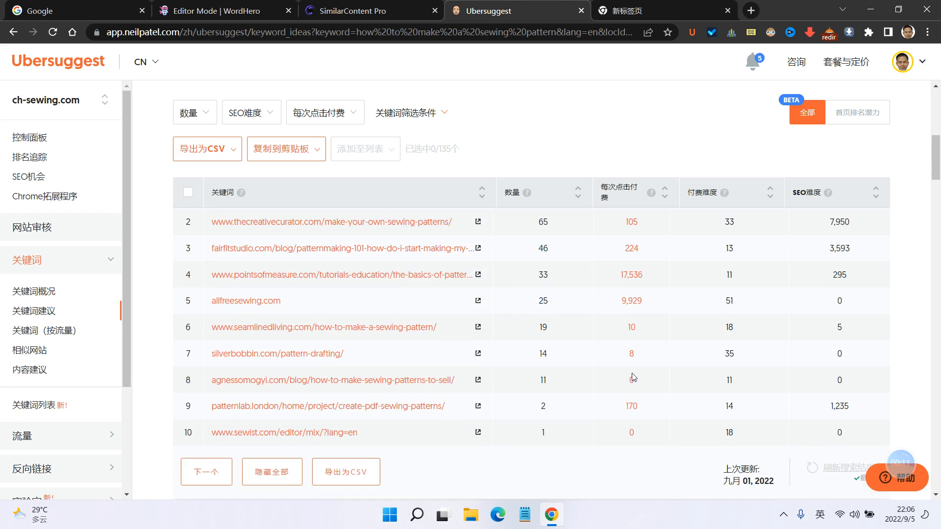
# - Translate the "how to make a sewing pattern" keyword heading above the results with the selection translator
pyautogui.scroll(1, 629, 372)
pyautogui.scroll(2, 630, 372)
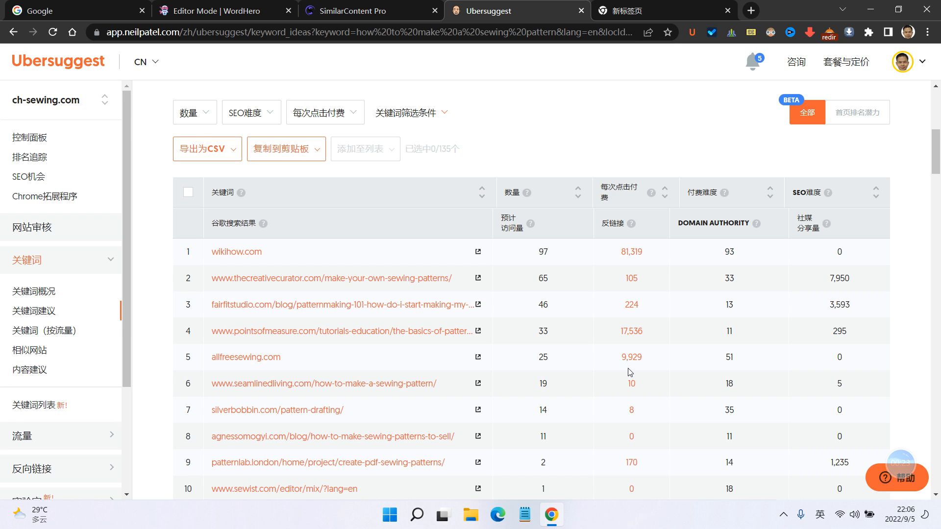
pyautogui.scroll(4, 629, 373)
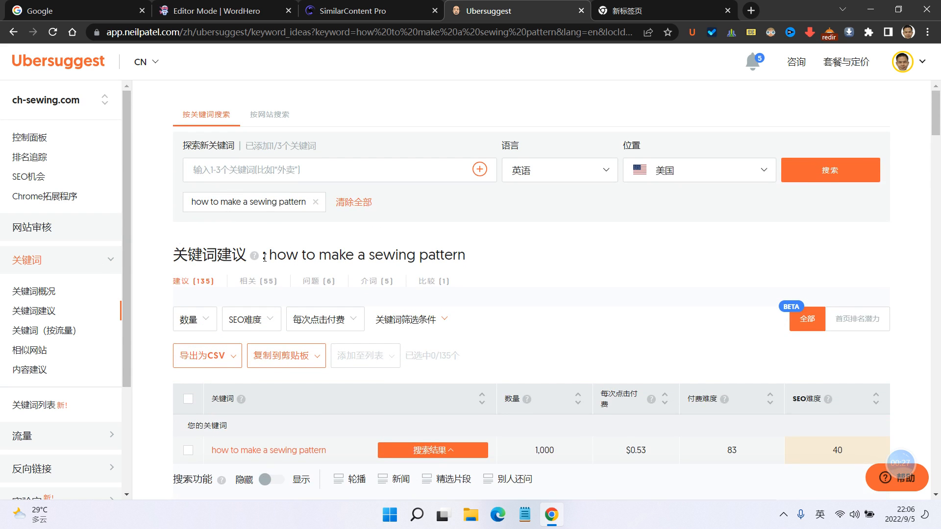
pyautogui.moveTo(264, 255); pyautogui.dragTo(548, 244)
pyautogui.click(550, 234)
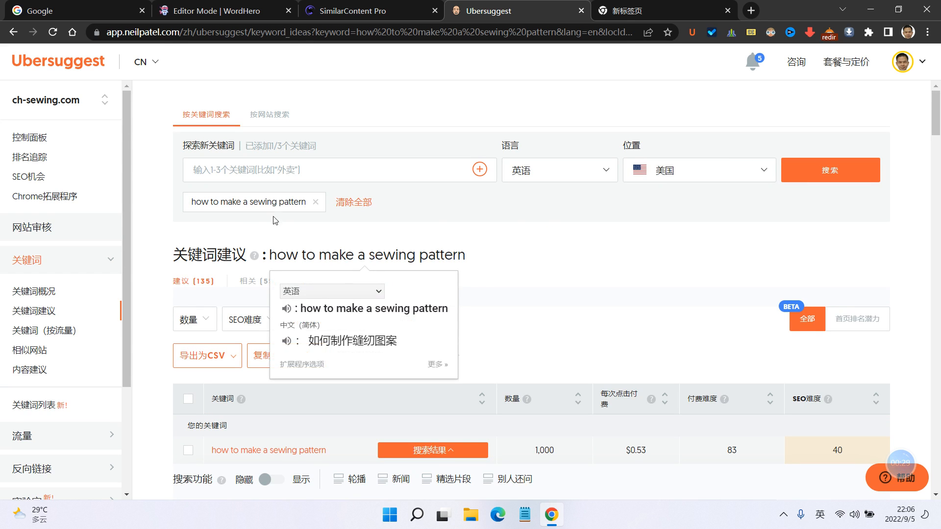
pyautogui.click(308, 226)
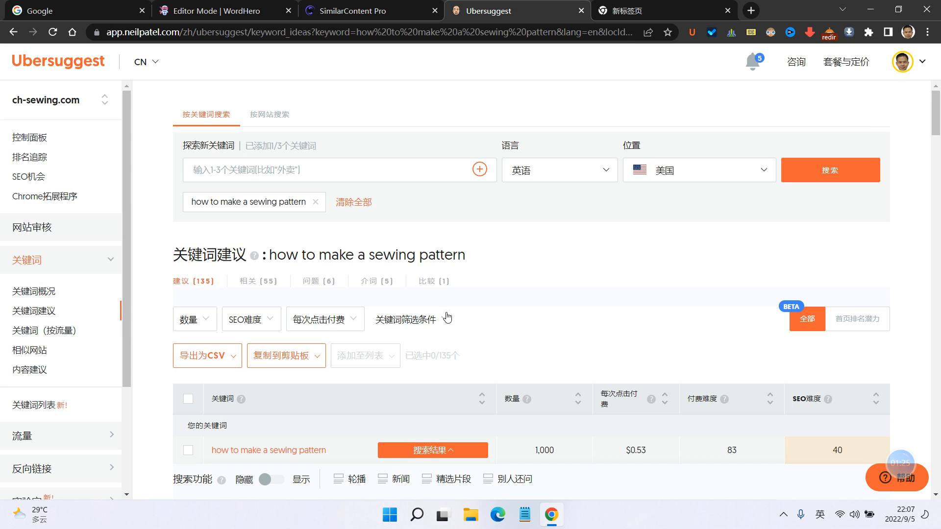
# - Examine the keyword's SEO difficulty and the backlinks and domain authority of its top-ranking pages
pyautogui.scroll(-2, 665, 253)
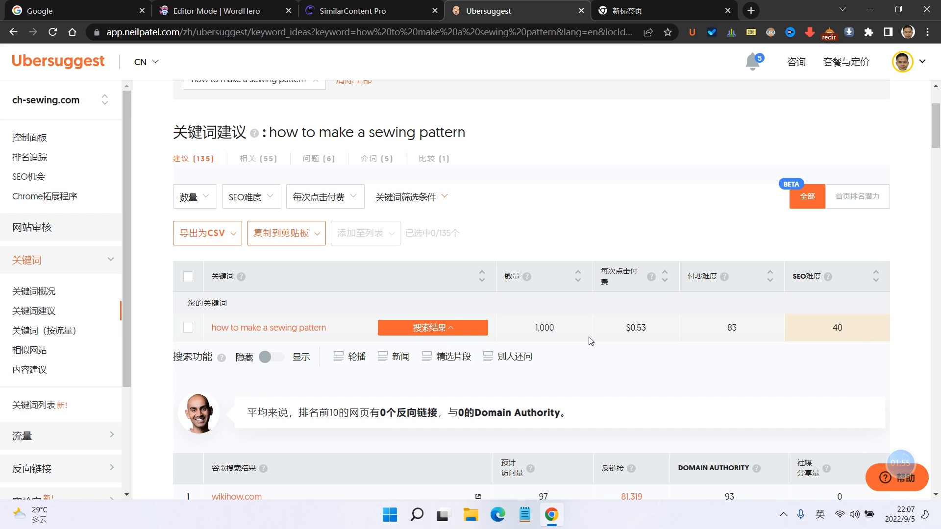
pyautogui.scroll(-5, 604, 352)
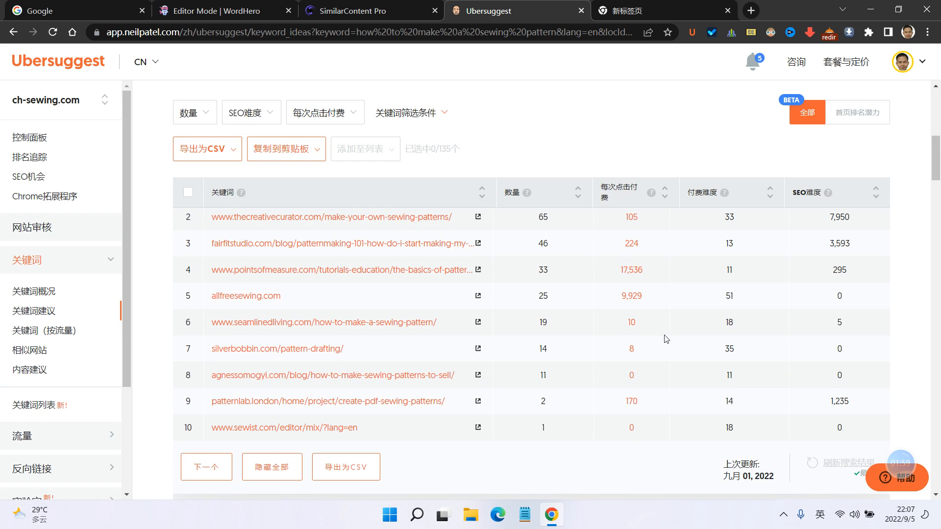
pyautogui.scroll(4, 634, 338)
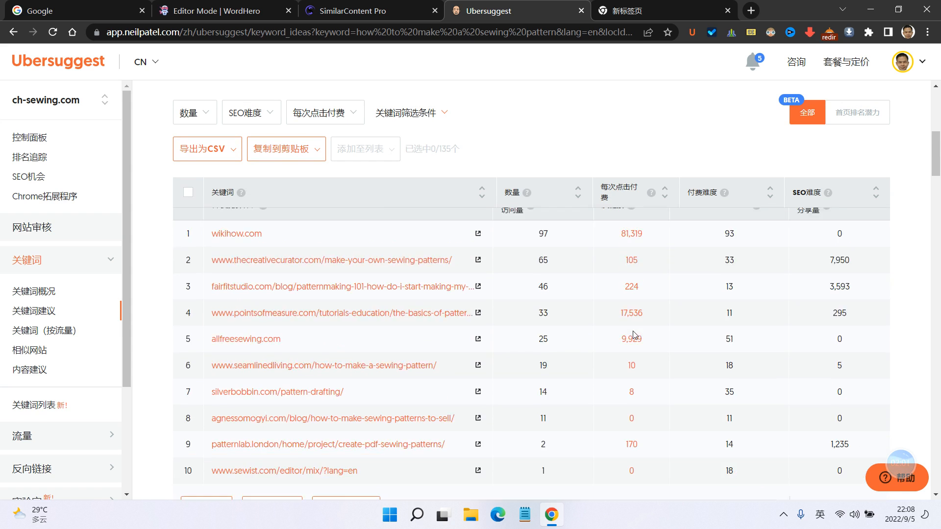
pyautogui.scroll(3, 631, 335)
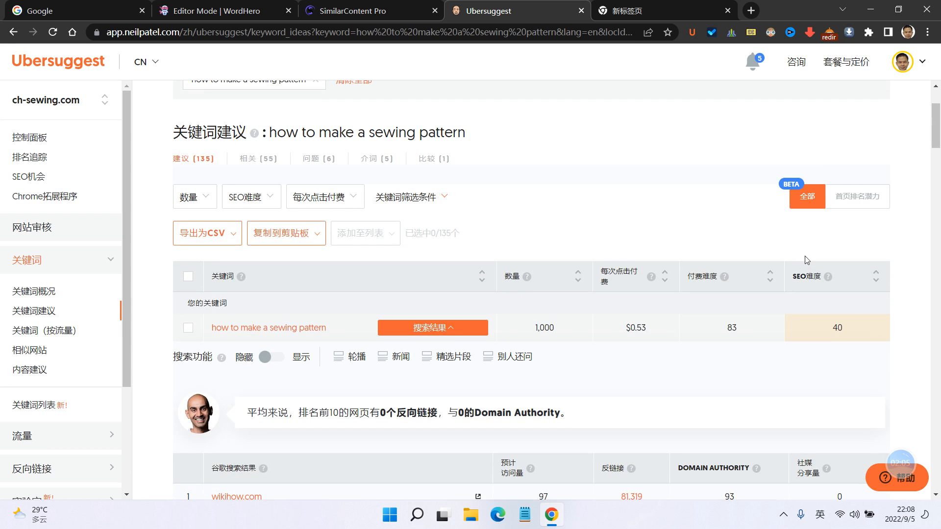
pyautogui.moveTo(806, 257); pyautogui.dragTo(802, 278)
pyautogui.click(806, 297)
# - Switch the Ubersuggest interface language to English
pyautogui.click(147, 62)
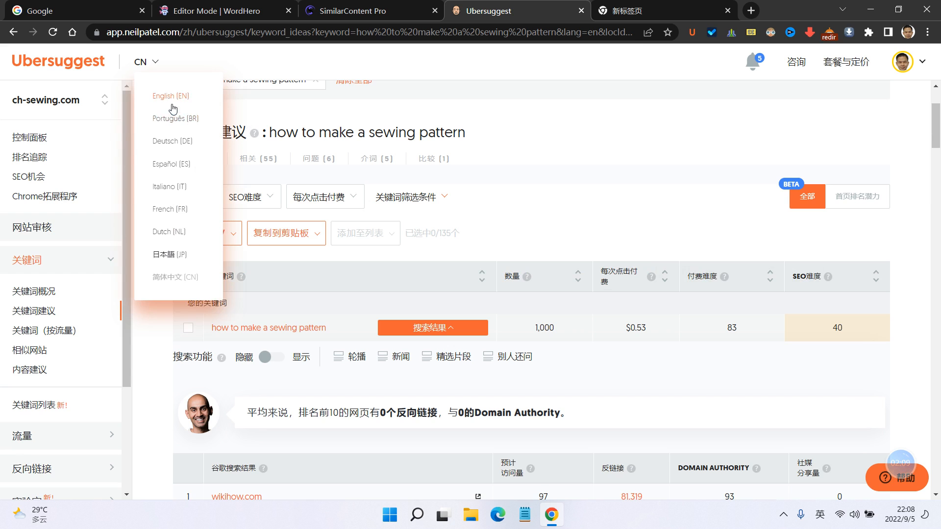
pyautogui.click(142, 100)
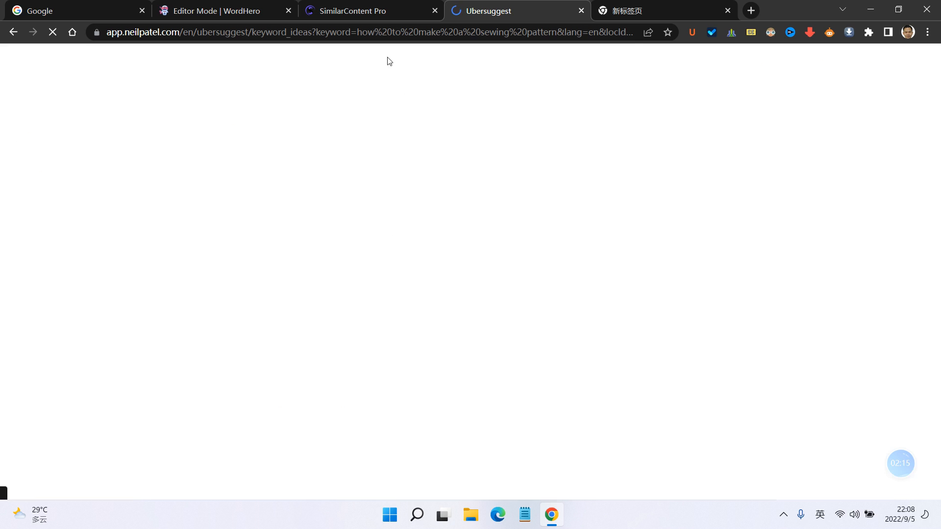
pyautogui.click(391, 13)
pyautogui.click(309, 246)
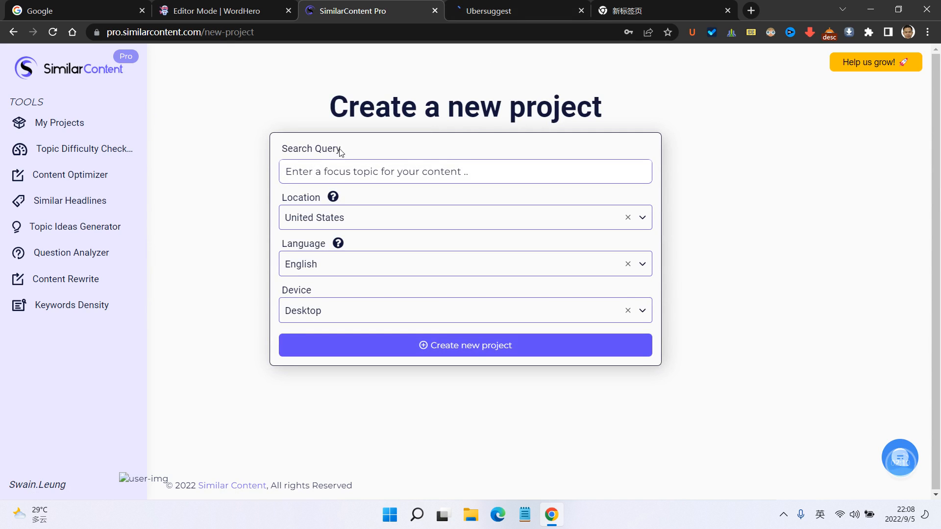
pyautogui.click(426, 174)
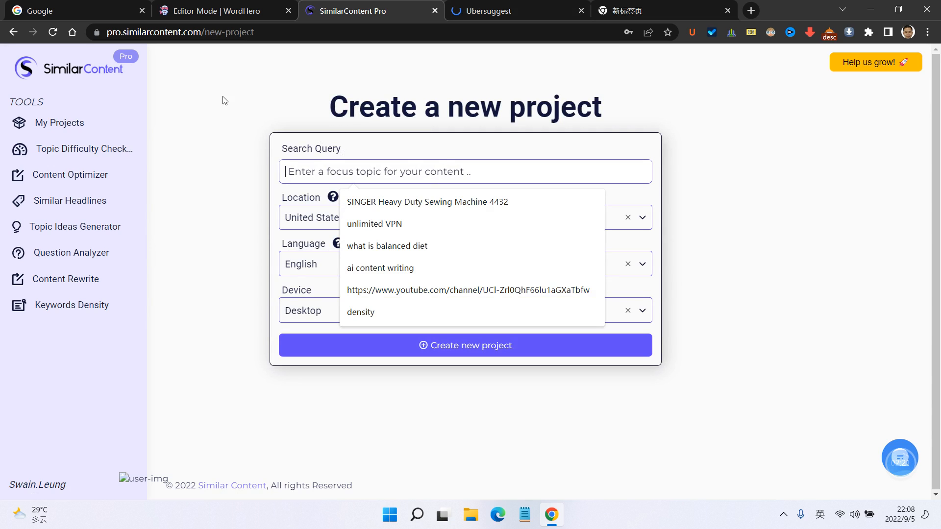
pyautogui.click(264, 91)
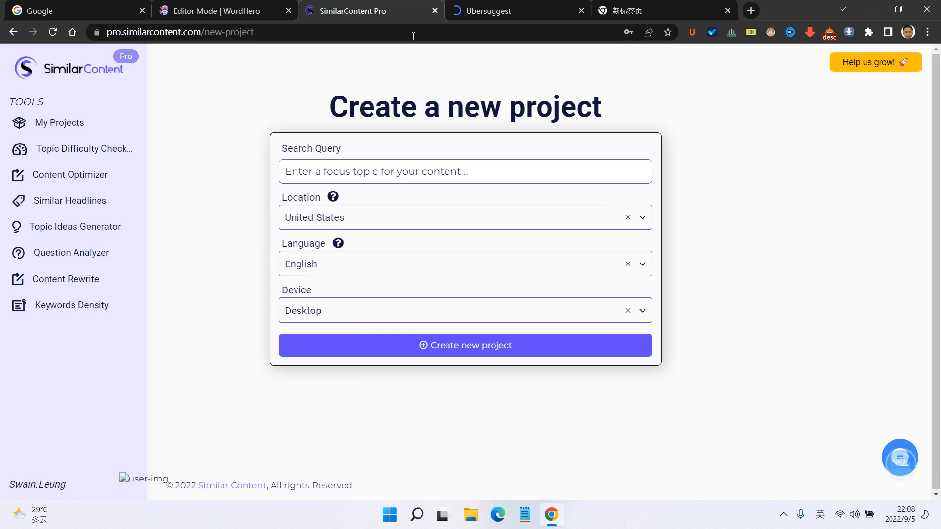
# - Copy the keyword "how to make a sewing pattern" from Ubersuggest into the search query of the new SimilarContent project
pyautogui.click(520, 10)
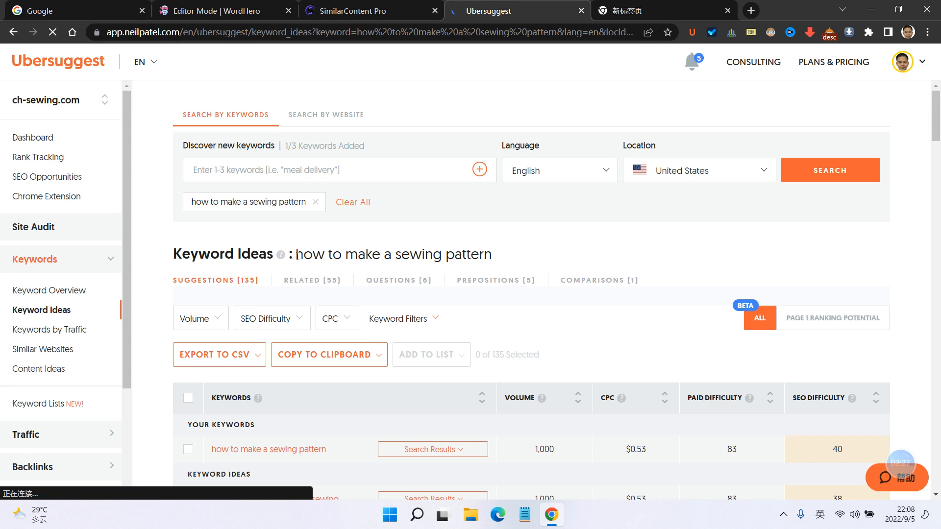
pyautogui.moveTo(295, 255); pyautogui.dragTo(504, 259)
pyautogui.rightClick(460, 254)
pyautogui.click(485, 265)
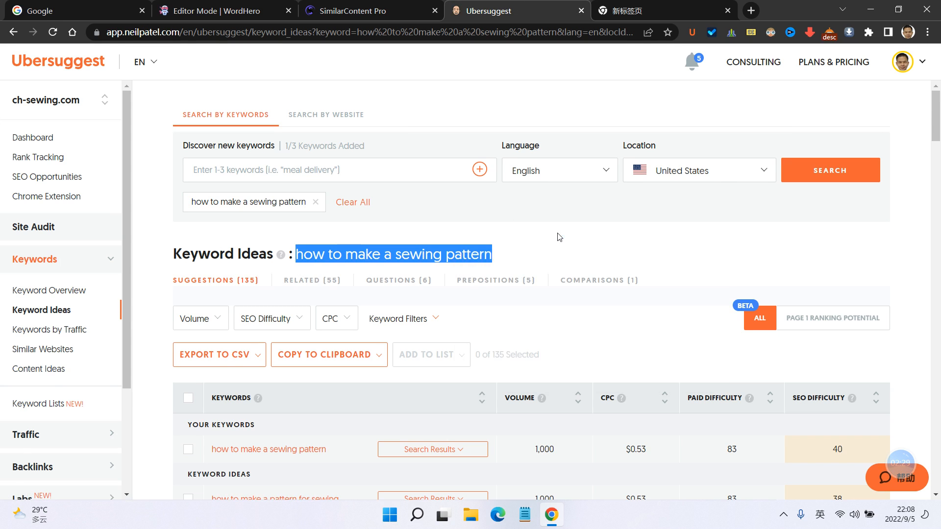
pyautogui.click(323, 8)
pyautogui.click(392, 168)
pyautogui.hotkey('ctrl', 'v')
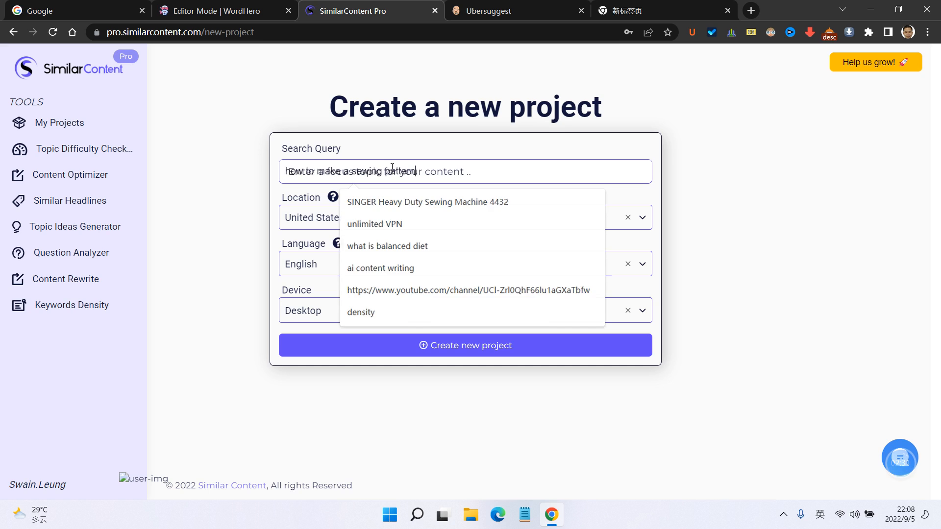
# - Check the location against Ubersuggest and create the SimilarContent project with United States, English and Desktop
pyautogui.click(489, 11)
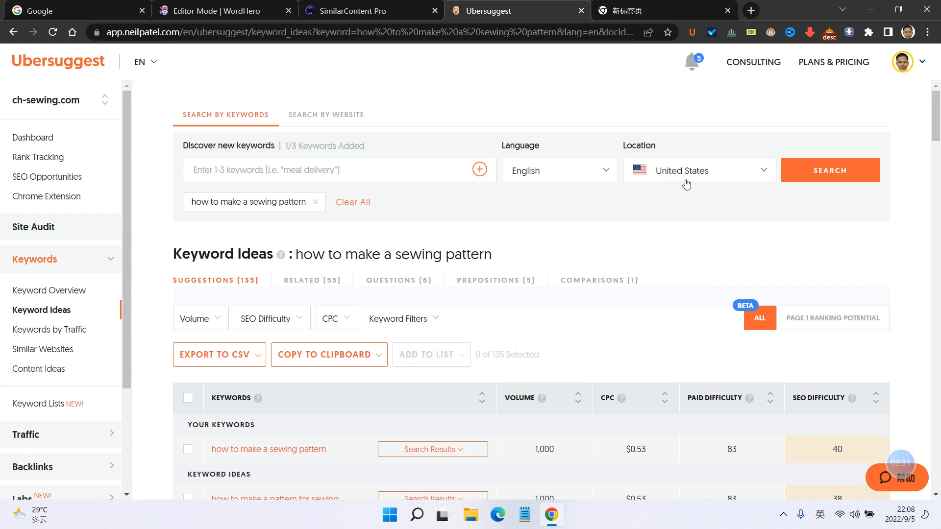
pyautogui.click(389, 6)
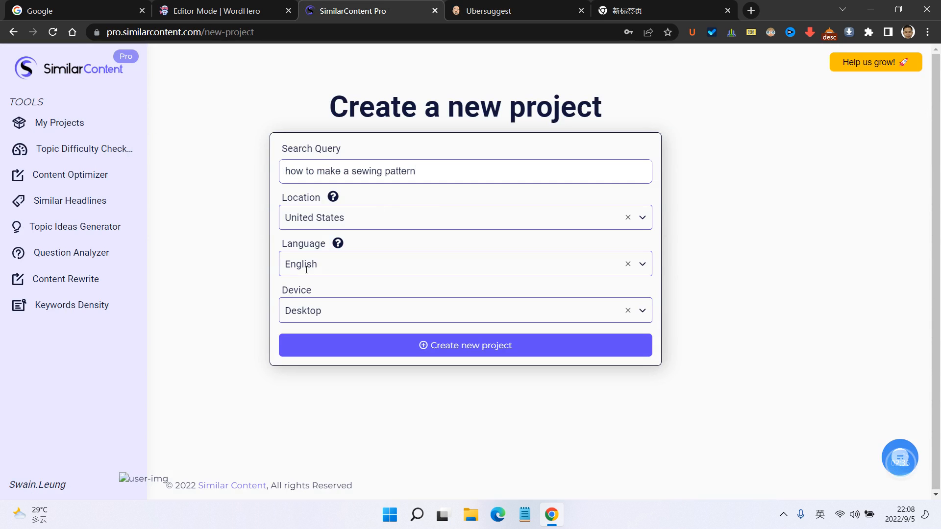
pyautogui.click(603, 311)
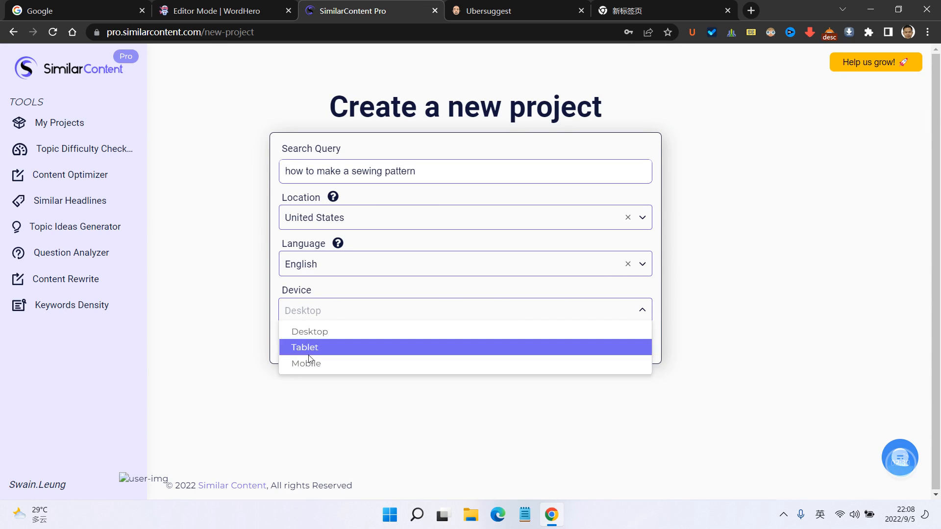
pyautogui.click(273, 348)
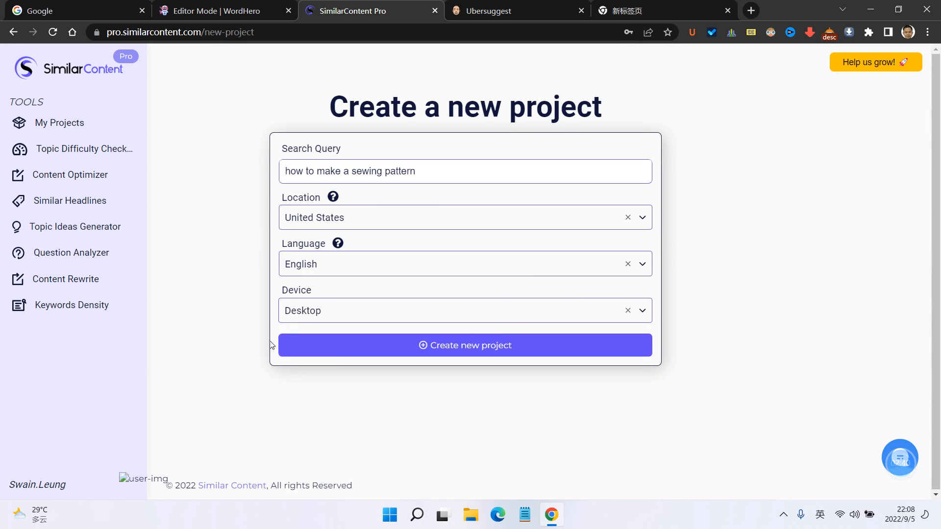
pyautogui.click(455, 347)
# - Switch back to Ubersuggest and review the search results and SEO difficulty for "how to make a sewing pattern"
pyautogui.click(486, 6)
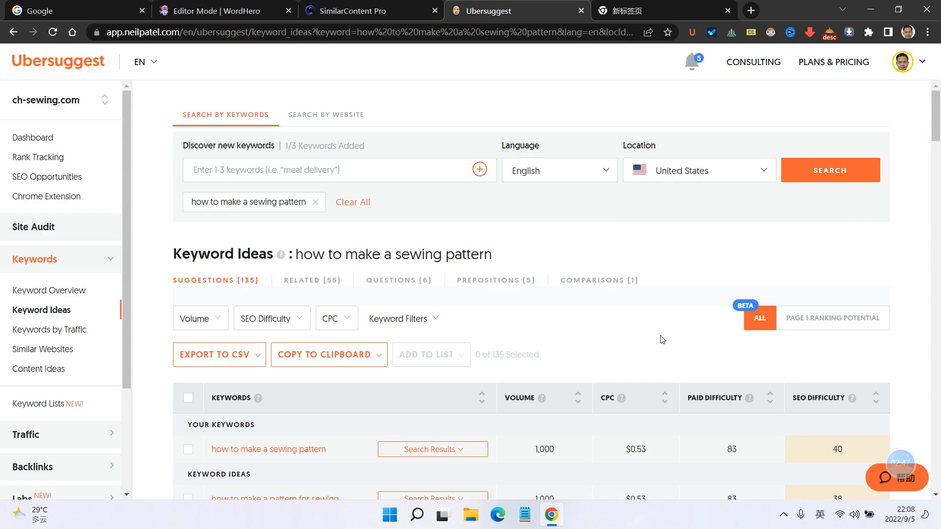
pyautogui.scroll(-3, 660, 338)
pyautogui.scroll(-2, 691, 343)
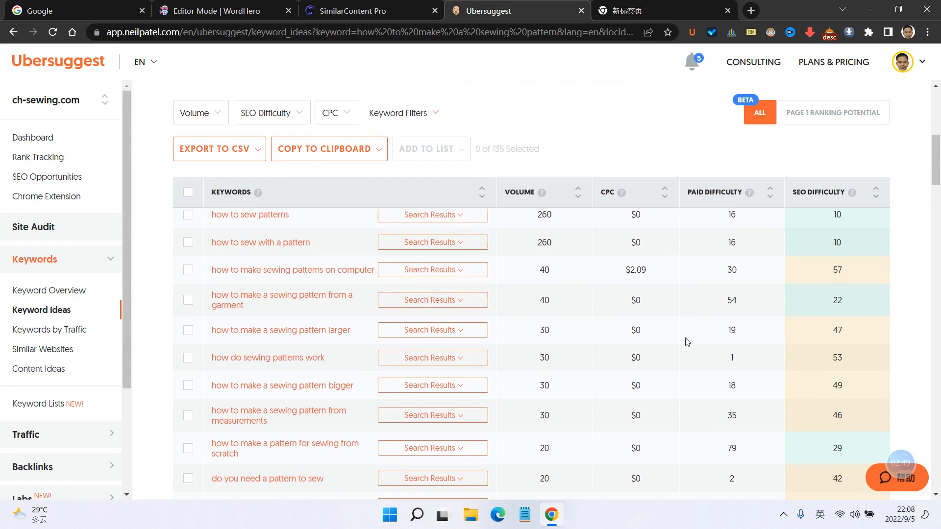
pyautogui.scroll(5, 687, 342)
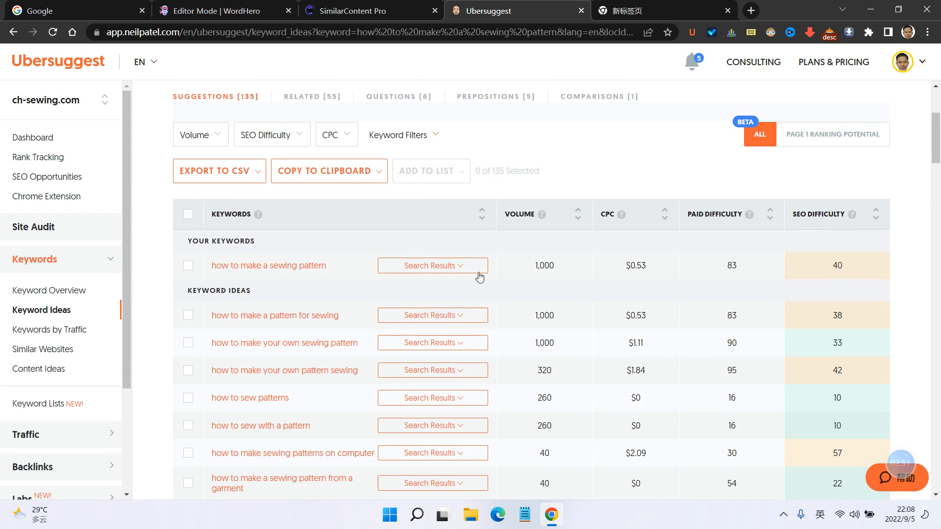
pyautogui.click(613, 270)
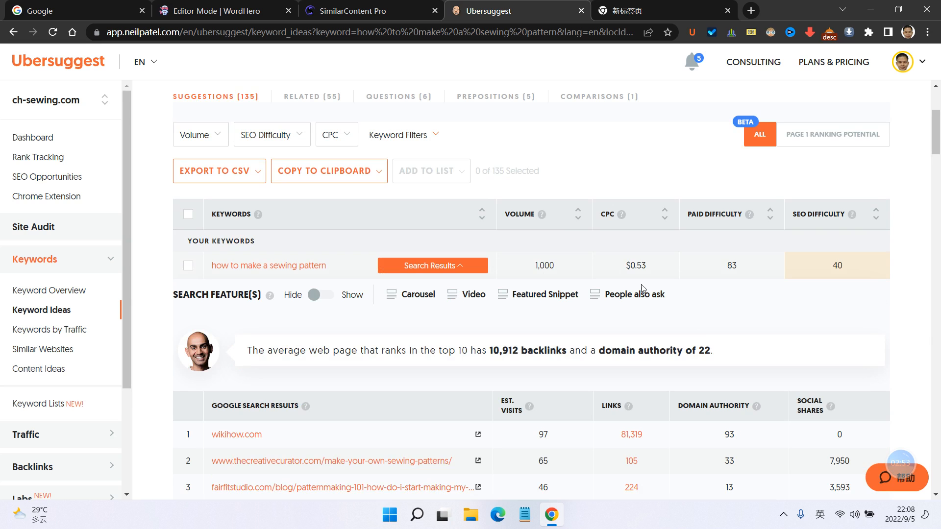
pyautogui.moveTo(825, 265); pyautogui.dragTo(856, 267)
pyautogui.click(801, 294)
pyautogui.scroll(-5, 809, 298)
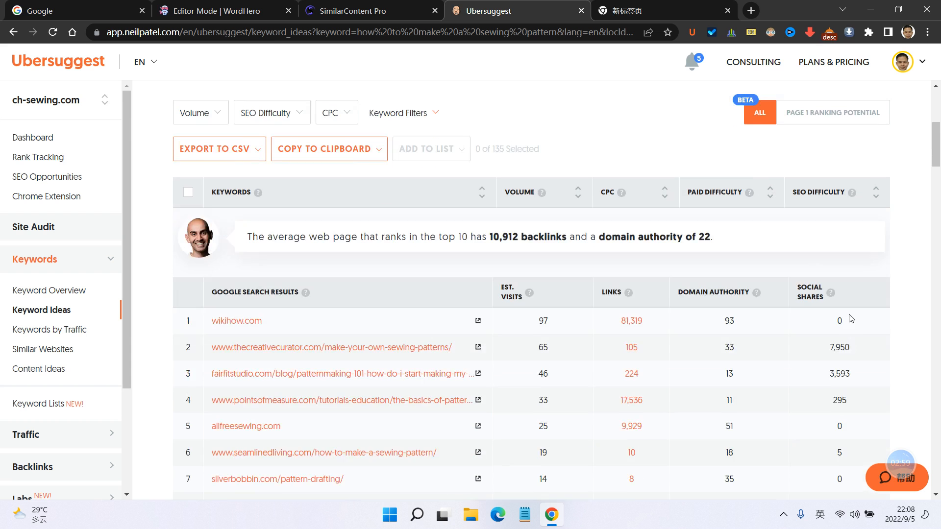
pyautogui.scroll(3, 829, 319)
pyautogui.scroll(2, 827, 321)
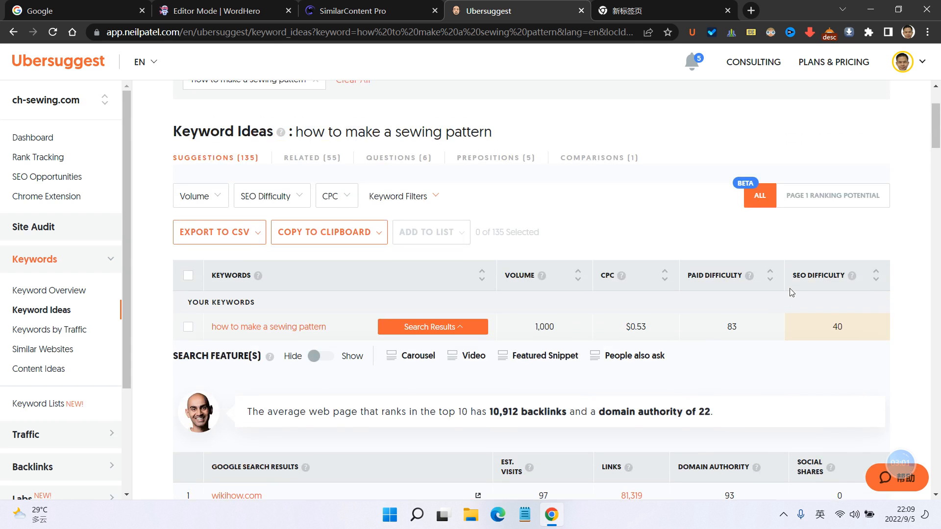
pyautogui.click(478, 332)
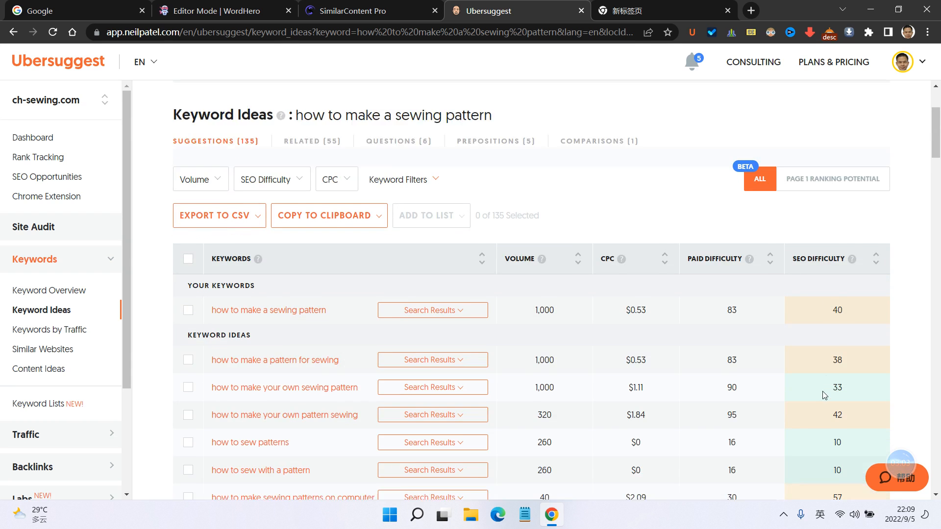
# - Compare the SEO difficulty scores of the suggested keywords in the keyword ideas list
pyautogui.scroll(-2, 821, 319)
pyautogui.scroll(1, 828, 307)
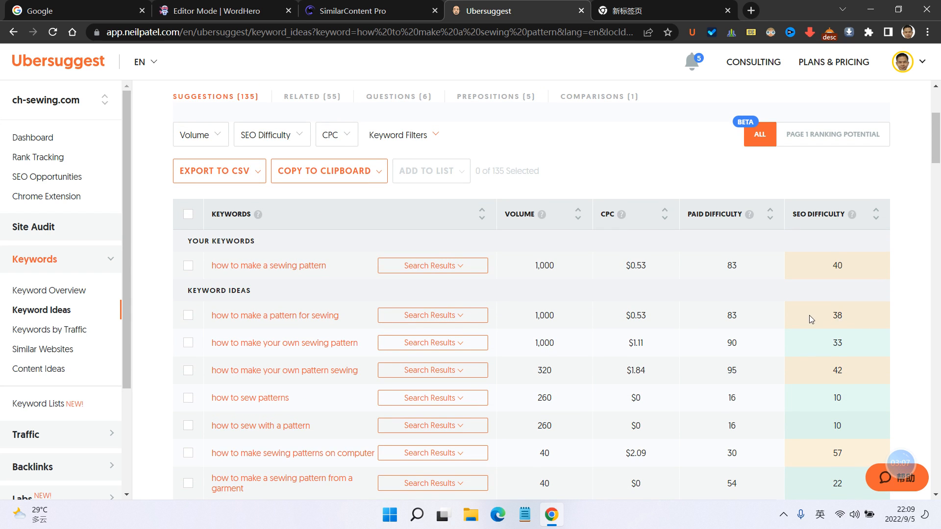
pyautogui.scroll(-3, 836, 334)
pyautogui.scroll(-4, 833, 373)
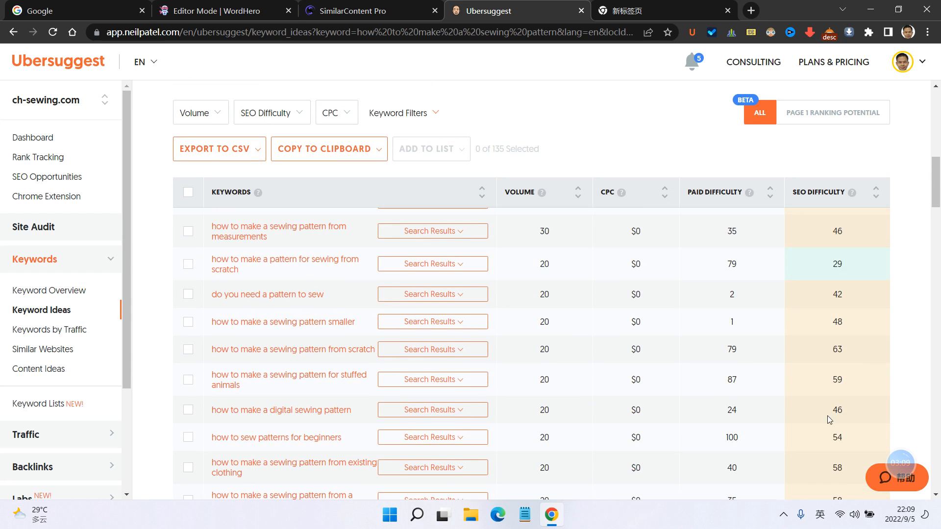
pyautogui.scroll(-1, 827, 416)
pyautogui.scroll(-1, 841, 429)
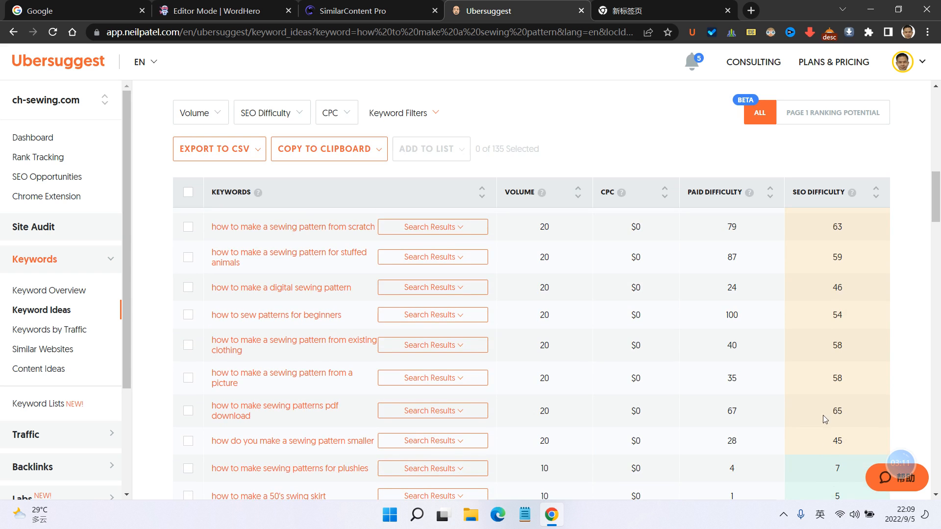
pyautogui.doubleClick(837, 411)
pyautogui.click(810, 369)
# - Try Dark Reader's dark mode on the keyword ideas page and turn it off again
pyautogui.click(770, 32)
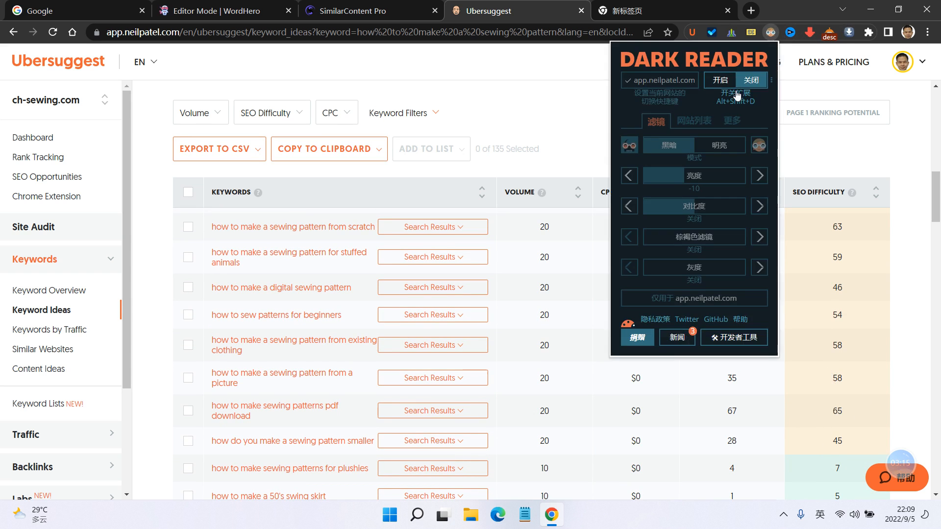
pyautogui.click(726, 81)
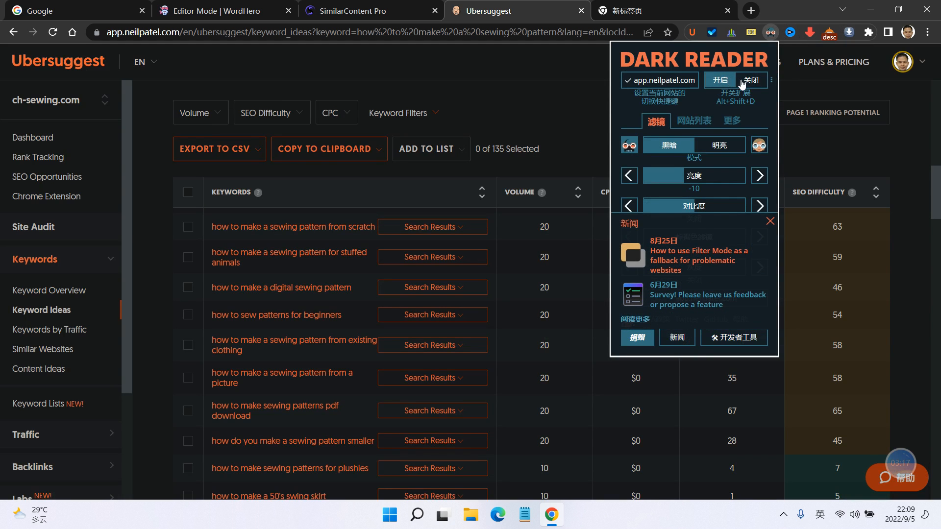
pyautogui.click(742, 83)
pyautogui.click(866, 222)
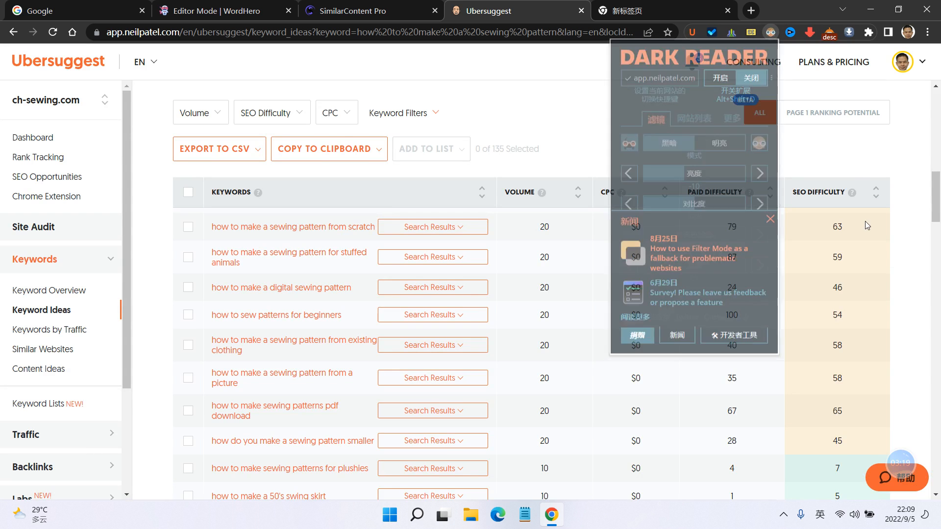
# - Examine the SEO difficulty of the low-volume keywords further down the ideas list
pyautogui.scroll(-3, 833, 343)
pyautogui.scroll(-12, 819, 408)
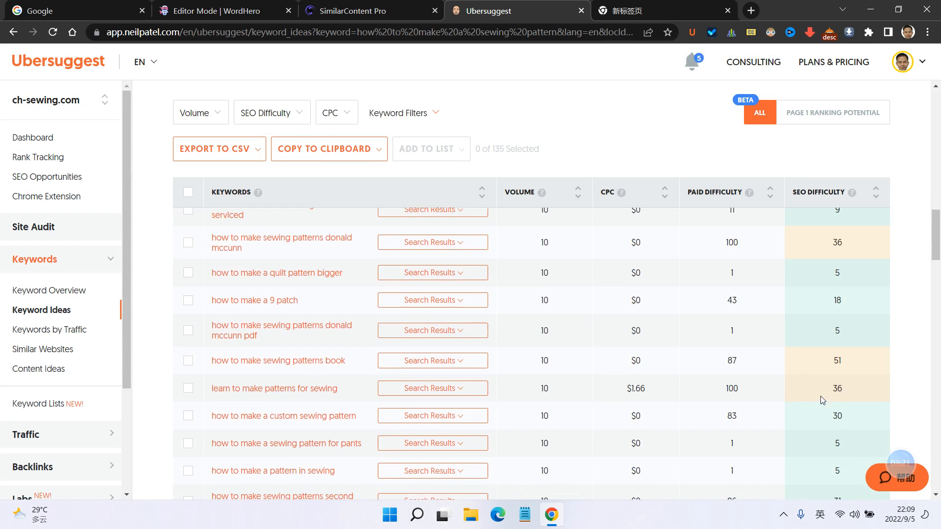
pyautogui.scroll(-4, 823, 398)
pyautogui.scroll(15, 817, 384)
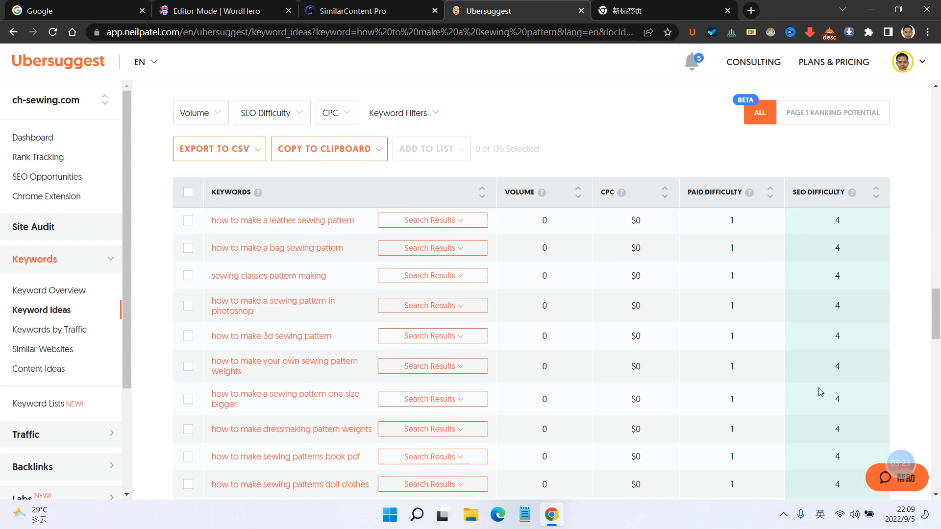
# - Compare the SEO difficulty of the higher-volume keyword ideas with that of "how to make a sewing pattern"
pyautogui.scroll(6, 819, 385)
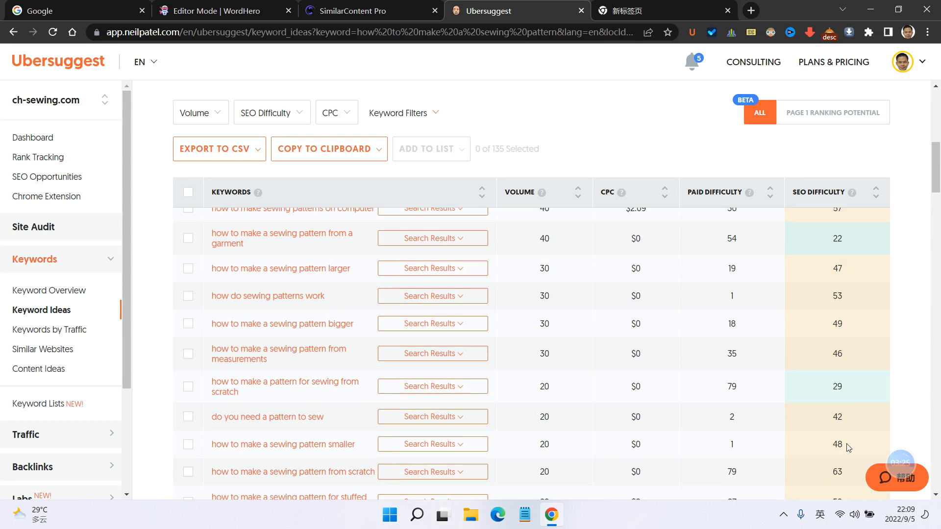
pyautogui.scroll(-2, 848, 441)
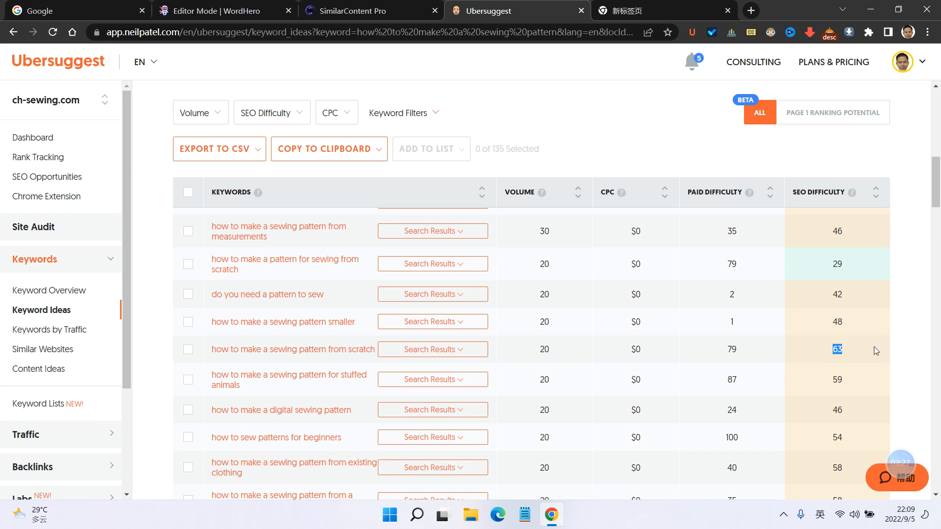
pyautogui.scroll(5, 843, 355)
pyautogui.scroll(4, 844, 354)
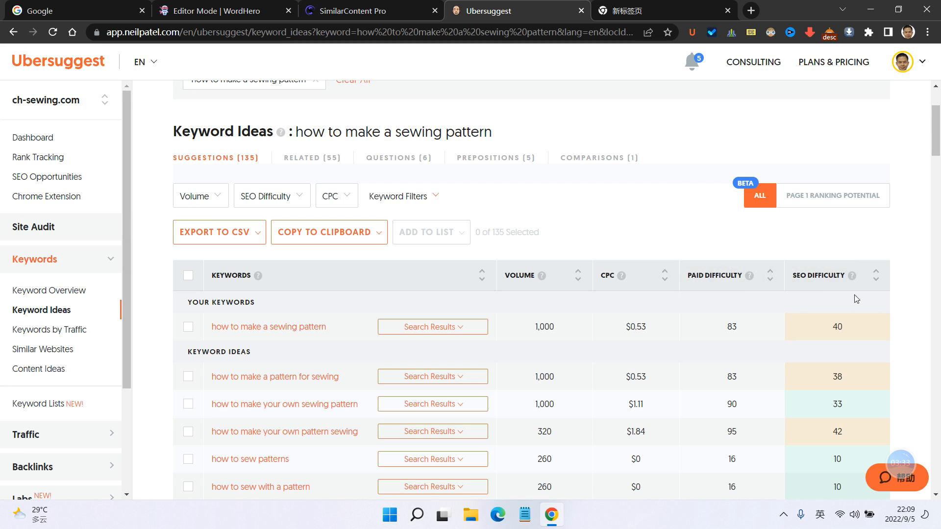
pyautogui.click(821, 342)
pyautogui.scroll(-1, 822, 342)
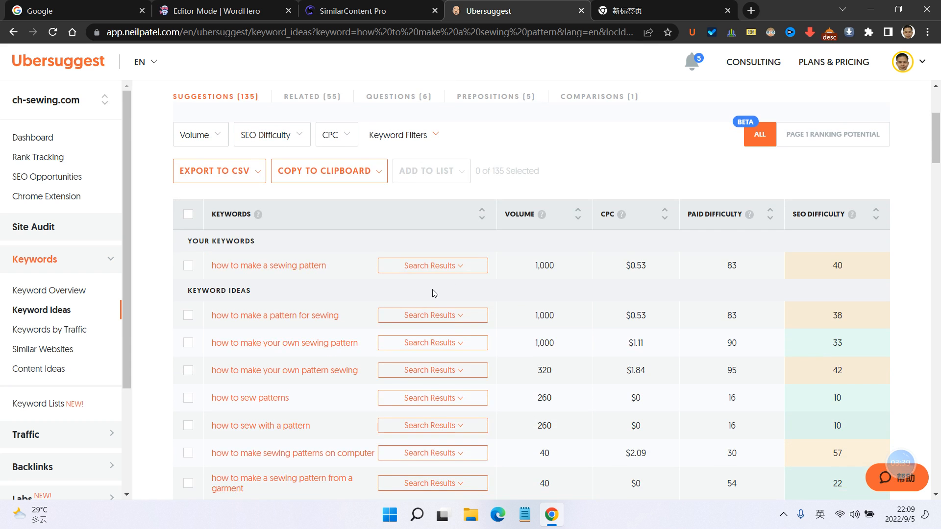
# - Expand the search results for "how to make a sewing pattern" and examine the ranking pages' links and domain authority
pyautogui.click(448, 269)
pyautogui.scroll(-3, 762, 337)
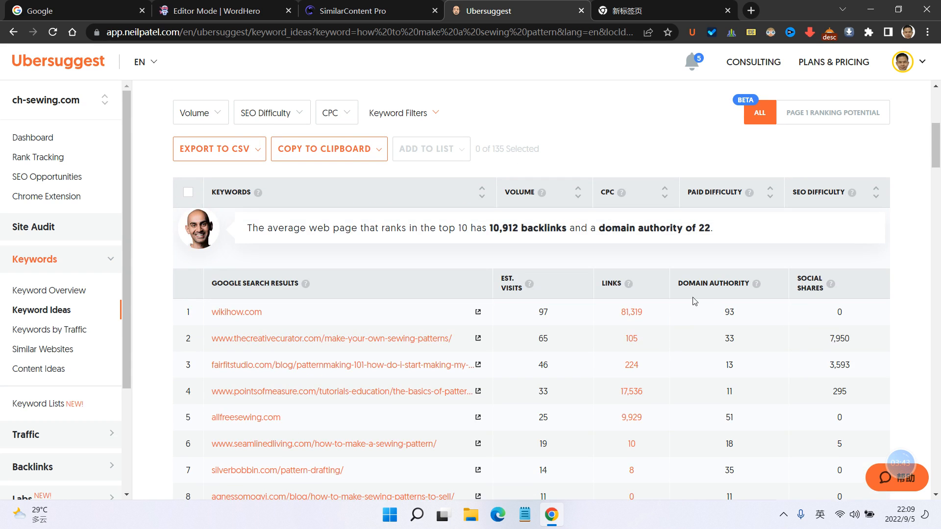
pyautogui.moveTo(754, 287)
pyautogui.scroll(-3, 686, 327)
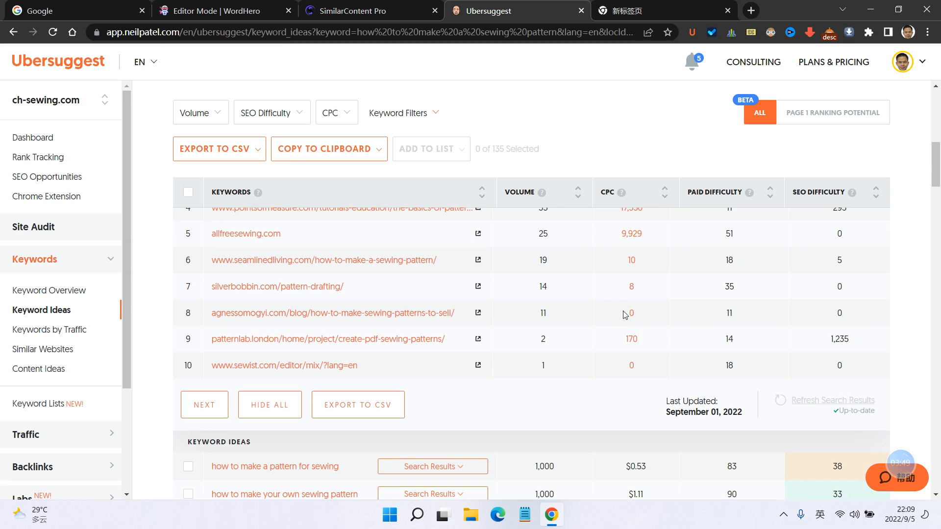
pyautogui.doubleClick(726, 314)
pyautogui.click(736, 315)
# - Open the eighth-ranked page, about how to make sewing patterns to sell, in a new browser tab and close its duplicate tab
pyautogui.rightClick(480, 313)
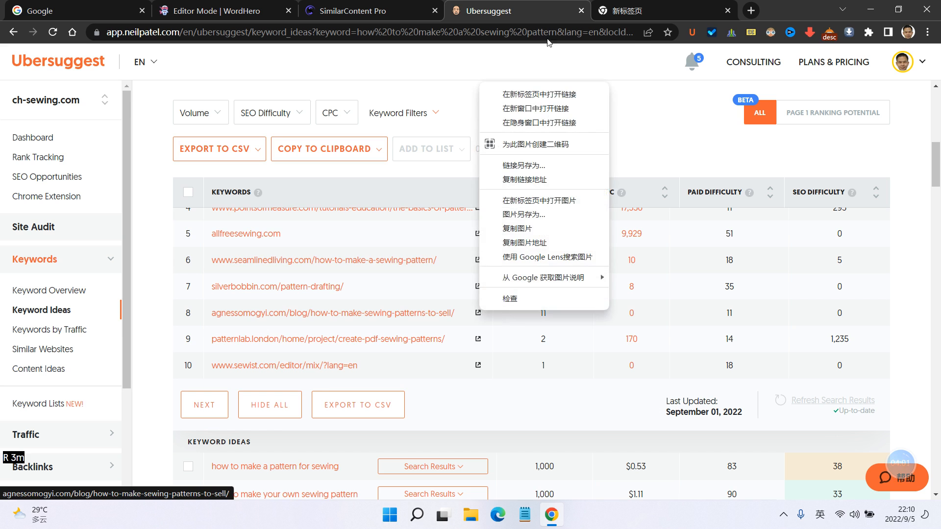
pyautogui.click(539, 94)
pyautogui.click(620, 7)
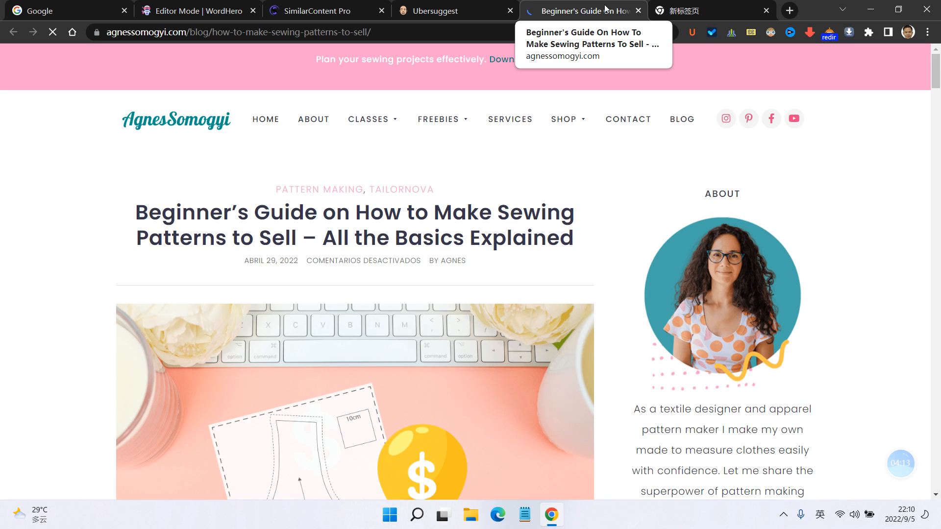
pyautogui.click(535, 235)
pyautogui.click(657, 11)
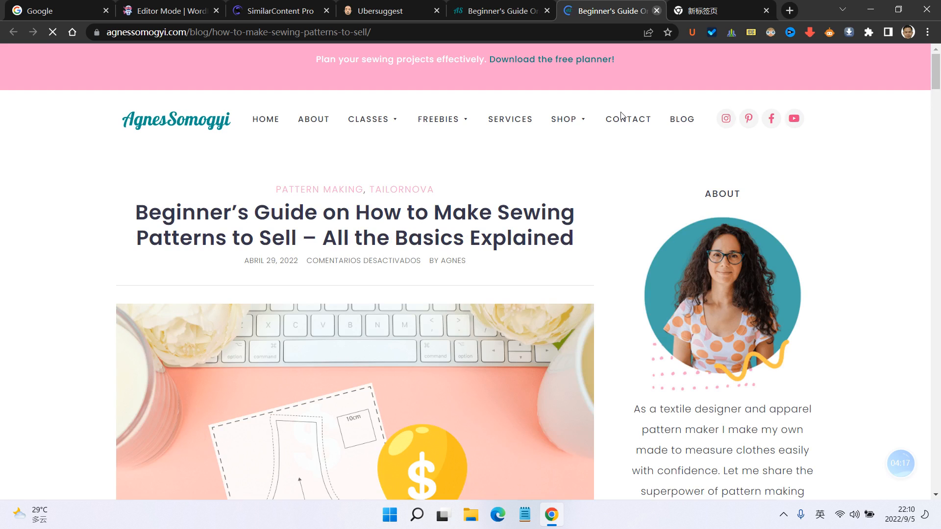
# - Examine the article's introduction and table of contents, and collapse the table of contents
pyautogui.scroll(-15, 630, 162)
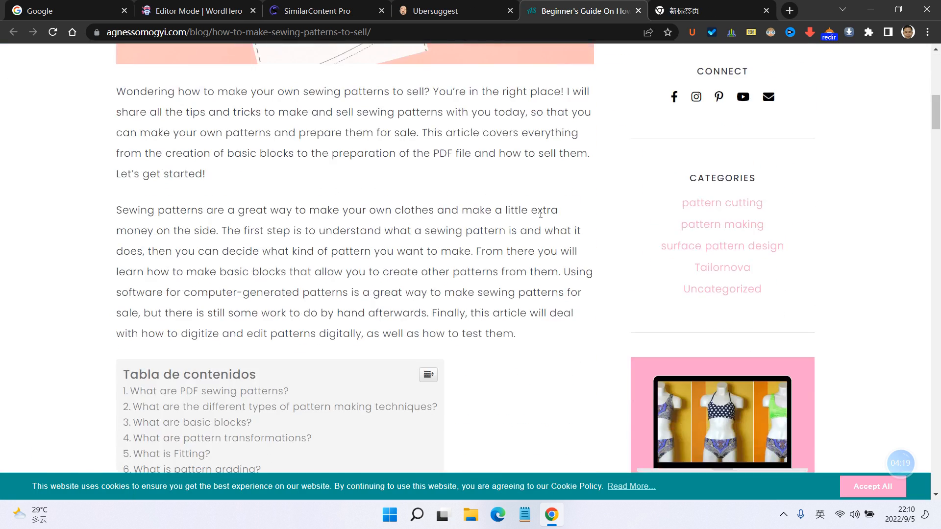
pyautogui.scroll(4, 433, 169)
pyautogui.scroll(-3, 431, 182)
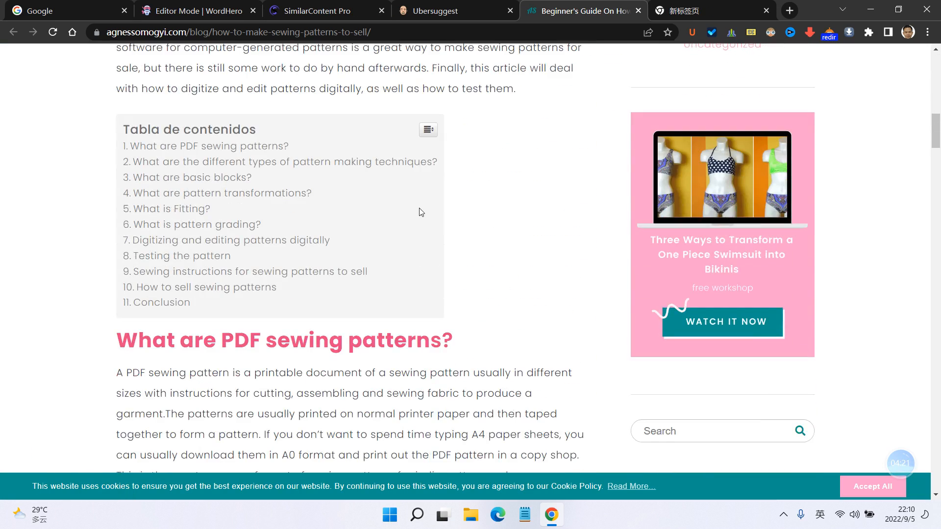
pyautogui.scroll(1, 428, 193)
pyautogui.click(429, 192)
pyautogui.scroll(-3, 216, 208)
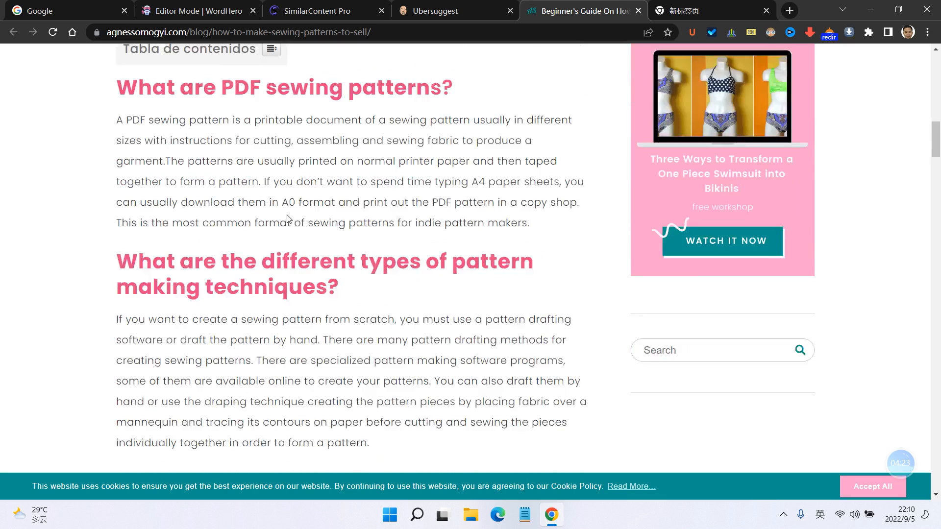
pyautogui.scroll(2, 216, 208)
pyautogui.scroll(-3, 244, 215)
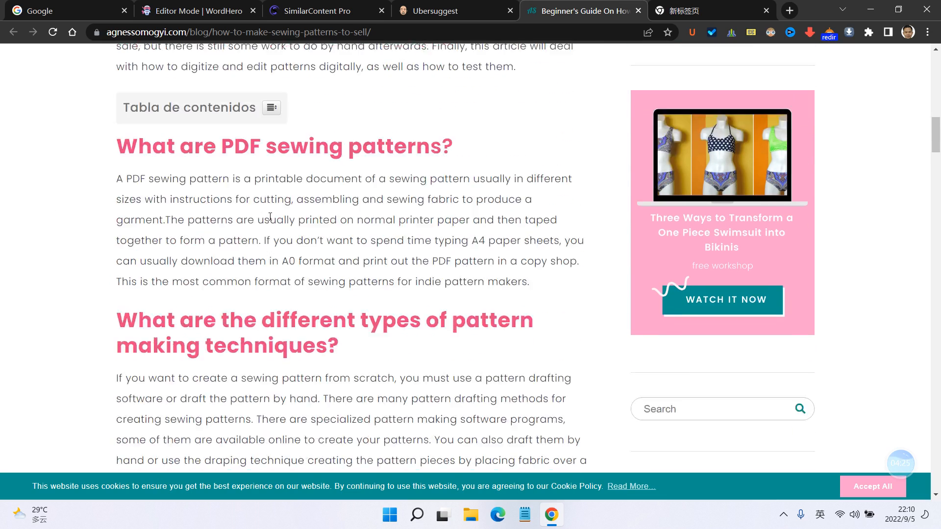
# - Skim the article's body sections from the pattern making techniques down to testing the pattern
pyautogui.scroll(-14, 294, 269)
pyautogui.scroll(5, 343, 262)
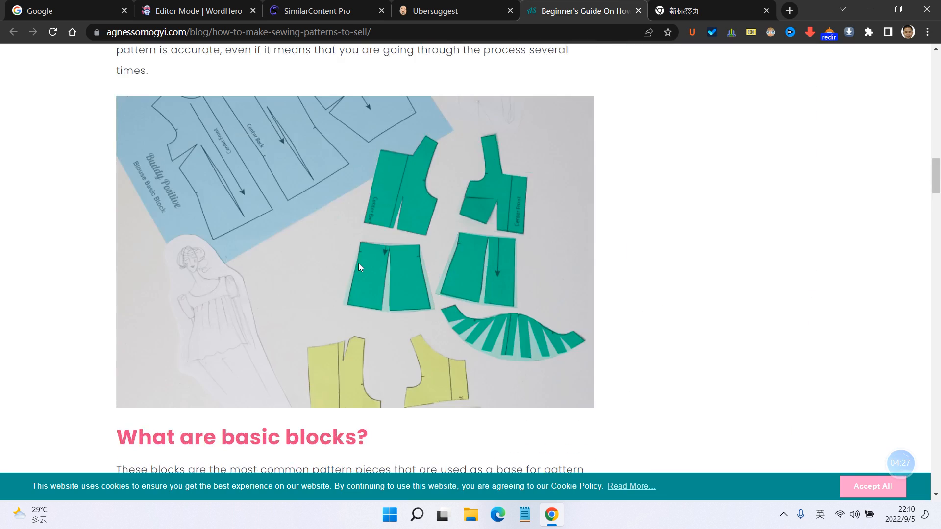
pyautogui.scroll(-4, 357, 263)
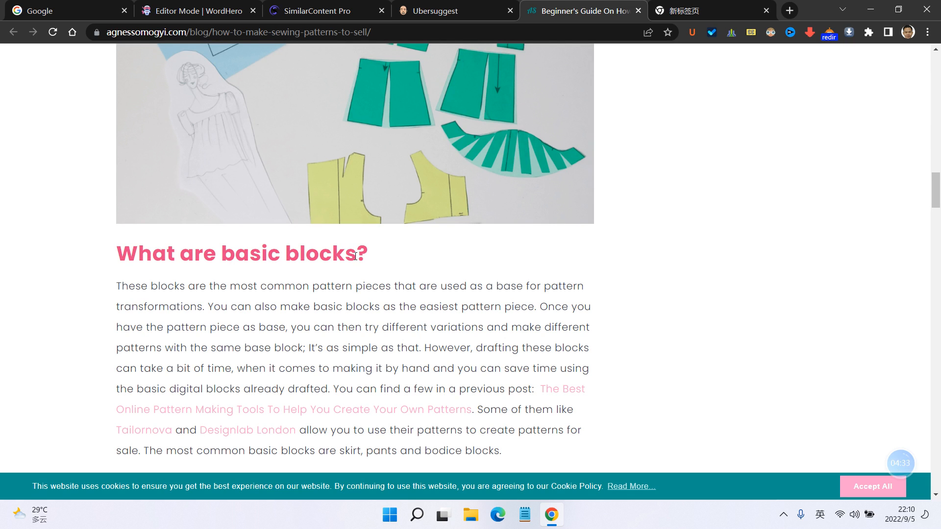
pyautogui.scroll(-3, 284, 246)
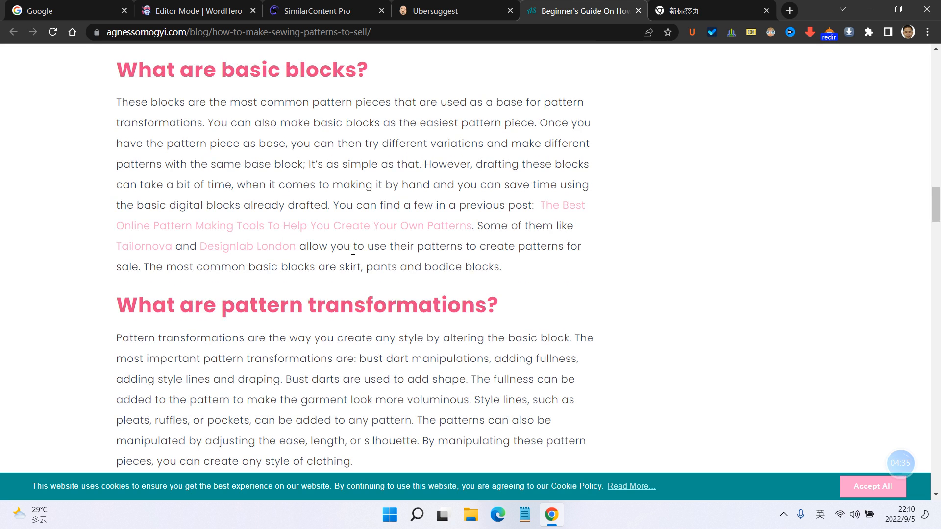
pyautogui.scroll(-3, 352, 251)
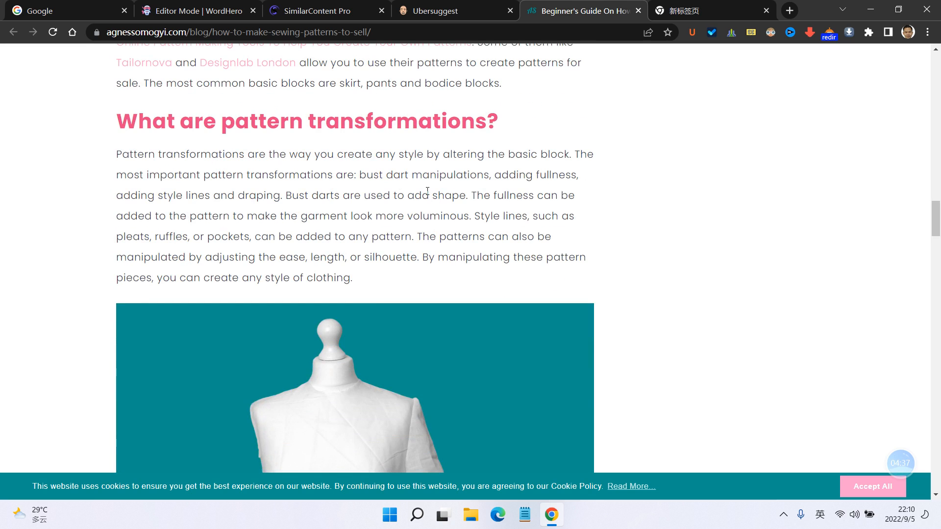
pyautogui.scroll(-7, 404, 220)
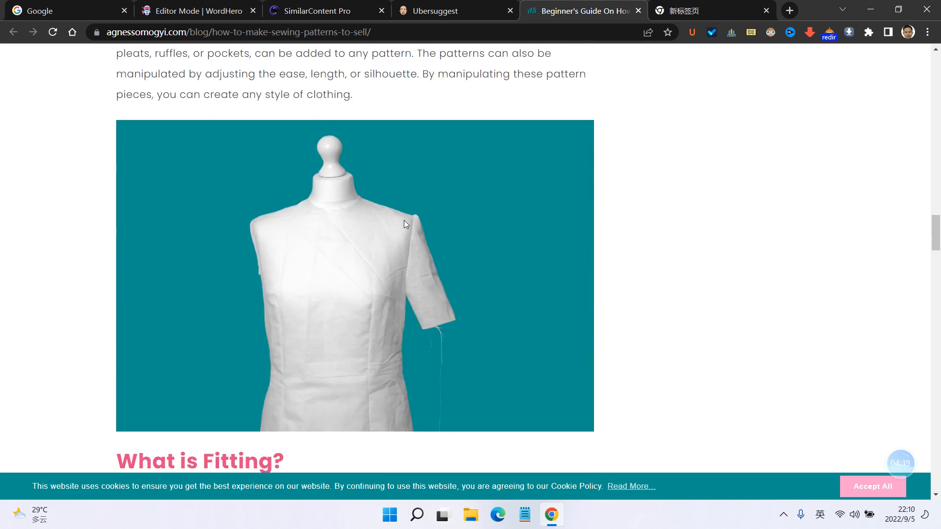
pyautogui.scroll(-15, 162, 230)
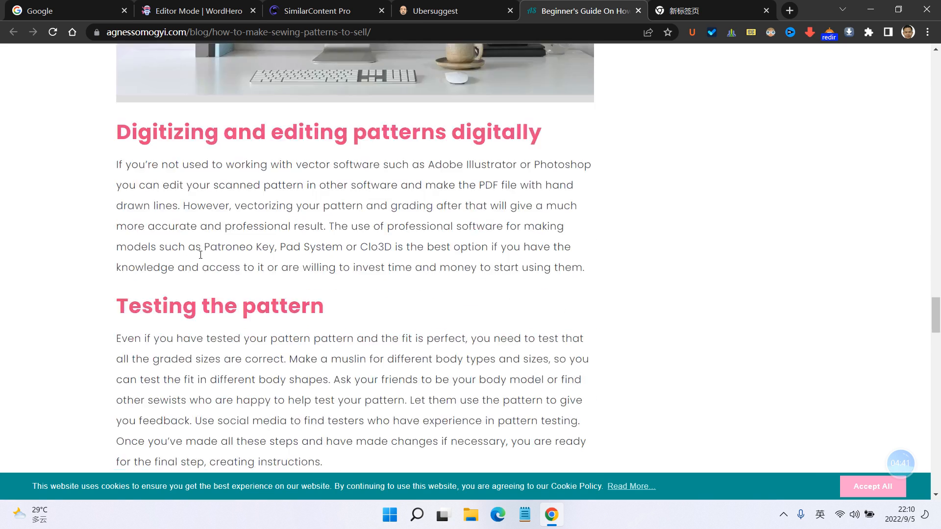
# - Highlight the section headings "Digitizing and editing patterns digitally" and "Testing the pattern" to examine the article's structure
pyautogui.scroll(3, 201, 259)
pyautogui.moveTo(128, 282); pyautogui.dragTo(665, 283)
pyautogui.click(142, 316)
pyautogui.moveTo(121, 302); pyautogui.dragTo(532, 254)
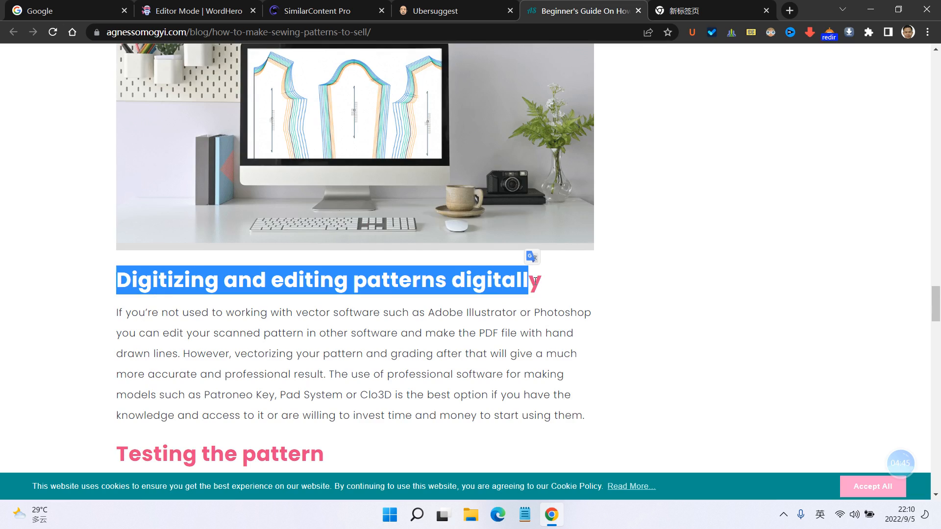
pyautogui.click(531, 308)
pyautogui.scroll(-3, 222, 334)
pyautogui.moveTo(117, 281); pyautogui.dragTo(395, 269)
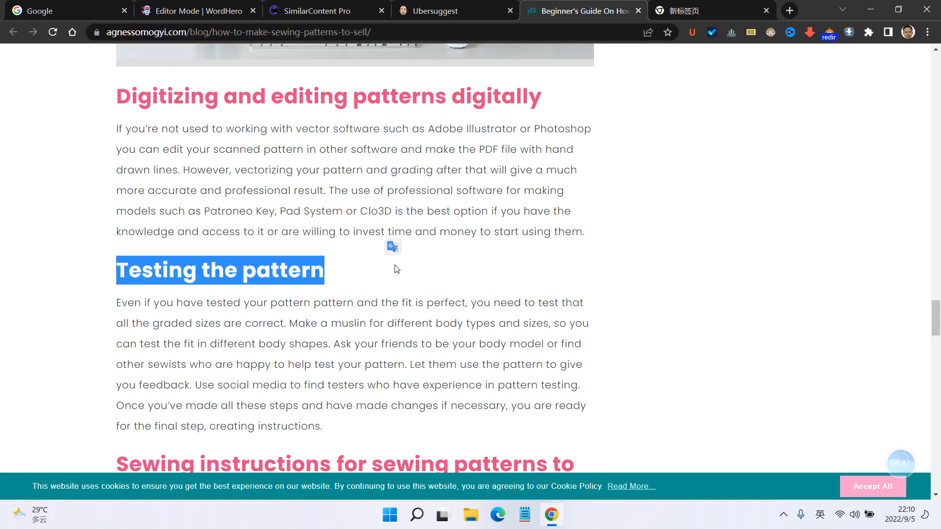
pyautogui.click(345, 288)
# - Expand the article's table of contents and examine its outline of sections
pyautogui.scroll(20, 345, 288)
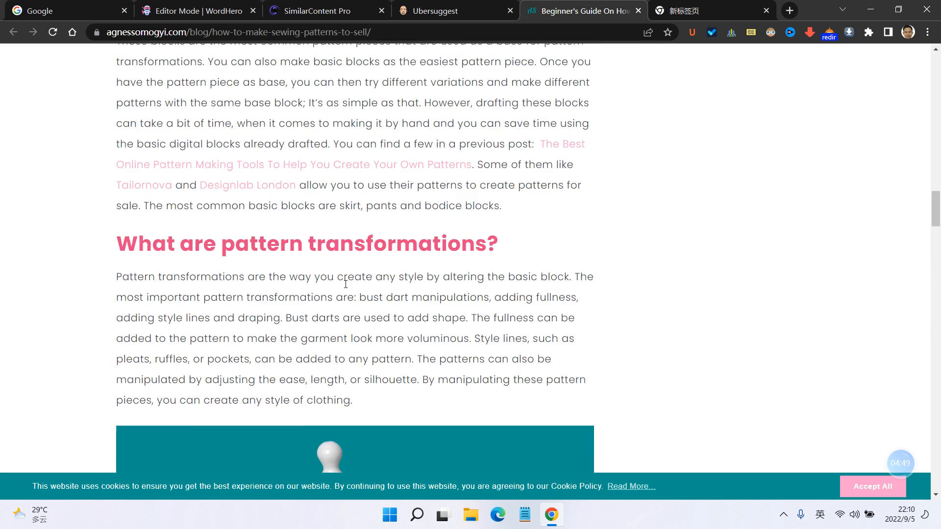
pyautogui.scroll(3, 346, 284)
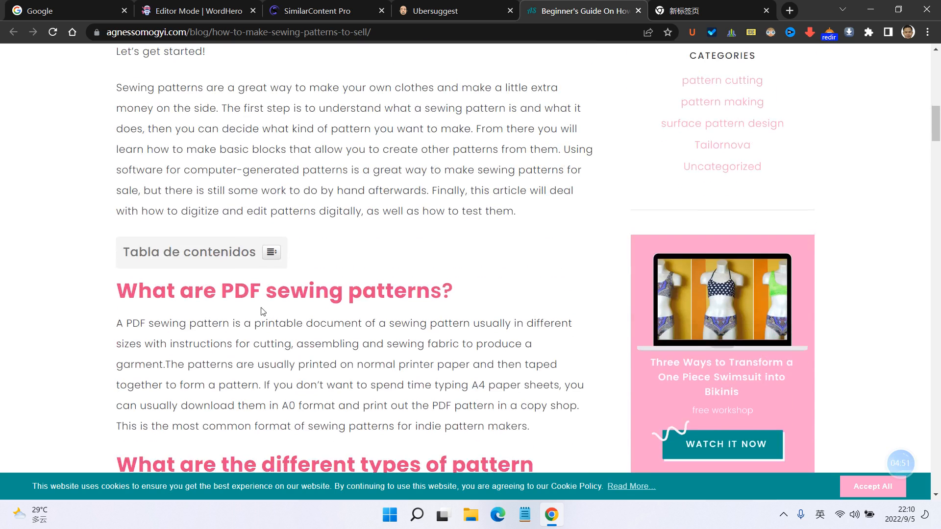
pyautogui.click(271, 252)
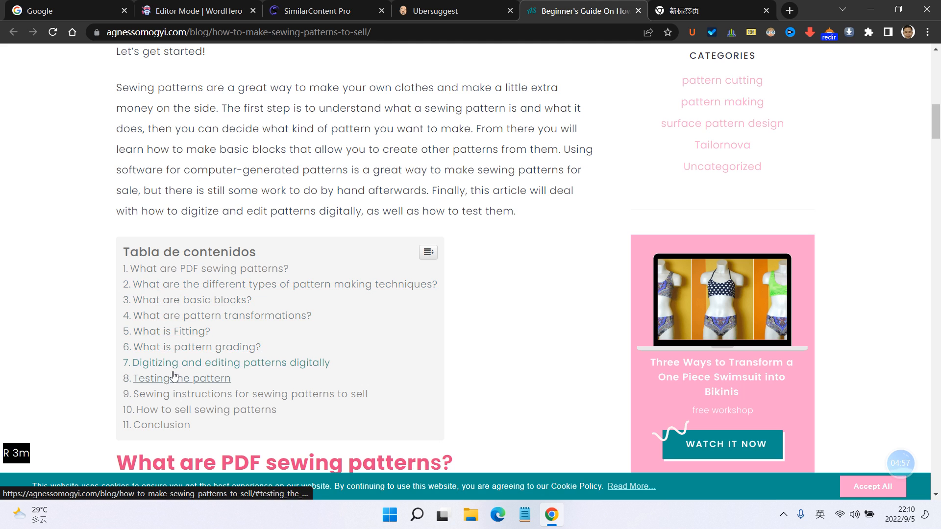
pyautogui.scroll(-2, 550, 329)
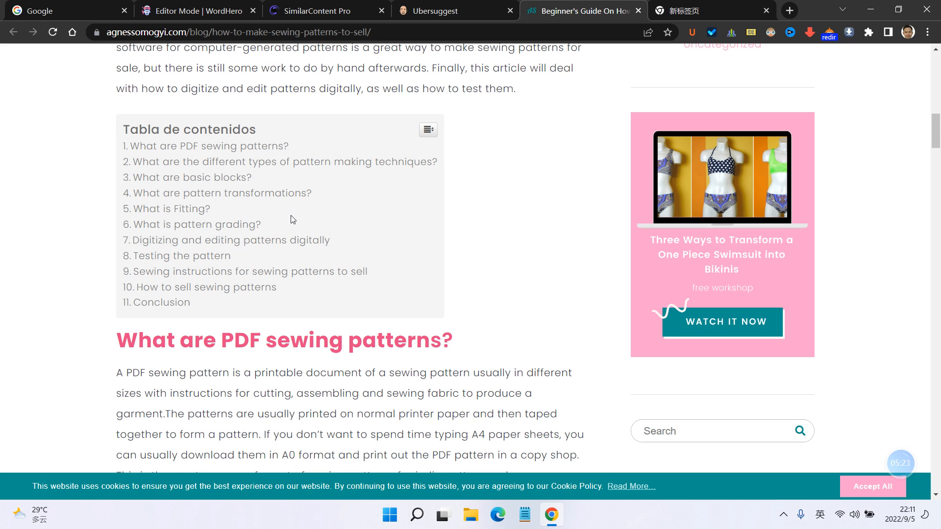
pyautogui.scroll(6, 301, 245)
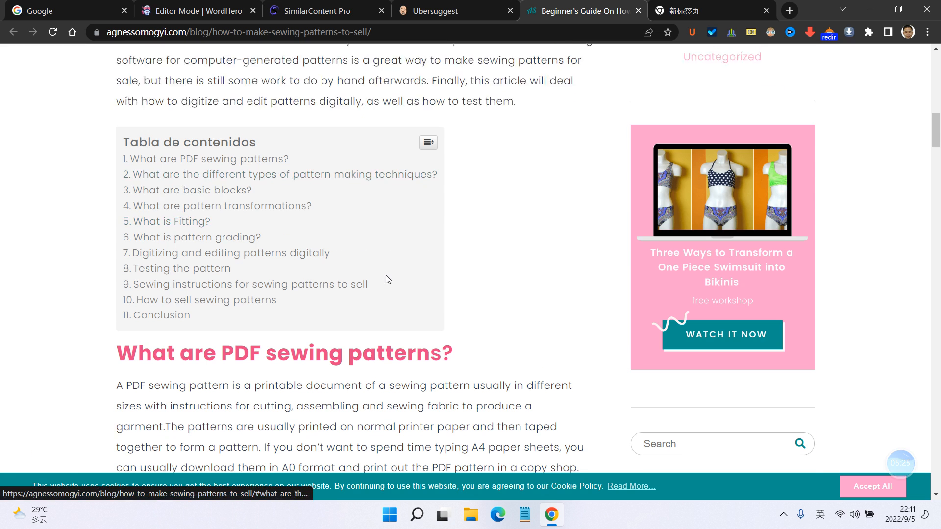
pyautogui.scroll(-4, 301, 281)
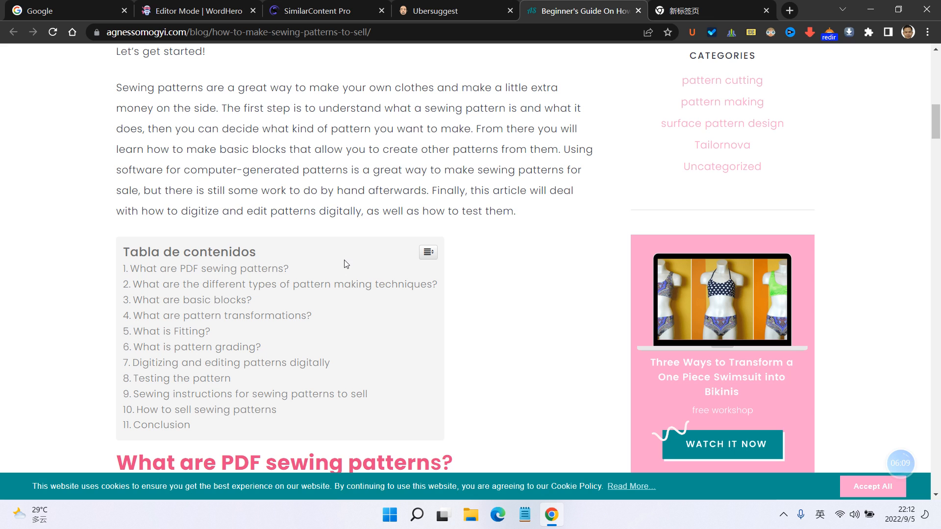
# - Review the article's title and outline, check the writing tools in the WordHero editor, and return to the article
pyautogui.scroll(15, 344, 264)
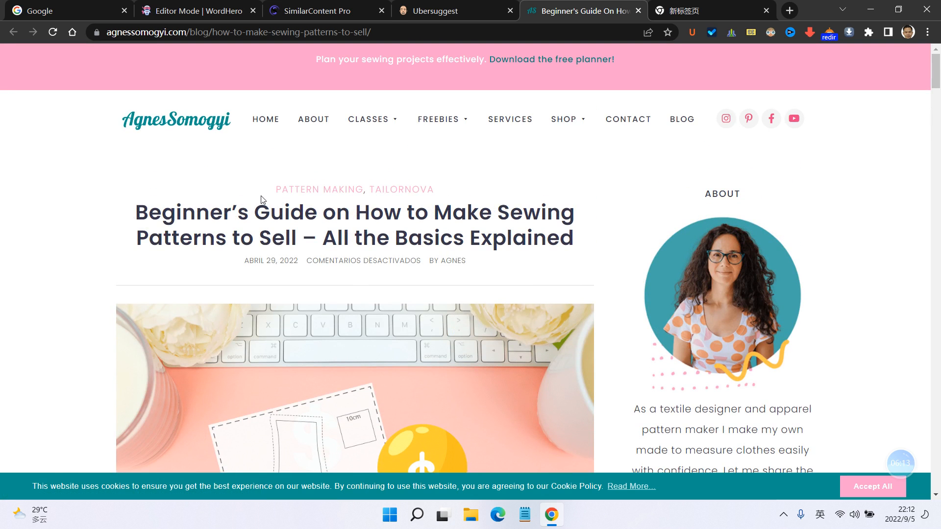
pyautogui.scroll(-7, 261, 201)
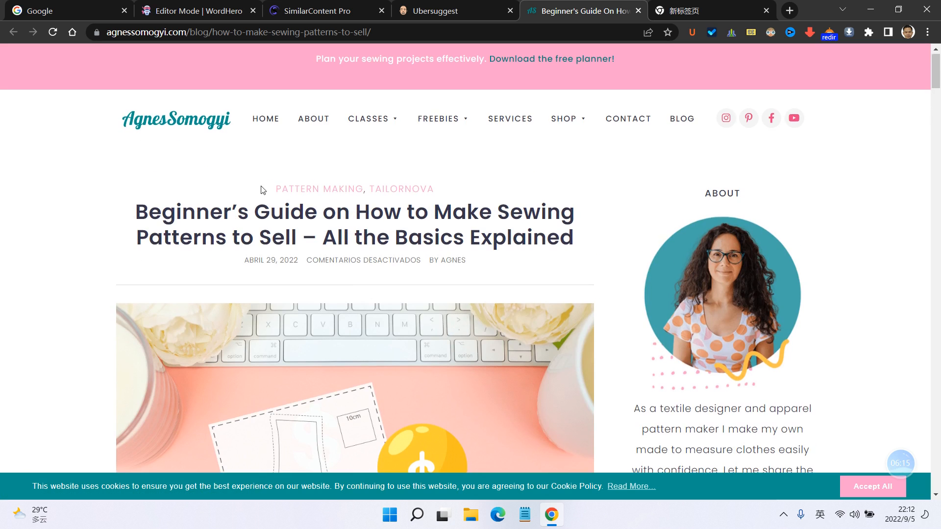
pyautogui.scroll(-9, 351, 222)
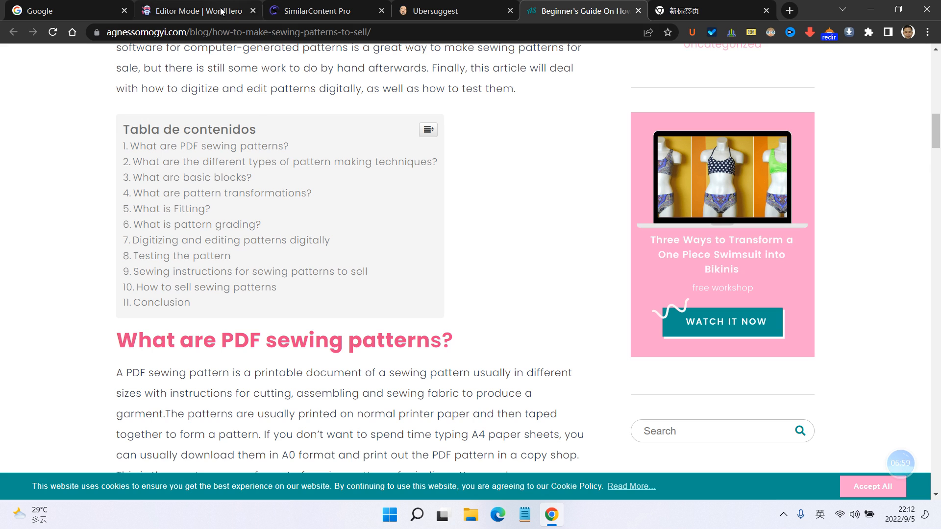
pyautogui.click(206, 11)
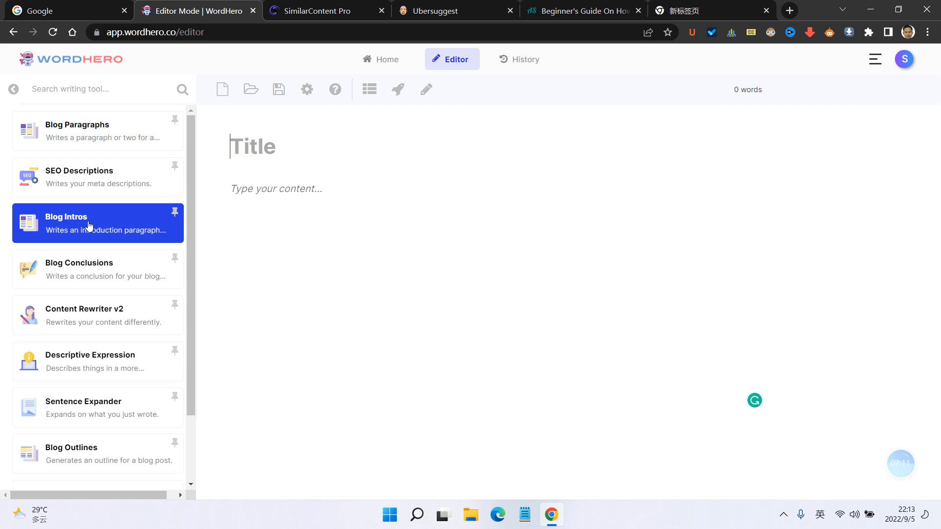
pyautogui.click(600, 10)
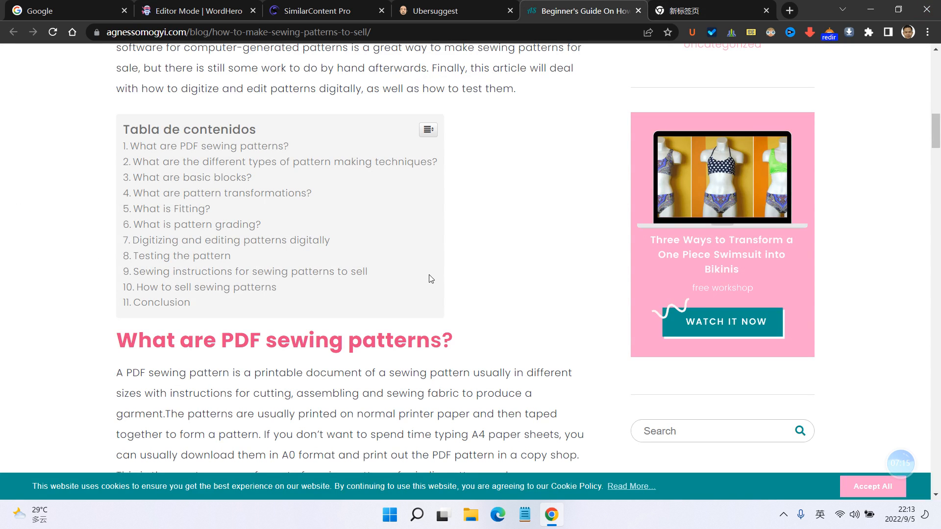
# - Switch to Ubersuggest and copy the keyword "how to make a sewing pattern" from the Keyword Ideas heading
pyautogui.click(472, 15)
pyautogui.scroll(5, 259, 241)
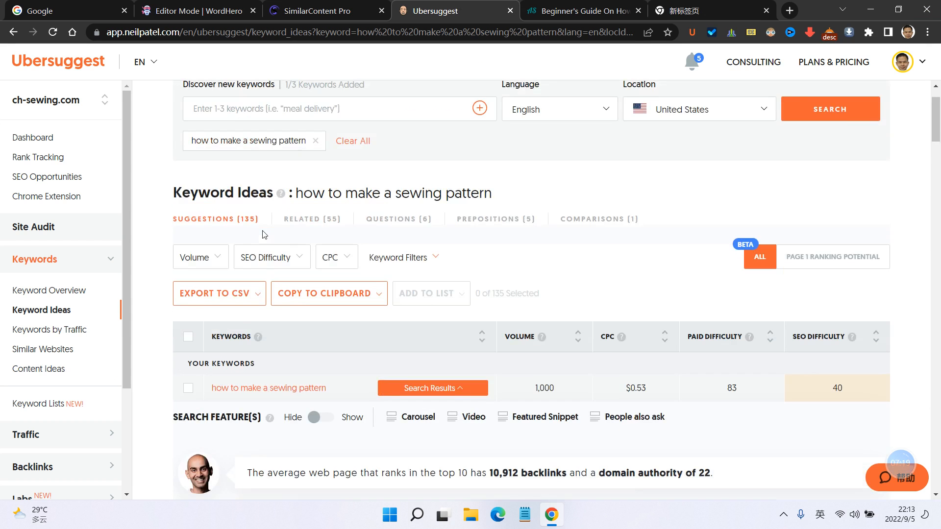
pyautogui.scroll(1, 264, 234)
pyautogui.moveTo(299, 257); pyautogui.dragTo(492, 255)
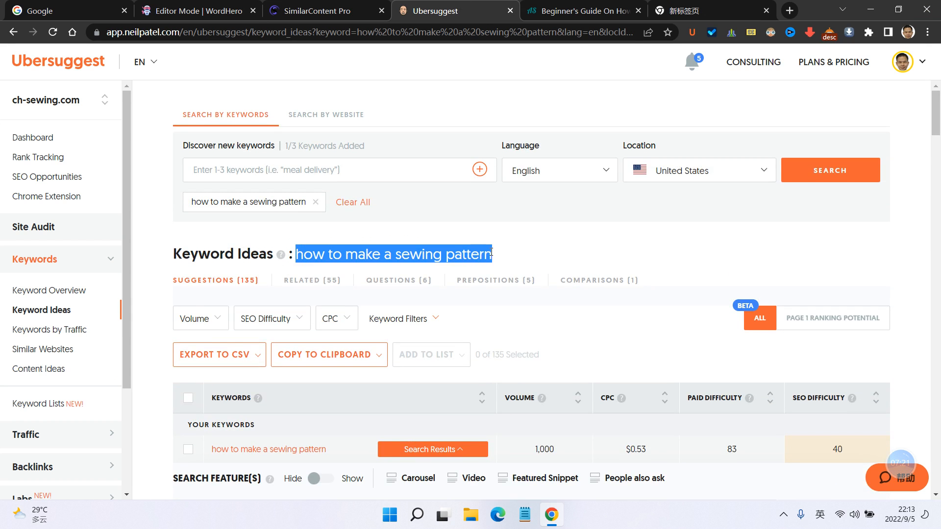
pyautogui.rightClick(488, 252)
pyautogui.click(511, 268)
pyautogui.click(568, 237)
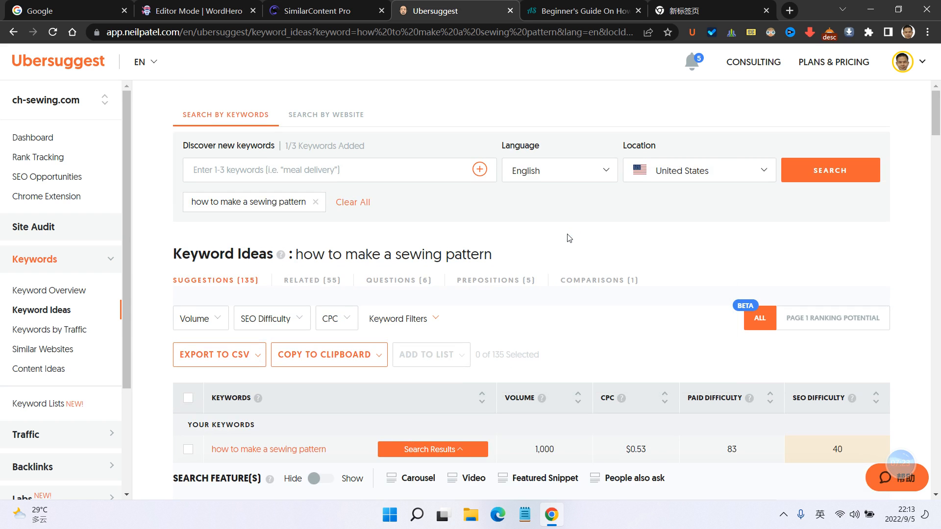
# - Switch to the WordHero editor and paste the keyword "how to make a sewing pattern" as the document title
pyautogui.click(300, 7)
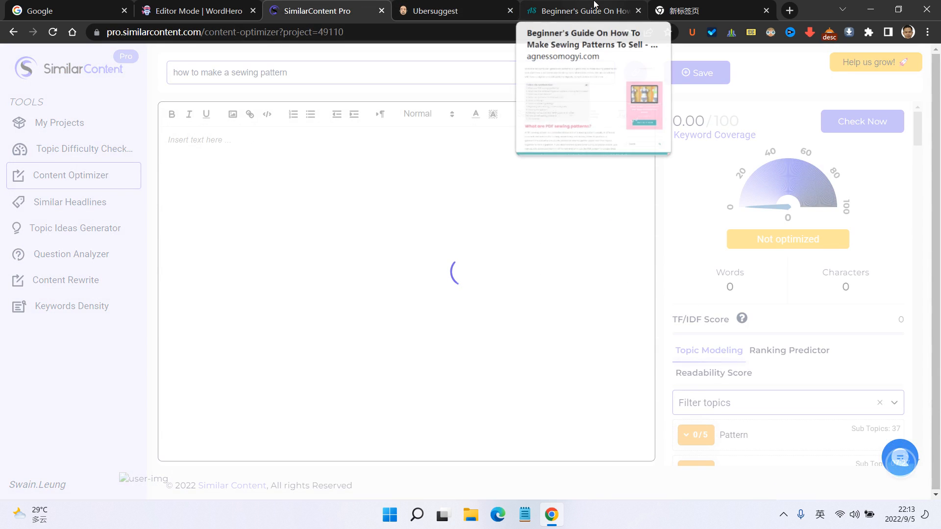
pyautogui.click(456, 11)
pyautogui.click(216, 10)
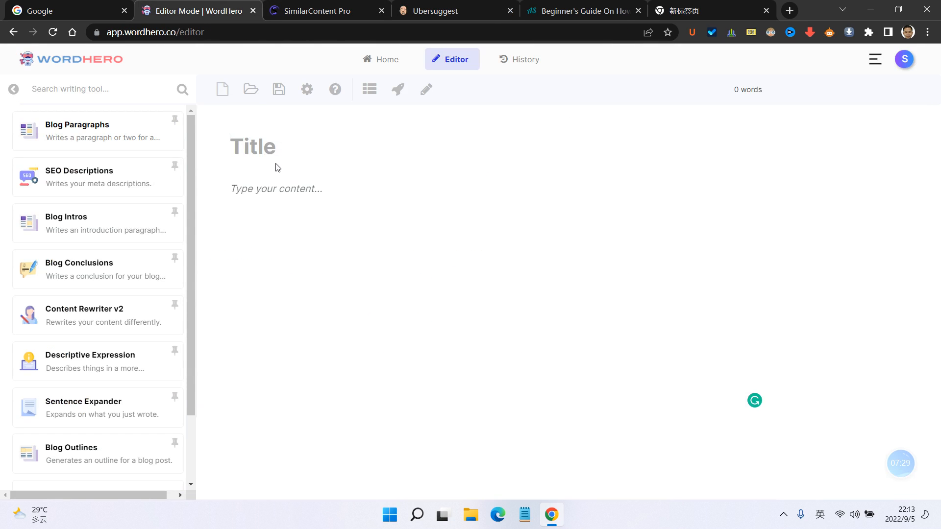
pyautogui.hotkey('ctrl', 'v')
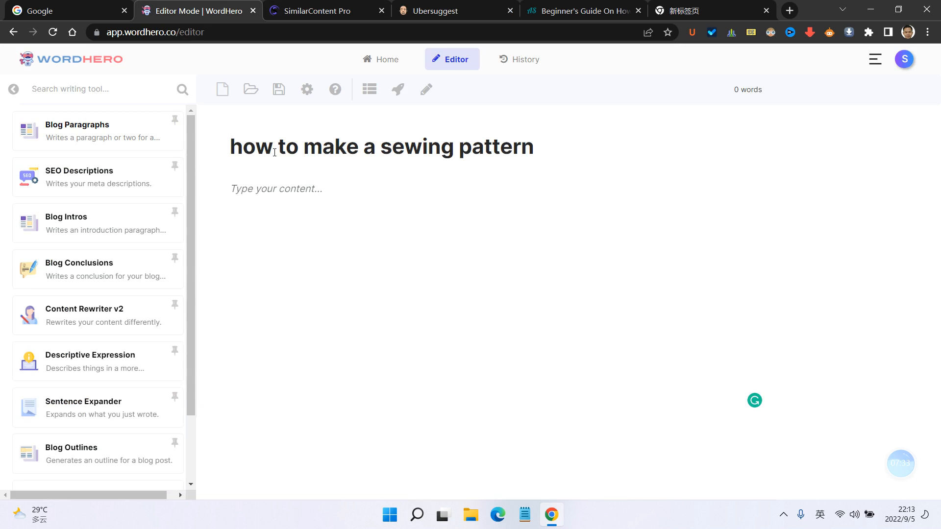
# - Open the aicontenthacker.com website in the blank browser tab
pyautogui.click(677, 6)
pyautogui.click(543, 25)
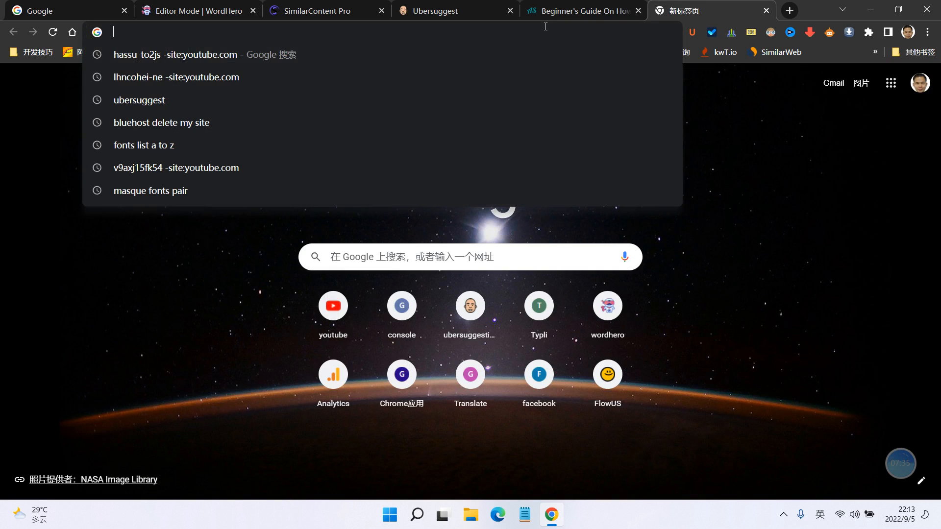
pyautogui.write('a')
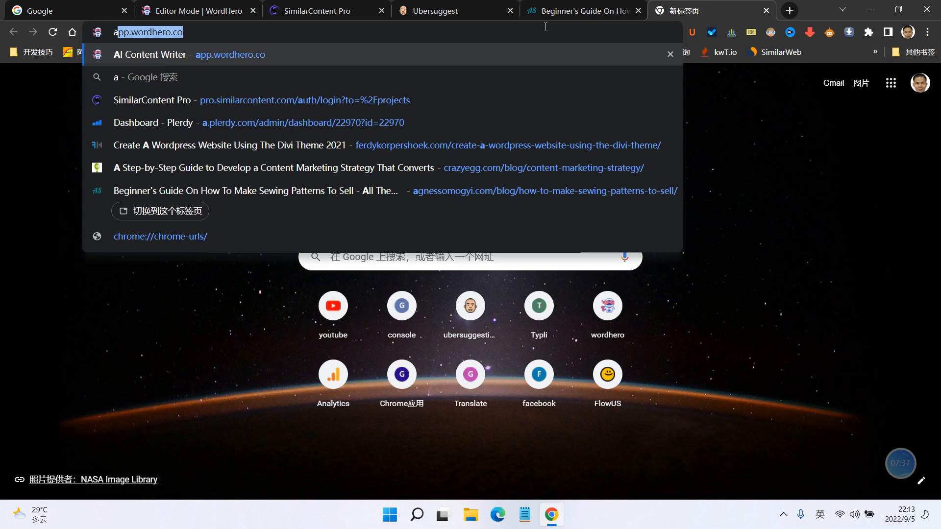
pyautogui.write('icon')
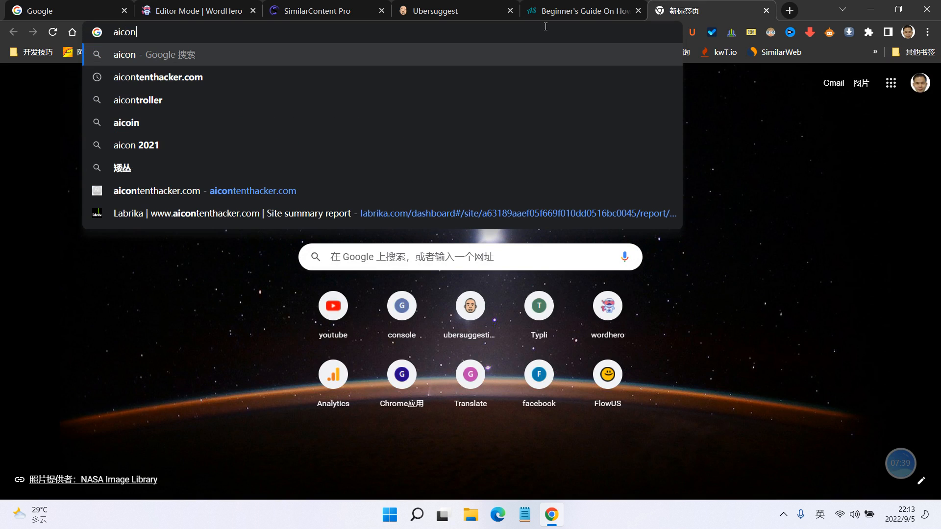
pyautogui.click(510, 191)
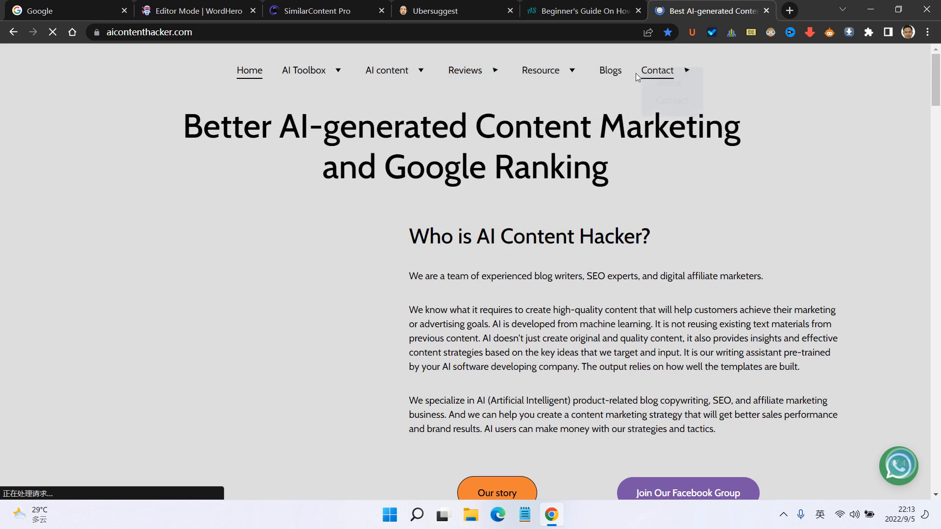
# - Open the site's Blogs page and reload it
pyautogui.click(603, 72)
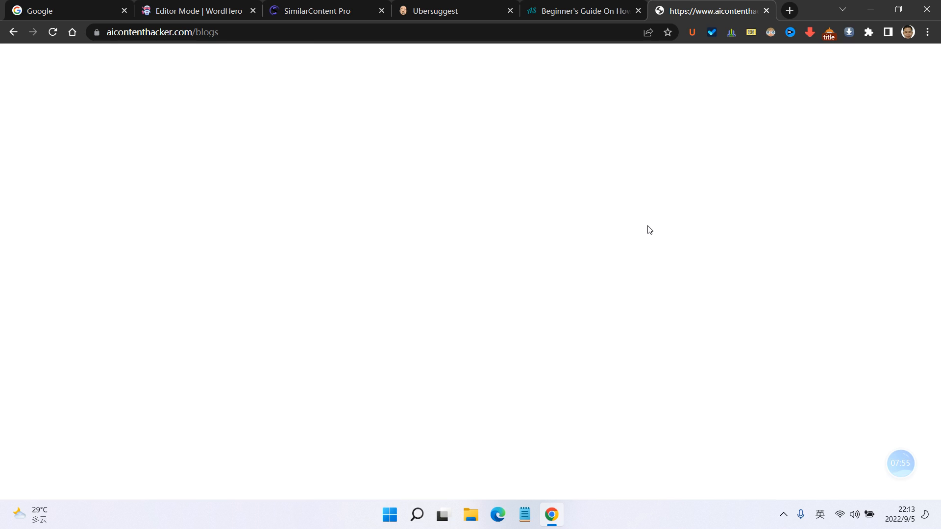
pyautogui.click(53, 32)
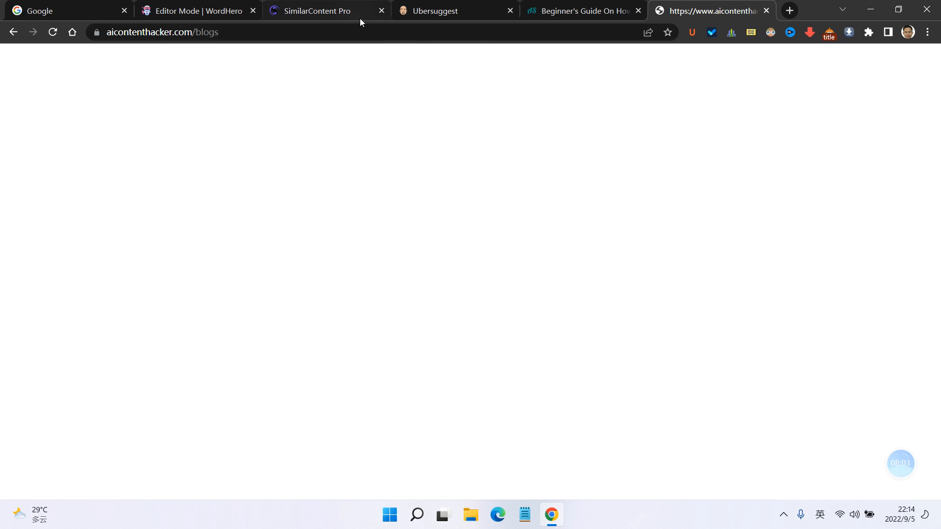
pyautogui.click(387, 37)
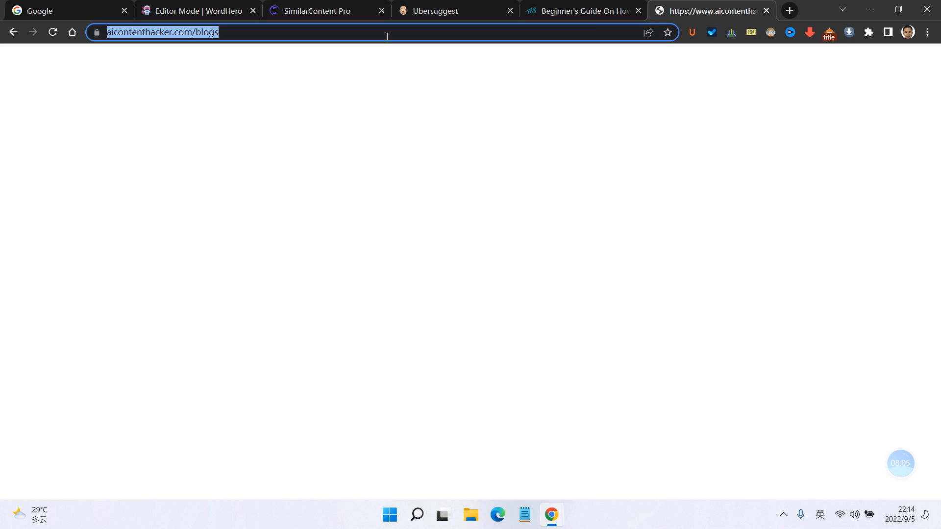
pyautogui.click(411, 168)
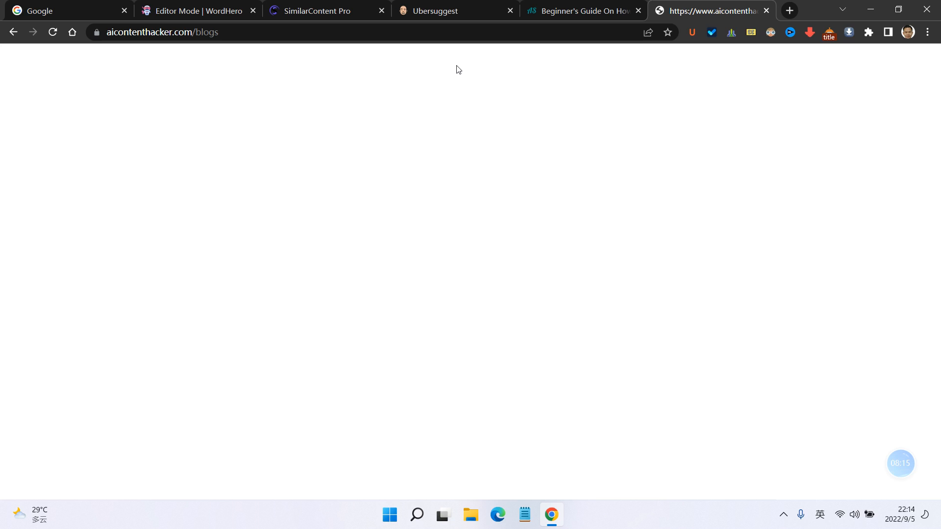
# - Return to the WordHero editor and highlight "how to" in the title to examine the article format
pyautogui.click(231, 6)
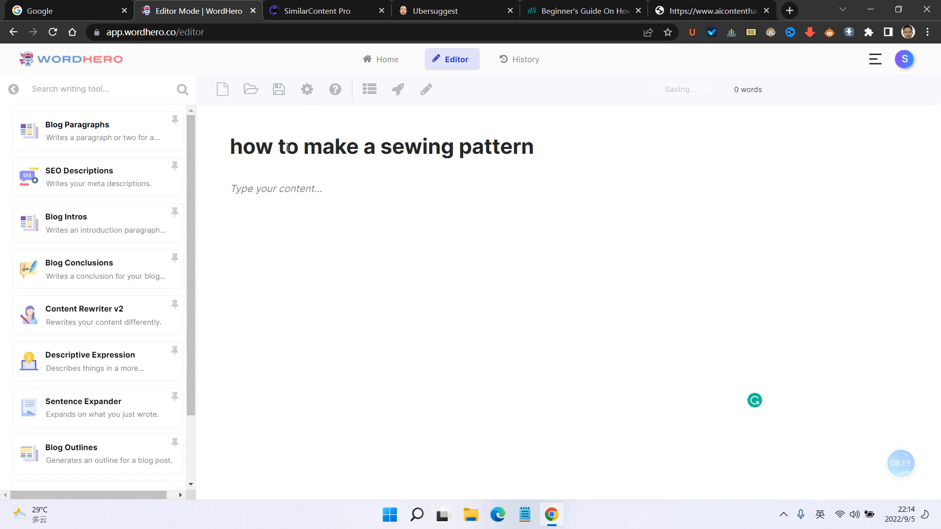
pyautogui.moveTo(298, 147); pyautogui.dragTo(231, 142)
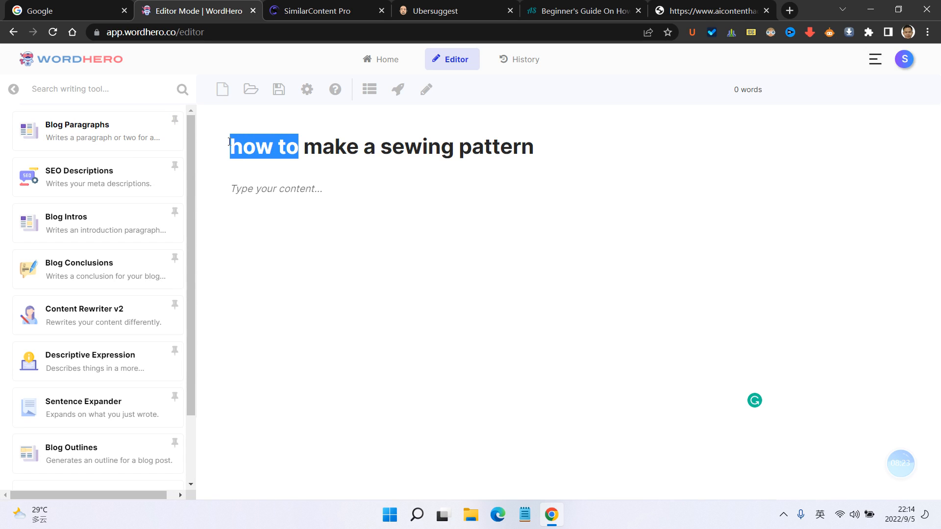
pyautogui.click(300, 197)
pyautogui.write('how-t')
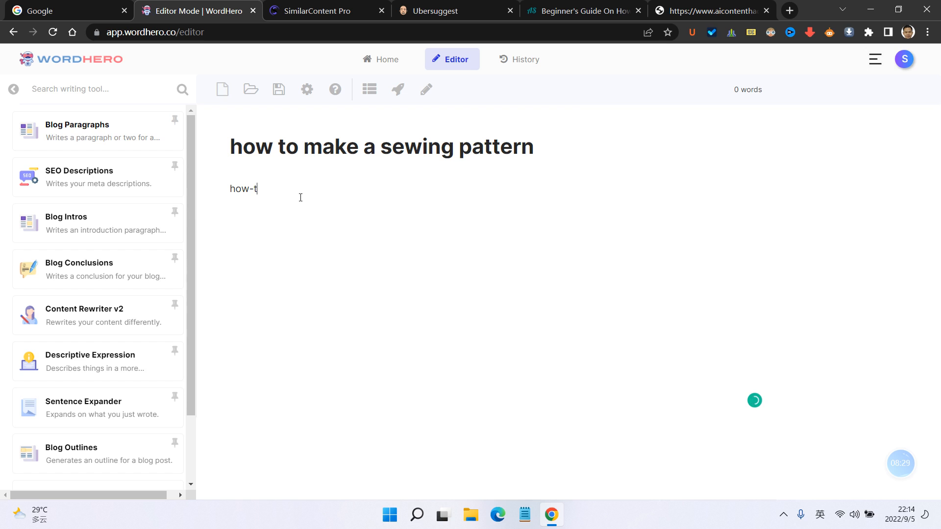
pyautogui.write('o format')
pyautogui.hotkey('ctrl', 'a')
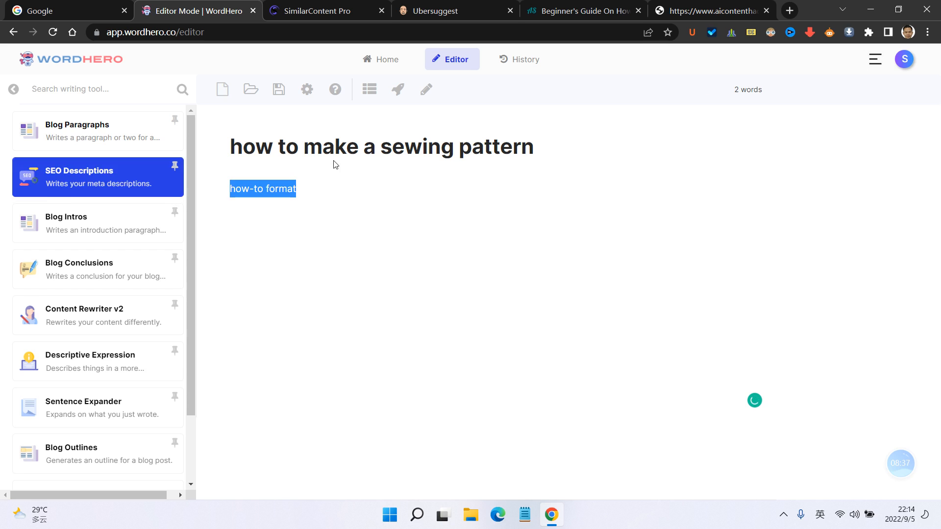
pyautogui.press('BackSpace')
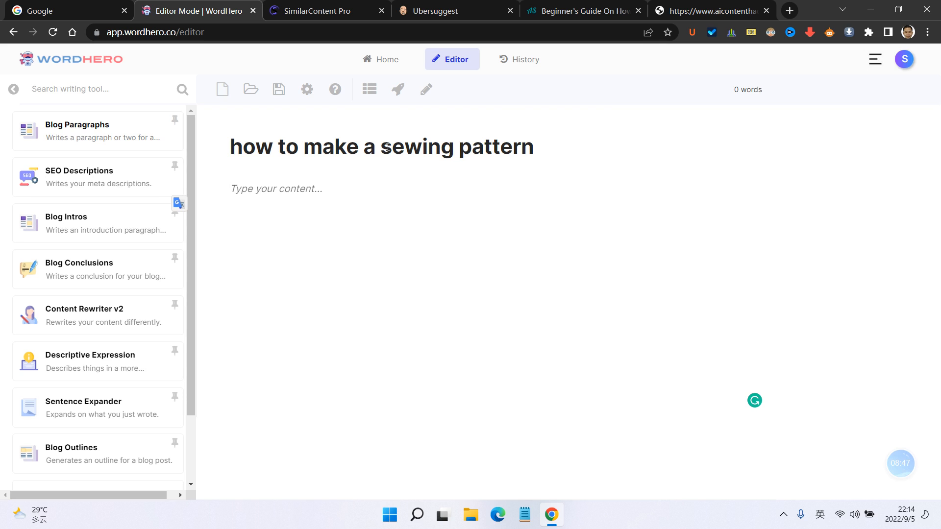
# - Generate an article outline in the body from the title and review its sketch and seam allowance headings
pyautogui.click(371, 92)
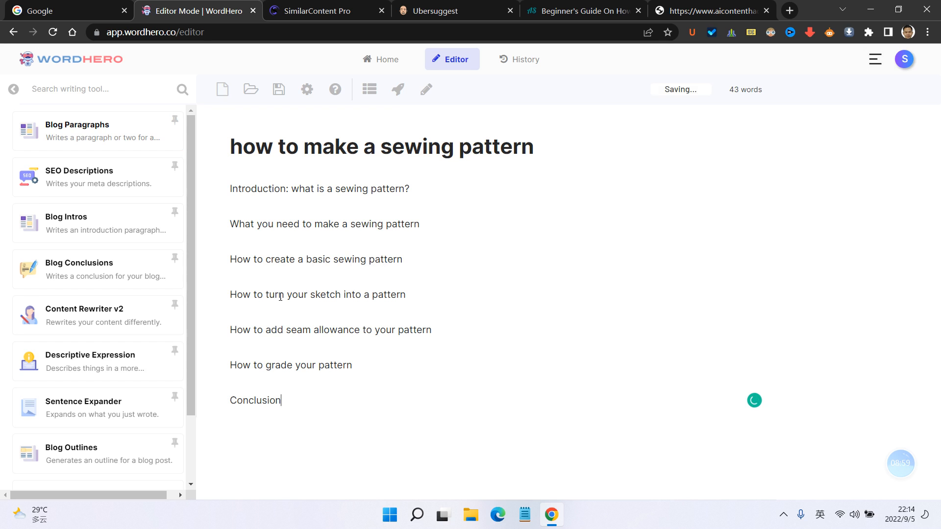
pyautogui.moveTo(275, 296); pyautogui.dragTo(405, 295)
pyautogui.click(344, 295)
pyautogui.click(332, 329)
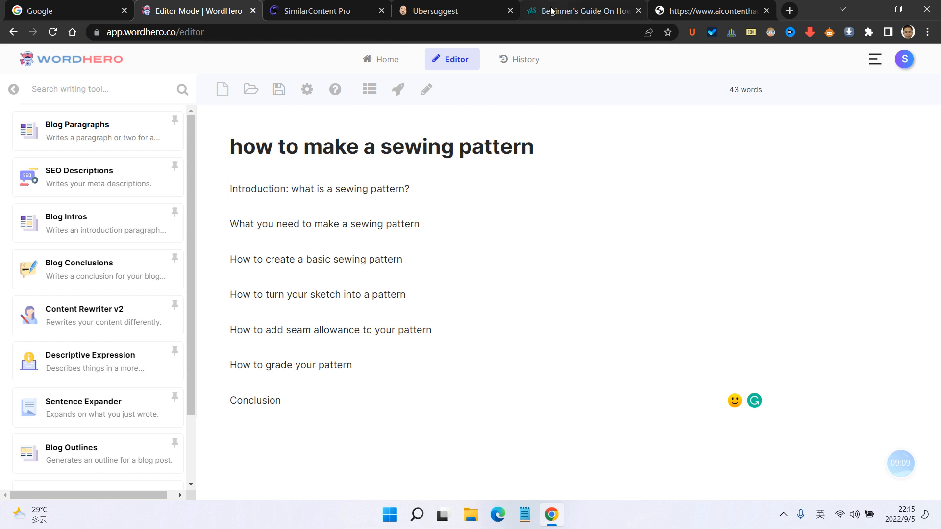
# - Review the competitor article's title and table of contents, and check the keyword's project in the SimilarContent optimizer
pyautogui.click(579, 11)
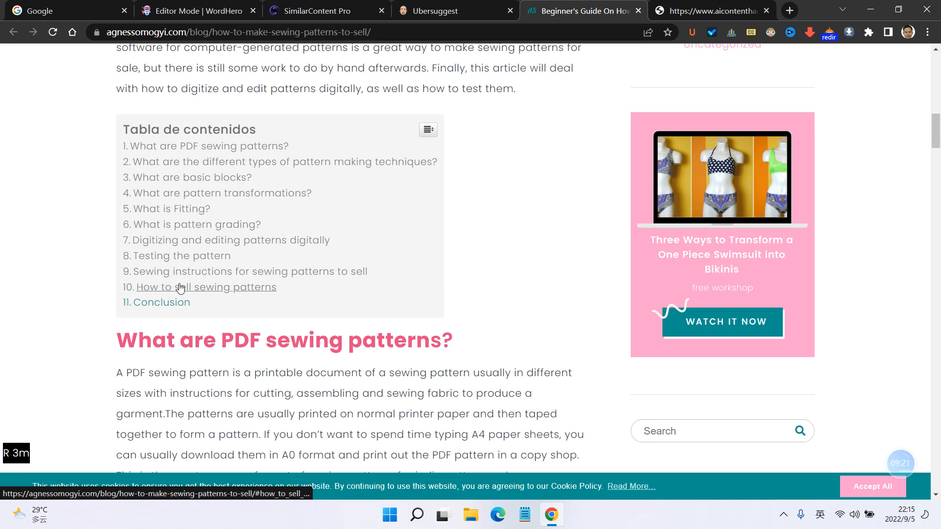
pyautogui.scroll(5, 564, 179)
pyautogui.scroll(10, 539, 185)
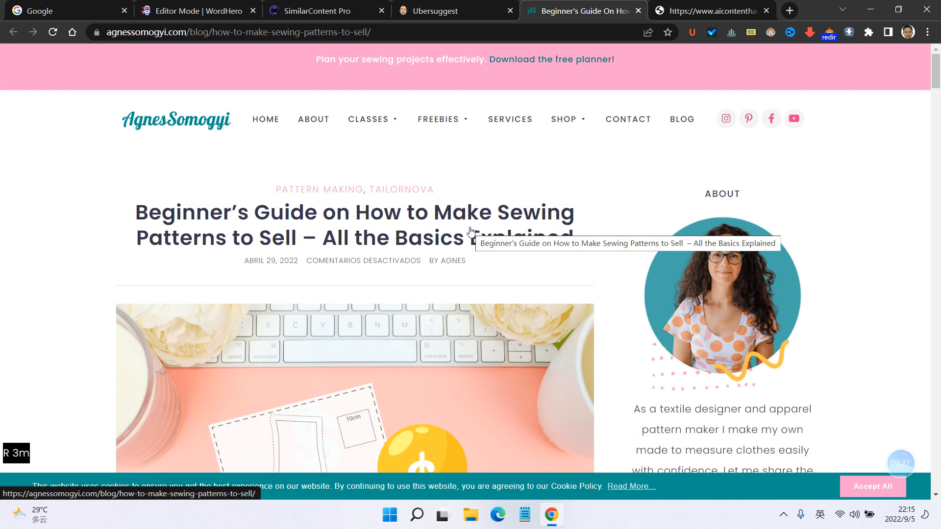
pyautogui.scroll(-10, 439, 244)
pyautogui.scroll(-5, 194, 271)
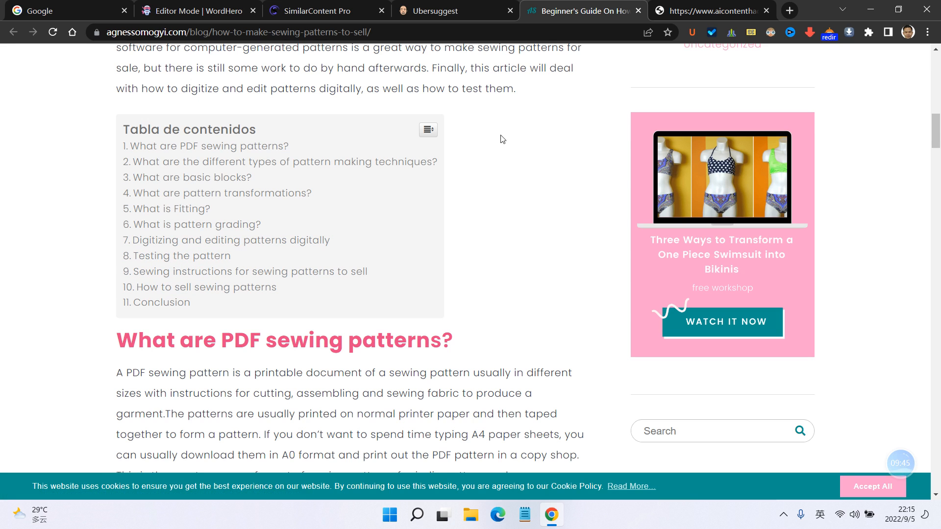
pyautogui.click(356, 4)
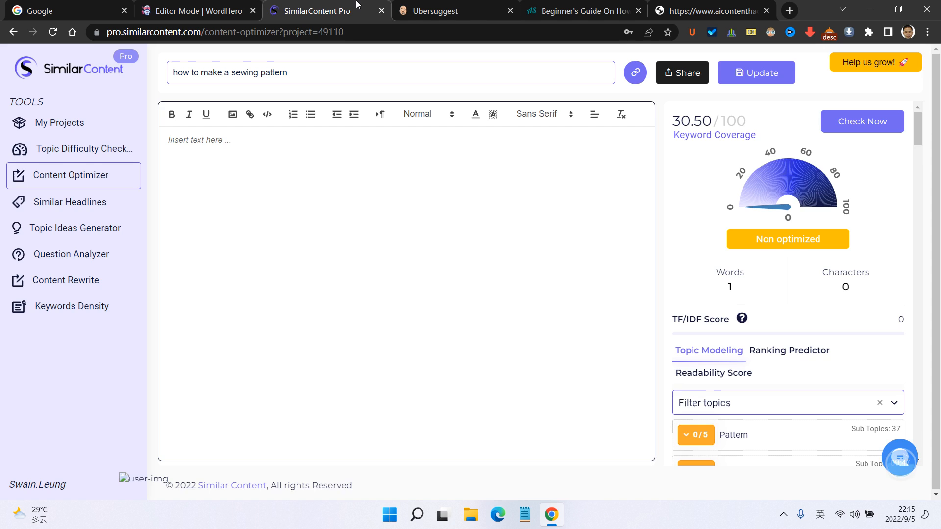
# - Return to the WordHero outline, insert blank lines below the introduction heading, and reword that heading as "What is a sewing pattern?"
pyautogui.click(186, 11)
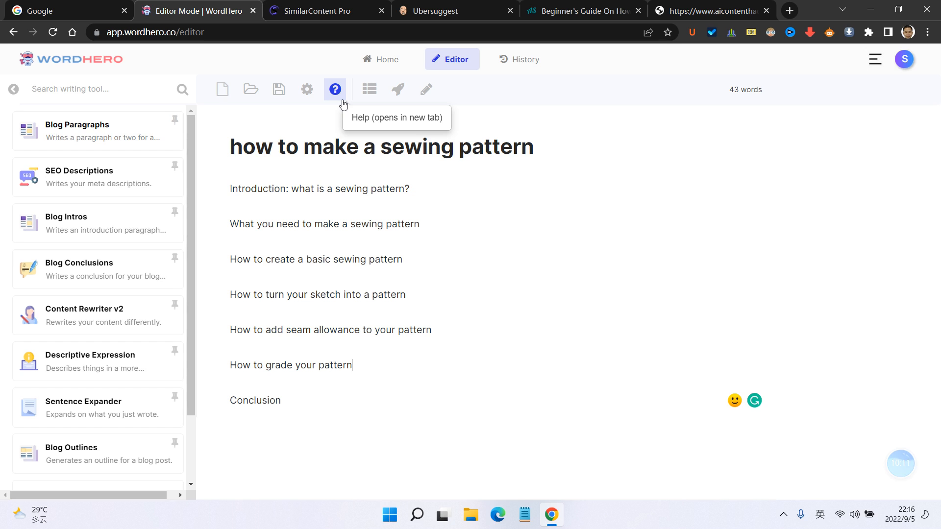
pyautogui.click(333, 214)
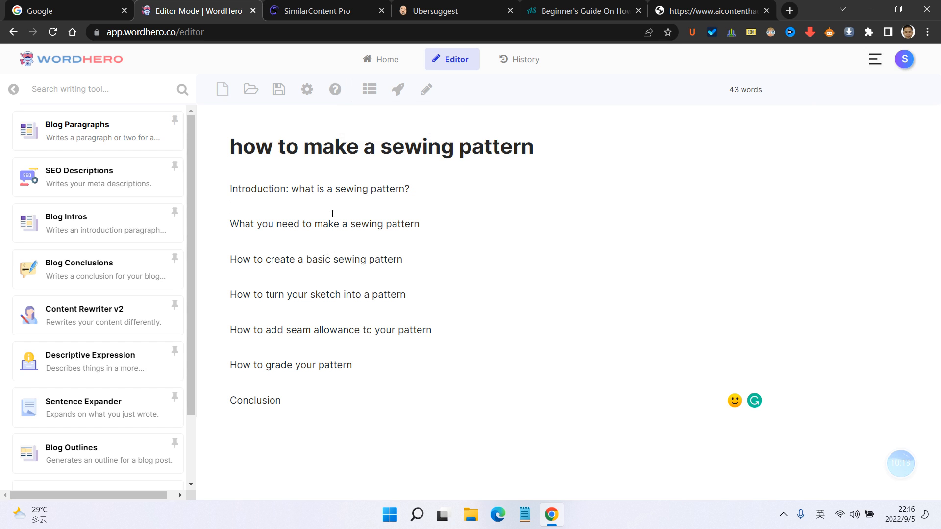
pyautogui.press('Return')
pyautogui.press('Return')
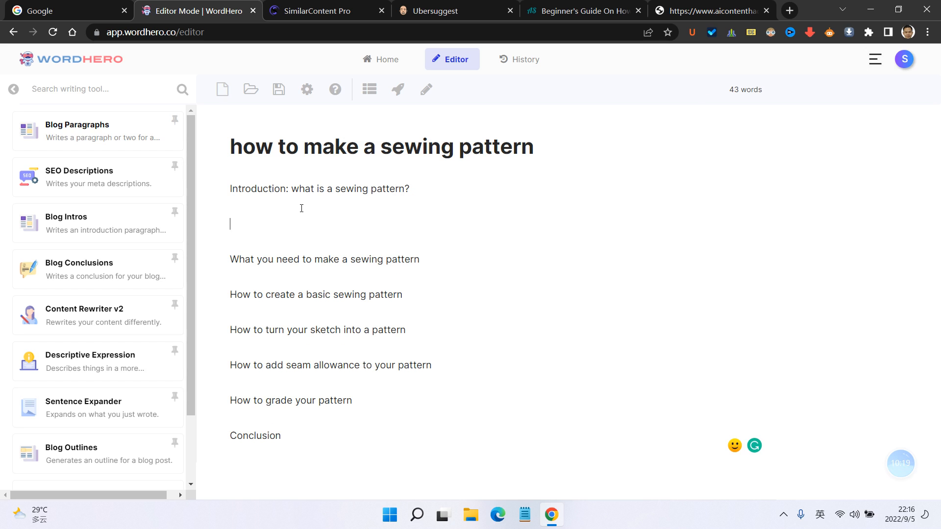
pyautogui.moveTo(297, 189); pyautogui.dragTo(230, 189)
pyautogui.write('W')
# - Add the heading "What to be considered for making a sewing pattern?" below the first outline heading
pyautogui.click(285, 229)
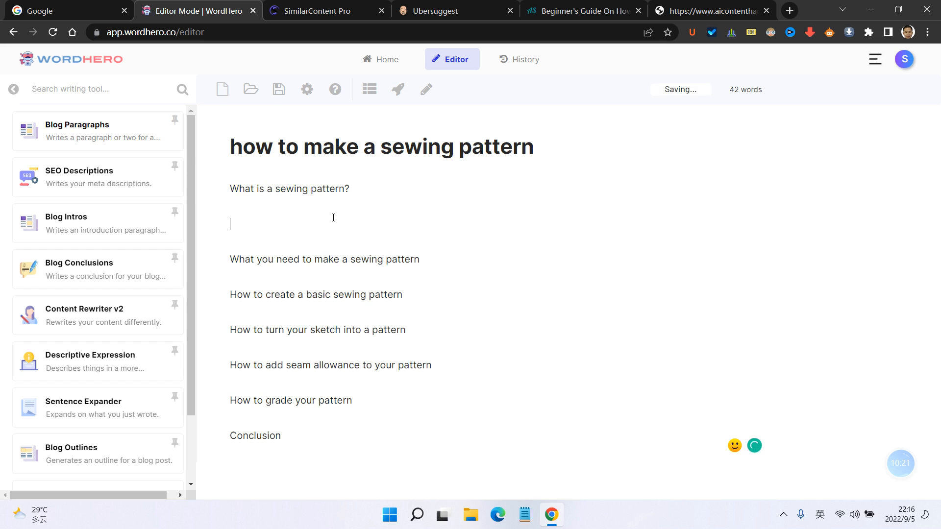
pyautogui.press('BackSpace')
pyautogui.write('What to be conside')
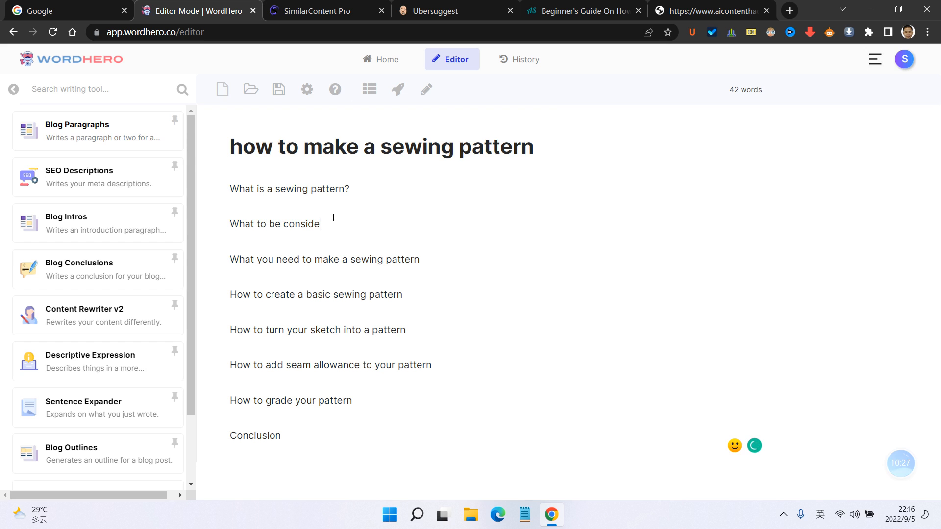
pyautogui.write('red for makinga')
pyautogui.press('BackSpace')
pyautogui.write('a')
pyautogui.write('s')
pyautogui.write('weir')
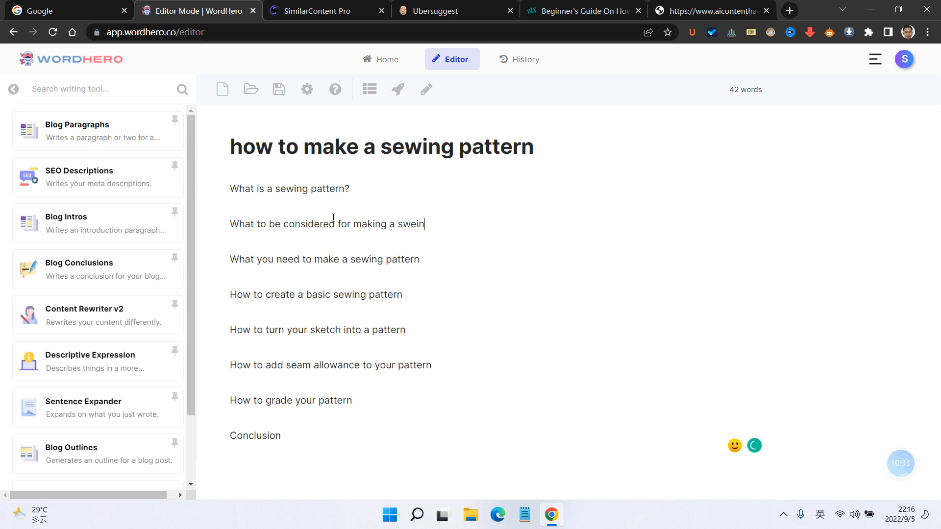
pyautogui.press('BackSpace')
pyautogui.press('BackSpace')
pyautogui.write('ewing m')
pyautogui.write('attern')
# - Return to the competitor article and examine its introduction and table of contents
pyautogui.click(578, 11)
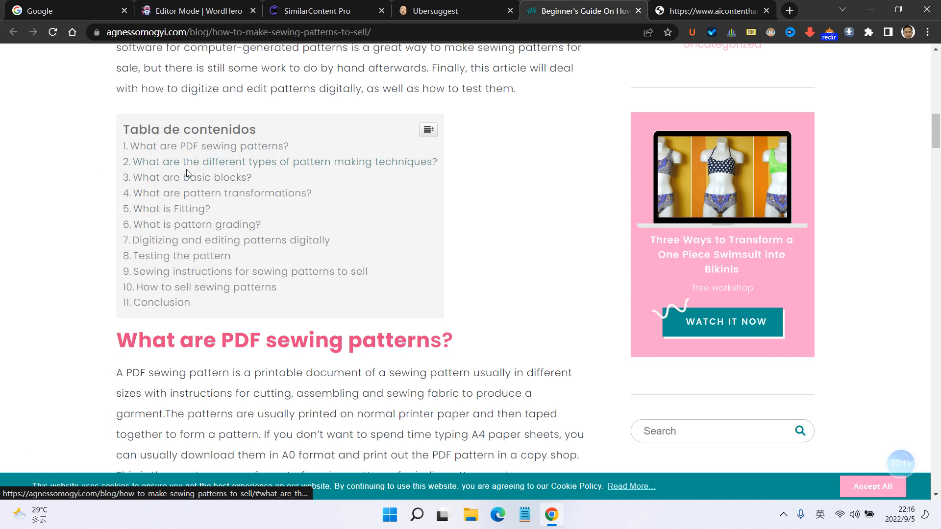
pyautogui.scroll(13, 586, 172)
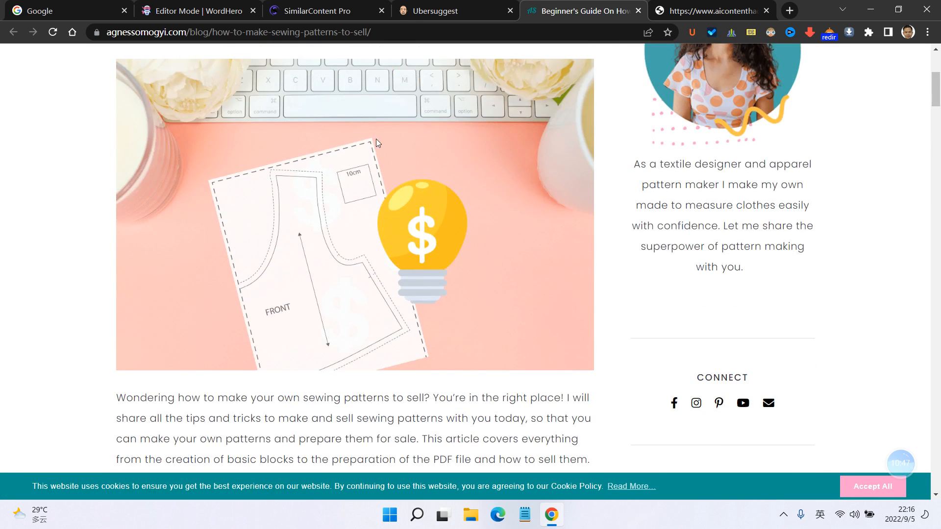
pyautogui.scroll(-11, 317, 212)
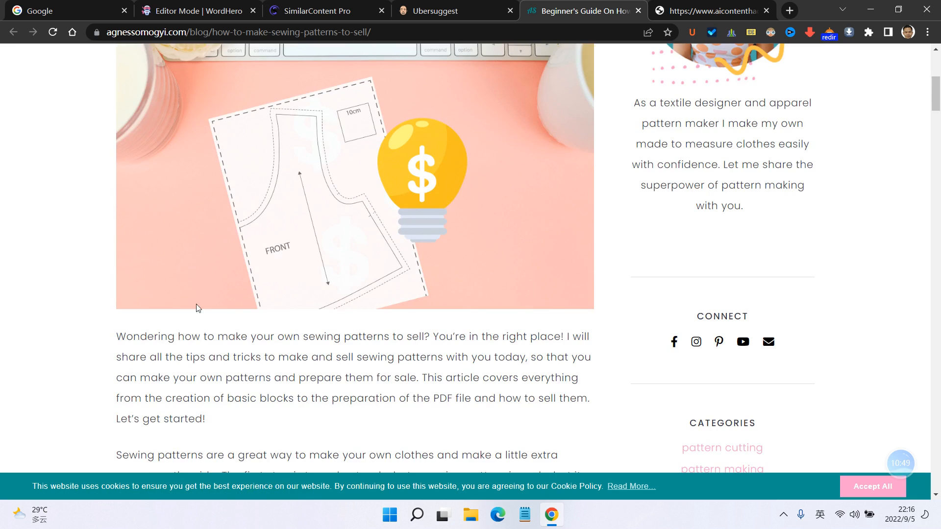
pyautogui.scroll(-2, 149, 255)
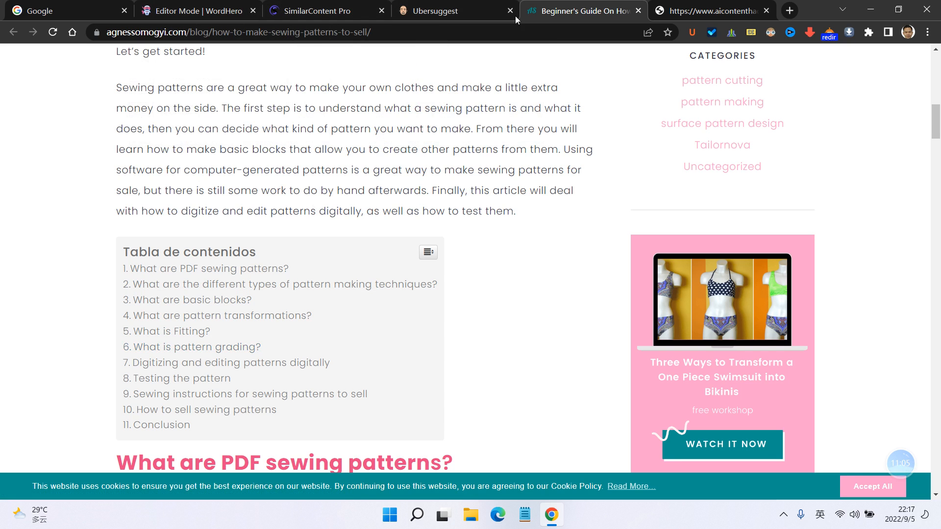
# - Move the WordHero browser tab beside the competitor article's tab and compare the article's table of contents with the outline
pyautogui.moveTo(196, 11); pyautogui.dragTo(506, 8)
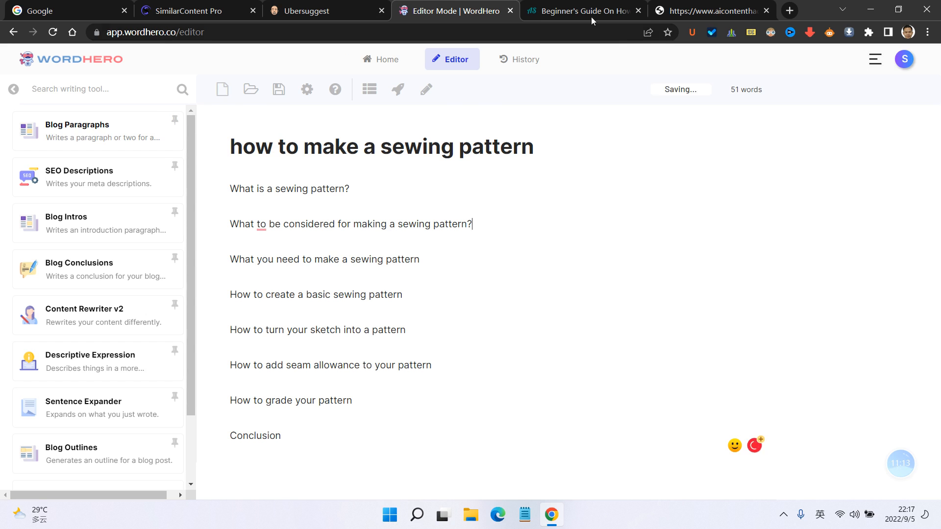
pyautogui.hotkey('ctrl', 'Tab')
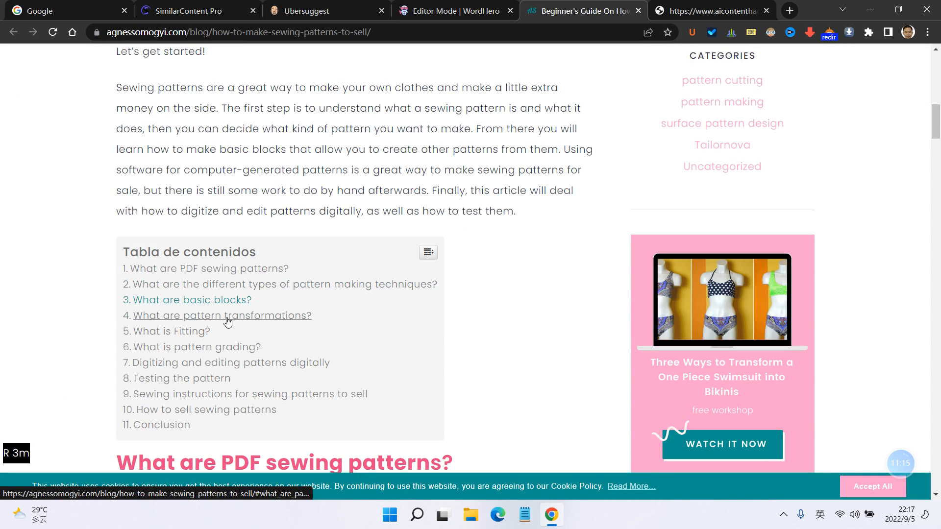
pyautogui.click(441, 10)
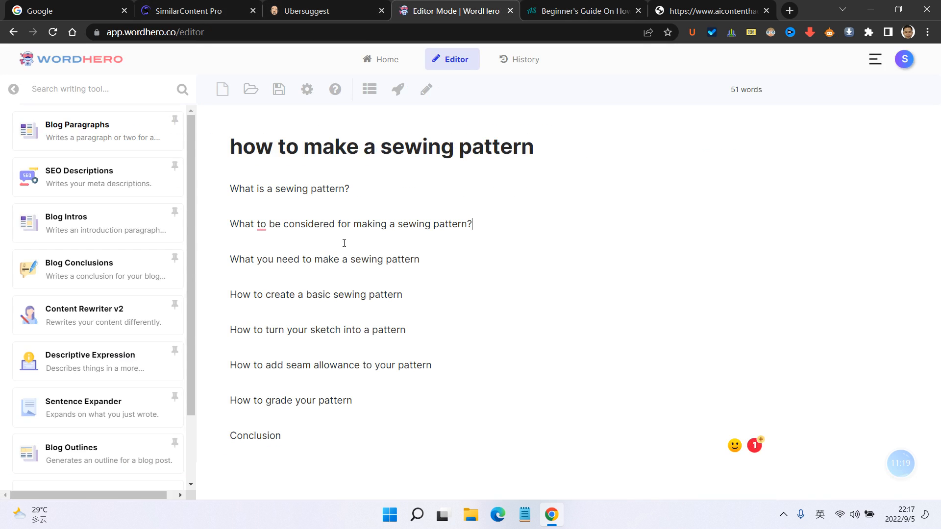
# - Reword the second outline heading as "What are to be considered for making a sewing pattern?"
pyautogui.click(258, 224)
pyautogui.write('is')
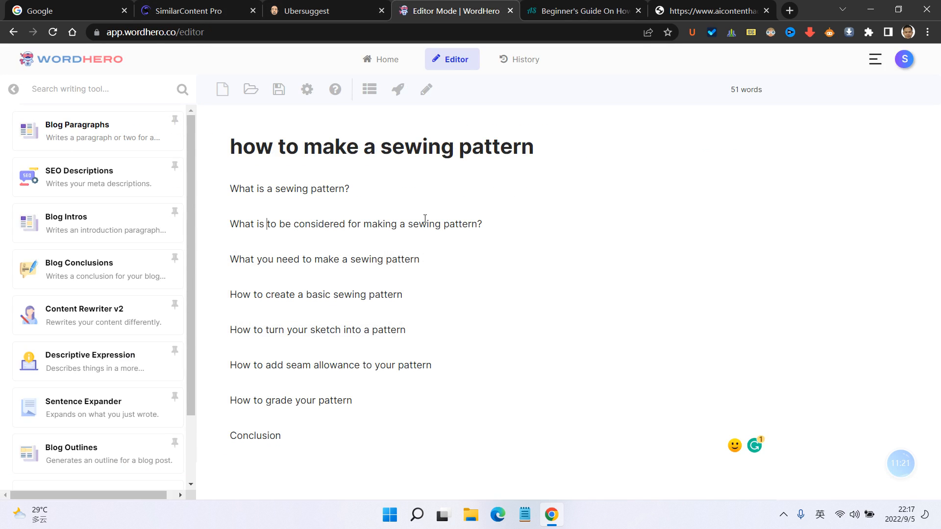
pyautogui.moveTo(483, 224); pyautogui.dragTo(256, 224)
pyautogui.click(258, 223)
pyautogui.click(265, 224)
pyautogui.doubleClick(264, 224)
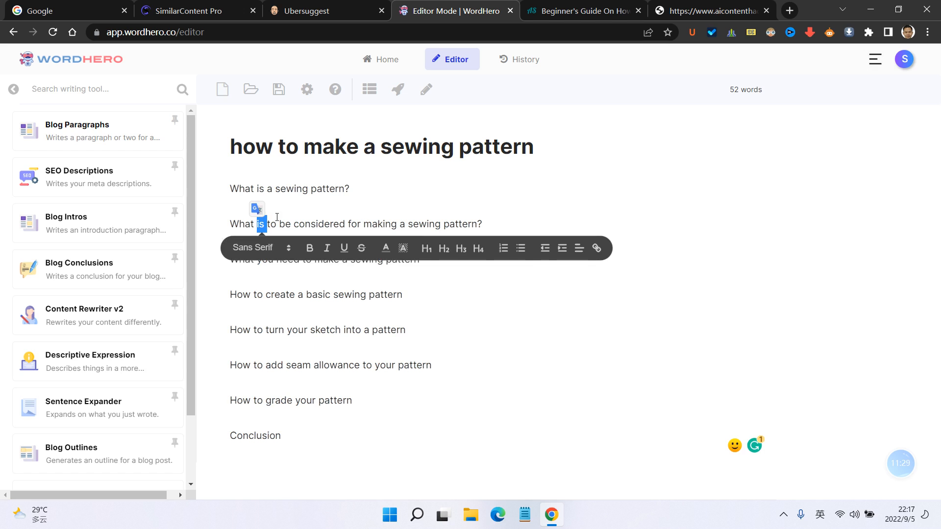
pyautogui.write('are')
pyautogui.click(497, 220)
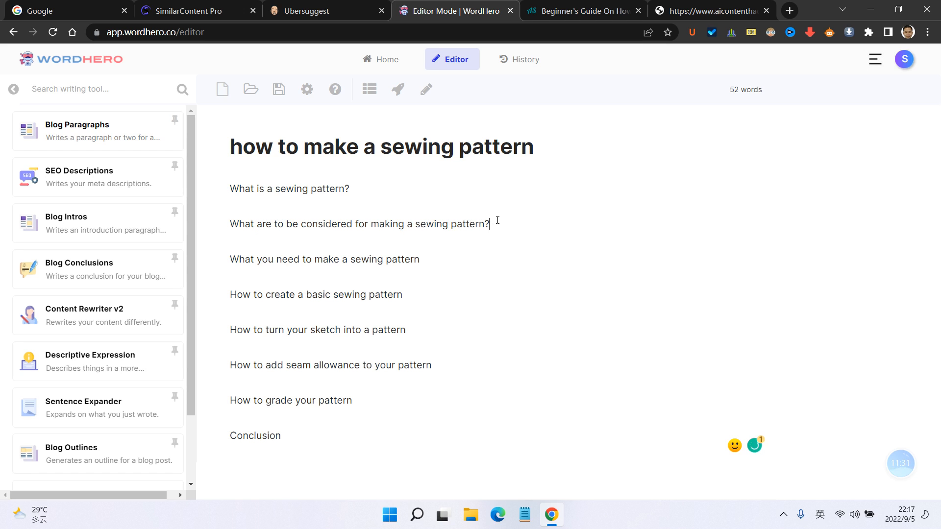
# - Copy the reworded heading, search the writing tools for "listicle" and open the Listicles tool
pyautogui.moveTo(498, 220); pyautogui.dragTo(210, 234)
pyautogui.hotkey('ctrl', 'c')
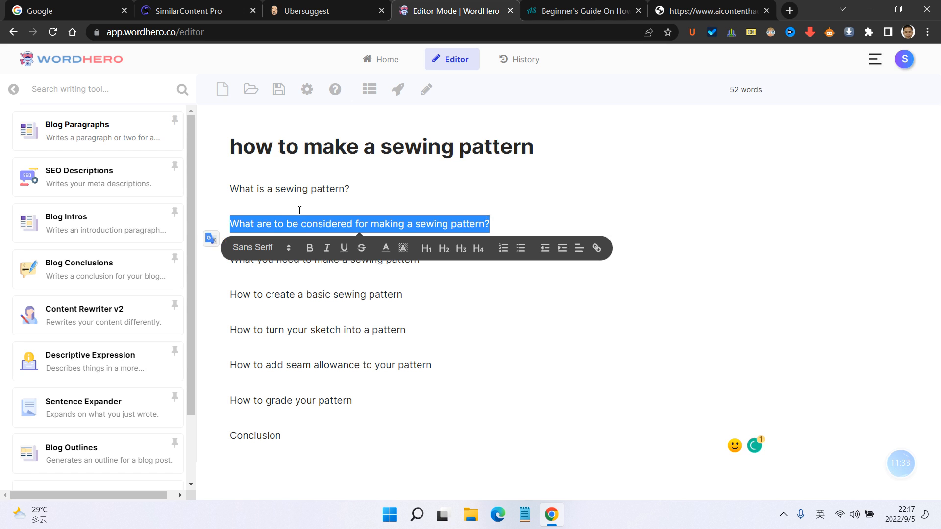
pyautogui.click(458, 204)
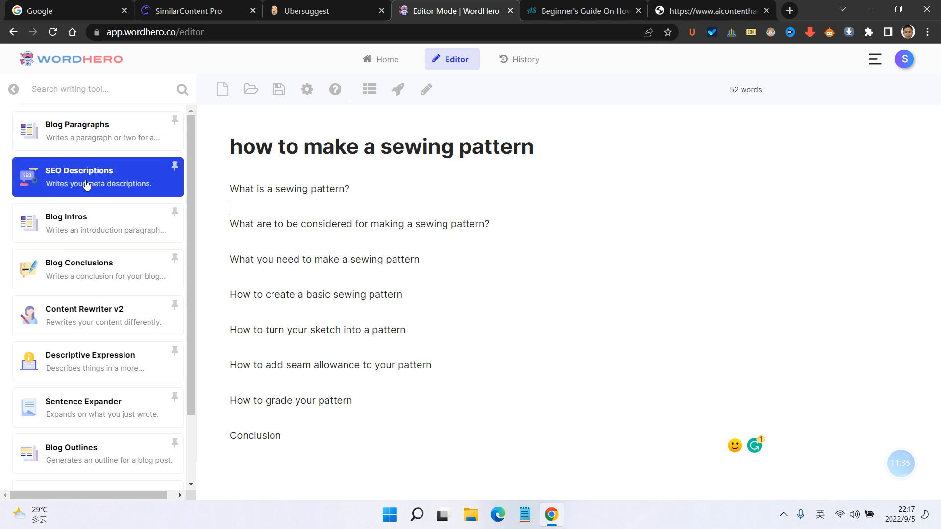
pyautogui.scroll(-1, 85, 241)
pyautogui.scroll(1, 78, 147)
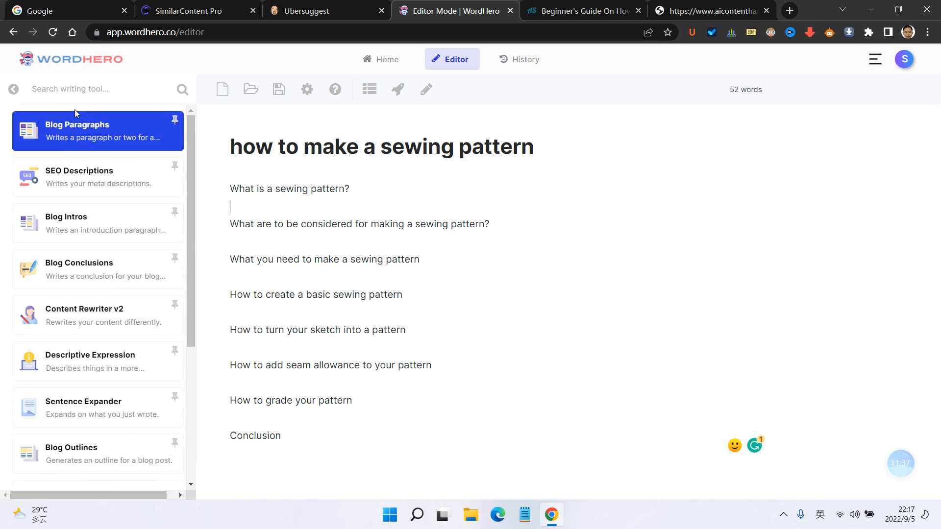
pyautogui.click(83, 89)
pyautogui.write('k')
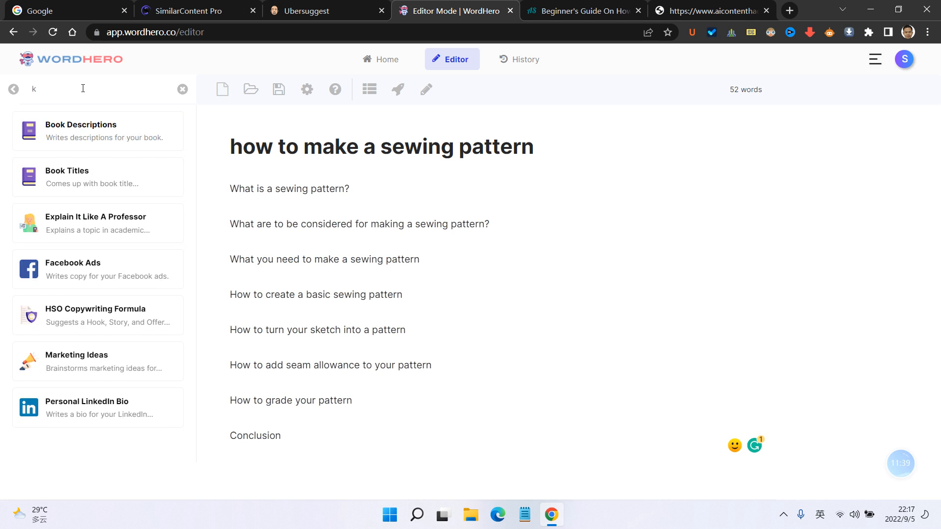
pyautogui.press('BackSpace')
pyautogui.write('listic')
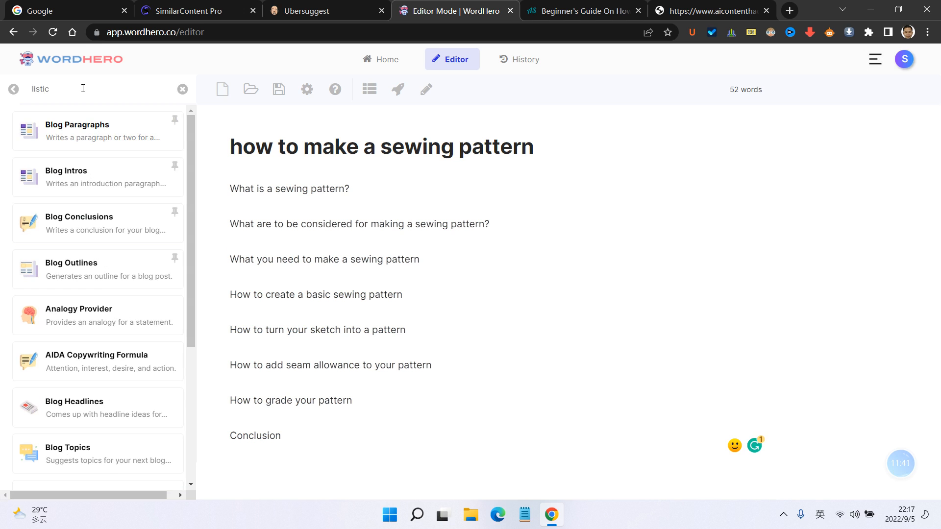
pyautogui.write('le')
pyautogui.click(139, 128)
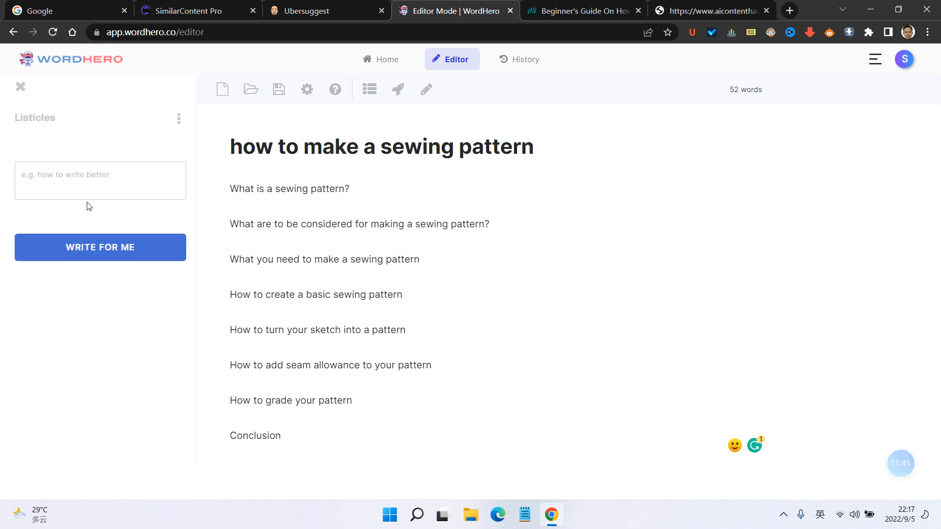
# - Generate listicle items using the copied heading as the short description
pyautogui.click(104, 184)
pyautogui.hotkey('ctrl', 'v')
pyautogui.press('Return')
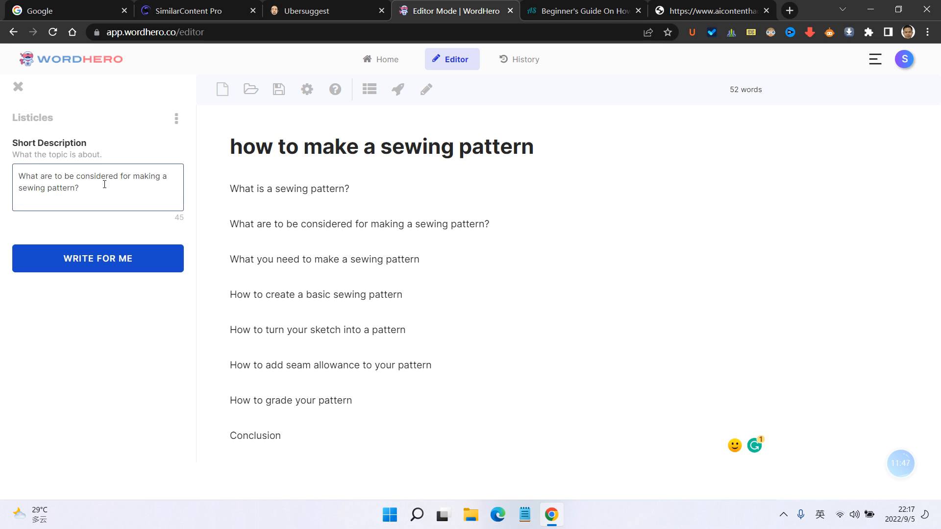
pyautogui.click(109, 266)
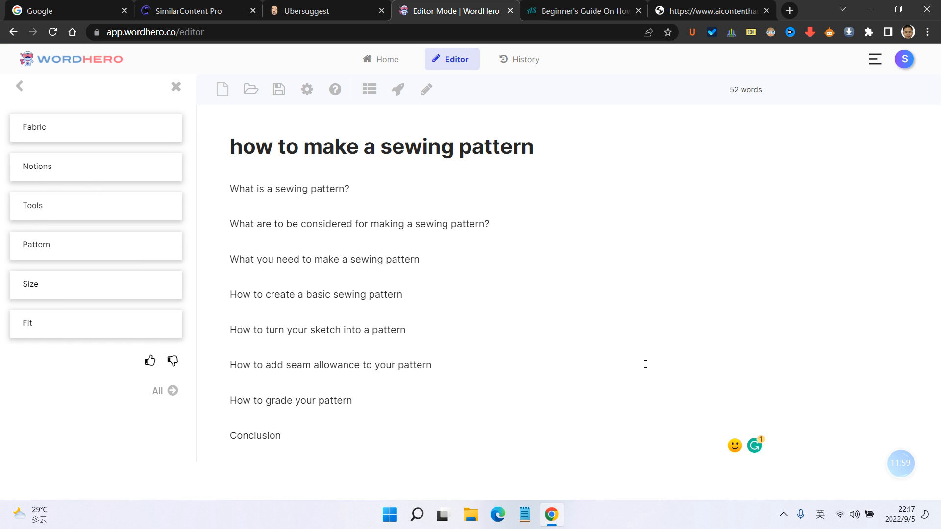
# - Insert all generated listicle items at the end of the document and cut them for relocation
pyautogui.press('Return')
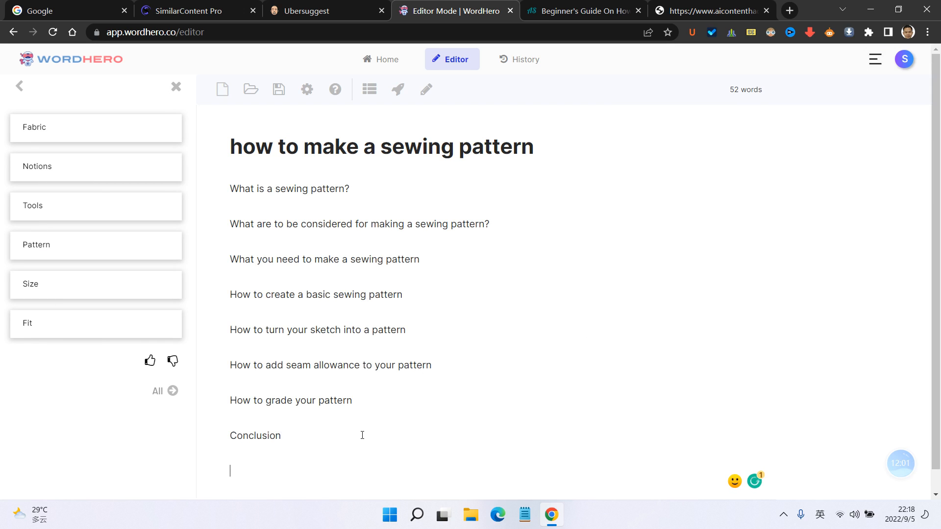
pyautogui.click(157, 396)
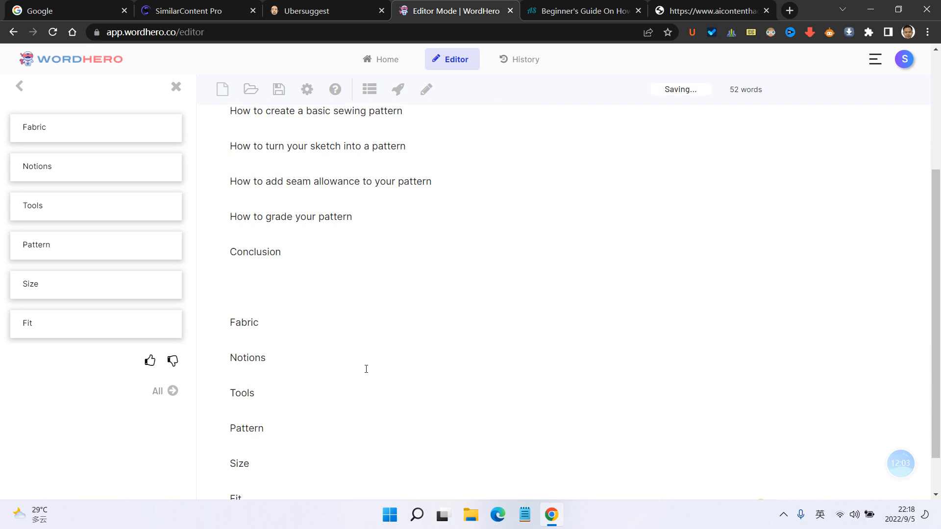
pyautogui.moveTo(268, 456); pyautogui.dragTo(213, 256)
pyautogui.hotkey('ctrl', 'c')
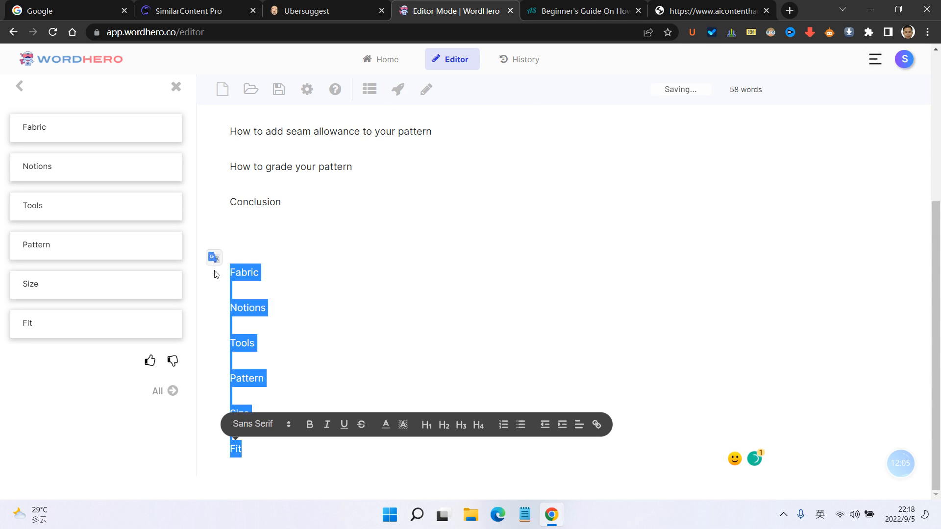
pyautogui.press('BackSpace')
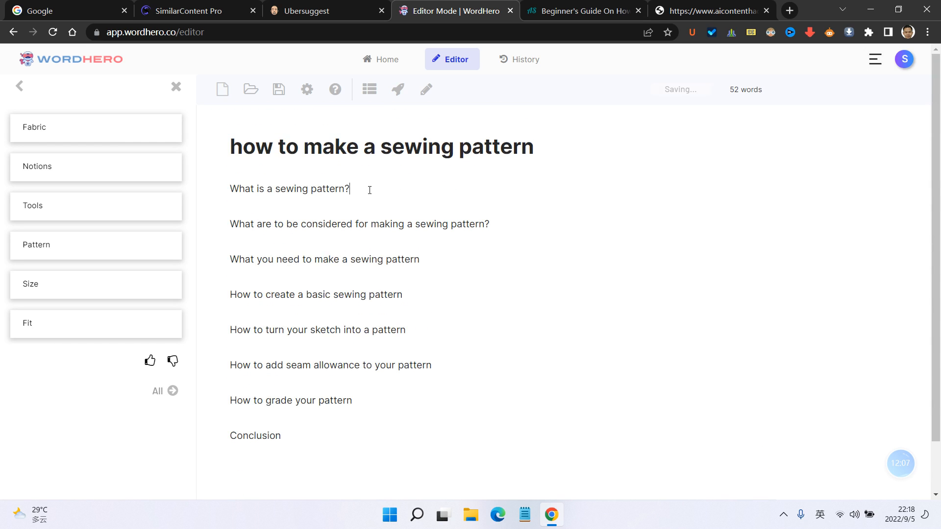
# - Paste the six items from Fabric to Fit beneath the "What are to be considered" heading, with a blank line above Fabric
pyautogui.click(525, 221)
pyautogui.press('Return')
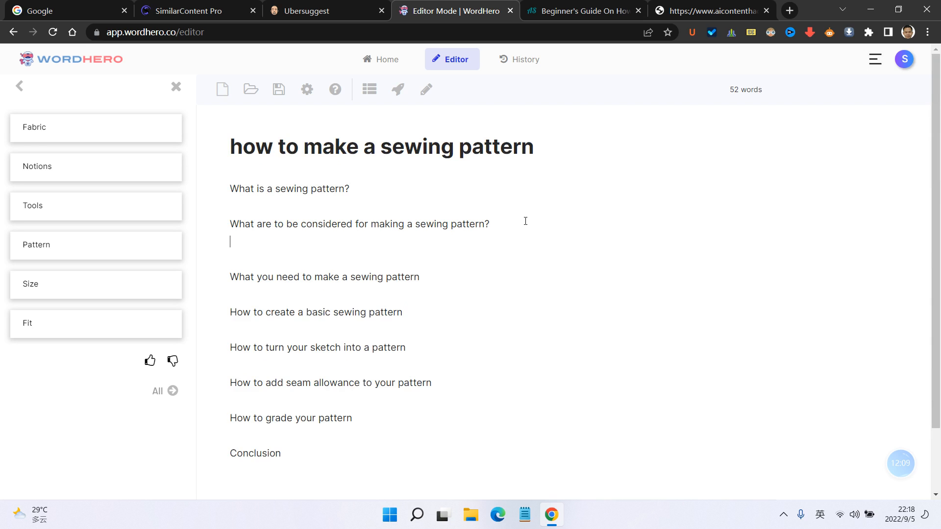
pyautogui.hotkey('ctrl', 'v')
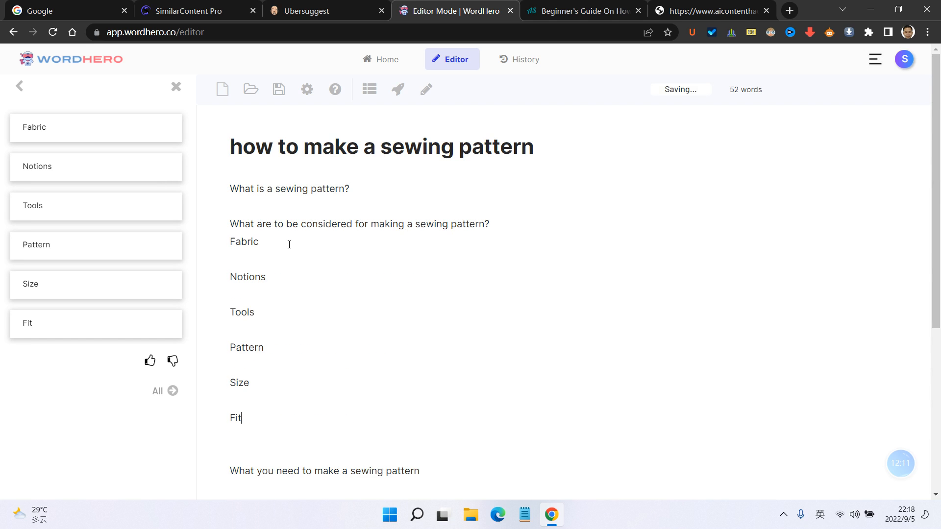
pyautogui.scroll(-2, 309, 289)
pyautogui.scroll(1, 302, 267)
pyautogui.click(231, 180)
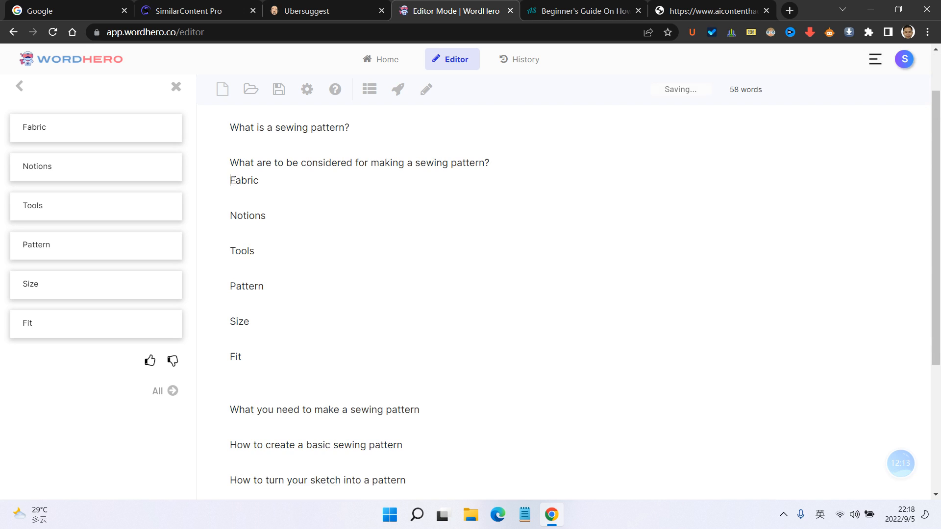
pyautogui.press('Return')
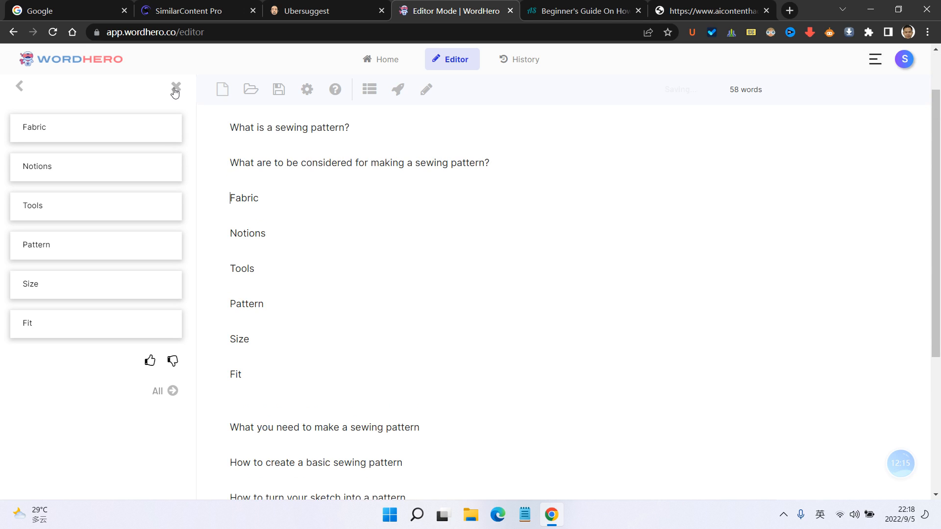
# - Close the Listicles results, clear the tool search, and open Blog Paragraphs with the "What are to be considered" heading as short description
pyautogui.click(175, 87)
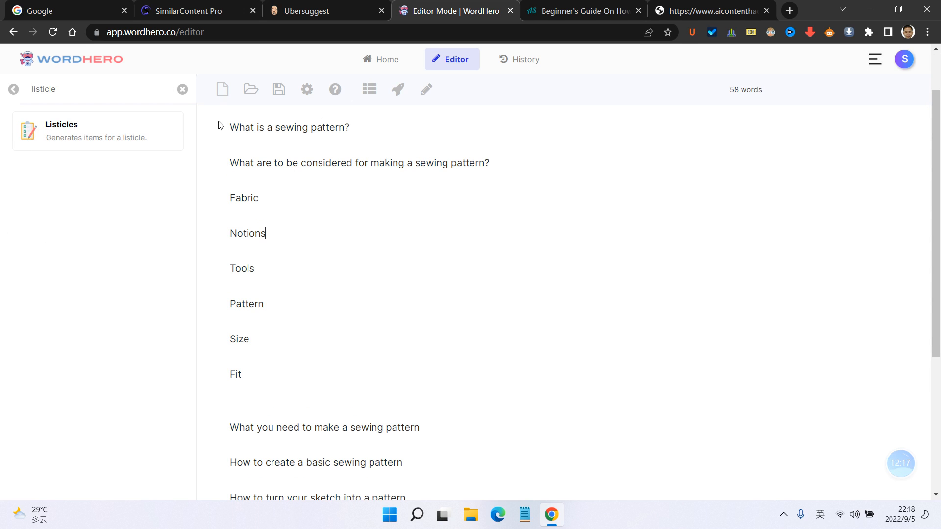
pyautogui.click(182, 89)
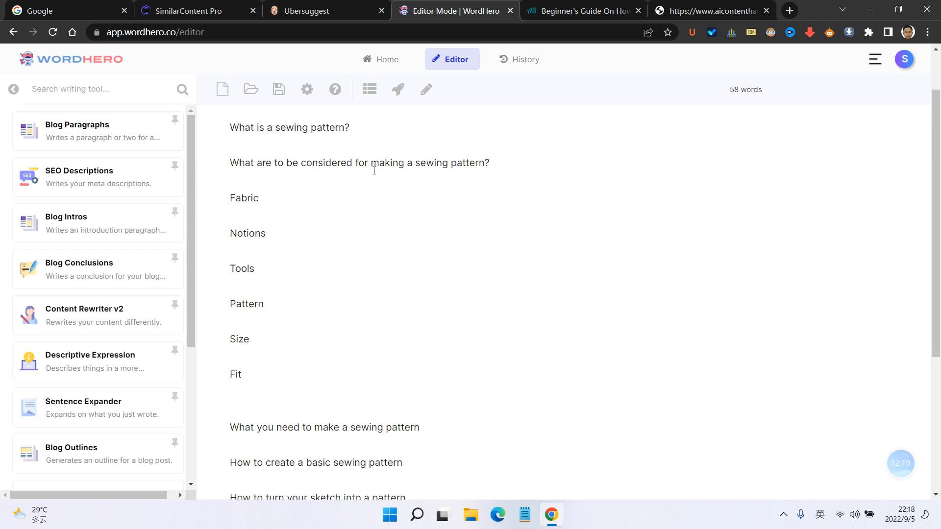
pyautogui.moveTo(374, 165); pyautogui.dragTo(492, 163)
pyautogui.tripleClick(461, 163)
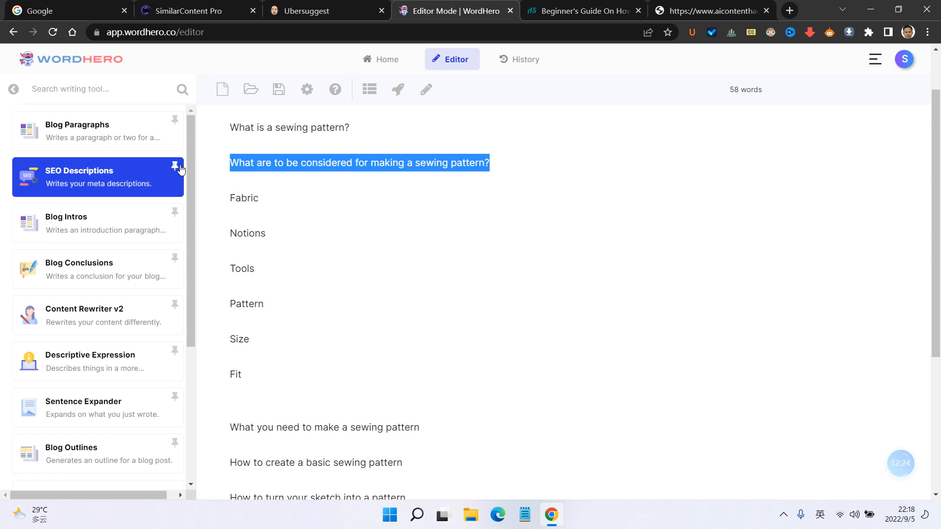
pyautogui.click(96, 119)
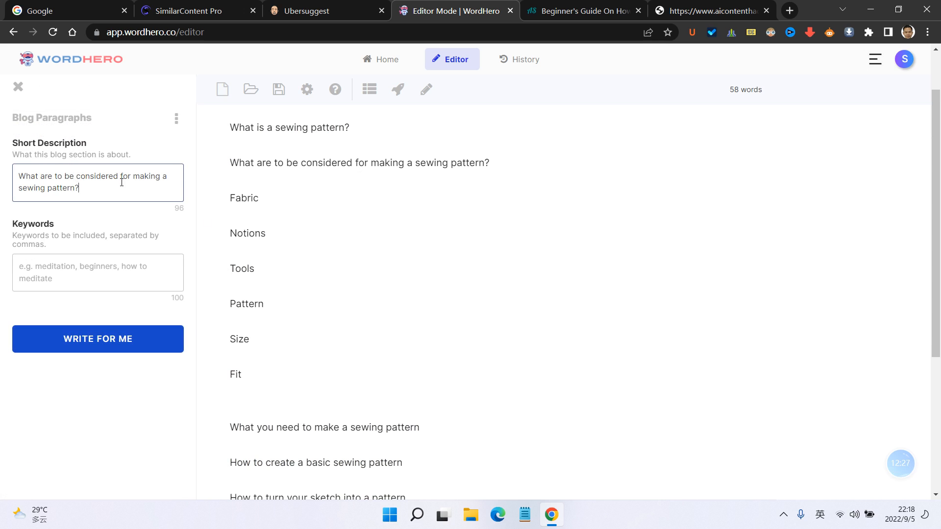
# - Copy the items from Fabric to Fit into the Blog Paragraphs keywords and generate the paragraph
pyautogui.moveTo(248, 365); pyautogui.dragTo(221, 208)
pyautogui.hotkey('ctrl', 'c')
pyautogui.click(122, 268)
pyautogui.hotkey('ctrl', 'v')
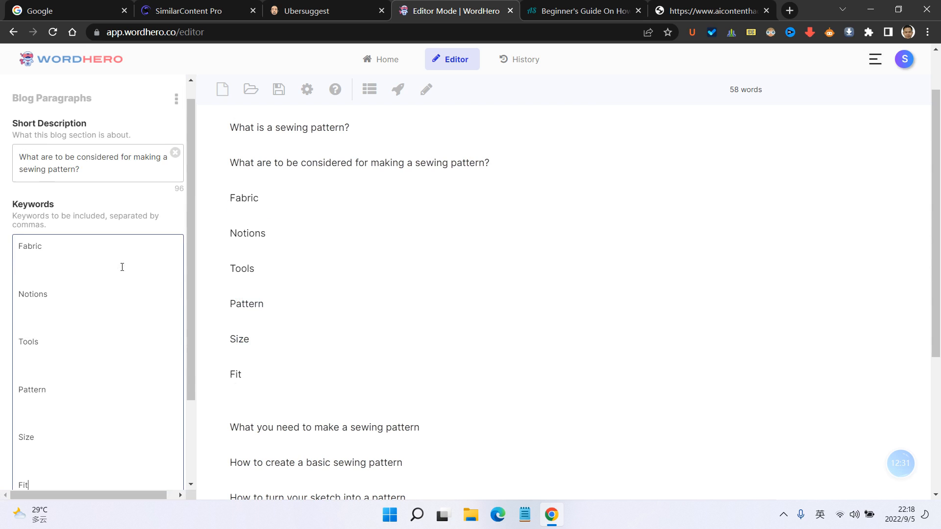
pyautogui.scroll(-2, 128, 282)
pyautogui.click(98, 434)
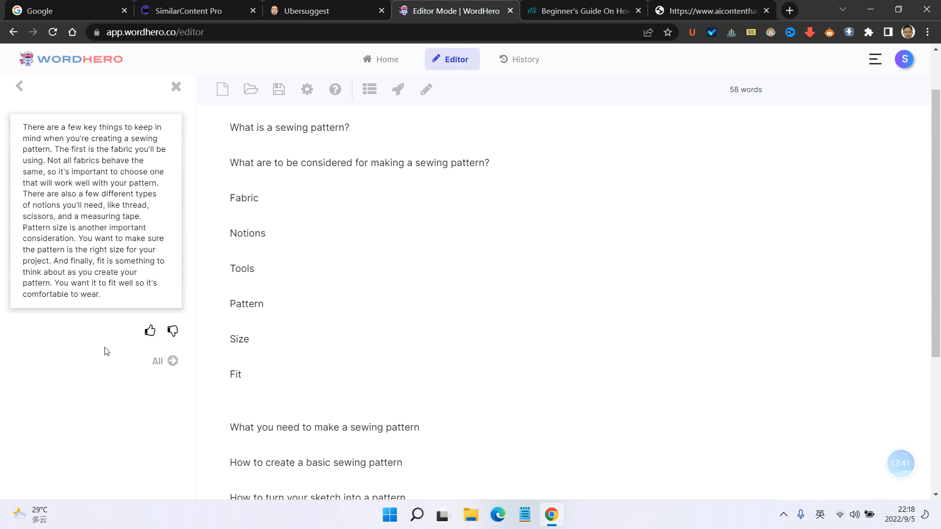
# - Insert the generated paragraph between the "What are to be considered" heading and the Fabric item
pyautogui.click(126, 249)
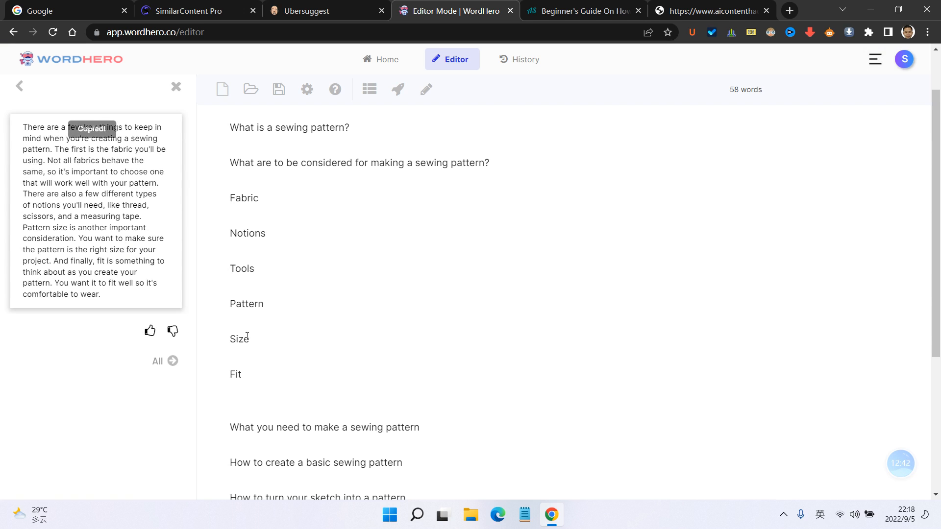
pyautogui.click(323, 181)
pyautogui.press('Return')
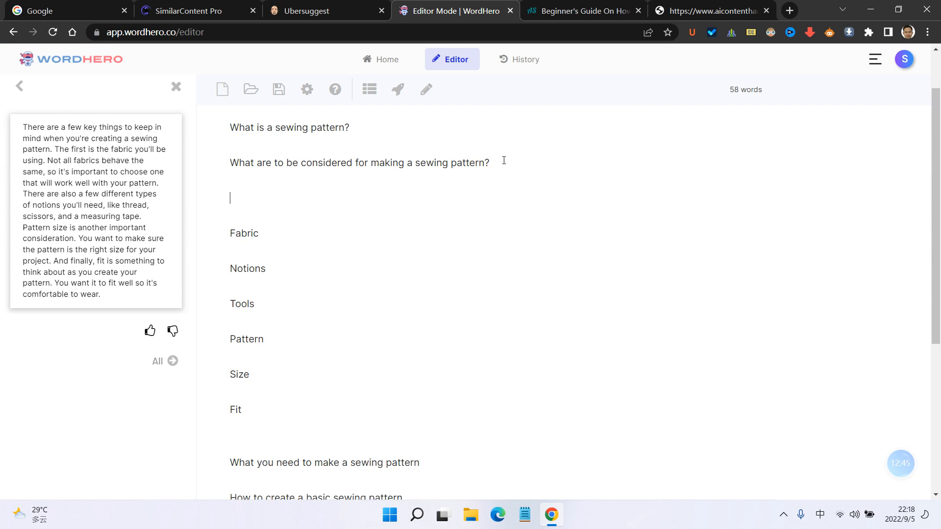
pyautogui.hotkey('ctrl', 'v')
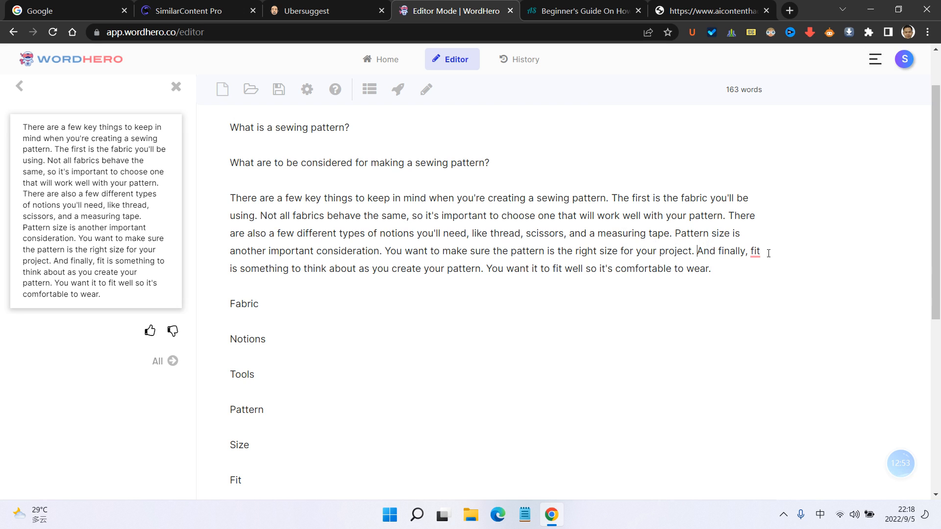
# - Split the inserted text into five separate paragraphs covering the opening sentence, fabric, notions, pattern size and fit
pyautogui.press('Return')
pyautogui.press('Return')
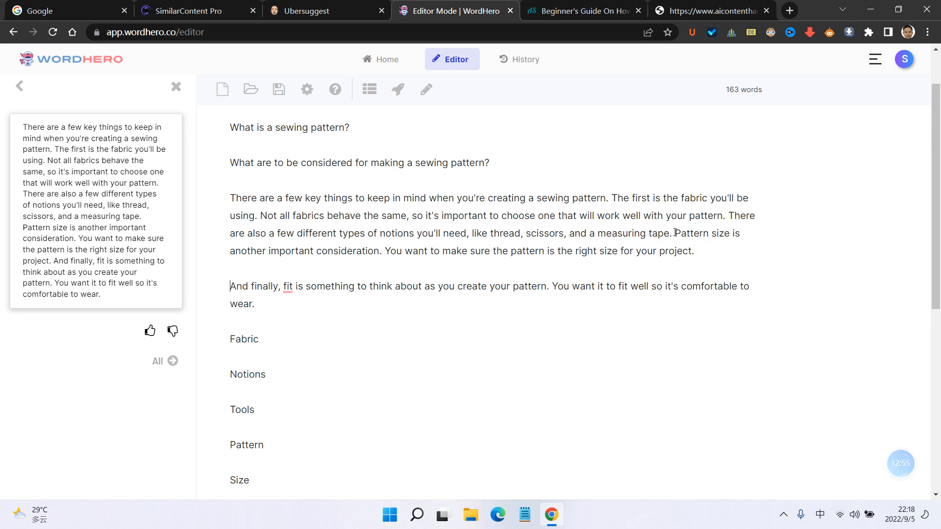
pyautogui.click(676, 232)
pyautogui.press('Return')
pyautogui.press('Return')
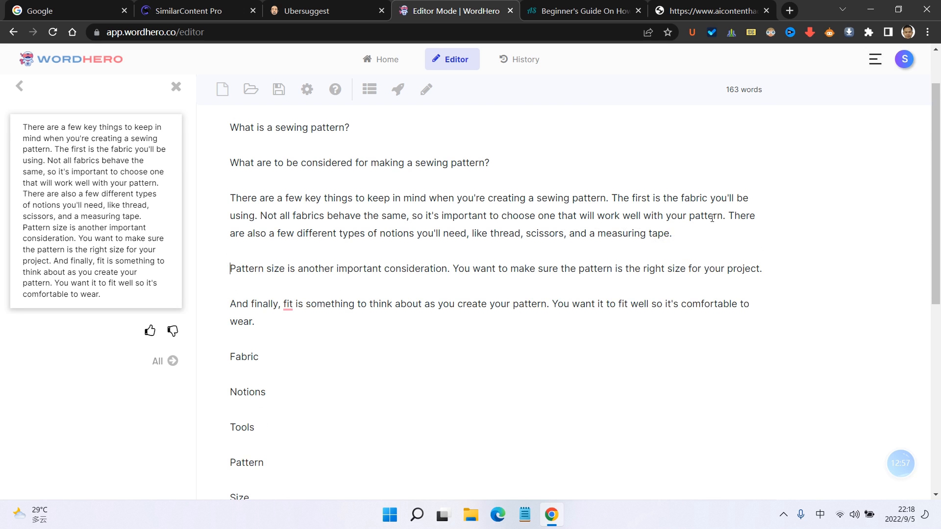
pyautogui.click(729, 215)
pyautogui.press('Return')
pyautogui.press('Return')
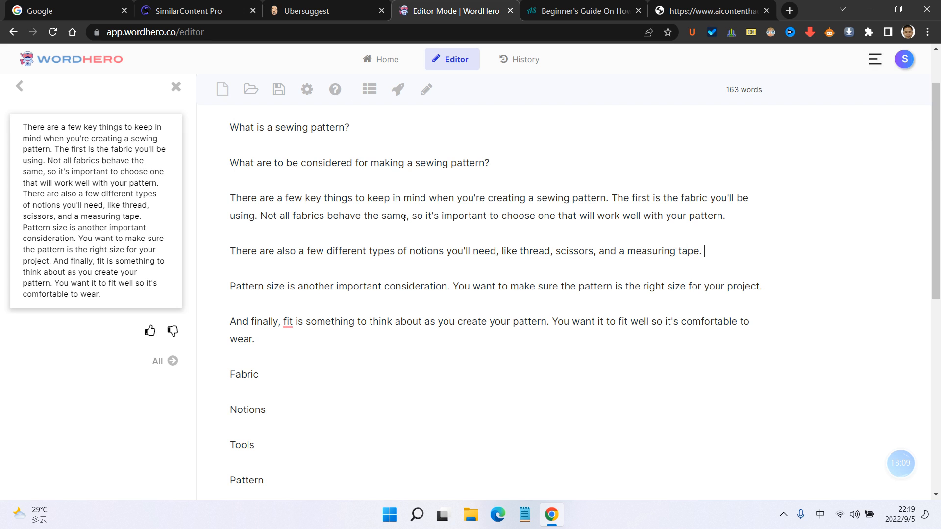
pyautogui.click(612, 198)
pyautogui.press('Return')
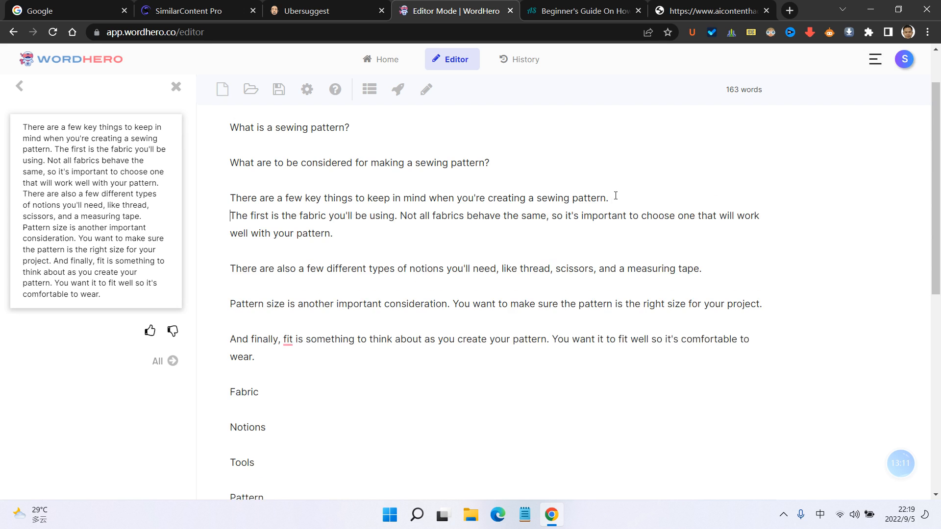
pyautogui.press('Return')
# - Format the heading "What are to be considered for making a sewing pattern?" as Heading 2
pyautogui.scroll(1, 441, 174)
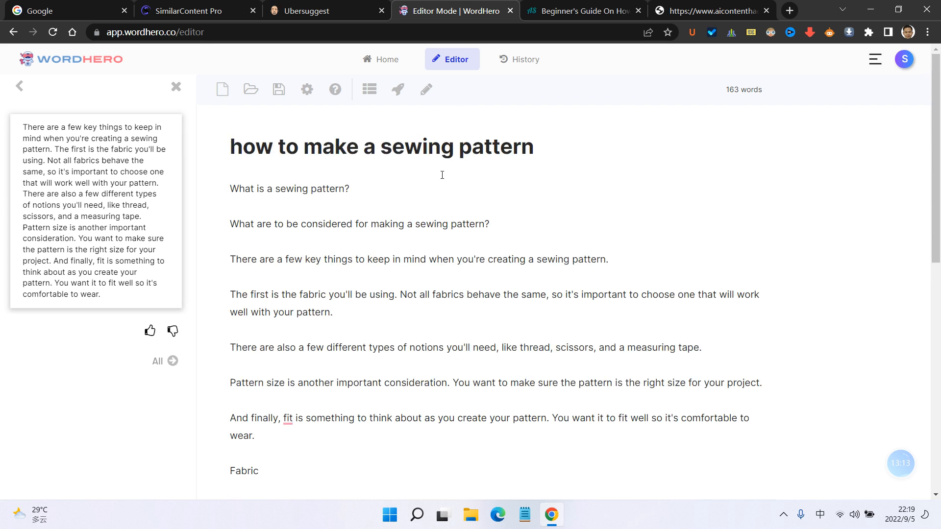
pyautogui.moveTo(230, 224); pyautogui.dragTo(490, 224)
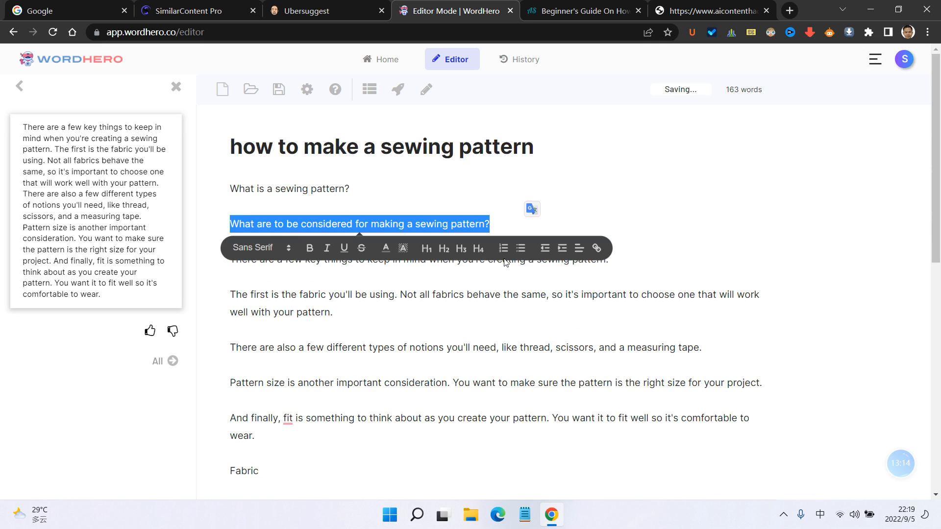
pyautogui.click(445, 249)
pyautogui.click(458, 203)
pyautogui.scroll(-1, 288, 347)
pyautogui.scroll(-3, 288, 347)
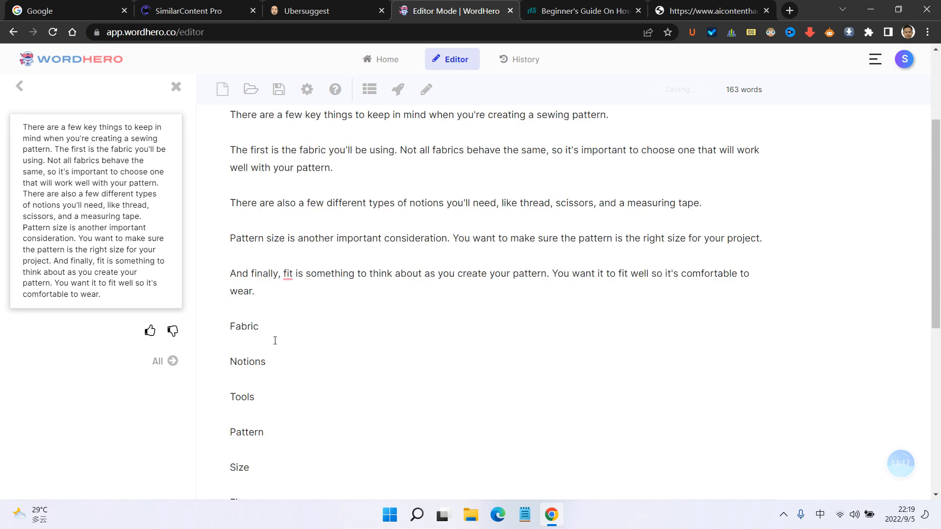
# - Delete the list items from Fabric to Fit together with the surplus blank lines above "What you need to make a sewing pattern"
pyautogui.moveTo(232, 287); pyautogui.dragTo(267, 460)
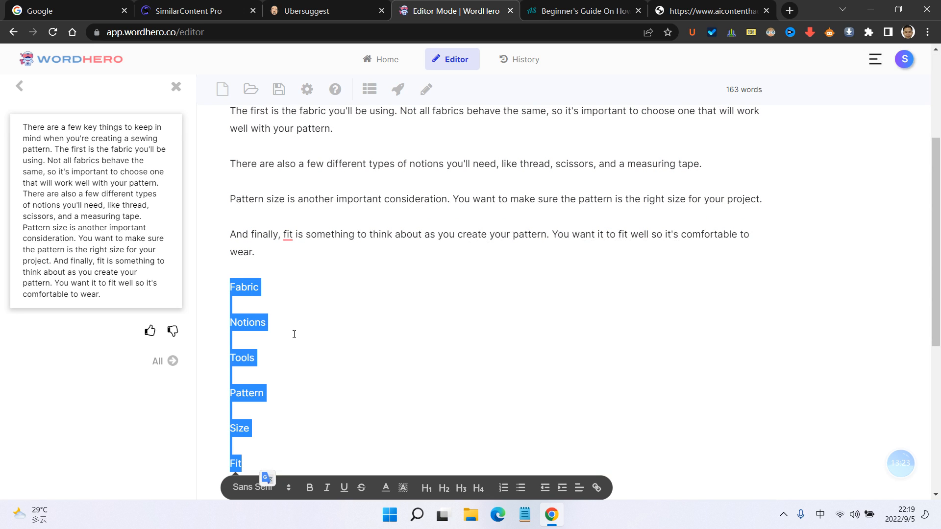
pyautogui.press('BackSpace')
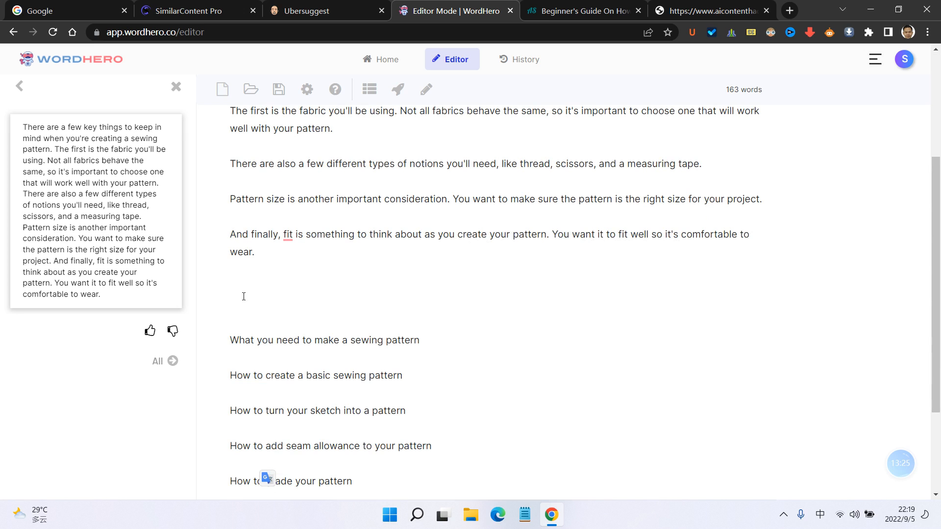
pyautogui.press('BackSpace')
pyautogui.press('BackSpace')
pyautogui.press('BackSpace')
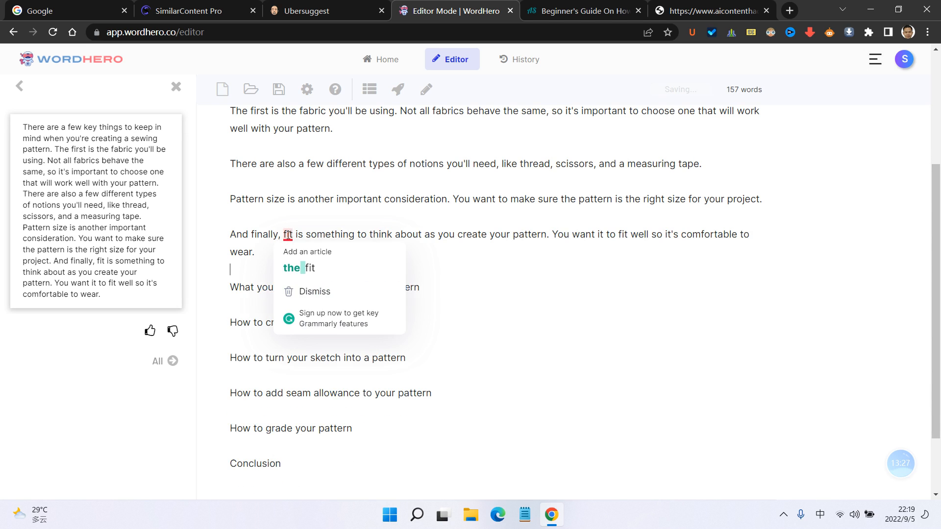
# - Accept the grammar suggestion "the fit" in the "And finally" paragraph and close the generated paragraph result
pyautogui.click(294, 267)
pyautogui.scroll(3, 354, 265)
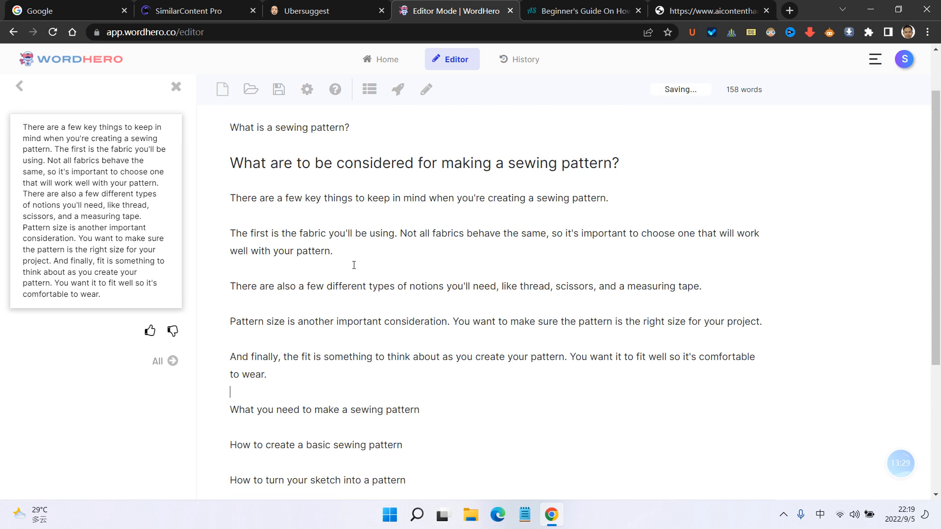
pyautogui.click(176, 86)
pyautogui.scroll(1, 316, 343)
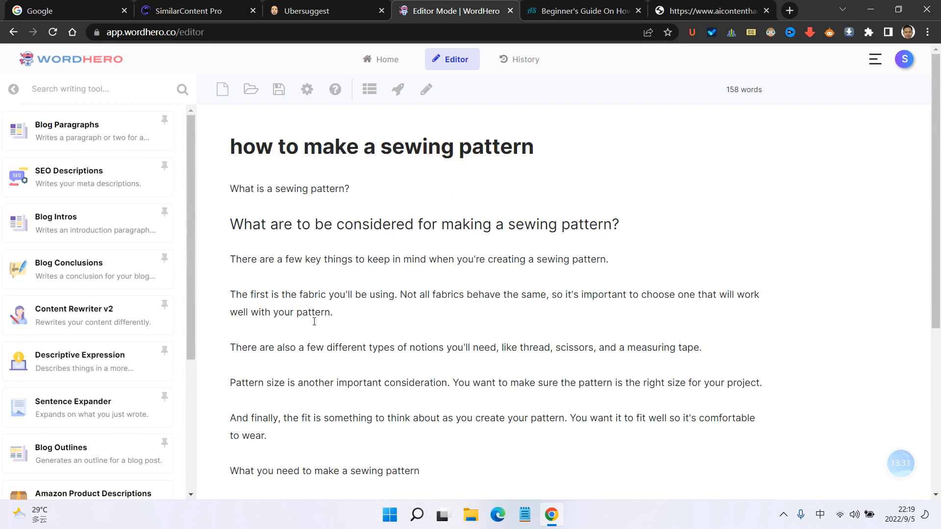
# - Review the finished "What are to be considered" section and the remaining outline headings of the article
pyautogui.scroll(-2, 311, 315)
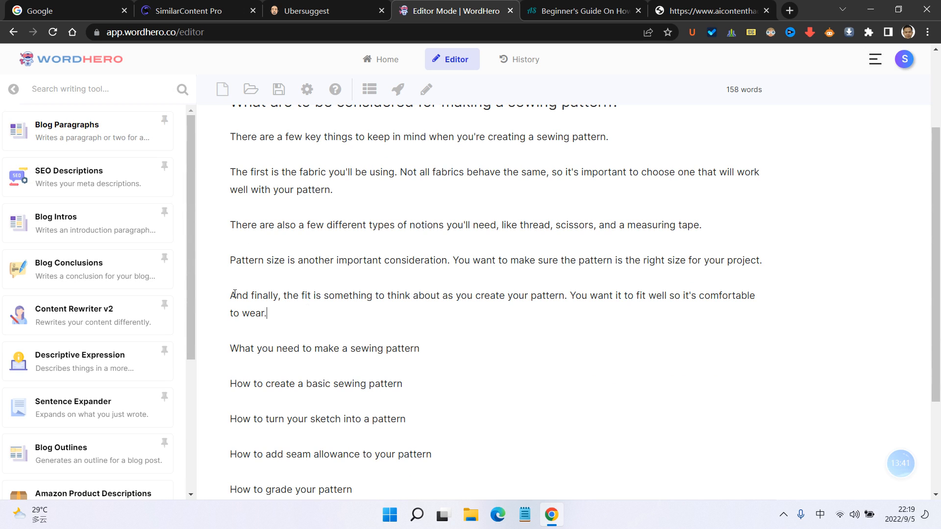
pyautogui.moveTo(234, 294); pyautogui.dragTo(267, 324)
pyautogui.click(293, 310)
pyautogui.scroll(3, 337, 302)
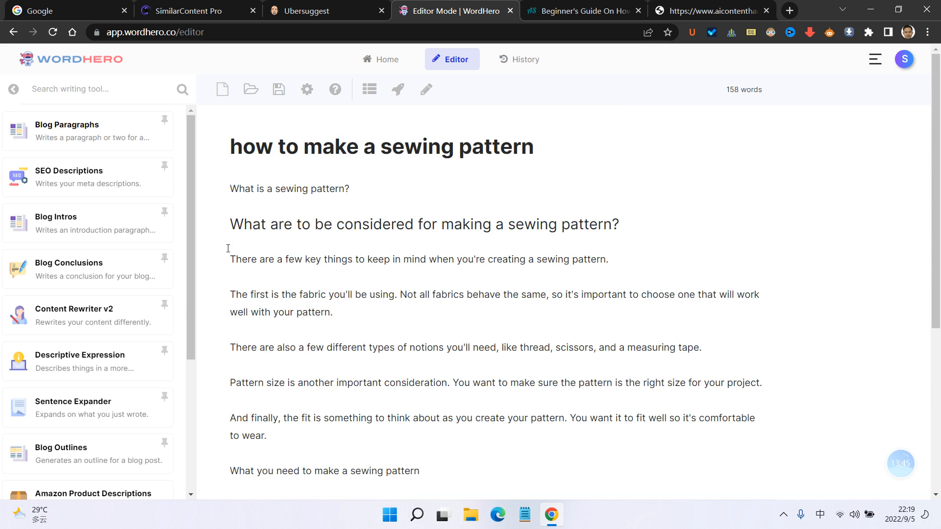
pyautogui.scroll(-3, 98, 406)
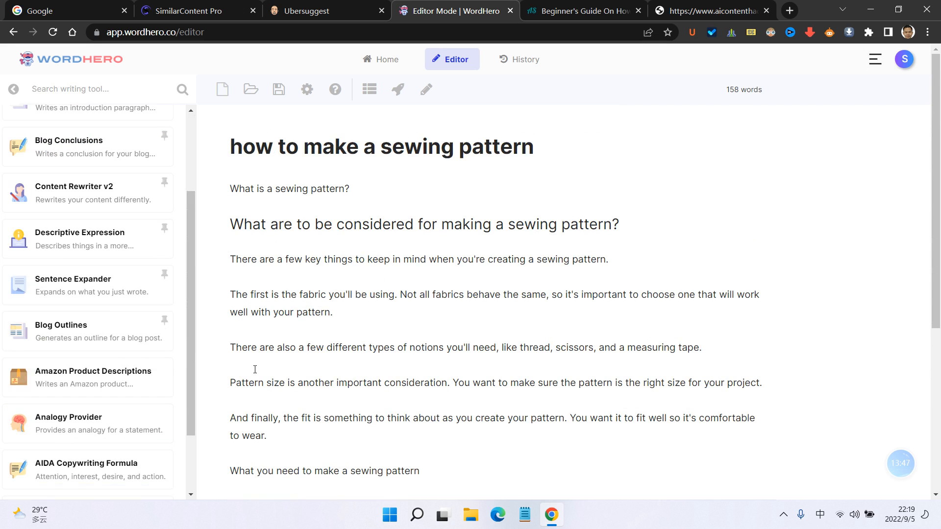
pyautogui.scroll(-2, 281, 323)
pyautogui.scroll(1, 294, 205)
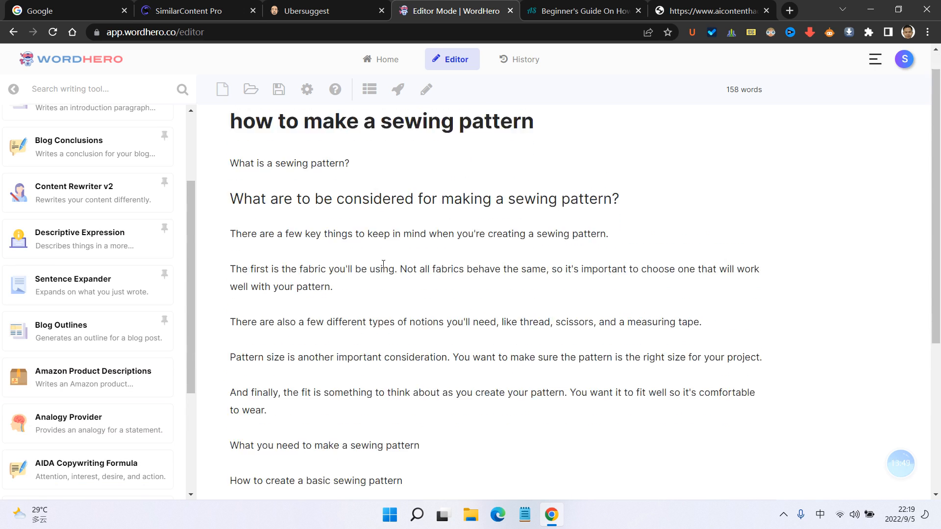
pyautogui.scroll(-2, 313, 250)
pyautogui.scroll(2, 328, 260)
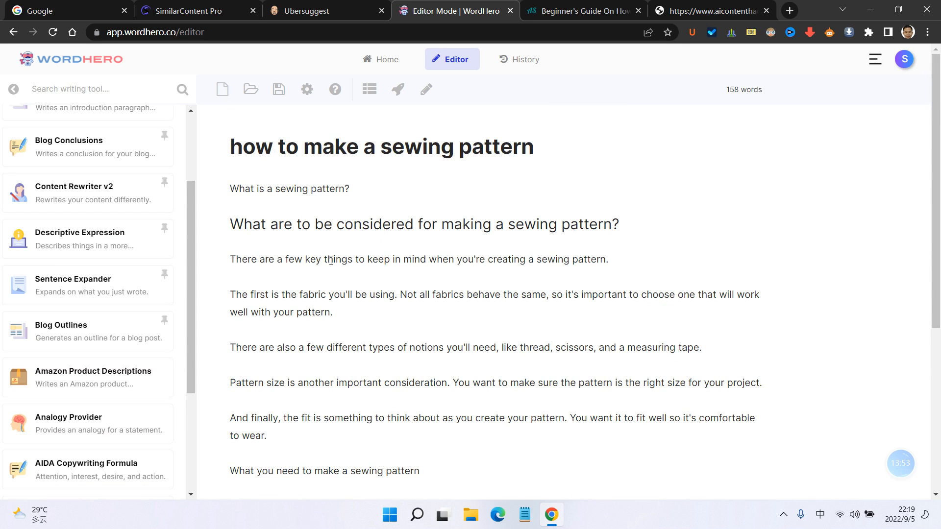
pyautogui.scroll(-3, 331, 260)
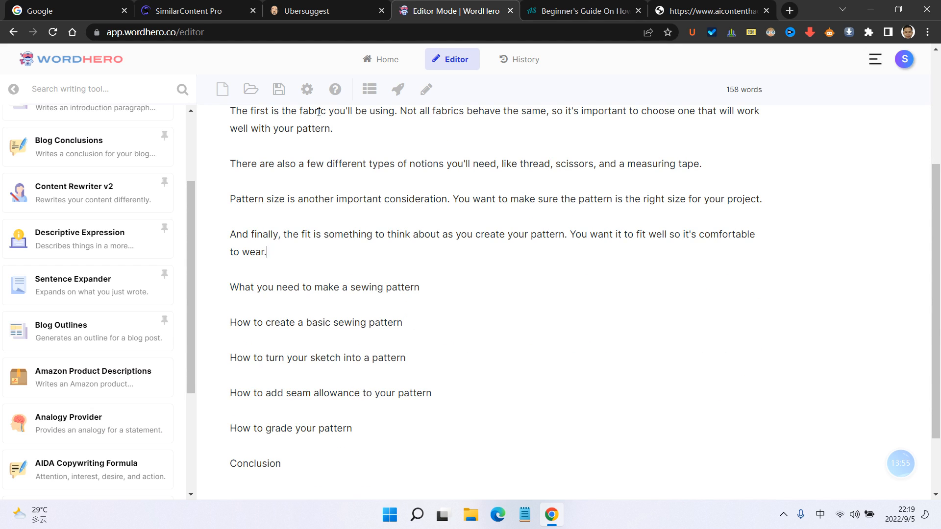
# - Switch to SimilarContent Pro and examine the keyword coverage and topic suggestions for "how to make a sewing pattern"
pyautogui.click(195, 14)
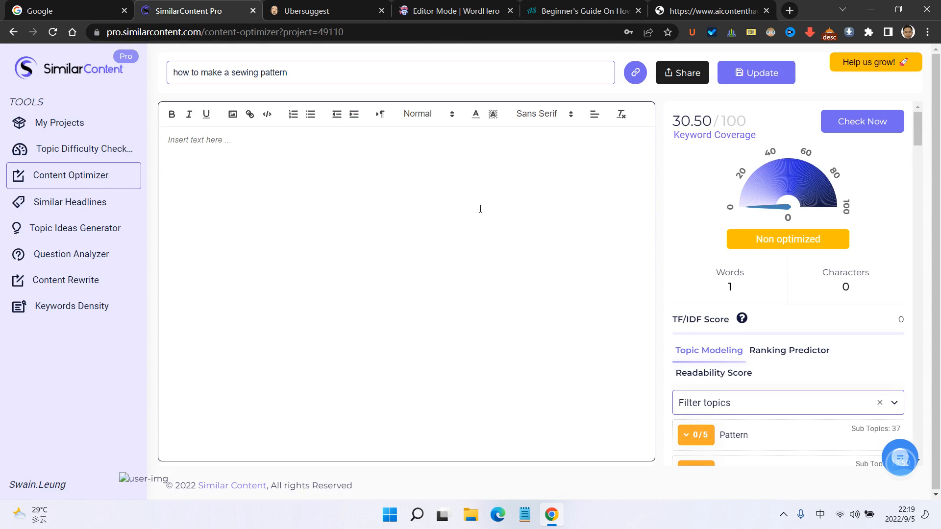
pyautogui.scroll(-13, 481, 209)
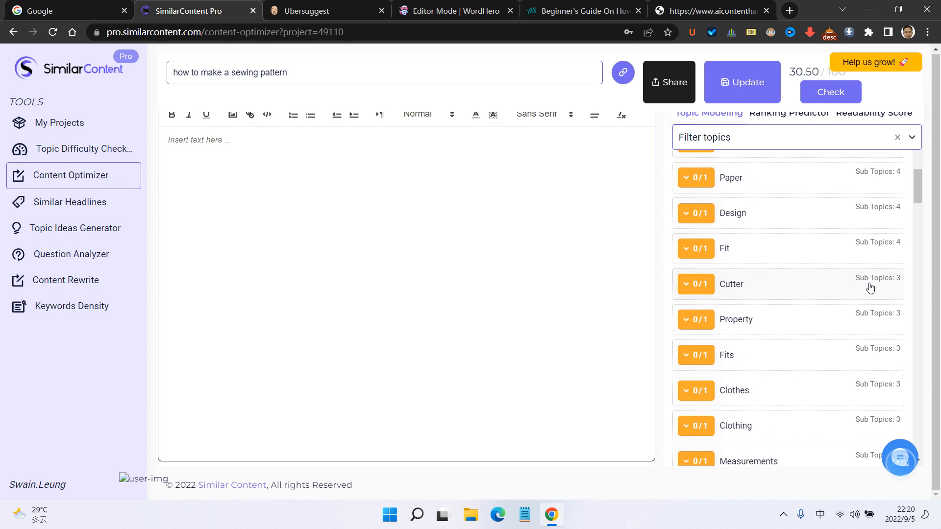
pyautogui.scroll(-5, 871, 288)
pyautogui.scroll(20, 840, 326)
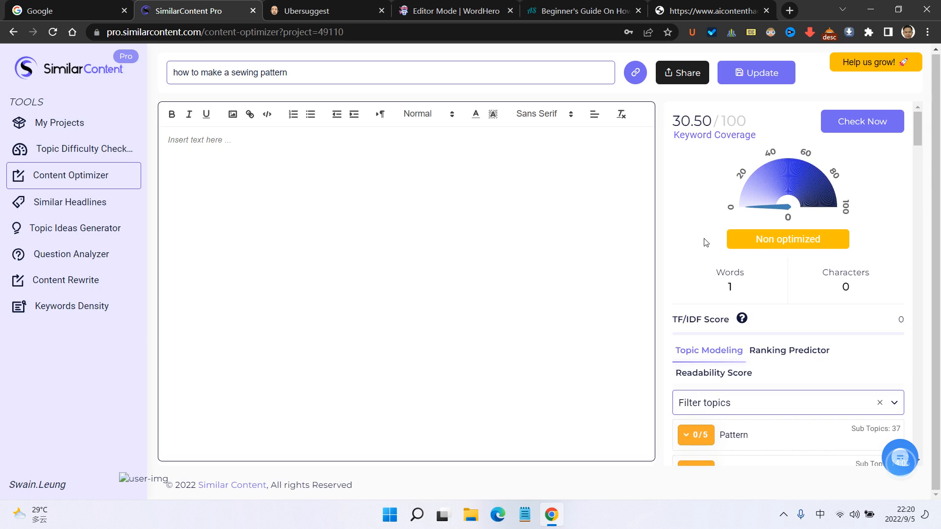
pyautogui.scroll(-4, 699, 212)
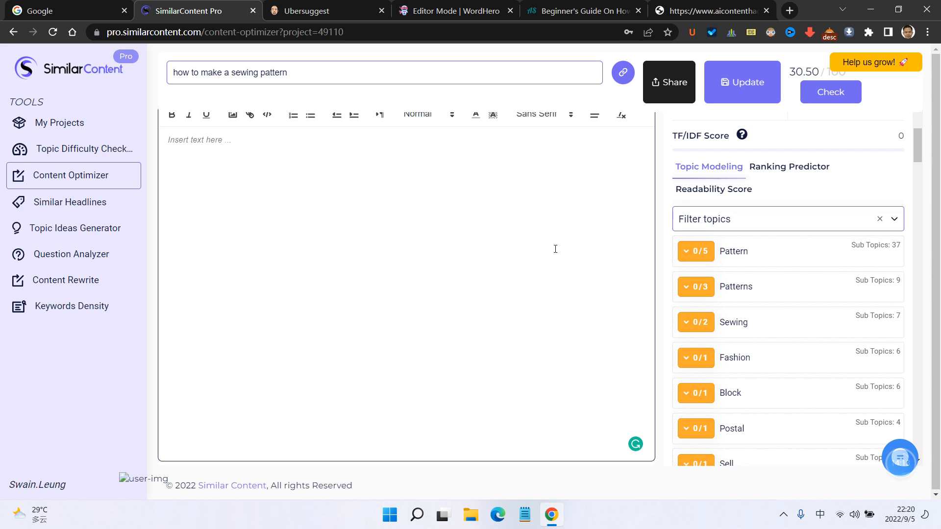
pyautogui.scroll(3, 742, 290)
pyautogui.scroll(-2, 748, 308)
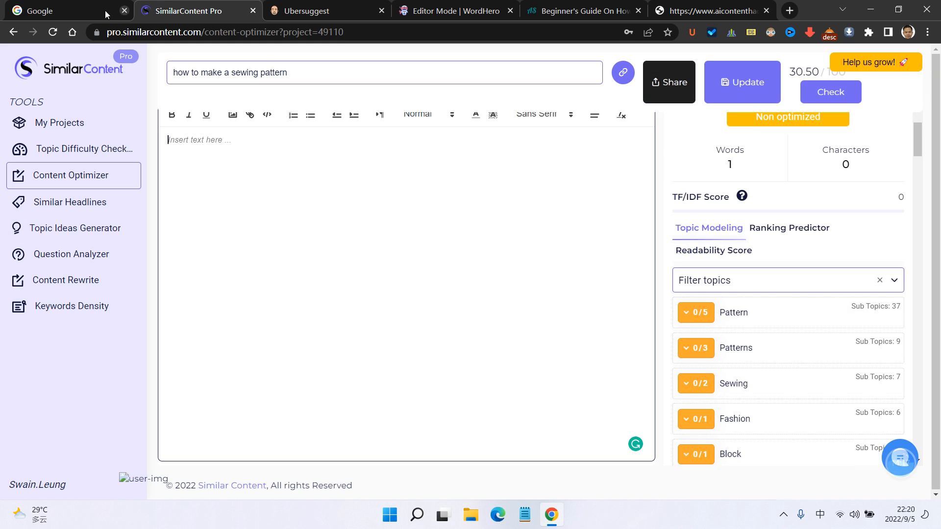
# - Copy the entire article body from WordHero and paste it into the SimilarContent Content Optimizer editor
pyautogui.click(446, 10)
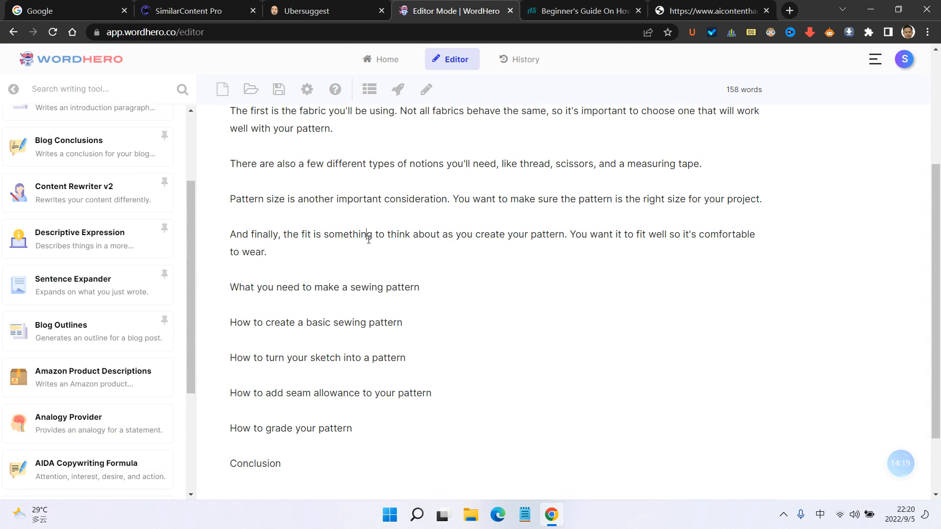
pyautogui.hotkey('ctrl', 'a')
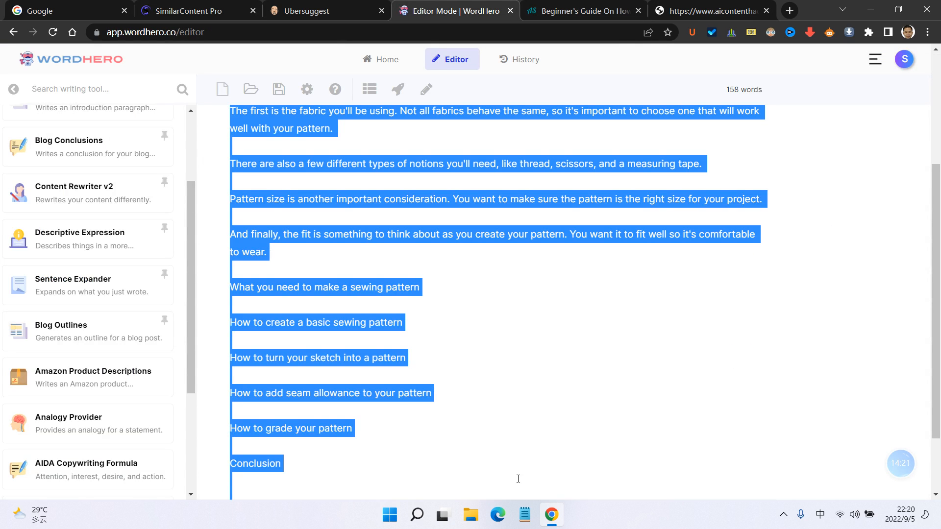
pyautogui.click(457, 288)
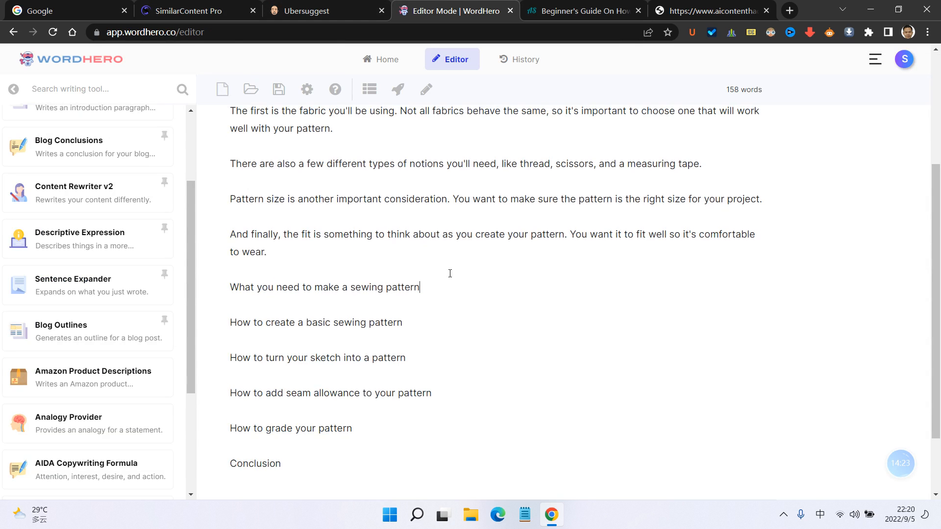
pyautogui.scroll(-2, 357, 383)
pyautogui.scroll(2, 356, 384)
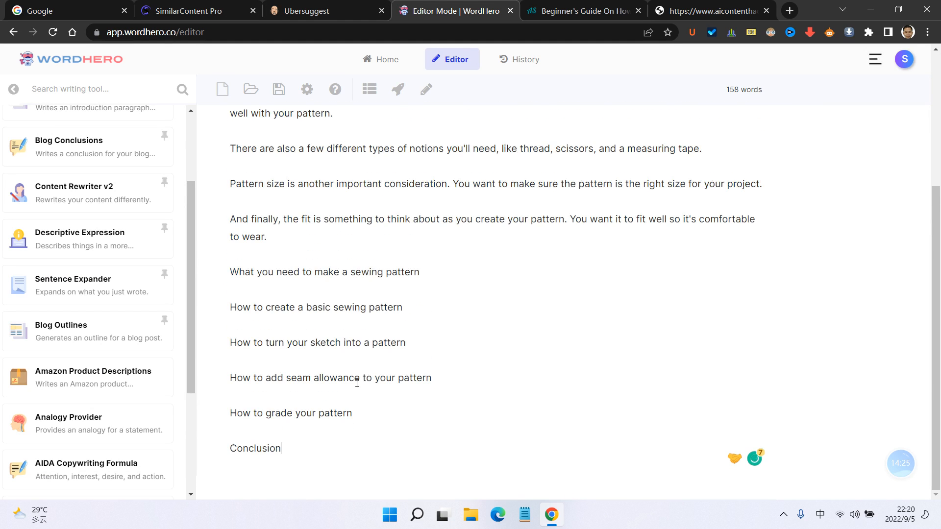
pyautogui.hotkey('ctrl', 'a')
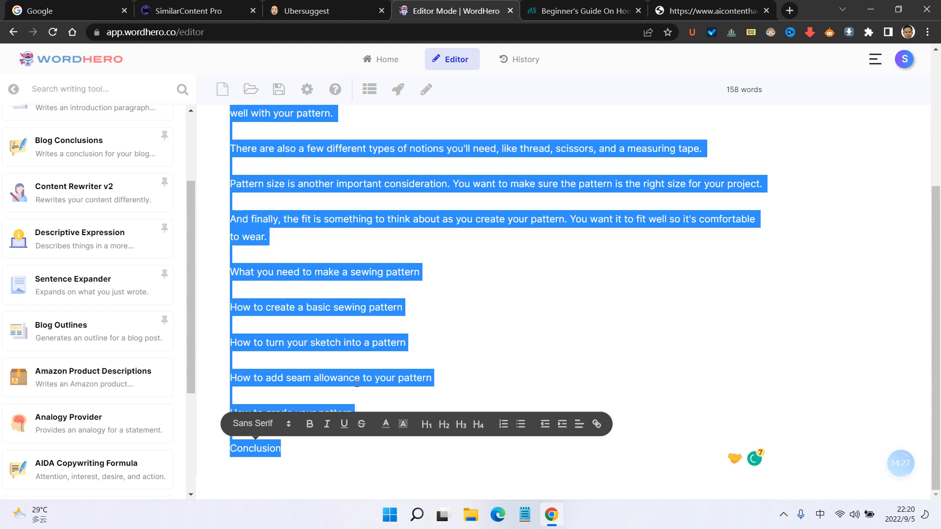
pyautogui.click(170, 7)
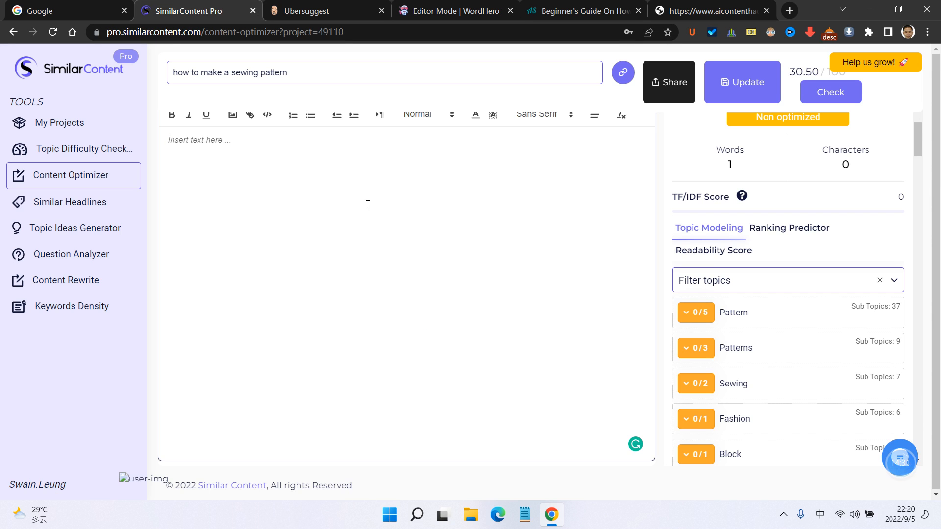
pyautogui.write("What is a sewing pattern? What are to be considered for making a sewing pattern? There are a few key things to keep in mind when you're creating a sewing pattern. The first is the fabric you'll be using. Not all fabrics behave the same, so it's important to choose one that will work well with your pattern. There are also a few different types of notions you'll need, like thread, scissors, and a measuring tape. Pattern size is another important consideration. You want to make sure the pattern is the right size for your project. And finally, the fit is something to think about as you create your pattern. You want it to fit well so it's comfortable to wear. What you need to make a sewing pattern How to create a basic sewing pattern How to turn your sketch into a pattern How to add seam allowance to your pattern How to grade your pattern Conclusion")
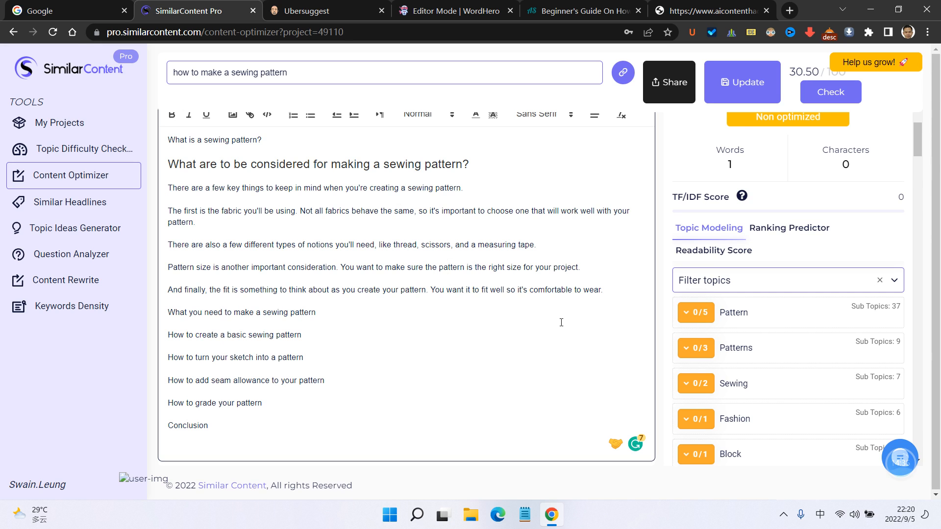
# - Check the topic coverage of the pasted article and save the updated optimizer project
pyautogui.scroll(-10, 784, 343)
pyautogui.scroll(15, 722, 328)
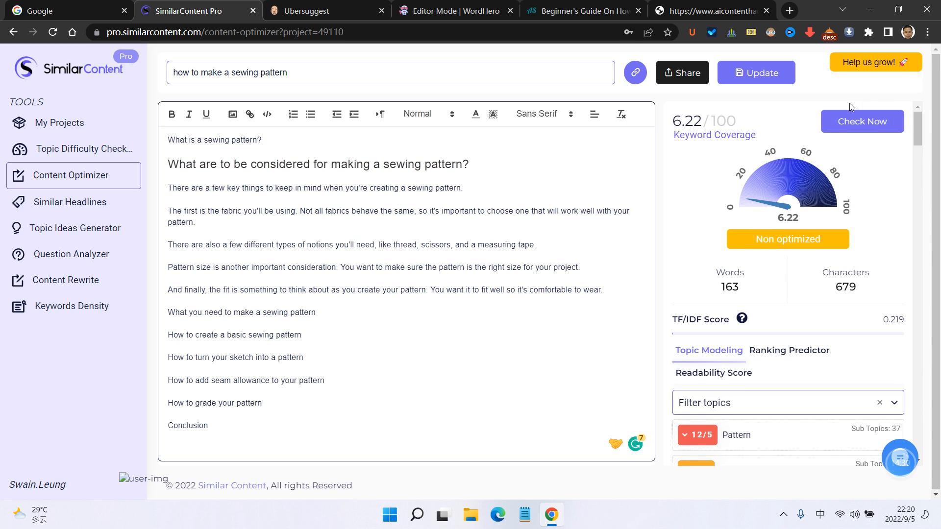
pyautogui.click(760, 73)
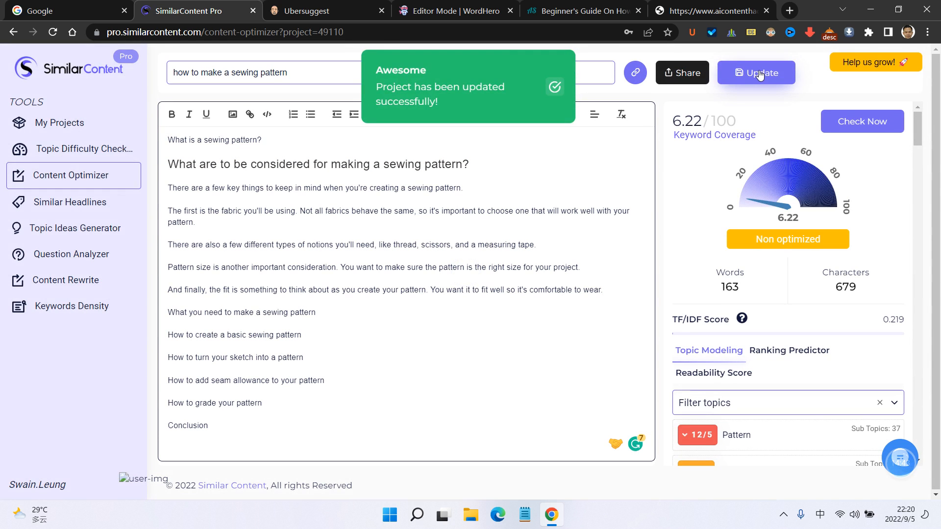
# - Inspect the subtopics of Pattern and Patterns and look through the other suggested topics
pyautogui.scroll(-3, 909, 261)
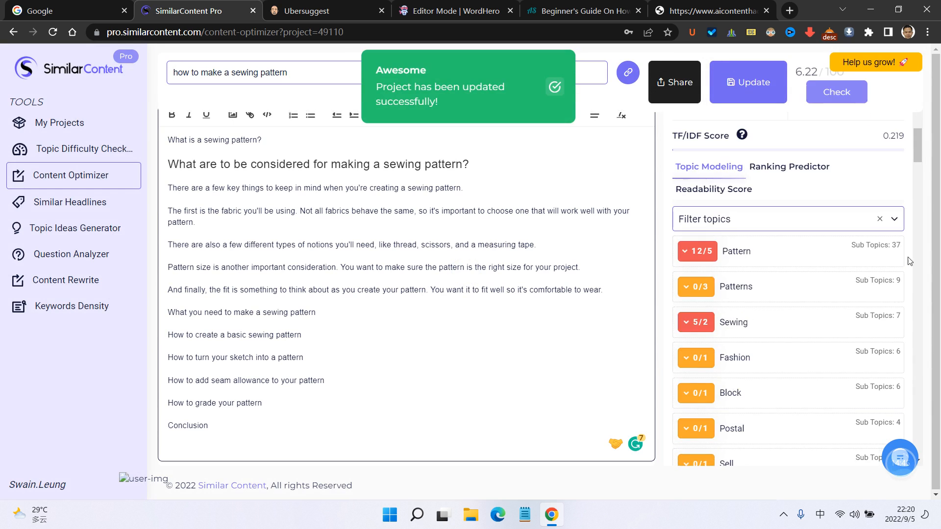
pyautogui.click(687, 257)
pyautogui.click(684, 254)
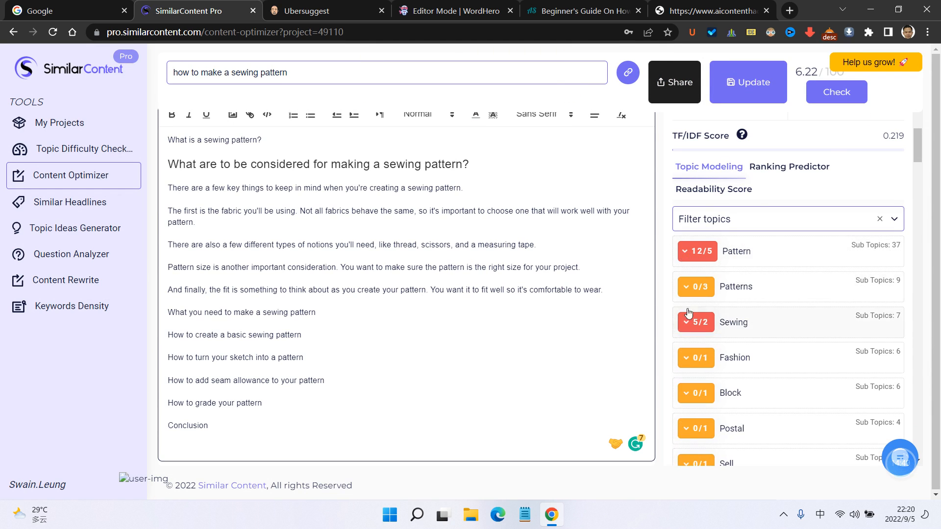
pyautogui.click(706, 289)
pyautogui.click(710, 296)
pyautogui.scroll(-5, 731, 260)
pyautogui.scroll(1, 730, 260)
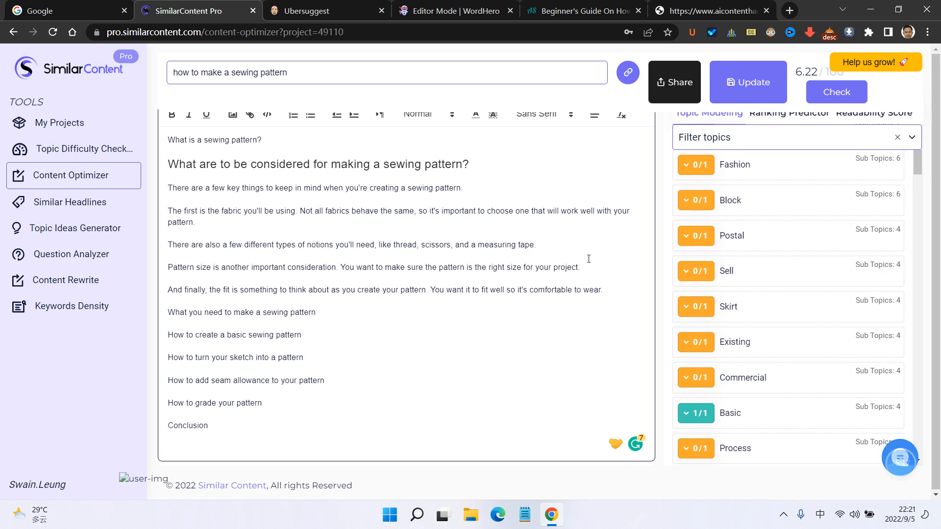
# - Format the line "What you need to make a sewing pattern" as Heading 2
pyautogui.moveTo(330, 312); pyautogui.dragTo(166, 314)
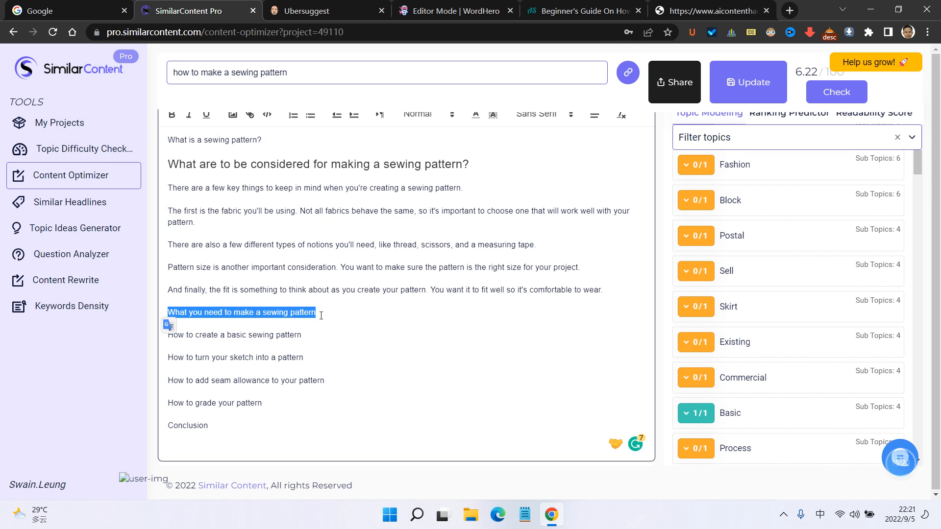
pyautogui.click(583, 241)
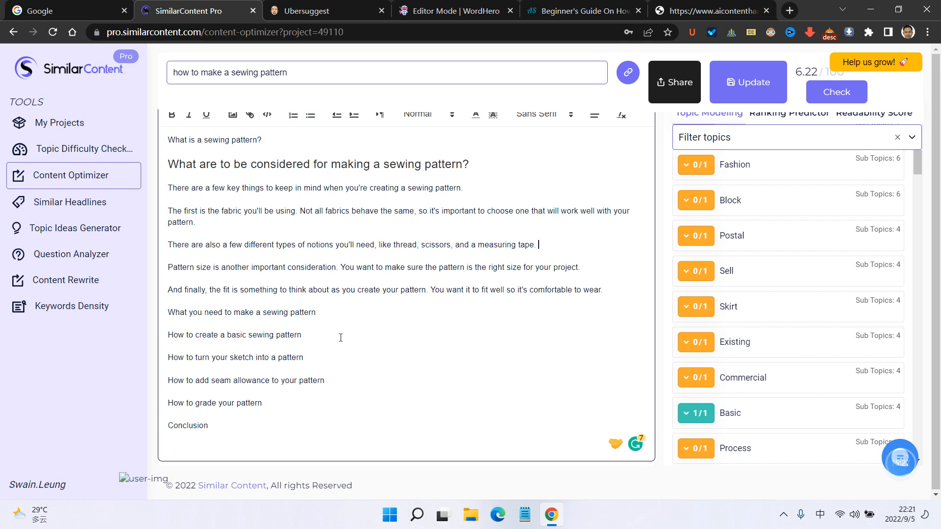
pyautogui.tripleClick(275, 312)
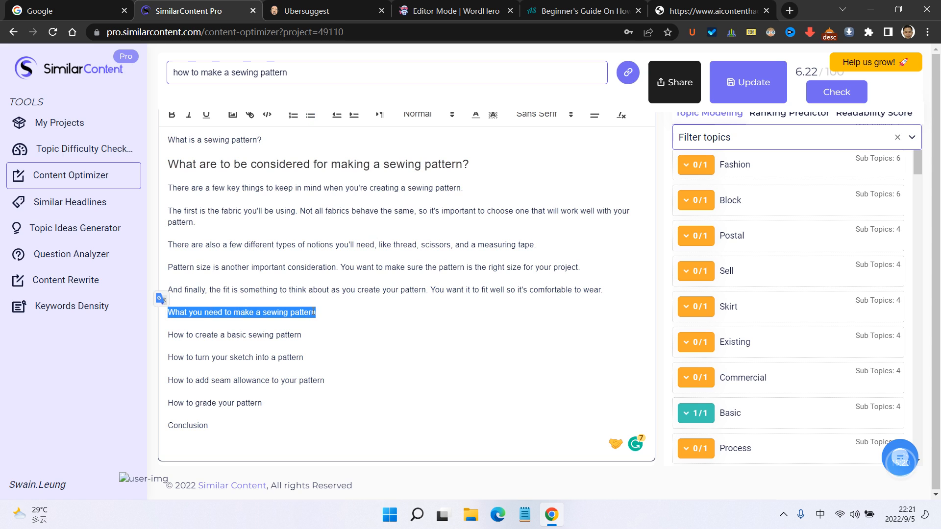
pyautogui.click(564, 119)
pyautogui.click(565, 119)
pyautogui.click(418, 120)
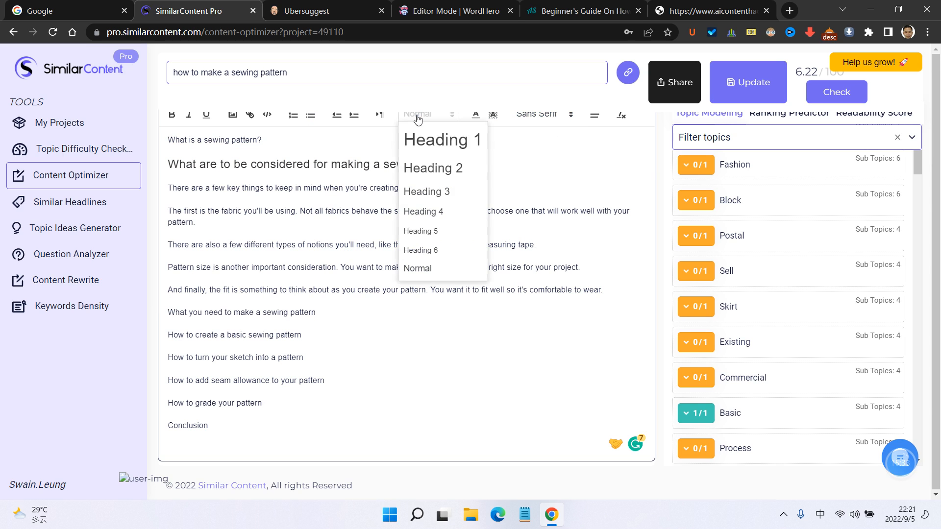
pyautogui.click(456, 171)
# - Format the lines from "How to create a basic sewing pattern" to "Conclusion" as Heading 2 and add a blank line above them
pyautogui.moveTo(211, 431); pyautogui.dragTo(167, 337)
pyautogui.click(446, 116)
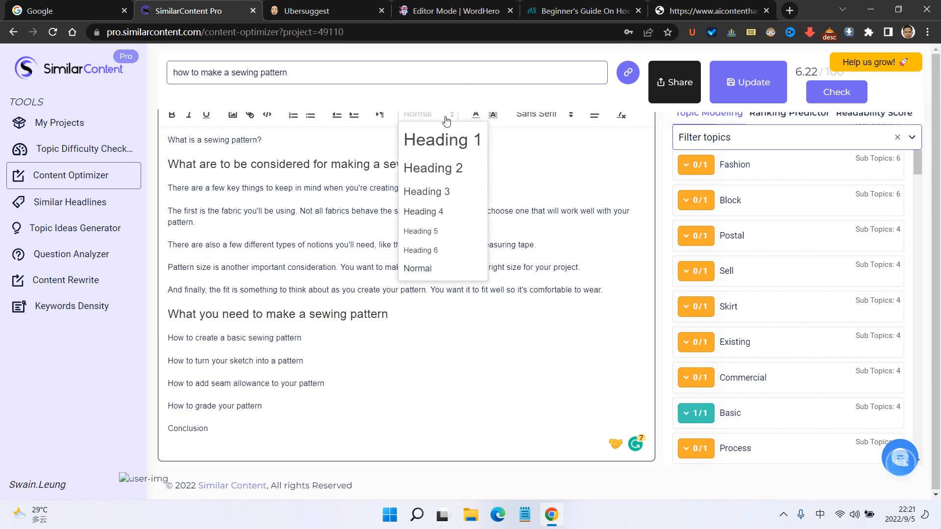
pyautogui.click(447, 169)
pyautogui.click(436, 337)
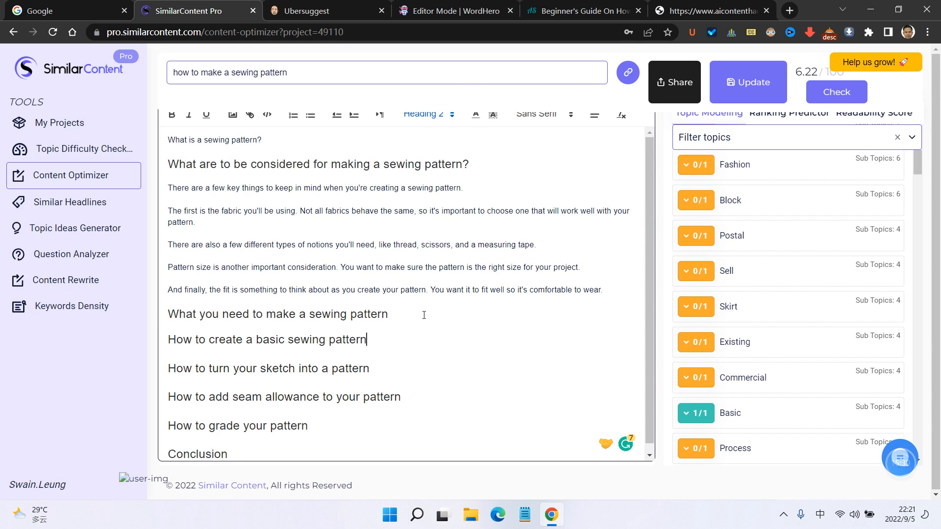
pyautogui.press('Return')
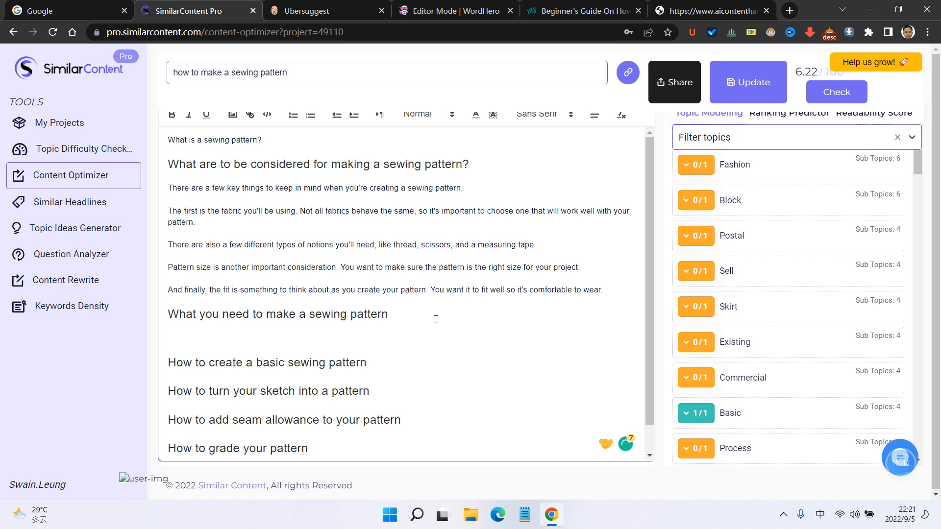
# - Insert the suggested topics "patterns" and "fashion" on separate lines under "What is a sewing pattern?"
pyautogui.scroll(4, 715, 258)
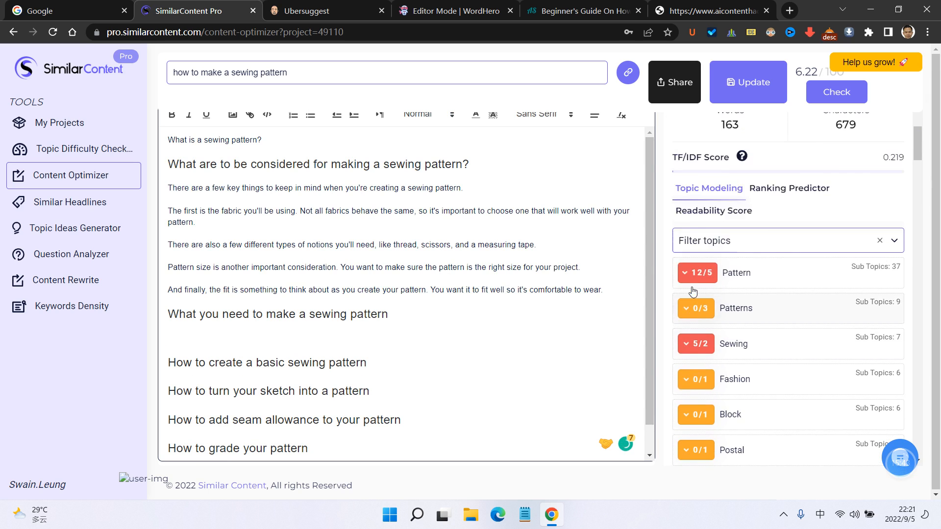
pyautogui.scroll(-3, 702, 231)
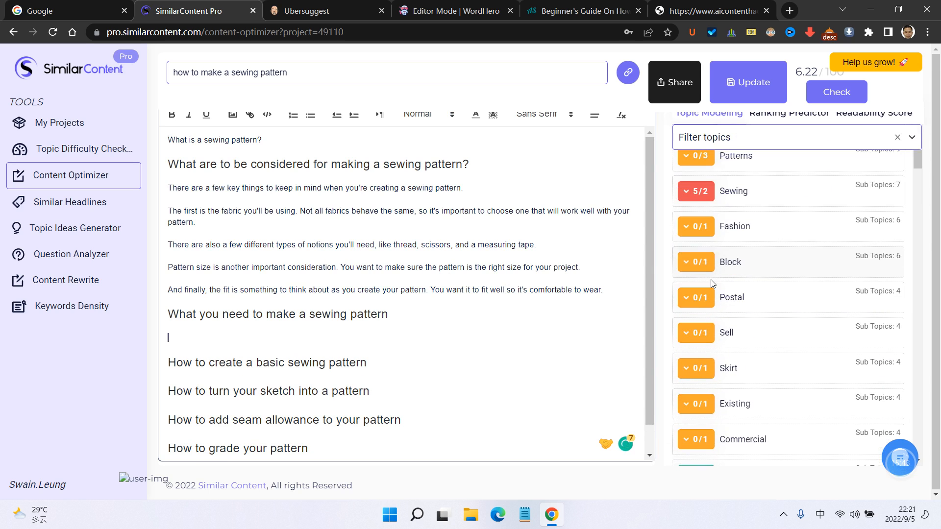
pyautogui.click(490, 167)
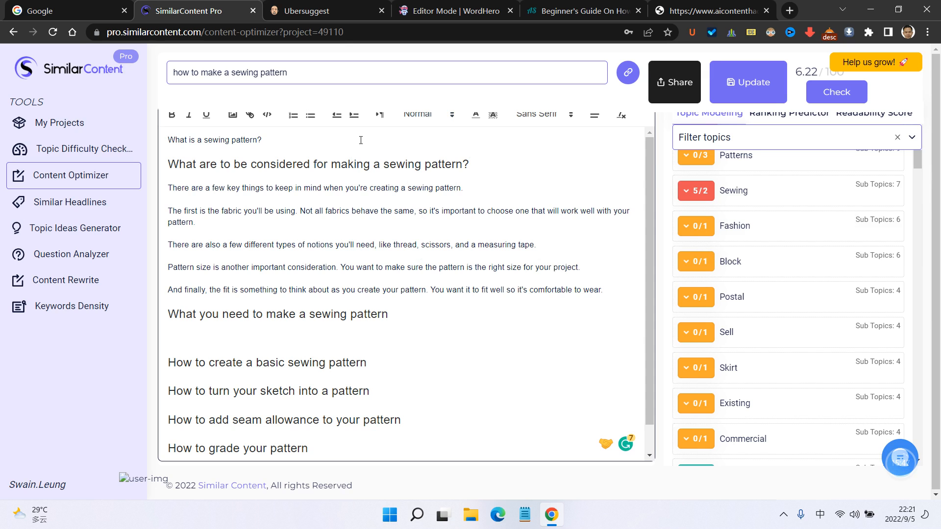
pyautogui.press('Return')
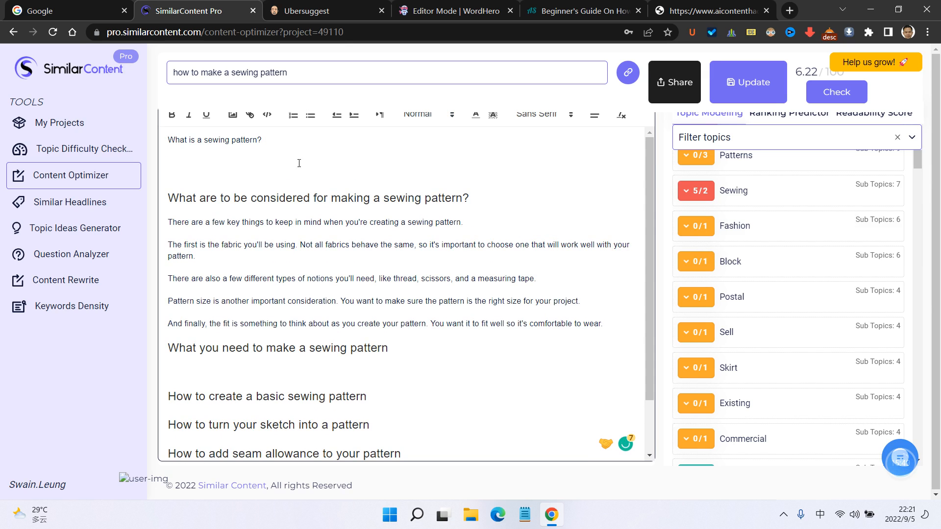
pyautogui.scroll(3, 754, 202)
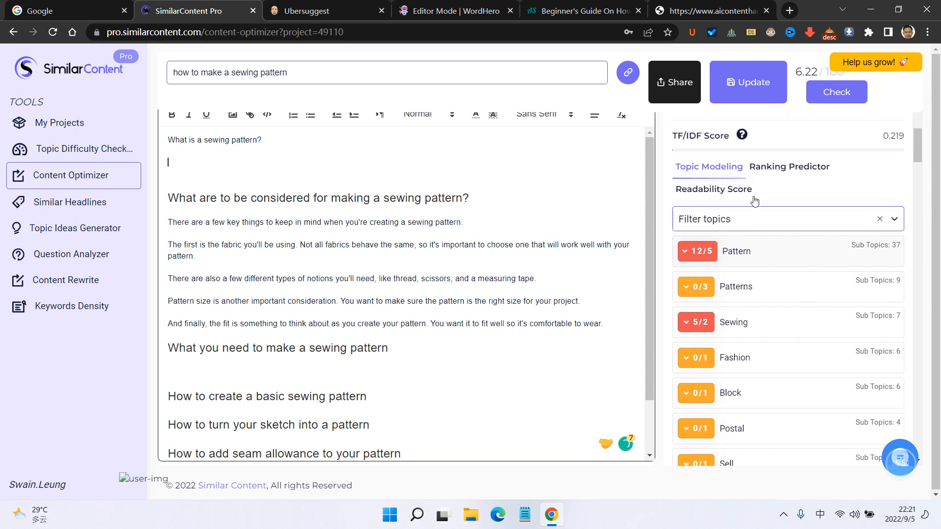
pyautogui.click(749, 289)
pyautogui.press('Return')
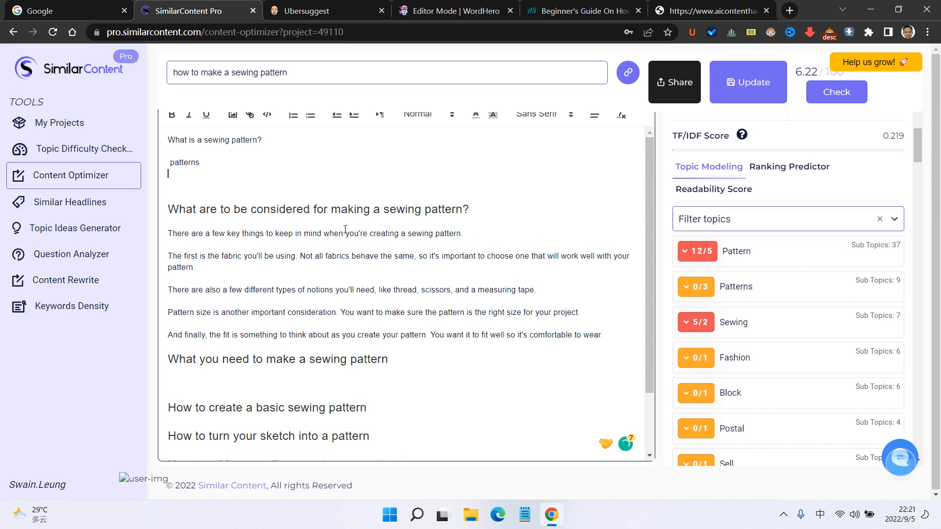
pyautogui.scroll(-3, 717, 338)
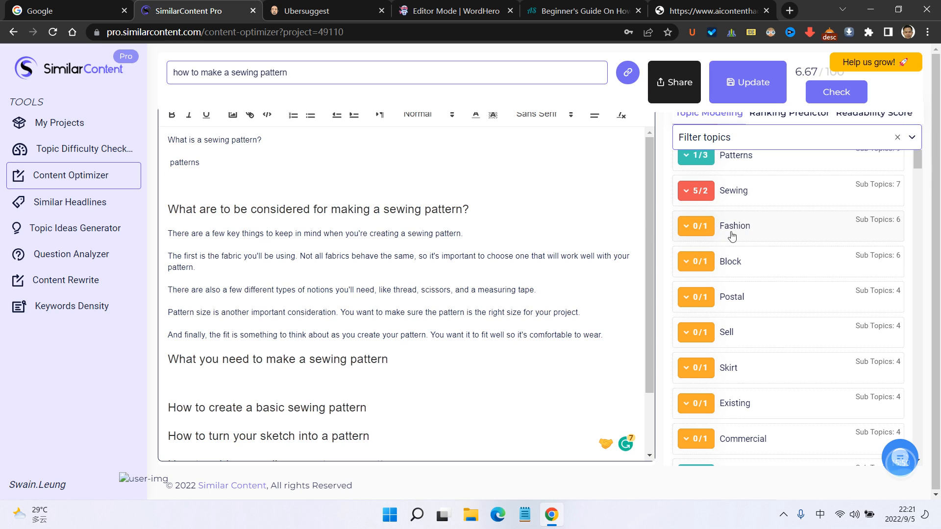
pyautogui.write('fashion')
# - Insert the Block subtopic "basic block" on a new line under the heading "How to create a basic sewing pattern"
pyautogui.scroll(-1, 726, 271)
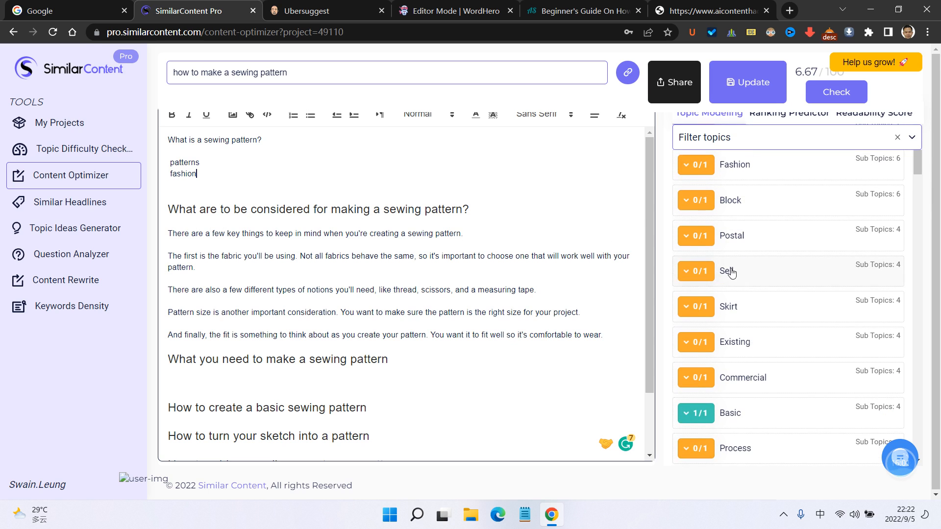
pyautogui.click(701, 210)
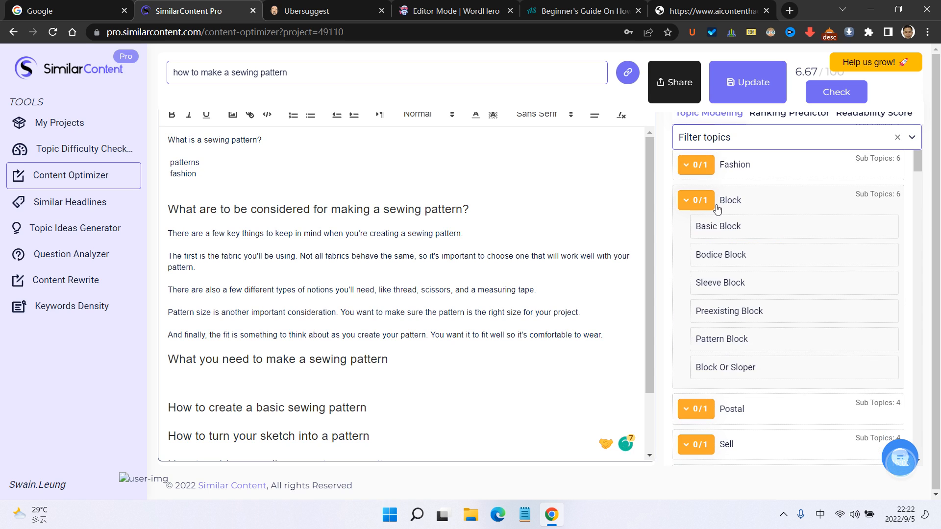
pyautogui.click(717, 209)
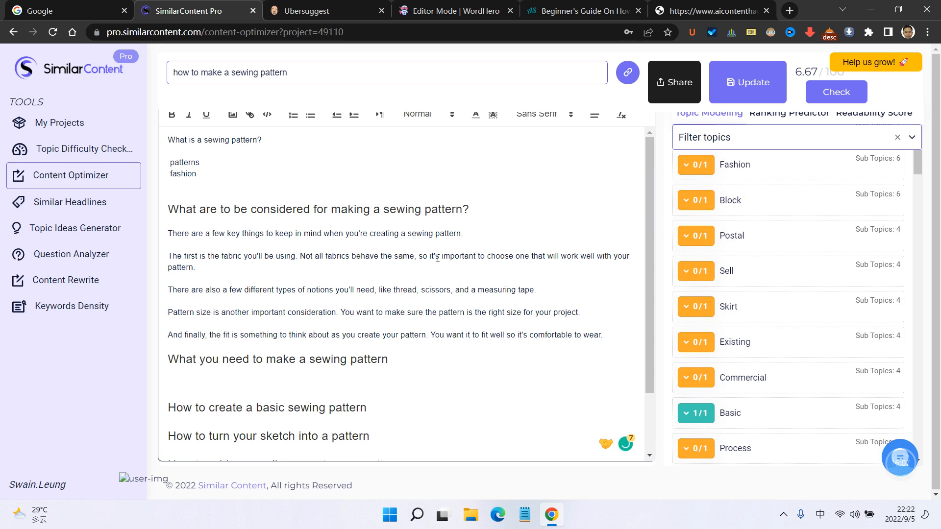
pyautogui.scroll(-1, 438, 259)
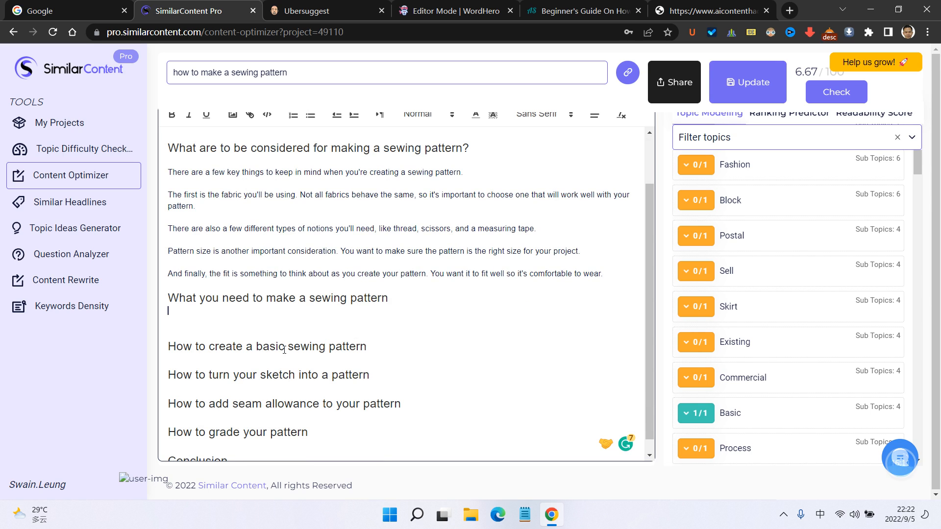
pyautogui.click(382, 343)
pyautogui.press('Return')
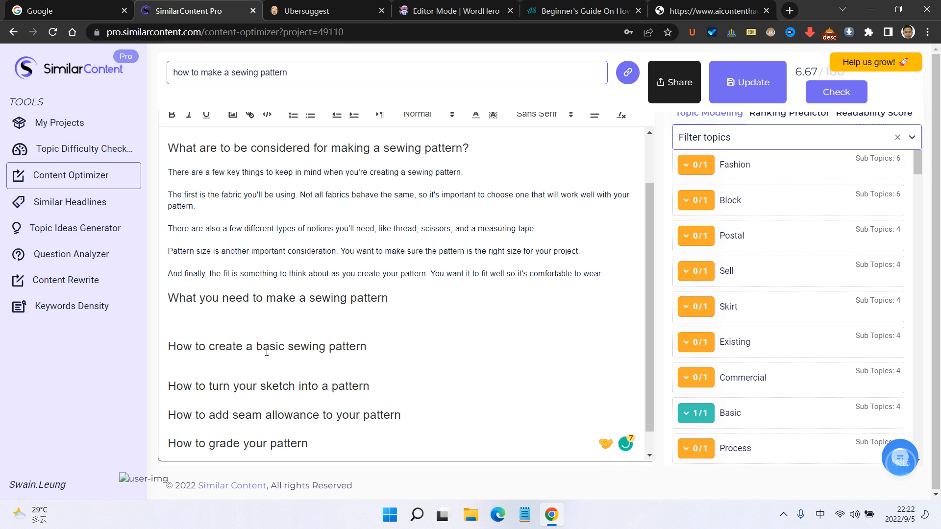
pyautogui.click(702, 202)
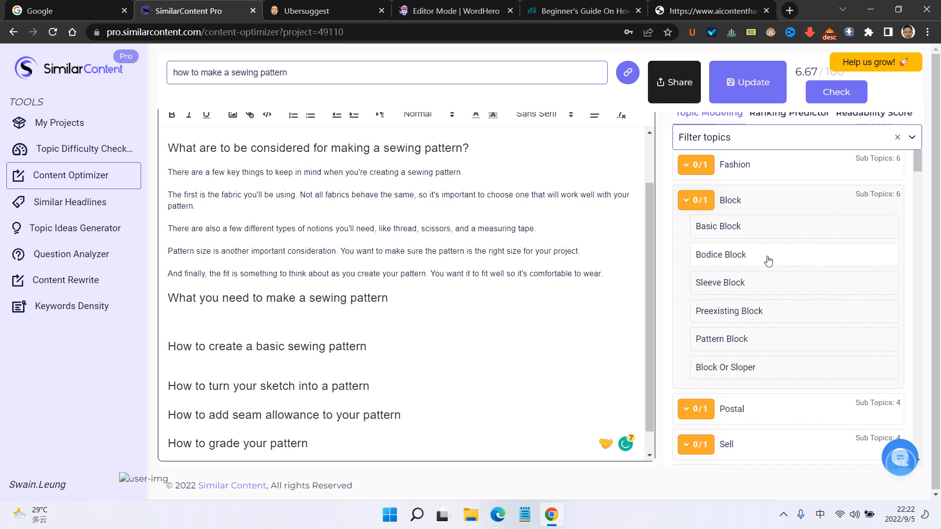
pyautogui.click(729, 233)
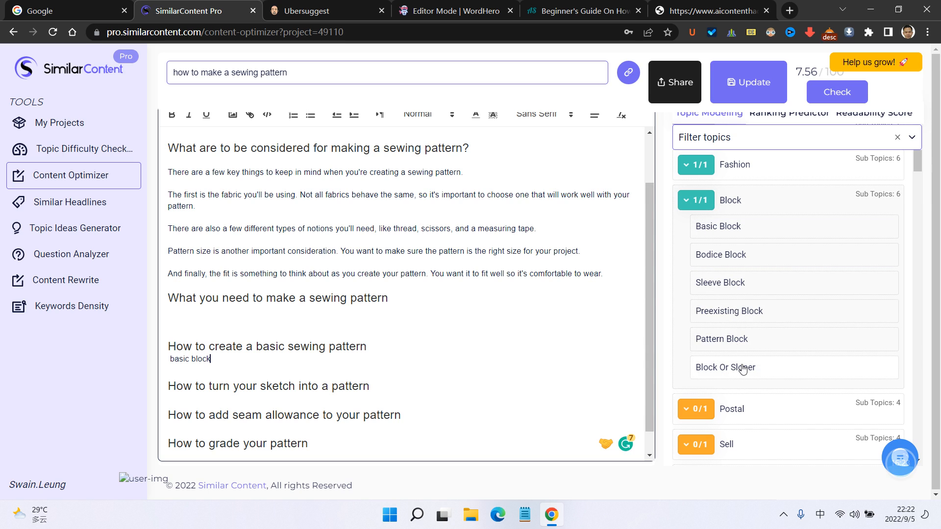
# - Add the subtopics "bodice block" and "sleeve block" on separate lines below "basic block"
pyautogui.moveTo(211, 359); pyautogui.dragTo(167, 359)
pyautogui.click(268, 361)
pyautogui.press('Return')
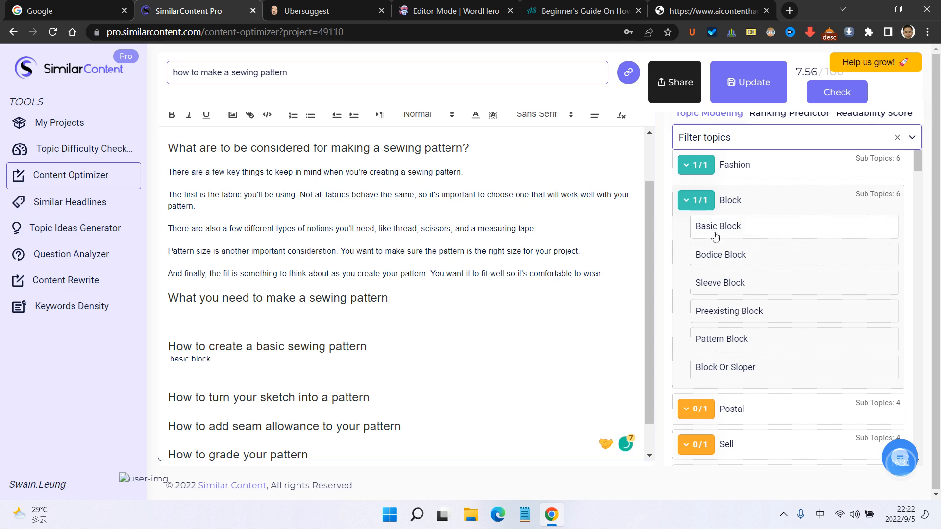
pyautogui.click(719, 258)
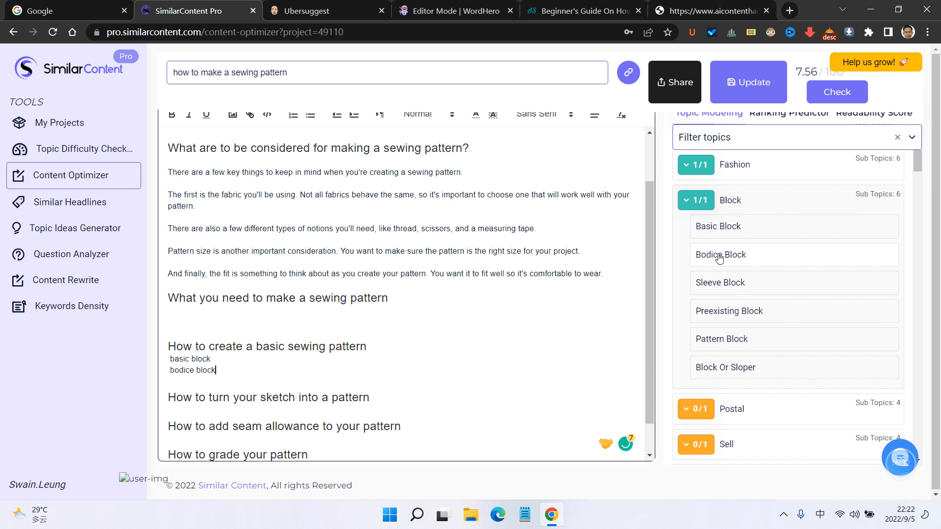
pyautogui.click(730, 283)
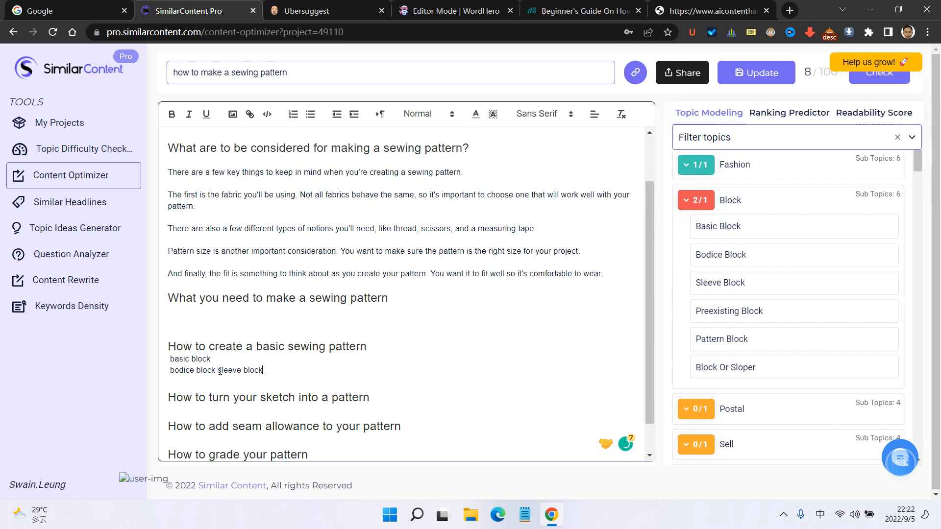
pyautogui.press('Return')
pyautogui.click(250, 382)
pyautogui.press('Return')
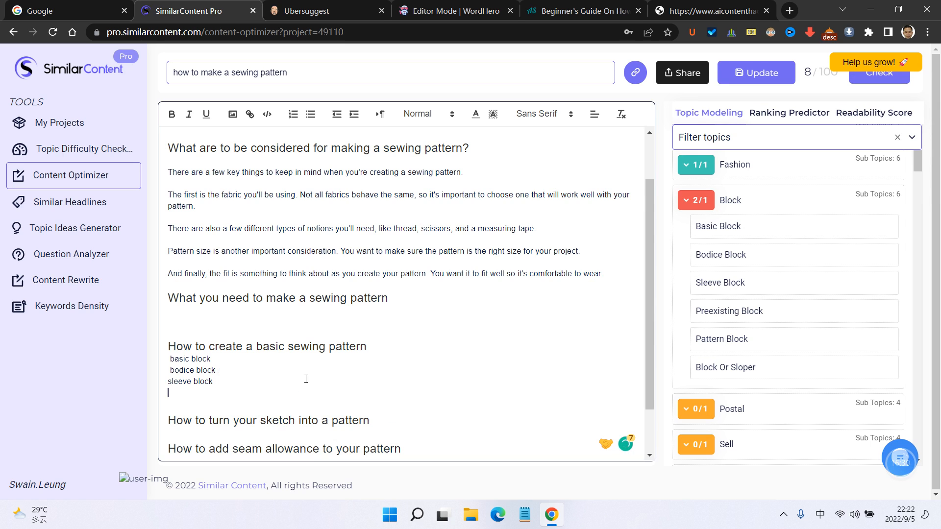
# - Add the subtopics "preexisting block" and "pattern block" on separate lines below "sleeve block" and collapse the Block topic
pyautogui.click(742, 317)
pyautogui.scroll(-1, 351, 392)
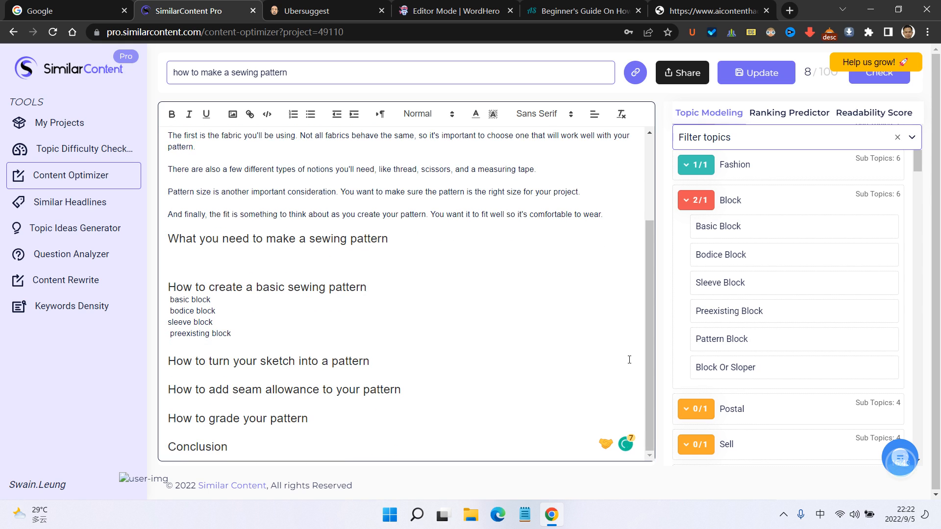
pyautogui.press('Return')
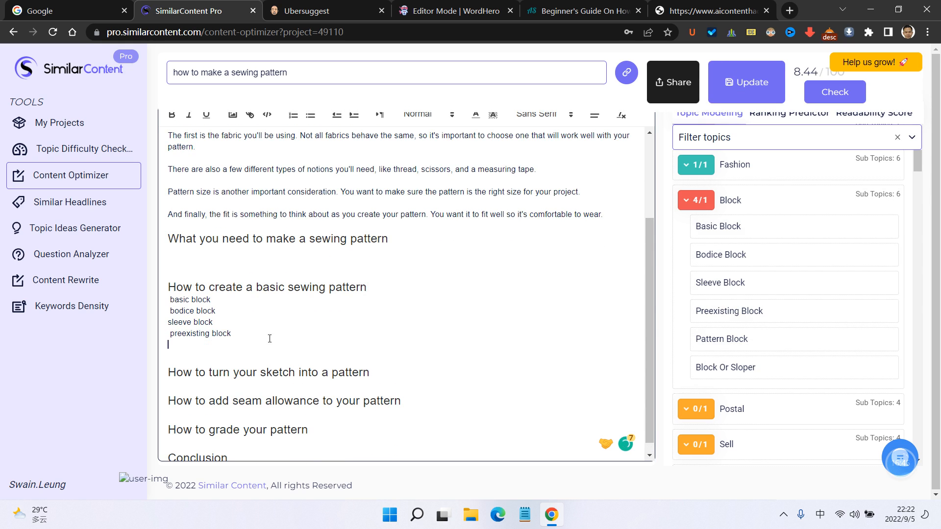
pyautogui.click(730, 339)
pyautogui.click(698, 201)
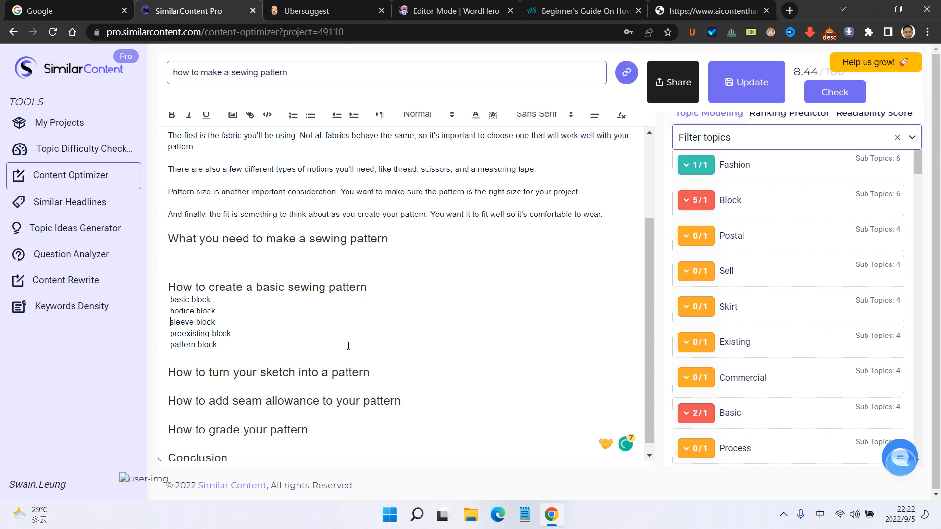
# - Compare the block terms with the basic sewing pattern heading, and review the "What are to be considered" heading and its paragraphs
pyautogui.moveTo(258, 286); pyautogui.dragTo(368, 288)
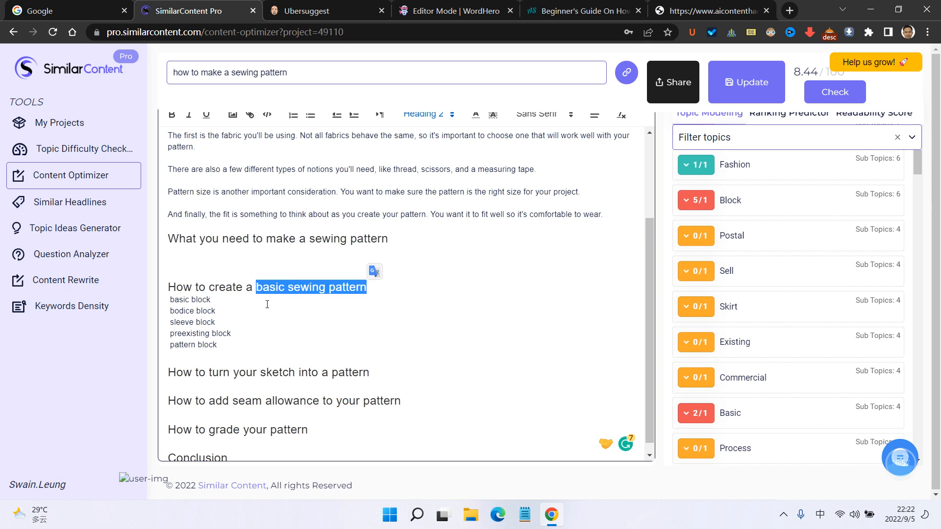
pyautogui.click(219, 310)
pyautogui.moveTo(212, 300); pyautogui.dragTo(165, 300)
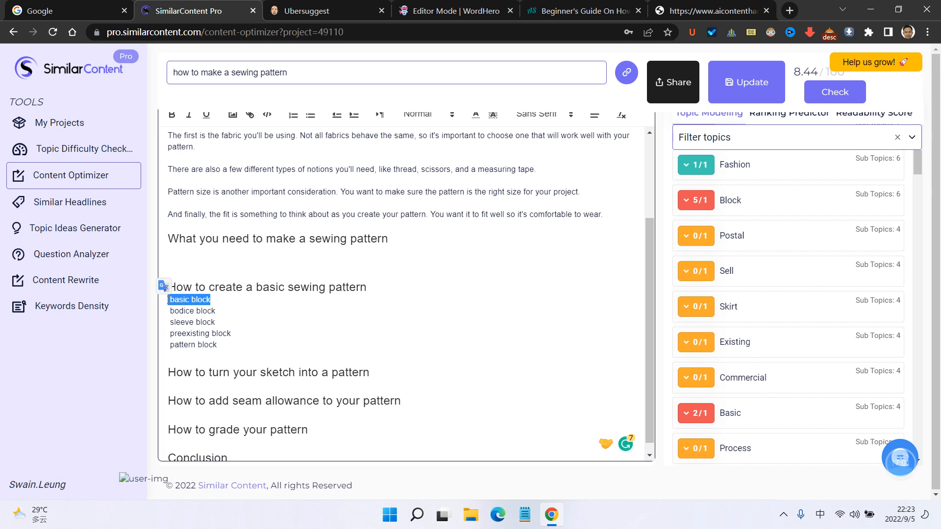
pyautogui.click(180, 298)
pyautogui.moveTo(167, 300); pyautogui.dragTo(222, 301)
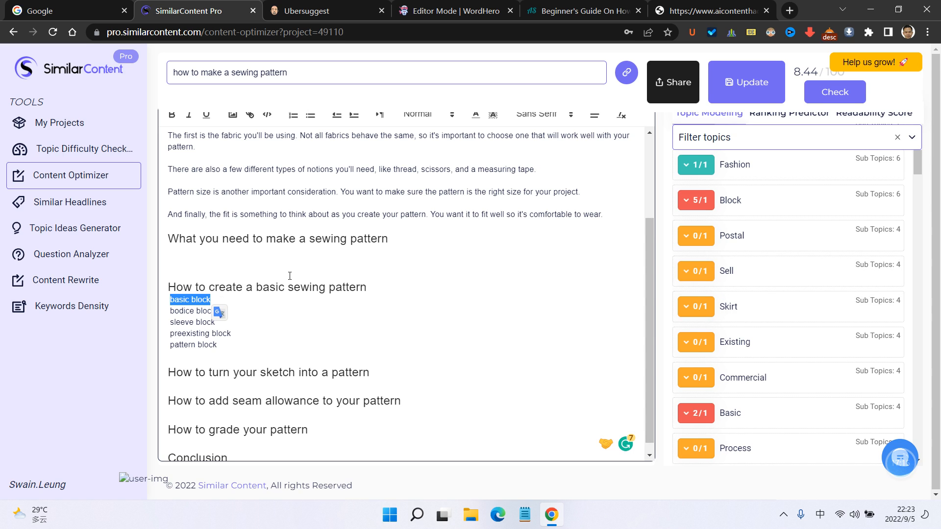
pyautogui.click(268, 263)
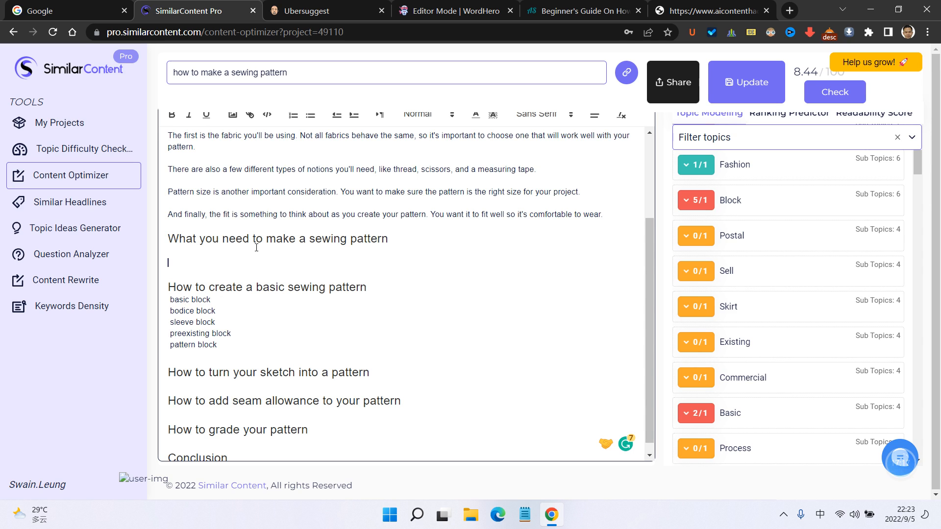
pyautogui.scroll(2, 256, 247)
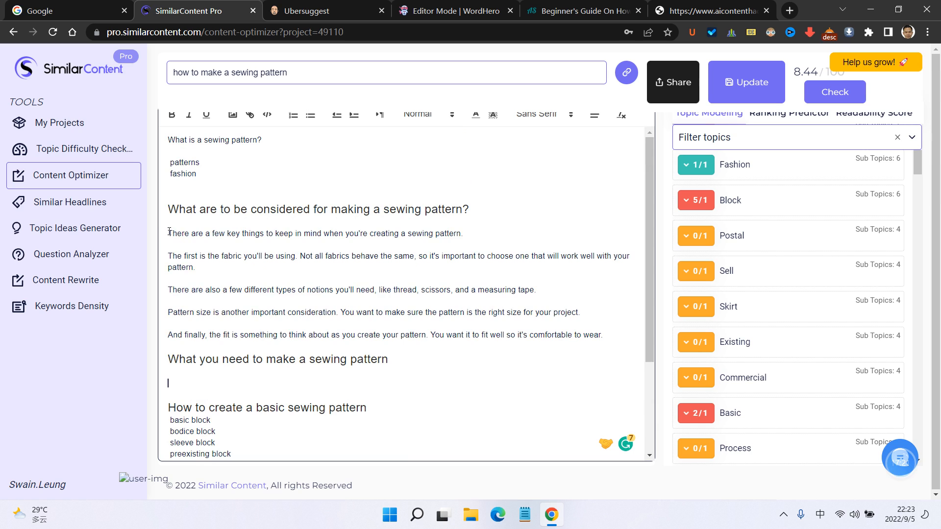
pyautogui.moveTo(169, 232); pyautogui.dragTo(603, 337)
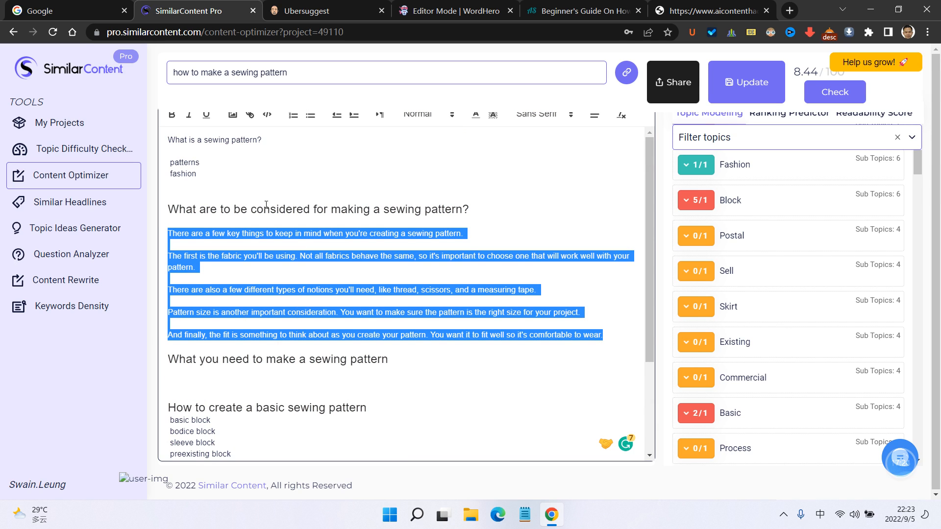
pyautogui.click(462, 210)
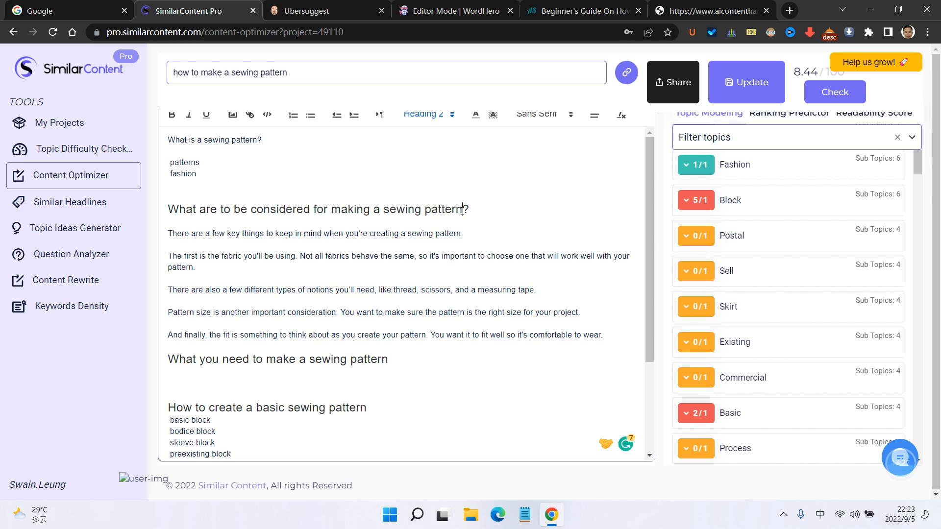
pyautogui.moveTo(268, 210); pyautogui.dragTo(470, 210)
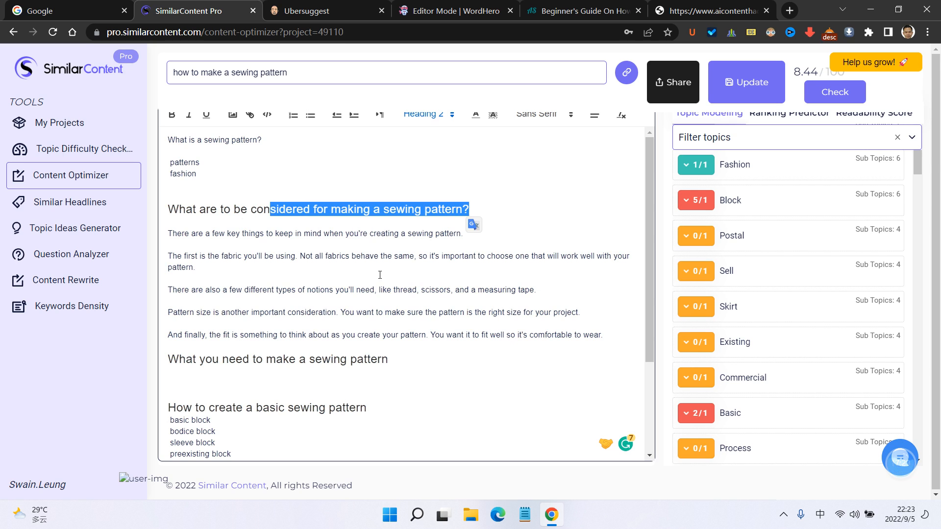
pyautogui.click(197, 246)
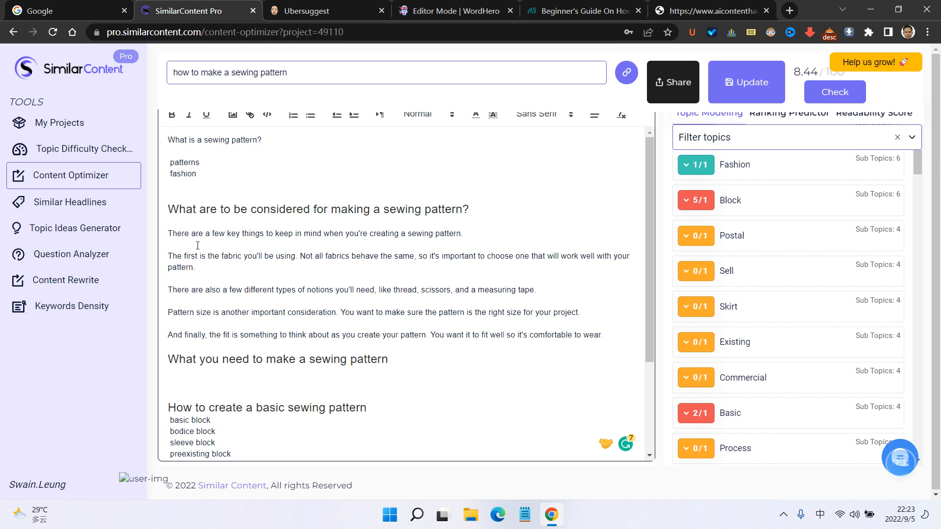
# - Move the paragraphs under "What are to be considered for making a sewing pattern?" to below "What you need to make a sewing pattern"
pyautogui.moveTo(171, 232); pyautogui.dragTo(618, 342)
pyautogui.hotkey('ctrl', 'c')
pyautogui.press('BackSpace')
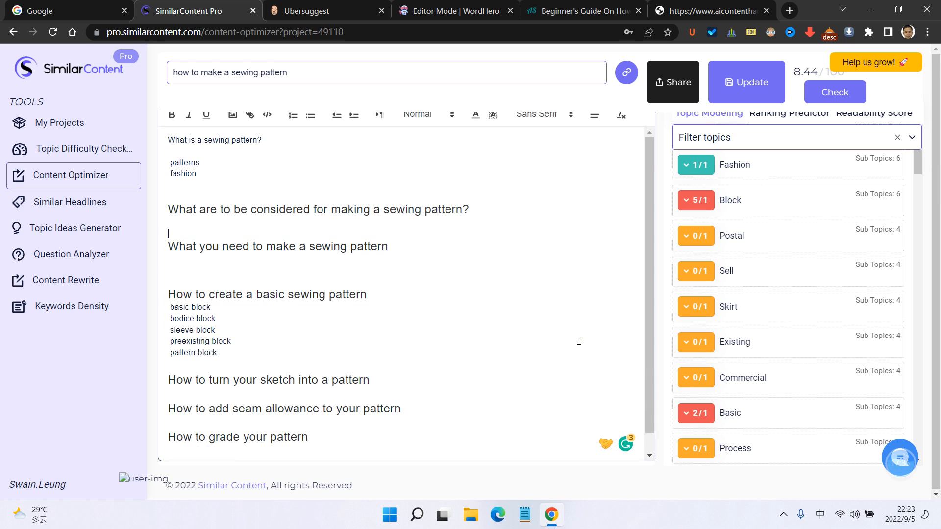
pyautogui.hotkey('ctrl', 'v')
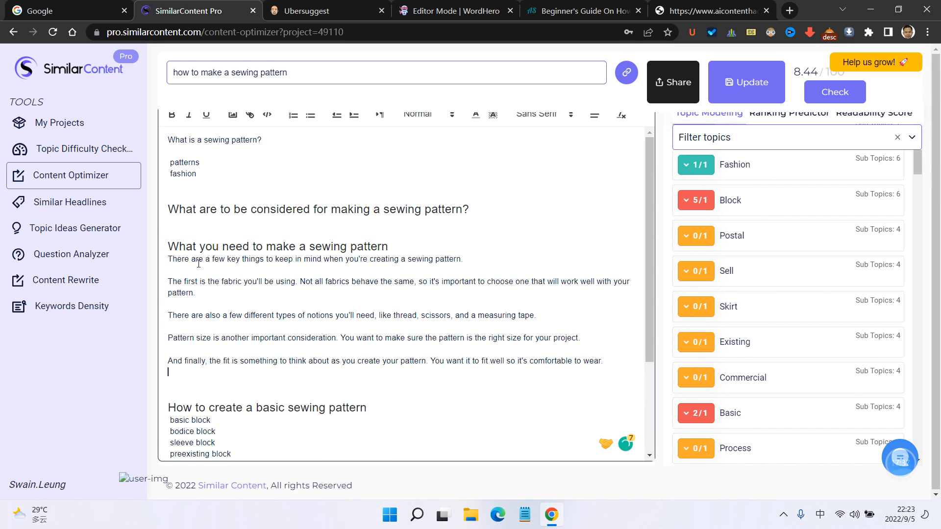
# - Delete the heading "What are to be considered for making a sewing pattern?" and the surplus blank lines around it
pyautogui.moveTo(470, 210); pyautogui.dragTo(142, 214)
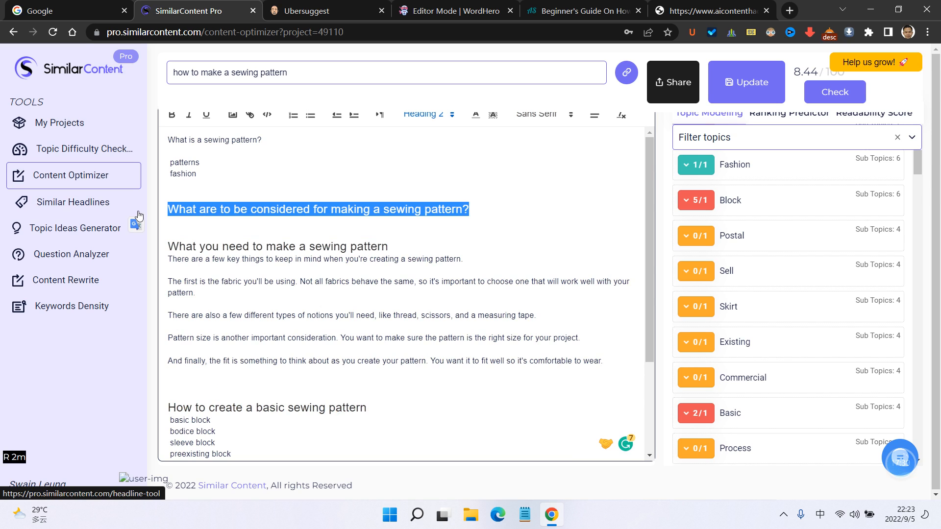
pyautogui.press('BackSpace')
pyautogui.press('BackSpace')
pyautogui.press('BackSpace')
pyautogui.press('BackSpace')
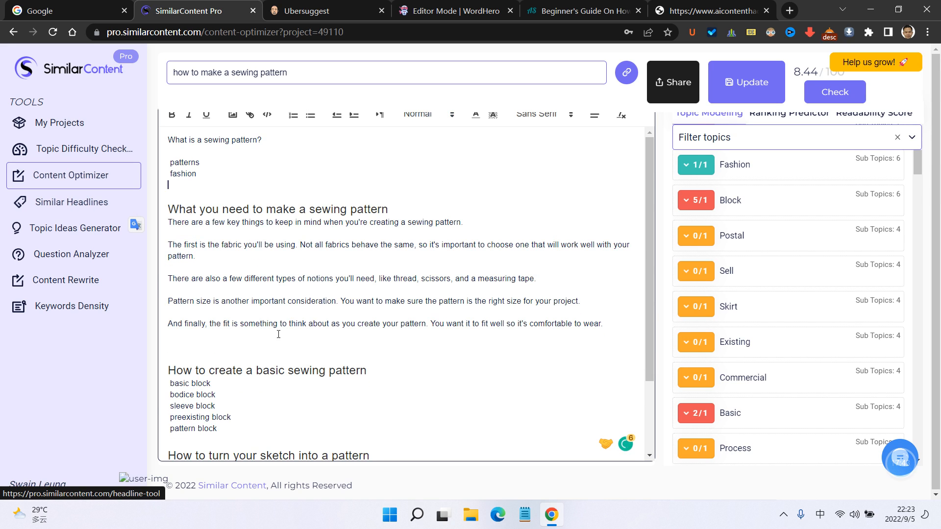
# - Add a blank line below the heading "How to turn your sketch into a pattern" and expand the Skirt topic
pyautogui.scroll(-2, 298, 320)
pyautogui.click(403, 361)
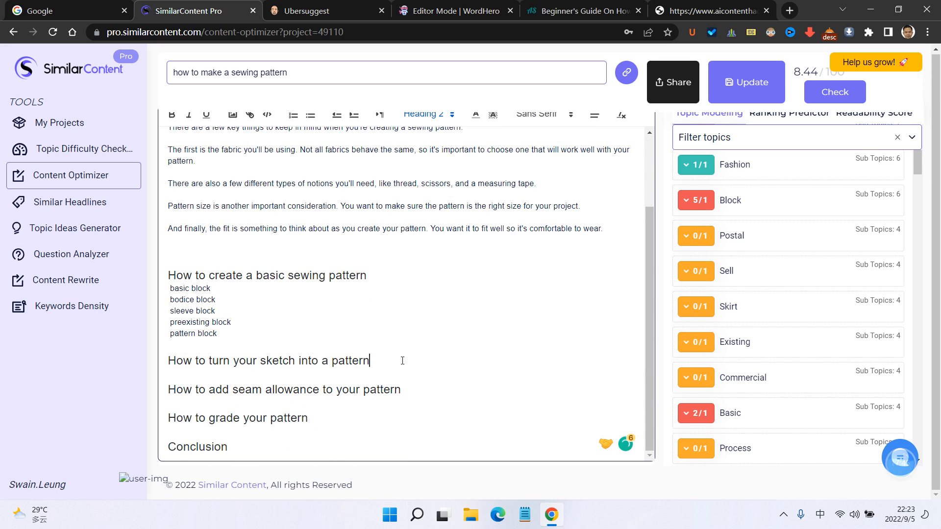
pyautogui.press('Return')
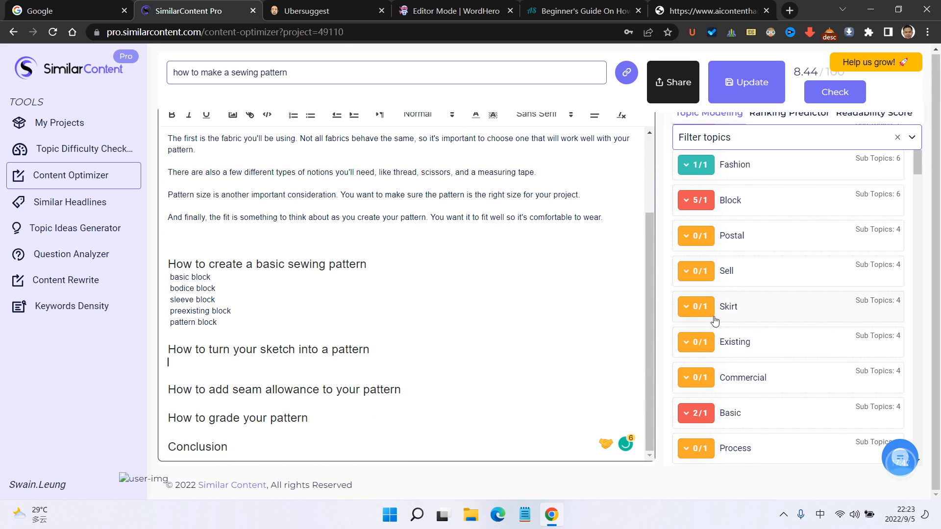
pyautogui.click(727, 308)
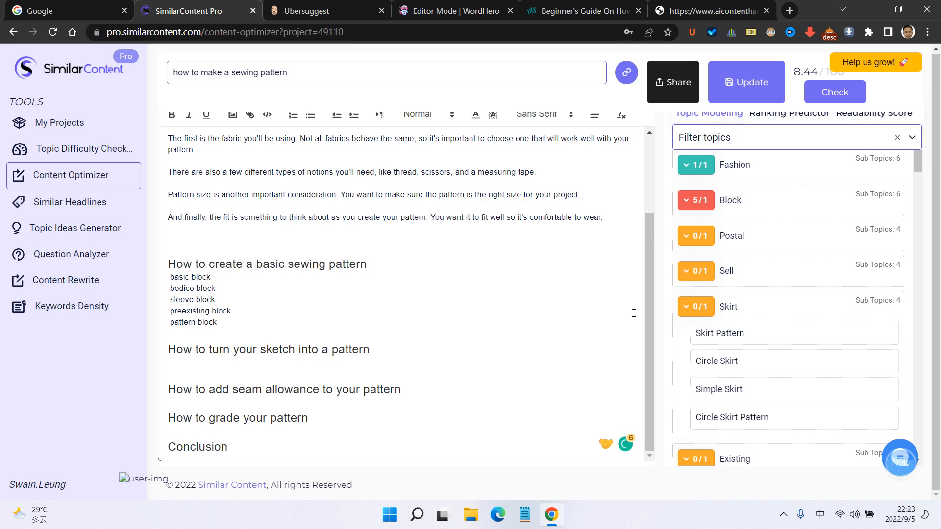
# - Add the line "What patterns we can make?" below "fashion", with blank lines separating the two
pyautogui.scroll(1, 465, 275)
pyautogui.scroll(3, 465, 275)
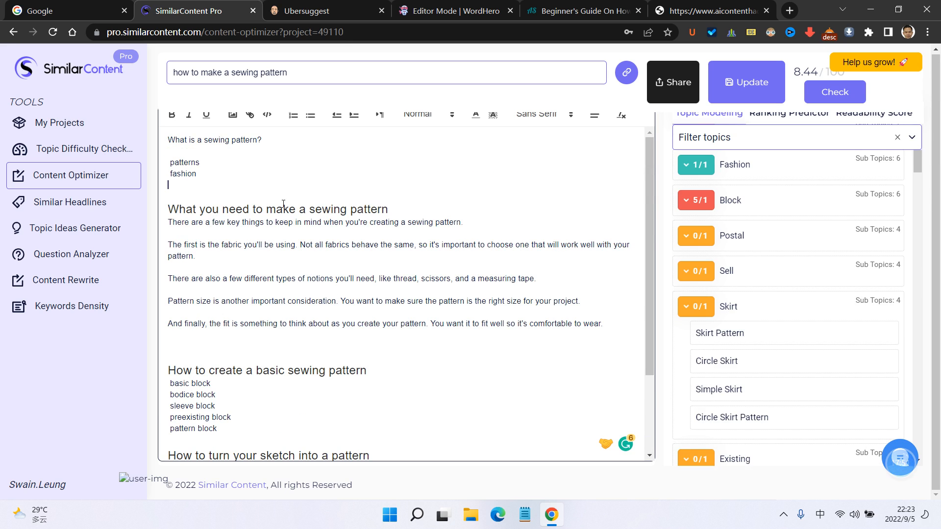
pyautogui.press('Return')
pyautogui.press('Return')
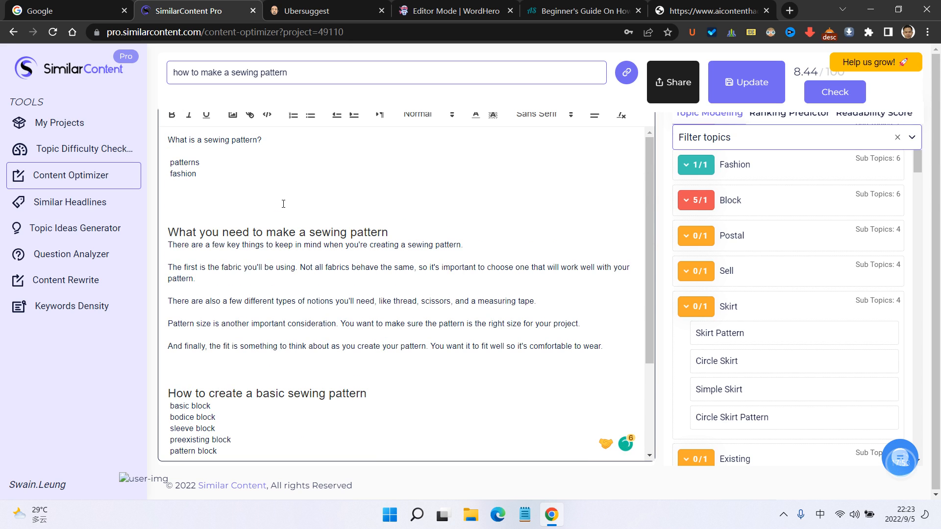
pyautogui.write('What')
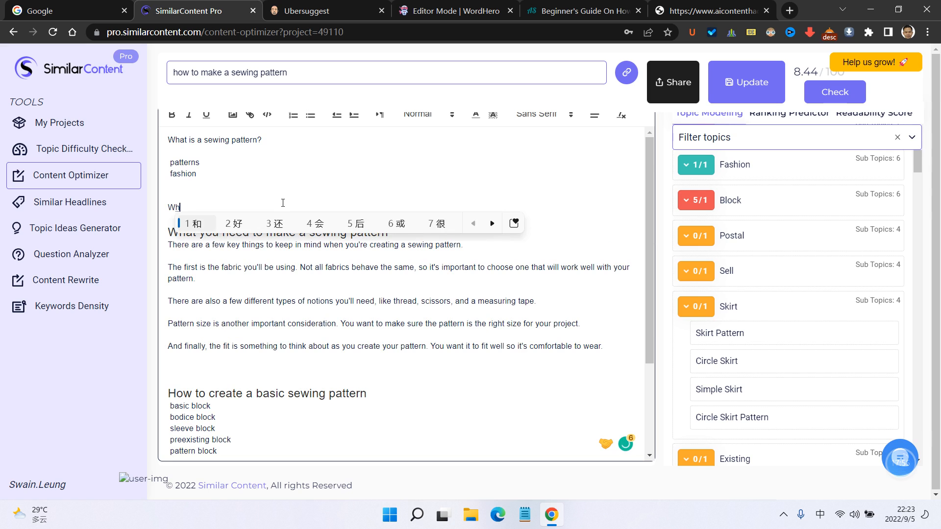
pyautogui.press('shift')
pyautogui.write('patter')
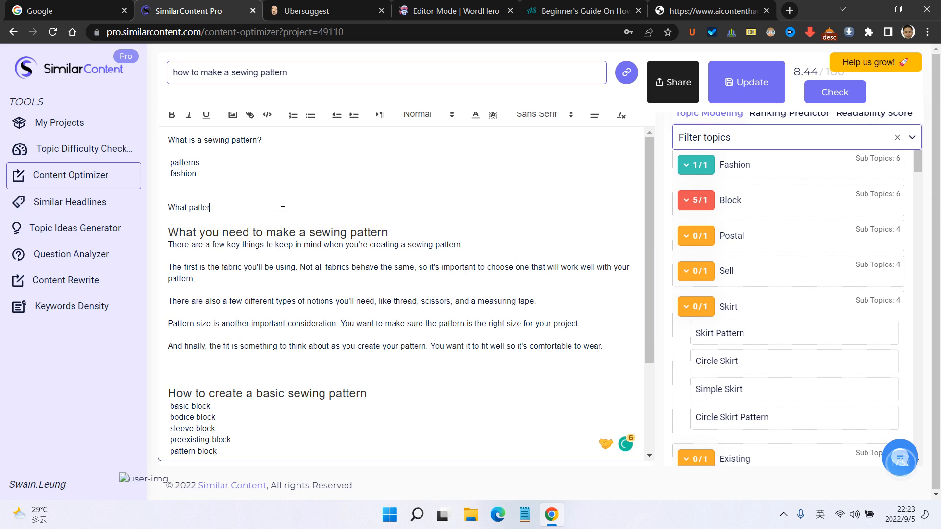
pyautogui.write('ns we can make?')
# - Format the line "What patterns we can make?" as Heading 2
pyautogui.moveTo(283, 206); pyautogui.dragTo(167, 207)
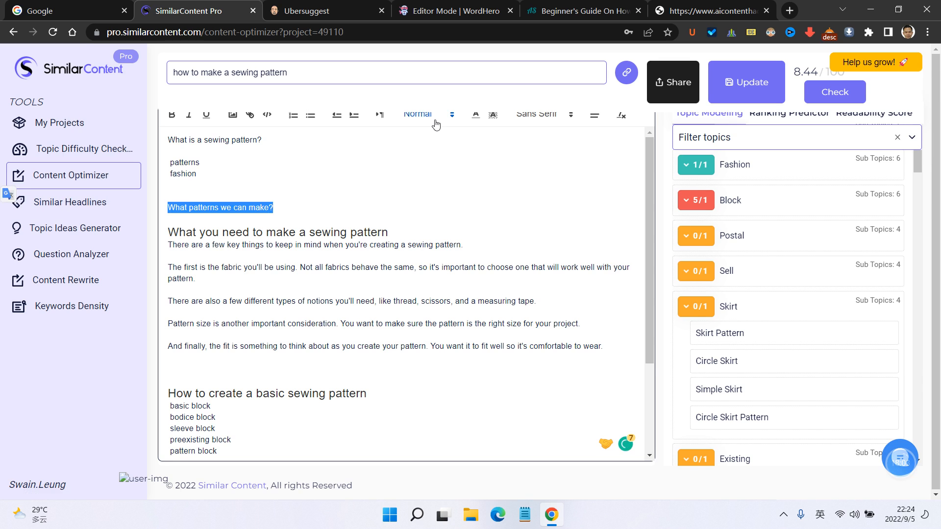
pyautogui.click(428, 114)
pyautogui.click(456, 168)
pyautogui.click(373, 206)
# - Add the subtopics "skirt pattern" and "circle skirt" below "What patterns we can make?", and expand the Sell topic in place of Skirt
pyautogui.press('Return')
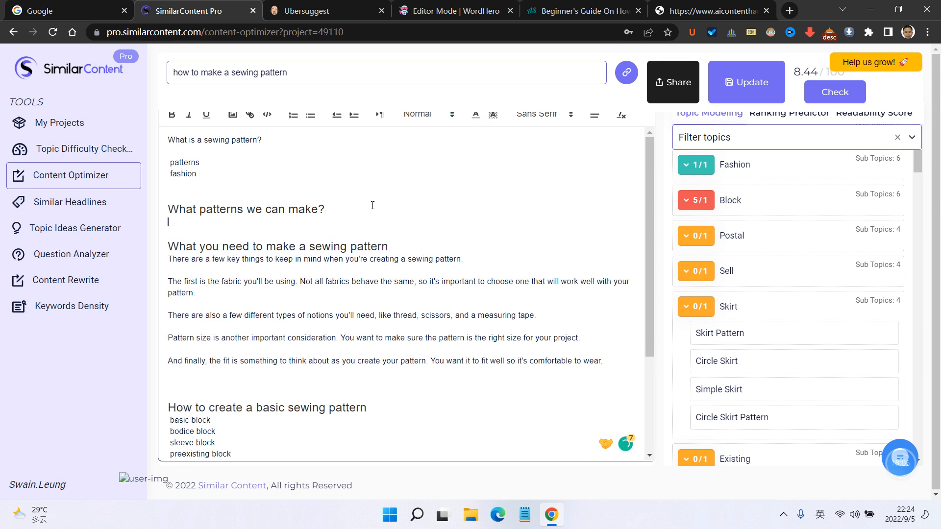
pyautogui.click(735, 341)
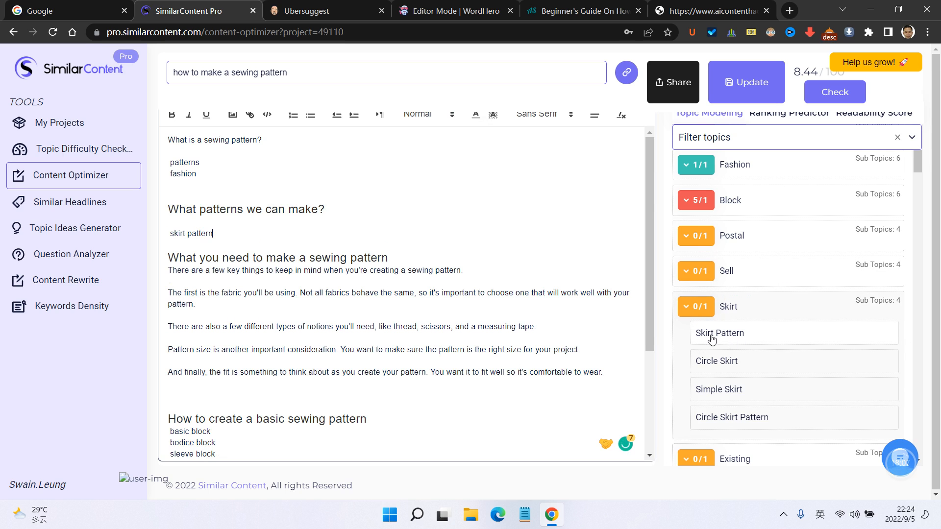
pyautogui.press('Return')
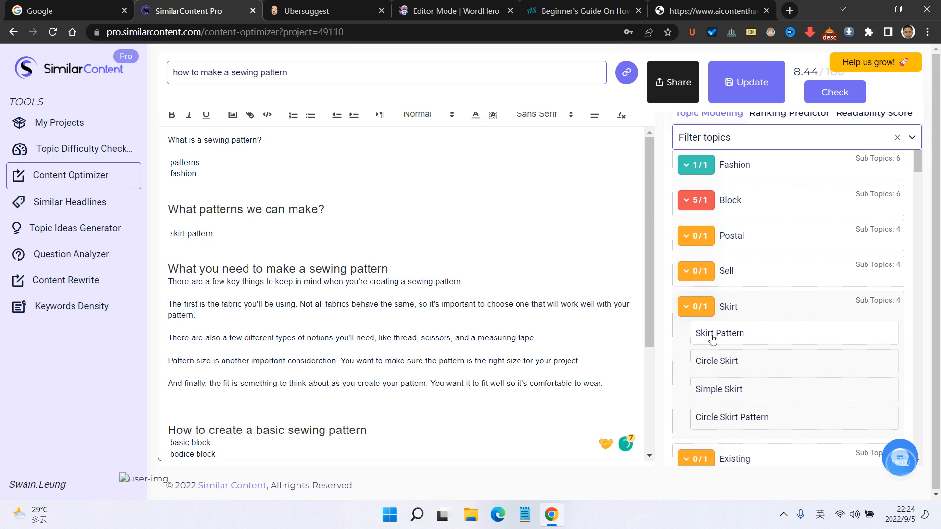
pyautogui.click(739, 365)
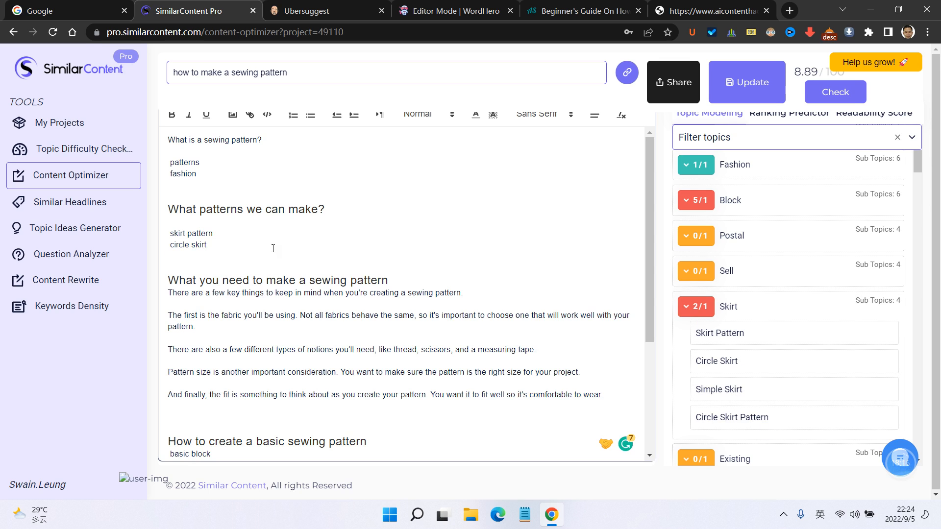
pyautogui.click(696, 307)
pyautogui.click(708, 274)
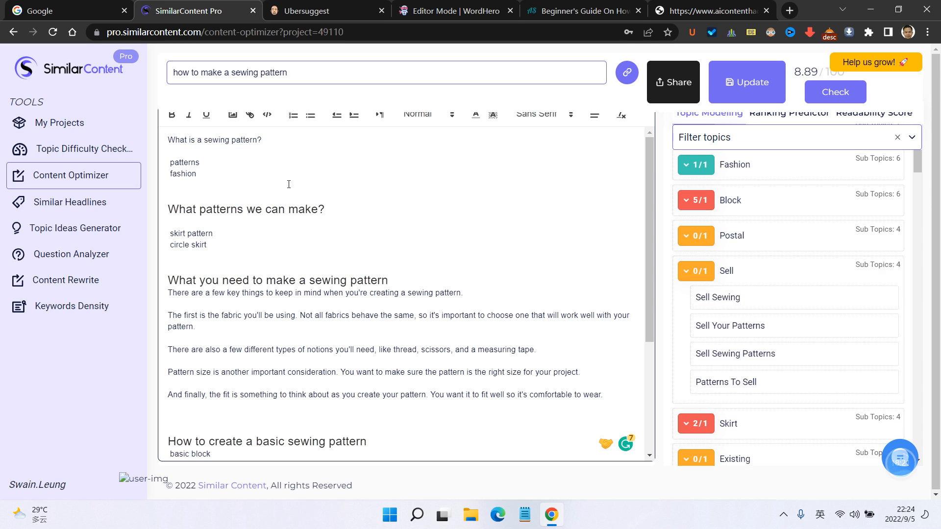
# - Format the opening line "What is a sewing pattern?" as Heading 2
pyautogui.moveTo(267, 141); pyautogui.dragTo(138, 142)
pyautogui.click(444, 149)
pyautogui.moveTo(267, 141); pyautogui.dragTo(152, 142)
pyautogui.click(445, 120)
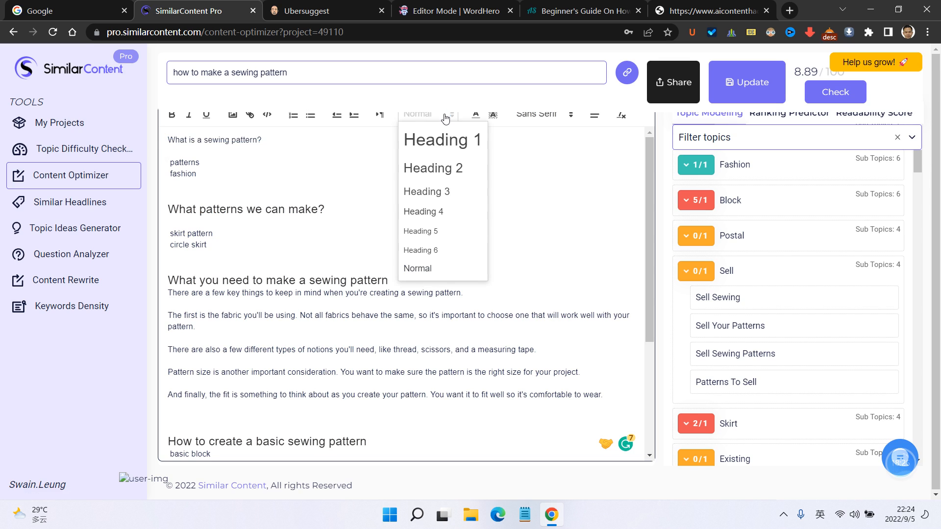
pyautogui.click(431, 168)
pyautogui.click(336, 162)
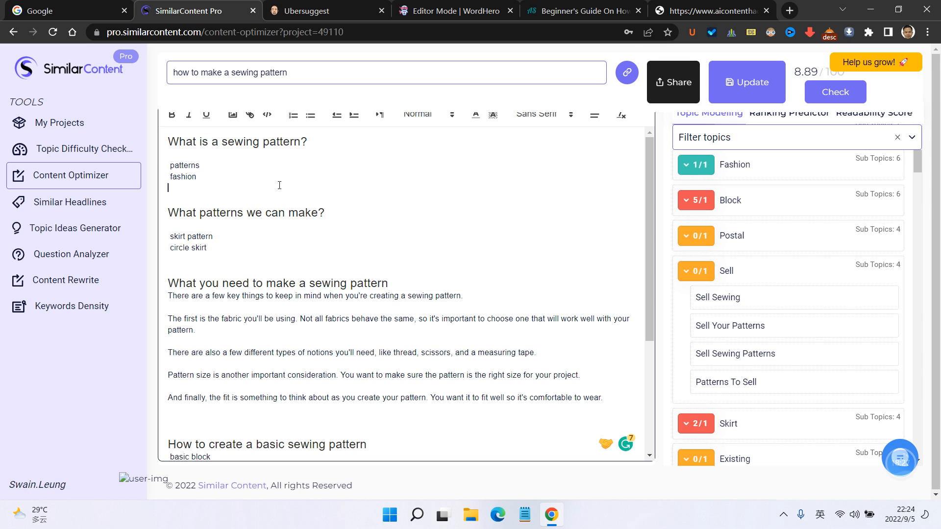
# - Add the line "How to sell your pattern" between "How to grade your pattern" and "Conclusion"
pyautogui.scroll(-4, 394, 209)
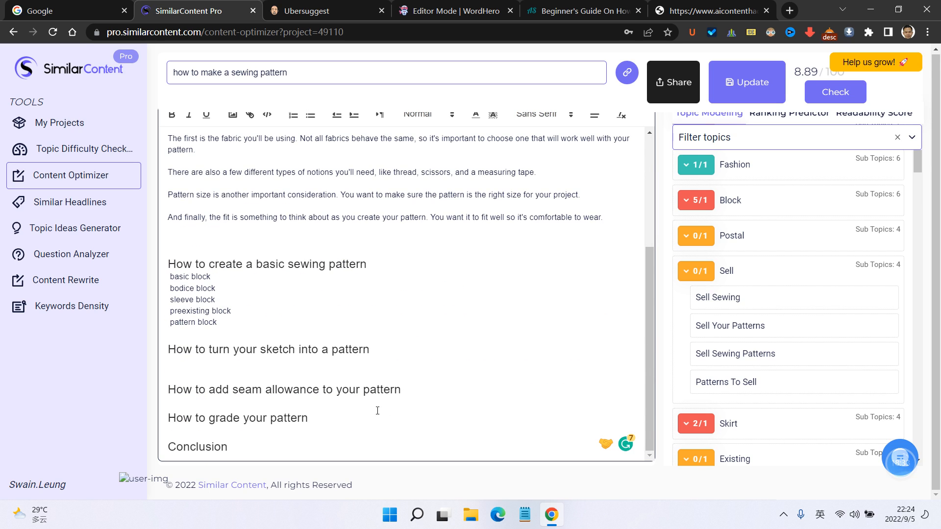
pyautogui.click(439, 391)
pyautogui.hotkey('ctrl', 'BackSpace')
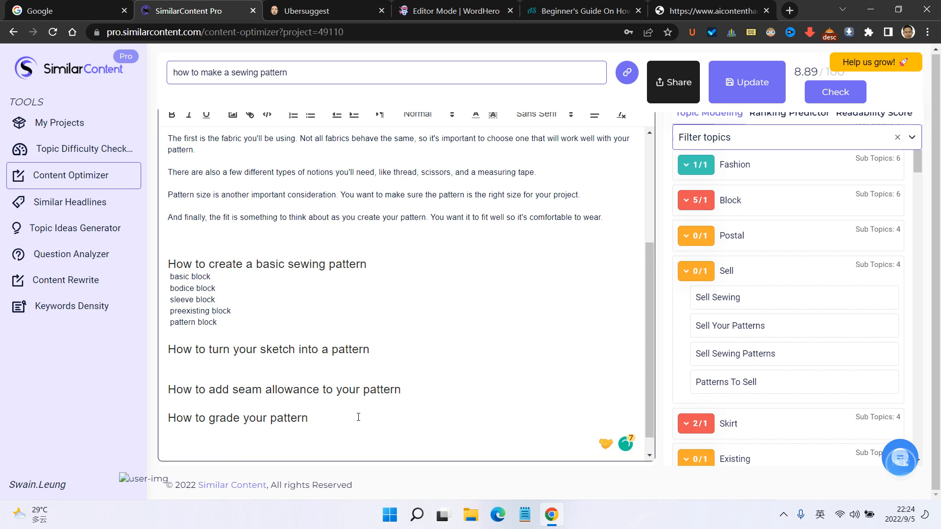
pyautogui.write('How to sell your pattern')
pyautogui.press('Return')
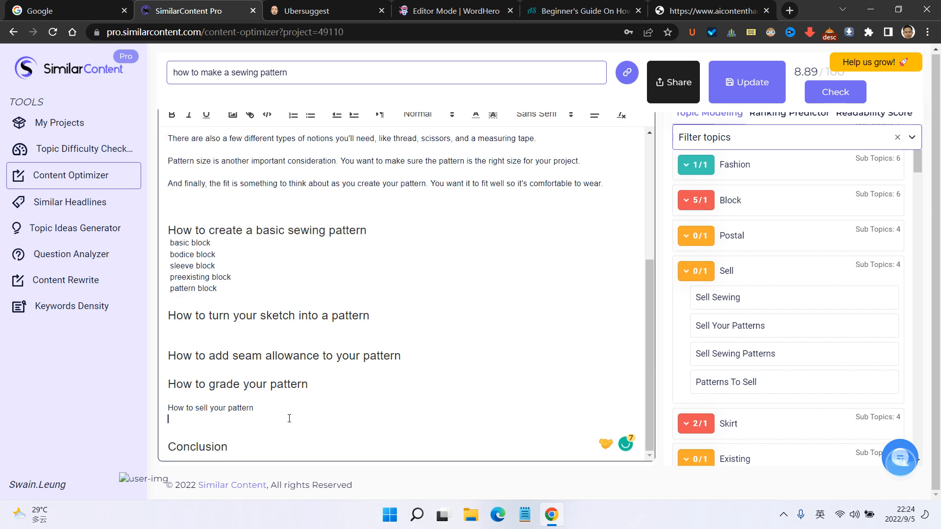
pyautogui.press('BackSpace')
# - Format the line "How to sell your pattern" as Heading 2
pyautogui.moveTo(272, 408); pyautogui.dragTo(157, 411)
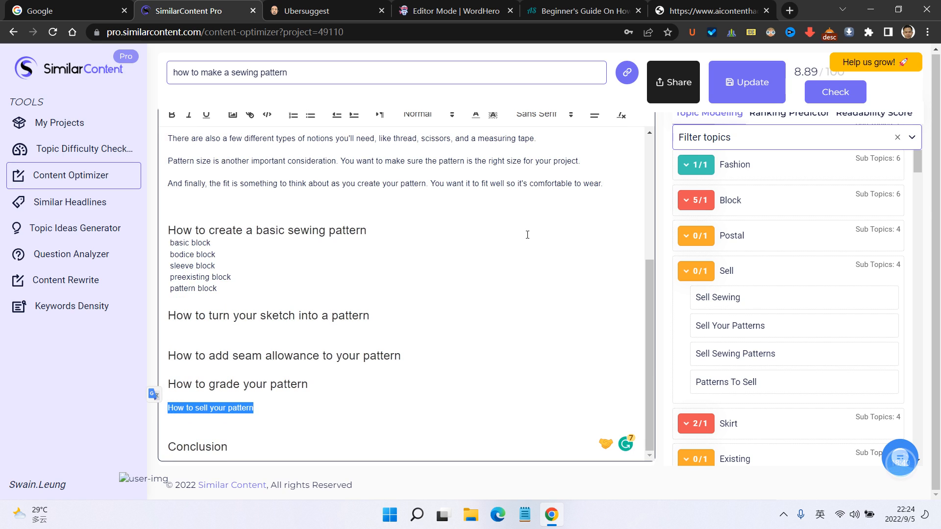
pyautogui.click(441, 117)
pyautogui.click(441, 169)
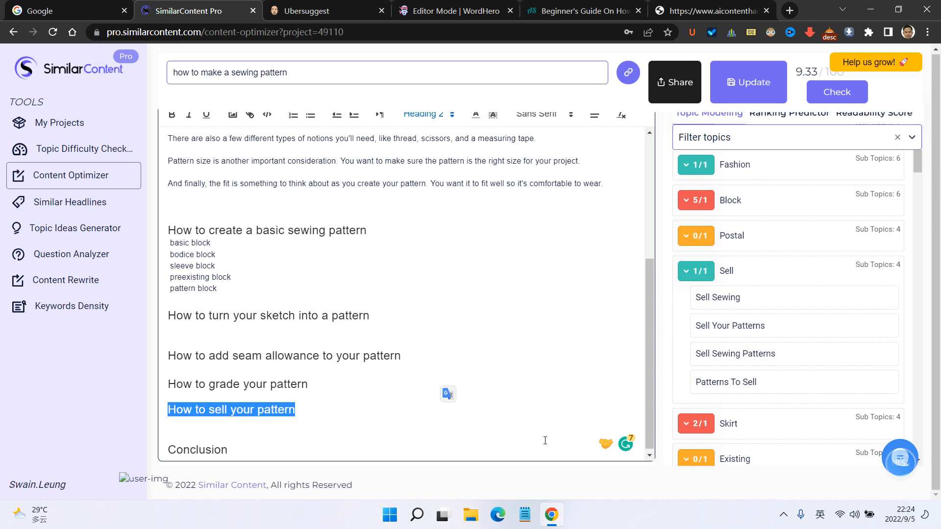
pyautogui.click(269, 429)
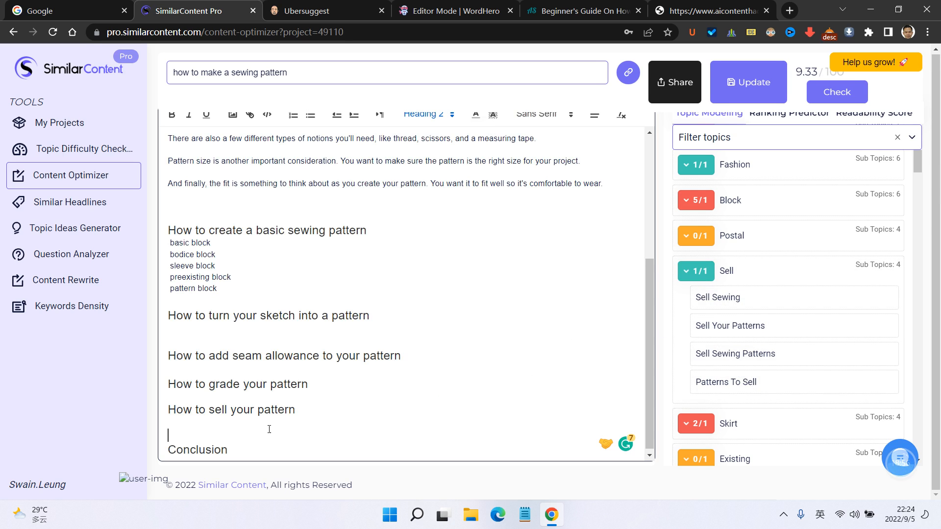
# - Change "pattern" to "patterns" in the headings about selling, grading, adding seam allowance and turning a sketch into a pattern
pyautogui.click(235, 425)
pyautogui.click(360, 416)
pyautogui.write('s')
pyautogui.click(351, 385)
pyautogui.write('s')
pyautogui.click(407, 361)
pyautogui.write('s')
pyautogui.click(384, 322)
pyautogui.write('s')
# - Add the subtopic "sell sewing patterns" below "How to sell your patterns", and expand the Postal topic in place of Sell
pyautogui.click(373, 405)
pyautogui.press('Return')
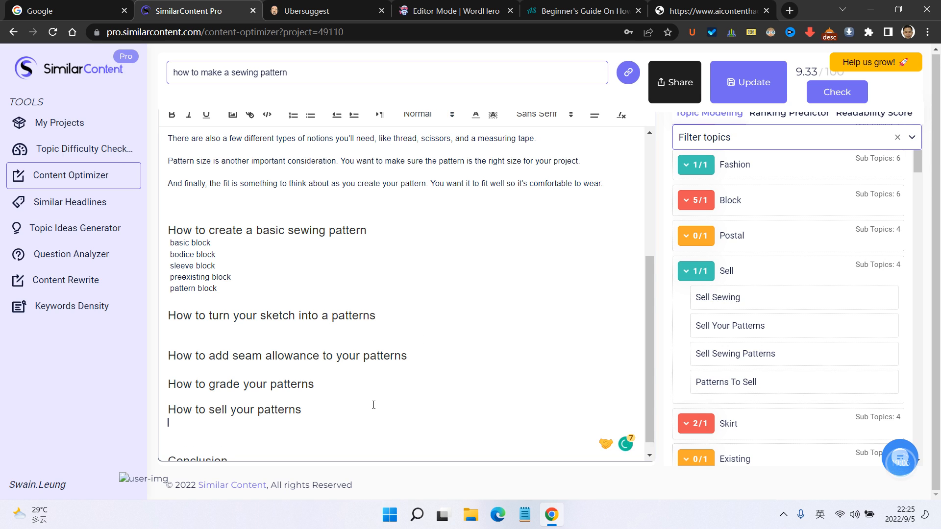
pyautogui.click(778, 358)
pyautogui.scroll(1, 393, 374)
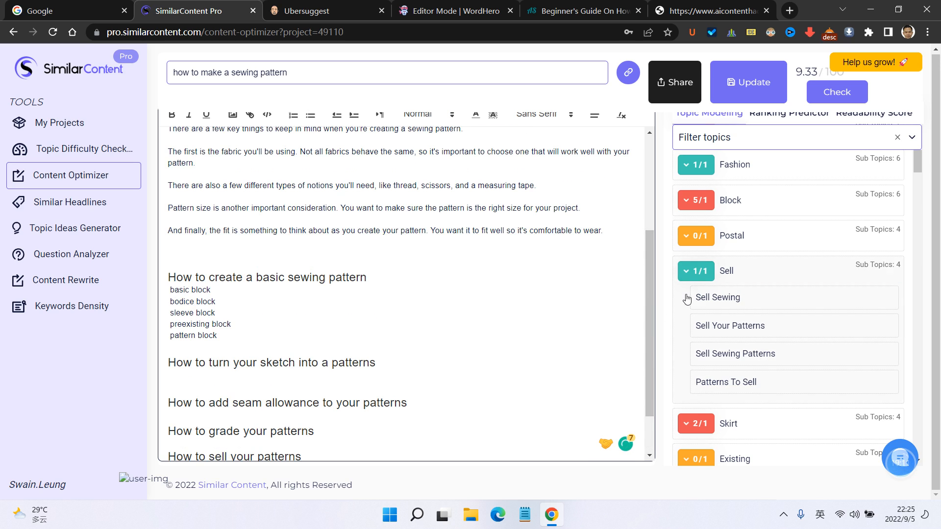
pyautogui.click(708, 270)
pyautogui.click(760, 239)
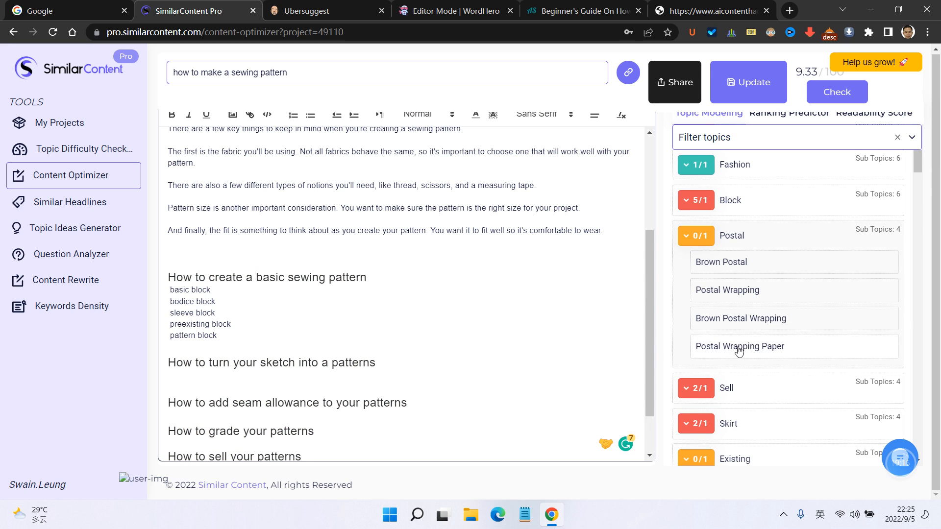
# - Try to add the subtopic "postal wrapping" below "What you need to make a sewing pattern", and undo the insertion
pyautogui.scroll(1, 419, 316)
pyautogui.scroll(2, 419, 317)
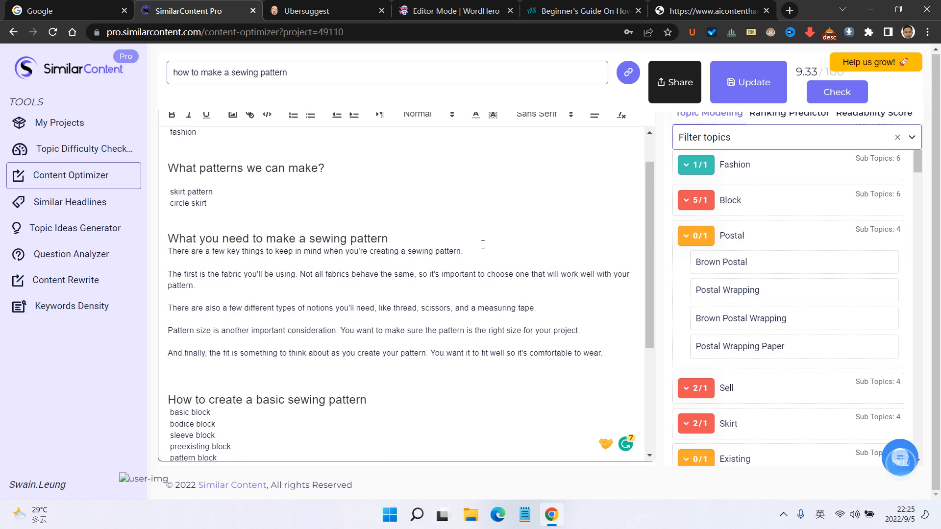
pyautogui.click(416, 236)
pyautogui.press('Return')
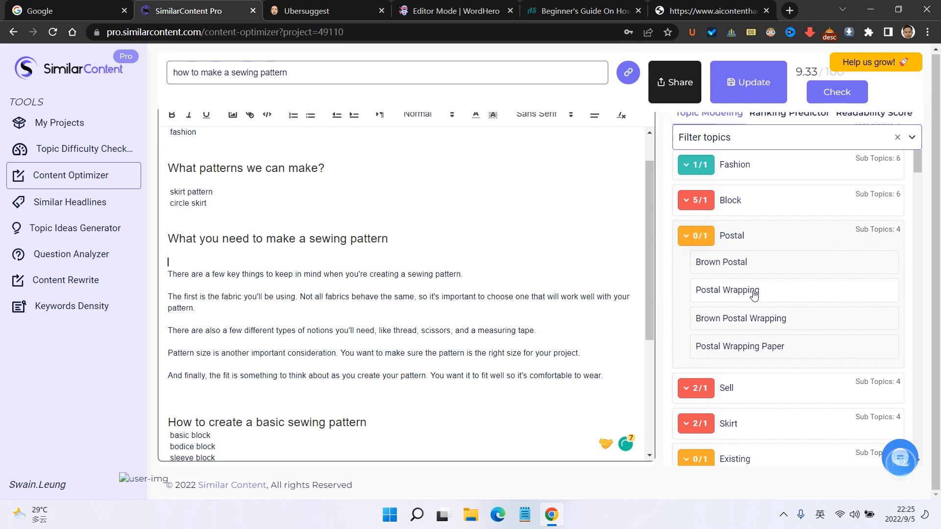
pyautogui.click(836, 294)
pyautogui.hotkey('ctrl', 'z')
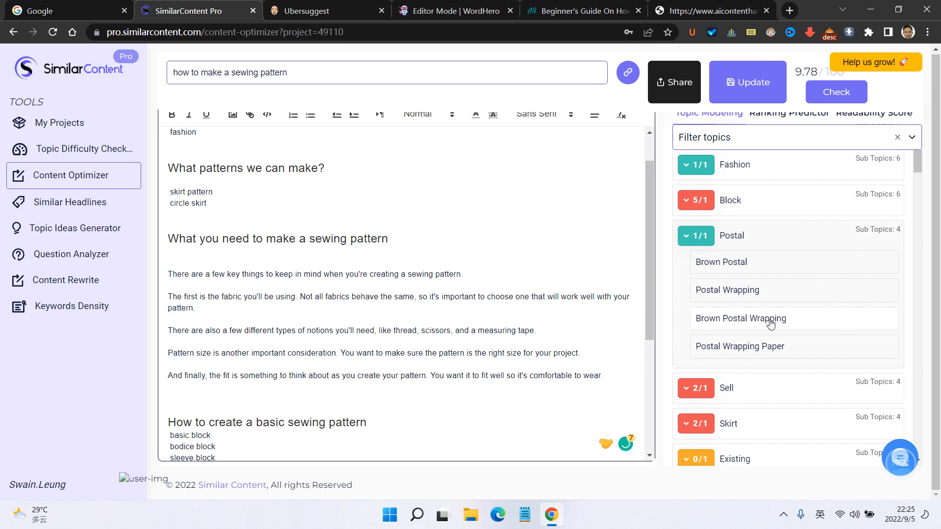
# - Add the line "# postal wrapping paper" below the heading "What you need to make a sewing pattern"
pyautogui.click(460, 242)
pyautogui.press('Return')
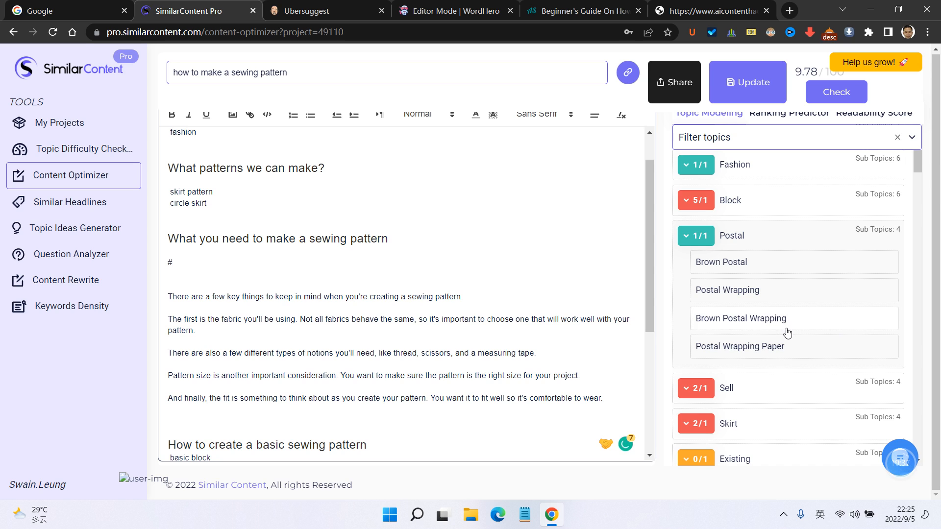
pyautogui.click(784, 344)
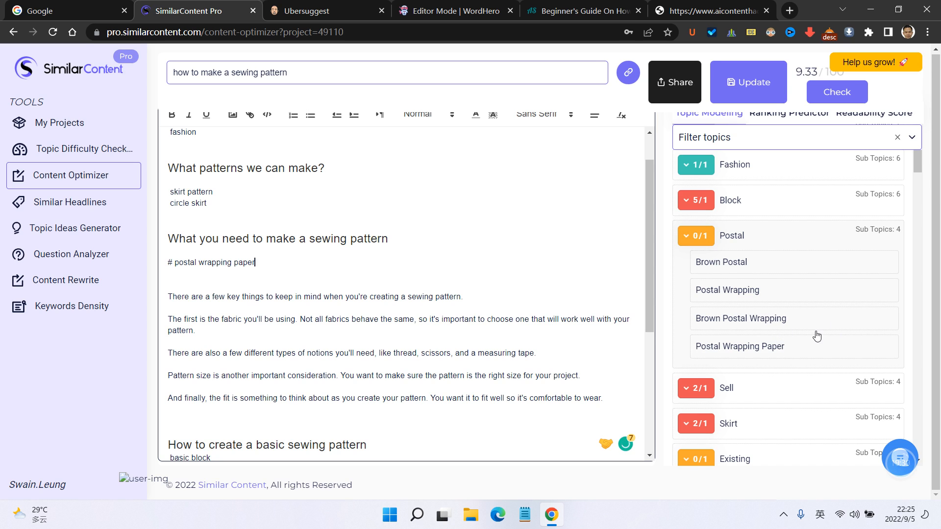
# - Expand the Existing topic in place of Postal and examine its subtopics for terms that suit the article's sections
pyautogui.scroll(-3, 755, 275)
pyautogui.scroll(3, 726, 255)
pyautogui.click(697, 237)
pyautogui.click(696, 342)
pyautogui.scroll(-1, 760, 313)
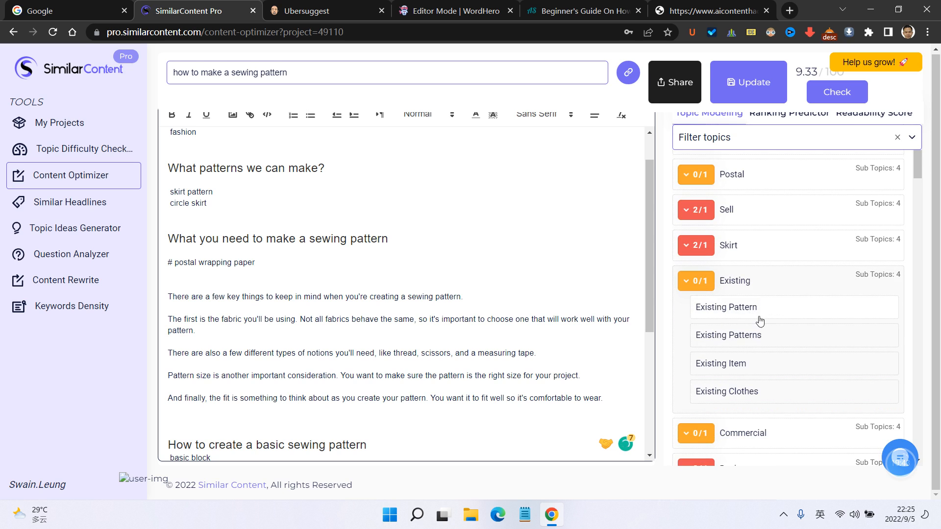
pyautogui.scroll(-1, 762, 392)
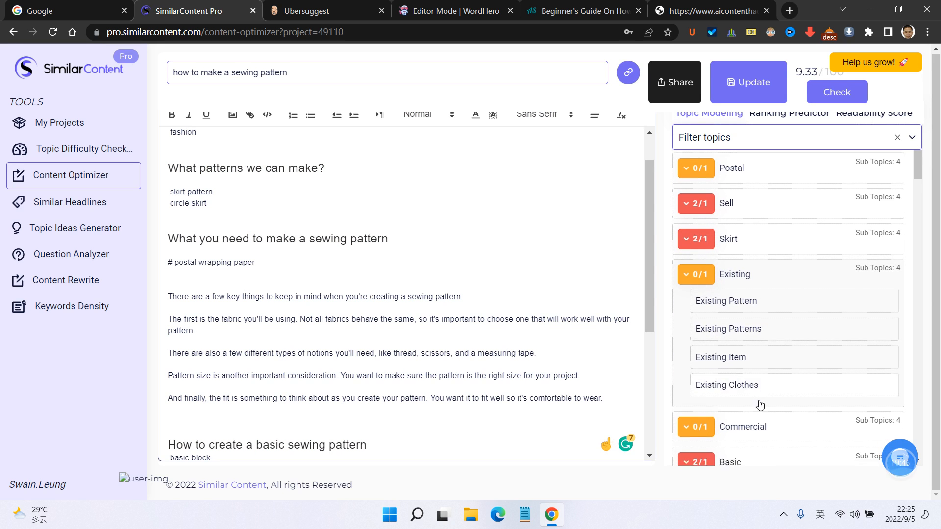
pyautogui.scroll(1, 738, 344)
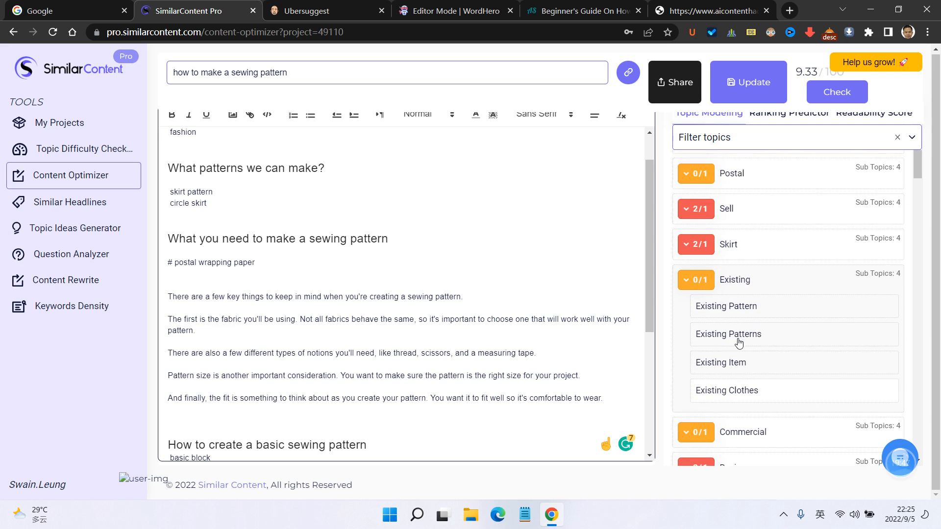
pyautogui.scroll(1, 739, 341)
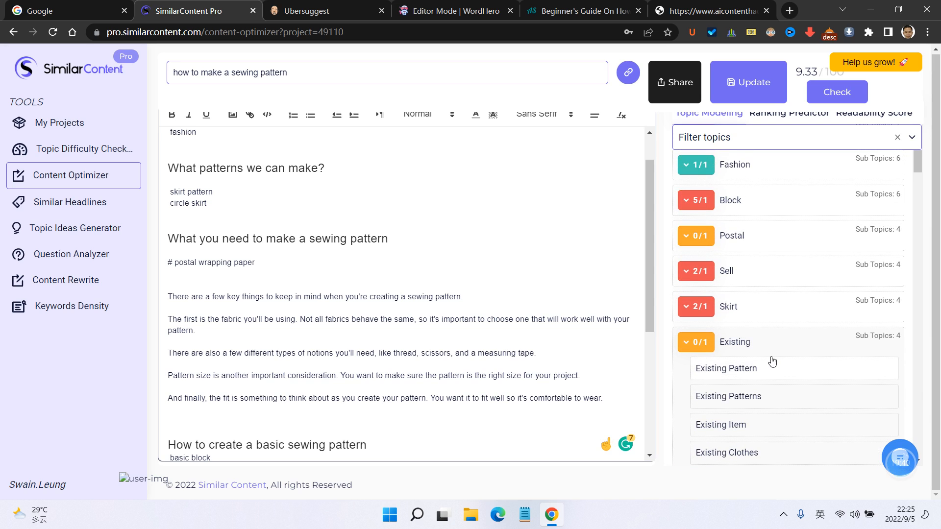
pyautogui.scroll(-1, 765, 356)
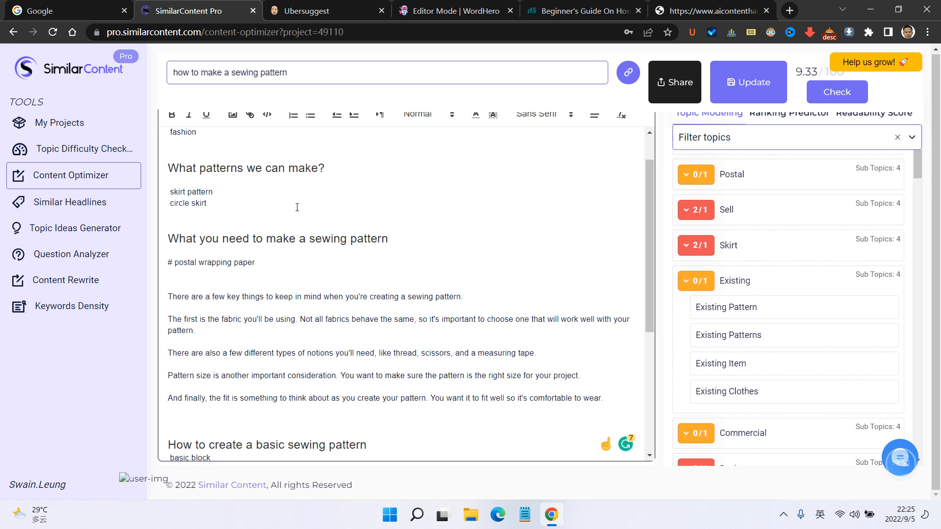
# - Add the subtopics "existing item" and "existing clothes" on separate lines below "circle skirt" under "What patterns we can make?"
pyautogui.press('Return')
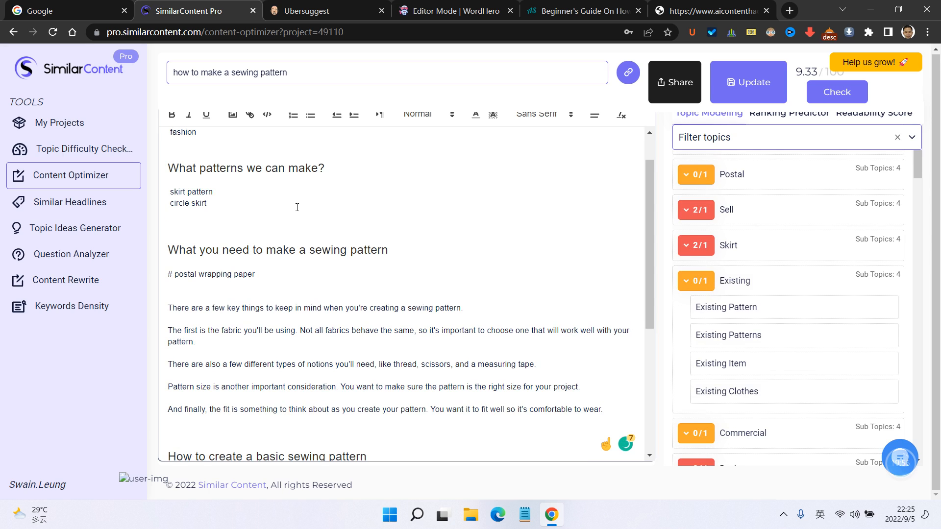
pyautogui.press('shift')
pyautogui.click(743, 368)
pyautogui.press('Return')
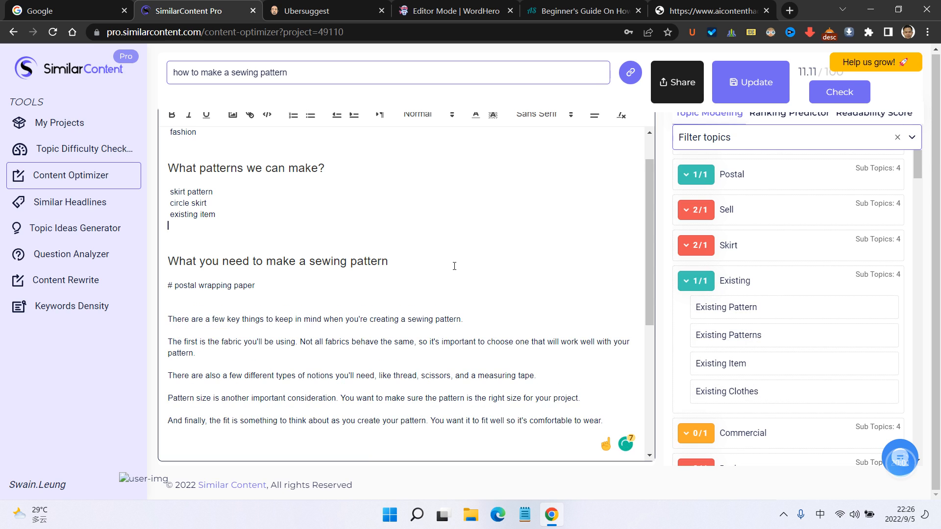
pyautogui.click(752, 391)
# - Expand the Commercial topic in place of Existing, and add the subtopic "commercial sewing pattern" below "sell sewing patterns"
pyautogui.click(744, 287)
pyautogui.click(696, 316)
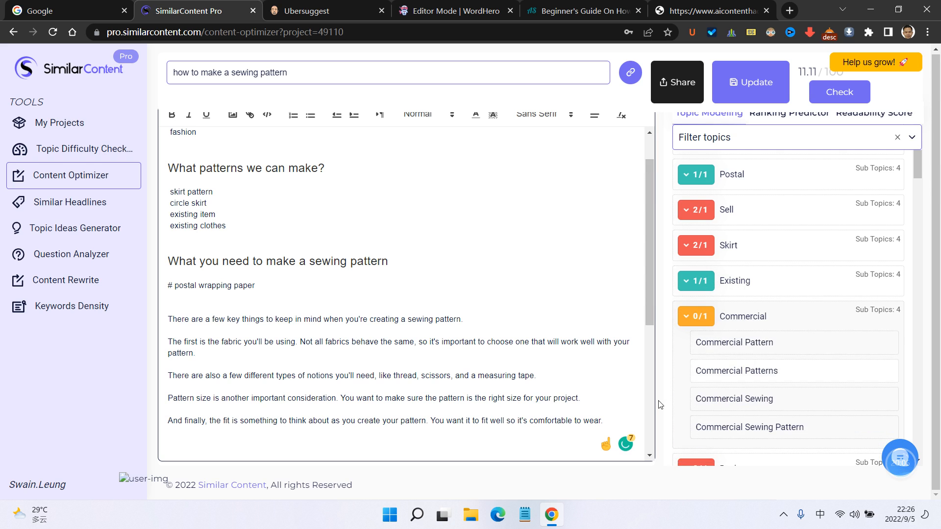
pyautogui.scroll(-5, 479, 359)
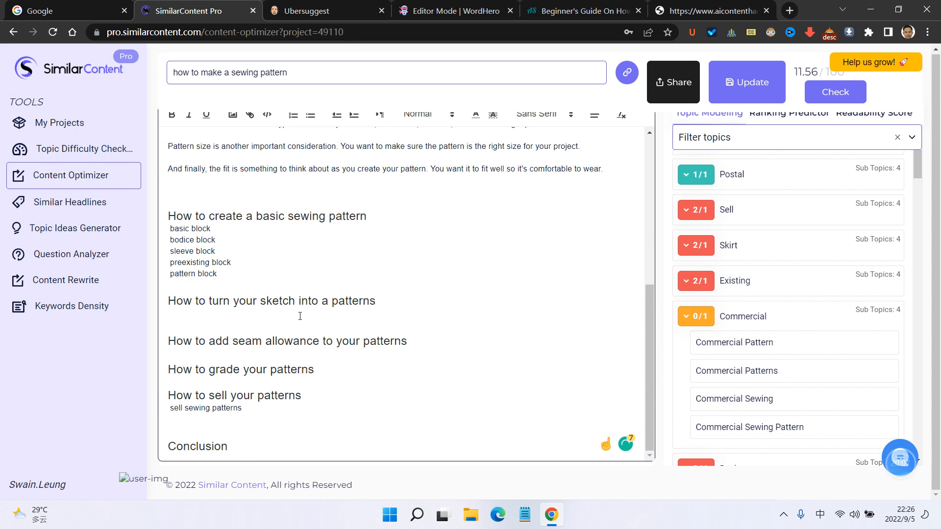
pyautogui.click(757, 437)
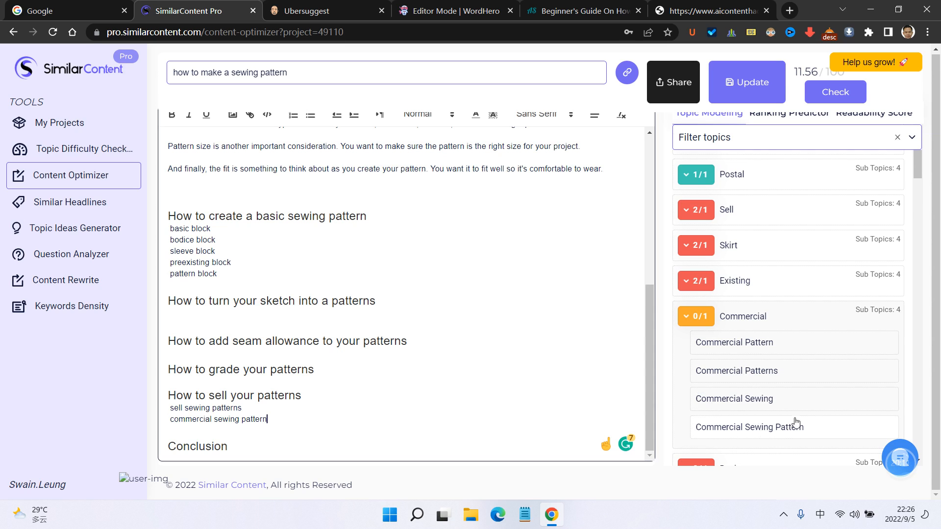
# - Expand the Process topic in place of Commercial, and insert two blank lines below the heading "How to create a basic sewing pattern"
pyautogui.click(688, 319)
pyautogui.scroll(-2, 699, 306)
pyautogui.click(701, 267)
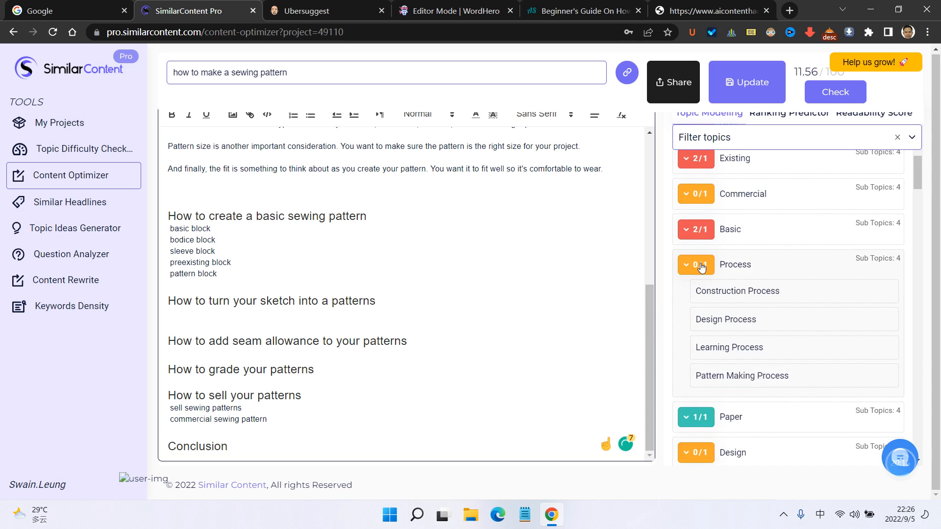
pyautogui.scroll(2, 444, 314)
pyautogui.scroll(2, 446, 314)
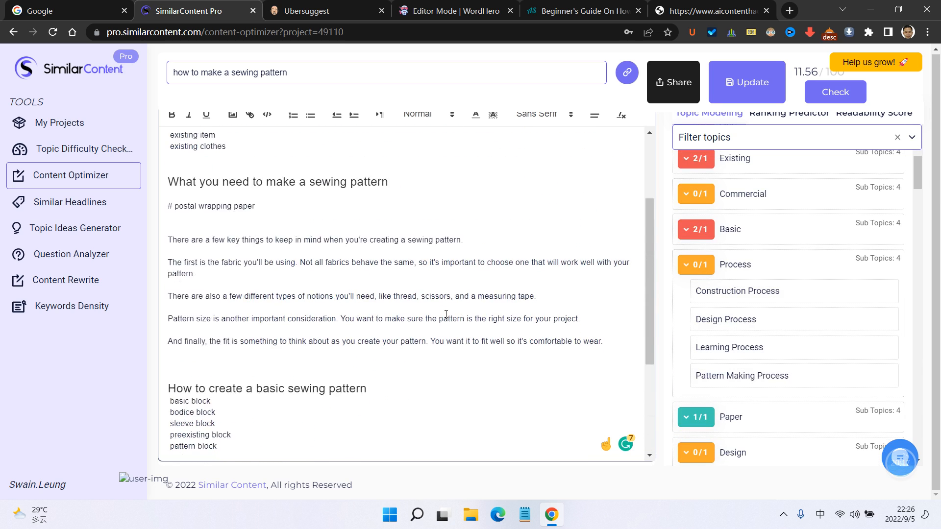
pyautogui.scroll(-3, 416, 294)
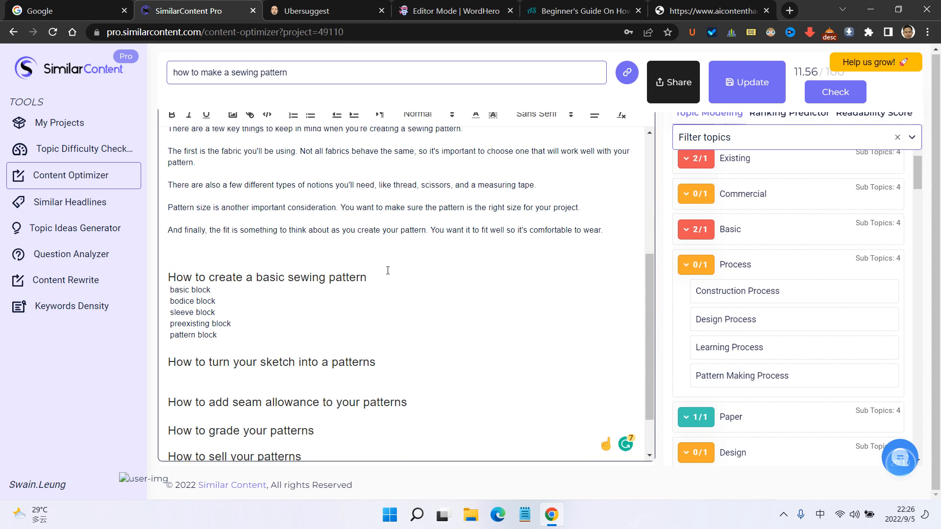
pyautogui.click(367, 277)
pyautogui.press('Return')
pyautogui.press('Return')
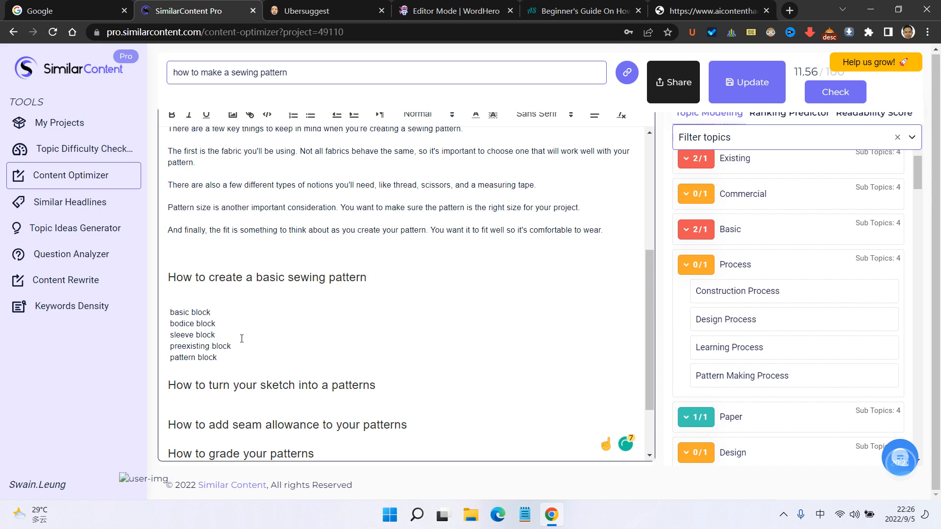
# - Change the last word of the sketch section's heading to the singular, reading "How to turn your sketch into a pattern"
pyautogui.click(262, 402)
pyautogui.click(380, 384)
pyautogui.press('BackSpace')
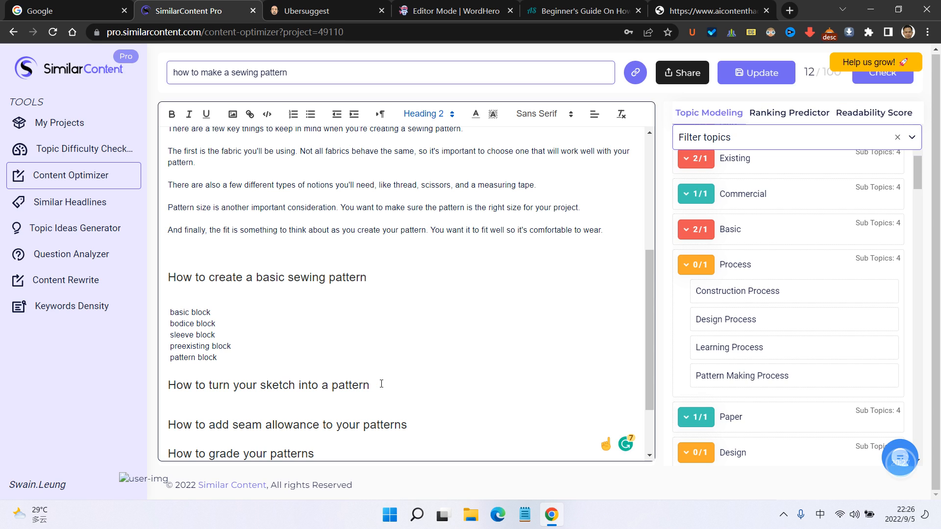
# - Add the subtopics "pattern making process" and "design process" below "How to turn your sketch into a pattern", and save the project
pyautogui.click(249, 396)
pyautogui.click(712, 378)
pyautogui.scroll(-1, 530, 340)
pyautogui.press('Return')
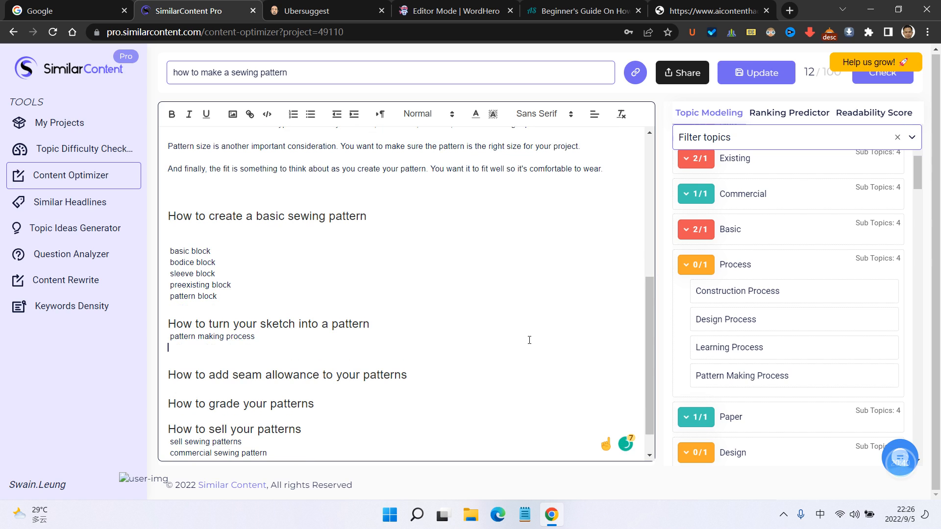
pyautogui.click(746, 325)
pyautogui.scroll(-1, 457, 343)
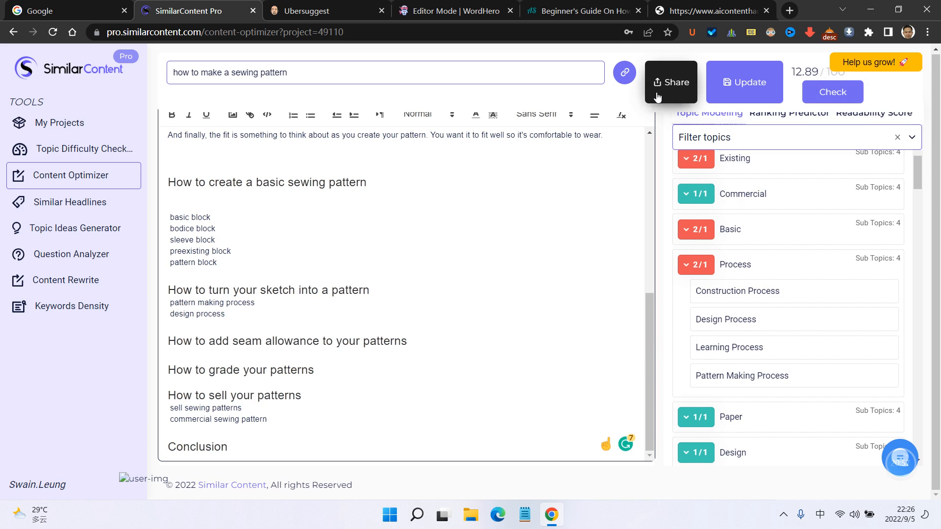
pyautogui.click(782, 75)
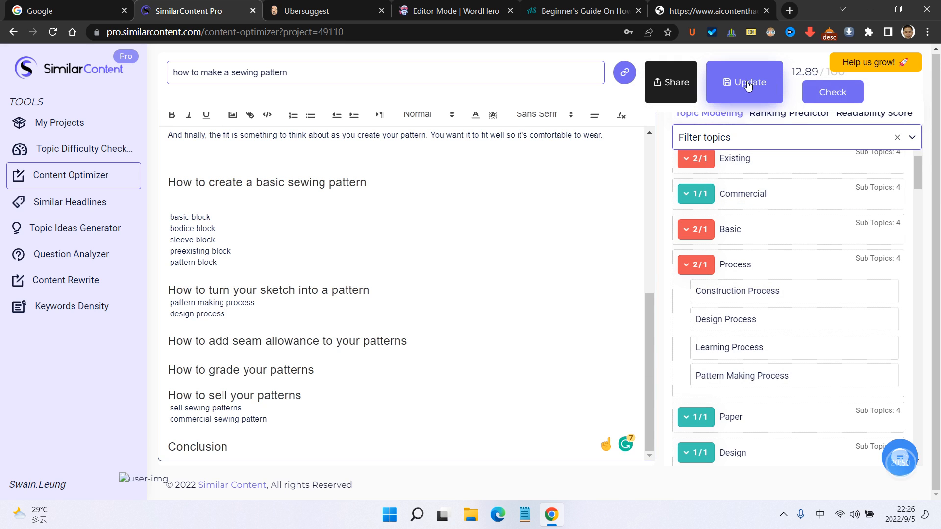
# - Insert two blank lines below the heading "How to add seam allowance to your patterns"
pyautogui.click(261, 346)
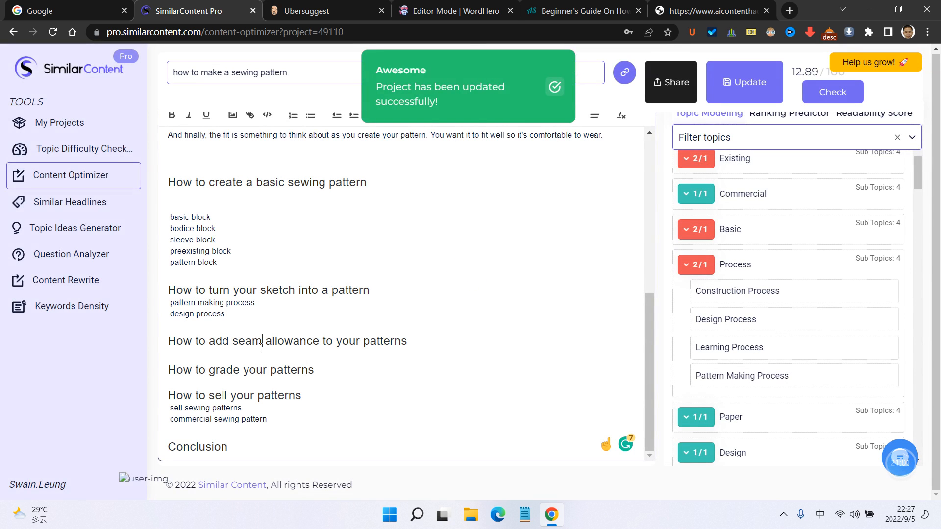
pyautogui.press('Return')
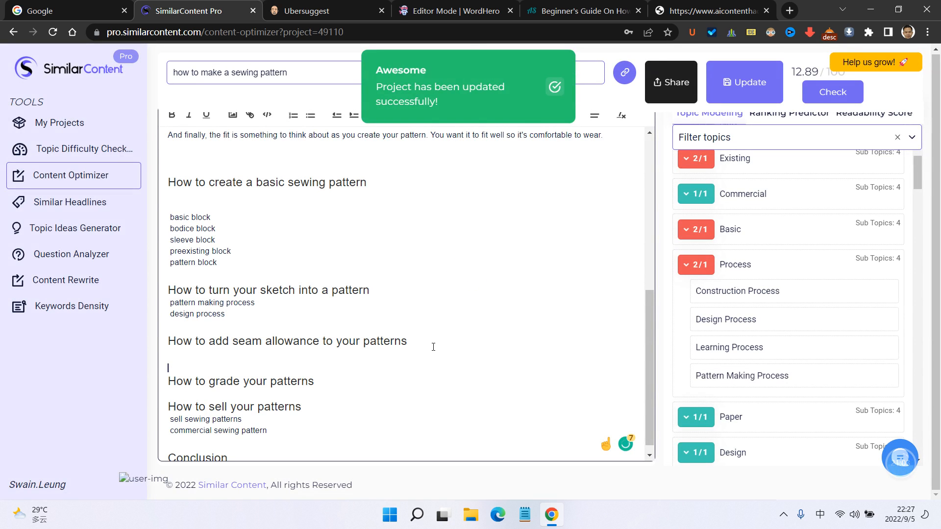
pyautogui.press('Up')
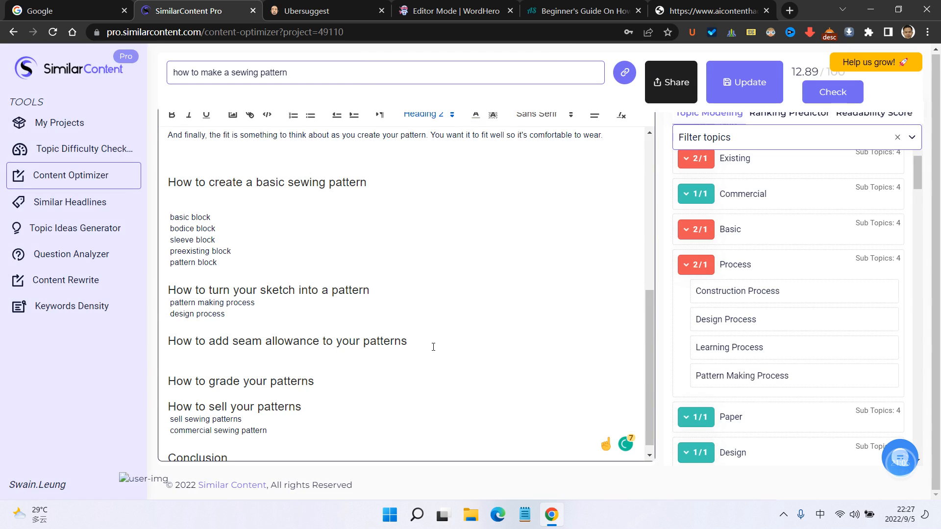
pyautogui.press('Return')
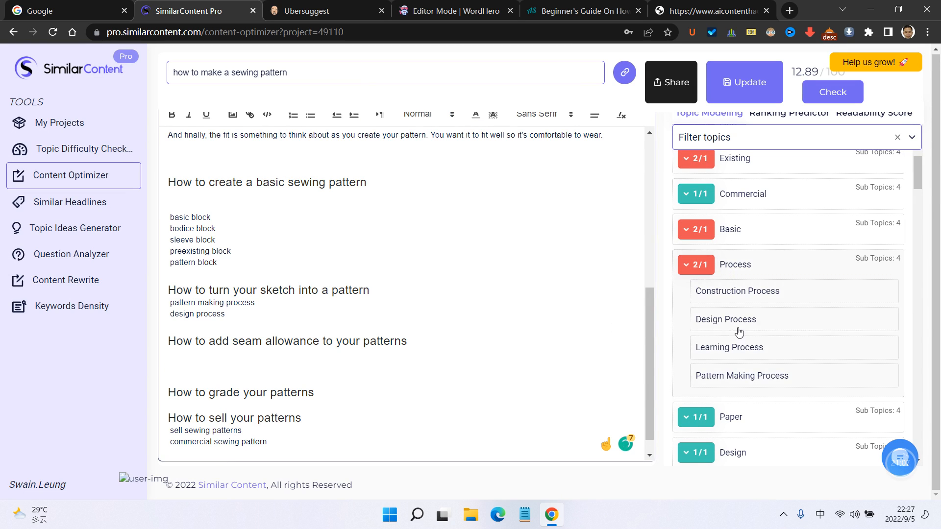
# - Collapse the Process topic, and filter the topic list to show only unused words
pyautogui.click(711, 267)
pyautogui.scroll(3, 712, 270)
pyautogui.scroll(5, 712, 269)
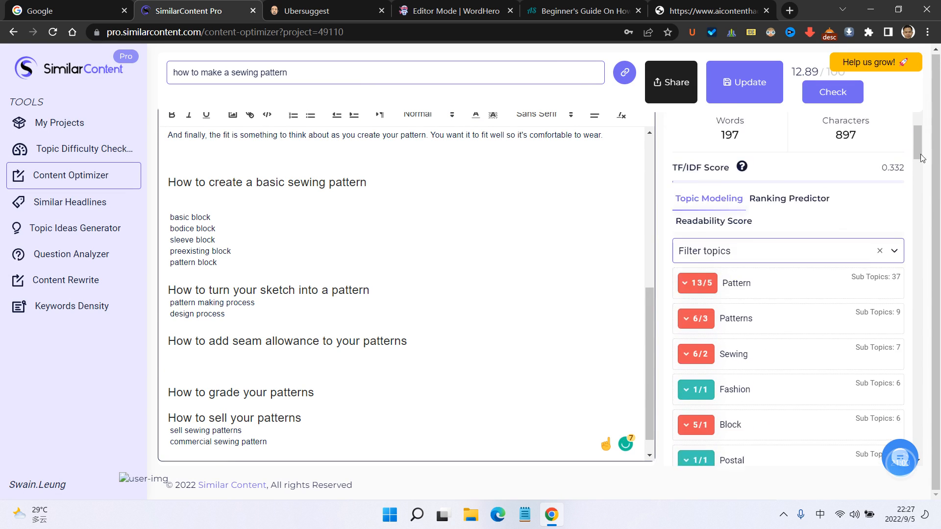
pyautogui.click(882, 286)
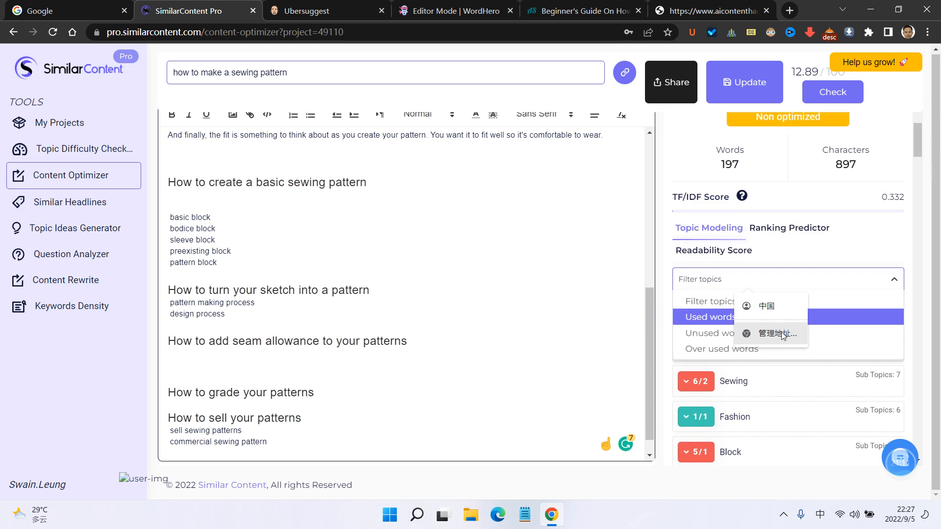
pyautogui.click(704, 331)
pyautogui.scroll(-3, 823, 380)
pyautogui.scroll(-2, 831, 351)
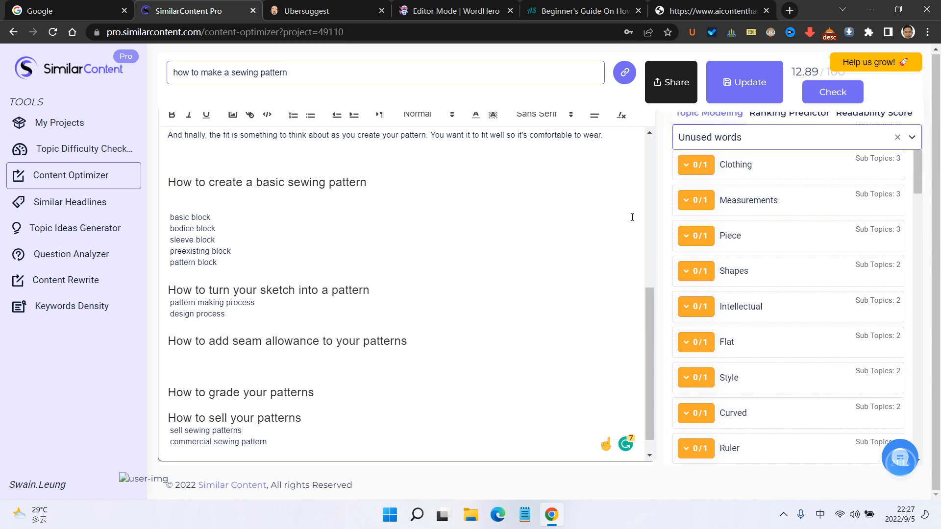
# - Expand the Cutter topic and add its subtopic "creative pattern cutter" on a new line below "# postal wrapping paper"
pyautogui.scroll(2, 634, 217)
pyautogui.scroll(3, 807, 186)
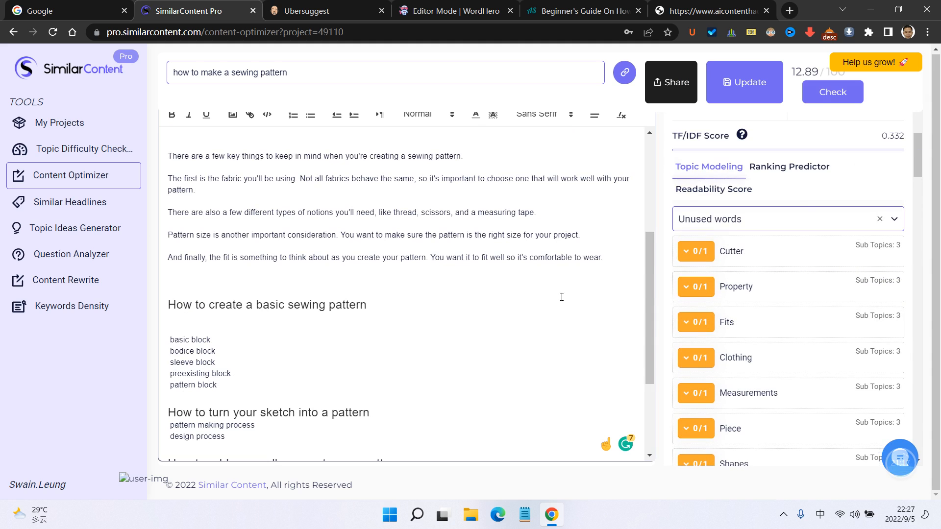
pyautogui.scroll(2, 405, 296)
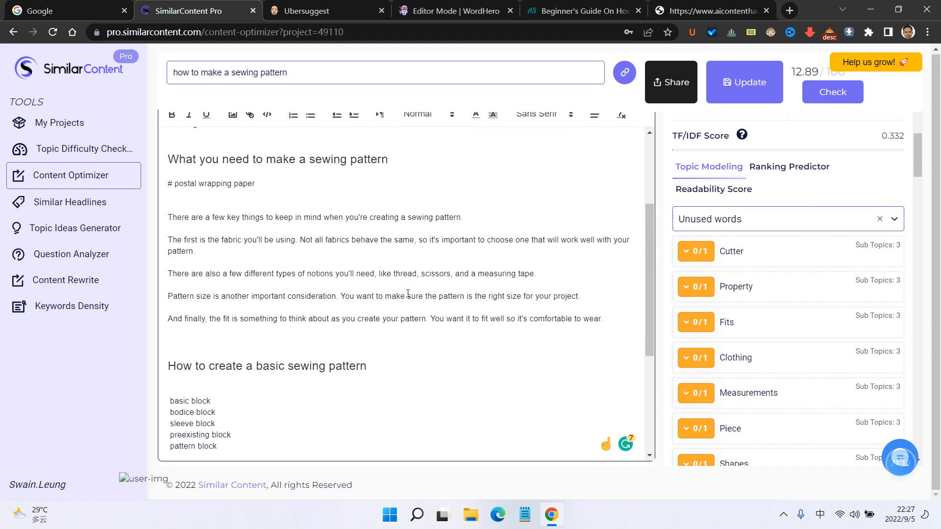
pyautogui.scroll(4, 263, 250)
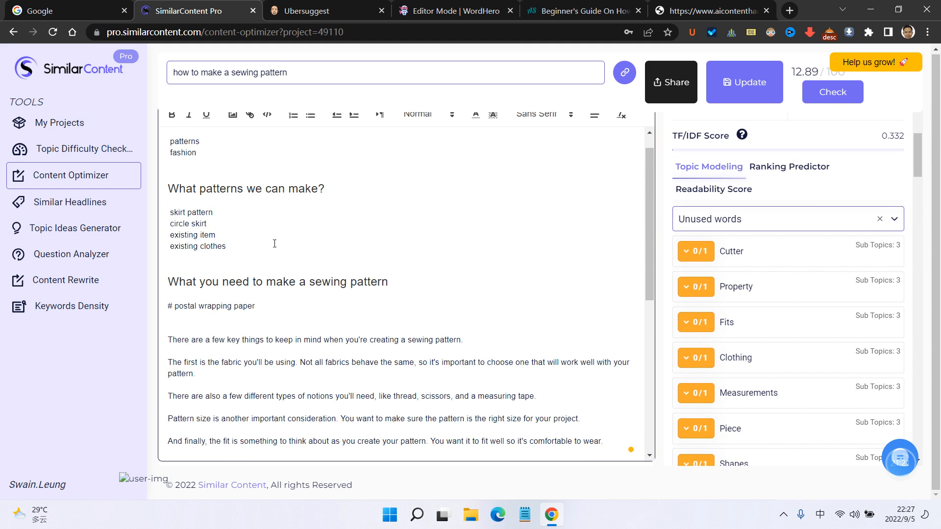
pyautogui.click(296, 303)
pyautogui.press('Return')
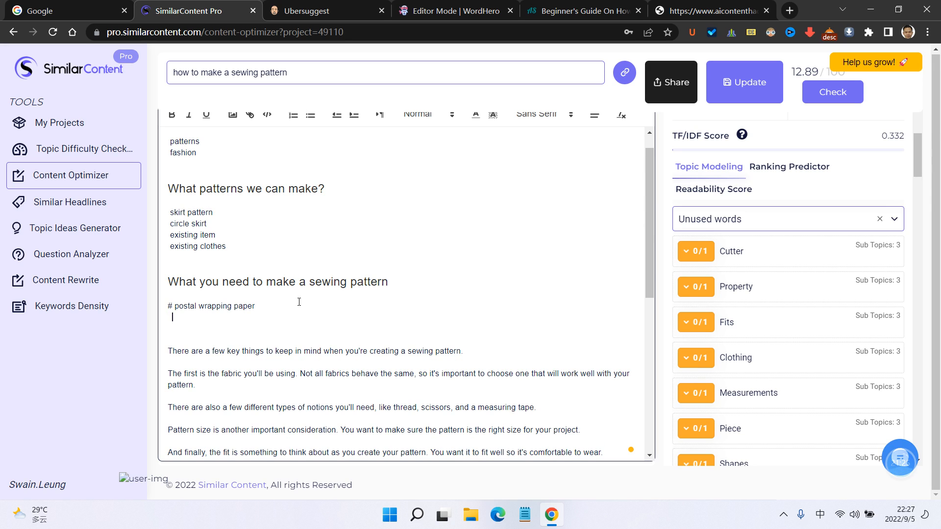
pyautogui.click(705, 253)
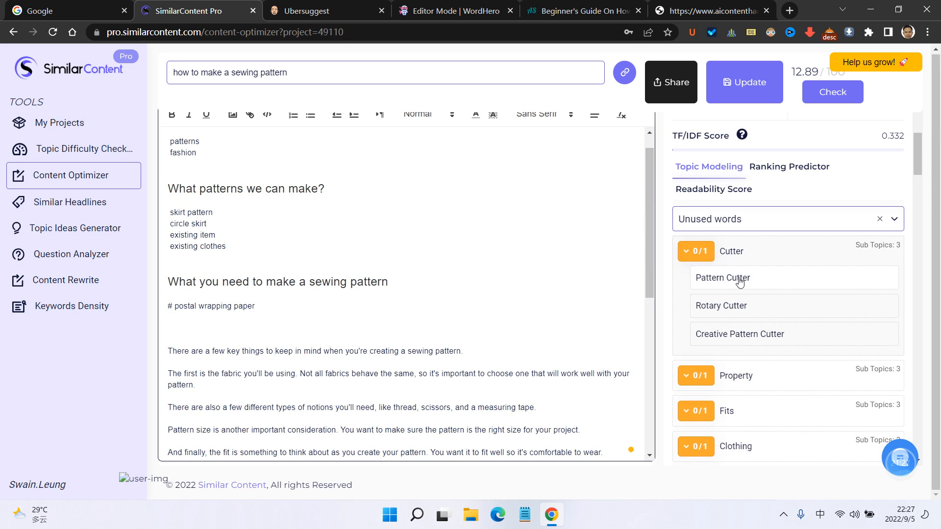
pyautogui.click(750, 334)
pyautogui.press('Return')
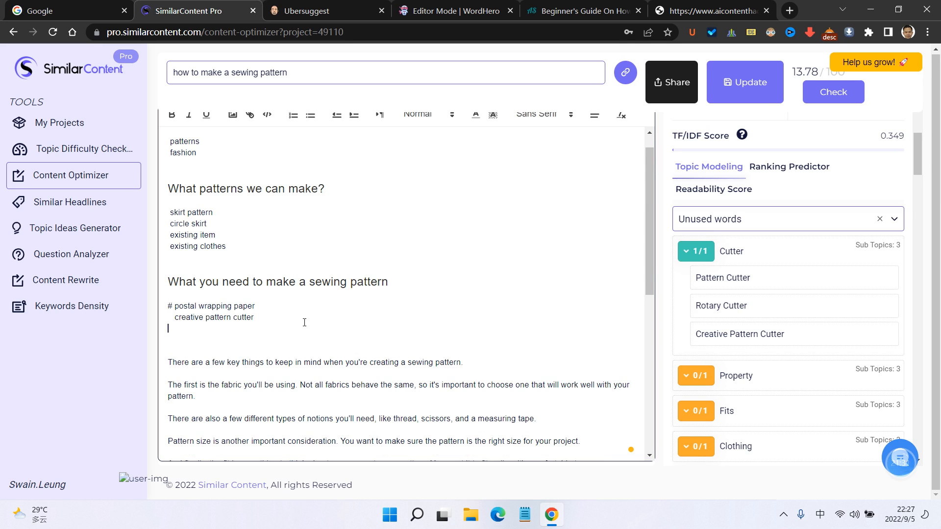
# - Expand the Property topic in place of Cutter, add "intellectual property rights" below "creative pattern cutter", and collapse the topic
pyautogui.click(696, 251)
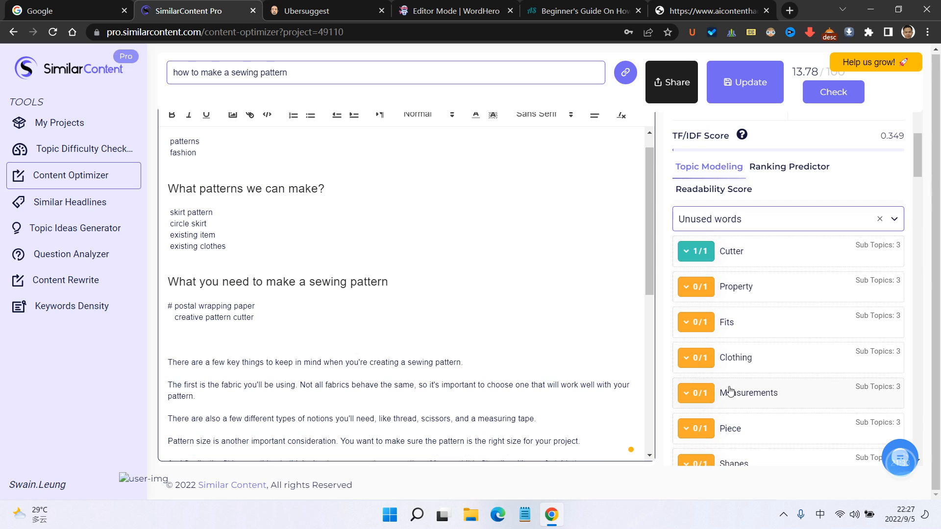
pyautogui.click(688, 292)
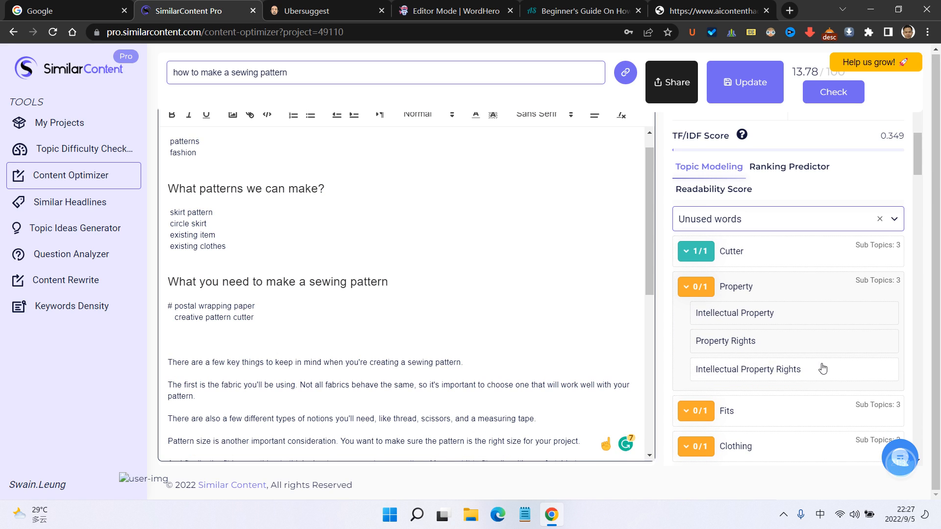
pyautogui.click(272, 325)
pyautogui.click(774, 370)
pyautogui.click(770, 278)
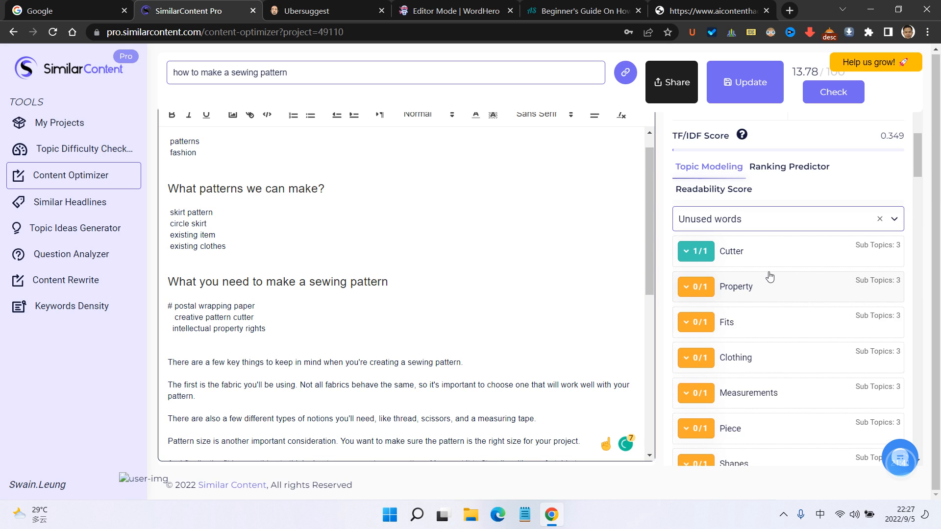
# - Move the line "intellectual property rights" to below "commercial sewing pattern" under "How to sell your patterns"
pyautogui.moveTo(268, 328); pyautogui.dragTo(173, 329)
pyautogui.click(173, 330)
pyautogui.moveTo(283, 328); pyautogui.dragTo(168, 329)
pyautogui.hotkey('ctrl', 'c')
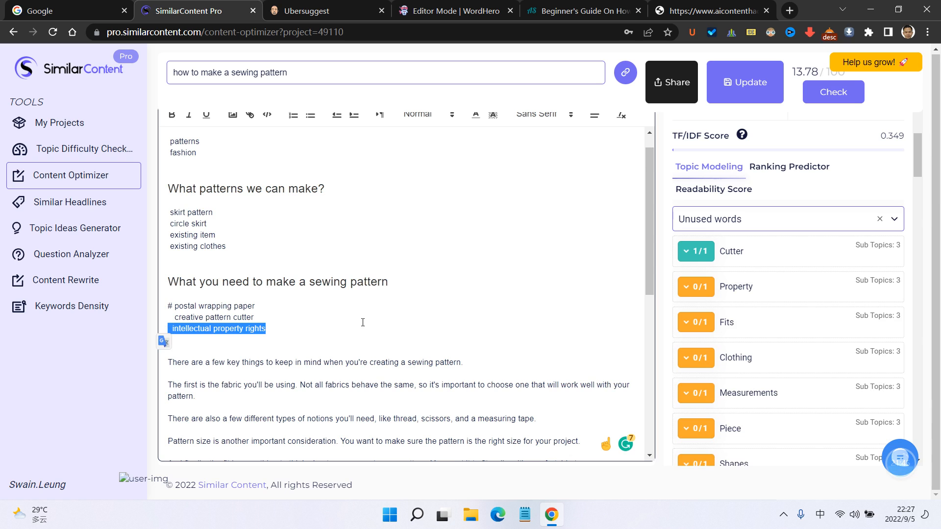
pyautogui.press('Delete')
pyautogui.scroll(-7, 353, 338)
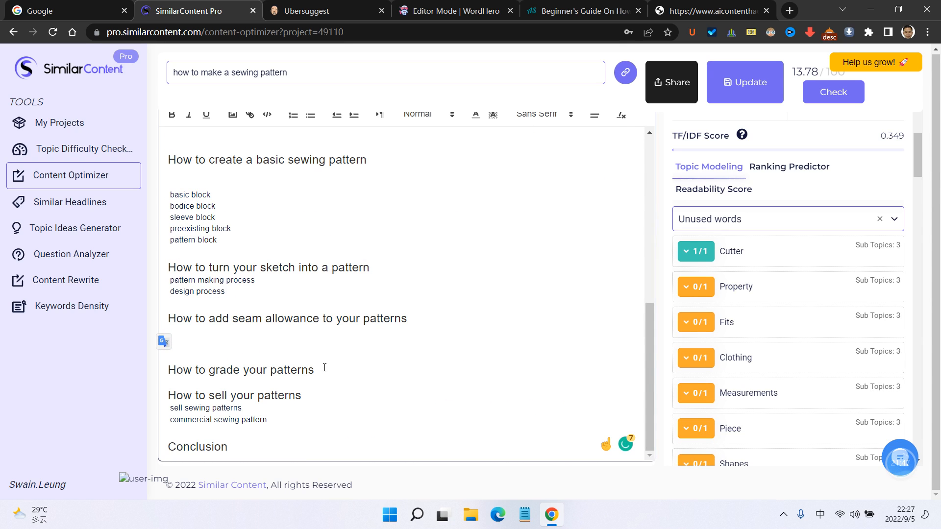
pyautogui.click(288, 420)
pyautogui.press('Return')
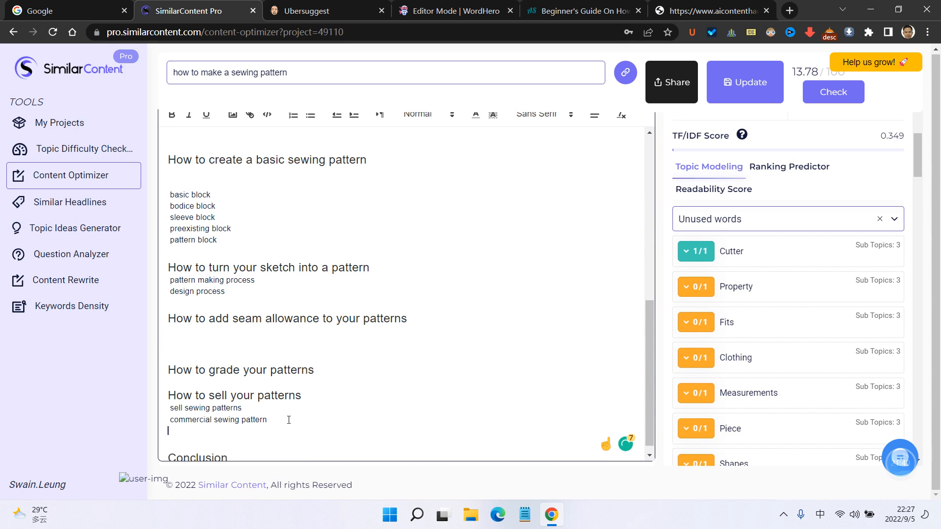
pyautogui.hotkey('ctrl', 'v')
# - Insert the Property subtopic "intellectual property rights" on the empty line below "commercial sewing pattern", and collapse the topic
pyautogui.click(693, 290)
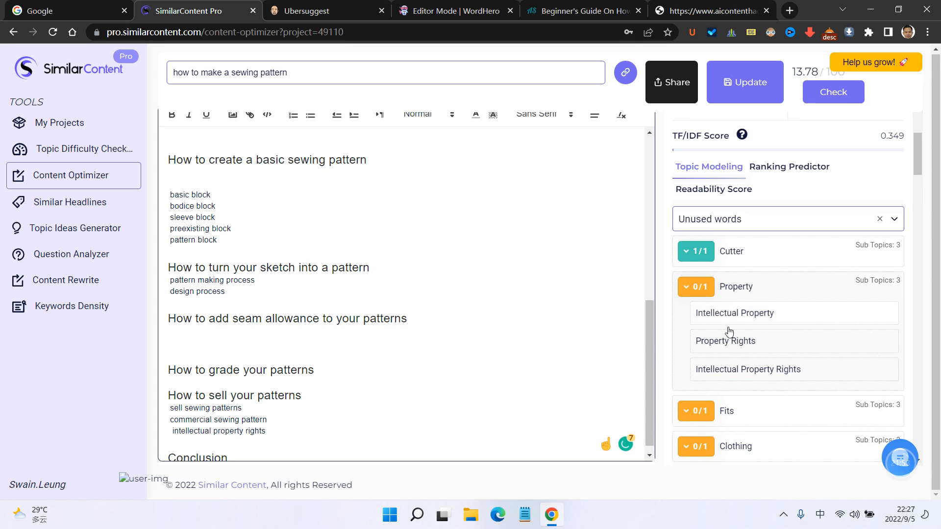
pyautogui.click(684, 290)
# - Add "#" followed by the Fits subtopic "fits perfect" below the closing paragraph about fit, and collapse the topic
pyautogui.click(705, 329)
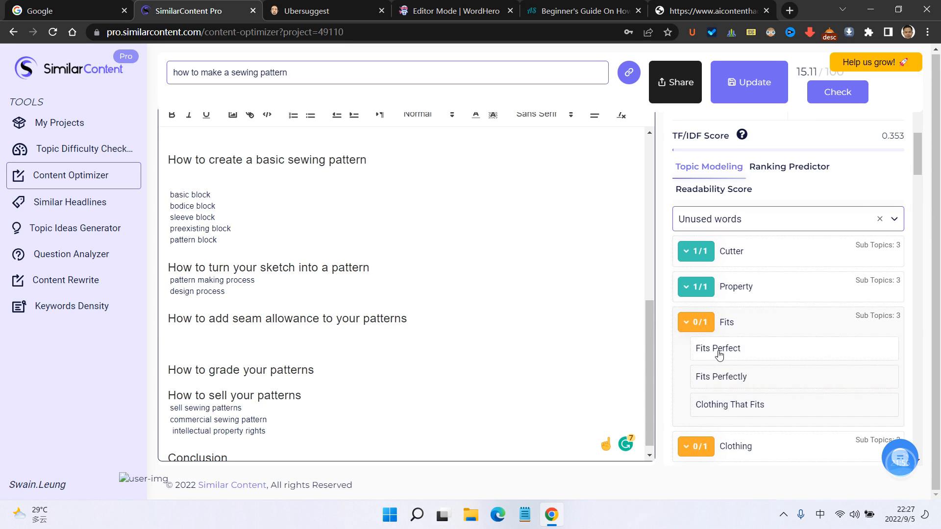
pyautogui.scroll(4, 324, 303)
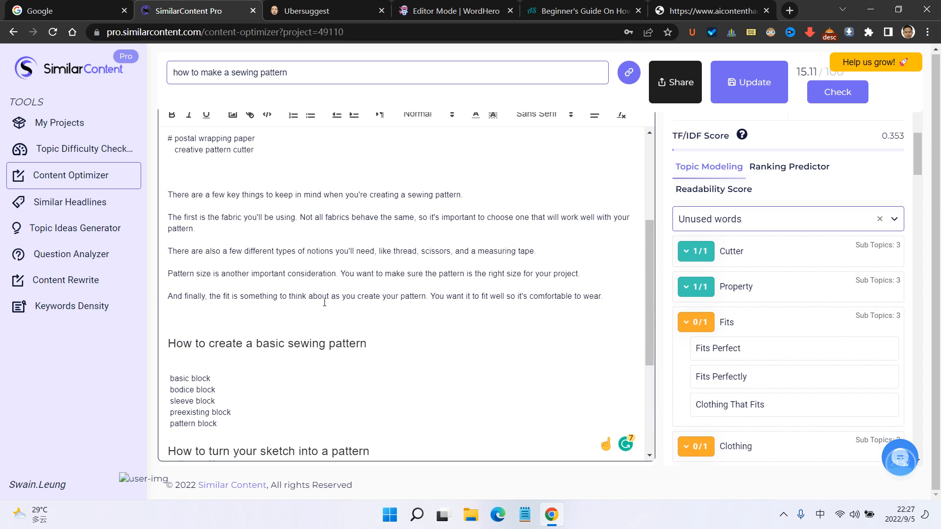
pyautogui.click(616, 300)
pyautogui.press('Return')
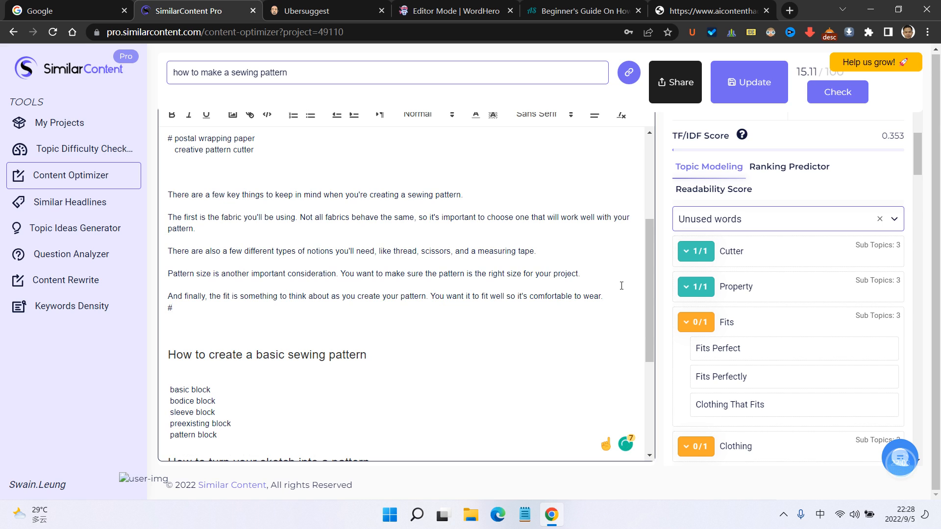
pyautogui.press('Return')
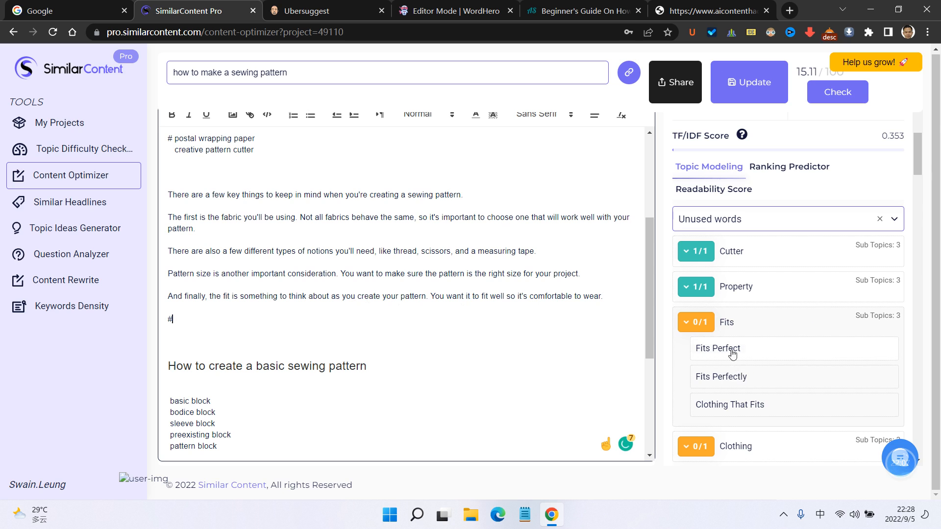
pyautogui.click(763, 351)
pyautogui.scroll(-3, 393, 339)
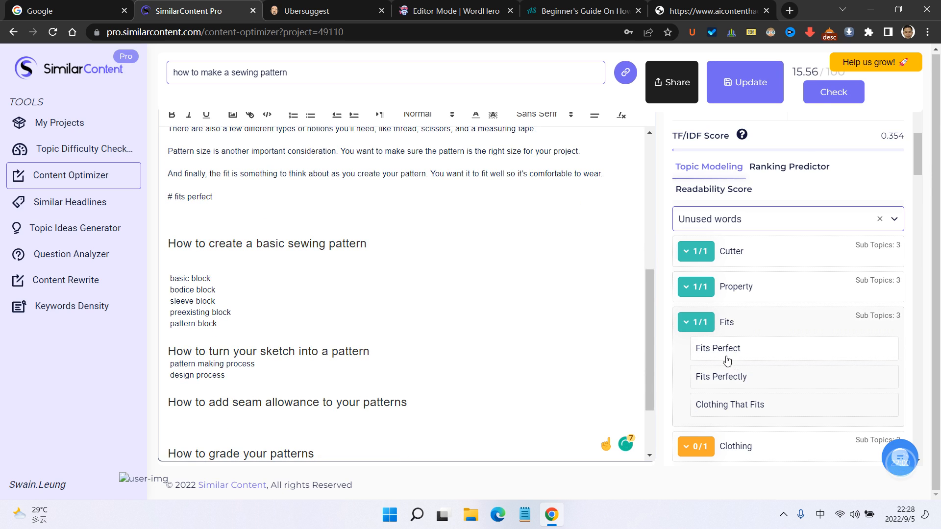
pyautogui.click(696, 322)
# - Expand the Measurements topic and insert its subtopic "math and measurements" below the heading "How to add seam allowance to your patterns"
pyautogui.scroll(-2, 718, 381)
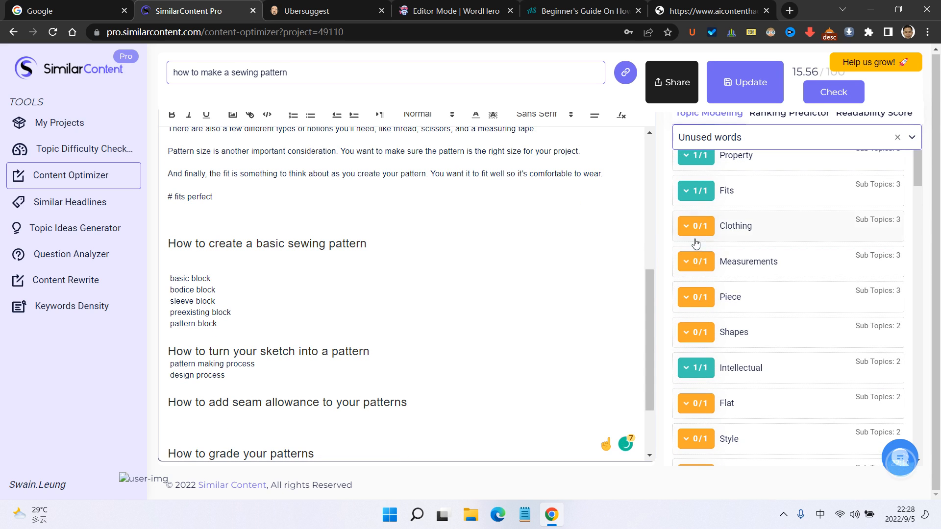
pyautogui.click(696, 261)
pyautogui.scroll(7, 461, 326)
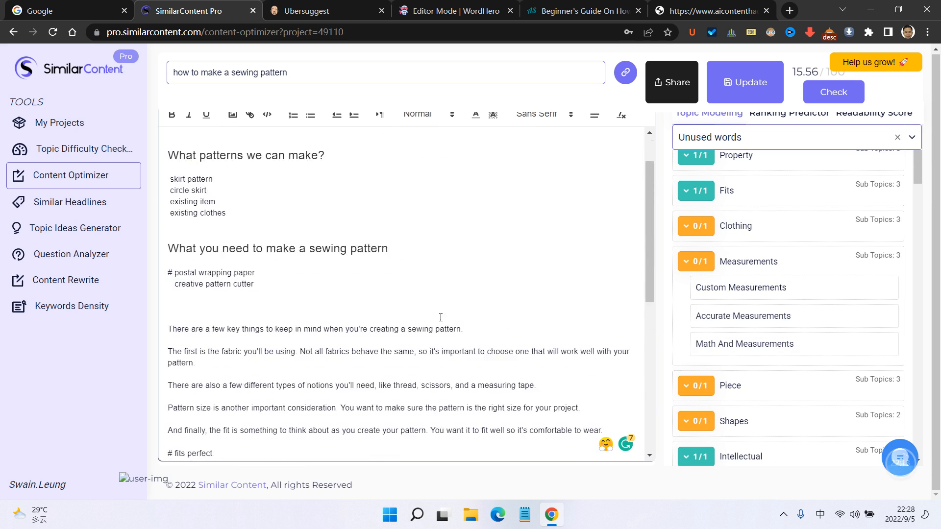
pyautogui.scroll(-7, 538, 369)
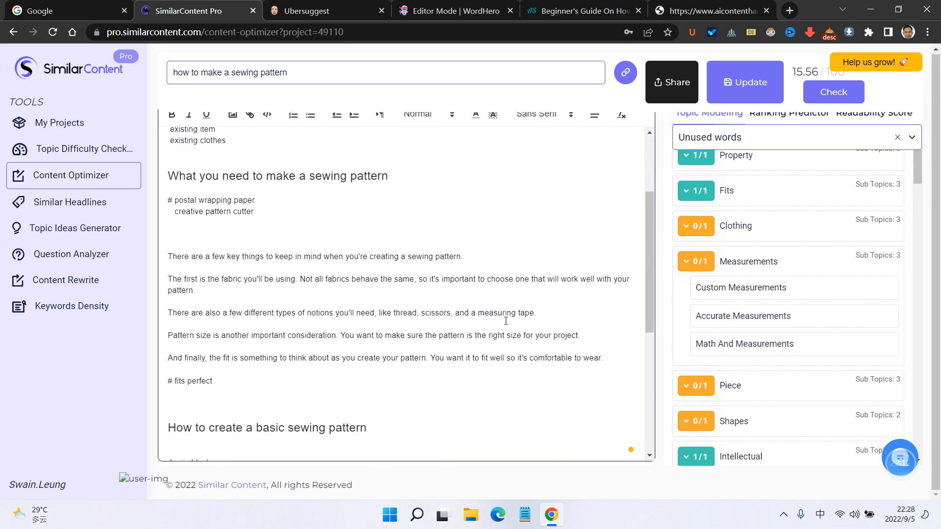
pyautogui.scroll(1, 538, 368)
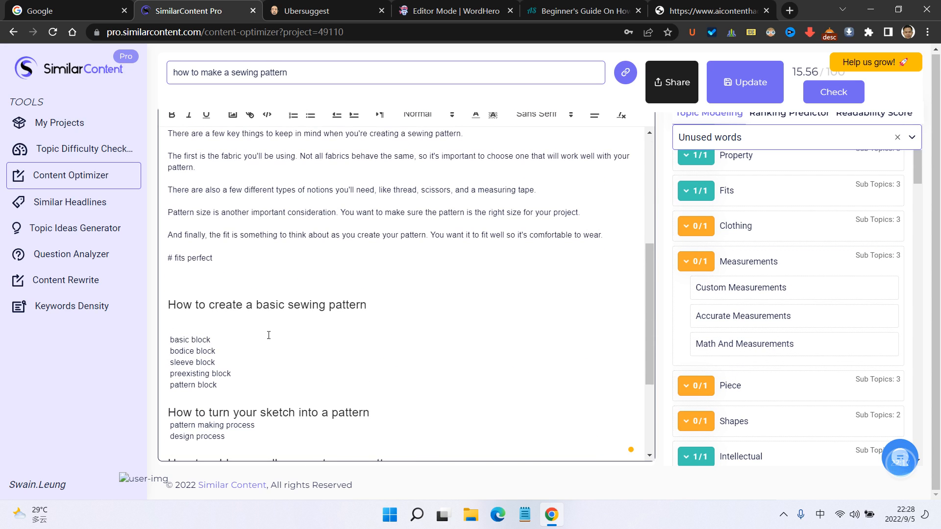
pyautogui.scroll(-1, 356, 400)
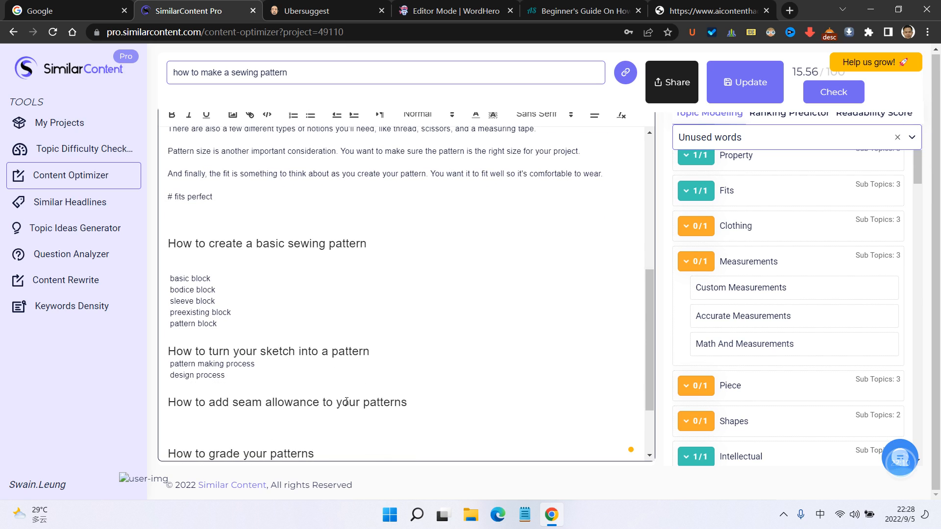
pyautogui.click(240, 423)
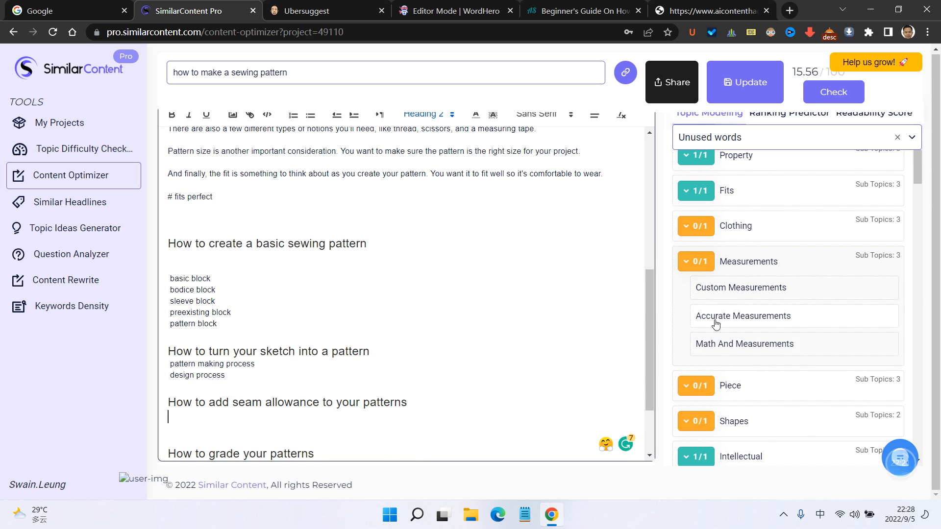
pyautogui.click(723, 343)
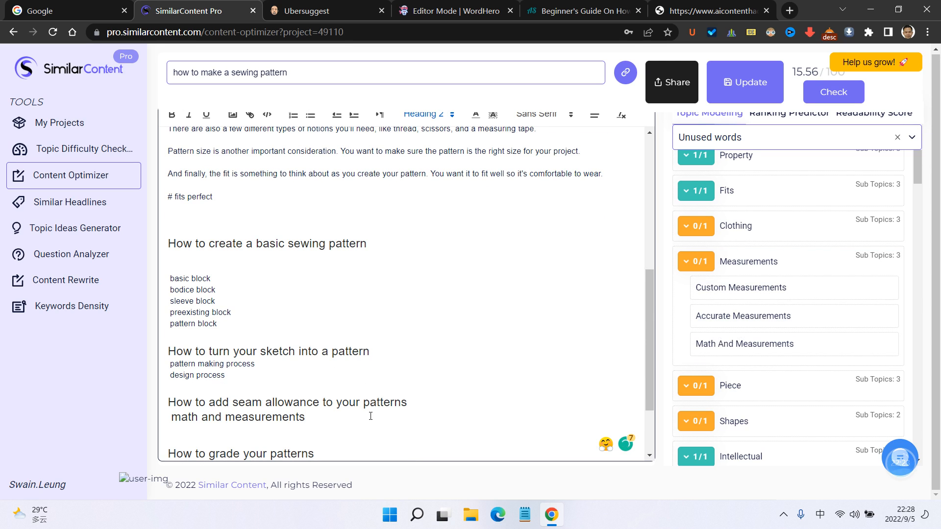
# - Change the "math and measurements" line to the Normal text style, and collapse the Measurements topic
pyautogui.moveTo(370, 414); pyautogui.dragTo(159, 413)
pyautogui.click(453, 116)
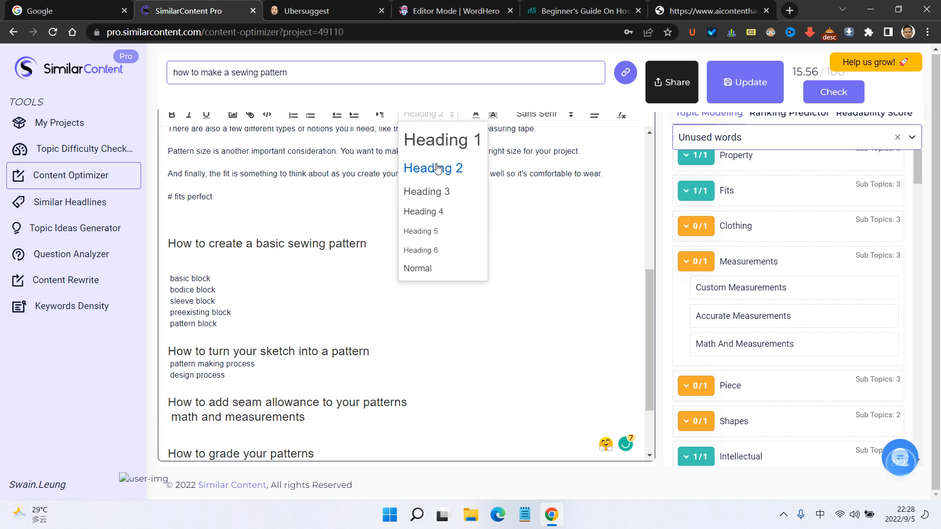
pyautogui.click(436, 278)
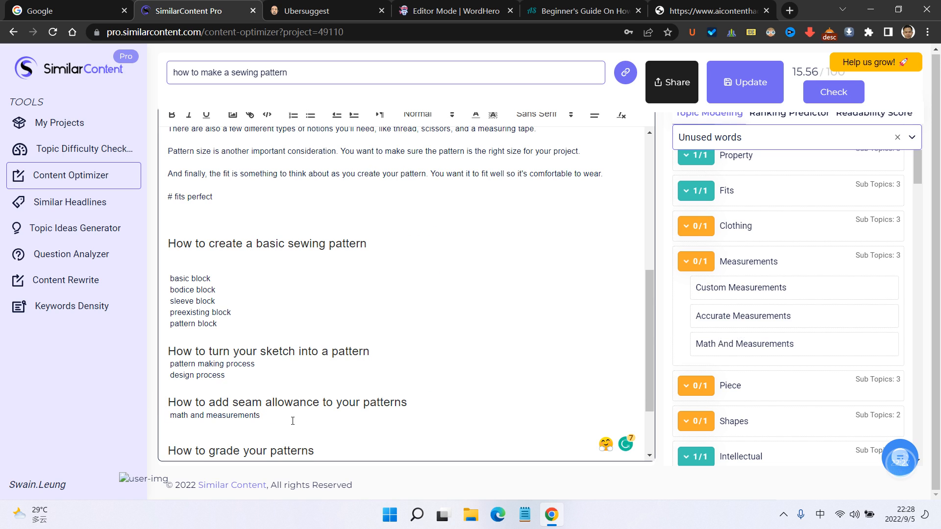
pyautogui.click(706, 261)
# - Add the Clothing subtopic "custom clothing" on a new line below "How to grade your patterns", and collapse the topic
pyautogui.click(726, 226)
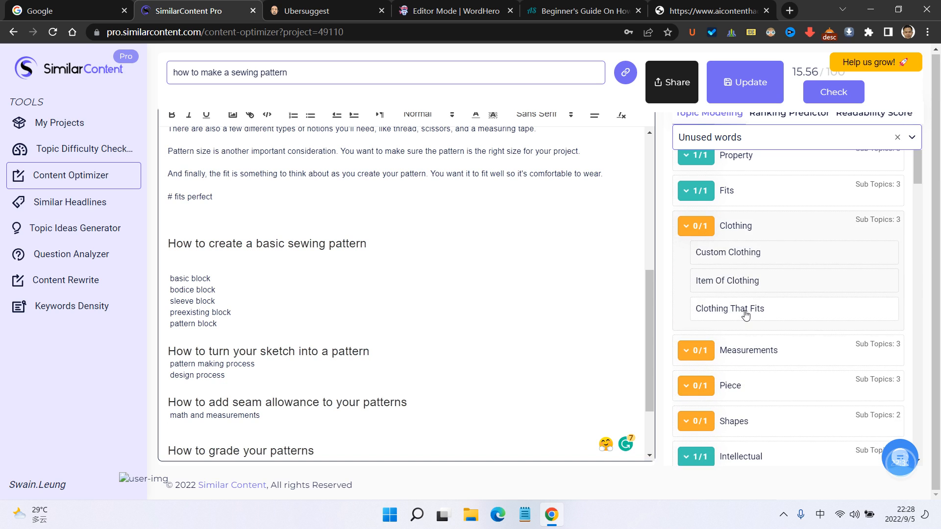
pyautogui.scroll(1, 425, 310)
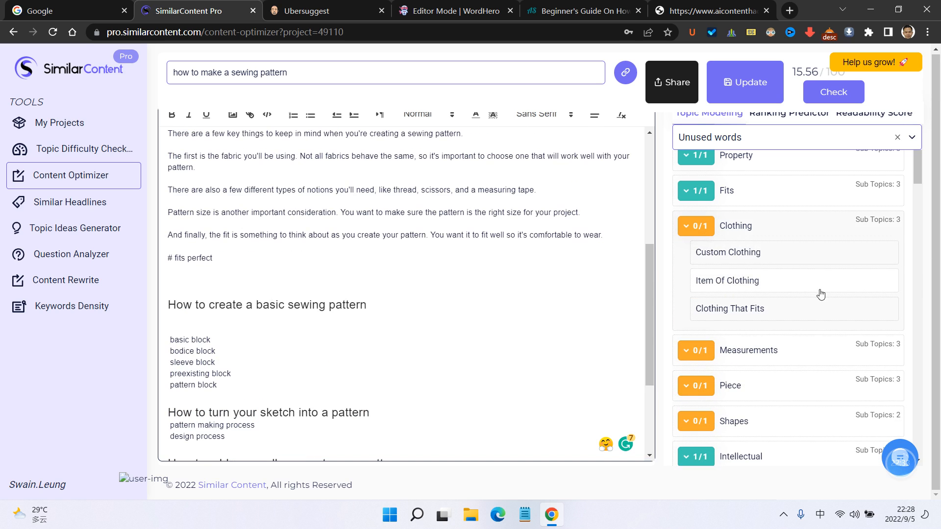
pyautogui.scroll(-1, 268, 364)
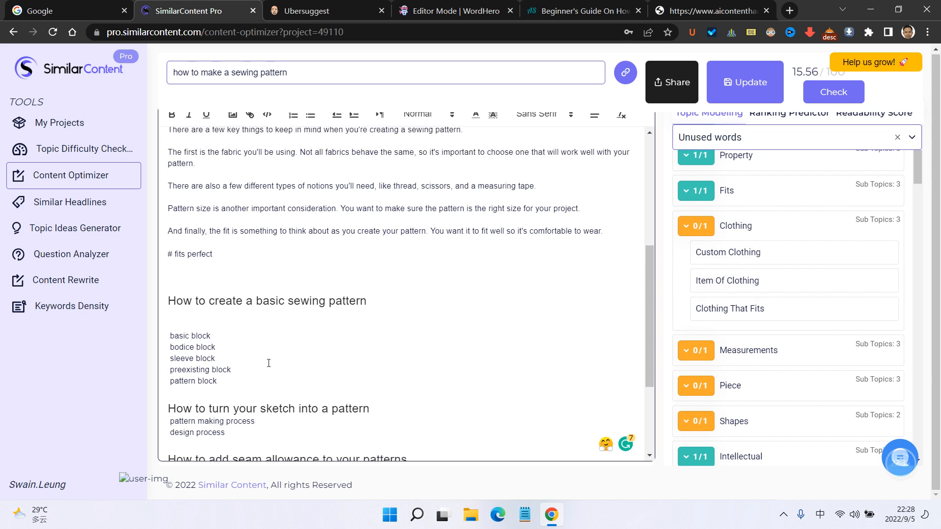
pyautogui.scroll(-2, 269, 363)
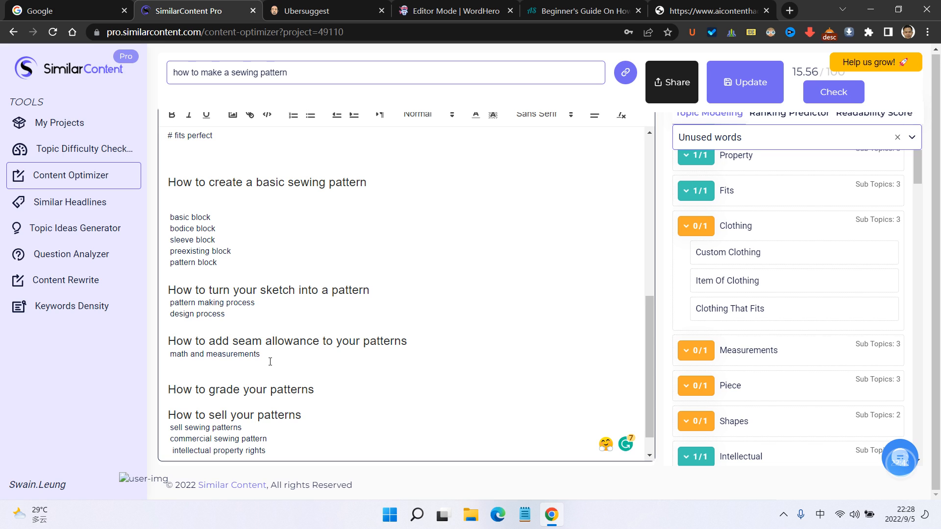
pyautogui.click(336, 391)
pyautogui.press('Return')
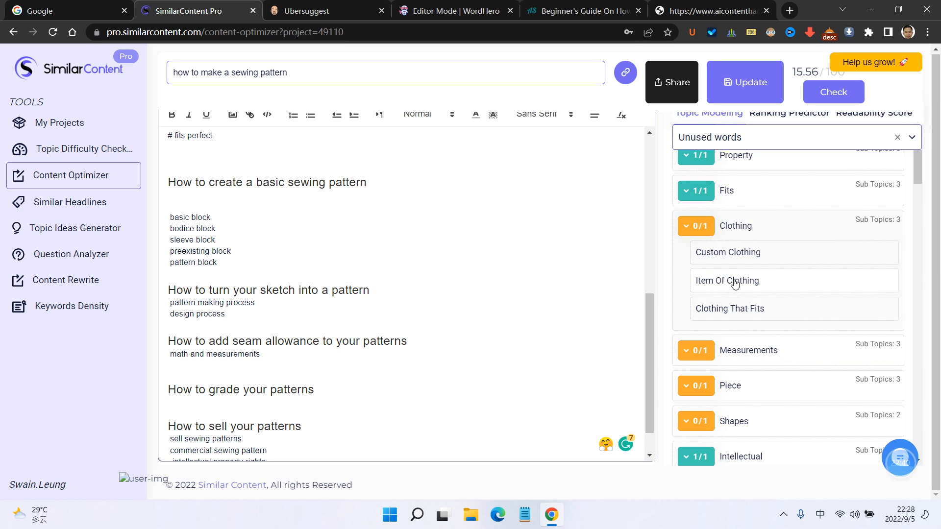
pyautogui.click(720, 254)
pyautogui.click(688, 229)
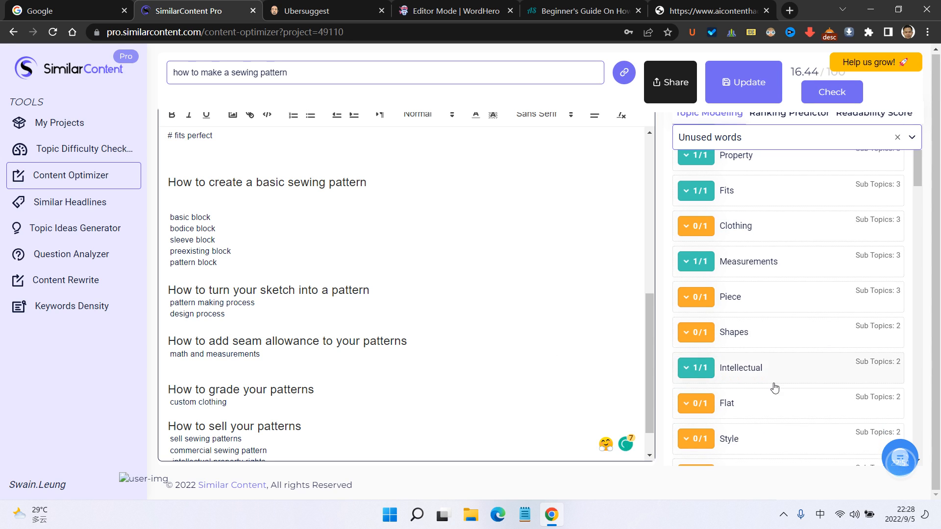
# - Expand the Piece topic and add its subtopic "pattern piece" on a new line below "math and measurements"
pyautogui.click(700, 300)
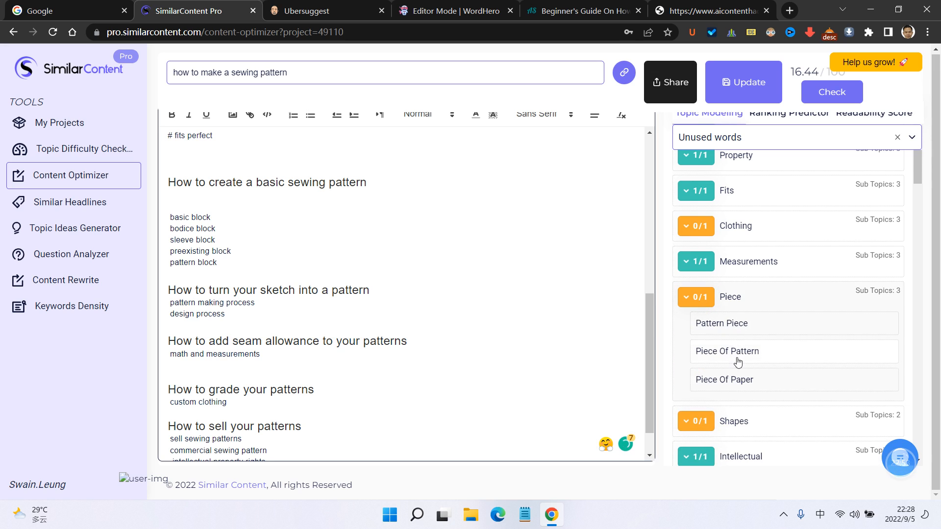
pyautogui.click(289, 359)
pyautogui.press('Return')
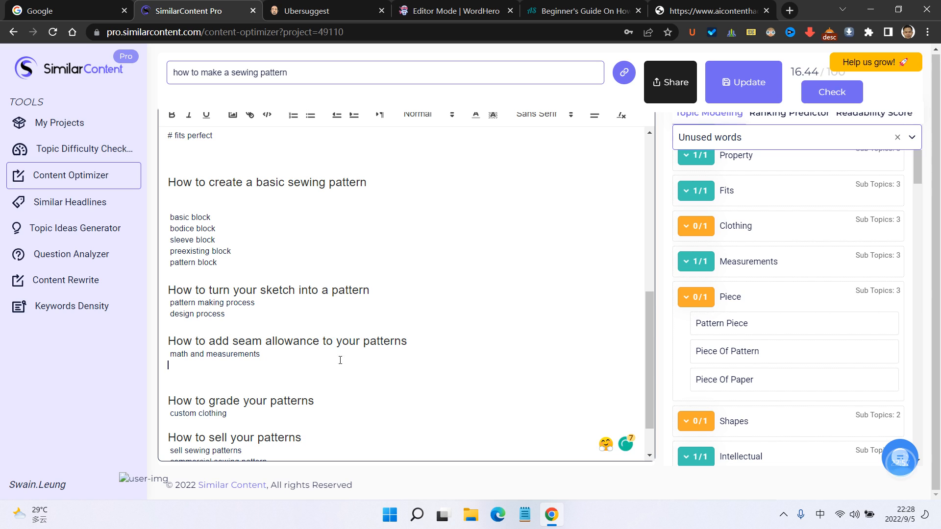
pyautogui.click(738, 325)
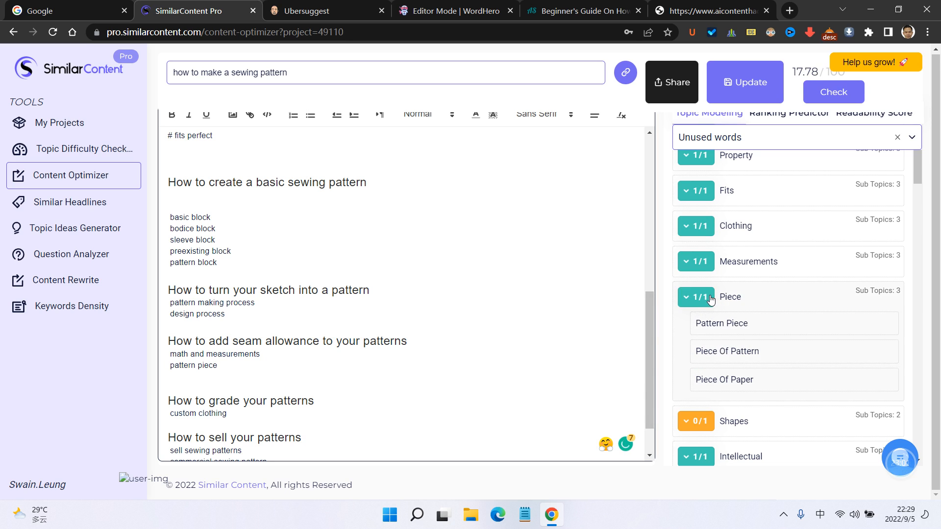
# - Add the Shapes subtopics "basic shapes" and "body shapes" on separate lines below "pattern block", leaving a blank line before them
pyautogui.click(697, 332)
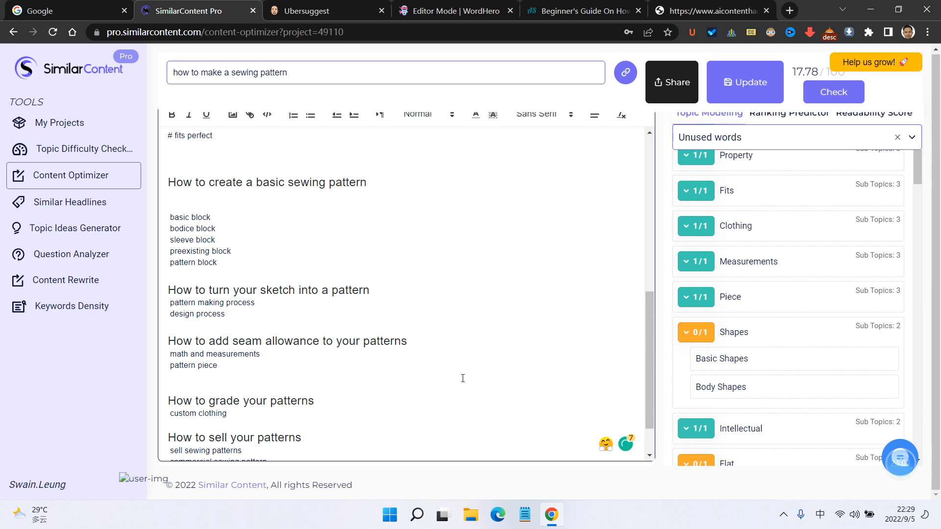
pyautogui.scroll(3, 294, 334)
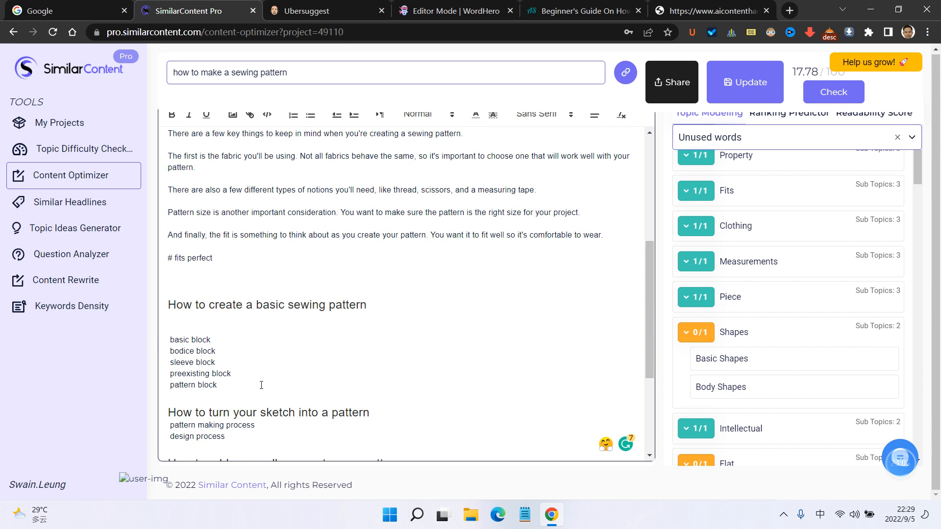
pyautogui.scroll(-3, 290, 385)
pyautogui.click(252, 321)
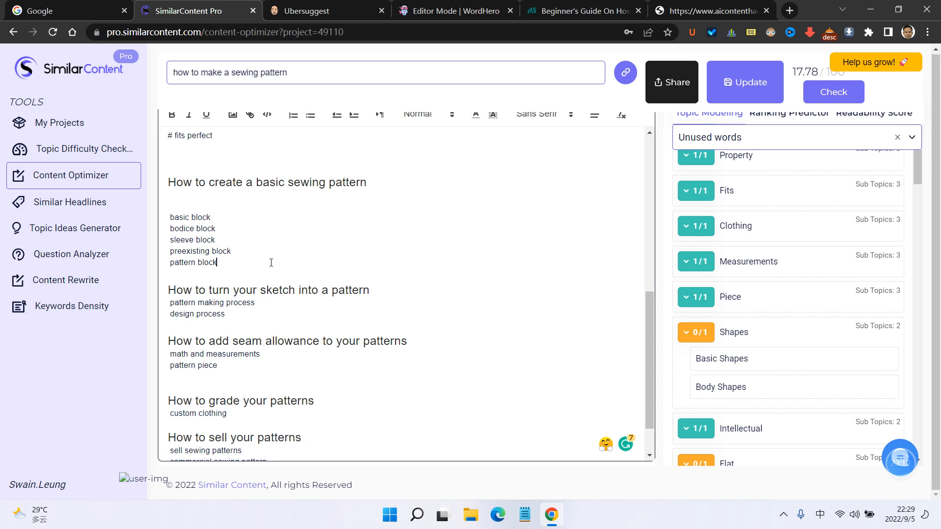
pyautogui.press('Return')
pyautogui.press('Return')
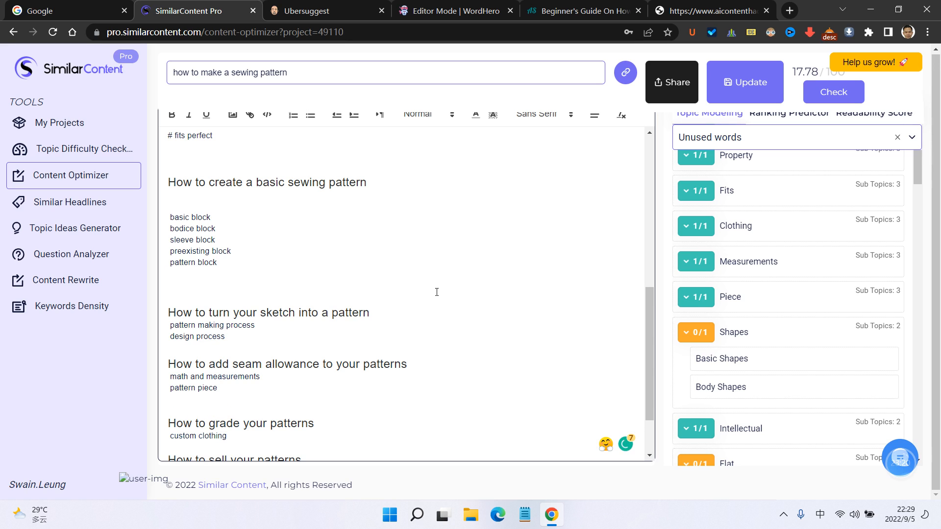
pyautogui.click(723, 358)
pyautogui.click(724, 387)
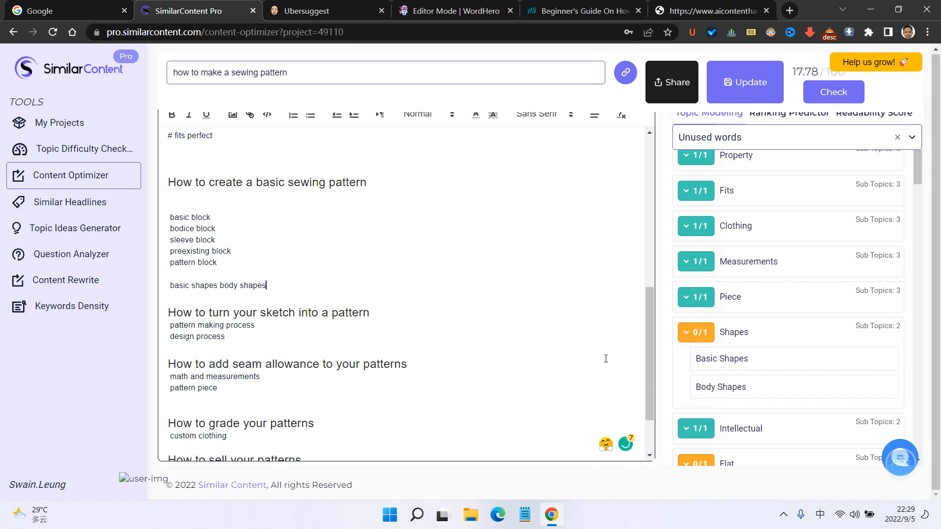
pyautogui.click(219, 285)
pyautogui.press('Return')
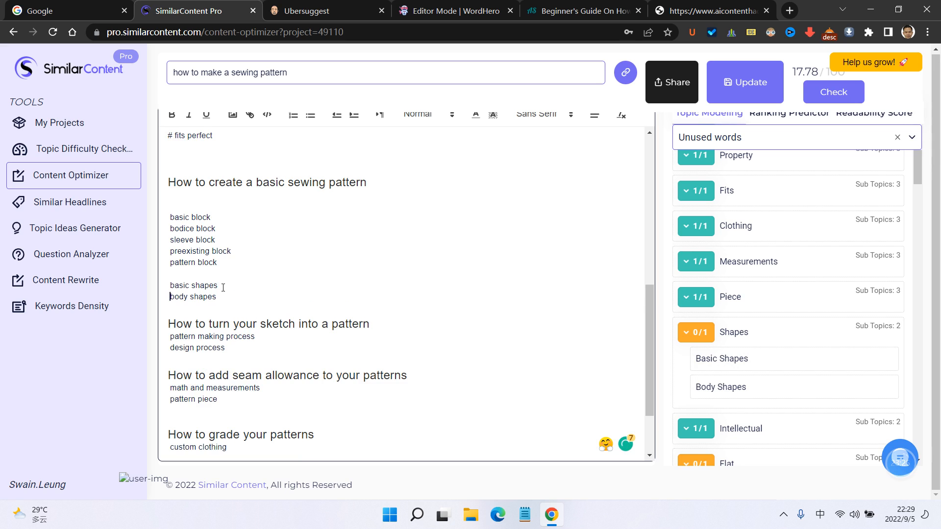
# - Expand the Flat topic, add its subtopic "flat work surface" on a new line below "fashion", and collapse the topic
pyautogui.scroll(-2, 322, 331)
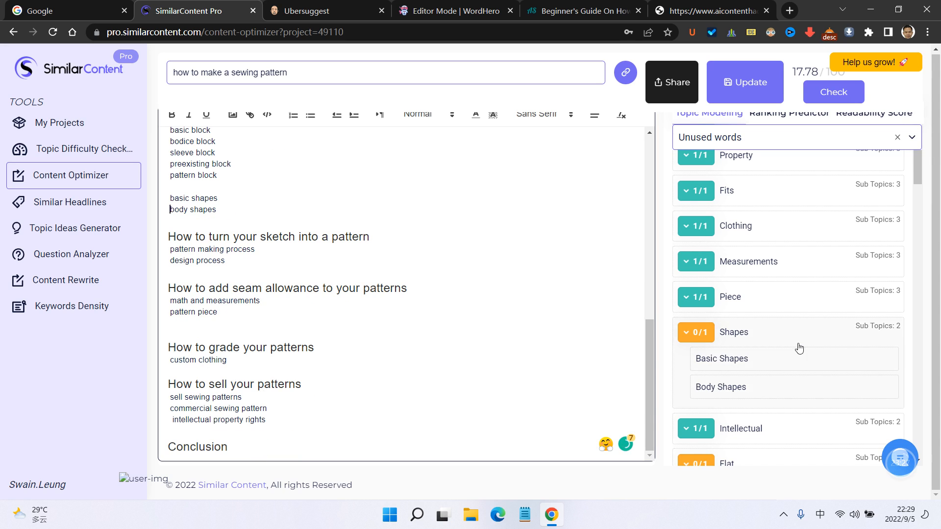
pyautogui.scroll(-3, 800, 347)
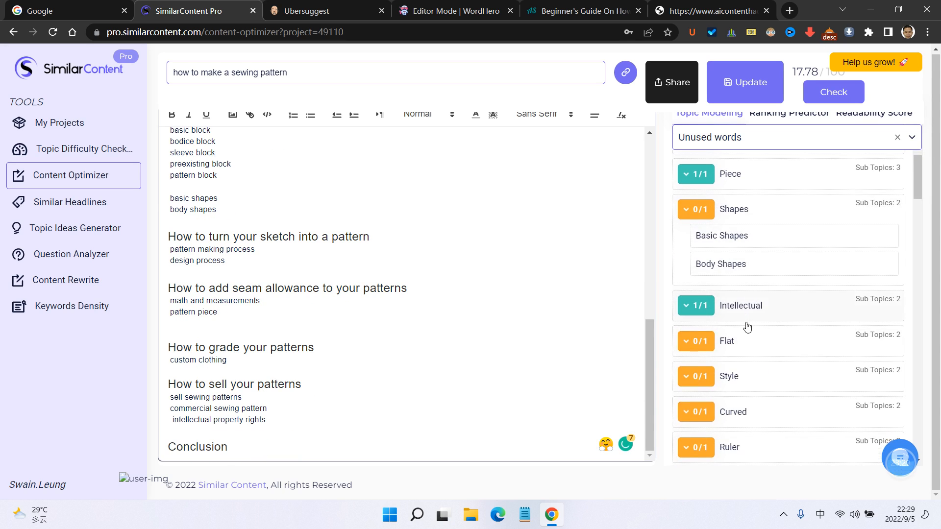
pyautogui.scroll(-1, 746, 327)
pyautogui.click(750, 292)
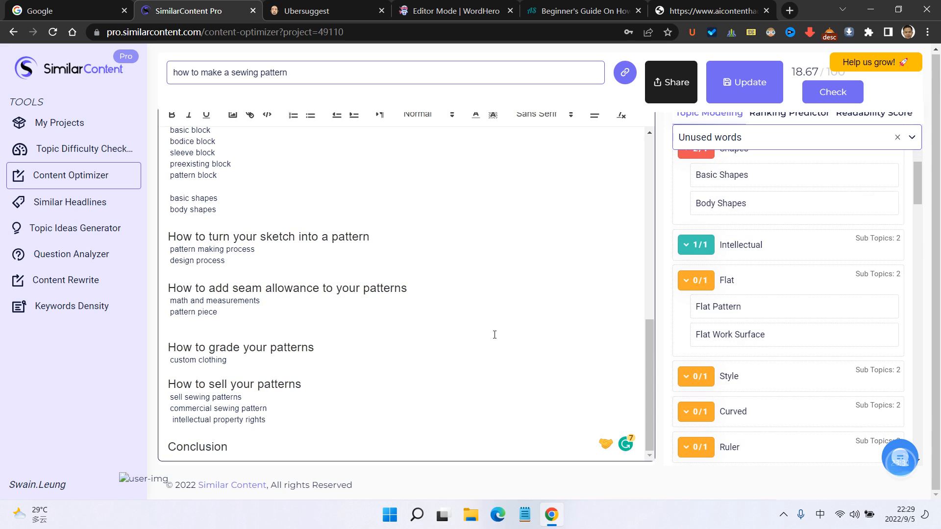
pyautogui.scroll(2, 382, 326)
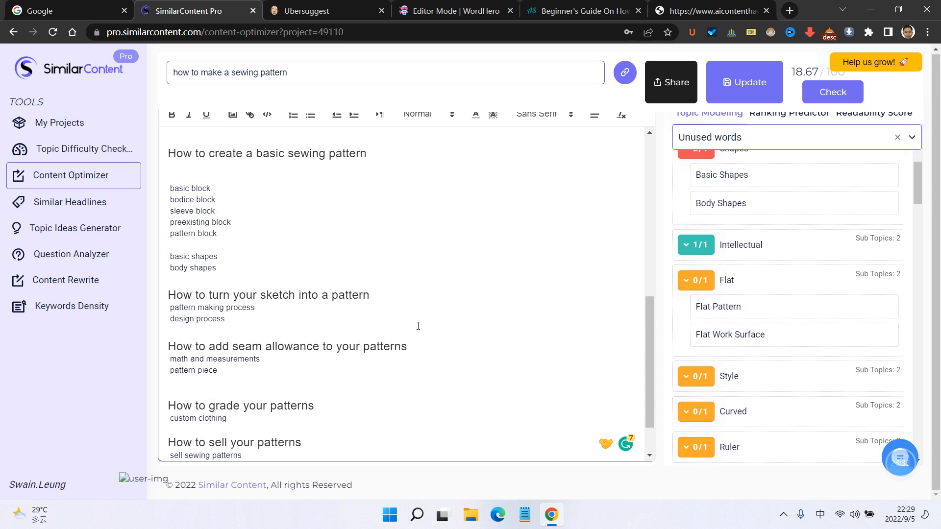
pyautogui.scroll(-2, 372, 338)
pyautogui.scroll(5, 331, 341)
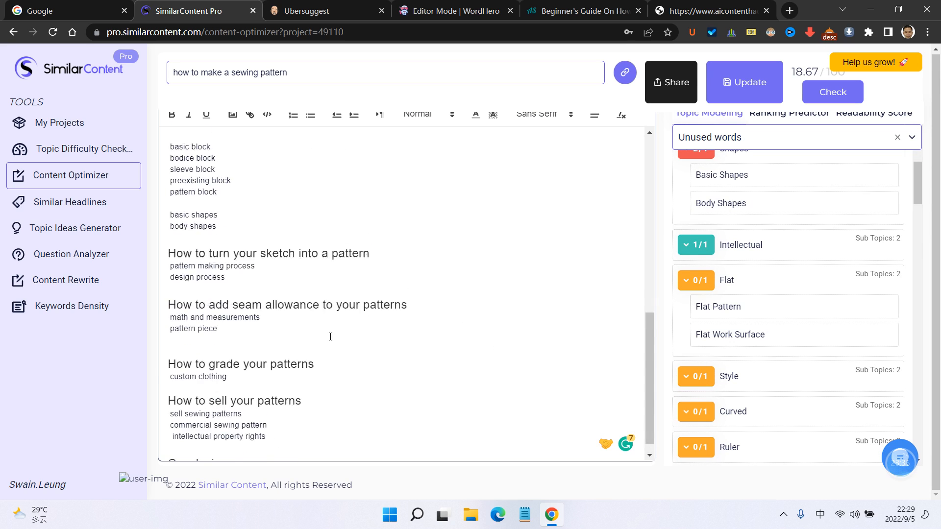
pyautogui.scroll(4, 331, 337)
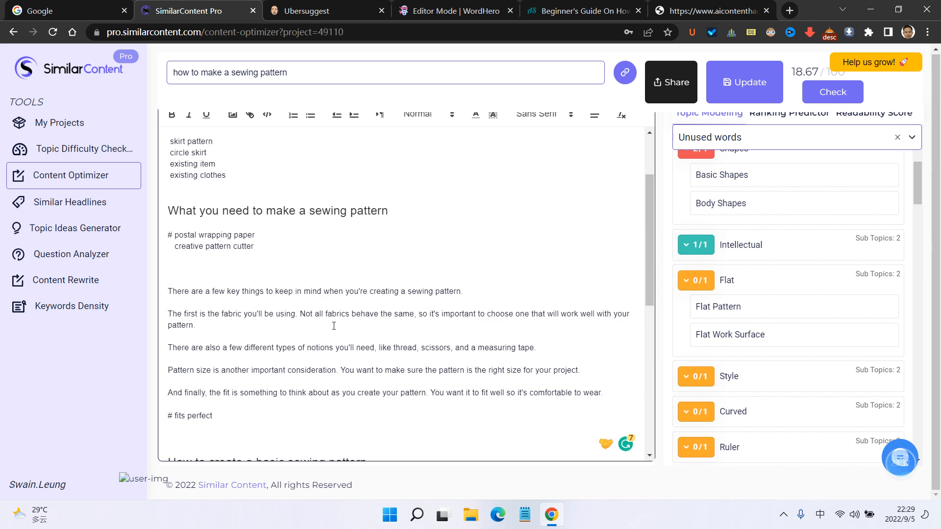
pyautogui.click(279, 180)
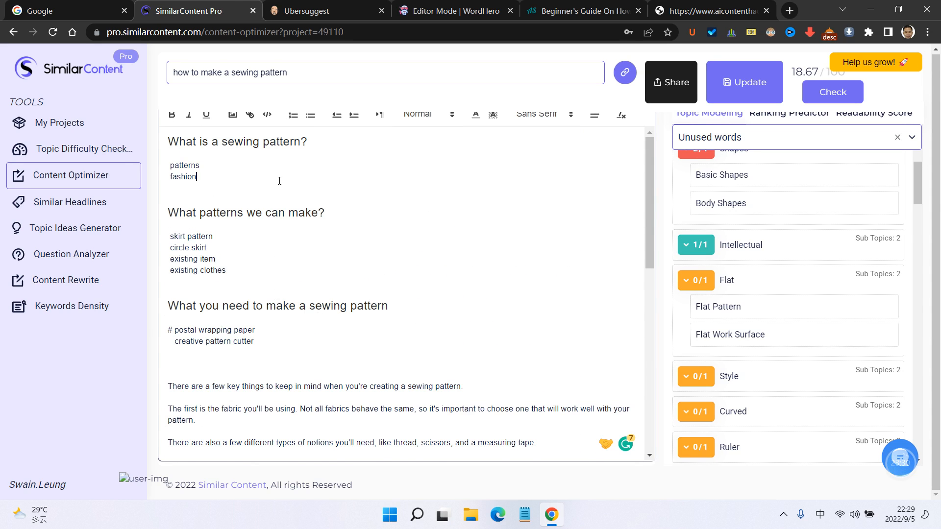
pyautogui.press('Return')
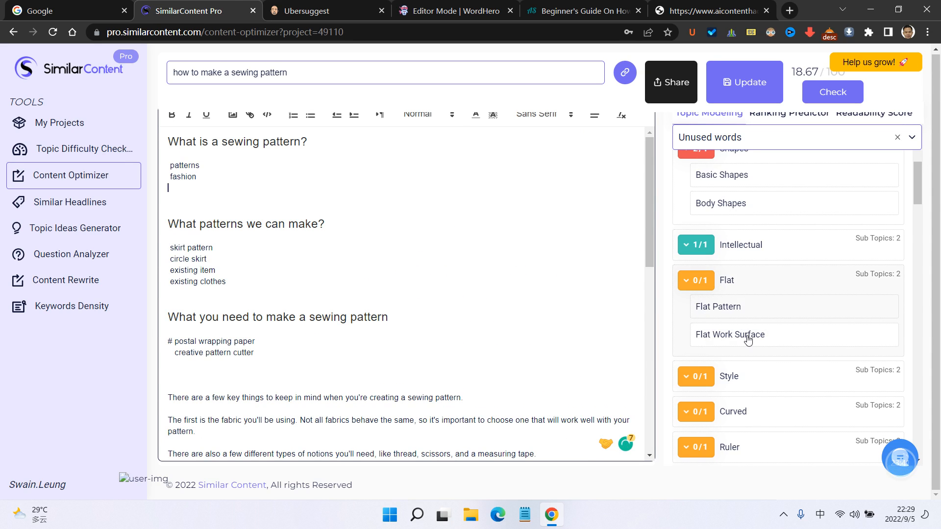
pyautogui.write('flat work surface')
pyautogui.click(689, 280)
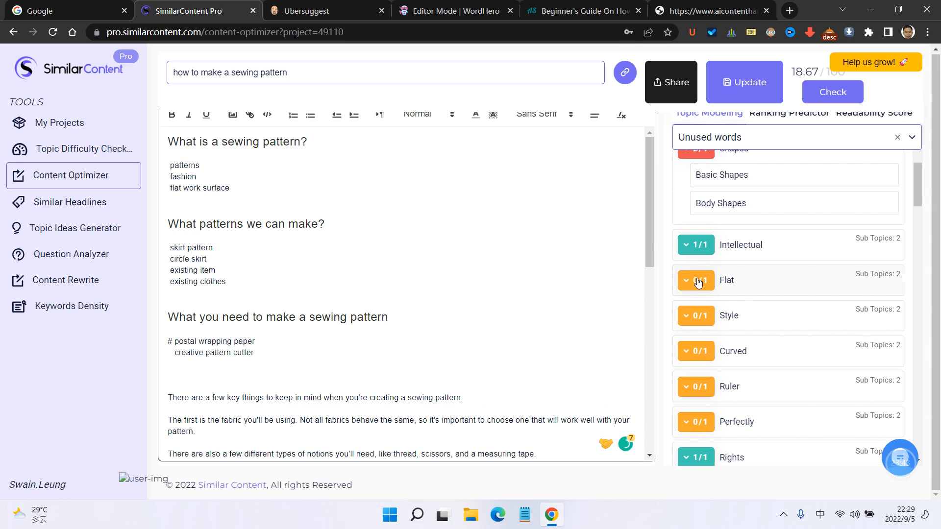
# - Reapply the Unused words filter to the topics and look through the whole list for further usable terms
pyautogui.scroll(-15, 843, 416)
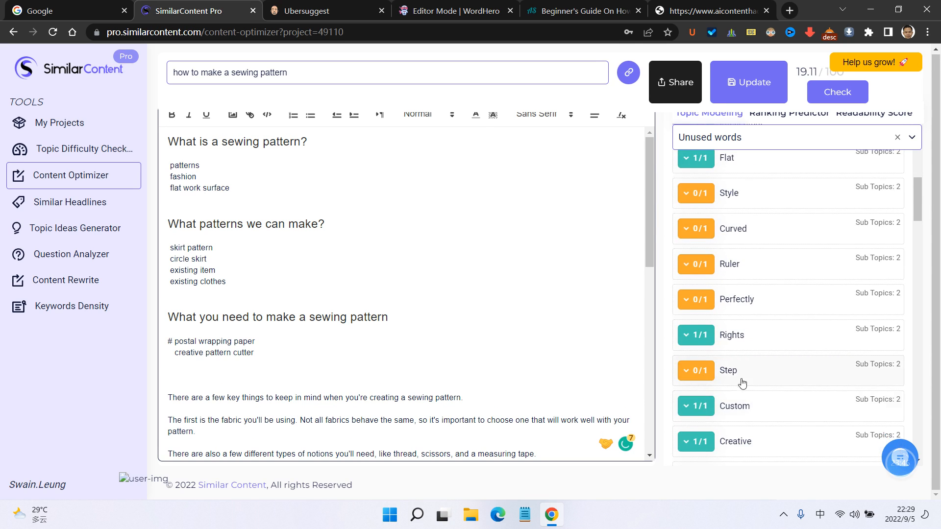
pyautogui.scroll(7, 809, 387)
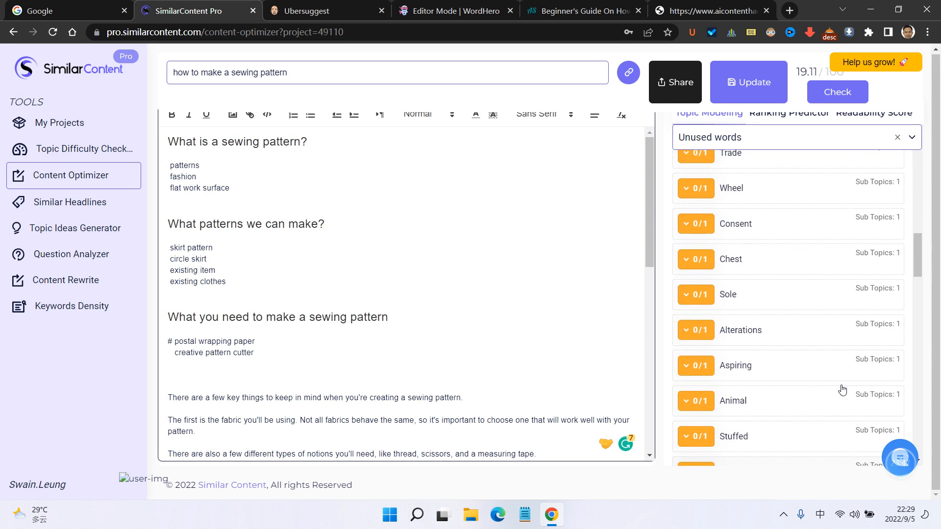
pyautogui.click(899, 139)
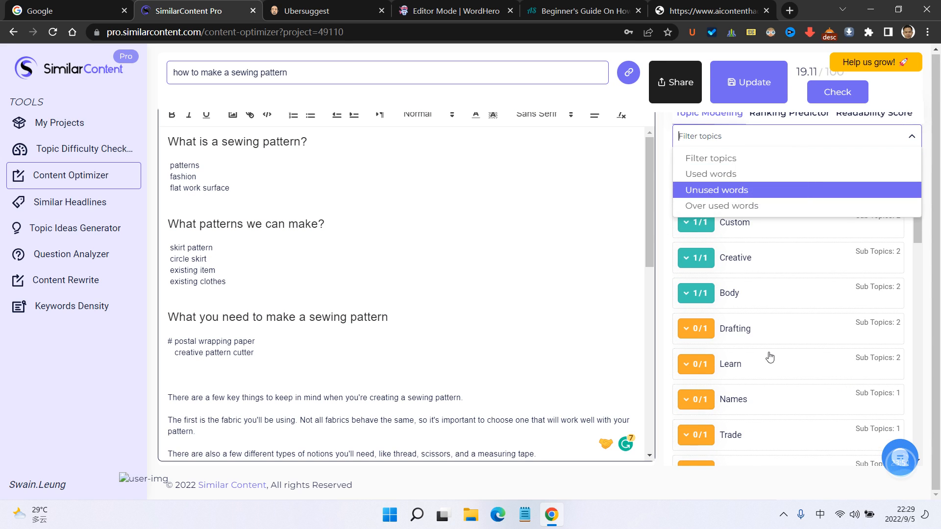
pyautogui.click(709, 191)
pyautogui.scroll(-3, 775, 343)
pyautogui.scroll(-15, 759, 348)
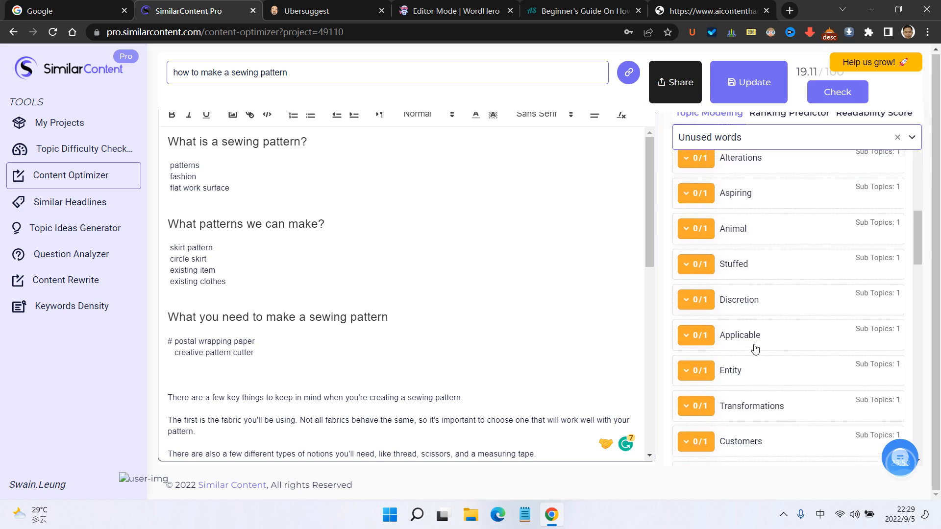
pyautogui.scroll(-1, 764, 350)
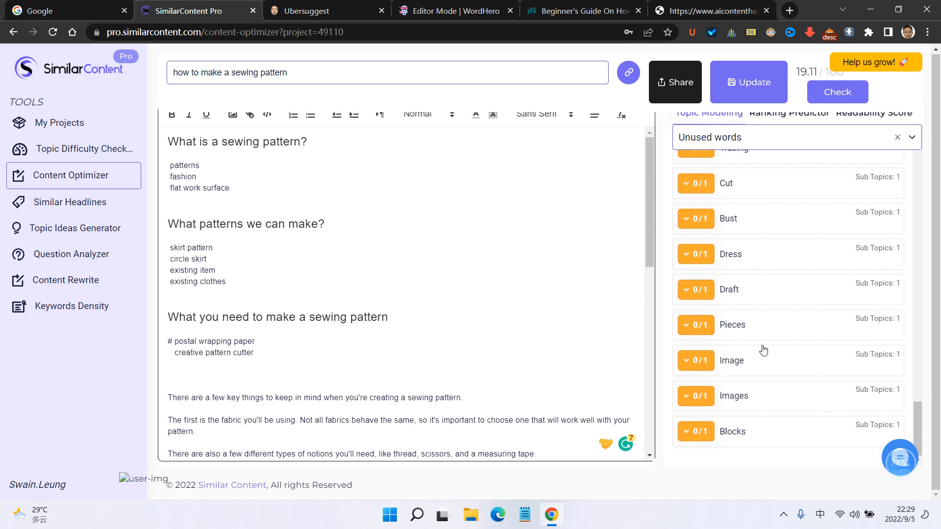
pyautogui.scroll(20, 762, 350)
pyautogui.scroll(-5, 759, 372)
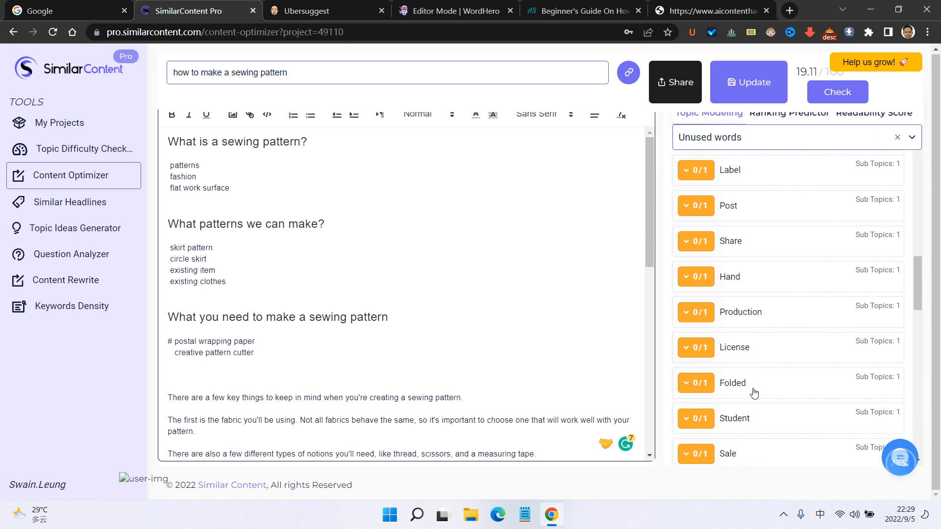
pyautogui.scroll(-15, 792, 364)
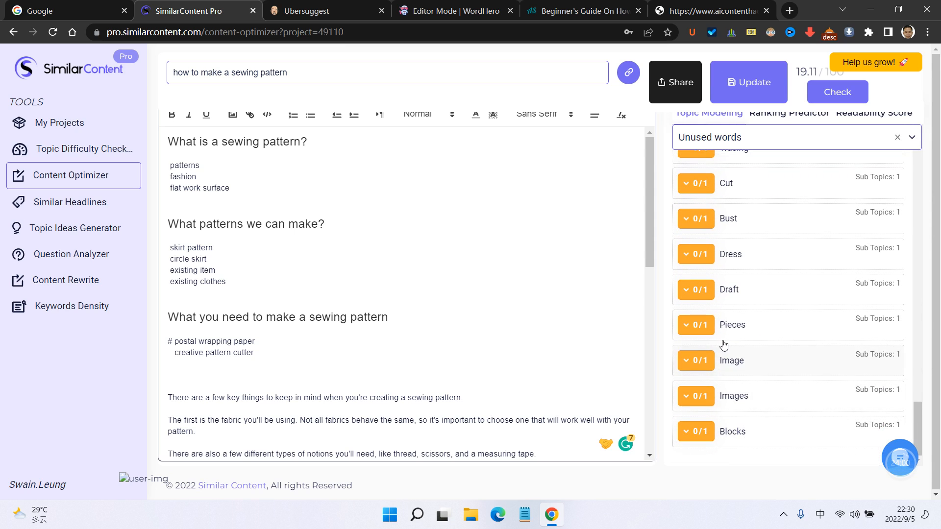
# - Expand the Pieces topic and search the page for "piece"
pyautogui.click(690, 331)
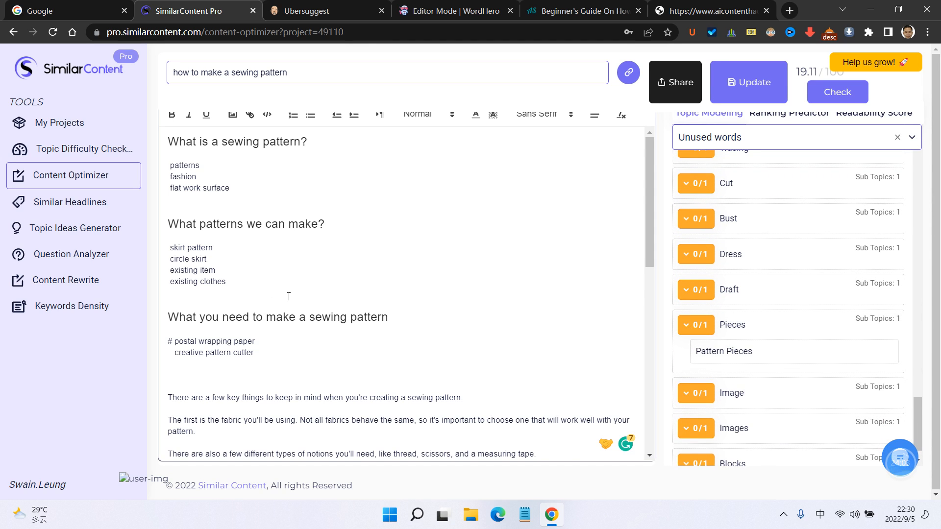
pyautogui.scroll(-6, 288, 297)
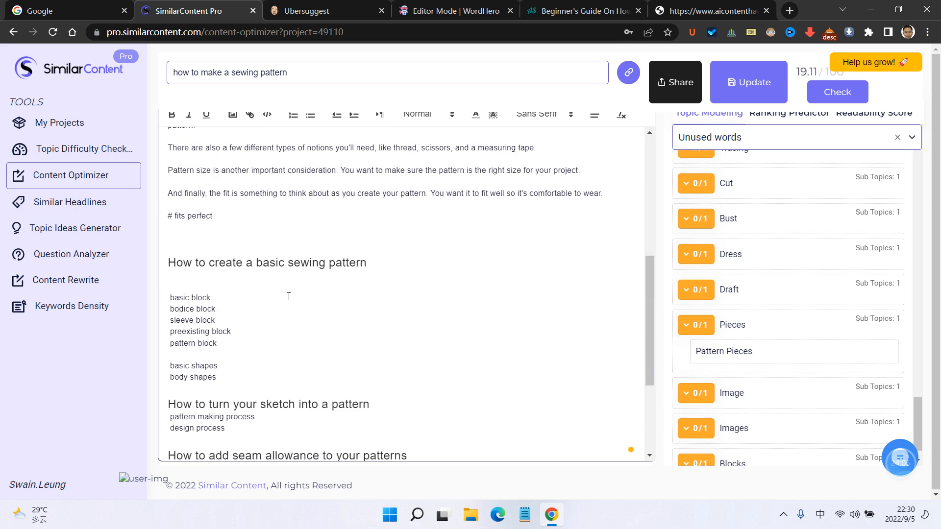
pyautogui.scroll(-2, 289, 296)
pyautogui.hotkey('ctrl', 'f')
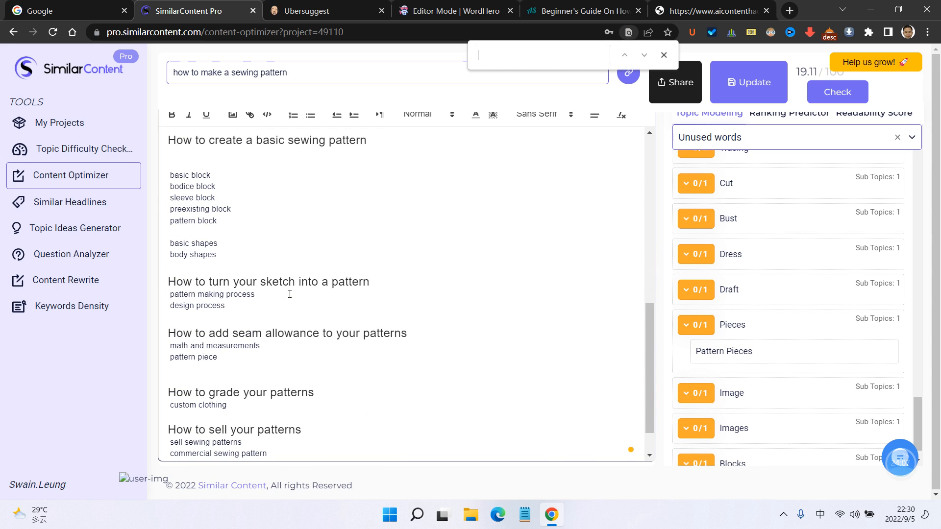
pyautogui.write('pie')
pyautogui.press('shift')
pyautogui.write('ce')
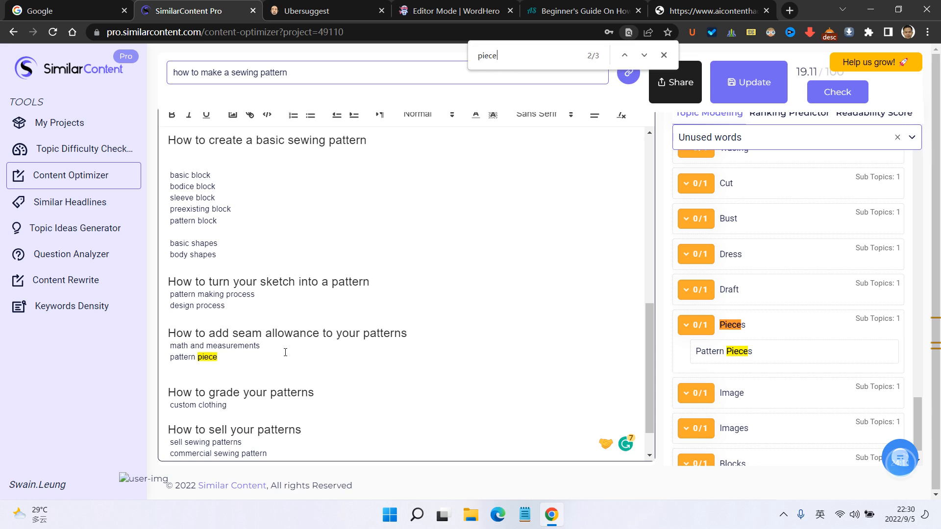
# - Add the subtopic "pattern pieces" on a new line below "pattern piece", and collapse the Pieces topic
pyautogui.click(286, 352)
pyautogui.press('Return')
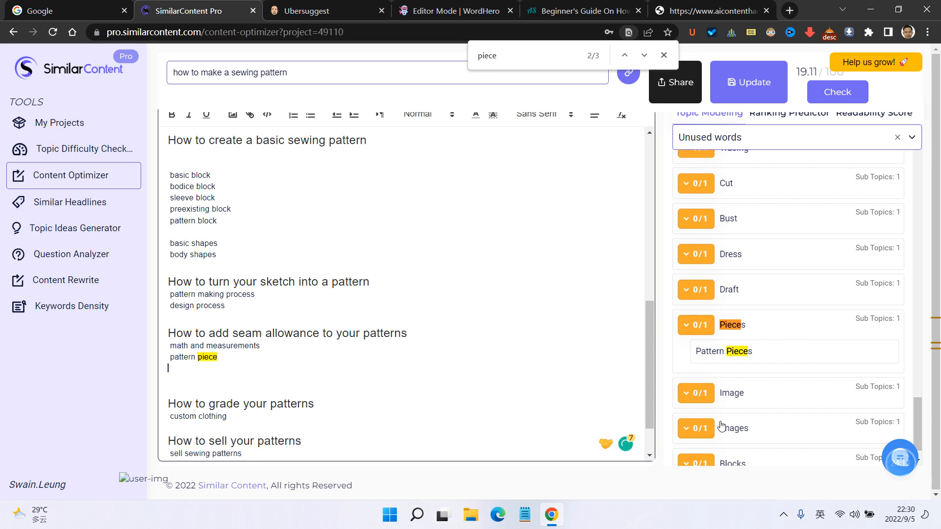
pyautogui.write('pattern pieces')
pyautogui.scroll(-2, 578, 336)
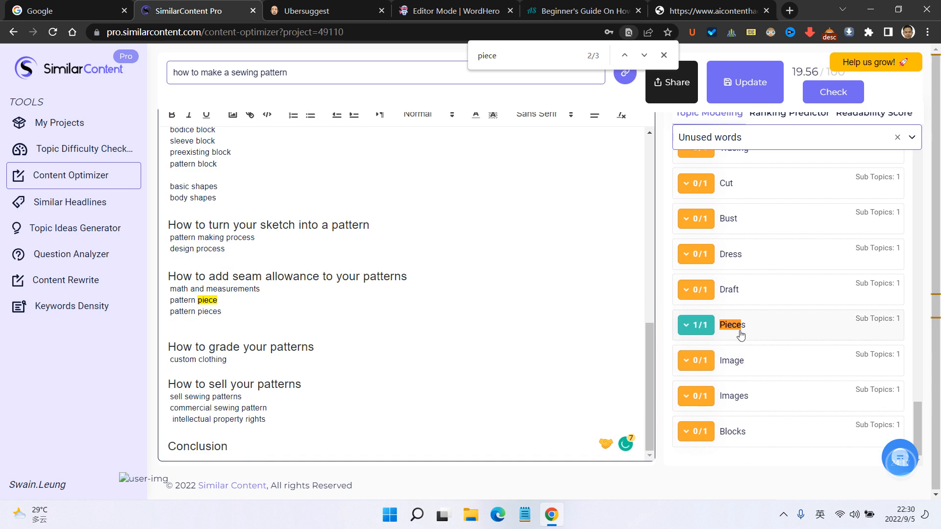
# - Expand the Draft topic, add its subtopic "draft the pattern" on a new line below "design process", and collapse the topic
pyautogui.click(701, 293)
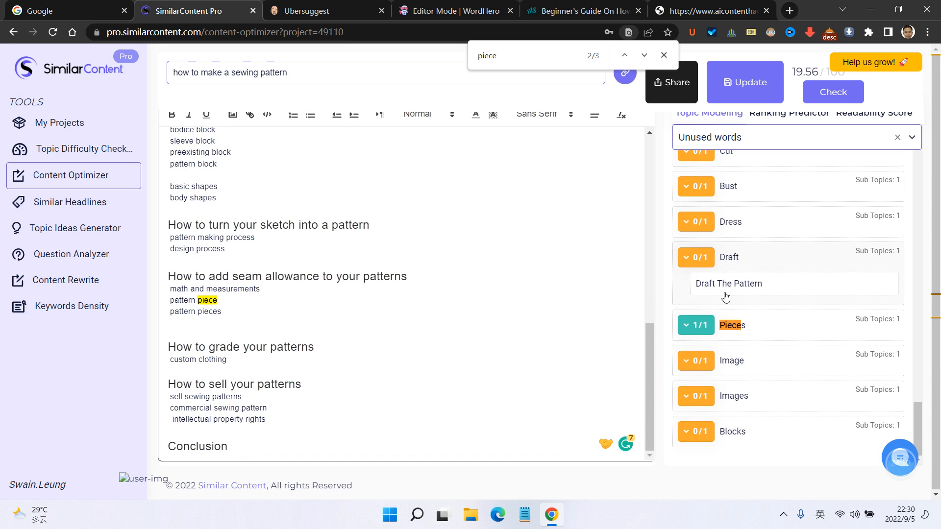
pyautogui.click(274, 248)
pyautogui.press('Return')
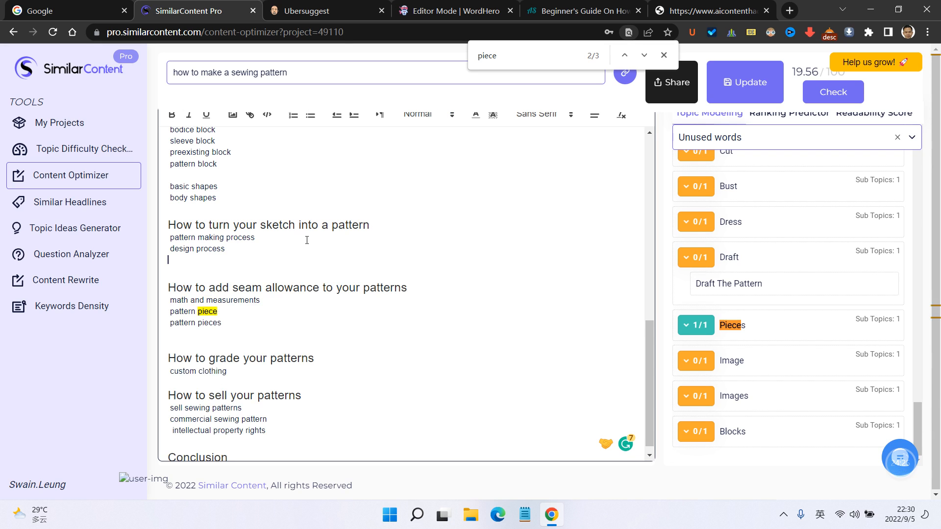
pyautogui.click(703, 282)
pyautogui.click(692, 259)
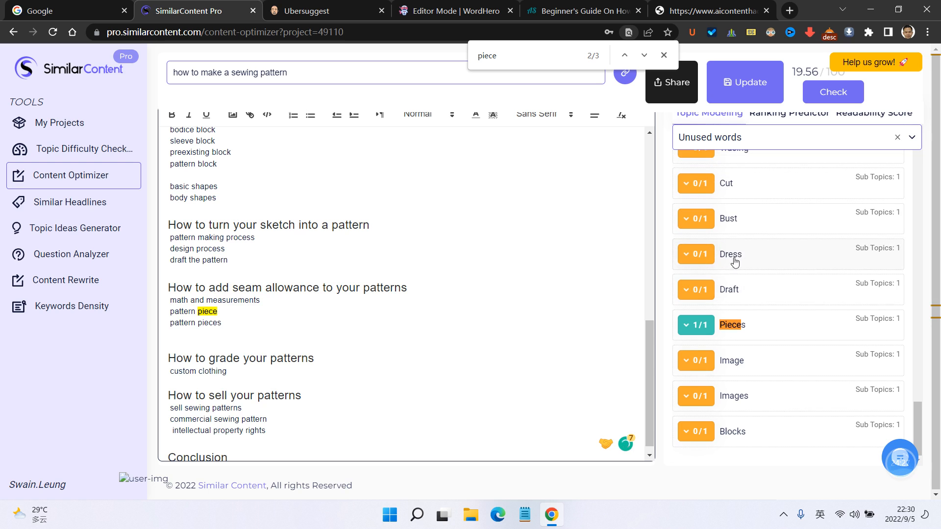
# - Expand the Dress topic, add its subtopic "dress form" on a new line below "custom clothing", and collapse the topic
pyautogui.click(730, 259)
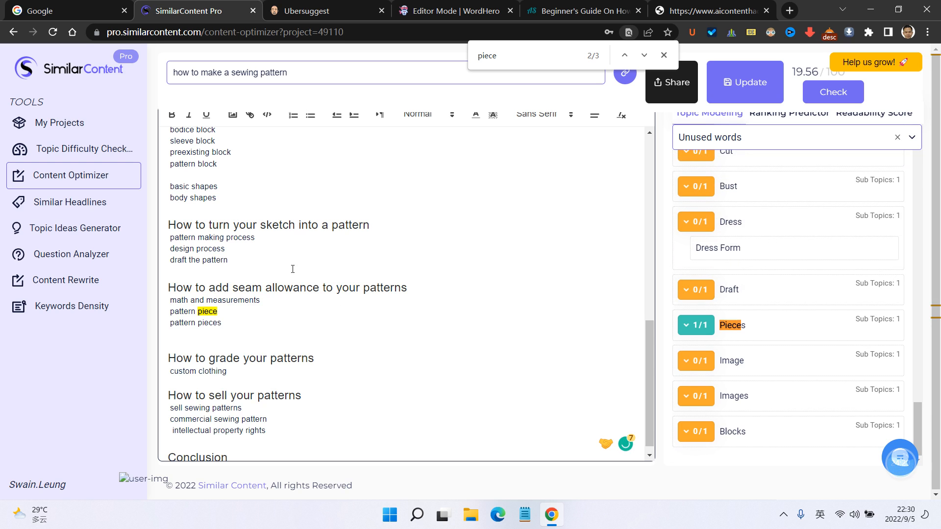
pyautogui.scroll(2, 290, 222)
pyautogui.scroll(-3, 288, 288)
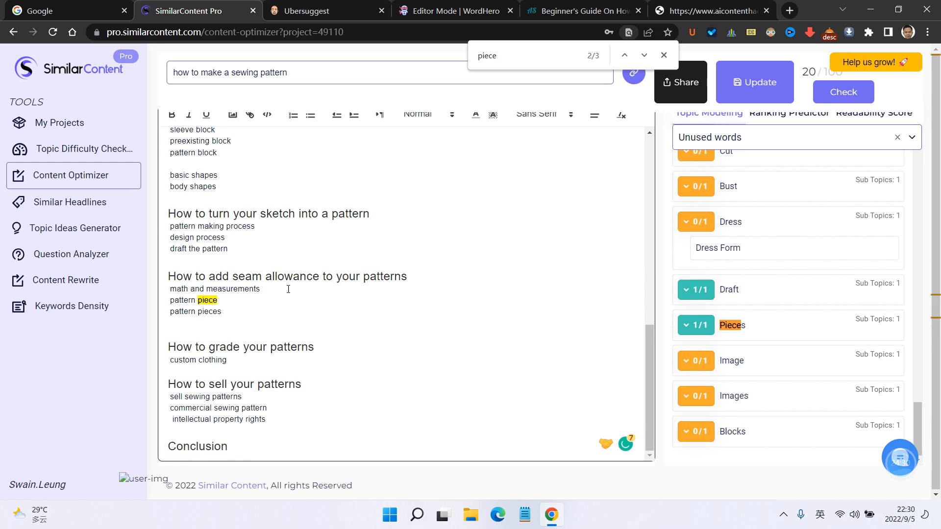
pyautogui.click(282, 359)
pyautogui.press('Return')
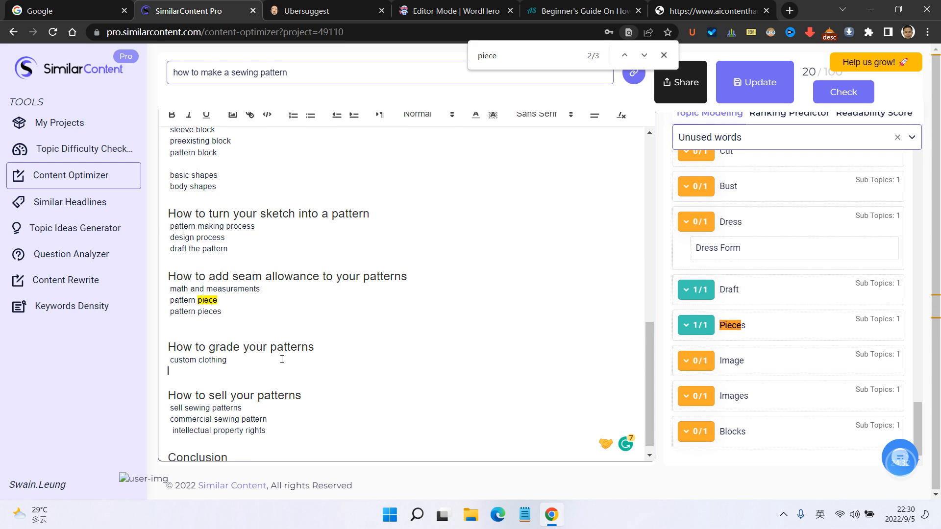
pyautogui.click(712, 248)
pyautogui.click(703, 231)
# - Expand the Bust topic and look through the article outline for a heading that suits its subtopic
pyautogui.scroll(5, 304, 291)
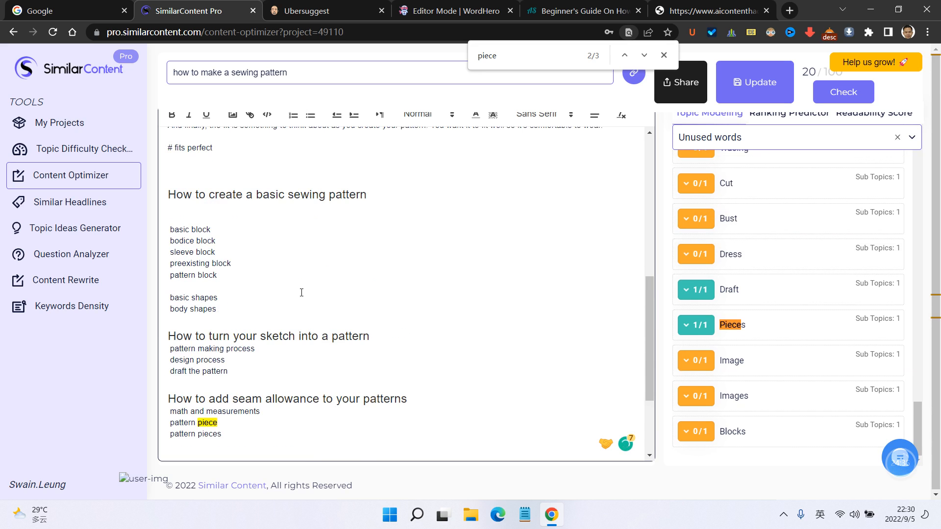
pyautogui.scroll(-2, 302, 292)
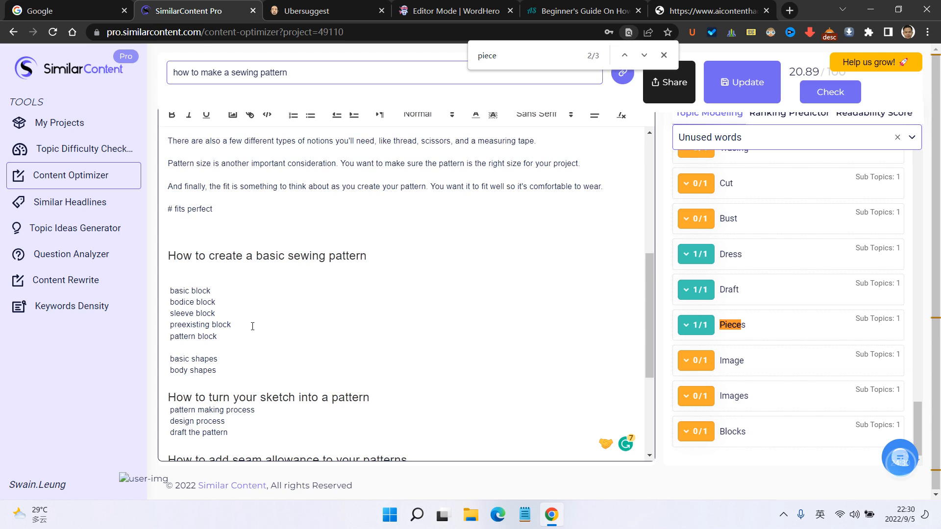
pyautogui.scroll(-2, 252, 327)
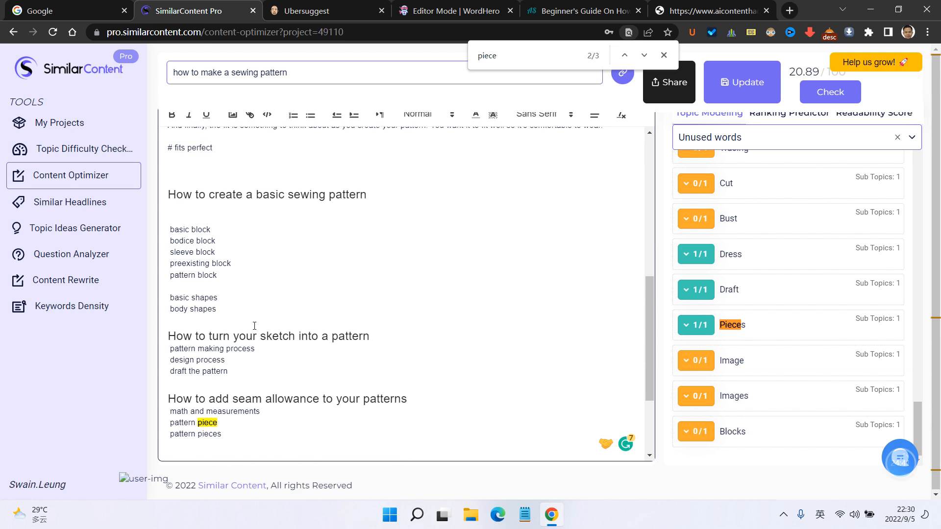
pyautogui.scroll(-2, 255, 326)
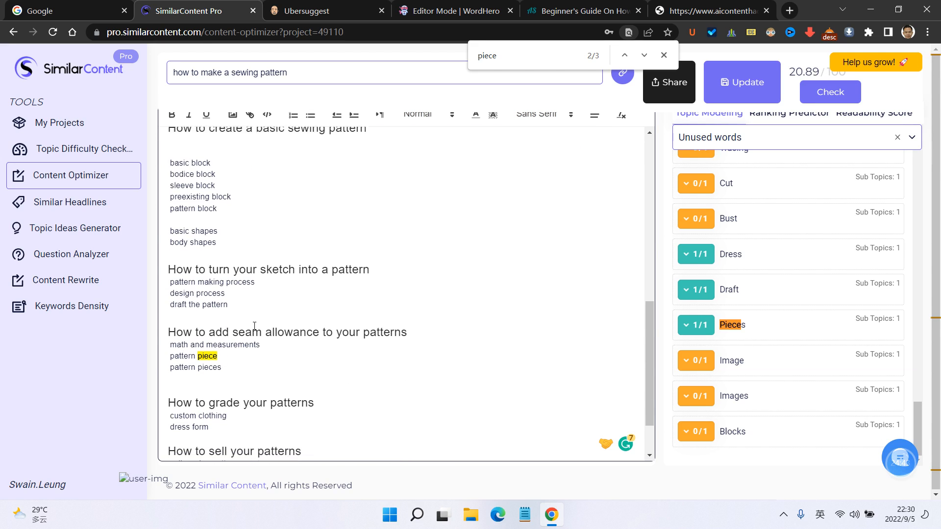
pyautogui.scroll(-2, 255, 326)
pyautogui.click(708, 223)
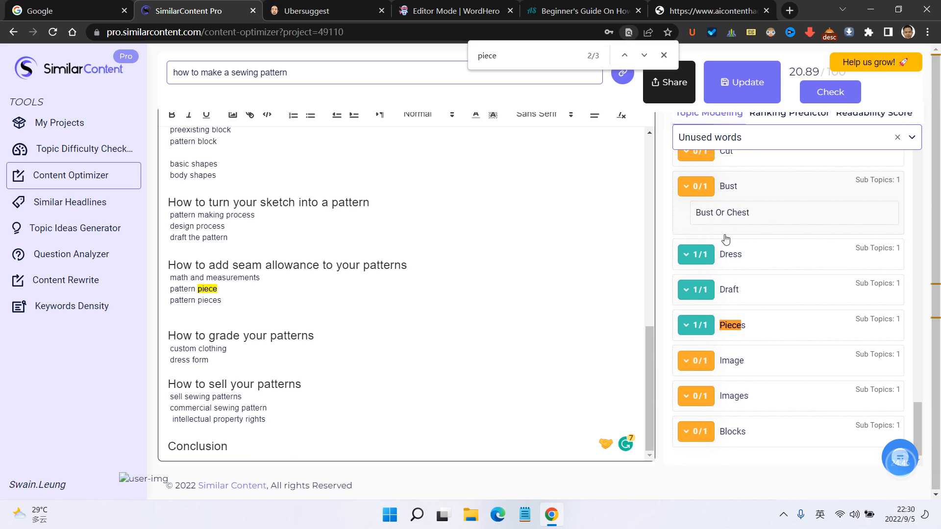
pyautogui.scroll(2, 735, 250)
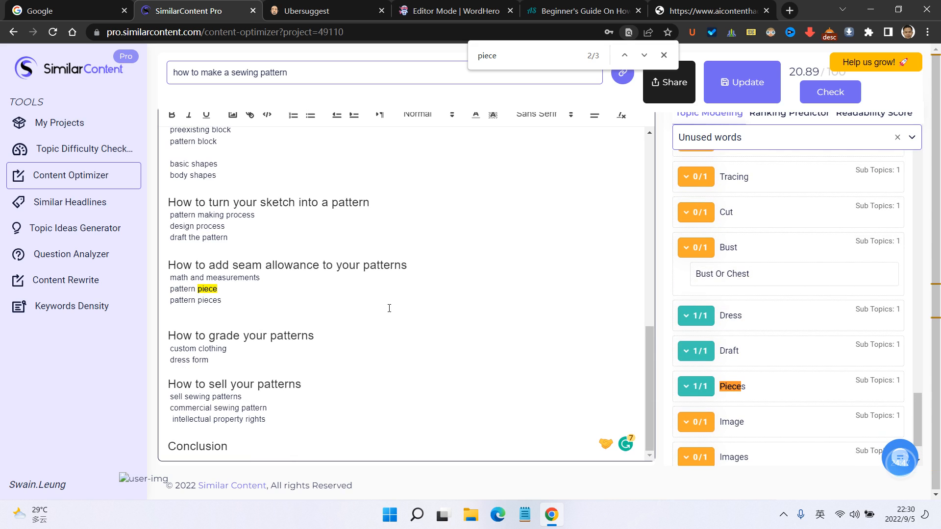
pyautogui.click(292, 359)
pyautogui.scroll(1, 278, 352)
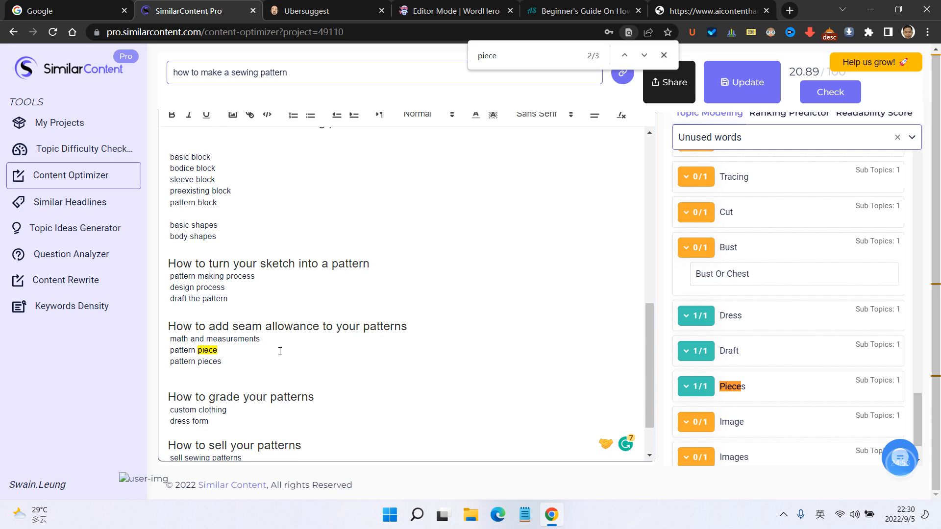
# - Expand the Cut topic and add its subtopic "scissors to cut" on a new line below "creative pattern cutter"
pyautogui.click(705, 216)
pyautogui.scroll(7, 488, 249)
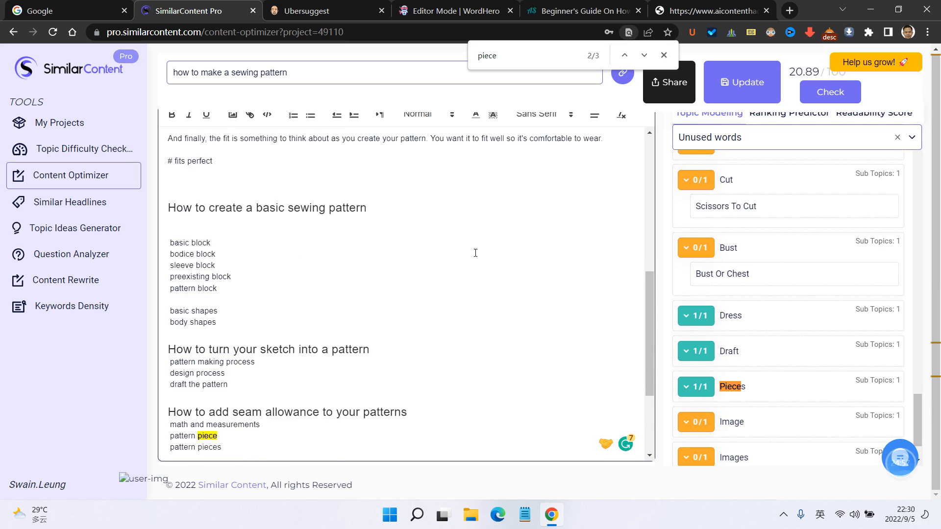
pyautogui.moveTo(316, 267); pyautogui.dragTo(314, 272)
pyautogui.click(305, 267)
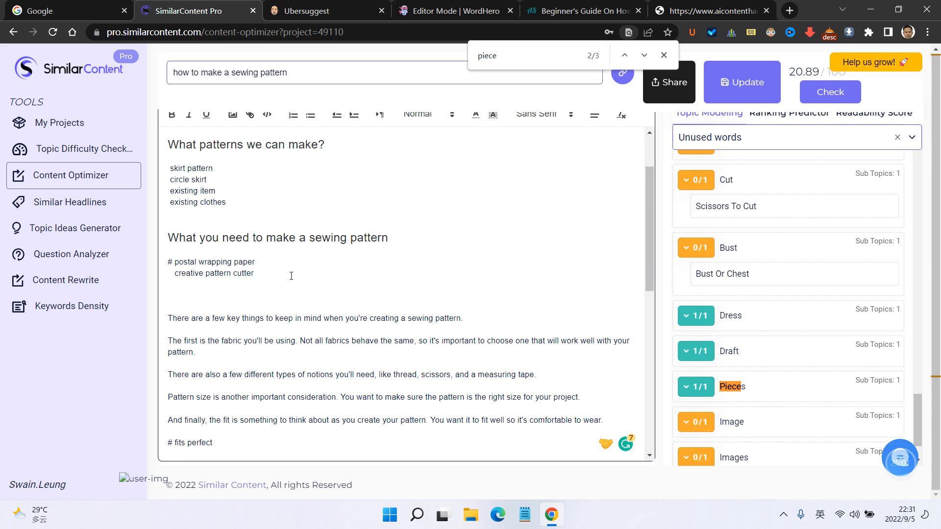
pyautogui.press('Return')
pyautogui.click(719, 216)
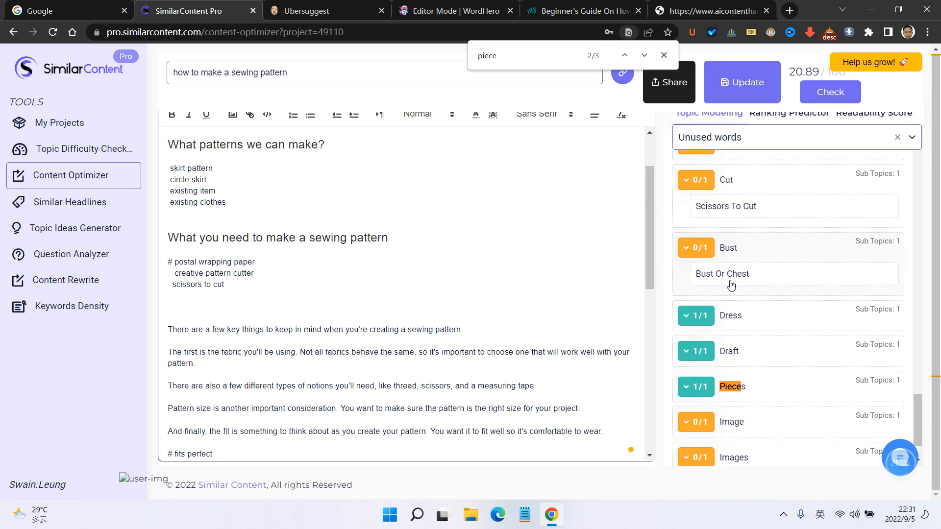
# - Insert blank lines below "body shapes" to separate it from the heading "How to turn your sketch into a pattern"
pyautogui.scroll(-6, 340, 334)
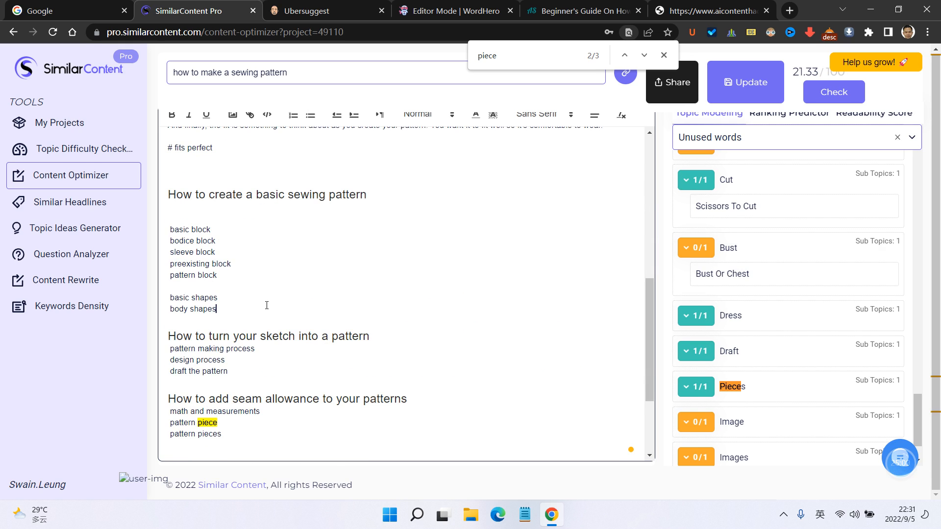
pyautogui.click(267, 304)
pyautogui.press('Return')
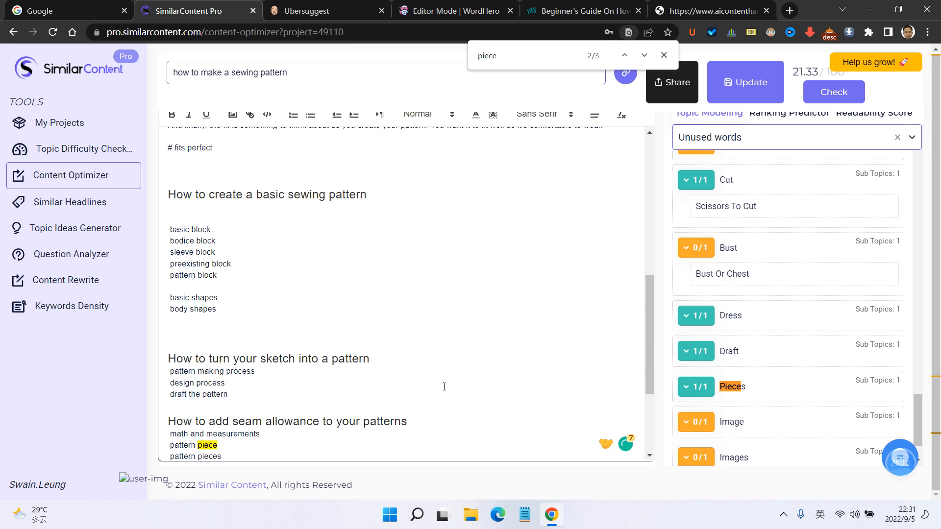
# - Add the subtopic "bust or chest" on a new line below "dress form", and collapse the Bust and Cut topics
pyautogui.click(260, 401)
pyautogui.scroll(-3, 262, 398)
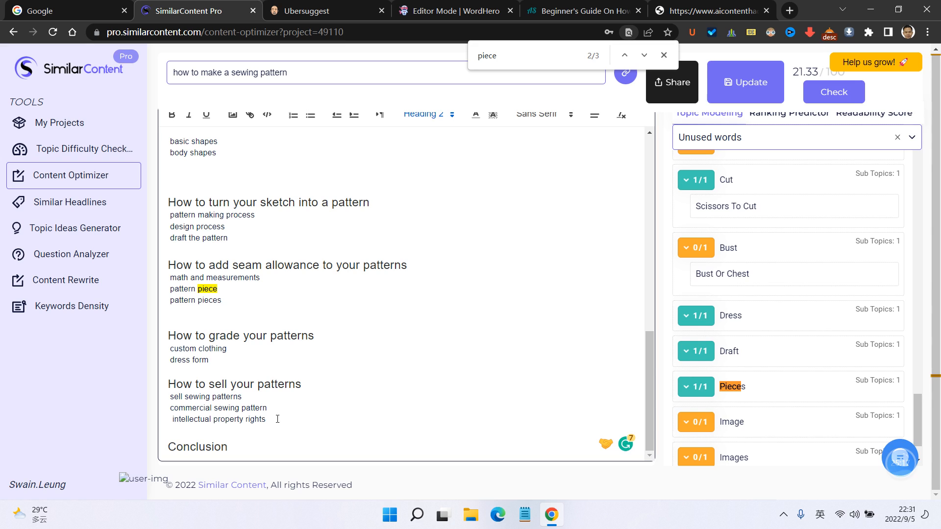
pyautogui.click(283, 419)
pyautogui.press('Return')
pyautogui.press('Return')
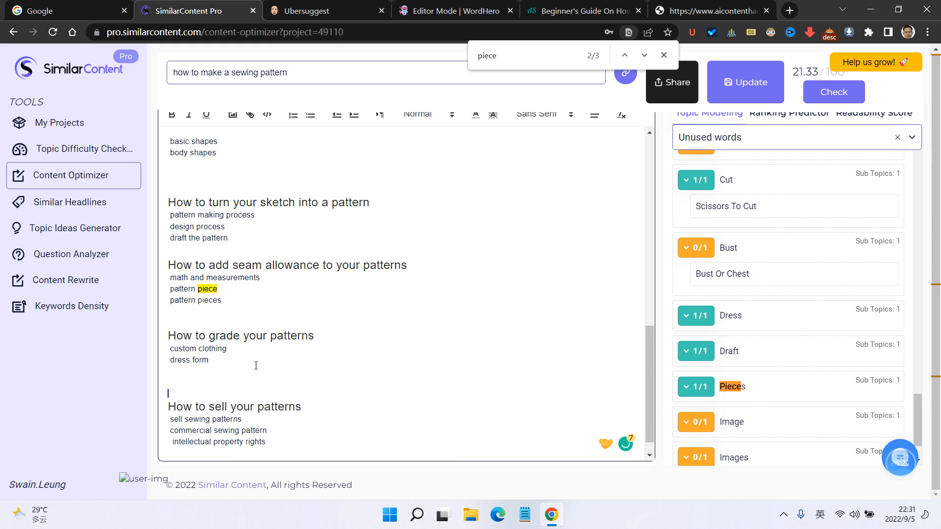
pyautogui.click(738, 276)
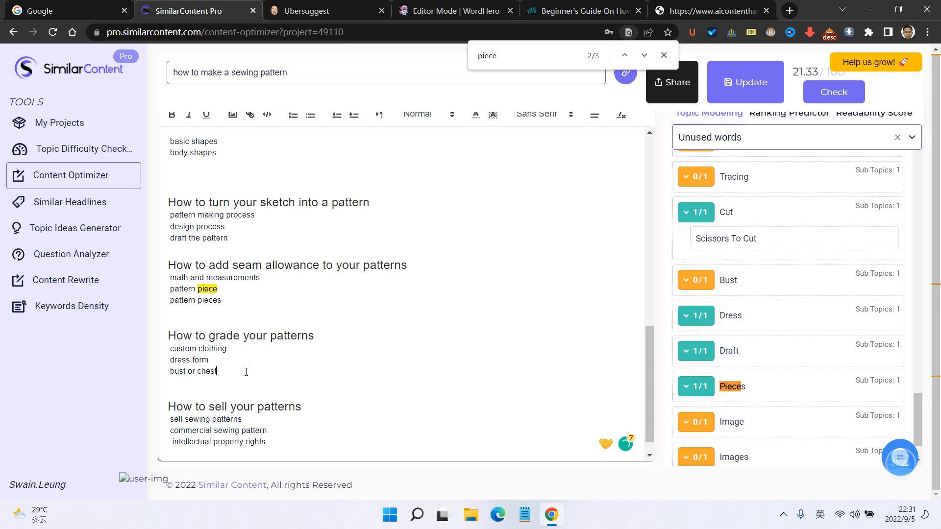
pyautogui.click(695, 213)
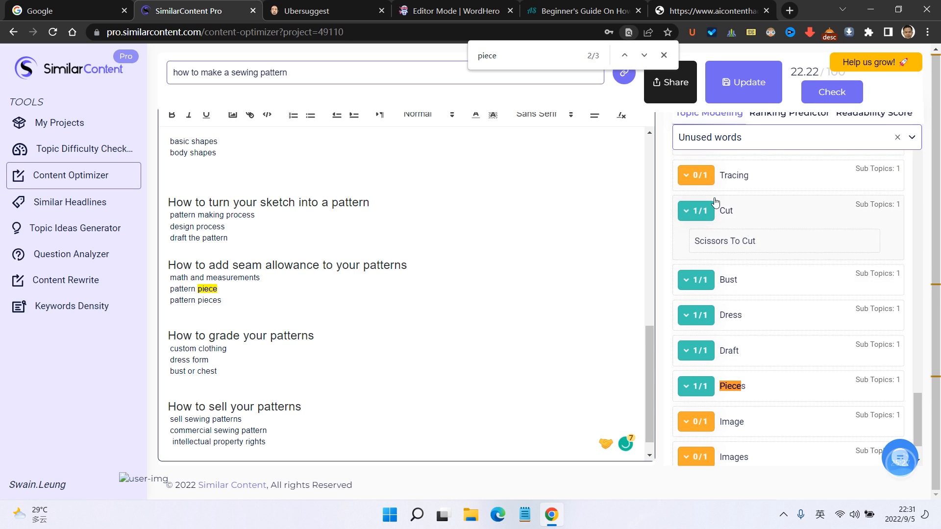
# - Expand the Tracing topic and add its subtopic "tracing wheel" on a new line below "draft the pattern"
pyautogui.click(699, 209)
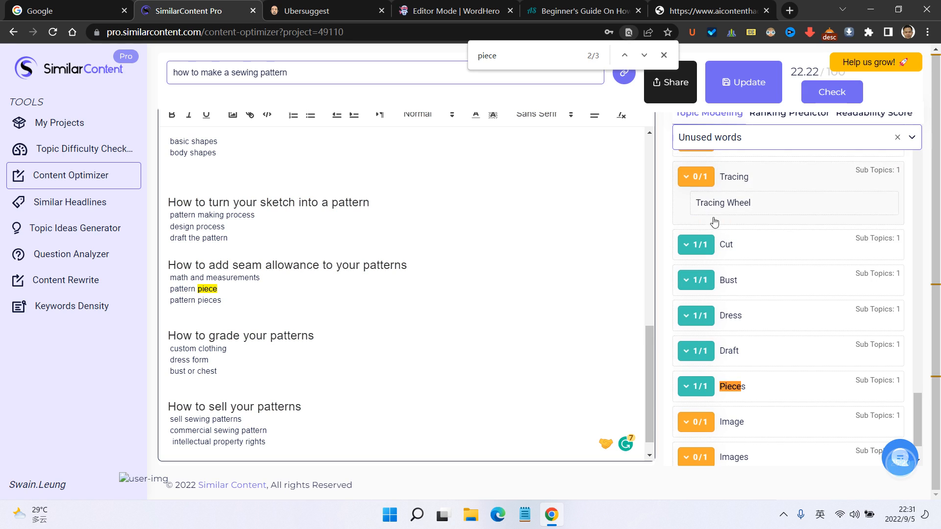
pyautogui.click(264, 373)
pyautogui.scroll(1, 294, 239)
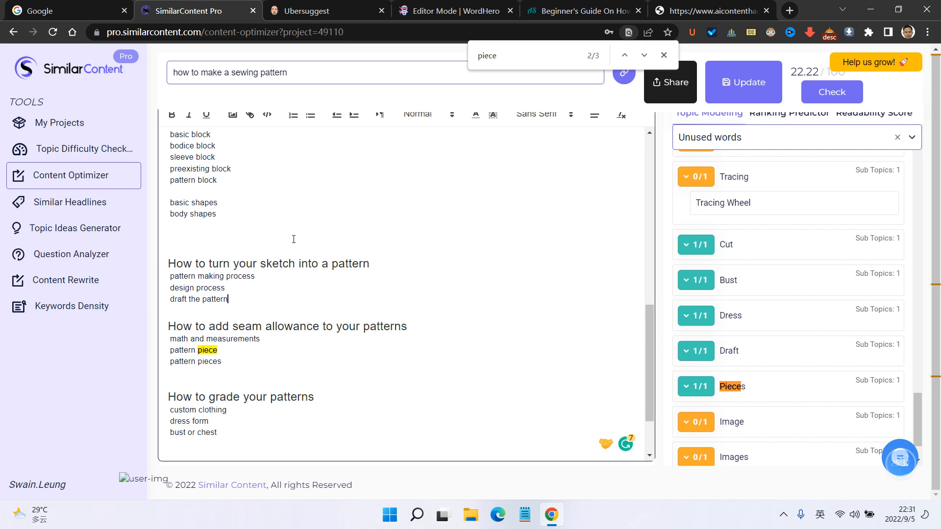
pyautogui.press('Return')
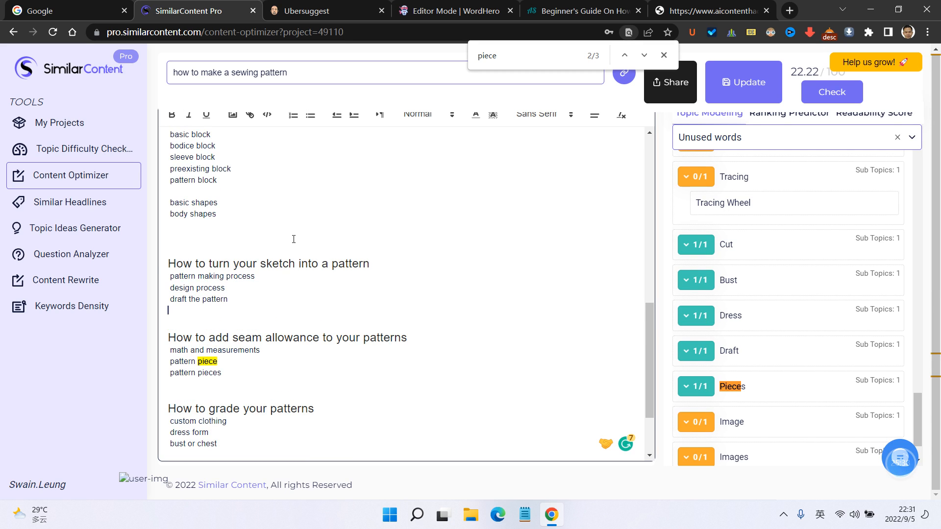
pyautogui.click(724, 206)
pyautogui.scroll(3, 692, 231)
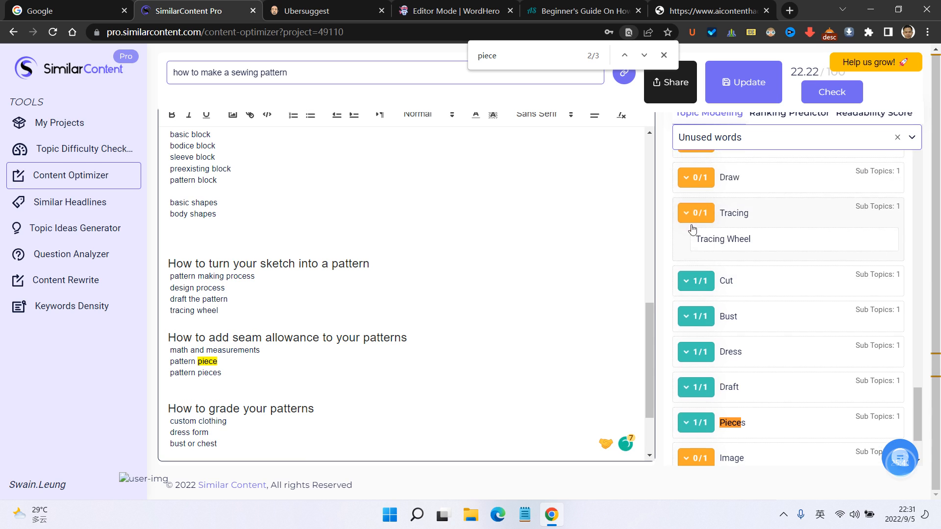
# - Expand the Draw topic, add its subtopic "ruler to draw" on a new line below "scissors to cut", and collapse the topic
pyautogui.click(710, 269)
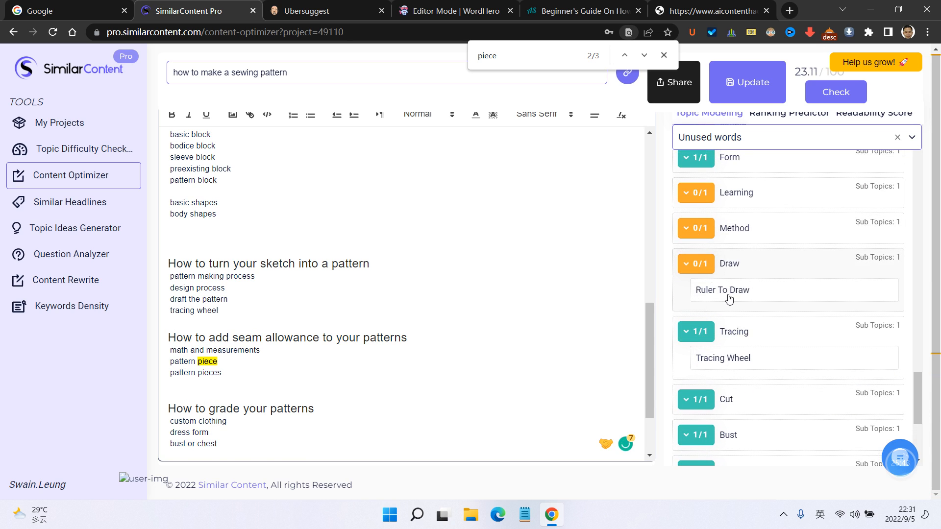
pyautogui.scroll(5, 388, 288)
pyautogui.scroll(4, 306, 320)
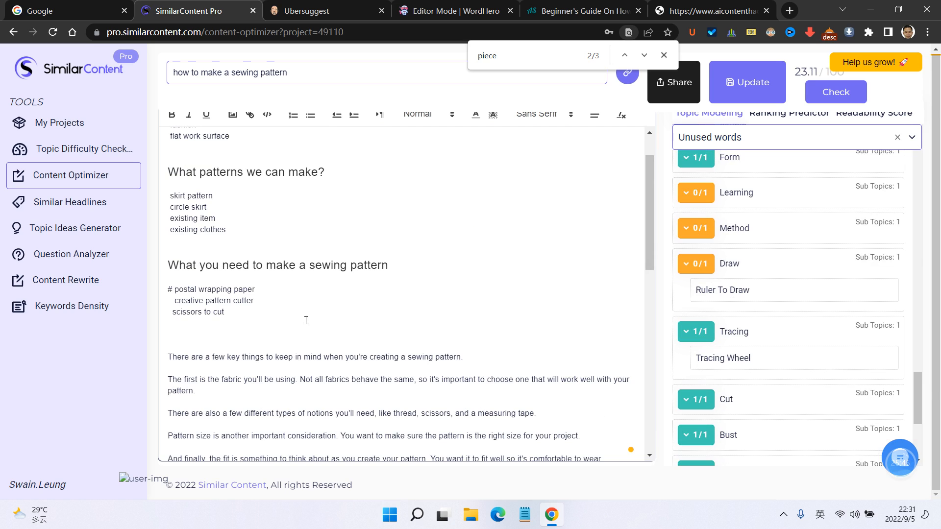
pyautogui.click(252, 310)
pyautogui.press('Return')
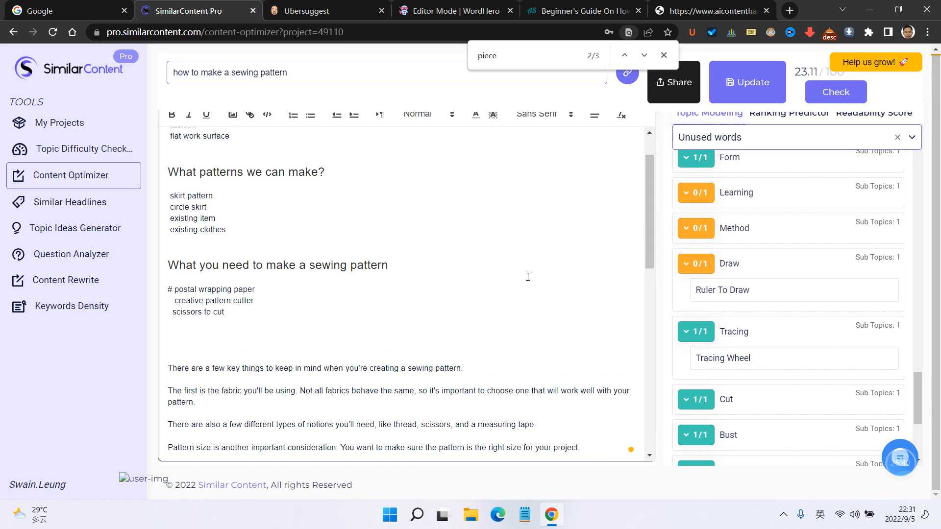
pyautogui.click(725, 290)
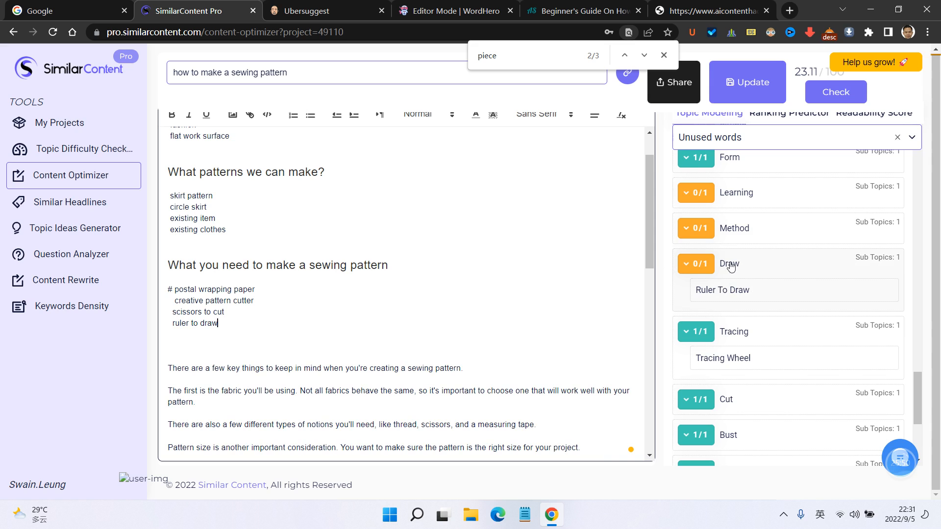
pyautogui.click(692, 268)
# - Expand the Method topic, add its subtopic "favourite method" directly under the heading "How to grade your patterns", and collapse the topic
pyautogui.scroll(1, 687, 298)
pyautogui.click(703, 291)
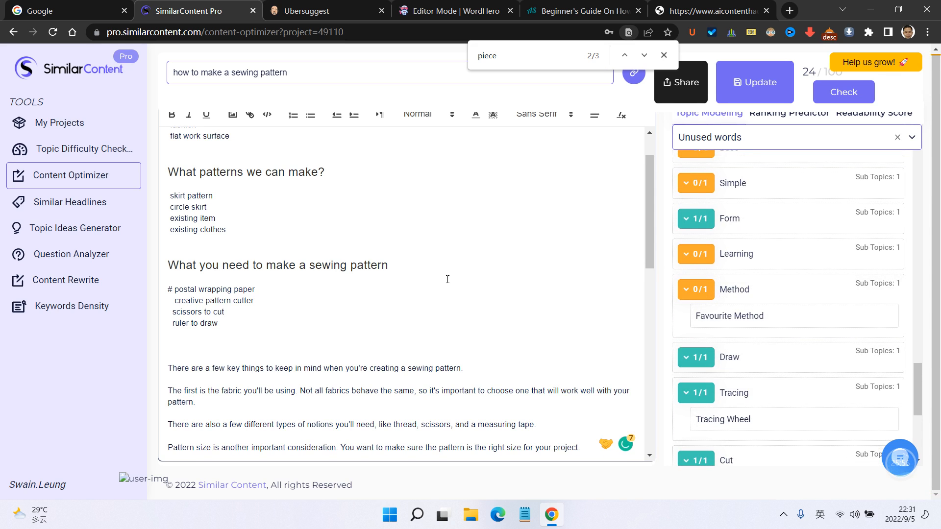
pyautogui.scroll(1, 448, 279)
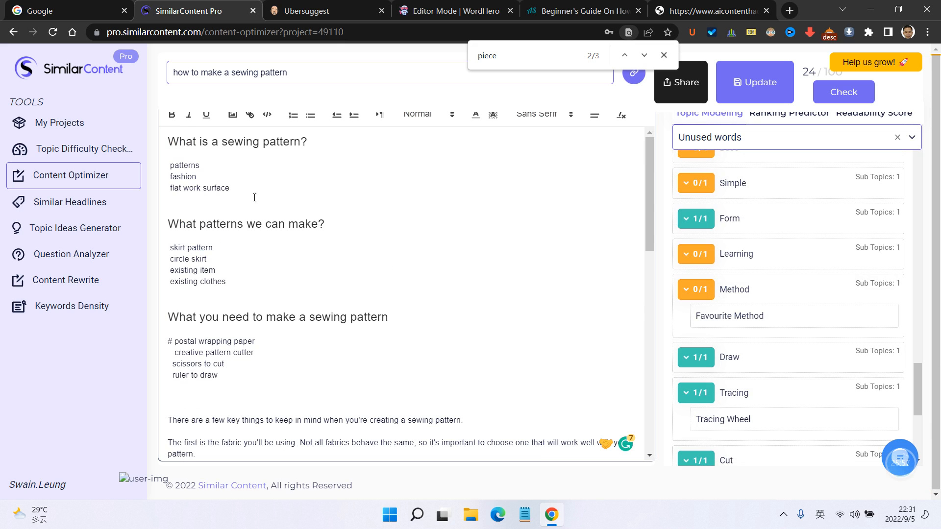
pyautogui.scroll(-10, 254, 198)
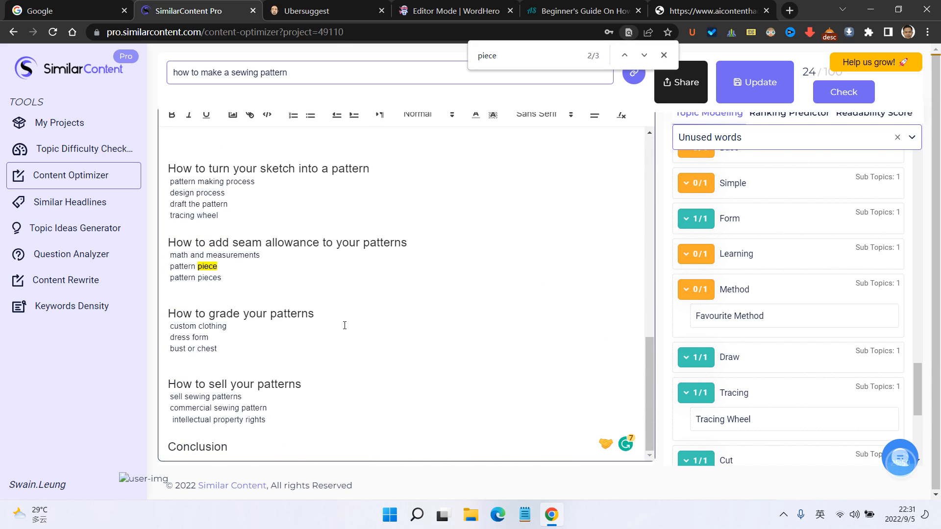
pyautogui.click(299, 218)
pyautogui.click(331, 316)
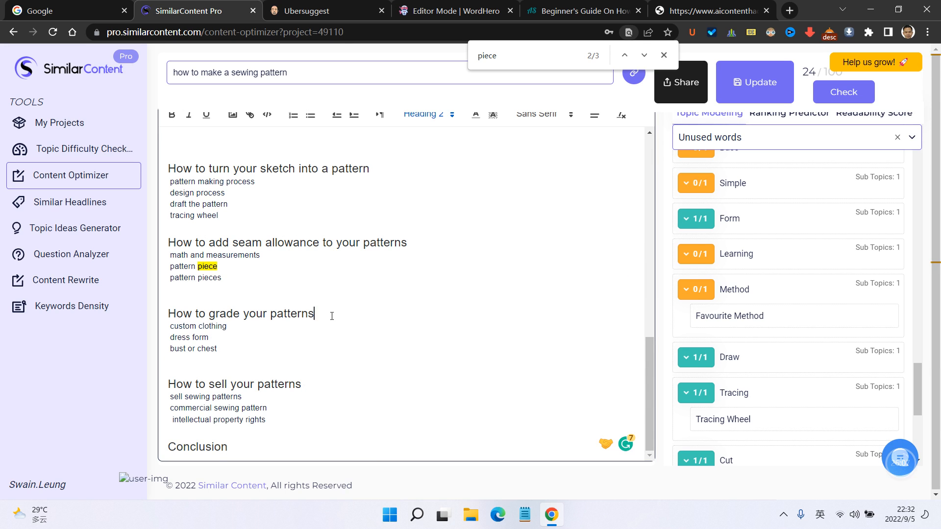
pyautogui.press('Return')
pyautogui.press('Return')
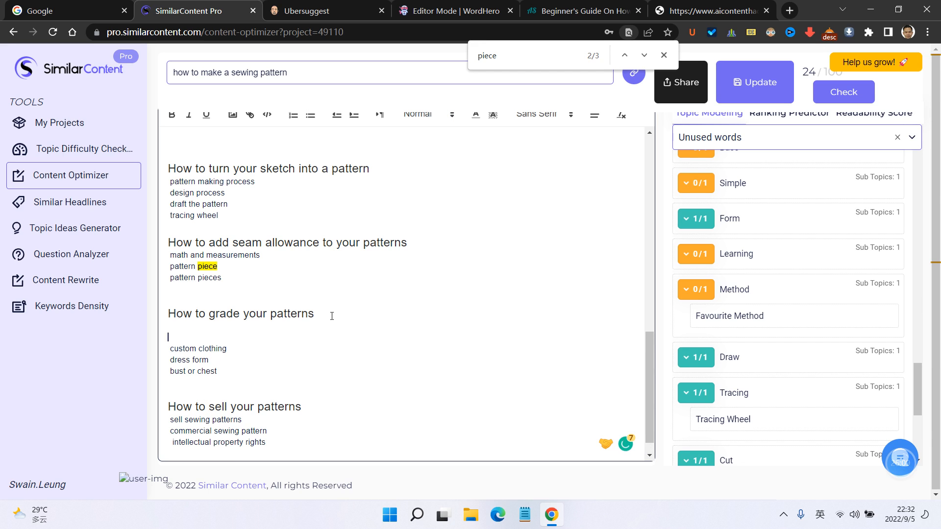
pyautogui.click(329, 317)
pyautogui.click(243, 334)
pyautogui.click(755, 316)
pyautogui.click(716, 288)
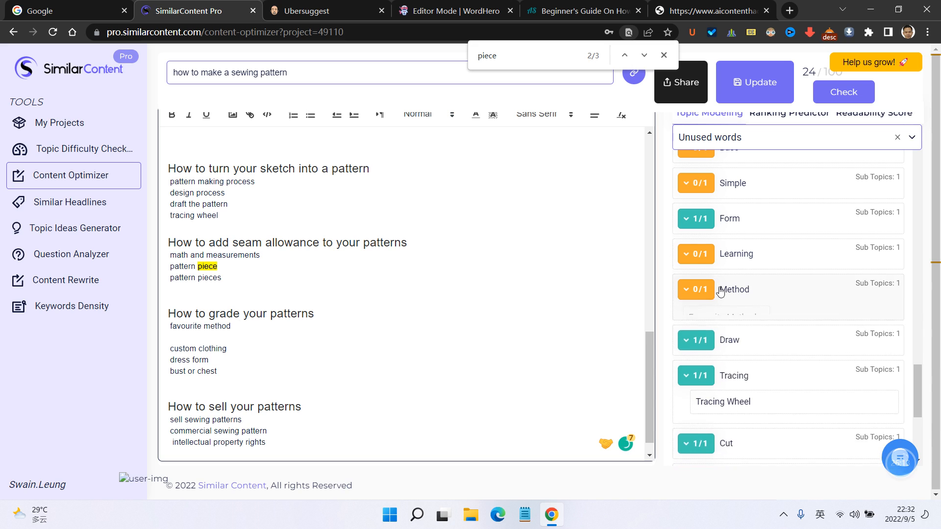
# - Expand the Learning topic and look for a heading in the article that suits its subtopic "Learning Process"
pyautogui.click(793, 255)
pyautogui.scroll(5, 311, 314)
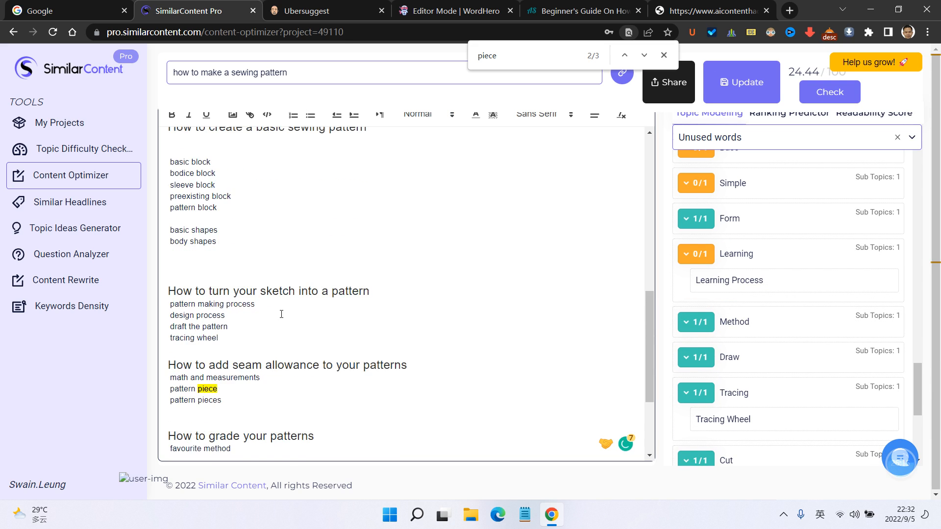
# - Insert the Learning subtopic "learning process" beneath the heading "What you need to make a sewing pattern" and collapse the Learning topic
pyautogui.scroll(2, 311, 314)
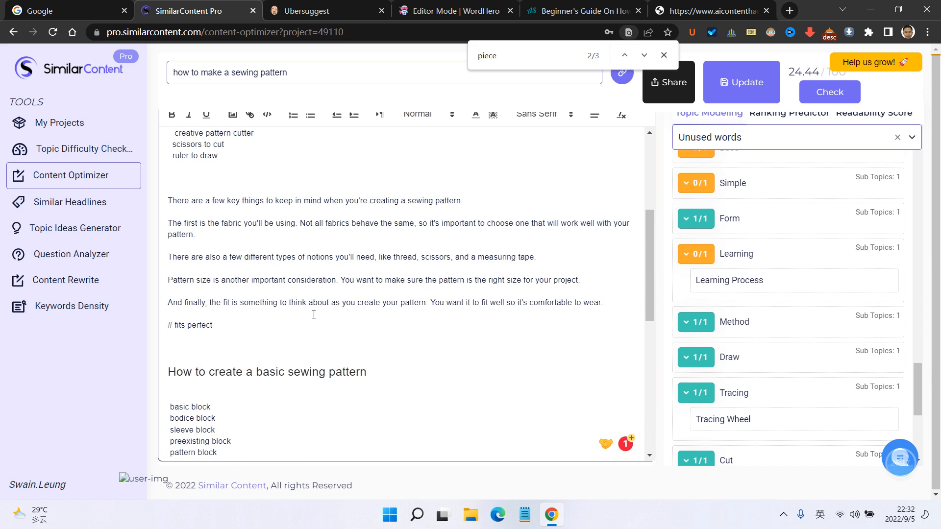
pyautogui.scroll(2, 321, 308)
pyautogui.scroll(2, 322, 308)
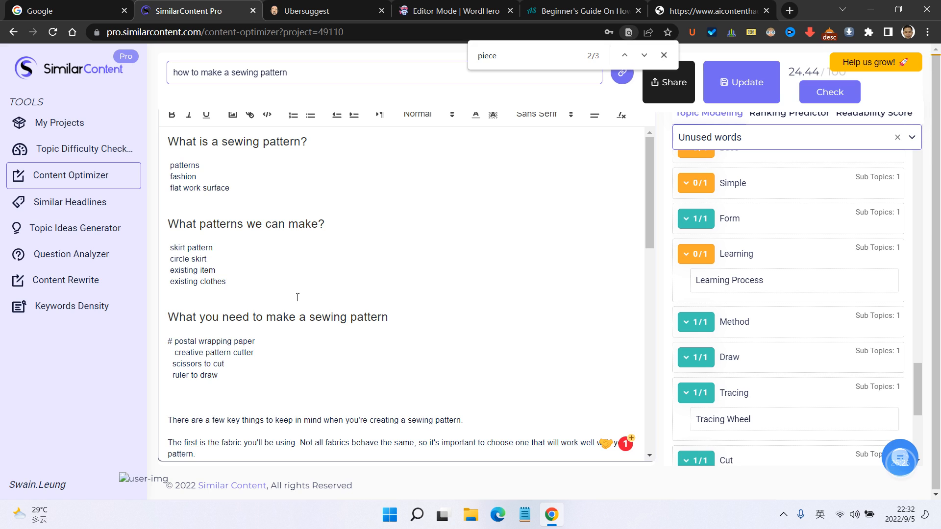
pyautogui.click(407, 320)
pyautogui.press('Return')
pyautogui.press('Return')
pyautogui.press('Return')
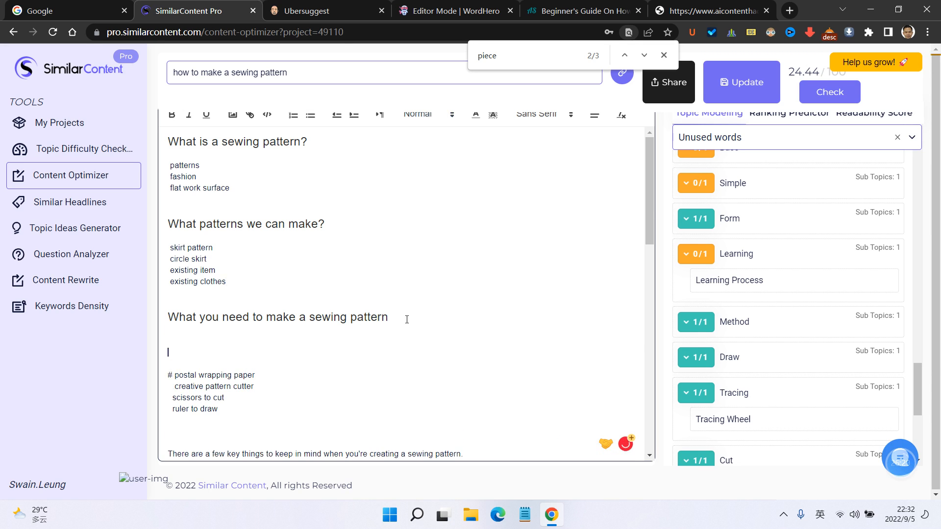
pyautogui.click(771, 281)
pyautogui.click(701, 264)
# - Move the line "learning process" to the end of the list under "How to sell your patterns"
pyautogui.scroll(-7, 495, 337)
pyautogui.scroll(3, 405, 307)
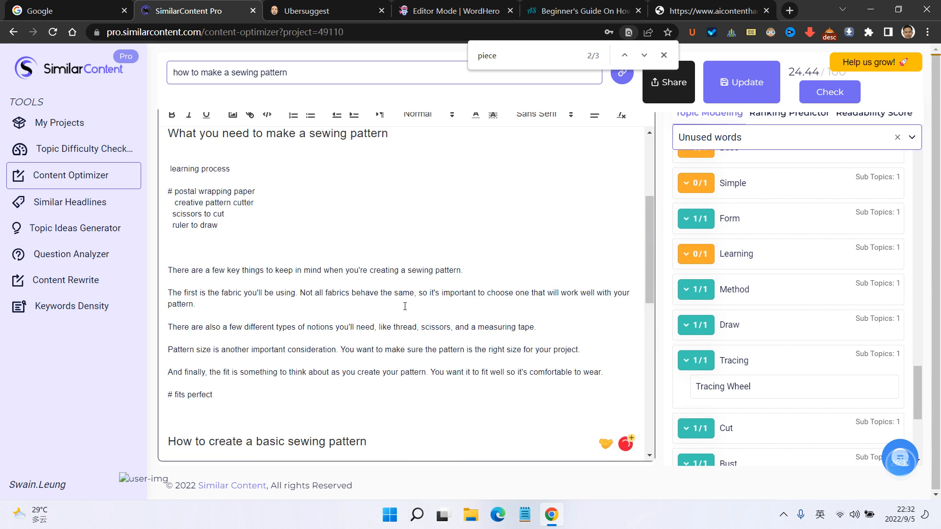
pyautogui.scroll(3, 240, 225)
pyautogui.tripleClick(253, 289)
pyautogui.hotkey('ctrl', 'c')
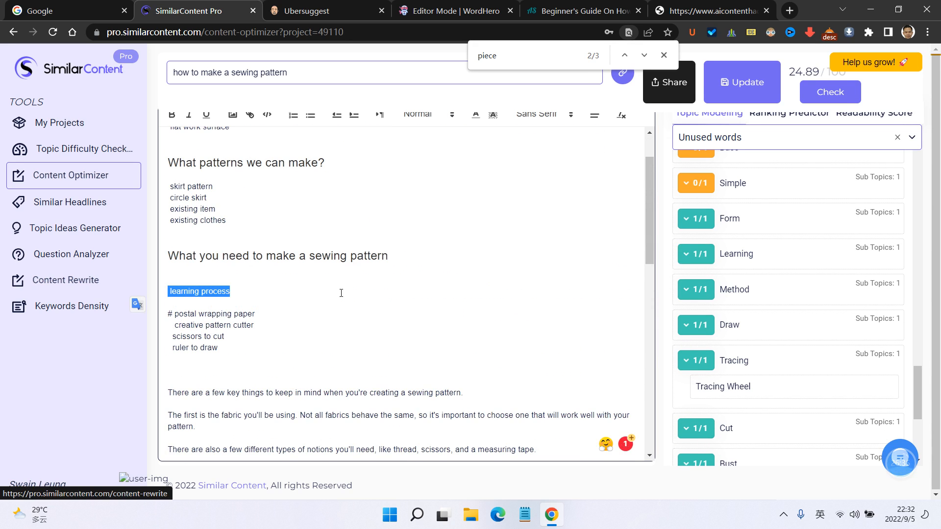
pyautogui.press('BackSpace')
pyautogui.scroll(-10, 390, 300)
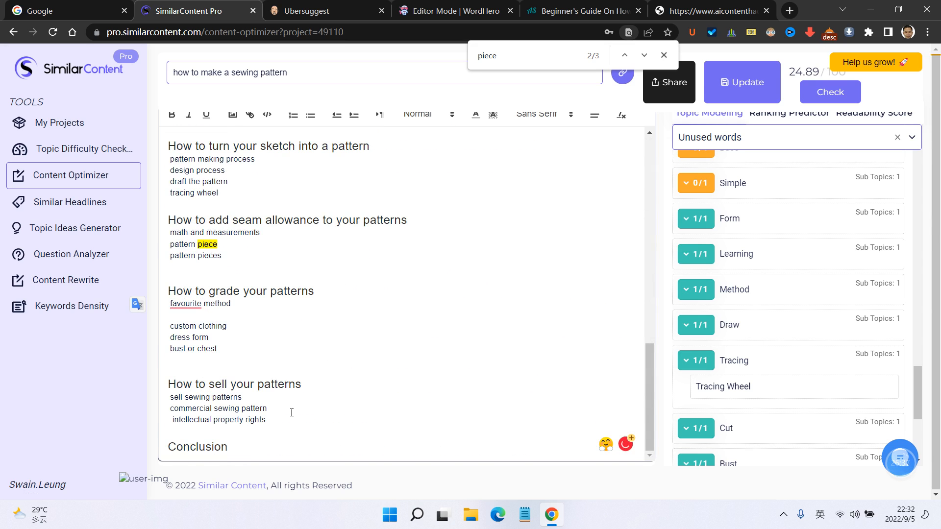
pyautogui.click(302, 421)
pyautogui.press('Return')
pyautogui.press('Return')
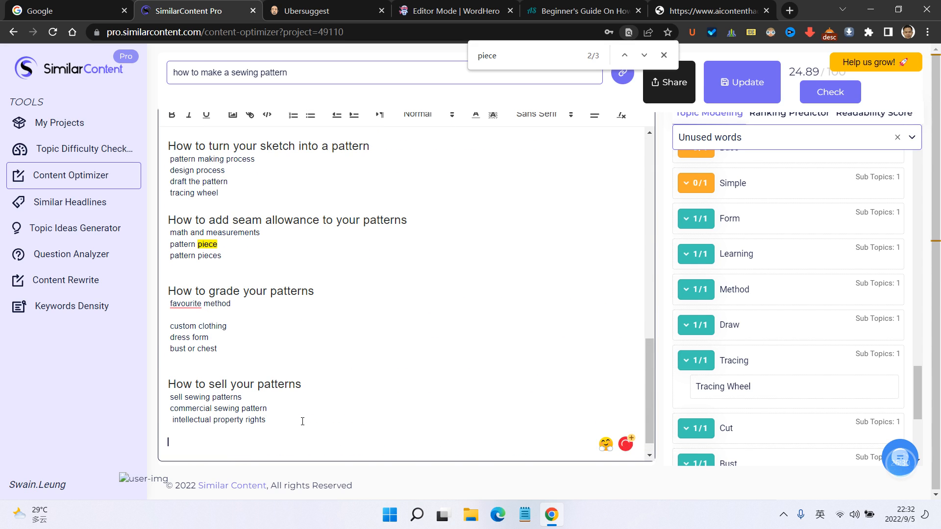
pyautogui.hotkey('ctrl', 'v')
# - Reapply the Unused words filter to the topic list and update the saved content
pyautogui.scroll(5, 539, 371)
pyautogui.scroll(5, 786, 235)
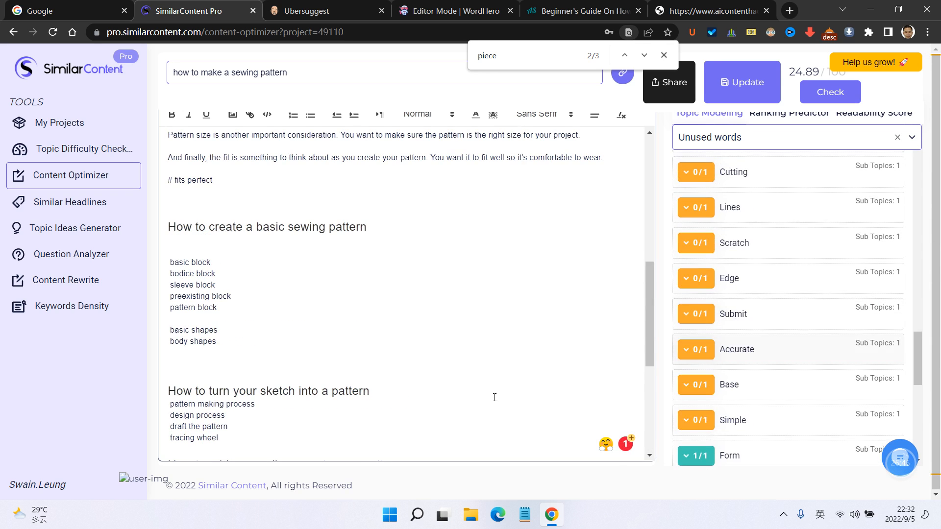
pyautogui.scroll(2, 494, 395)
pyautogui.scroll(-2, 368, 384)
pyautogui.scroll(-5, 383, 378)
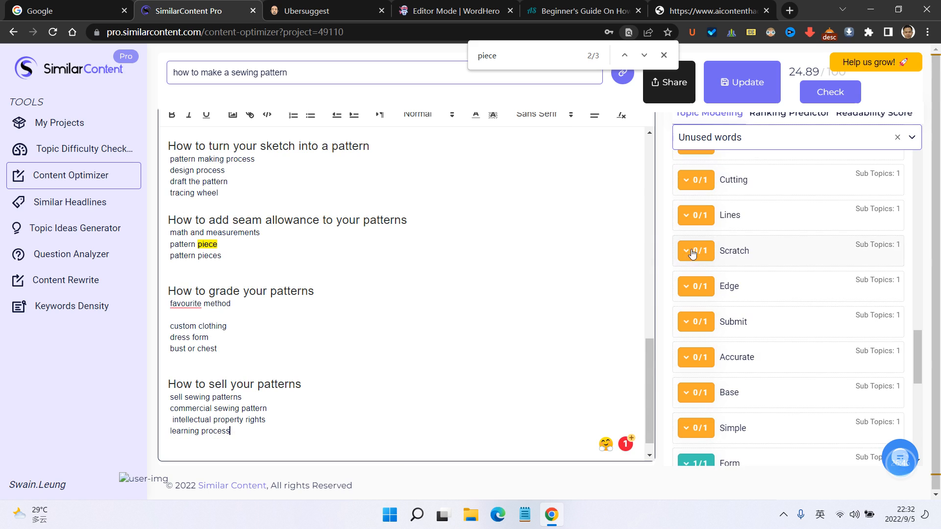
pyautogui.click(899, 139)
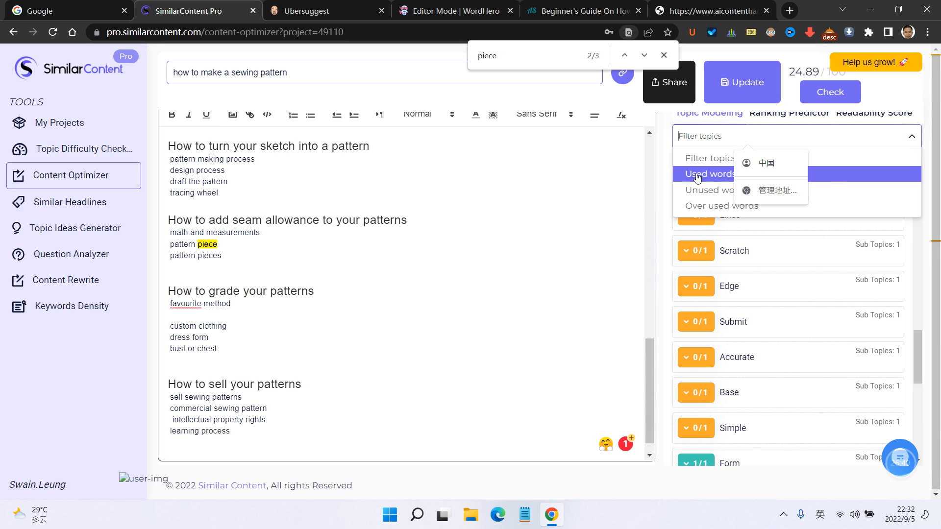
pyautogui.click(761, 186)
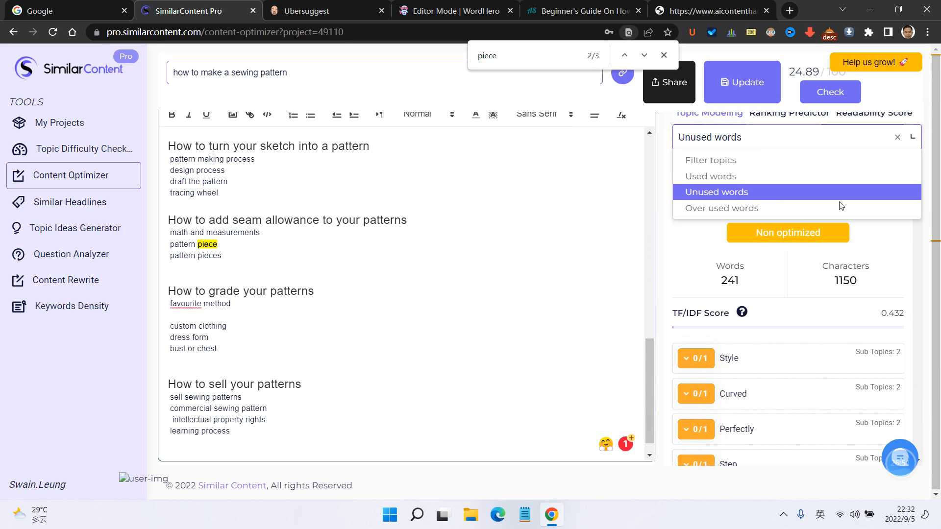
pyautogui.click(760, 74)
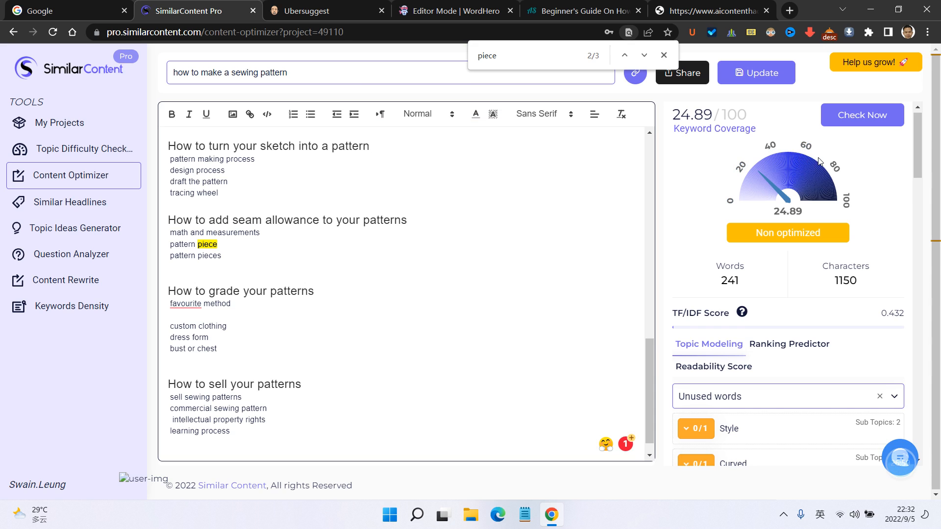
# - Look through the unused topics and expand the subtopics of Style
pyautogui.scroll(-9, 786, 173)
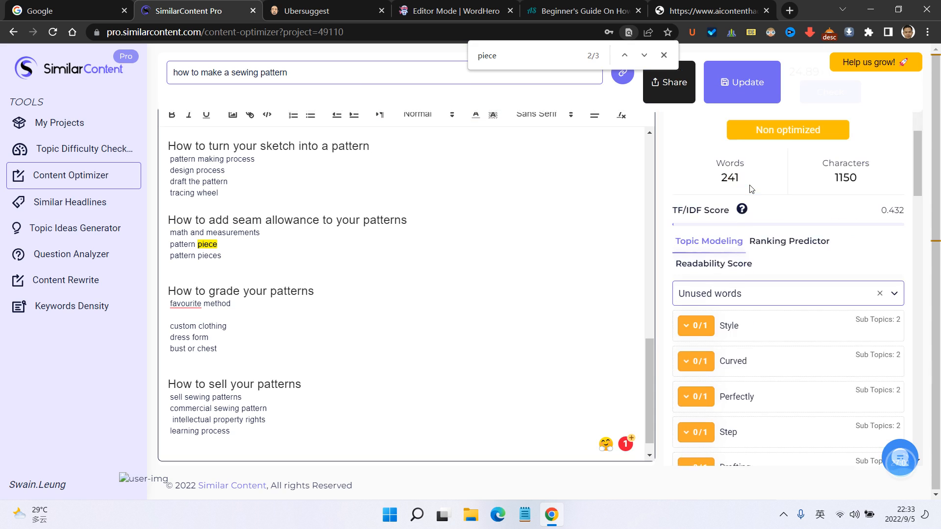
pyautogui.scroll(-10, 741, 255)
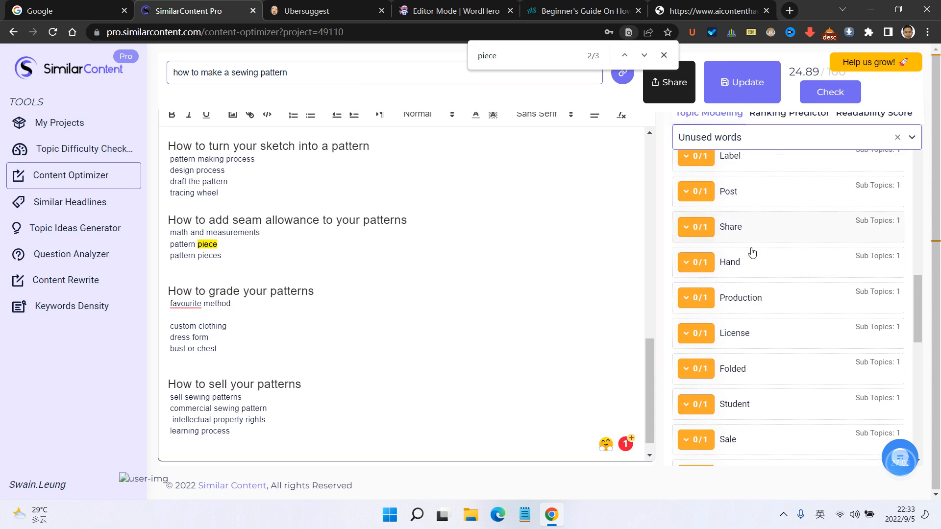
pyautogui.scroll(2, 757, 250)
pyautogui.scroll(12, 760, 249)
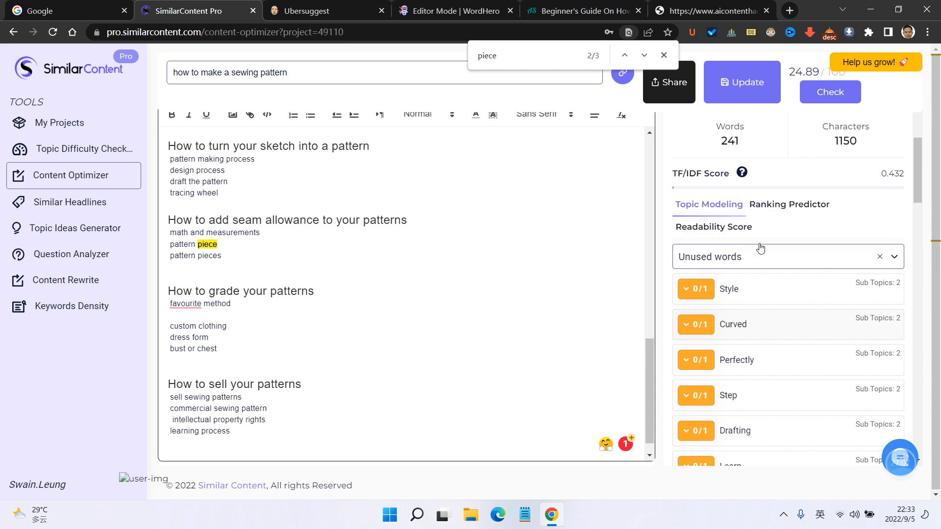
pyautogui.click(701, 289)
pyautogui.scroll(-1, 294, 279)
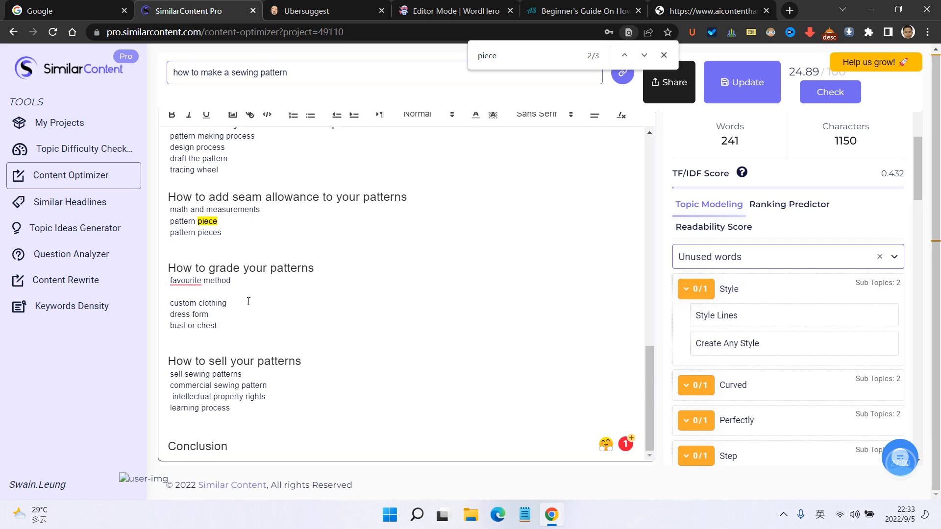
# - Correct the spelling of "favourite" to "favorite" under "How to grade your patterns" and add an empty line below it
pyautogui.click(270, 284)
pyautogui.moveTo(189, 281)
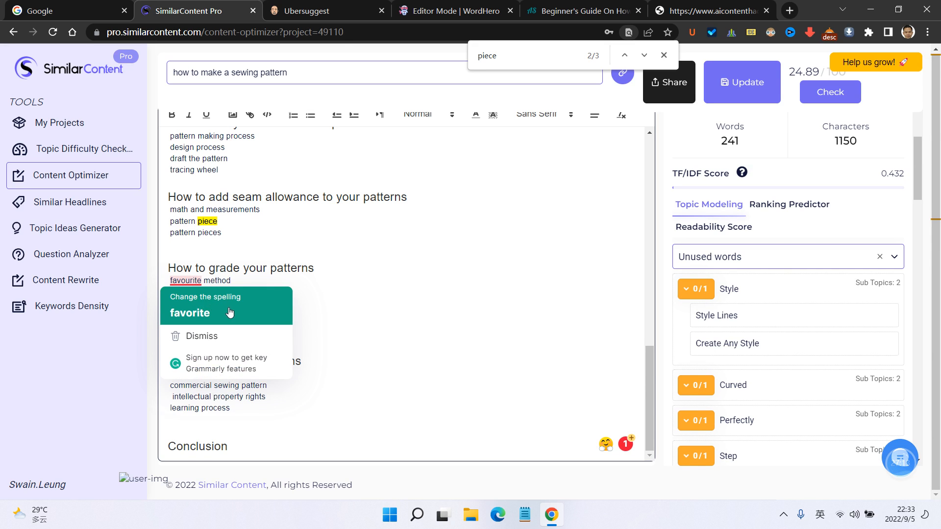
pyautogui.click(198, 312)
pyautogui.press('End')
pyautogui.press('Return')
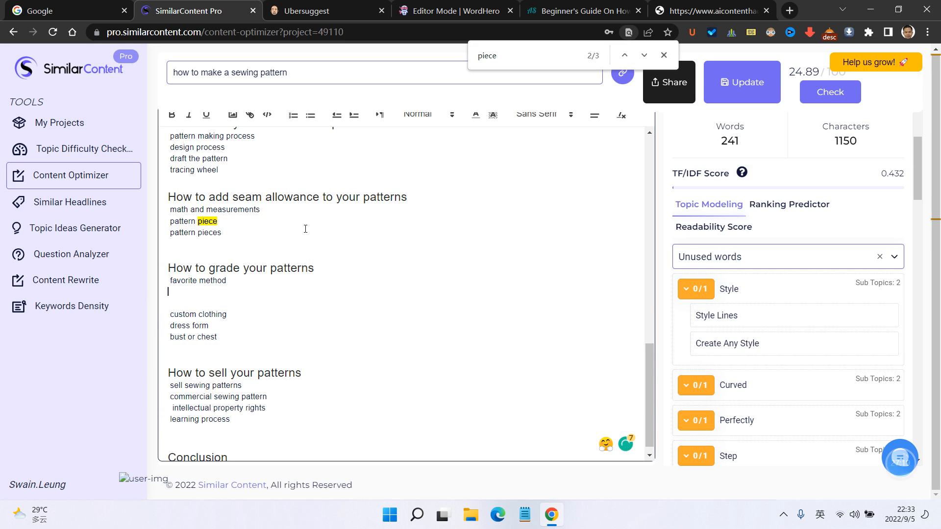
# - Insert the Style subtopic "create any style" directly beneath the heading "How to create a basic sewing pattern" and collapse the Style topic
pyautogui.scroll(3, 305, 229)
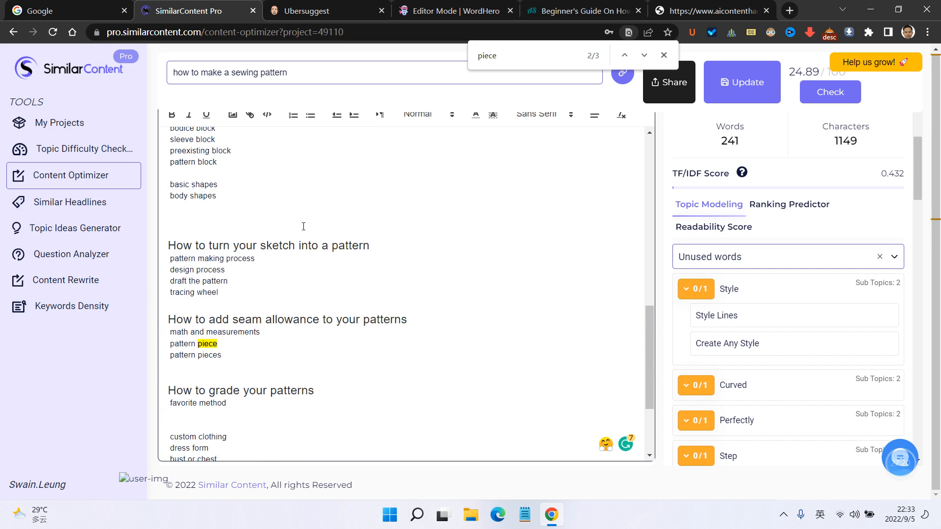
pyautogui.click(373, 252)
pyautogui.scroll(1, 368, 246)
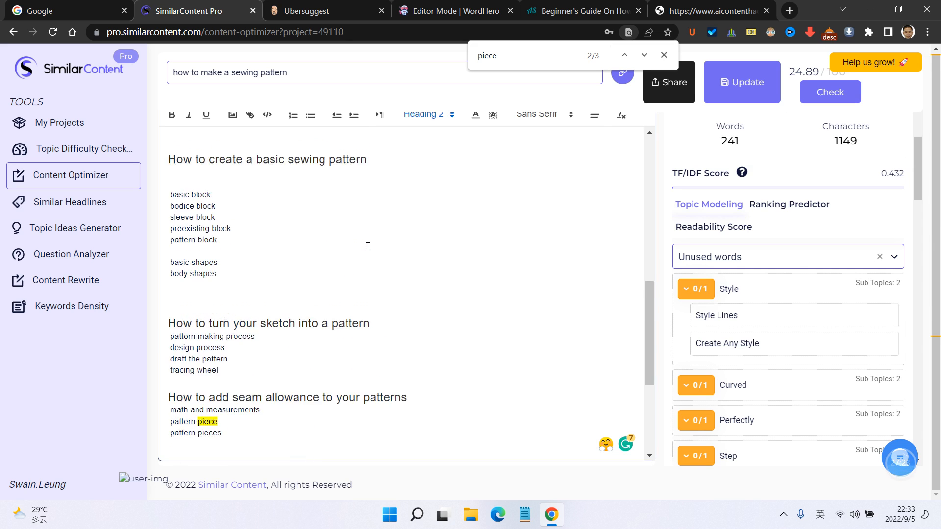
pyautogui.scroll(3, 368, 247)
pyautogui.click(169, 339)
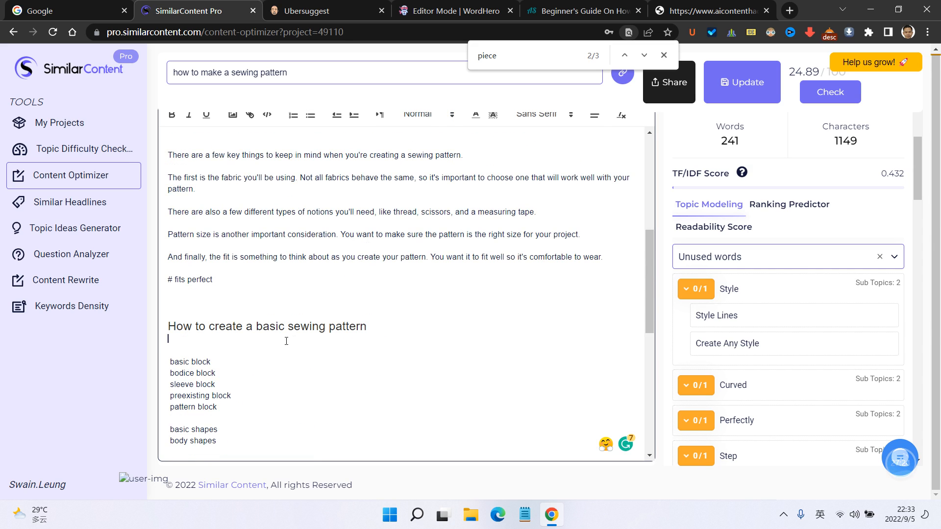
pyautogui.click(752, 343)
pyautogui.click(706, 292)
pyautogui.scroll(-1, 705, 295)
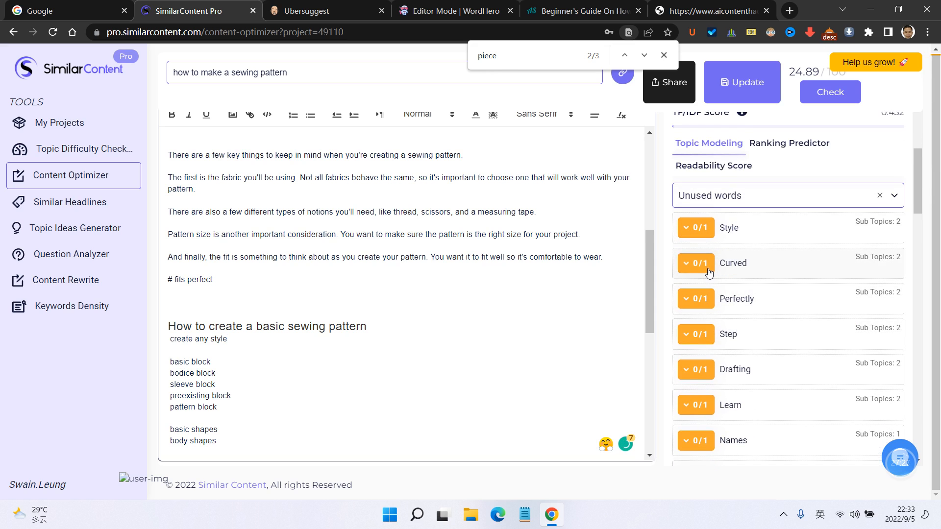
# - Add the Curved subtopics "curved tailor" and "curved ruler" on separate lines below "ruler to draw"
pyautogui.click(709, 263)
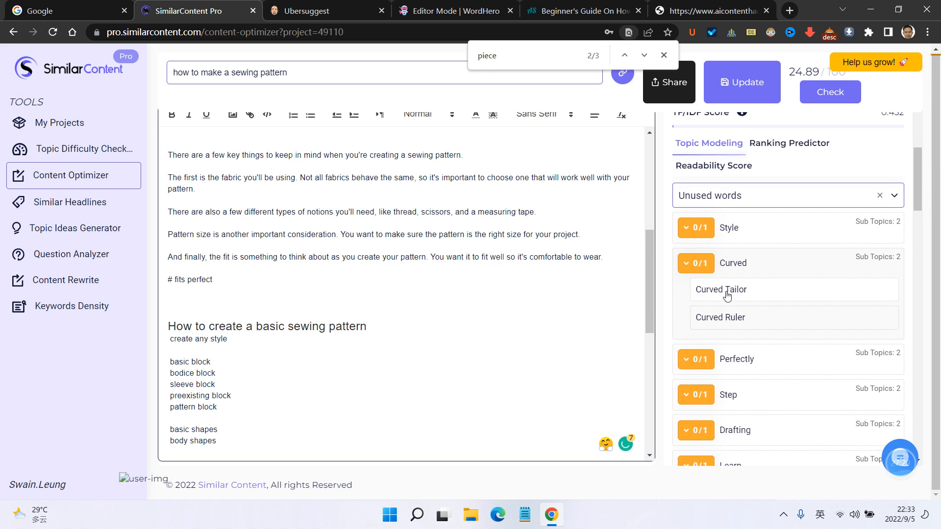
pyautogui.scroll(2, 564, 311)
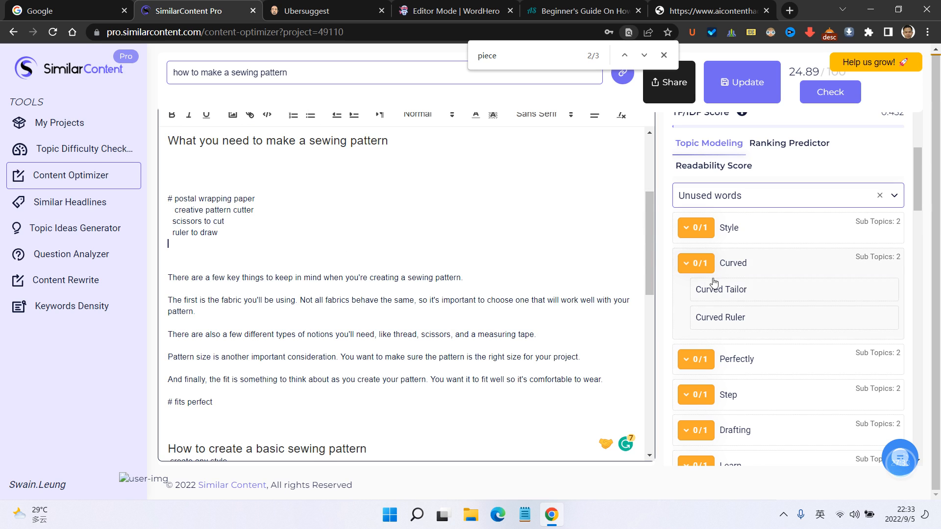
pyautogui.click(727, 291)
pyautogui.click(785, 324)
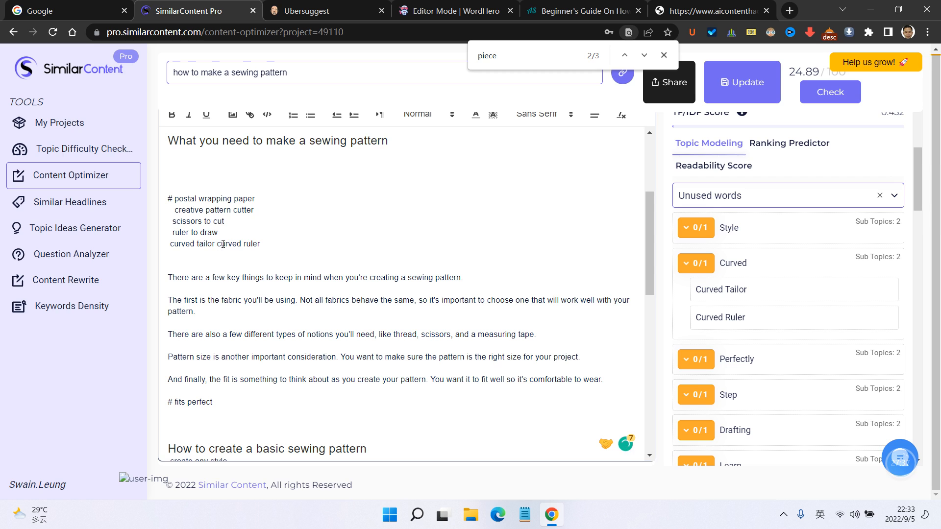
pyautogui.press('Return')
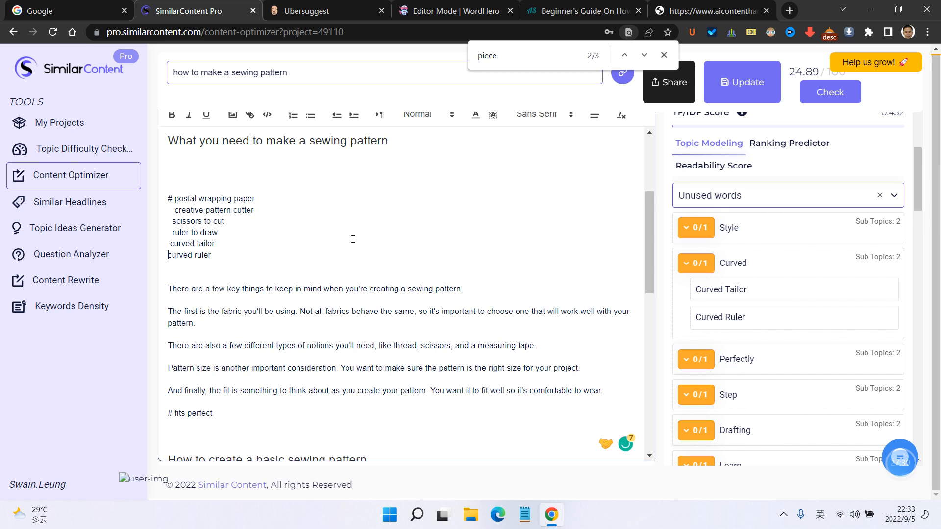
pyautogui.click(709, 265)
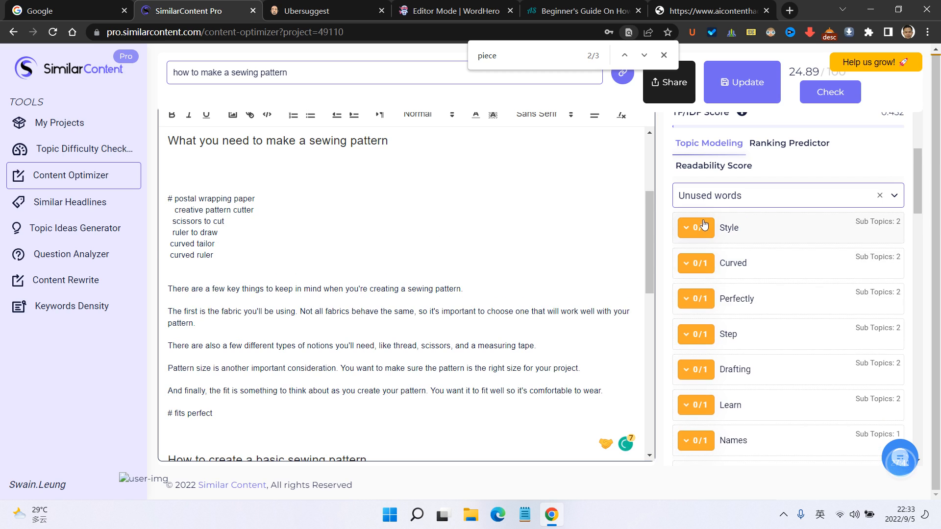
# - Recheck the Style topic's subtopics against the outline, leaving the topic collapsed
pyautogui.click(704, 225)
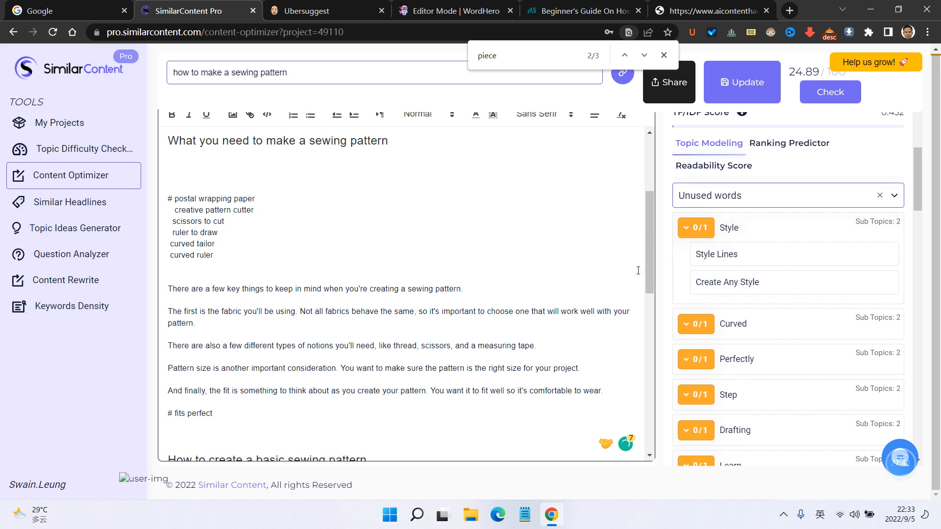
pyautogui.click(763, 292)
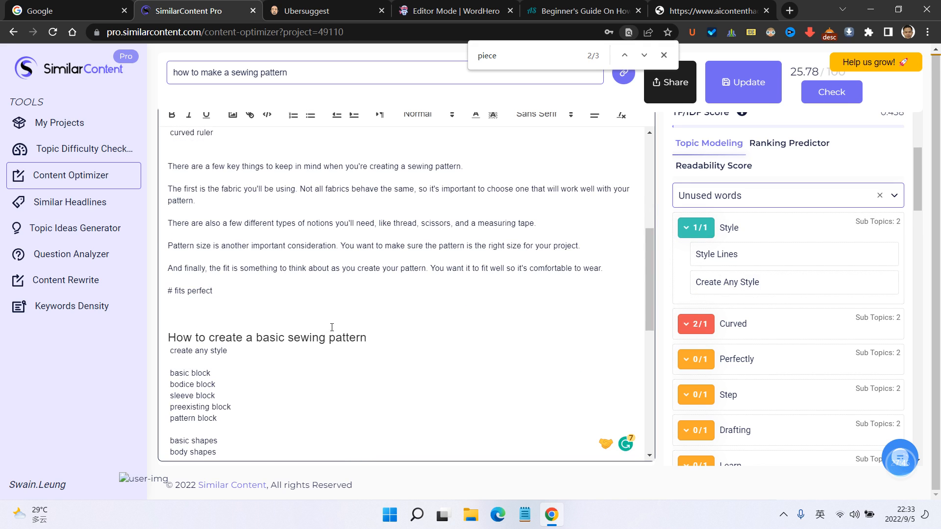
pyautogui.click(688, 231)
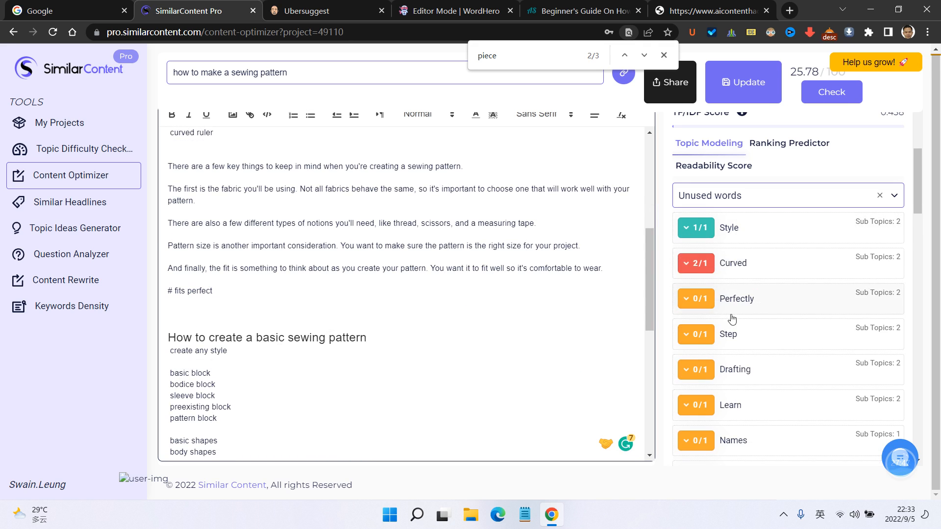
# - Insert the Perfectly subtopic "fit perfectly" on a new line below "# fits perfect"
pyautogui.click(699, 300)
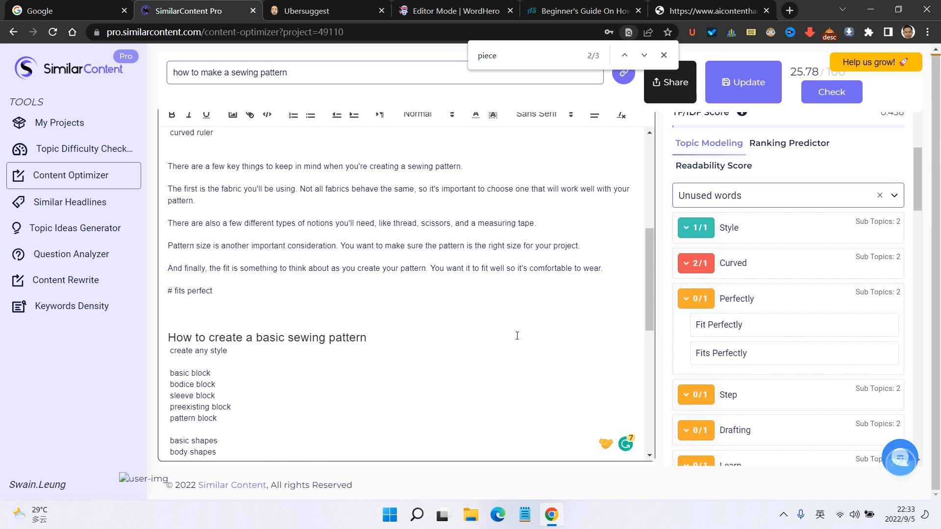
pyautogui.scroll(3, 518, 333)
pyautogui.scroll(4, 350, 275)
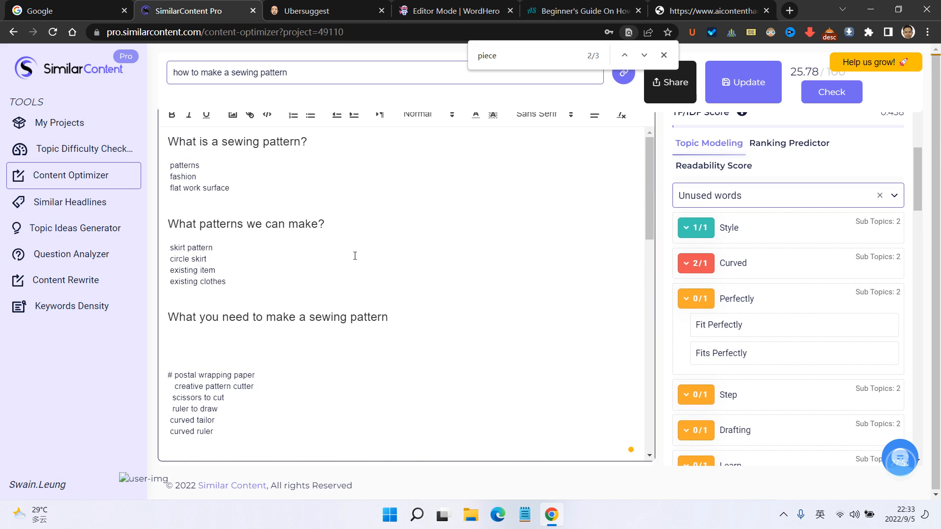
pyautogui.scroll(-5, 366, 254)
pyautogui.scroll(4, 369, 253)
pyautogui.scroll(-3, 375, 254)
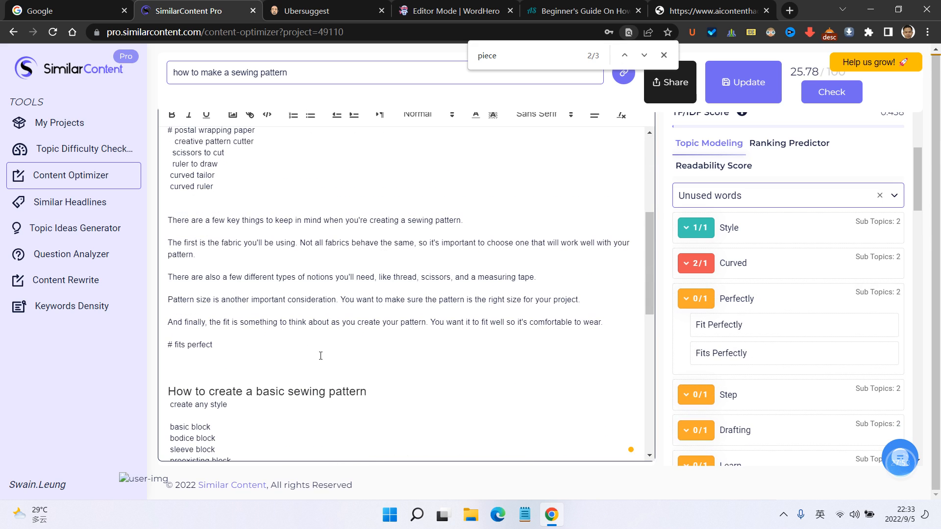
pyautogui.click(252, 343)
pyautogui.press('Return')
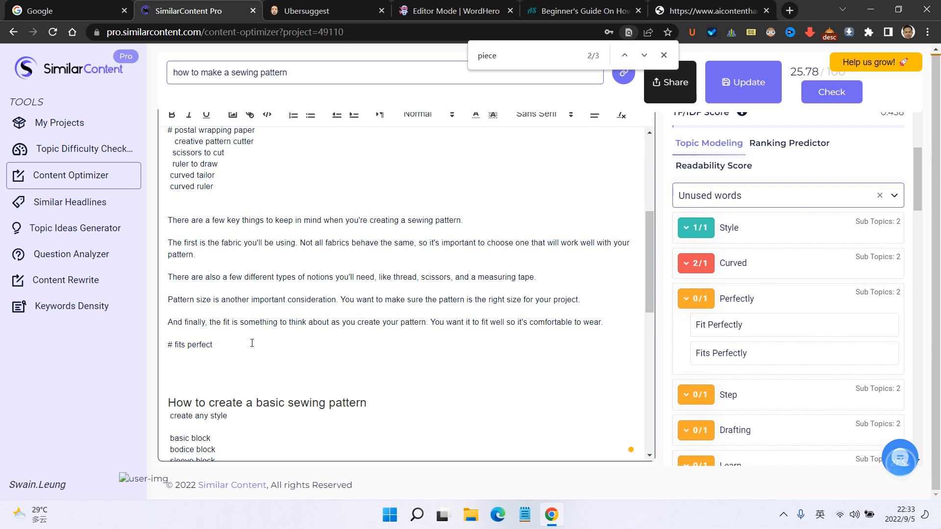
pyautogui.click(739, 325)
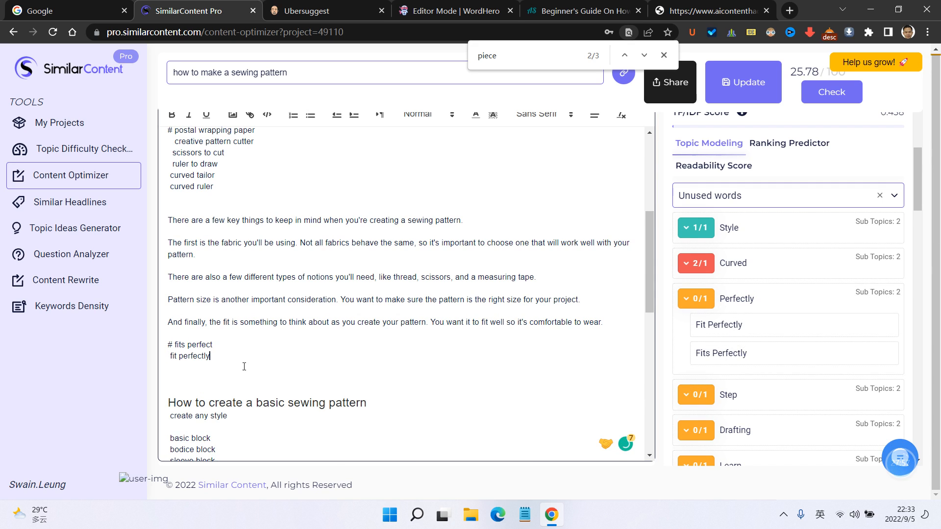
# - Collapse the Perfectly topic and insert the Step subtopic "step by step" on a new line below "create any style"
pyautogui.click(710, 300)
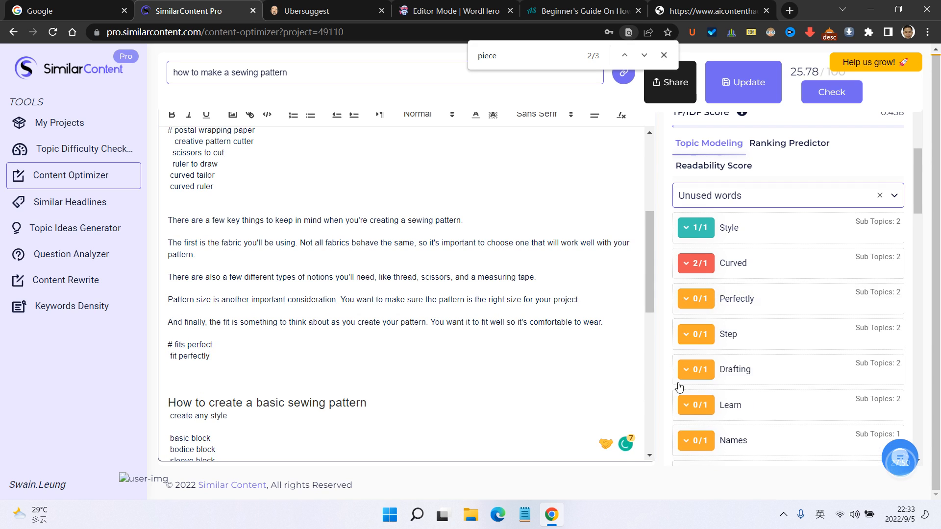
pyautogui.click(697, 339)
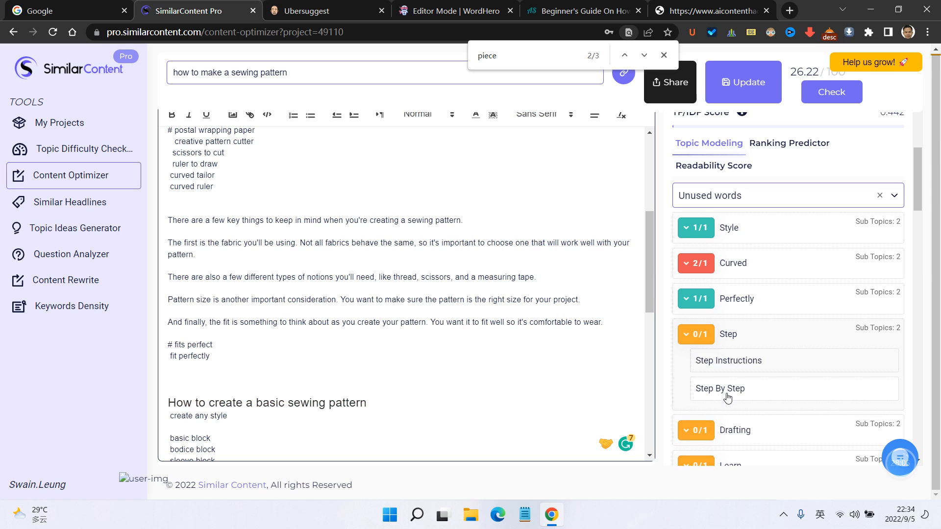
pyautogui.scroll(-5, 245, 322)
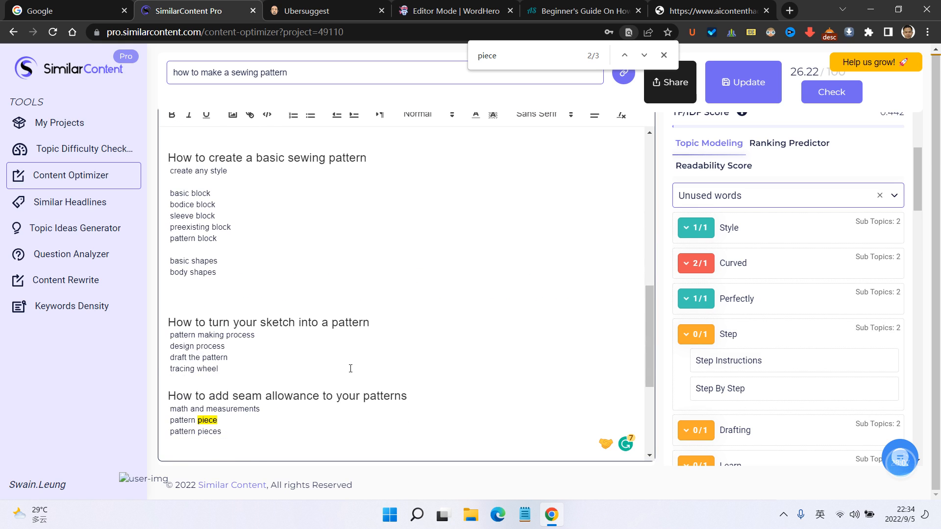
pyautogui.scroll(3, 244, 322)
pyautogui.press('Return')
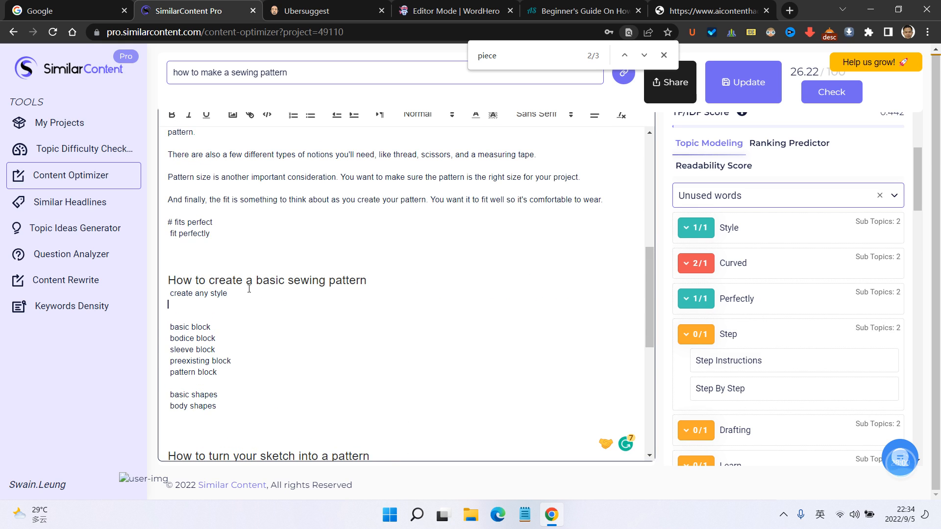
pyautogui.click(708, 388)
# - Add the Step subtopic "step instructions" below "step by step", shorten it to "instructions", and collapse the Step topic
pyautogui.click(706, 338)
pyautogui.click(705, 337)
pyautogui.press('Return')
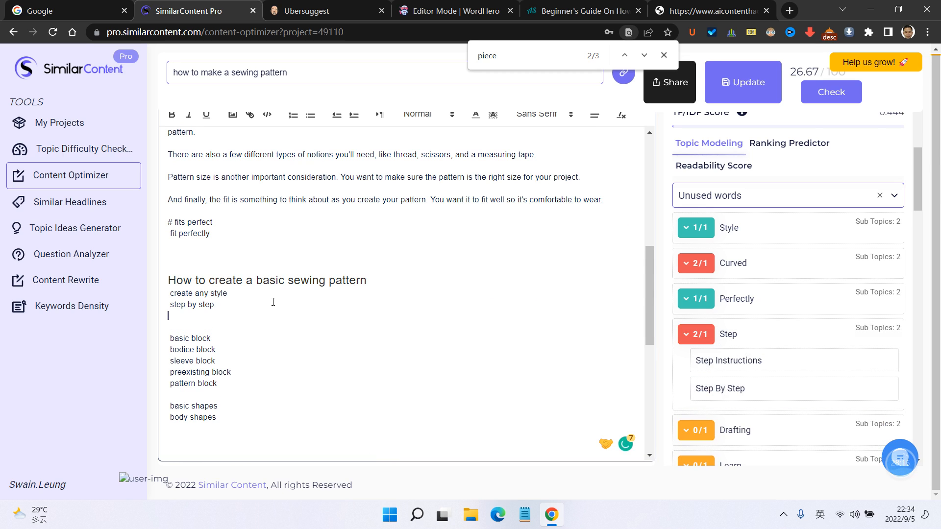
pyautogui.click(729, 362)
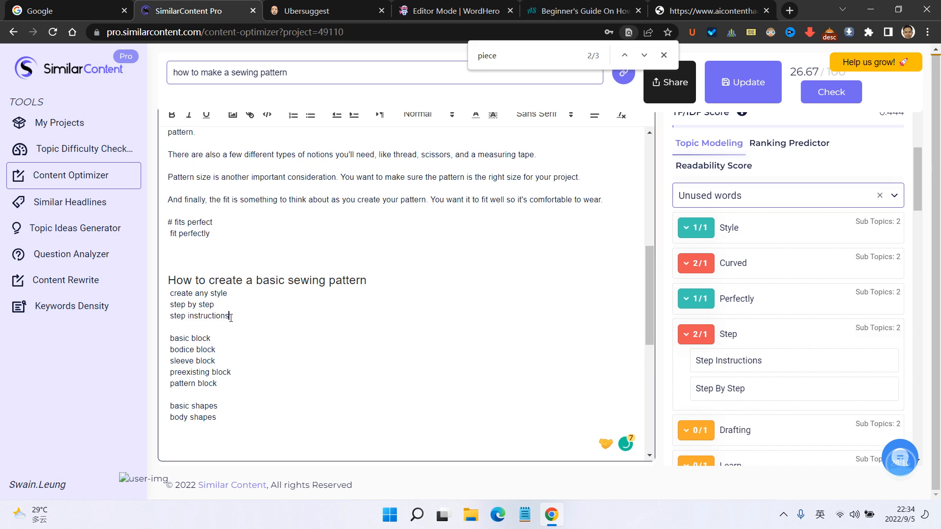
pyautogui.doubleClick(180, 315)
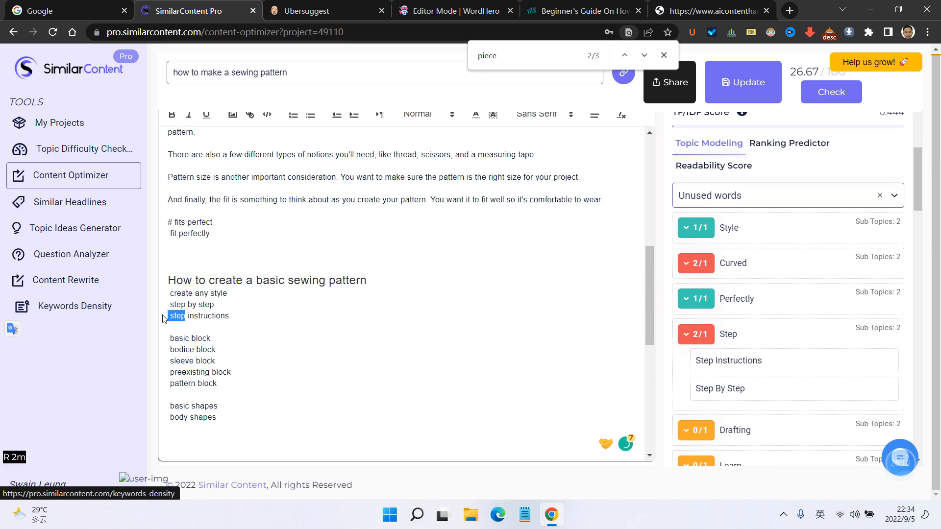
pyautogui.press('BackSpace')
pyautogui.press('BackSpace')
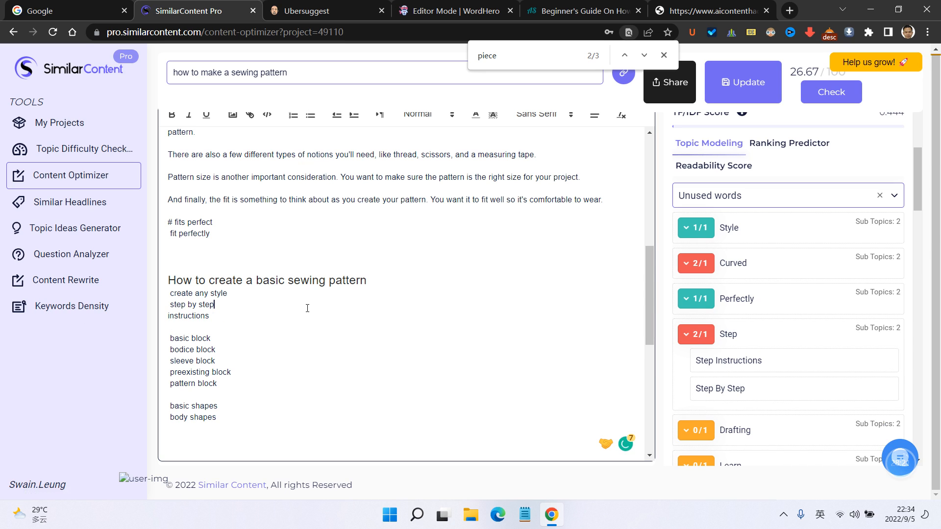
pyautogui.scroll(-3, 456, 328)
pyautogui.click(696, 333)
# - Insert the Names subtopic "trade names" directly beneath the heading "How to sell your patterns" and collapse the Names topic
pyautogui.scroll(-3, 719, 321)
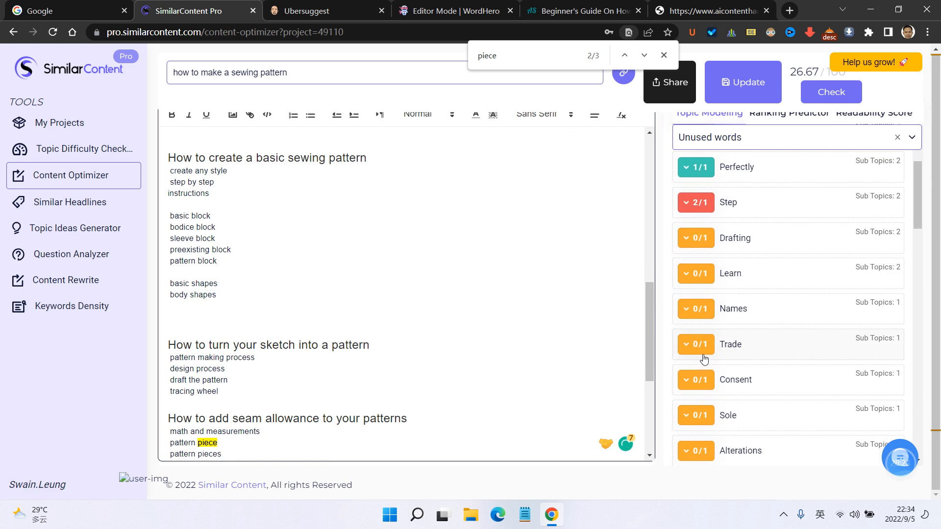
pyautogui.click(699, 309)
pyautogui.scroll(-5, 474, 328)
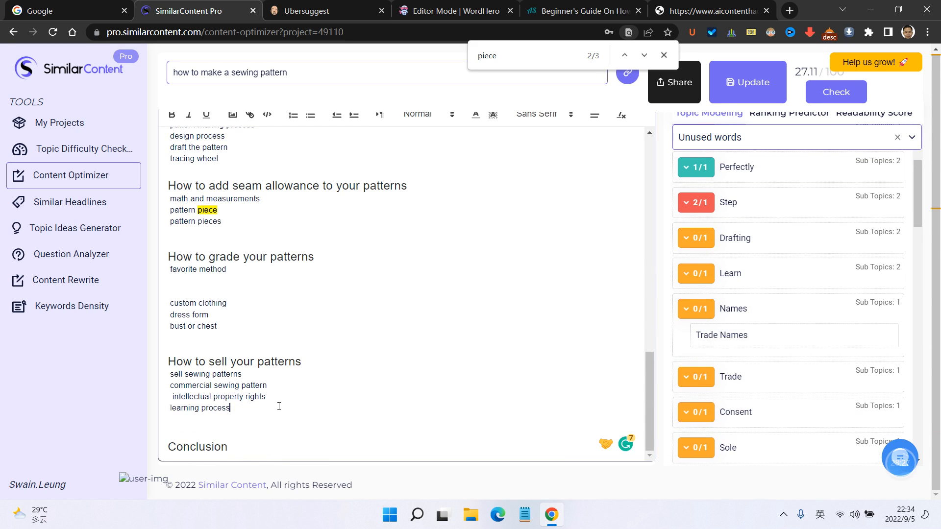
pyautogui.click(304, 363)
pyautogui.press('Return')
pyautogui.click(705, 335)
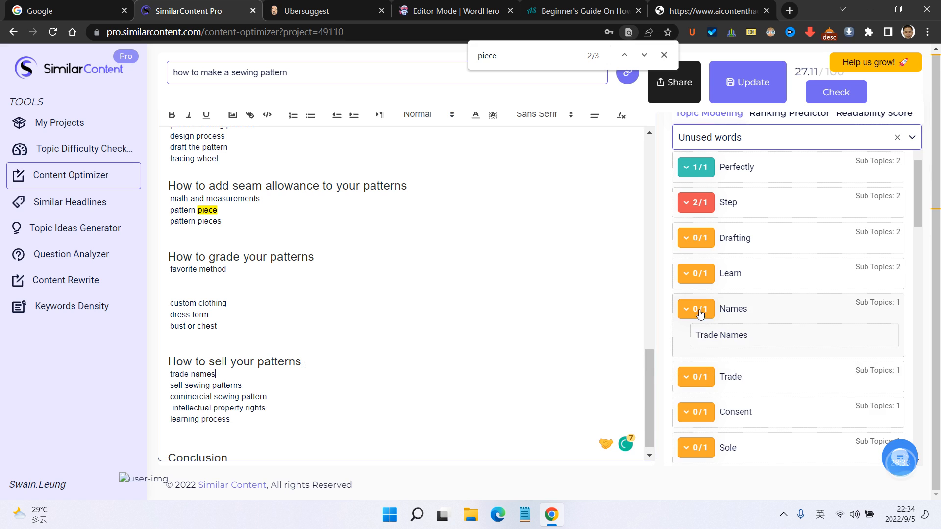
pyautogui.click(698, 310)
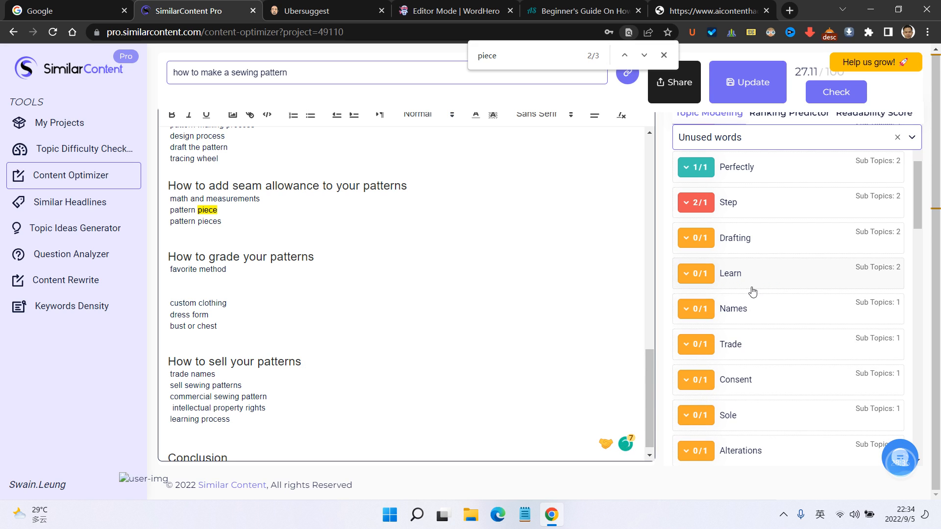
pyautogui.click(702, 309)
pyautogui.click(703, 310)
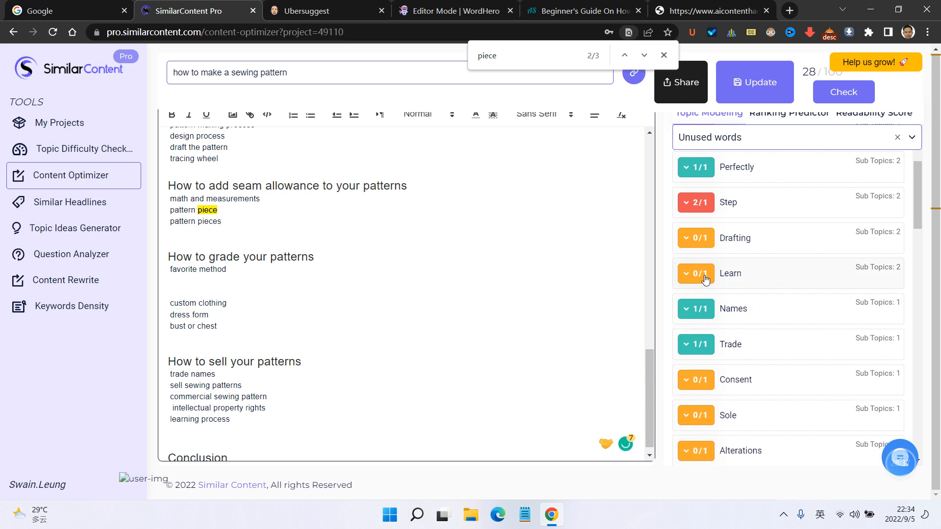
# - Insert the Learn subtopic "skill to learn" on a new line below "learning process" and collapse the Learn topic
pyautogui.click(696, 273)
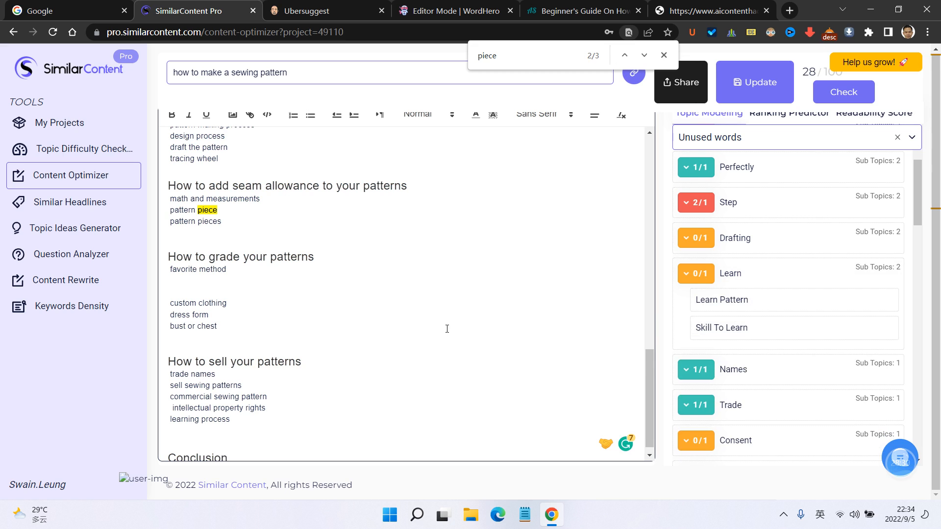
pyautogui.scroll(-1, 447, 329)
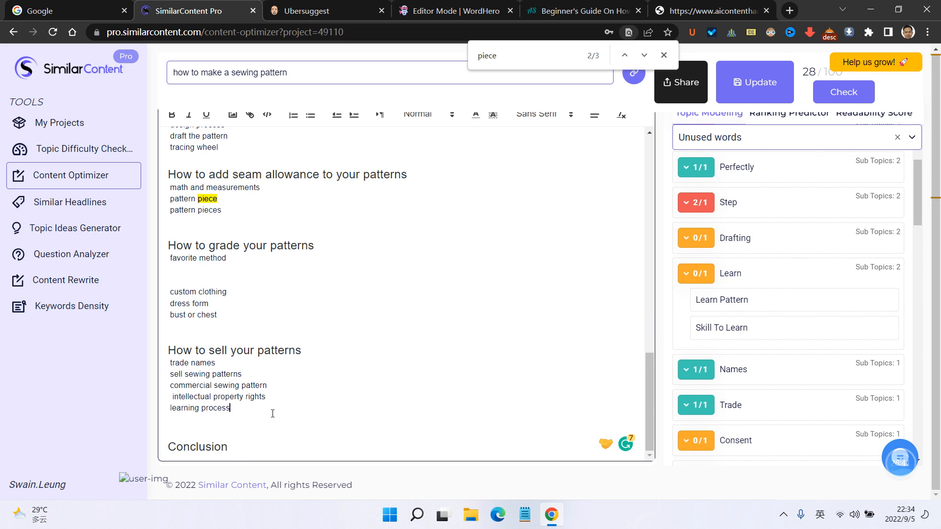
pyautogui.press('Return')
pyautogui.write('skill to learn')
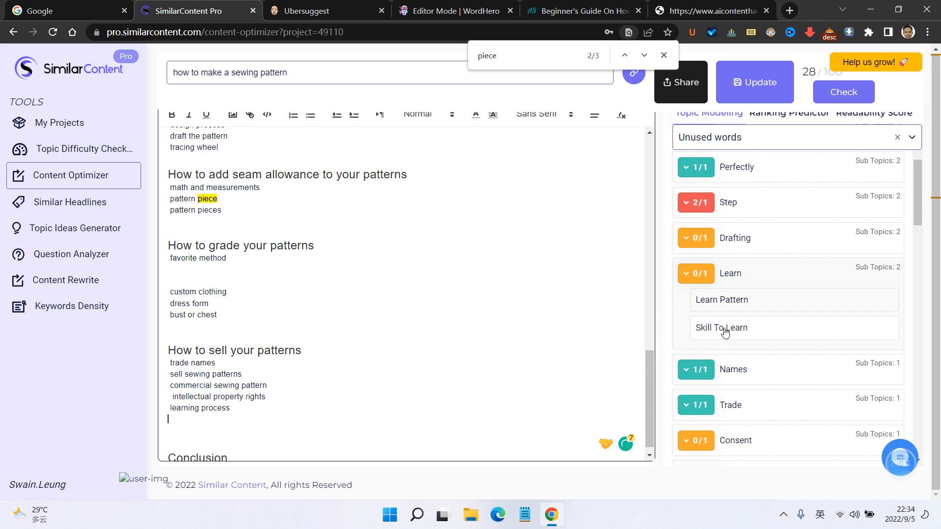
pyautogui.click(705, 273)
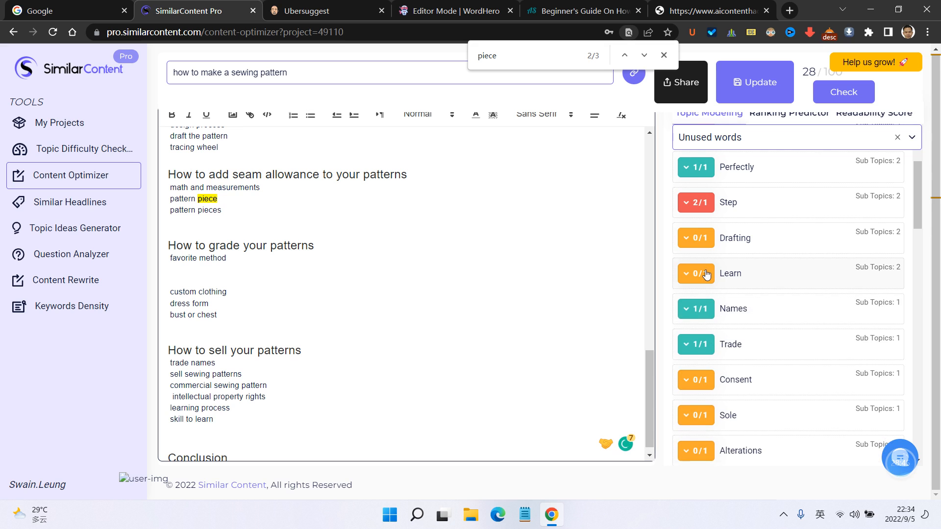
# - Review the outline for a fitting place and insert the Drafting subtopic "pattern drafting" on the line below "skill to learn"
pyautogui.click(712, 242)
pyautogui.scroll(3, 321, 344)
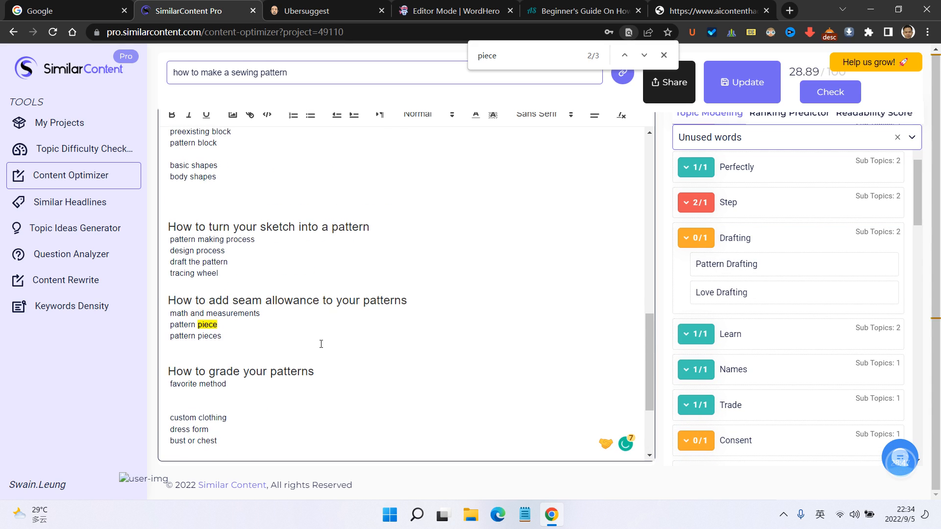
pyautogui.scroll(3, 321, 344)
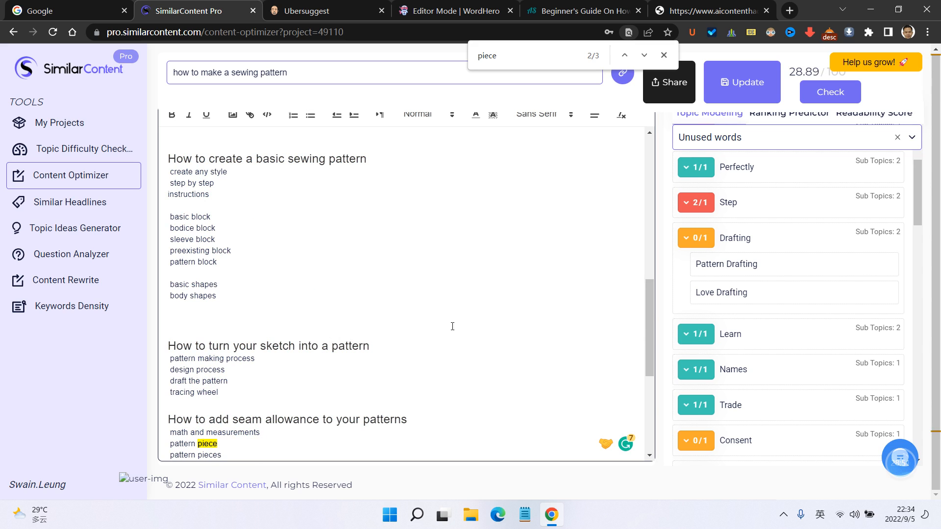
pyautogui.scroll(-1, 308, 313)
pyautogui.scroll(3, 308, 311)
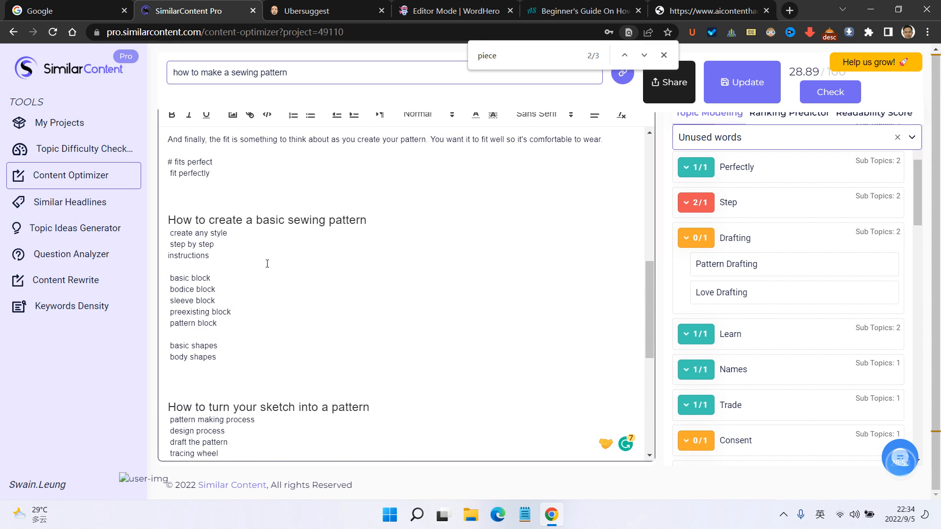
pyautogui.scroll(7, 315, 185)
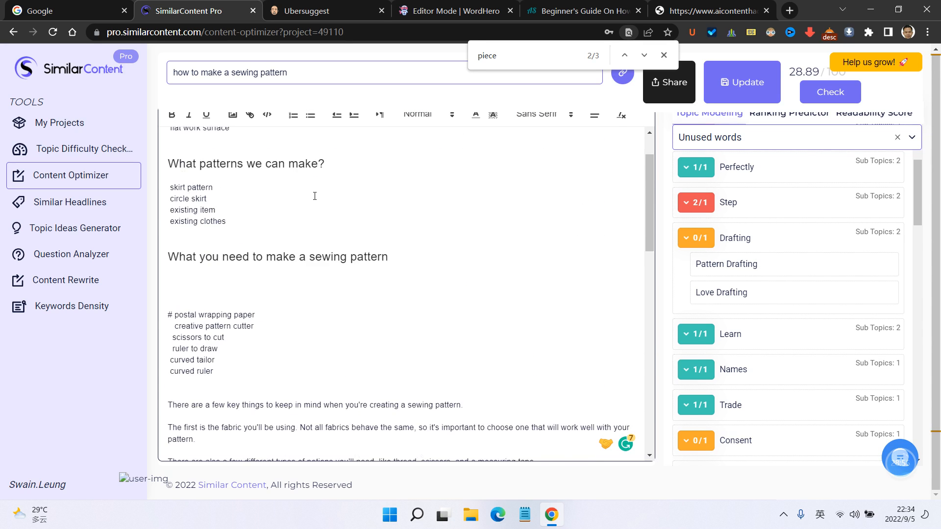
pyautogui.scroll(1, 314, 196)
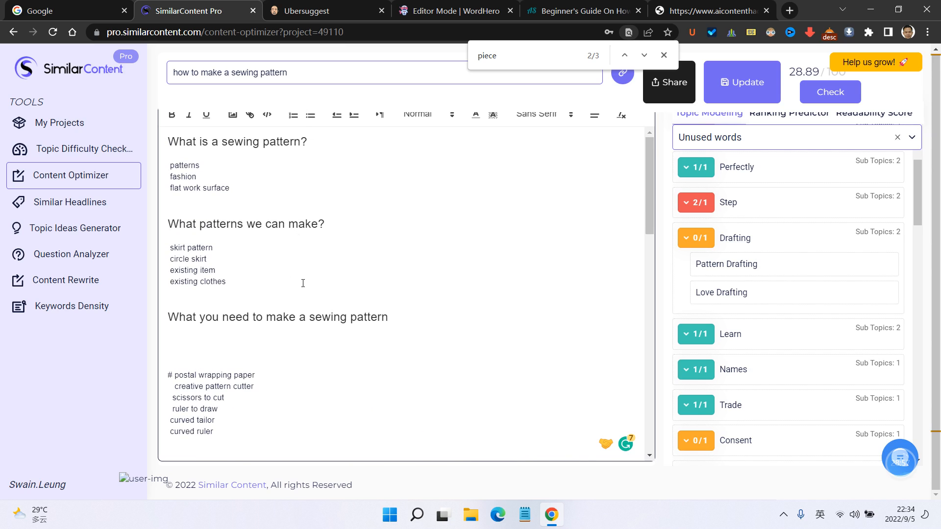
pyautogui.scroll(-15, 305, 285)
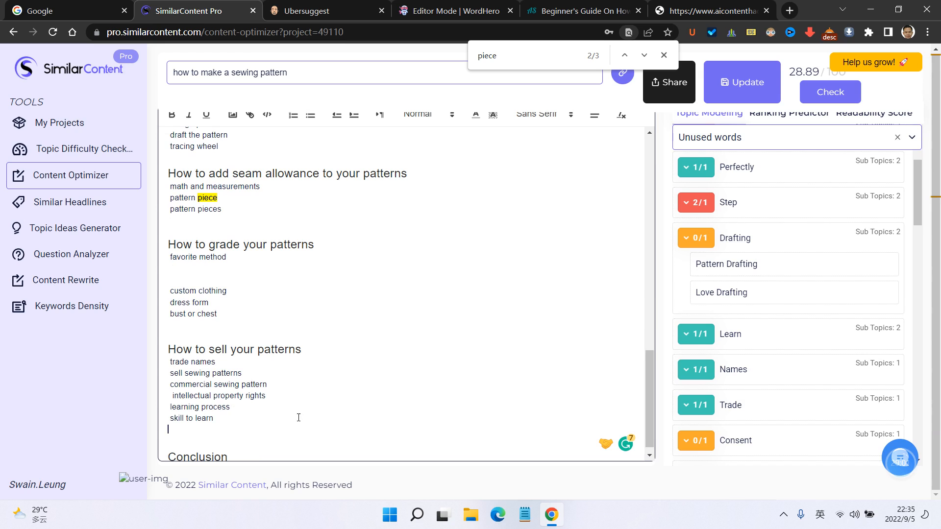
pyautogui.scroll(-1, 300, 417)
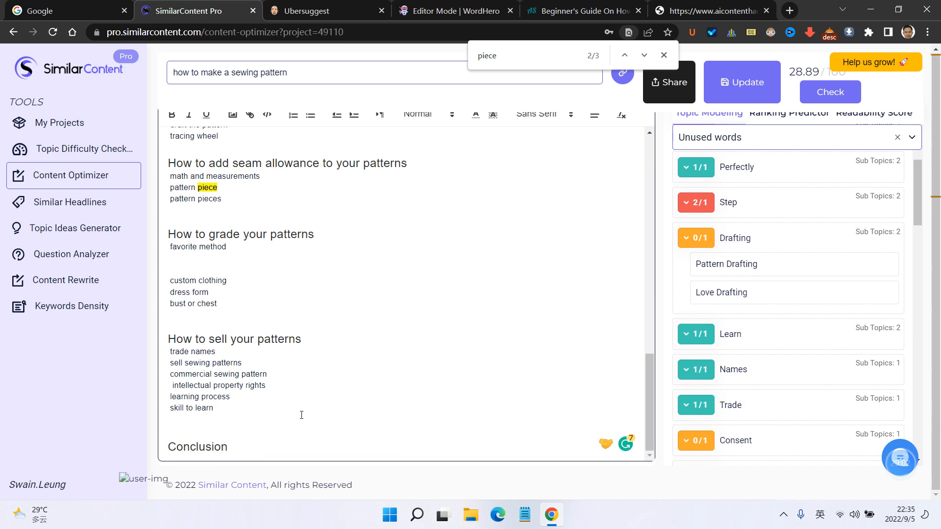
pyautogui.click(743, 265)
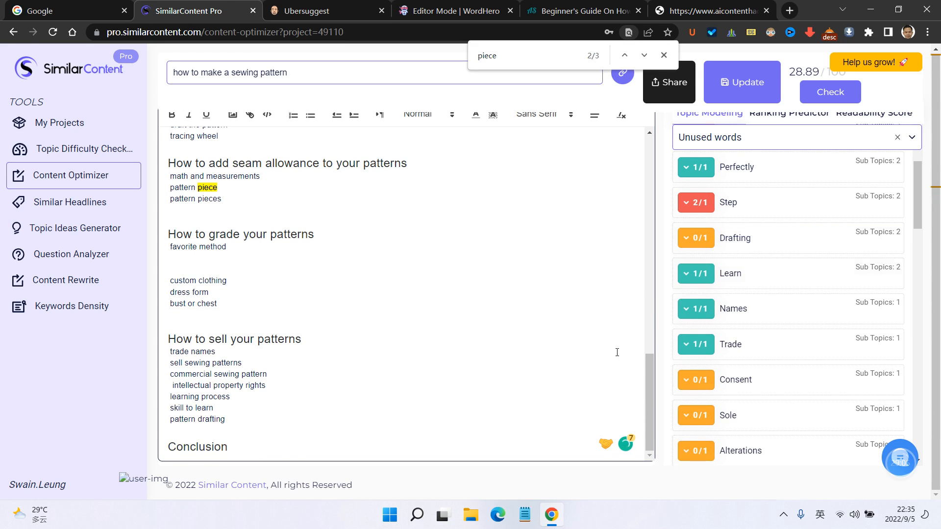
# - Insert the Consent subtopic "prior written consent" below "body shapes", separated by a blank line, and collapse the Consent and Sole topics
pyautogui.scroll(-4, 752, 415)
pyautogui.click(735, 318)
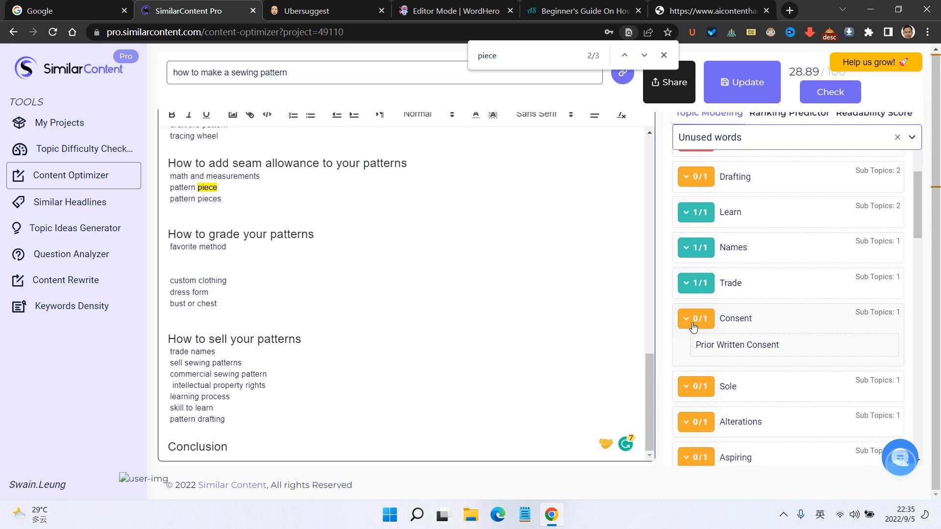
pyautogui.click(695, 387)
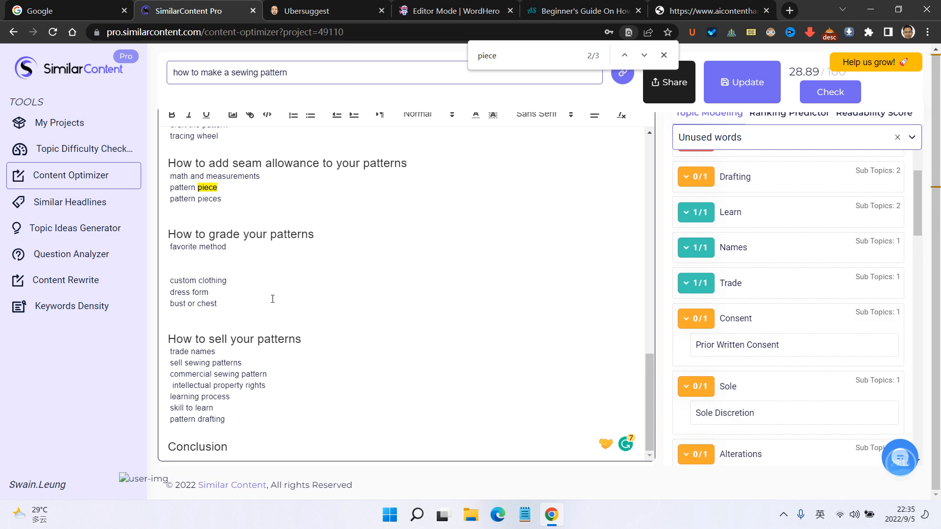
pyautogui.scroll(3, 286, 311)
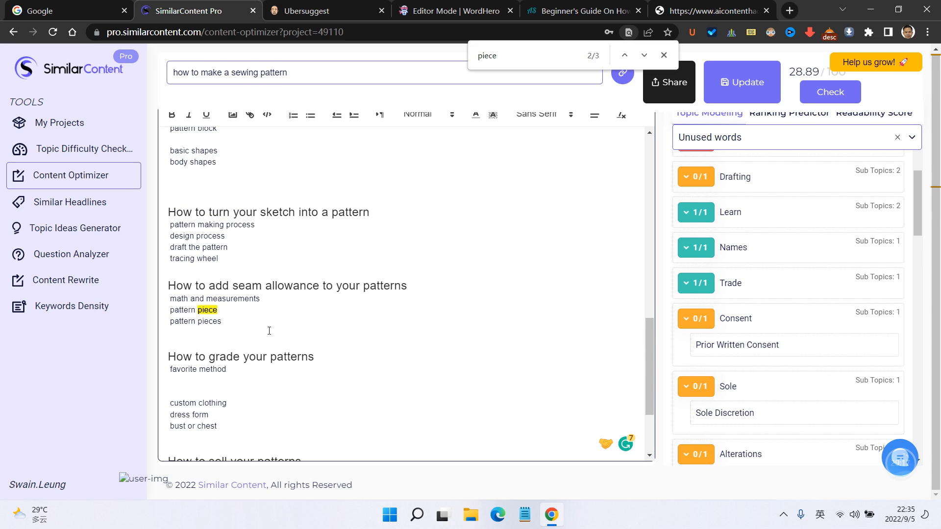
pyautogui.scroll(3, 285, 274)
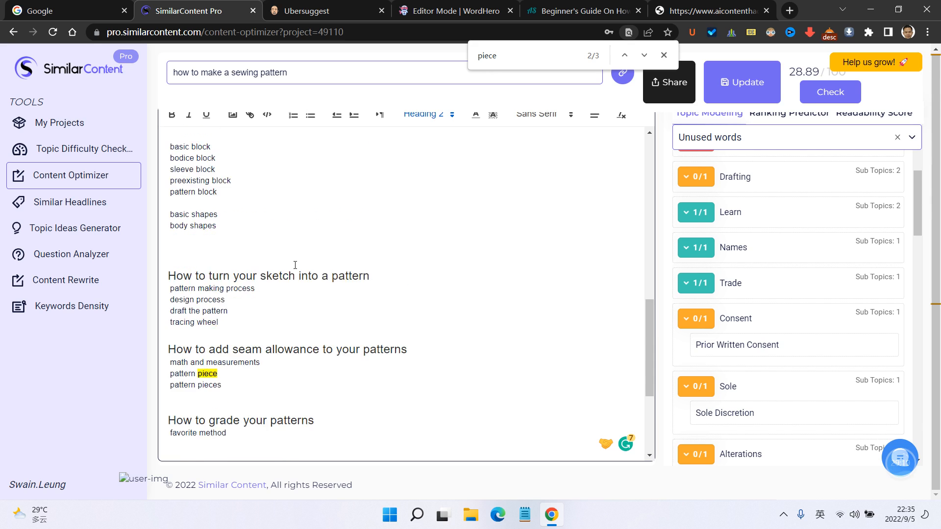
pyautogui.click(277, 286)
pyautogui.scroll(1, 277, 286)
pyautogui.scroll(-1, 277, 287)
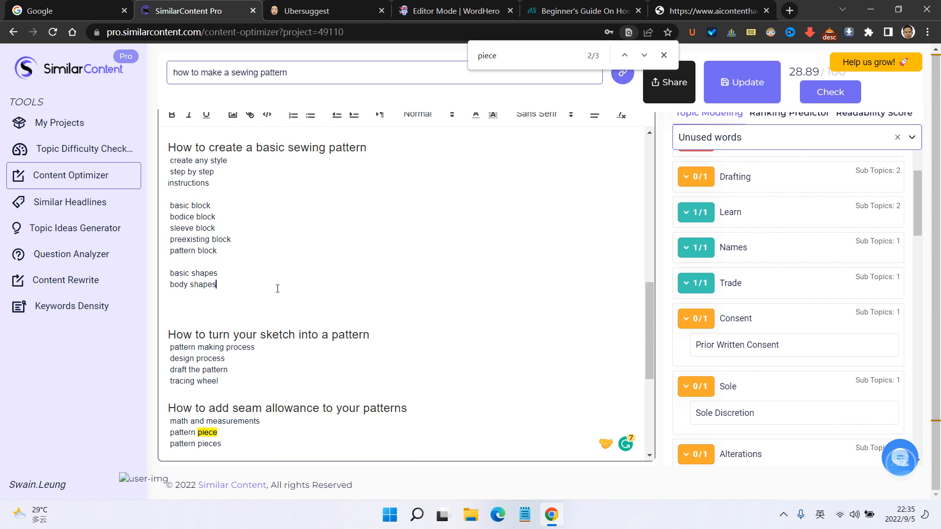
pyautogui.press('Return')
pyautogui.press('Return')
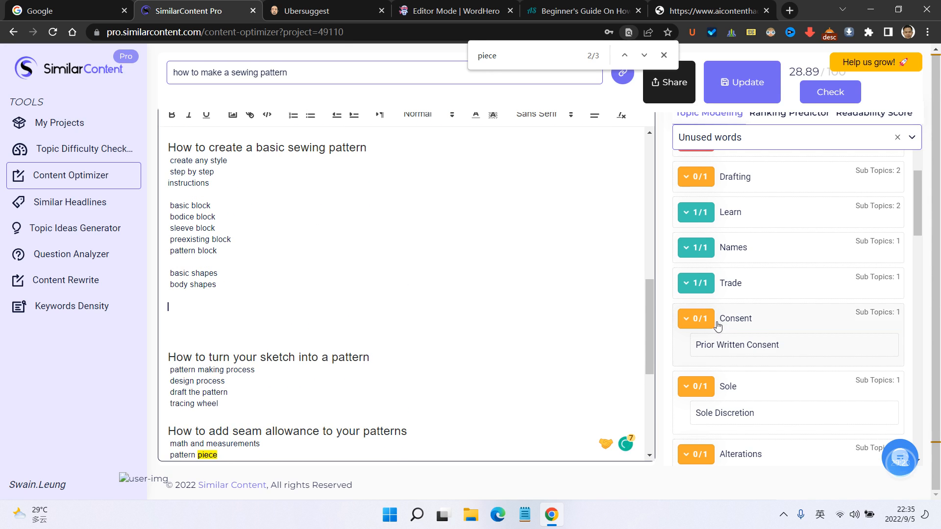
pyautogui.click(725, 344)
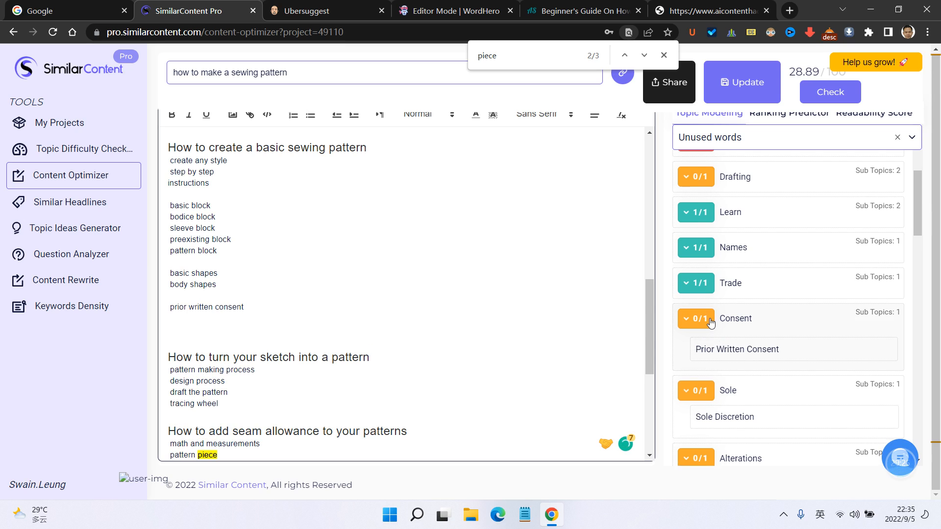
pyautogui.click(711, 322)
pyautogui.click(702, 356)
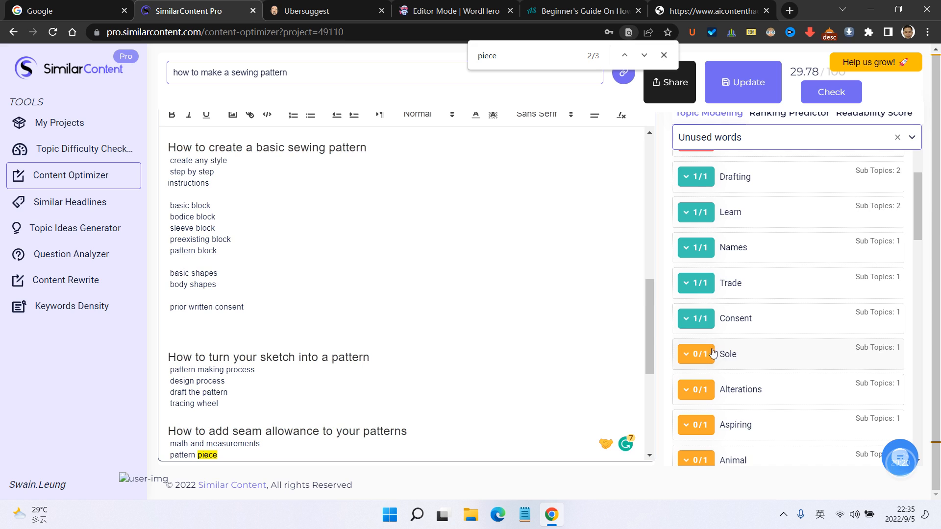
# - Check the subtopics of the Animal and Stuffed topics, leaving only the Stuffed topic expanded
pyautogui.scroll(-2, 706, 348)
pyautogui.scroll(-1, 706, 343)
pyautogui.click(699, 284)
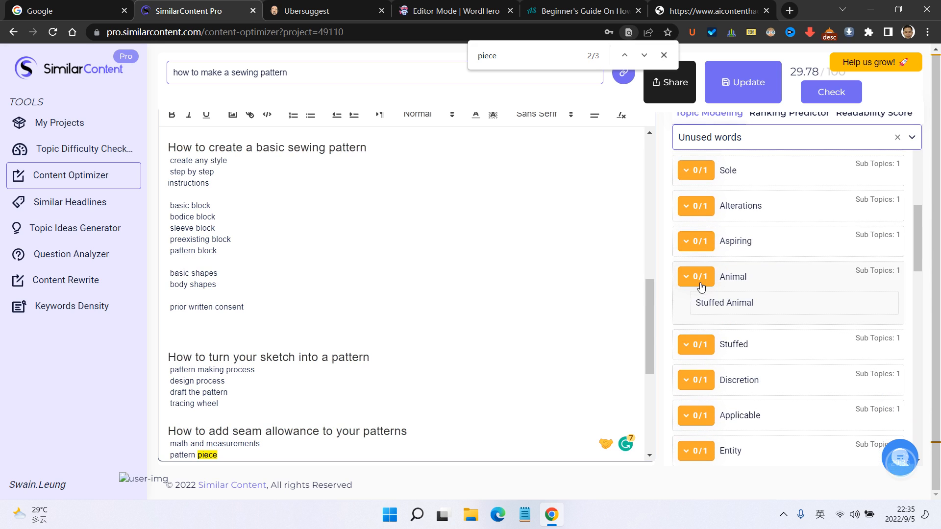
pyautogui.click(700, 286)
pyautogui.click(701, 311)
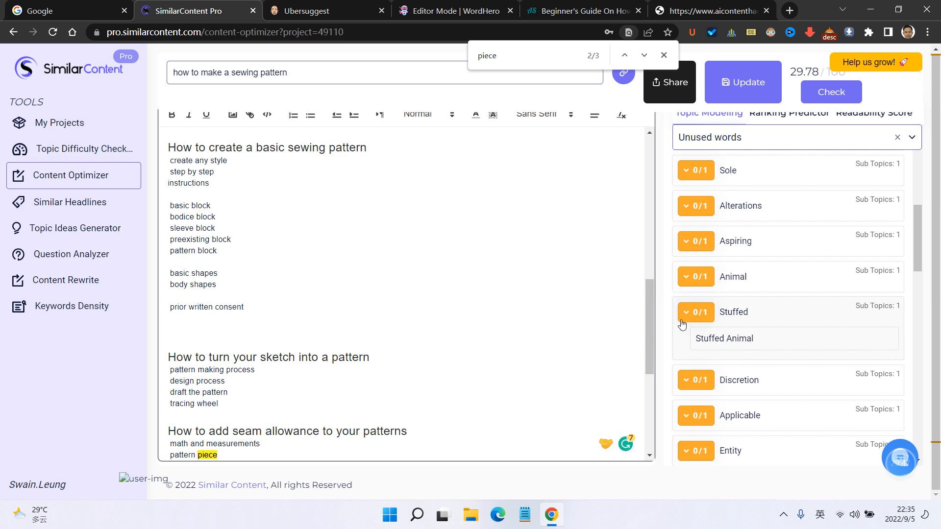
# - Insert the Alterations subtopic "pattern alterations" on a new line below "sell sewing patterns" under the "How to sell your patterns" heading
pyautogui.scroll(10, 271, 311)
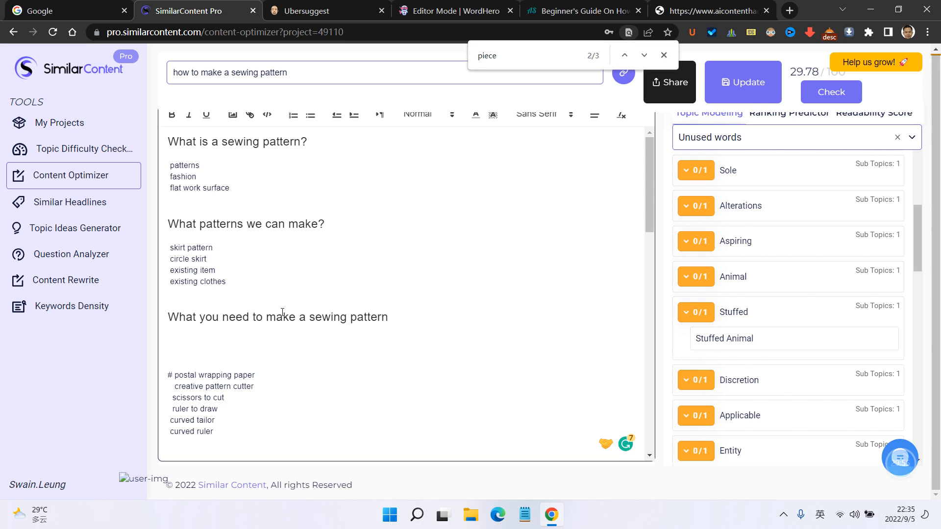
pyautogui.click(706, 205)
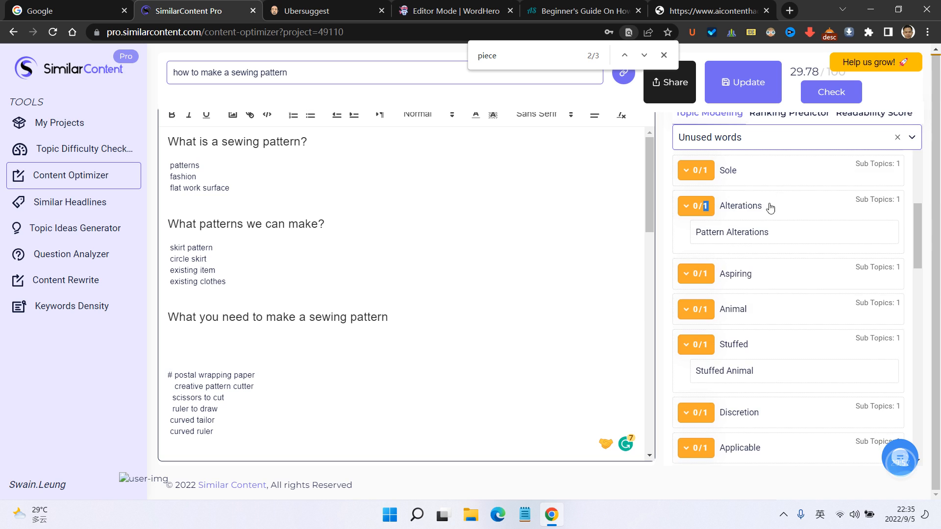
pyautogui.click(551, 327)
pyautogui.scroll(-3, 552, 324)
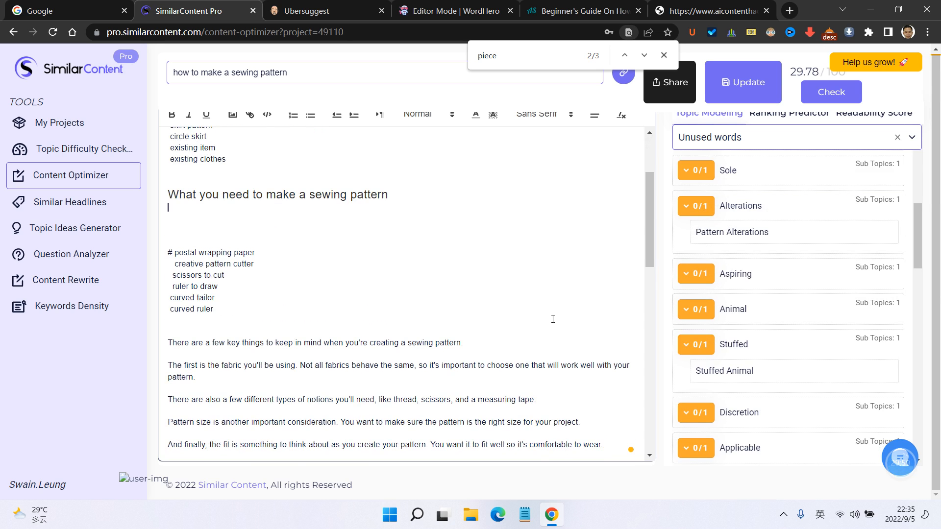
pyautogui.scroll(-10, 553, 319)
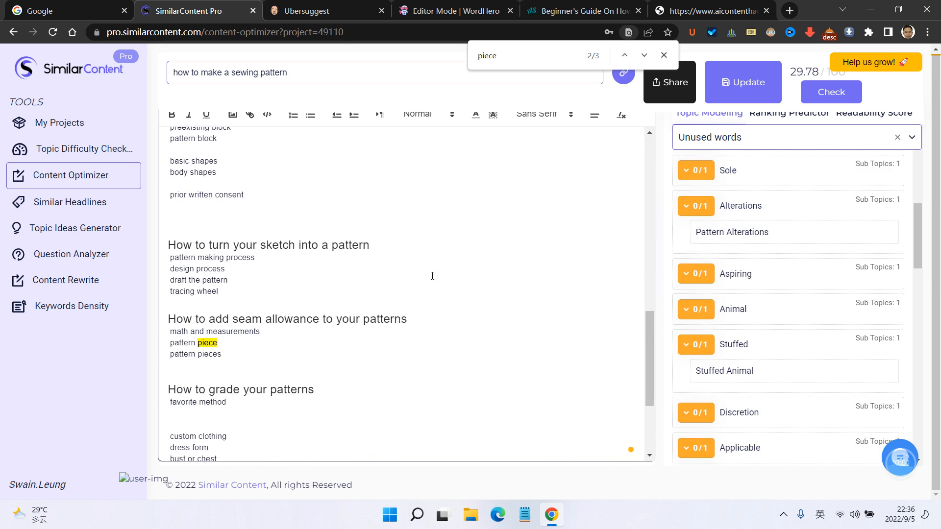
pyautogui.scroll(-3, 311, 329)
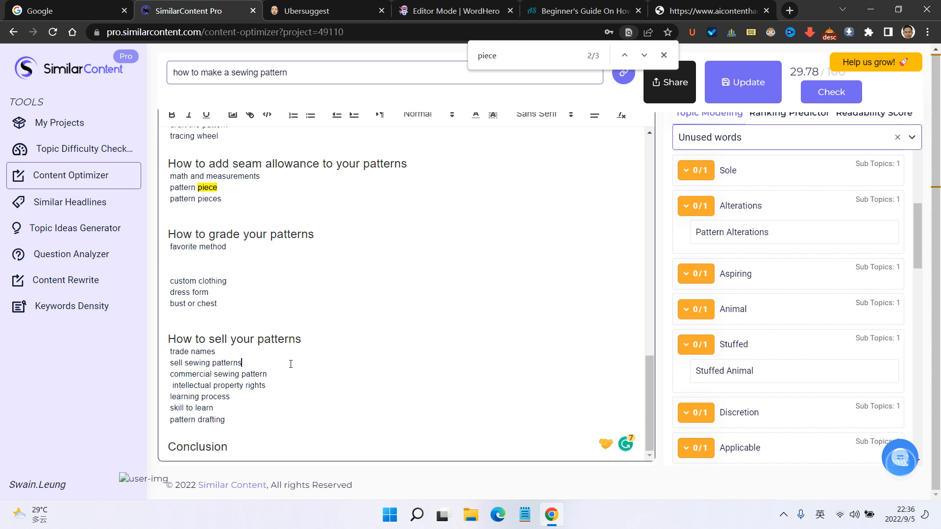
pyautogui.press('Return')
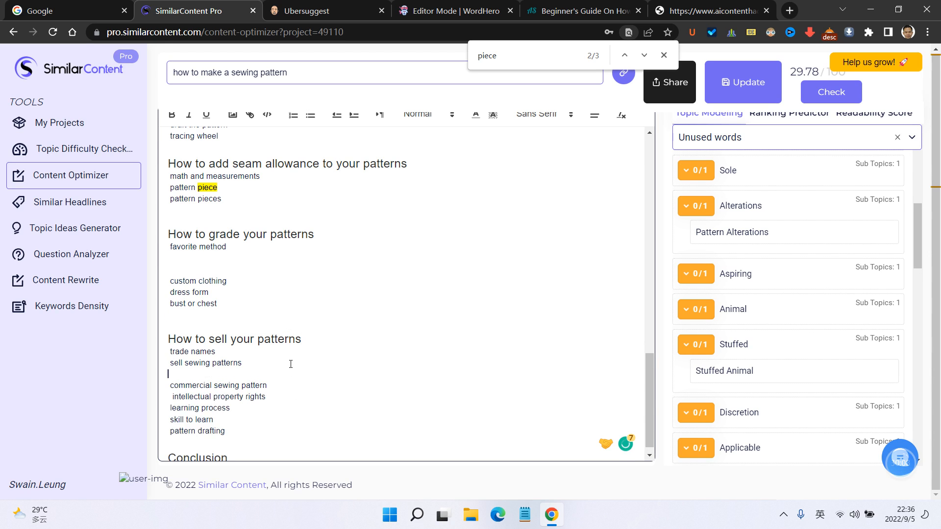
pyautogui.click(735, 235)
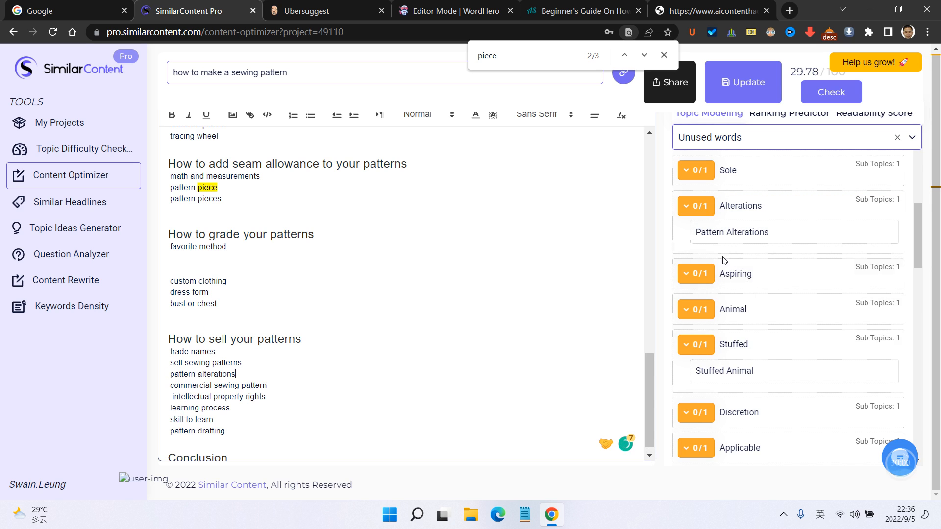
# - Insert the Aspiring subtopic "aspiring designer" below "favorite method" under "How to grade your patterns" and collapse the Aspiring and Alterations topics
pyautogui.click(701, 276)
pyautogui.scroll(2, 560, 282)
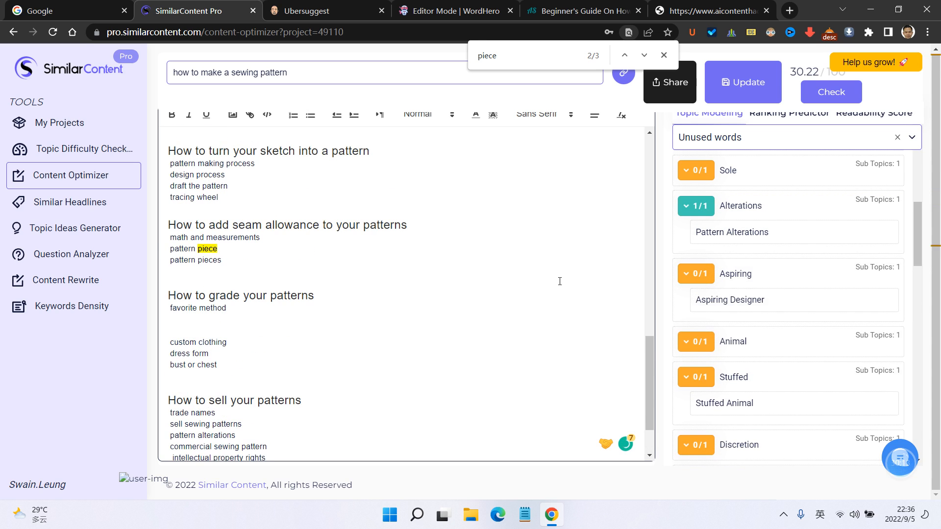
pyautogui.scroll(-2, 330, 342)
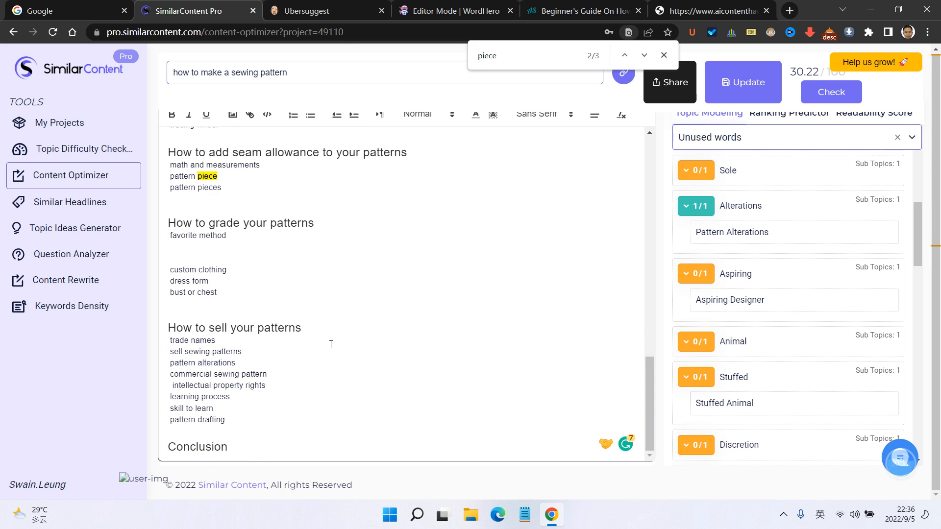
pyautogui.click(306, 234)
pyautogui.press('Return')
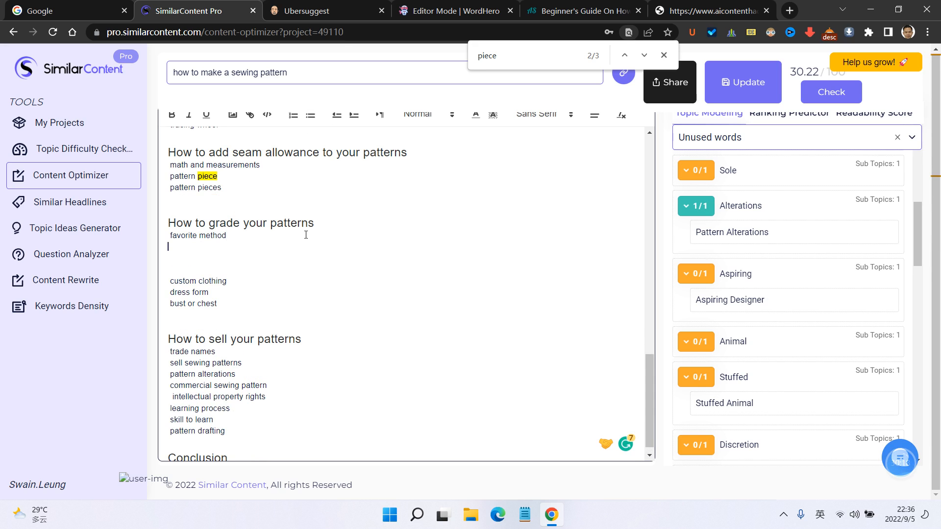
pyautogui.click(737, 301)
pyautogui.tripleClick(245, 248)
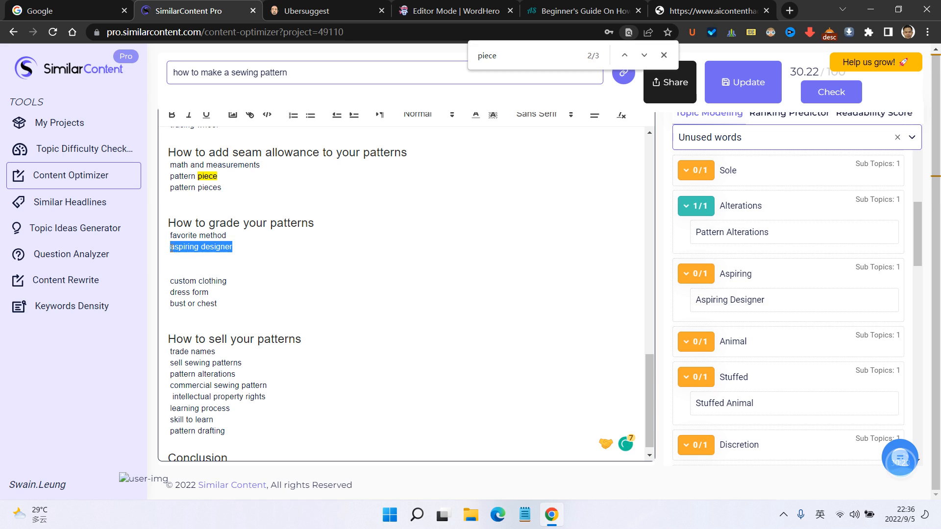
pyautogui.click(297, 255)
pyautogui.click(695, 275)
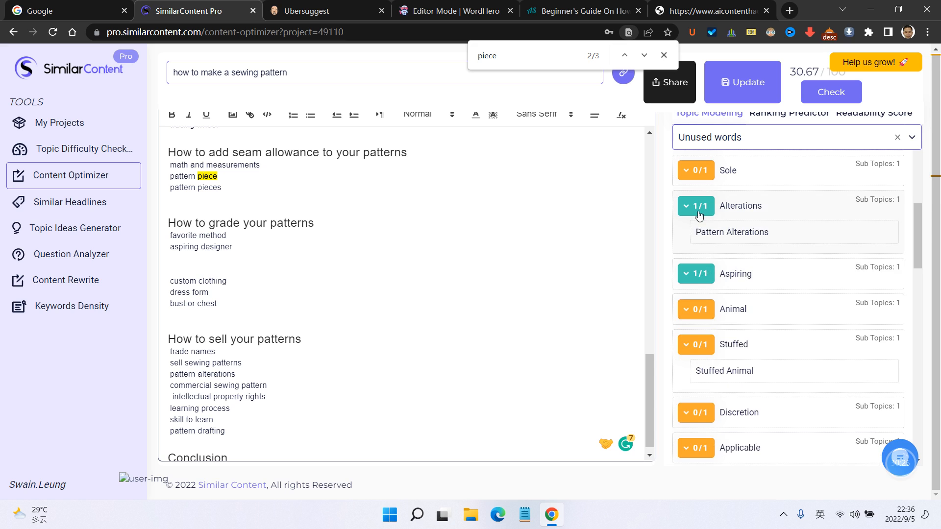
pyautogui.click(697, 207)
# - Insert the Sole subtopic "sole discretion" on a new line below "tracing wheel" and collapse the Sole topic
pyautogui.click(705, 178)
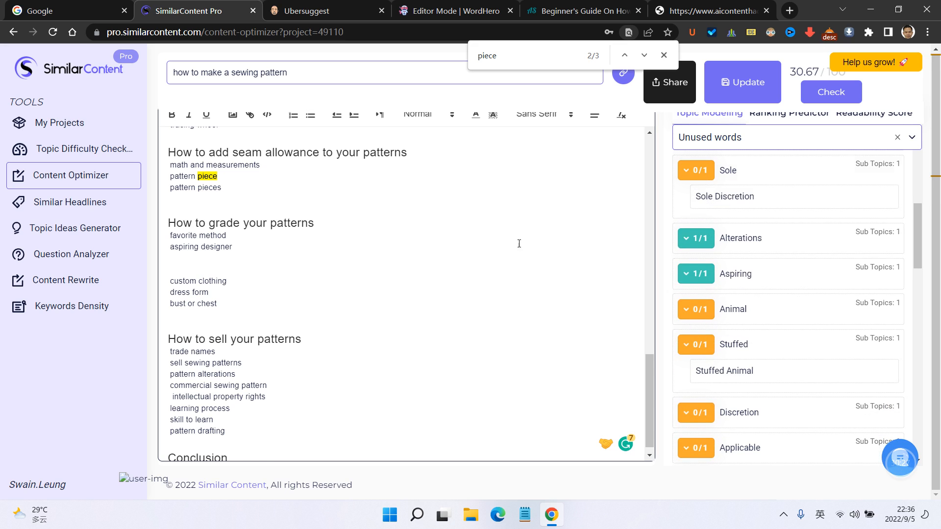
pyautogui.scroll(2, 416, 260)
pyautogui.scroll(1, 417, 259)
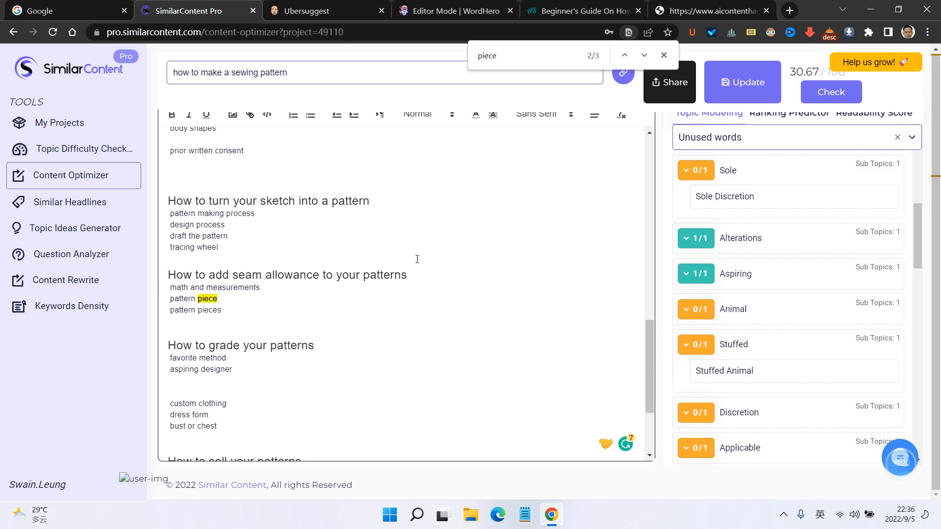
pyautogui.click(311, 245)
pyautogui.press('Return')
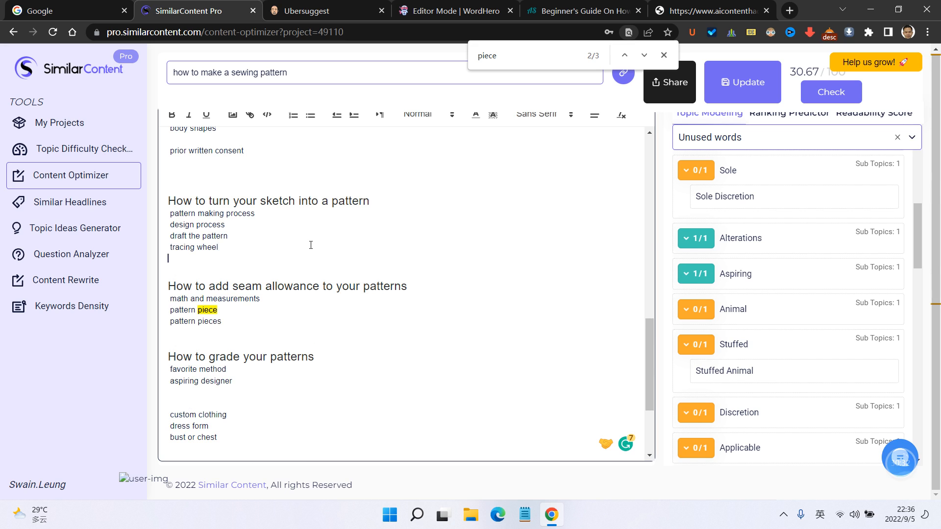
pyautogui.click(757, 198)
pyautogui.click(698, 174)
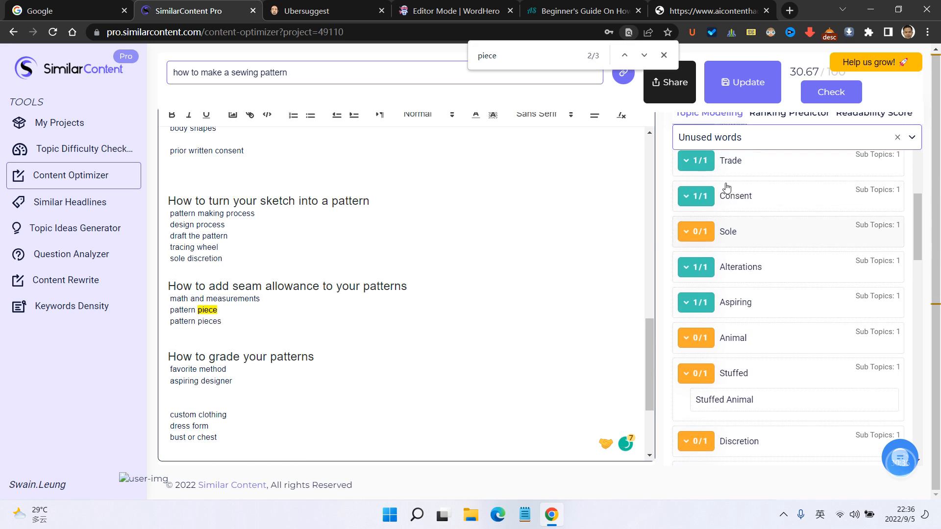
pyautogui.click(702, 230)
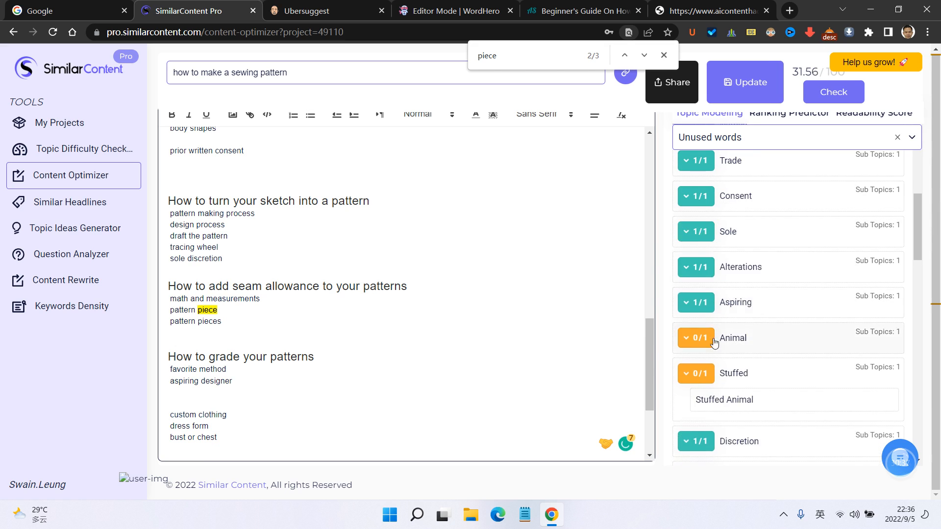
# - Clear the topic filter and reapply Unused words to refresh the topic list
pyautogui.click(894, 195)
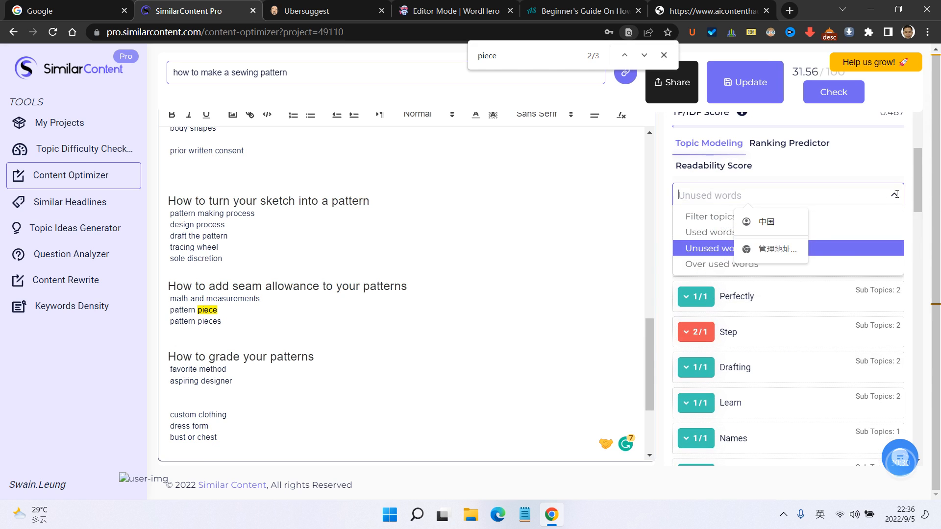
pyautogui.click(712, 247)
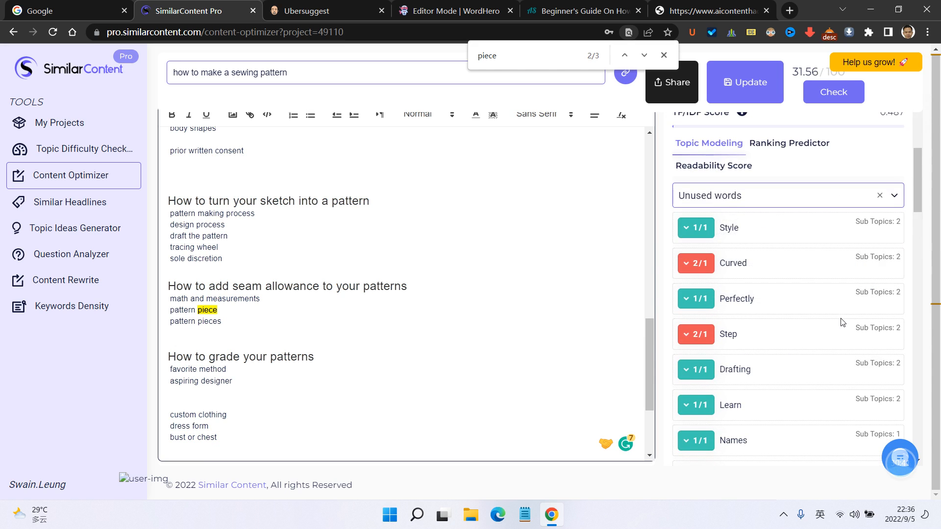
pyautogui.scroll(-5, 843, 322)
pyautogui.scroll(6, 843, 323)
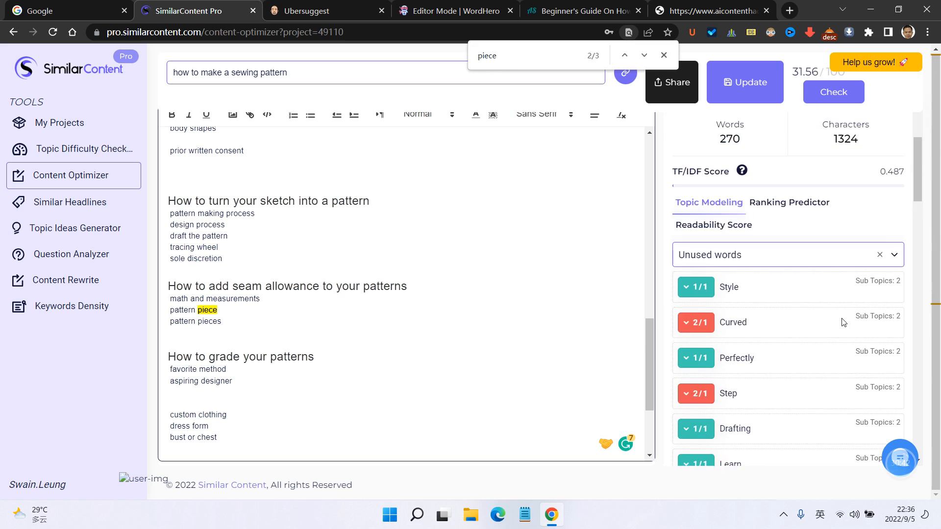
pyautogui.click(883, 259)
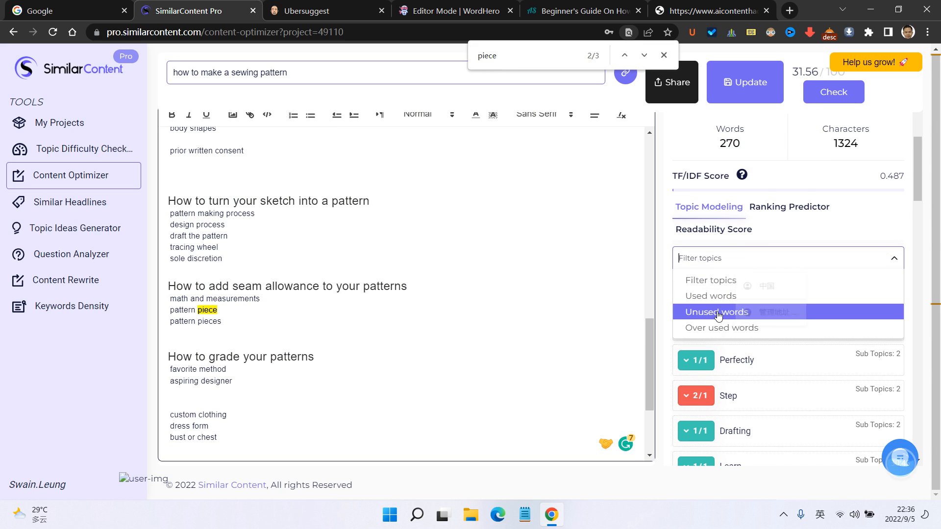
pyautogui.click(718, 313)
# - Insert the Blocks subtopic "basic blocks" on a new line below "basic block" and collapse the Blocks topic
pyautogui.scroll(-5, 769, 368)
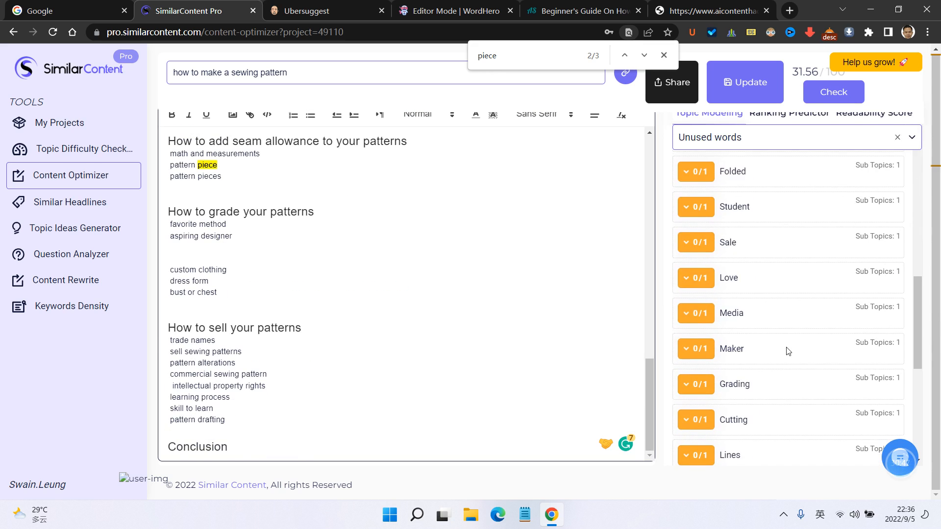
pyautogui.scroll(-5, 787, 351)
pyautogui.scroll(3, 691, 414)
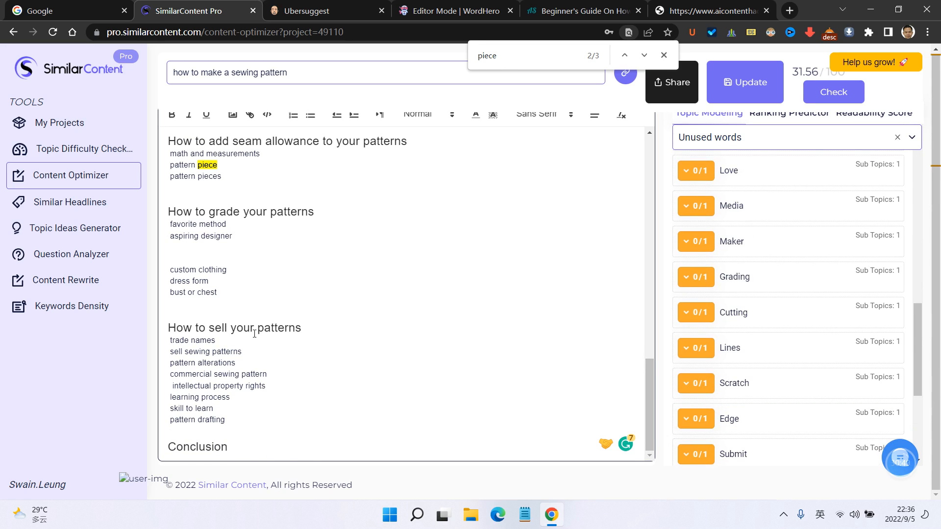
pyautogui.scroll(4, 254, 329)
pyautogui.scroll(-4, 711, 332)
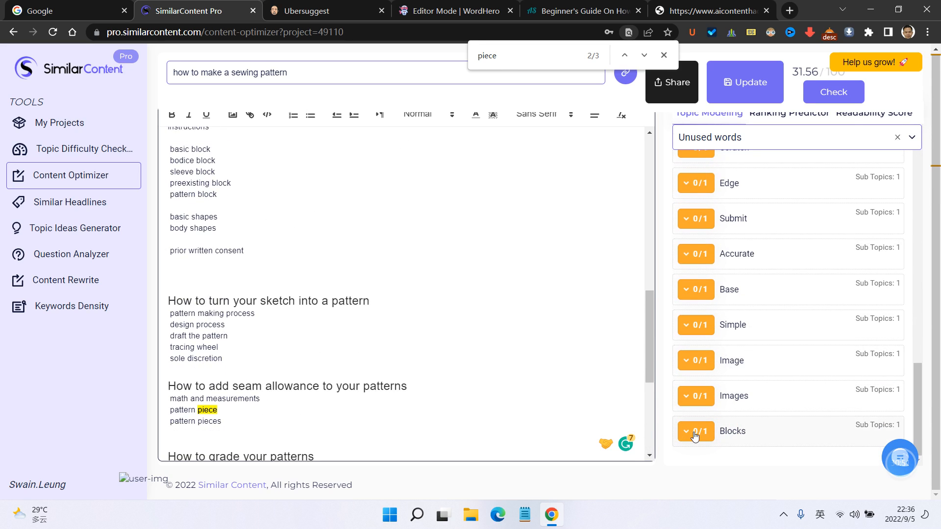
pyautogui.click(693, 431)
pyautogui.scroll(-1, 725, 431)
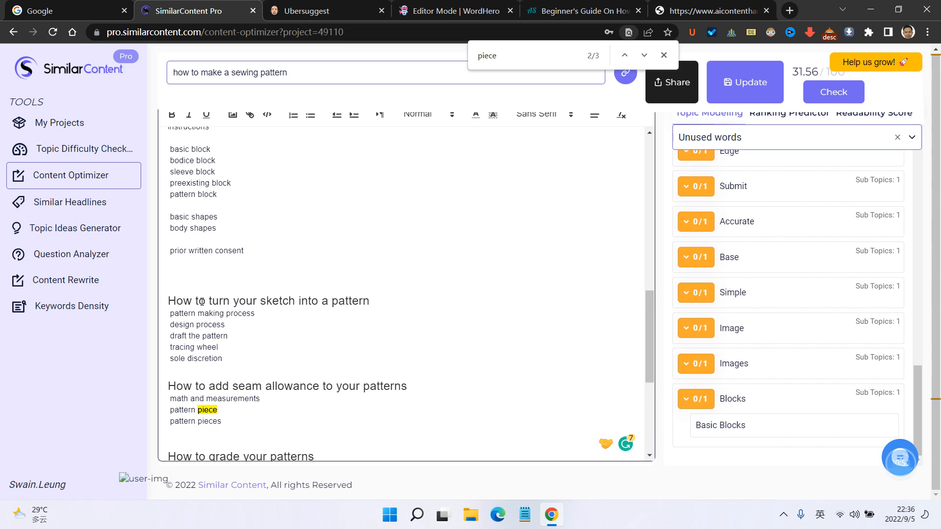
pyautogui.scroll(2, 239, 294)
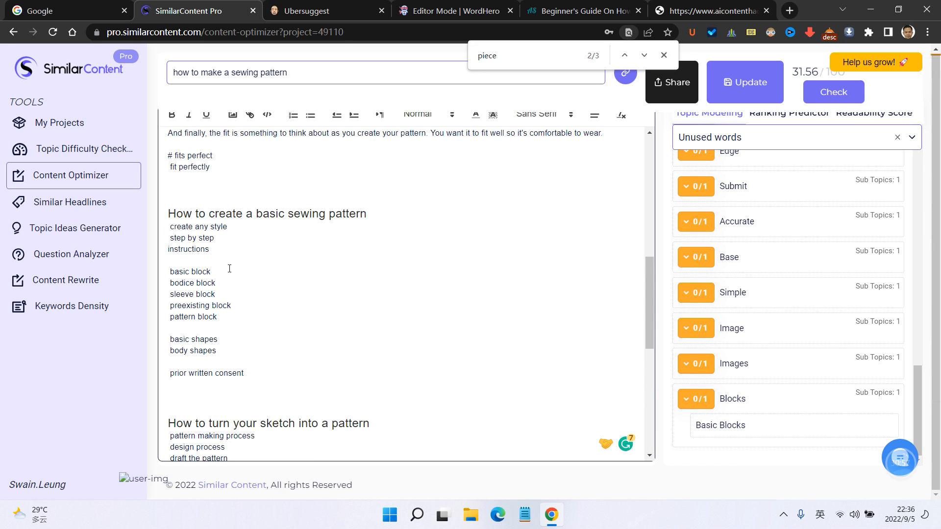
pyautogui.press('Return')
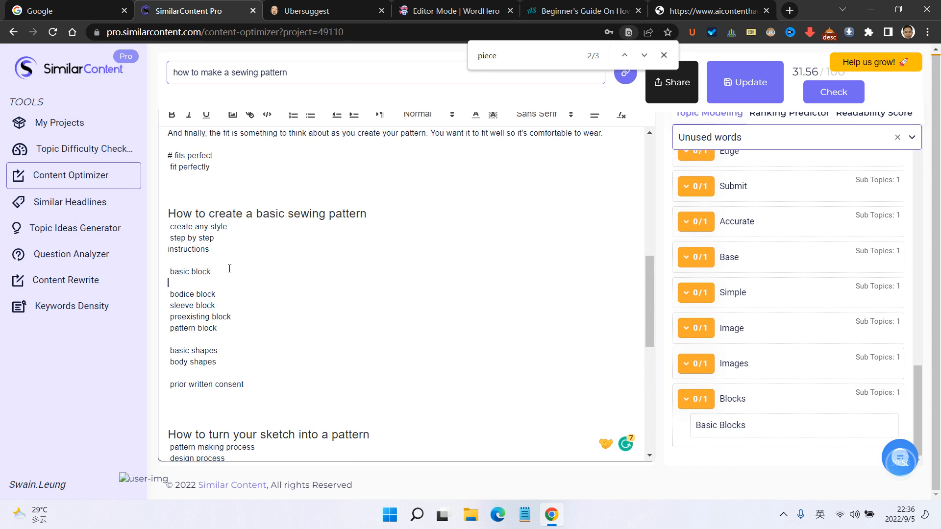
pyautogui.click(728, 421)
pyautogui.click(700, 404)
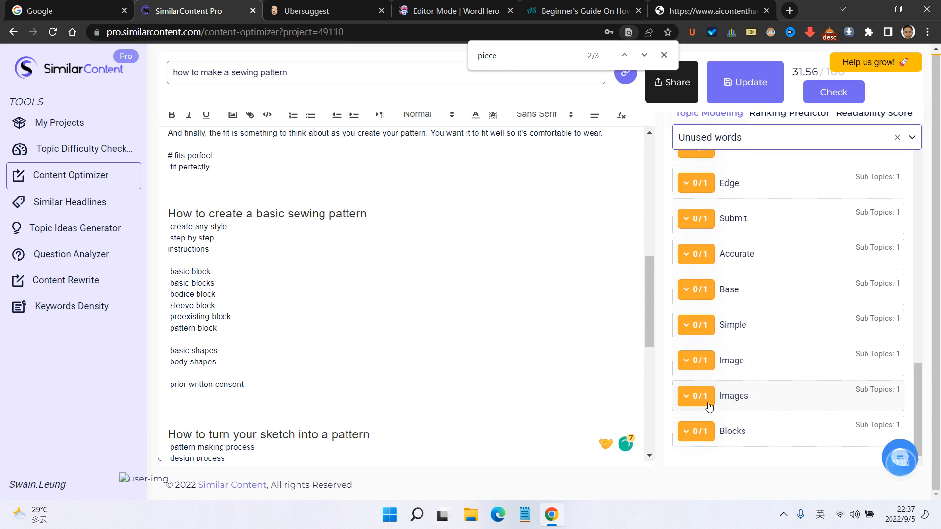
# - Check the subtopics of the Images, Image and Simple topics, leaving only the Simple topic expanded
pyautogui.click(709, 403)
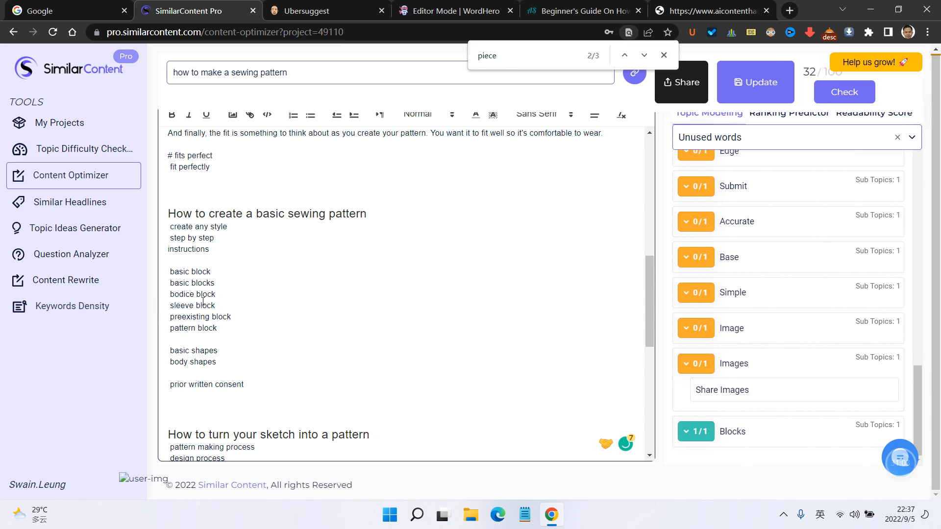
pyautogui.click(215, 271)
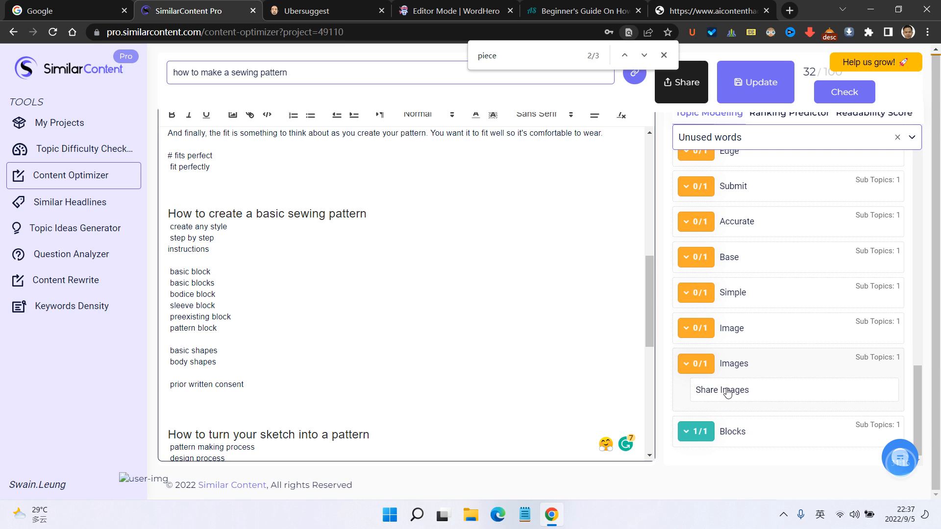
pyautogui.click(697, 365)
pyautogui.click(709, 330)
pyautogui.click(703, 365)
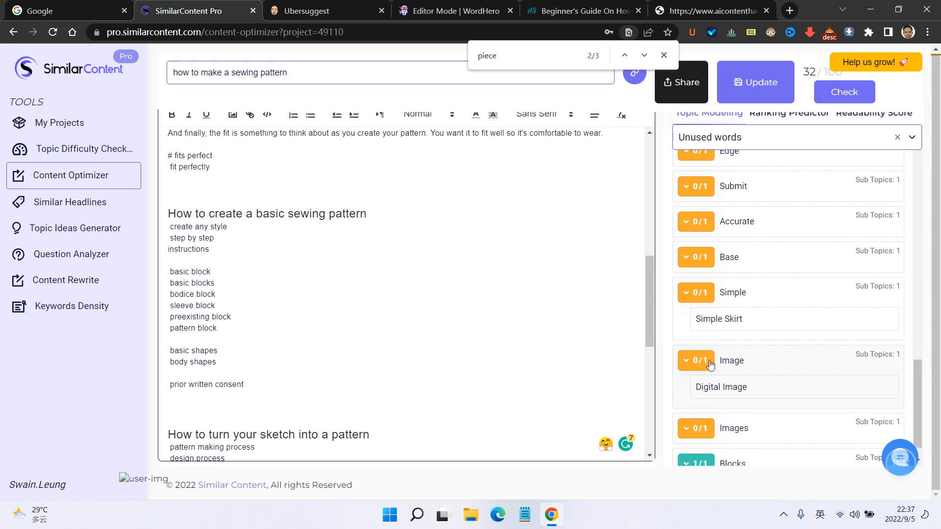
pyautogui.click(710, 364)
# - Review the outline's later headings and compare them with the table of contents of the competing "Beginner's Guide" article, returning to the SimilarContent outline
pyautogui.scroll(-4, 417, 356)
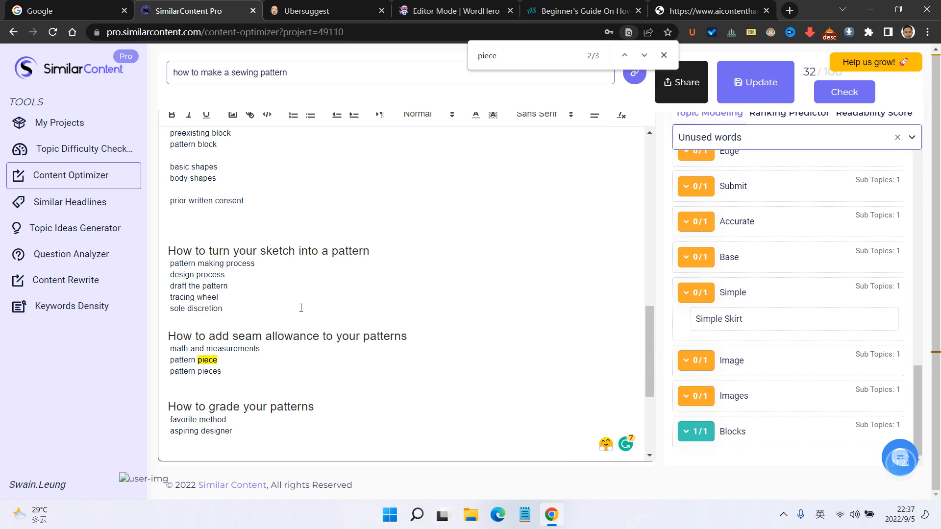
pyautogui.scroll(-3, 301, 308)
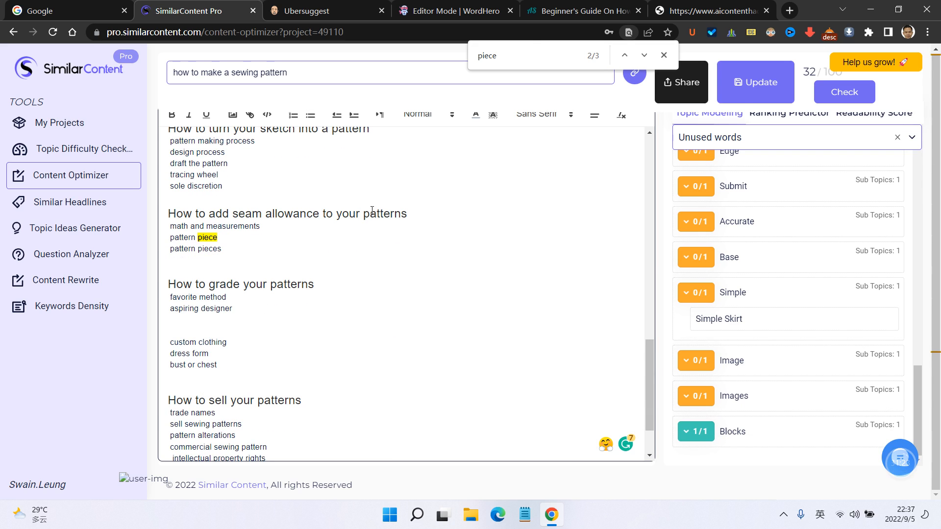
pyautogui.click(564, 11)
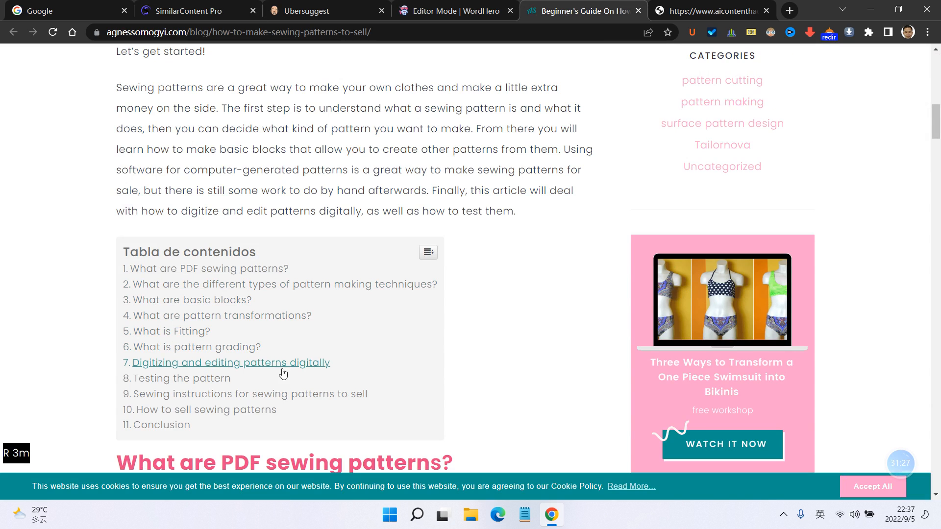
pyautogui.click(189, 10)
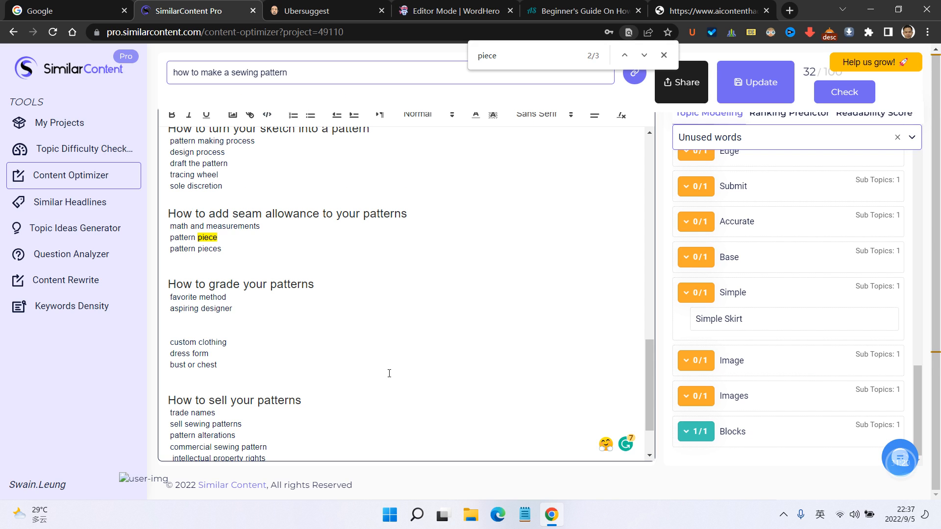
# - Insert the Image subtopic "digital image" on a new line under the heading "How to sell your patterns"
pyautogui.scroll(-2, 402, 362)
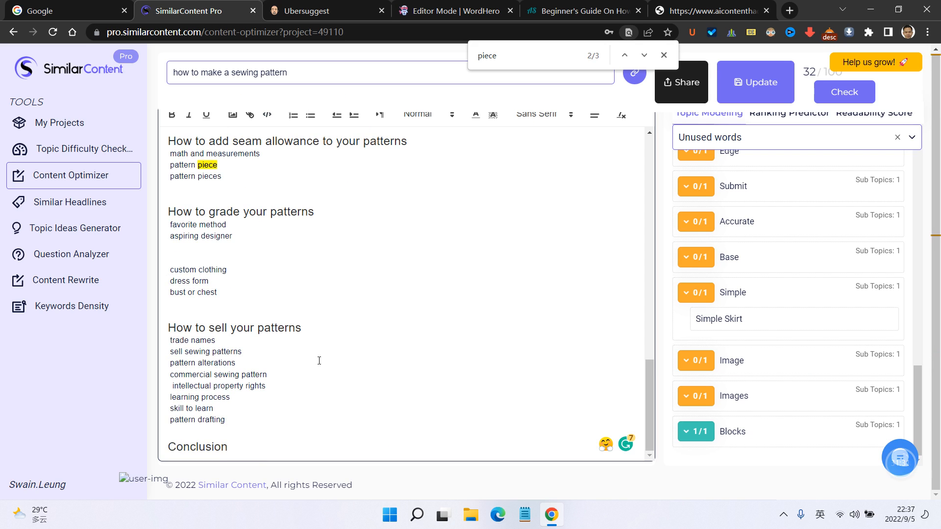
pyautogui.click(338, 331)
pyautogui.press('Return')
pyautogui.press('Return')
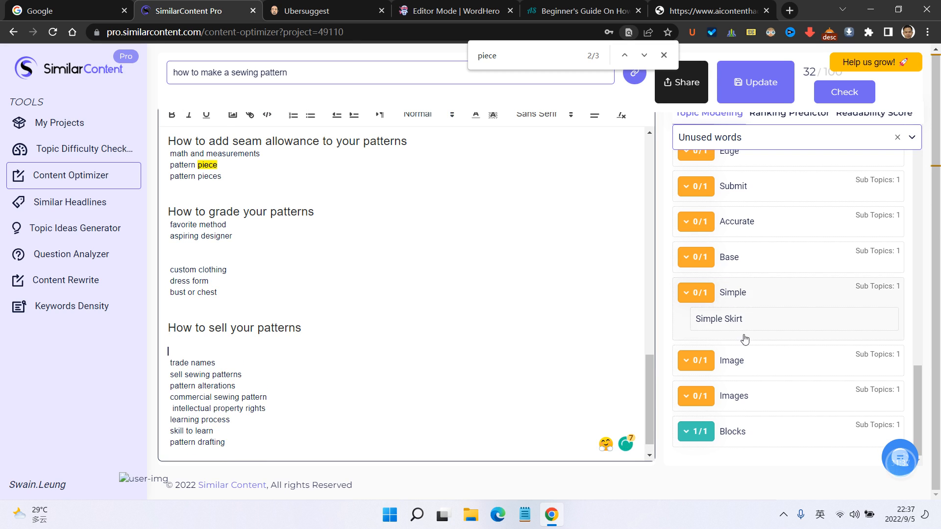
pyautogui.click(741, 370)
pyautogui.click(728, 392)
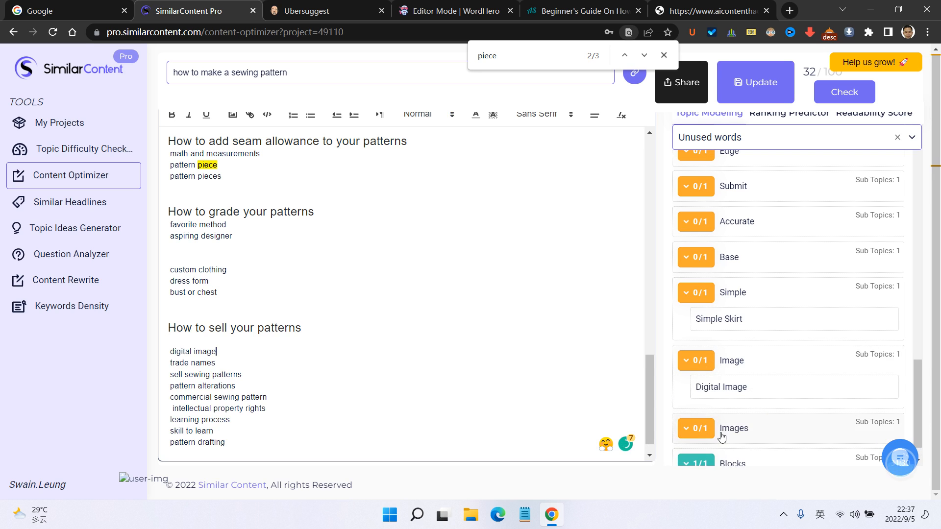
# - Add the Images subtopic "share images" and the line "PDF" below "digital image", set apart from "trade names", and collapse the Images topic
pyautogui.click(688, 429)
pyautogui.scroll(-1, 448, 353)
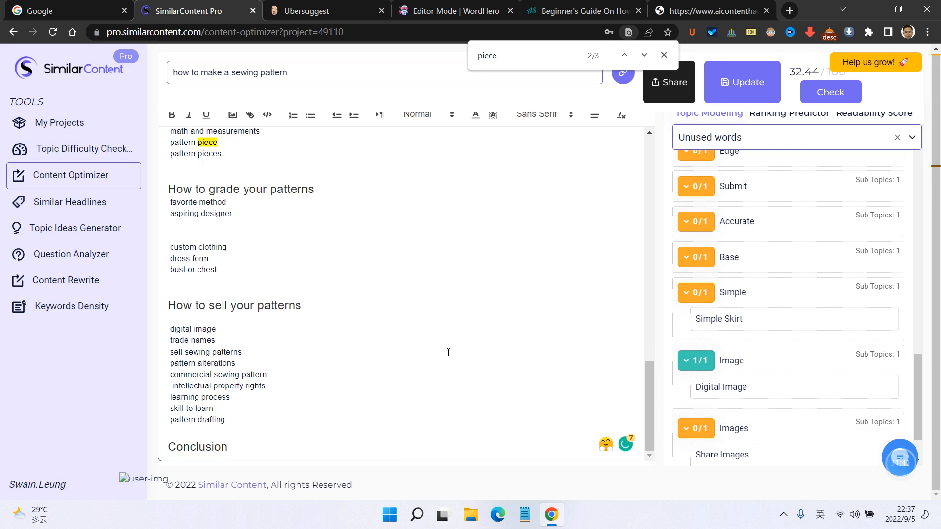
pyautogui.press('Return')
pyautogui.press('Return')
pyautogui.press('Return')
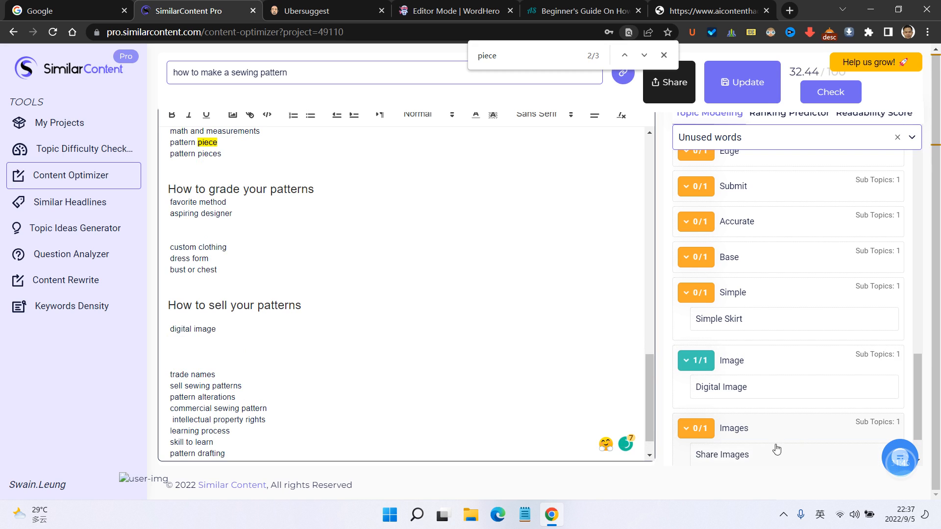
pyautogui.click(740, 454)
pyautogui.press('Return')
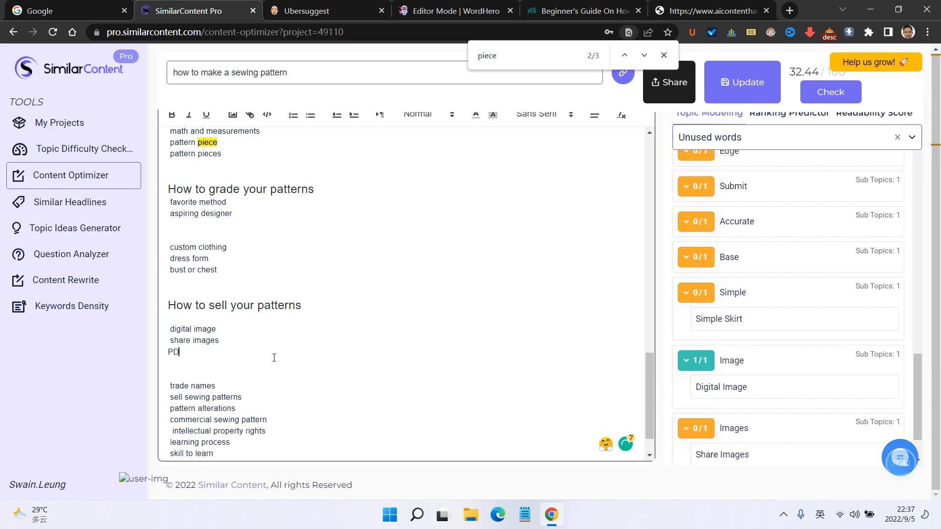
pyautogui.click(730, 301)
pyautogui.click(730, 301)
# - Search the page for "skirt" to locate the related keywords in the outline
pyautogui.scroll(3, 425, 260)
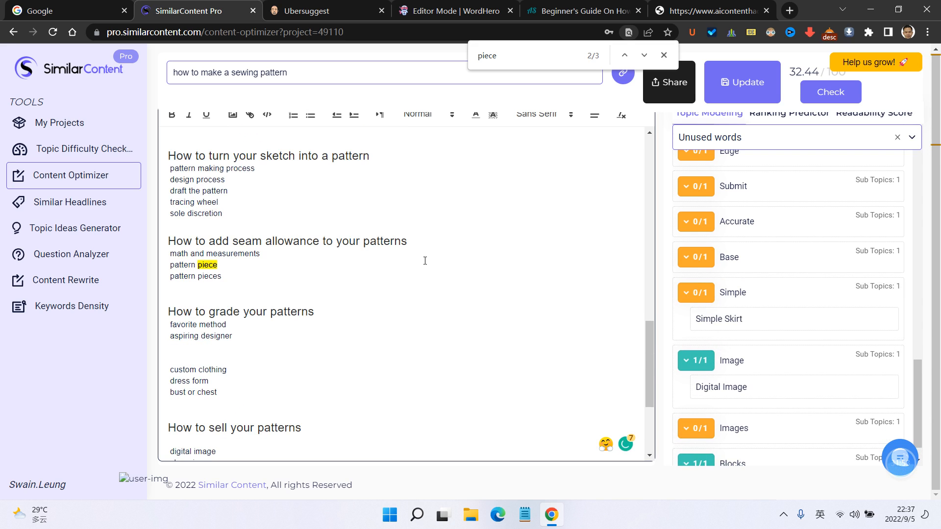
pyautogui.hotkey('ctrl', 'f')
pyautogui.write('skei')
pyautogui.press('BackSpace')
pyautogui.press('BackSpace')
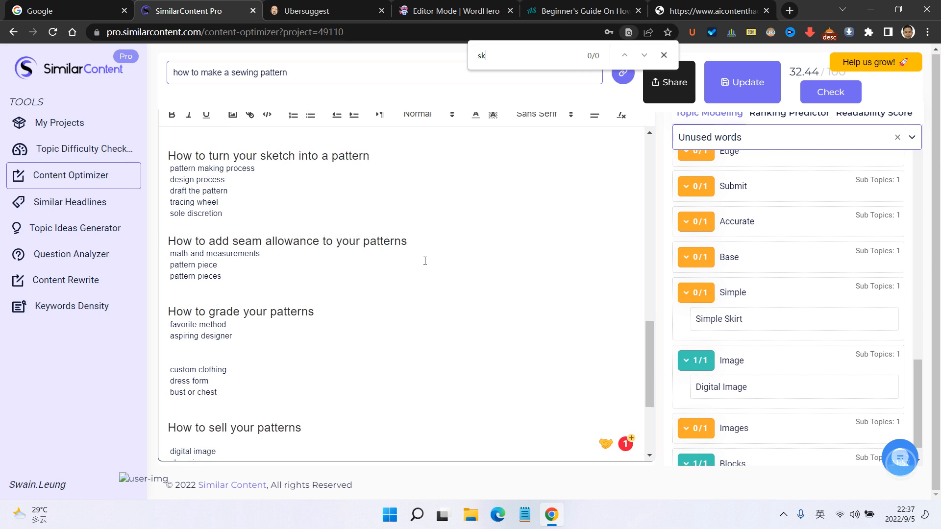
pyautogui.write('irt')
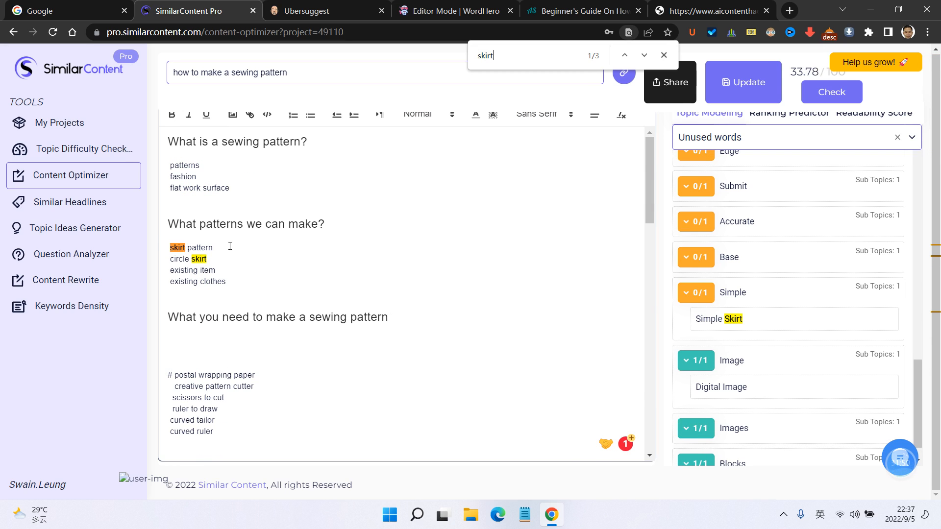
# - Insert the Simple subtopic "simple skirt" on a new line below "circle skirt" and collapse the Simple topic
pyautogui.click(246, 257)
pyautogui.press('Return')
pyautogui.press('Return')
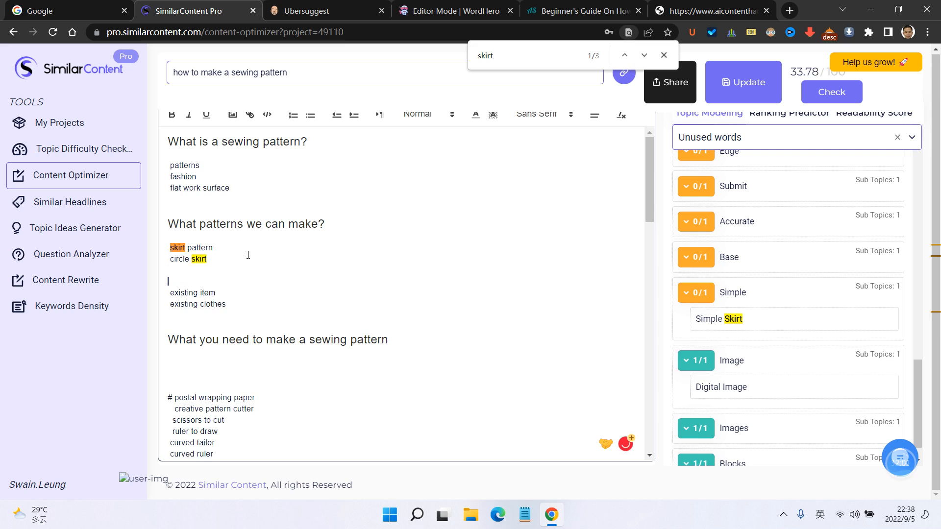
pyautogui.click(735, 324)
pyautogui.click(723, 287)
# - Check the Base topic's subtopic, add the line "base" above "basic block" in the outline, and collapse the Base topic
pyautogui.click(711, 257)
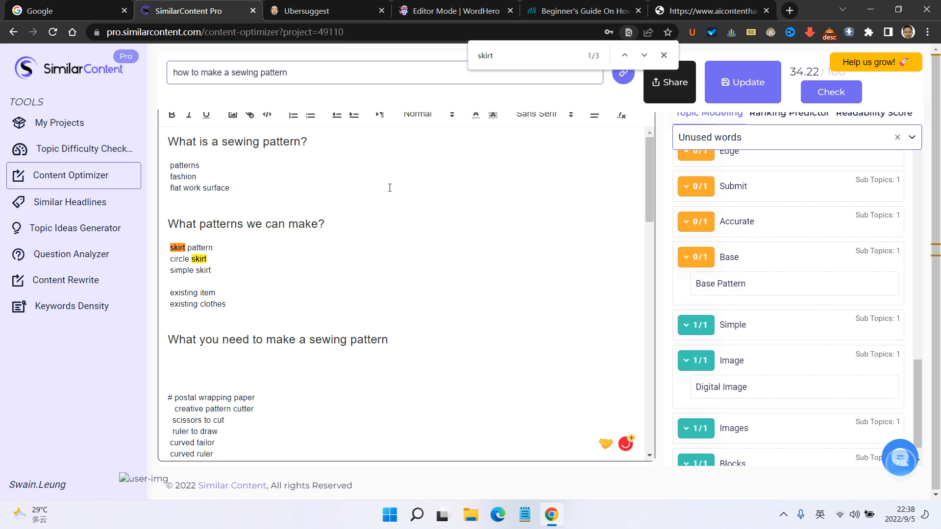
pyautogui.scroll(-5, 384, 230)
pyautogui.scroll(5, 385, 227)
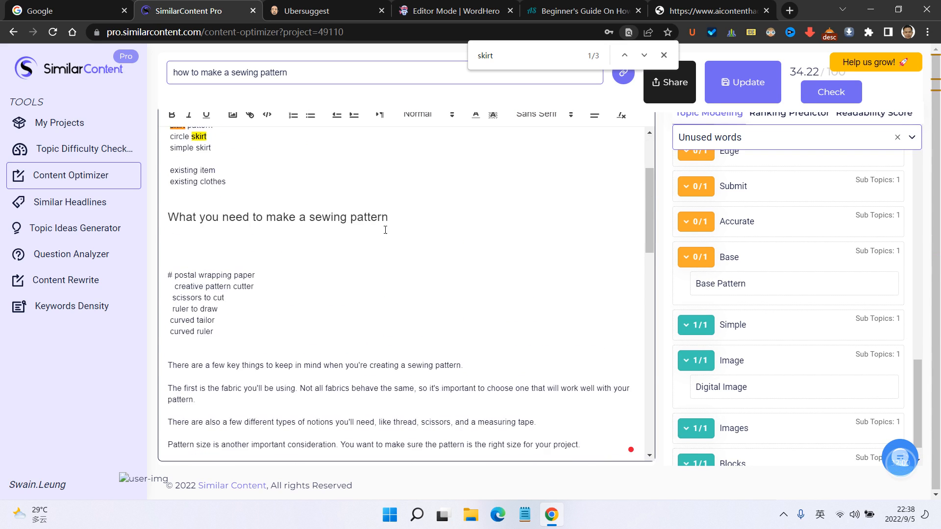
pyautogui.scroll(-6, 395, 225)
pyautogui.scroll(-5, 396, 225)
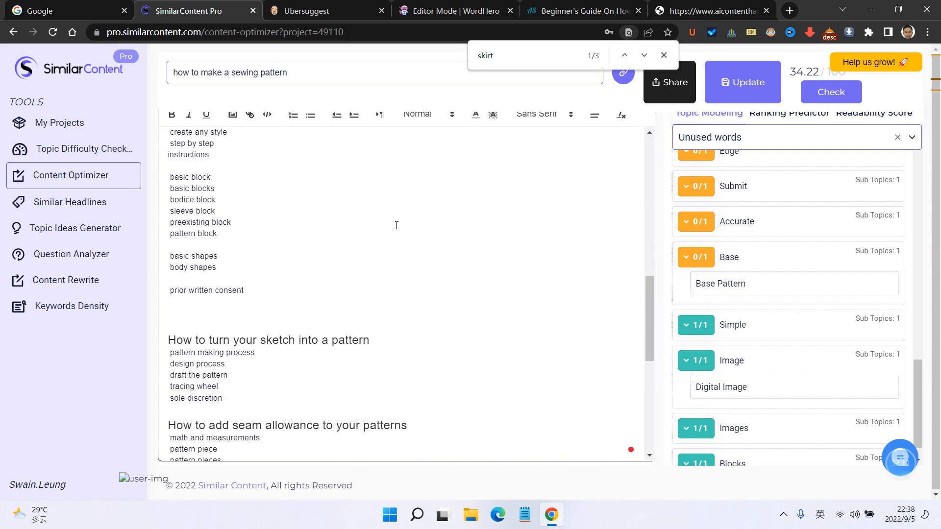
pyautogui.press('Return')
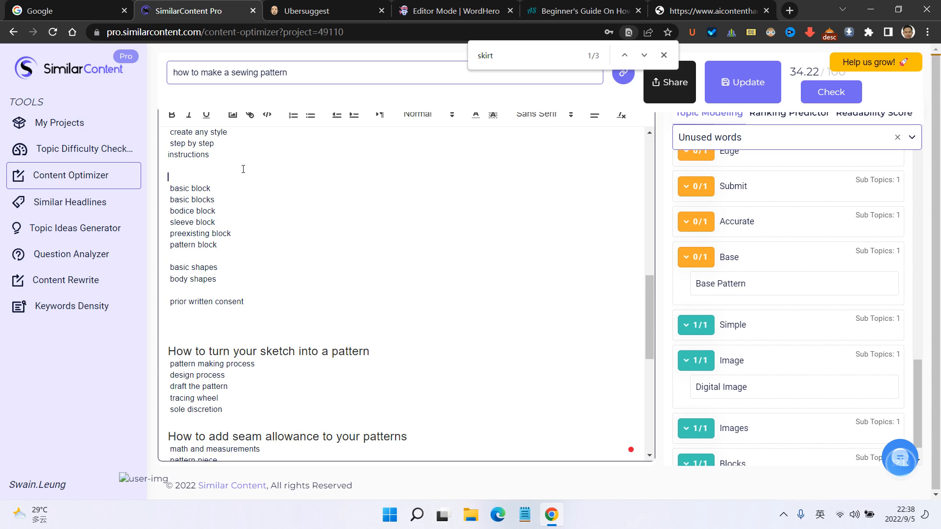
pyautogui.write('base')
pyautogui.click(705, 257)
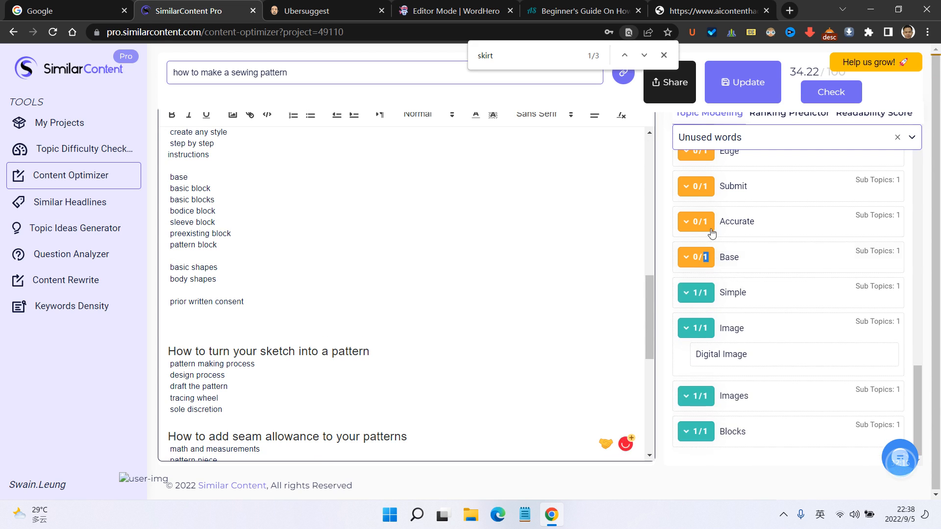
# - Insert the Accurate subtopic "accurate measurements" on a new line above "math and measurements" under "How to add seam allowance to your patterns"
pyautogui.doubleClick(706, 225)
pyautogui.scroll(-5, 511, 282)
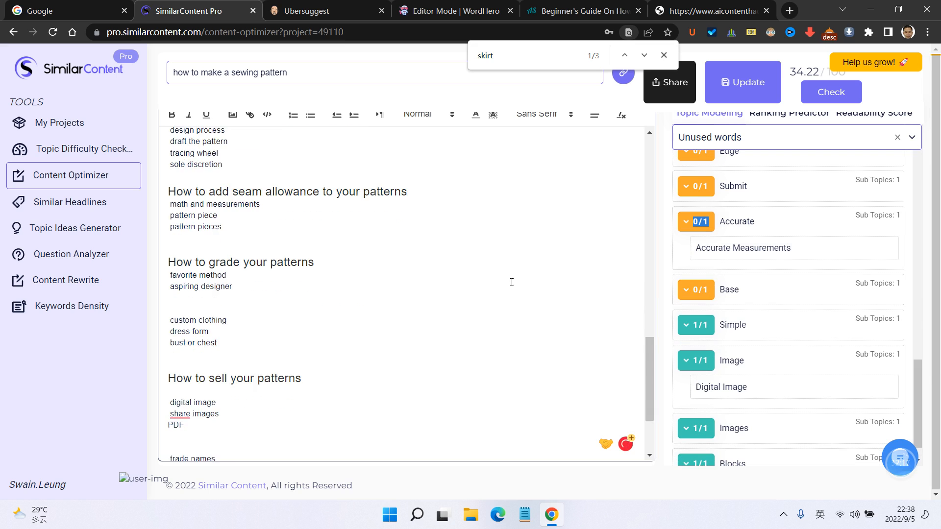
pyautogui.scroll(-3, 512, 283)
pyautogui.moveTo(226, 340); pyautogui.dragTo(222, 321)
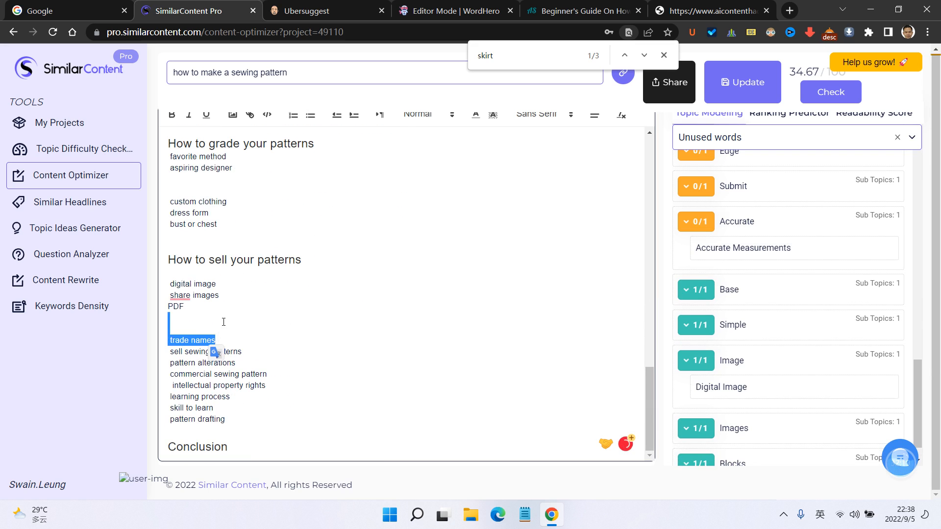
pyautogui.click(238, 307)
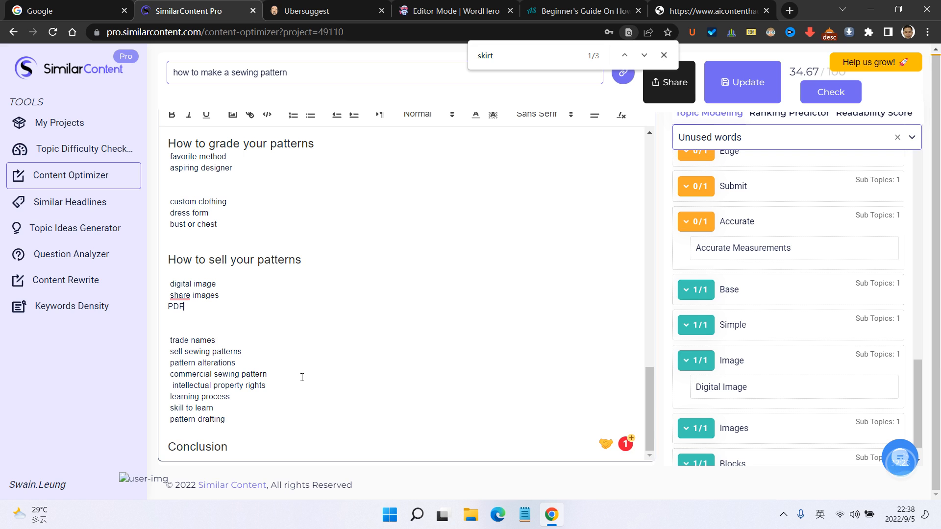
pyautogui.scroll(5, 303, 374)
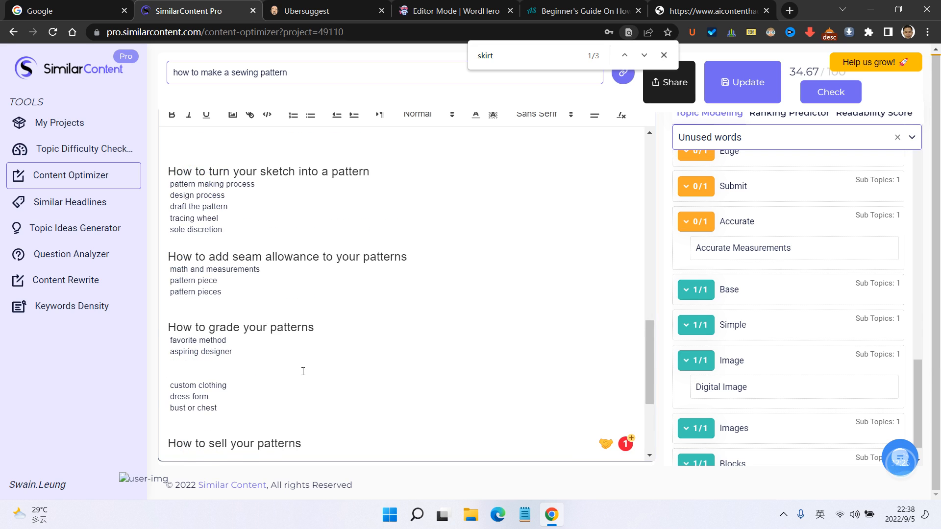
pyautogui.scroll(2, 303, 371)
pyautogui.click(430, 318)
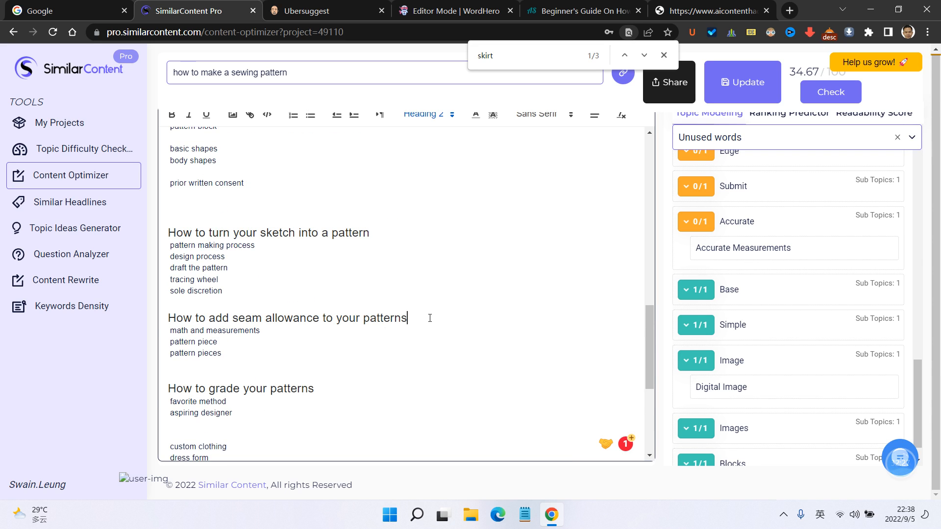
pyautogui.press('Return')
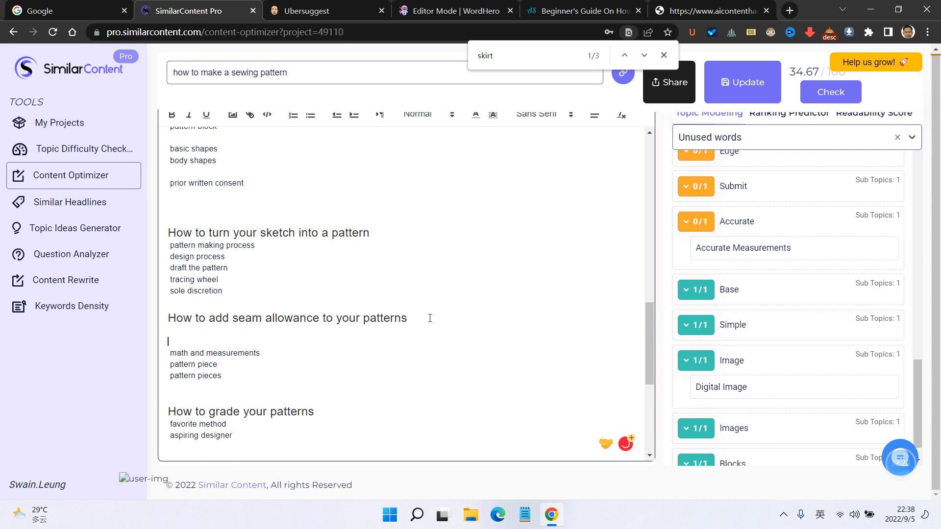
pyautogui.click(745, 249)
pyautogui.scroll(2, 621, 307)
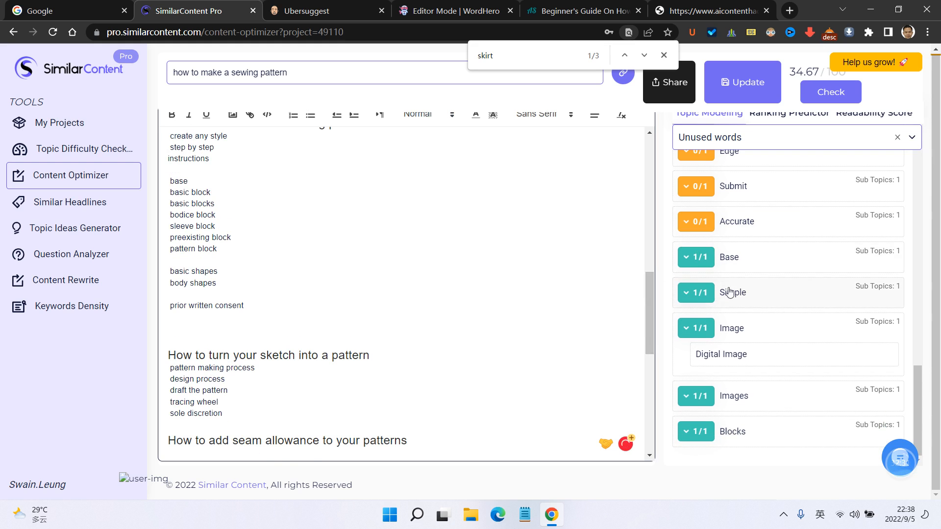
pyautogui.click(694, 222)
pyautogui.scroll(-2, 641, 227)
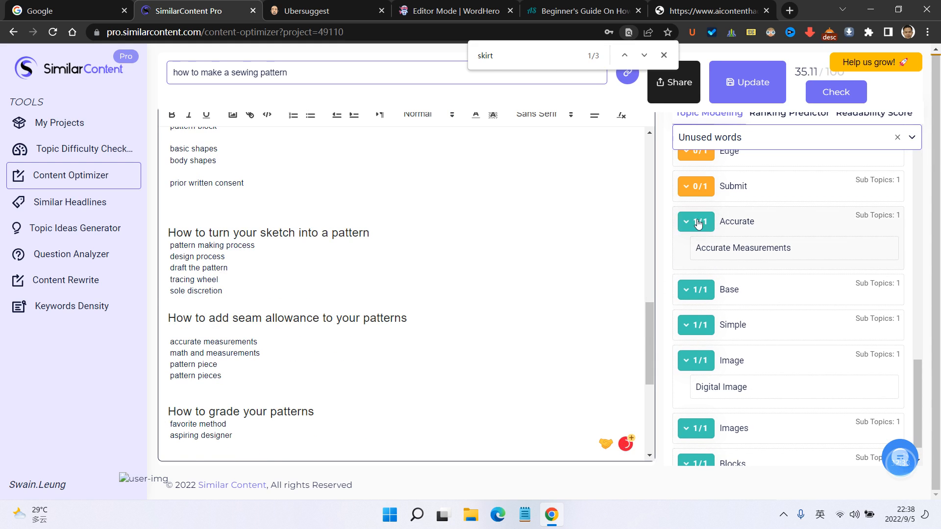
# - Insert the Submit subtopic "may not submit" on a separate line below "pattern drafting" and collapse the Submit topic
pyautogui.click(696, 187)
pyautogui.scroll(-6, 548, 283)
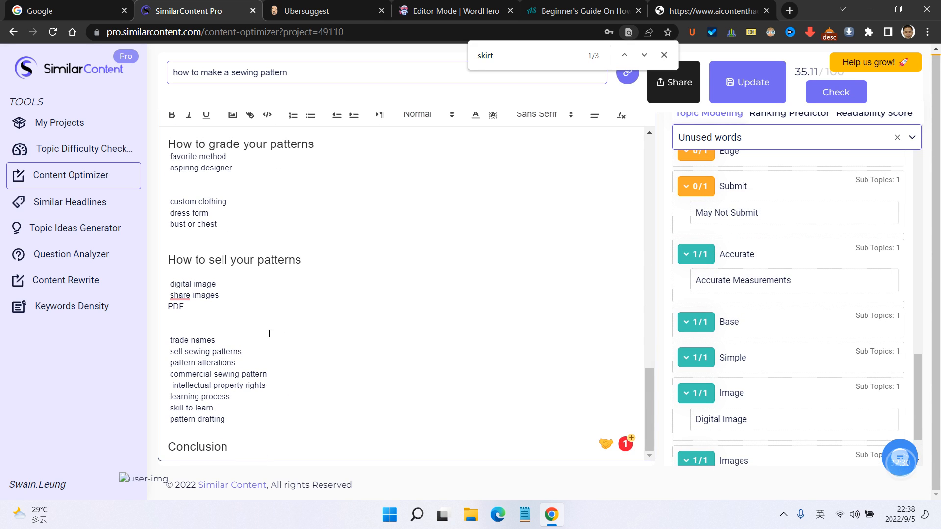
pyautogui.press('Return')
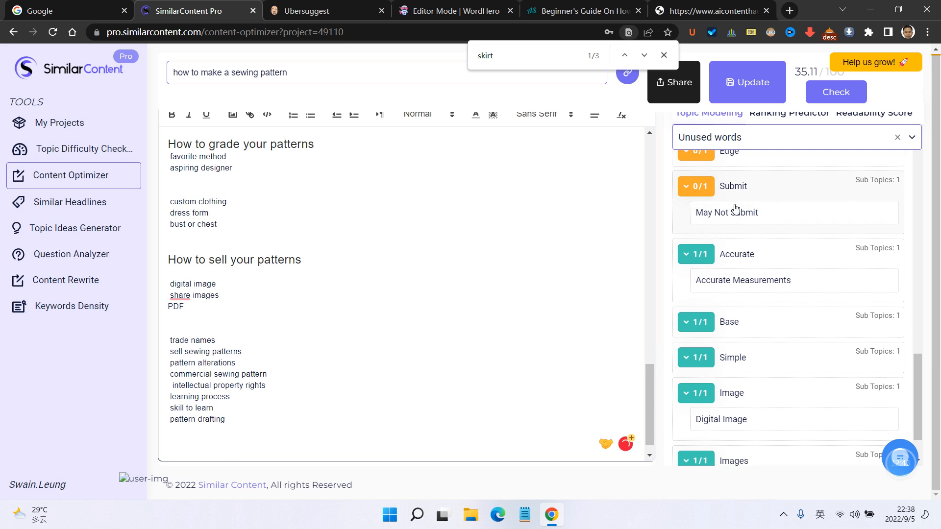
pyautogui.scroll(-1, 214, 411)
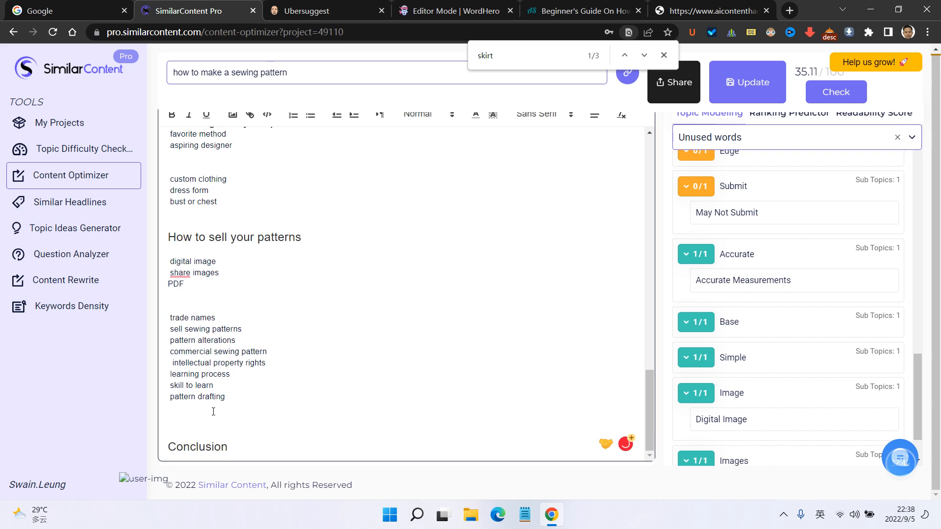
pyautogui.press('Return')
pyautogui.click(739, 214)
pyautogui.click(698, 192)
# - Check the Edge topic's subtopic and the new "may not submit" line, leaving the Edge topic collapsed
pyautogui.scroll(1, 720, 218)
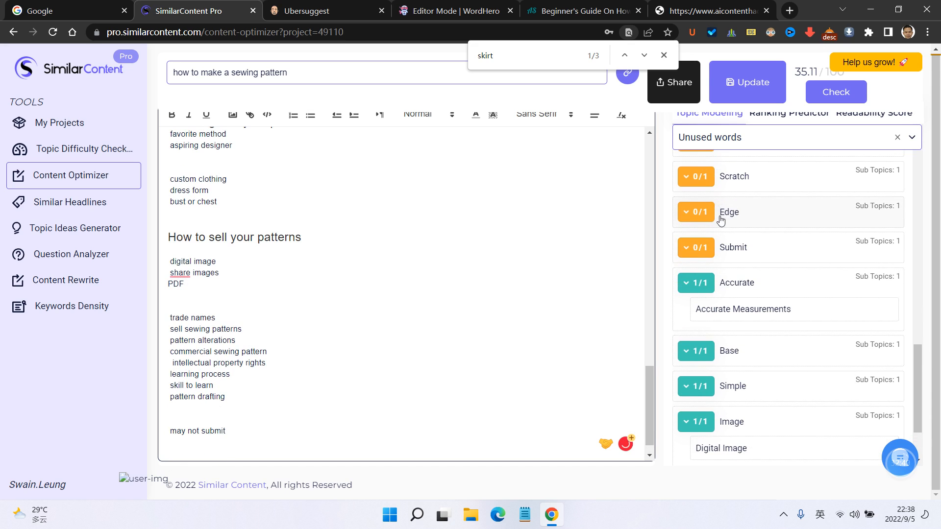
pyautogui.click(713, 214)
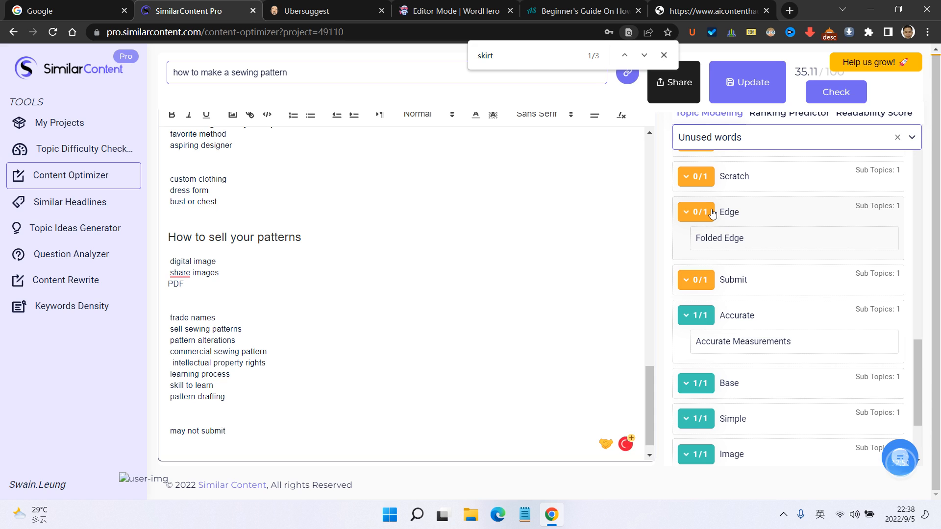
pyautogui.moveTo(249, 434); pyautogui.dragTo(169, 431)
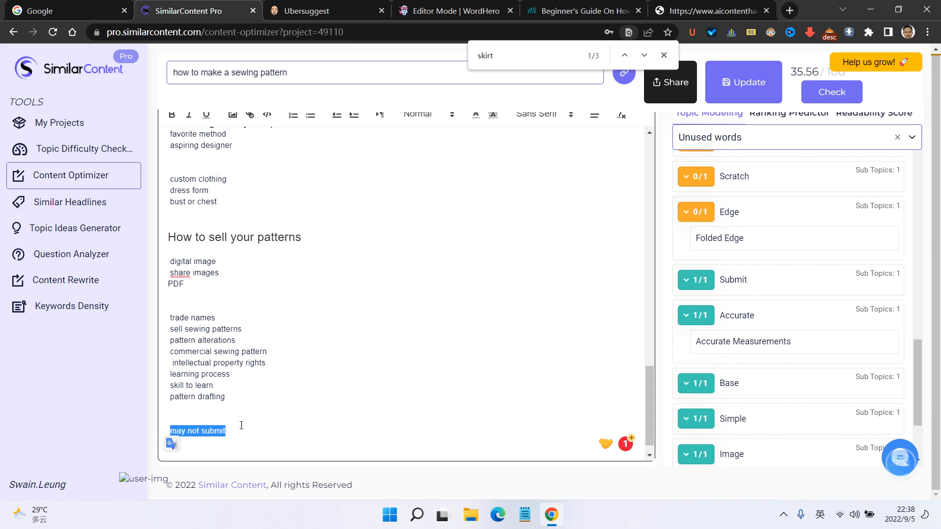
pyautogui.click(248, 426)
pyautogui.moveTo(251, 427); pyautogui.dragTo(177, 431)
pyautogui.click(286, 425)
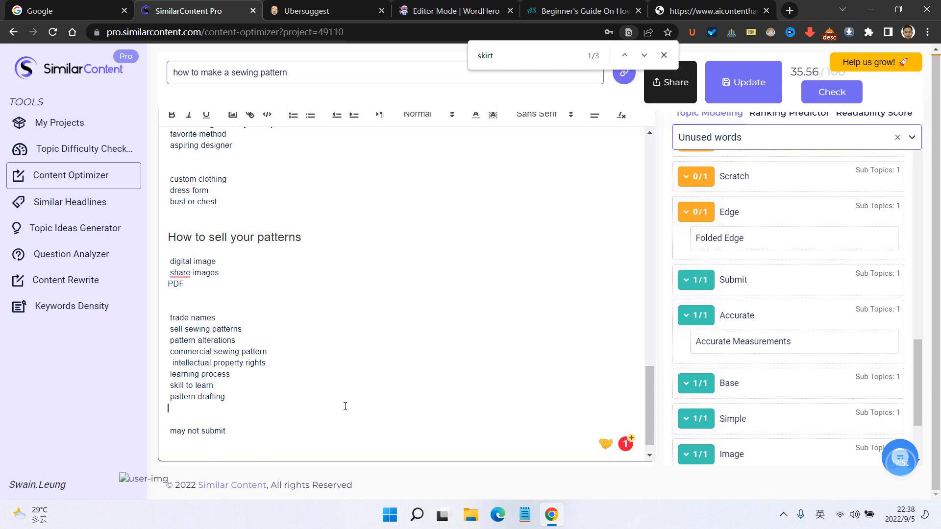
pyautogui.scroll(1, 689, 285)
pyautogui.click(695, 274)
# - Insert the Scratch subtopic "pattern from scratch" on a new line below "create any style" and collapse the Scratch topic
pyautogui.click(697, 241)
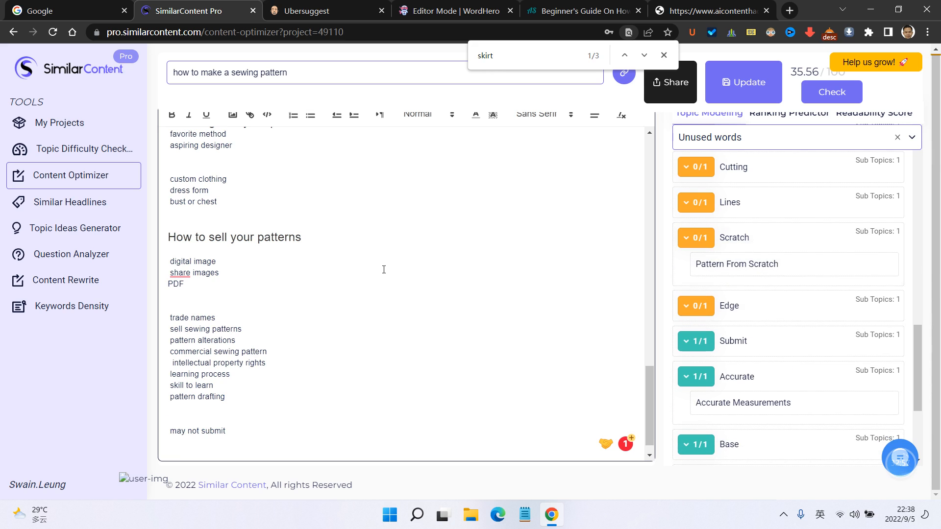
pyautogui.scroll(10, 385, 269)
pyautogui.scroll(5, 300, 260)
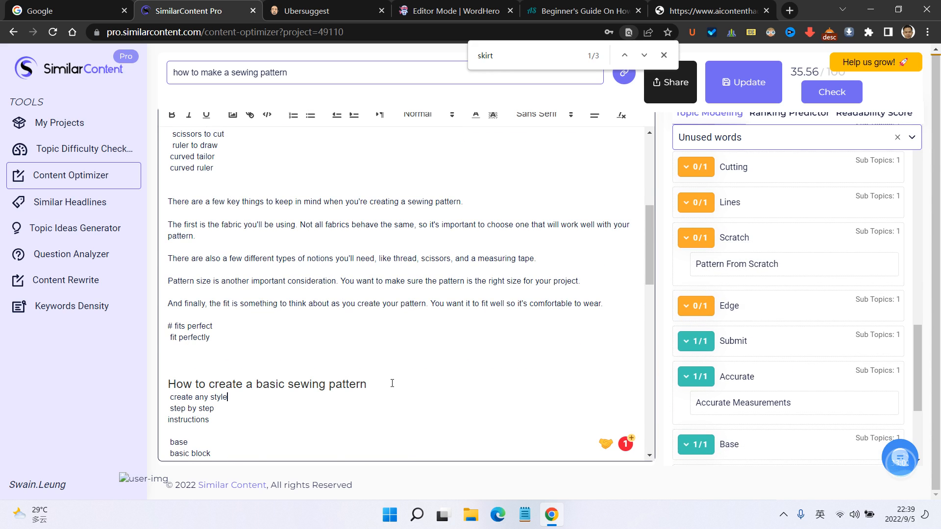
pyautogui.press('Return')
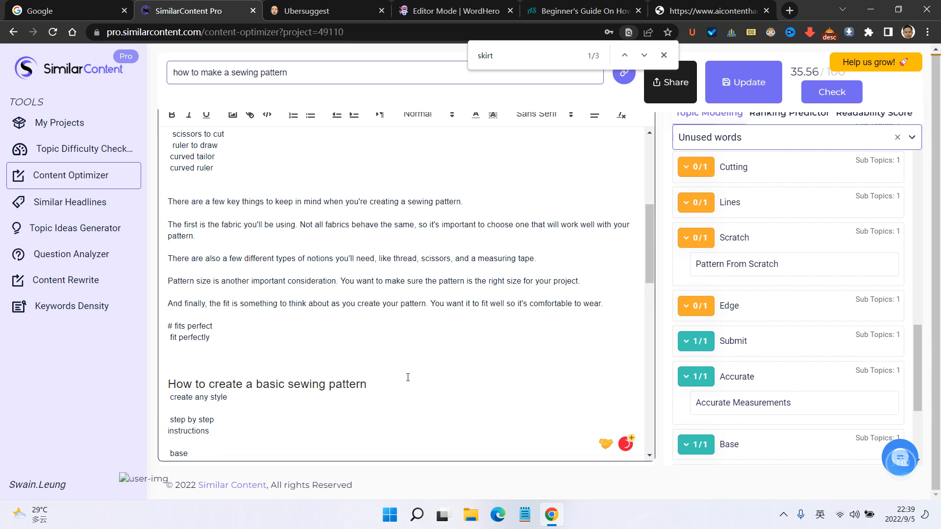
pyautogui.write('pattern from scratch')
pyautogui.click(700, 239)
# - Shorten "pattern from scratch" to "from scratch" under "How to create a basic sewing pattern"
pyautogui.click(706, 202)
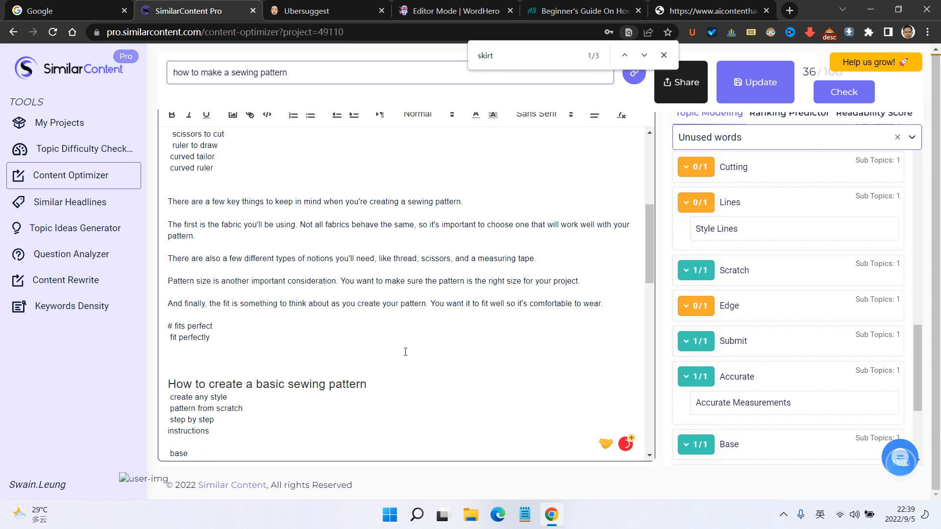
pyautogui.moveTo(196, 406); pyautogui.dragTo(171, 409)
pyautogui.click(197, 408)
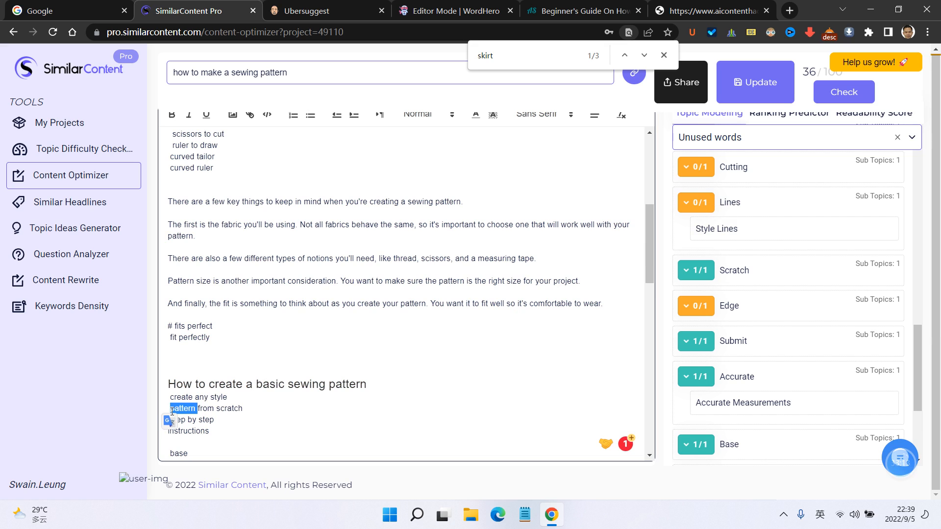
pyautogui.press('Delete')
pyautogui.press('Delete')
pyautogui.click(256, 409)
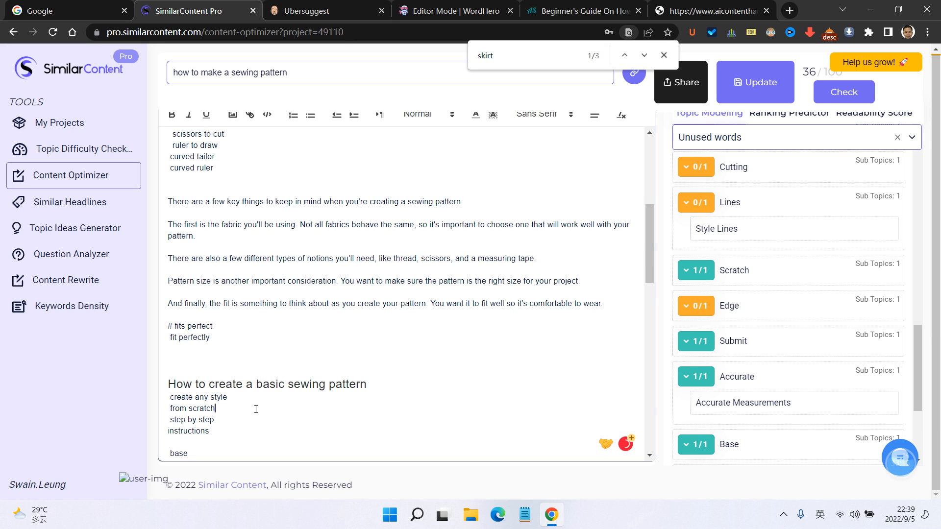
# - Insert the Lines subtopic "style lines" on a new line above "pattern making process" under "How to turn your sketch into a pattern"
pyautogui.scroll(3, 397, 365)
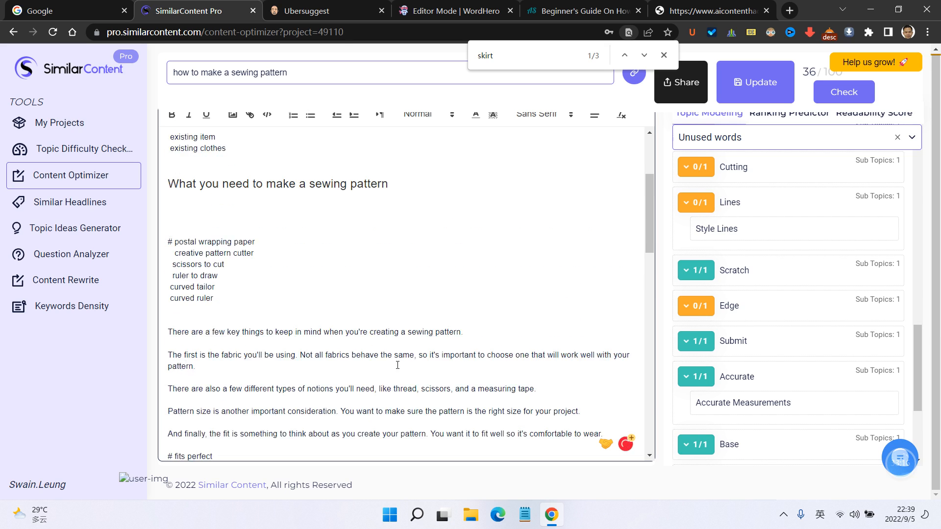
pyautogui.click(696, 202)
pyautogui.scroll(3, 700, 295)
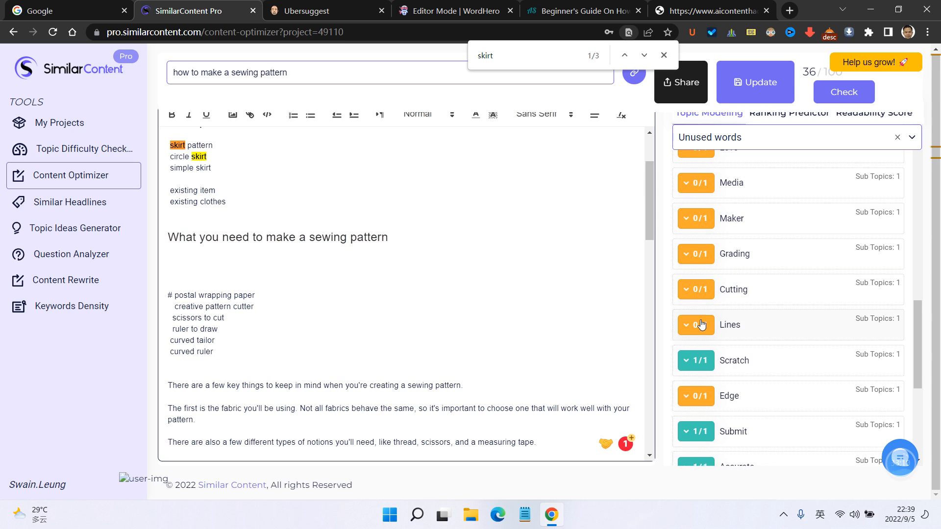
pyautogui.click(701, 325)
pyautogui.scroll(-7, 332, 342)
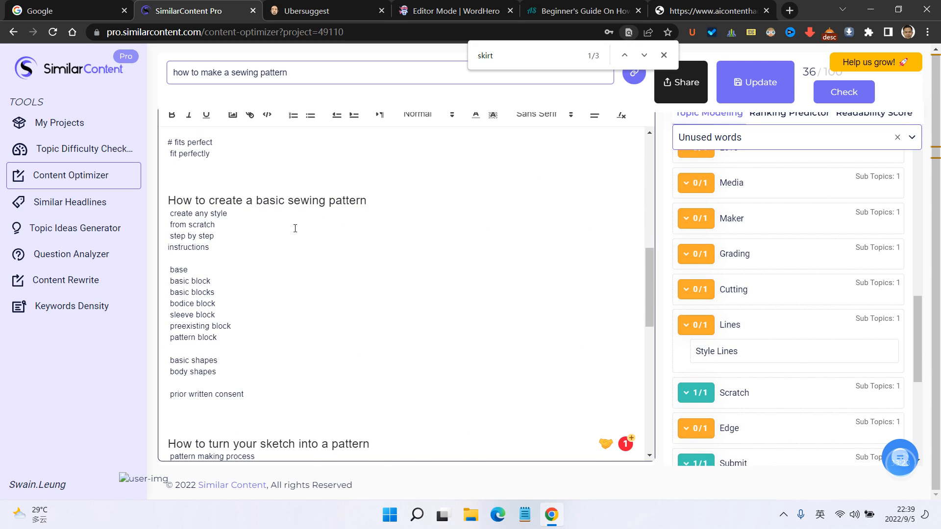
pyautogui.scroll(-3, 286, 375)
pyautogui.click(381, 321)
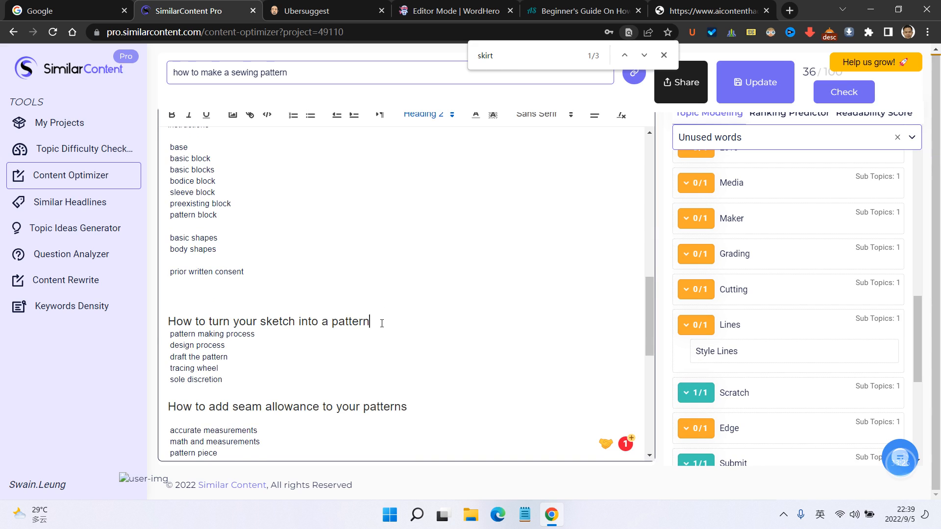
pyautogui.press('Return')
pyautogui.press('Return')
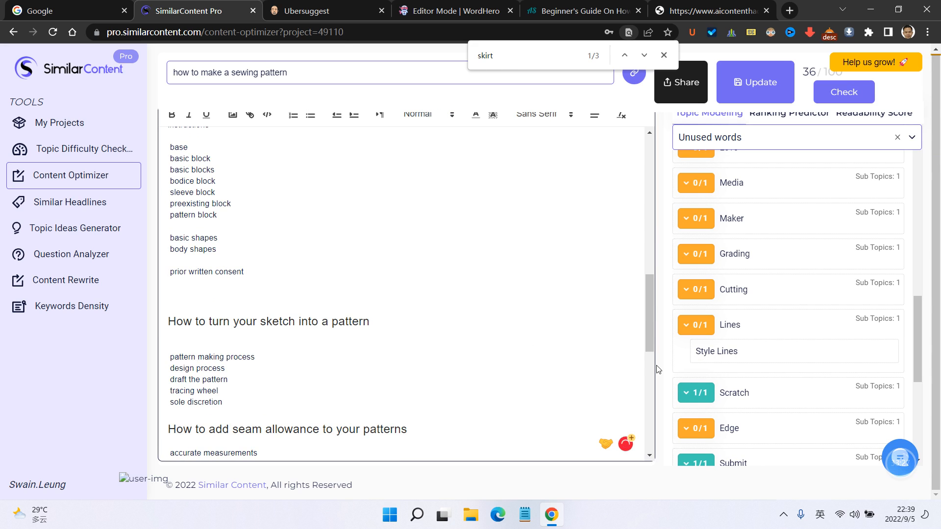
pyautogui.click(710, 362)
# - Insert the Cutting subtopic "cutting and sewing" on a new line above "create any style" under "How to create a basic sewing pattern"
pyautogui.click(683, 294)
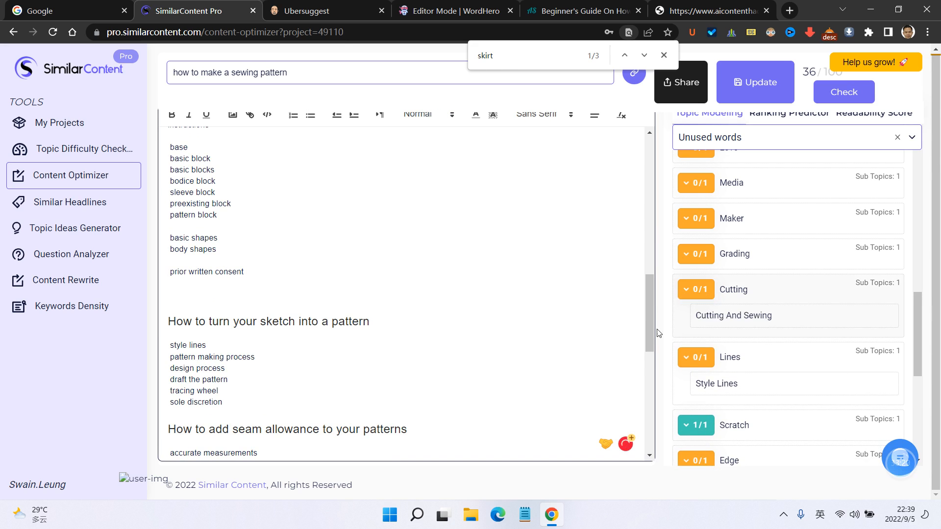
pyautogui.scroll(3, 478, 270)
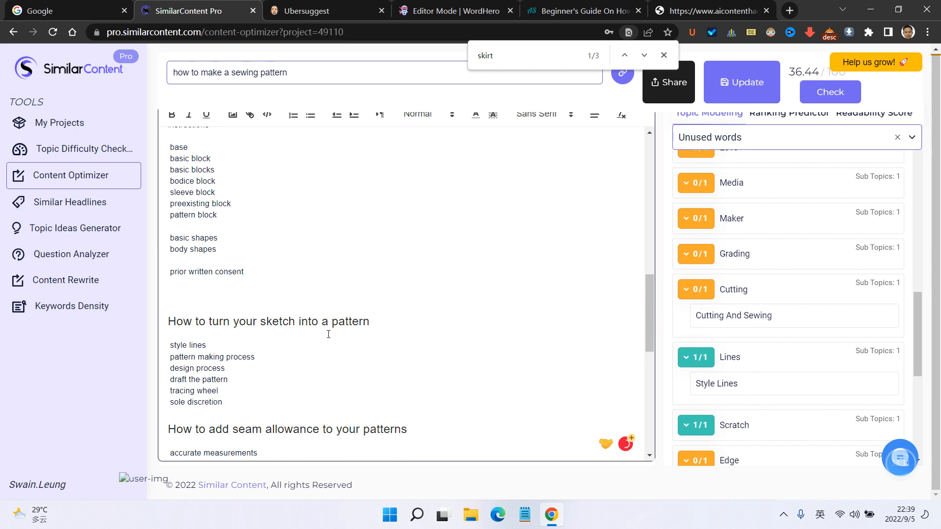
pyautogui.press('Return')
pyautogui.press('Return')
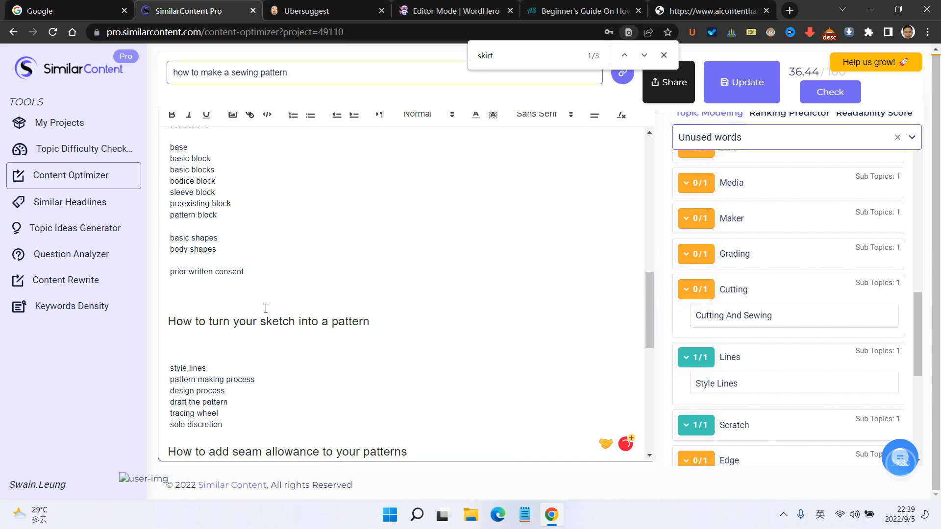
pyautogui.scroll(4, 295, 274)
pyautogui.click(392, 265)
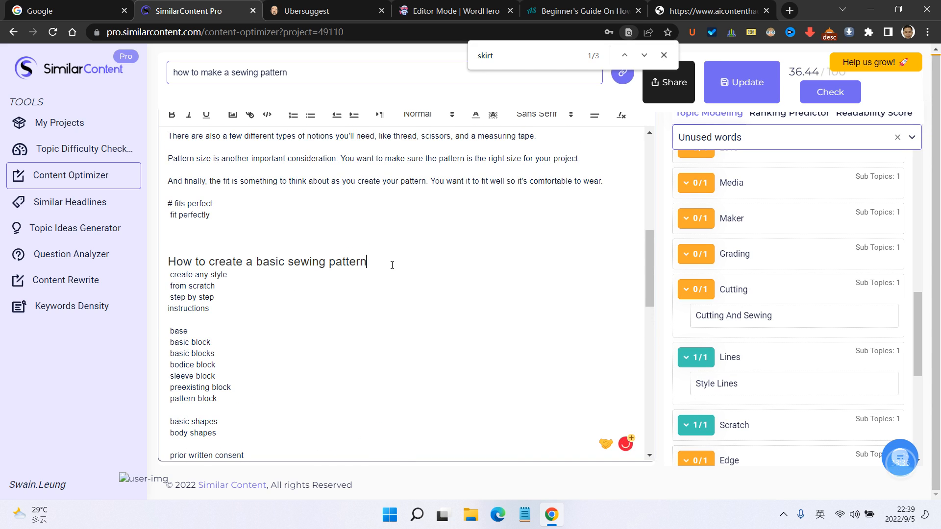
pyautogui.press('Return')
pyautogui.press('Return')
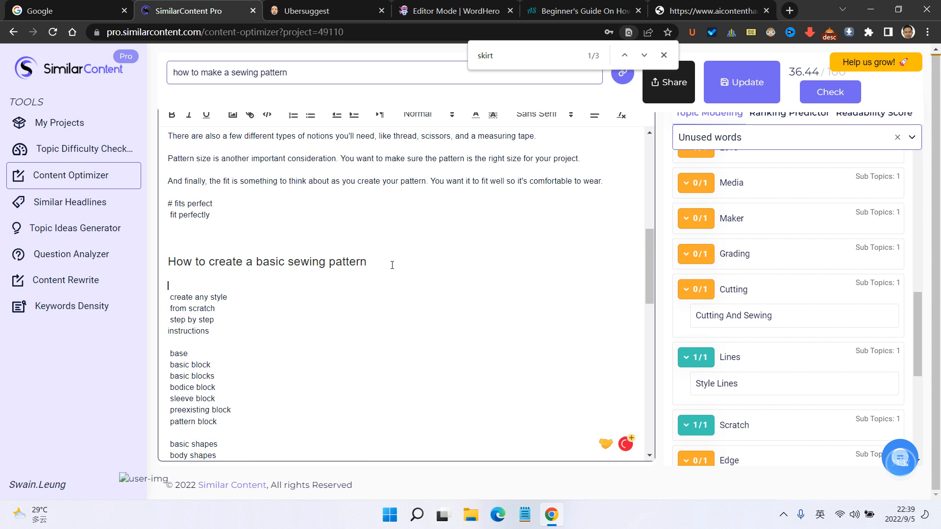
pyautogui.click(709, 307)
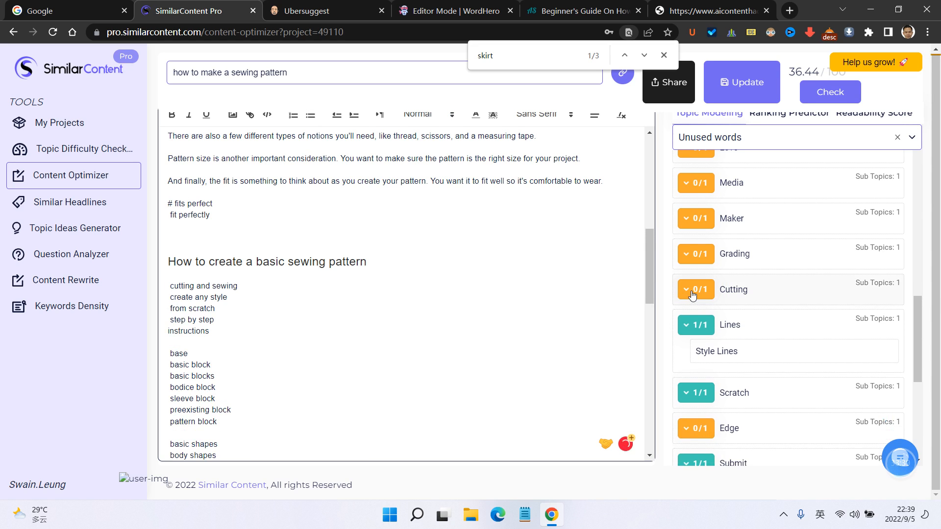
# - Insert the Grading subtopic "pattern grading" above "favorite method" under "How to grade your patterns" and collapse the Grading topic
pyautogui.scroll(-10, 399, 374)
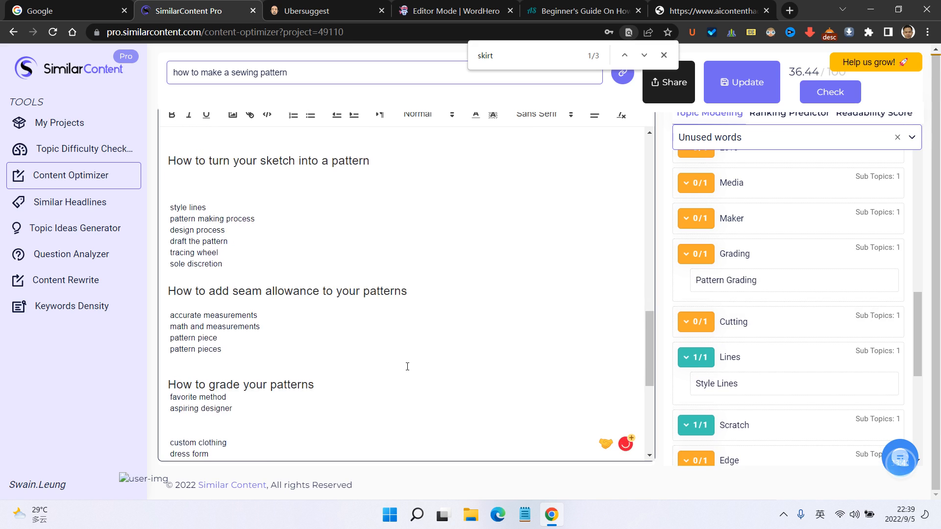
pyautogui.click(348, 263)
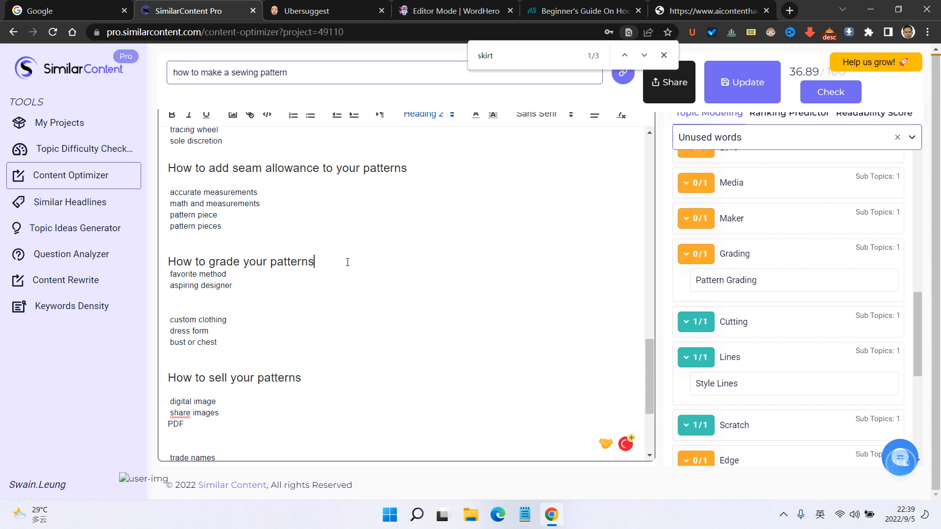
pyautogui.press('Return')
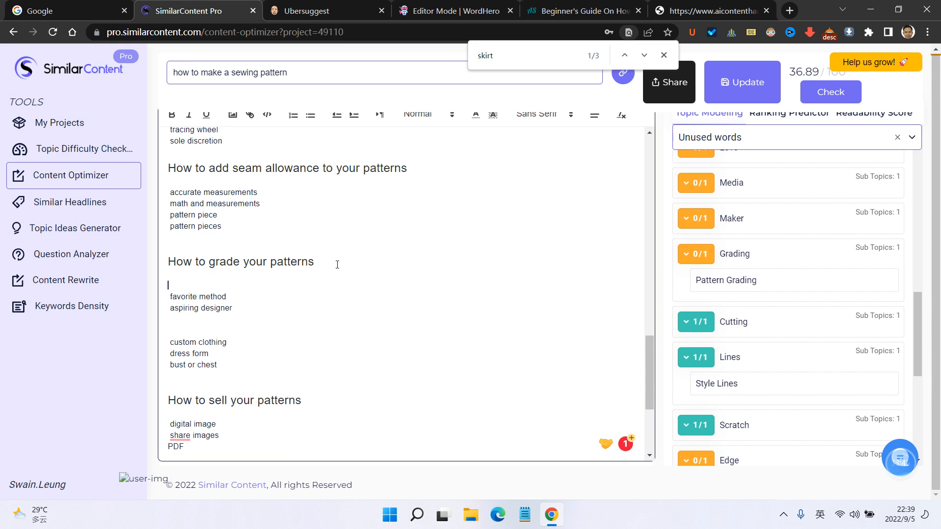
pyautogui.click(738, 290)
pyautogui.click(699, 257)
# - Insert the Maker subtopic "pattern maker" on a new line above "digital image" under "How to sell your patterns"
pyautogui.click(793, 226)
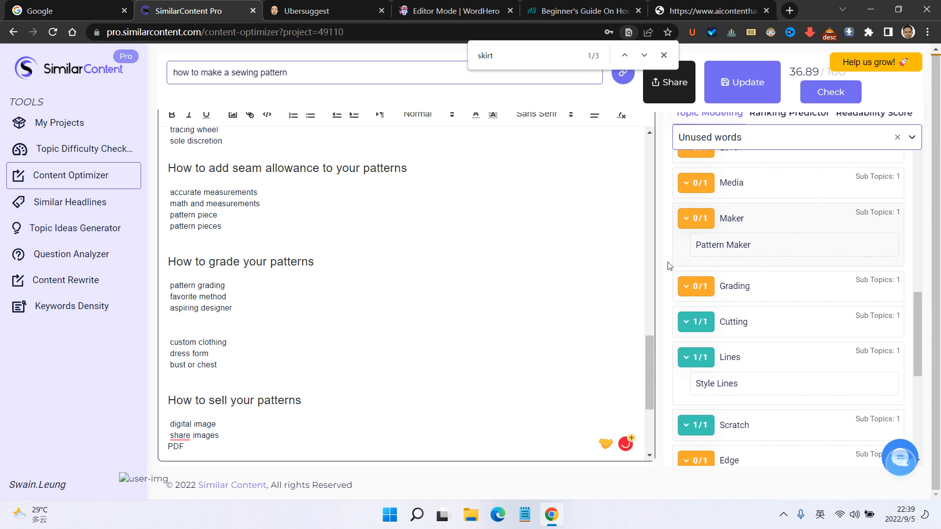
pyautogui.scroll(3, 455, 264)
pyautogui.scroll(-7, 459, 257)
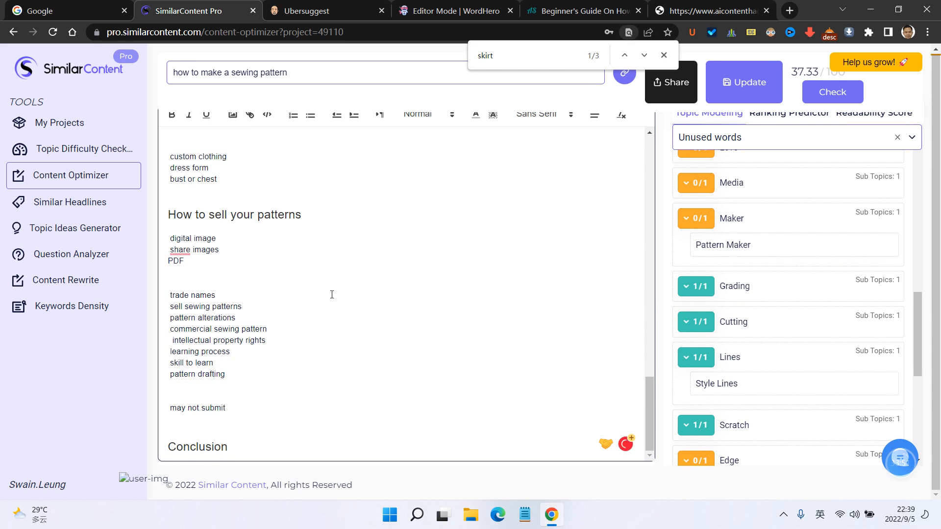
pyautogui.scroll(1, 337, 290)
pyautogui.click(345, 280)
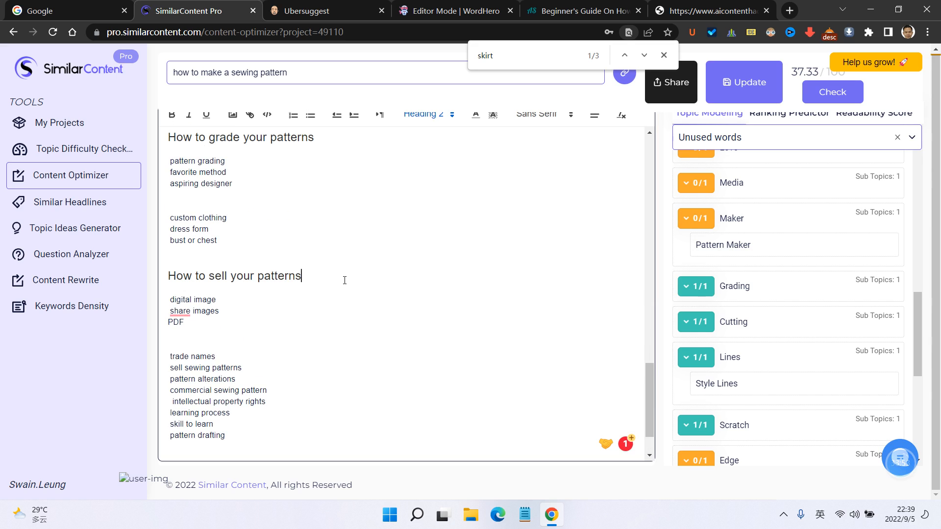
pyautogui.scroll(-1, 322, 315)
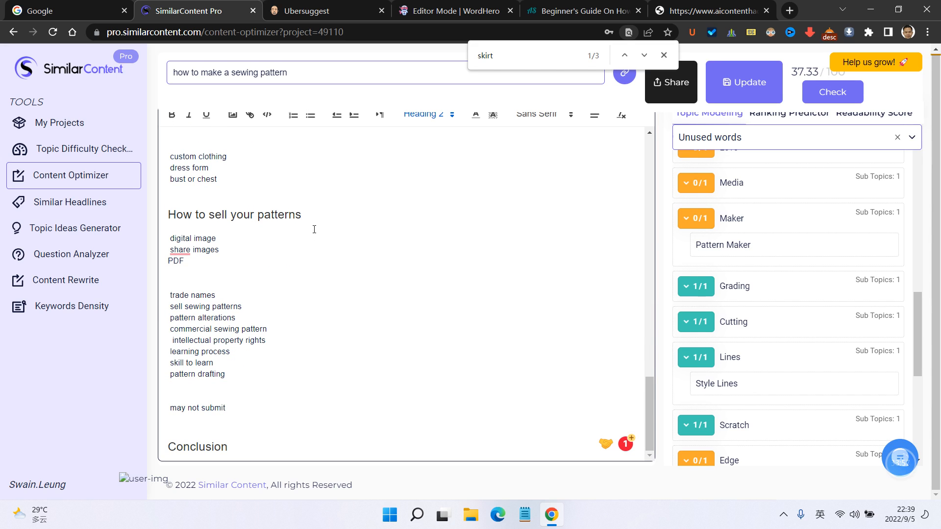
pyautogui.press('Return')
pyautogui.press('Return')
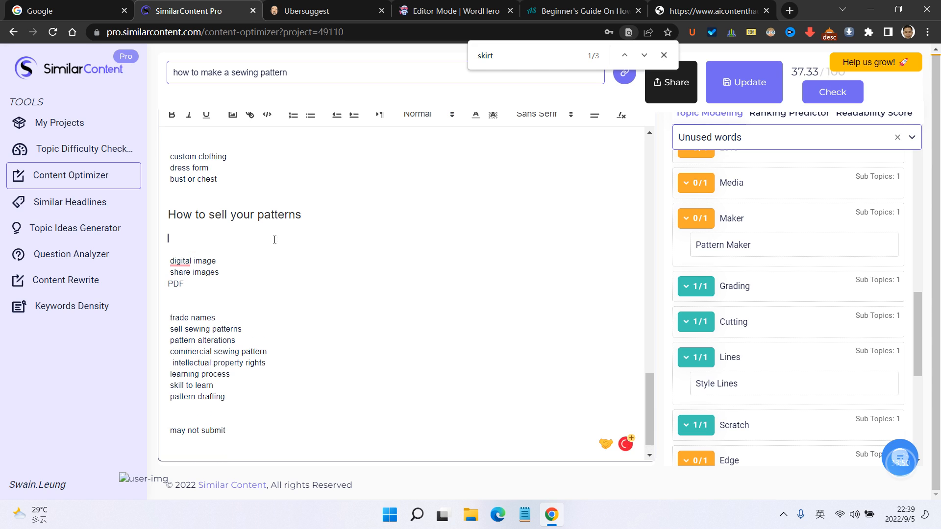
pyautogui.click(741, 251)
# - Insert the Media subtopic "social media" on the line below "may not submit", just above the Conclusion heading
pyautogui.click(696, 179)
pyautogui.scroll(-1, 232, 395)
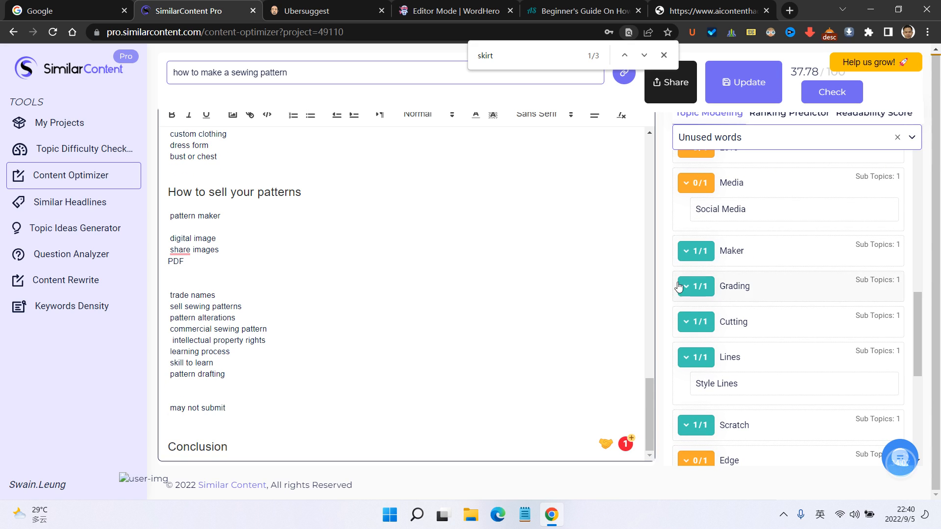
pyautogui.click(725, 209)
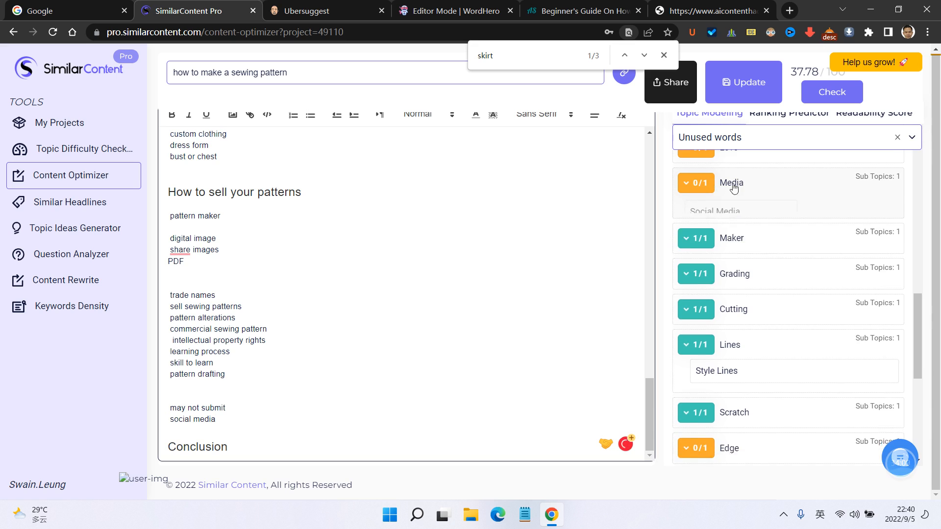
# - Search the page for "draft" and insert the Love subtopic "love drafting" on a new line below "draft the pattern"
pyautogui.click(706, 274)
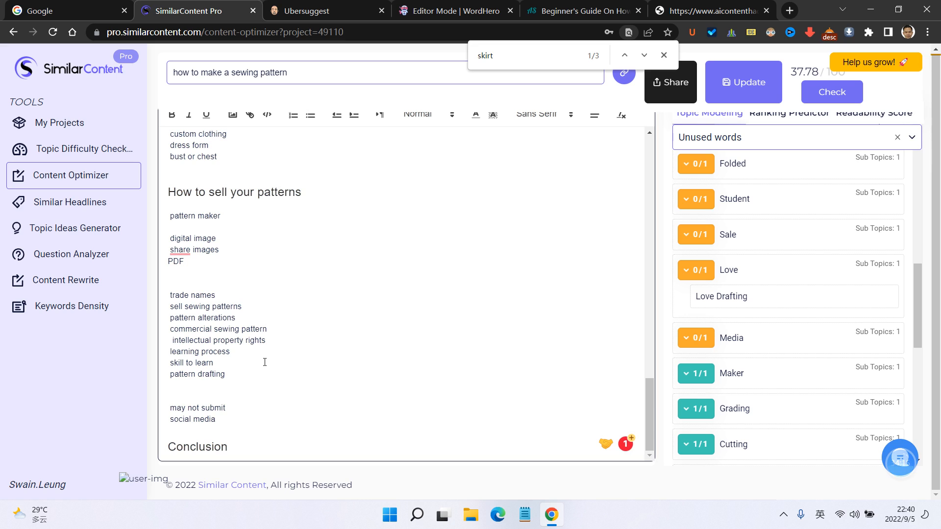
pyautogui.scroll(4, 300, 333)
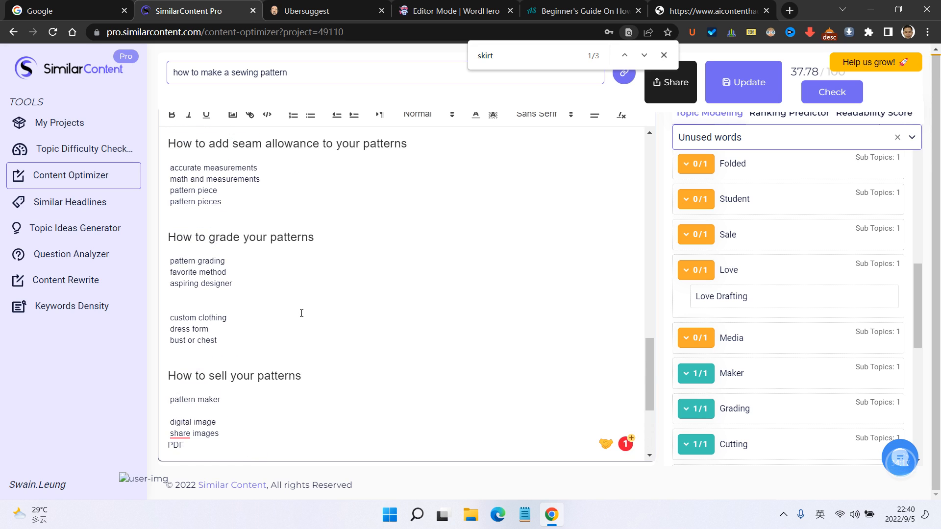
pyautogui.hotkey('ctrl', 'f')
pyautogui.write('df')
pyautogui.write('ra')
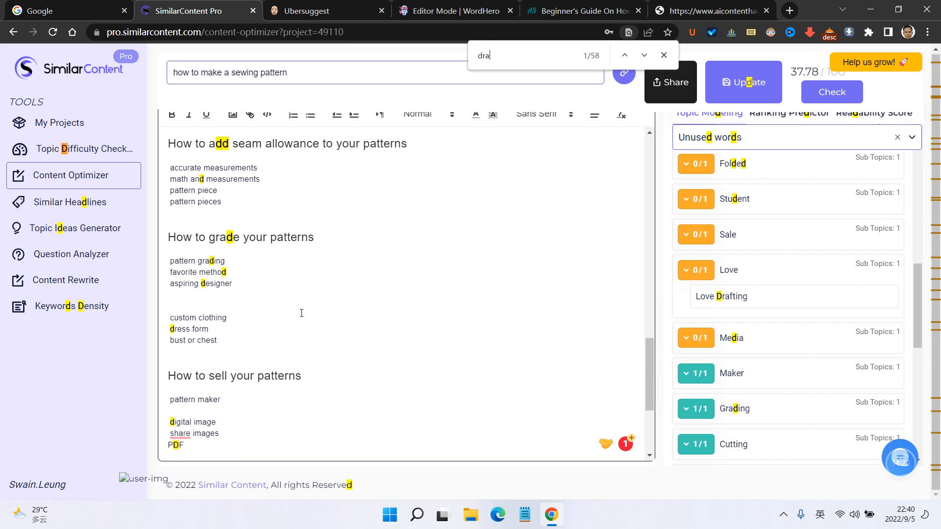
pyautogui.write('ft')
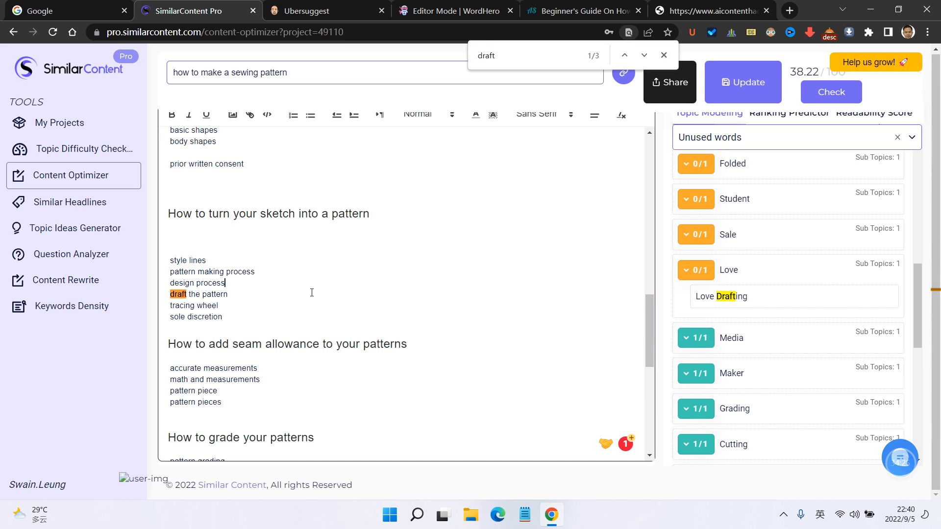
pyautogui.press('Return')
pyautogui.press('Return')
pyautogui.press('Return')
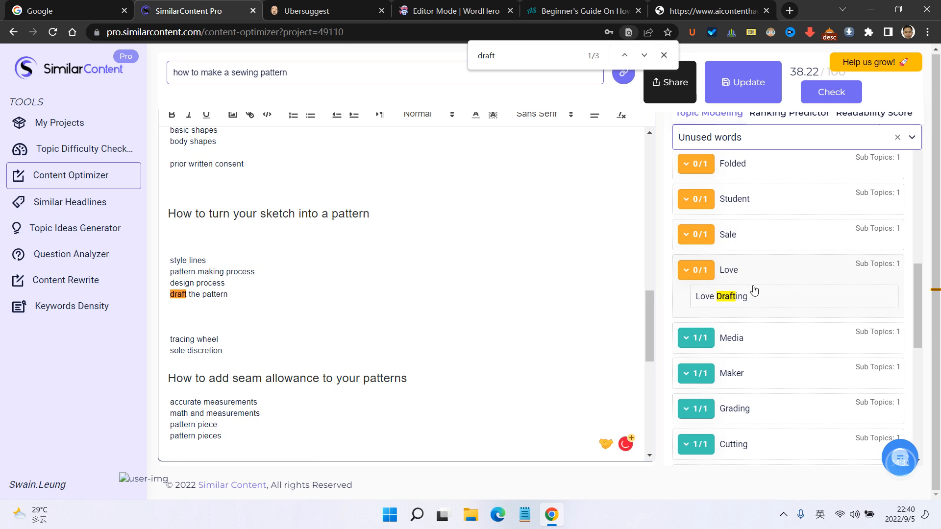
pyautogui.click(692, 296)
pyautogui.moveTo(222, 351); pyautogui.dragTo(168, 338)
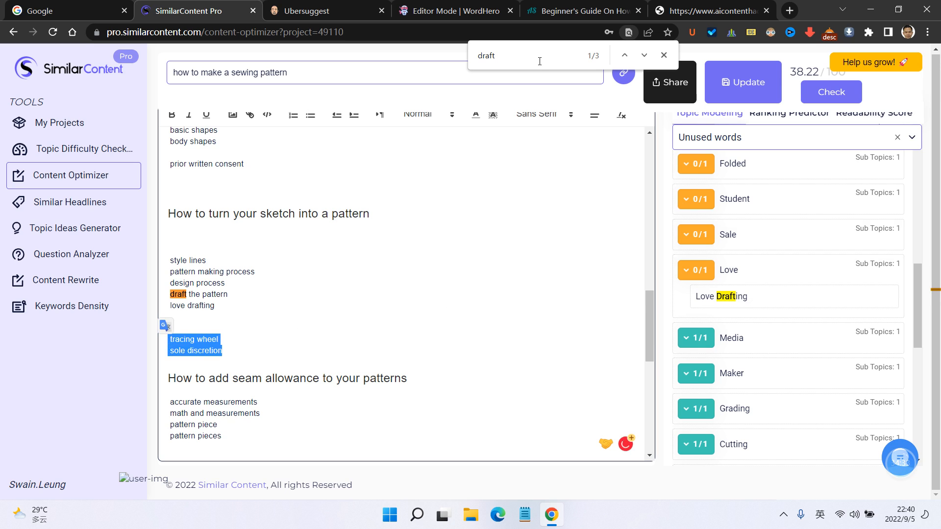
pyautogui.scroll(1, 378, 149)
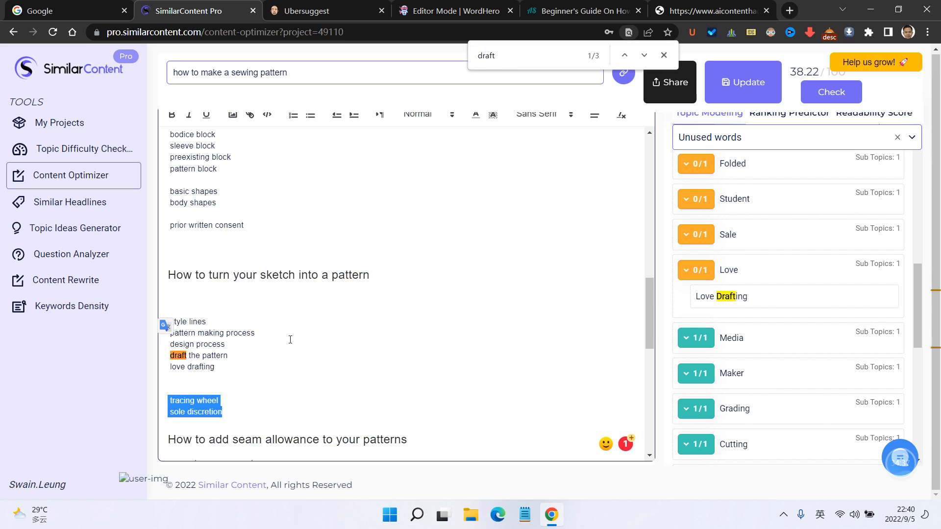
pyautogui.click(495, 117)
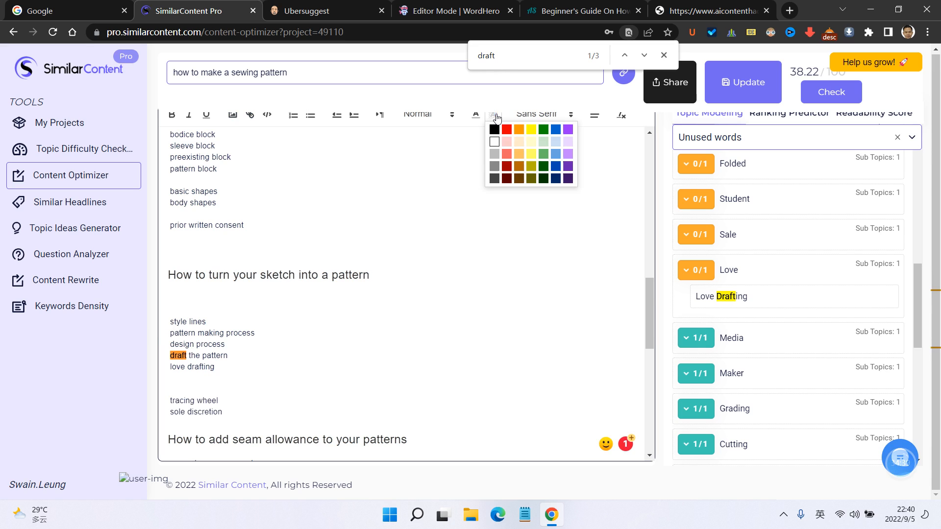
pyautogui.click(431, 379)
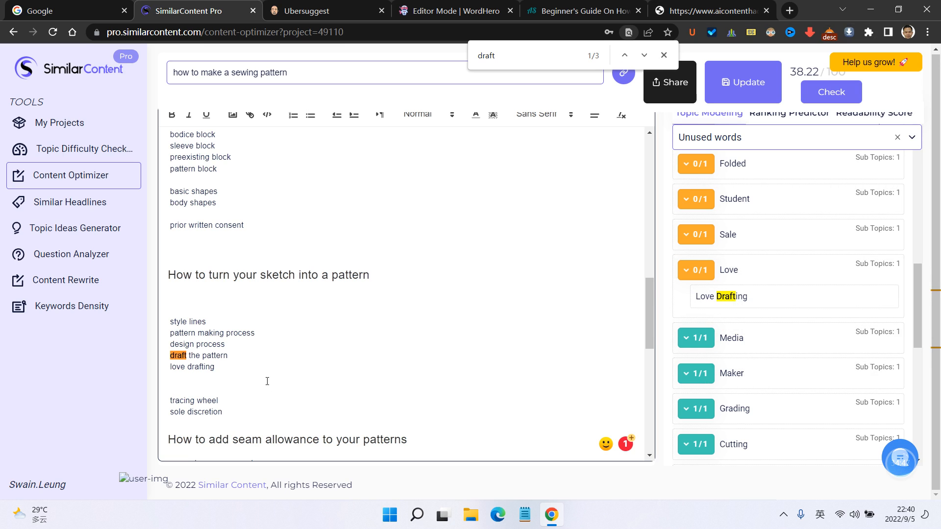
# - Insert the Sale subtopic "patterns for sale" on the line below "pattern maker" under "How to sell your patterns" and collapse the Sale topic
pyautogui.click(728, 271)
pyautogui.click(751, 242)
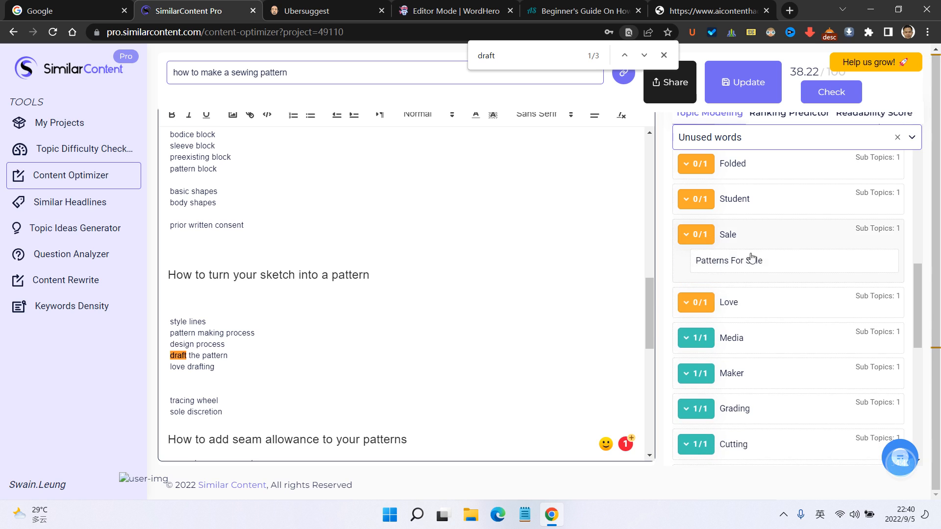
pyautogui.scroll(-10, 495, 327)
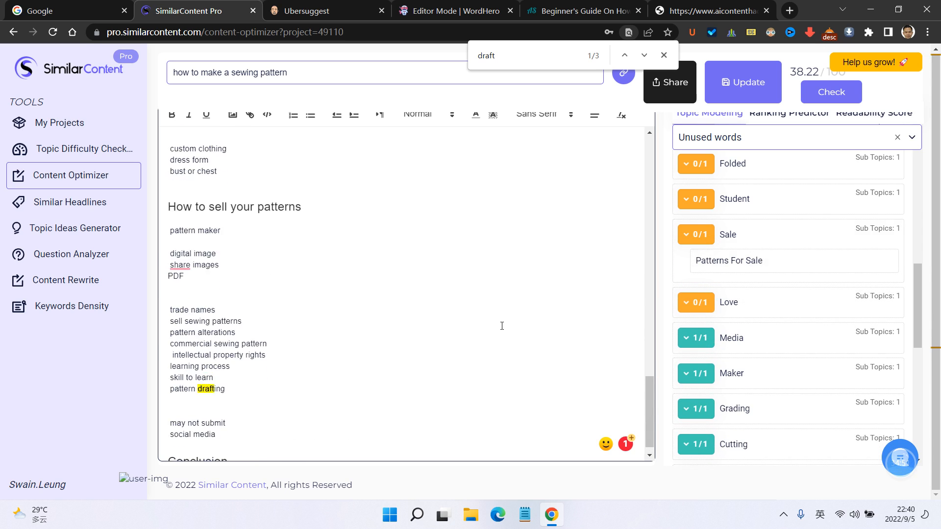
pyautogui.scroll(-1, 294, 389)
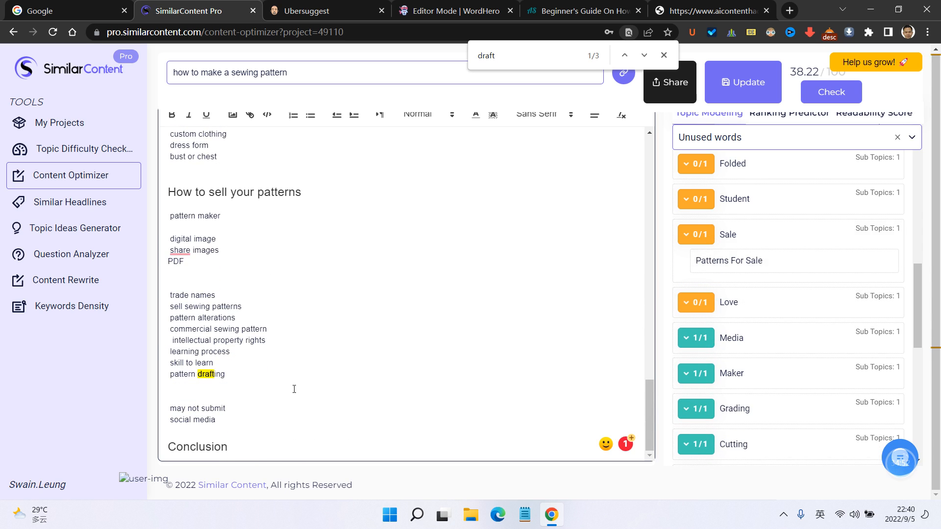
pyautogui.press('Return')
pyautogui.press('Return')
pyautogui.click(250, 222)
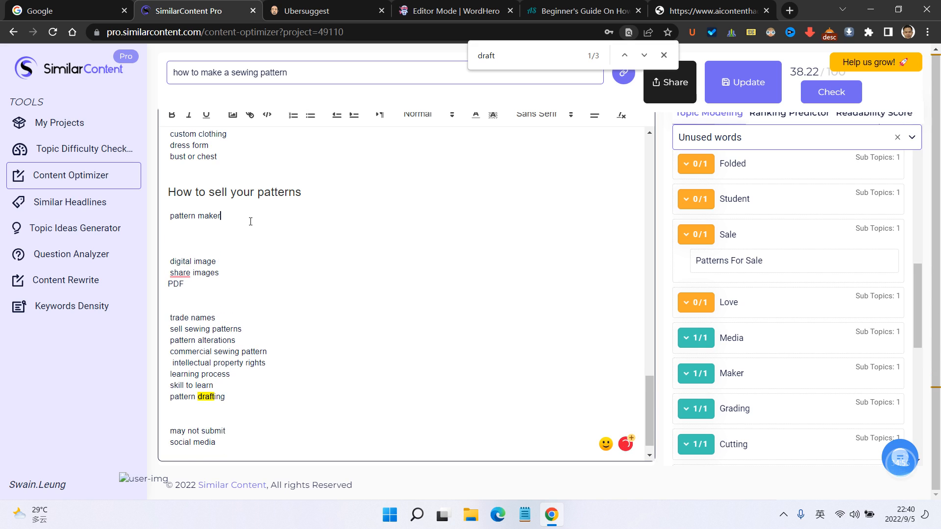
pyautogui.click(709, 267)
pyautogui.click(699, 237)
# - Insert the Student topic keyword "student" on a new line below "social media" and collapse the Student topic
pyautogui.click(704, 207)
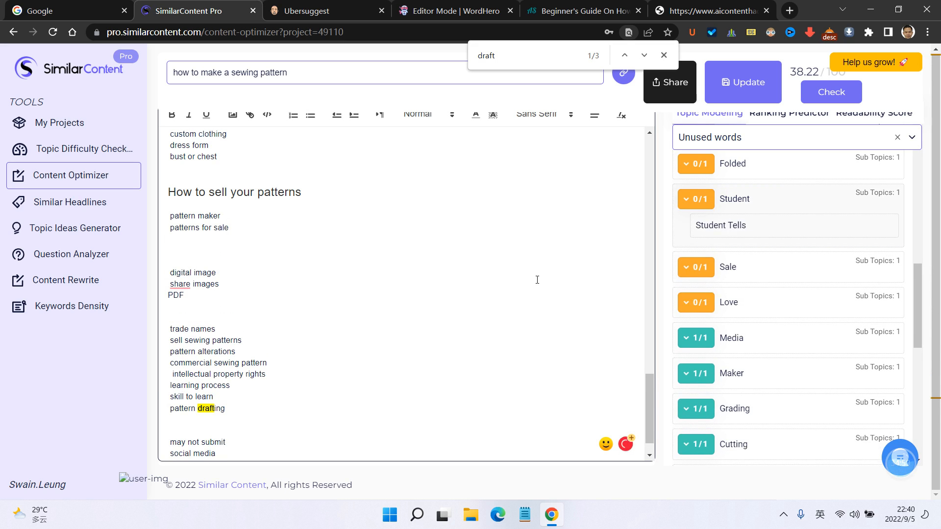
pyautogui.scroll(-1, 267, 418)
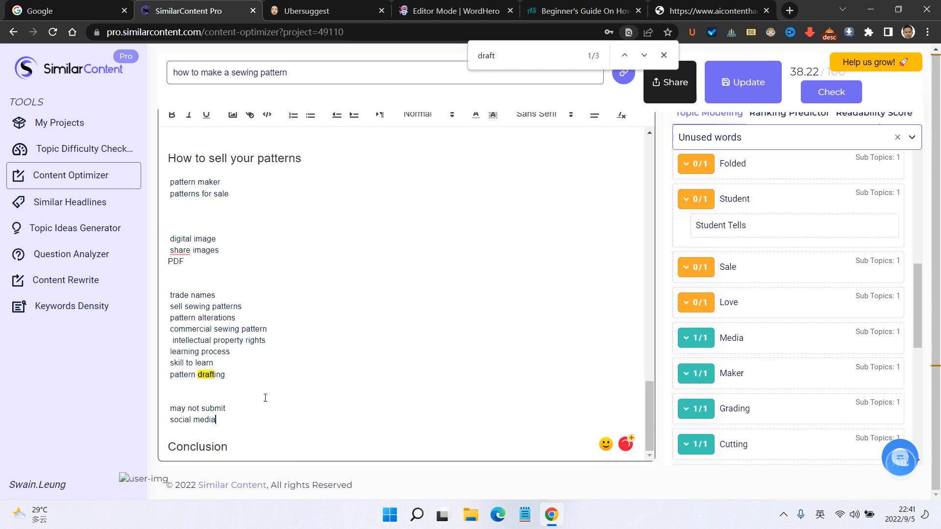
pyautogui.scroll(5, 292, 230)
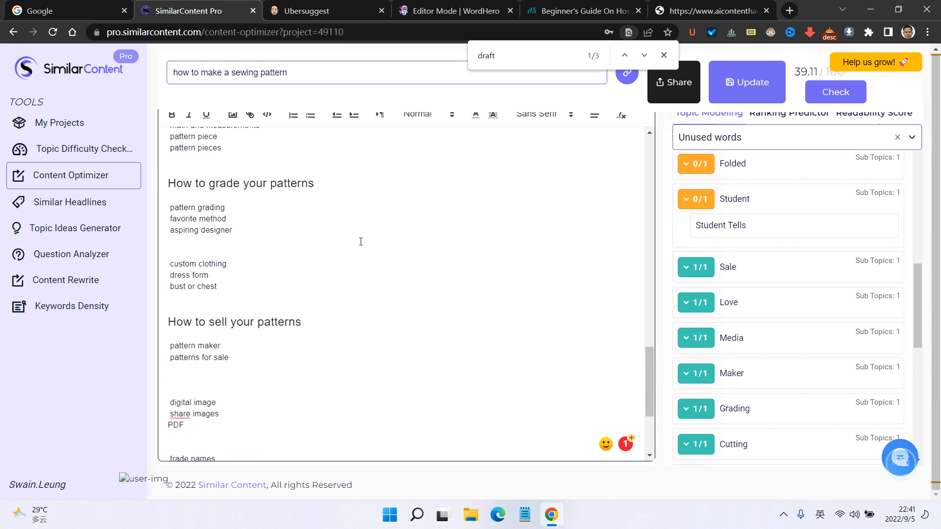
pyautogui.scroll(-5, 296, 291)
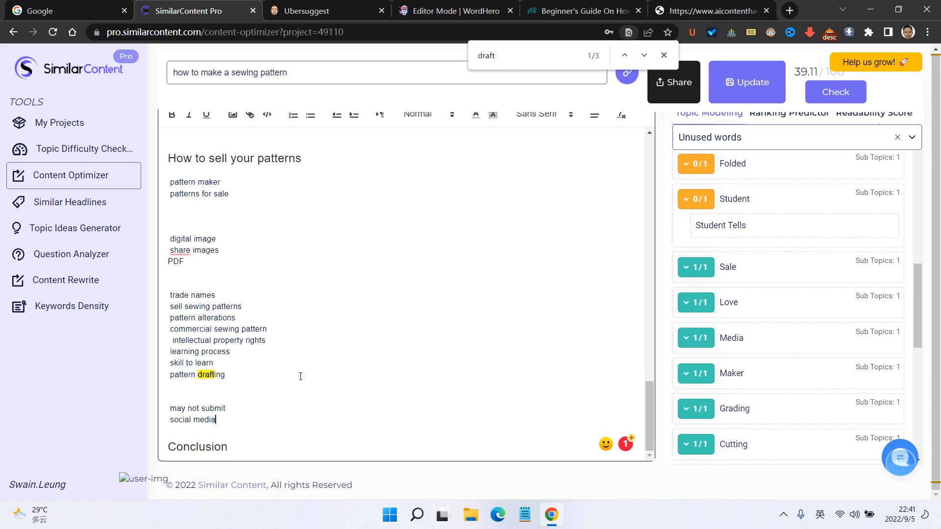
pyautogui.press('Return')
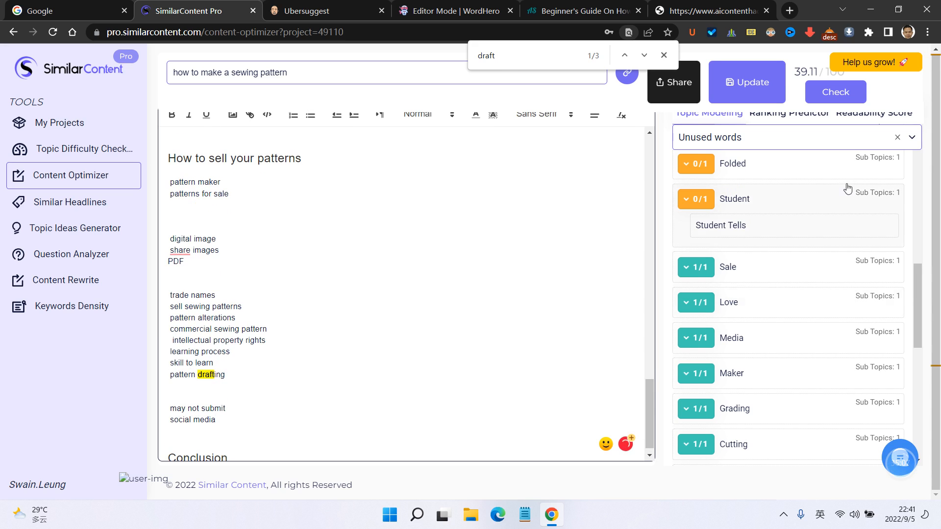
pyautogui.click(726, 208)
pyautogui.click(705, 201)
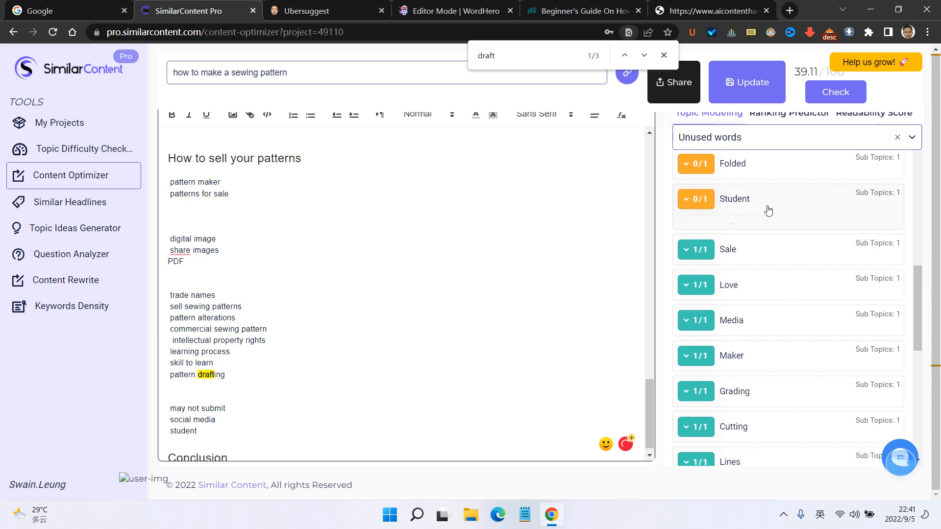
# - Insert the Folded subtopic "folded edge" below "pattern pieces" under "How to add seam allowance to your patterns" and collapse the Folded topic
pyautogui.click(708, 177)
pyautogui.scroll(1, 696, 255)
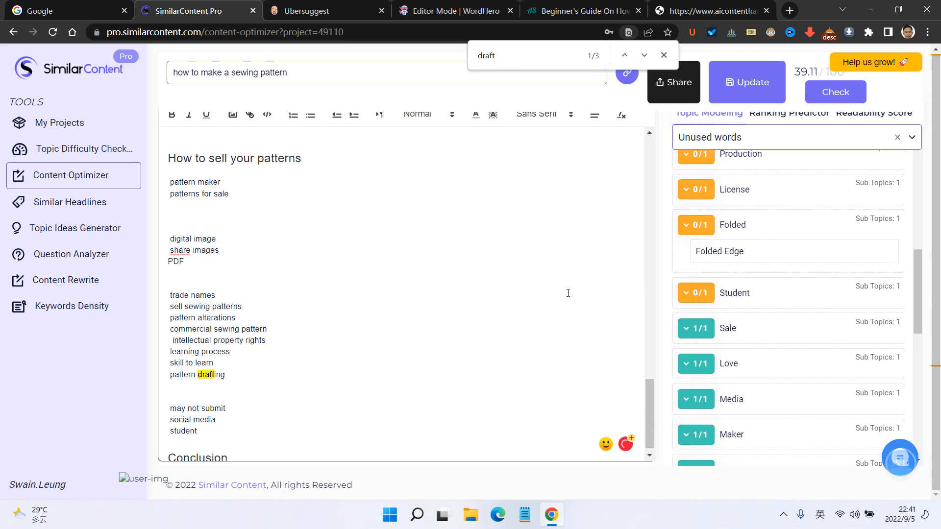
pyautogui.scroll(6, 415, 292)
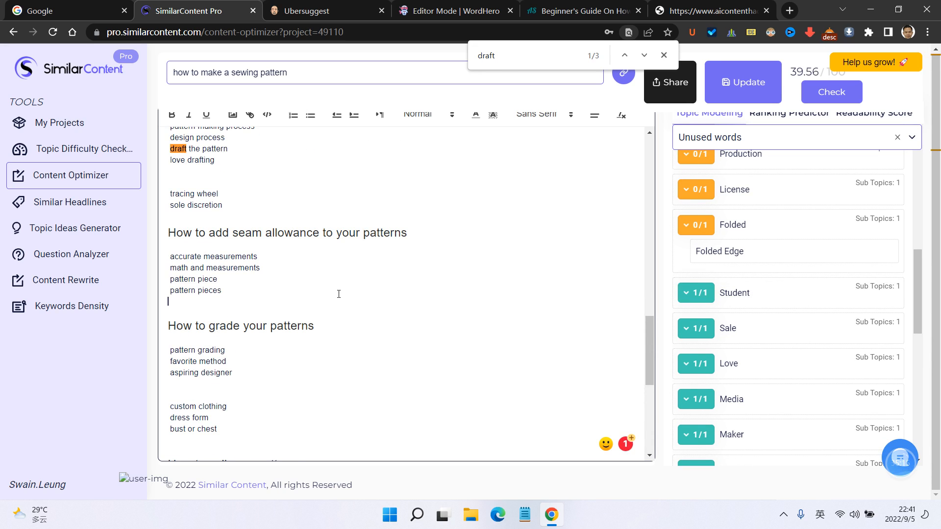
pyautogui.click(717, 252)
pyautogui.click(705, 229)
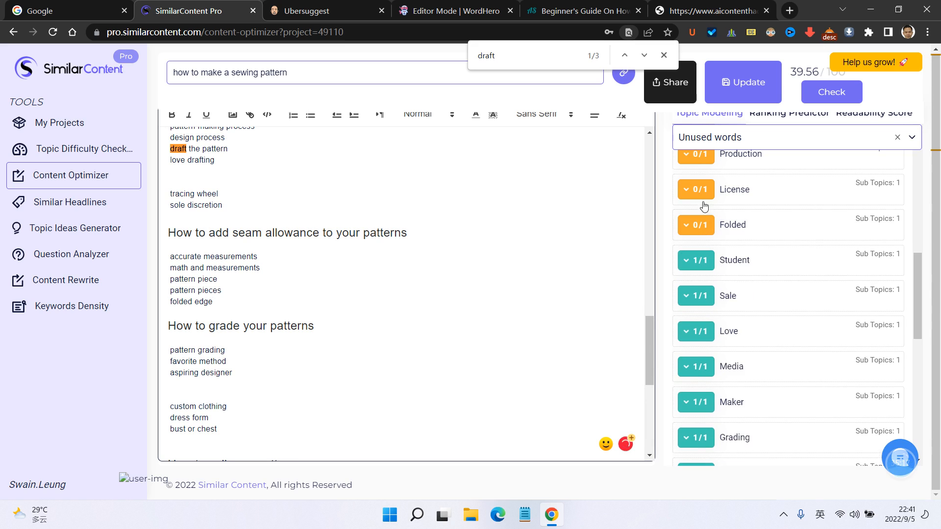
# - Expand the License topic and look through the outline's headings for a fitting place for "License Plates"
pyautogui.click(701, 192)
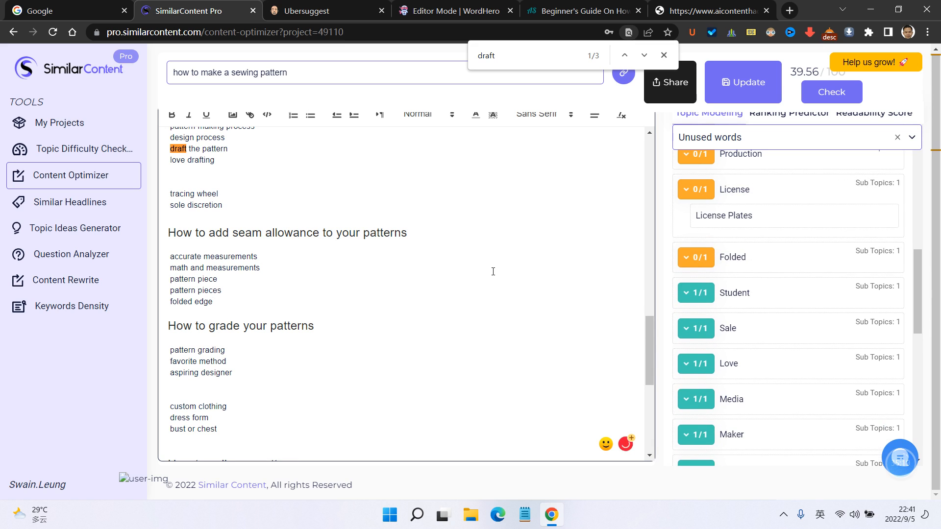
pyautogui.scroll(-3, 493, 267)
pyautogui.scroll(4, 416, 292)
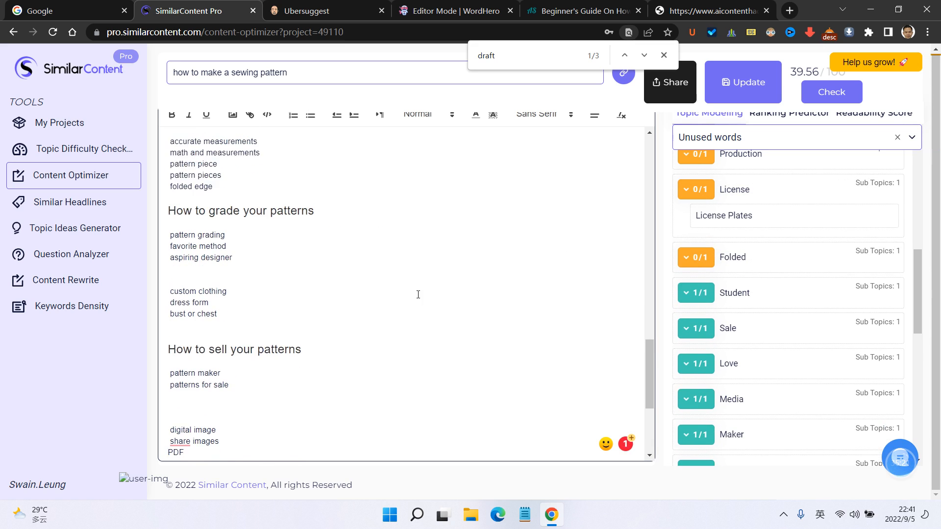
pyautogui.scroll(4, 781, 230)
pyautogui.scroll(-1, 784, 294)
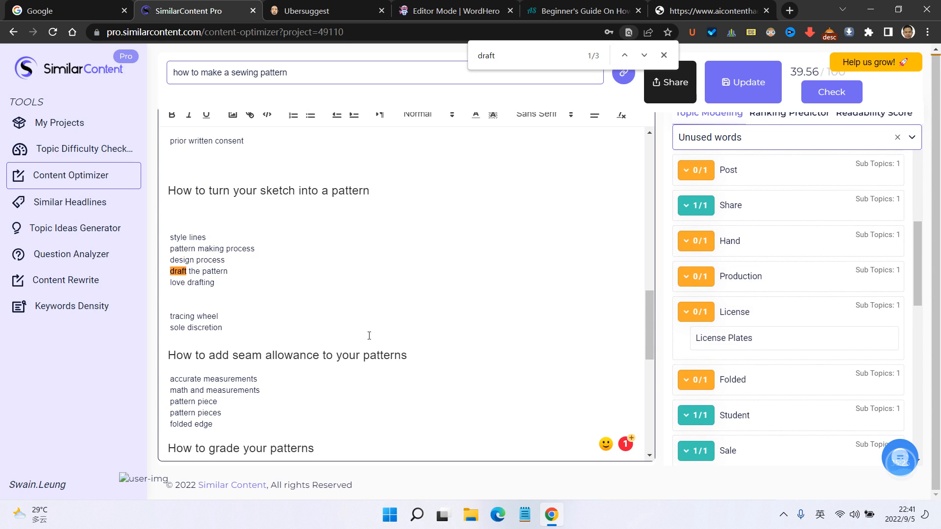
pyautogui.scroll(-3, 311, 298)
pyautogui.scroll(3, 259, 282)
pyautogui.scroll(1, 285, 233)
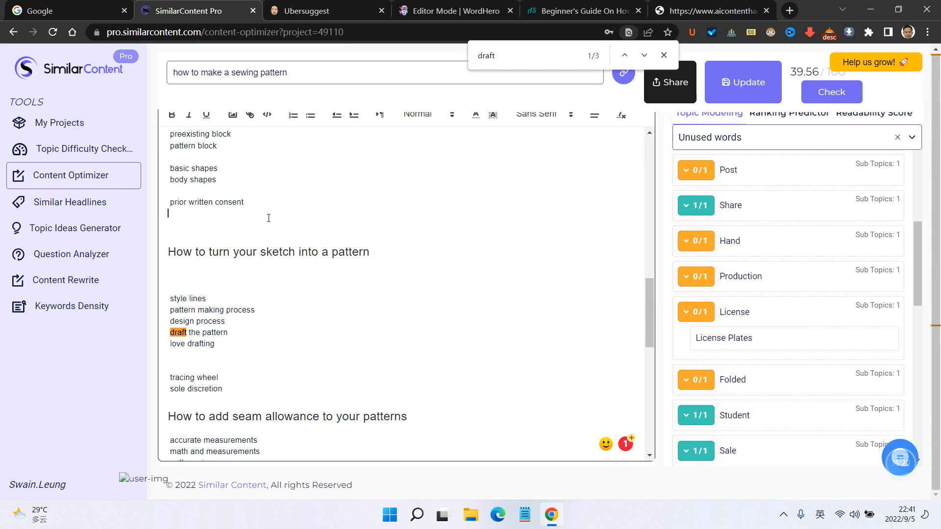
# - Insert the Hand subtopic "pattern by hand" on a new line below "sole discretion" and collapse the Hand topic
pyautogui.click(693, 243)
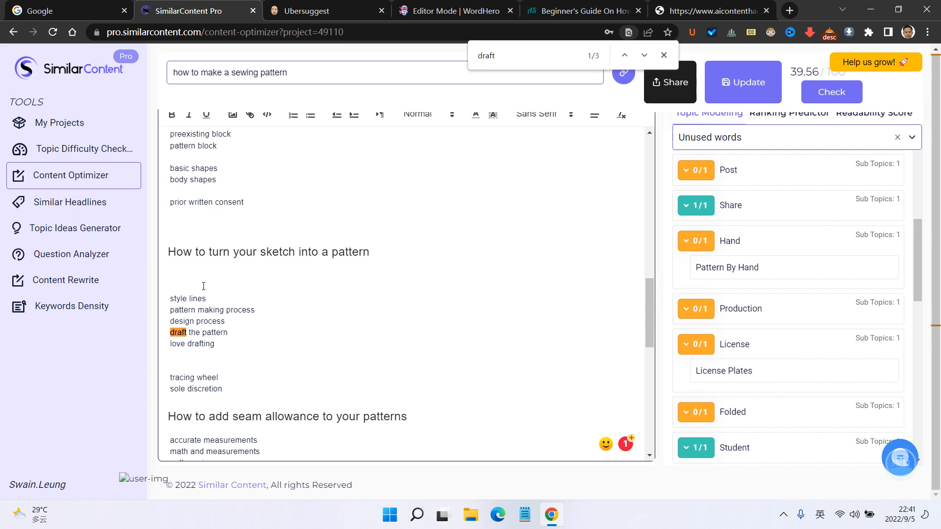
pyautogui.scroll(-1, 262, 325)
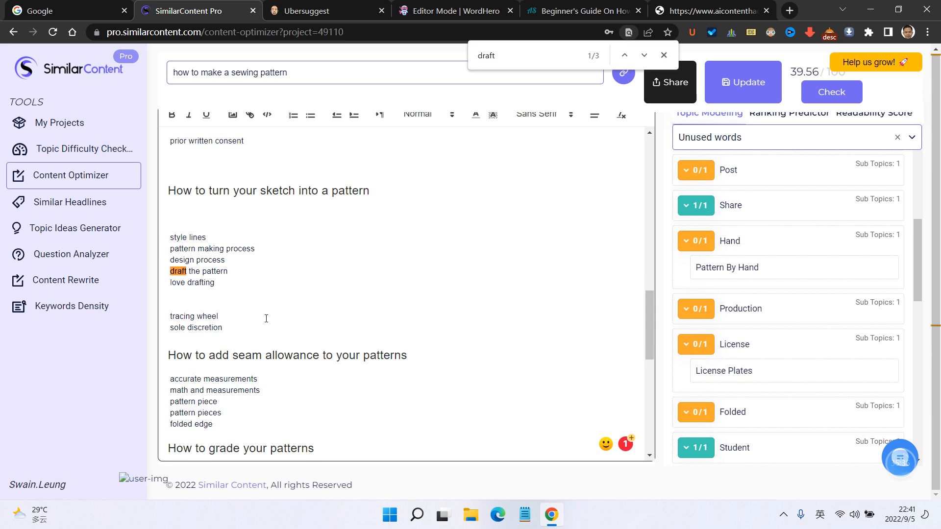
pyautogui.scroll(1, 267, 319)
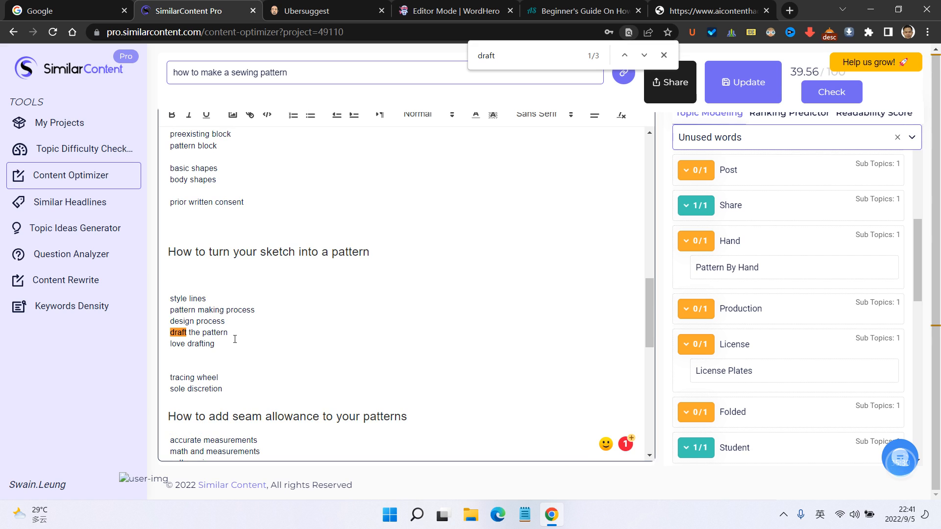
pyautogui.click(282, 386)
pyautogui.press('Return')
pyautogui.click(743, 267)
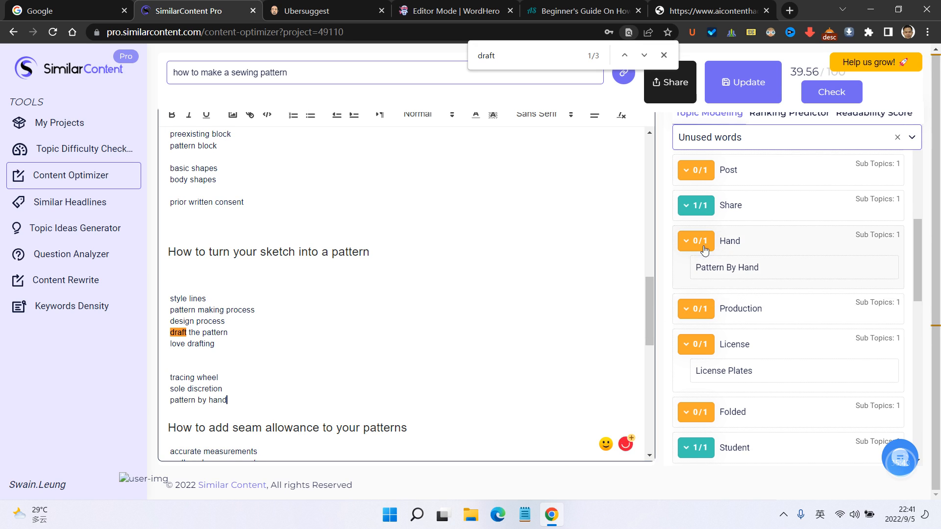
pyautogui.click(704, 246)
# - Insert the Post subtopic "post are affiliate" below "student" under "How to sell your patterns" and collapse the Post topic
pyautogui.scroll(1, 716, 245)
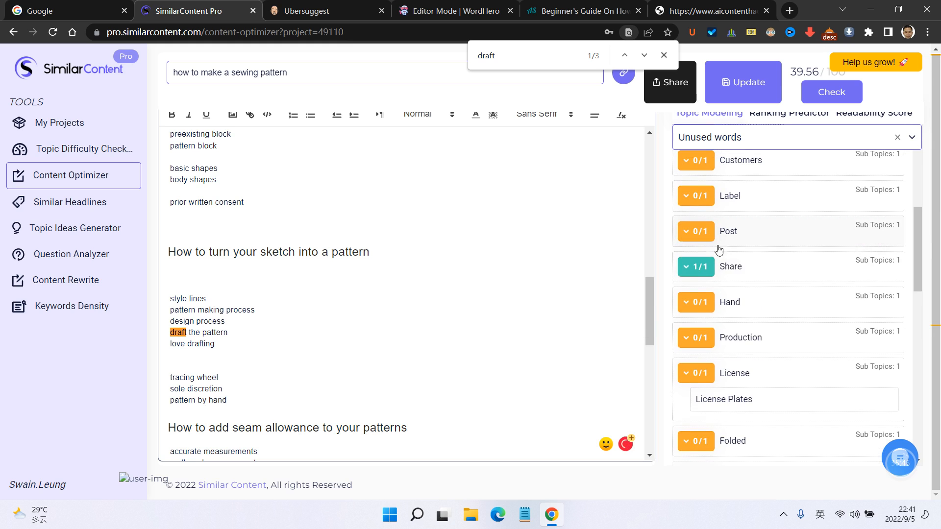
pyautogui.click(712, 232)
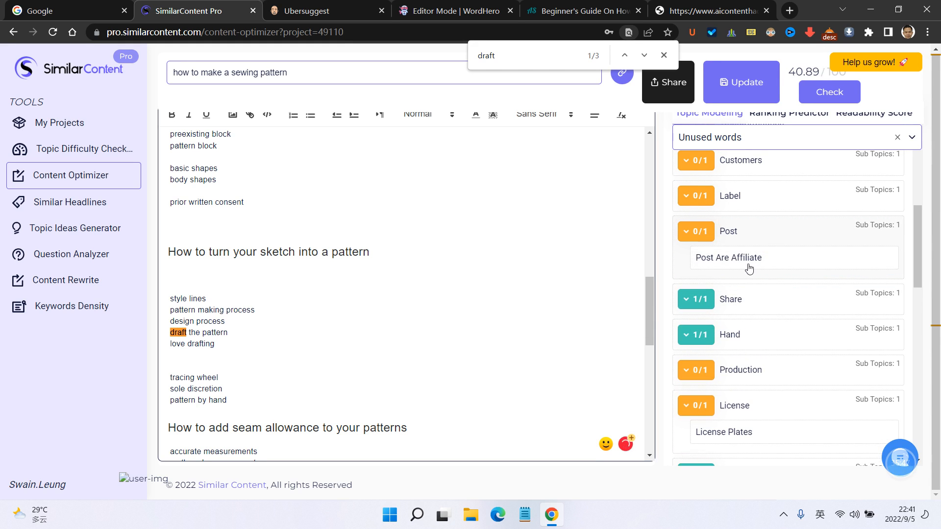
pyautogui.scroll(-10, 406, 353)
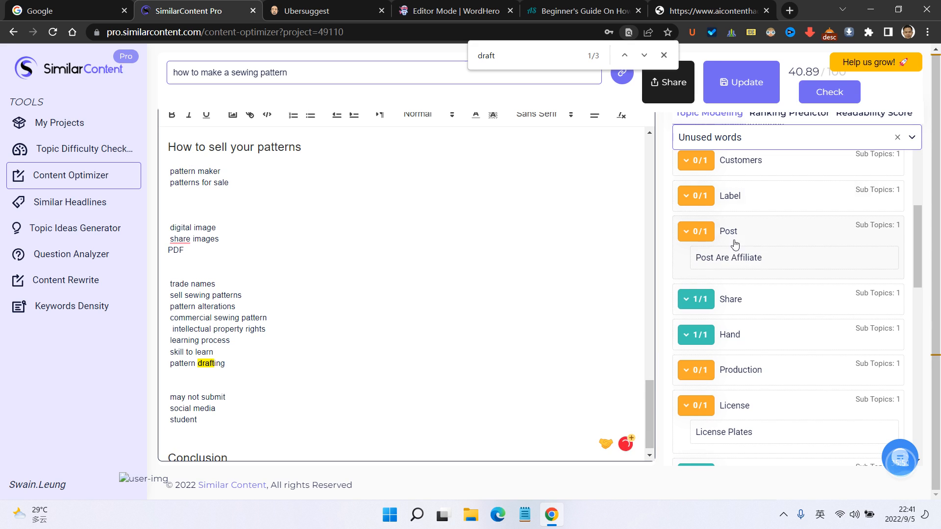
pyautogui.click(730, 259)
pyautogui.click(686, 231)
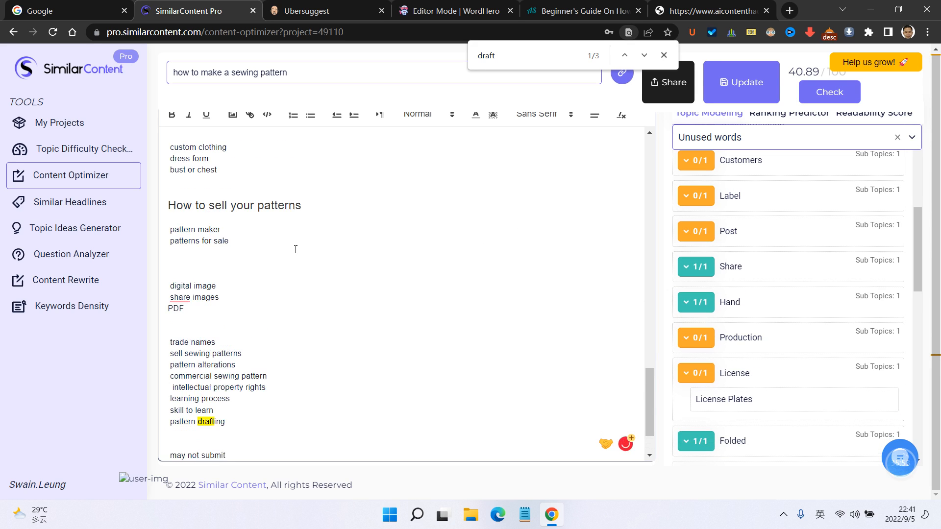
pyautogui.click(693, 230)
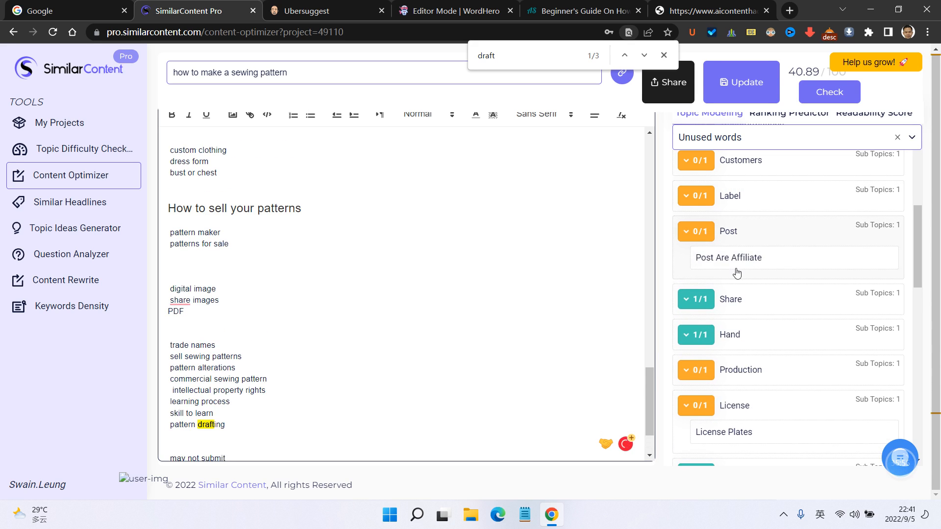
pyautogui.click(704, 238)
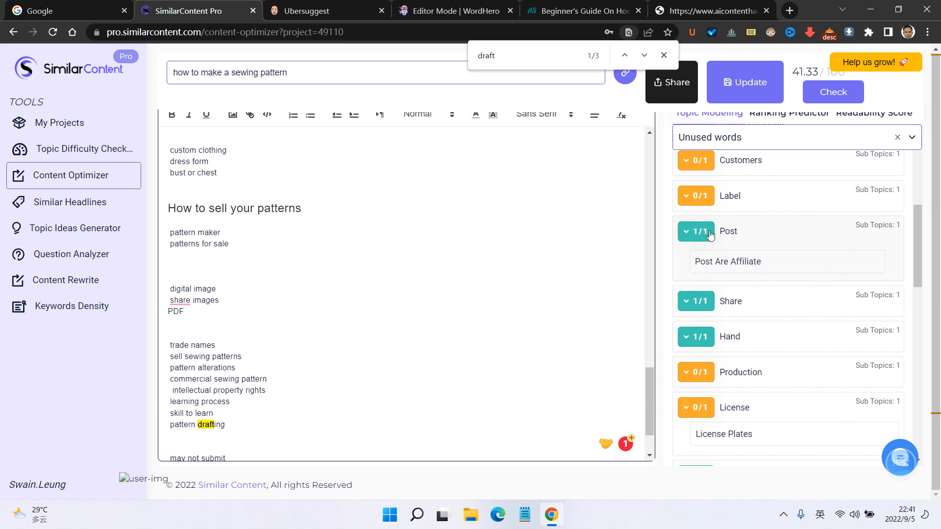
# - Insert the Label subtopic "label the pattern" on the line below "PDF" and collapse the Label topic
pyautogui.click(696, 198)
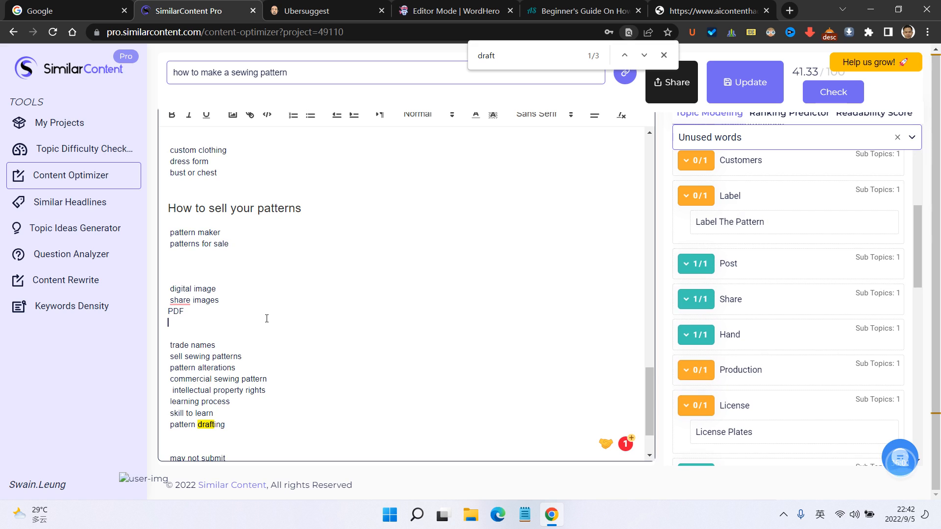
pyautogui.scroll(-1, 266, 318)
pyautogui.click(254, 372)
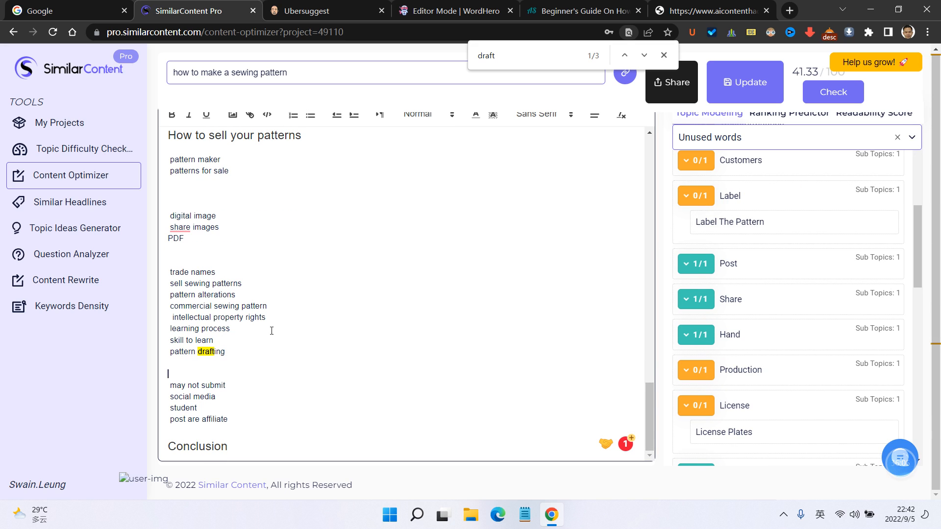
pyautogui.scroll(1, 268, 246)
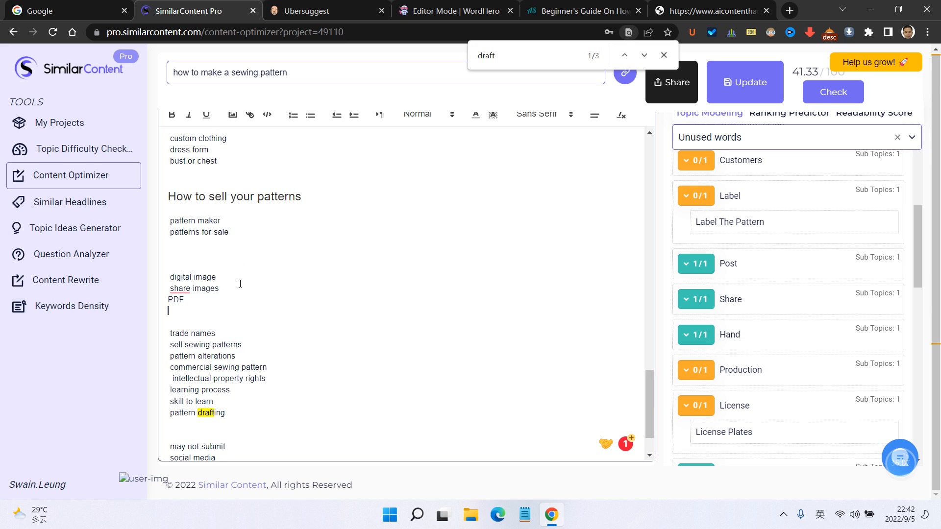
pyautogui.click(752, 230)
pyautogui.click(692, 195)
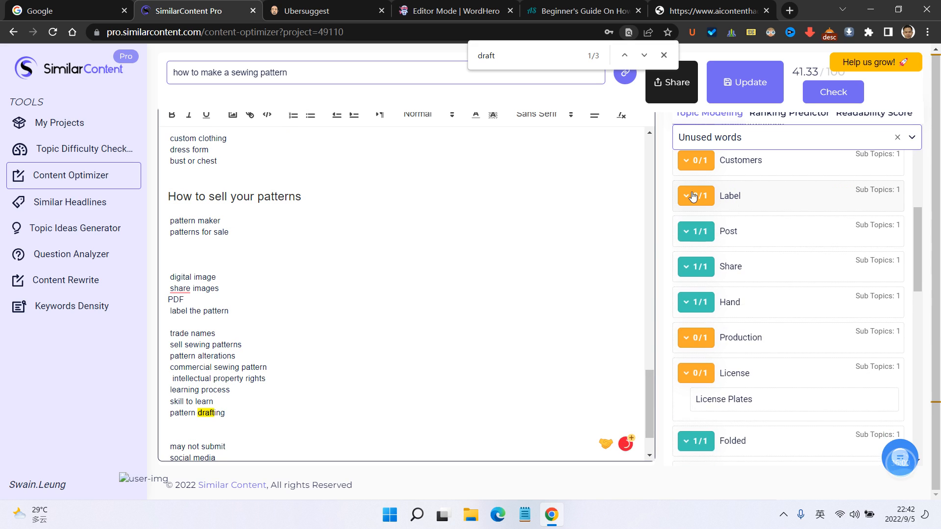
pyautogui.scroll(1, 868, 234)
pyautogui.click(709, 260)
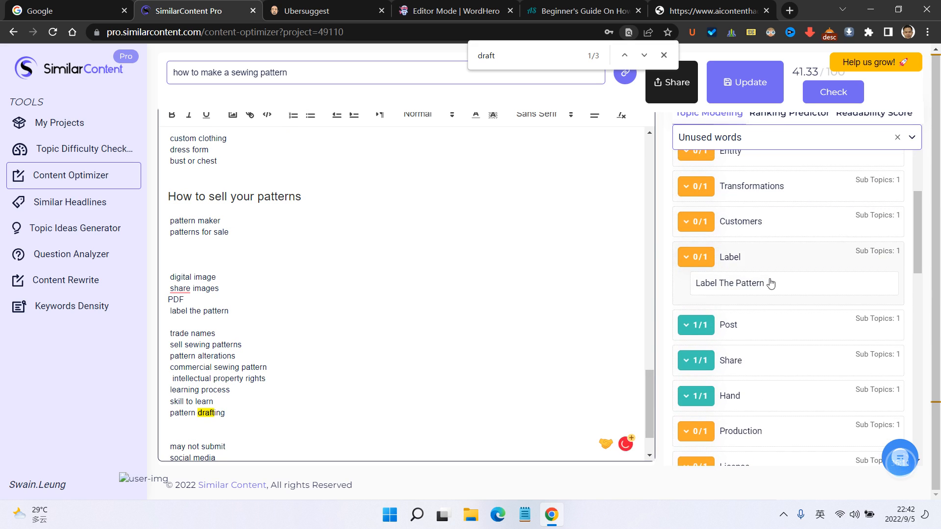
pyautogui.click(708, 262)
# - Insert the Customers subtopic "potential customers" on a new line between "student" and "post are affiliate" and collapse the Customers topic
pyautogui.click(709, 223)
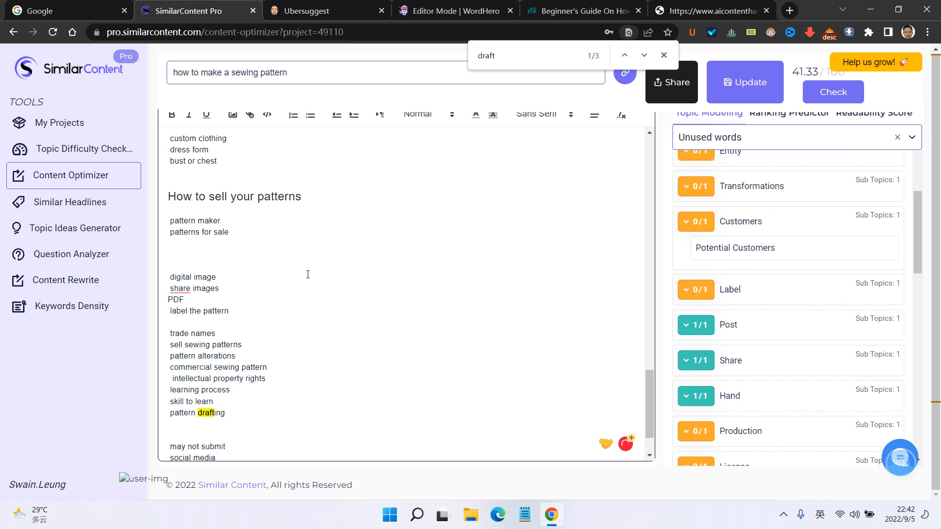
pyautogui.scroll(-1, 261, 395)
pyautogui.scroll(-1, 260, 395)
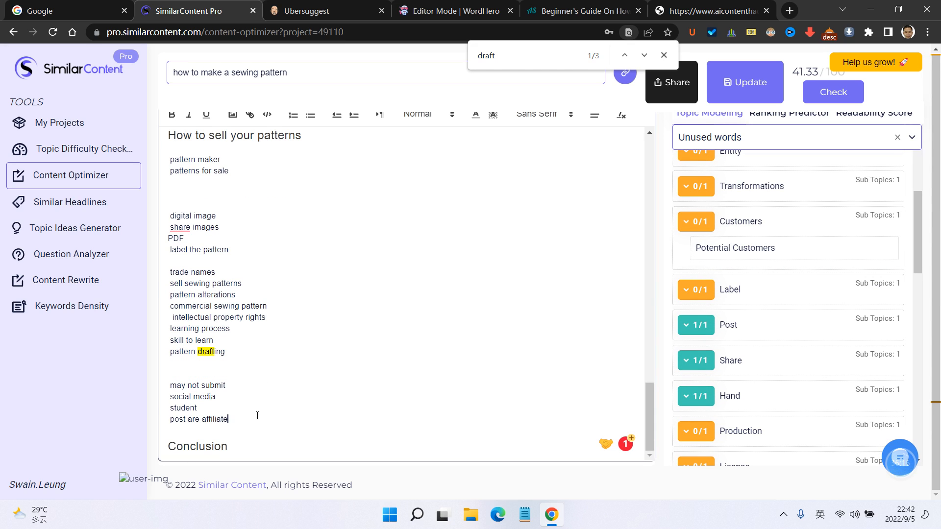
pyautogui.press('Return')
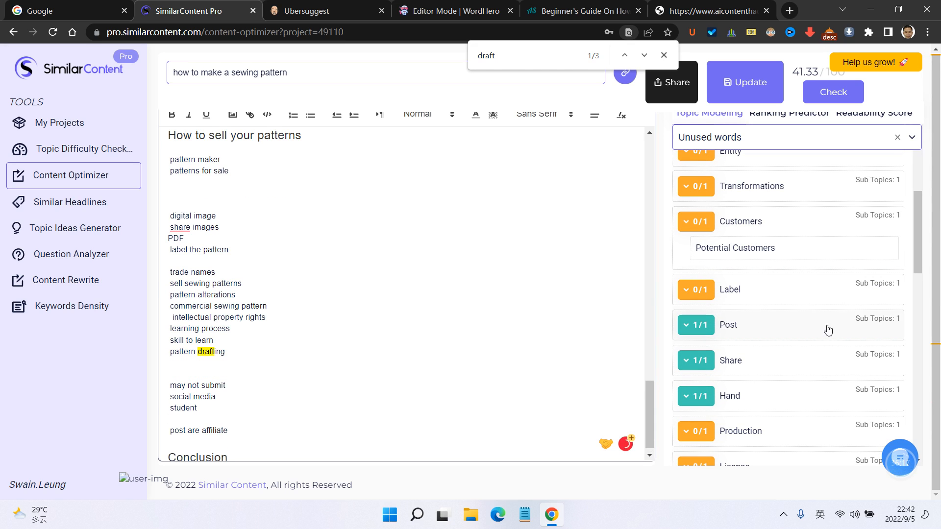
pyautogui.click(746, 249)
pyautogui.click(699, 231)
# - Insert the Transformations subtopic "pattern transformations" on a new line below "patterns for sale" under "How to sell your patterns"
pyautogui.click(728, 190)
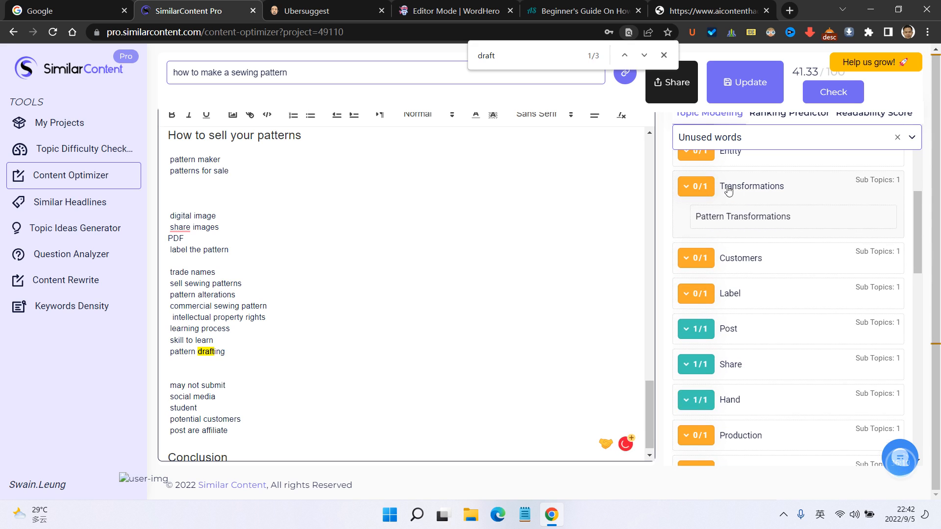
pyautogui.scroll(3, 399, 333)
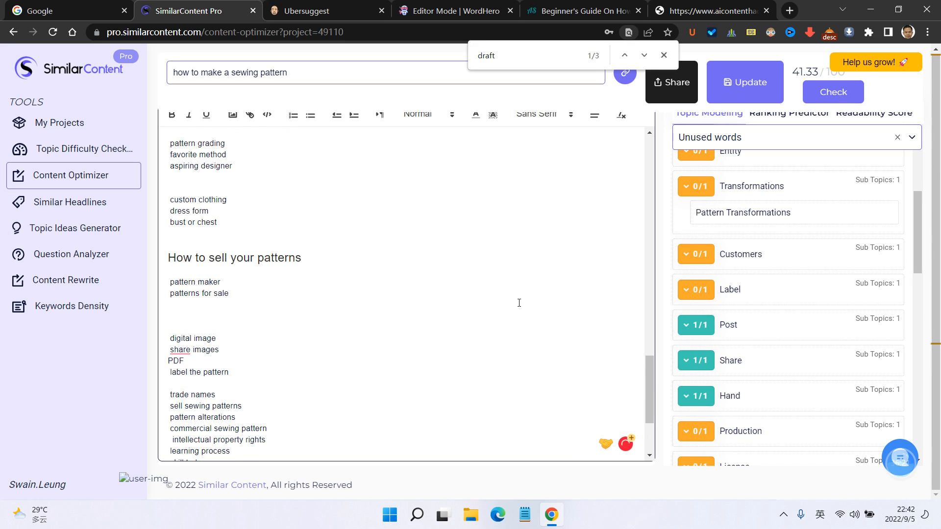
pyautogui.click(249, 296)
pyautogui.press('Return')
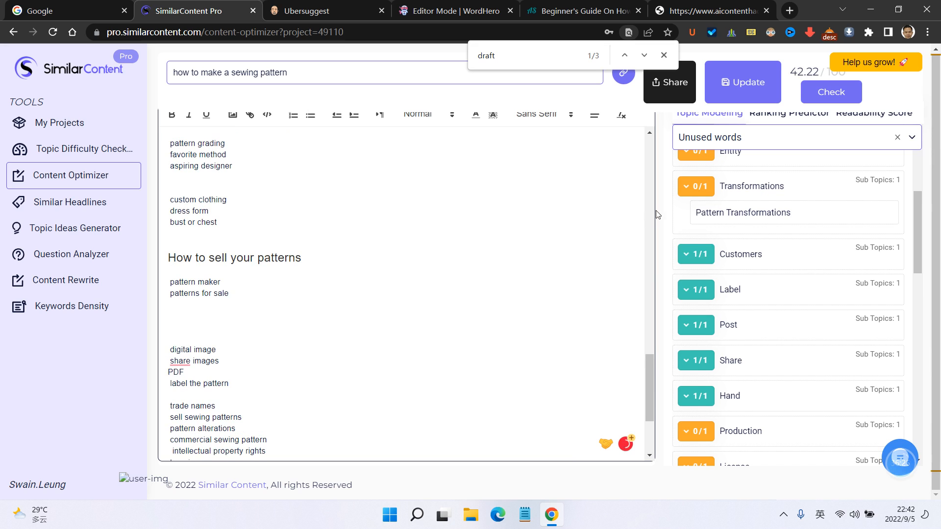
pyautogui.click(737, 212)
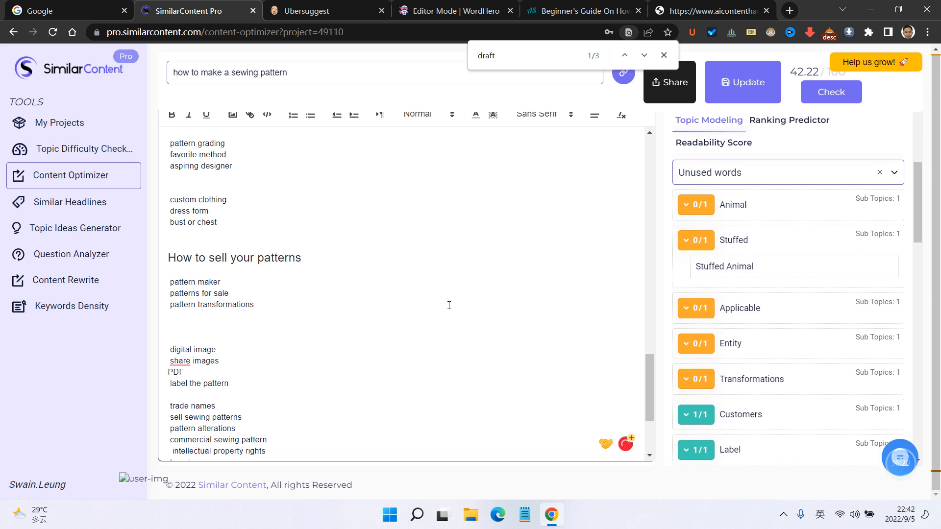
# - Insert the Entity subtopic "individual or entity" on the line above "may not submit" and expand the Applicable topic
pyautogui.click(717, 340)
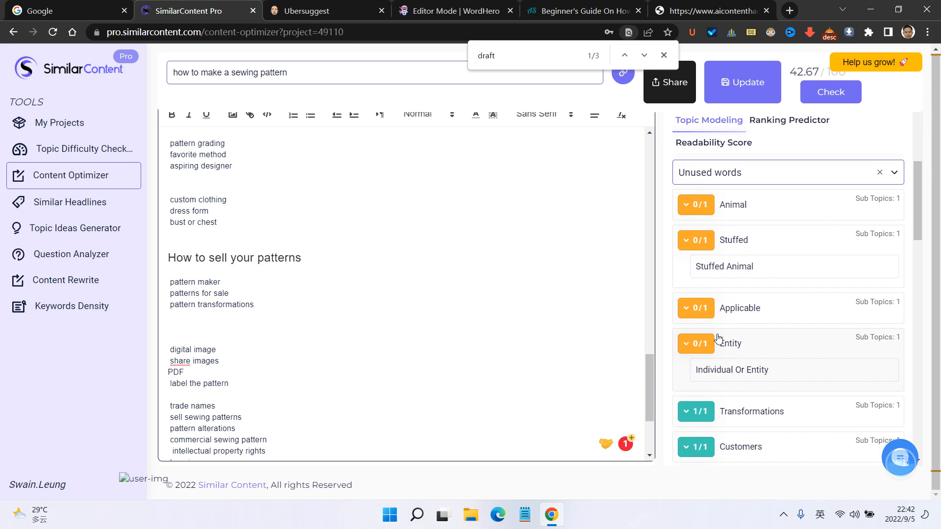
pyautogui.scroll(-3, 718, 338)
pyautogui.scroll(-1, 481, 322)
pyautogui.scroll(-2, 263, 423)
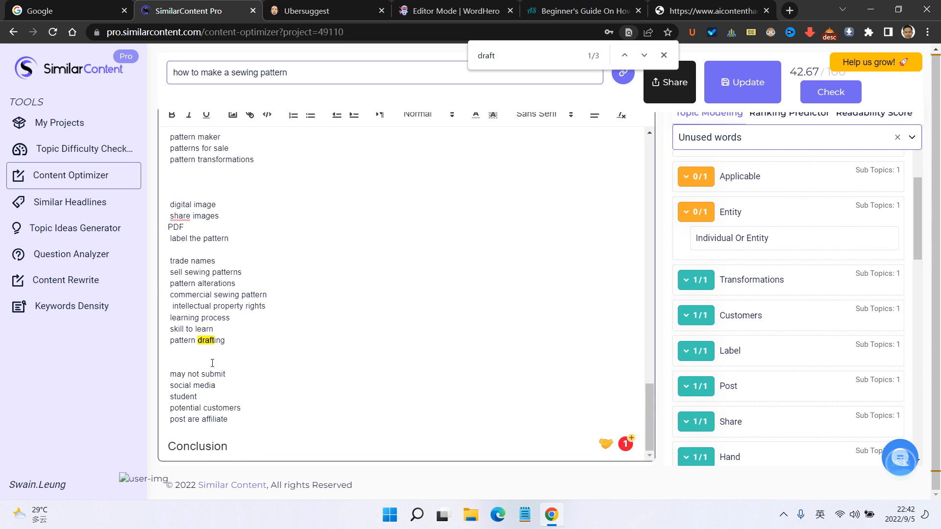
pyautogui.click(745, 237)
pyautogui.click(757, 178)
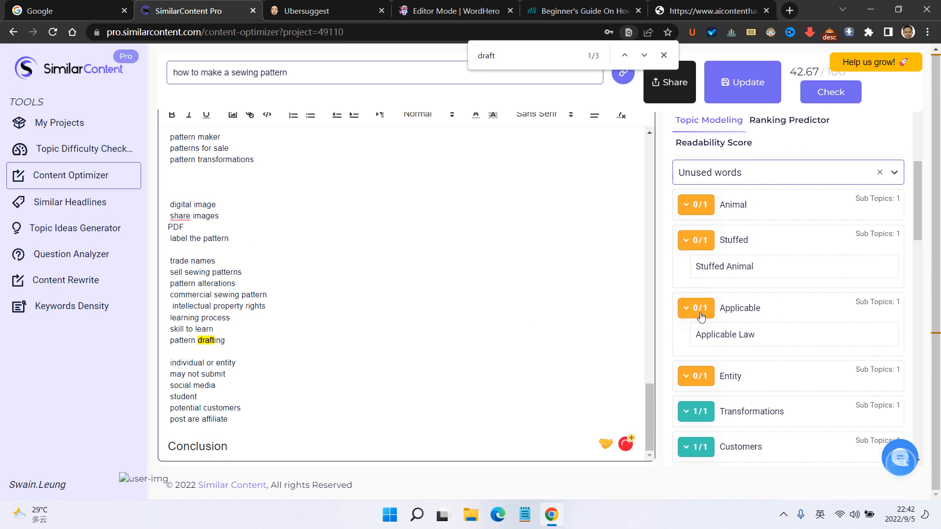
# - Insert "stuffed animal" one blank line below "existing clothes" under "What patterns we can make?" and collapse the Stuffed and Animal topics
pyautogui.scroll(1, 545, 313)
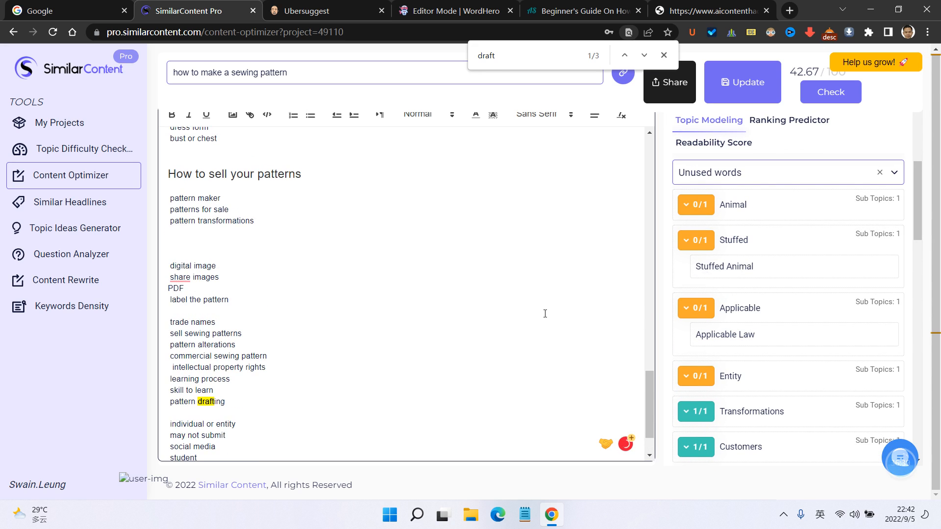
pyautogui.scroll(5, 545, 314)
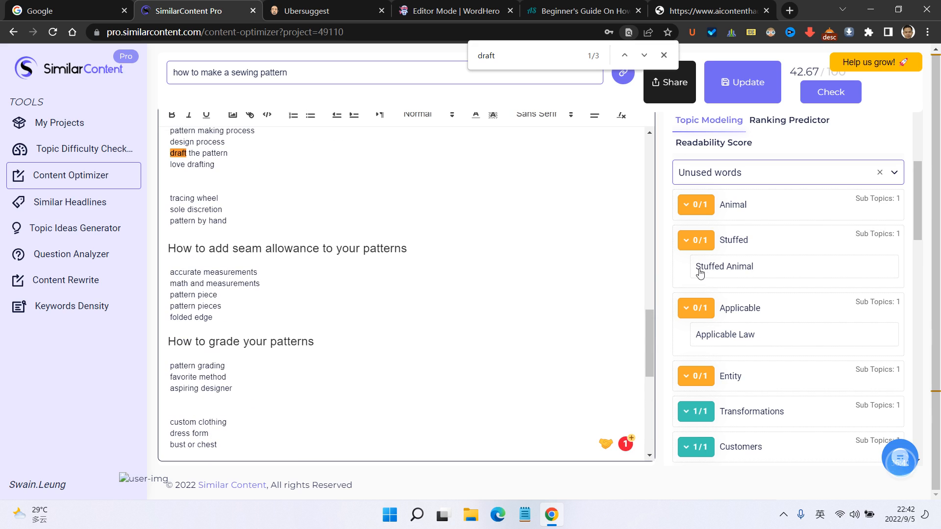
pyautogui.scroll(2, 706, 268)
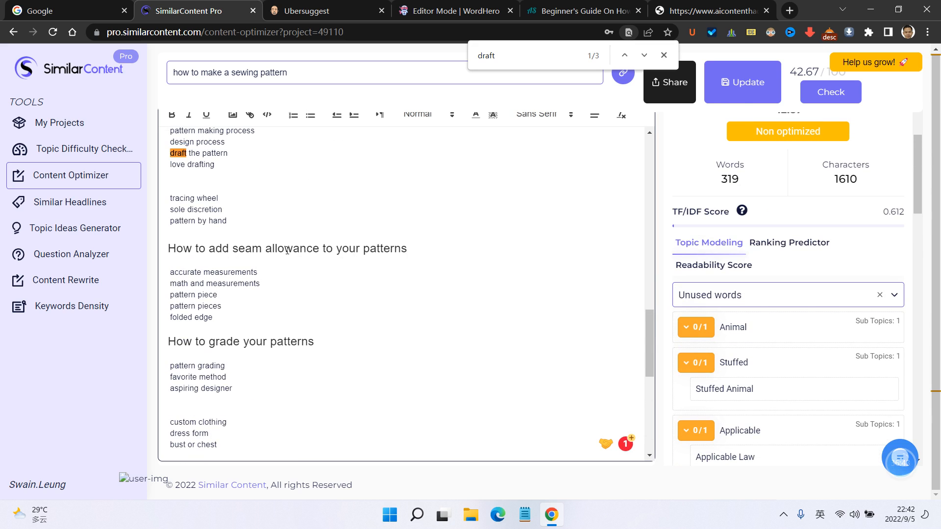
pyautogui.scroll(8, 287, 250)
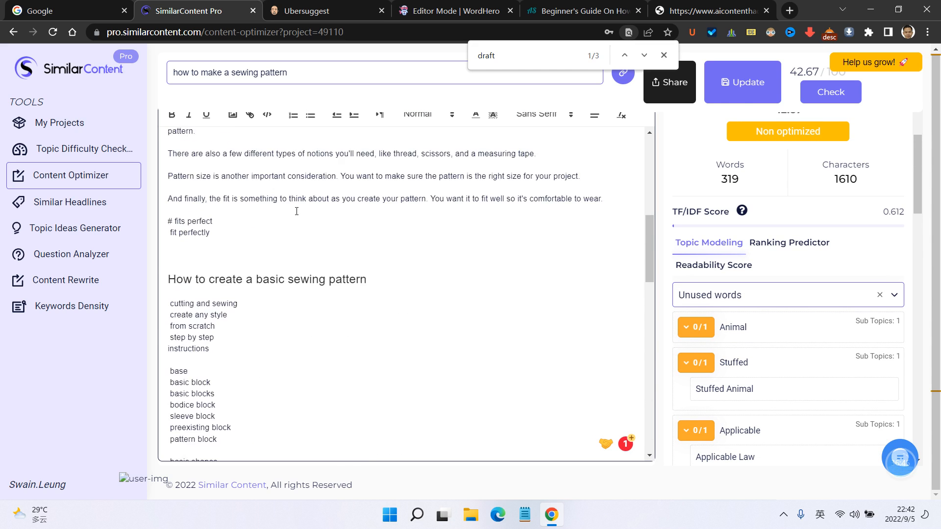
pyautogui.scroll(6, 296, 211)
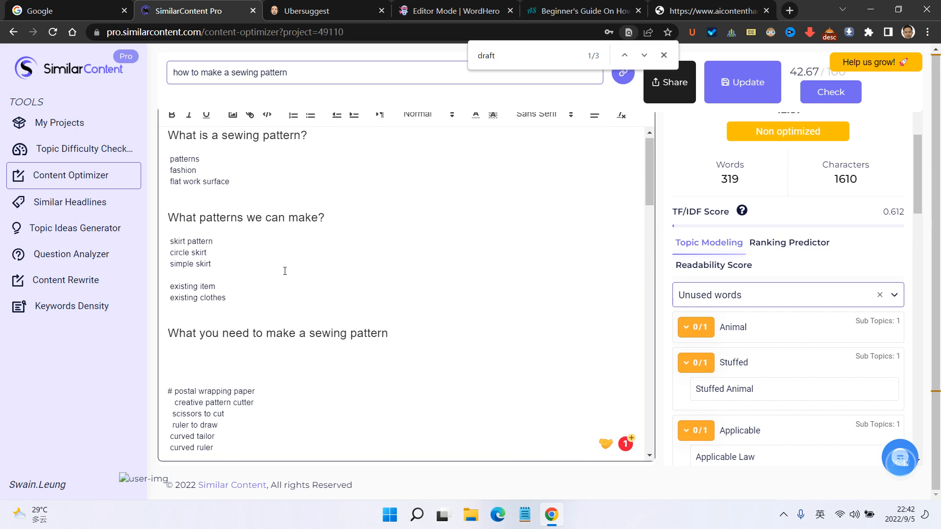
pyautogui.press('Return')
pyautogui.press('Return')
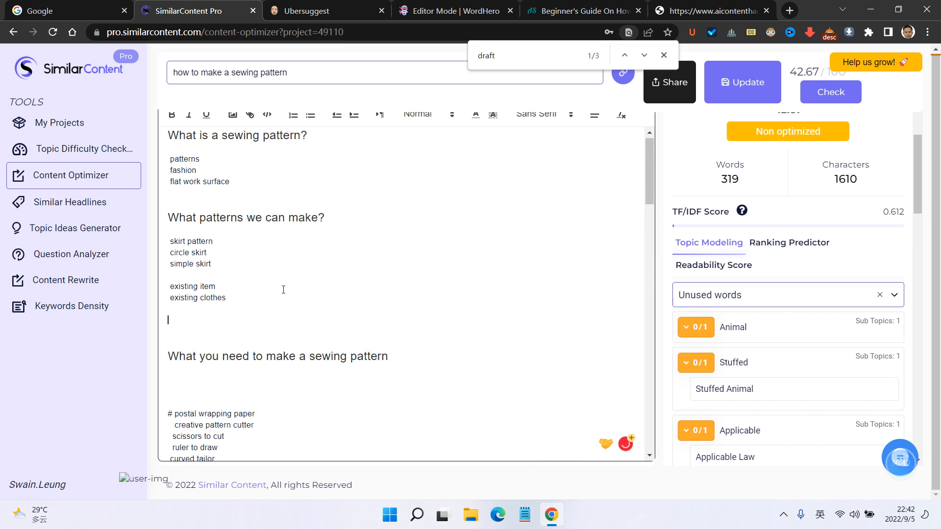
pyautogui.click(753, 383)
pyautogui.click(689, 367)
pyautogui.click(692, 330)
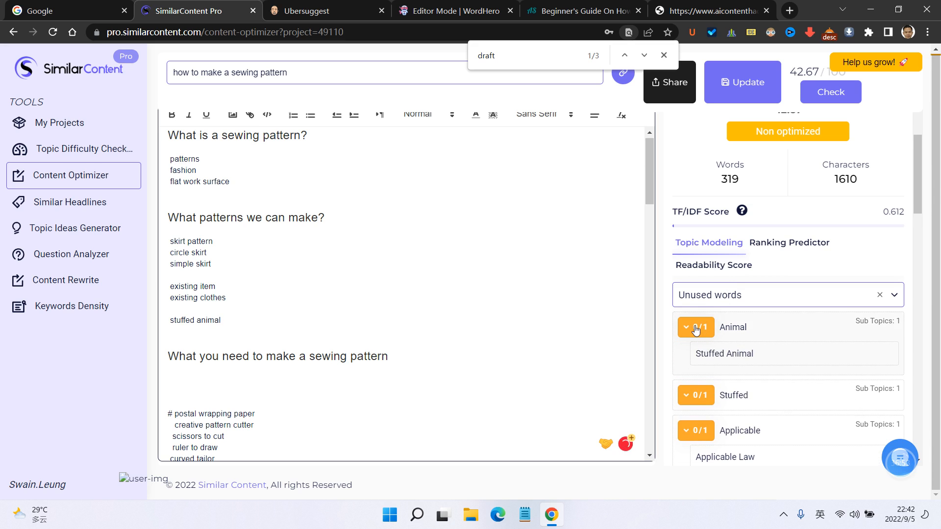
pyautogui.click(695, 330)
# - Expand the Applicable topic and add two blank lines below "stuffed animal" under "What patterns we can make?"
pyautogui.scroll(-2, 708, 410)
pyautogui.scroll(-1, 711, 401)
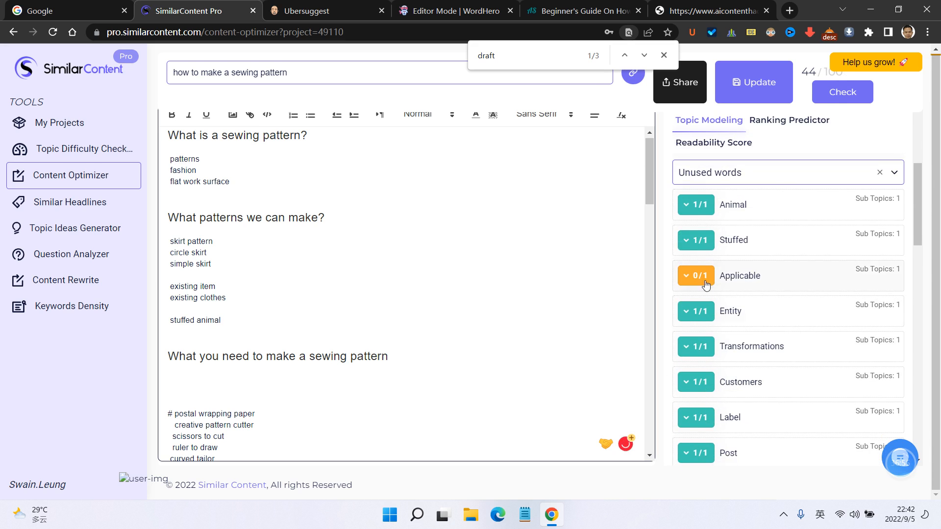
pyautogui.click(696, 276)
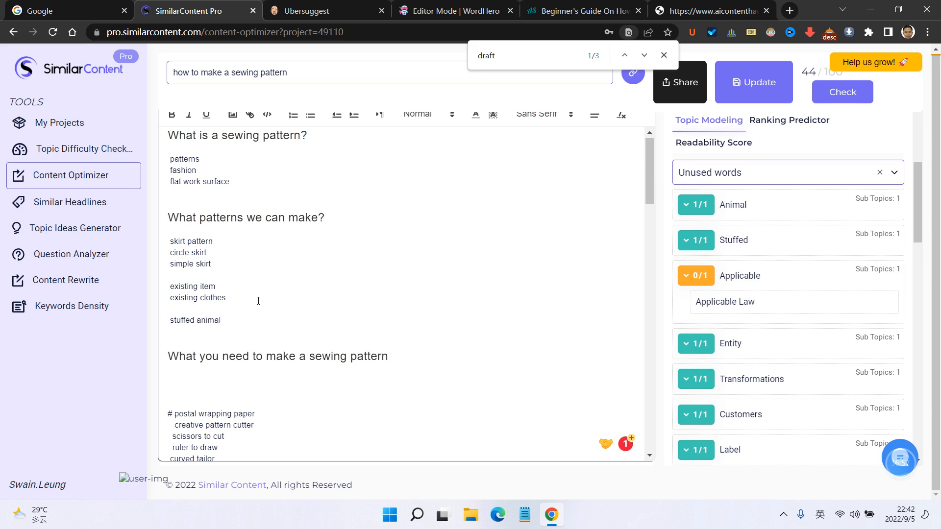
pyautogui.click(237, 324)
pyautogui.press('Return')
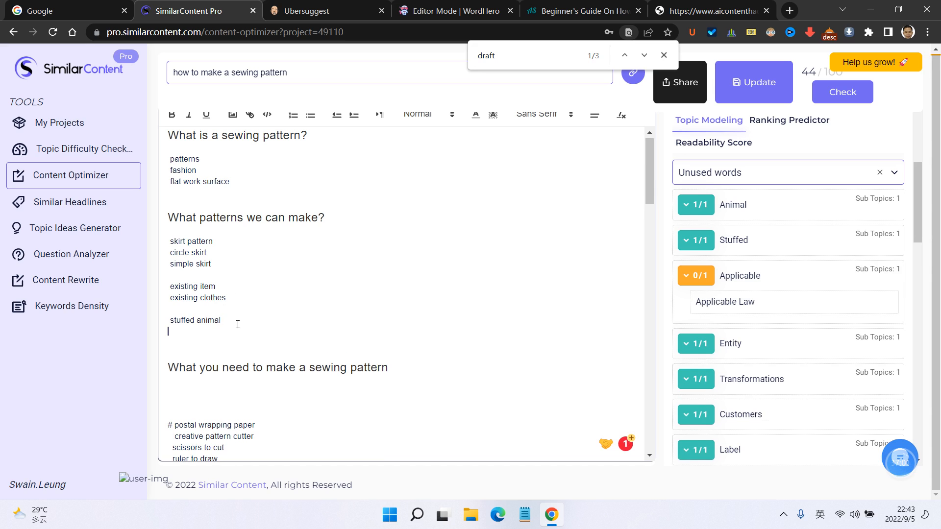
pyautogui.press('Return')
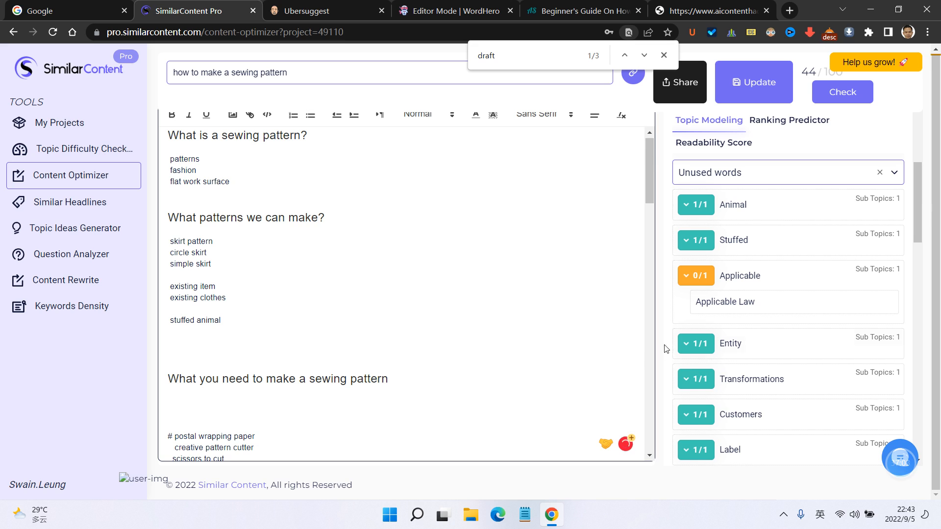
# - Insert the Applicable subtopic "applicable law" on a new line below "post are affiliate" and collapse the Applicable topic
pyautogui.scroll(-4, 340, 362)
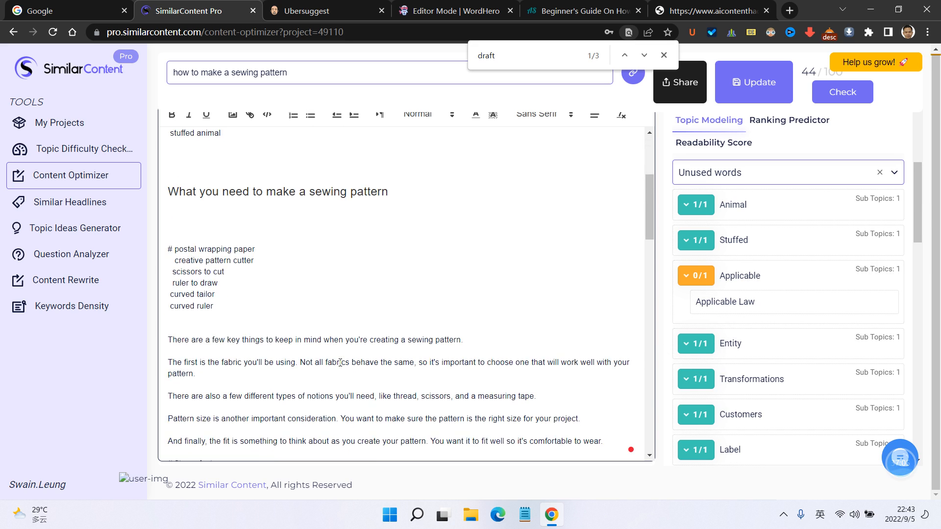
pyautogui.scroll(-20, 339, 362)
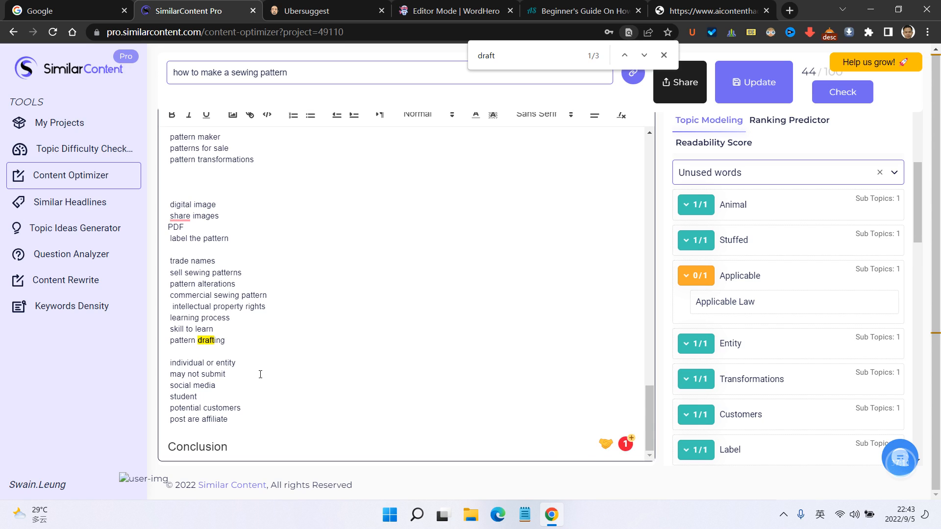
pyautogui.click(253, 422)
pyautogui.click(259, 424)
pyautogui.press('Return')
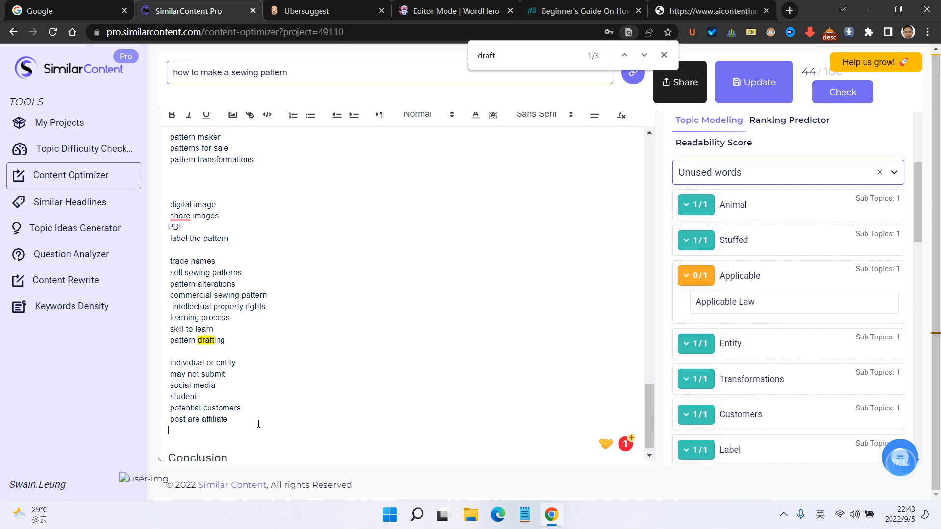
pyautogui.click(745, 301)
pyautogui.click(691, 278)
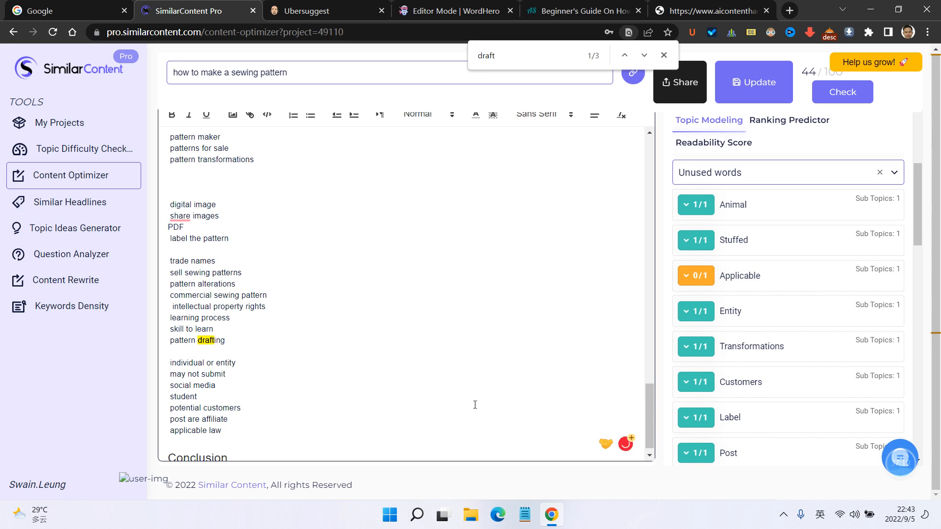
# - Refresh the topic list by switching its filter to Used words and back to Unused words
pyautogui.scroll(3, 686, 389)
pyautogui.scroll(-11, 808, 380)
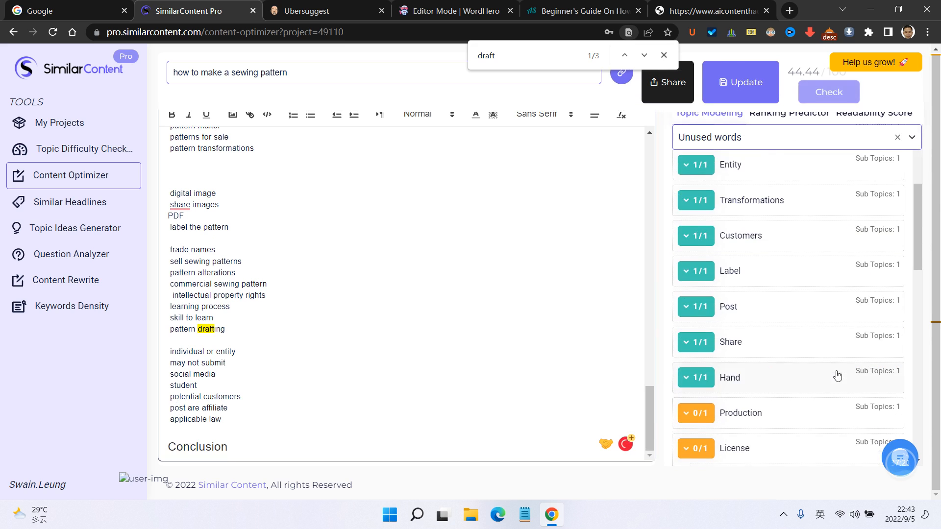
pyautogui.scroll(2, 804, 255)
pyautogui.scroll(4, 825, 221)
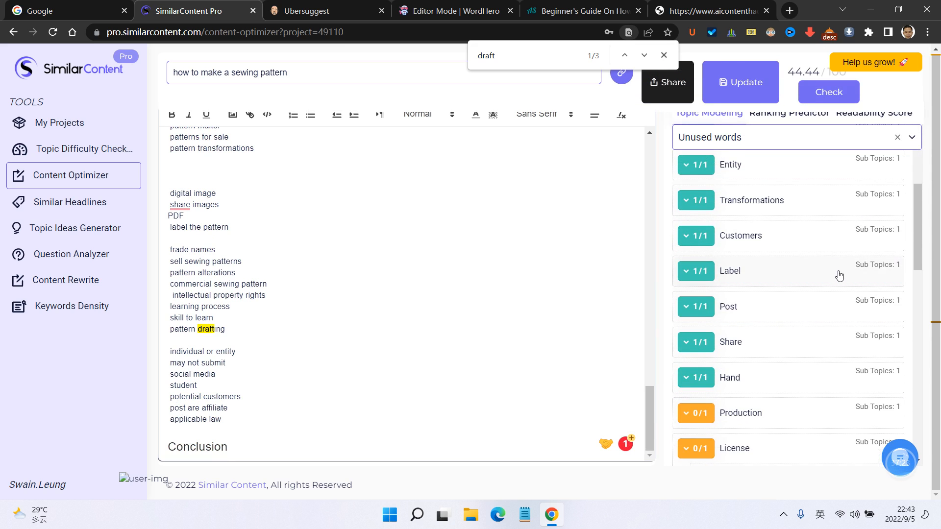
pyautogui.scroll(5, 863, 221)
pyautogui.click(891, 287)
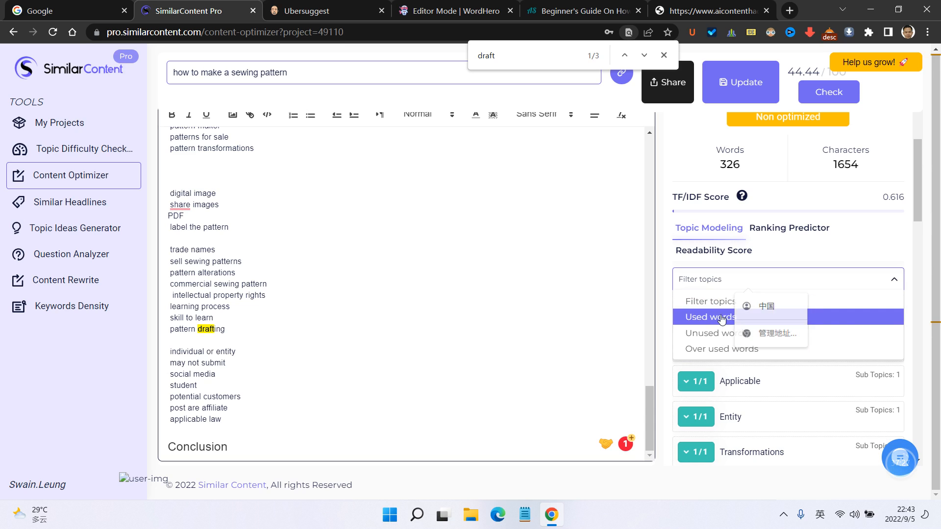
pyautogui.click(710, 317)
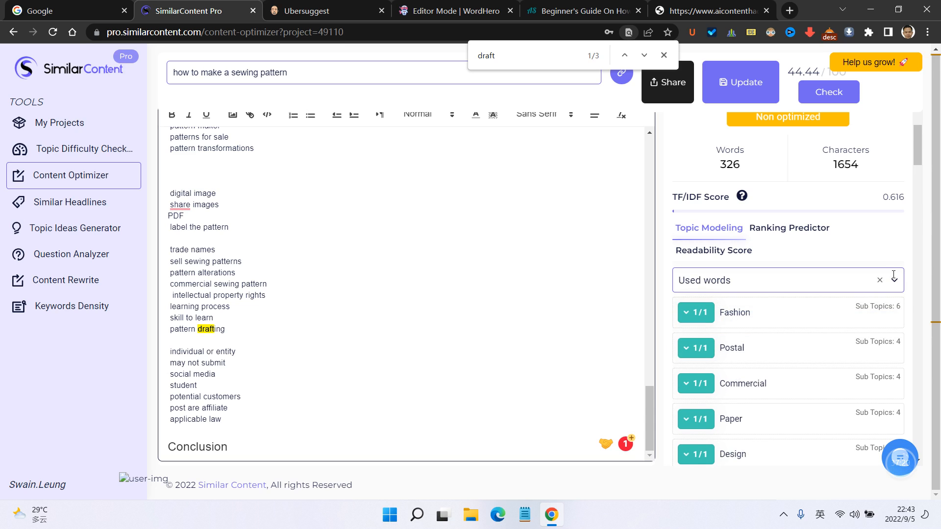
pyautogui.click(893, 276)
pyautogui.click(711, 330)
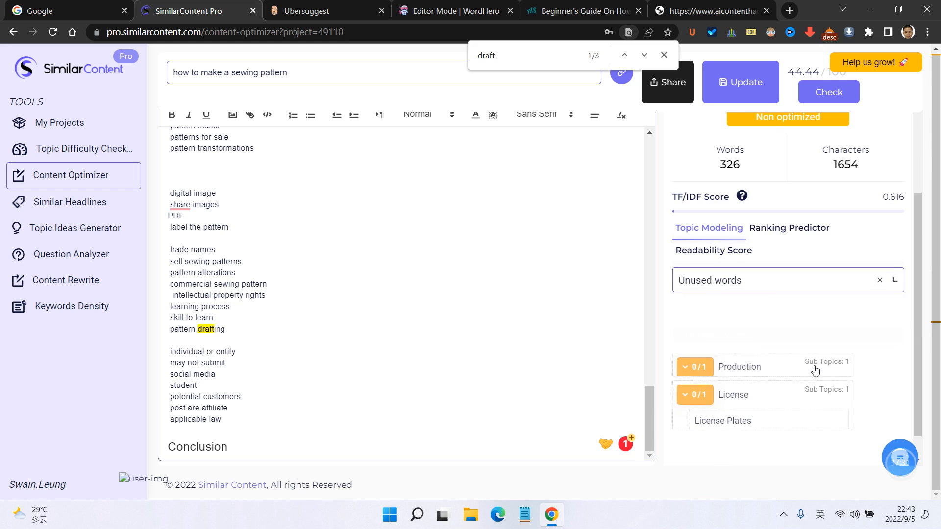
# - Expand the Production topic and insert "production" on a new line below "instructions" under "How to create a basic sewing pattern"
pyautogui.click(681, 367)
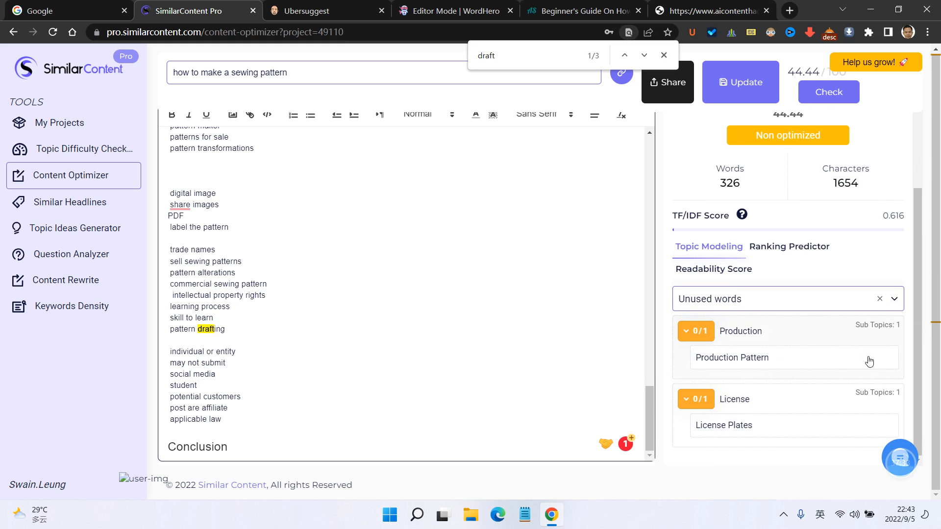
pyautogui.scroll(3, 237, 273)
pyautogui.scroll(3, 238, 272)
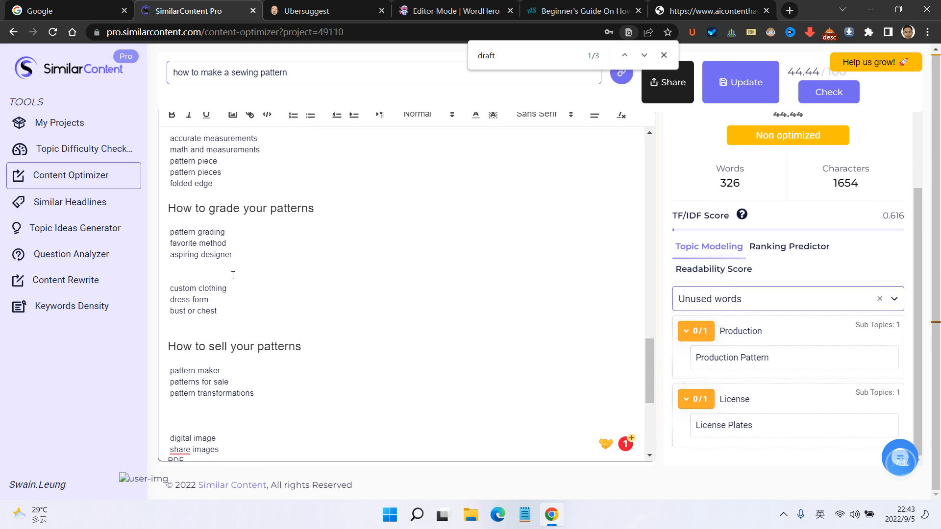
pyautogui.scroll(9, 233, 275)
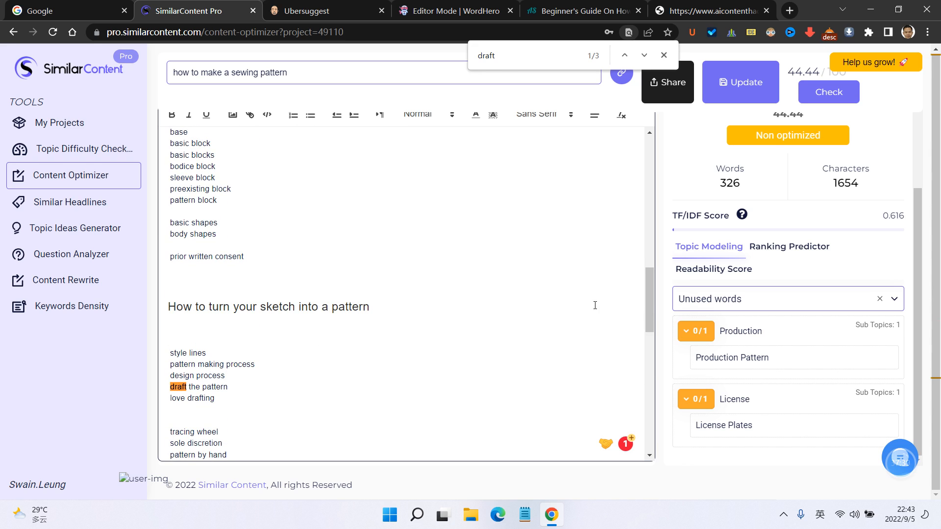
pyautogui.scroll(3, 355, 254)
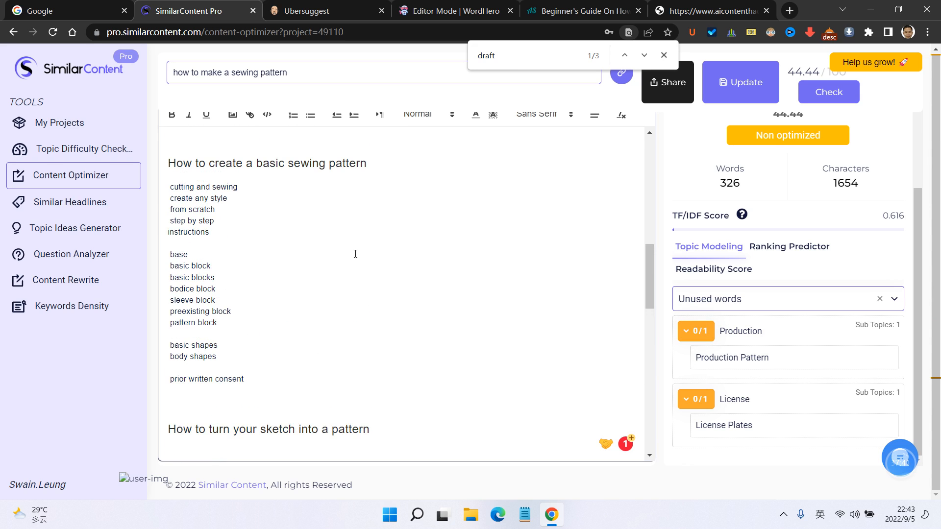
pyautogui.click(237, 233)
pyautogui.press('Return')
pyautogui.click(747, 338)
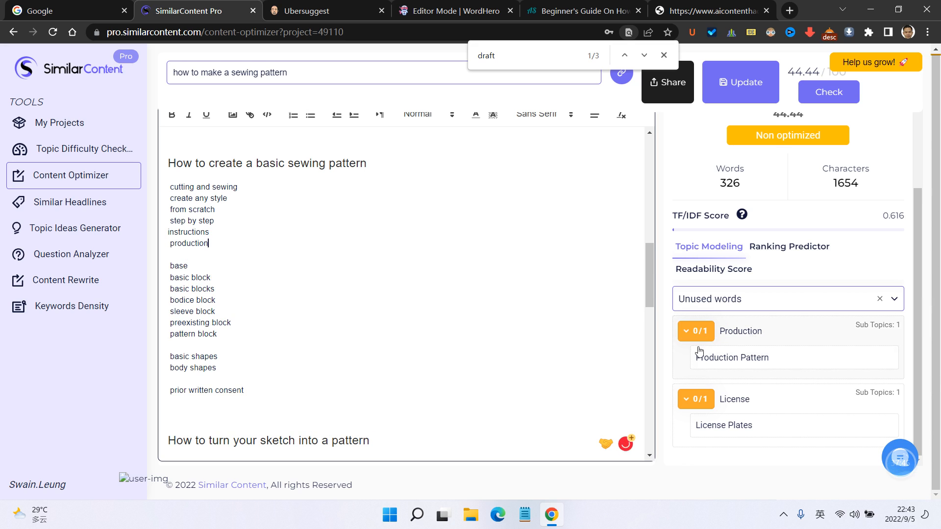
# - Insert the License subtopic "license plates" on a new line below "love drafting" under "How to turn your sketch into a pattern" and collapse the License topic
pyautogui.scroll(-8, 340, 309)
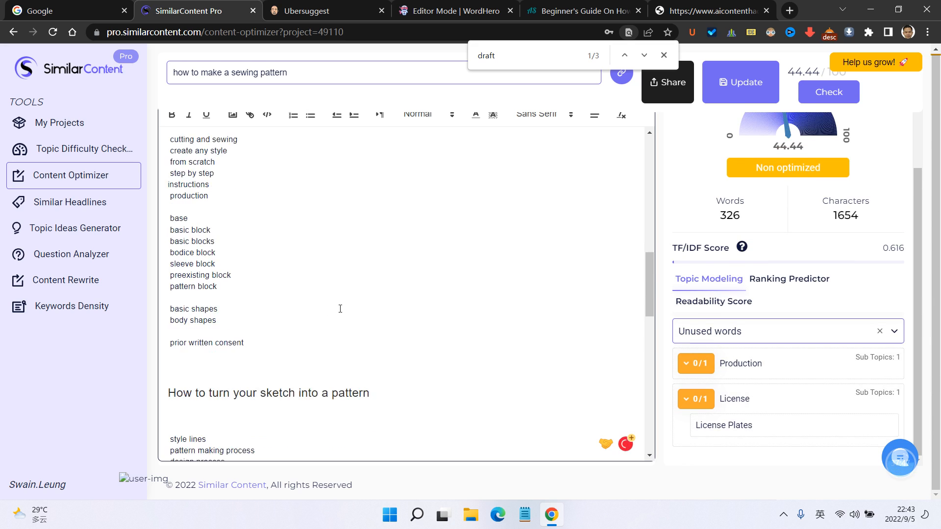
pyautogui.scroll(3, 382, 300)
pyautogui.scroll(4, 384, 301)
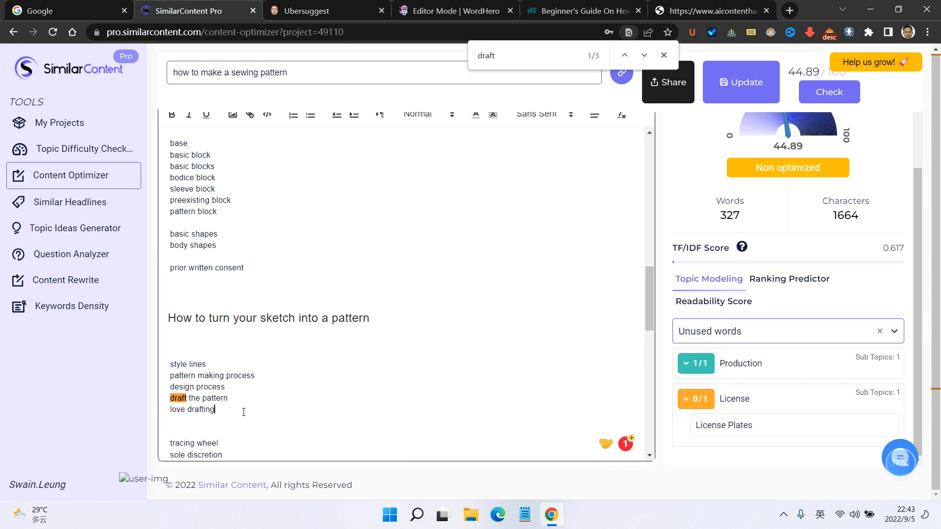
pyautogui.press('Return')
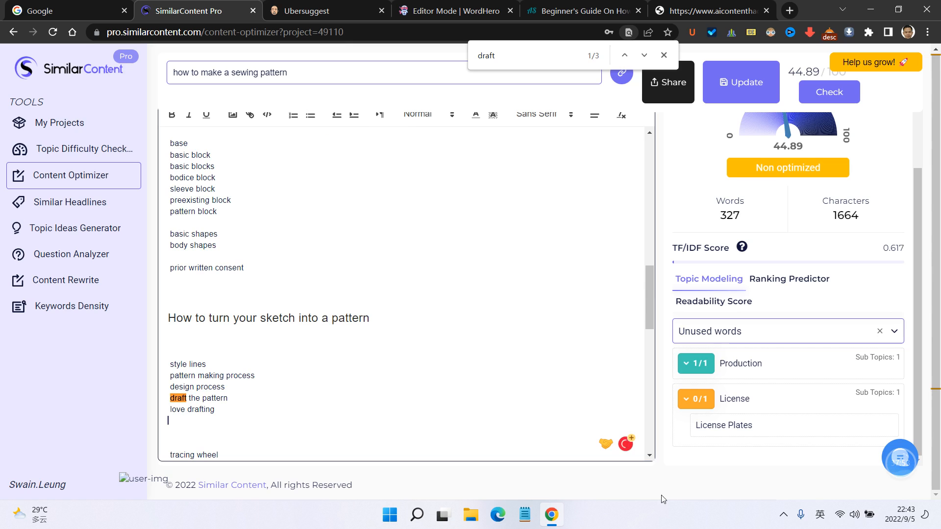
pyautogui.click(738, 426)
pyautogui.click(698, 400)
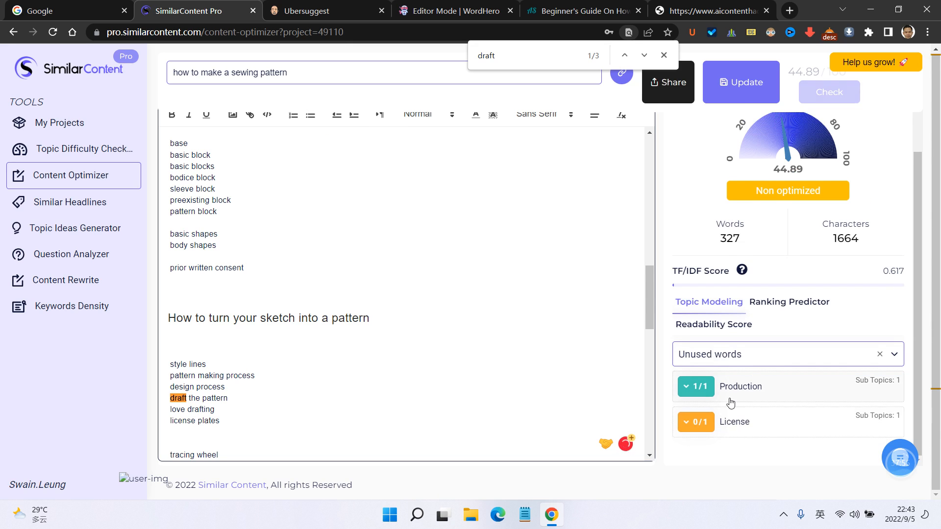
# - Filter the topic list to Over used words, review the listed topics and expand the Pattern topic
pyautogui.click(886, 354)
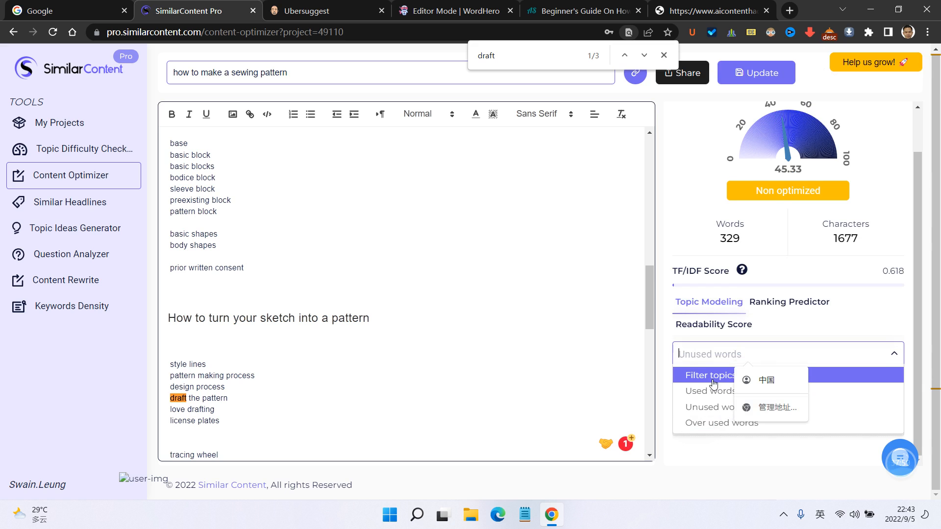
pyautogui.click(713, 425)
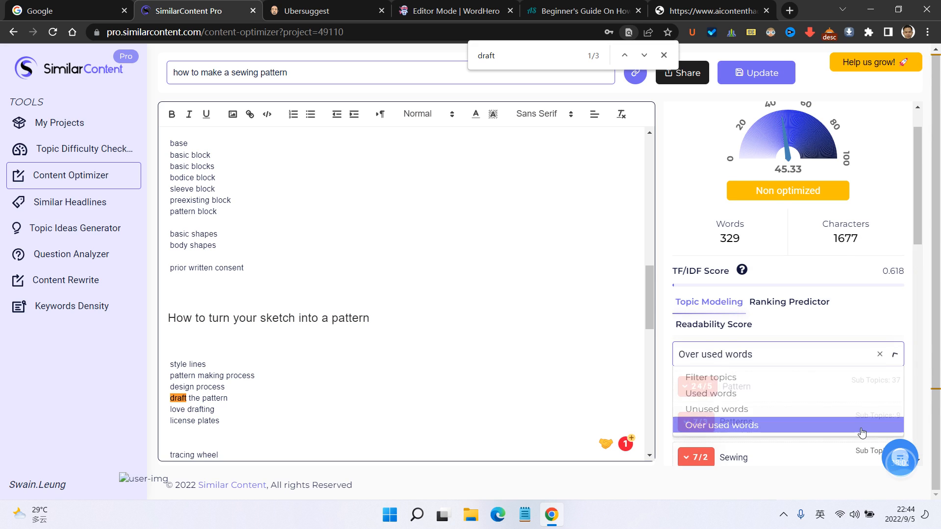
pyautogui.scroll(-3, 819, 357)
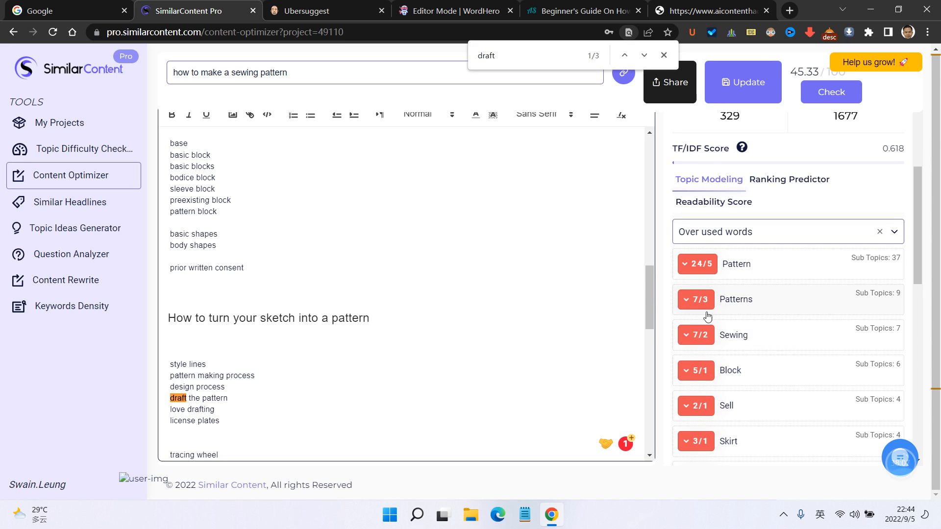
pyautogui.scroll(-3, 704, 338)
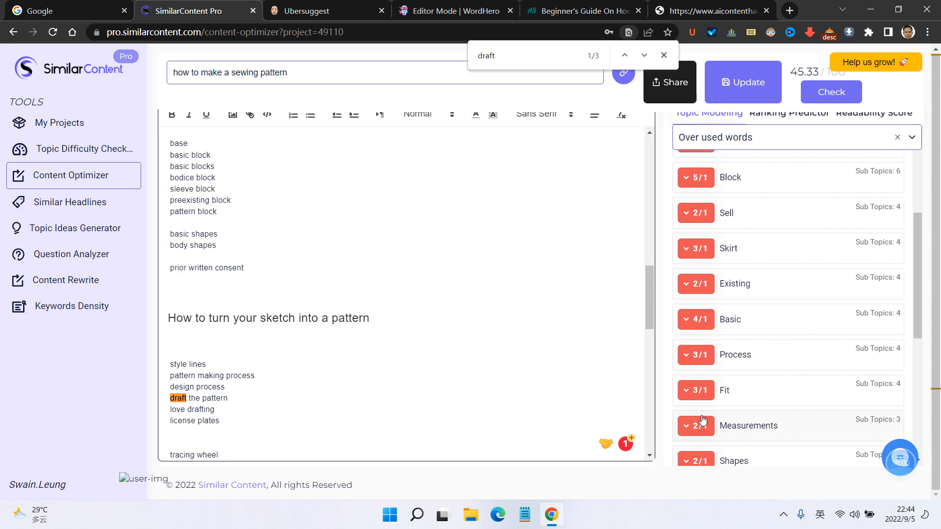
pyautogui.scroll(-1, 706, 445)
pyautogui.scroll(5, 720, 436)
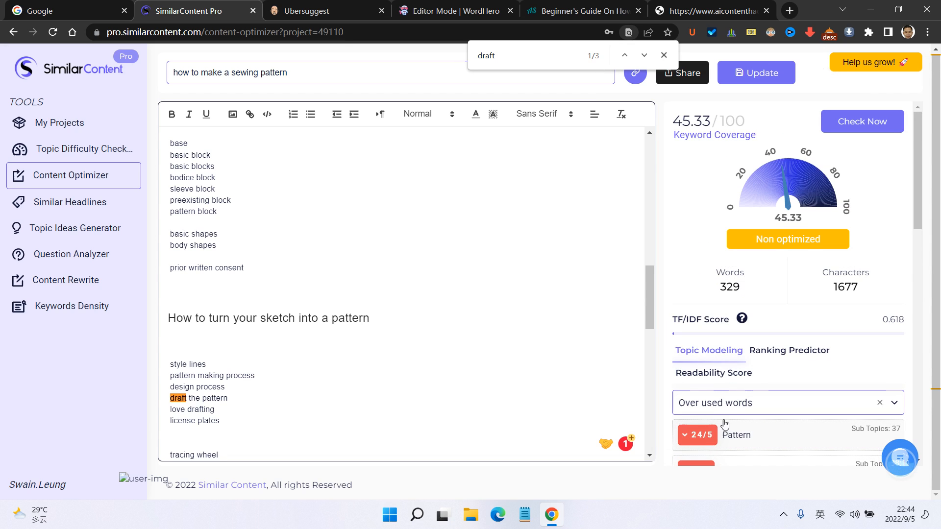
pyautogui.click(682, 440)
pyautogui.scroll(-1, 705, 434)
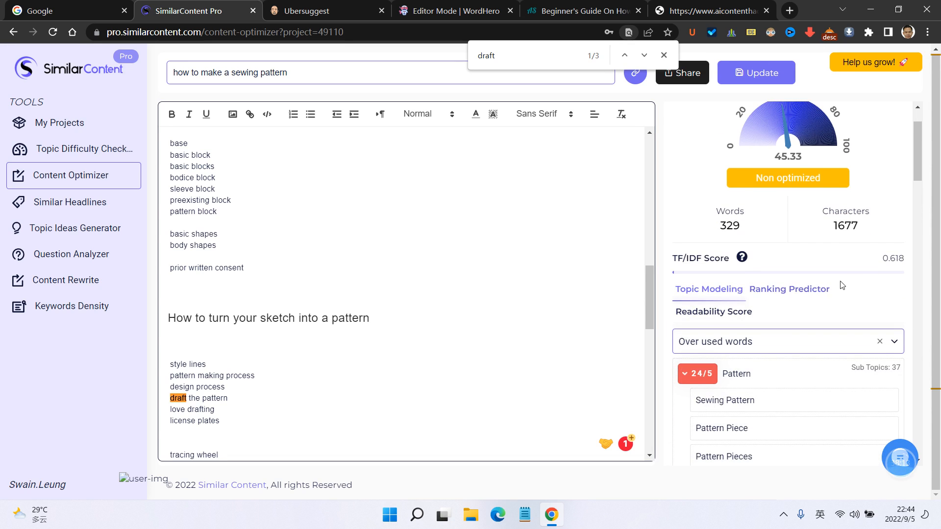
# - Examine the TF/IDF score and the explanation of what it measures
pyautogui.moveTo(882, 264); pyautogui.dragTo(918, 259)
pyautogui.click(866, 265)
pyautogui.moveTo(739, 263)
pyautogui.moveTo(673, 259); pyautogui.dragTo(692, 260)
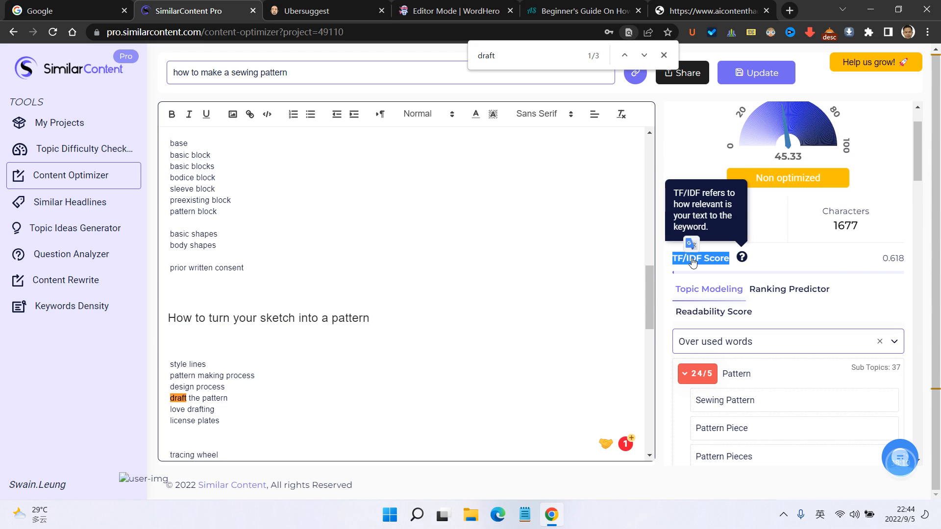
pyautogui.click(753, 273)
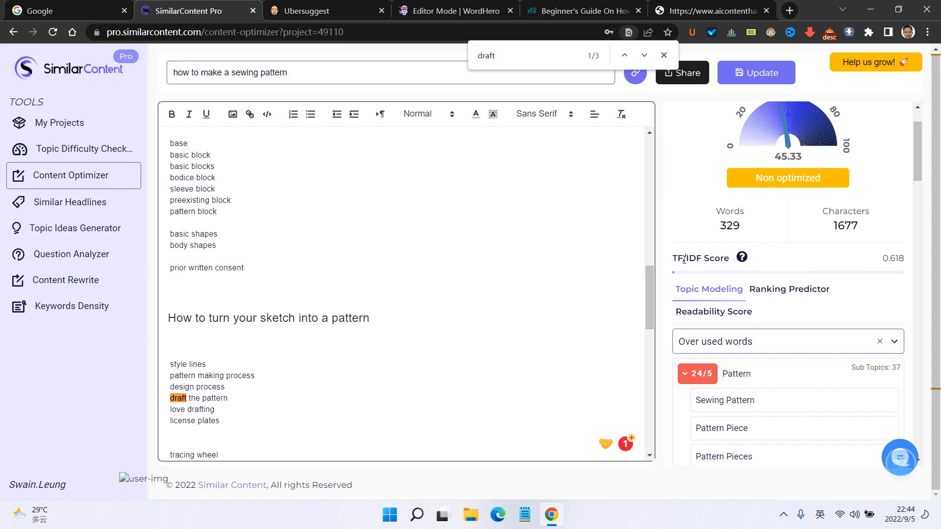
# - Save the updated outline and copy its entire text, starting from "What is a sewing pattern?"
pyautogui.scroll(8, 569, 232)
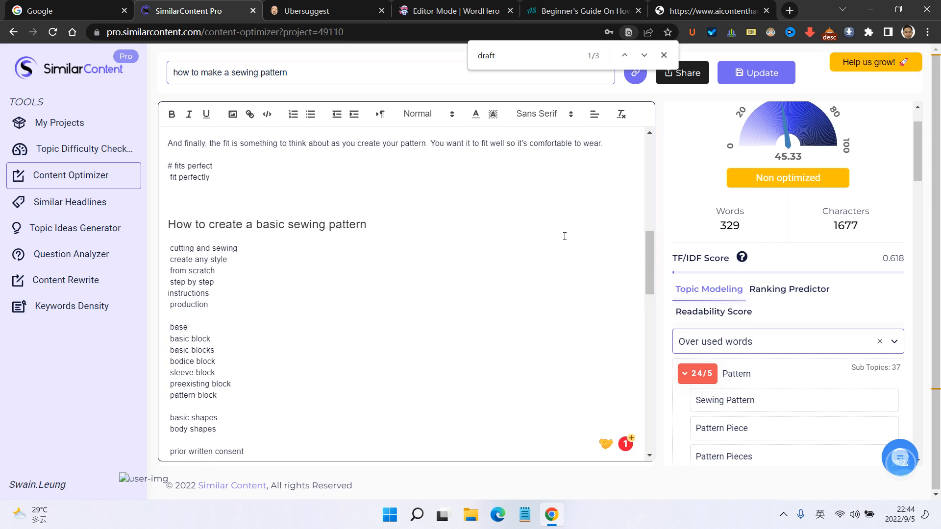
pyautogui.scroll(5, 263, 260)
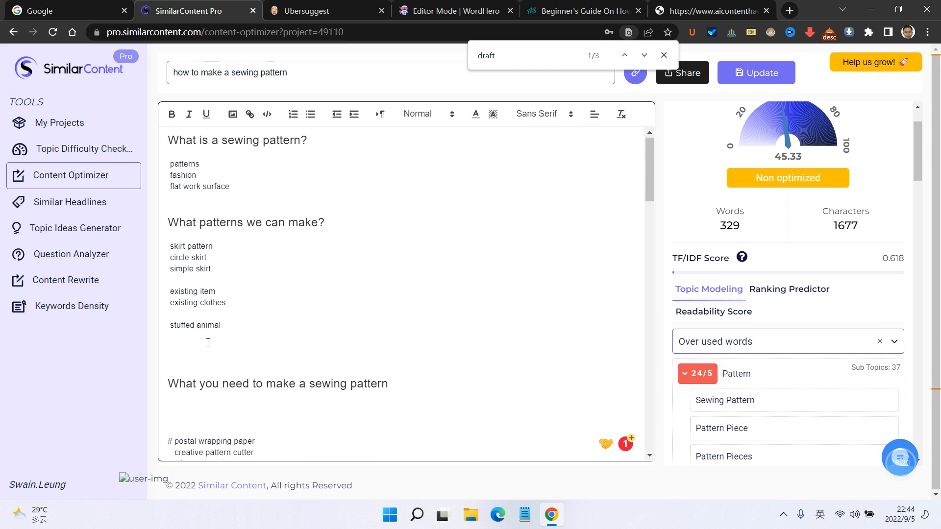
pyautogui.click(787, 72)
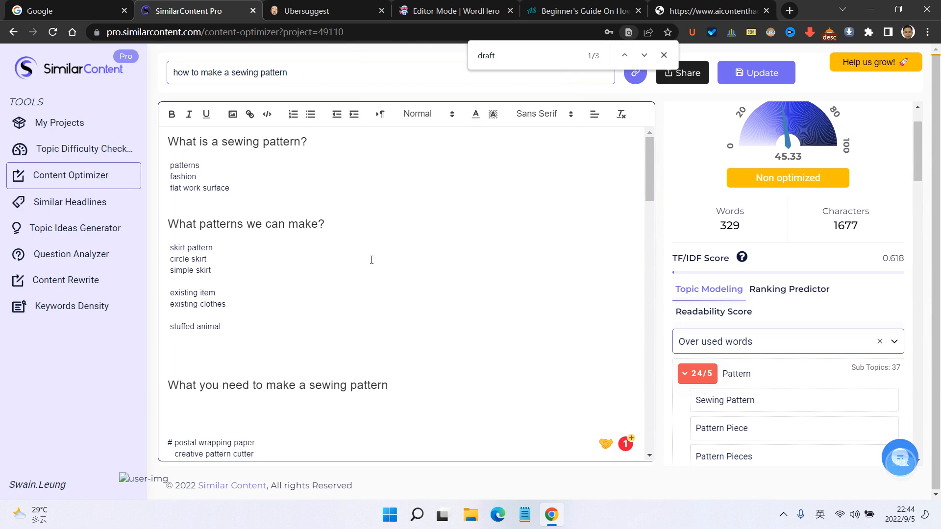
pyautogui.click(379, 302)
pyautogui.hotkey('ctrl', 'a')
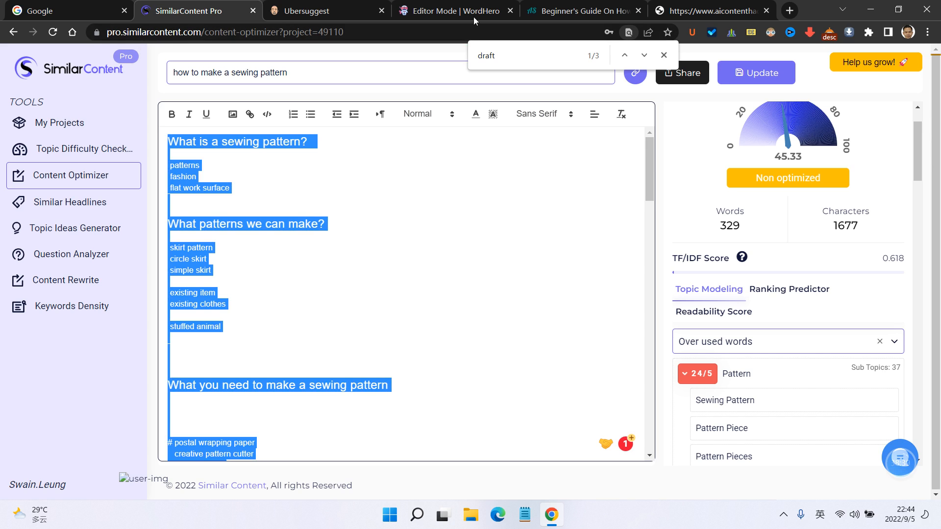
pyautogui.click(326, 212)
# - Switch to the WordHero editor and replace the whole article body with the copied outline
pyautogui.click(437, 11)
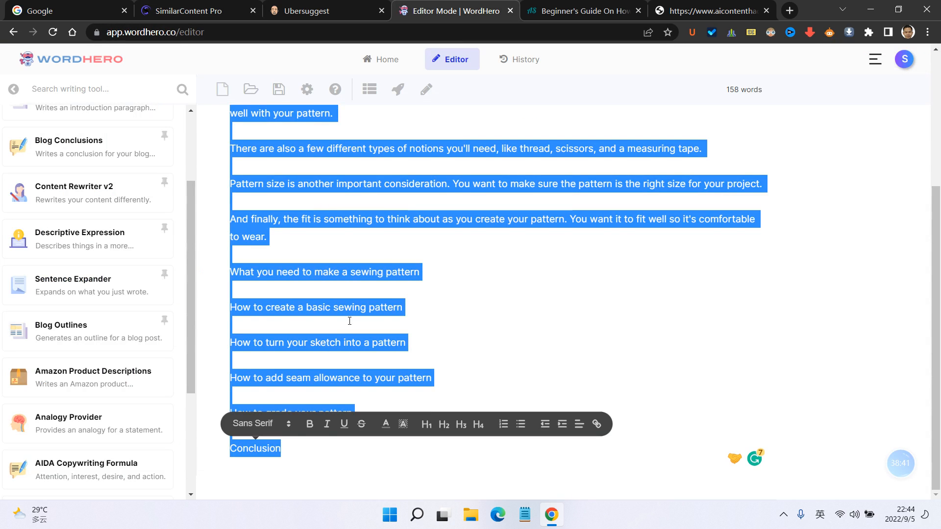
pyautogui.click(364, 296)
pyautogui.hotkey('ctrl', 'a')
pyautogui.press('BackSpace')
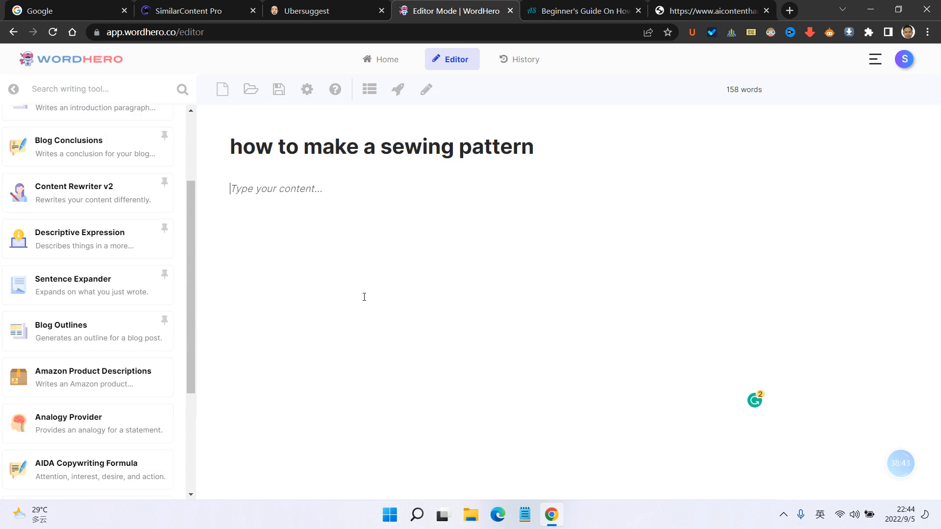
pyautogui.hotkey('ctrl', 'v')
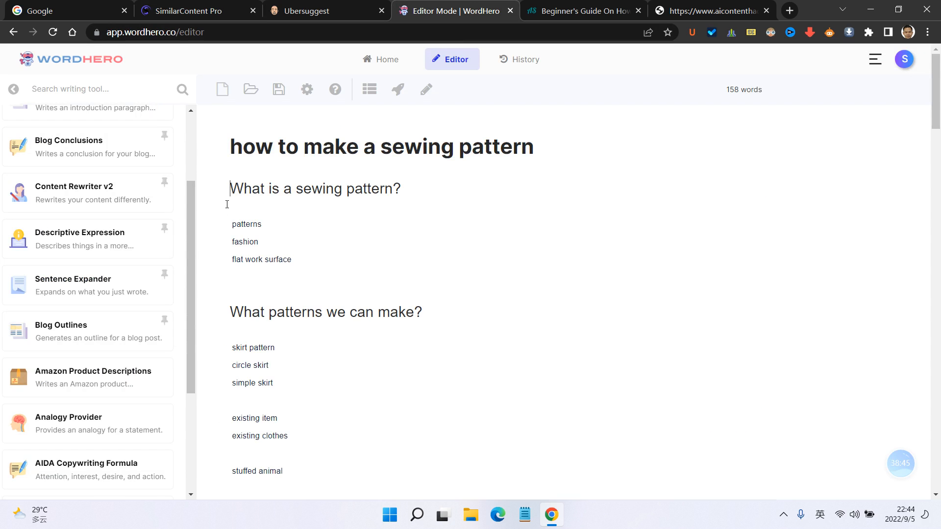
# - Open the Blog Paragraphs writing tool with the heading "What is a sewing pattern?" copied in as its short description
pyautogui.moveTo(239, 194); pyautogui.dragTo(533, 186)
pyautogui.hotkey('ctrl', 'c')
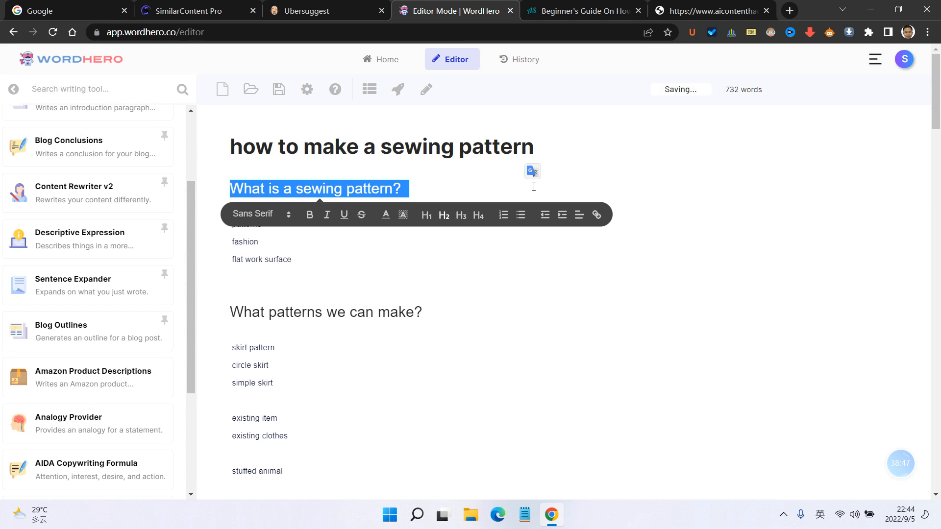
pyautogui.scroll(3, 113, 189)
pyautogui.click(82, 137)
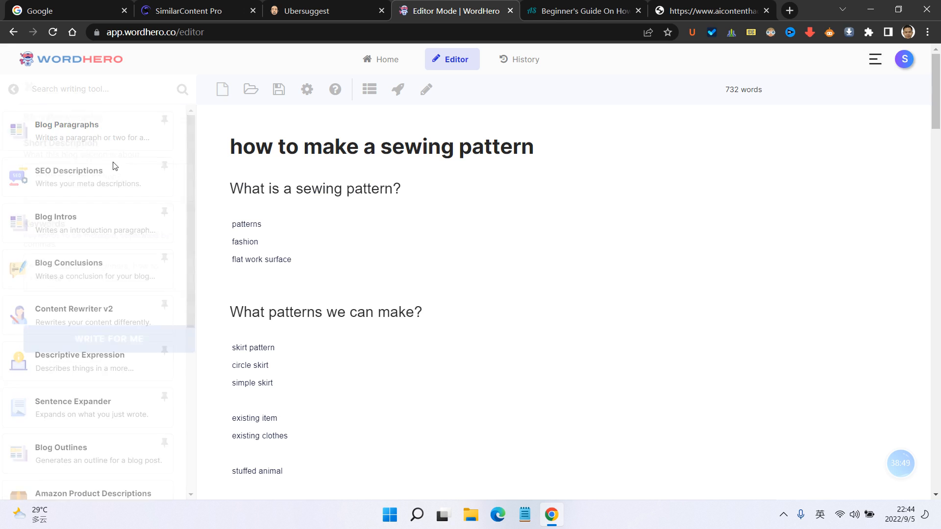
pyautogui.click(89, 178)
pyautogui.hotkey('ctrl', 'v')
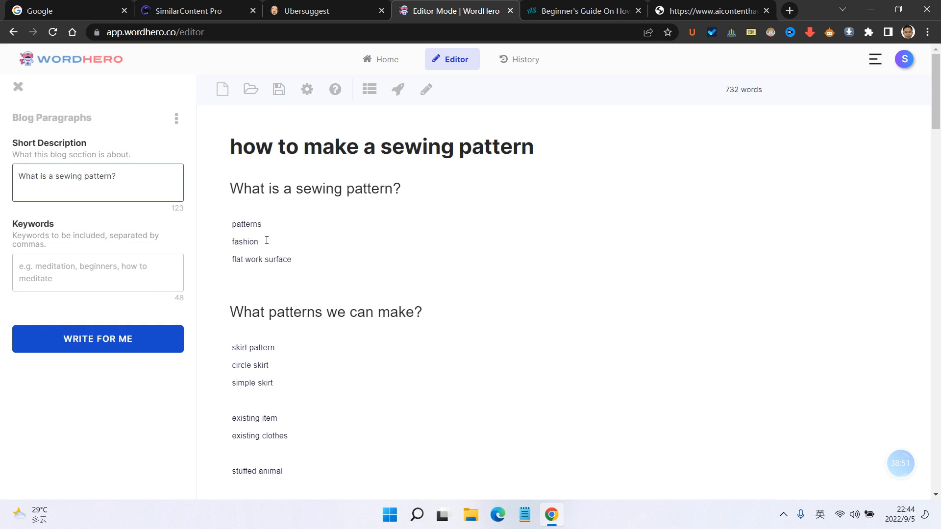
# - Copy "patterns", "fashion" and "flat work surface" from the outline into the tool's keywords and generate the blog paragraphs
pyautogui.moveTo(323, 267); pyautogui.dragTo(221, 231)
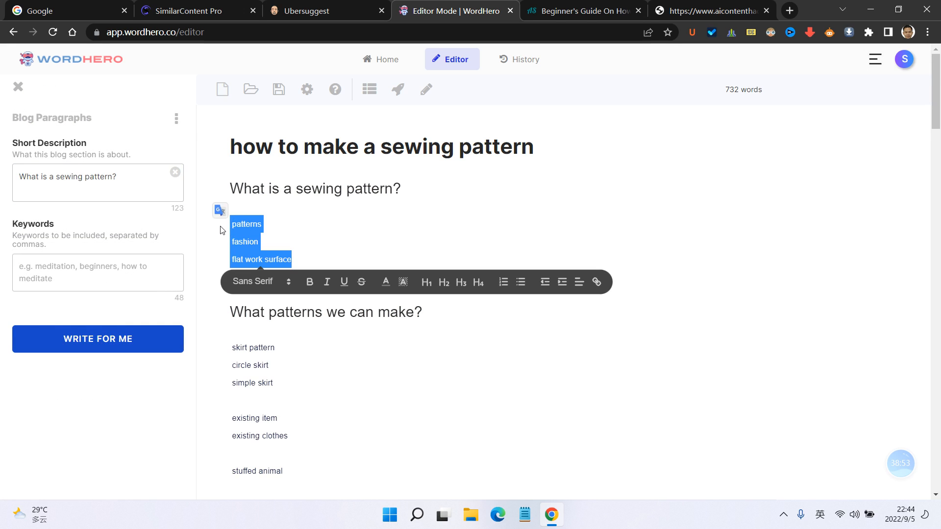
pyautogui.hotkey('ctrl', 'c')
pyautogui.click(103, 268)
pyautogui.hotkey('ctrl', 'v')
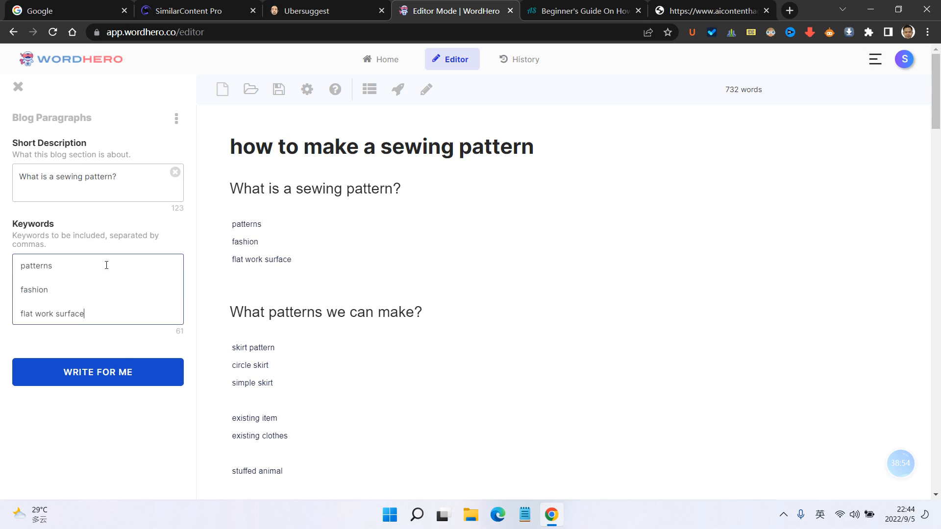
pyautogui.click(125, 372)
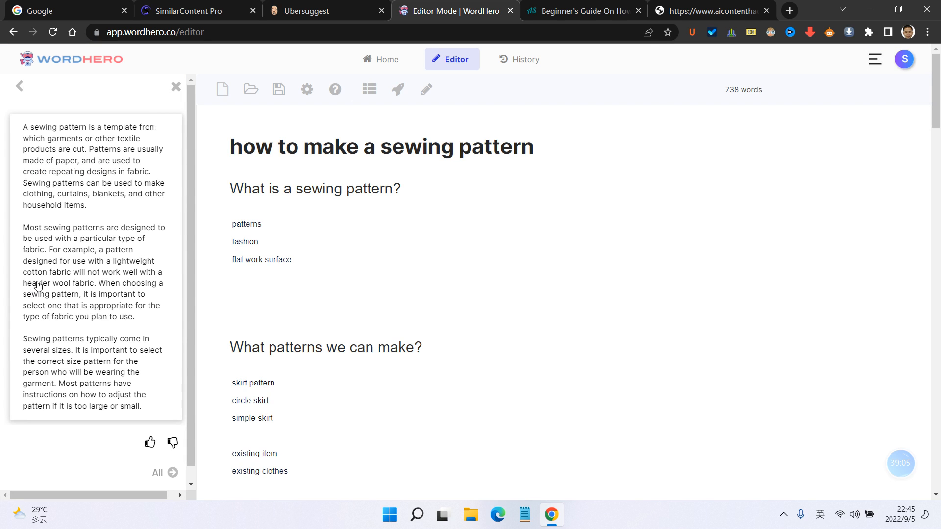
# - Copy the generated text into the article below "flat work surface" and close the results
pyautogui.click(79, 273)
pyautogui.hotkey('ctrl', 'v')
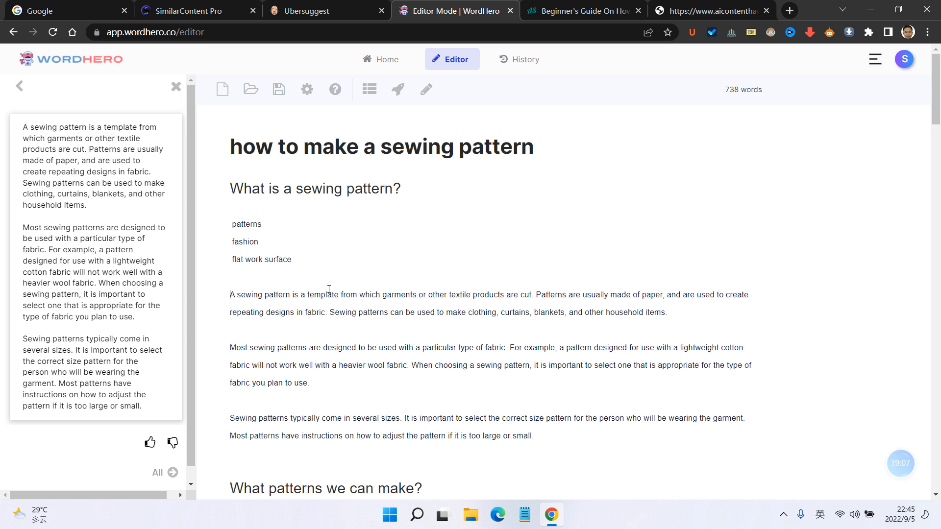
pyautogui.click(176, 88)
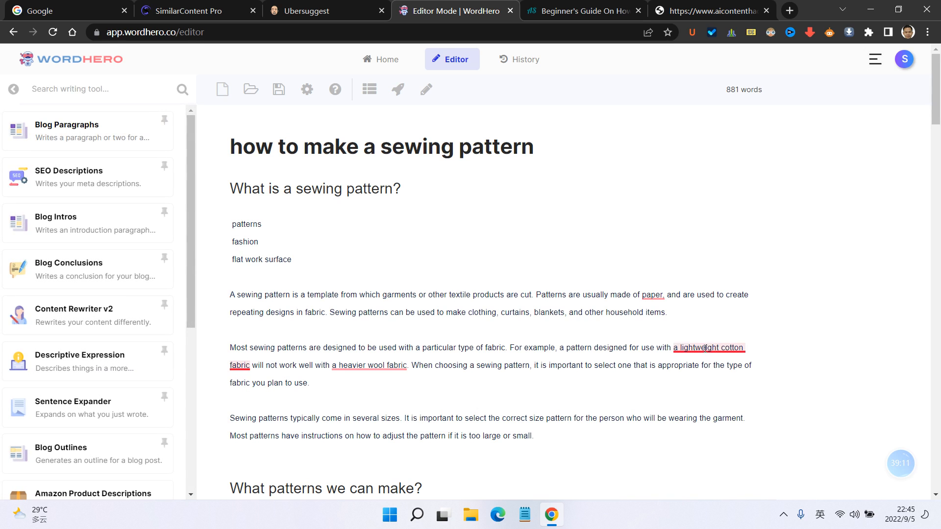
# - Accept the Grammarly corrections "lightweight cotton fabric", "paper" without its comma and "heavier wool fabric" in the new paragraphs
pyautogui.moveTo(710, 349)
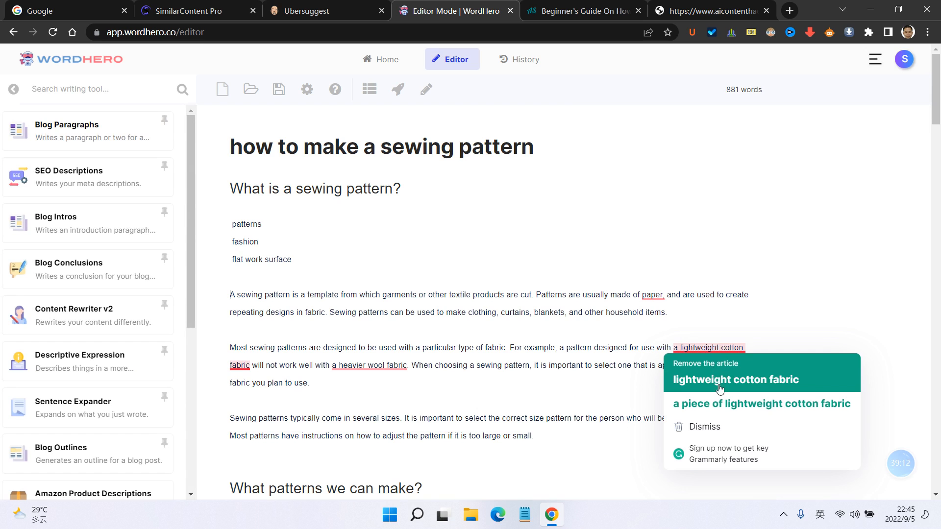
pyautogui.click(747, 371)
pyautogui.moveTo(661, 296)
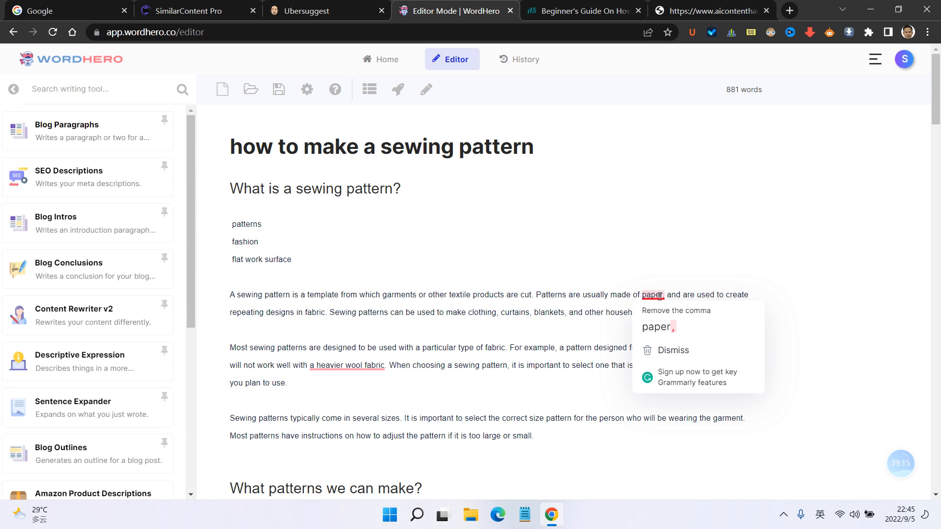
pyautogui.click(651, 328)
pyautogui.moveTo(341, 368)
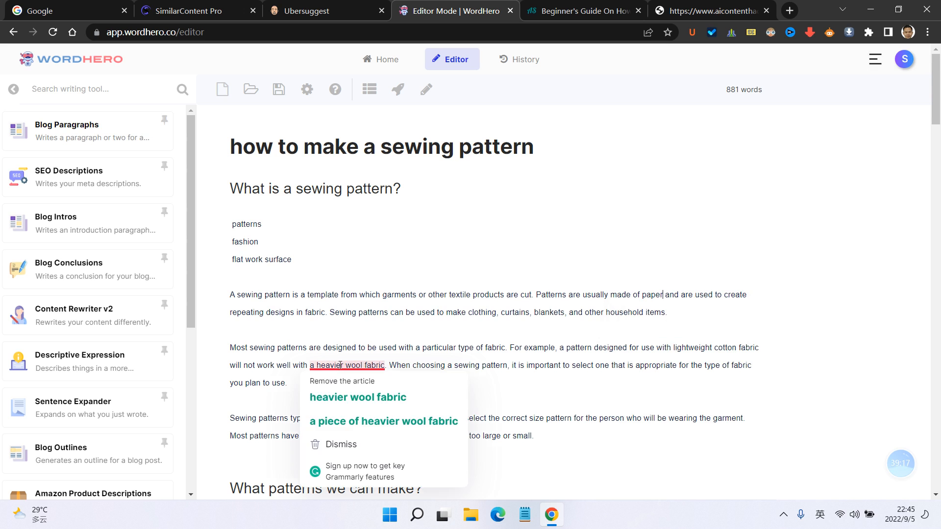
pyautogui.click(334, 395)
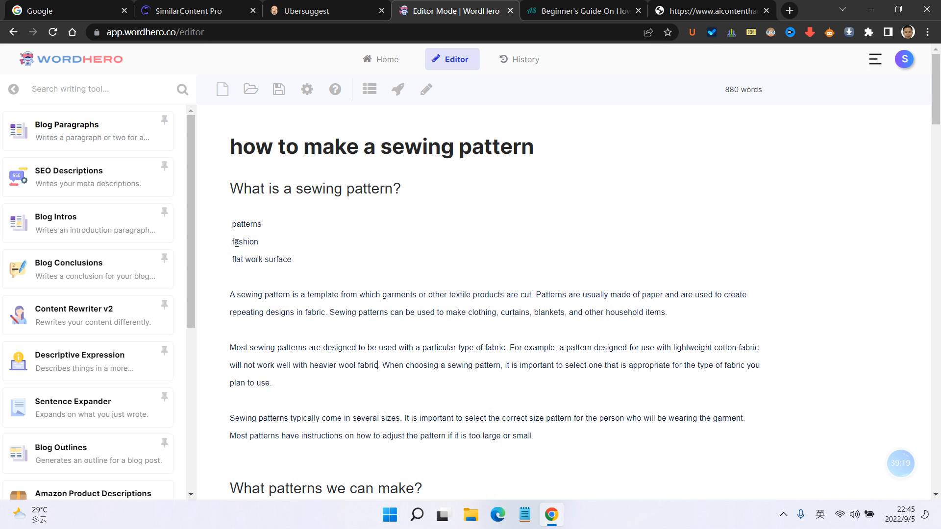
# - Delete the keyword lines under "What is a sewing pattern?" and add patterns, fashion and flat work surface to the Keyword Assistant
pyautogui.moveTo(304, 261); pyautogui.dragTo(214, 225)
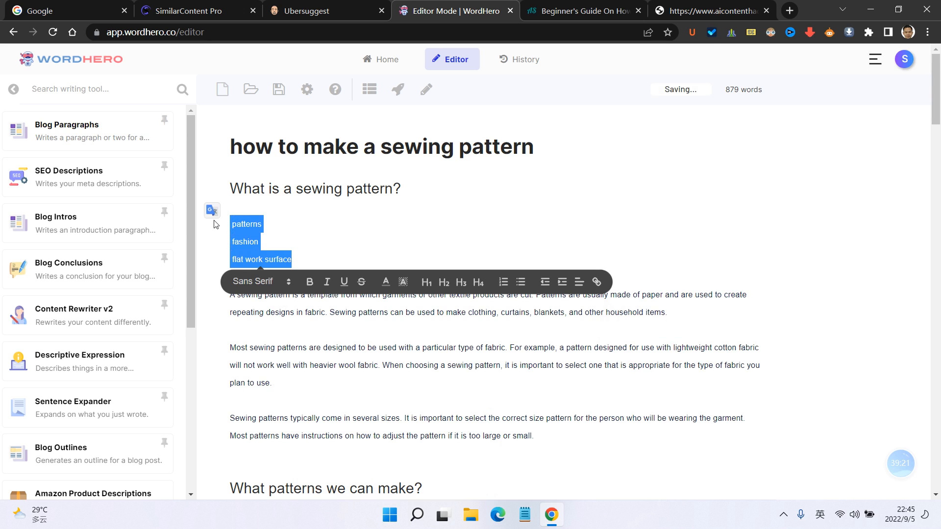
pyautogui.press('BackSpace')
pyautogui.click(11, 89)
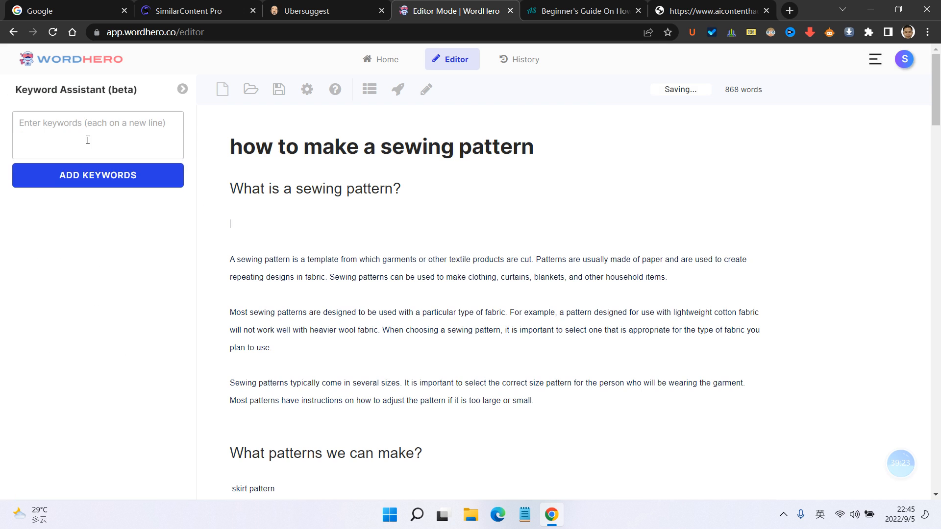
pyautogui.click(84, 138)
pyautogui.hotkey('ctrl', 'v')
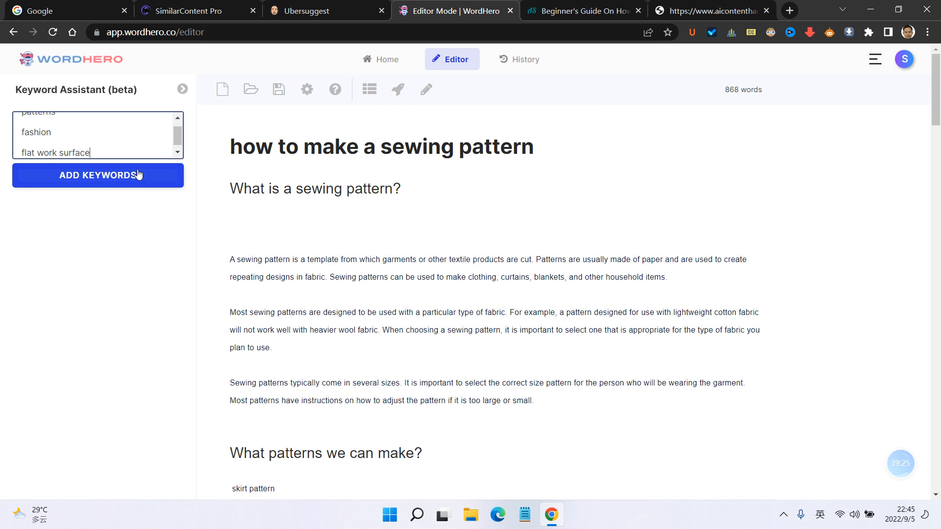
pyautogui.click(139, 172)
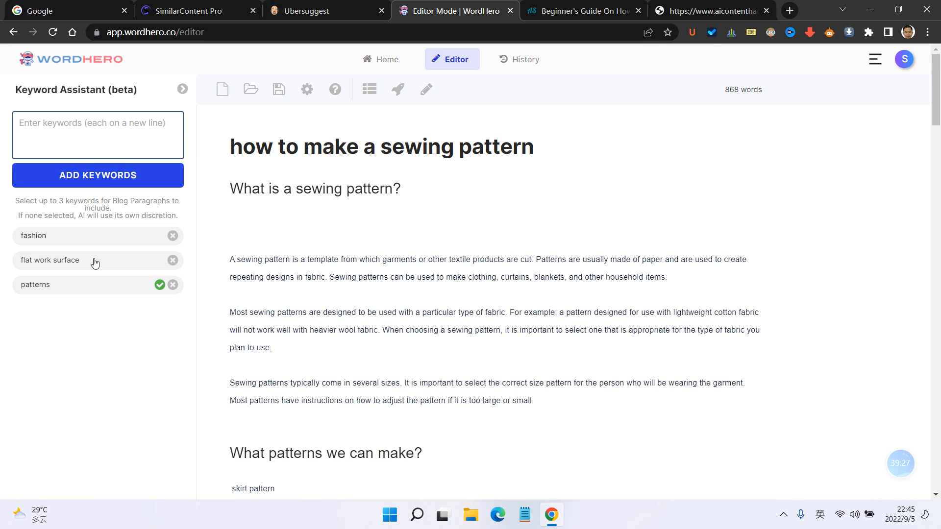
# - Search the page for the words "flat" and "fashion" to check whether these keywords appear in the article
pyautogui.scroll(-2, 441, 334)
pyautogui.scroll(1, 426, 316)
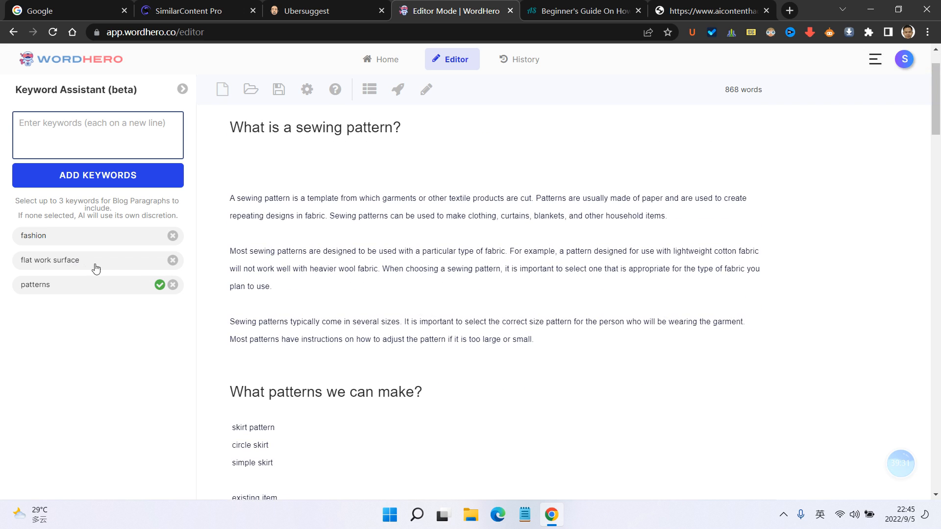
pyautogui.click(469, 308)
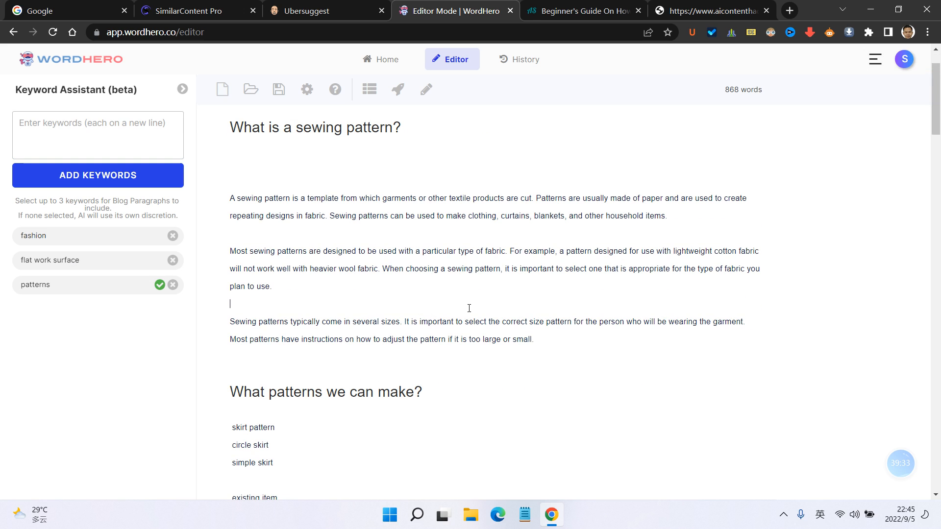
pyautogui.hotkey('ctrl', 'f')
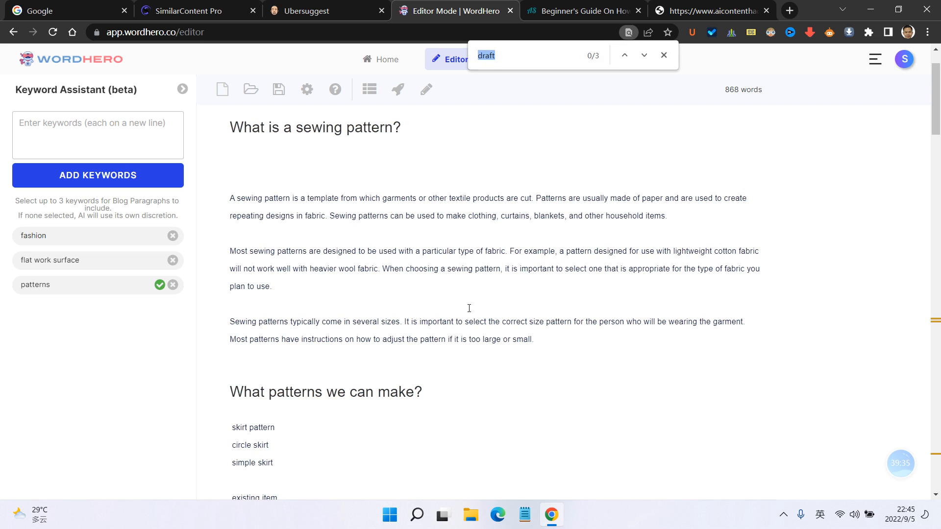
pyautogui.write('flat')
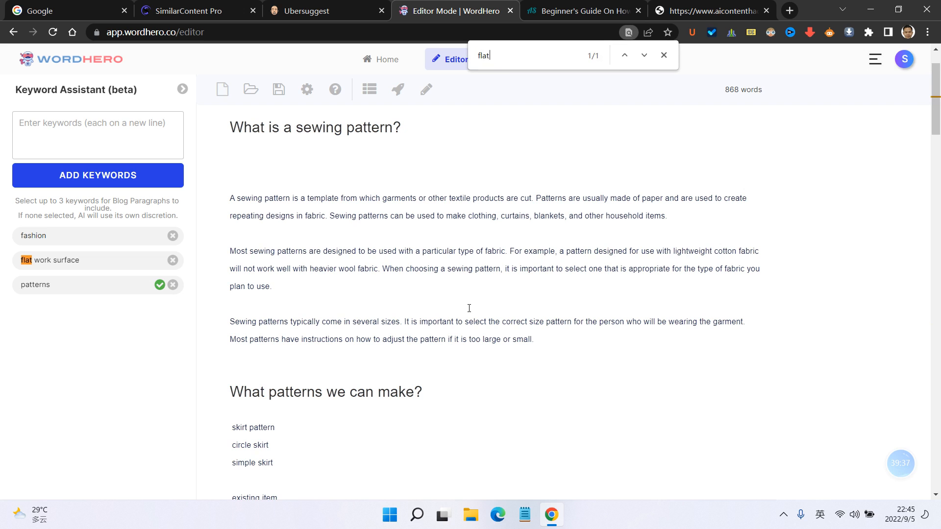
pyautogui.scroll(2, 472, 351)
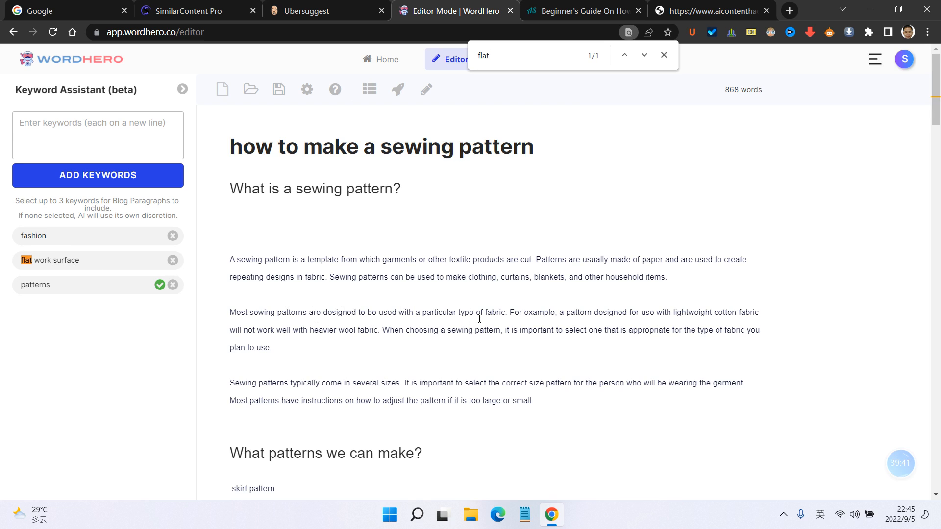
pyautogui.click(664, 55)
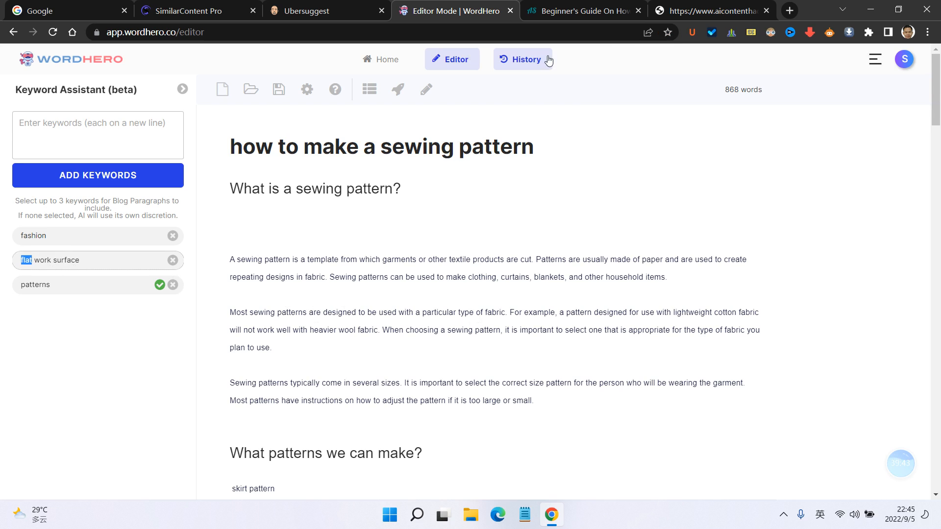
pyautogui.hotkey('ctrl', 'f')
pyautogui.write('fashion')
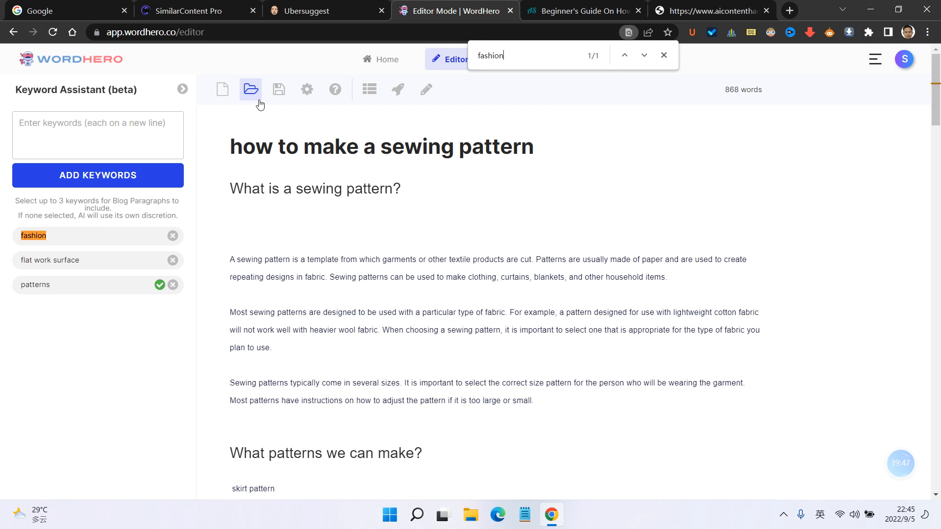
# - Remove patterns from the Keyword Assistant and insert two blank lines above the heading "What patterns we can make?"
pyautogui.click(172, 286)
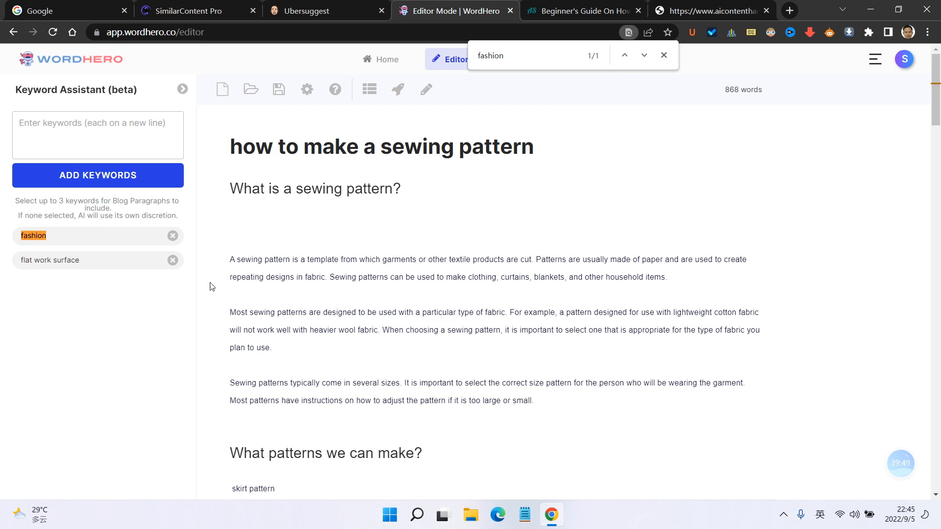
pyautogui.click(269, 230)
pyautogui.press('Return')
pyautogui.press('Return')
pyautogui.scroll(-3, 542, 368)
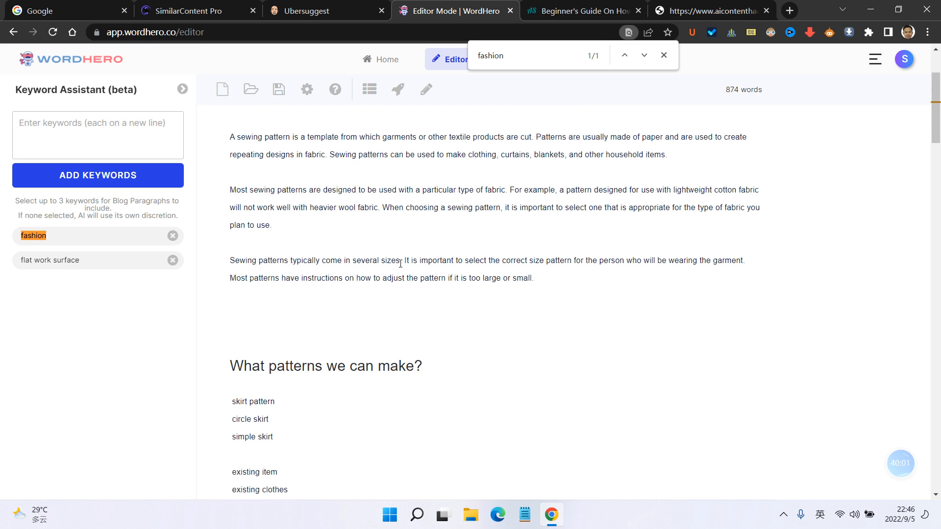
pyautogui.scroll(1, 400, 264)
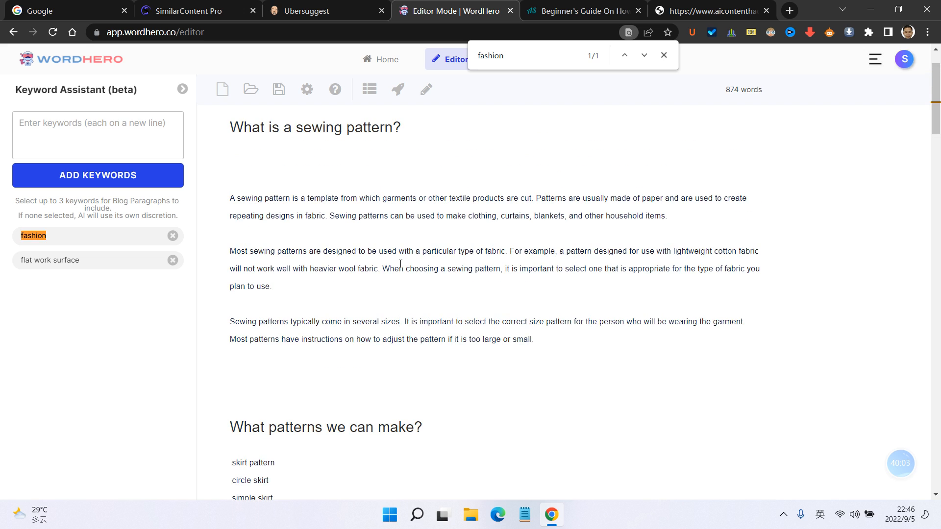
pyautogui.scroll(1, 401, 264)
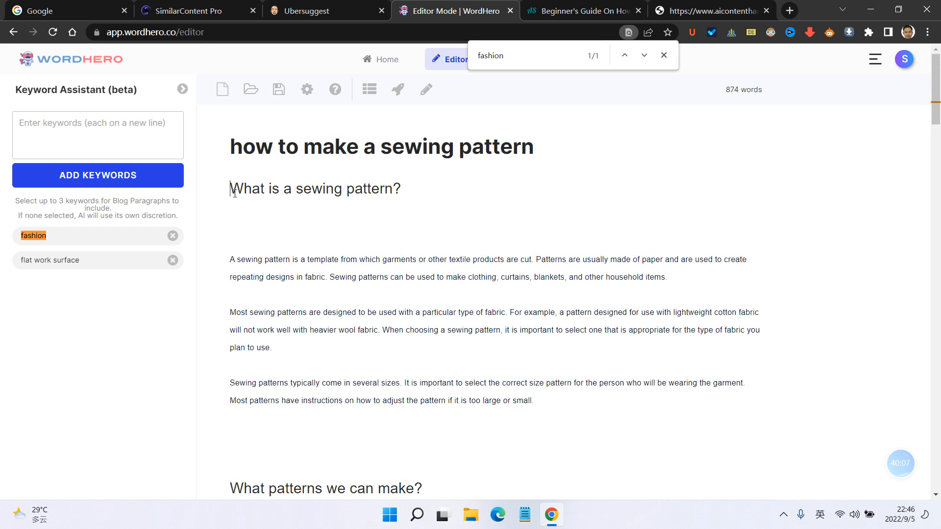
pyautogui.scroll(-2, 235, 194)
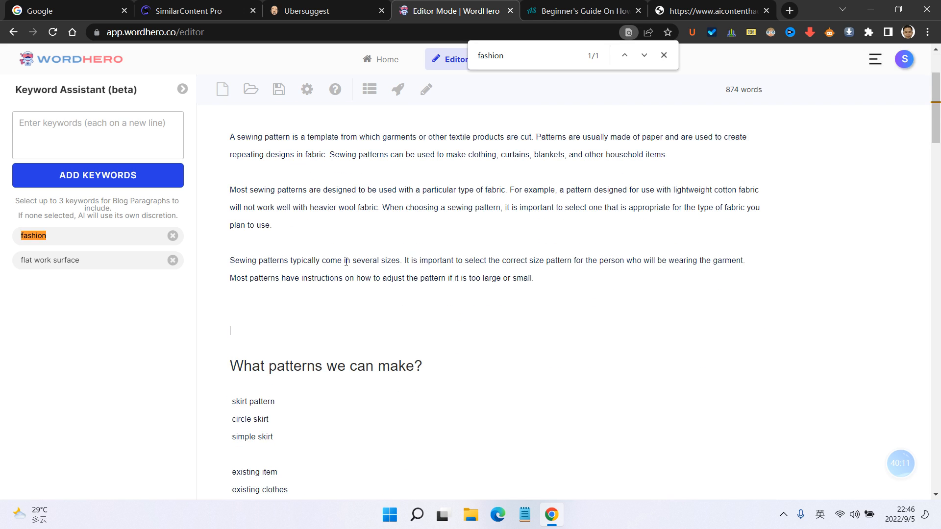
# - Generate new text from the paragraph beginning "Most sewing patterns are designed", including the keywords fashion and flat work surface
pyautogui.moveTo(229, 260); pyautogui.dragTo(534, 278)
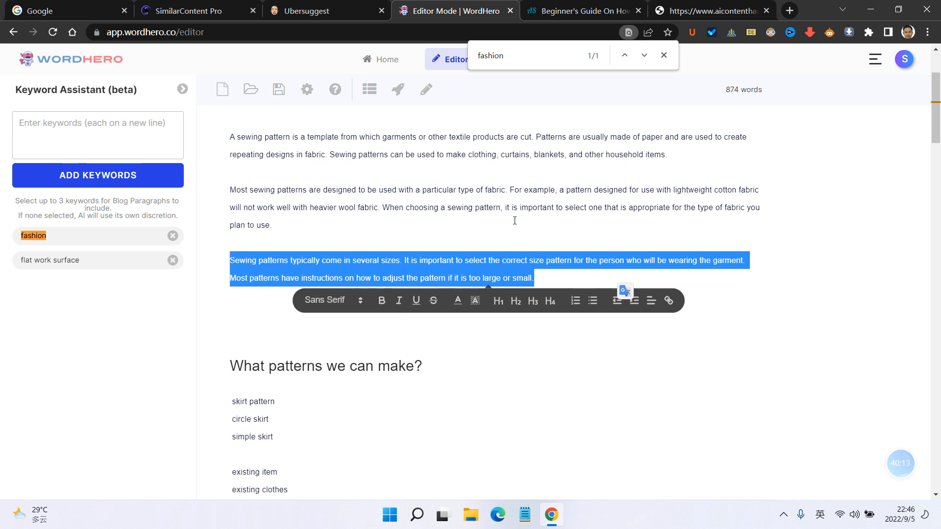
pyautogui.click(414, 203)
pyautogui.scroll(1, 343, 266)
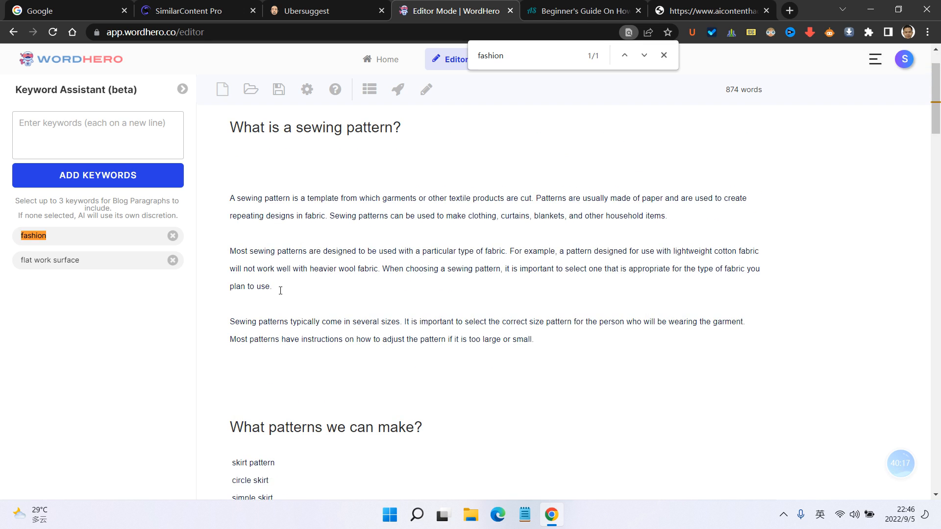
pyautogui.moveTo(275, 287); pyautogui.dragTo(222, 252)
pyautogui.click(39, 239)
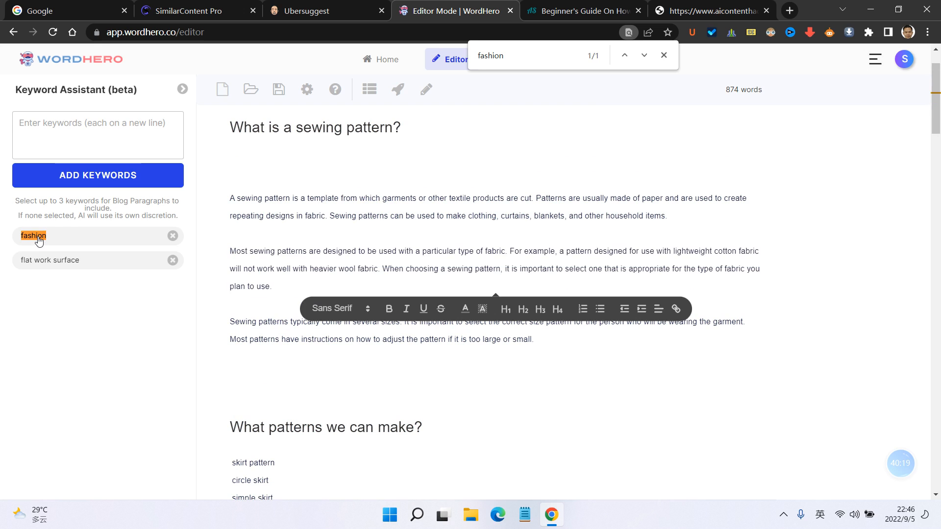
pyautogui.click(71, 261)
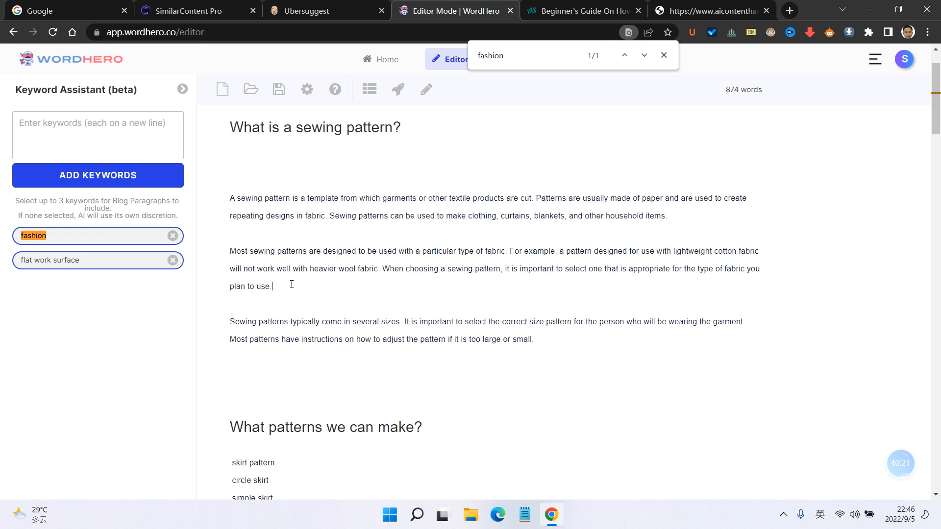
pyautogui.moveTo(292, 284); pyautogui.dragTo(227, 249)
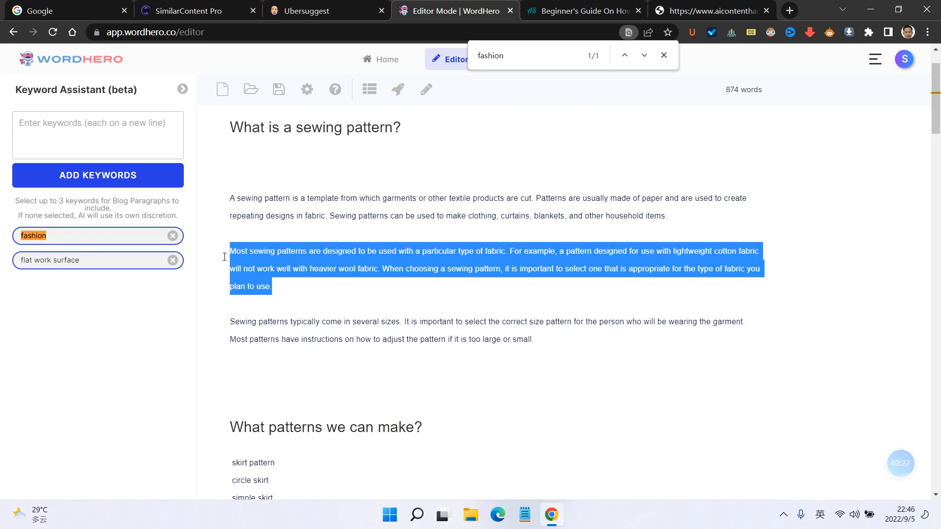
pyautogui.click(399, 91)
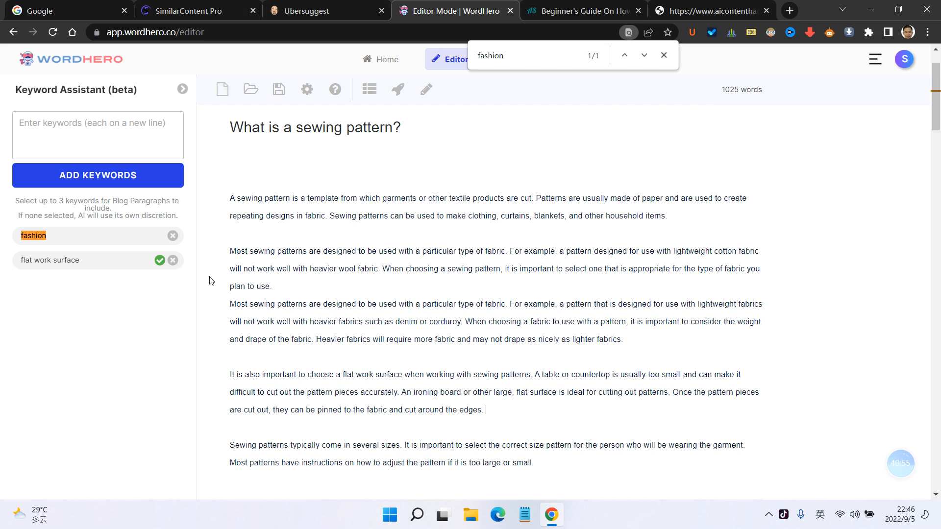
# - Remove flat work surface from the Keyword Assistant and delete the original "Most sewing patterns" paragraph, keeping one blank line before its replacement
pyautogui.click(173, 260)
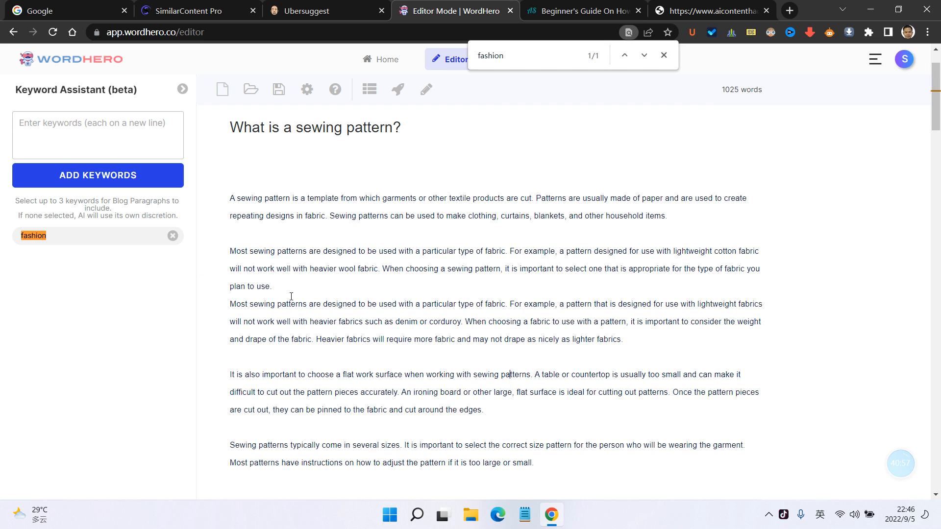
pyautogui.moveTo(286, 293); pyautogui.dragTo(220, 258)
pyautogui.press('BackSpace')
pyautogui.press('BackSpace')
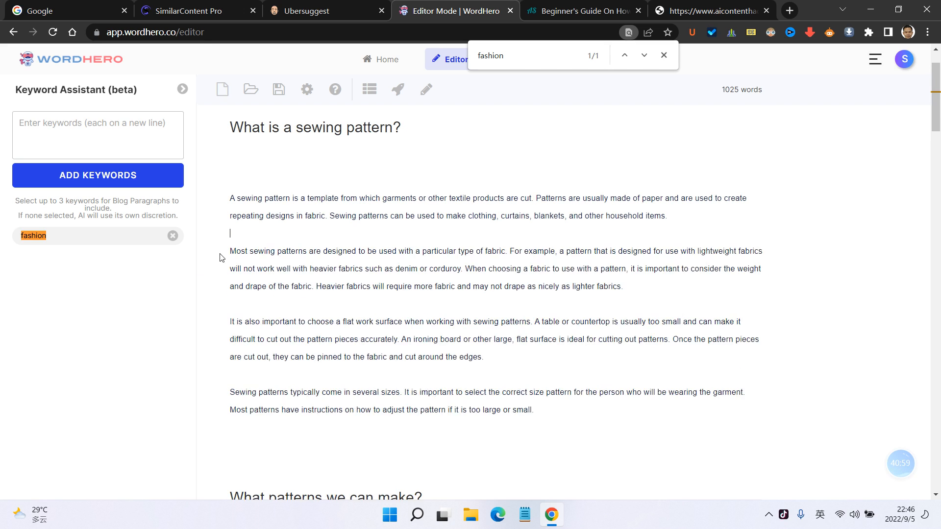
pyautogui.press('Return')
pyautogui.press('Return')
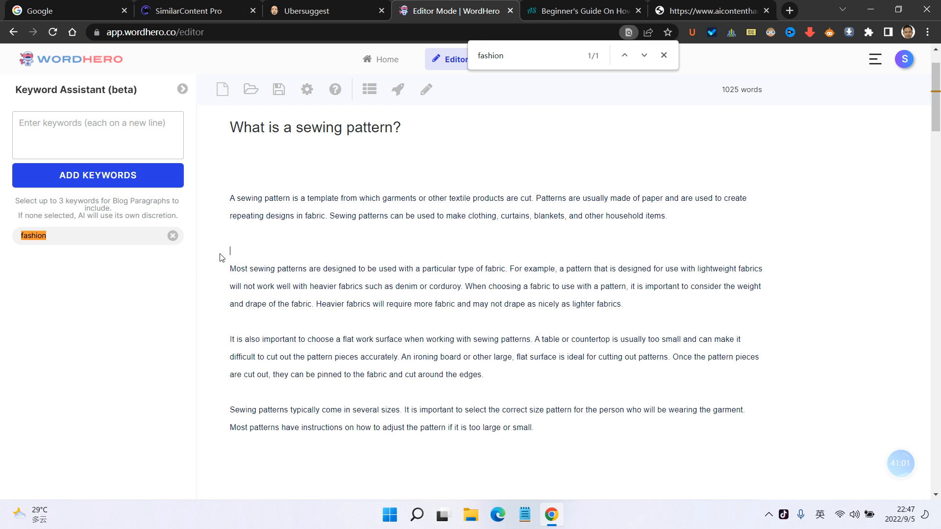
pyautogui.press('BackSpace')
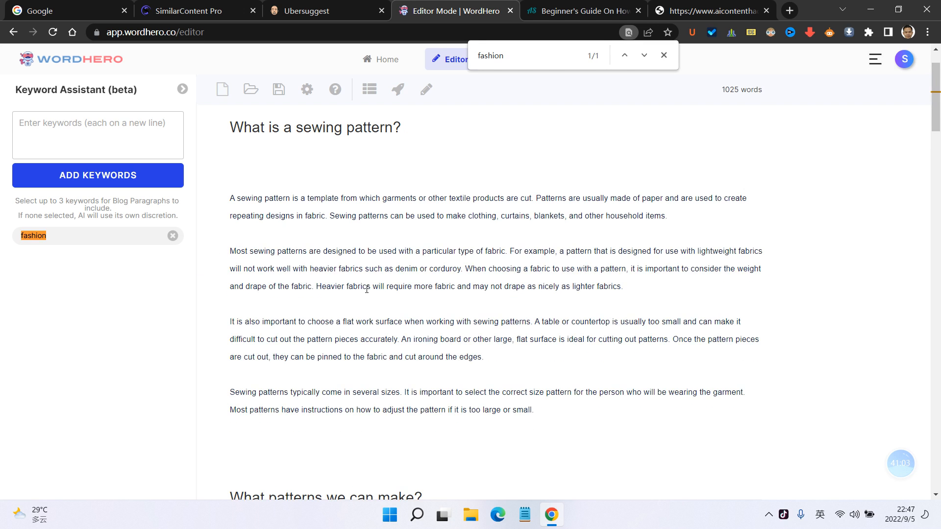
# - Delete the extra blank lines between the heading "What is a sewing pattern?" and its first paragraph
pyautogui.scroll(-3, 416, 362)
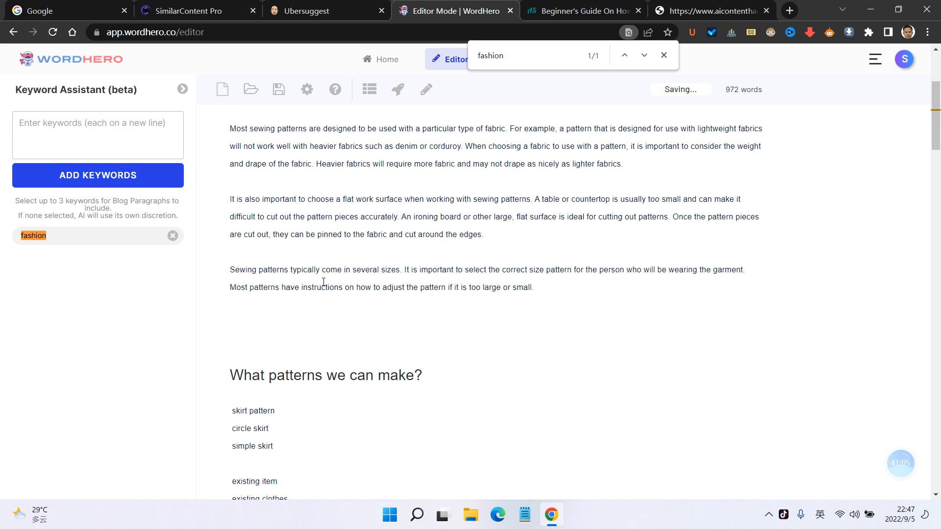
pyautogui.scroll(3, 357, 271)
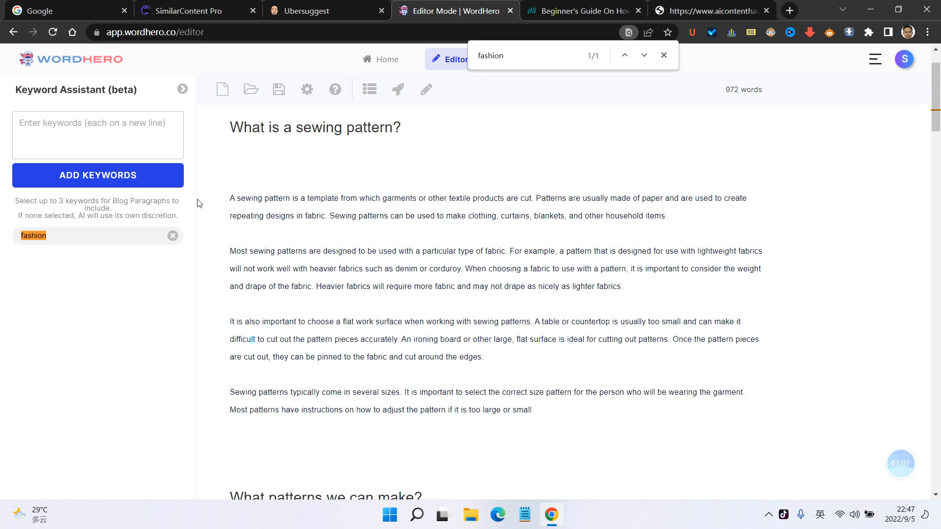
pyautogui.click(273, 181)
pyautogui.press('BackSpace')
pyautogui.press('BackSpace')
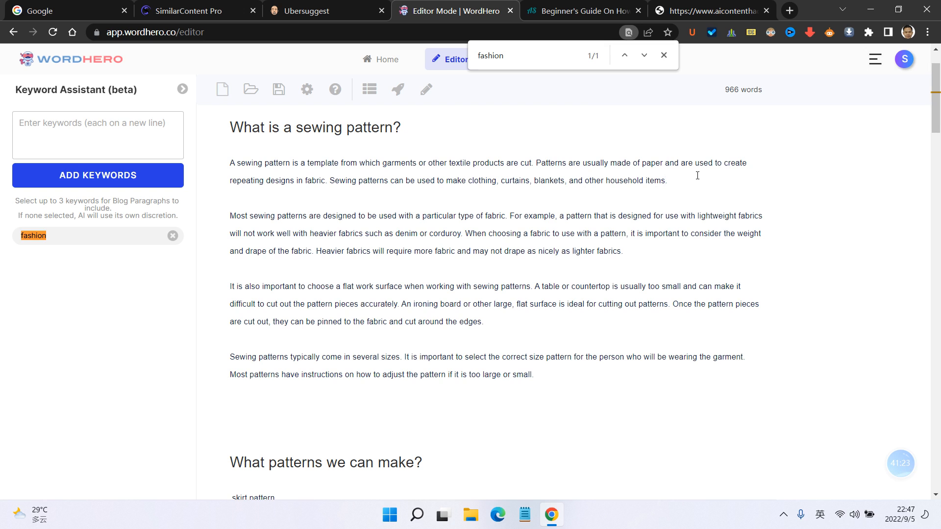
# - Extend the first paragraph's last sentence with "for fashion crafers" and remove fashion from the Keyword Assistant
pyautogui.write('fas')
pyautogui.press('BackSpace')
pyautogui.press('BackSpace')
pyautogui.press('BackSpace')
pyautogui.write('people love doingfash')
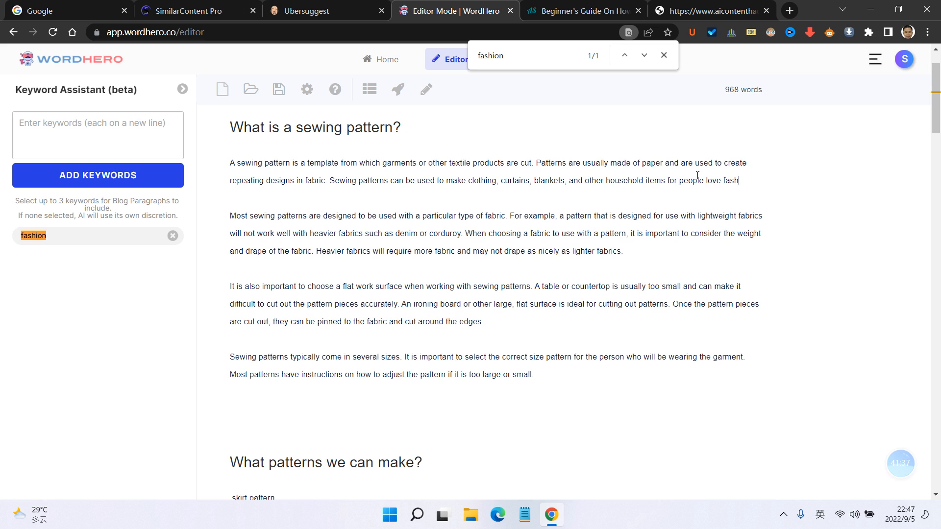
pyautogui.write('ion diy')
pyautogui.press('BackSpace')
pyautogui.press('BackSpace')
pyautogui.press('BackSpace')
pyautogui.press('BackSpace')
pyautogui.press('BackSpace')
pyautogui.press('BackSpace')
pyautogui.press('BackSpace')
pyautogui.press('BackSpace')
pyautogui.press('BackSpace')
pyautogui.press('BackSpace')
pyautogui.press('BackSpace')
pyautogui.press('BackSpace')
pyautogui.press('BackSpace')
pyautogui.press('BackSpace')
pyautogui.press('BackSpace')
pyautogui.press('BackSpace')
pyautogui.press('BackSpace')
pyautogui.press('BackSpace')
pyautogui.press('BackSpace')
pyautogui.press('BackSpace')
pyautogui.write('FAS')
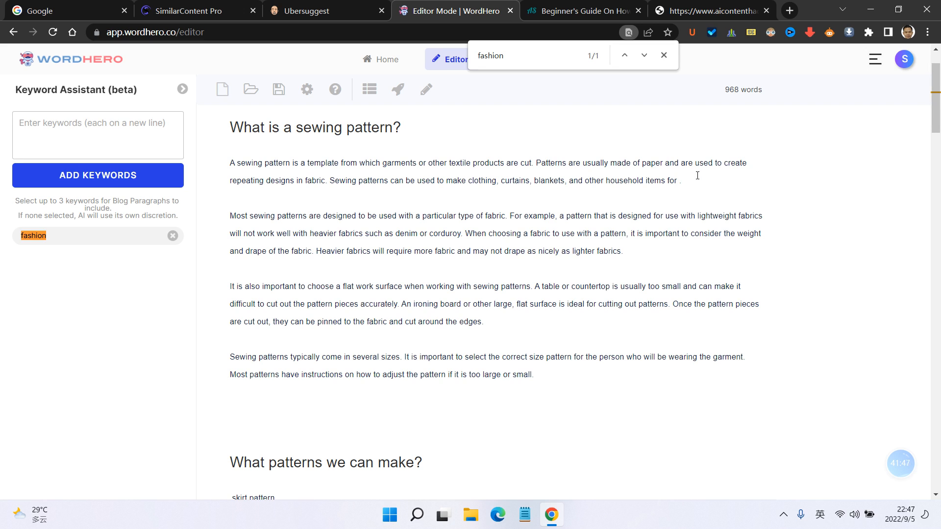
pyautogui.write('fashion crafers')
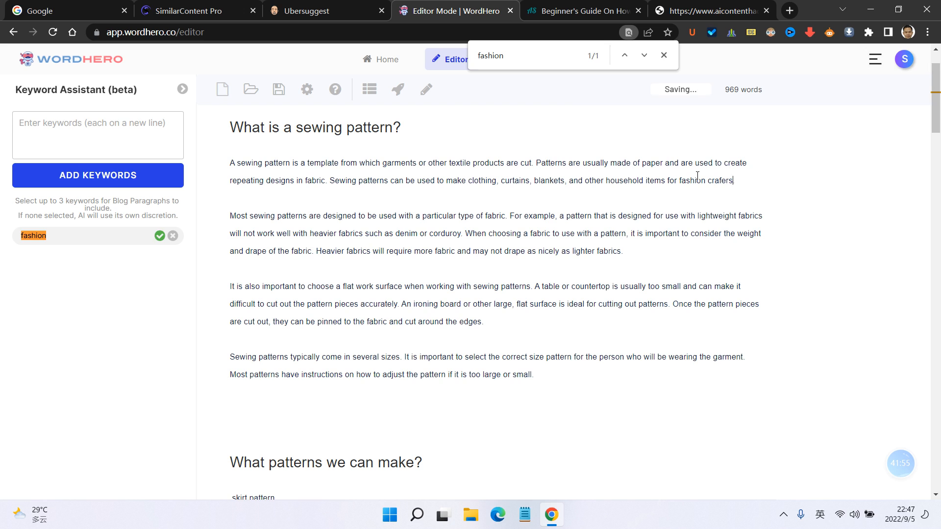
pyautogui.click(173, 236)
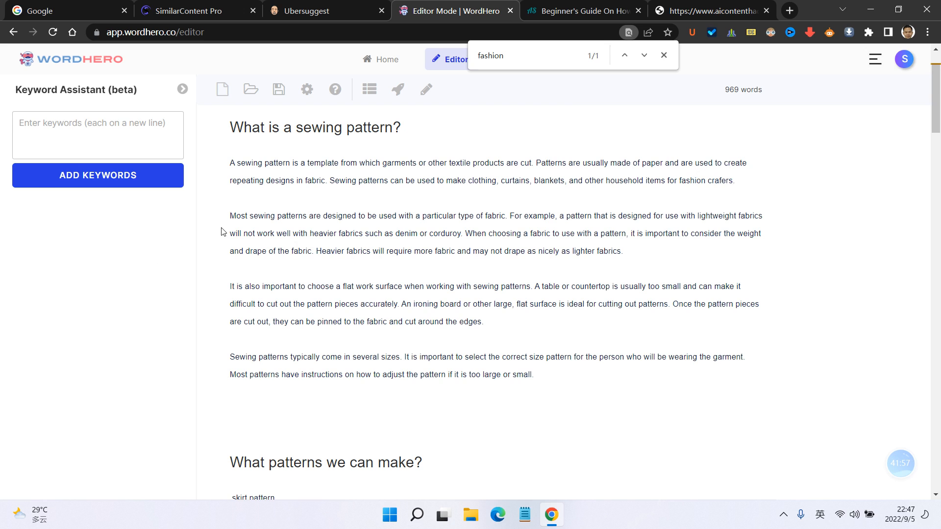
# - Return to the list of writing tools and delete the two extra blank lines above "What patterns we can make?"
pyautogui.click(183, 89)
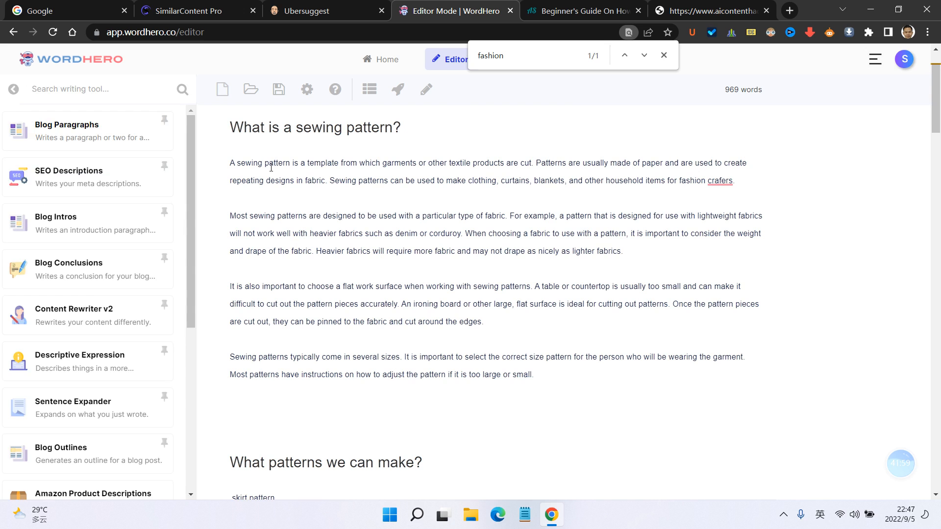
pyautogui.scroll(1, 307, 199)
pyautogui.scroll(-3, 622, 284)
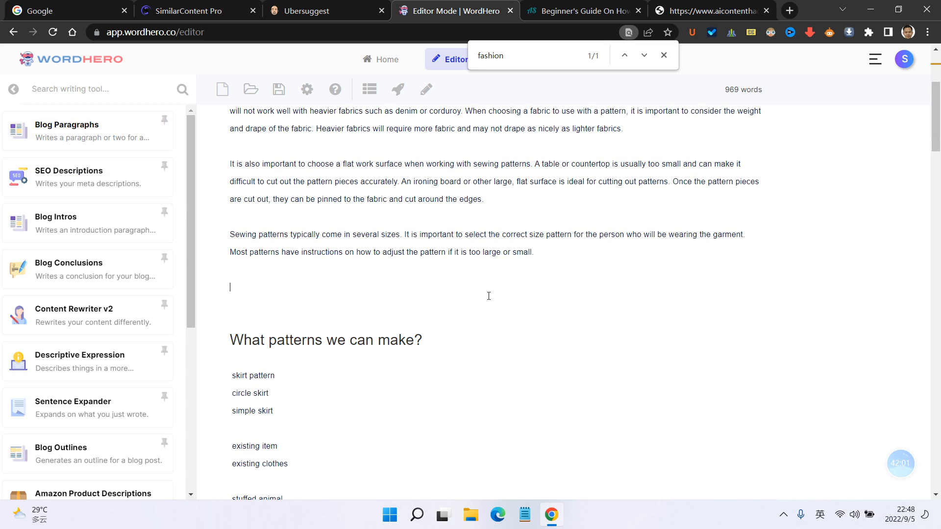
pyautogui.press('BackSpace')
pyautogui.press('BackSpace')
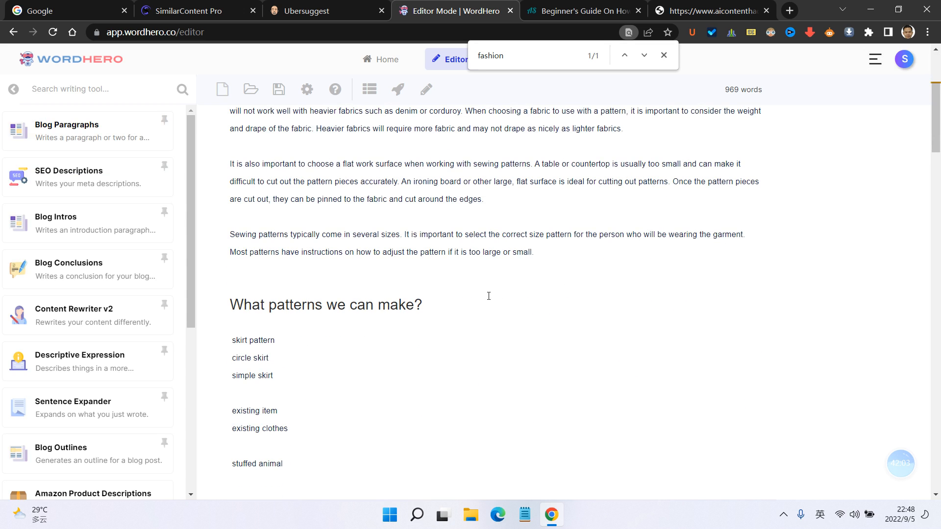
# - Insert a blank line between the article title and the heading "What is a sewing pattern?"
pyautogui.scroll(3, 489, 296)
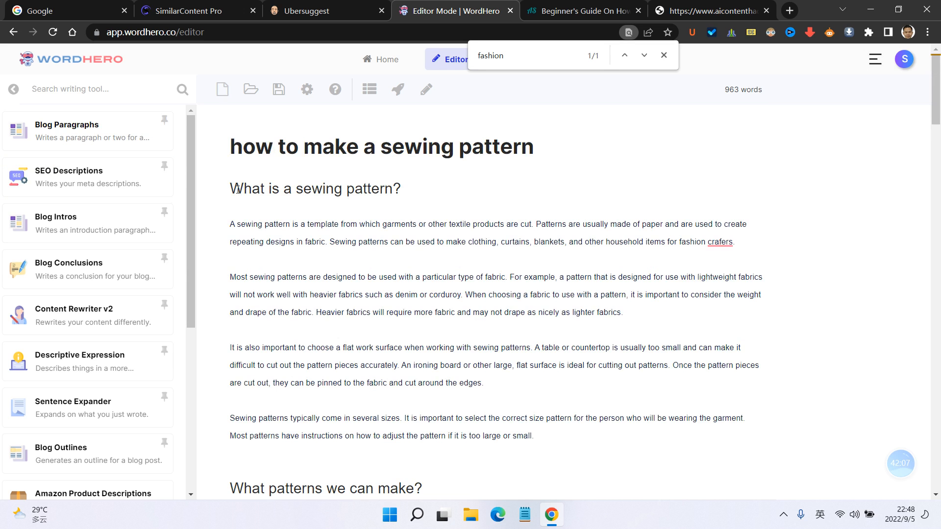
pyautogui.press('Home')
pyautogui.press('Return')
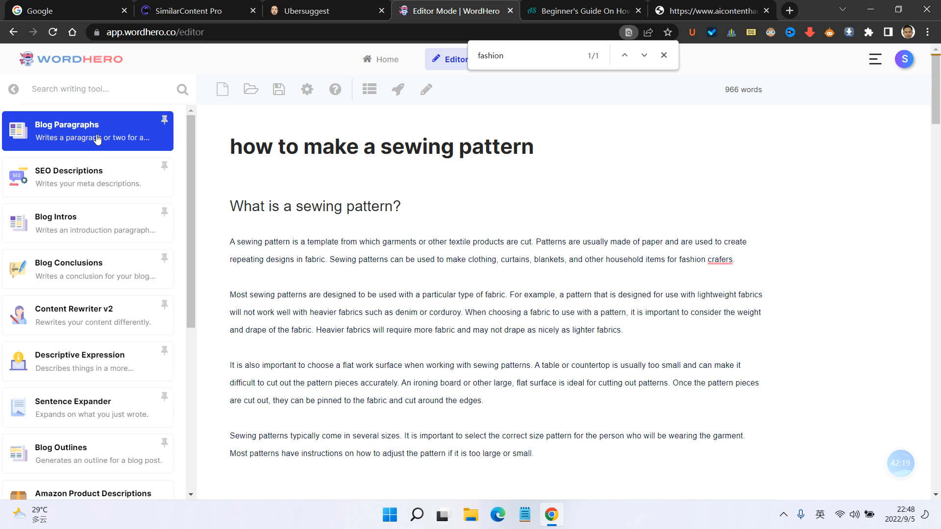
pyautogui.scroll(-1, 158, 155)
pyautogui.scroll(1, 166, 218)
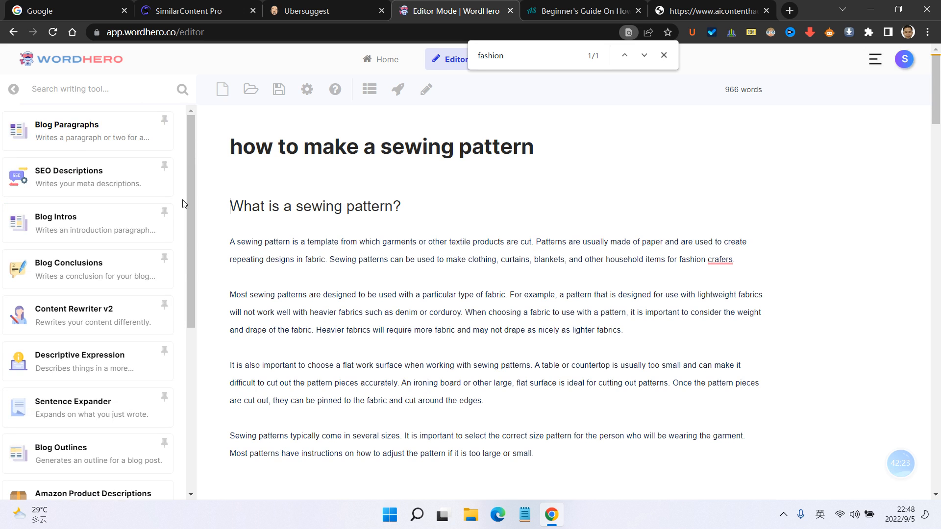
# - Open the Blog Paragraphs tool and paste the heading "What patterns we can make?" as its short description
pyautogui.scroll(-3, 377, 274)
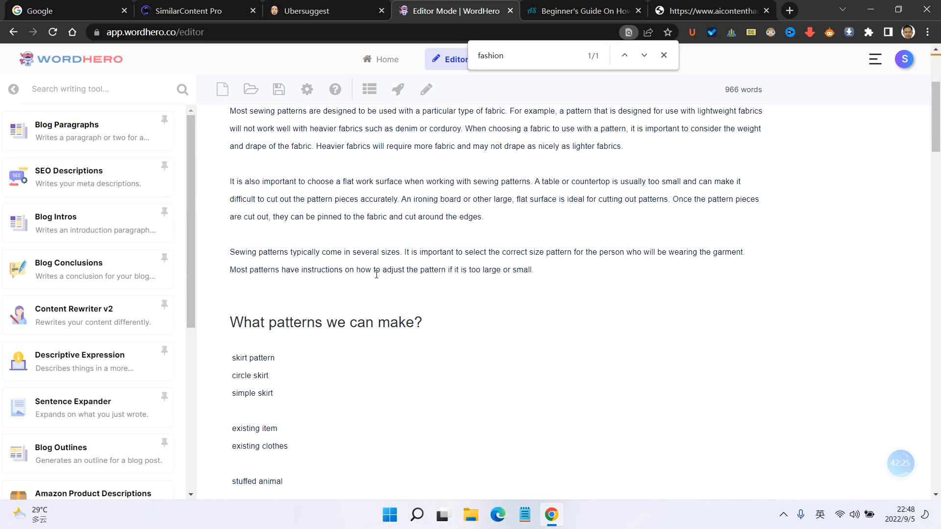
pyautogui.scroll(-2, 376, 275)
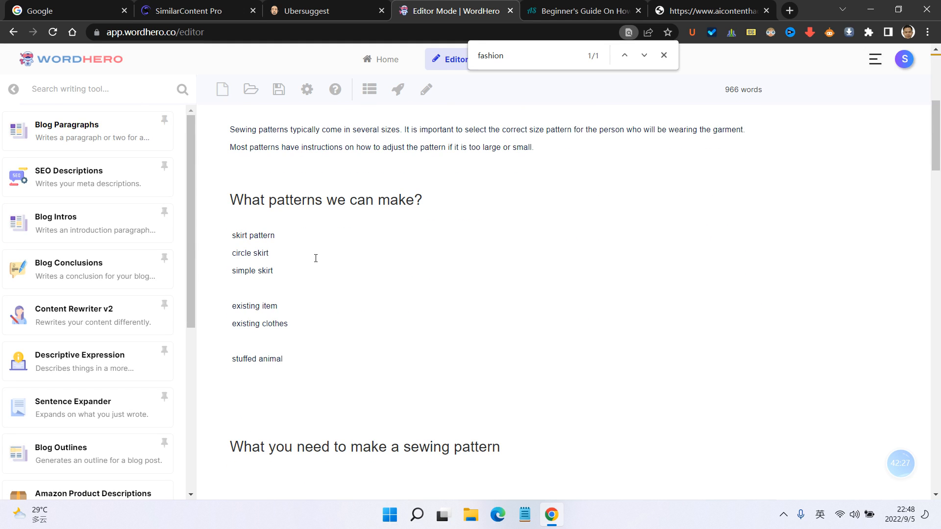
pyautogui.scroll(1, 201, 215)
pyautogui.moveTo(244, 261); pyautogui.dragTo(477, 257)
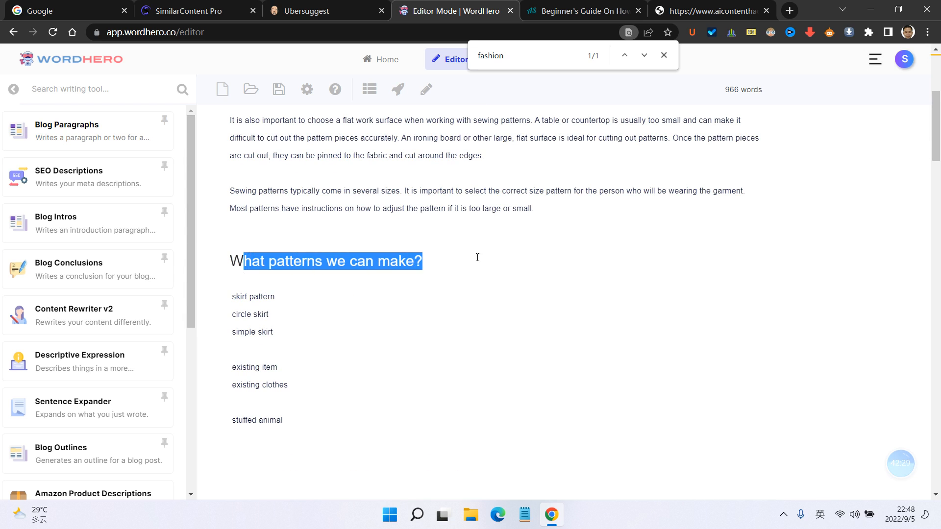
pyautogui.tripleClick(245, 262)
pyautogui.hotkey('ctrl', 'c')
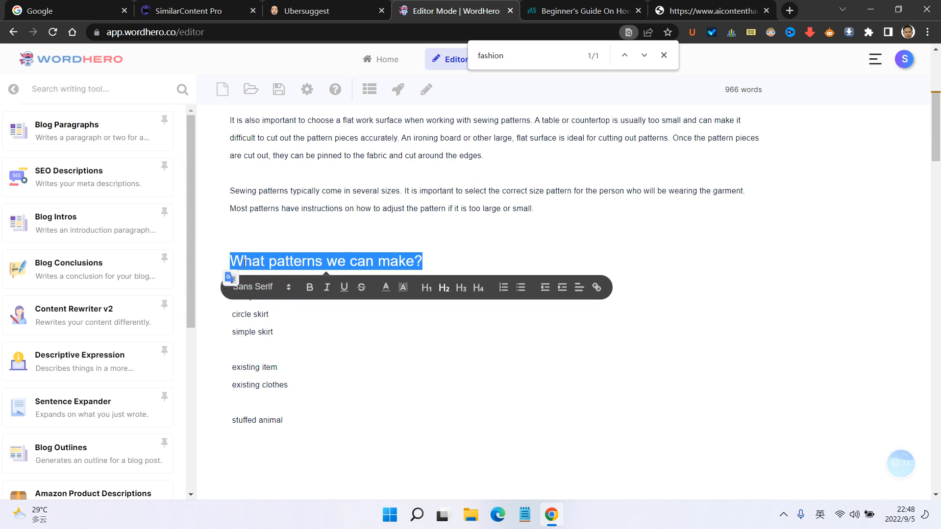
pyautogui.click(128, 147)
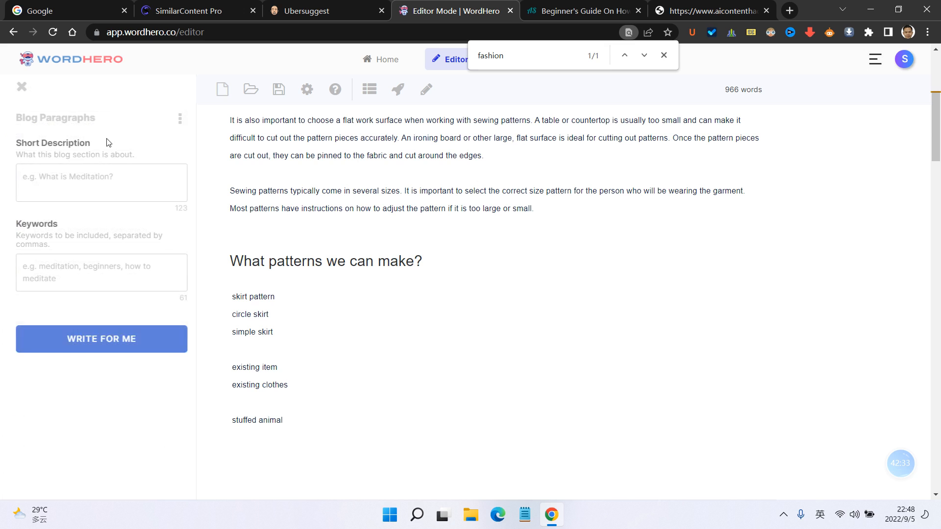
pyautogui.click(107, 176)
pyautogui.hotkey('ctrl', 'v')
# - Paste the keyword list from skirt pattern to stuffed animal into the Blog Paragraphs keywords and generate the text
pyautogui.moveTo(291, 420); pyautogui.dragTo(214, 297)
pyautogui.hotkey('ctrl', 'c')
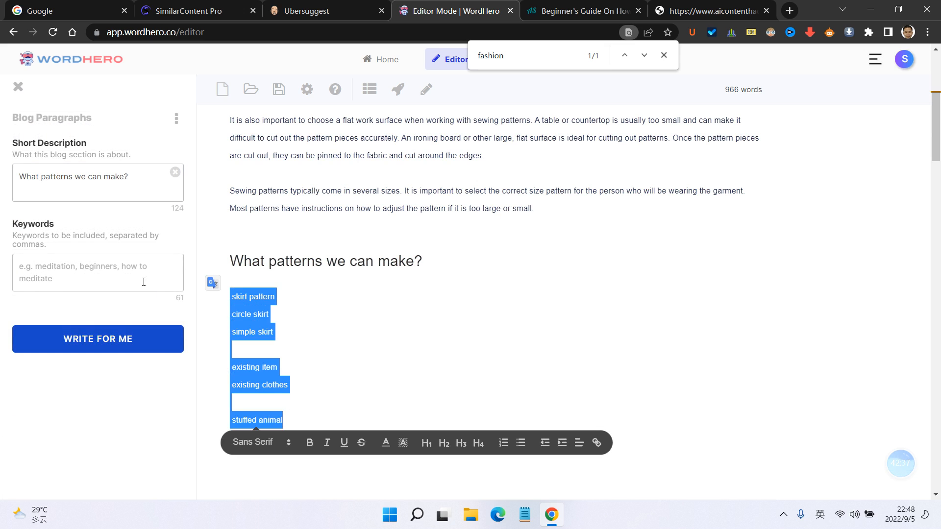
pyautogui.click(142, 287)
pyautogui.hotkey('ctrl', 'v')
pyautogui.scroll(-1, 142, 363)
pyautogui.click(120, 434)
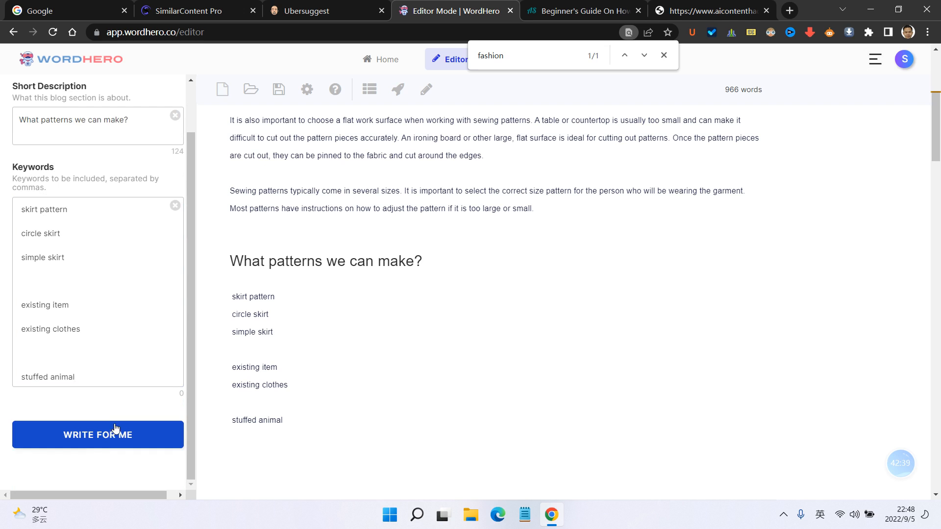
# - Correct the misspelled word "crafers" to "crafters" in the first paragraph using the Grammarly suggestion
pyautogui.scroll(2, 463, 203)
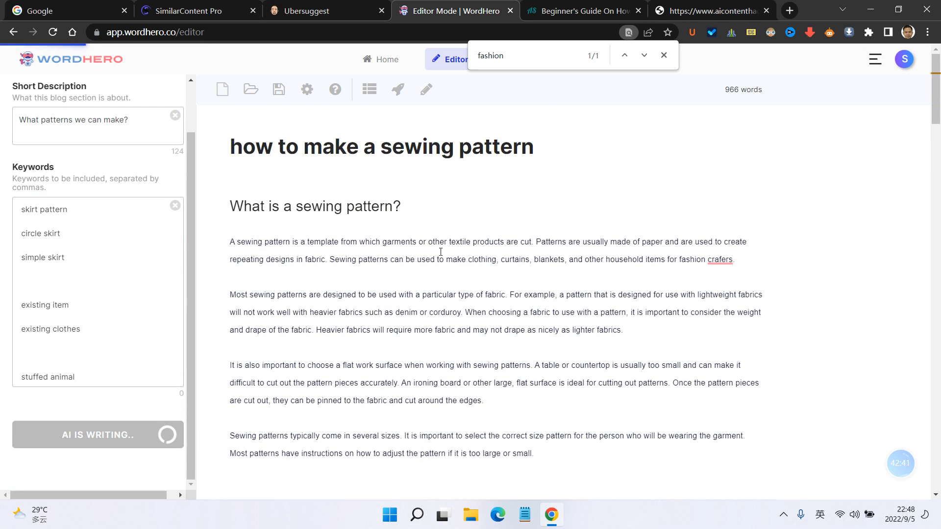
pyautogui.scroll(-1, 629, 415)
pyautogui.moveTo(730, 197)
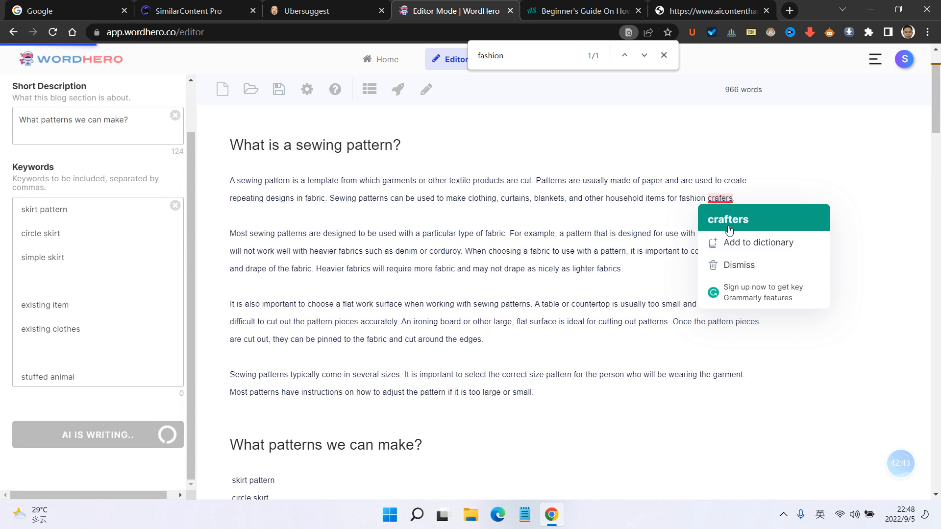
pyautogui.click(729, 220)
# - Copy the generated paragraph about skirt patterns and insert it under the heading "What patterns we can make?"
pyautogui.scroll(-4, 438, 351)
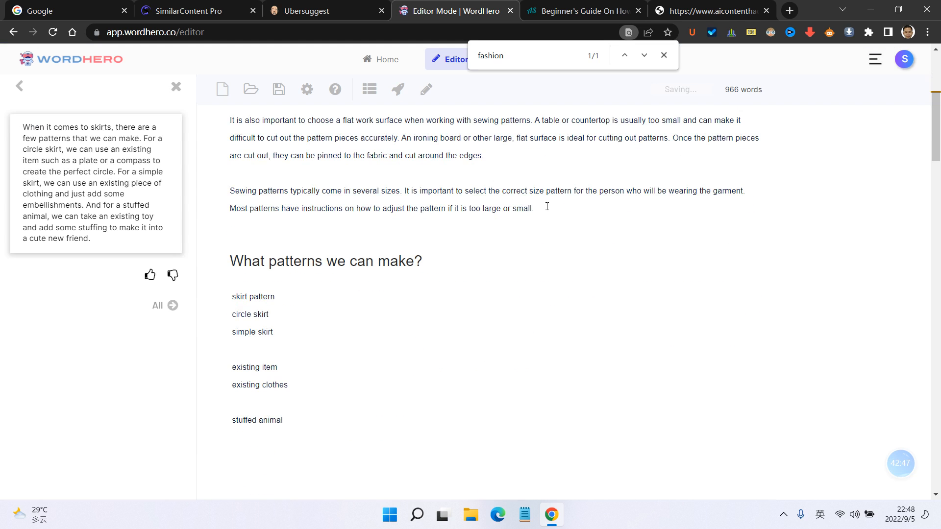
pyautogui.click(147, 172)
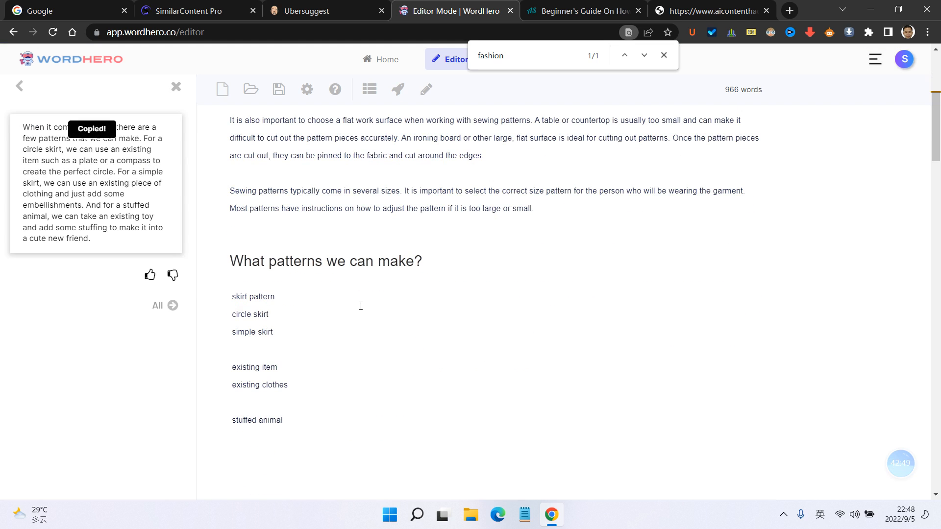
pyautogui.press('Return')
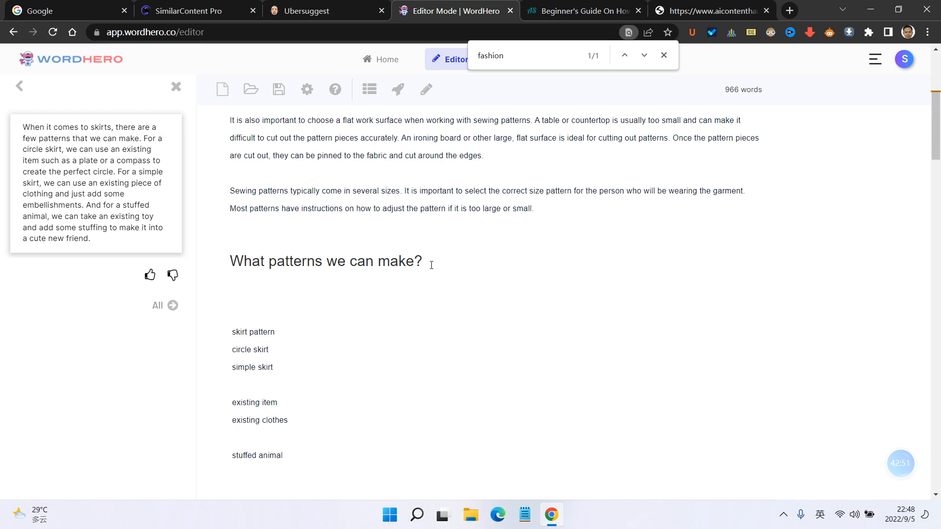
pyautogui.hotkey('ctrl', 'v')
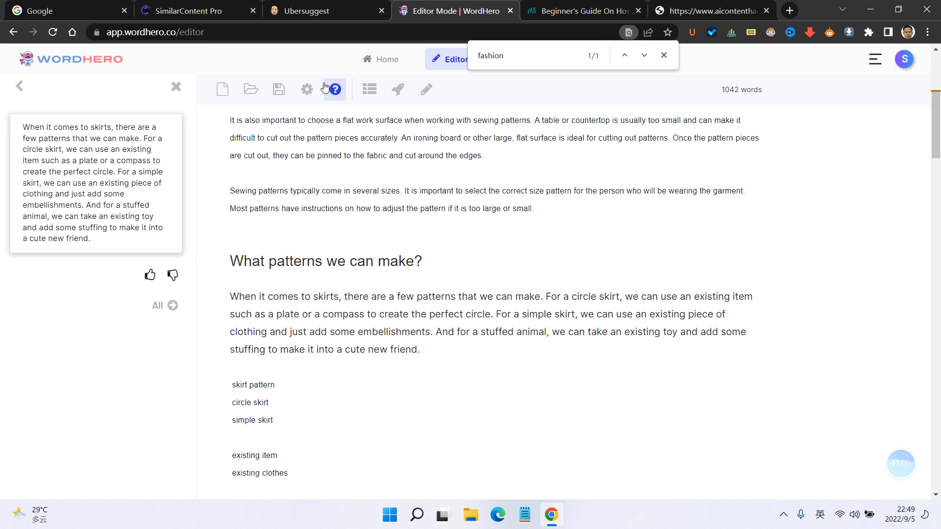
# - Switch to Ubersuggest to check the Google search results for "how to make a sewing pattern", and return to WordHero
pyautogui.click(331, 11)
pyautogui.scroll(-2, 600, 397)
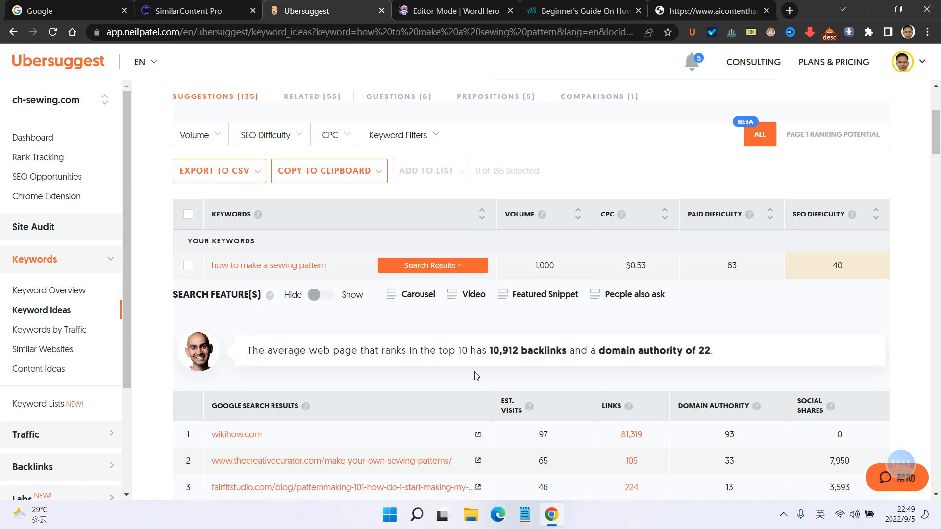
pyautogui.click(455, 12)
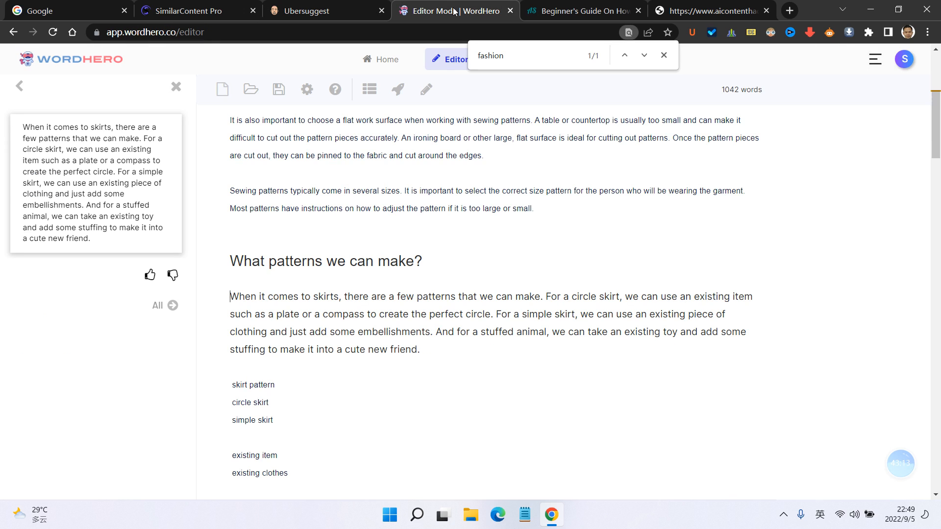
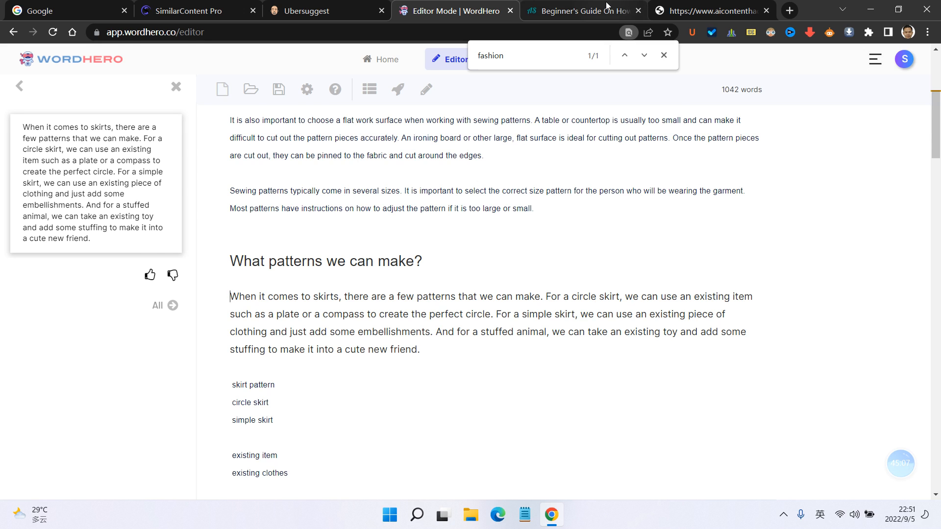
# - Examine the table of contents, sections and images of the "Beginner's Guide on How to Make Sewing Patterns to Sell" article, and return to WordHero
pyautogui.click(579, 11)
pyautogui.scroll(-3, 474, 290)
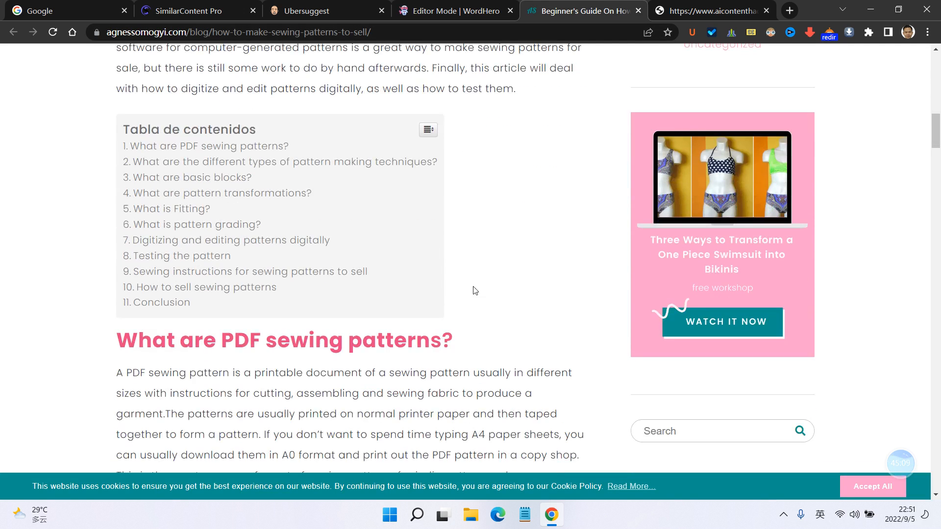
pyautogui.tripleClick(521, 280)
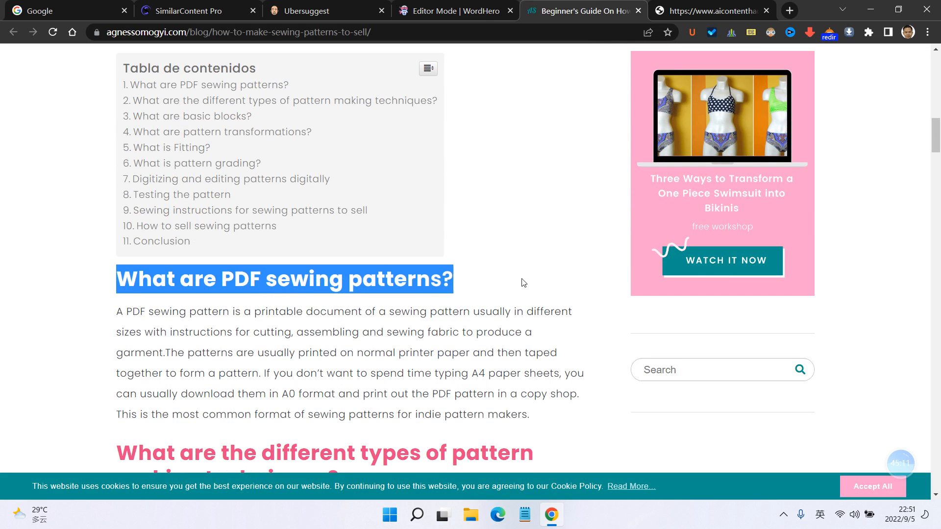
pyautogui.click(515, 297)
pyautogui.scroll(15, 515, 298)
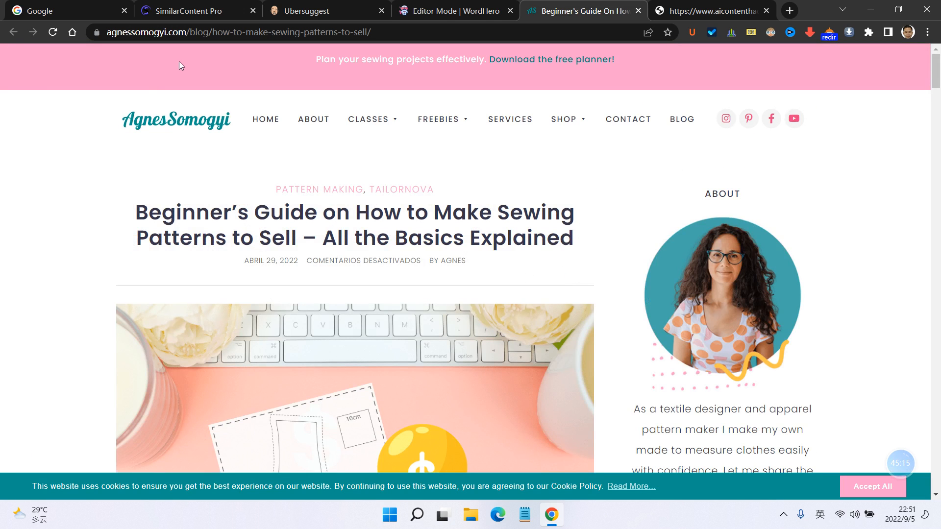
pyautogui.scroll(-2, 357, 182)
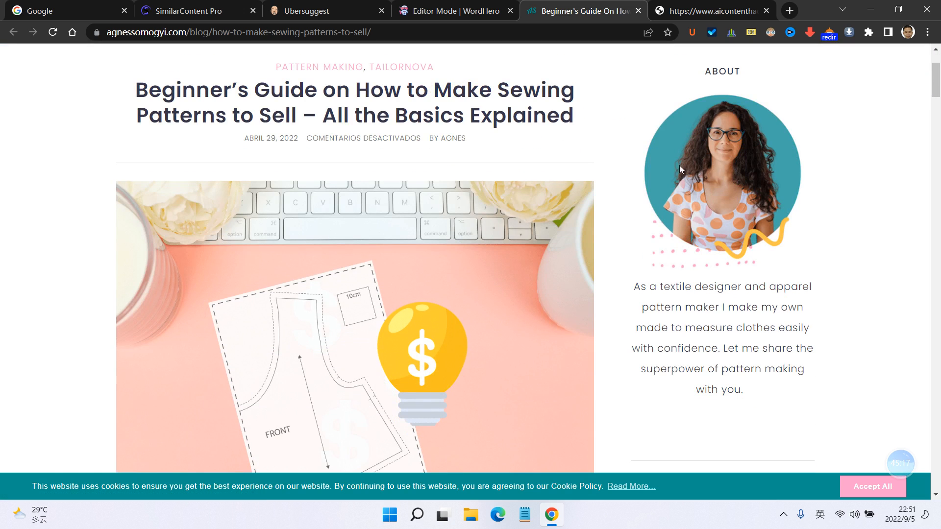
pyautogui.scroll(-5, 710, 250)
pyautogui.scroll(-12, 710, 250)
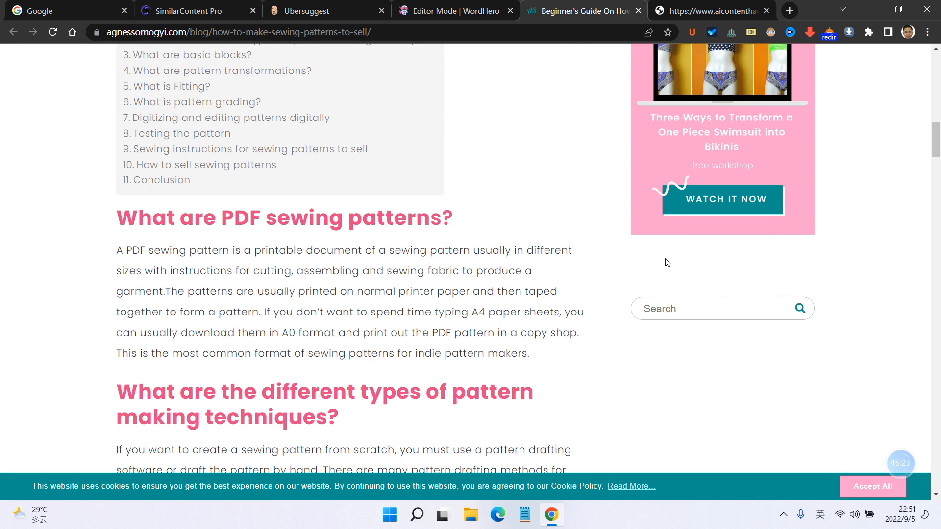
pyautogui.scroll(-2, 222, 316)
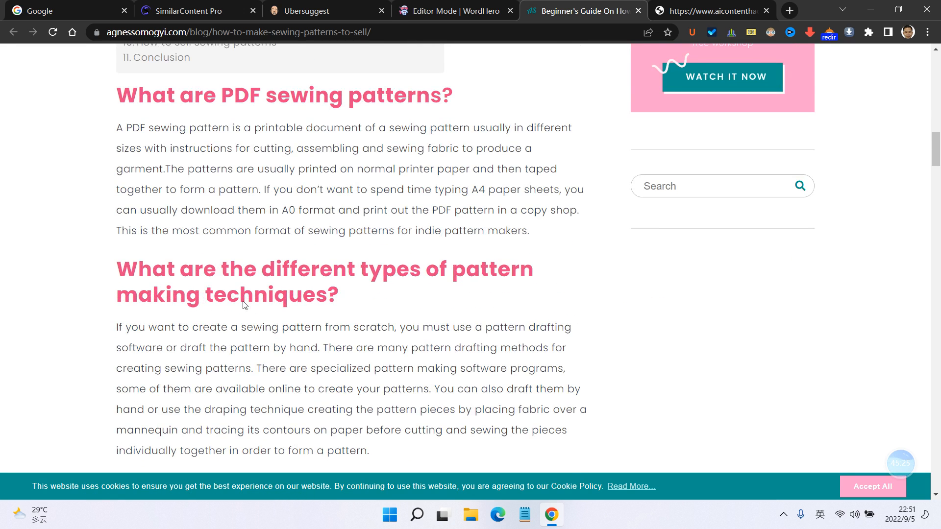
pyautogui.scroll(4, 328, 253)
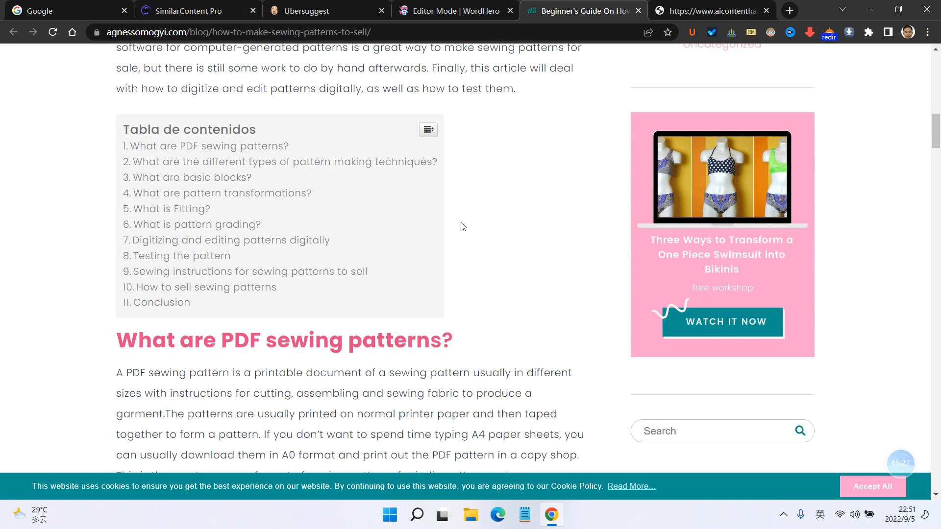
pyautogui.scroll(-6, 475, 217)
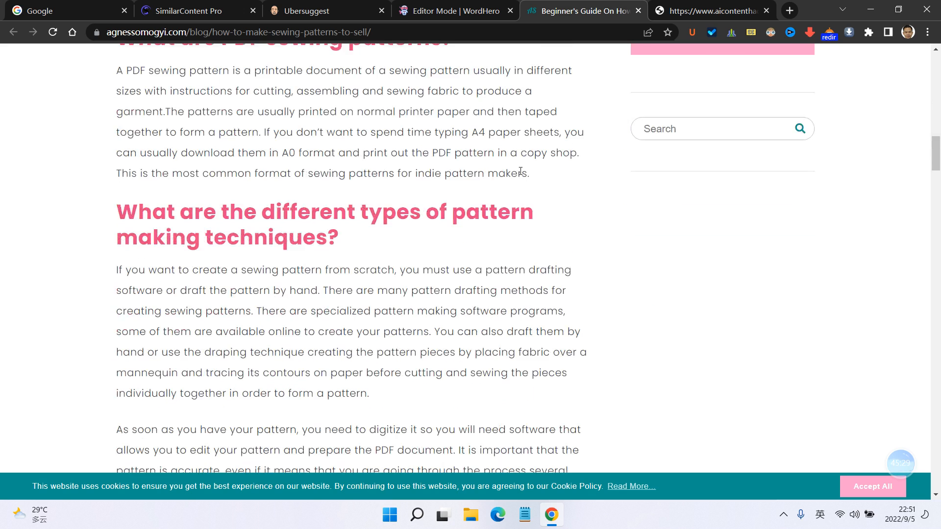
pyautogui.scroll(-8, 528, 188)
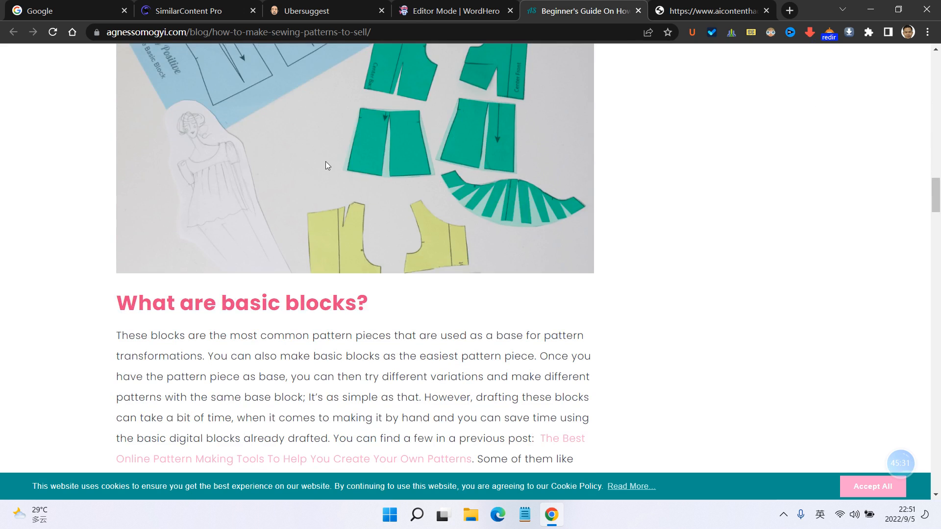
pyautogui.scroll(3, 431, 214)
pyautogui.scroll(-2, 210, 306)
pyautogui.scroll(10, 489, 251)
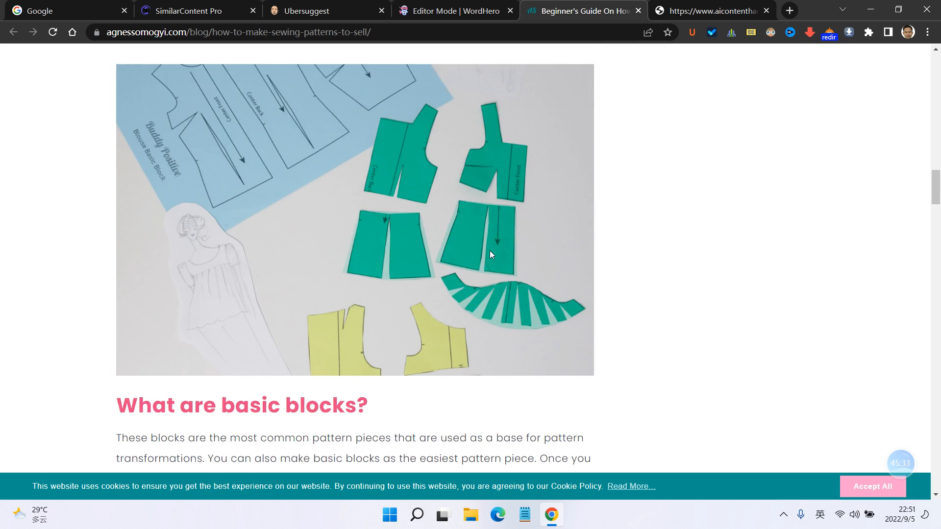
pyautogui.scroll(1, 343, 218)
pyautogui.scroll(-2, 351, 216)
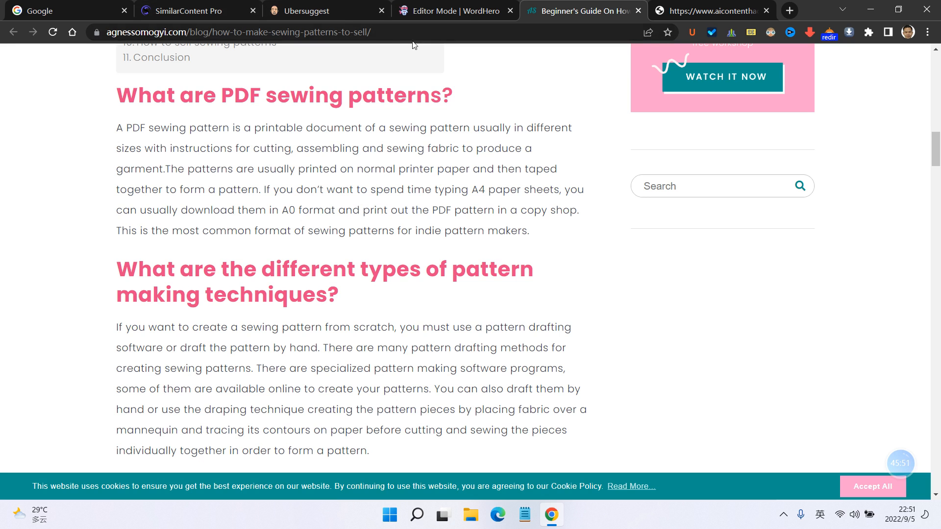
pyautogui.click(470, 12)
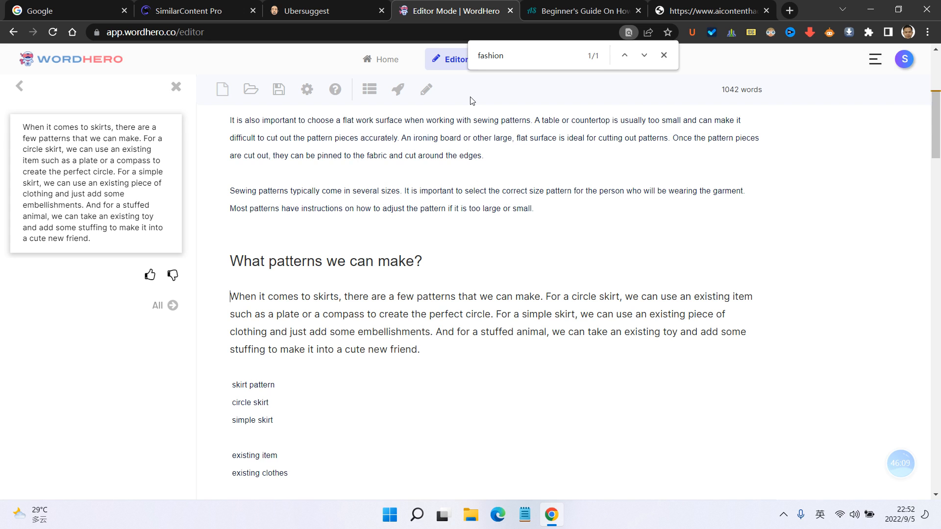
# - Add skirt pattern, circle skirt, simple skirt, existing item, existing clothes and stuffed animal to the Keyword Assistant
pyautogui.scroll(-4, 417, 307)
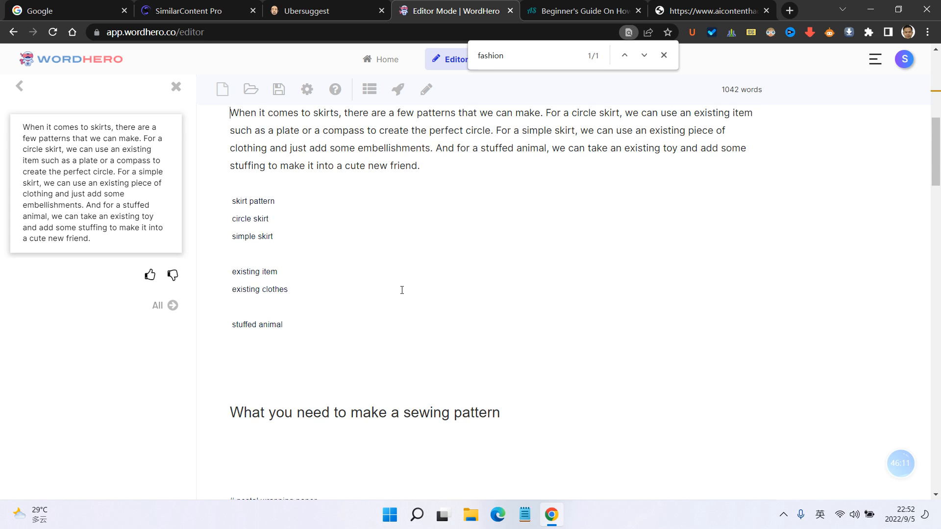
pyautogui.scroll(4, 402, 290)
pyautogui.scroll(-4, 280, 334)
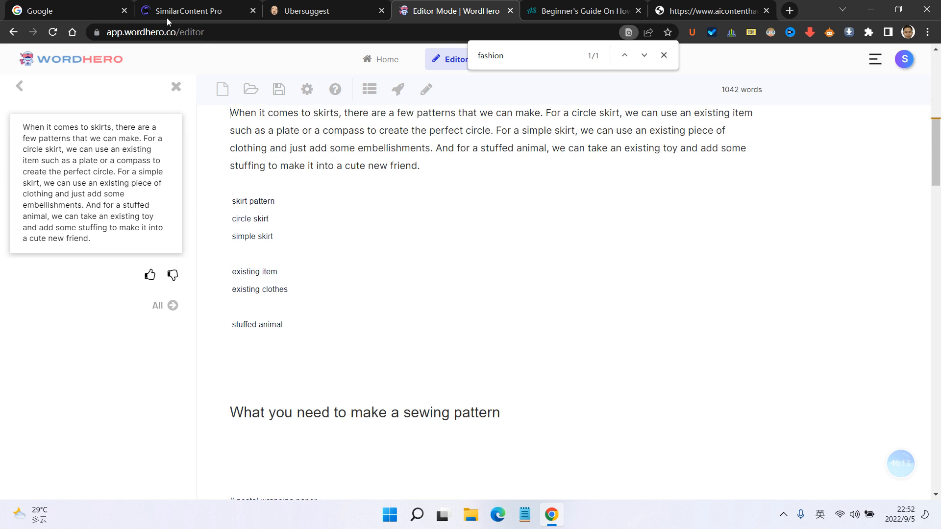
pyautogui.click(176, 88)
pyautogui.moveTo(289, 324); pyautogui.dragTo(230, 184)
pyautogui.hotkey('ctrl', 'c')
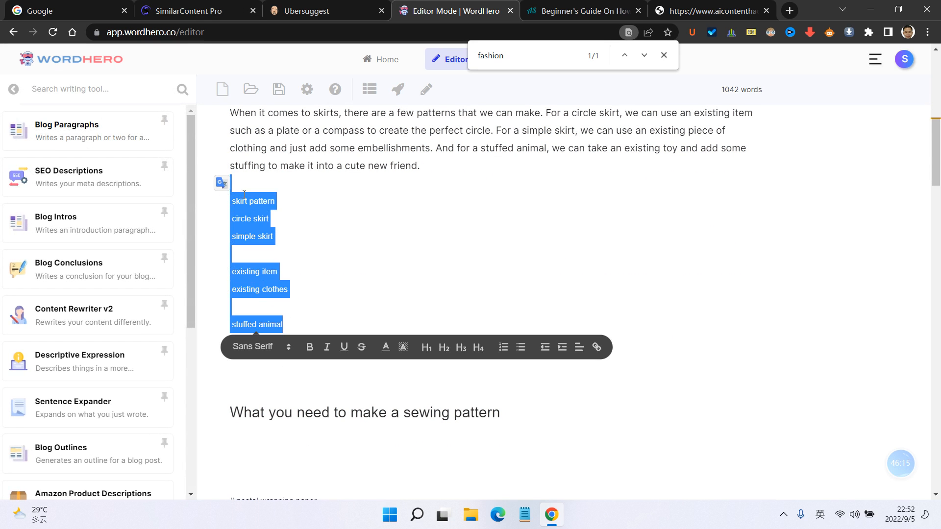
pyautogui.click(14, 89)
pyautogui.click(89, 135)
pyautogui.hotkey('ctrl', 'v')
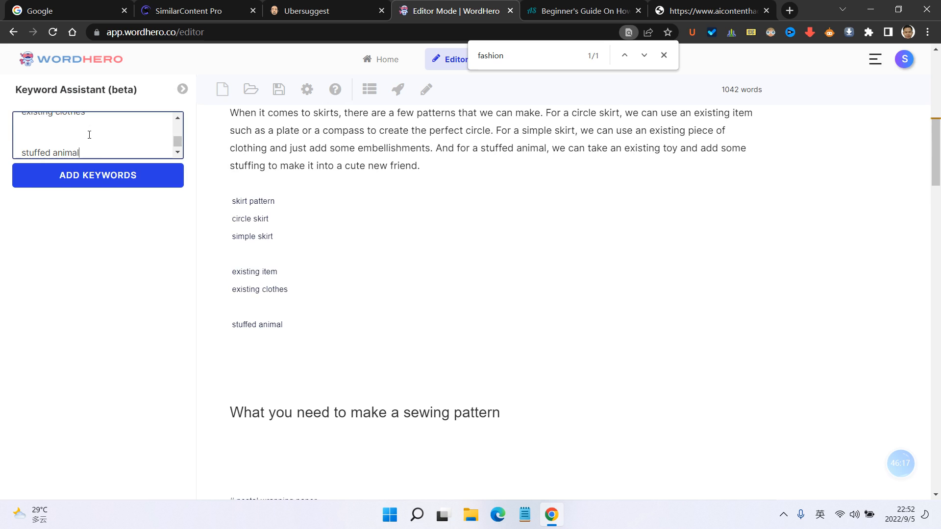
pyautogui.click(110, 176)
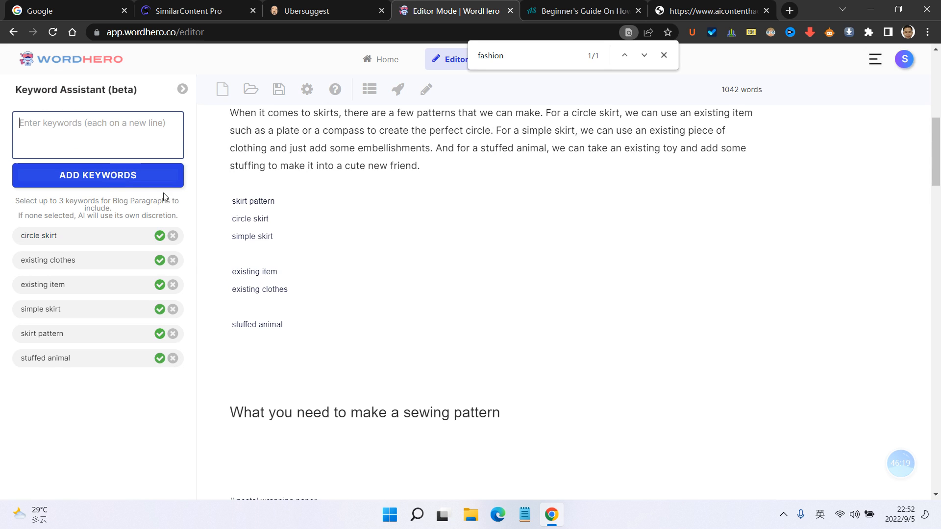
# - Compare the keywords with the generated paragraph and remove circle skirt, existing clothes and existing item from the Keyword Assistant
pyautogui.scroll(2, 417, 255)
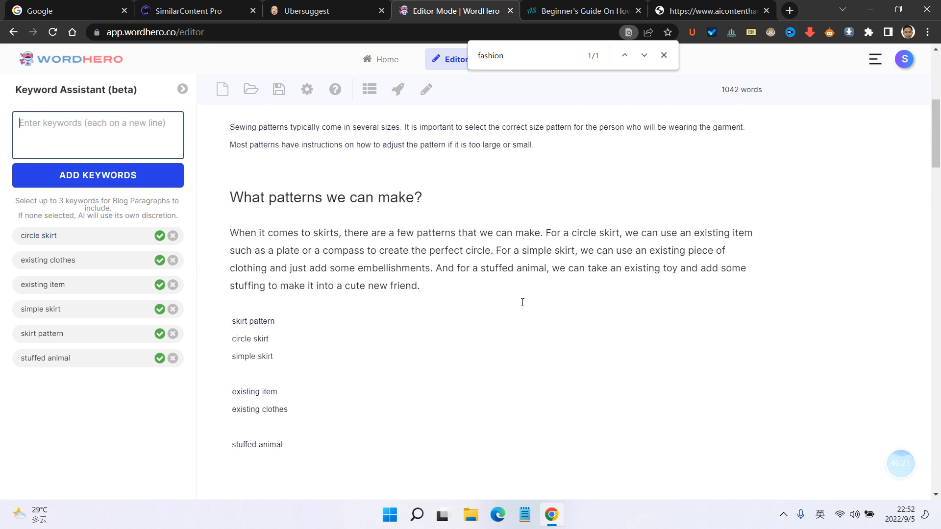
pyautogui.scroll(-2, 523, 303)
pyautogui.click(172, 236)
pyautogui.click(173, 236)
pyautogui.click(173, 236)
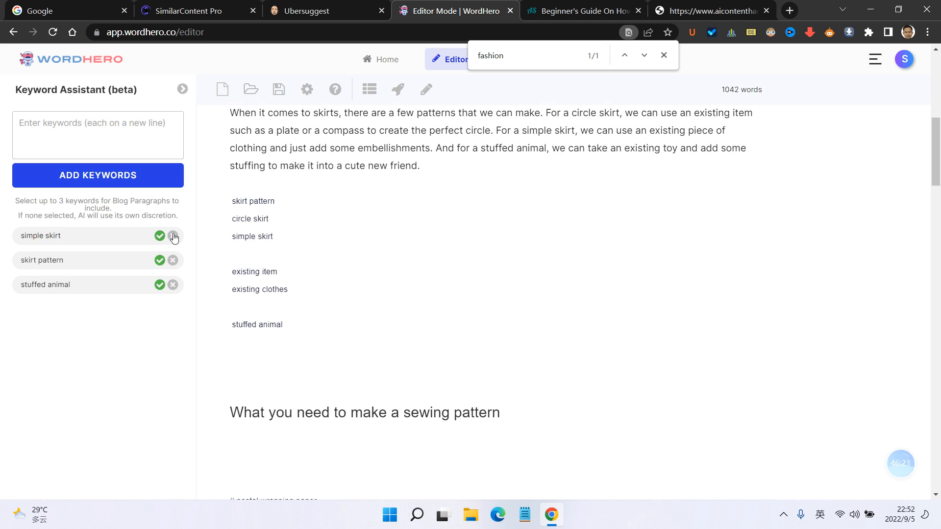
# - Clear the remaining keywords simple skirt, skirt pattern and stuffed animal from the Keyword Assistant
pyautogui.click(174, 237)
pyautogui.click(174, 237)
pyautogui.click(173, 236)
# - Delete the keyword list from skirt pattern to stuffed animal below the skirts paragraph, along with the surplus blank lines before the following heading
pyautogui.click(332, 316)
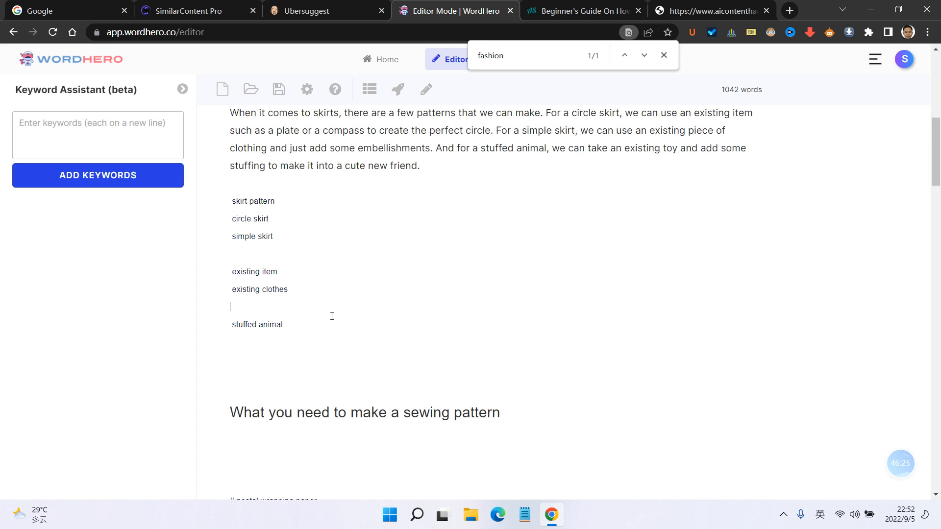
pyautogui.moveTo(331, 316); pyautogui.dragTo(200, 192)
pyautogui.click(302, 313)
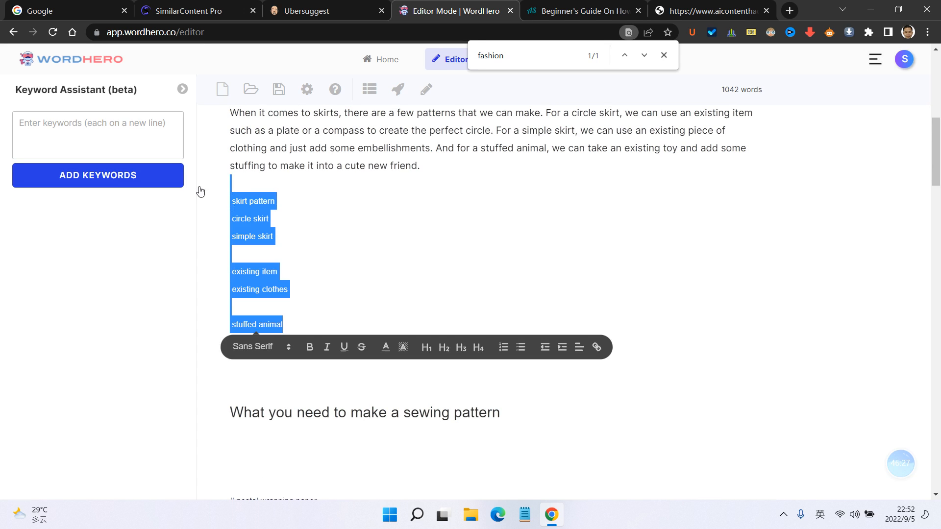
pyautogui.press('Delete')
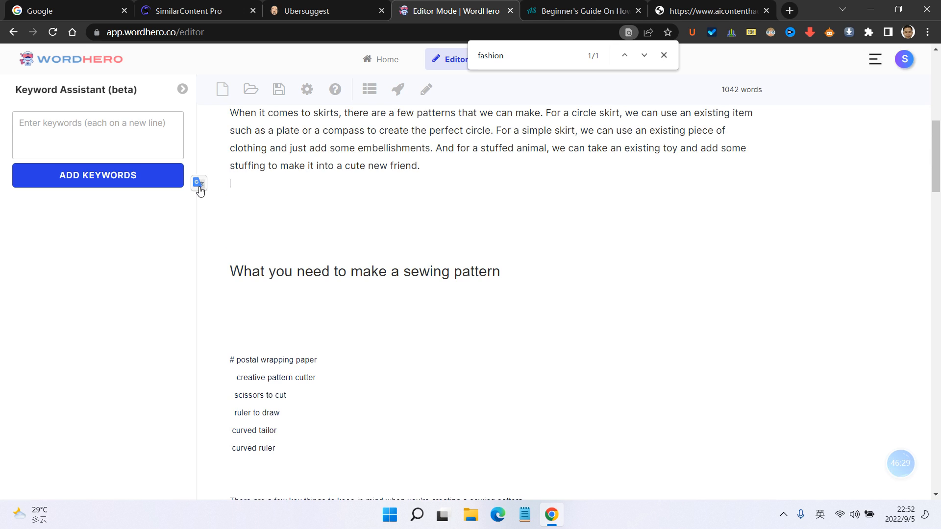
pyautogui.press('Delete')
pyautogui.press('Delete')
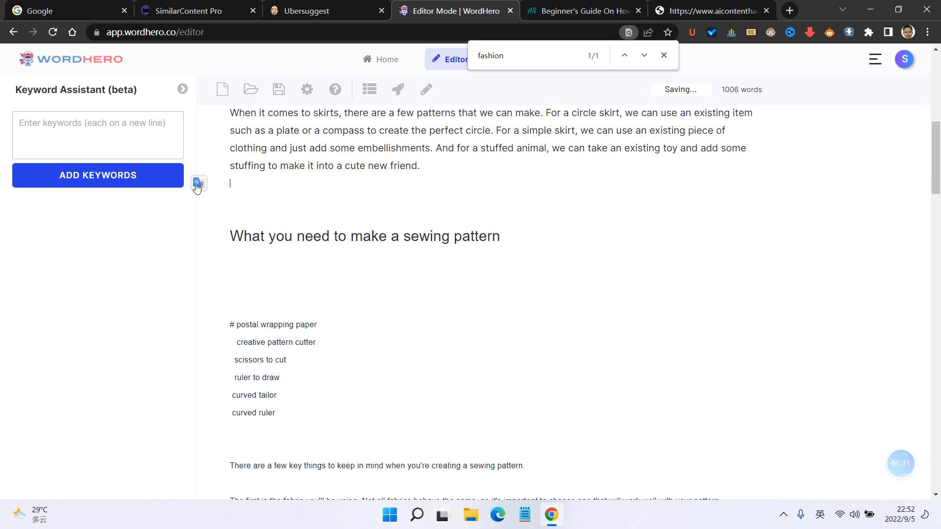
# - Remove the # marks in front of "postal wrapping paper" and "fits perfect" in the section on what you need to make a sewing pattern
pyautogui.click(183, 89)
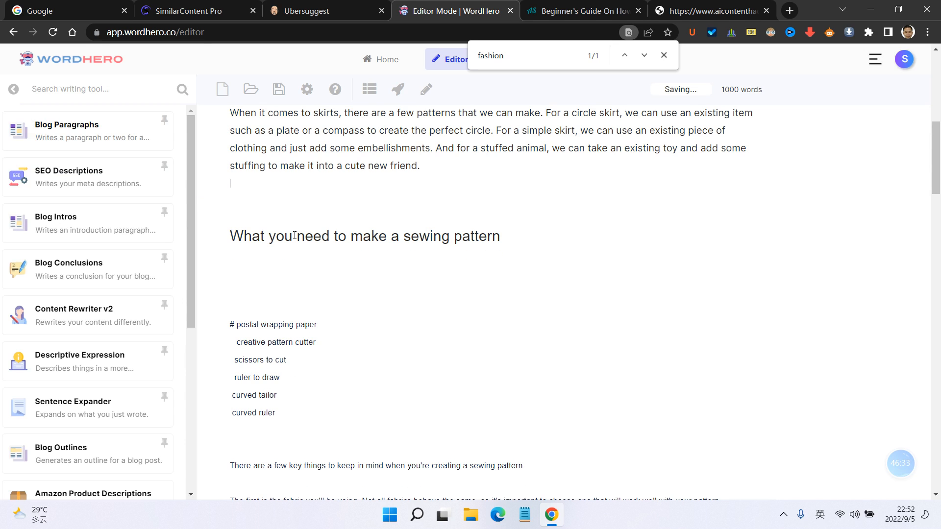
pyautogui.click(232, 325)
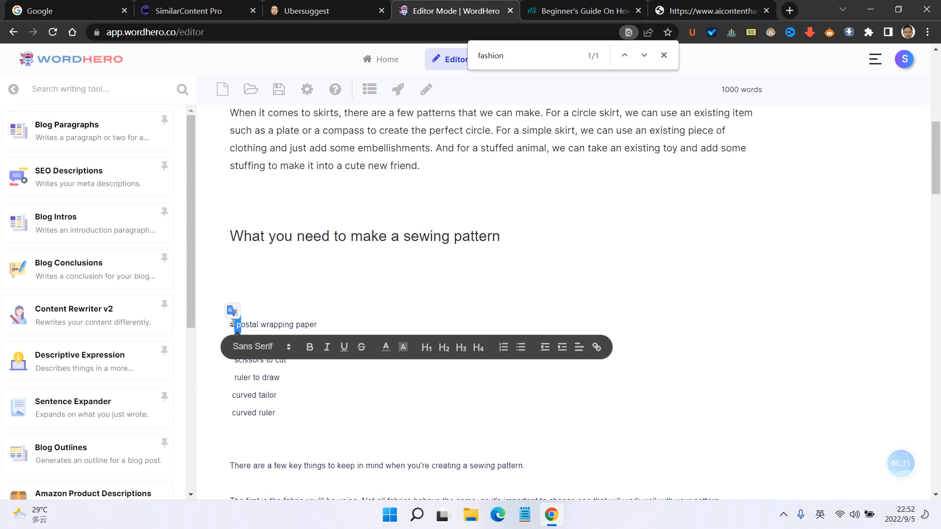
pyautogui.scroll(-2, 319, 312)
pyautogui.scroll(-2, 319, 311)
pyautogui.scroll(3, 294, 294)
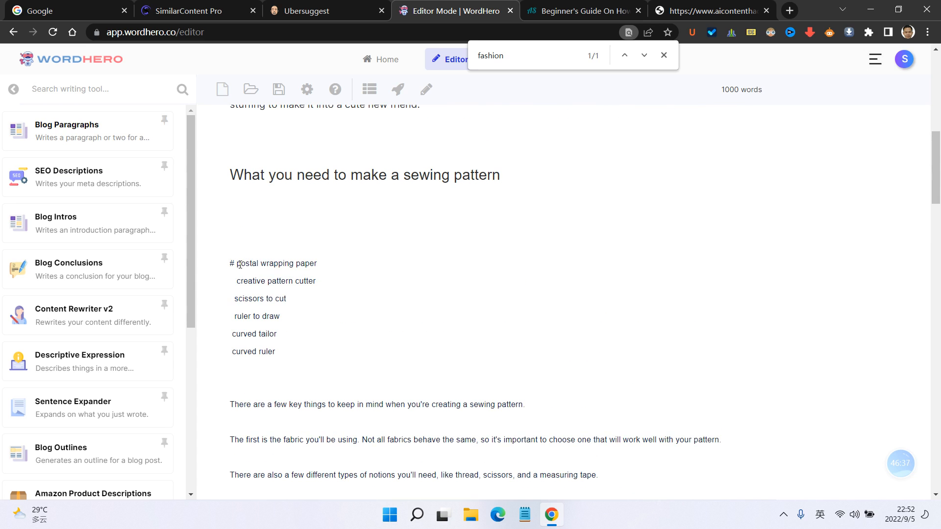
pyautogui.moveTo(237, 264); pyautogui.dragTo(226, 261)
pyautogui.press('BackSpace')
pyautogui.scroll(-4, 308, 276)
pyautogui.moveTo(296, 416); pyautogui.dragTo(229, 397)
pyautogui.click(253, 376)
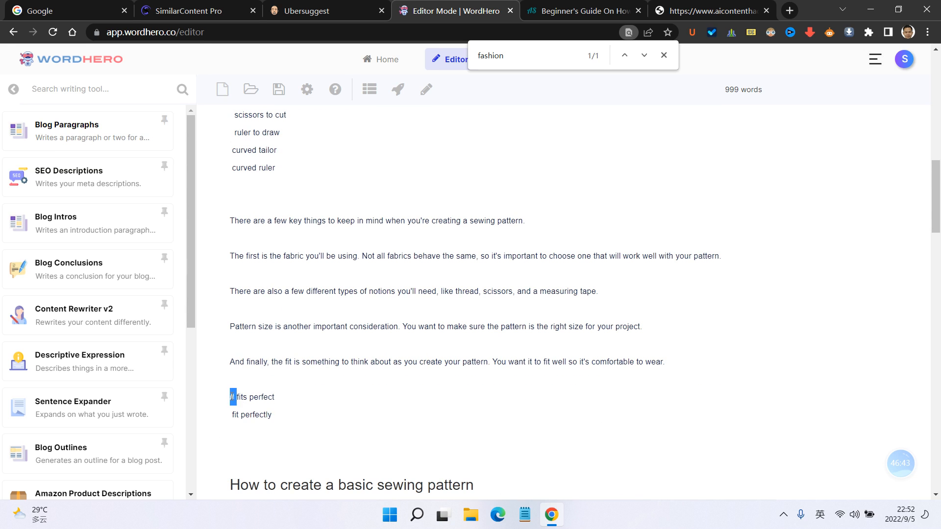
pyautogui.press('BackSpace')
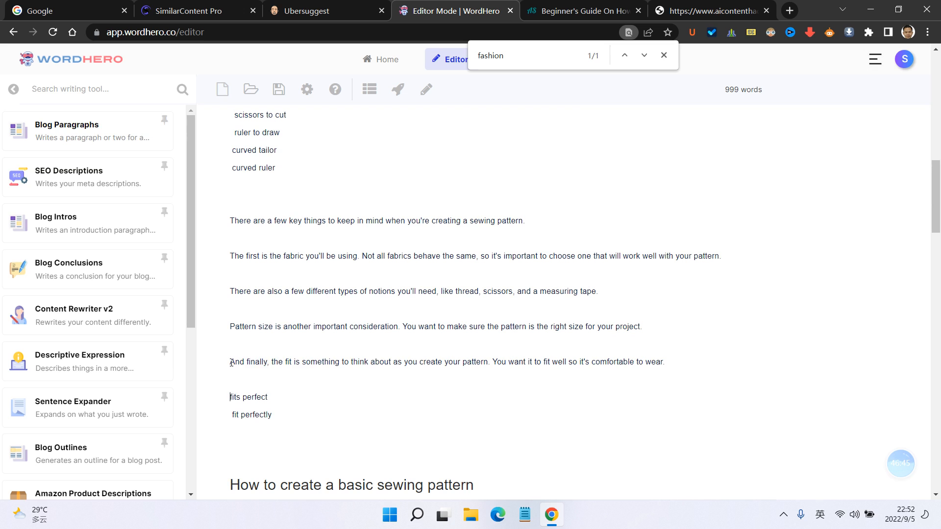
# - Cut "fits perfect" and "fit perfectly" out of the article and add them as keywords in the Keyword Assistant
pyautogui.moveTo(230, 361); pyautogui.dragTo(729, 359)
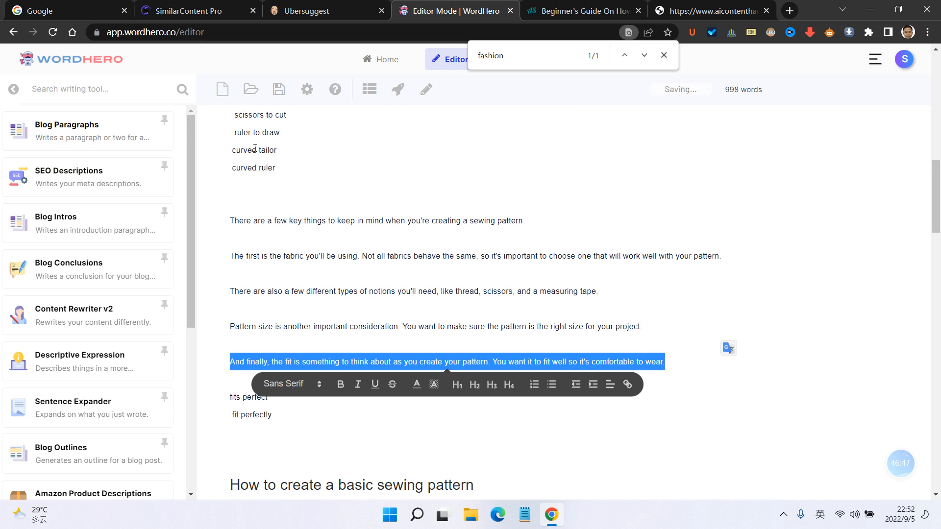
pyautogui.click(294, 419)
pyautogui.moveTo(294, 419); pyautogui.dragTo(214, 400)
pyautogui.hotkey('ctrl', 'c')
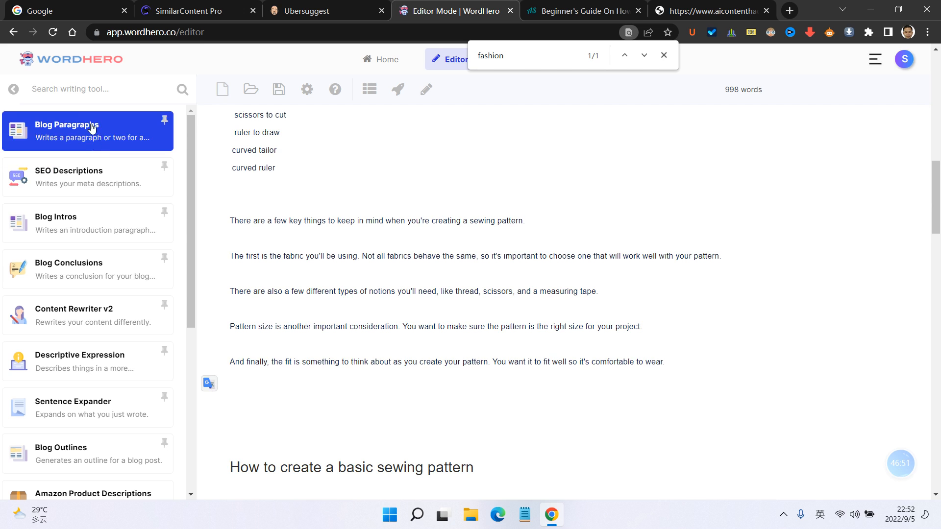
pyautogui.click(13, 89)
pyautogui.click(96, 132)
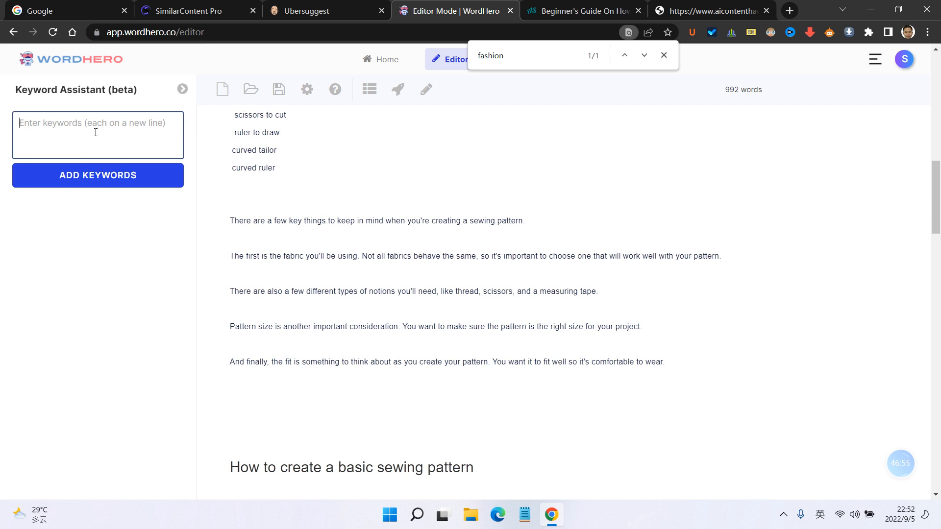
pyautogui.hotkey('ctrl', 'v')
pyautogui.click(122, 175)
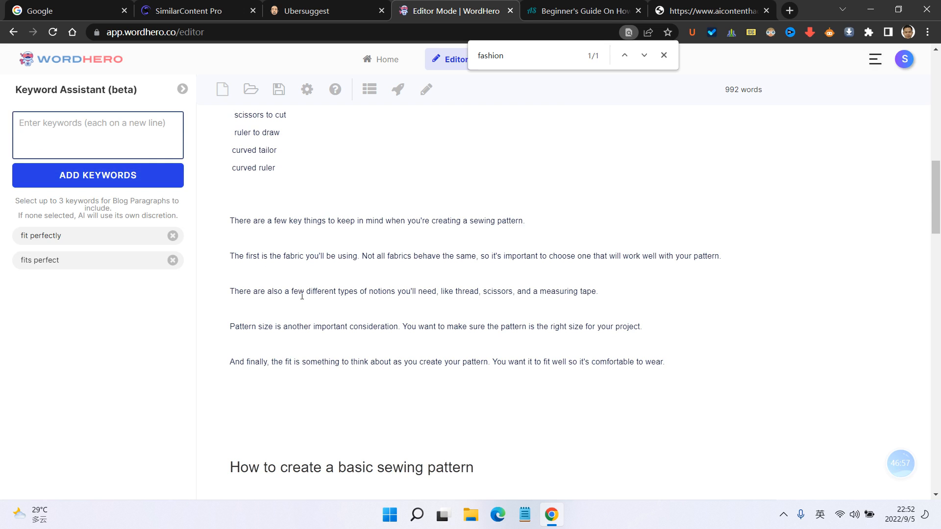
# - Select the keywords fit perfectly and fits perfect, and generate new text from the "And finally, the fit is something to think about" paragraph
pyautogui.click(229, 362)
pyautogui.click(82, 236)
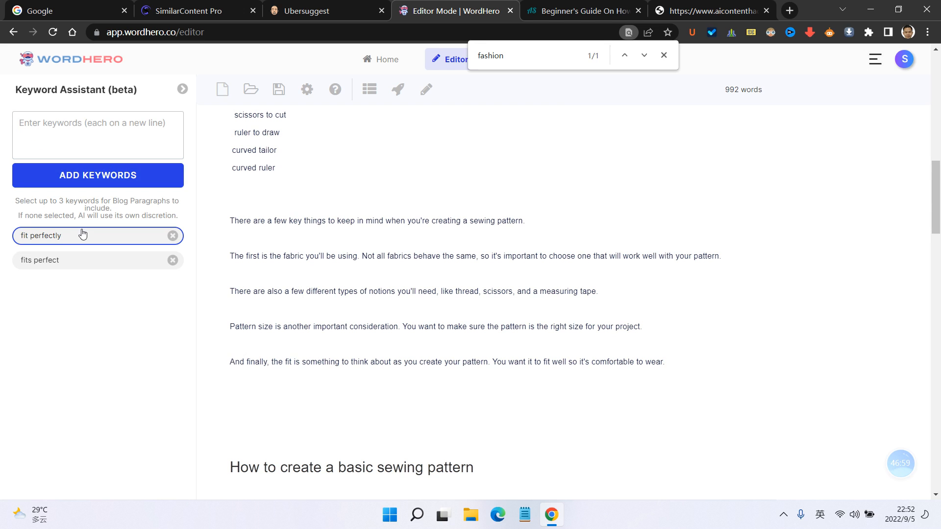
pyautogui.click(58, 261)
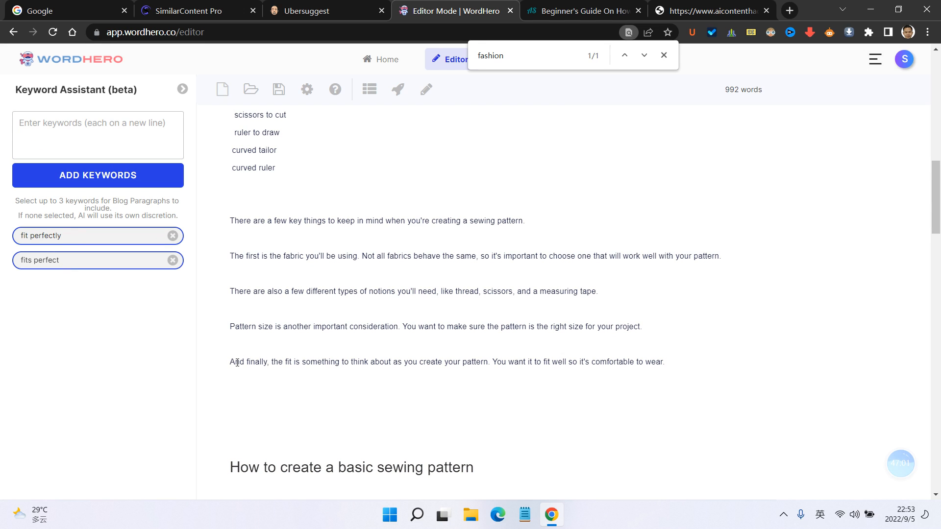
pyautogui.moveTo(230, 363); pyautogui.dragTo(700, 361)
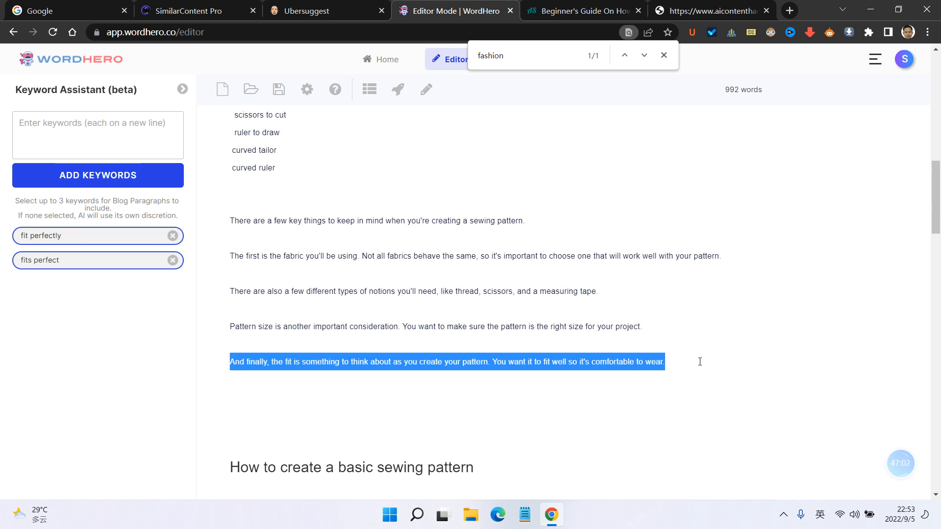
pyautogui.click(397, 89)
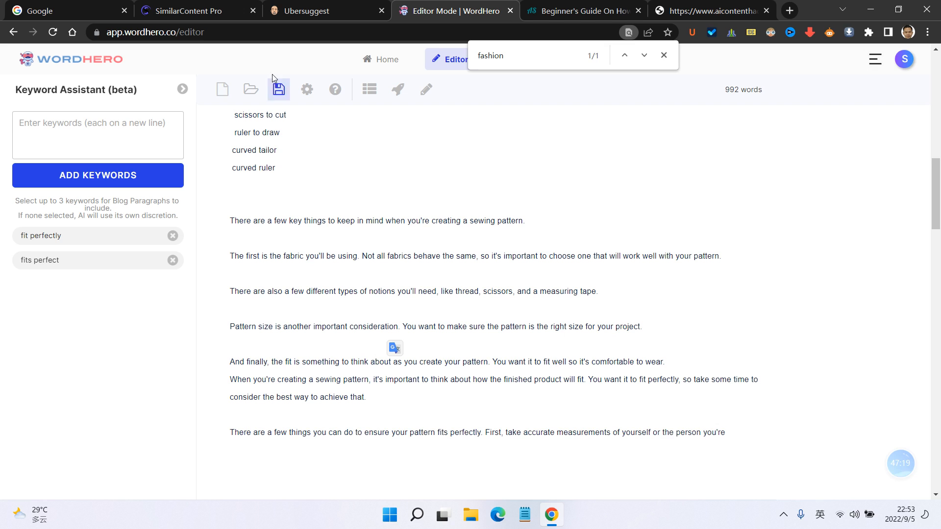
# - Switch to SimilarContent Pro to check the keyword coverage score, and return to WordHero to view the generated paragraphs about fit
pyautogui.click(200, 11)
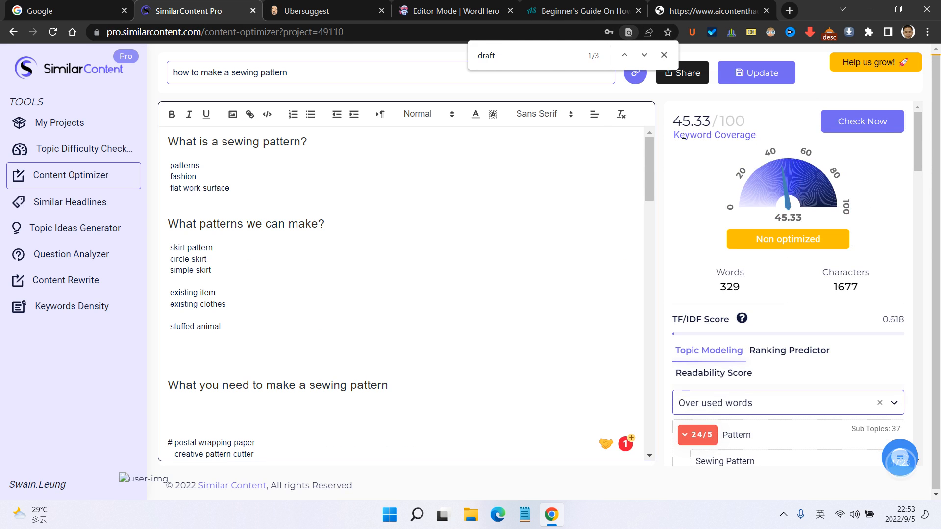
pyautogui.moveTo(683, 135); pyautogui.dragTo(680, 150)
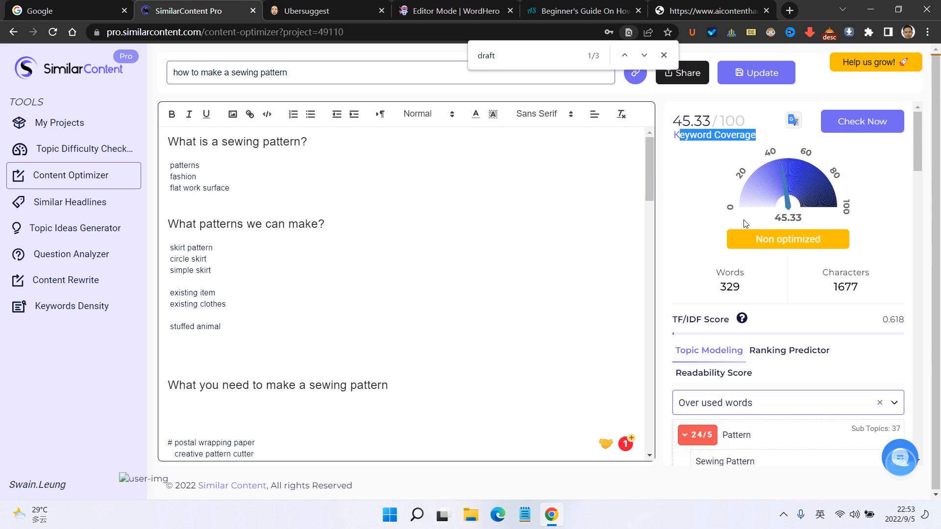
pyautogui.click(718, 221)
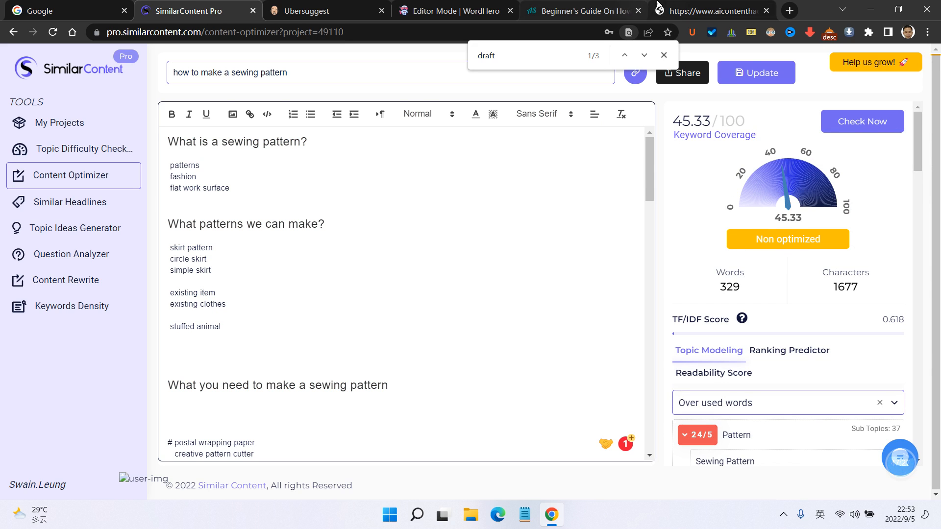
pyautogui.click(451, 11)
pyautogui.scroll(-2, 417, 294)
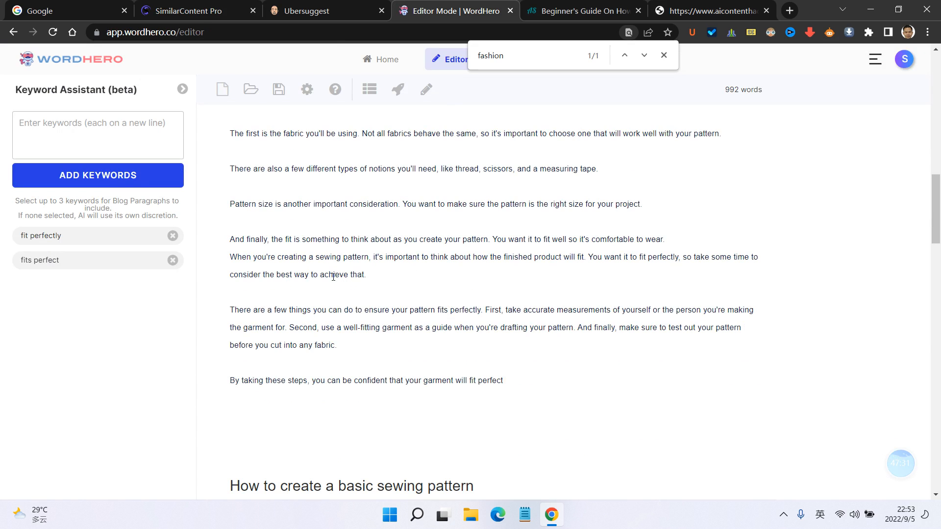
# - Delete the "And finally, the fit is something to think about" paragraph with an empty line, and remove both fit keywords from the Keyword Assistant
pyautogui.moveTo(667, 240); pyautogui.dragTo(230, 241)
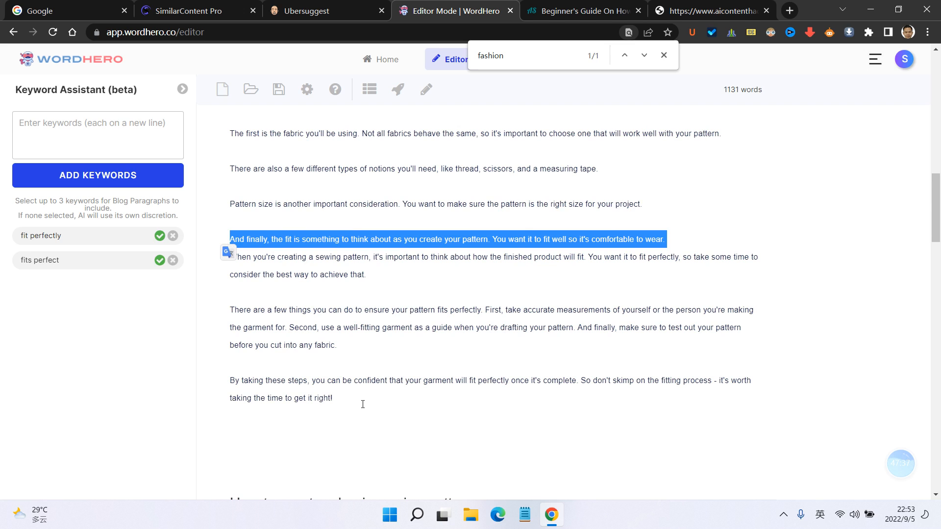
pyautogui.press('BackSpace')
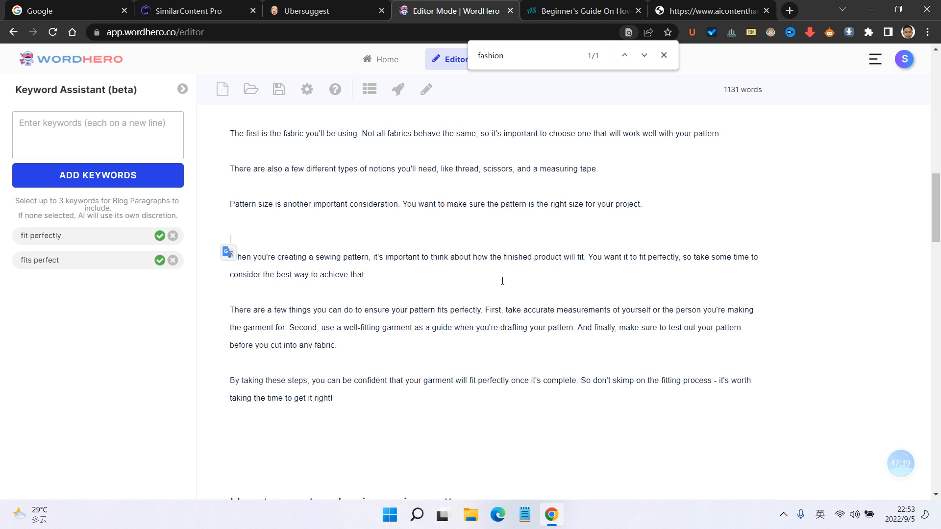
pyautogui.press('BackSpace')
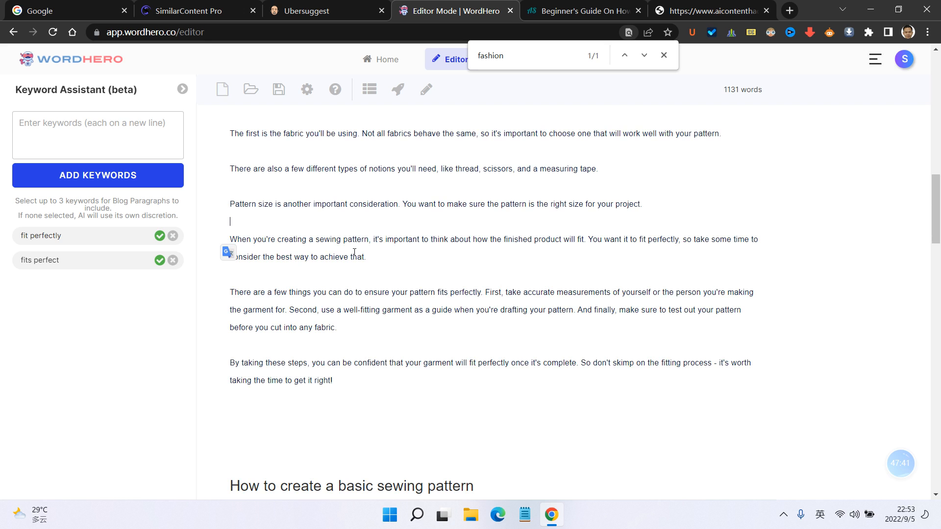
pyautogui.click(172, 237)
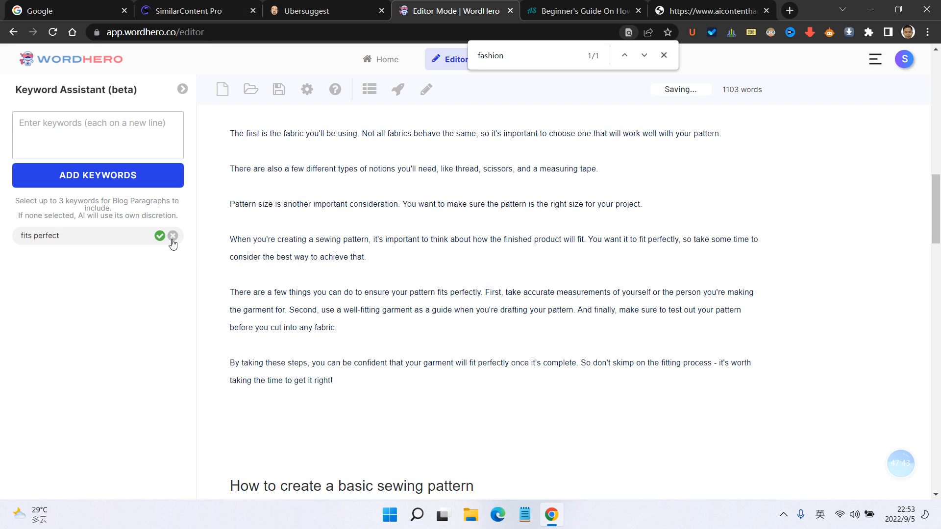
pyautogui.click(173, 236)
# - Copy the six-item supplies list under "What you need to make a sewing pattern" and add its entries as Keyword Assistant keywords
pyautogui.scroll(4, 399, 317)
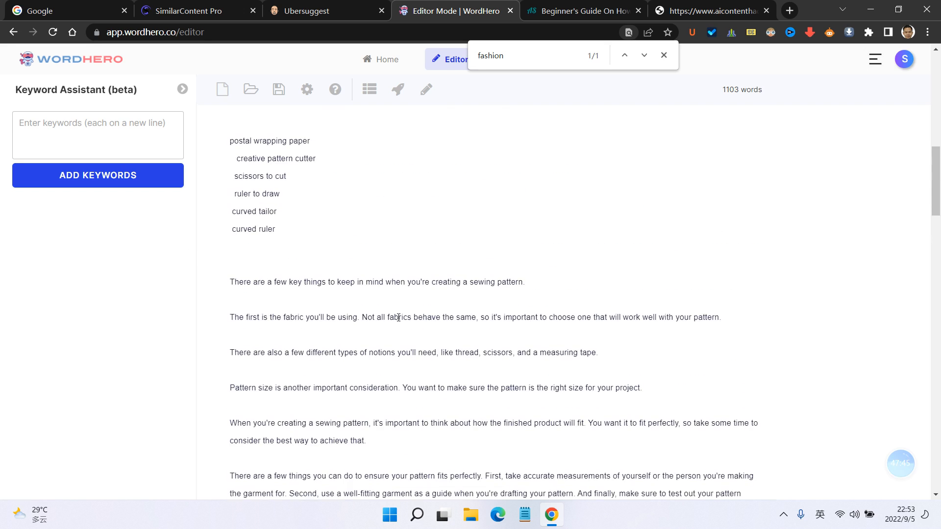
pyautogui.scroll(4, 399, 318)
pyautogui.moveTo(243, 236); pyautogui.dragTo(224, 239)
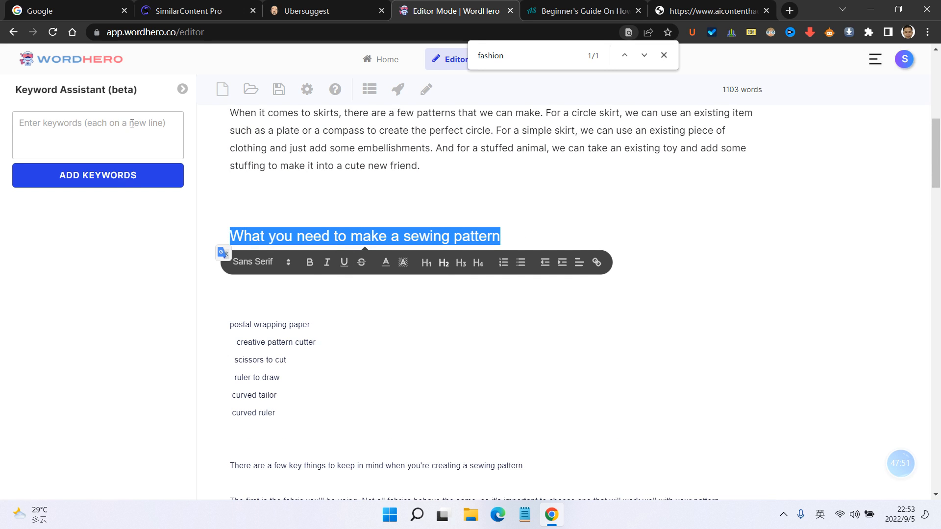
pyautogui.moveTo(310, 428); pyautogui.dragTo(220, 327)
pyautogui.hotkey('ctrl', 'c')
pyautogui.click(120, 141)
pyautogui.hotkey('ctrl', 'v')
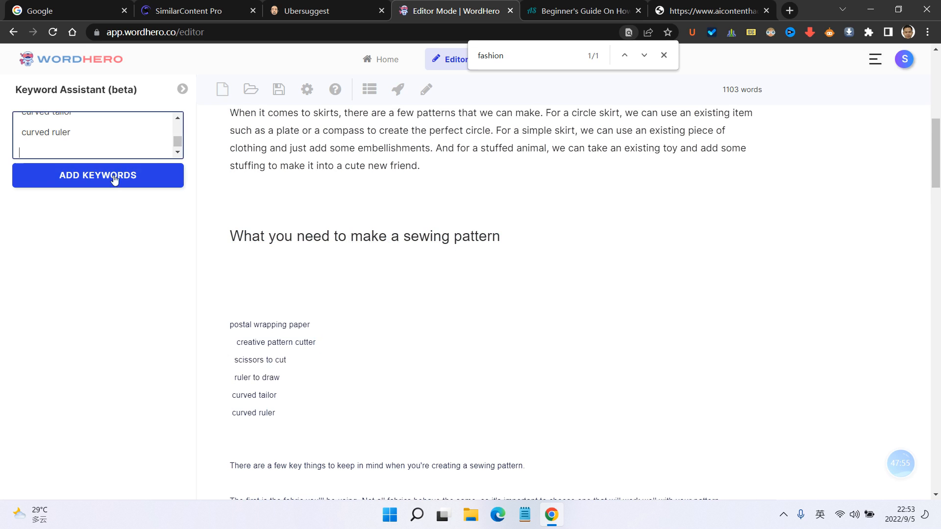
pyautogui.click(114, 180)
pyautogui.click(231, 428)
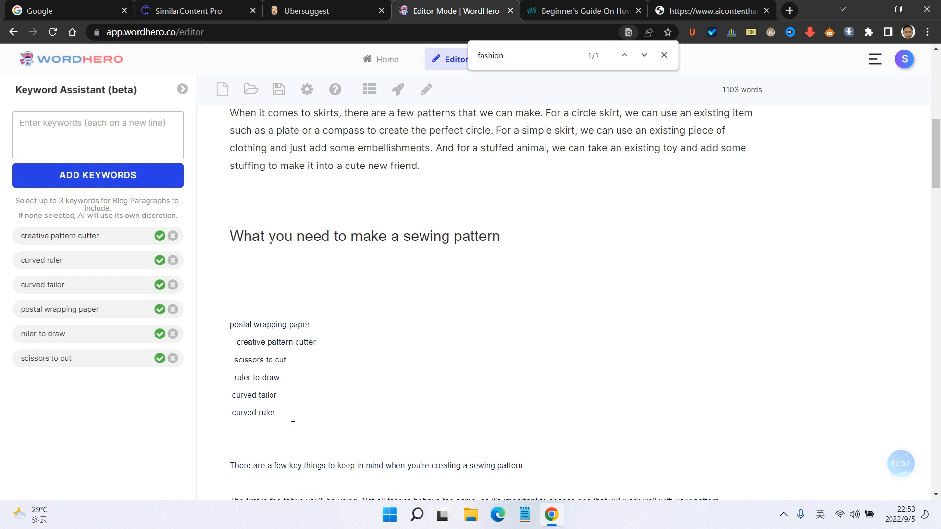
# - Remove all six supplies keywords from the Keyword Assistant, from "creative pattern cutter" to "scissors to cut"
pyautogui.scroll(-8, 293, 398)
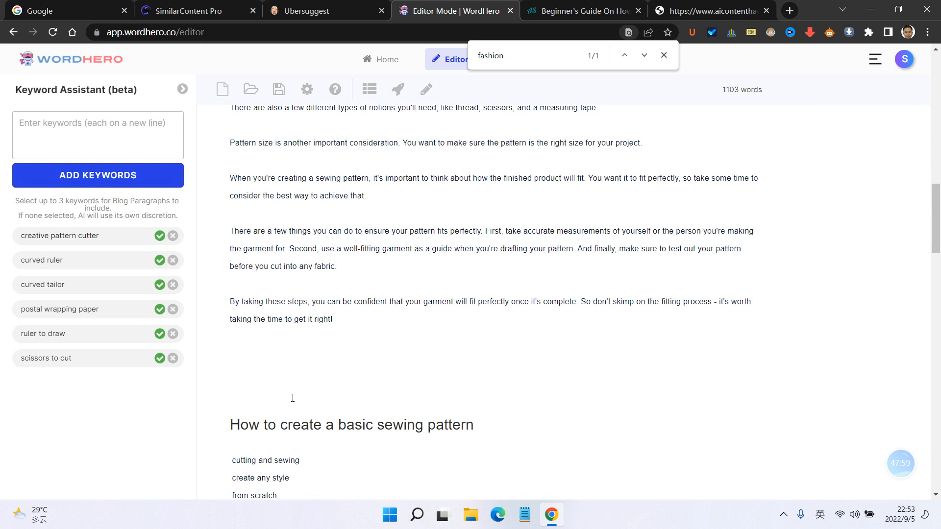
pyautogui.scroll(4, 293, 398)
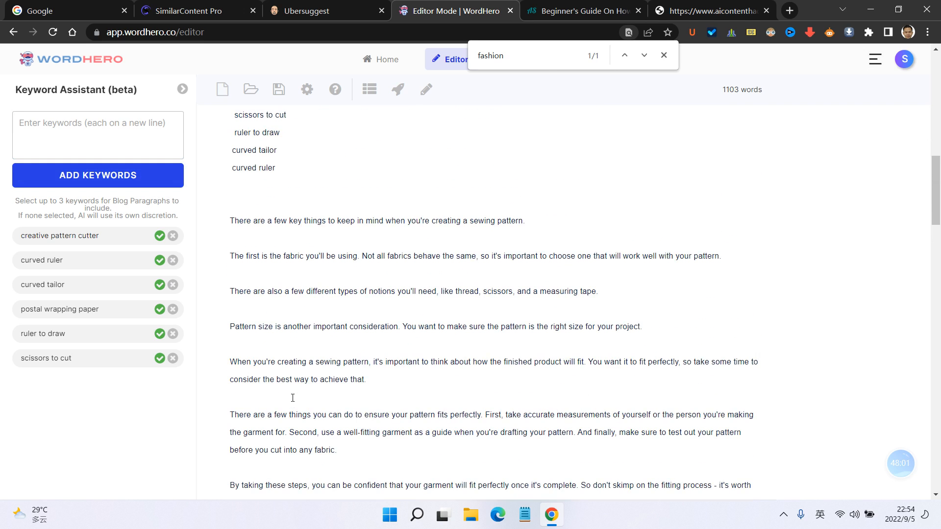
pyautogui.scroll(3, 293, 398)
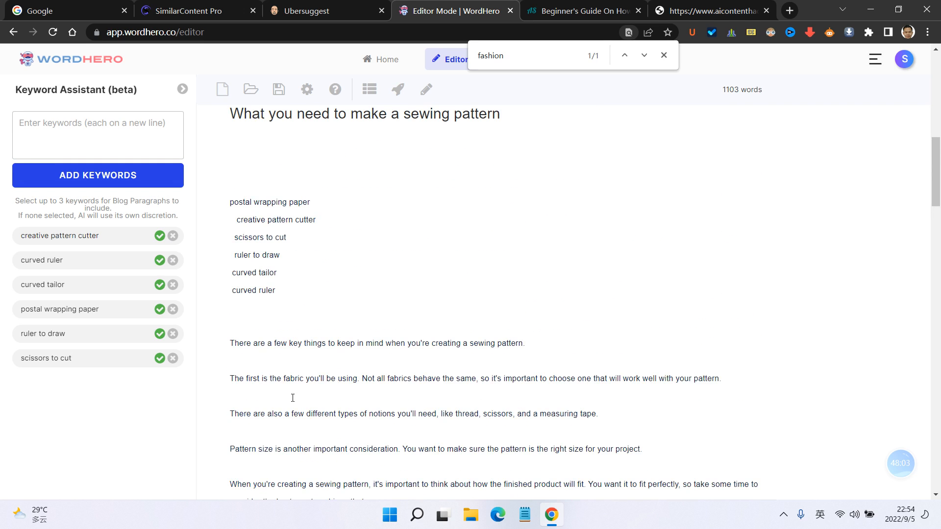
pyautogui.scroll(-4, 293, 398)
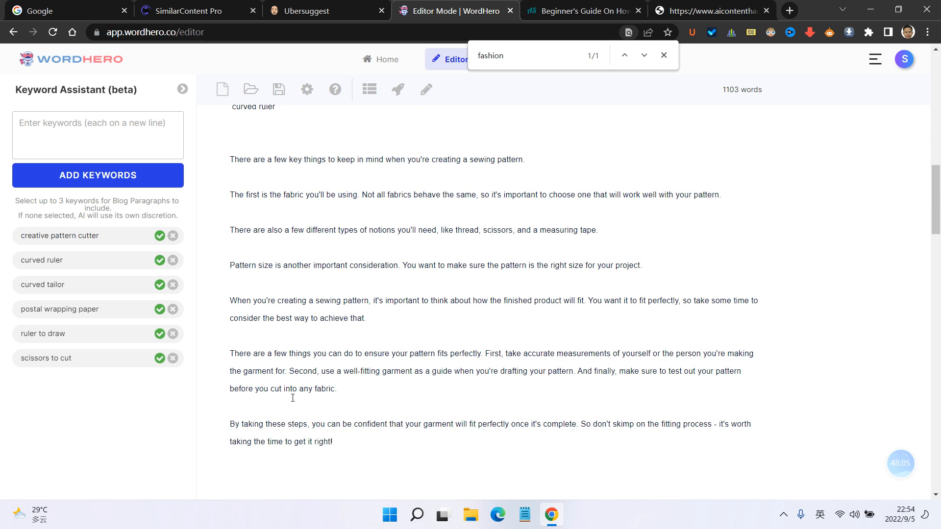
pyautogui.click(173, 237)
pyautogui.click(173, 237)
pyautogui.click(173, 237)
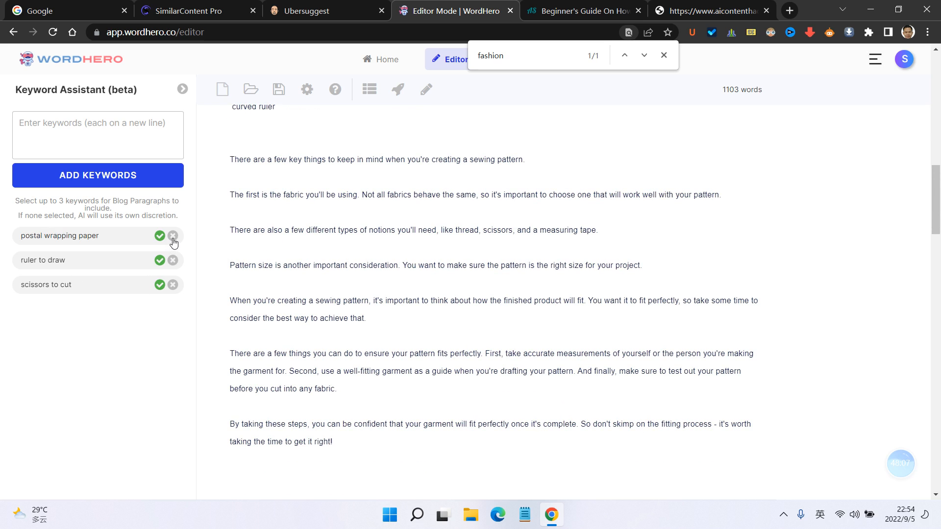
pyautogui.click(173, 237)
pyautogui.click(173, 237)
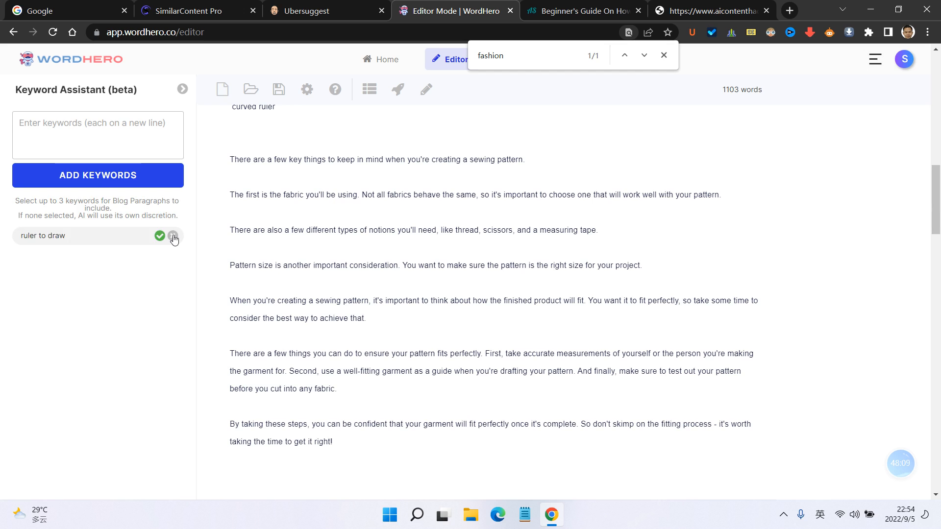
pyautogui.click(173, 237)
# - Add the supplies list, "postal wrapping paper" through "curved ruler", to the Keyword Assistant again
pyautogui.scroll(4, 229, 228)
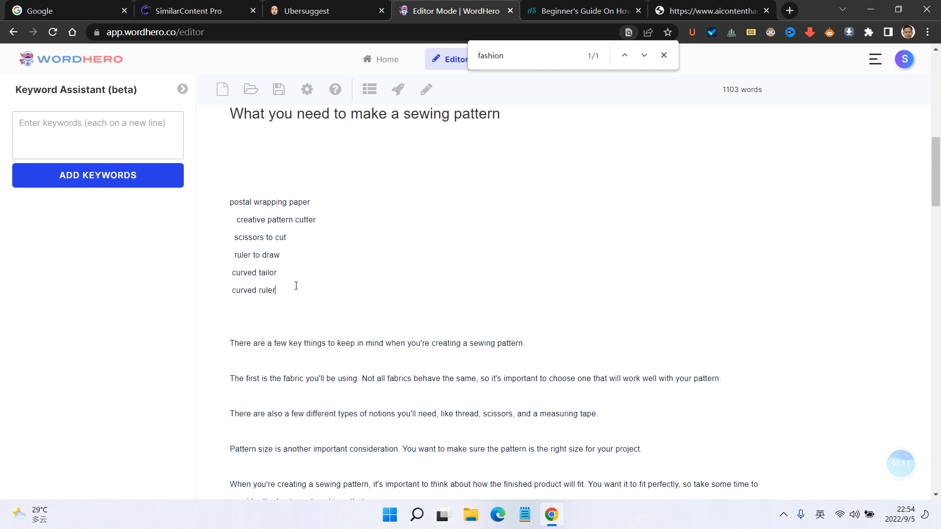
pyautogui.moveTo(294, 284); pyautogui.dragTo(228, 202)
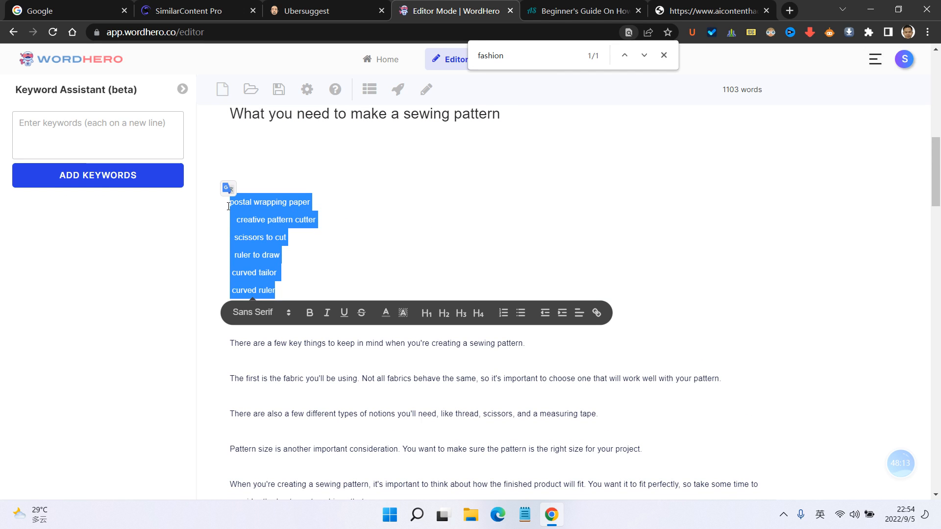
pyautogui.click(98, 117)
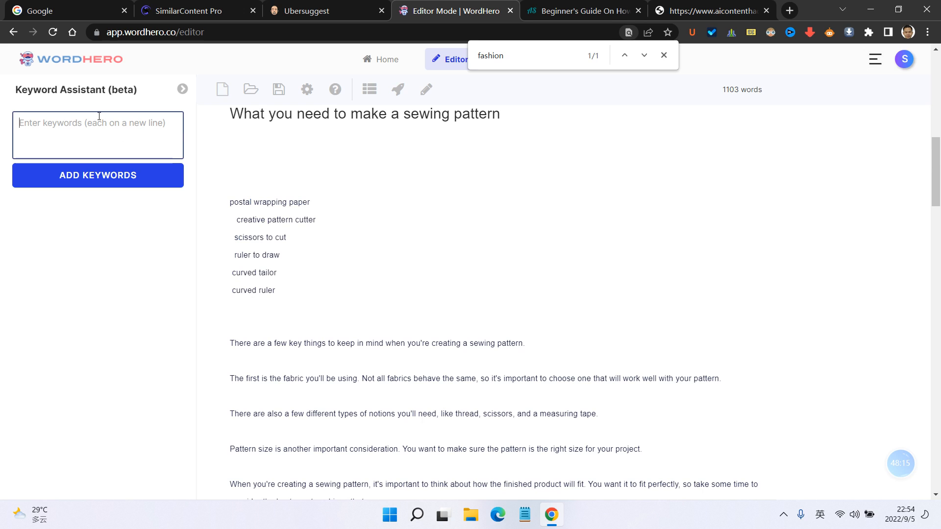
pyautogui.scroll(-4, 307, 223)
pyautogui.scroll(4, 307, 223)
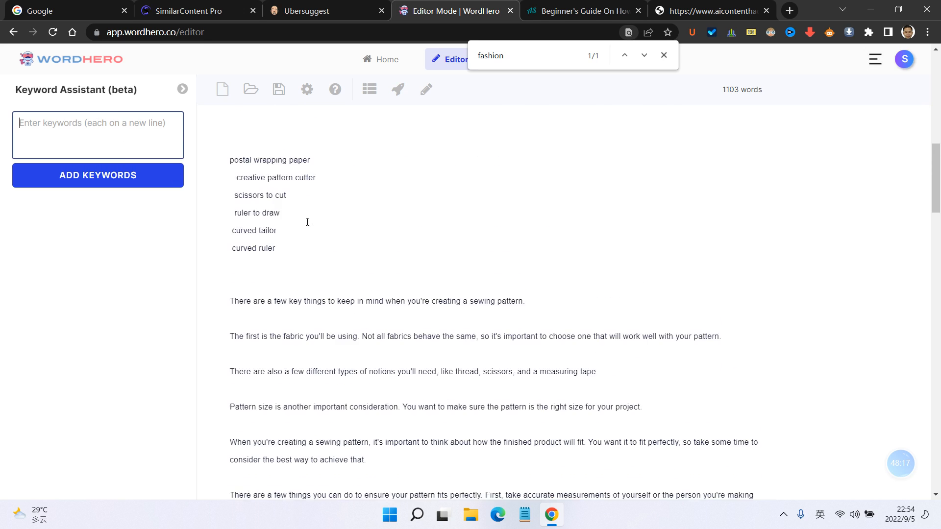
pyautogui.scroll(-2, 307, 224)
pyautogui.scroll(1, 308, 222)
pyautogui.scroll(-8, 307, 222)
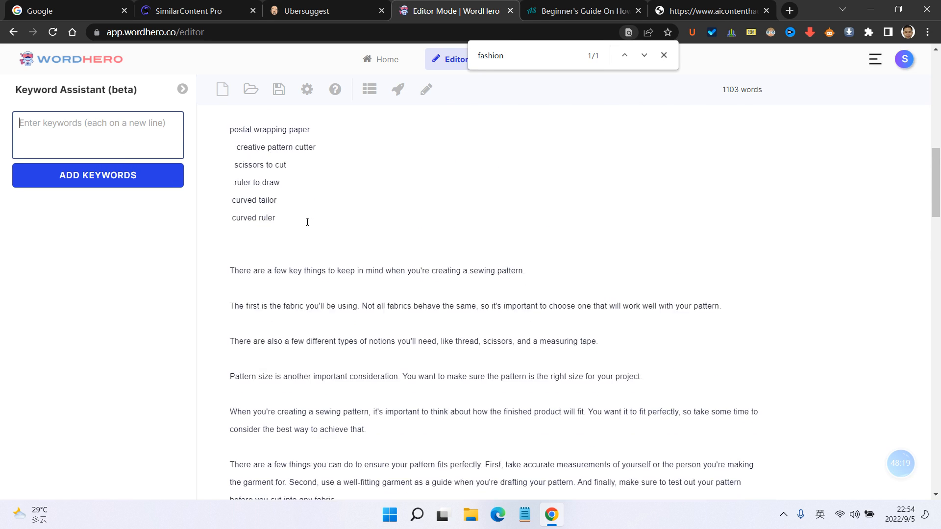
pyautogui.scroll(-4, 308, 222)
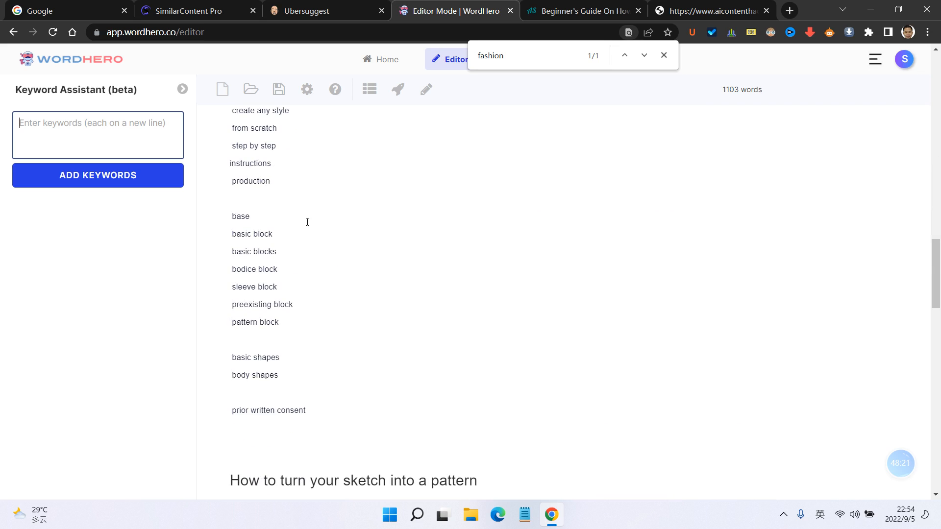
pyautogui.scroll(6, 307, 219)
pyautogui.hotkey('ctrl', 'v')
pyautogui.scroll(5, 308, 218)
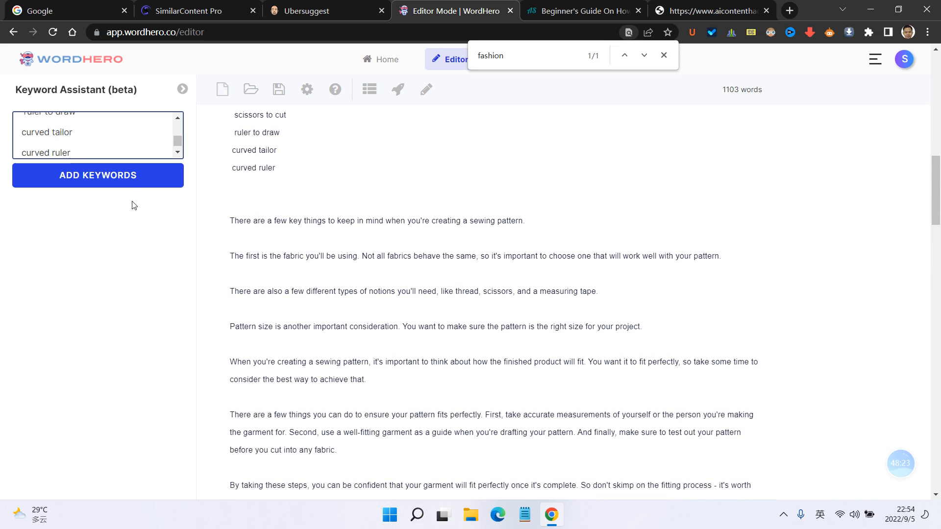
pyautogui.click(133, 176)
# - Copy the supplies list under "What you need to make a sewing pattern" and delete it from the article
pyautogui.scroll(4, 308, 215)
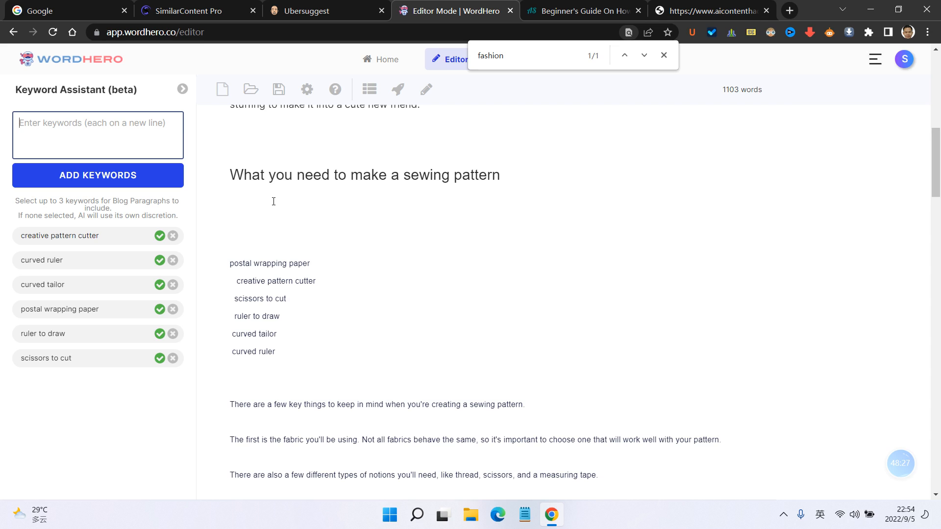
pyautogui.click(304, 340)
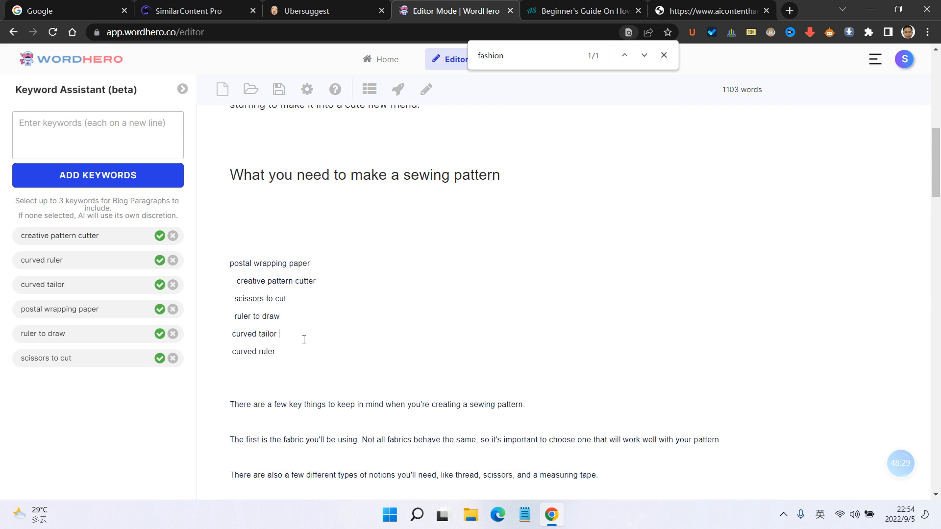
pyautogui.moveTo(296, 357); pyautogui.dragTo(230, 254)
pyautogui.hotkey('ctrl', 'c')
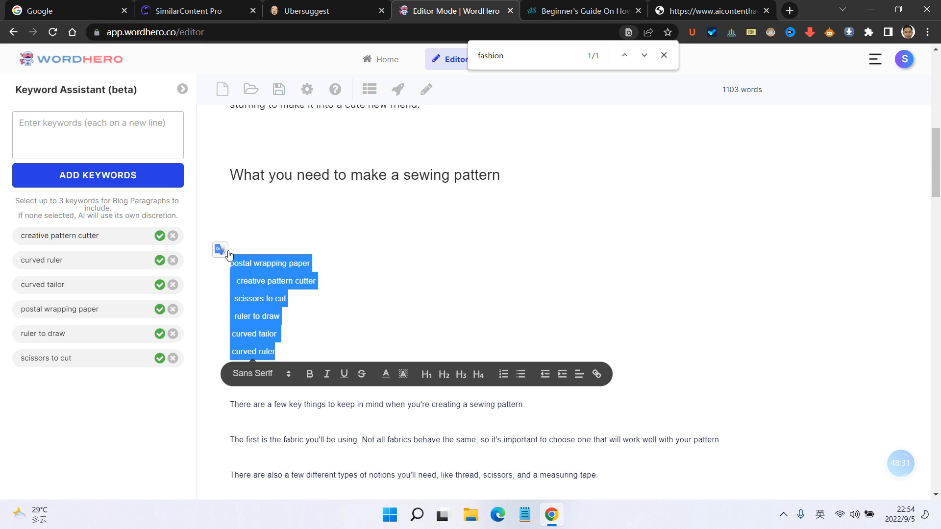
pyautogui.press('BackSpace')
# - Open the Blog Paragraphs tool and fill its Keywords with the copied supplies list
pyautogui.click(182, 89)
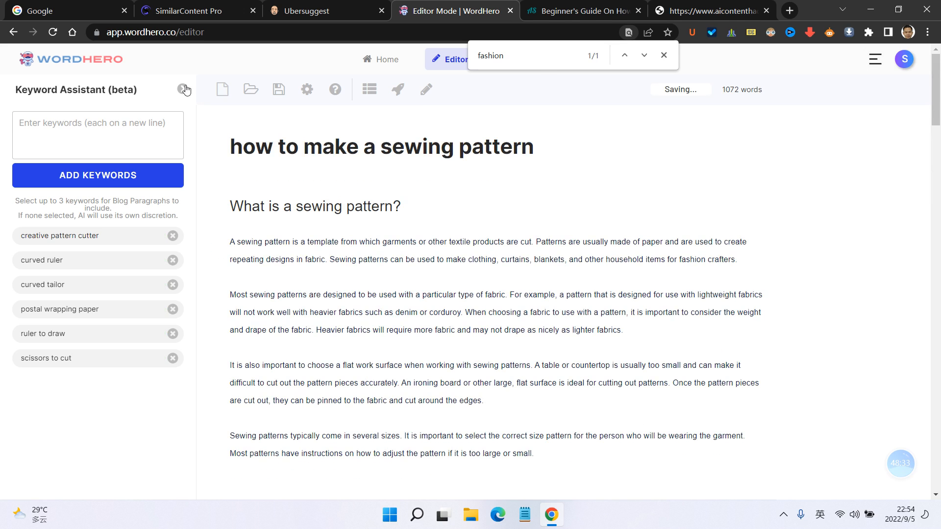
pyautogui.click(122, 130)
pyautogui.click(101, 276)
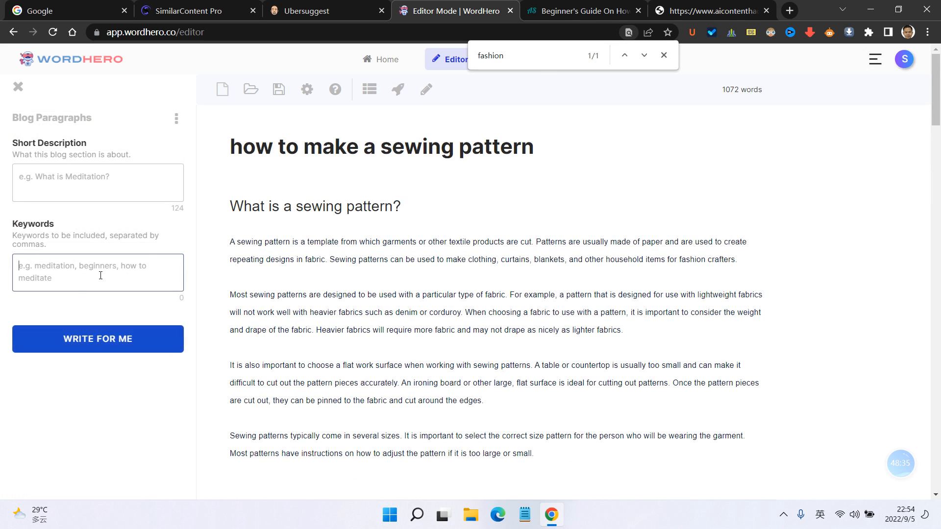
pyautogui.hotkey('ctrl', 'v')
# - Set the Short Description to the heading "What you need to make a sewing pattern" and generate the blog paragraphs
pyautogui.scroll(-8, 346, 284)
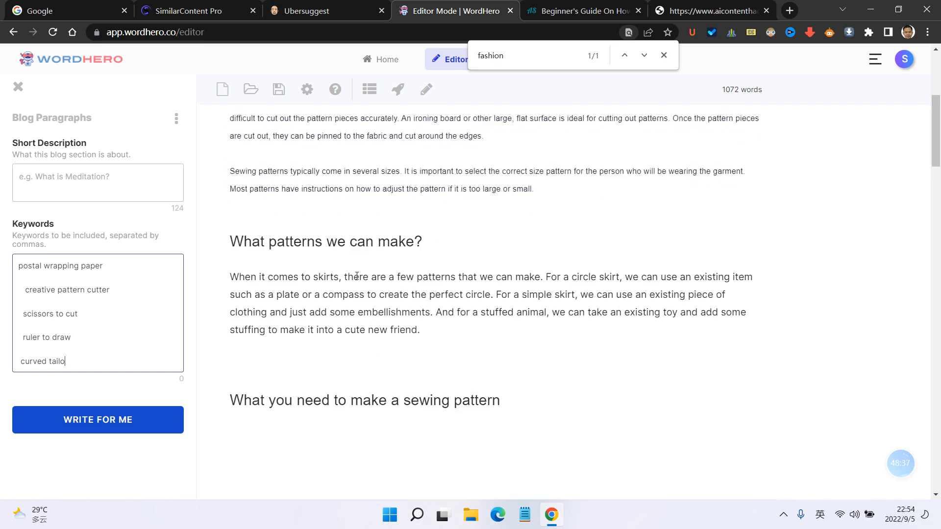
pyautogui.moveTo(519, 295); pyautogui.dragTo(228, 298)
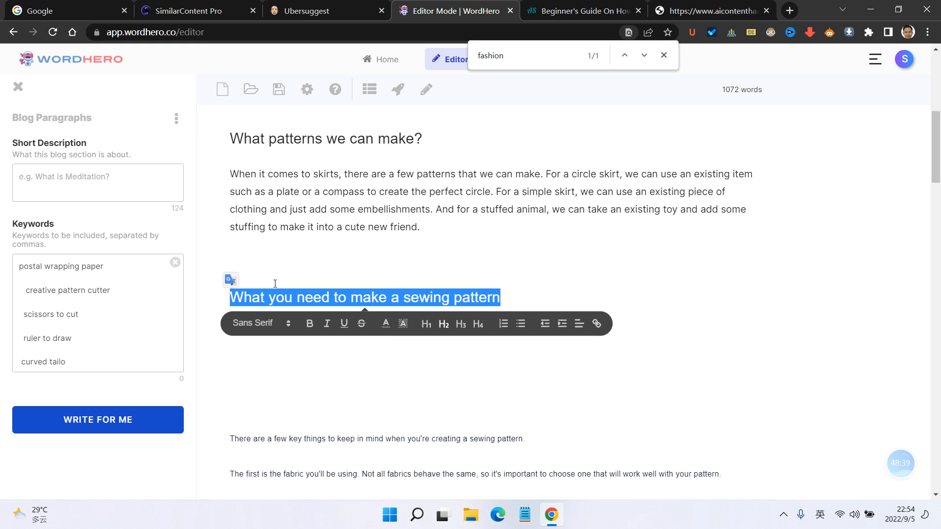
pyautogui.hotkey('ctrl', 'c')
pyautogui.click(98, 182)
pyautogui.hotkey('ctrl', 'v')
pyautogui.click(98, 420)
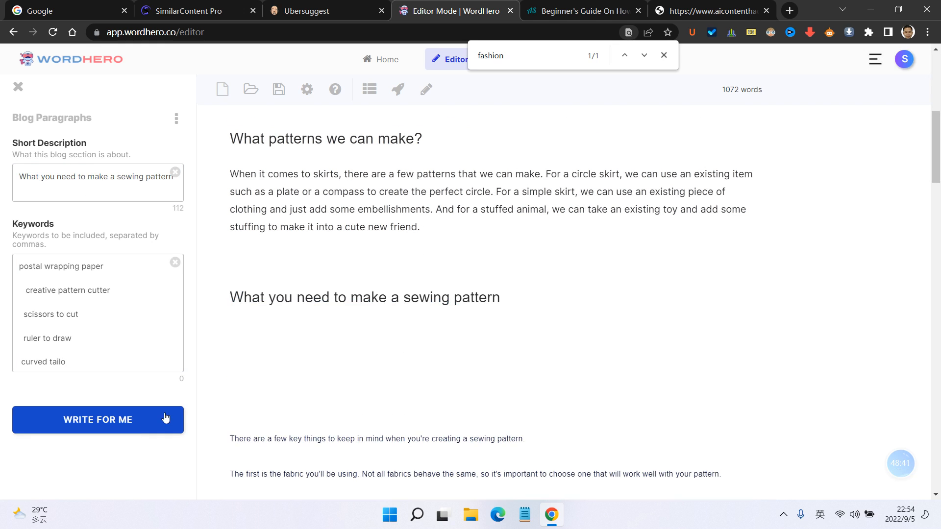
pyautogui.scroll(-5, 267, 340)
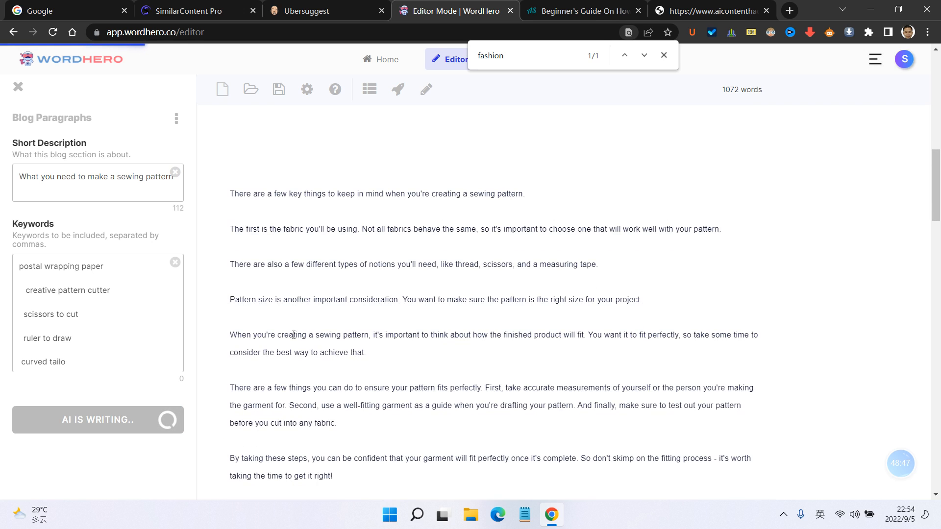
pyautogui.scroll(-1, 293, 335)
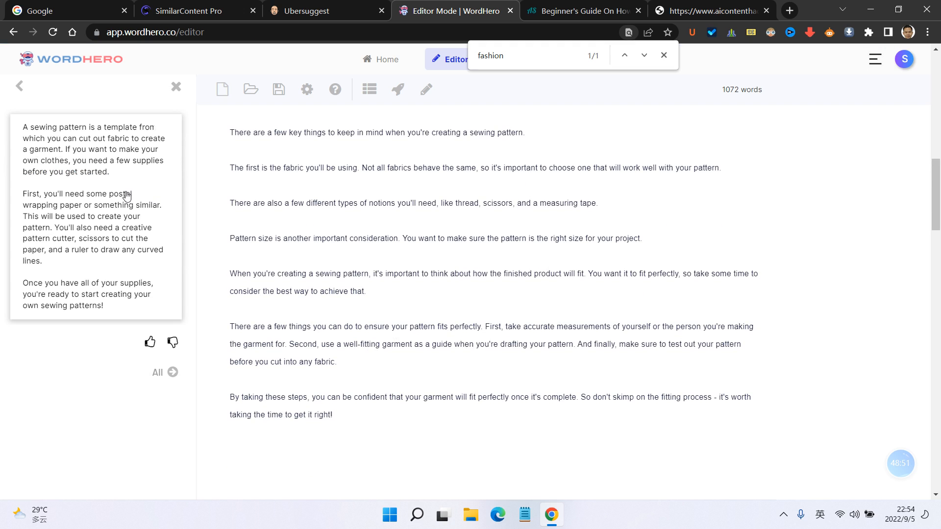
# - Copy the generated supplies paragraphs, close the Blog Paragraphs tool and return to the Keyword Assistant
pyautogui.click(126, 196)
pyautogui.scroll(1, 267, 225)
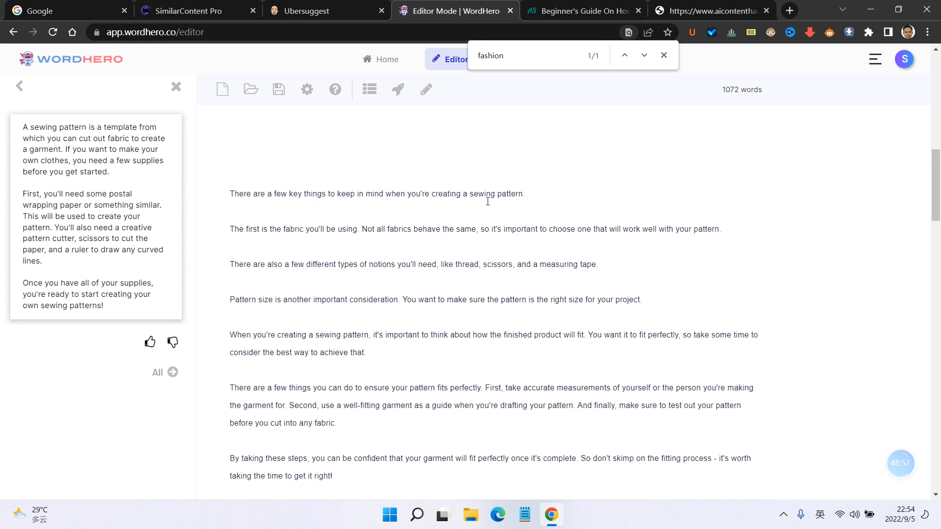
pyautogui.scroll(2, 468, 173)
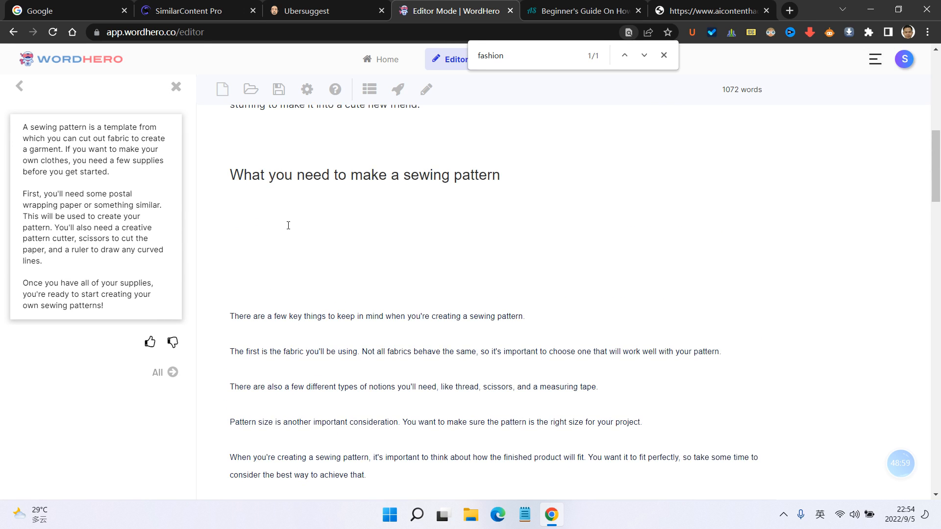
pyautogui.click(107, 231)
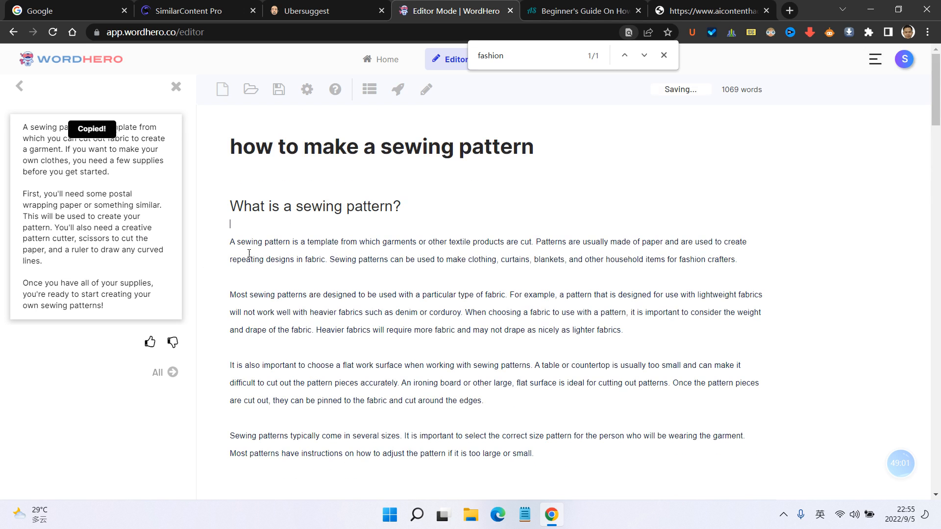
pyautogui.scroll(-2, 229, 218)
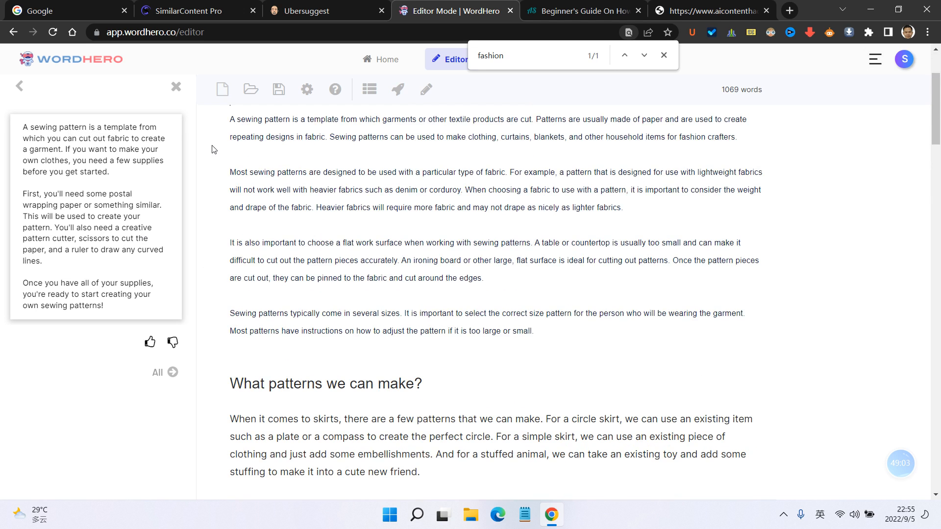
pyautogui.click(176, 89)
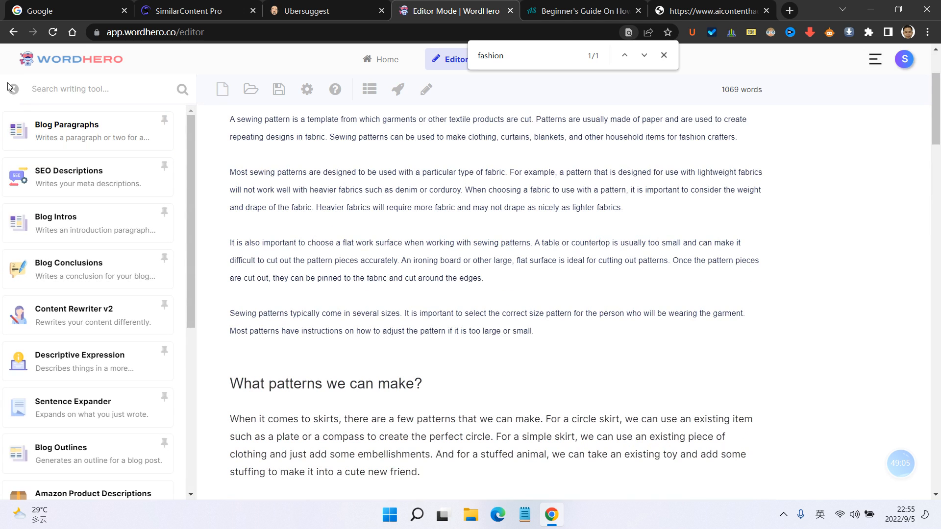
pyautogui.click(14, 89)
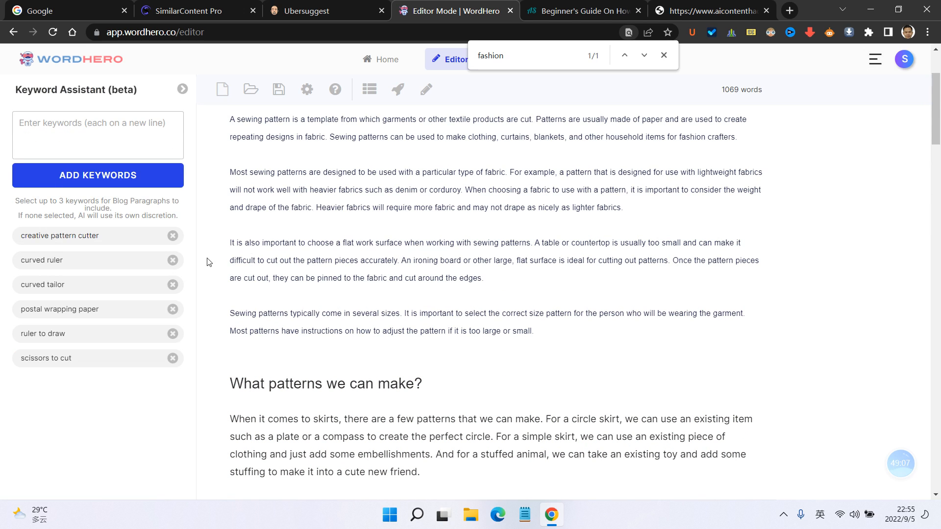
# - Delete the blank lines between the heading "What you need to make a sewing pattern" and its first paragraph
pyautogui.scroll(2, 304, 245)
pyautogui.scroll(-7, 304, 245)
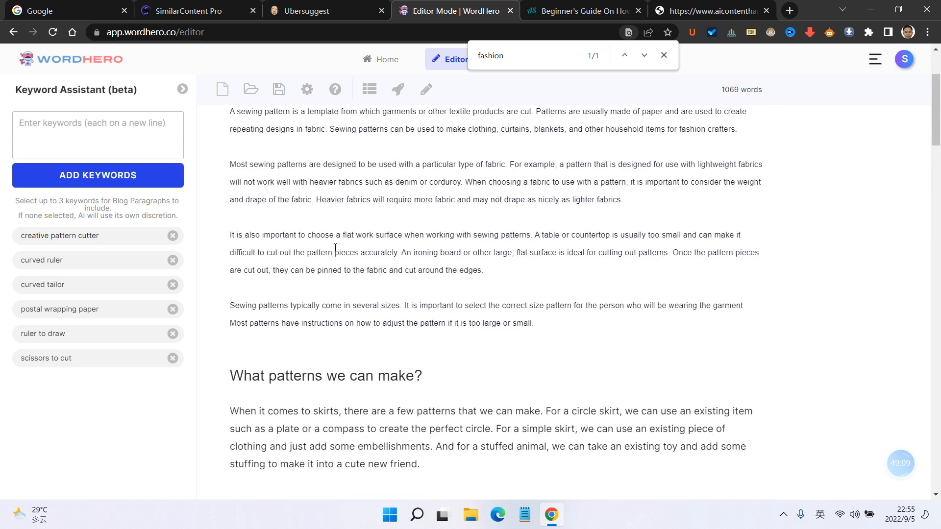
pyautogui.scroll(-1, 339, 246)
pyautogui.scroll(1, 338, 246)
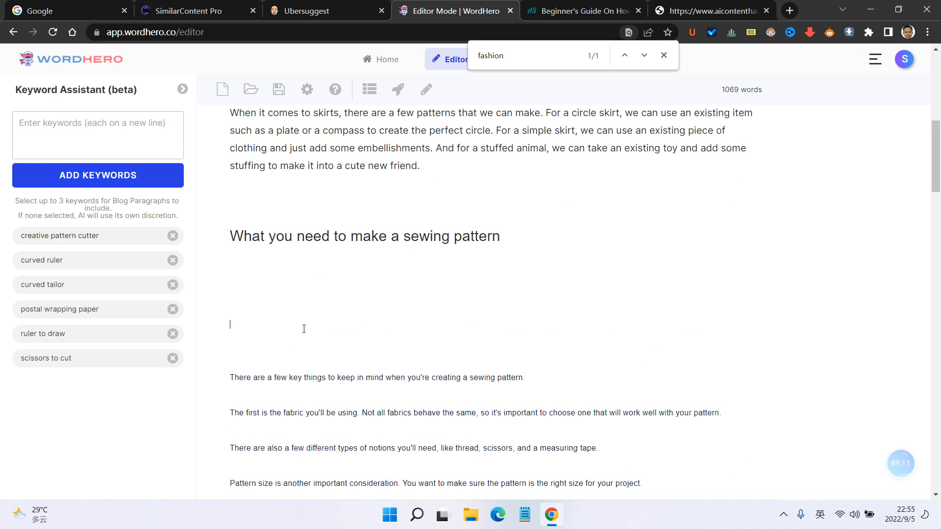
pyautogui.scroll(-1, 304, 328)
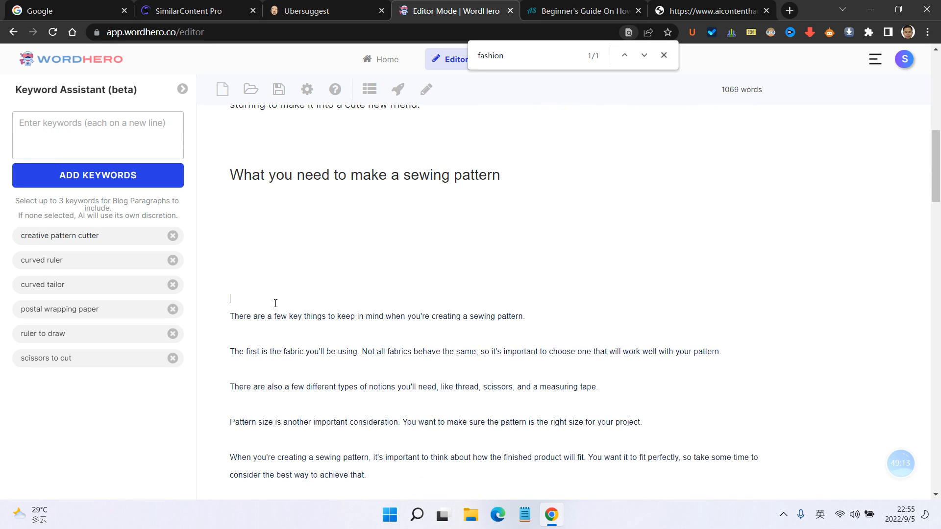
pyautogui.press('BackSpace')
pyautogui.press('BackSpace')
pyautogui.press('BackSpace')
pyautogui.press('BackSpace')
pyautogui.press('BackSpace')
pyautogui.press('BackSpace')
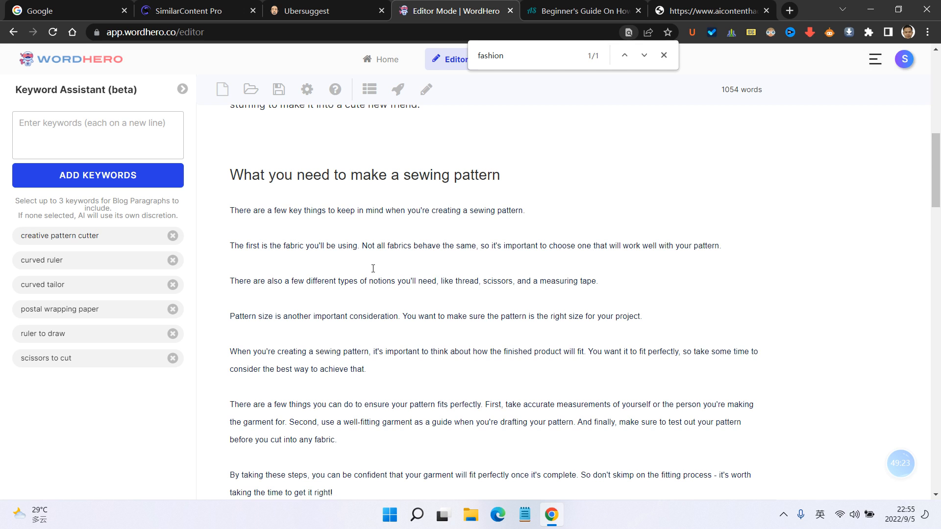
# - Insert two blank lines directly below the heading "What you need to make a sewing pattern"
pyautogui.scroll(-2, 375, 268)
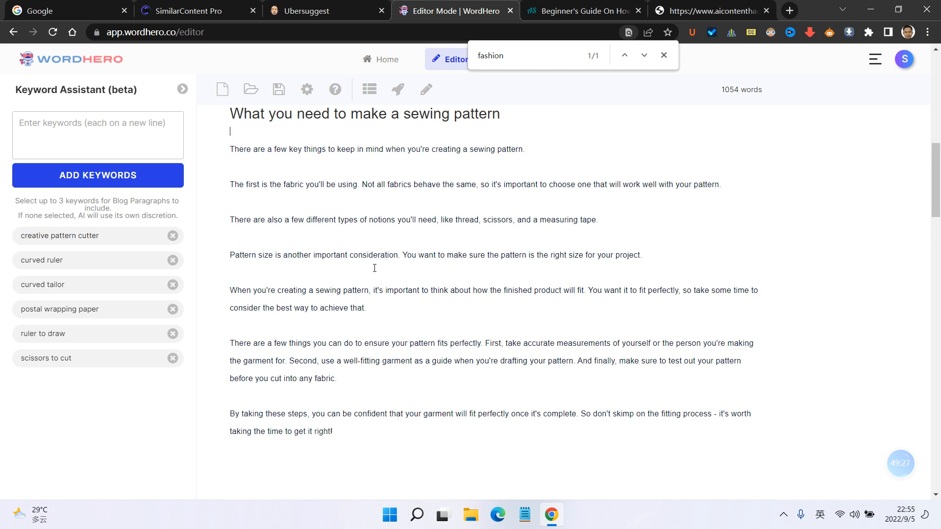
pyautogui.scroll(6, 374, 268)
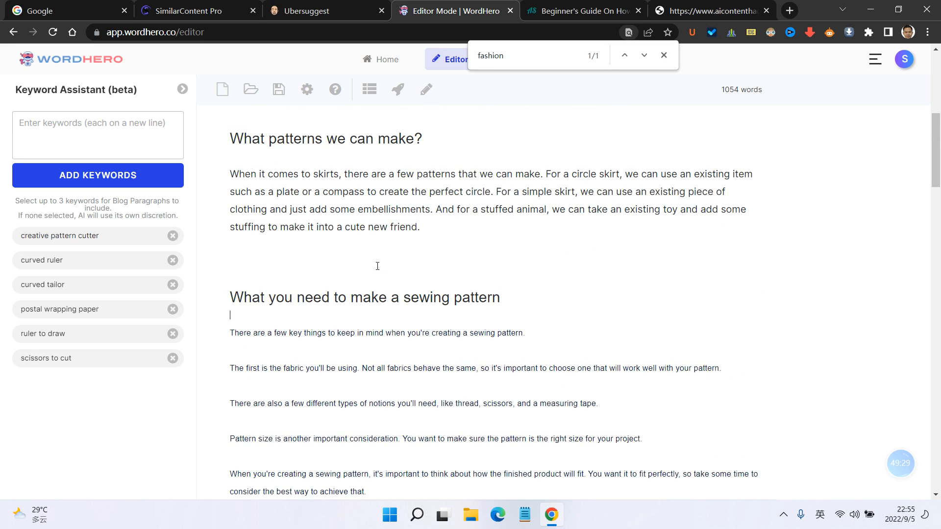
pyautogui.scroll(-10, 378, 266)
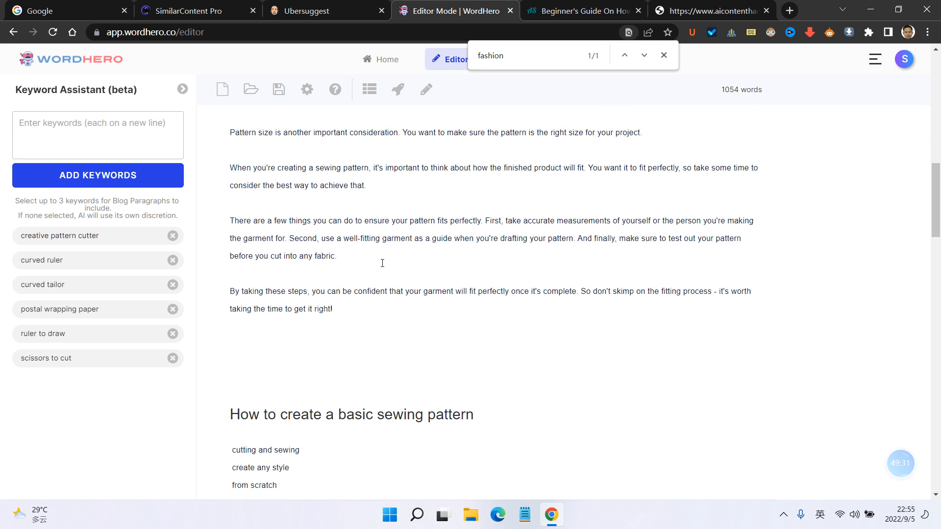
pyautogui.scroll(2, 382, 263)
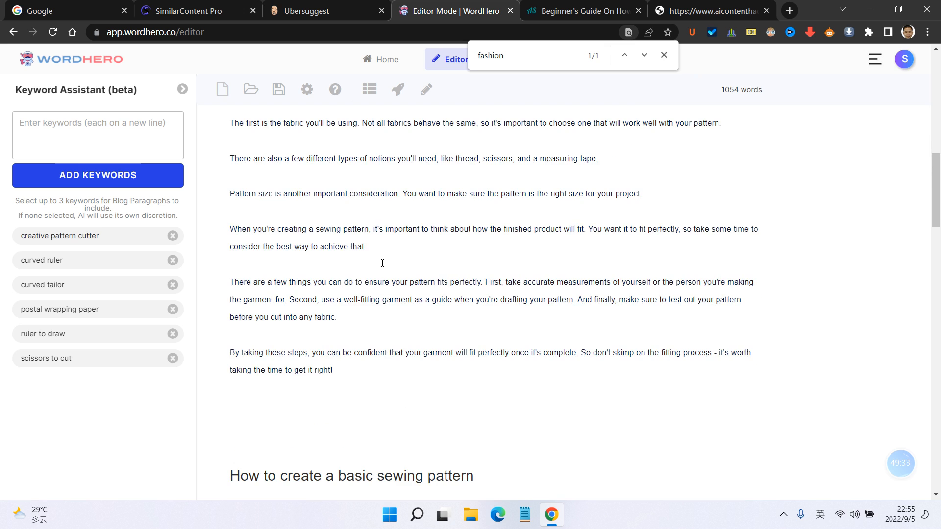
pyautogui.scroll(2, 382, 264)
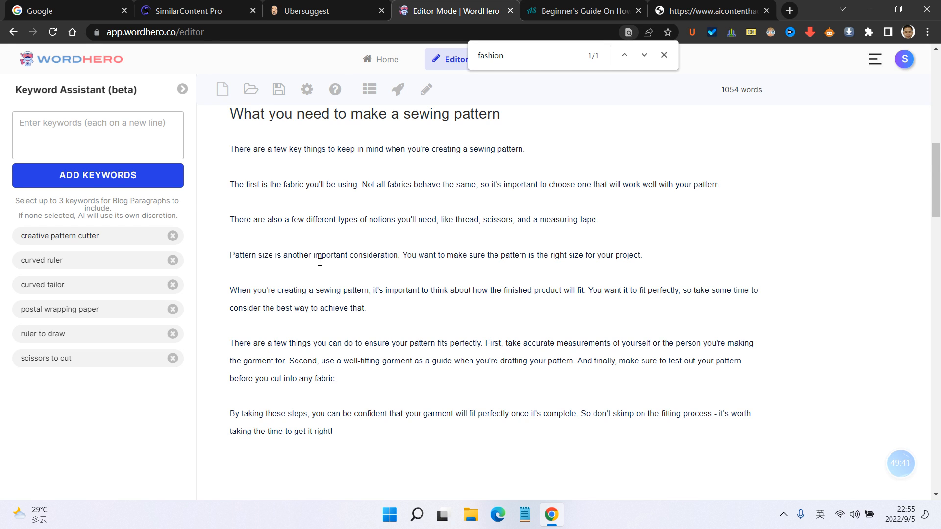
pyautogui.scroll(2, 333, 261)
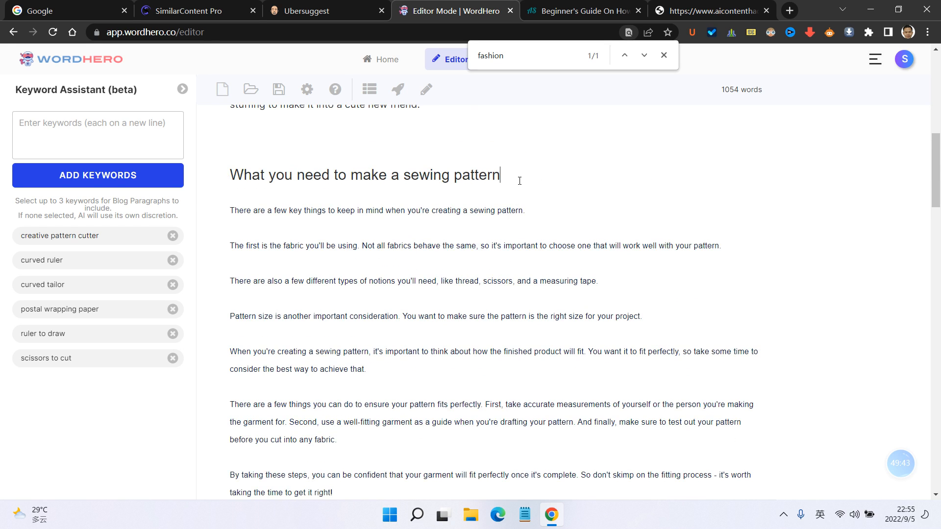
pyautogui.press('Return')
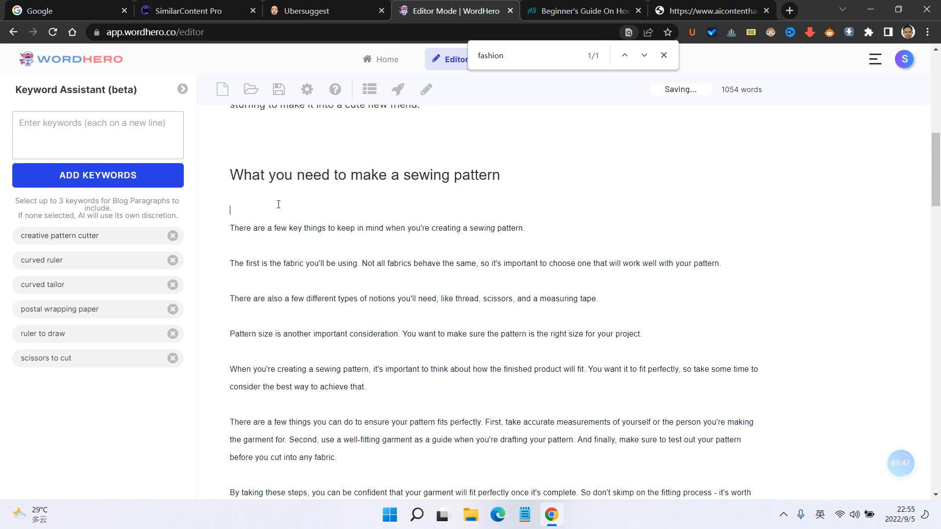
pyautogui.press('Return')
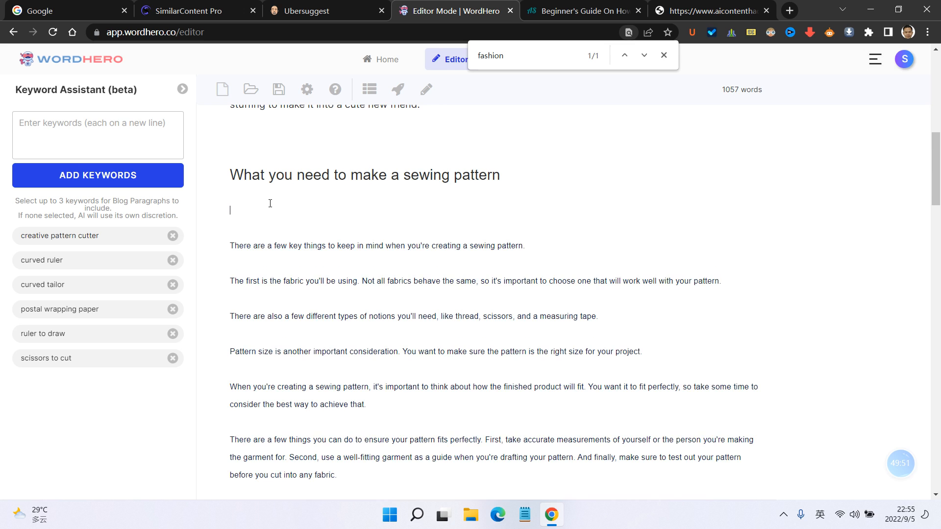
# - Generate text for the heading "What you need to make a sewing pattern" using the keywords creative pattern cutter, curved ruler and curved tailor
pyautogui.moveTo(236, 178); pyautogui.dragTo(565, 177)
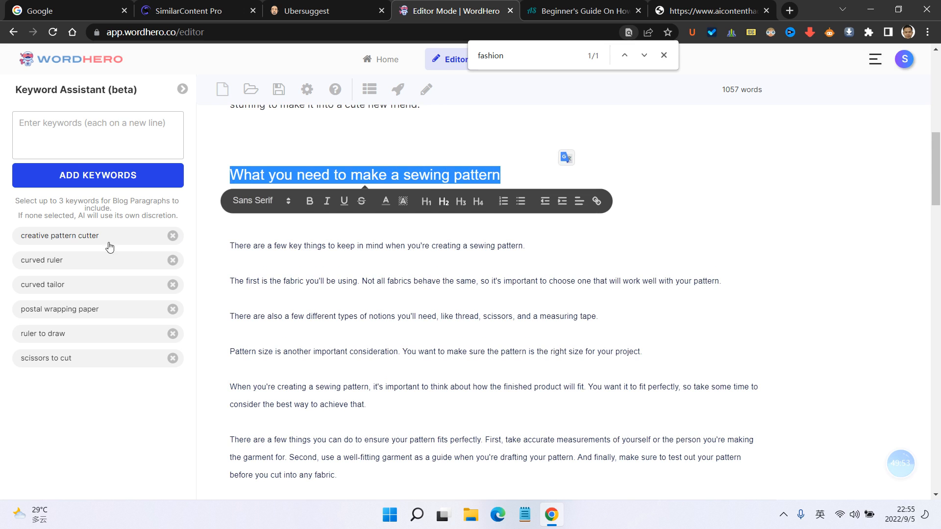
pyautogui.click(73, 241)
pyautogui.click(59, 260)
pyautogui.click(57, 285)
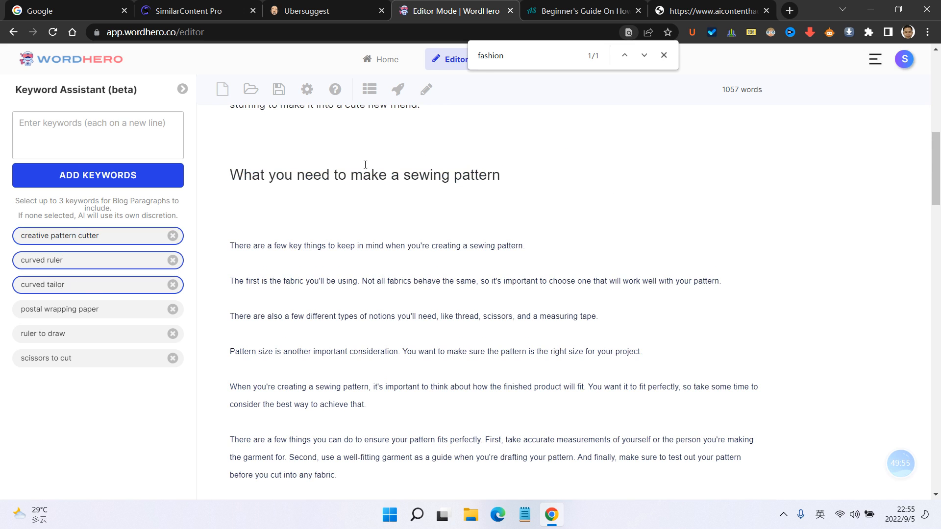
pyautogui.click(397, 88)
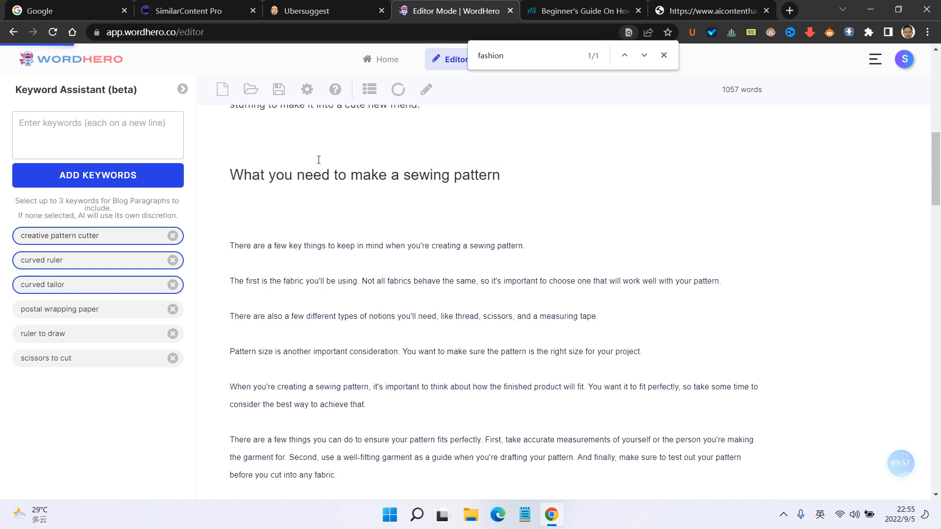
pyautogui.moveTo(237, 174); pyautogui.dragTo(542, 174)
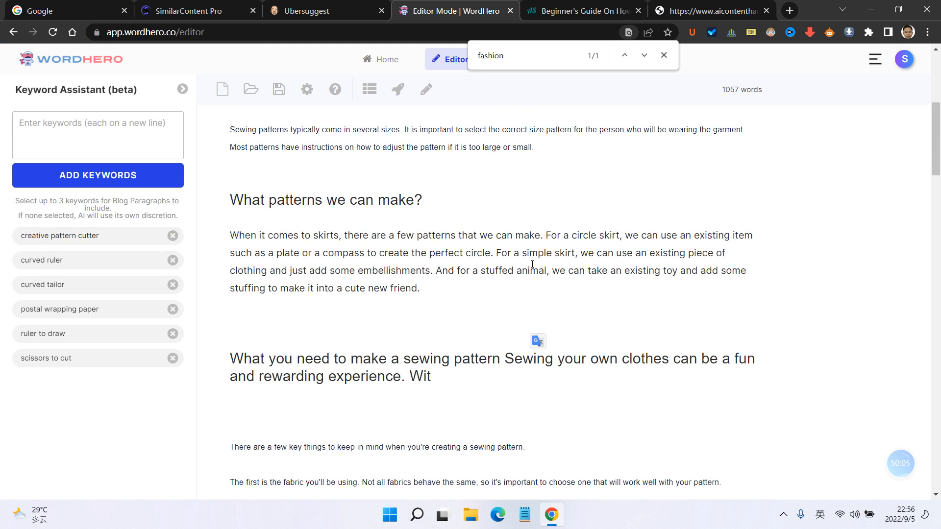
pyautogui.scroll(2, 537, 261)
pyautogui.scroll(1, 536, 260)
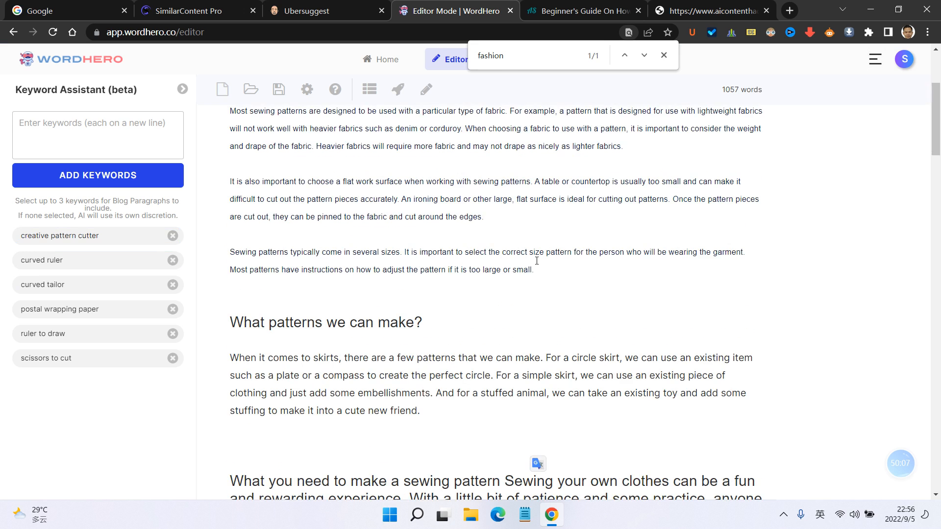
pyautogui.scroll(-2, 536, 260)
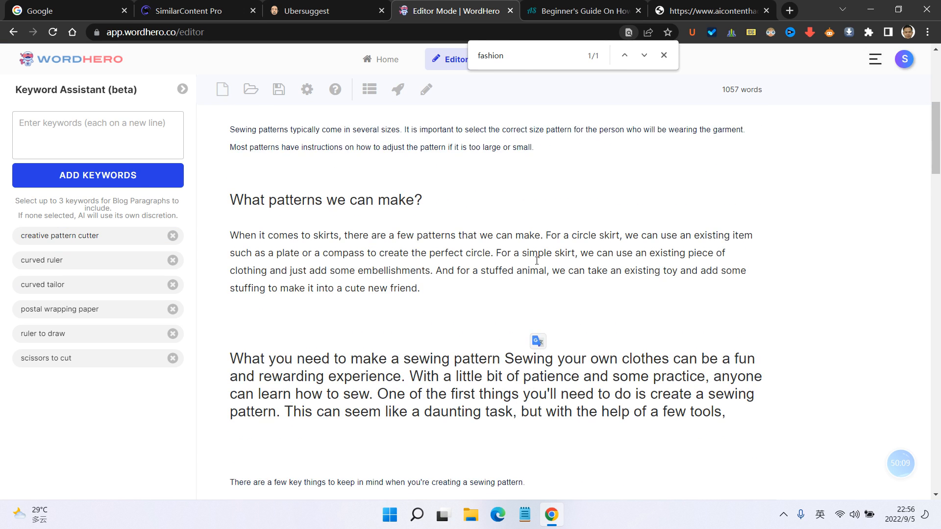
pyautogui.scroll(-3, 537, 261)
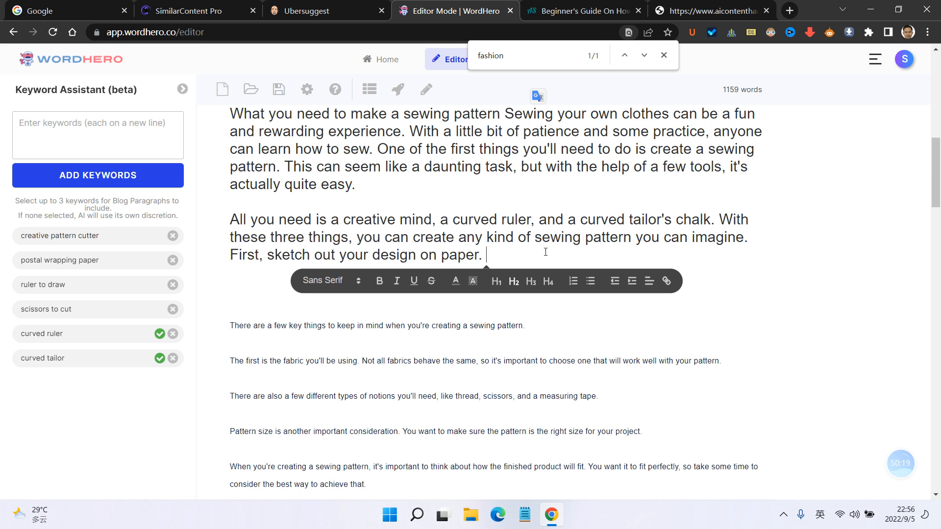
# - Split the generated text off the heading "What you need to make a sewing pattern" and turn both of its paragraphs into body text
pyautogui.scroll(1, 546, 251)
pyautogui.click(508, 175)
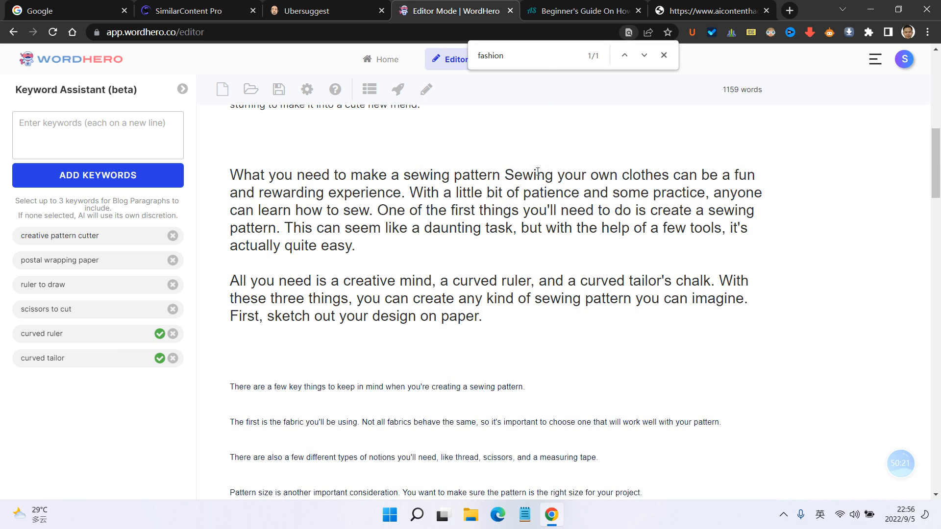
pyautogui.press('Return')
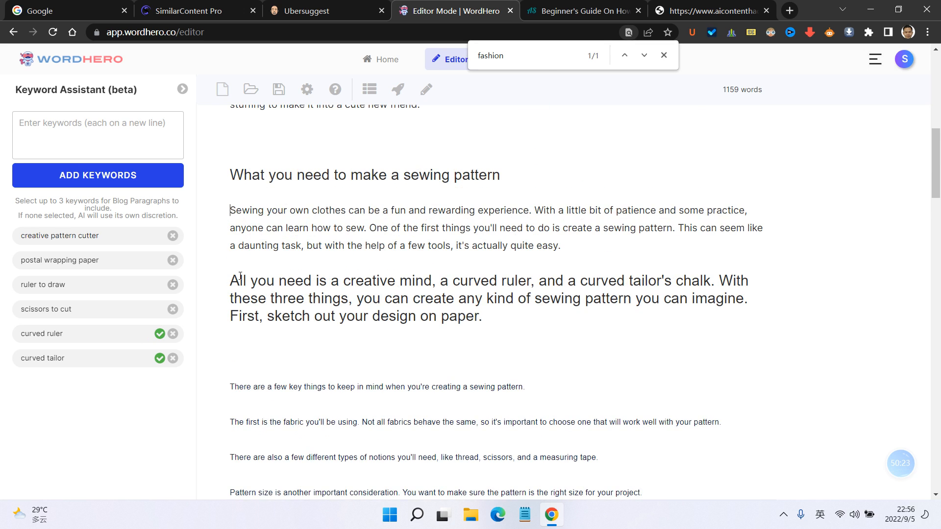
pyautogui.press('BackSpace')
pyautogui.press('BackSpace')
pyautogui.press('BackSpace')
pyautogui.press('BackSpace')
pyautogui.press('Return')
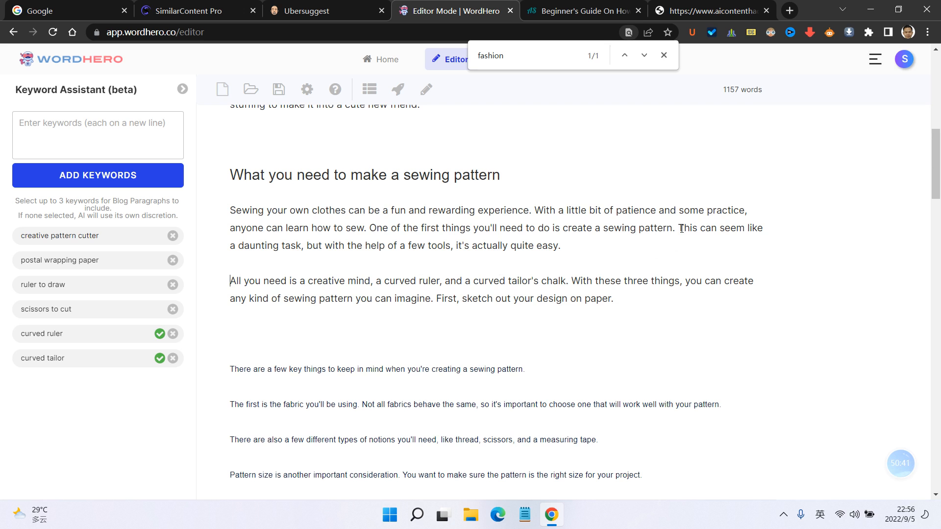
# - Review the generated paragraphs and remove the used keywords "curved ruler" and "curved tailor" from the Keyword Assistant
pyautogui.moveTo(680, 229); pyautogui.dragTo(627, 248)
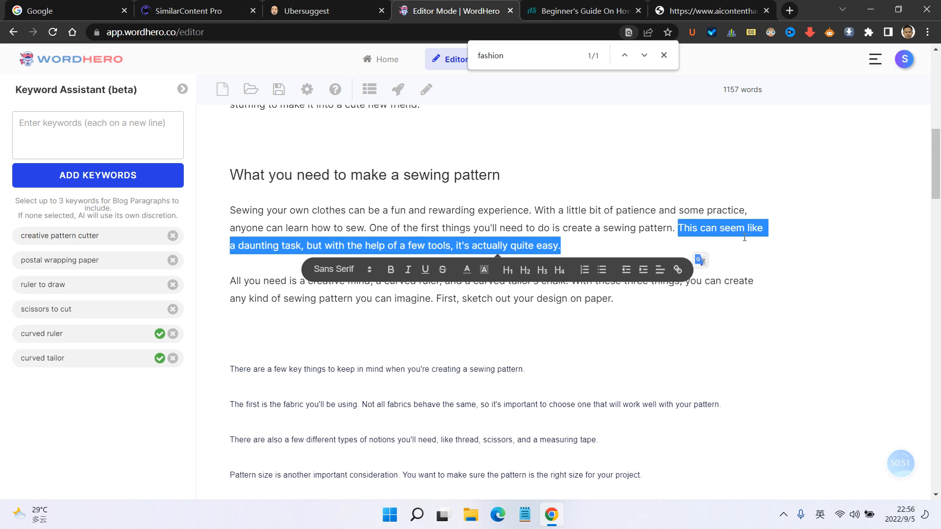
pyautogui.moveTo(766, 228); pyautogui.dragTo(699, 228)
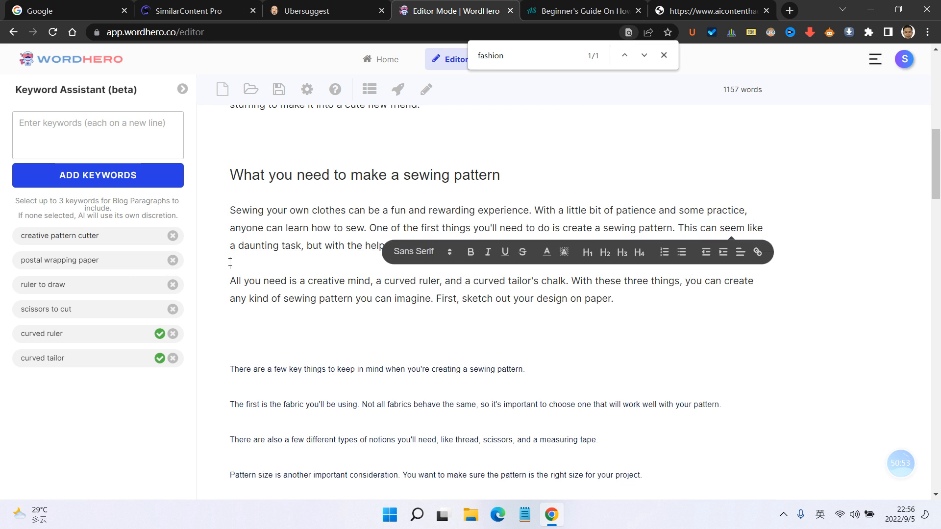
pyautogui.moveTo(250, 246); pyautogui.dragTo(272, 245)
pyautogui.click(301, 246)
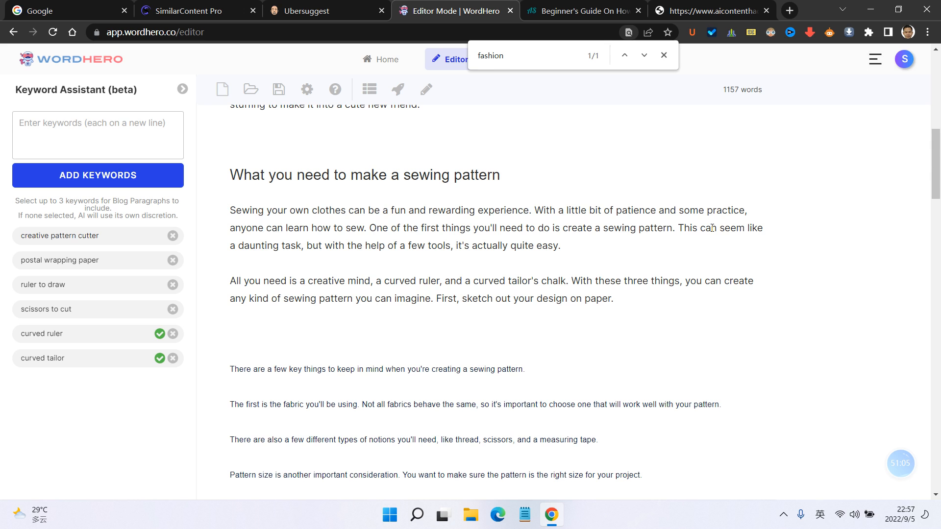
pyautogui.scroll(-1, 681, 233)
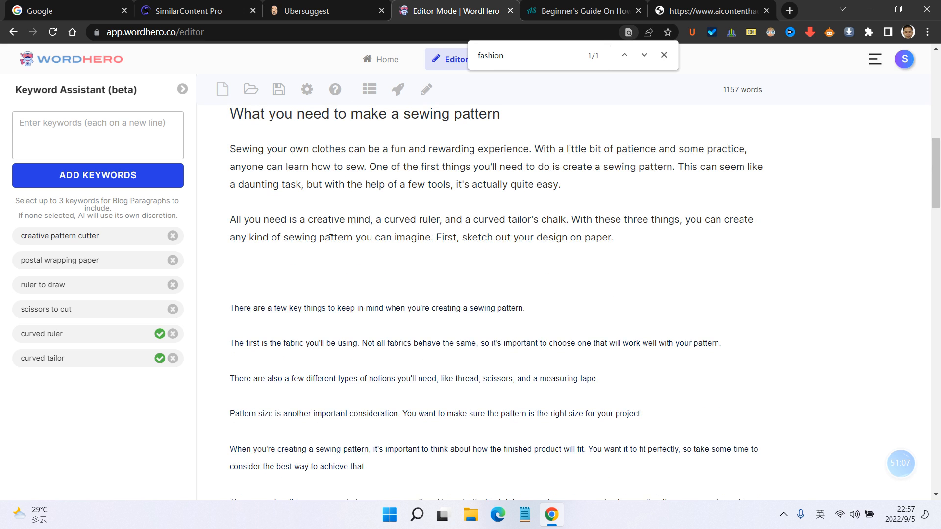
pyautogui.click(440, 221)
pyautogui.click(173, 335)
pyautogui.click(172, 334)
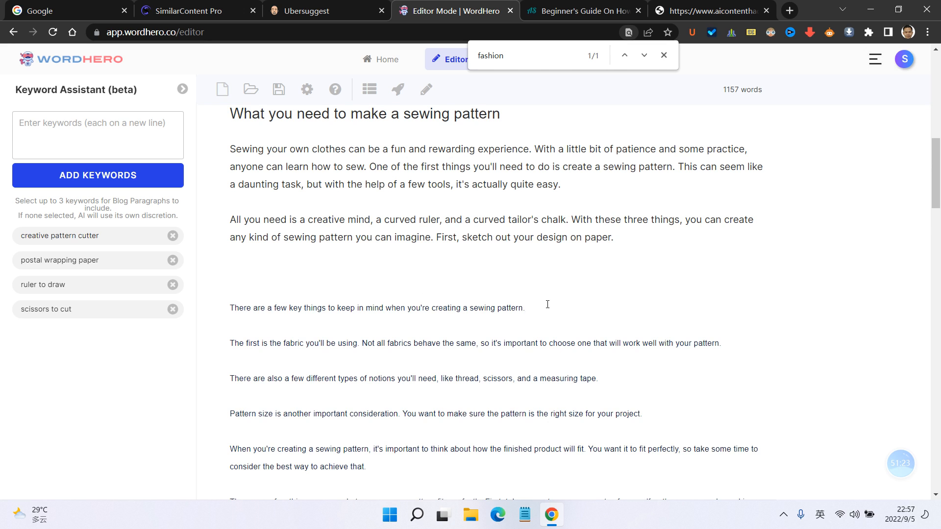
# - Insert blank lines below the sentence "There are a few key things to keep in mind when you're creating a sewing pattern."
pyautogui.scroll(-3, 547, 304)
pyautogui.press('Return')
pyautogui.press('Return')
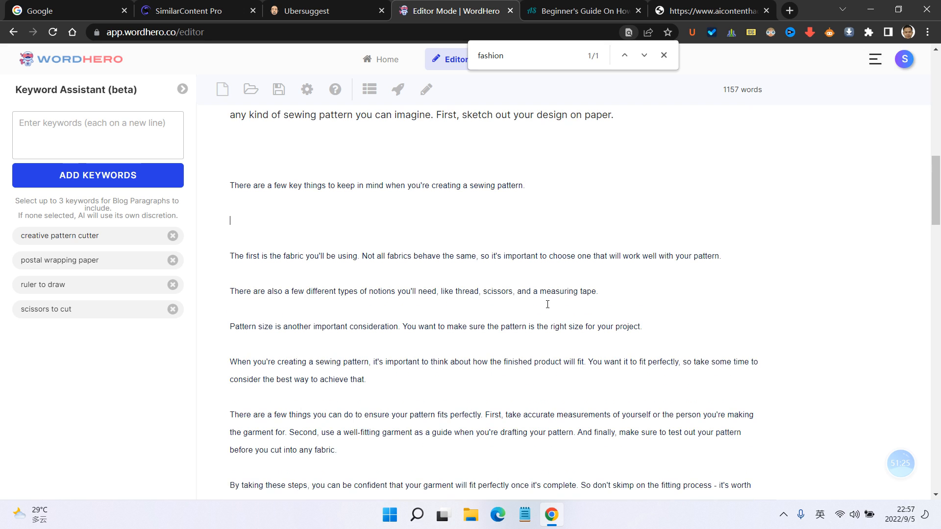
# - Generate text from the sentence "There are a few key things to keep in mind" using the keywords creative pattern cutter, postal wrapping paper and ruler to draw
pyautogui.click(92, 241)
pyautogui.click(91, 242)
pyautogui.click(73, 260)
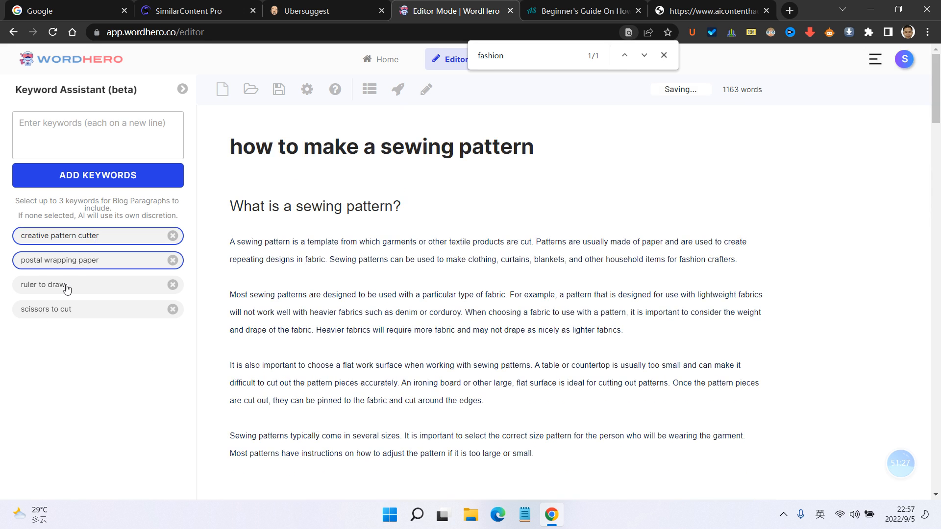
pyautogui.click(66, 287)
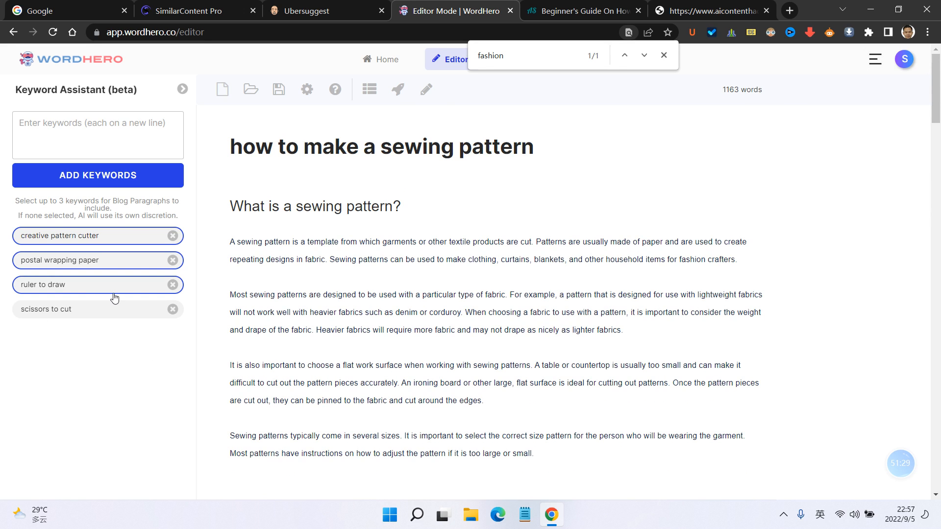
pyautogui.scroll(-7, 409, 244)
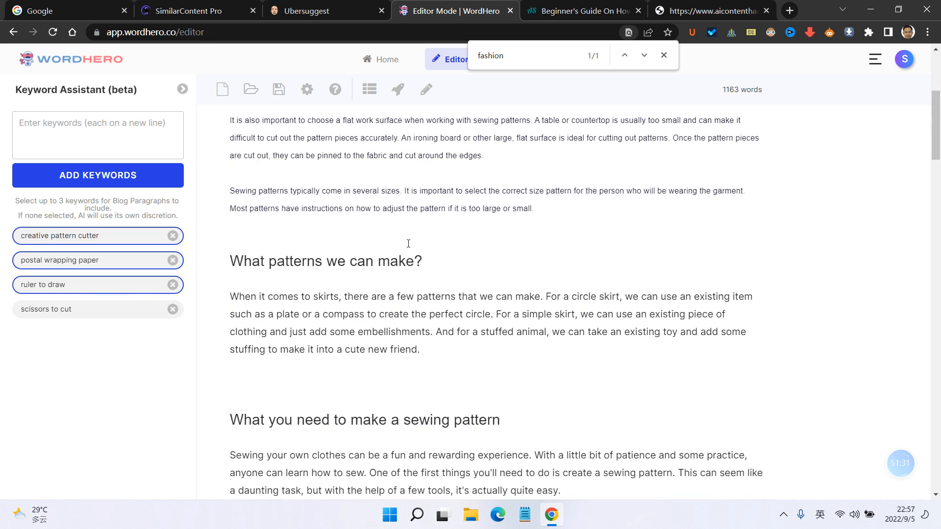
pyautogui.scroll(-5, 408, 243)
pyautogui.moveTo(525, 247); pyautogui.dragTo(229, 247)
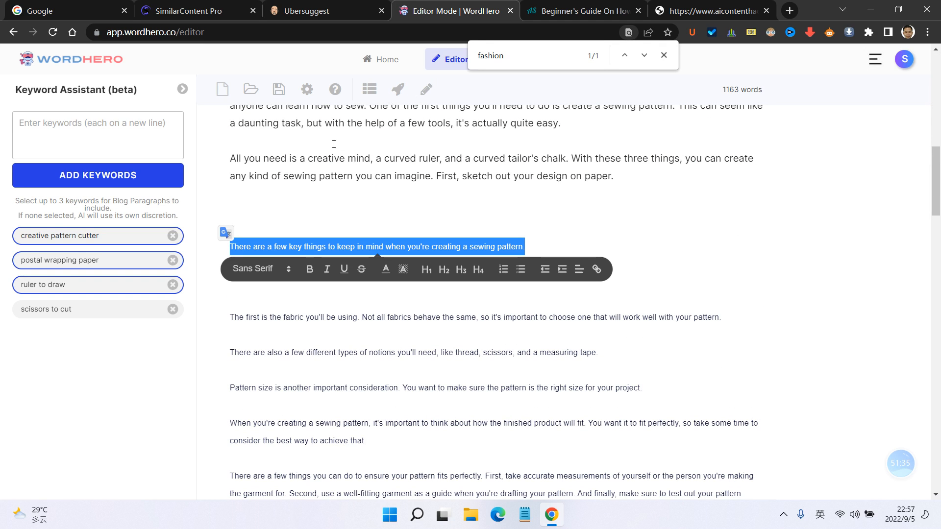
pyautogui.click(399, 89)
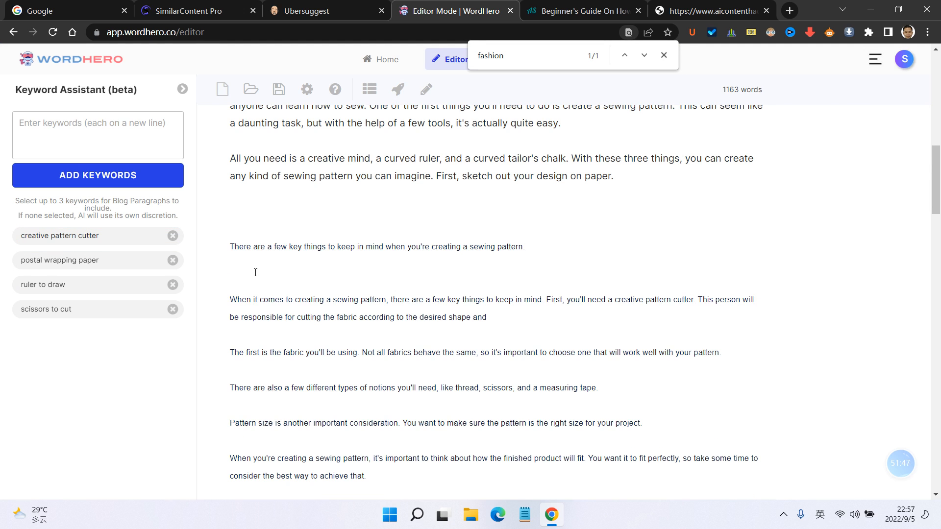
# - Split the newly generated paragraph into separate paragraphs beginning at "First", "Second" and "Finally"
pyautogui.scroll(-3, 245, 260)
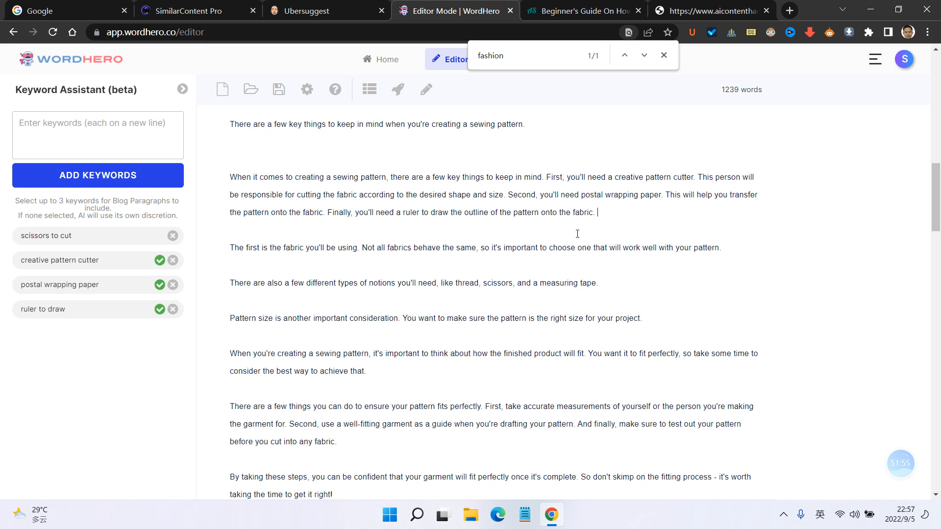
pyautogui.scroll(2, 580, 231)
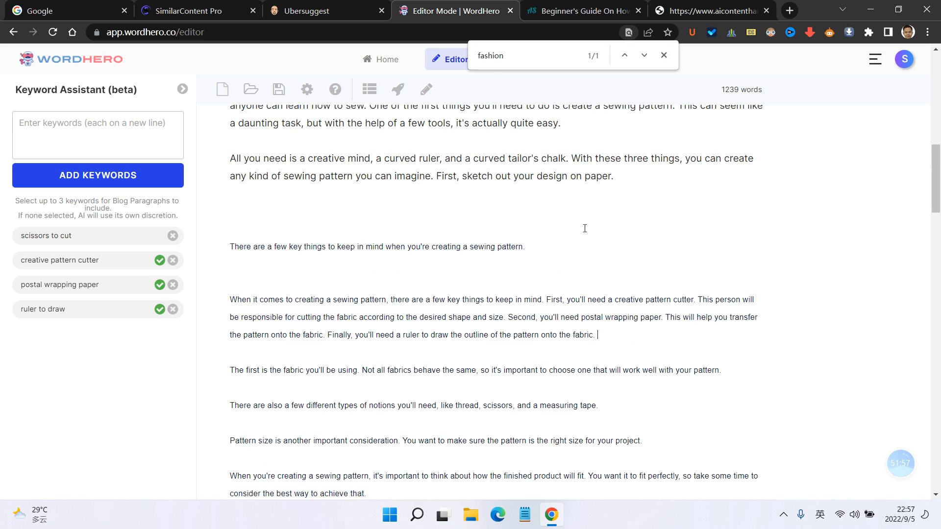
pyautogui.scroll(-2, 585, 229)
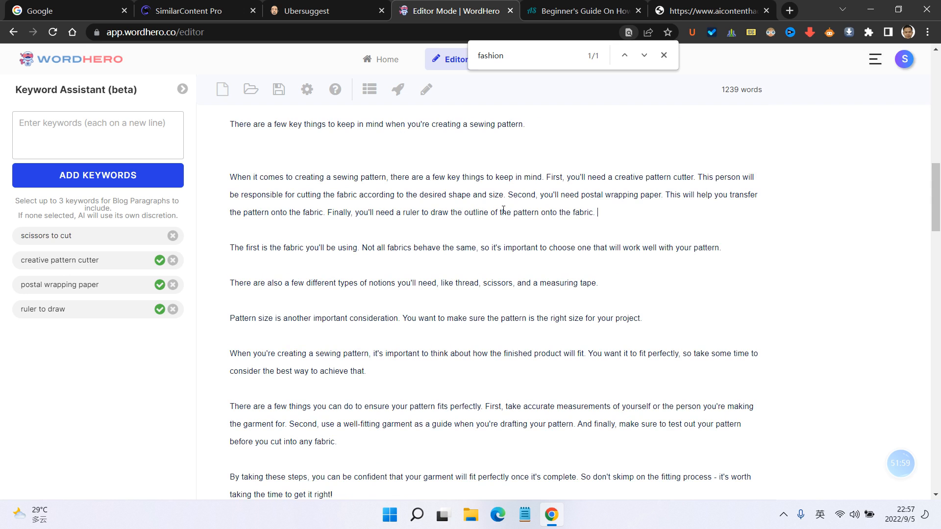
pyautogui.click(509, 196)
pyautogui.press('Return')
pyautogui.press('Return')
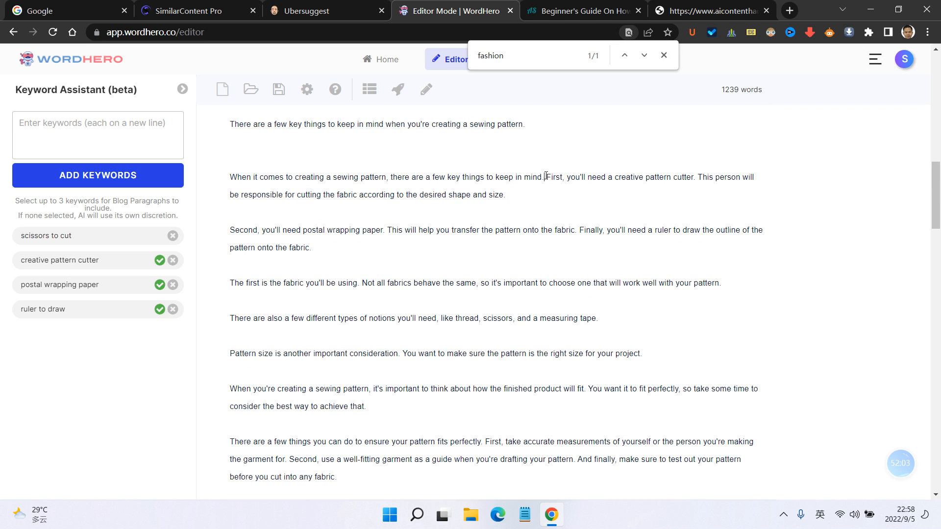
pyautogui.click(546, 177)
pyautogui.press('Return')
pyautogui.press('Return')
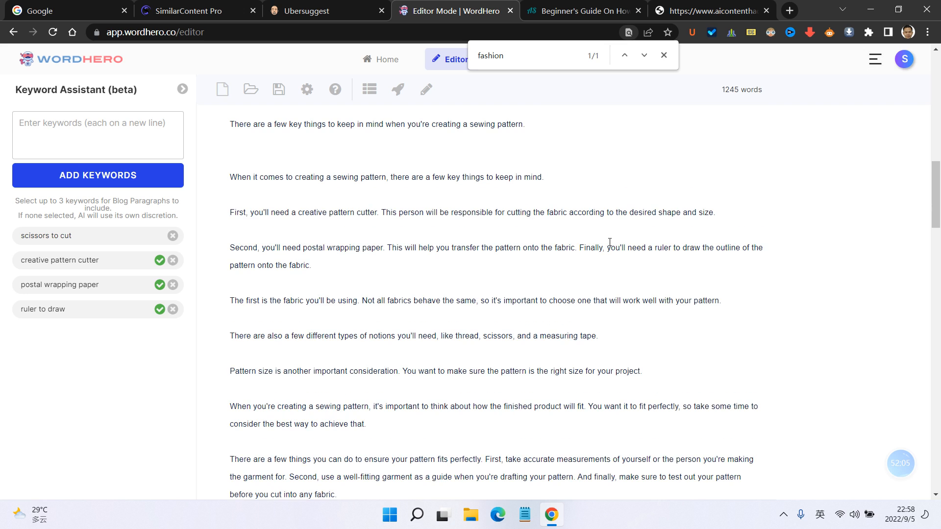
pyautogui.click(578, 247)
pyautogui.press('Return')
pyautogui.press('Return')
pyautogui.scroll(-1, 298, 292)
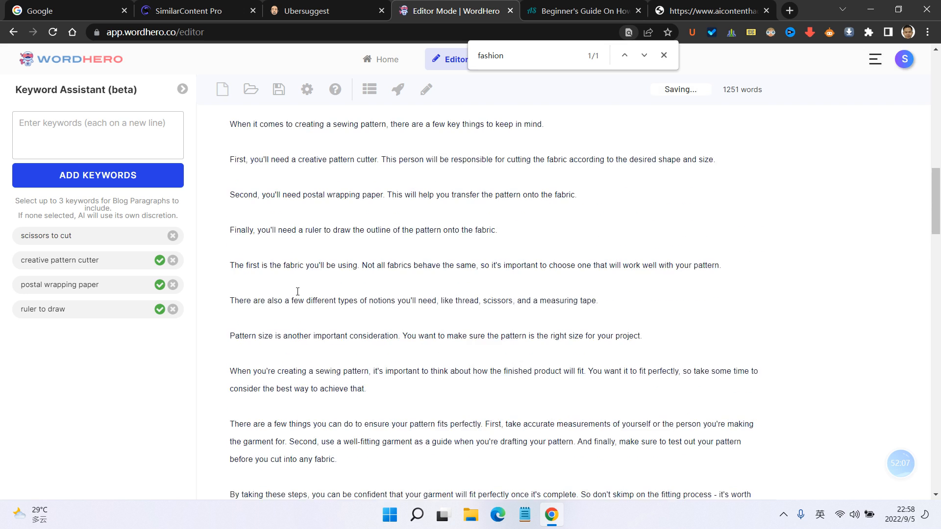
# - Review the paragraphs of the section "What you need to make a sewing pattern" for flow and spacing
pyautogui.scroll(-1, 298, 292)
pyautogui.scroll(2, 272, 314)
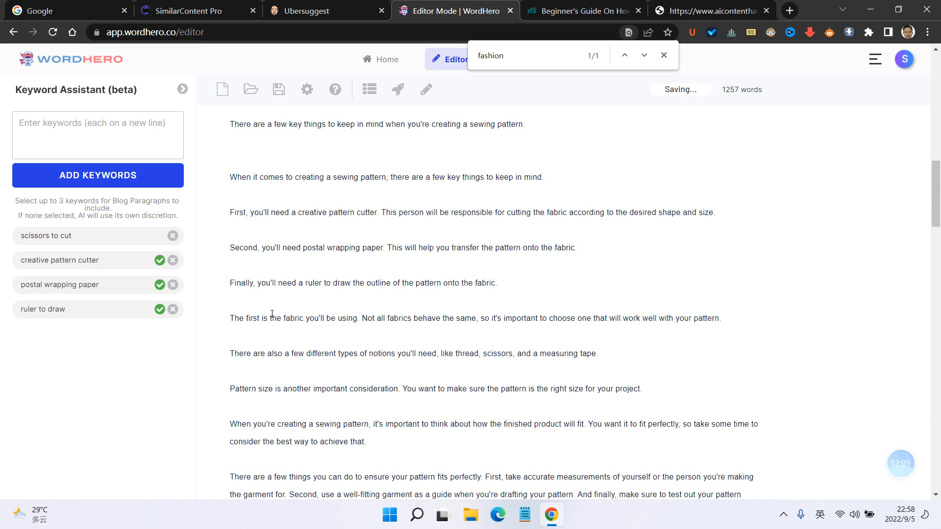
pyautogui.scroll(-4, 273, 290)
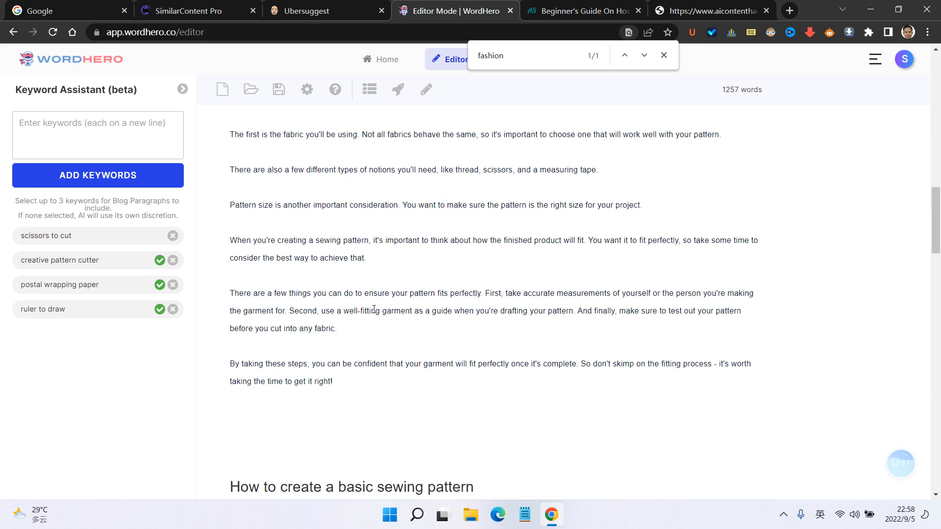
pyautogui.scroll(1, 322, 259)
pyautogui.scroll(4, 322, 259)
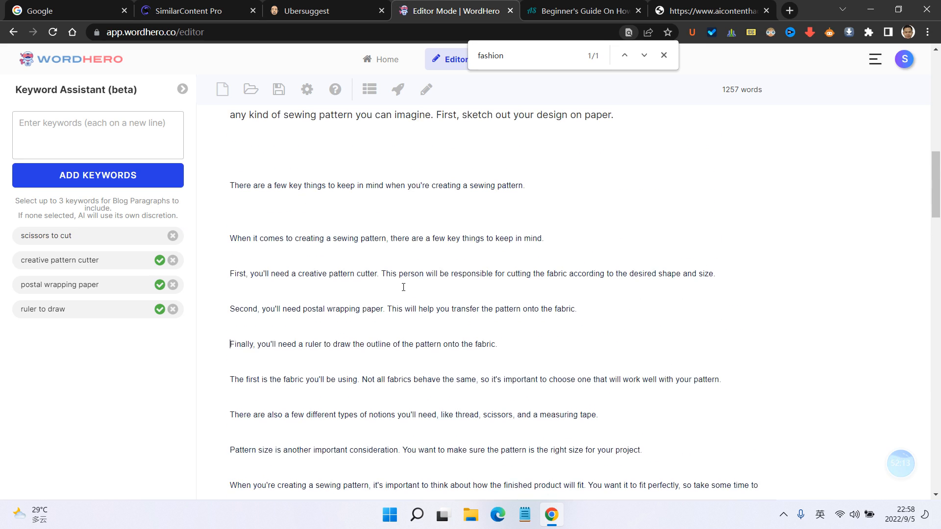
pyautogui.scroll(2, 278, 234)
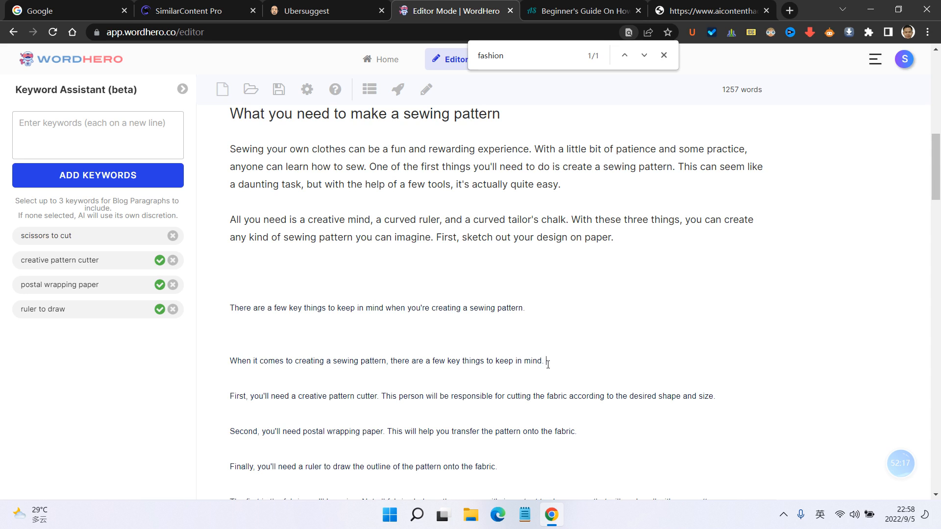
pyautogui.scroll(-3, 468, 371)
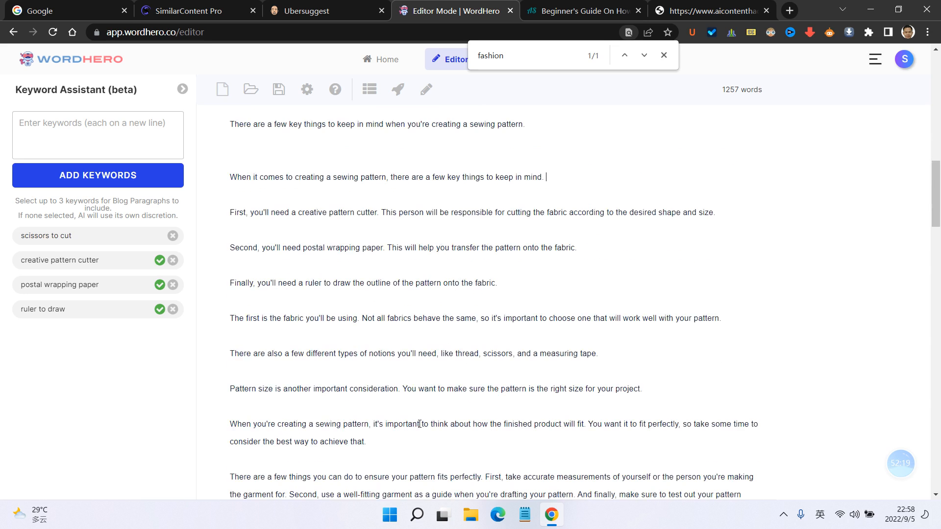
pyautogui.scroll(-5, 425, 270)
pyautogui.scroll(2, 343, 284)
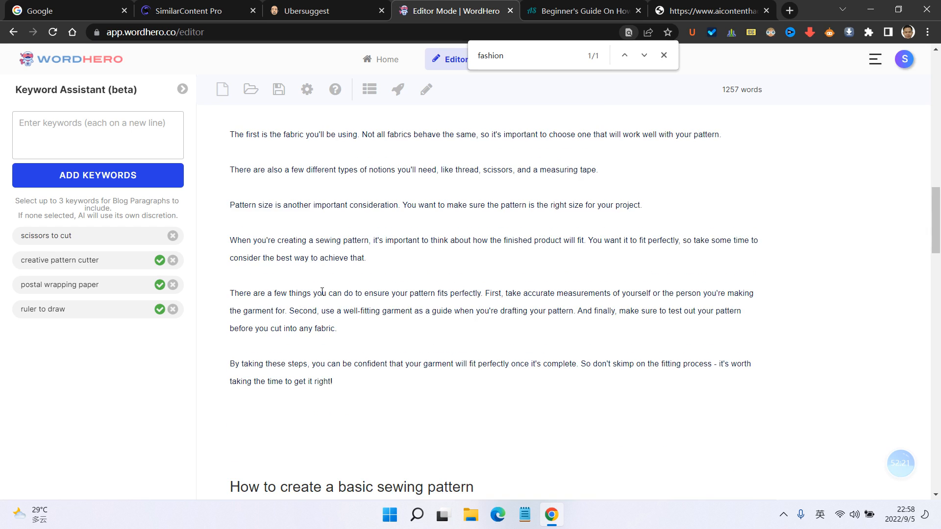
pyautogui.scroll(9, 355, 280)
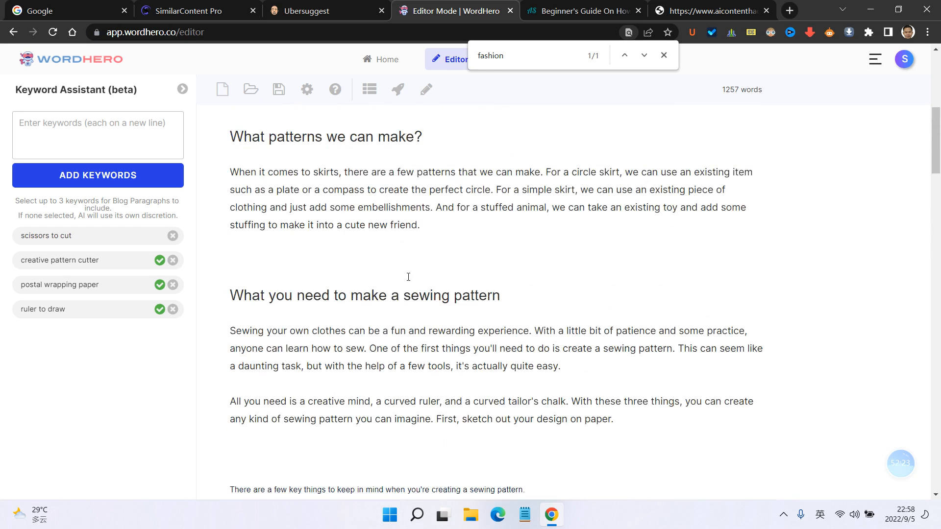
# - Delete the extra blank lines above the sentence "There are a few key things to keep in mind when you're creating a sewing pattern."
pyautogui.scroll(-2, 400, 315)
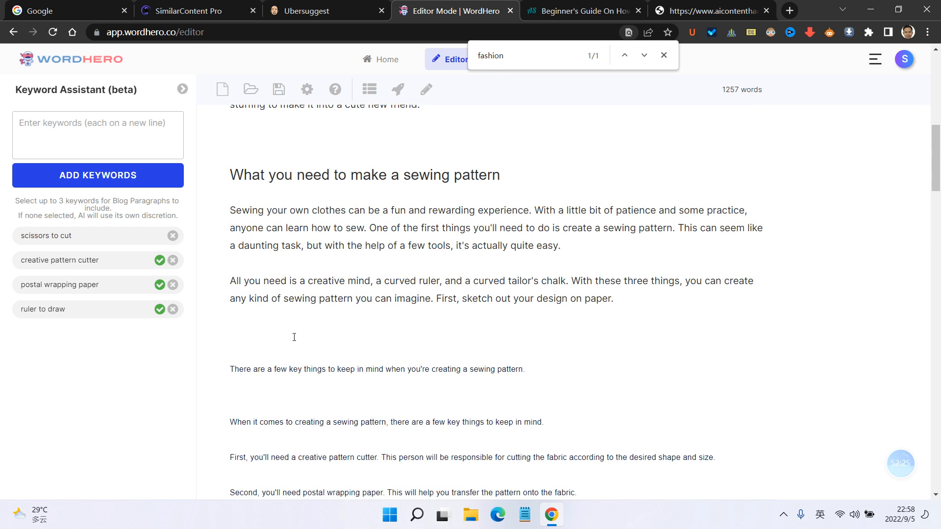
pyautogui.click(294, 337)
pyautogui.press('Delete')
pyautogui.press('Delete')
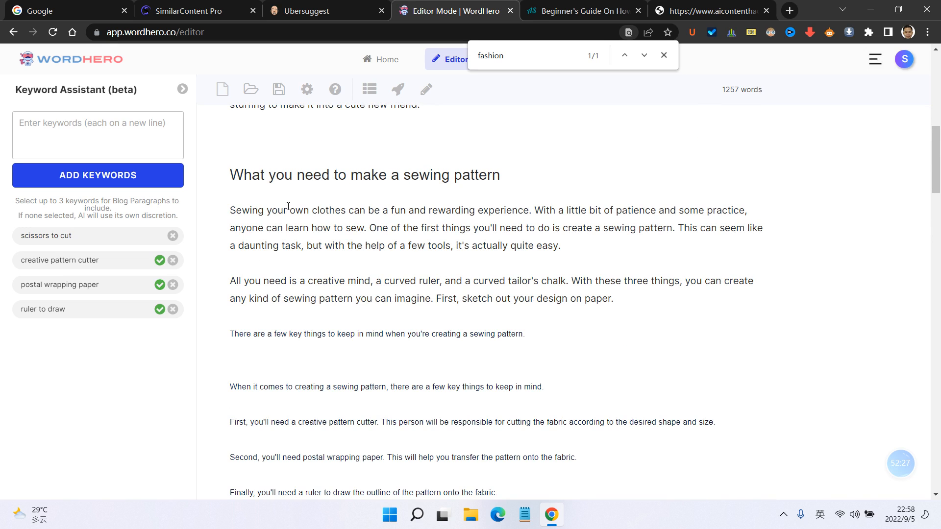
pyautogui.scroll(2, 274, 221)
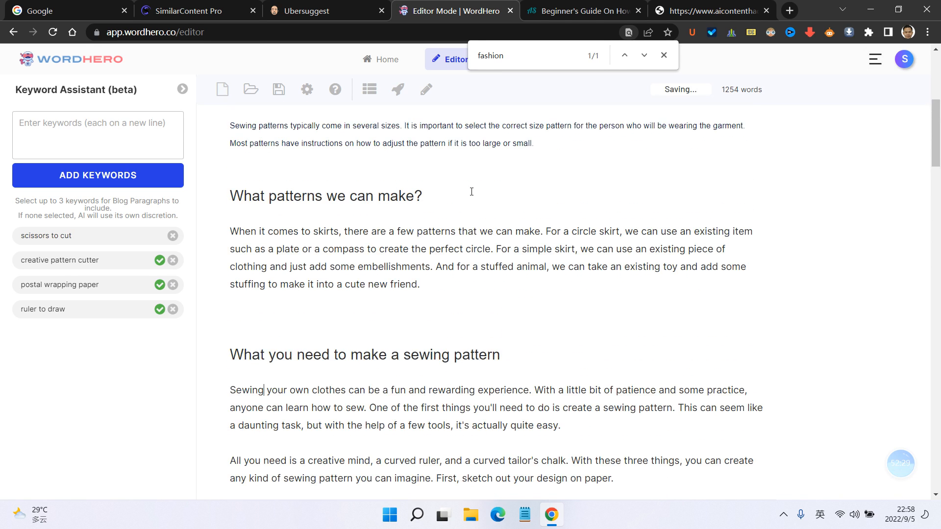
pyautogui.click(264, 333)
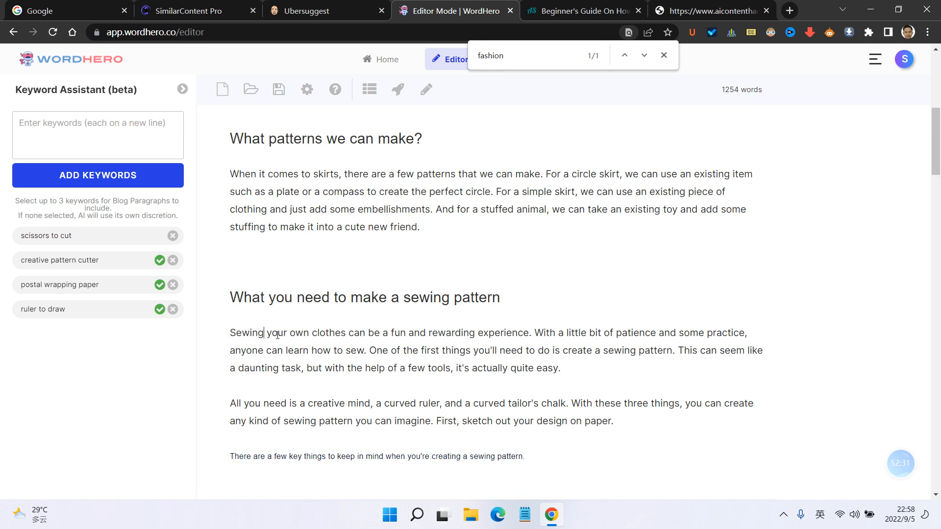
pyautogui.scroll(-3, 284, 332)
pyautogui.moveTo(241, 276); pyautogui.dragTo(660, 445)
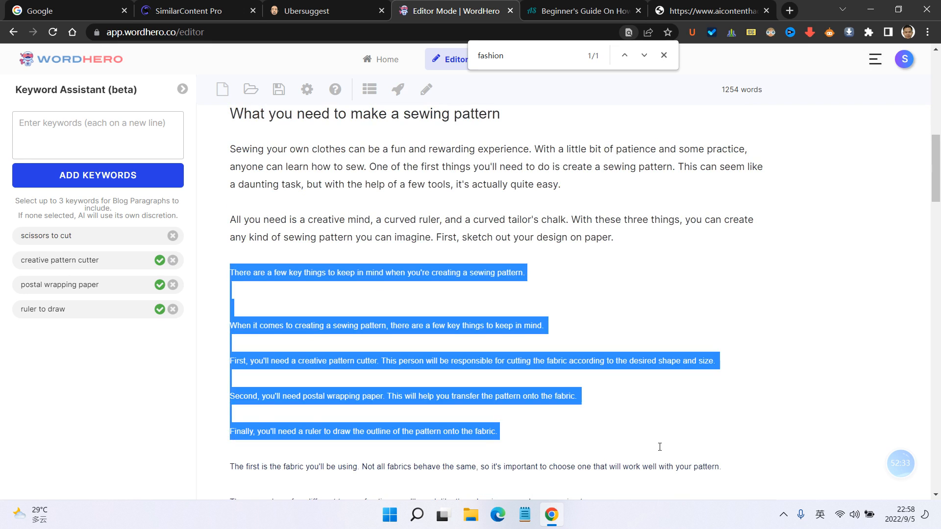
pyautogui.scroll(-3, 659, 445)
pyautogui.scroll(-3, 590, 399)
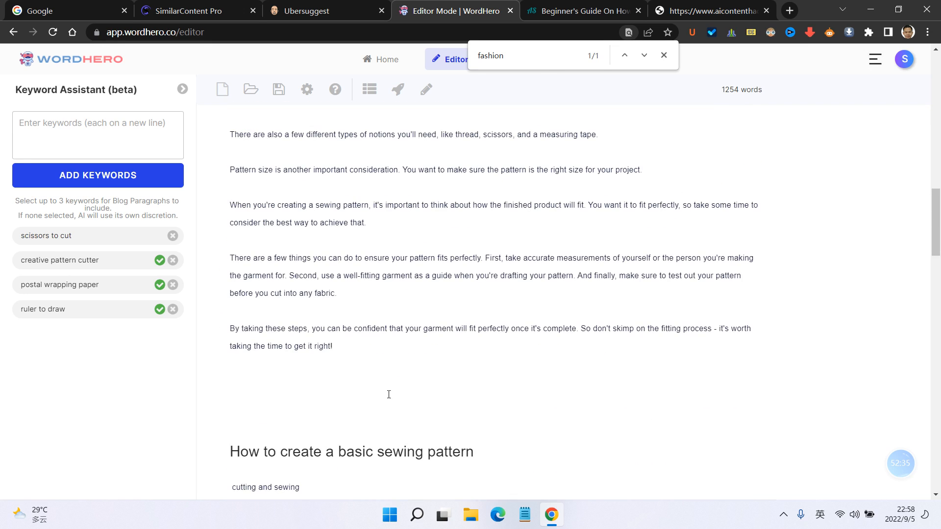
pyautogui.keyDown('shift'); pyautogui.click(421, 361); pyautogui.keyUp('shift')
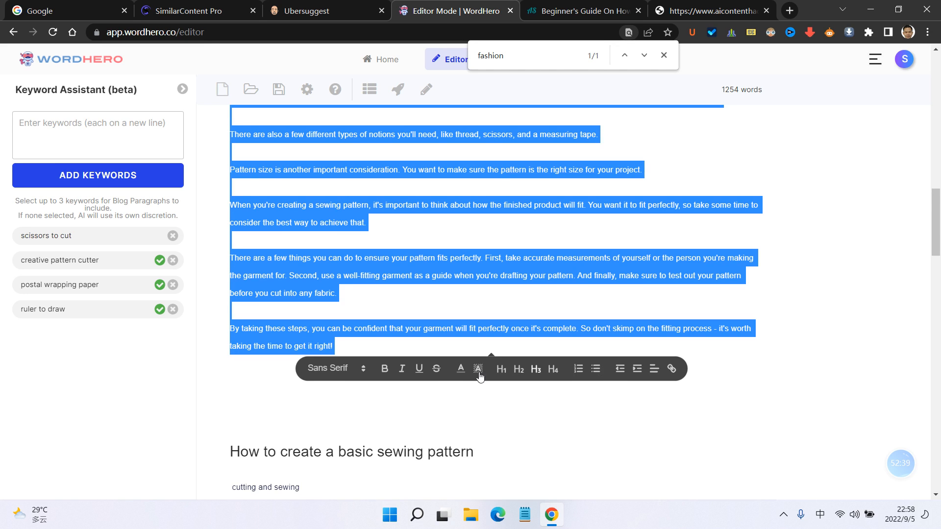
pyautogui.click(405, 275)
# - Remove the used keywords "creative pattern cutter", "postal wrapping paper" and "ruler to draw" from the Keyword Assistant
pyautogui.scroll(10, 409, 265)
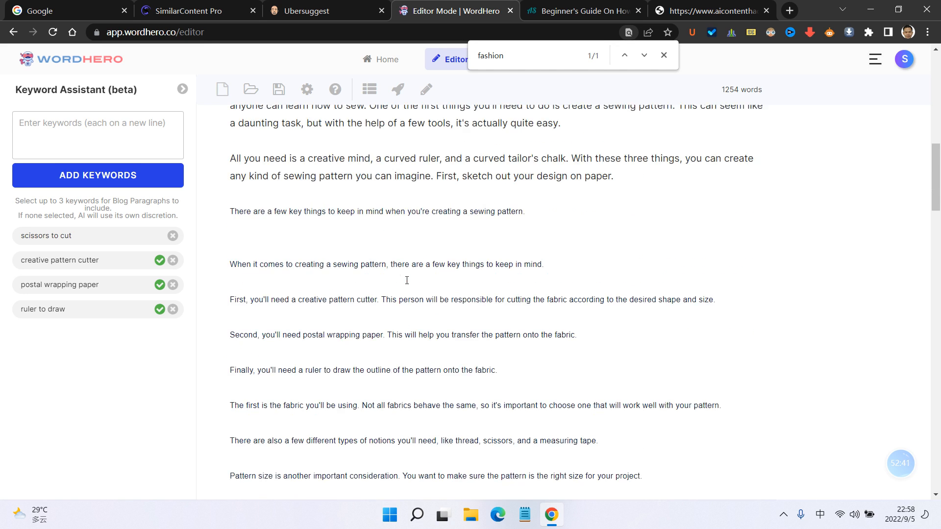
pyautogui.scroll(4, 410, 256)
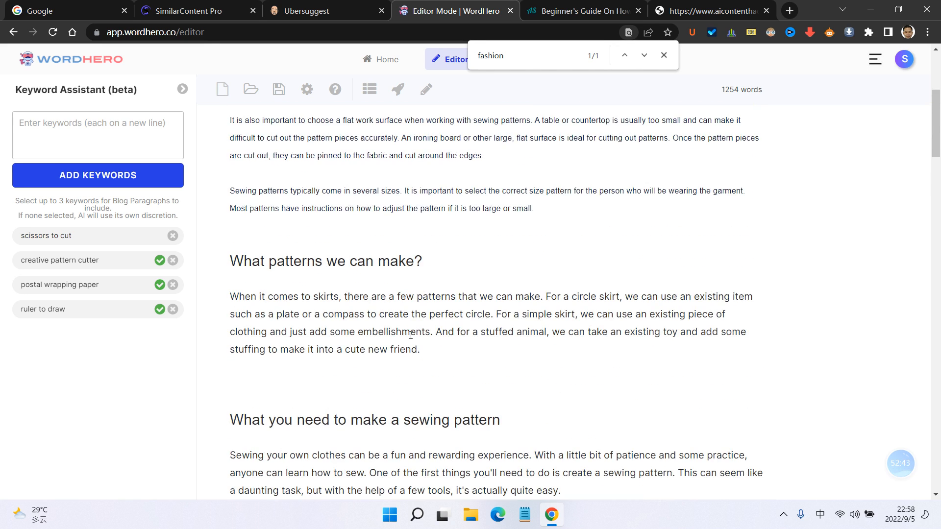
pyautogui.scroll(-5, 414, 294)
pyautogui.scroll(1, 417, 326)
pyautogui.scroll(3, 417, 327)
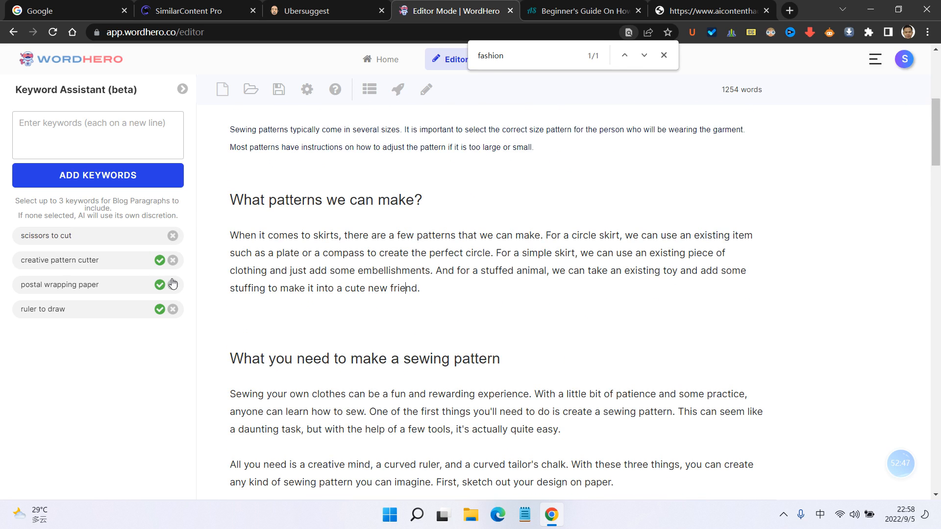
pyautogui.click(173, 260)
pyautogui.click(173, 260)
pyautogui.click(172, 261)
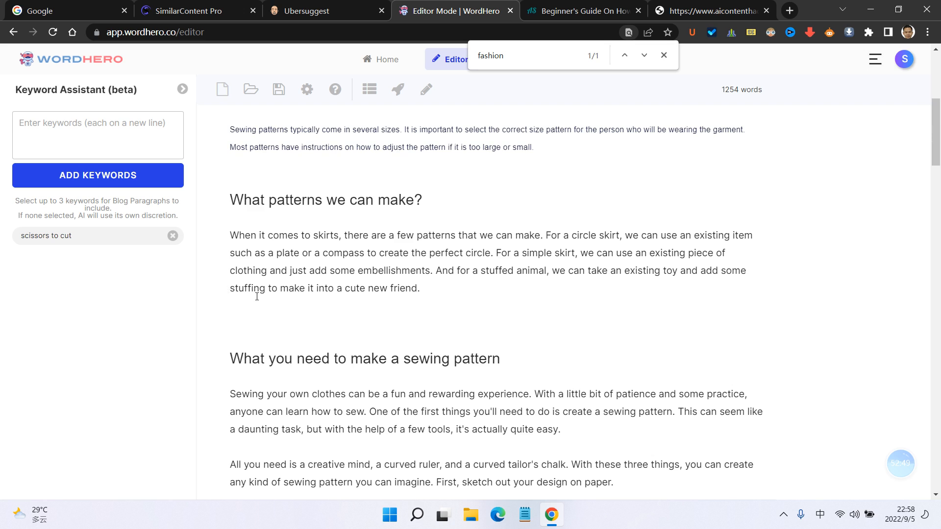
# - Search the page for "sci" to locate mentions of scissors in the article
pyautogui.scroll(-3, 345, 286)
pyautogui.hotkey('ctrl', 'f')
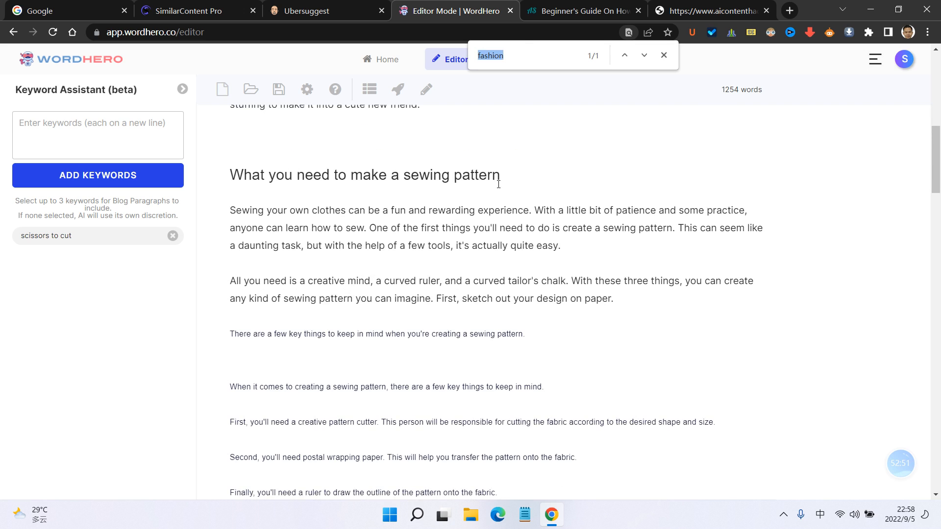
pyautogui.write('sci')
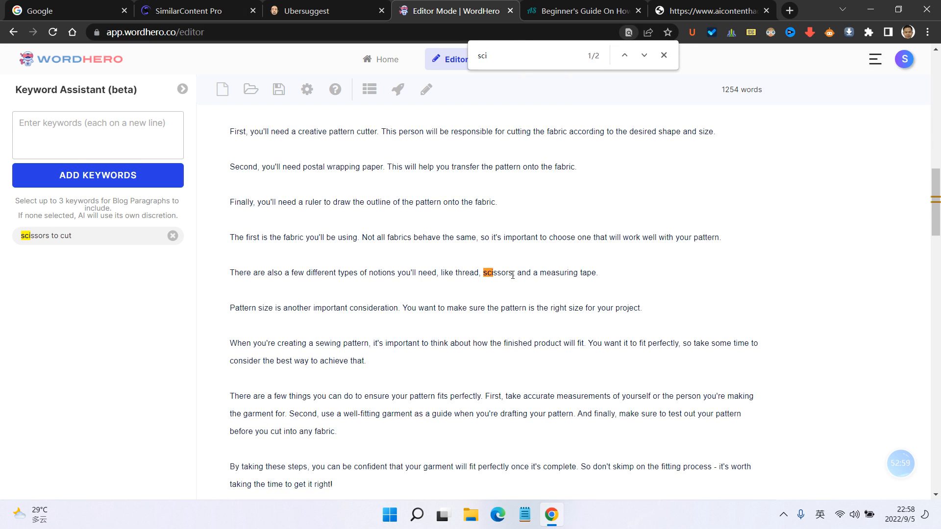
# - Generate text from the sentence "There are also a few different types of notions you'll need" using the keyword scissors to cut
pyautogui.tripleClick(230, 272)
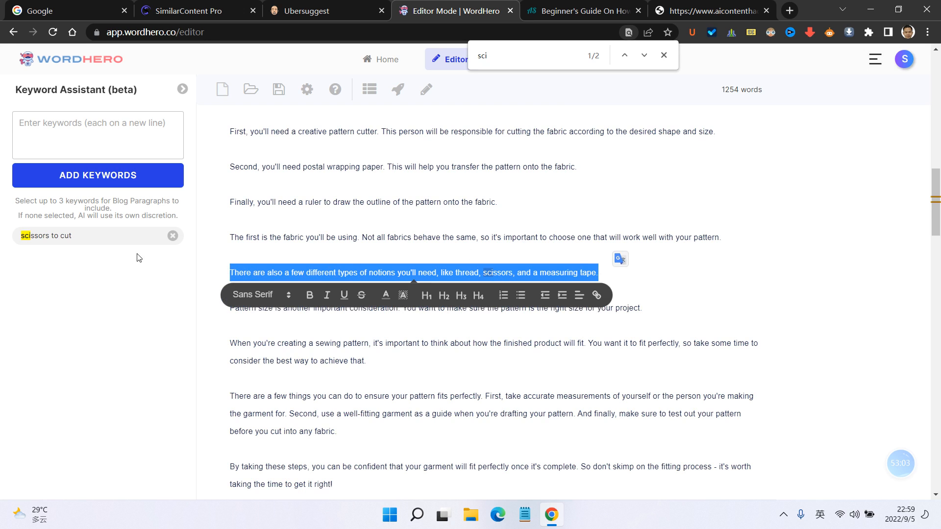
pyautogui.click(59, 239)
pyautogui.moveTo(231, 273); pyautogui.dragTo(601, 273)
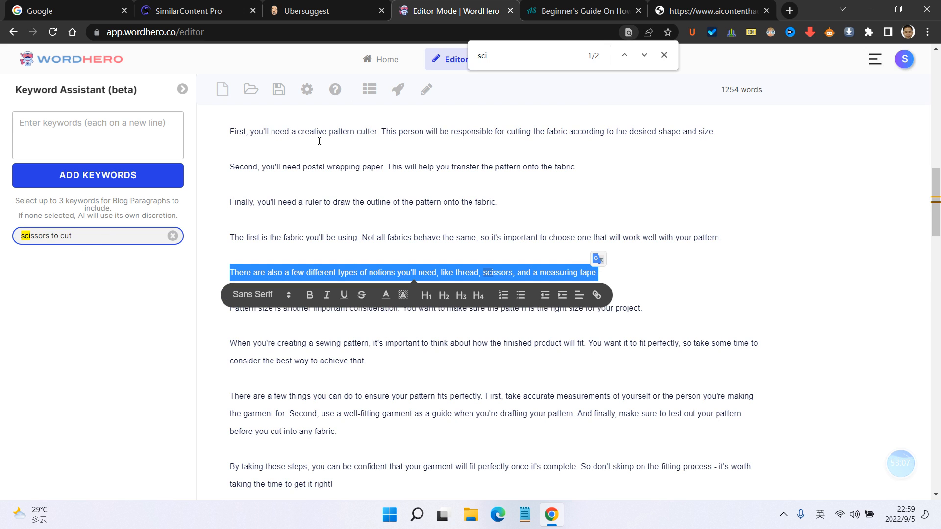
pyautogui.click(400, 90)
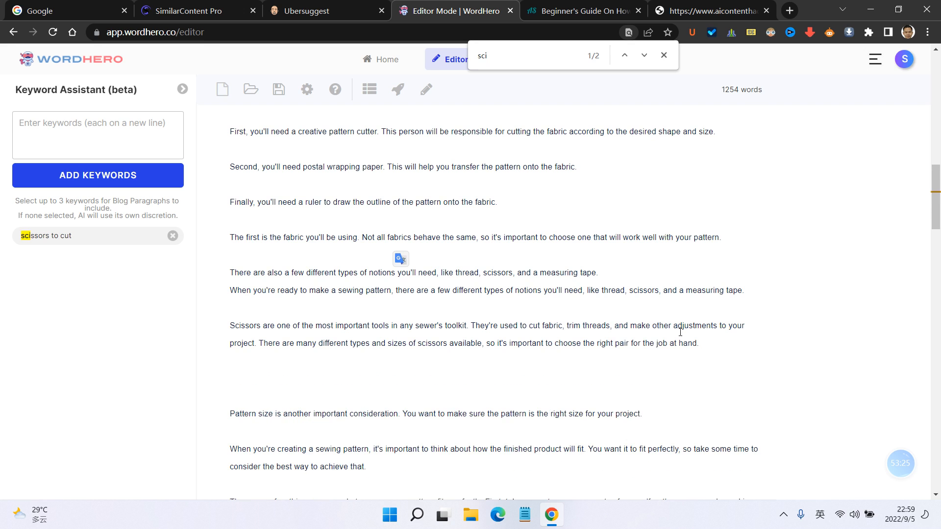
# - Remove the used keyword "scissors to cut" from the Keyword Assistant
pyautogui.scroll(-2, 674, 334)
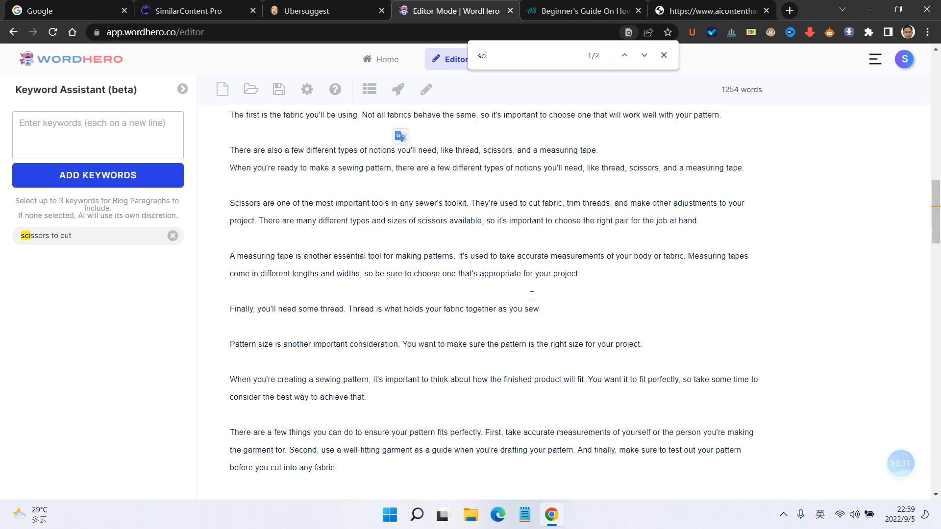
pyautogui.scroll(-3, 438, 277)
pyautogui.scroll(3, 509, 277)
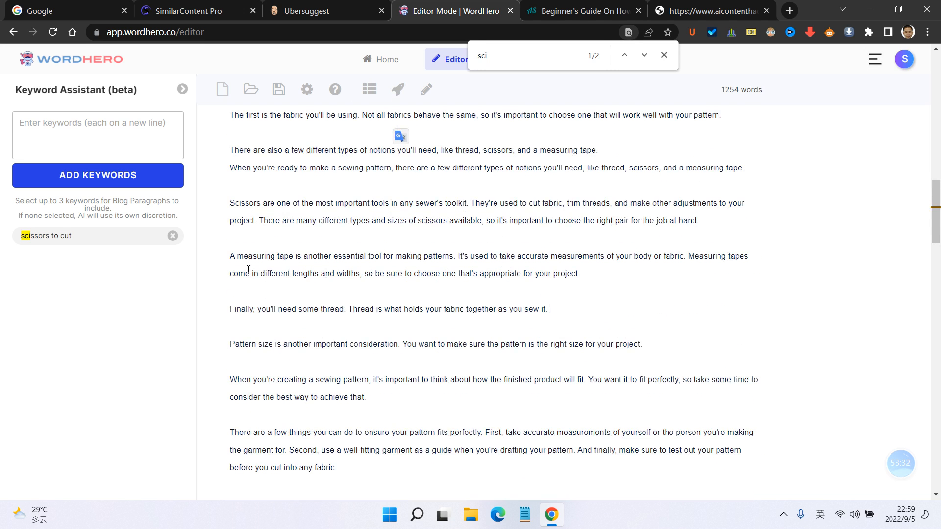
pyautogui.click(173, 236)
pyautogui.scroll(1, 573, 244)
pyautogui.scroll(-12, 573, 243)
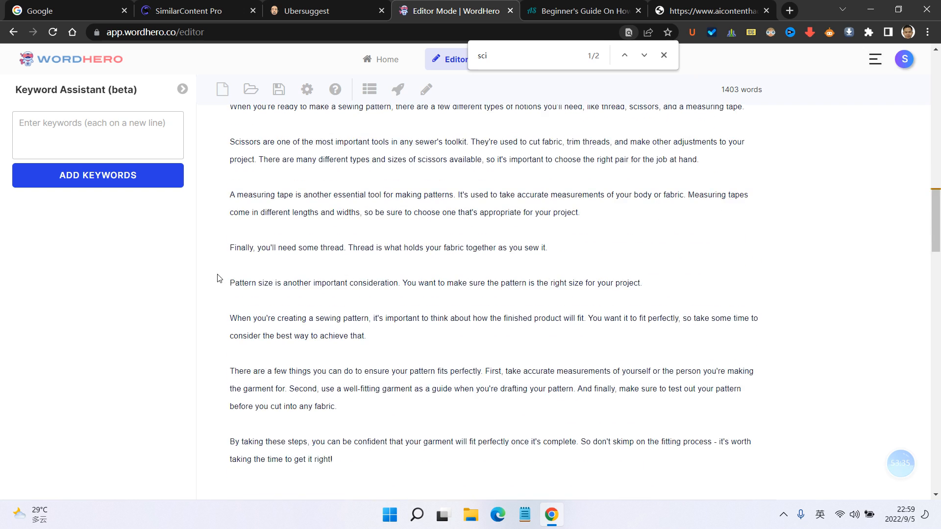
# - Close the page search for "sci" and return to the beginning of the article
pyautogui.scroll(-10, 405, 266)
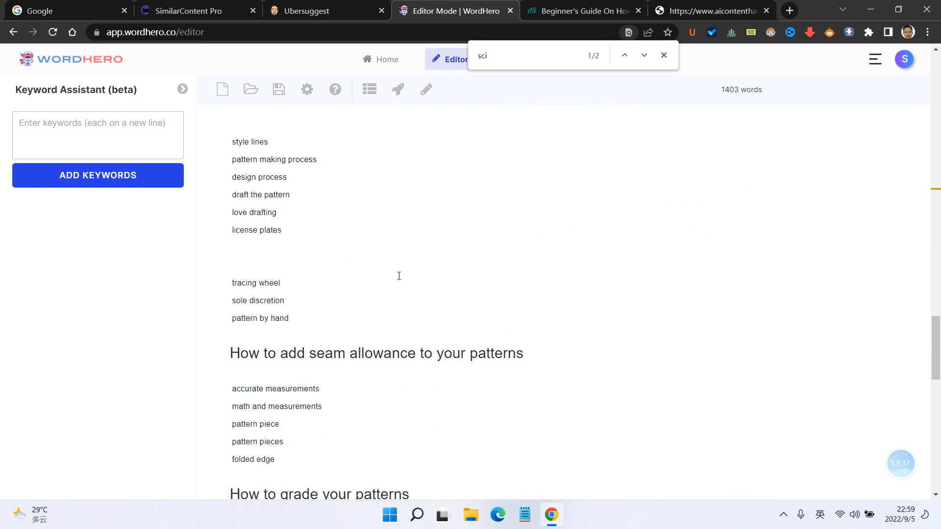
pyautogui.scroll(16, 399, 273)
pyautogui.scroll(12, 627, 184)
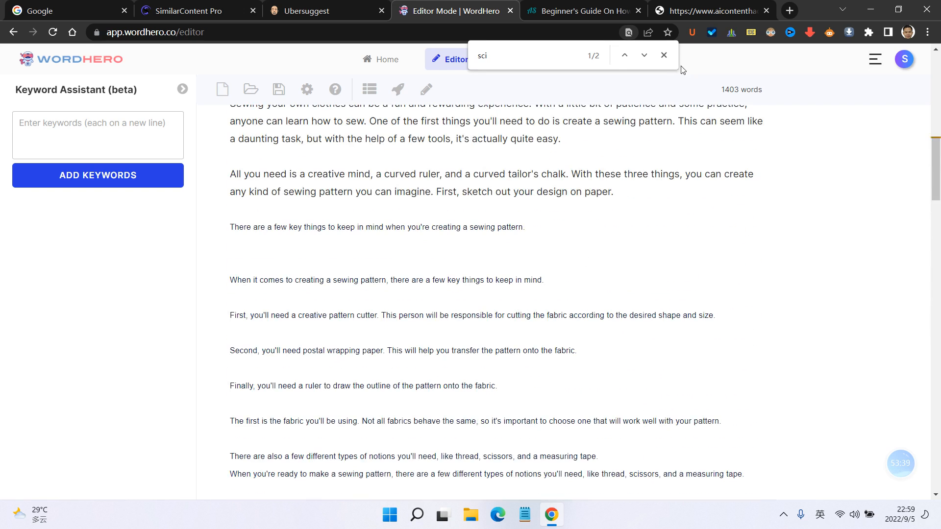
pyautogui.click(664, 56)
pyautogui.scroll(12, 553, 267)
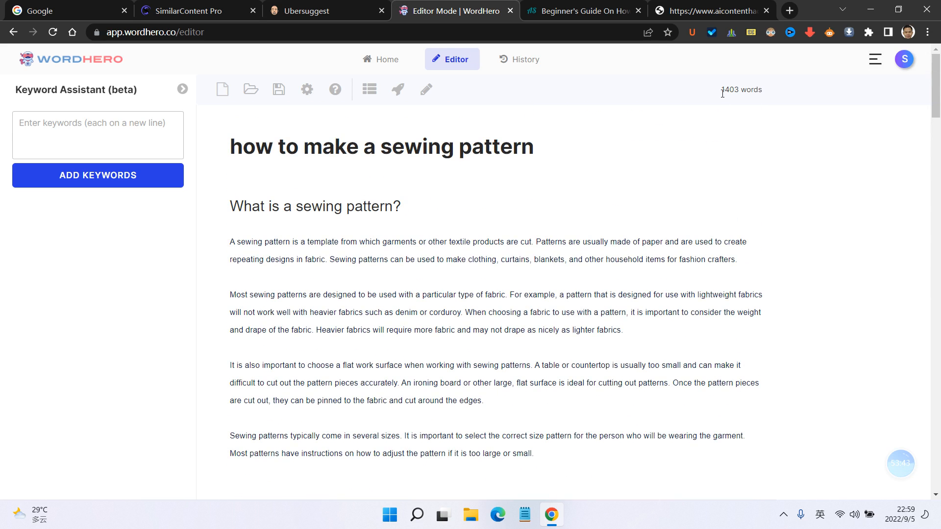
# - Review the article's word count and the sections written so far, down to the remaining keyword lists
pyautogui.moveTo(716, 91); pyautogui.dragTo(843, 92)
pyautogui.click(731, 184)
pyautogui.scroll(-1, 641, 275)
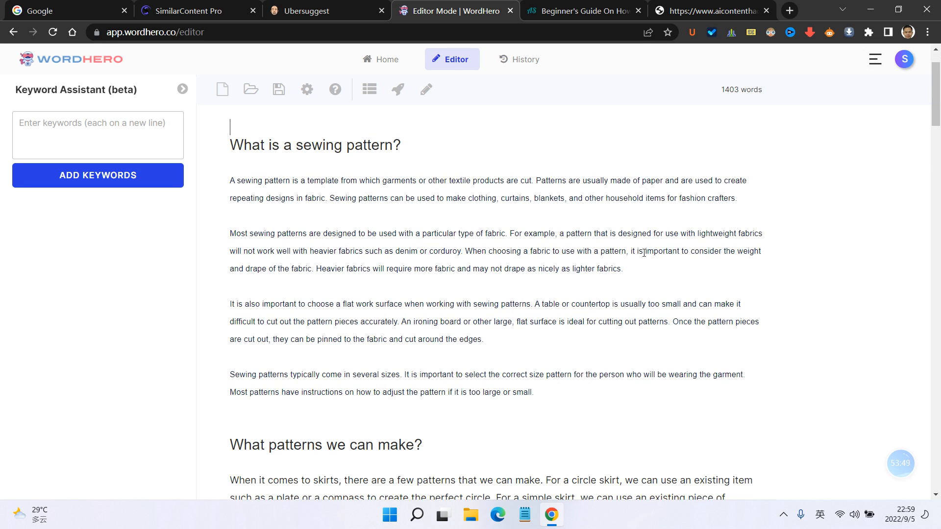
pyautogui.scroll(-5, 644, 252)
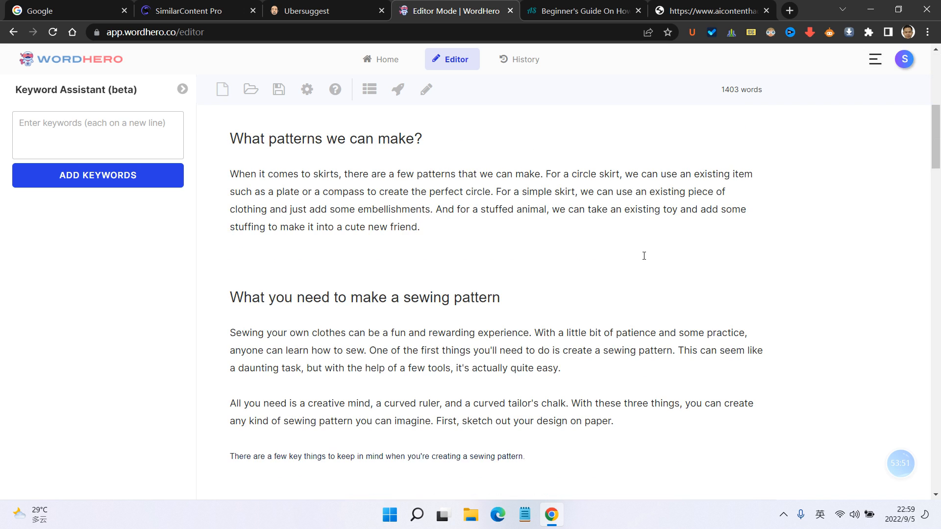
pyautogui.scroll(-5, 644, 255)
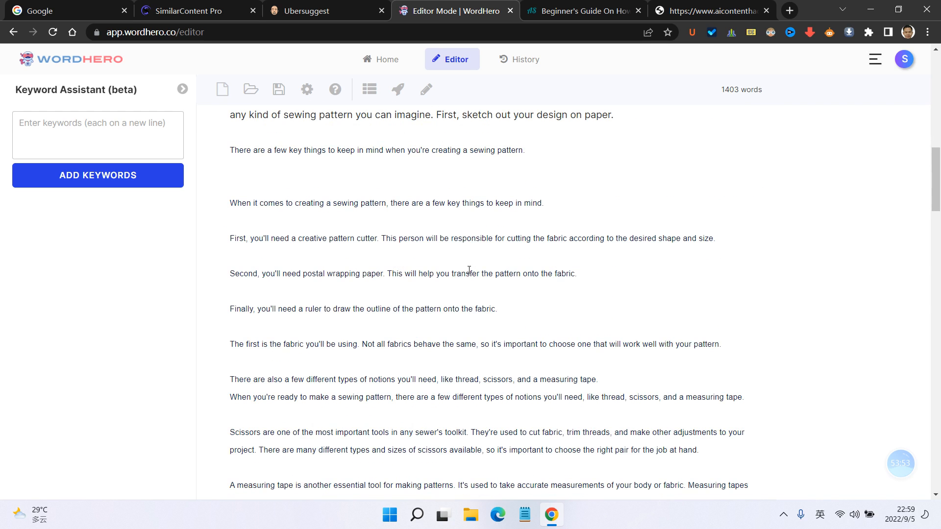
pyautogui.scroll(-2, 475, 269)
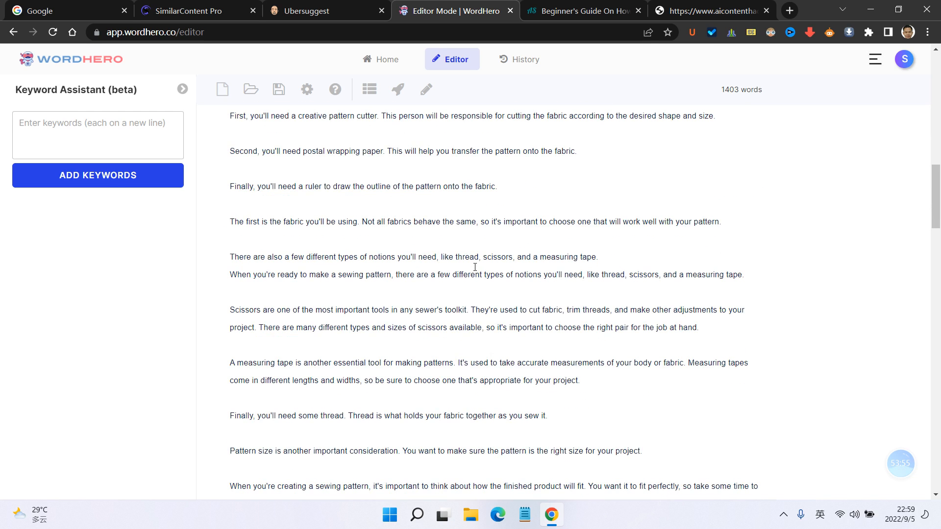
pyautogui.tripleClick(720, 95)
pyautogui.moveTo(718, 95); pyautogui.dragTo(783, 92)
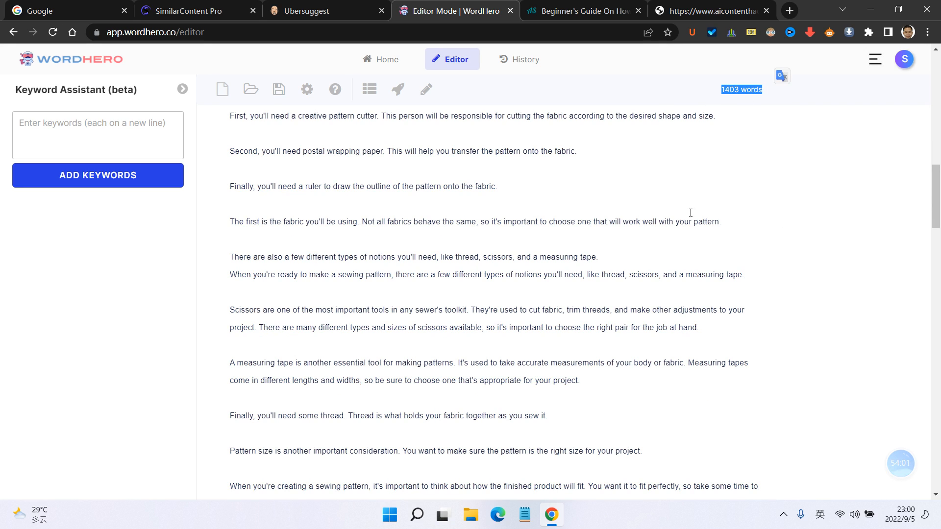
pyautogui.click(687, 185)
pyautogui.scroll(-3, 548, 198)
pyautogui.scroll(-8, 548, 198)
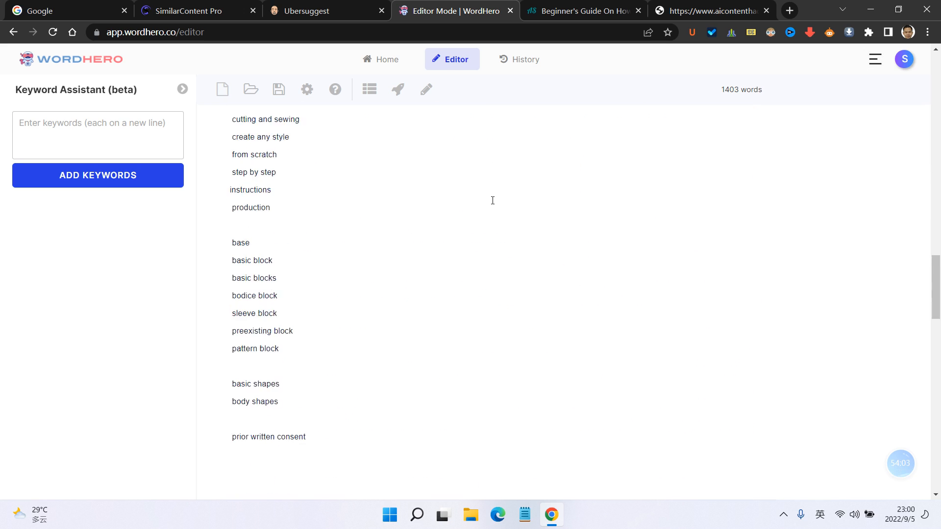
# - Delete the extra blank lines above the heading "How to create a basic sewing pattern"
pyautogui.scroll(3, 491, 201)
pyautogui.click(367, 193)
pyautogui.press('BackSpace')
pyautogui.press('BackSpace')
pyautogui.press('BackSpace')
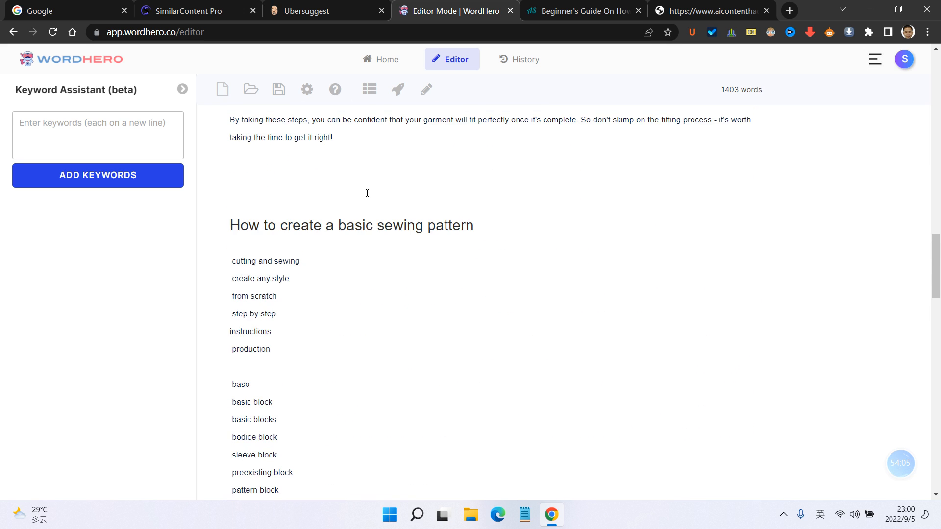
# - Copy the keywords from "cutting and sewing" through "basic block" under the heading "How to create a basic sewing pattern"
pyautogui.scroll(-2, 367, 192)
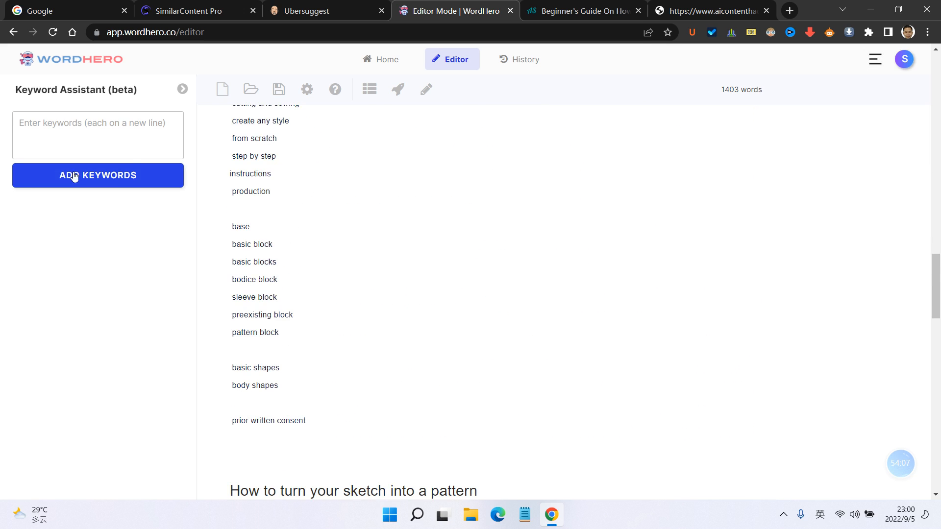
pyautogui.scroll(1, 337, 247)
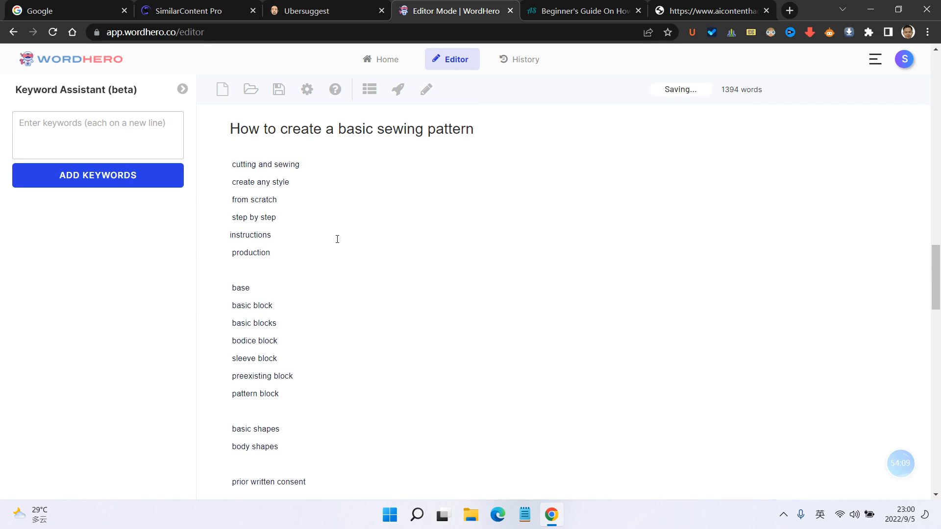
pyautogui.scroll(-4, 294, 223)
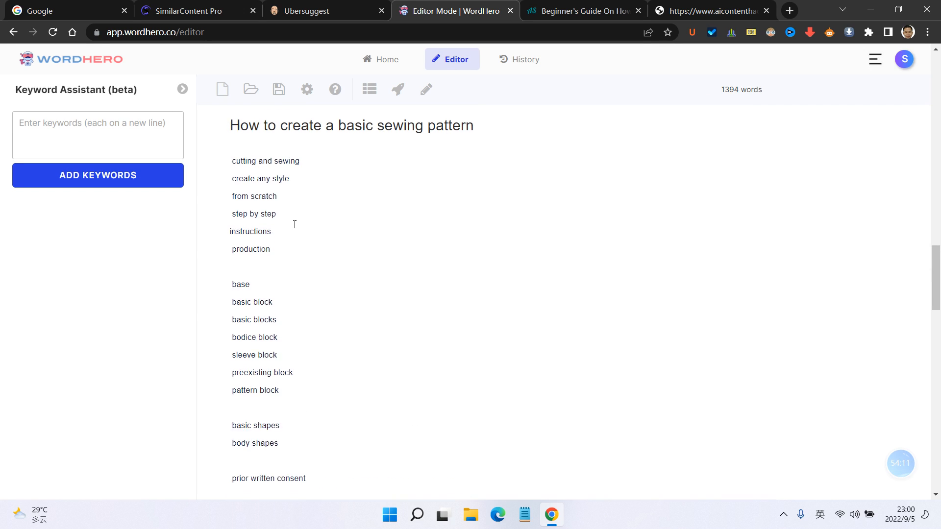
pyautogui.scroll(4, 294, 217)
pyautogui.scroll(1, 291, 240)
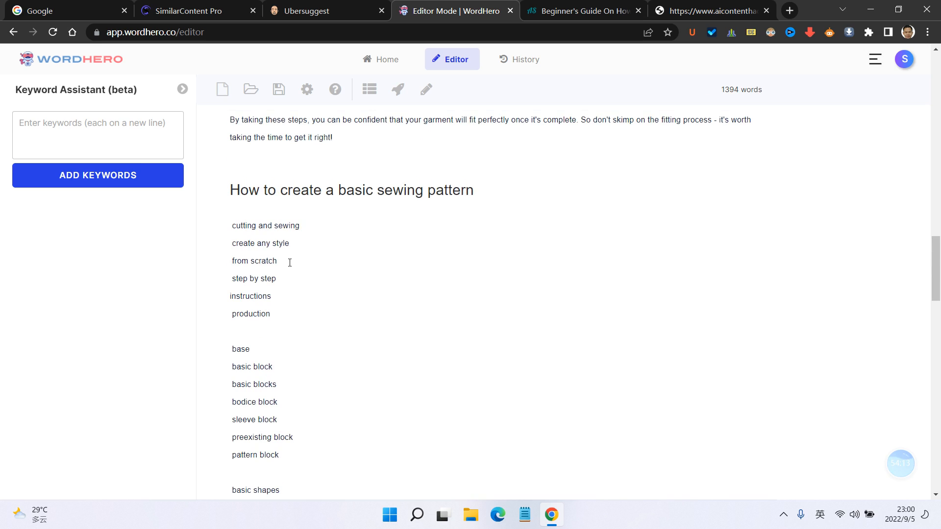
pyautogui.scroll(1, 318, 329)
pyautogui.scroll(-1, 320, 328)
pyautogui.moveTo(285, 364); pyautogui.dragTo(230, 221)
pyautogui.hotkey('ctrl', 'c')
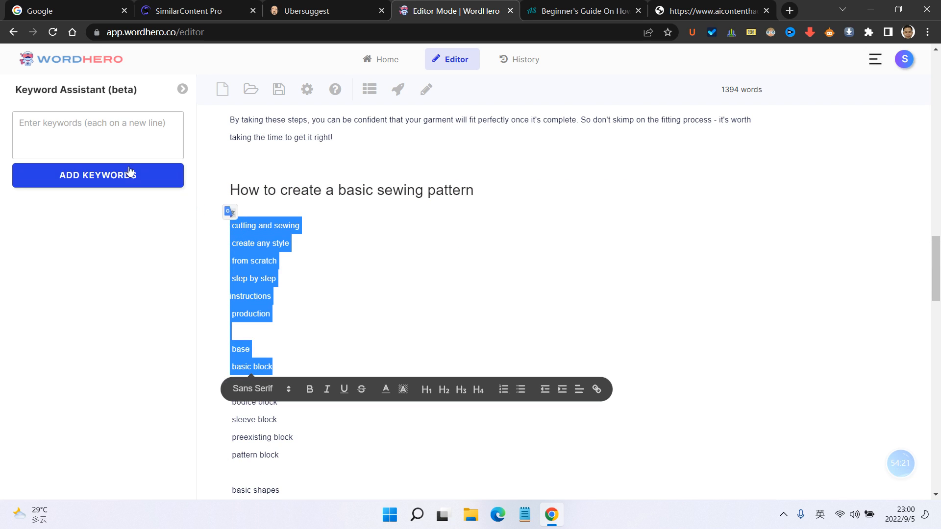
# - Add the copied keywords, from "cutting and sewing" through "basic block", to the Keyword Assistant
pyautogui.click(180, 81)
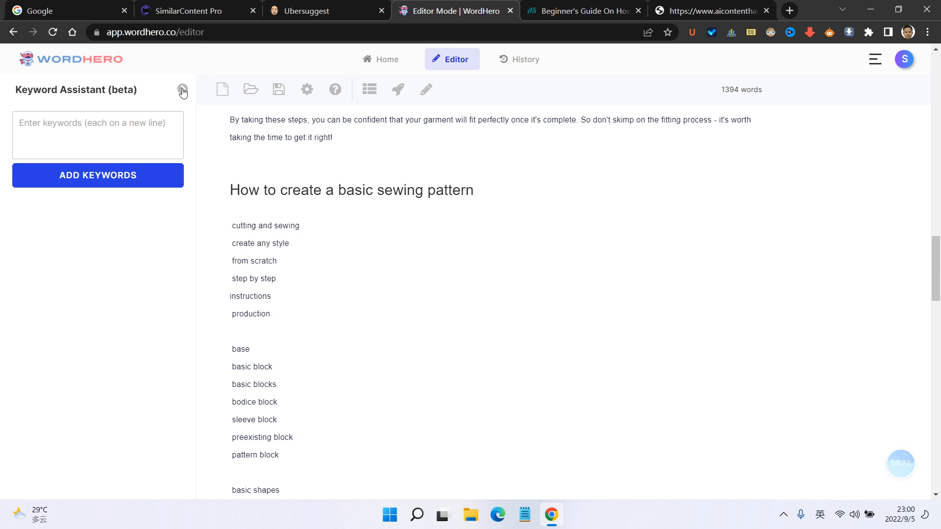
pyautogui.click(183, 91)
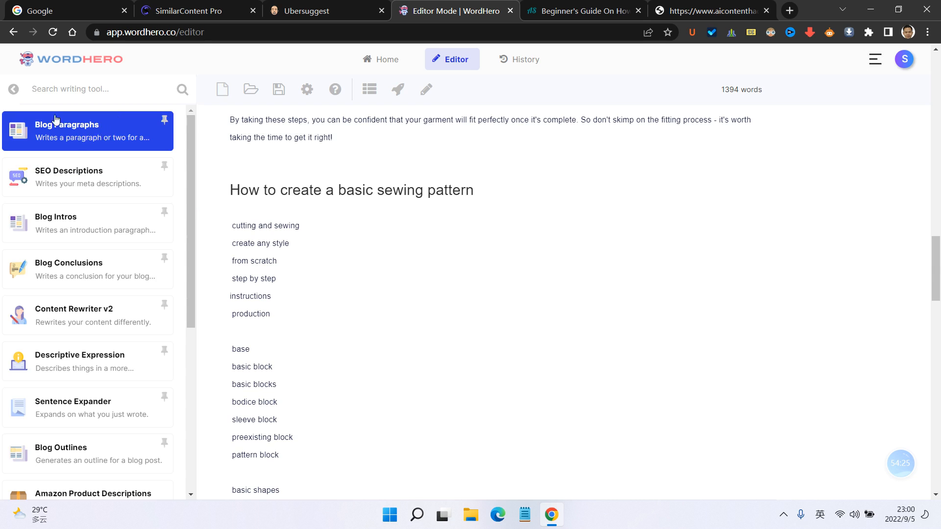
pyautogui.click(14, 88)
pyautogui.click(116, 126)
pyautogui.hotkey('ctrl', 'v')
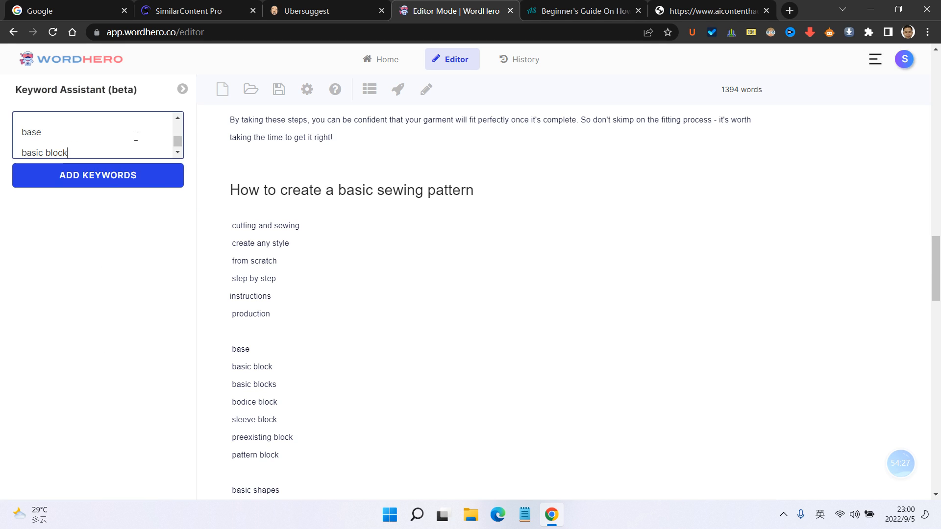
pyautogui.click(98, 182)
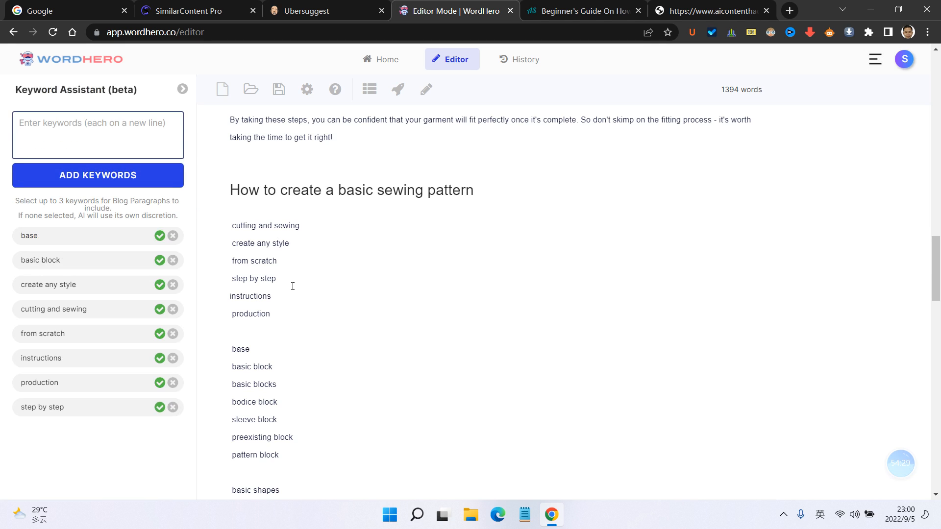
# - Set the Blog Paragraphs keywords to cutting and sewing, create any style, from scratch, step by step, instructions and production, without trailing blank lines
pyautogui.click(182, 89)
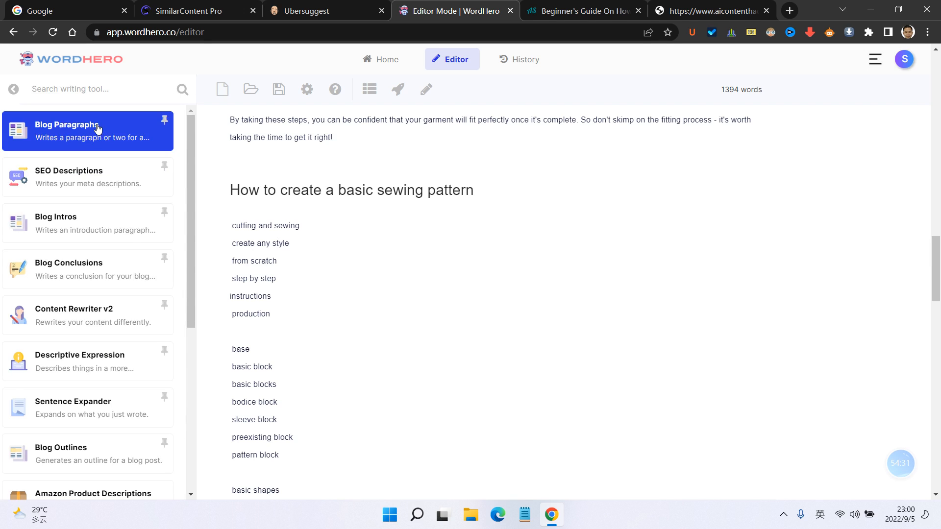
pyautogui.click(103, 130)
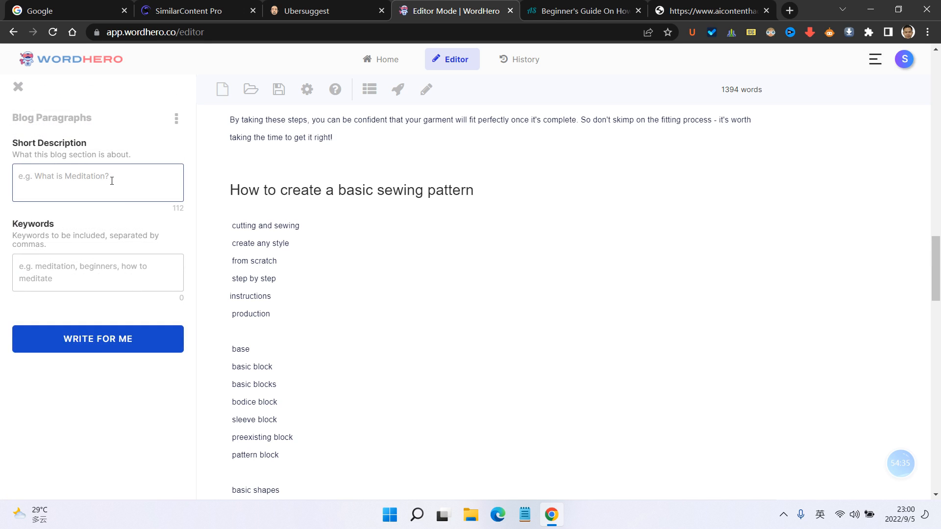
pyautogui.click(105, 265)
pyautogui.write('cutting and sewing   create any style   from scratch   step by step  instructions   production')
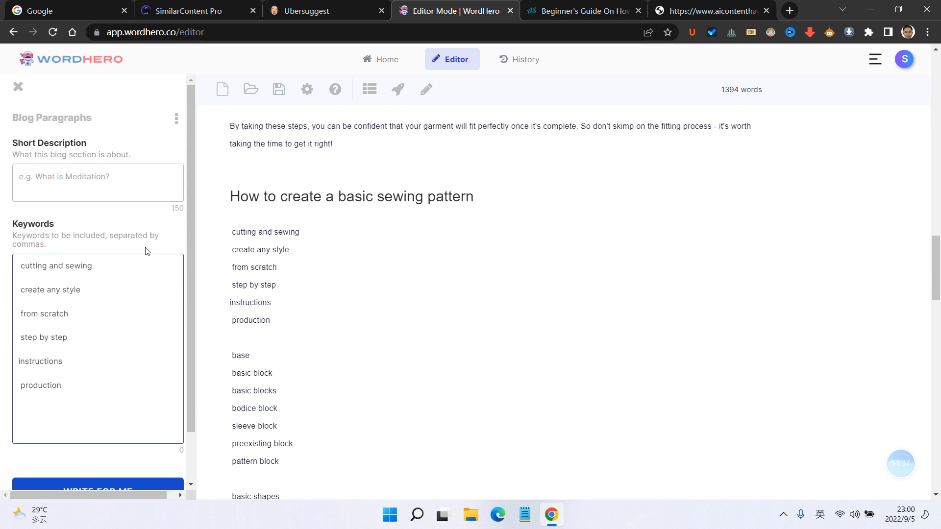
pyautogui.scroll(2, 146, 248)
pyautogui.press('BackSpace')
pyautogui.press('BackSpace')
pyautogui.press('BackSpace')
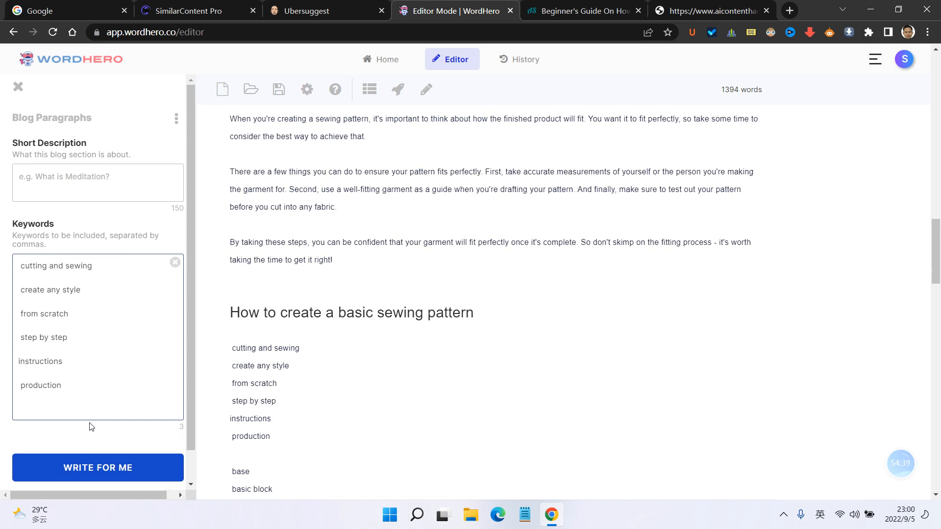
pyautogui.press('BackSpace')
pyautogui.press('BackSpace')
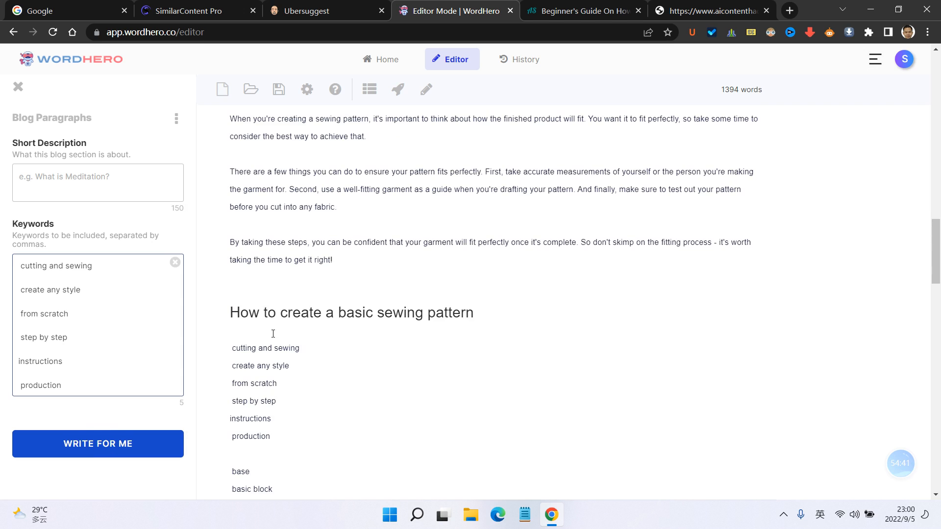
# - Set the short description to the heading "How to create a basic sewing pattern" and generate the blog paragraph
pyautogui.scroll(2, 374, 333)
pyautogui.scroll(-3, 374, 333)
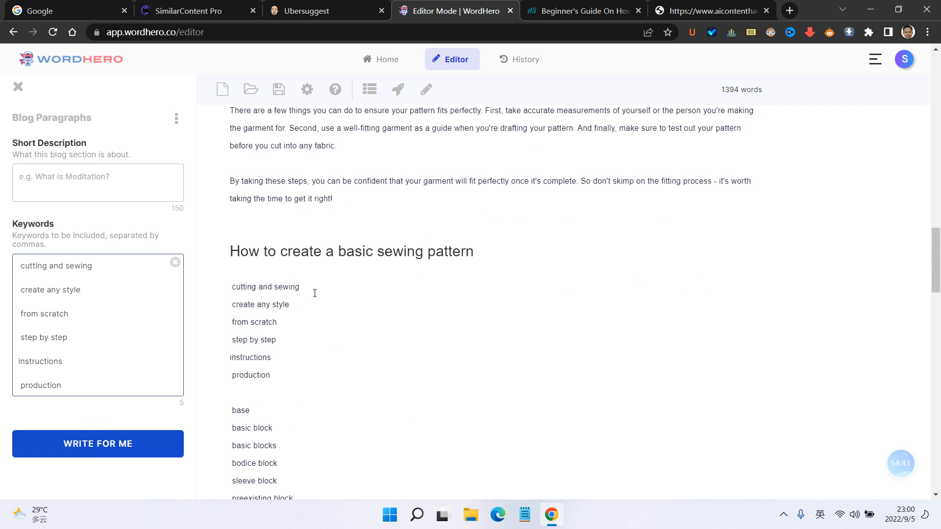
pyautogui.moveTo(225, 251); pyautogui.dragTo(574, 252)
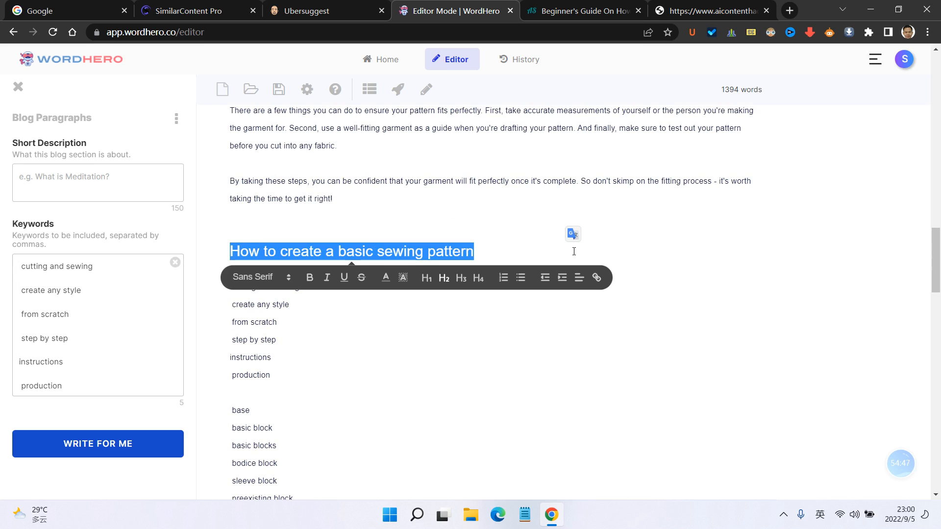
pyautogui.hotkey('ctrl', 'c')
pyautogui.click(171, 176)
pyautogui.hotkey('ctrl', 'v')
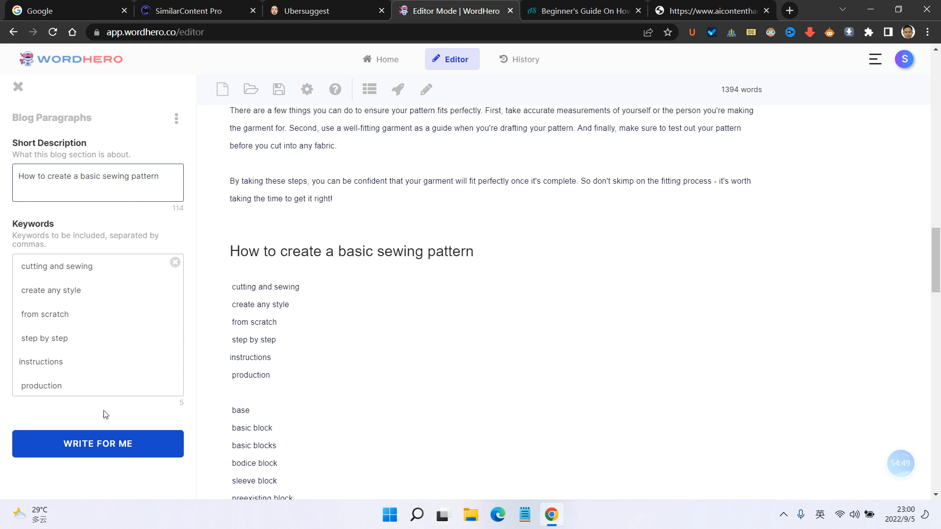
pyautogui.click(105, 442)
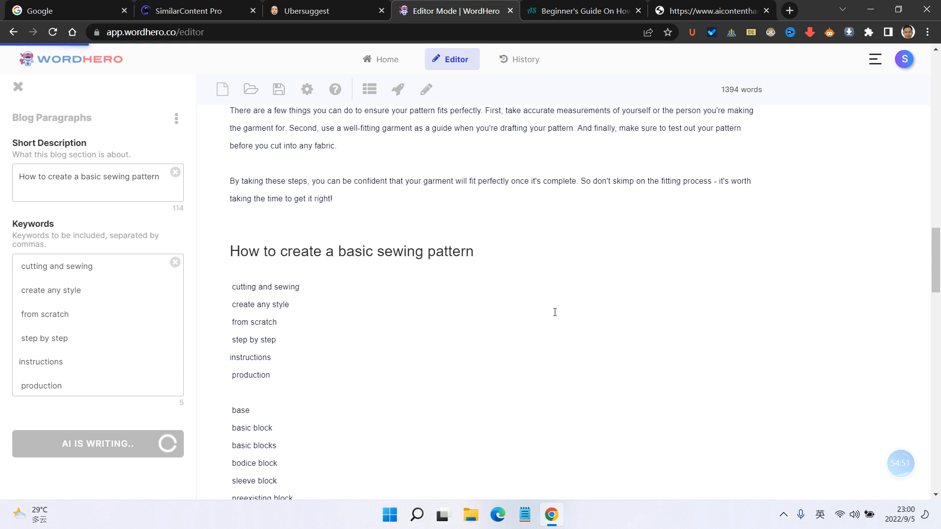
# - Copy the generated paragraph and insert it directly below the heading "How to create a basic sewing pattern"
pyautogui.scroll(-4, 555, 312)
pyautogui.scroll(3, 555, 297)
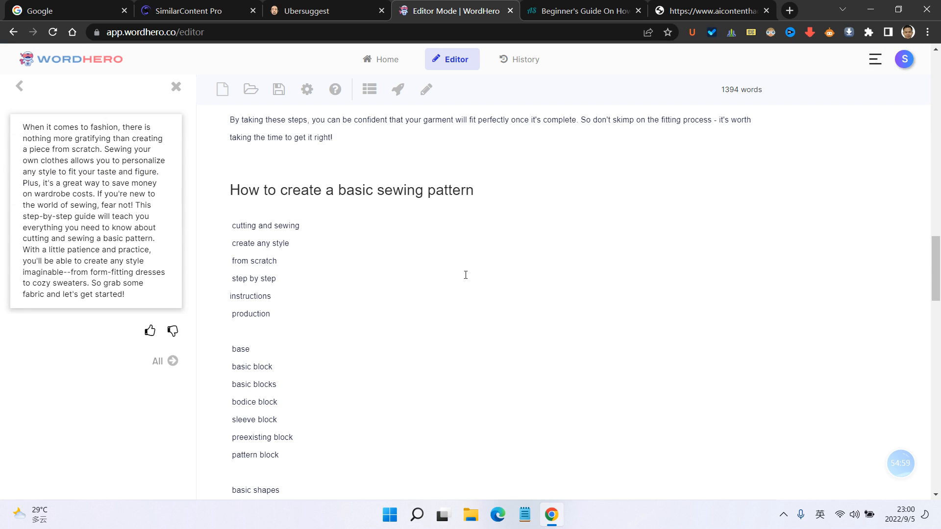
pyautogui.click(123, 237)
pyautogui.click(501, 196)
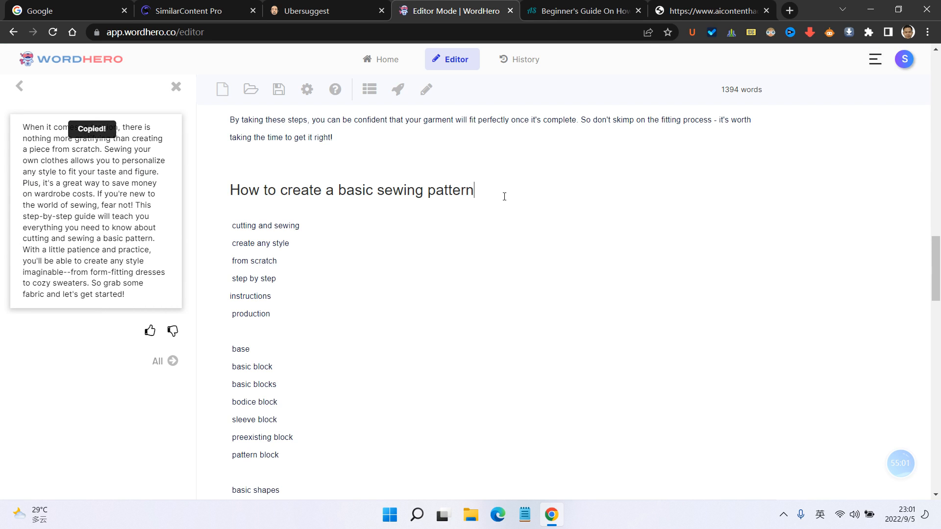
pyautogui.press('Return')
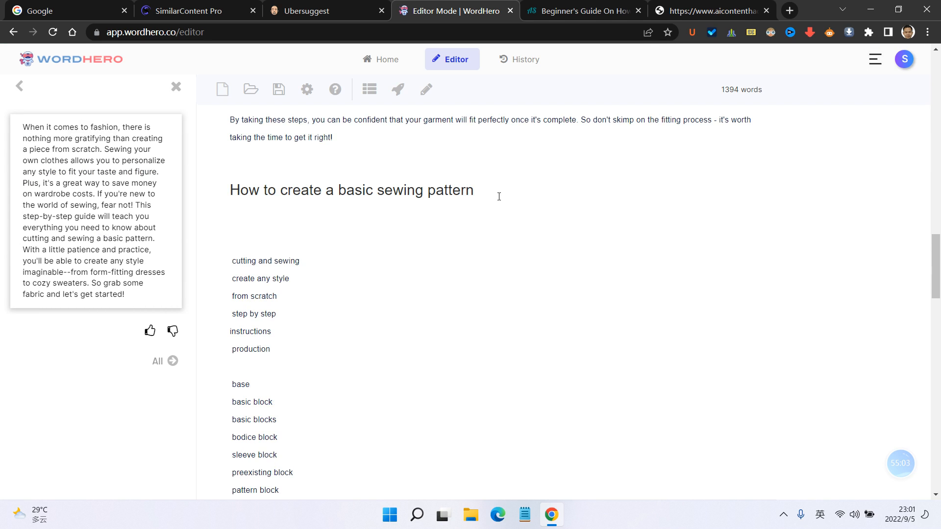
pyautogui.hotkey('ctrl', 'v')
pyautogui.scroll(-1, 375, 392)
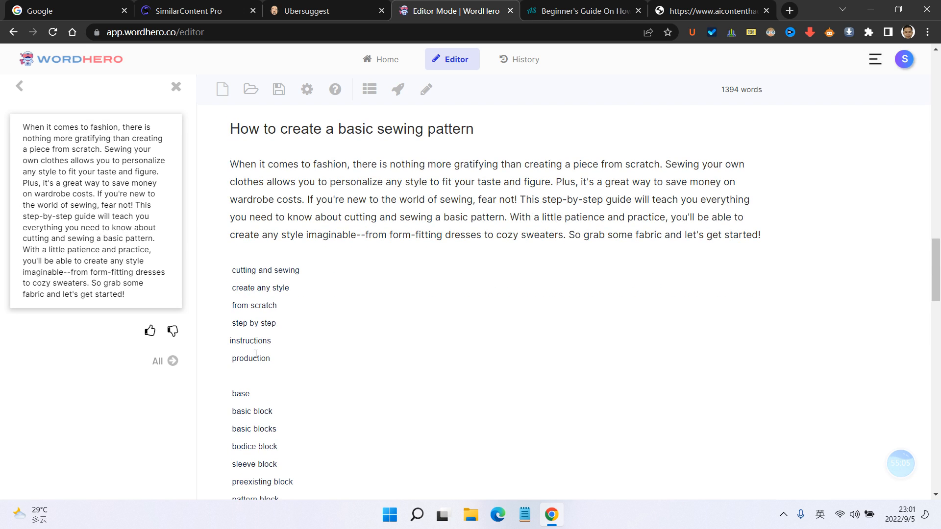
# - Move the keywords from "cutting and sewing" through "basic block" out of the article and into the Notepad file
pyautogui.click(176, 89)
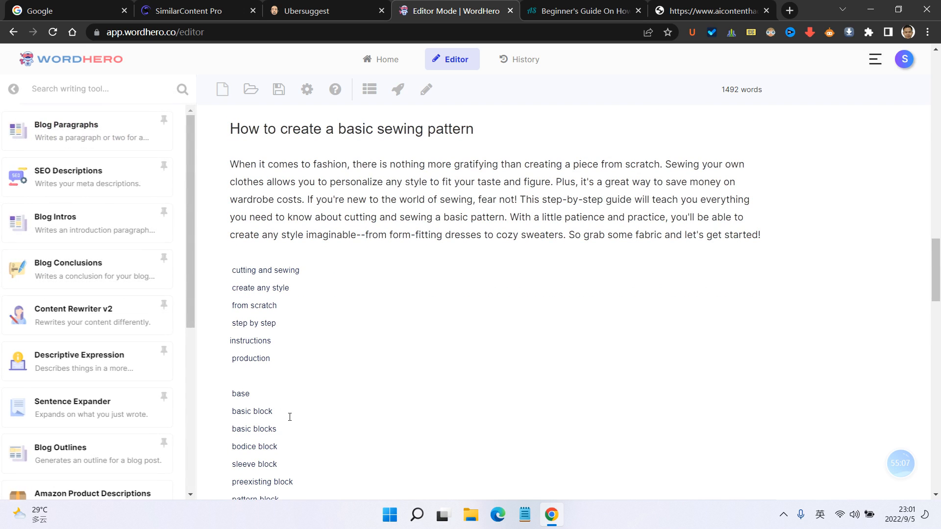
pyautogui.moveTo(269, 397); pyautogui.dragTo(214, 331)
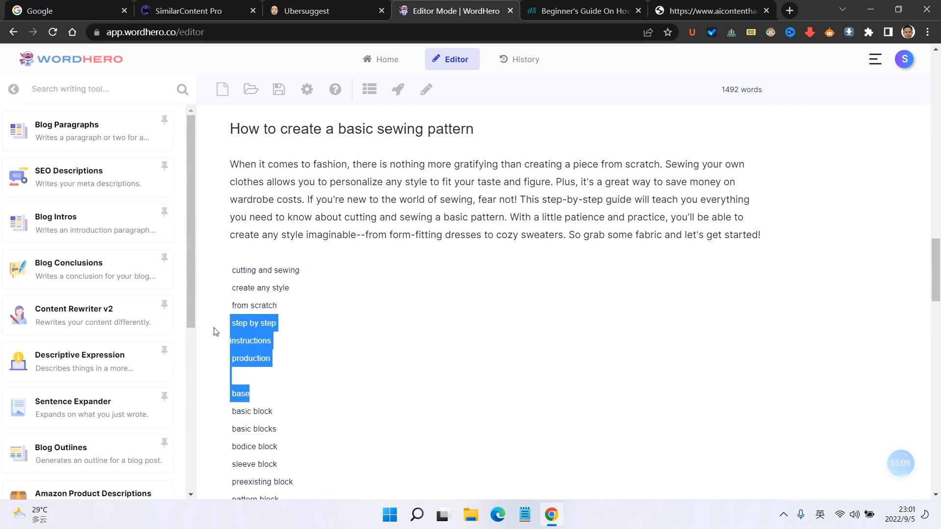
pyautogui.click(289, 378)
pyautogui.moveTo(292, 412); pyautogui.dragTo(226, 266)
pyautogui.press('BackSpace')
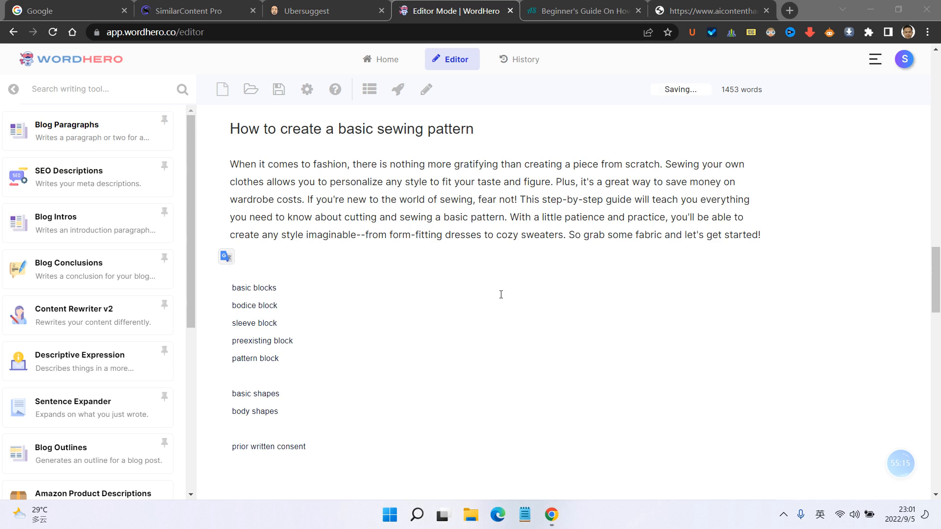
pyautogui.hotkey('ctrl', 'v')
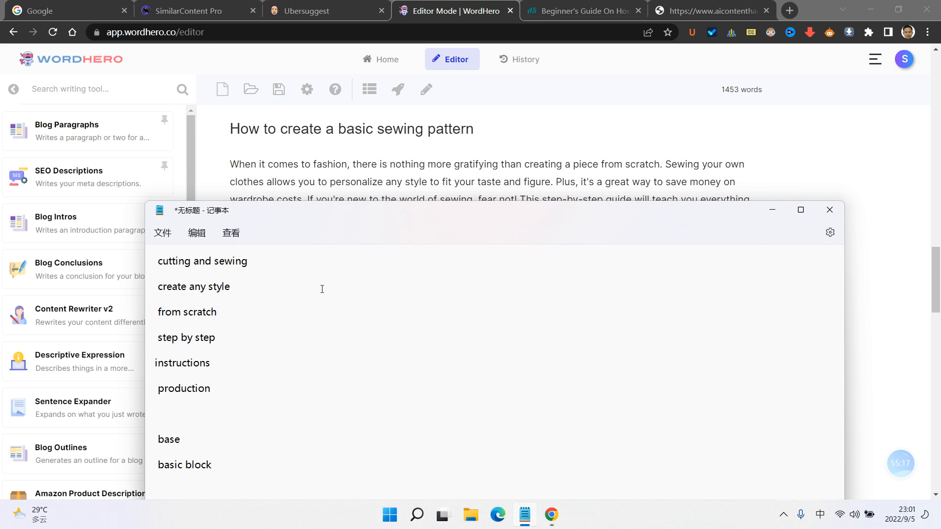
pyautogui.click(393, 167)
# - Remove basic block, create any style, cutting and sewing, from scratch and instructions from the Keyword Assistant
pyautogui.click(15, 90)
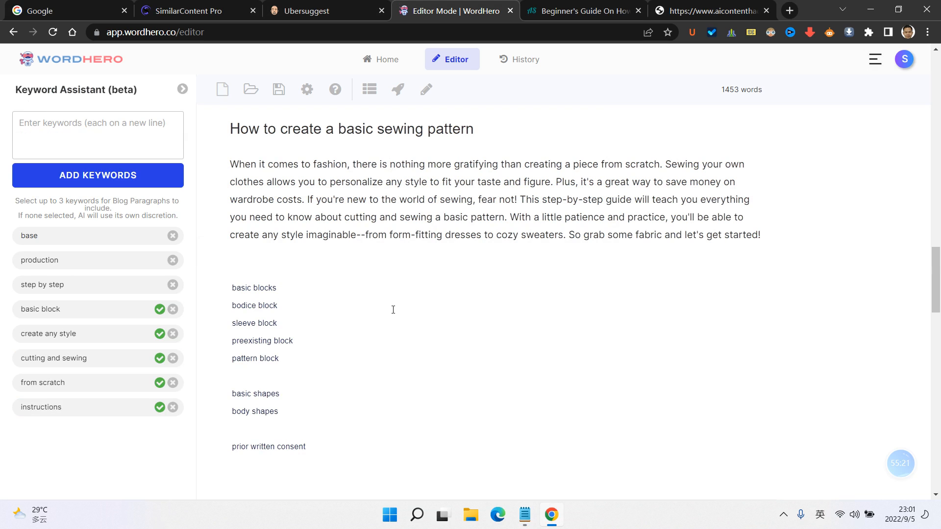
pyautogui.click(173, 311)
pyautogui.click(173, 311)
pyautogui.click(173, 310)
pyautogui.click(173, 311)
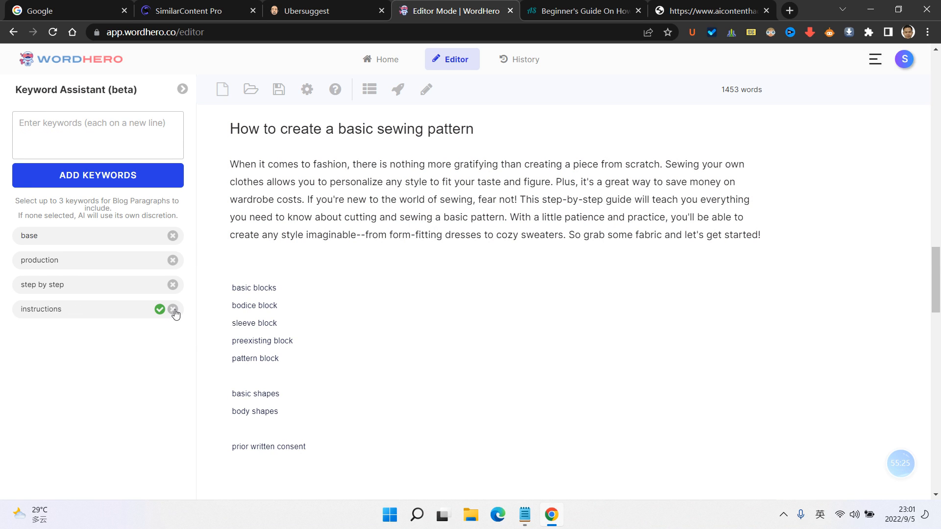
pyautogui.click(173, 310)
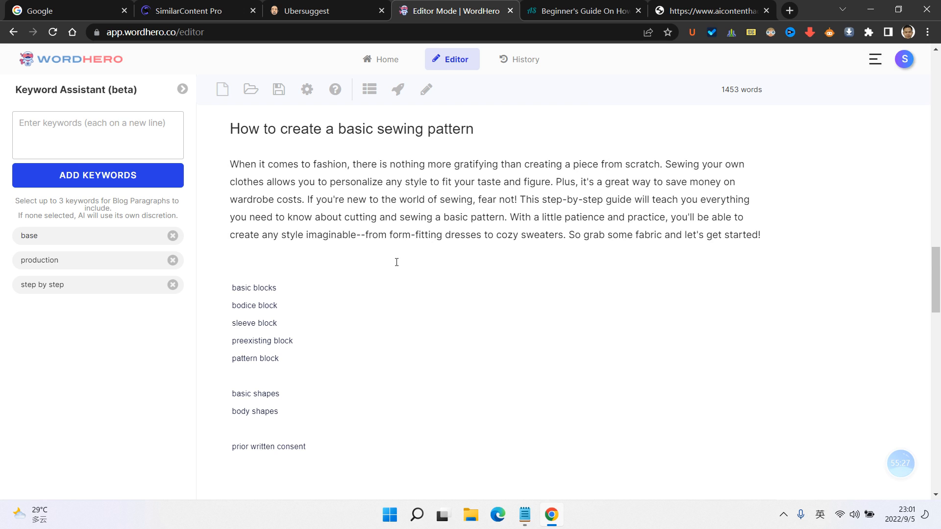
# - Split the new text into three paragraphs, breaking it before "This step-by-step guide" and before "So grab some fabric"
pyautogui.click(420, 245)
pyautogui.press('Return')
pyautogui.press('Return')
pyautogui.press('BackSpace')
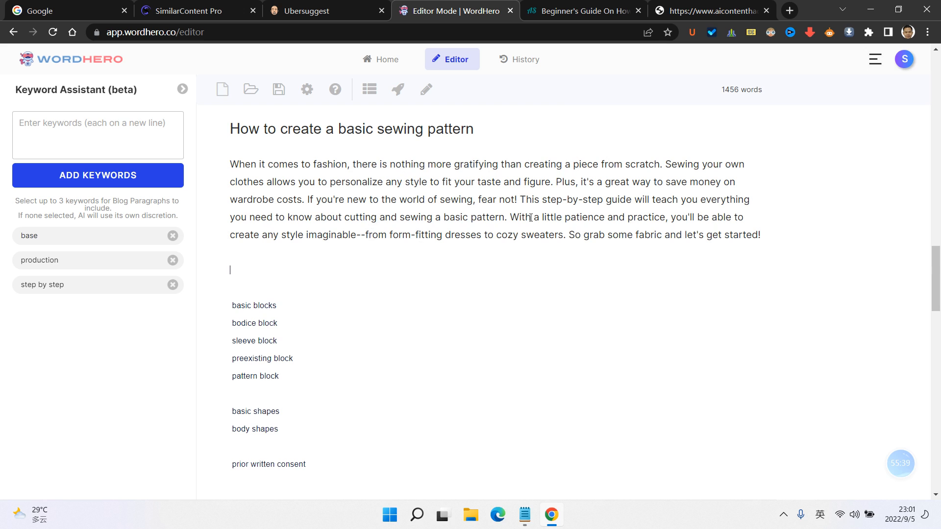
pyautogui.press('Return')
pyautogui.press('Return')
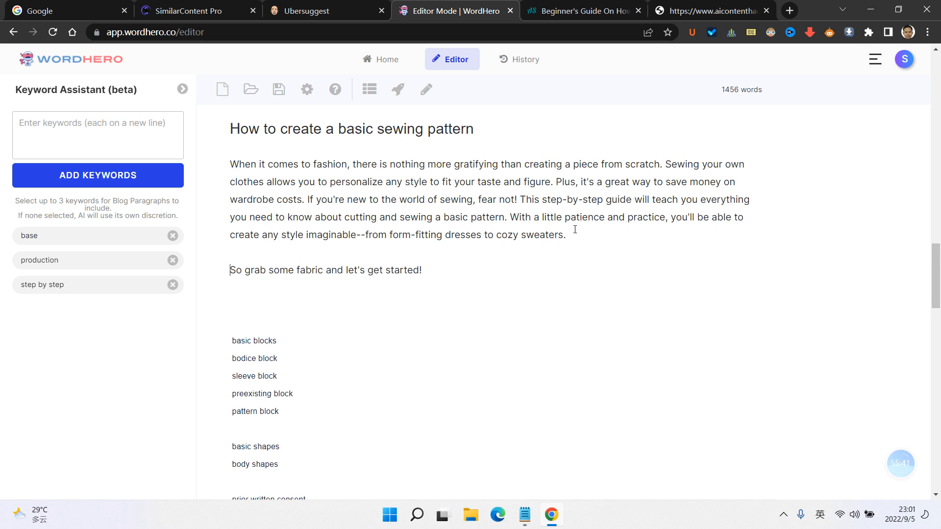
pyautogui.click(523, 201)
pyautogui.press('Return')
pyautogui.press('Return')
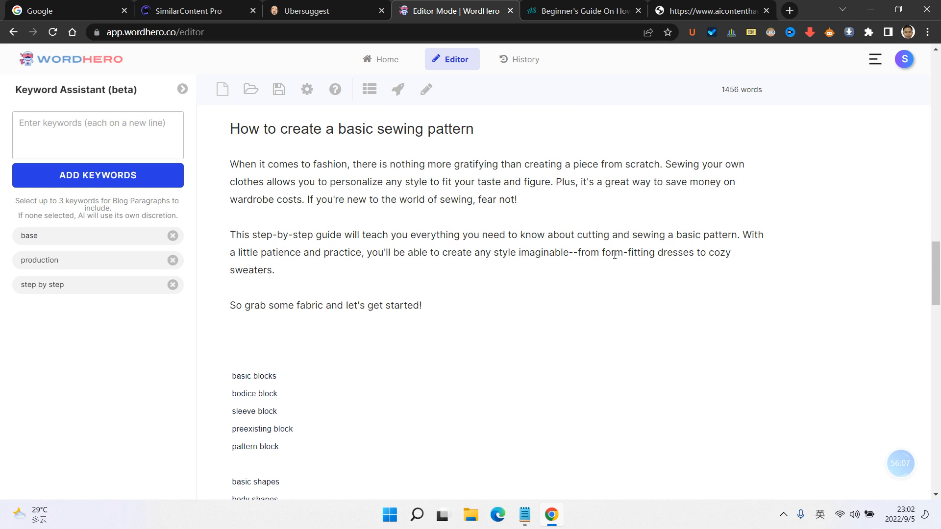
# - Locate "step-by-step" in the second paragraph and remove the step by step keyword from the Keyword Assistant
pyautogui.click(651, 298)
pyautogui.moveTo(252, 234); pyautogui.dragTo(314, 236)
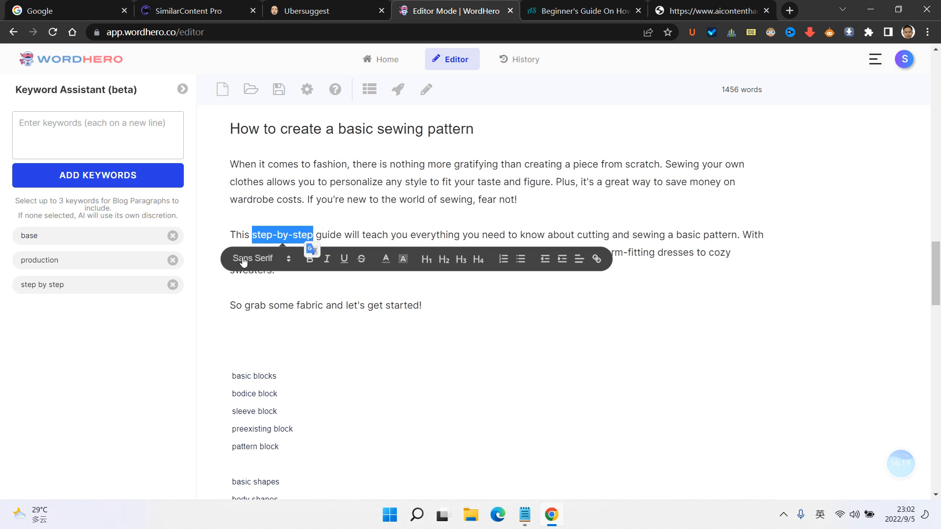
pyautogui.click(172, 285)
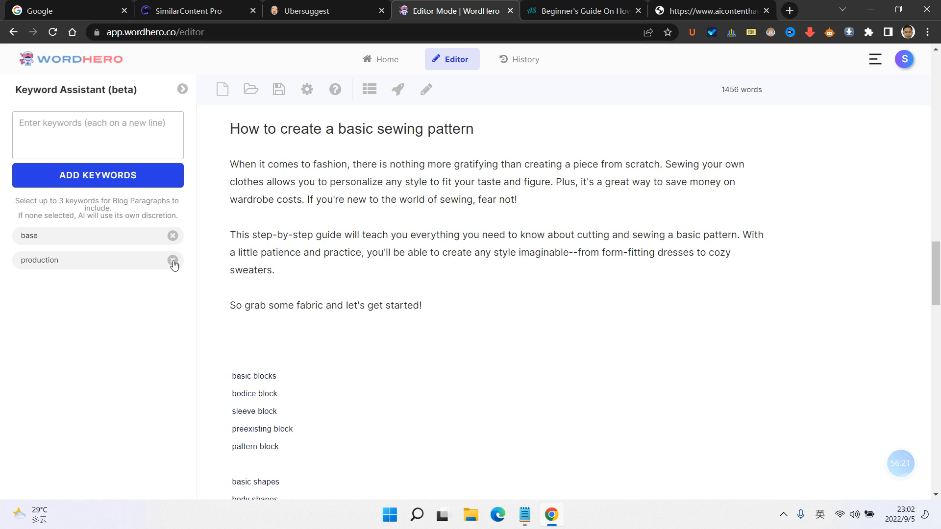
# - Insert "production" after "the world of sewing" in the first paragraph and remove the production keyword from the Keyword Assistant
pyautogui.scroll(1, 413, 215)
pyautogui.click(433, 277)
pyautogui.click(537, 267)
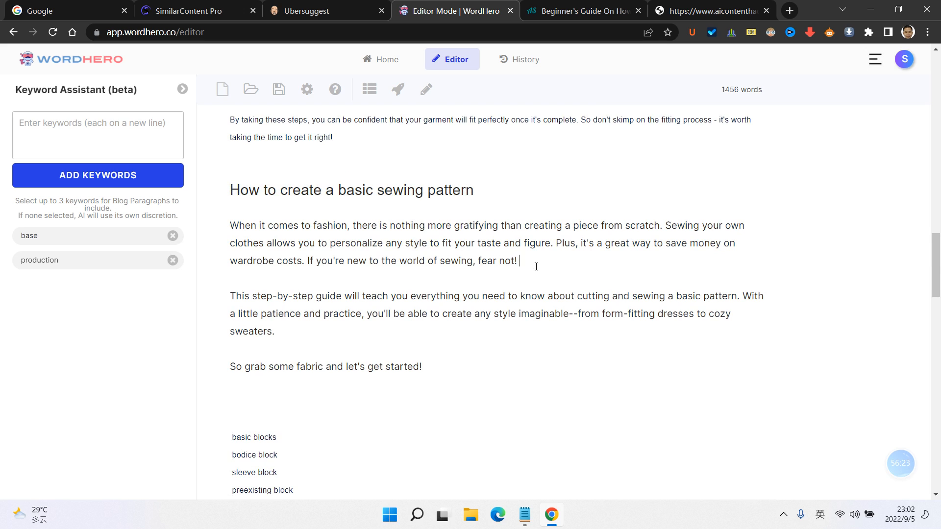
pyautogui.click(476, 259)
pyautogui.write('production')
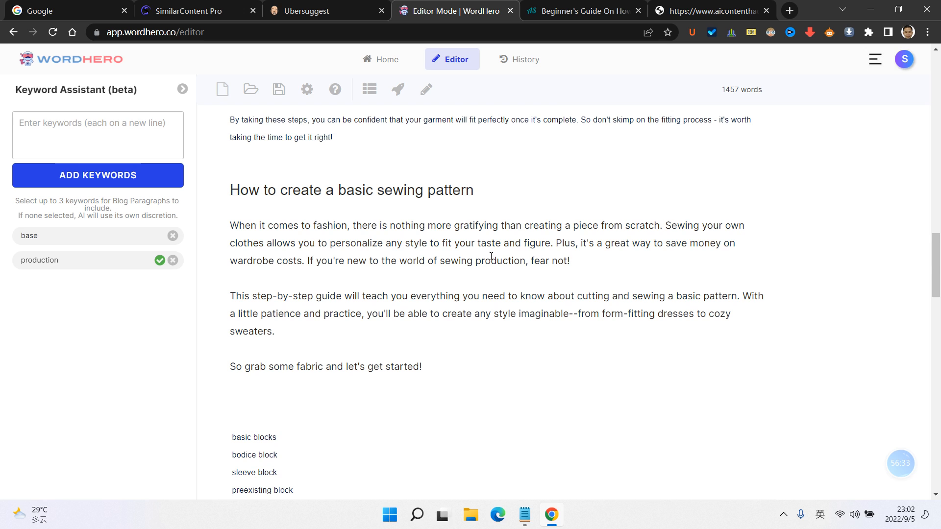
pyautogui.click(172, 261)
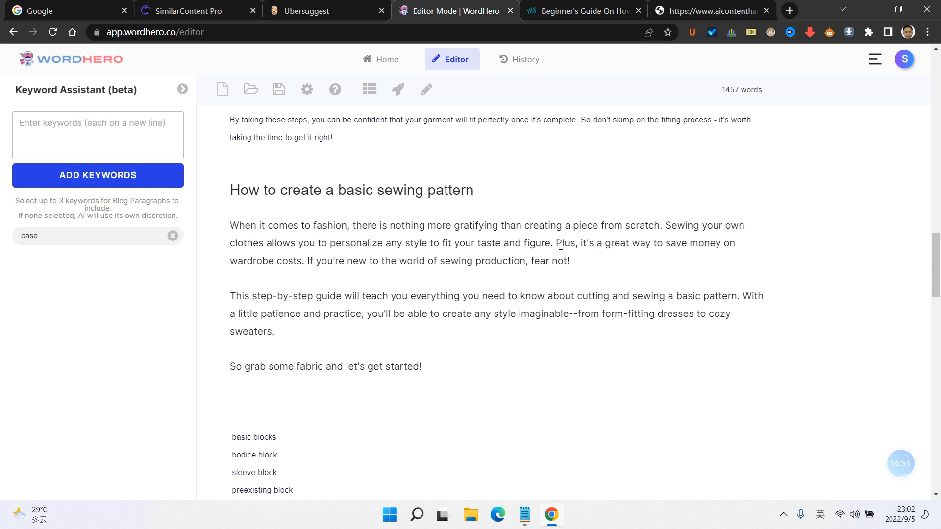
# - Add "from the base" before the exclamation mark of the closing sentence and remove the base keyword from the Keyword Assistant
pyautogui.scroll(-2, 561, 246)
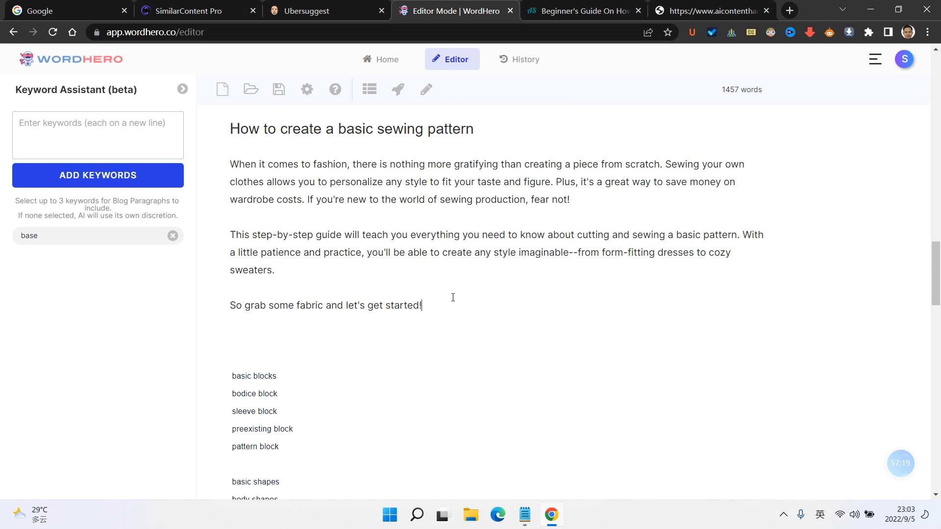
pyautogui.write('from the base')
pyautogui.click(172, 235)
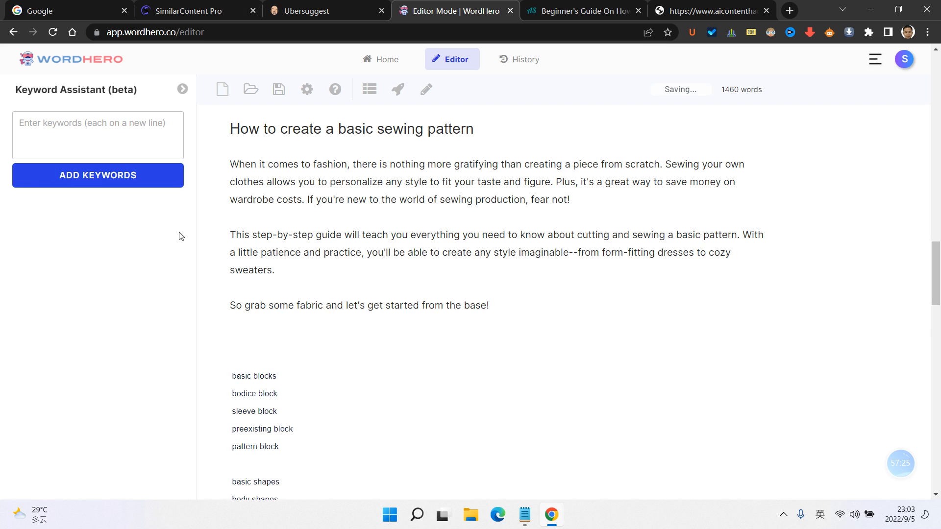
# - Review the leftover keywords below the closing sentence and those in the section "How to turn your sketch into a pattern"
pyautogui.scroll(-4, 520, 287)
pyautogui.scroll(3, 343, 255)
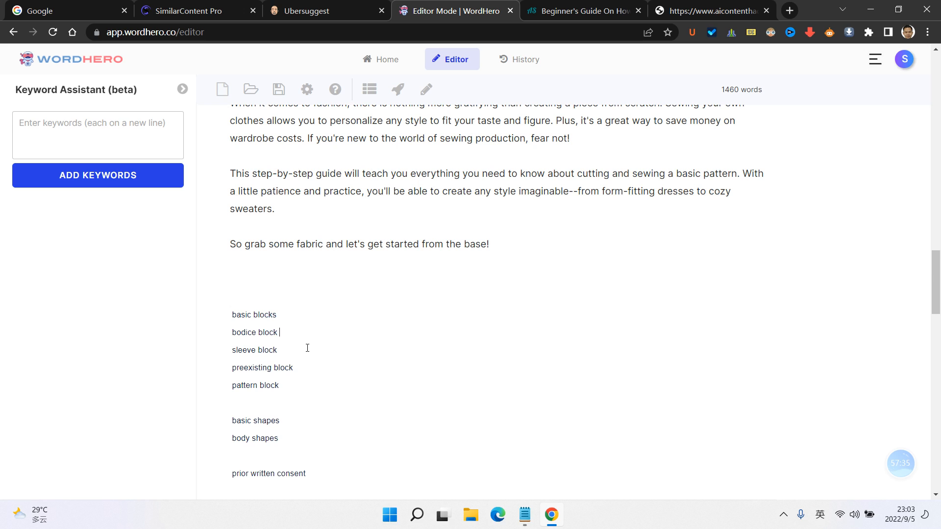
pyautogui.scroll(2, 309, 346)
pyautogui.scroll(-3, 311, 345)
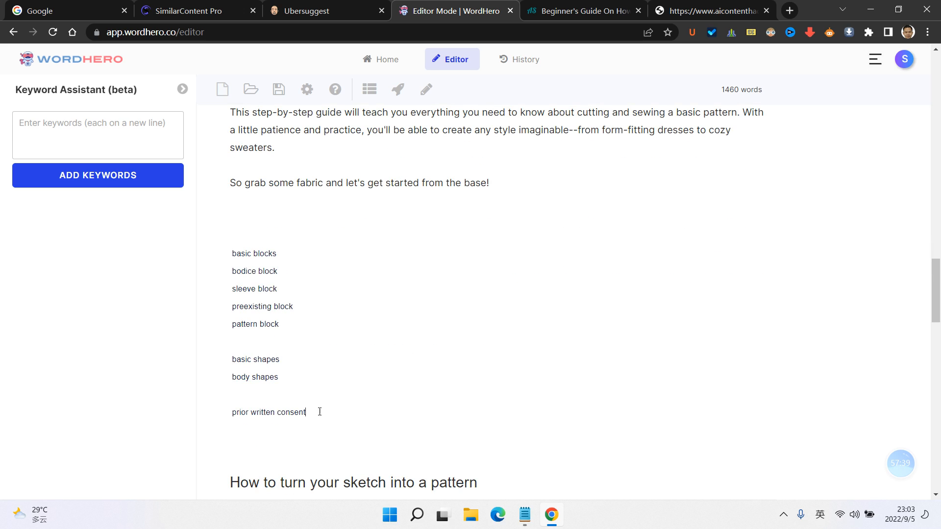
pyautogui.moveTo(319, 412); pyautogui.dragTo(225, 259)
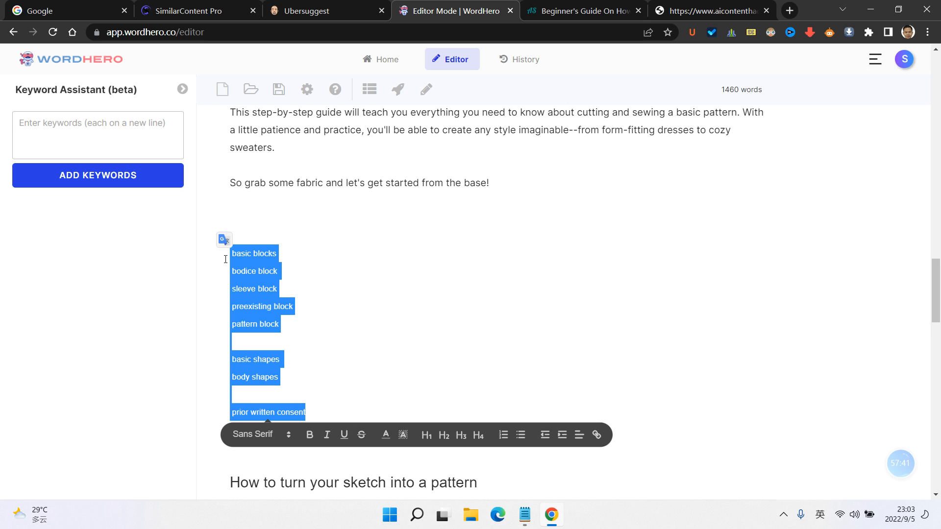
pyautogui.scroll(-4, 379, 259)
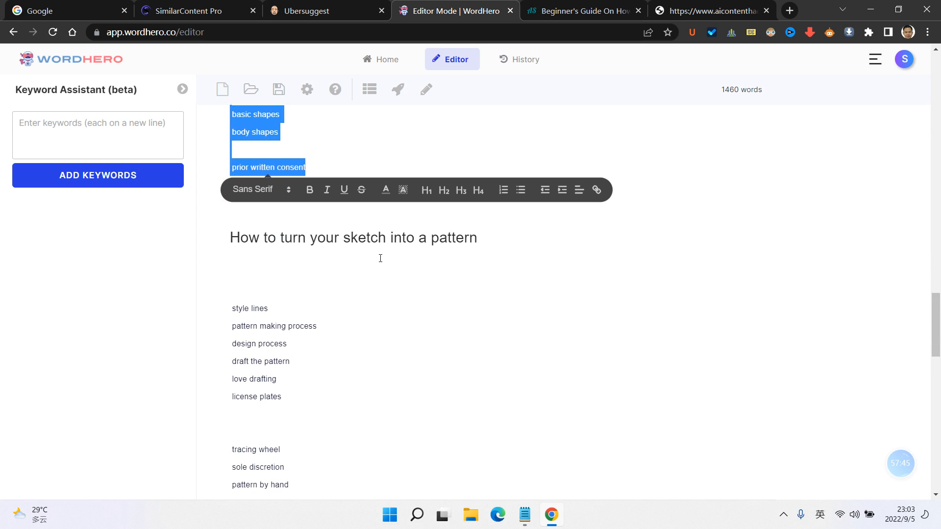
pyautogui.scroll(-2, 380, 258)
pyautogui.scroll(2, 380, 258)
pyautogui.click(369, 261)
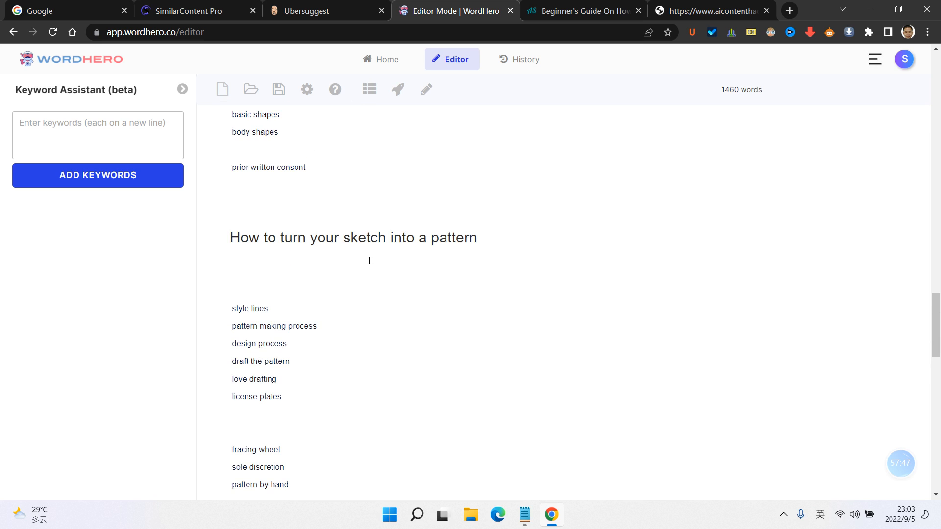
# - Copy the leftover keywords from "basic blocks" through "prior written consent" and delete them from the basic sewing pattern section
pyautogui.scroll(3, 369, 261)
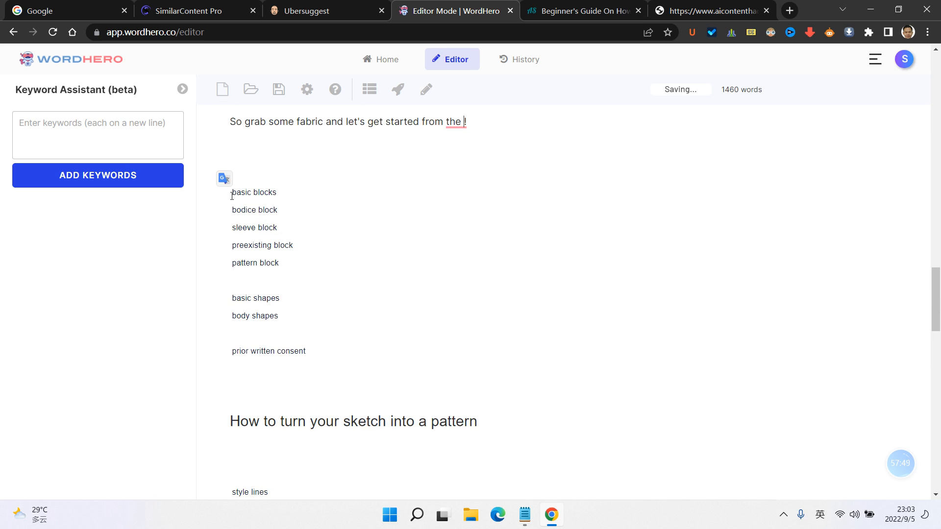
pyautogui.moveTo(231, 192); pyautogui.dragTo(332, 353)
pyautogui.hotkey('ctrl', 'c')
pyautogui.press('BackSpace')
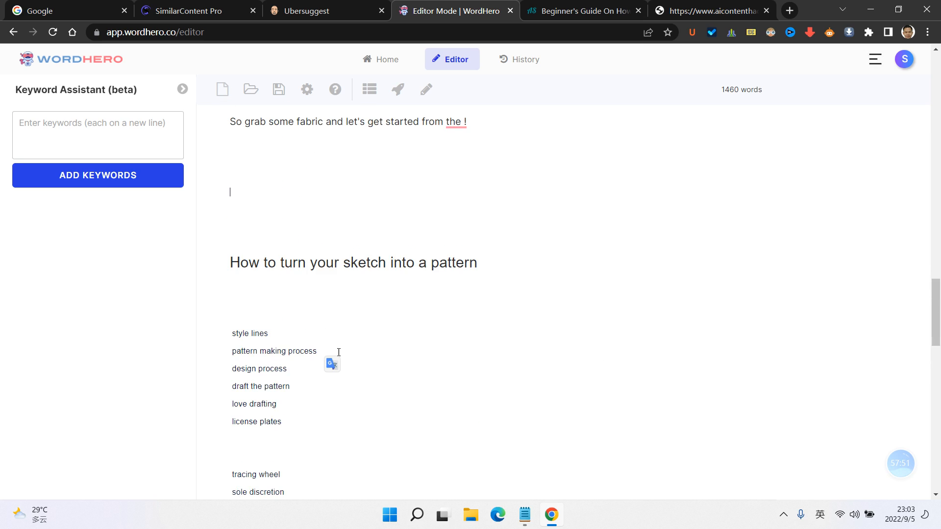
# - End the closing sentence with "base." and delete the blank lines before the heading "How to turn your sketch into a pattern"
pyautogui.scroll(3, 307, 295)
pyautogui.press('BackSpace')
pyautogui.press('BackSpace')
pyautogui.press('BackSpace')
pyautogui.press('BackSpace')
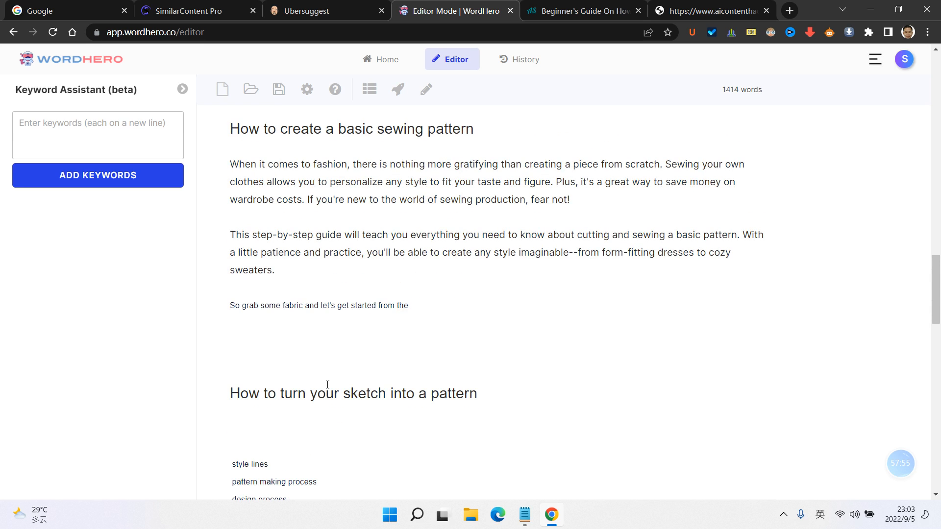
pyautogui.write('base.')
pyautogui.scroll(-3, 326, 388)
pyautogui.click(288, 241)
pyautogui.press('BackSpace')
pyautogui.press('BackSpace')
pyautogui.press('BackSpace')
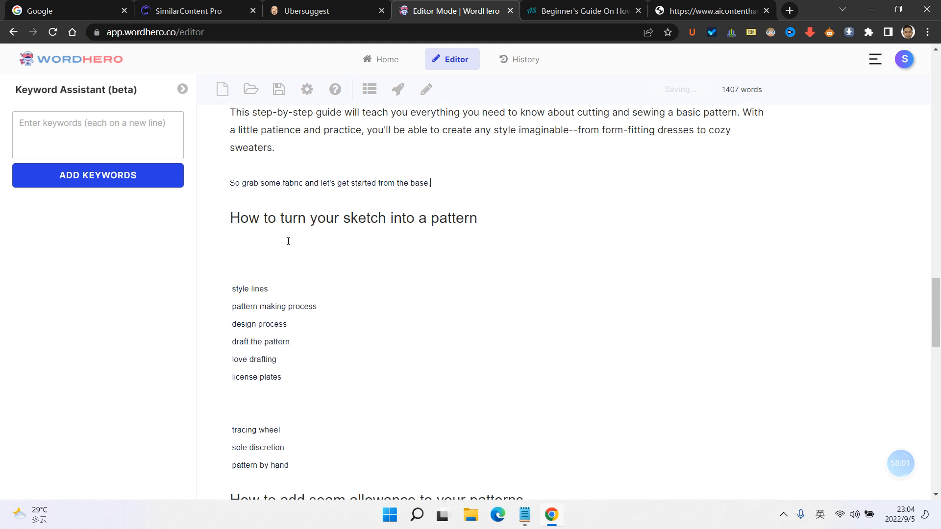
# - Delete "from the base." from the closing sentence and end it with an exclamation mark after "let's get started"
pyautogui.scroll(1, 288, 241)
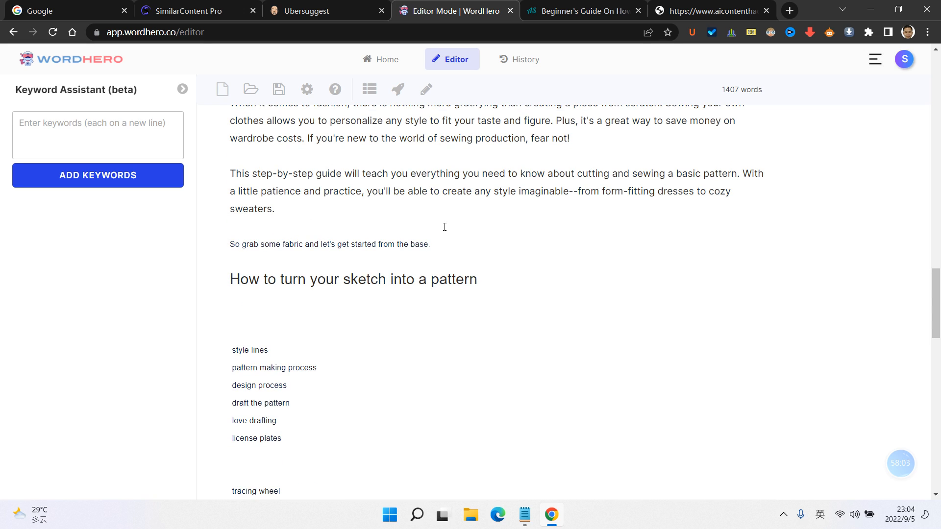
pyautogui.moveTo(411, 244); pyautogui.dragTo(430, 244)
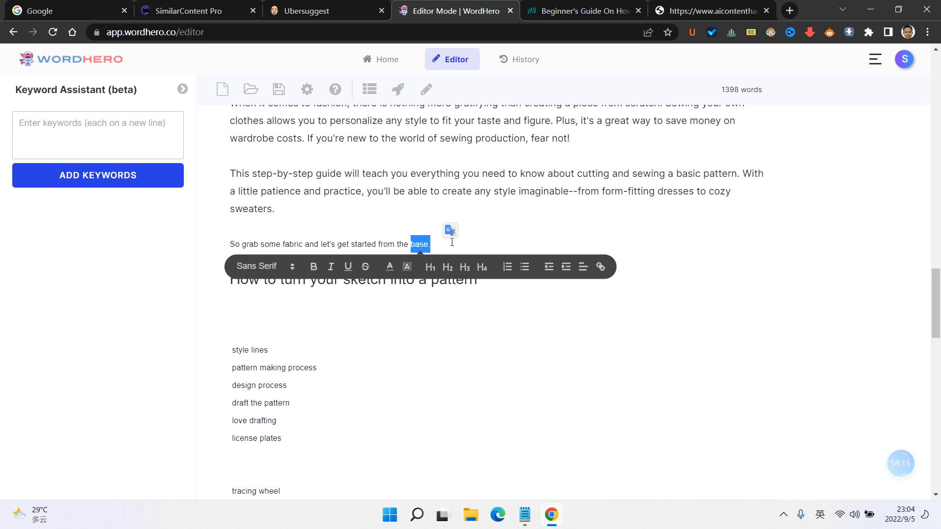
pyautogui.press('BackSpace')
pyautogui.press('BackSpace')
pyautogui.press('BackSpace')
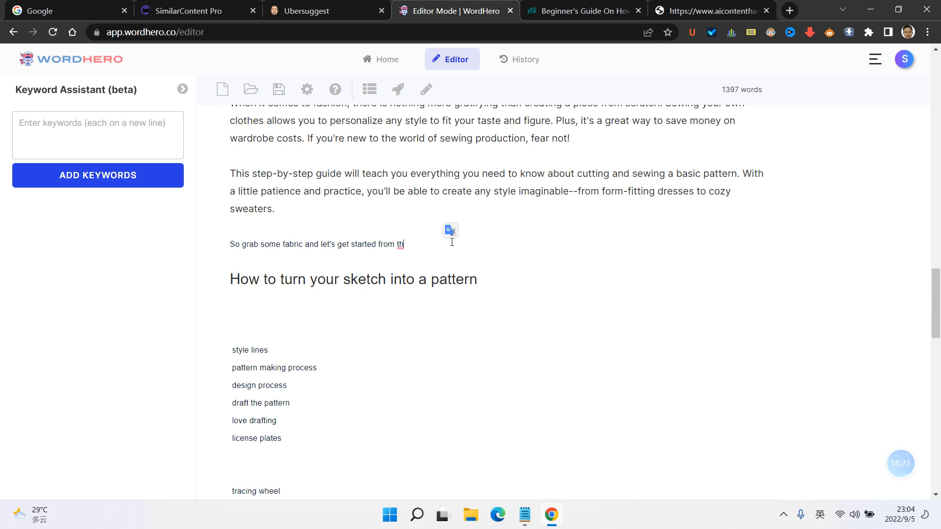
pyautogui.write('e')
pyautogui.moveTo(378, 245); pyautogui.dragTo(428, 246)
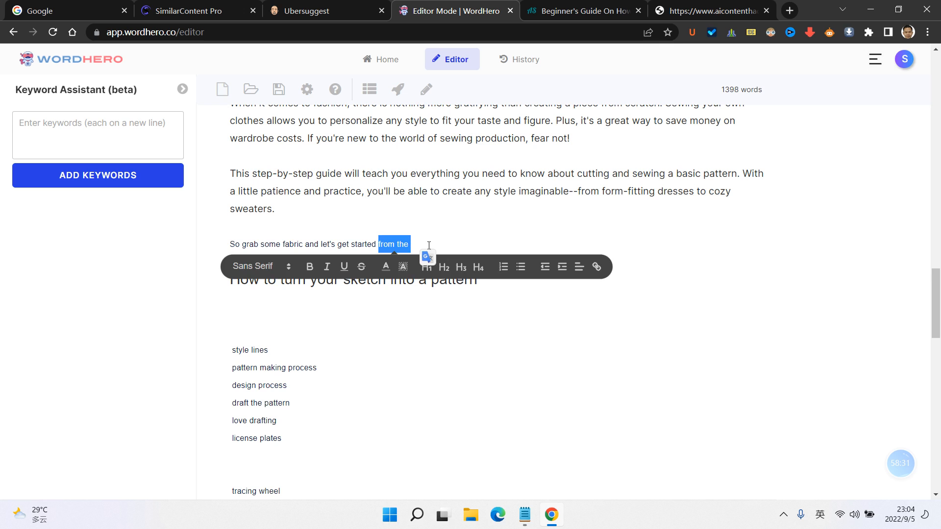
pyautogui.press('BackSpace')
pyautogui.write('!')
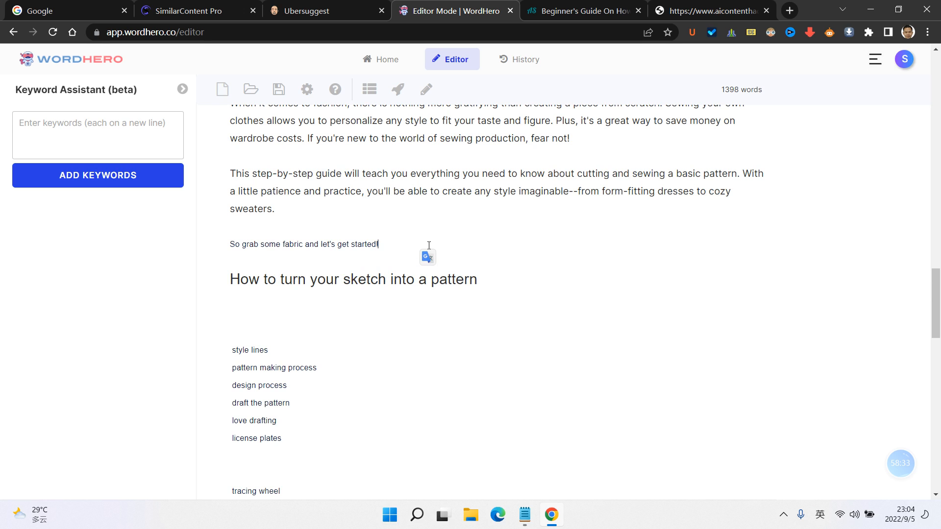
pyautogui.scroll(-3, 355, 288)
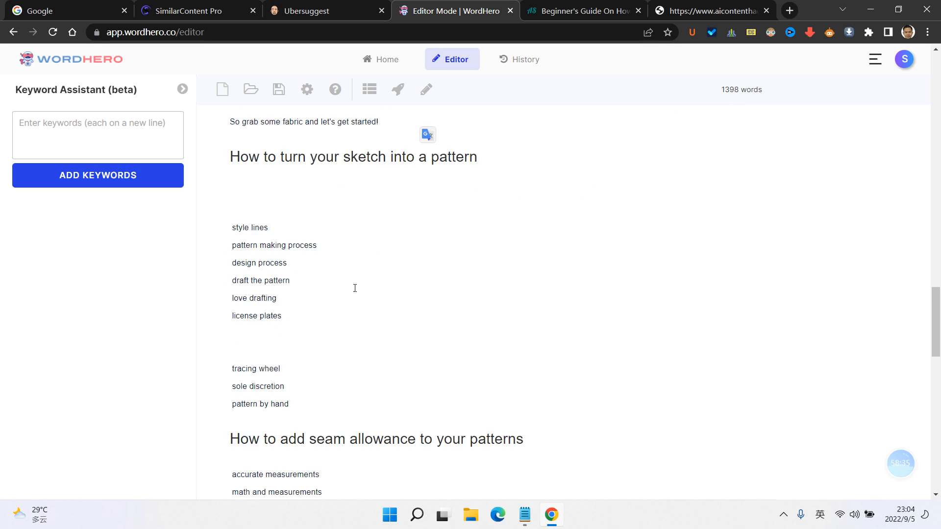
pyautogui.click(303, 325)
pyautogui.hotkey('ctrl', 'v')
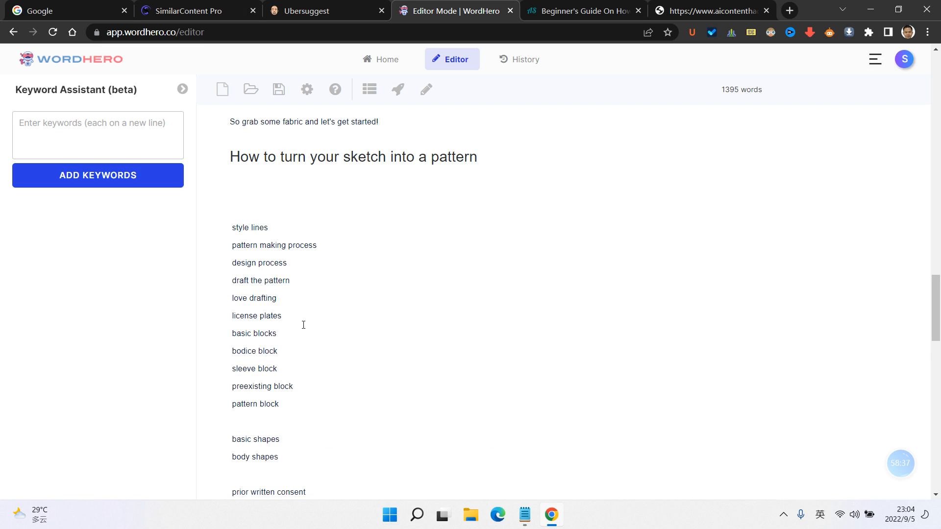
pyautogui.hotkey('ctrl', 'z')
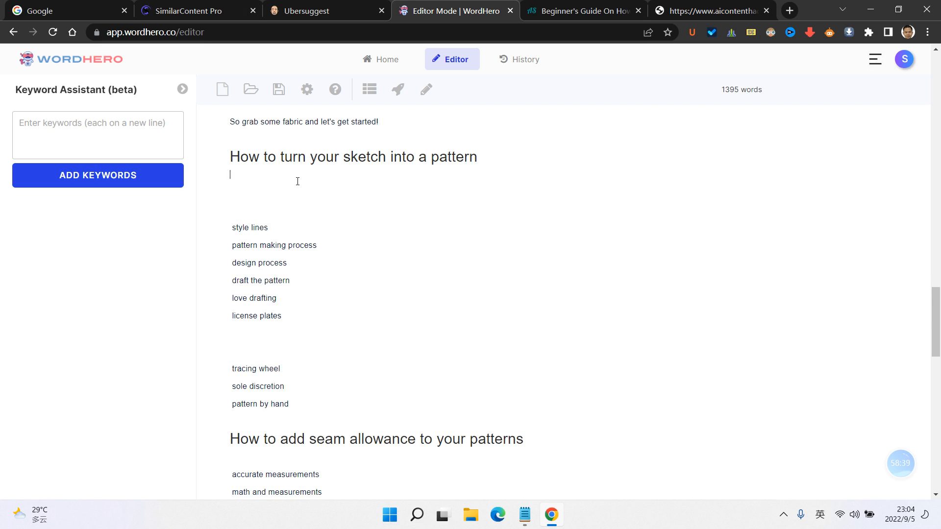
# - Paste the copied keywords, "basic blocks" through "prior written consent", directly below the heading "How to turn your sketch into a pattern"
pyautogui.press('Return')
pyautogui.hotkey('ctrl', 'v')
pyautogui.scroll(-3, 305, 178)
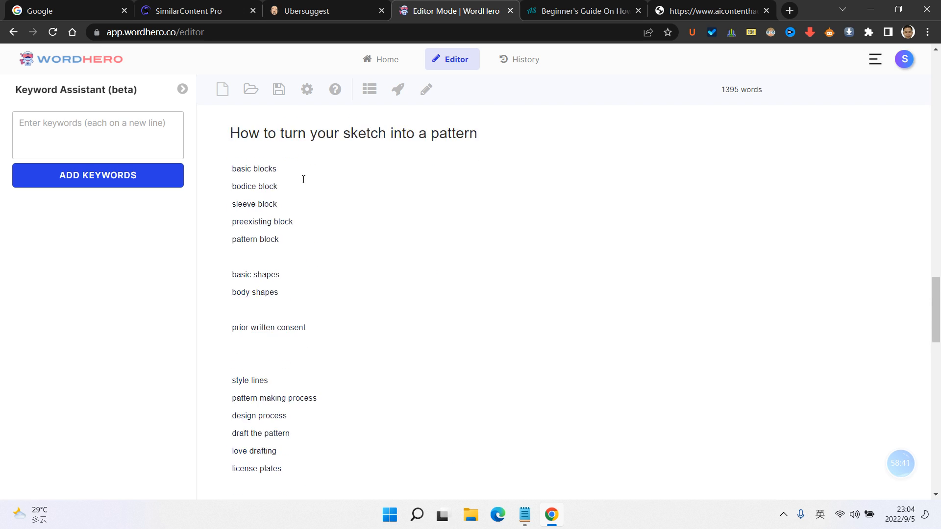
# - Delete the keywords "basic blocks" through "prior written consent" from below the heading "How to turn your sketch into a pattern"
pyautogui.scroll(1, 331, 244)
pyautogui.scroll(1, 332, 244)
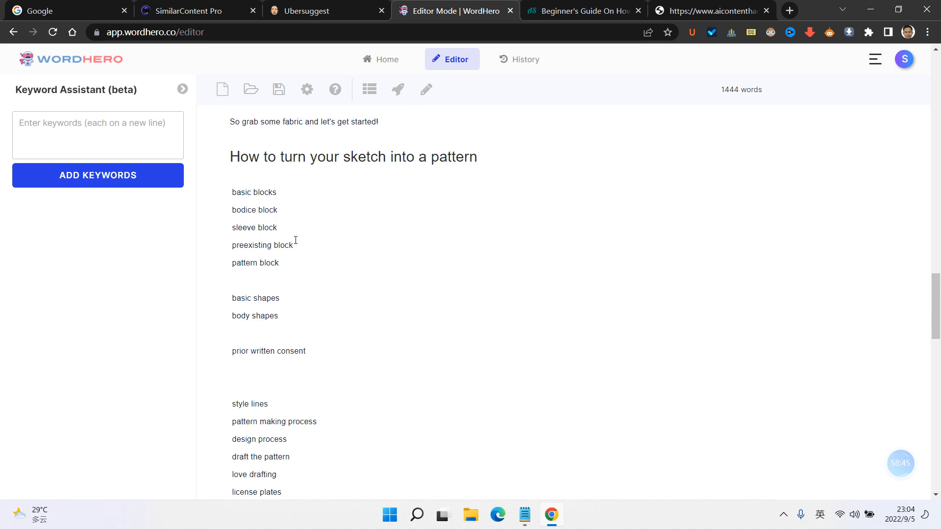
pyautogui.scroll(5, 317, 247)
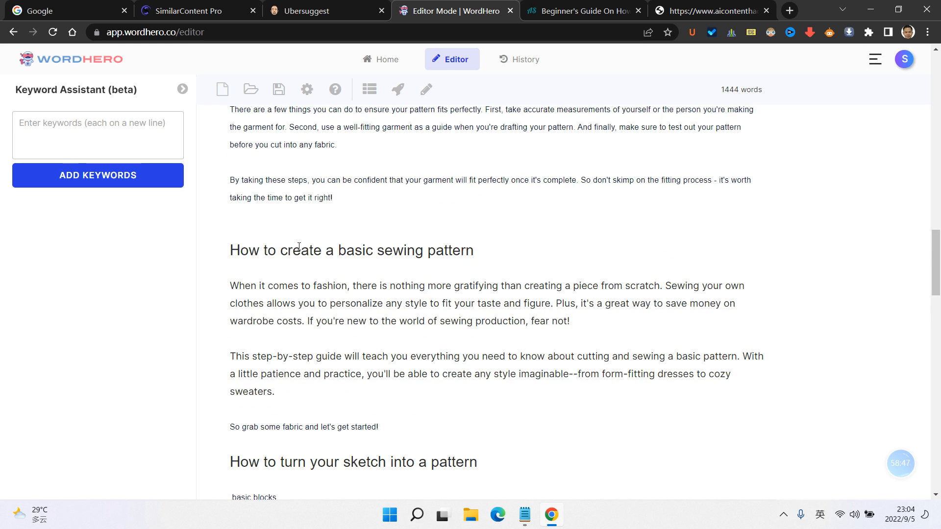
pyautogui.scroll(4, 299, 247)
pyautogui.scroll(-10, 294, 245)
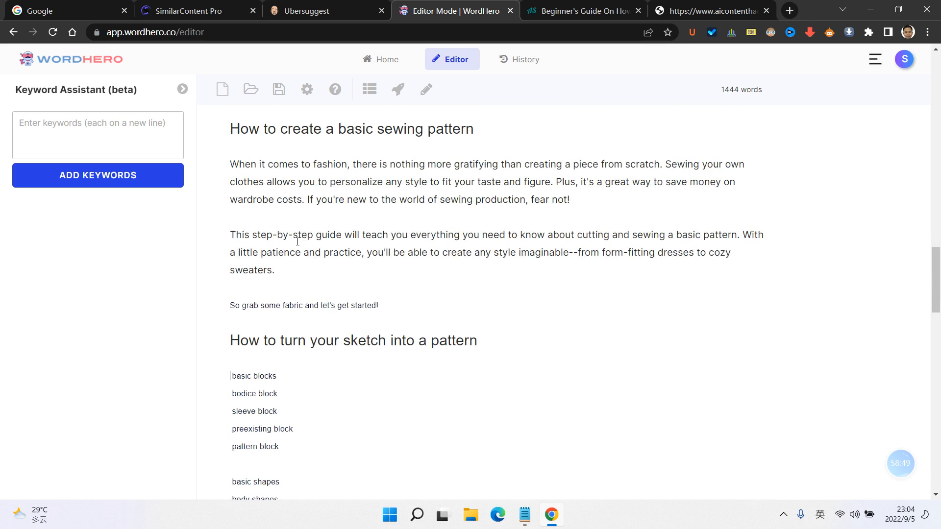
pyautogui.scroll(1, 292, 245)
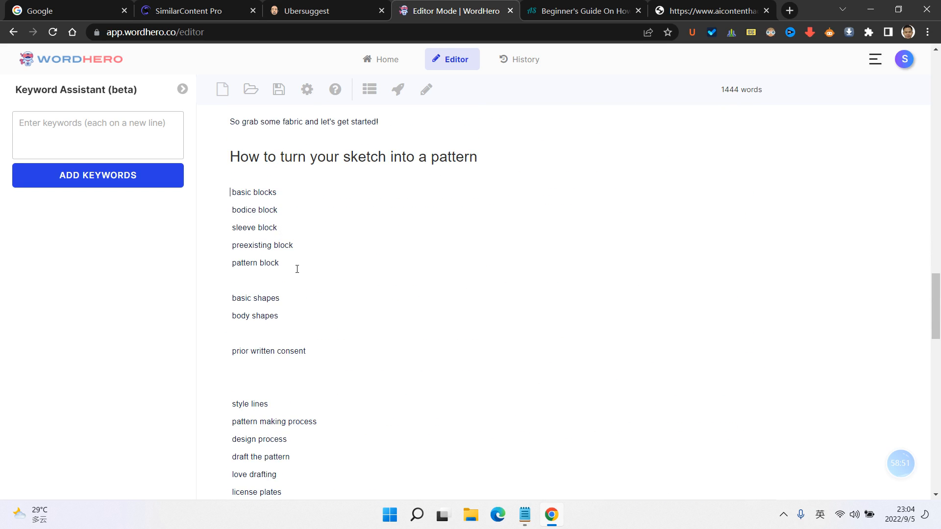
pyautogui.moveTo(236, 185); pyautogui.dragTo(357, 340)
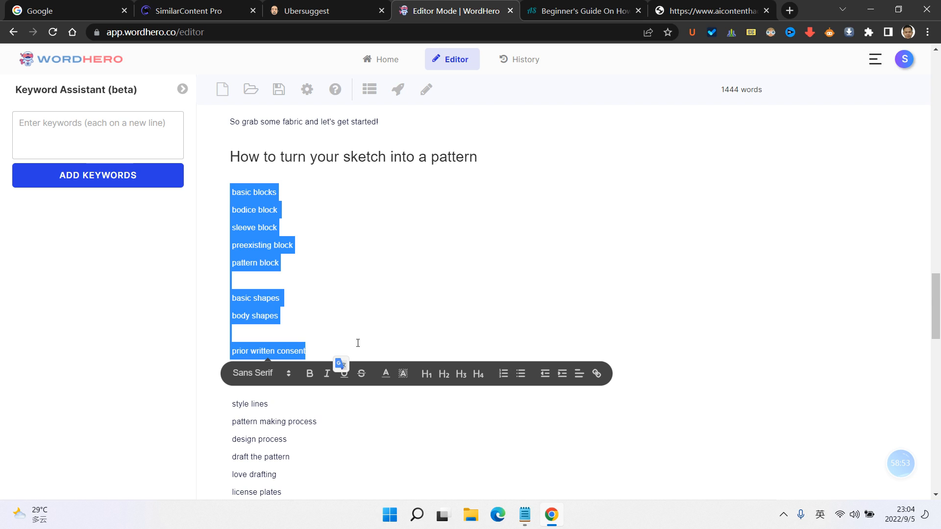
pyautogui.press('BackSpace')
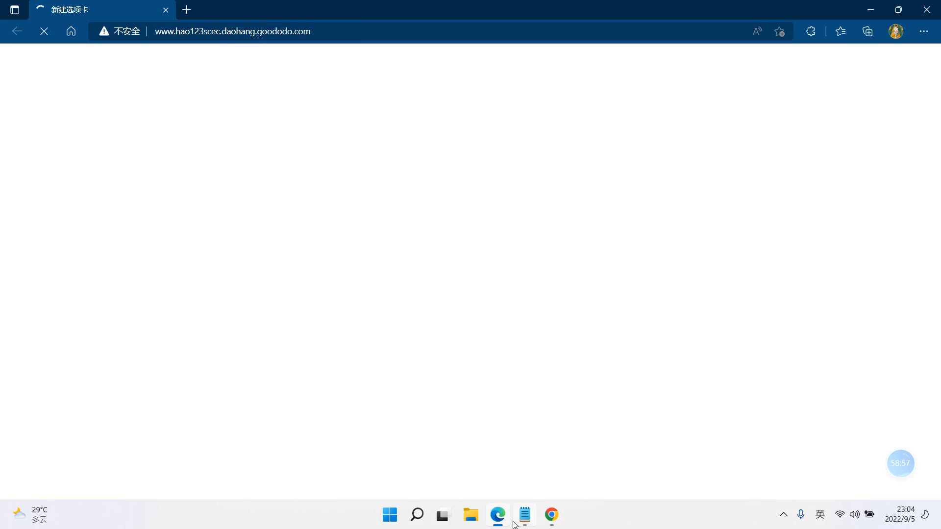
# - Close the stray Edge window and replace the whole Notepad text with the copied keywords, "basic blocks" through "prior written consent"
pyautogui.click(533, 518)
pyautogui.click(534, 518)
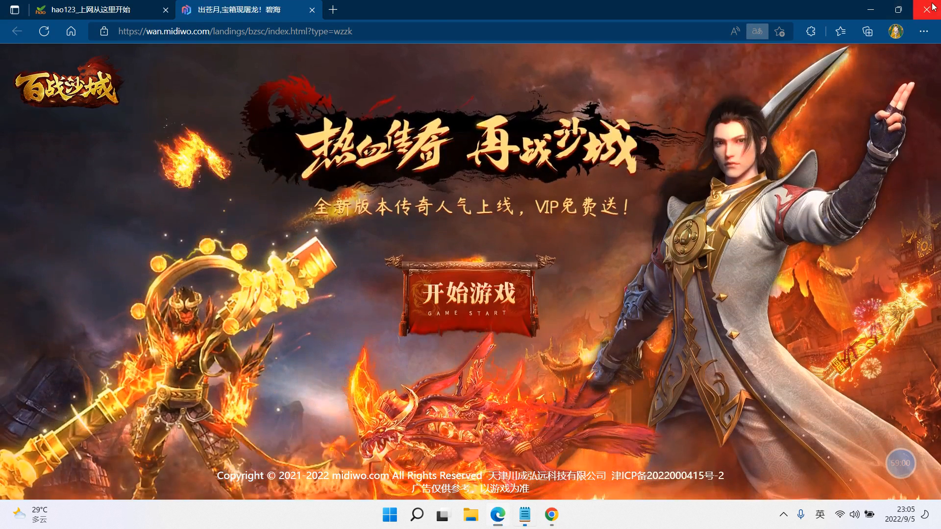
pyautogui.click(933, 7)
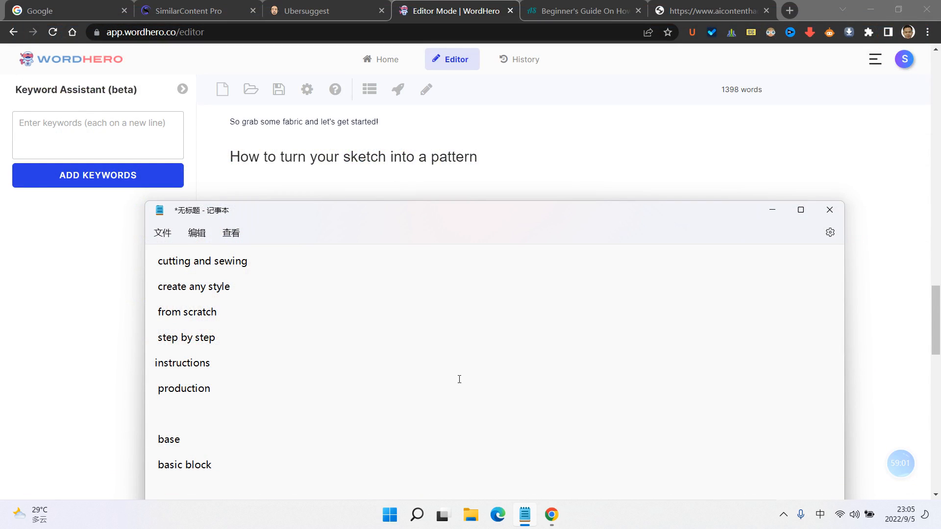
pyautogui.hotkey('ctrl', 'a')
pyautogui.press('BackSpace')
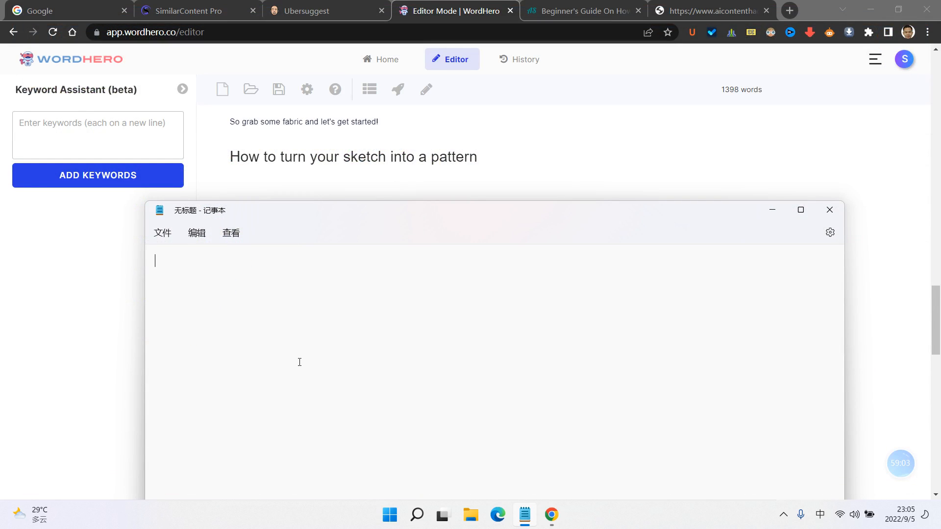
pyautogui.hotkey('ctrl', 'v')
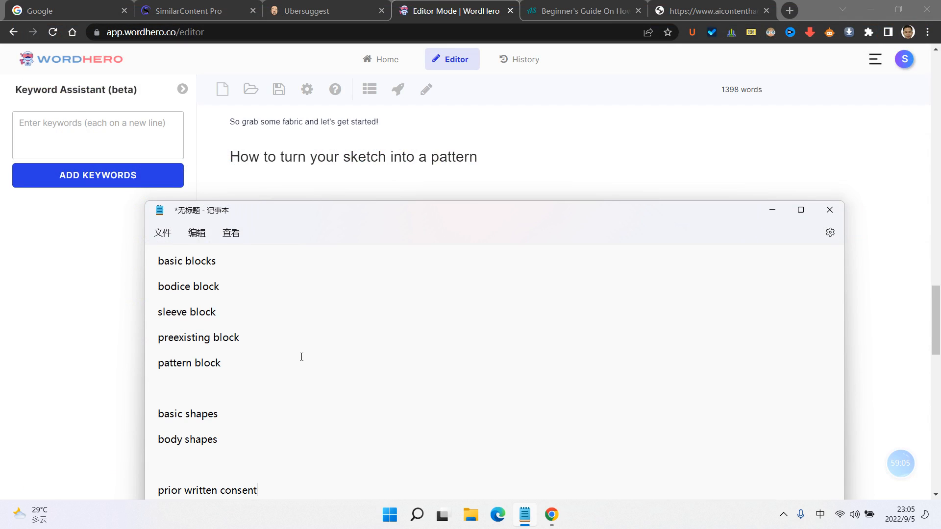
# - Copy the entire keyword list from Notepad and add it to WordHero's Keyword Assistant
pyautogui.hotkey('ctrl', 'a')
pyautogui.hotkey('ctrl', 'c')
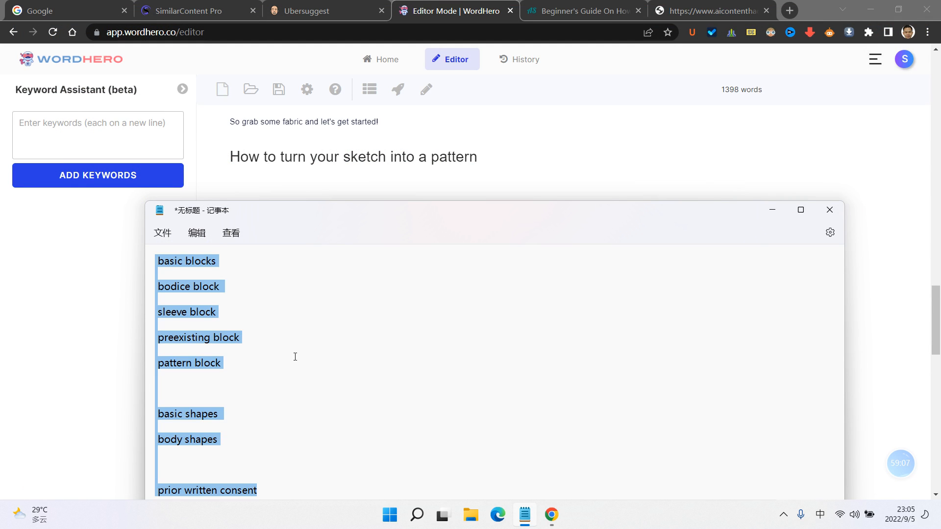
pyautogui.click(69, 128)
pyautogui.hotkey('ctrl', 'v')
pyautogui.click(128, 175)
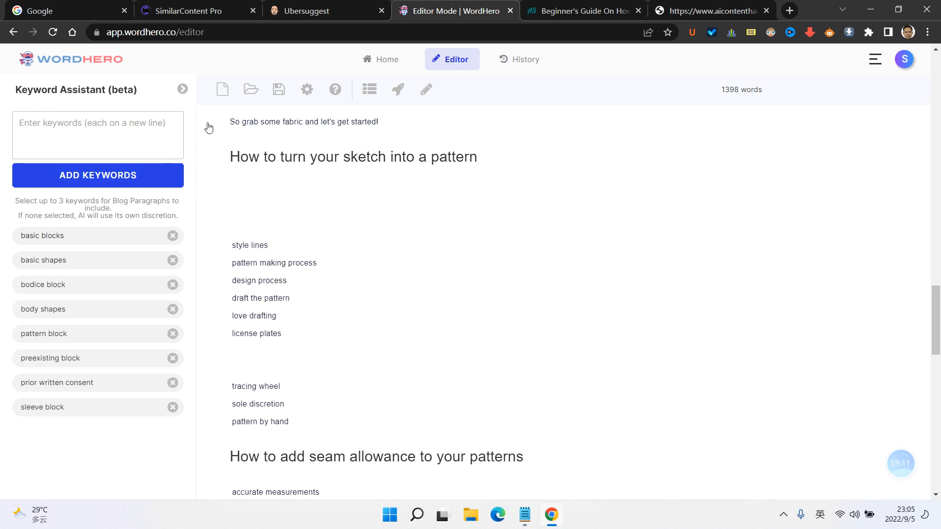
# - Open the Blog Paragraphs writing tool and fill its keywords with the copied list, from "basic blocks" to "basic shapes"
pyautogui.click(182, 89)
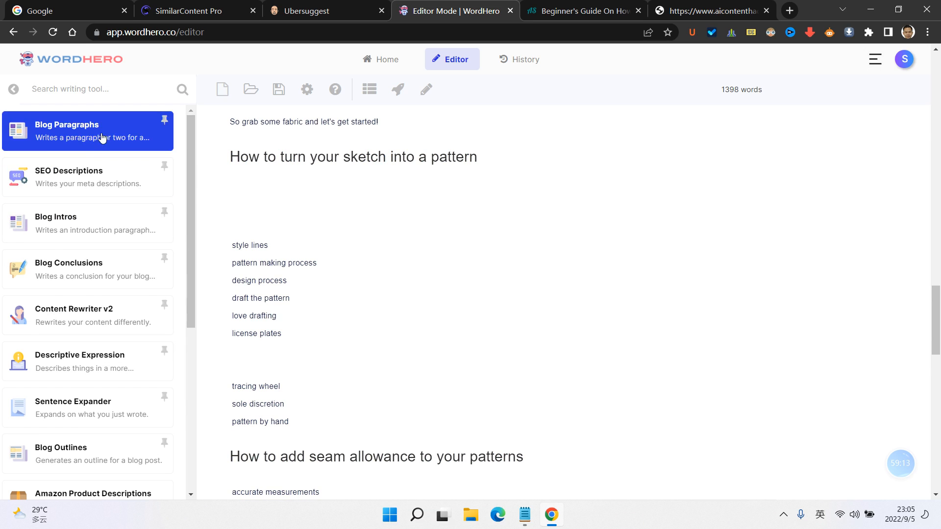
pyautogui.click(130, 137)
pyautogui.click(100, 263)
pyautogui.write('basic blocks  bodice block  sleeve block  preexisting block  pattern block    basic shapes')
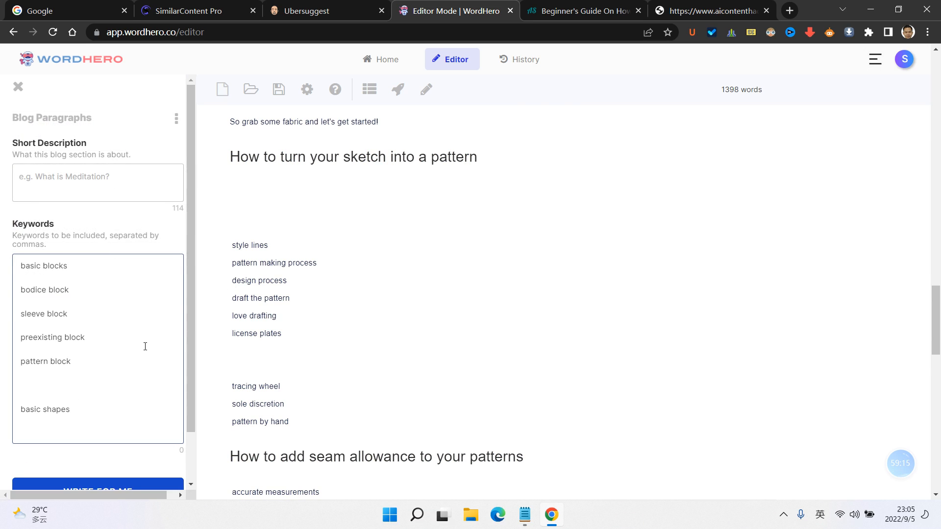
pyautogui.scroll(-2, 117, 329)
pyautogui.scroll(-4, 470, 317)
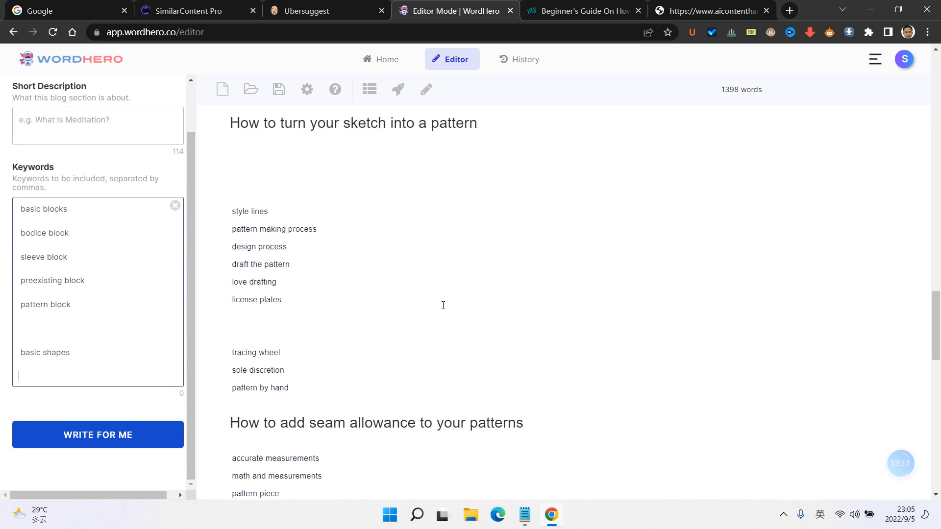
# - Cut the leftover keywords "body shapes" and "prior written consent" from the end of the Notepad list
pyautogui.scroll(-2, 443, 305)
pyautogui.scroll(7, 443, 305)
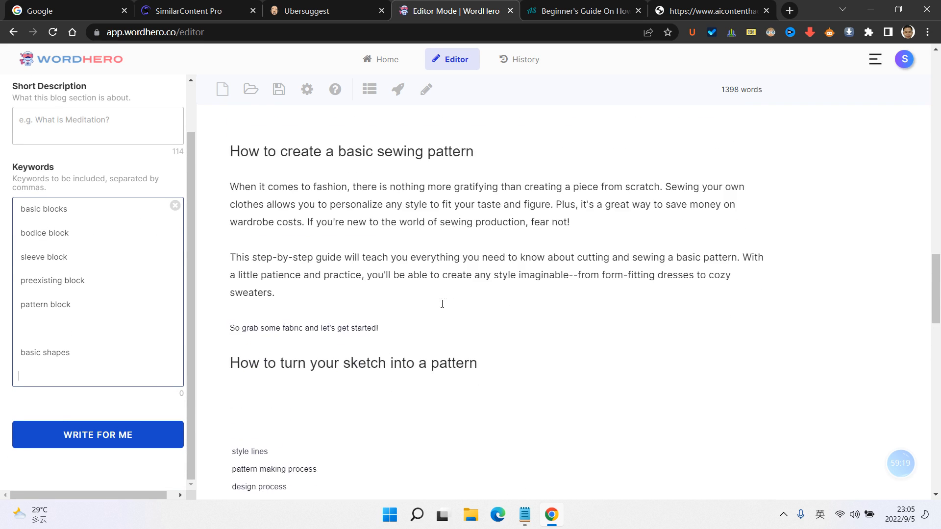
pyautogui.scroll(-6, 442, 304)
pyautogui.scroll(2, 442, 303)
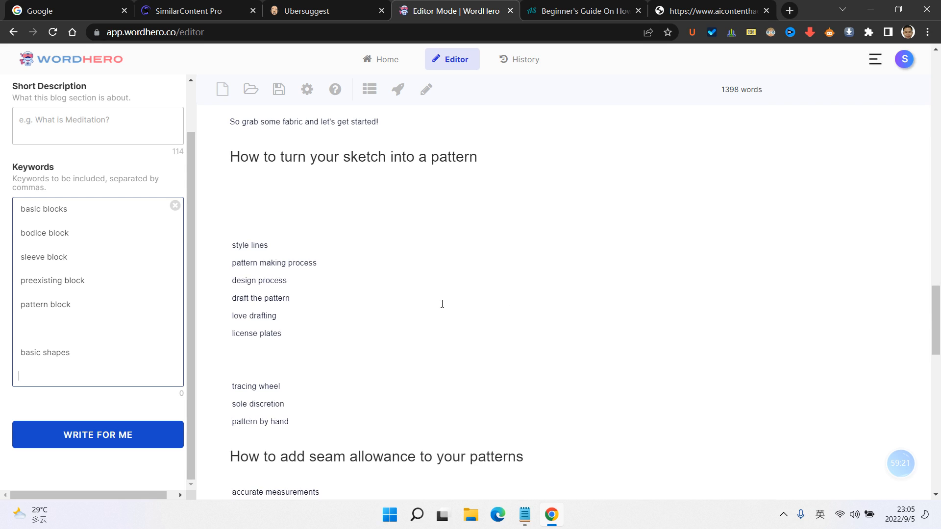
pyautogui.click(525, 514)
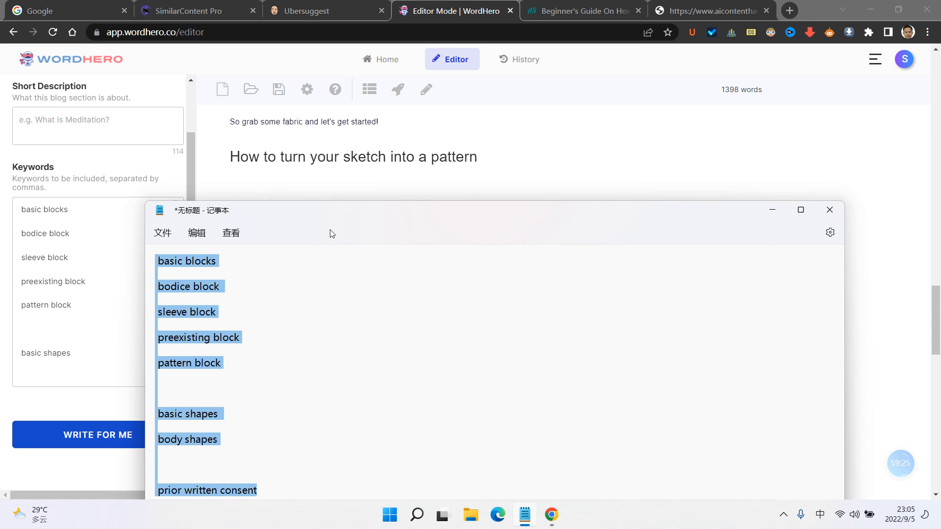
pyautogui.moveTo(349, 208); pyautogui.dragTo(433, 126)
pyautogui.click(306, 408)
pyautogui.moveTo(366, 415); pyautogui.dragTo(225, 340)
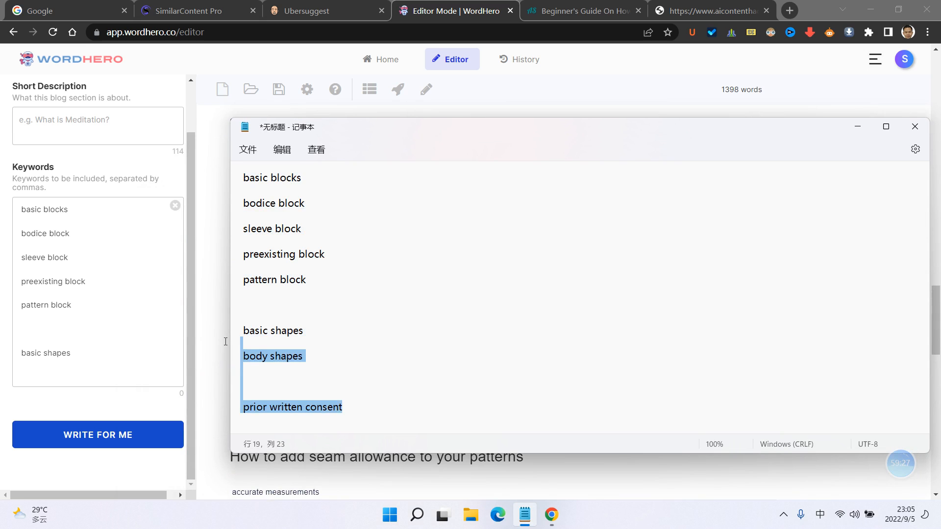
pyautogui.hotkey('ctrl', 'x')
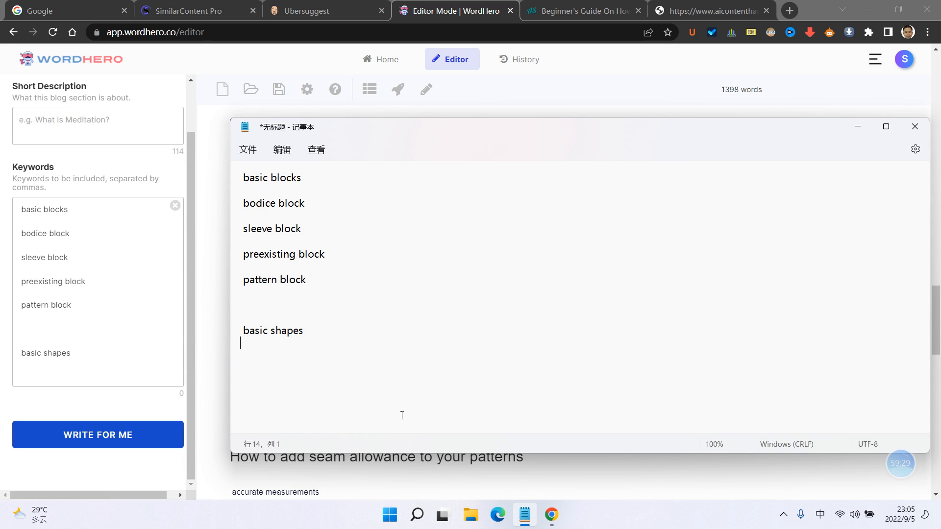
# - Back in the WordHero article, insert blank lines above "style lines" and paste the cut keywords "body shapes" and "prior written consent"
pyautogui.click(224, 385)
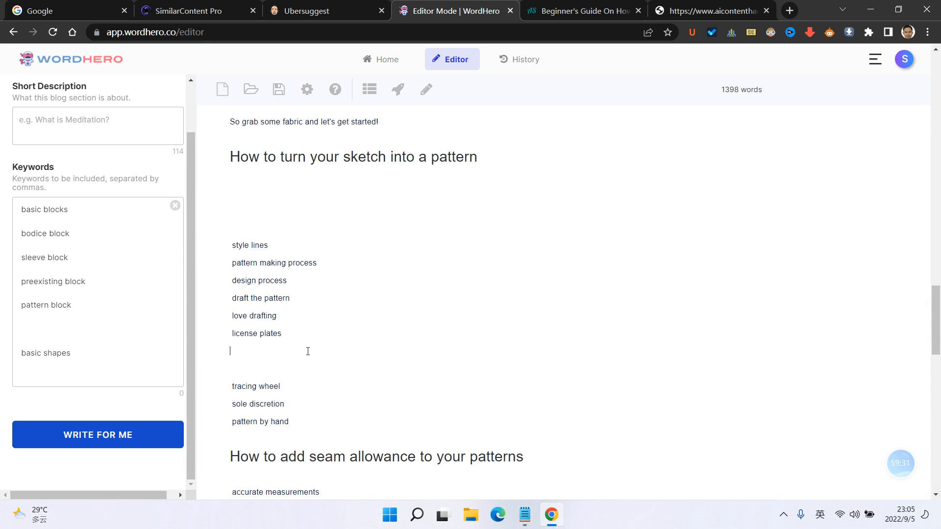
pyautogui.click(301, 234)
pyautogui.press('Return')
pyautogui.press('Return')
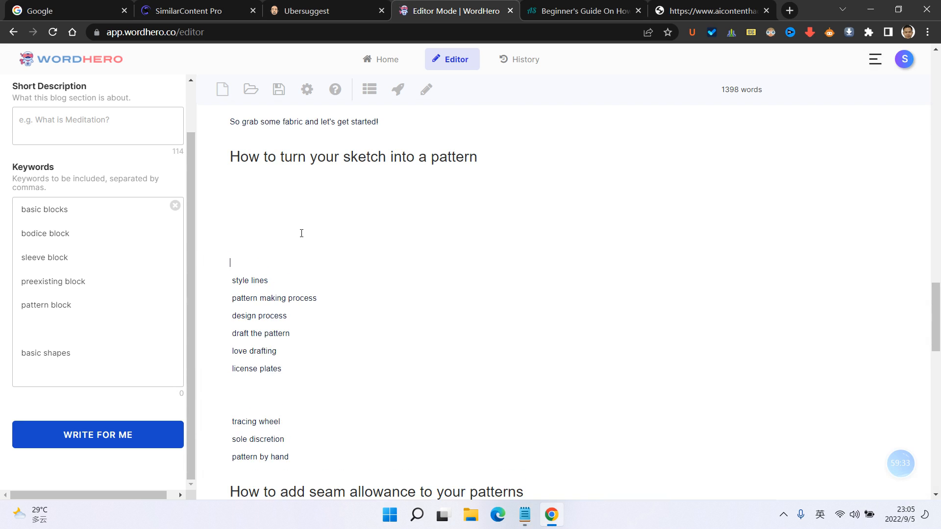
pyautogui.hotkey('ctrl', 'v')
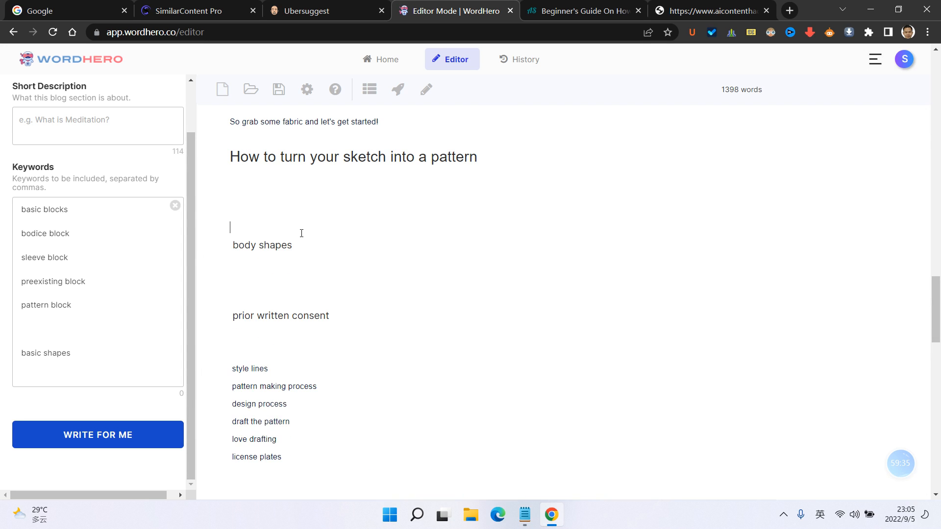
pyautogui.click(296, 293)
pyautogui.click(292, 210)
# - Use the heading "How to turn your sketch into a pattern" as the Blog Paragraphs short description and generate the text
pyautogui.click(235, 156)
pyautogui.moveTo(235, 157); pyautogui.dragTo(592, 156)
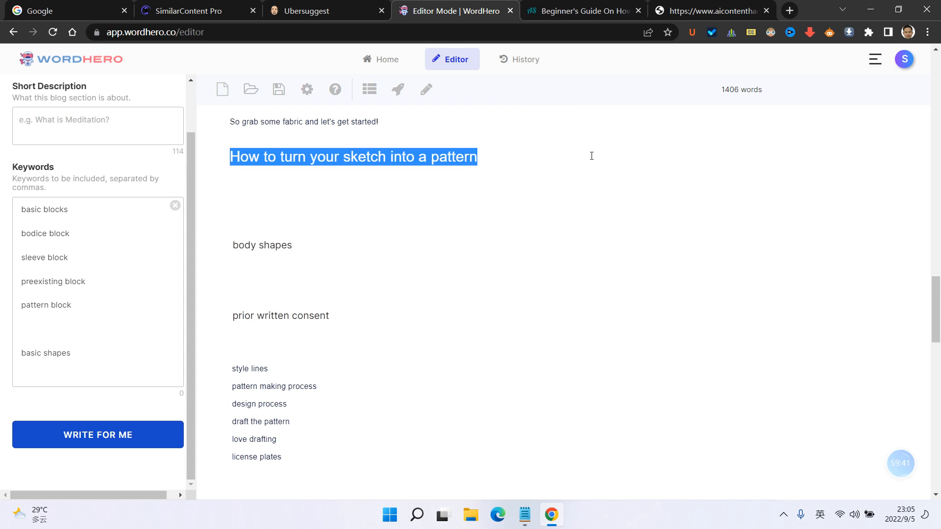
pyautogui.click(70, 118)
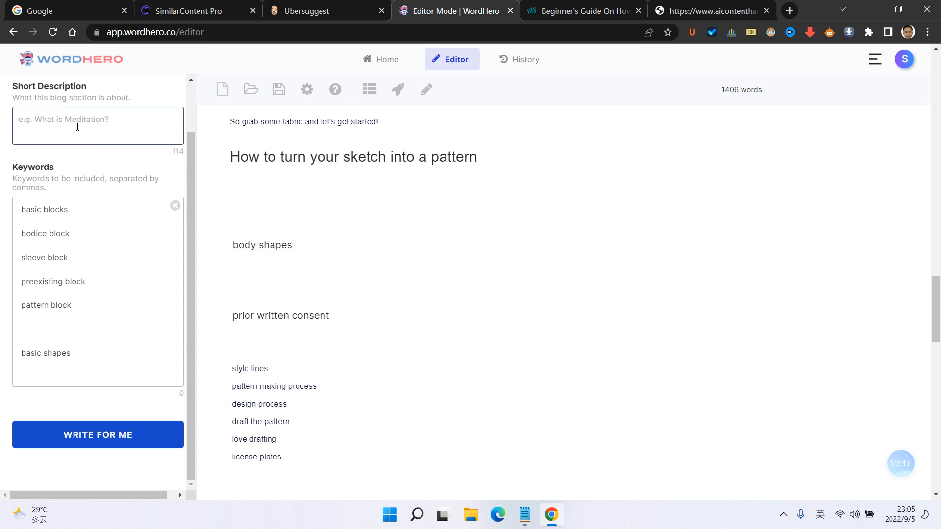
pyautogui.hotkey('ctrl', 'v')
pyautogui.click(128, 433)
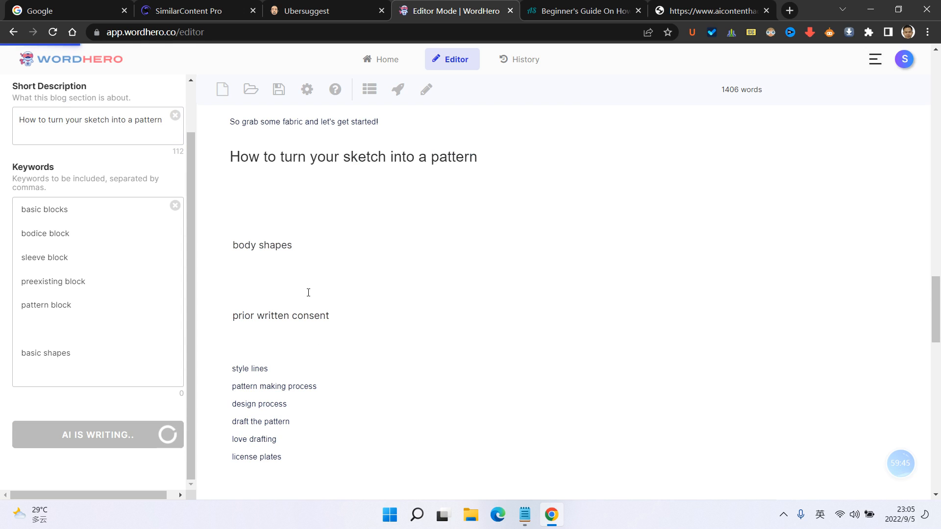
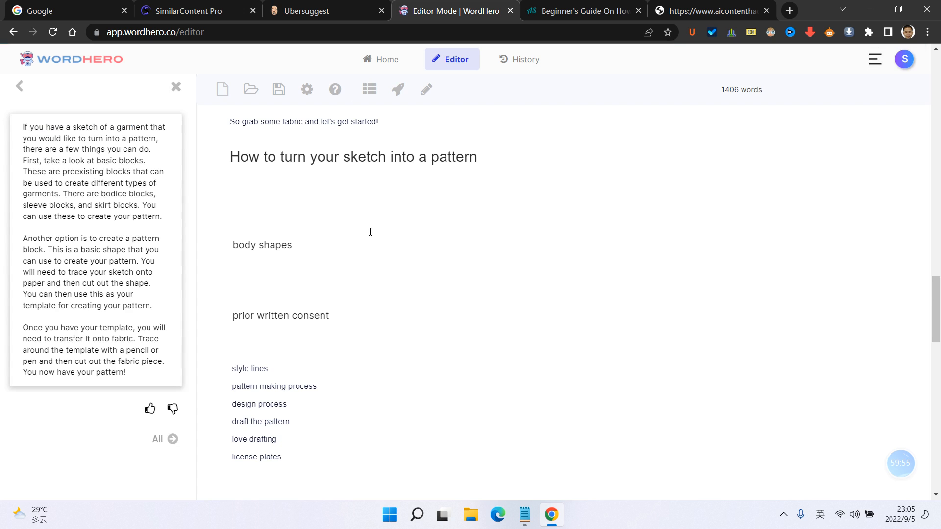
# - Copy the generated paragraphs and paste them directly below the heading "How to turn your sketch into a pattern"
pyautogui.click(126, 253)
pyautogui.click(261, 182)
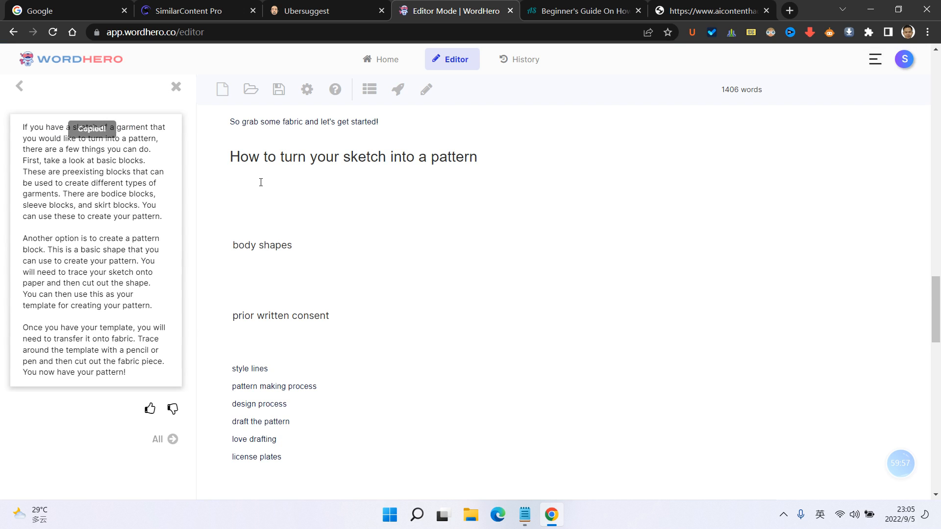
pyautogui.hotkey('ctrl', 'v')
pyautogui.scroll(-5, 311, 238)
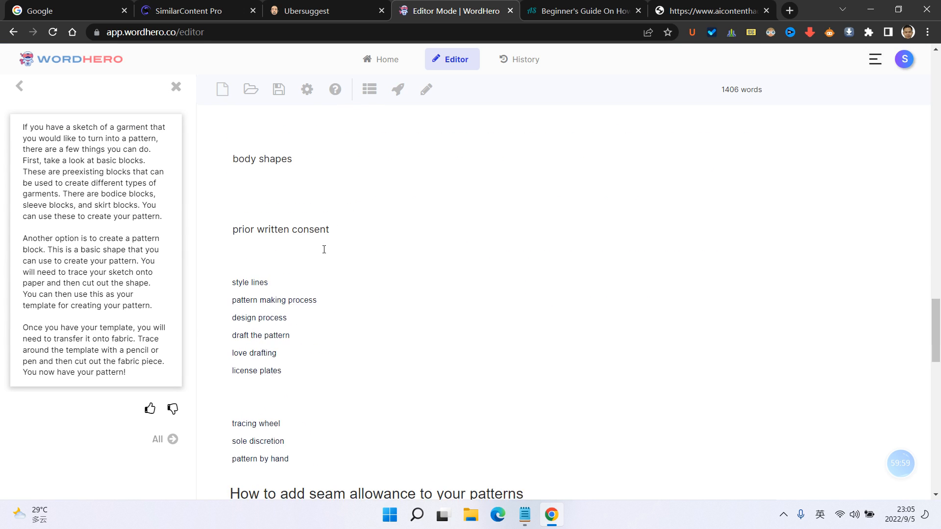
pyautogui.scroll(4, 326, 246)
pyautogui.scroll(1, 324, 246)
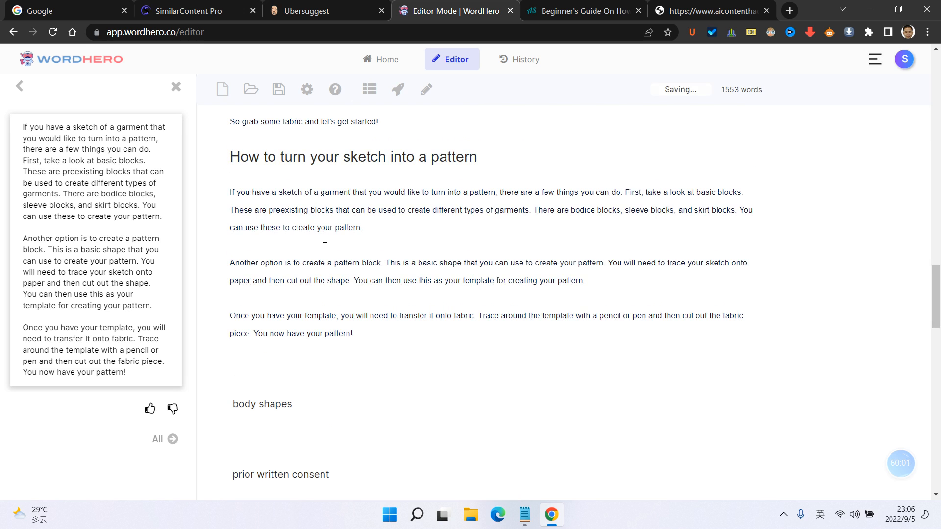
# - Check the pasted sketch-to-pattern paragraphs against the leftover keywords, and close the generated result to return to the writing tools
pyautogui.scroll(2, 275, 229)
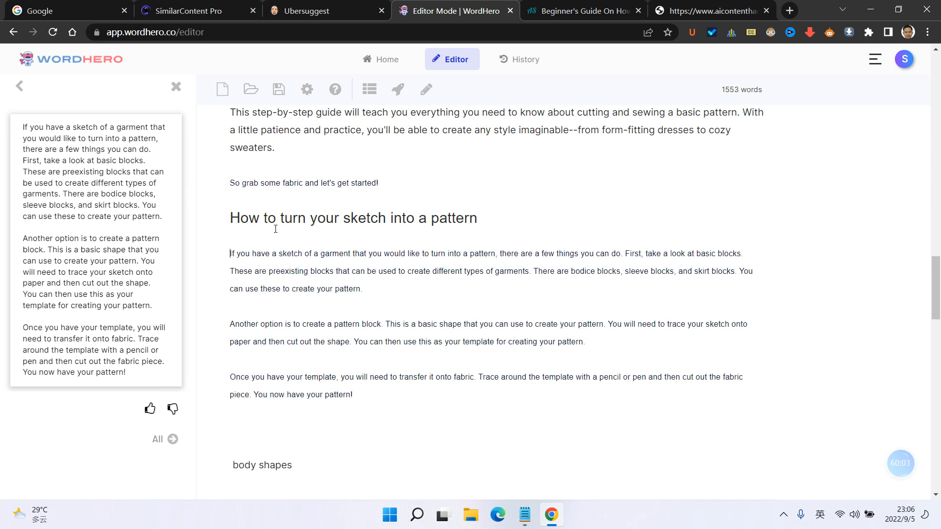
pyautogui.scroll(-2, 276, 229)
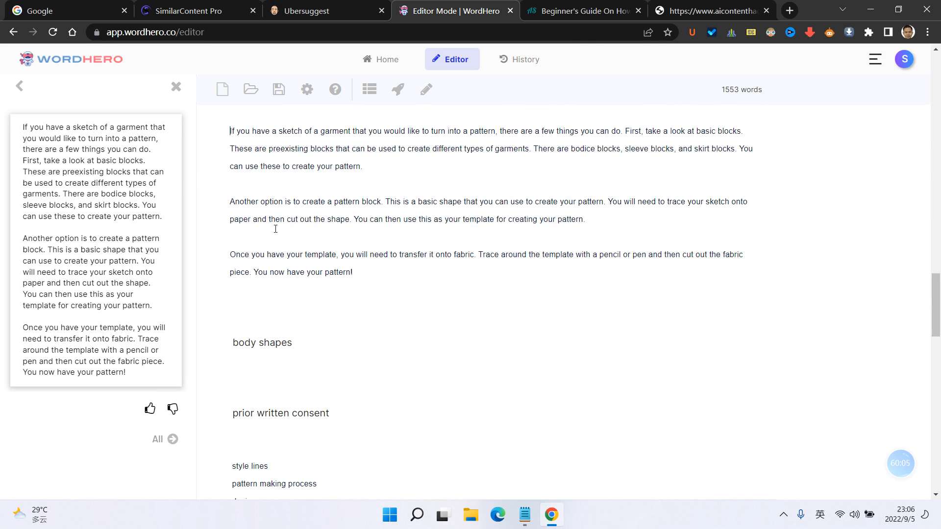
pyautogui.scroll(-2, 275, 229)
pyautogui.scroll(-2, 294, 262)
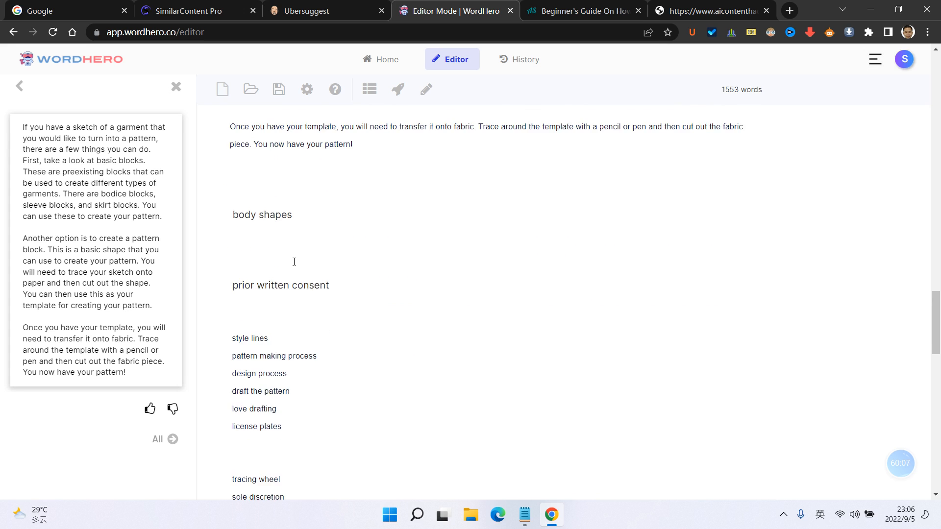
pyautogui.scroll(1, 316, 323)
pyautogui.scroll(1, 317, 319)
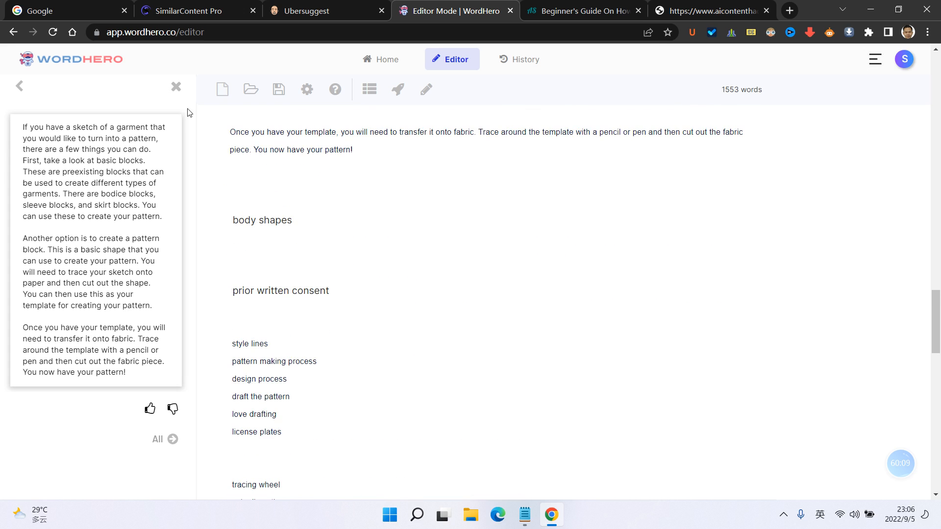
pyautogui.click(176, 87)
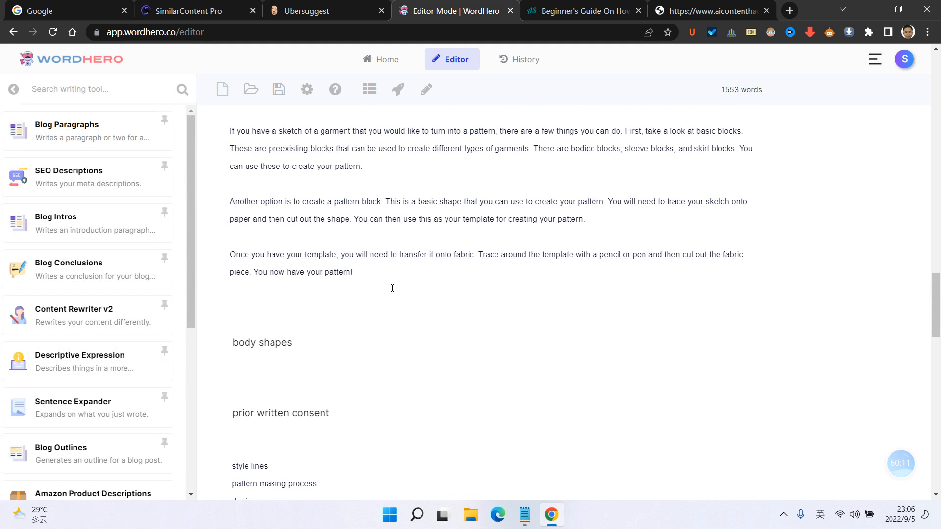
# - Remove the blank lines between the leftover keywords "body shapes" and "prior written consent"
pyautogui.scroll(1, 392, 288)
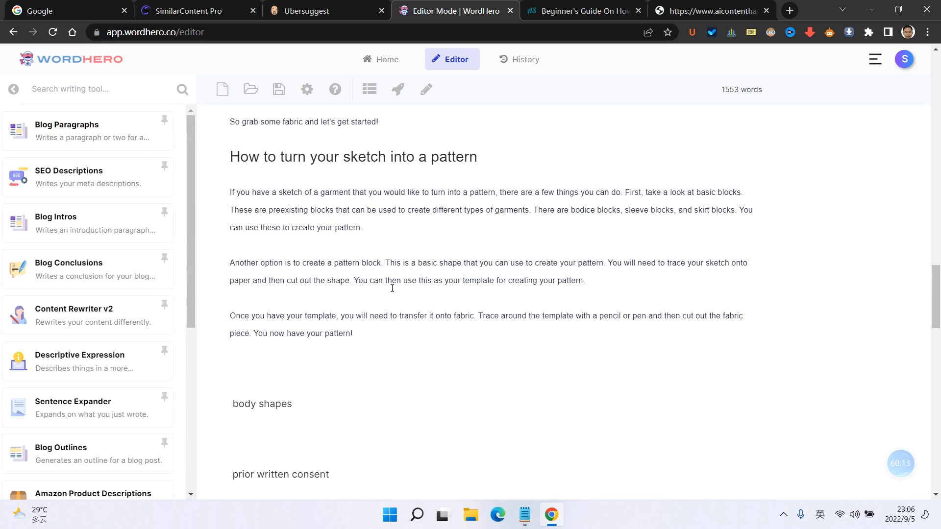
pyautogui.scroll(1, 392, 288)
pyautogui.scroll(-3, 392, 288)
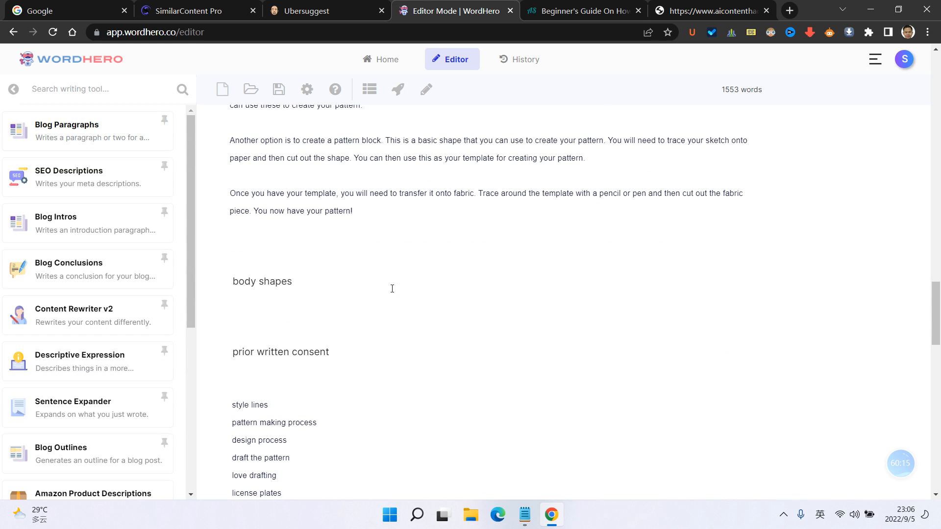
pyautogui.click(279, 329)
pyautogui.press('BackSpace')
pyautogui.press('BackSpace')
pyautogui.press('BackSpace')
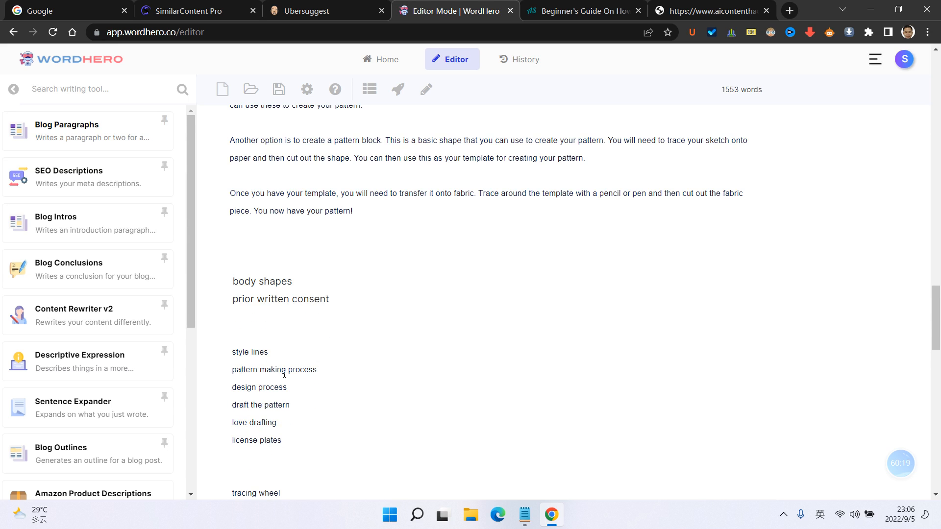
# - Cut the keyword "pattern making process" from the list below "style lines"
pyautogui.moveTo(325, 369); pyautogui.dragTo(204, 372)
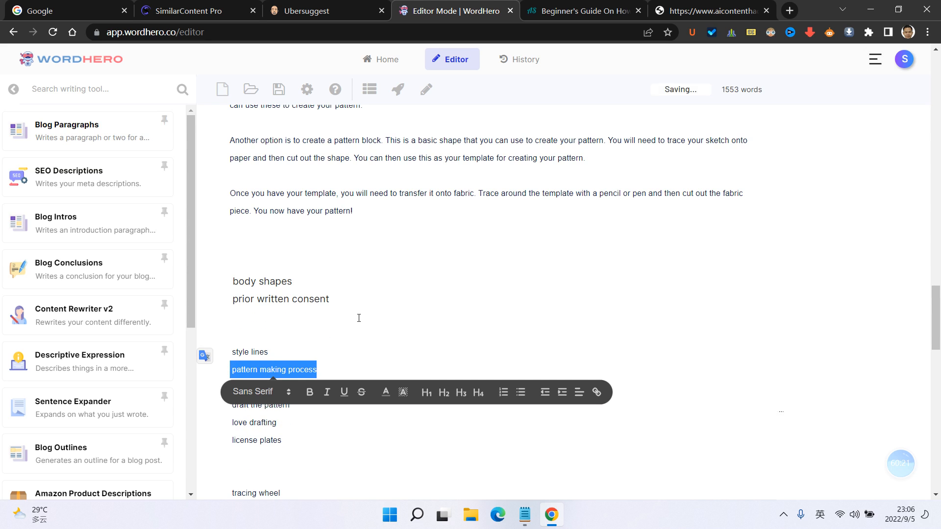
pyautogui.press('BackSpace')
pyautogui.scroll(5, 327, 290)
pyautogui.scroll(-3, 332, 404)
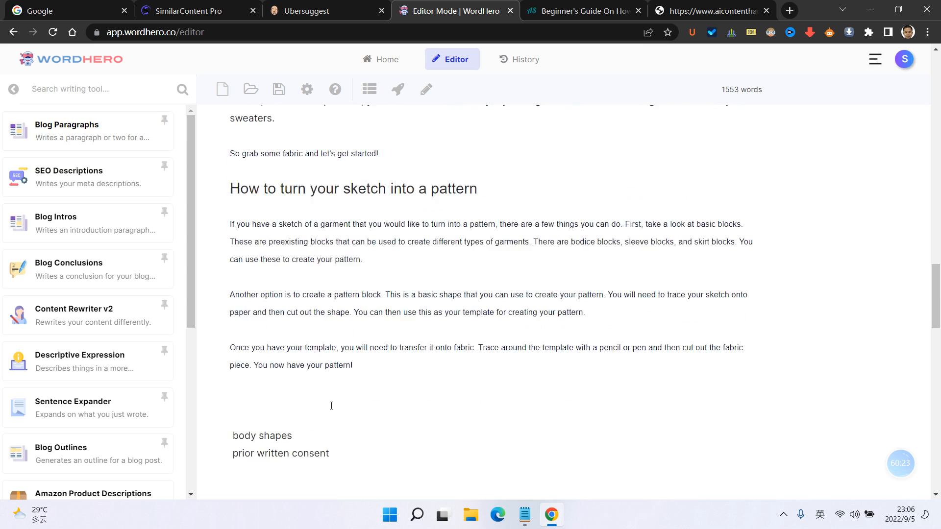
# - Insert blank lines above and below the first sketch-to-pattern paragraph and paste "pattern making process" beneath it
pyautogui.click(420, 239)
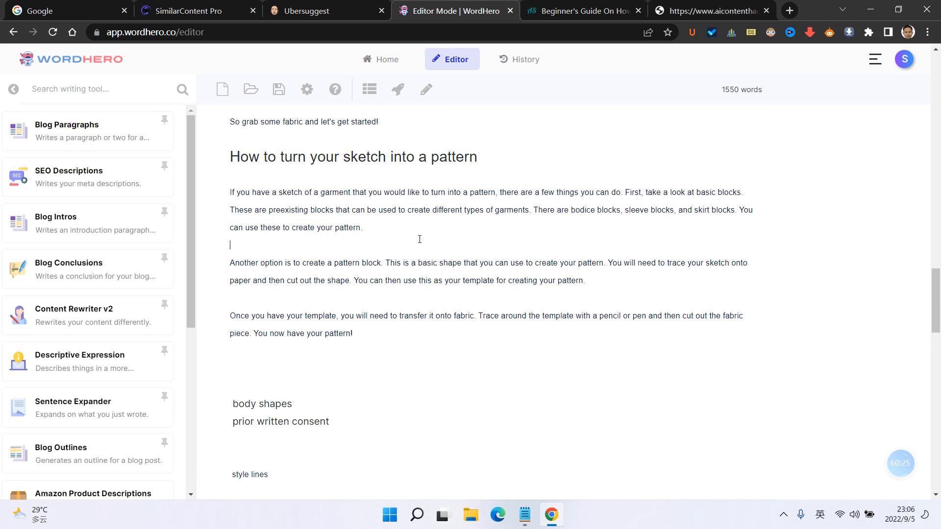
pyautogui.press('Return')
pyautogui.press('Up')
pyautogui.press('Up')
pyautogui.press('Up')
pyautogui.press('Up')
pyautogui.press('Up')
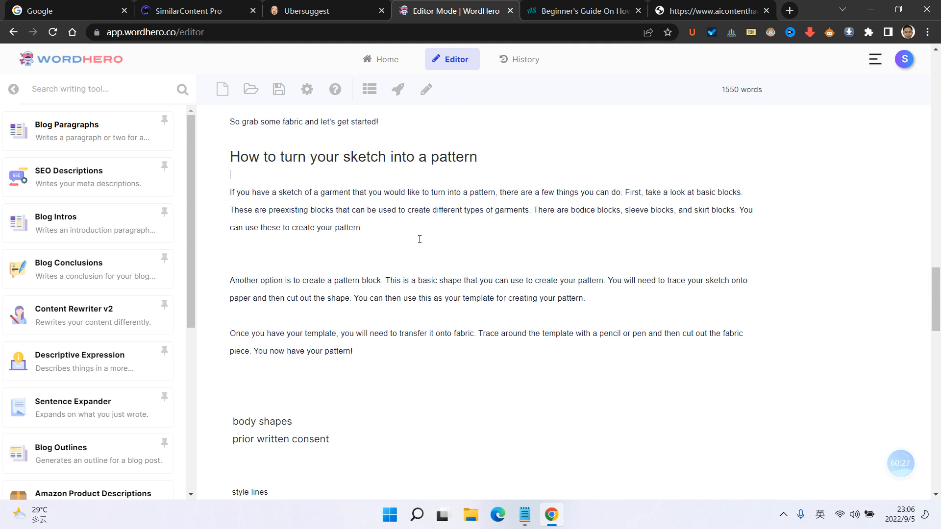
pyautogui.press('Return')
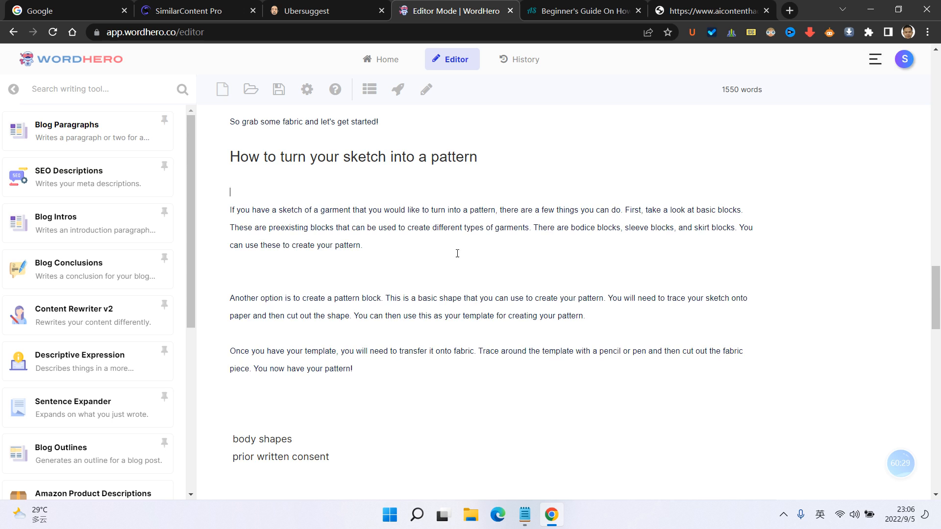
pyautogui.click(457, 253)
pyautogui.press('Return')
pyautogui.press('Return')
pyautogui.hotkey('ctrl', 'v')
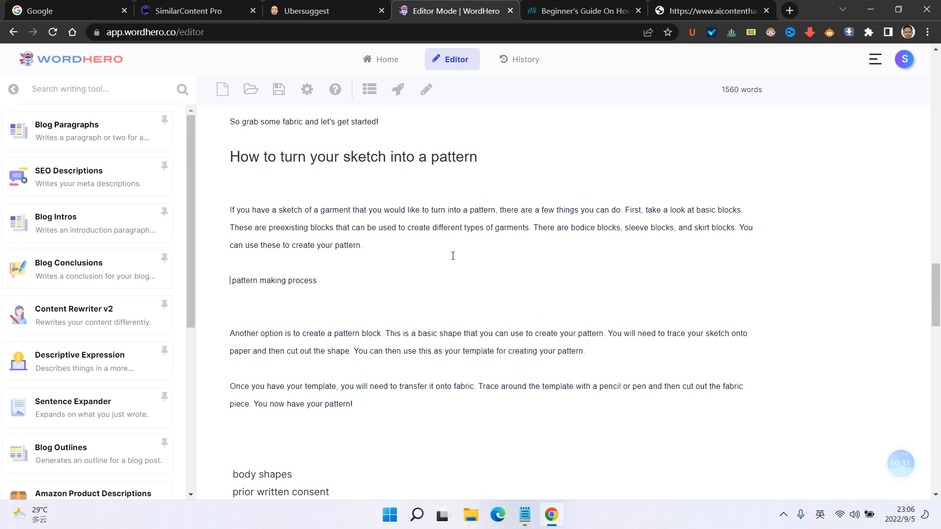
# - Delete all keywords from the Keyword Assistant except "basic shapes"
pyautogui.scroll(-3, 295, 353)
pyautogui.scroll(-3, 350, 364)
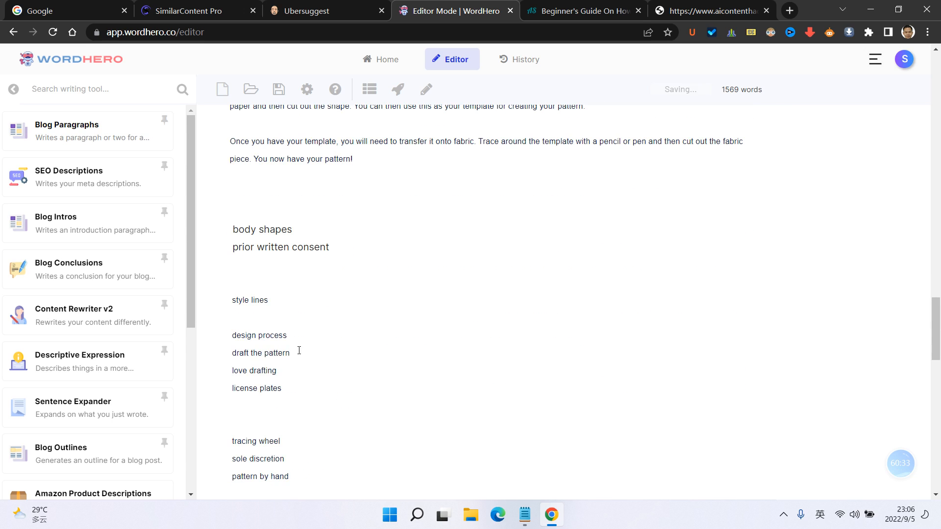
pyautogui.click(13, 89)
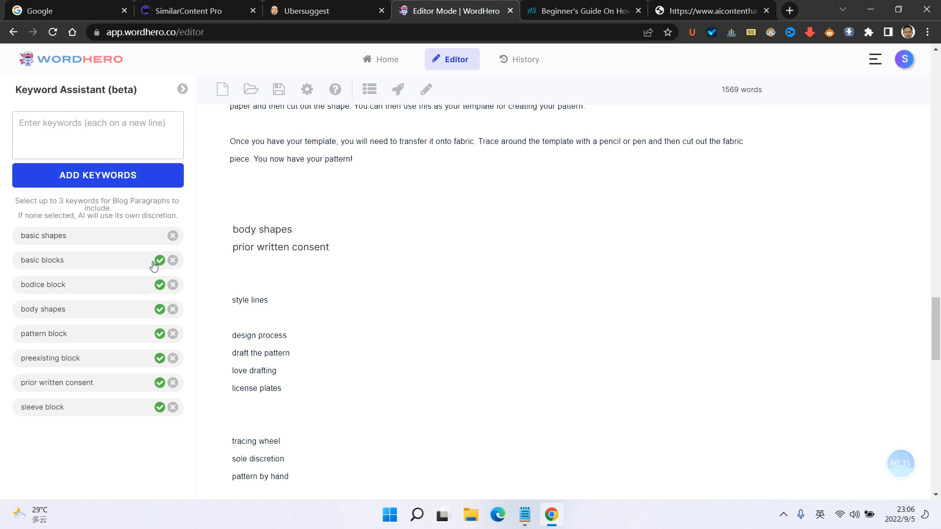
pyautogui.click(172, 260)
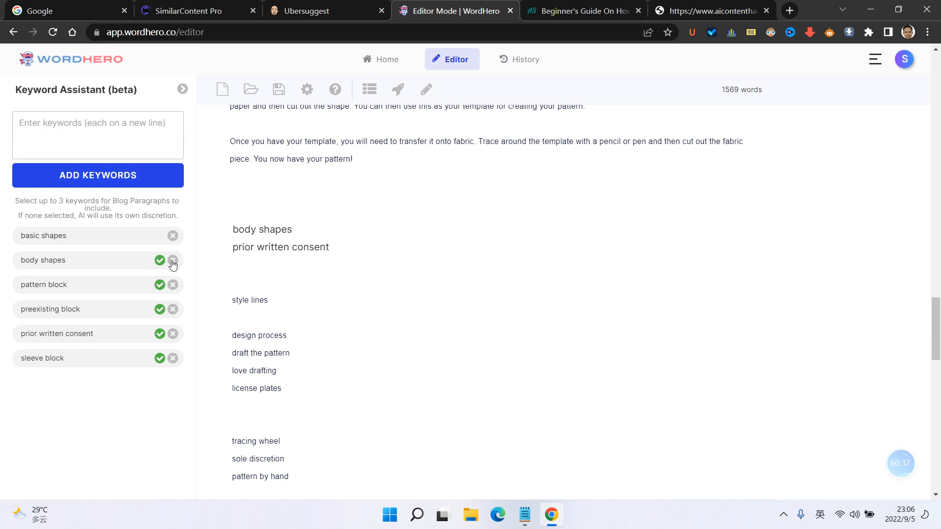
pyautogui.click(173, 260)
pyautogui.click(173, 358)
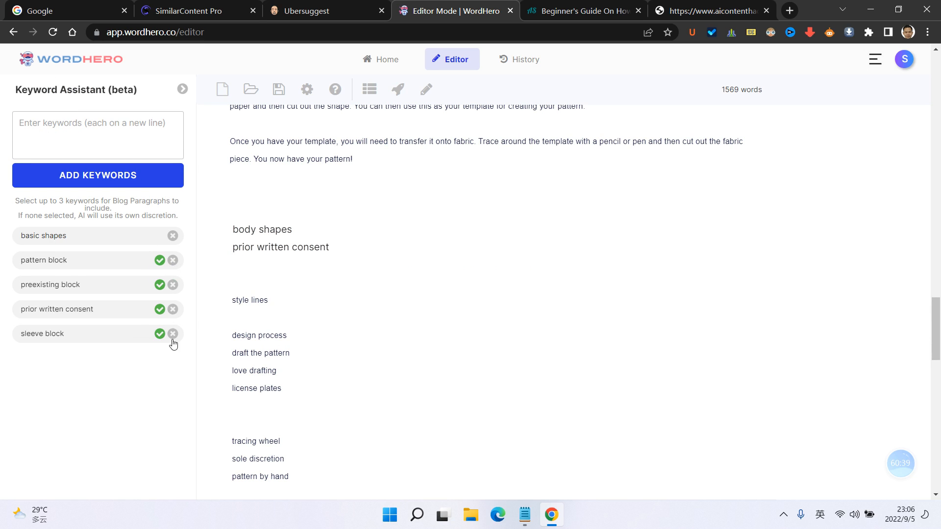
pyautogui.click(172, 309)
pyautogui.click(173, 284)
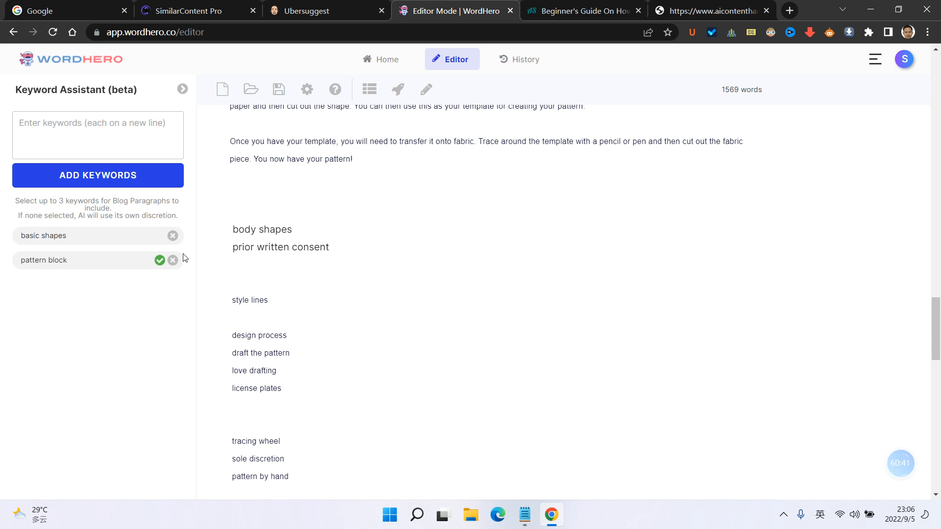
pyautogui.click(172, 260)
pyautogui.scroll(6, 412, 273)
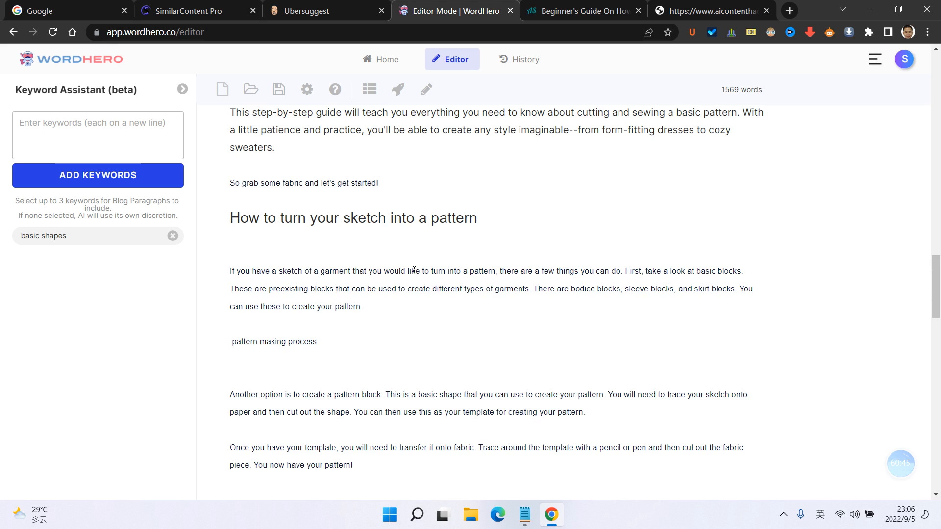
pyautogui.scroll(-4, 413, 273)
pyautogui.scroll(-1, 418, 268)
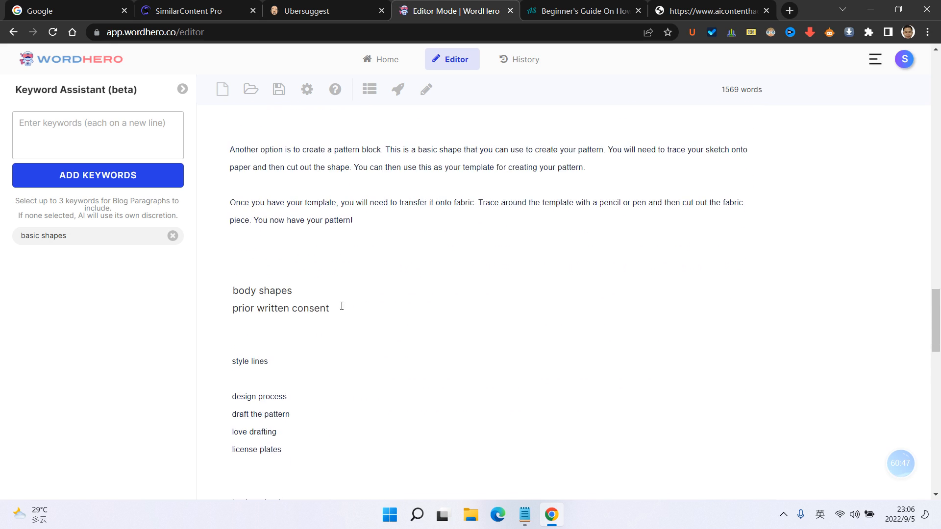
pyautogui.scroll(-1, 322, 326)
pyautogui.moveTo(308, 356); pyautogui.dragTo(219, 358)
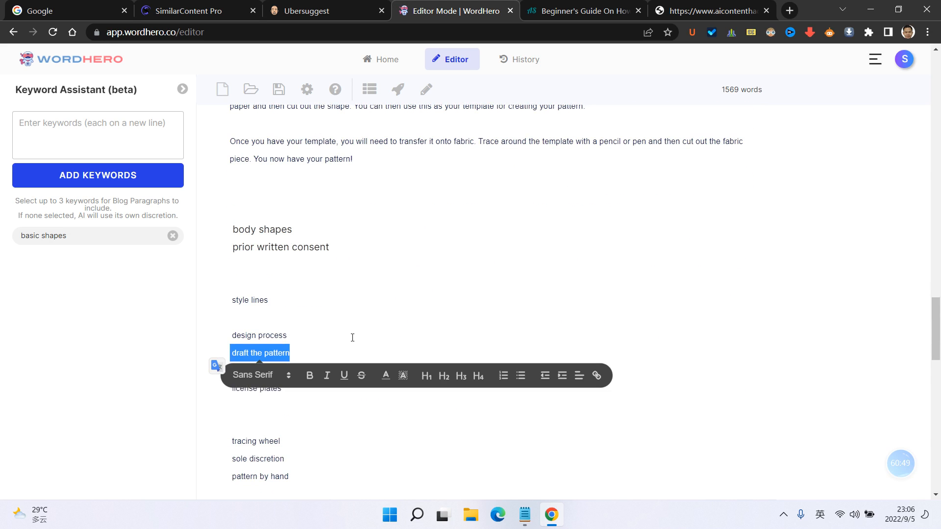
pyautogui.press('BackSpace')
pyautogui.scroll(2, 351, 336)
pyautogui.hotkey('ctrl', 'z')
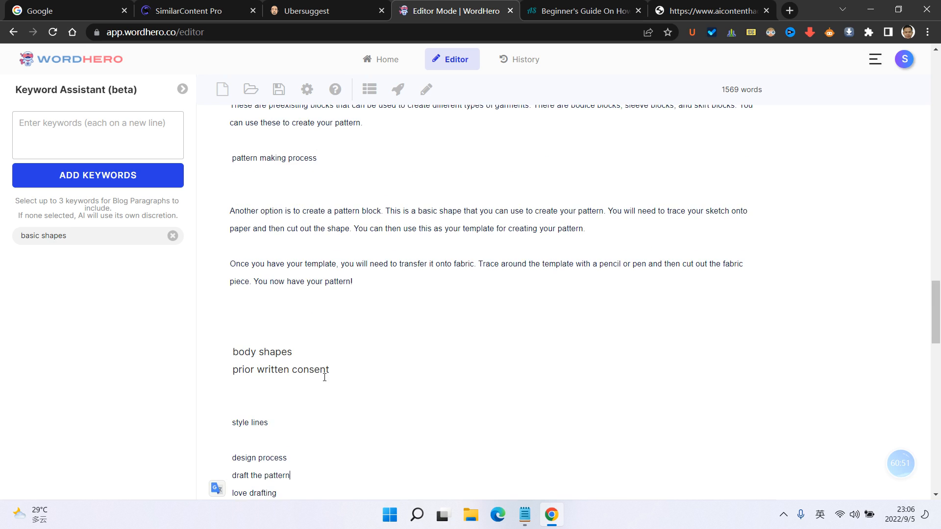
pyautogui.scroll(-2, 325, 377)
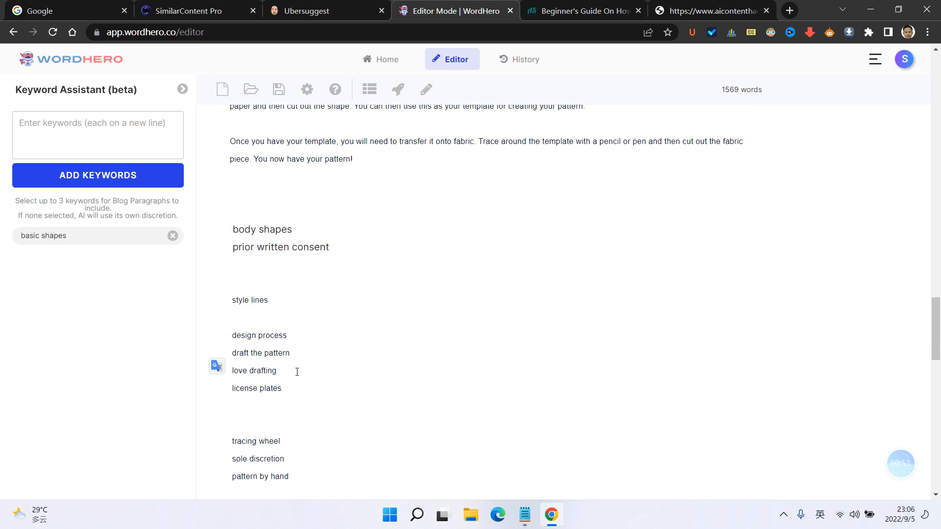
# - Move "design process", "draft the pattern" and "love drafting" below "pattern making process", and close the gap above "license plates"
pyautogui.moveTo(292, 386); pyautogui.dragTo(229, 335)
pyautogui.click(260, 376)
pyautogui.moveTo(272, 373); pyautogui.dragTo(230, 335)
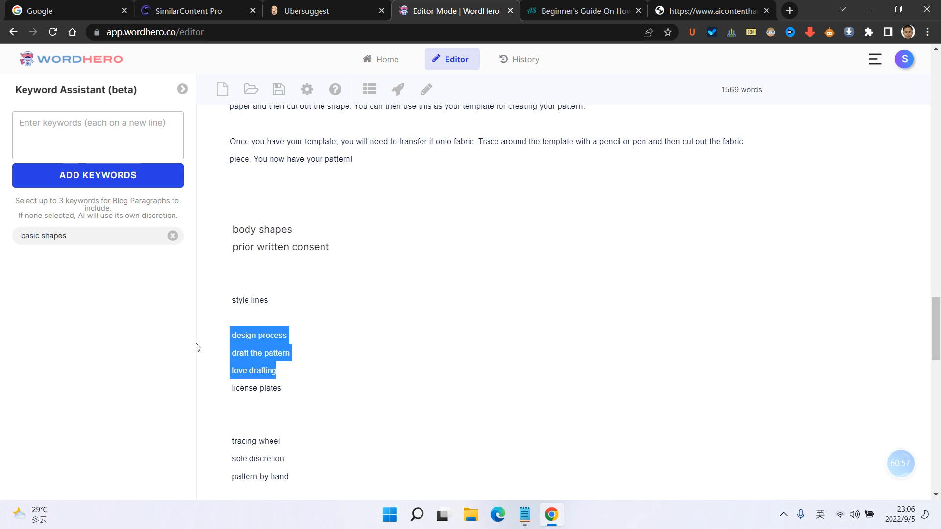
pyautogui.press('BackSpace')
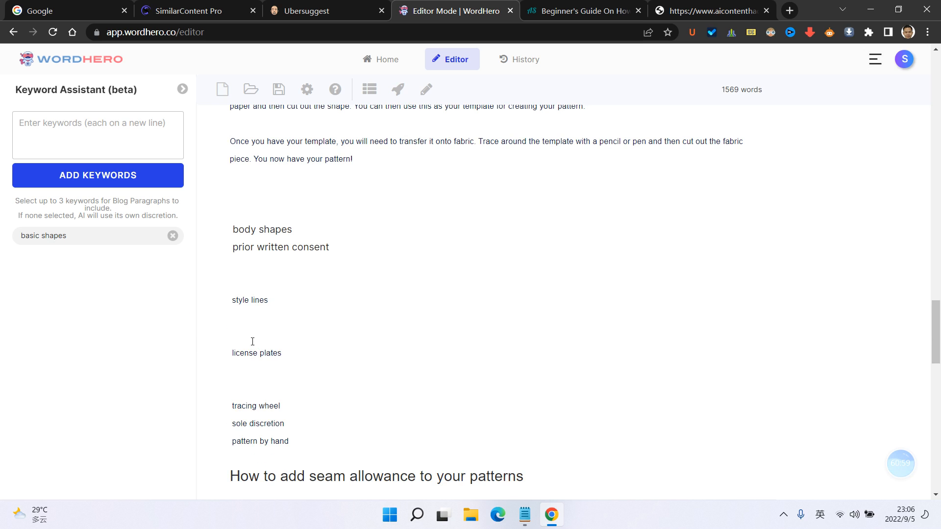
pyautogui.press('BackSpace')
pyautogui.press('BackSpace')
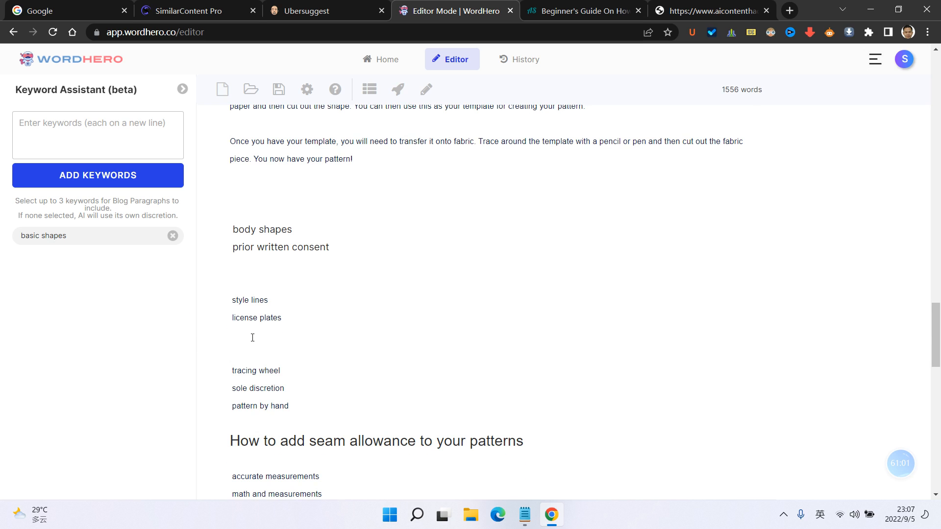
pyautogui.scroll(4, 252, 338)
pyautogui.click(349, 212)
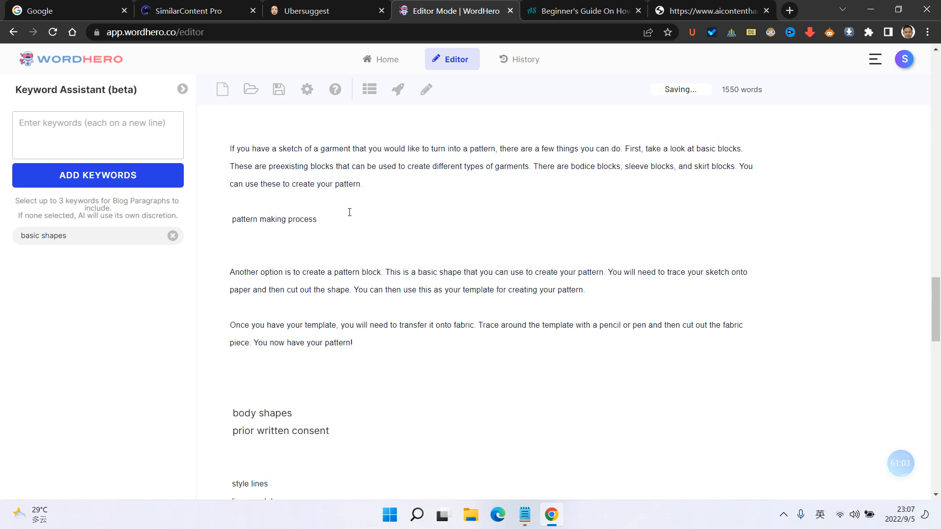
pyautogui.hotkey('ctrl', 'z')
pyautogui.hotkey('ctrl', 'z')
pyautogui.scroll(3, 273, 279)
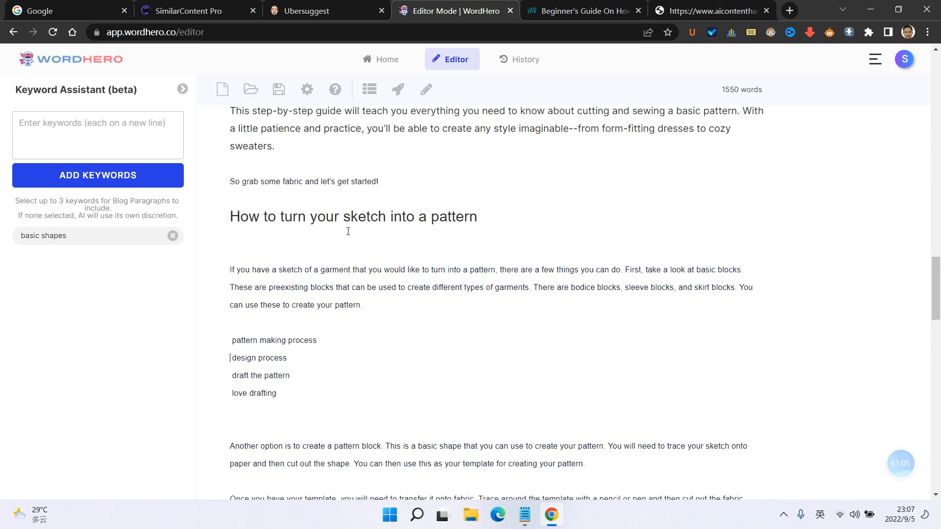
# - Add "pattern making process", "design process", "draft the pattern" and "love drafting" from the article to the Keyword Assistant
pyautogui.moveTo(299, 395); pyautogui.dragTo(216, 327)
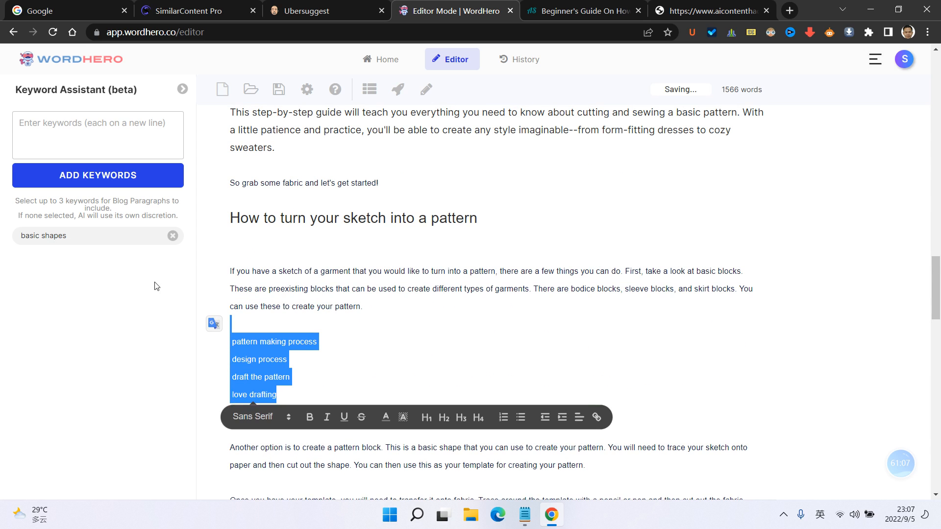
pyautogui.hotkey('ctrl', 'x')
pyautogui.click(120, 139)
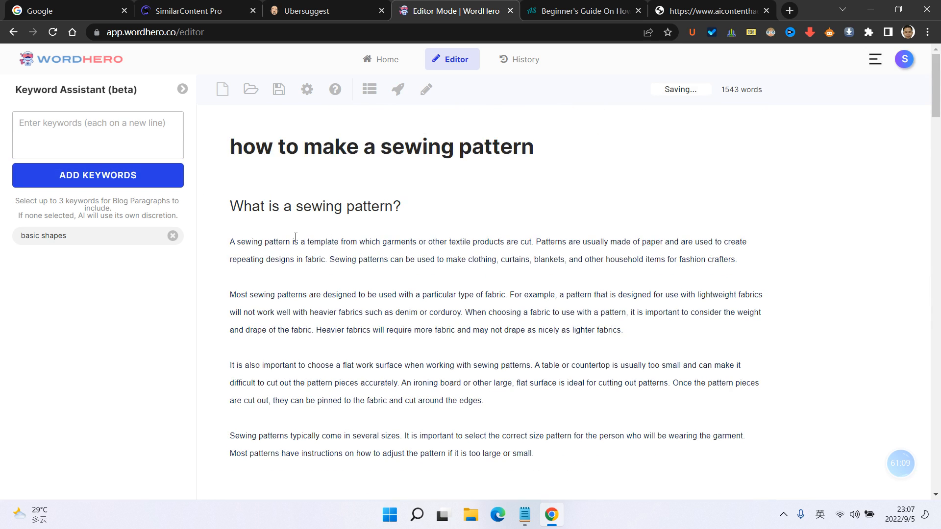
pyautogui.scroll(-15, 295, 237)
pyautogui.click(127, 142)
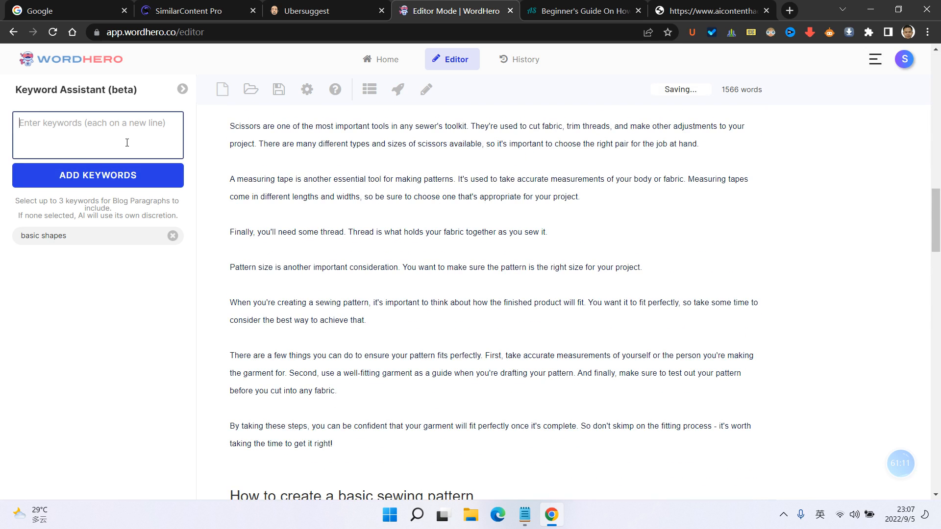
pyautogui.hotkey('ctrl', 'v')
pyautogui.click(130, 176)
pyautogui.scroll(-8, 363, 263)
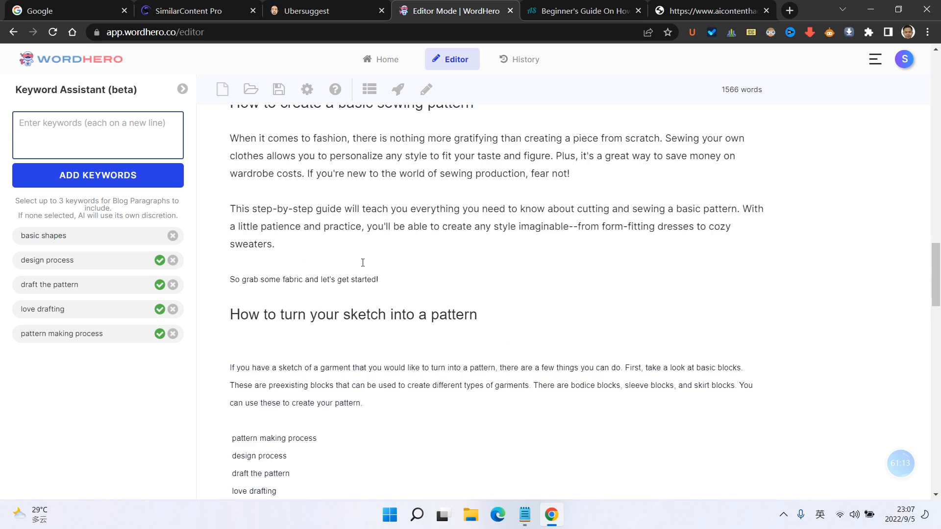
# - Cut the four keywords from "pattern making process" to "love drafting" out of the article's sketch-to-pattern section
pyautogui.scroll(-7, 362, 262)
pyautogui.scroll(4, 365, 245)
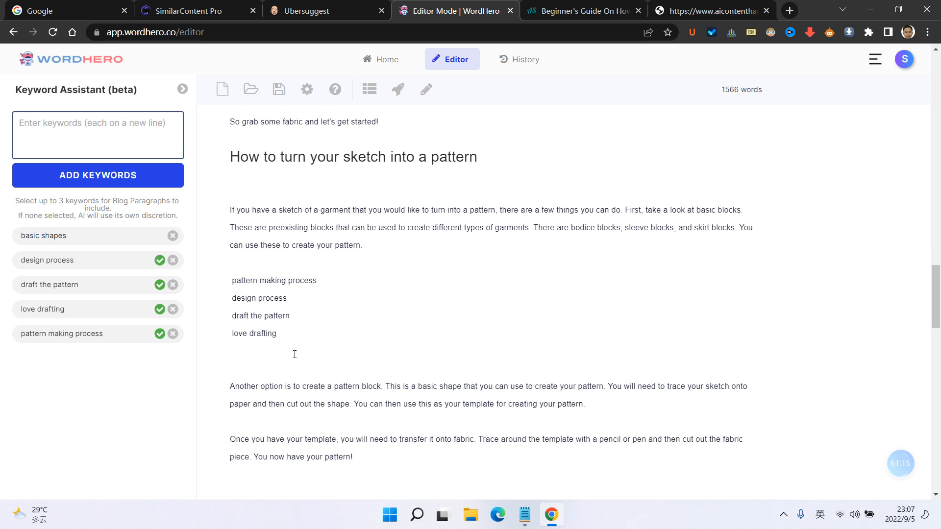
pyautogui.click(299, 335)
pyautogui.scroll(-1, 300, 331)
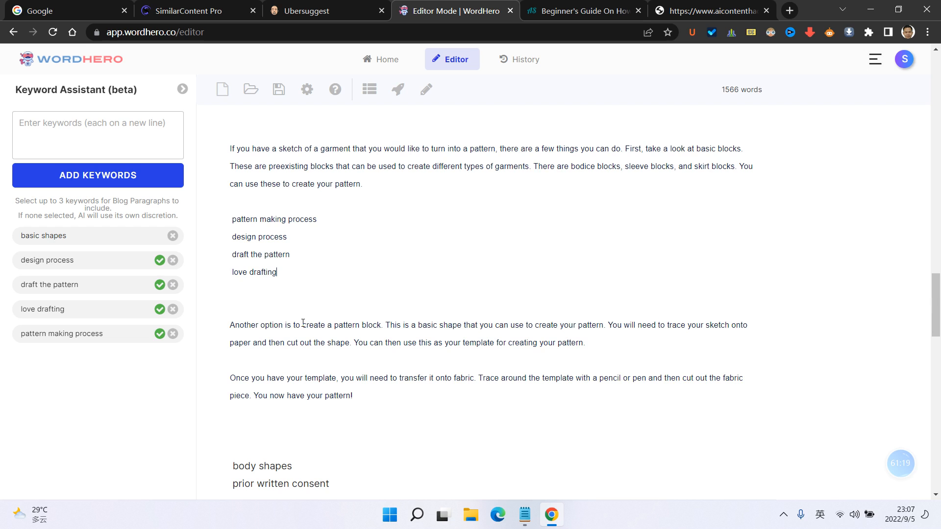
pyautogui.scroll(1, 303, 322)
pyautogui.moveTo(301, 336); pyautogui.dragTo(229, 284)
pyautogui.hotkey('ctrl', 'x')
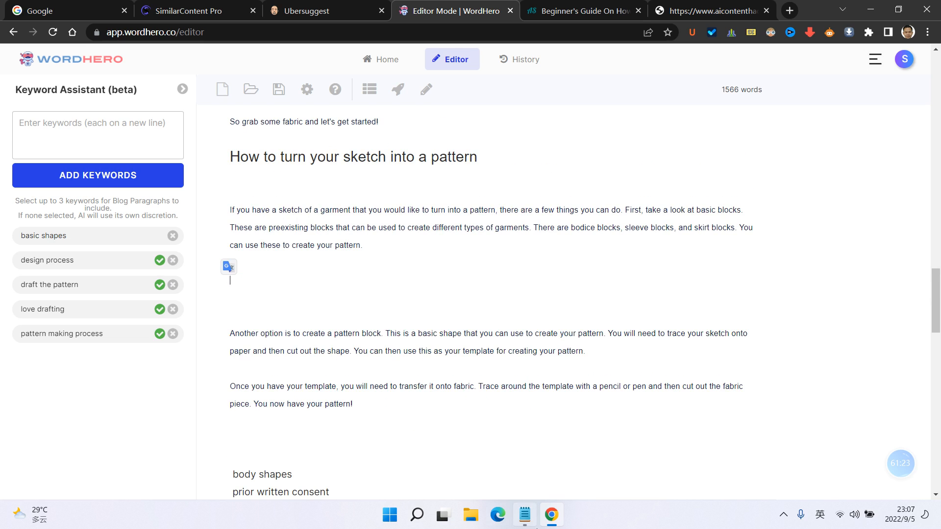
# - Replace the whole keyword list in Notepad with the four cut keywords, and go back to WordHero's writing tools
pyautogui.click(525, 514)
pyautogui.hotkey('ctrl', 'a')
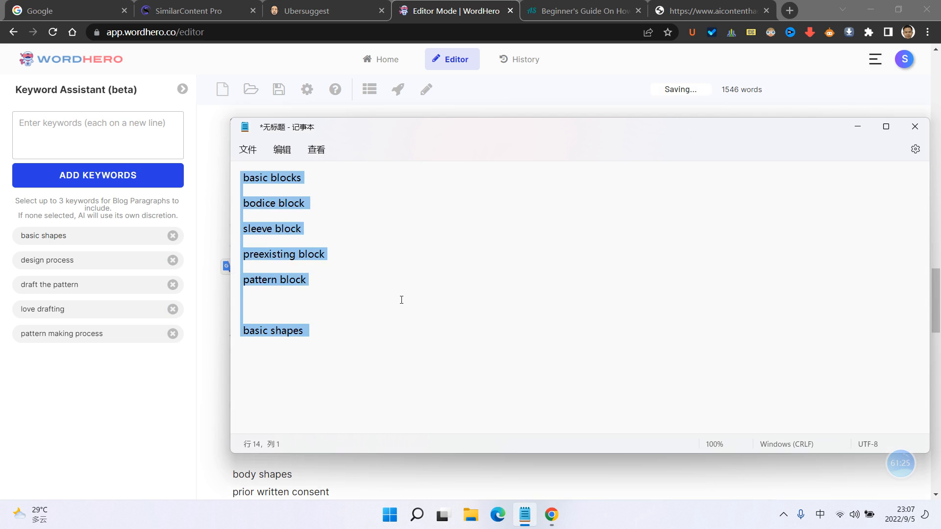
pyautogui.press('BackSpace')
pyautogui.hotkey('ctrl', 'v')
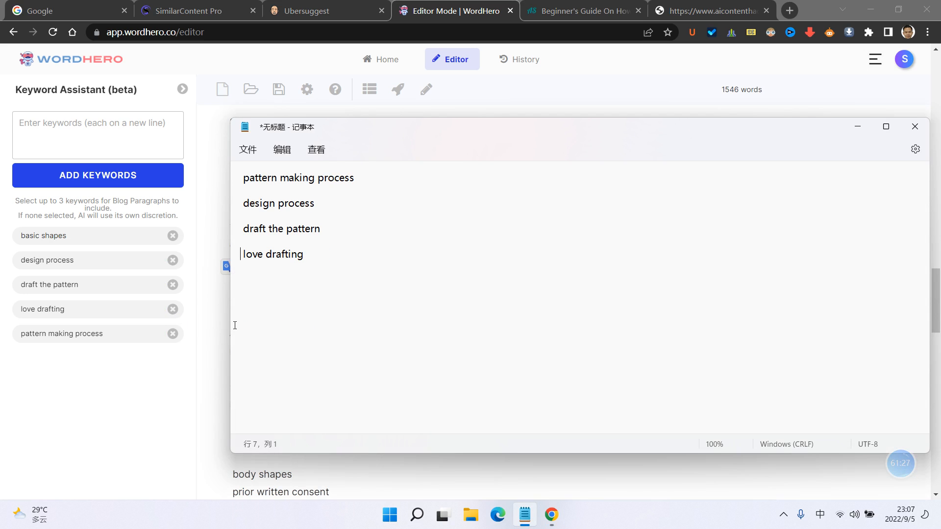
pyautogui.click(205, 250)
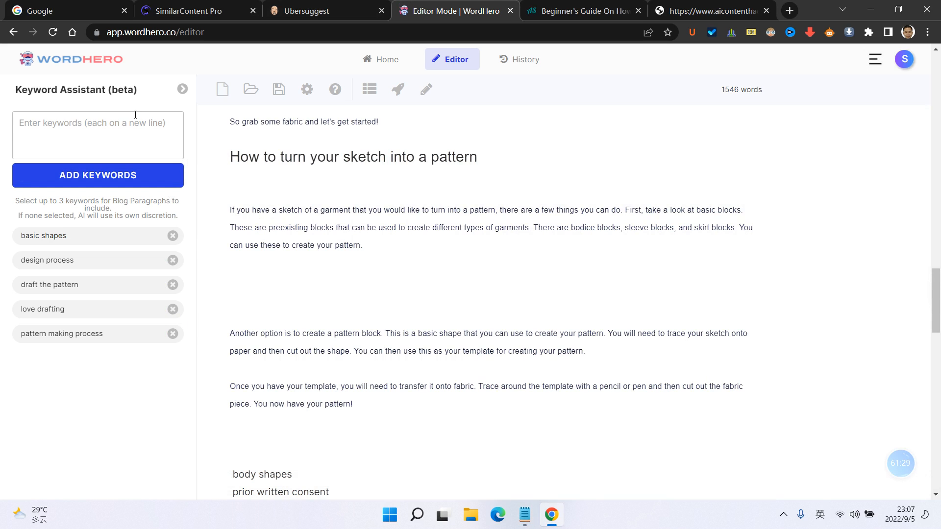
pyautogui.click(182, 89)
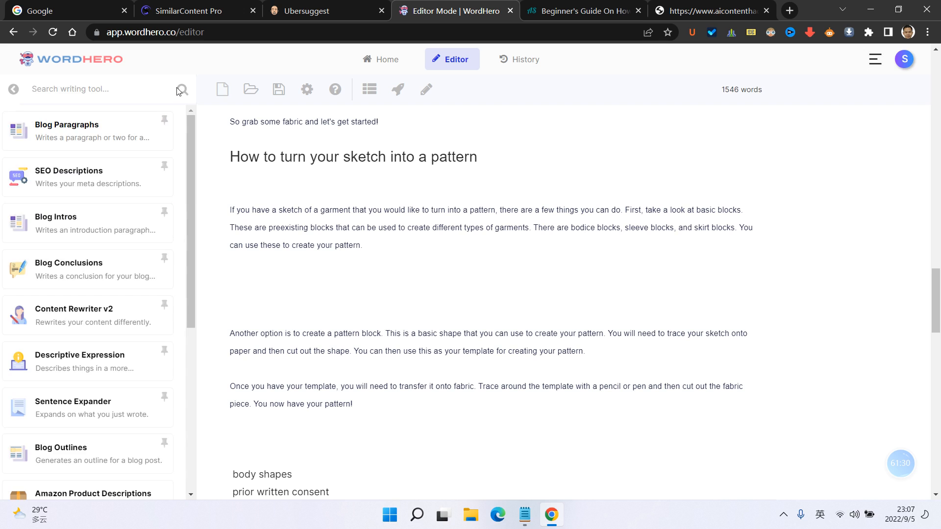
pyautogui.click(122, 129)
pyautogui.click(68, 273)
pyautogui.hotkey('ctrl', 'v')
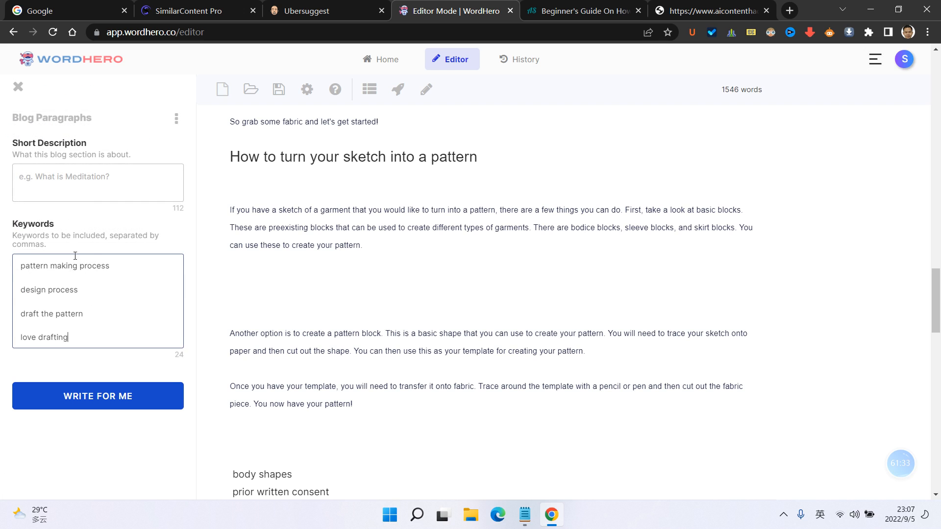
pyautogui.click(98, 177)
pyautogui.scroll(1, 342, 279)
pyautogui.tripleClick(343, 289)
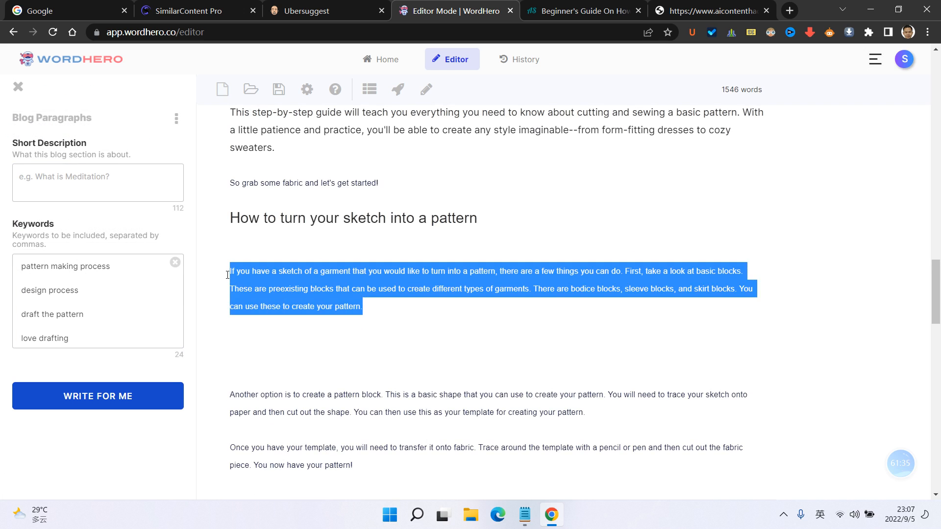
pyautogui.click(341, 277)
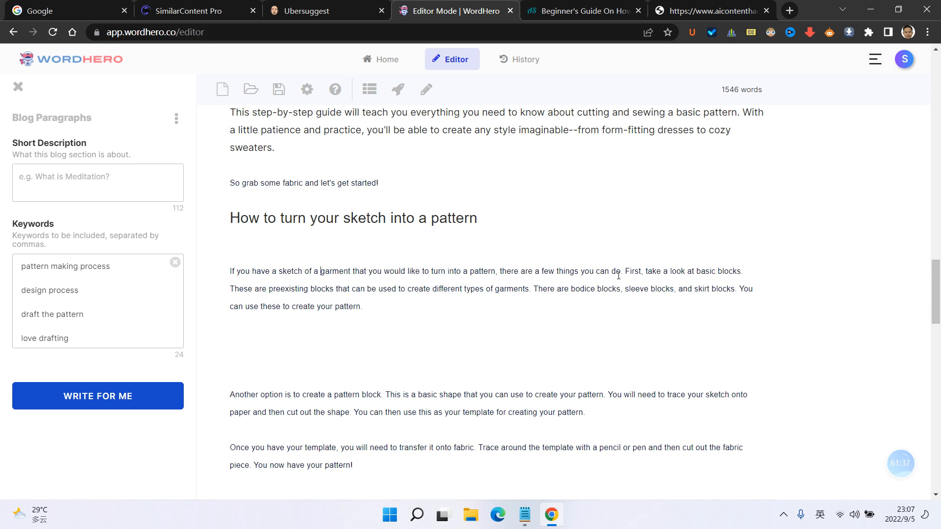
pyautogui.moveTo(625, 271); pyautogui.dragTo(635, 311)
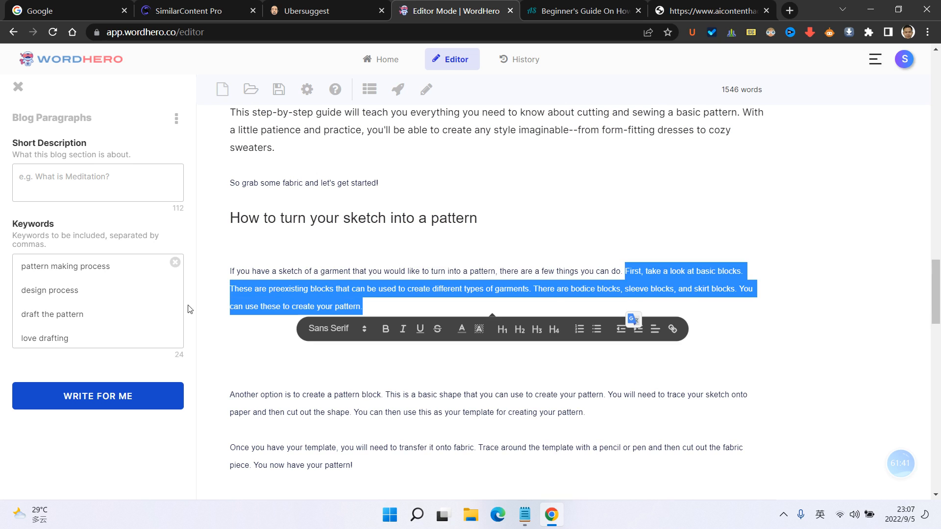
pyautogui.click(245, 307)
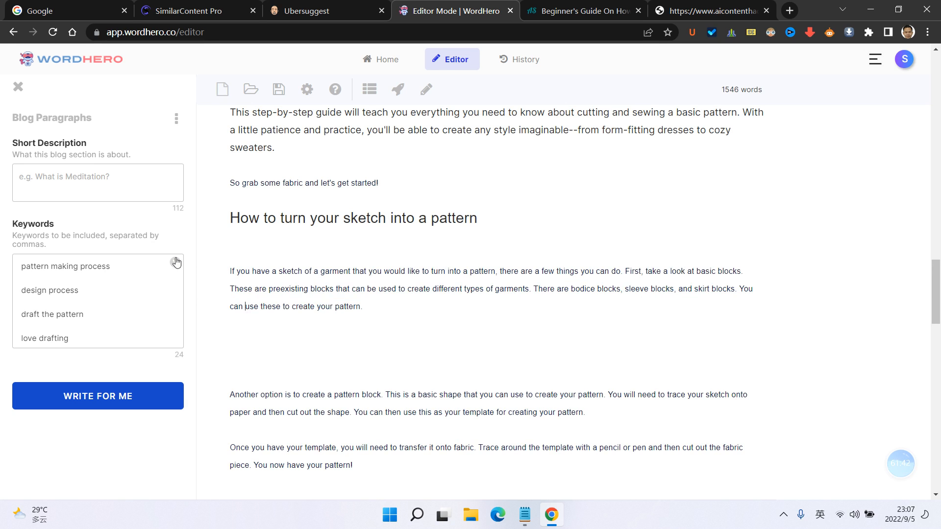
pyautogui.click(16, 87)
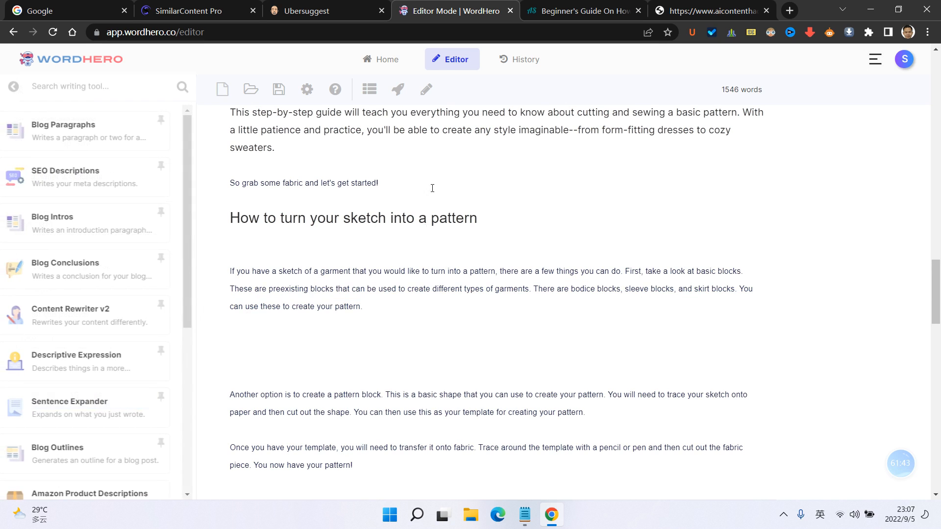
# - Bring up the Keyword Assistant and split the first sentence of the sketch-to-pattern section off into its own paragraph
pyautogui.click(15, 90)
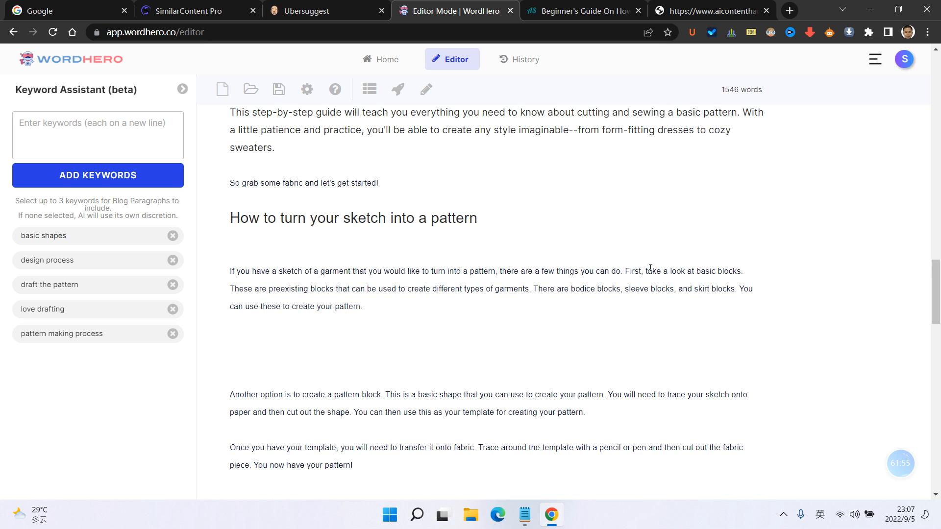
pyautogui.press('Return')
pyautogui.moveTo(650, 269); pyautogui.dragTo(201, 270)
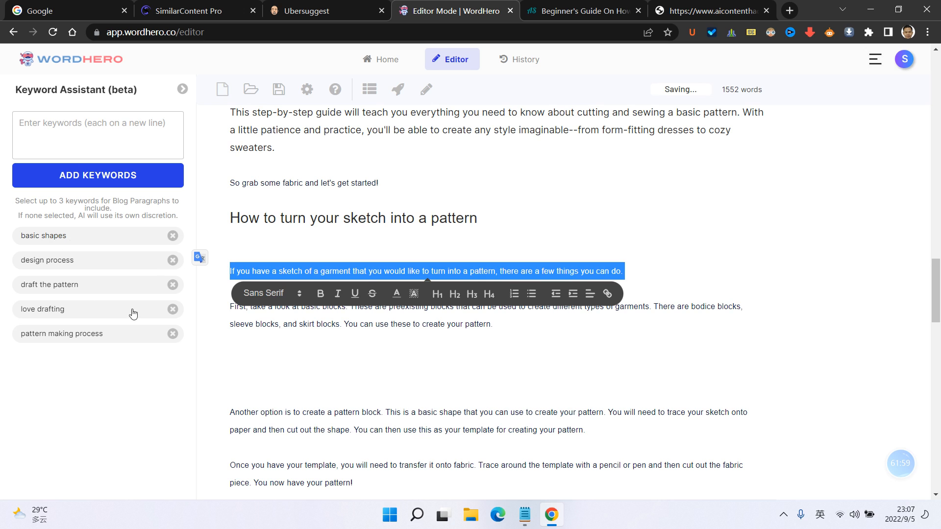
pyautogui.click(279, 365)
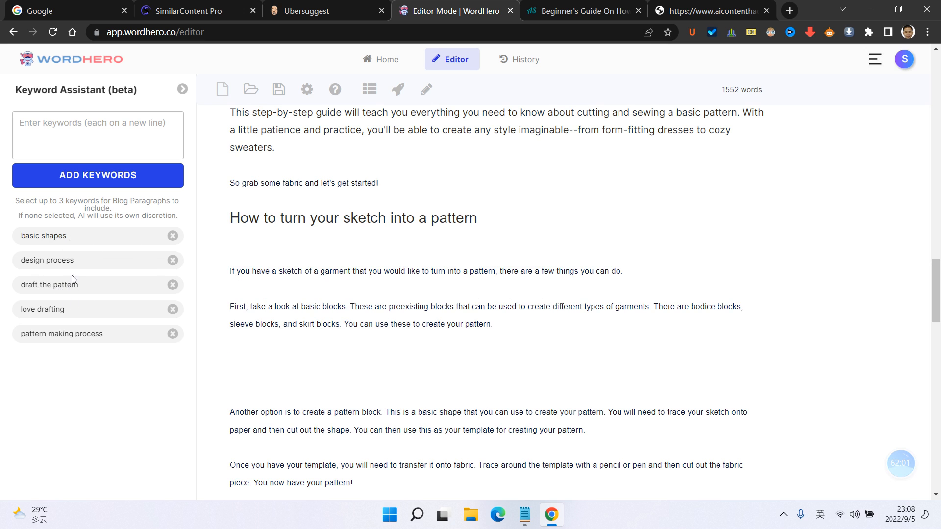
# - Generate text from the section's opening sentence using the keywords "design process", "love drafting" and "pattern making process"
pyautogui.click(71, 262)
pyautogui.click(64, 312)
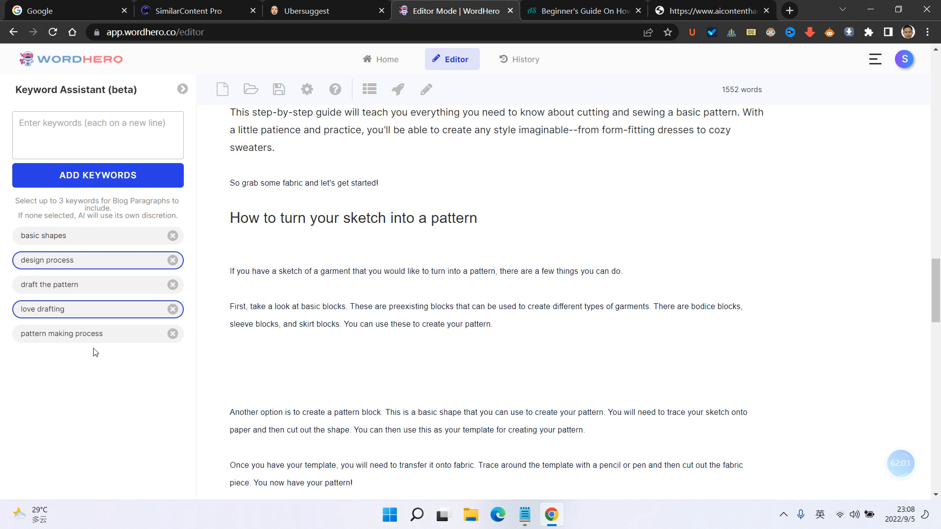
pyautogui.click(84, 339)
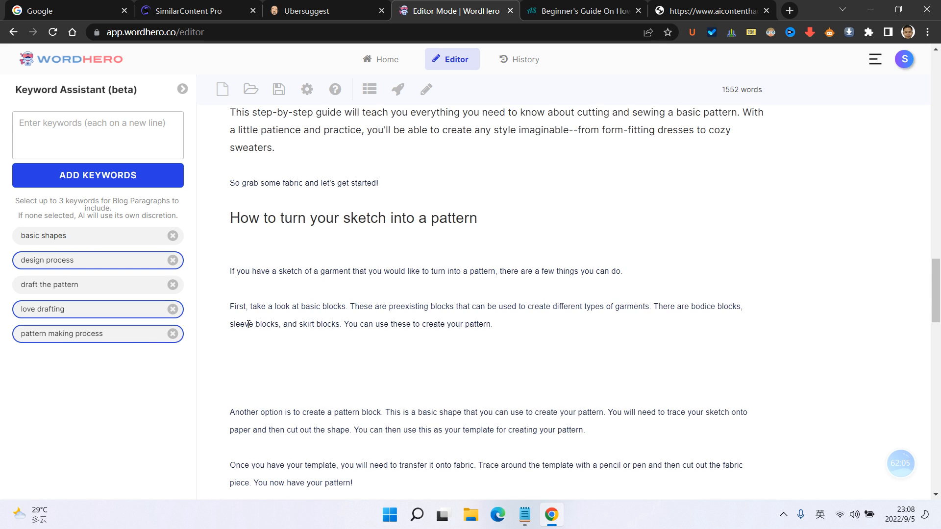
pyautogui.moveTo(625, 272)
pyautogui.mouseDown()
pyautogui.moveTo(314, 273)
pyautogui.moveTo(206, 259)
pyautogui.mouseUp()
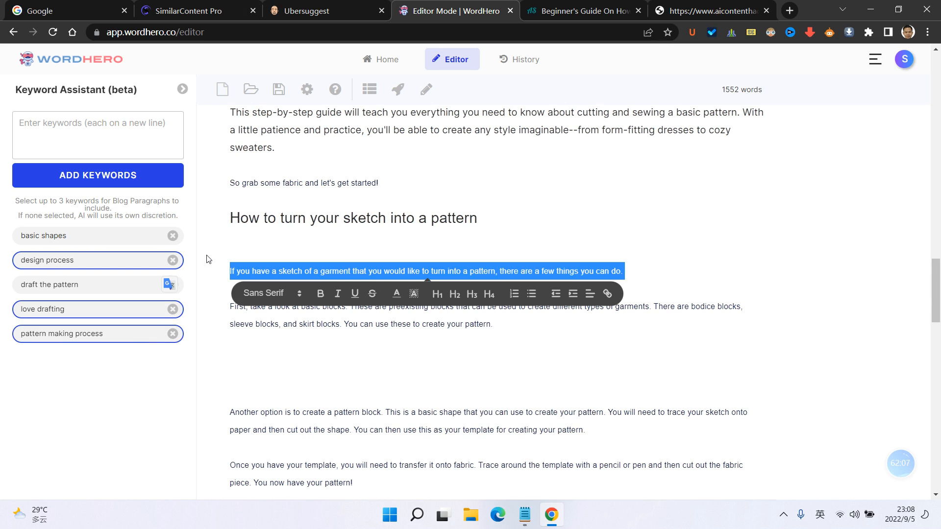
pyautogui.click(398, 89)
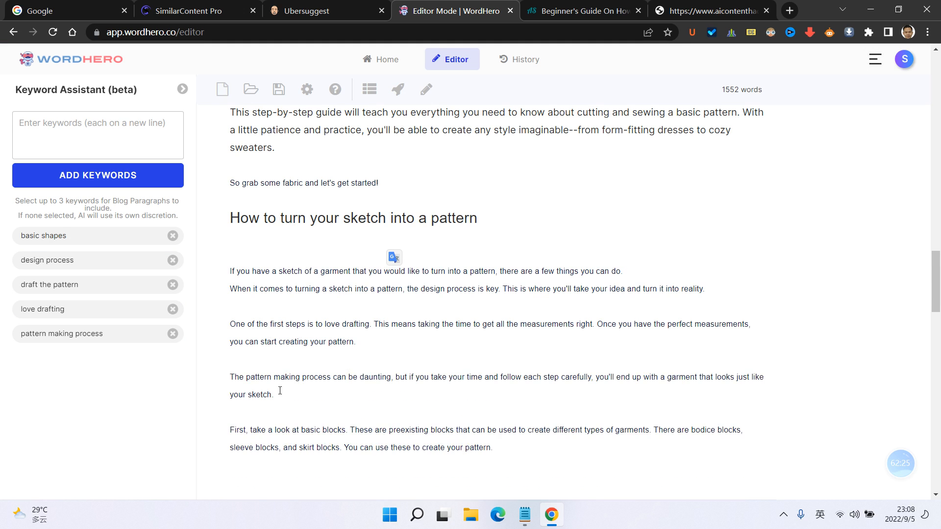
# - Remove "design process", "love drafting" and "pattern making process" from the Keyword Assistant
pyautogui.scroll(-2, 282, 392)
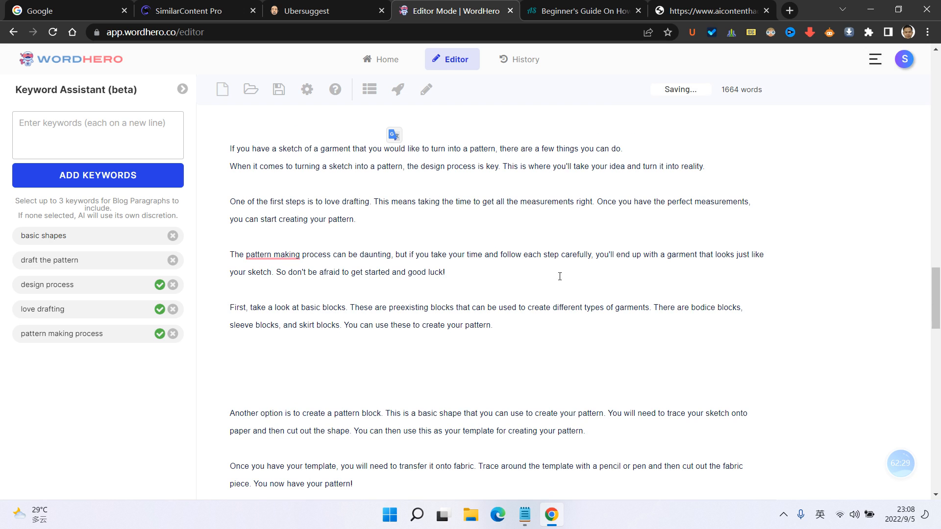
pyautogui.click(173, 285)
pyautogui.click(173, 285)
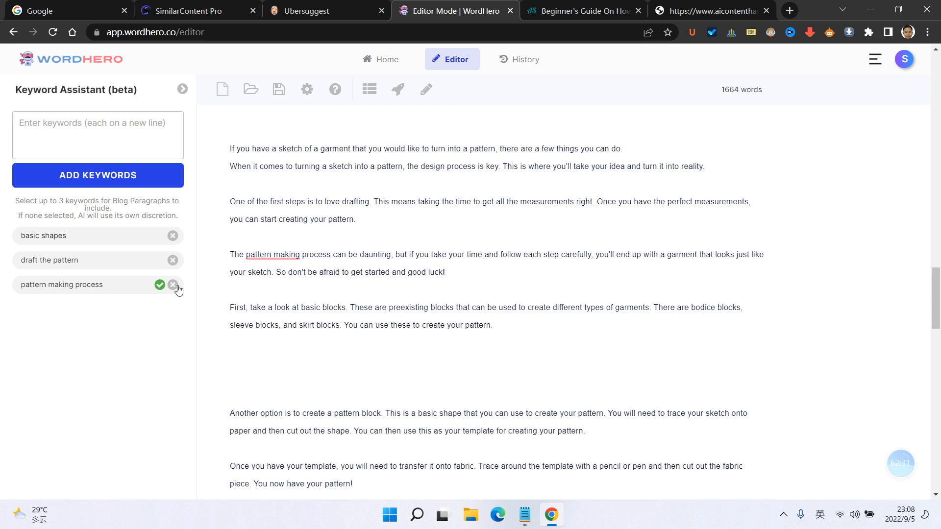
pyautogui.click(173, 285)
# - Choose "basic shapes" and "draft the pattern" in the Keyword Assistant as the keywords to include
pyautogui.scroll(1, 335, 263)
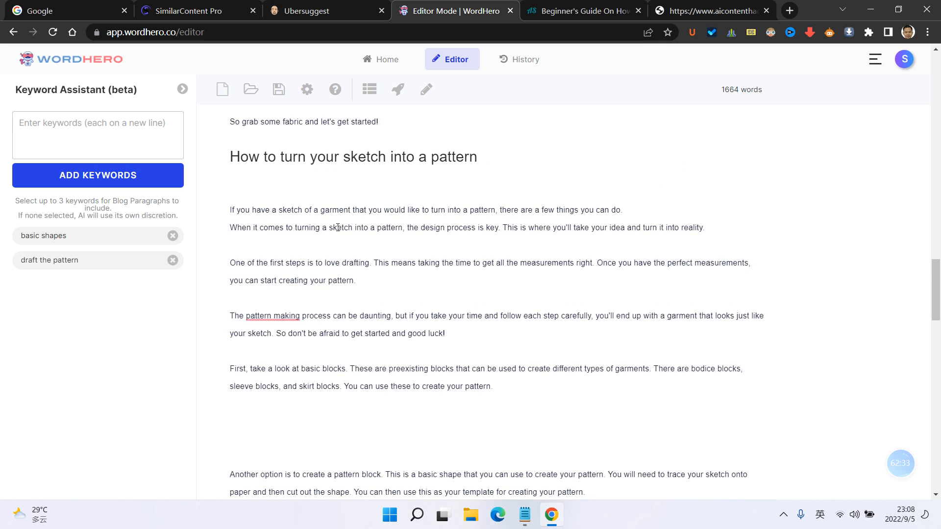
pyautogui.moveTo(371, 281); pyautogui.dragTo(229, 263)
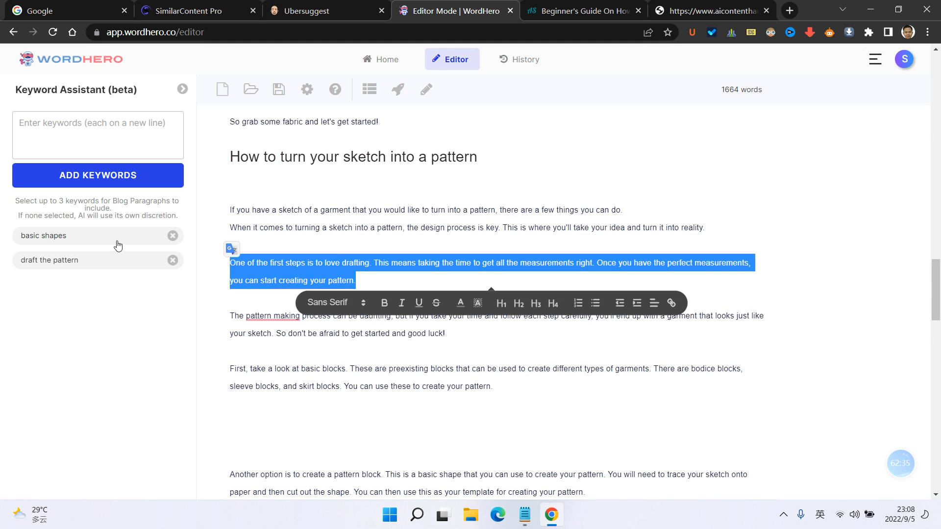
pyautogui.click(101, 239)
pyautogui.click(106, 264)
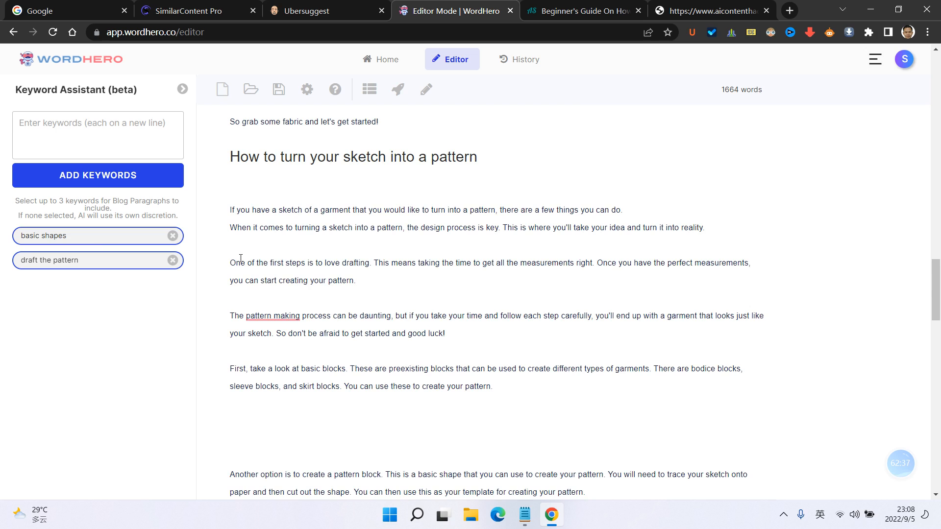
pyautogui.click(287, 255)
# - Correct the flagged "pattern making" to "pattern-making" and generate more text from that paragraph with the chosen keywords
pyautogui.scroll(-1, 455, 270)
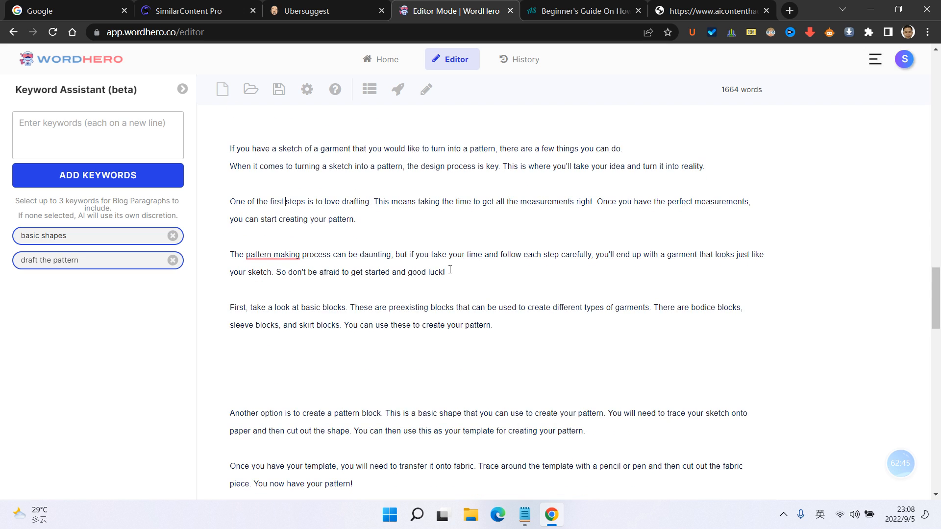
pyautogui.click(273, 255)
pyautogui.click(311, 279)
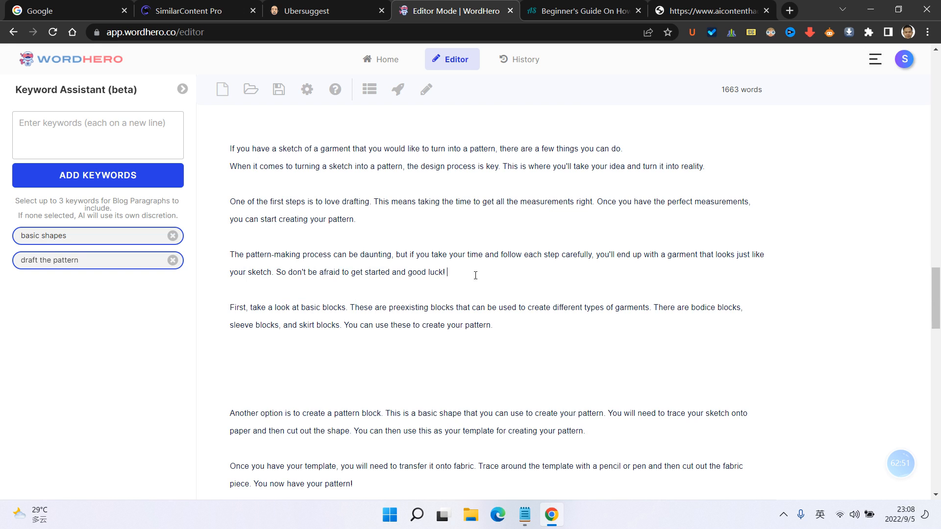
pyautogui.moveTo(464, 274); pyautogui.dragTo(214, 244)
pyautogui.click(398, 90)
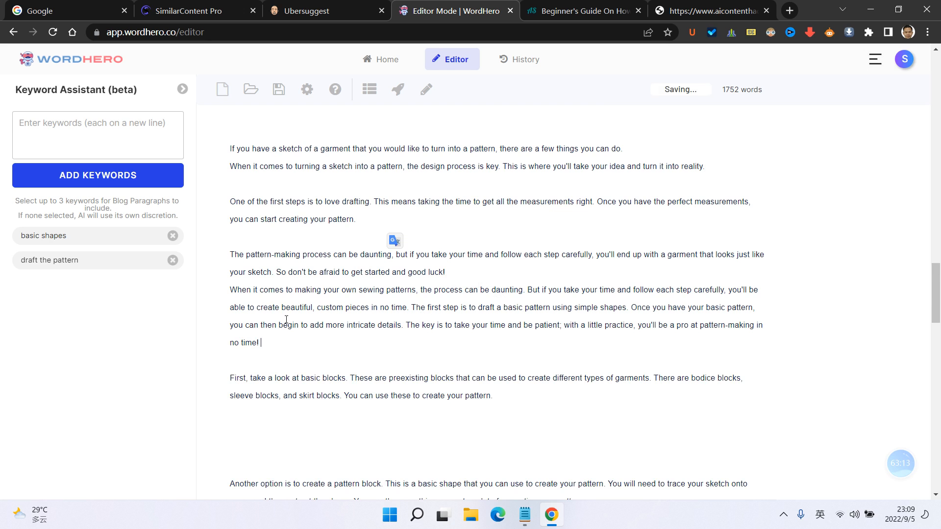
# - Delete the paragraph starting "The pattern-making process can be daunting" above the newly generated one
pyautogui.moveTo(242, 290); pyautogui.dragTo(479, 293)
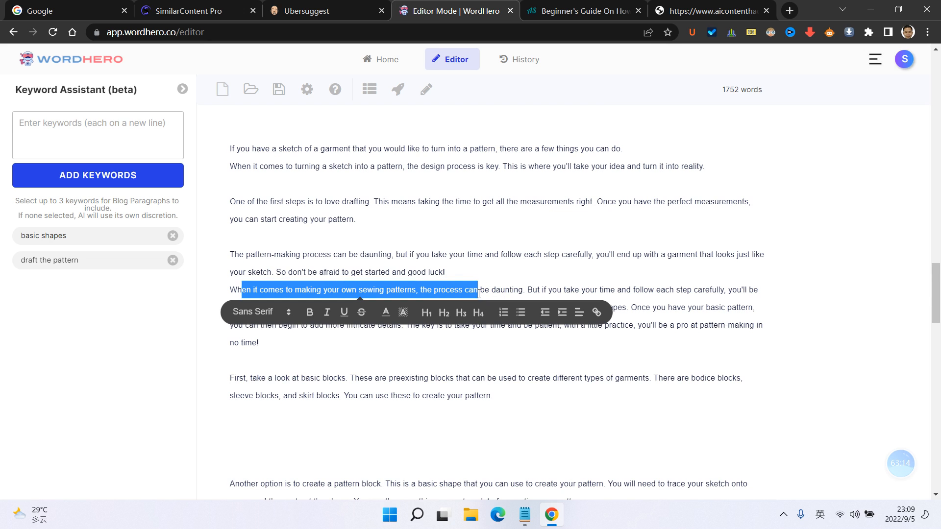
pyautogui.click(514, 290)
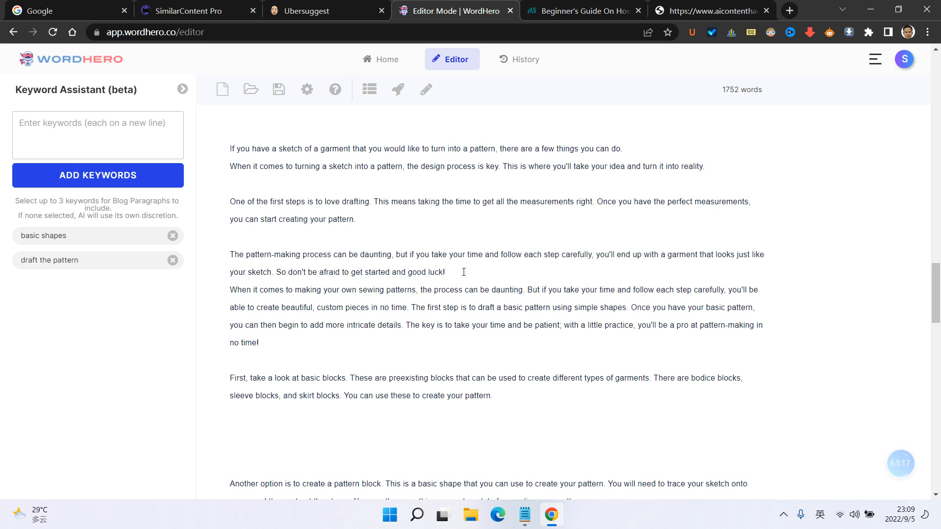
pyautogui.moveTo(464, 272); pyautogui.dragTo(215, 251)
pyautogui.press('Delete')
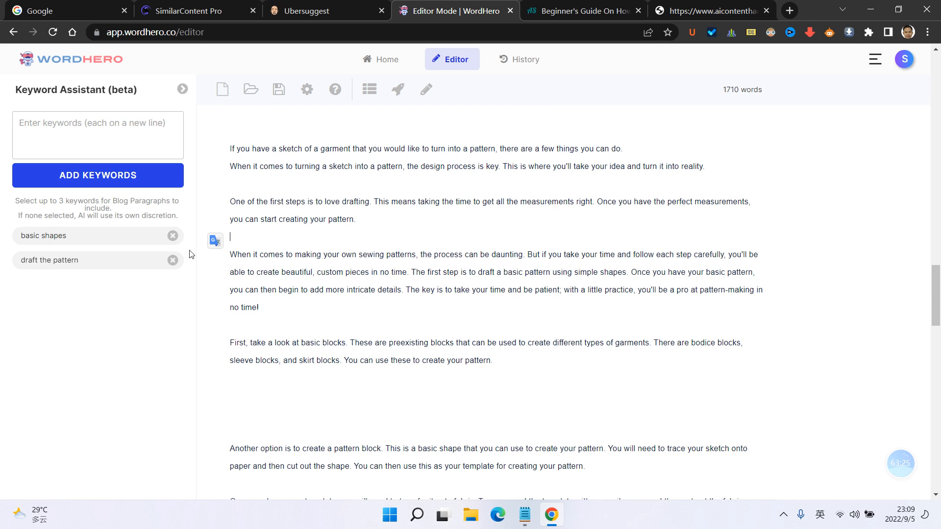
# - Search the page for "draft" and examine its uses in the sketch-to-pattern section
pyautogui.click(370, 270)
pyautogui.scroll(-4, 218, 258)
pyautogui.scroll(4, 306, 249)
pyautogui.hotkey('ctrl', 'f')
pyautogui.write('dr')
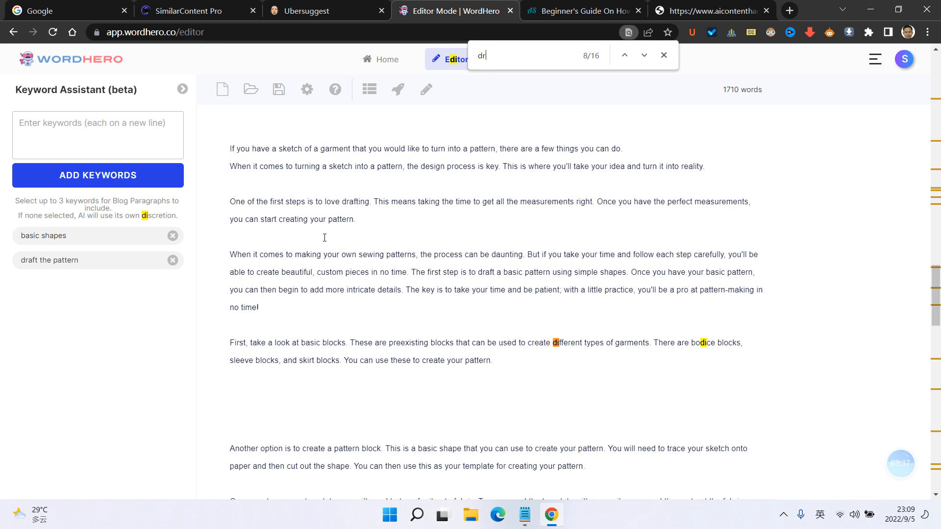
pyautogui.press('Return')
pyautogui.write('a')
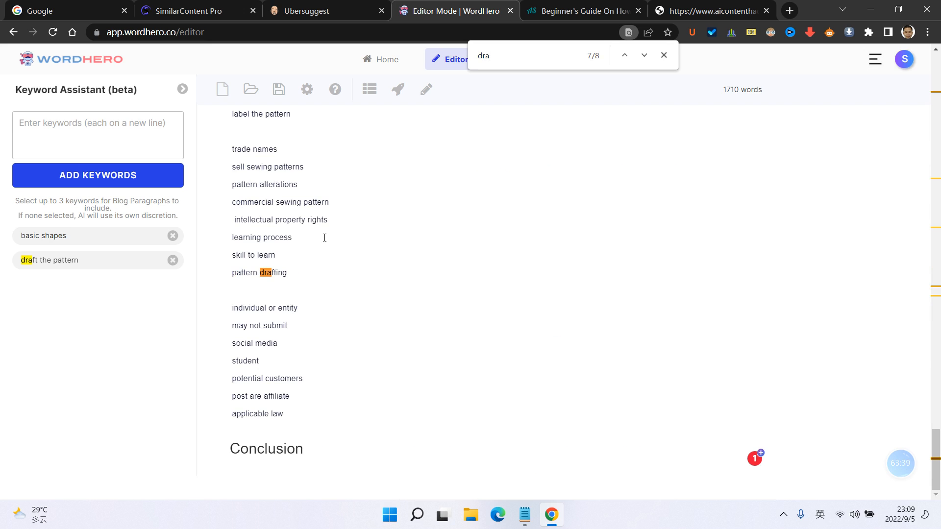
pyautogui.write('ft')
pyautogui.scroll(15, 342, 357)
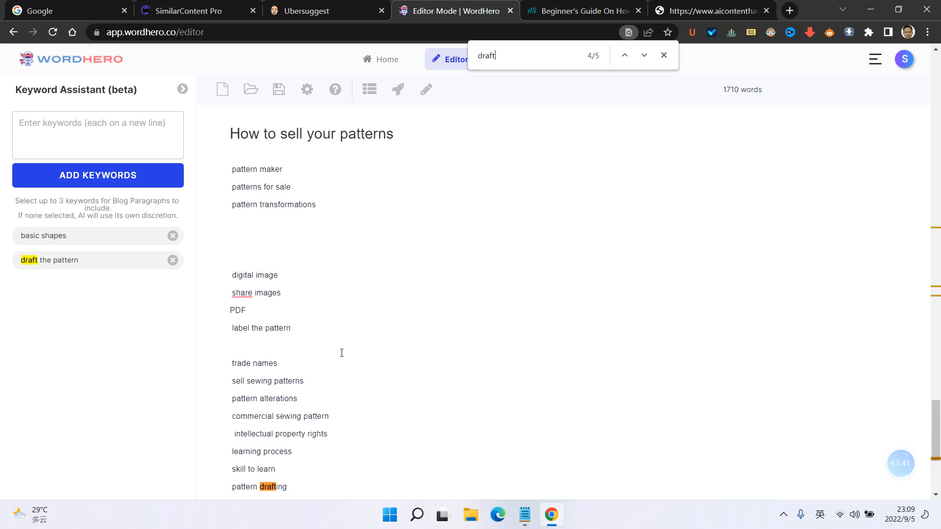
pyautogui.scroll(10, 559, 165)
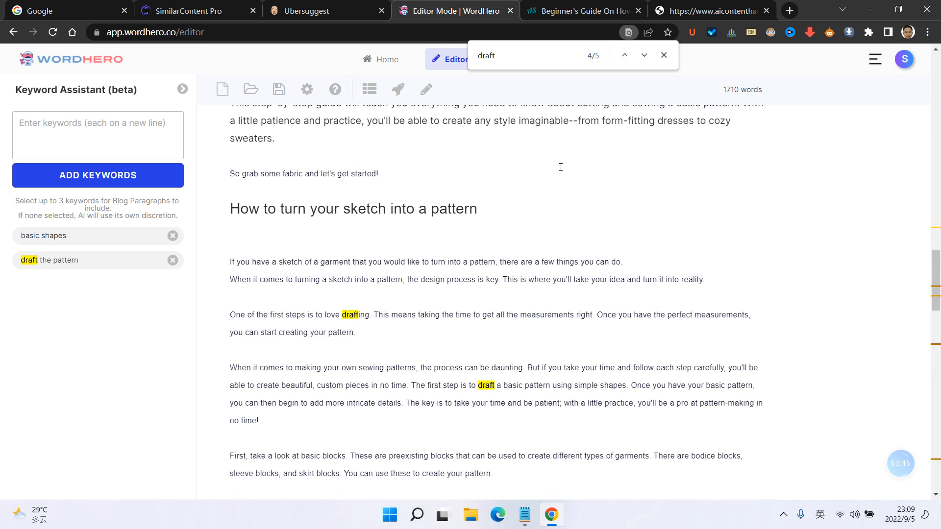
pyautogui.scroll(-2, 561, 167)
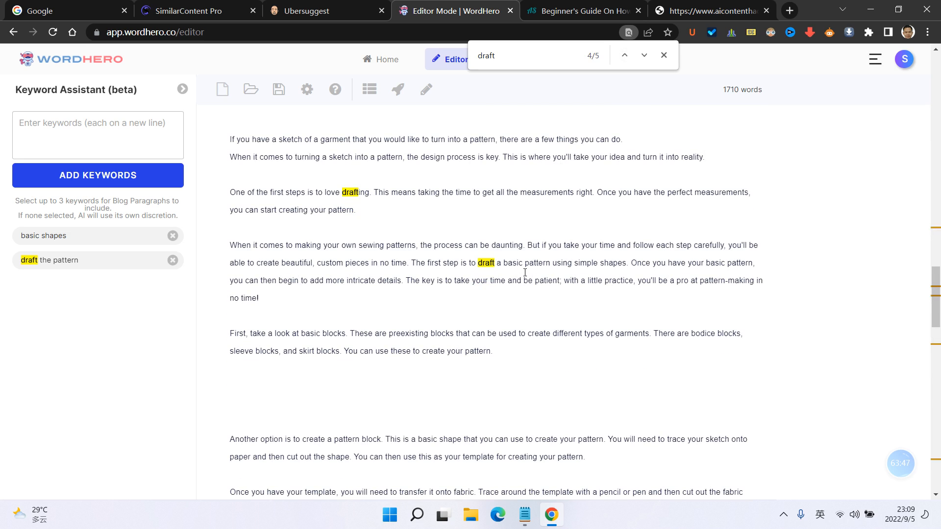
# - Check the wording around "draft a basic pattern" and remove "draft the pattern" from the Keyword Assistant
pyautogui.moveTo(485, 263); pyautogui.dragTo(557, 263)
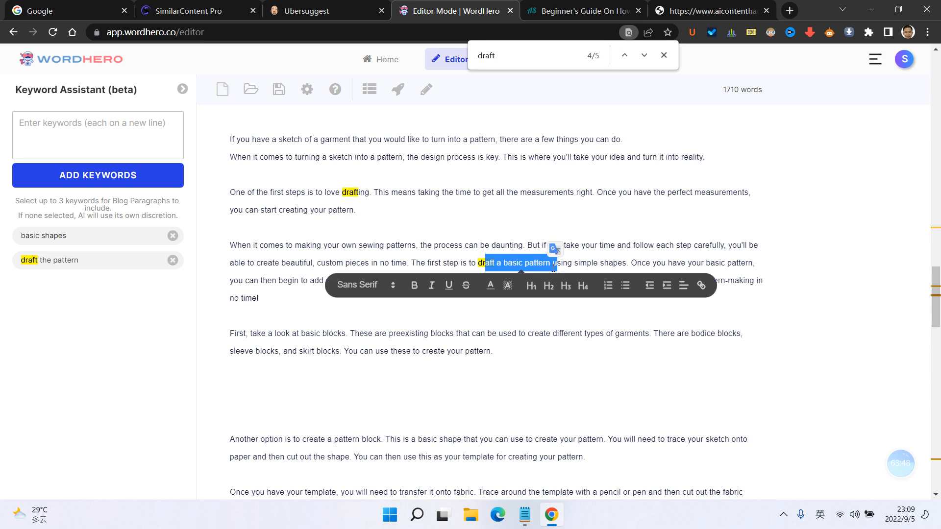
pyautogui.click(513, 263)
pyautogui.click(173, 260)
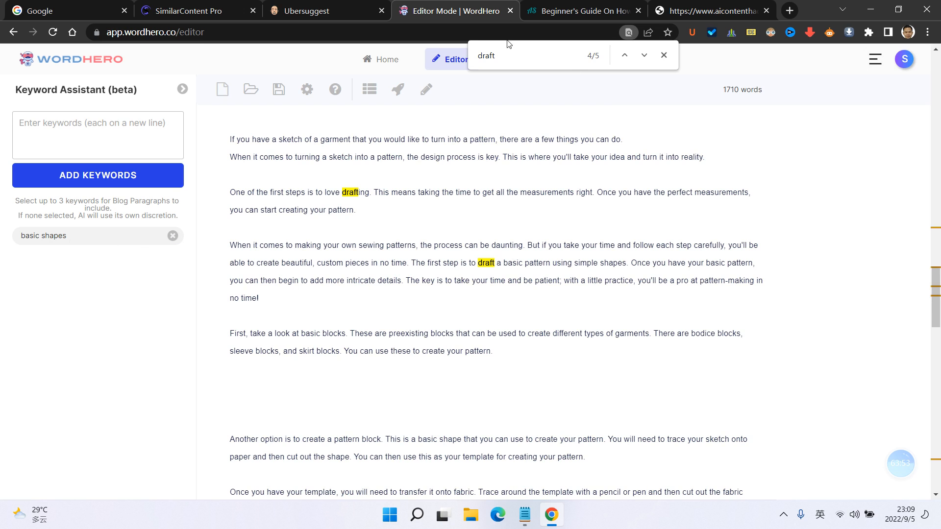
# - Search the page for "basic", and clear the search term
pyautogui.click(469, 62)
pyautogui.write('basi')
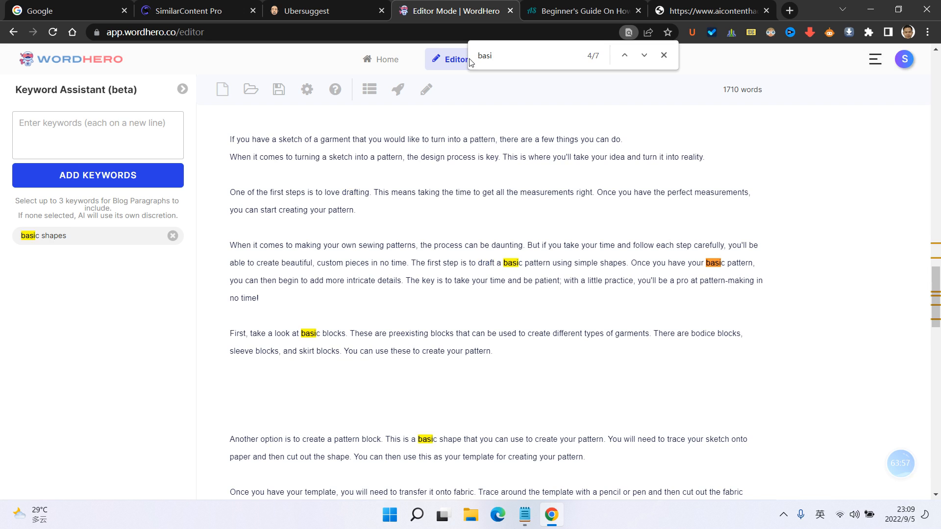
pyautogui.write('c')
pyautogui.press('BackSpace')
pyautogui.press('BackSpace')
pyautogui.press('BackSpace')
pyautogui.press('BackSpace')
pyautogui.press('BackSpace')
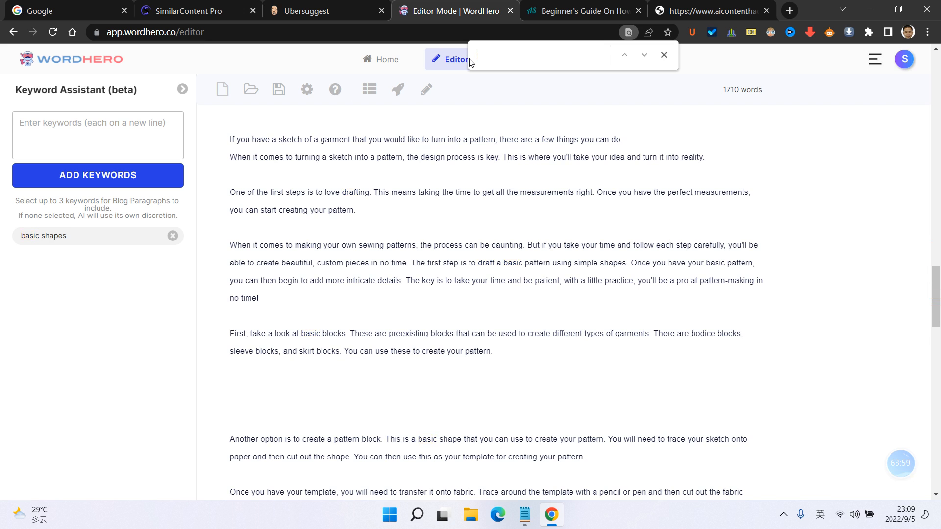
# - Search the page for "shapes" and remove "basic shapes" from the Keyword Assistant
pyautogui.write('h')
pyautogui.press('BackSpace')
pyautogui.write('shapes')
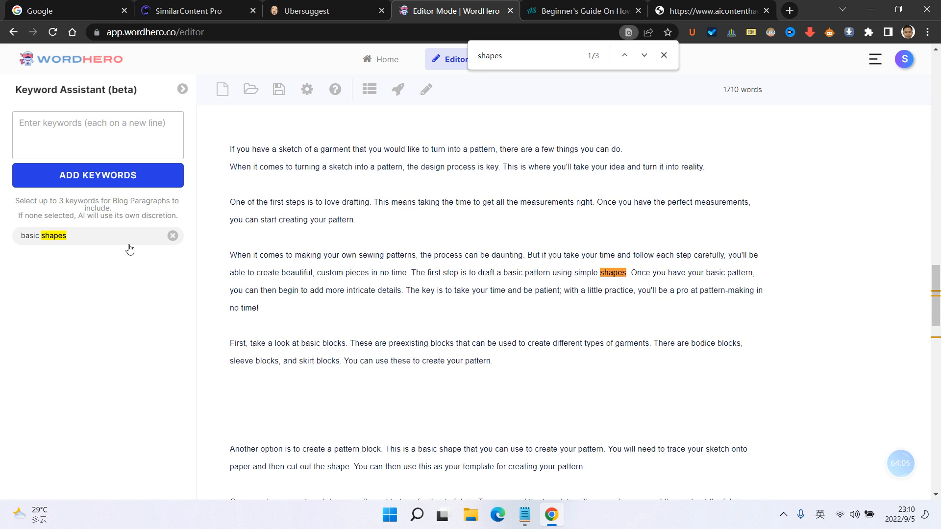
pyautogui.click(169, 239)
pyautogui.click(172, 237)
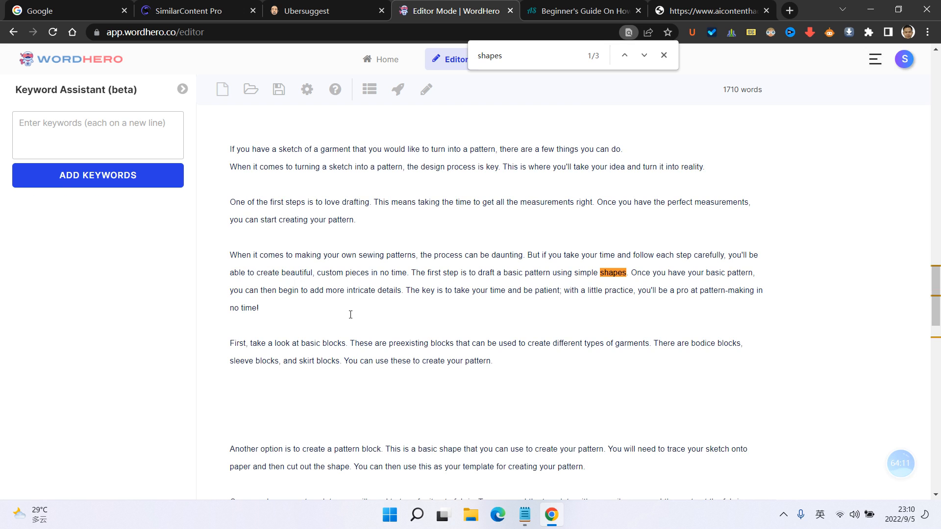
# - Check the over-used words list in SimilarContent Pro, return to the WordHero editor and close its page search
pyautogui.click(169, 11)
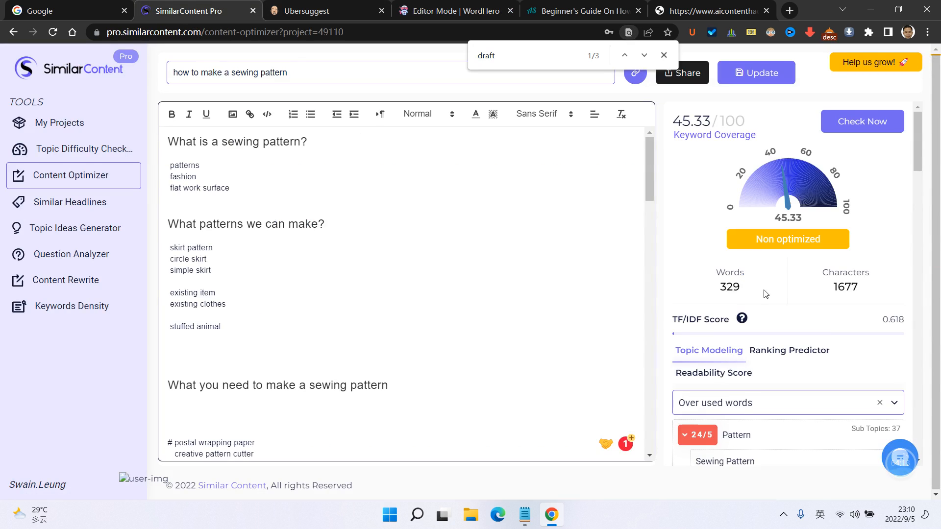
pyautogui.scroll(-4, 860, 344)
pyautogui.click(710, 253)
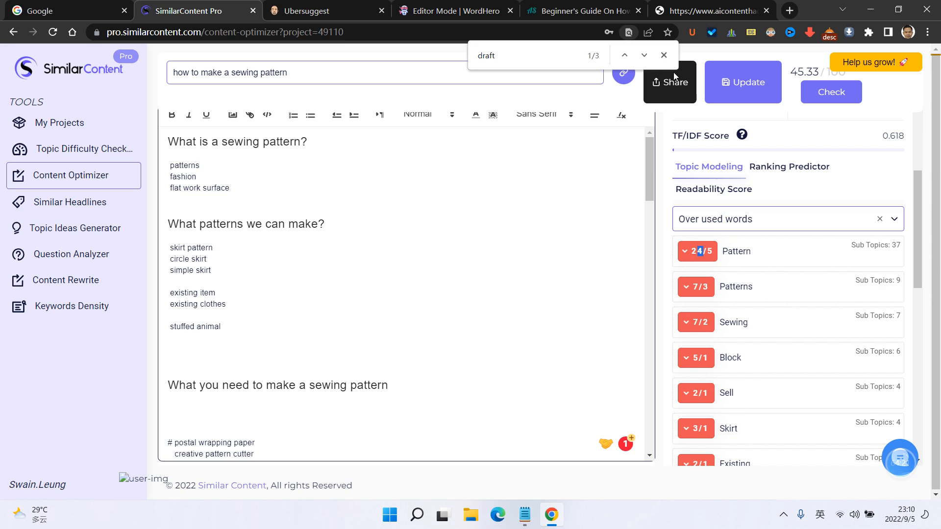
pyautogui.click(482, 5)
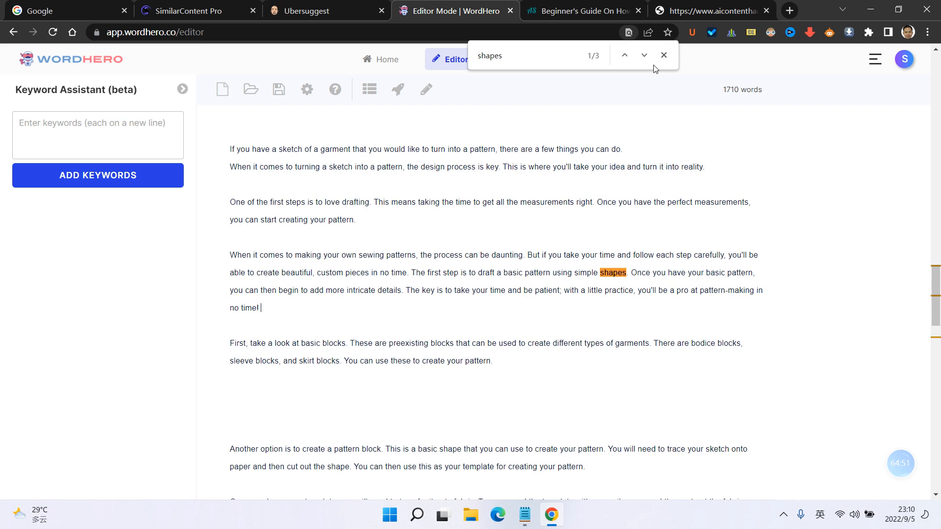
pyautogui.click(664, 55)
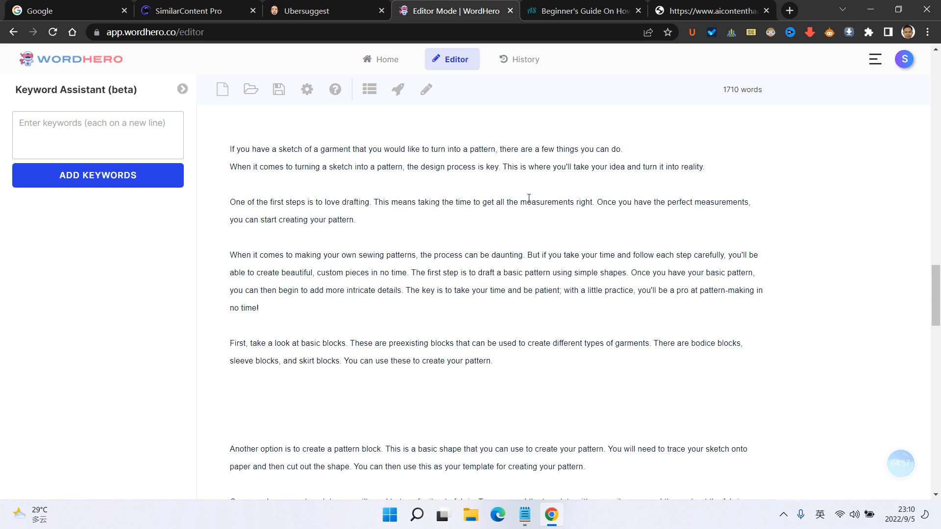
# - Examine the over-used words further down the SimilarContent Pro list, around "Existing", and return to the WordHero editor
pyautogui.click(188, 11)
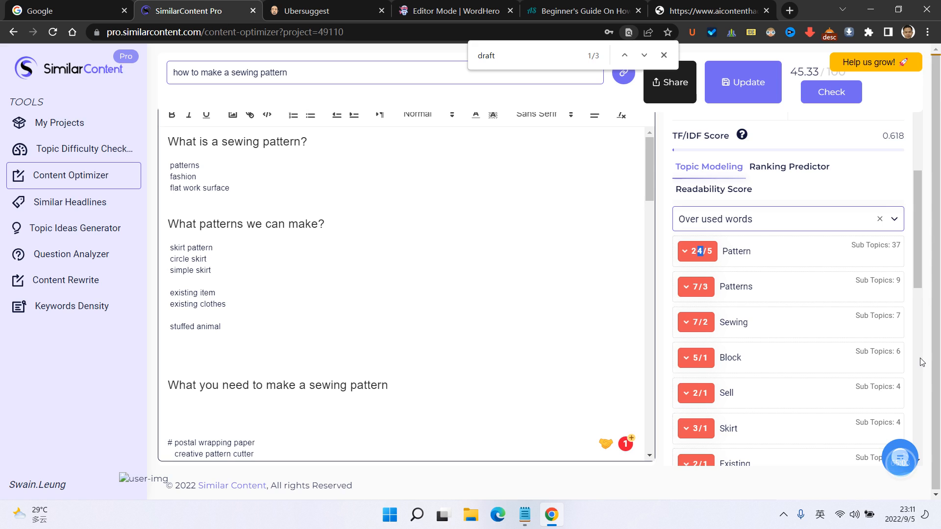
pyautogui.scroll(-4, 728, 343)
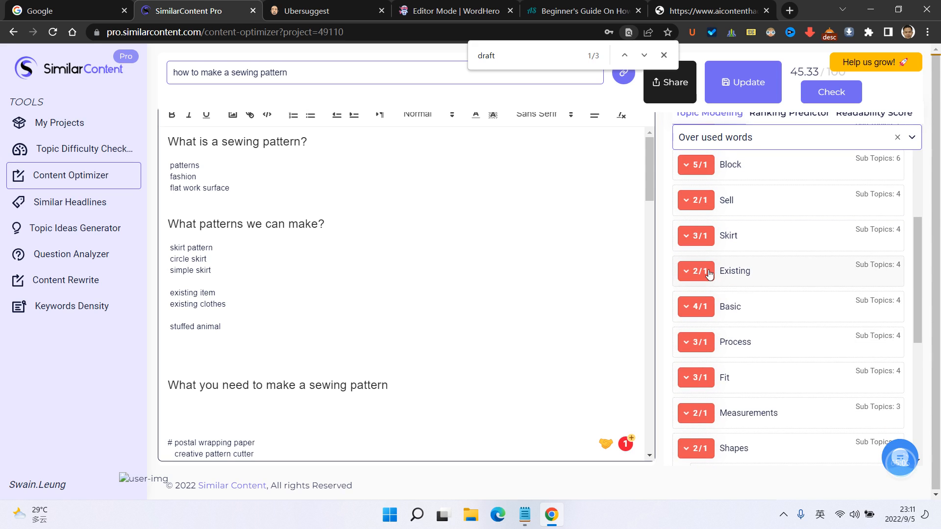
pyautogui.click(727, 262)
pyautogui.click(706, 278)
pyautogui.click(455, 12)
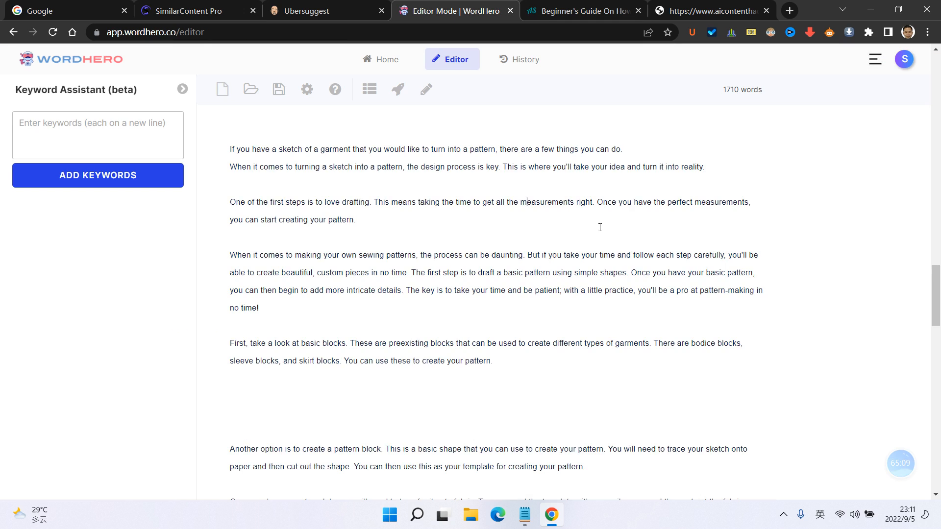
# - Delete the extra blank lines between the basic blocks paragraph and the "Another option" paragraph
pyautogui.scroll(-5, 404, 315)
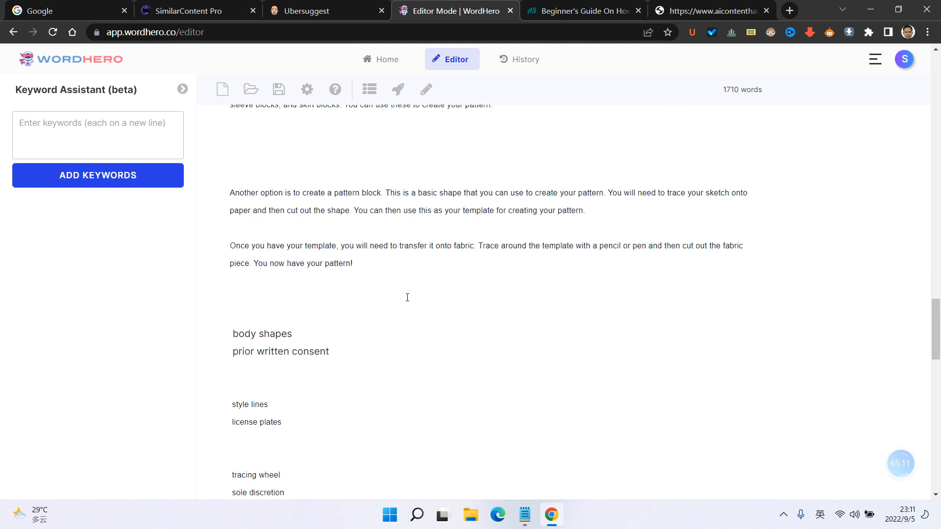
pyautogui.scroll(2, 407, 295)
pyautogui.scroll(-3, 408, 294)
pyautogui.scroll(6, 408, 293)
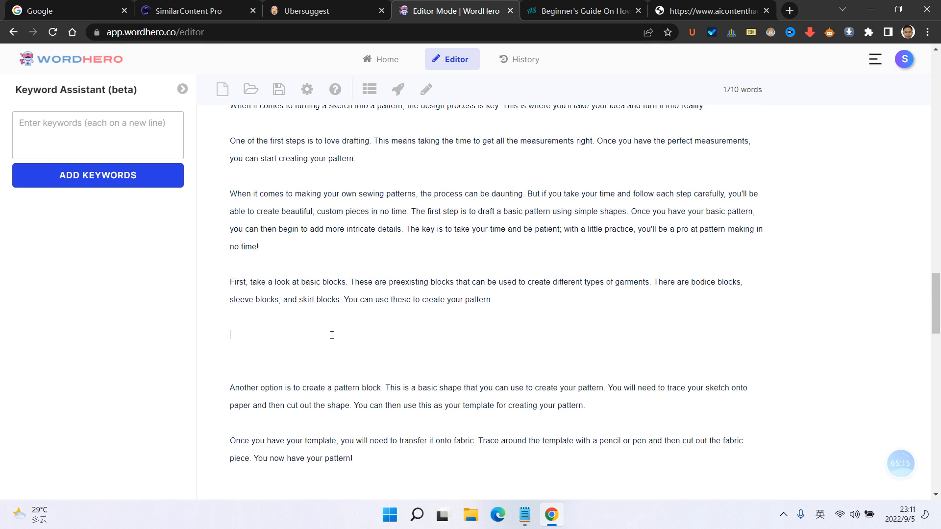
pyautogui.press('Delete')
pyautogui.press('Delete')
pyautogui.press('Delete')
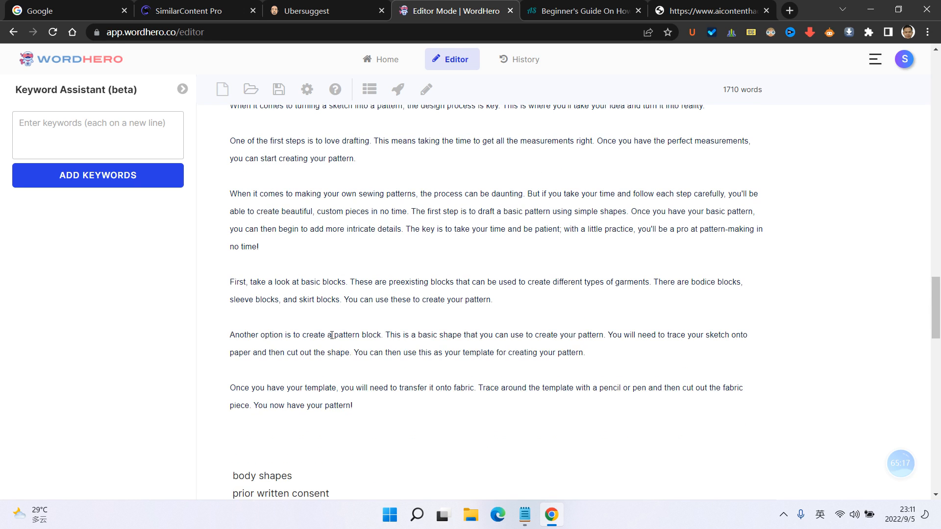
# - Move the keywords "body shapes" and "prior written consent" to directly below the "Another option" paragraph
pyautogui.scroll(-5, 343, 336)
pyautogui.scroll(1, 355, 335)
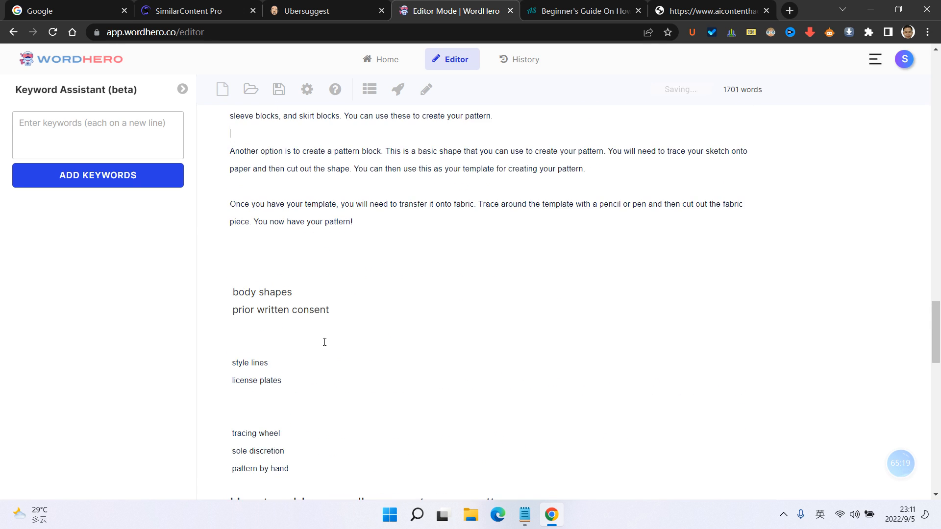
pyautogui.moveTo(330, 310); pyautogui.dragTo(232, 292)
pyautogui.hotkey('ctrl', 'c')
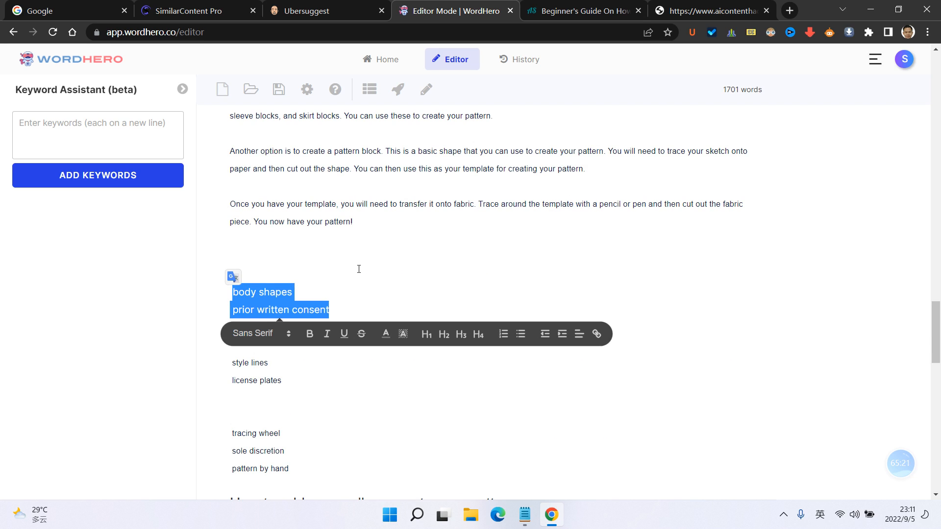
pyautogui.press('Delete')
pyautogui.scroll(4, 358, 269)
pyautogui.scroll(2, 358, 269)
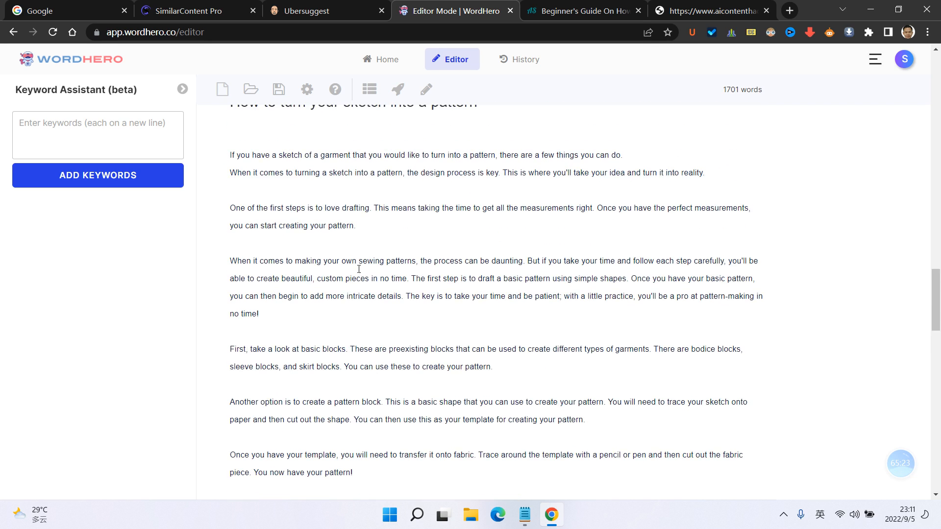
pyautogui.scroll(-2, 360, 274)
pyautogui.click(537, 303)
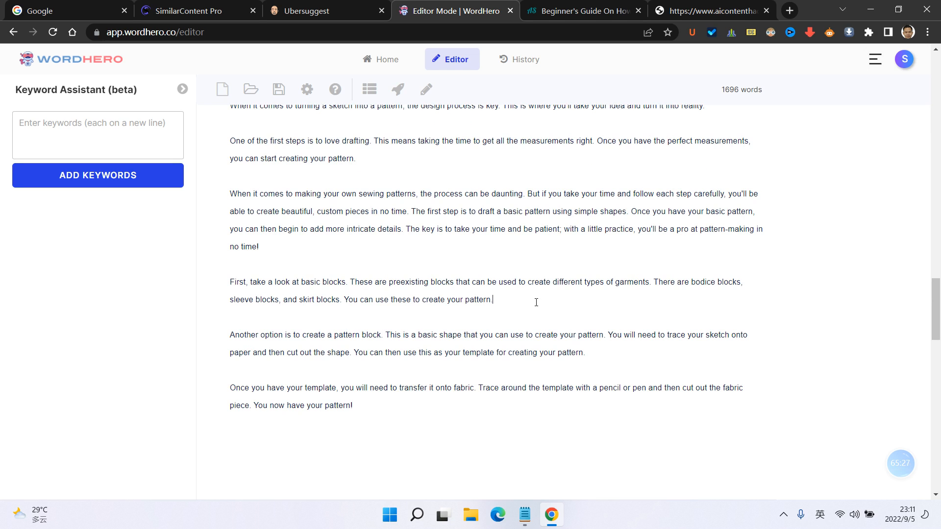
pyautogui.scroll(-3, 536, 302)
pyautogui.scroll(1, 483, 279)
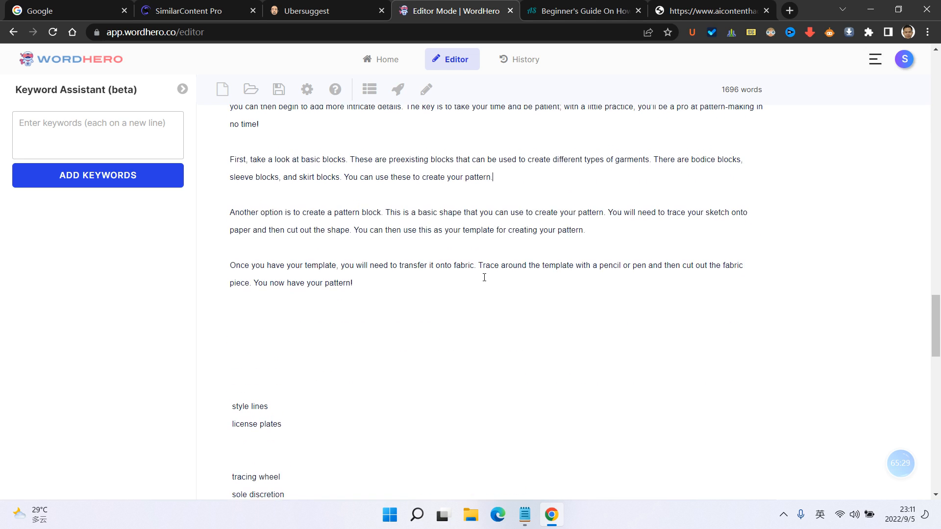
pyautogui.scroll(1, 484, 278)
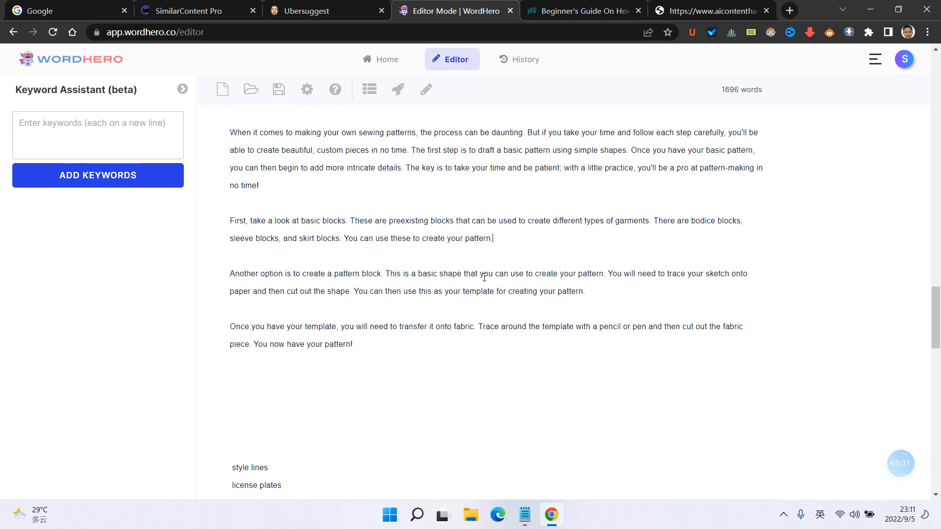
pyautogui.click(678, 292)
pyautogui.press('Return')
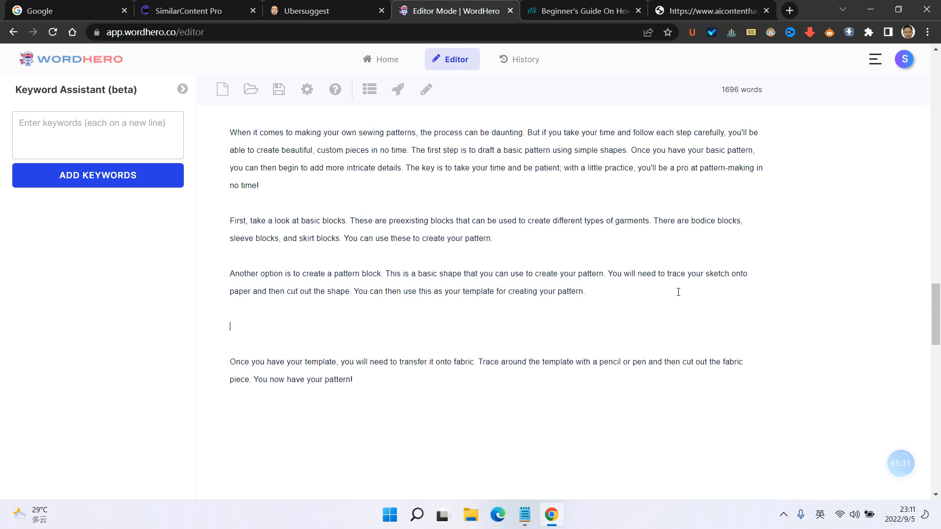
pyautogui.hotkey('ctrl', 'v')
# - Move the keyword "style lines" to the line below "prior written consent"
pyautogui.scroll(-3, 355, 351)
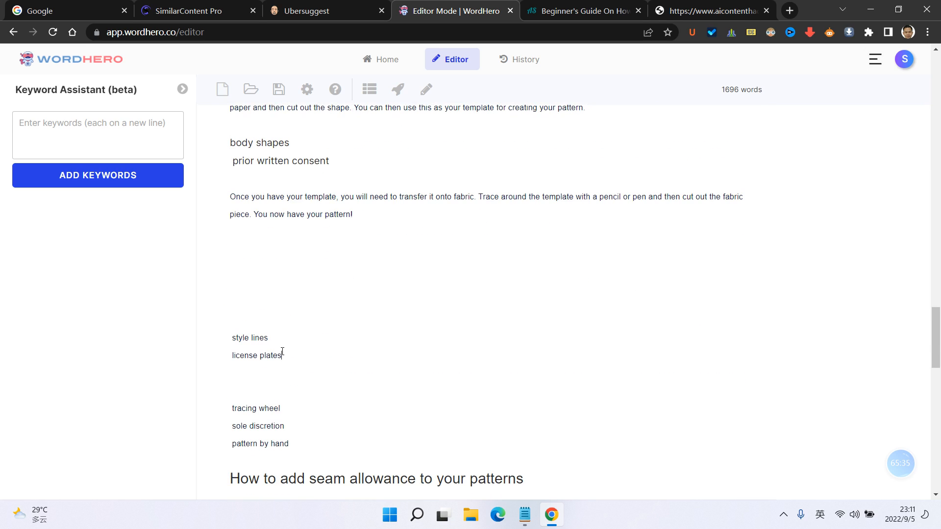
pyautogui.moveTo(283, 354); pyautogui.dragTo(208, 342)
pyautogui.hotkey('ctrl', 'c')
pyautogui.click(275, 323)
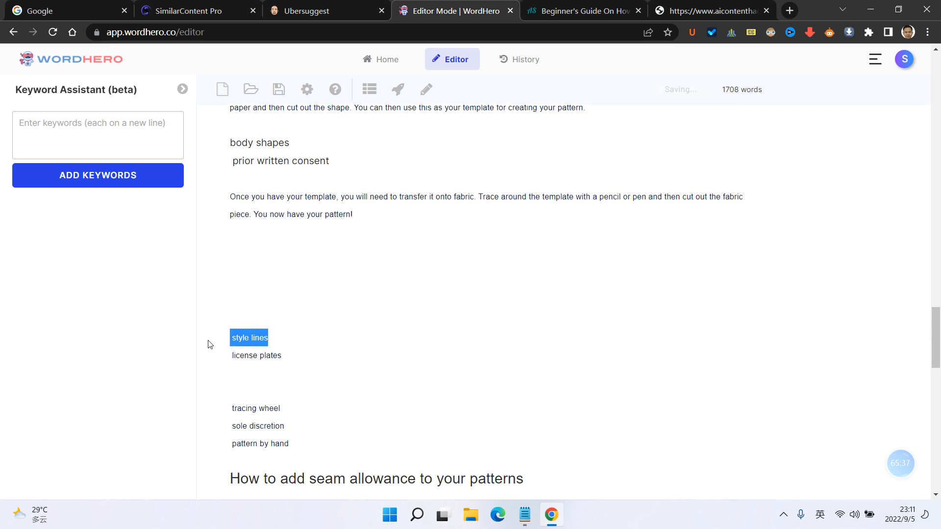
pyautogui.press('BackSpace')
pyautogui.click(351, 172)
pyautogui.click(353, 168)
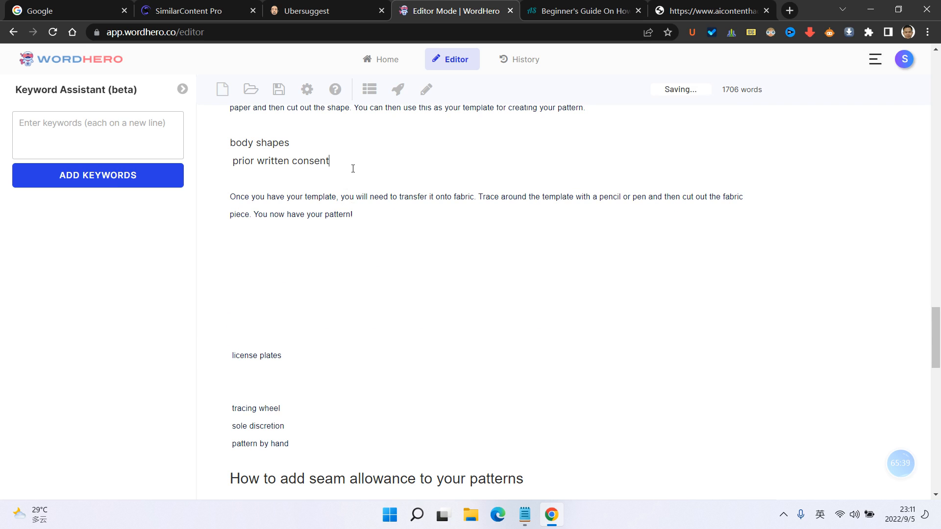
pyautogui.hotkey('ctrl', 'v')
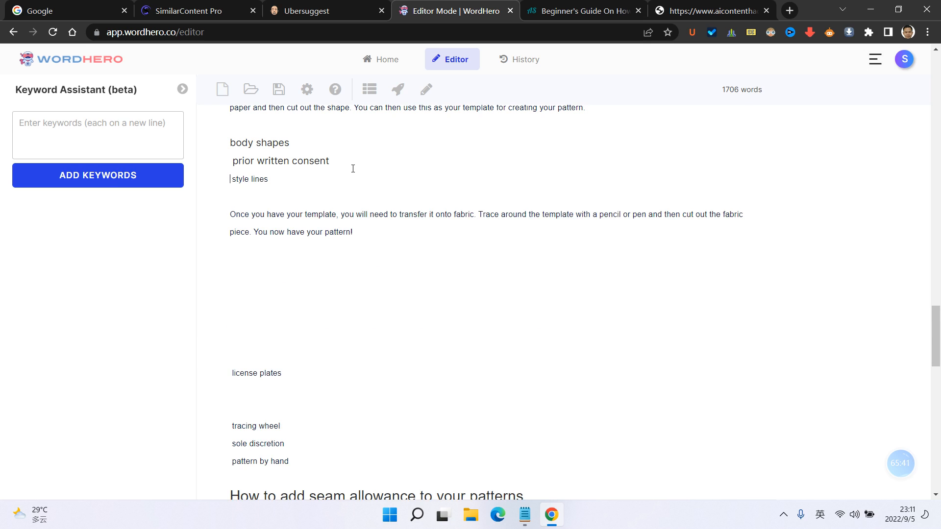
# - Move the keyword "pattern by hand" to directly beneath the heading "How to turn your sketch into a pattern"
pyautogui.scroll(-3, 353, 169)
pyautogui.moveTo(307, 339); pyautogui.dragTo(227, 306)
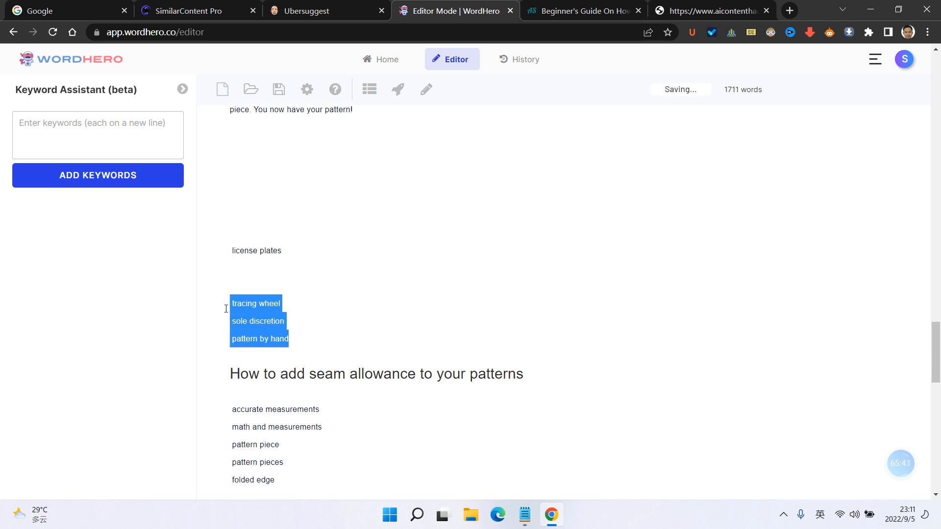
pyautogui.click(341, 287)
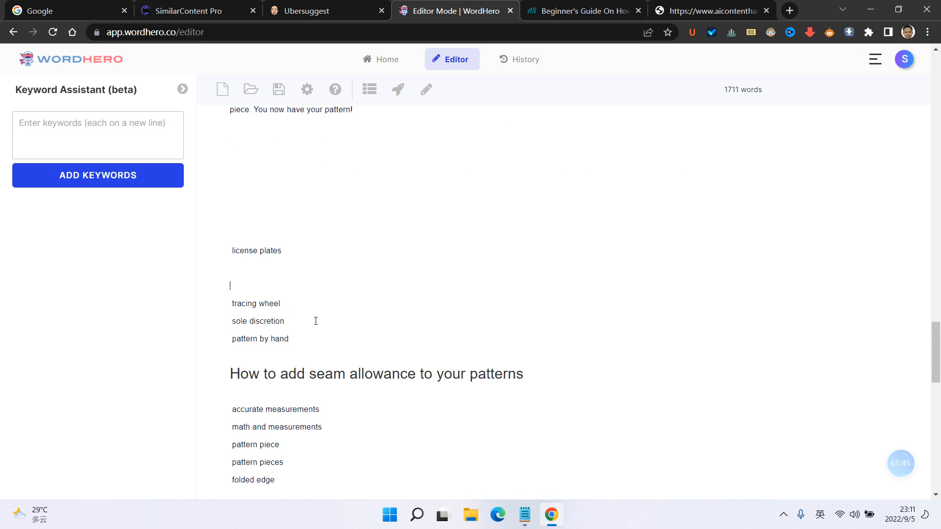
pyautogui.moveTo(312, 341); pyautogui.dragTo(229, 339)
pyautogui.scroll(6, 376, 277)
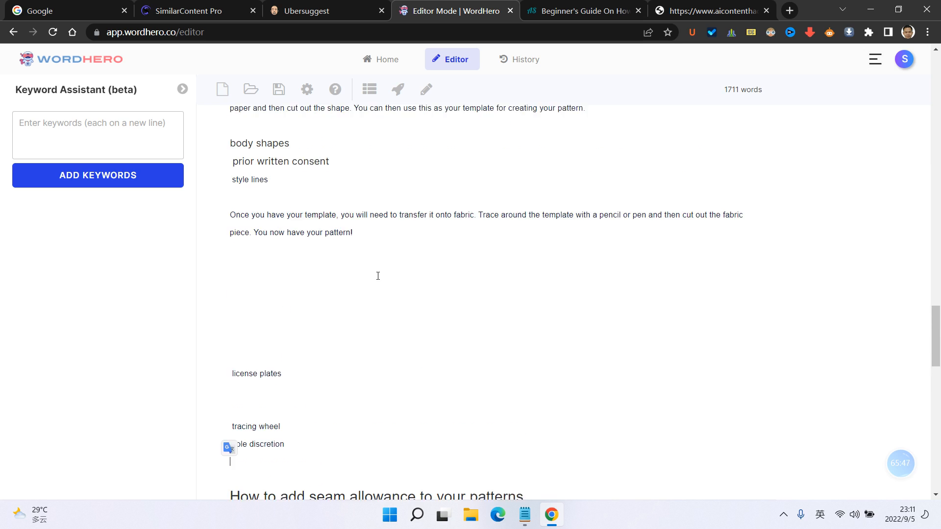
pyautogui.scroll(4, 378, 276)
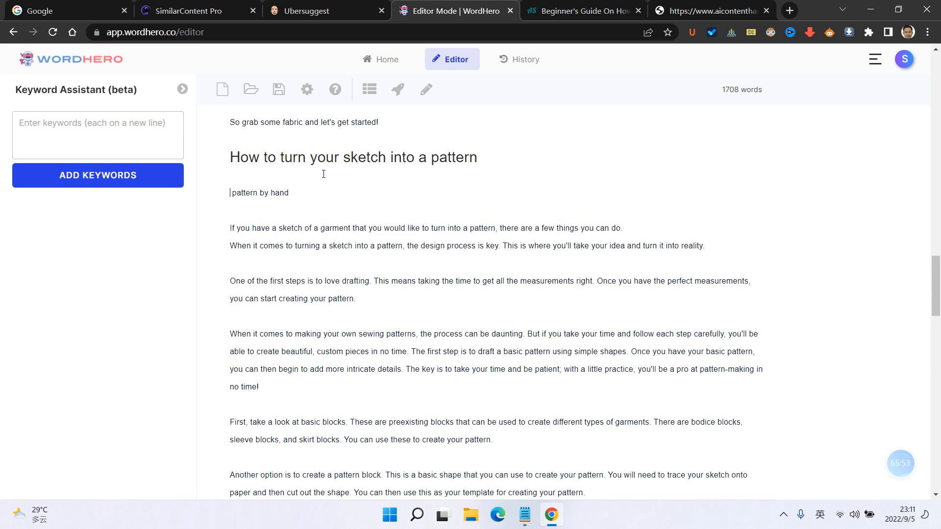
# - Delete the blank lines between the leftover keywords "license plates" and "tracing wheel"
pyautogui.scroll(-7, 323, 177)
pyautogui.scroll(-3, 346, 247)
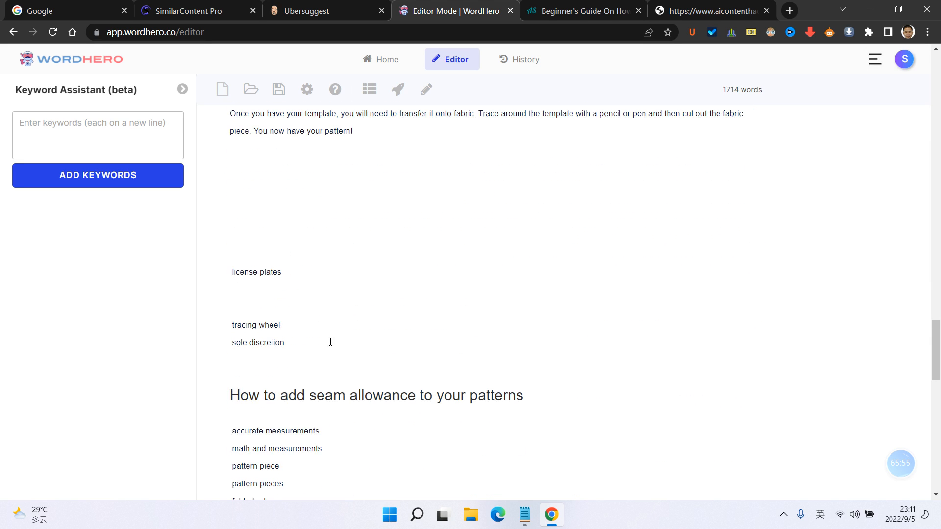
pyautogui.tripleClick(315, 270)
pyautogui.click(331, 268)
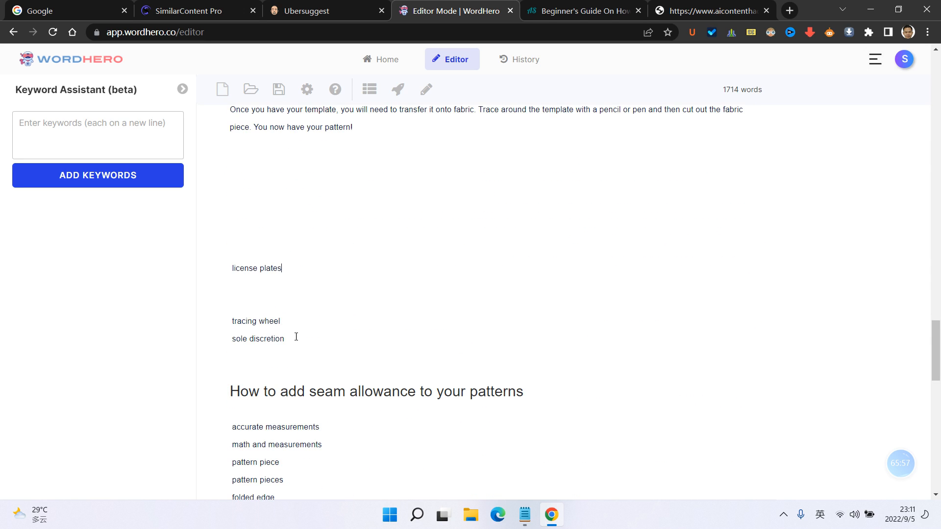
pyautogui.press('Delete')
pyautogui.press('Delete')
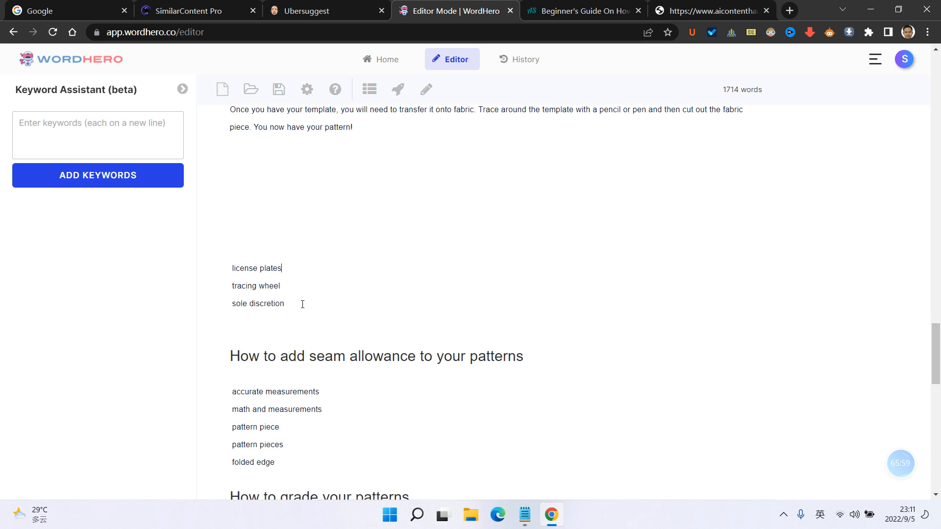
# - Move "license plates", "tracing wheel" and "sole discretion" to the lines below "pattern by hand" at the start of the sketch-to-pattern section
pyautogui.scroll(1, 295, 348)
pyautogui.moveTo(293, 365)
pyautogui.mouseDown()
pyautogui.moveTo(229, 346)
pyautogui.moveTo(229, 330)
pyautogui.mouseUp()
pyautogui.hotkey('ctrl', 'c')
pyautogui.press('Delete')
pyautogui.scroll(3, 329, 325)
pyautogui.scroll(5, 329, 325)
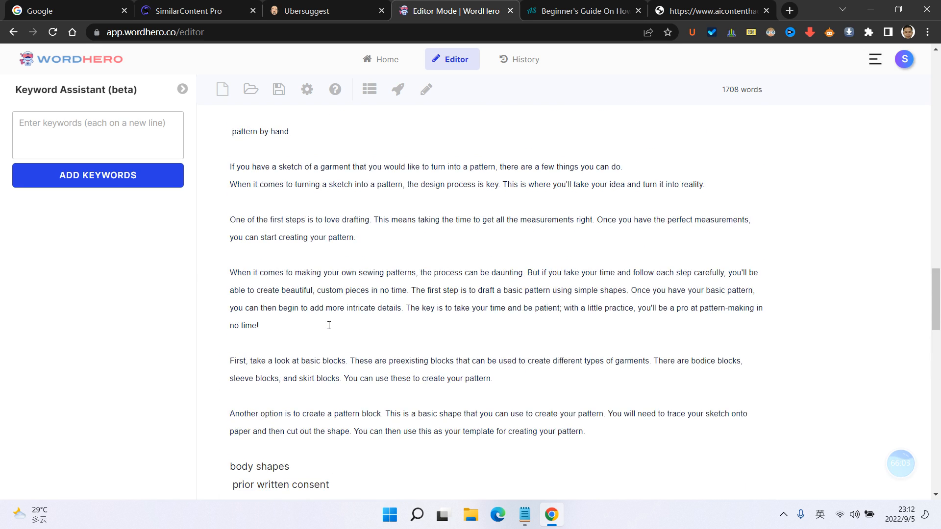
pyautogui.click(315, 266)
pyautogui.click(313, 254)
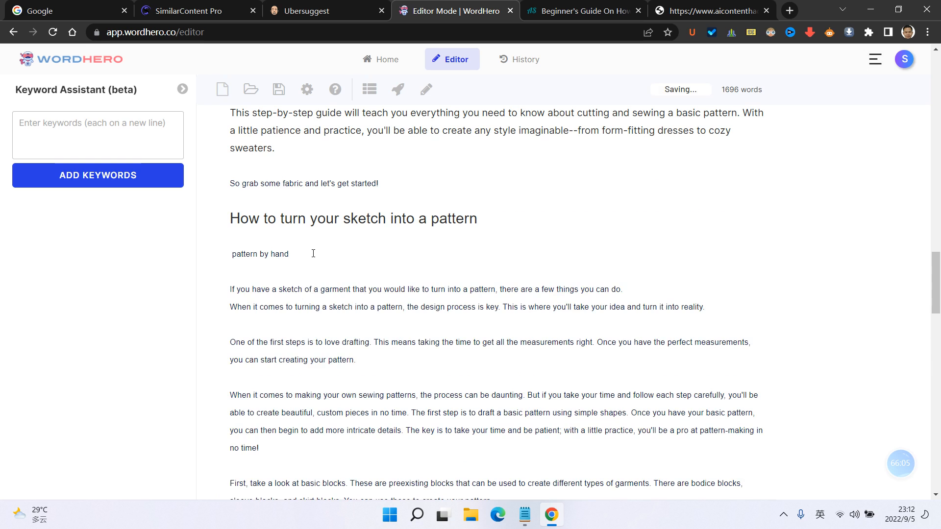
pyautogui.press('Return')
pyautogui.press('Return')
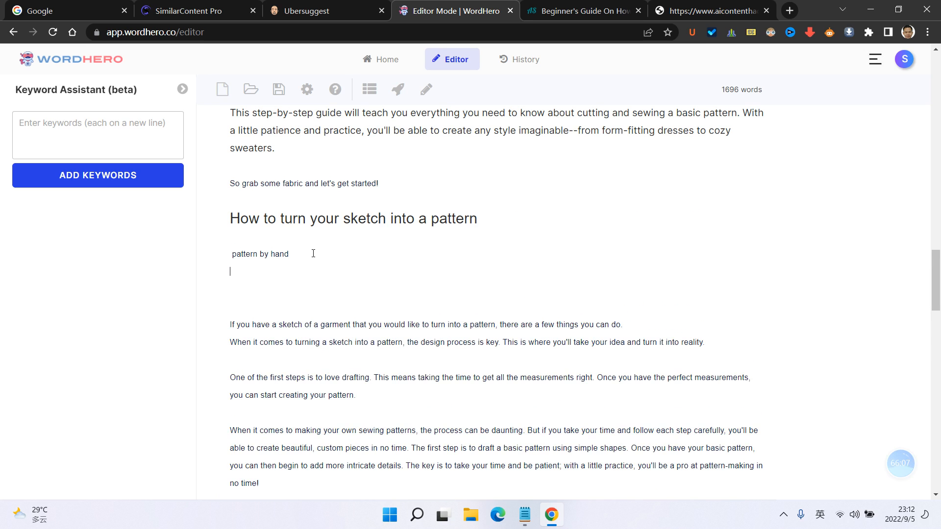
pyautogui.hotkey('ctrl', 'v')
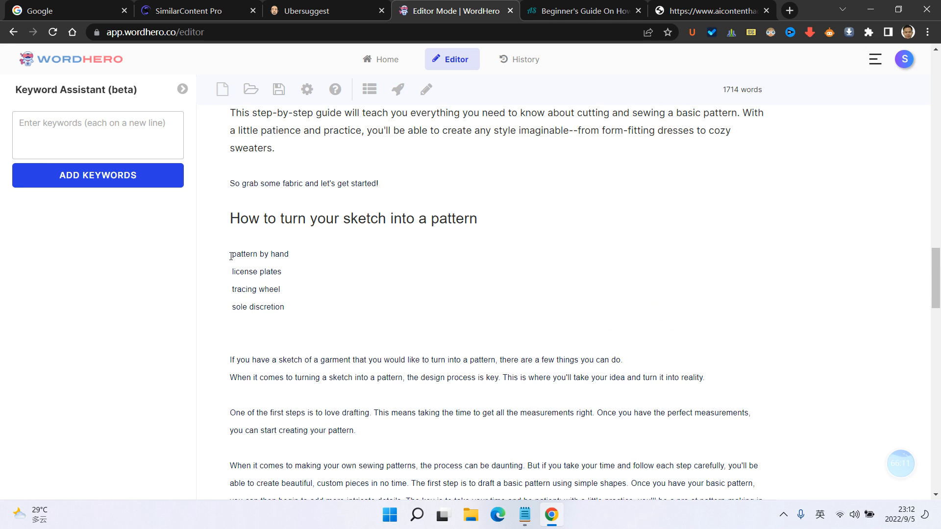
pyautogui.click(231, 254)
pyautogui.write('#')
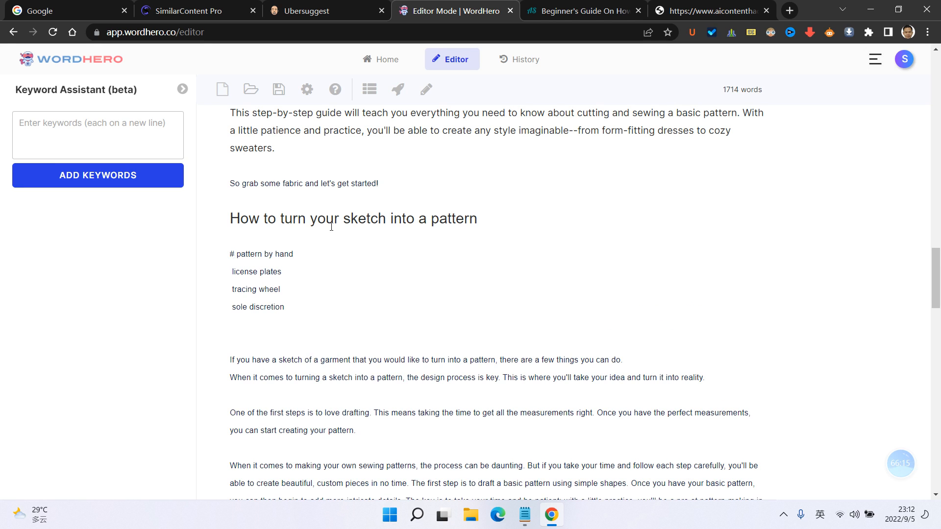
pyautogui.press('BackSpace')
pyautogui.press('BackSpace')
pyautogui.scroll(-7, 343, 223)
pyautogui.scroll(-1, 352, 220)
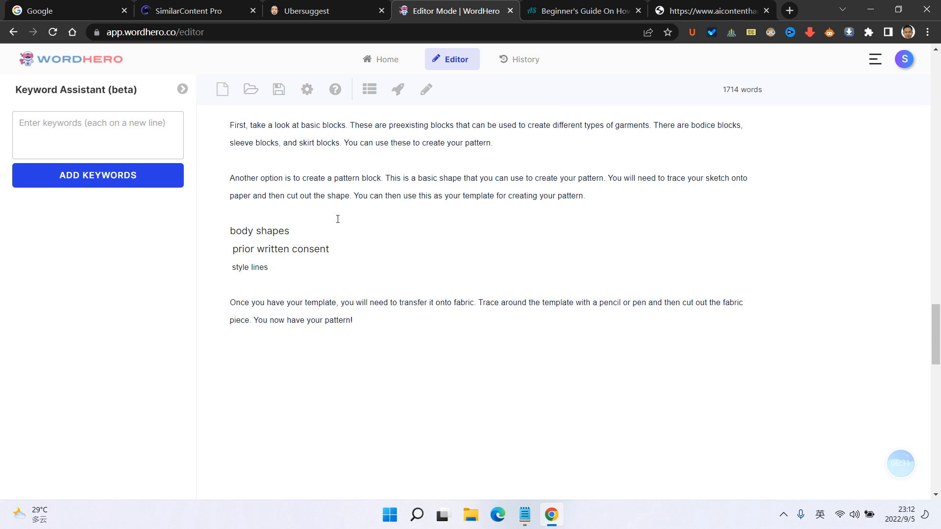
pyautogui.scroll(-1, 338, 219)
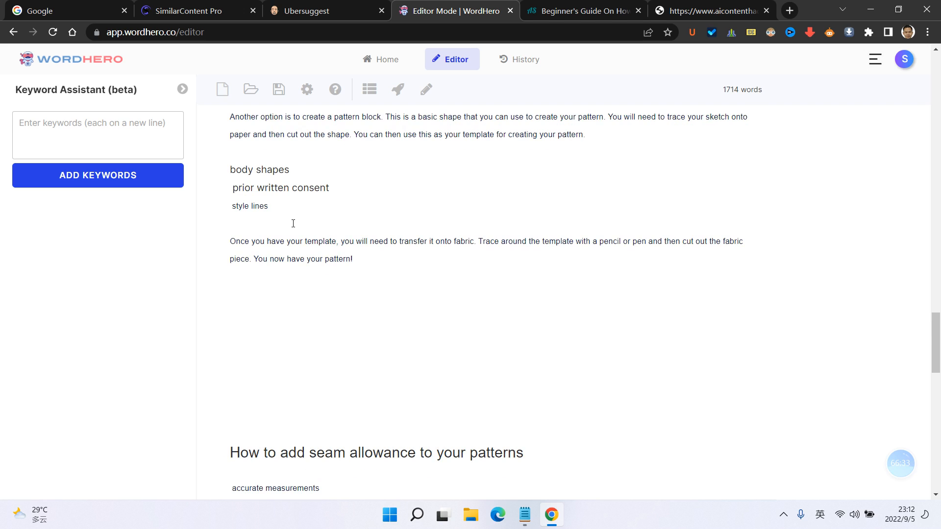
pyautogui.scroll(1, 293, 224)
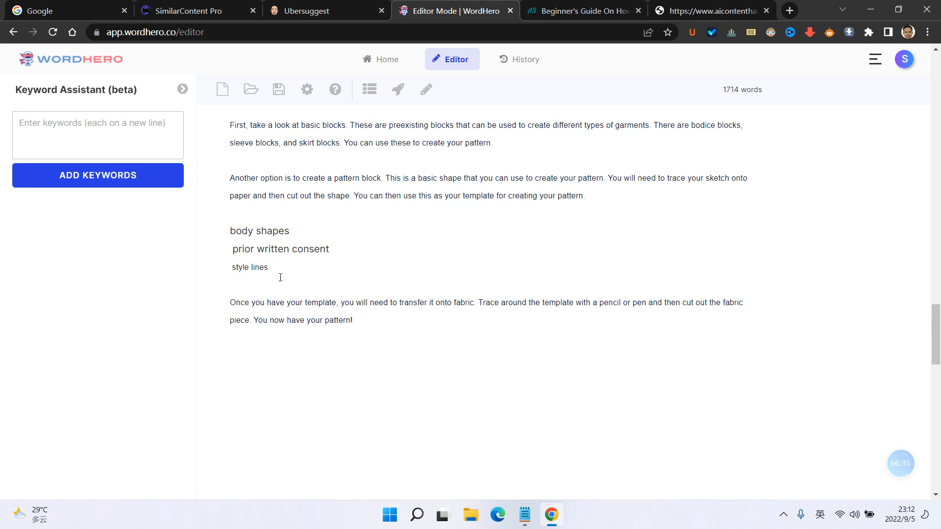
pyautogui.scroll(1, 289, 249)
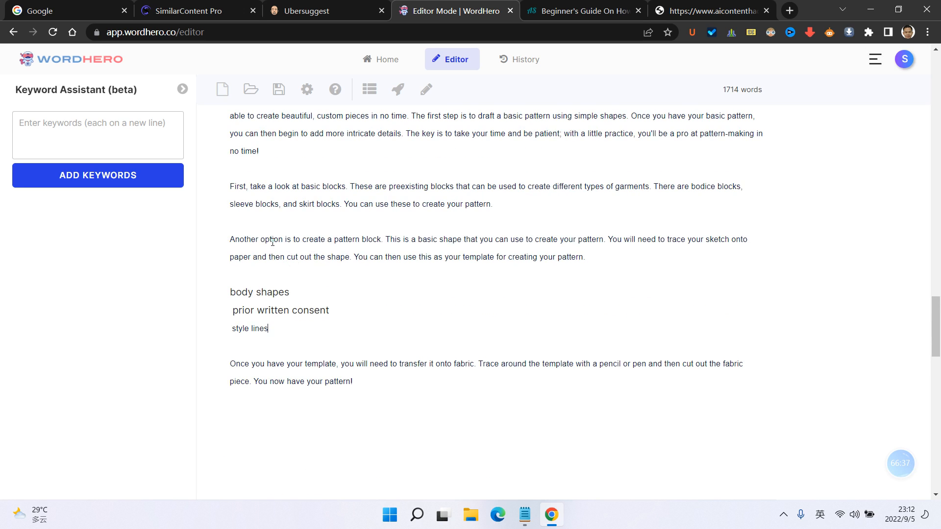
pyautogui.click(273, 242)
pyautogui.moveTo(272, 327); pyautogui.dragTo(237, 289)
pyautogui.press('BackSpace')
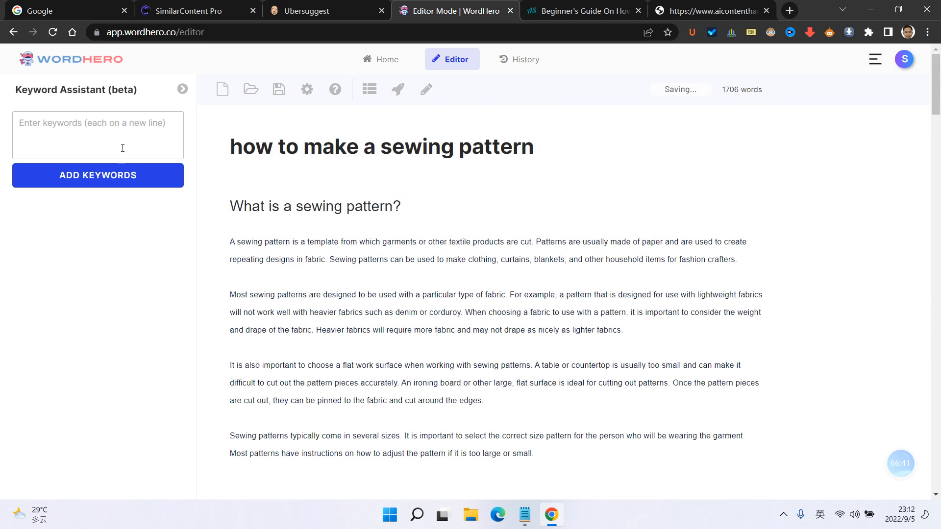
pyautogui.scroll(-4, 353, 260)
pyautogui.scroll(-20, 353, 260)
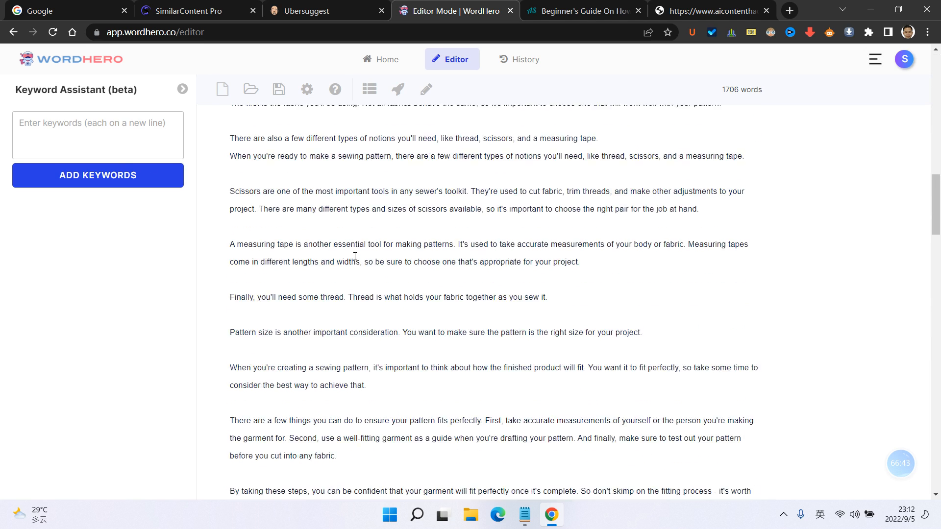
pyautogui.scroll(-6, 356, 254)
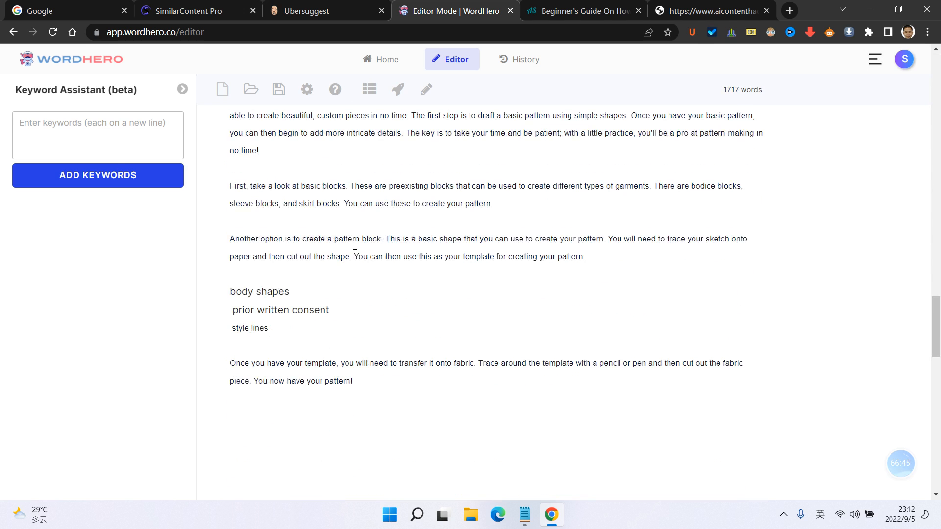
# - Copy "body shapes", "prior written consent" and "style lines" from the article and add them as keywords in the Keyword Assistant
pyautogui.moveTo(269, 328); pyautogui.dragTo(222, 294)
pyautogui.hotkey('ctrl', 'c')
pyautogui.press('BackSpace')
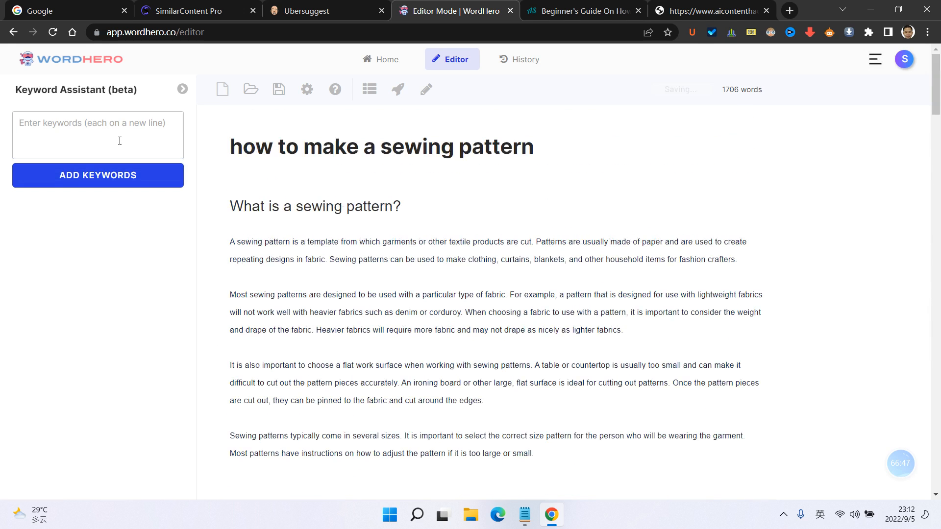
pyautogui.click(50, 124)
pyautogui.hotkey('ctrl', 'v')
pyautogui.click(84, 182)
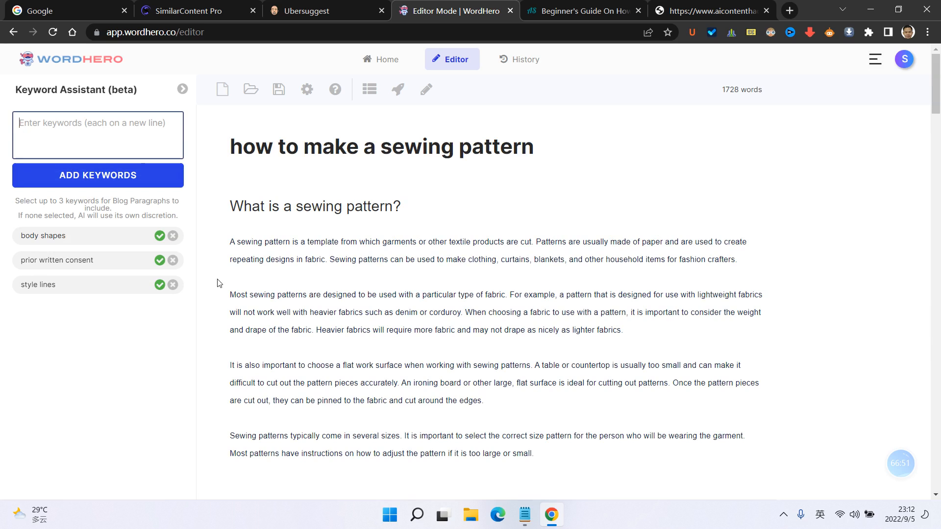
# - Delete the duplicated keyword lines and the spare blank line beneath the "Another option is to create a pattern block" paragraph
pyautogui.scroll(-15, 313, 279)
pyautogui.scroll(-15, 313, 280)
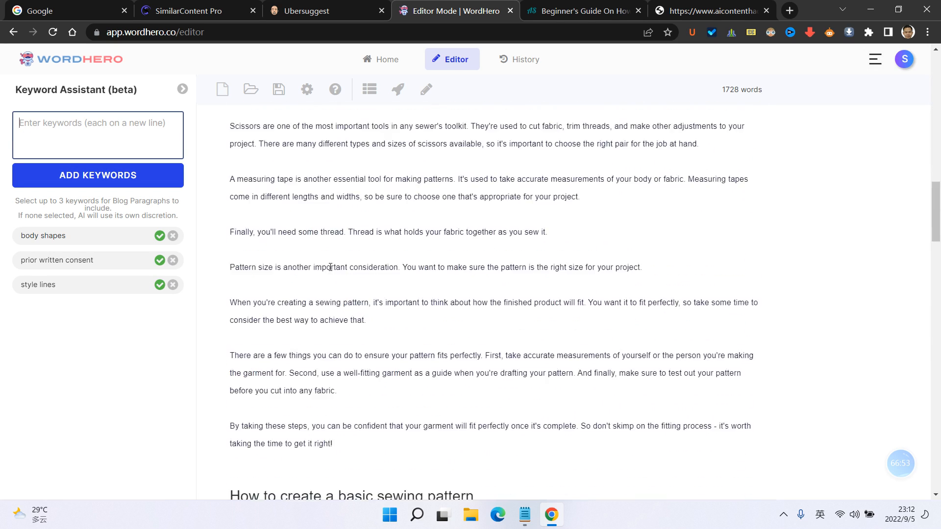
pyautogui.scroll(-10, 332, 265)
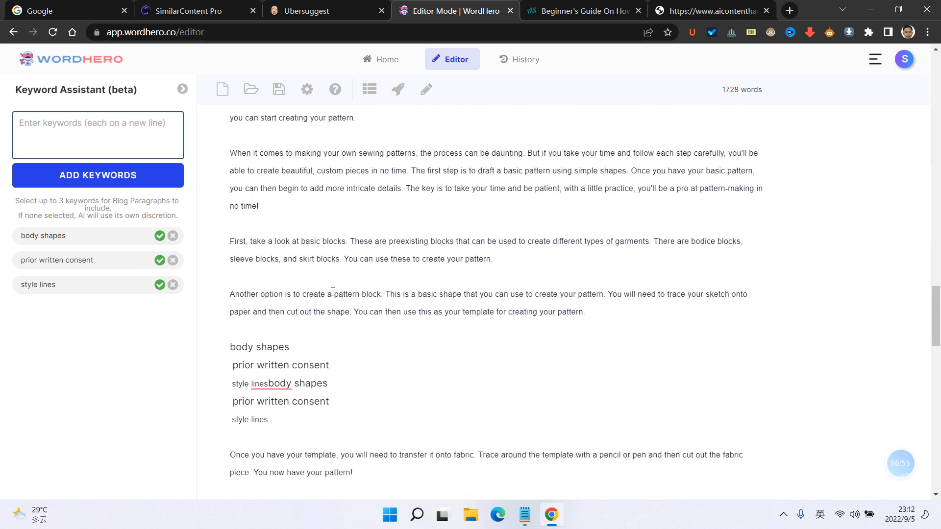
pyautogui.scroll(3, 330, 300)
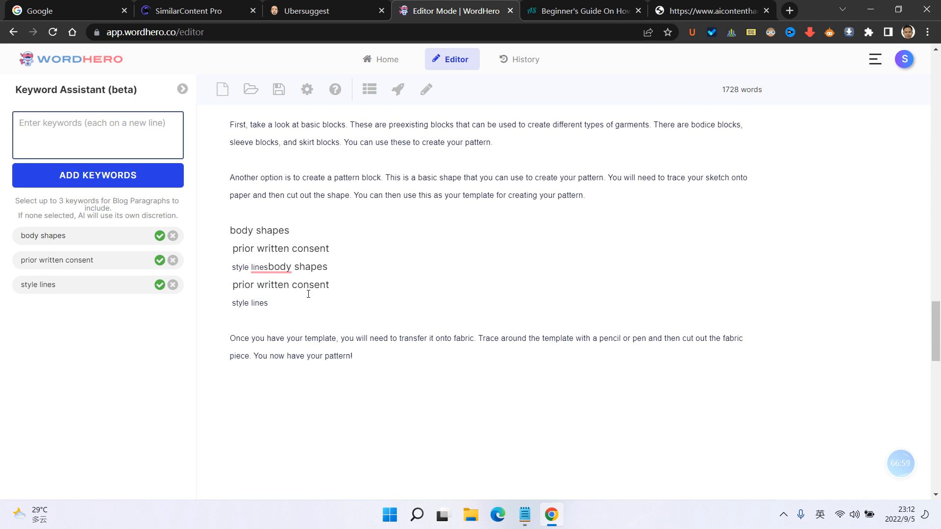
pyautogui.moveTo(308, 294); pyautogui.dragTo(223, 236)
pyautogui.press('BackSpace')
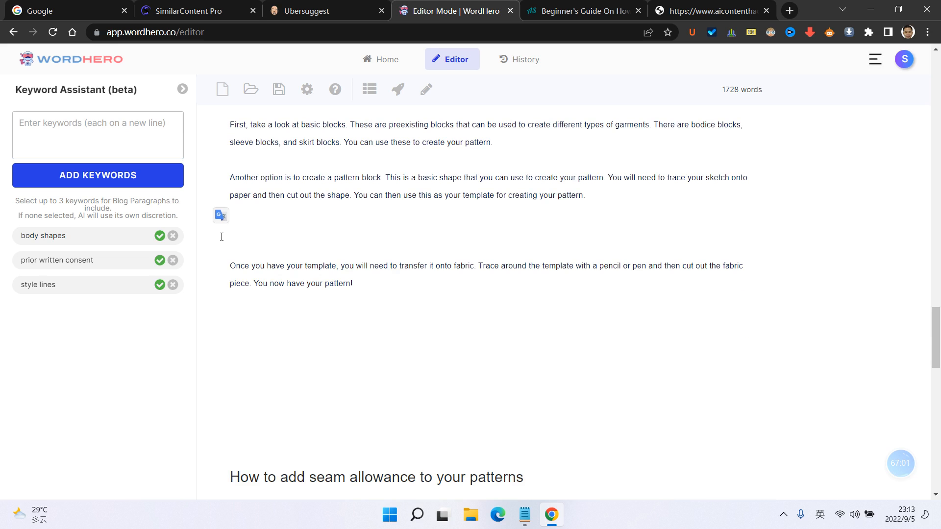
pyautogui.press('BackSpace')
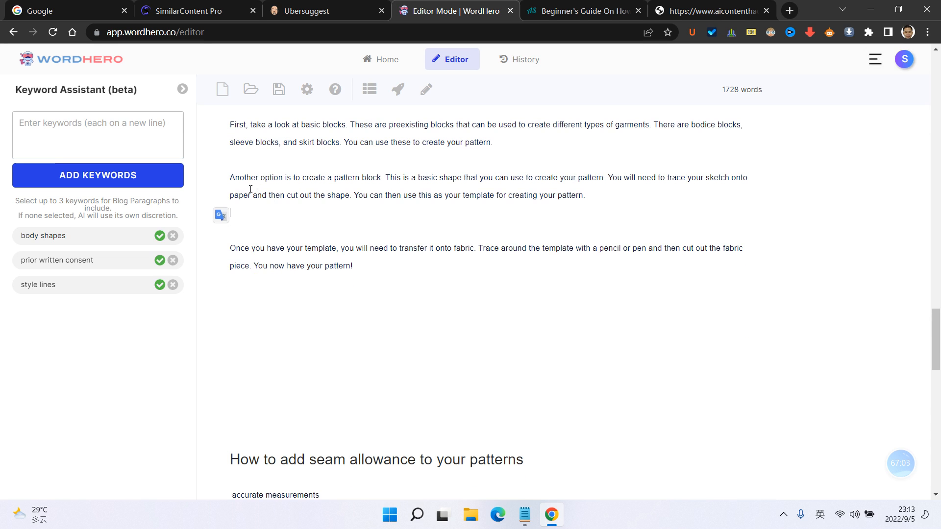
# - Select "body shapes", "prior written consent" and "style lines" as the keywords for the generated blog paragraph to include
pyautogui.click(88, 239)
pyautogui.click(88, 261)
pyautogui.click(98, 284)
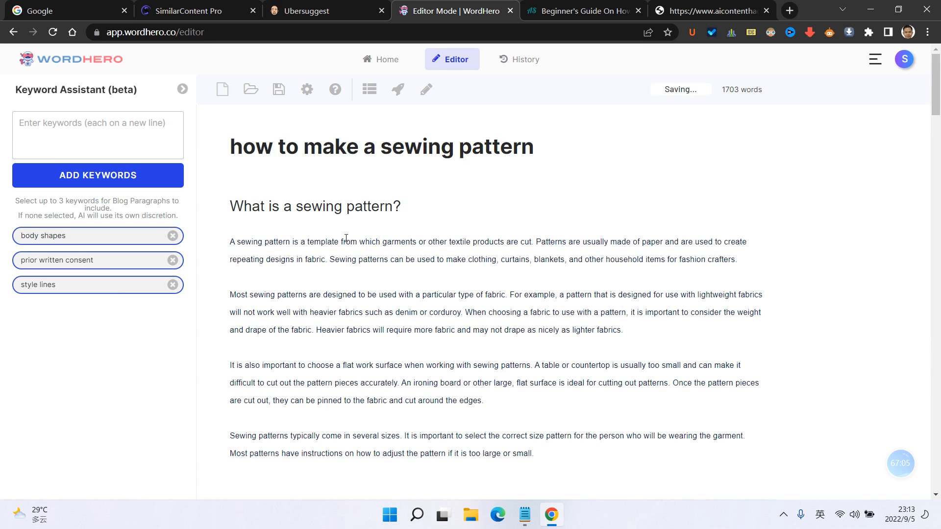
# - Generate a new AI paragraph from the "Another option is to create a pattern block" paragraph, placing it directly below
pyautogui.scroll(-15, 346, 238)
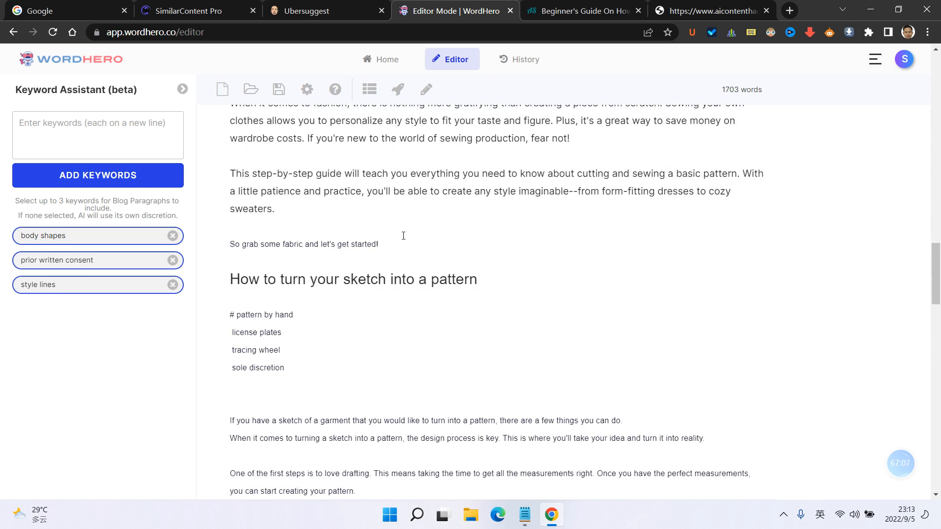
pyautogui.scroll(-12, 404, 235)
pyautogui.scroll(4, 403, 236)
pyautogui.scroll(-2, 394, 247)
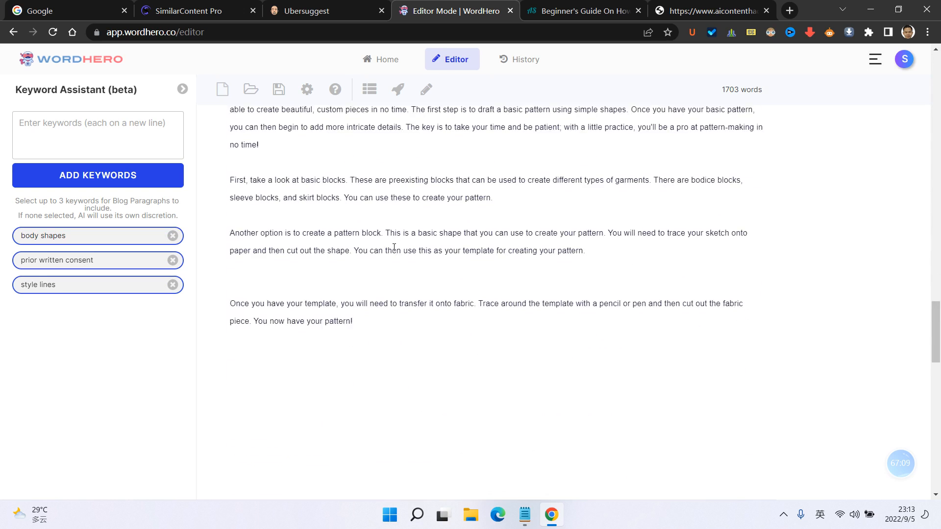
pyautogui.scroll(-3, 394, 247)
pyautogui.scroll(2, 393, 245)
pyautogui.scroll(-1, 372, 235)
pyautogui.moveTo(352, 205); pyautogui.dragTo(599, 193)
pyautogui.click(301, 162)
pyautogui.scroll(1, 301, 162)
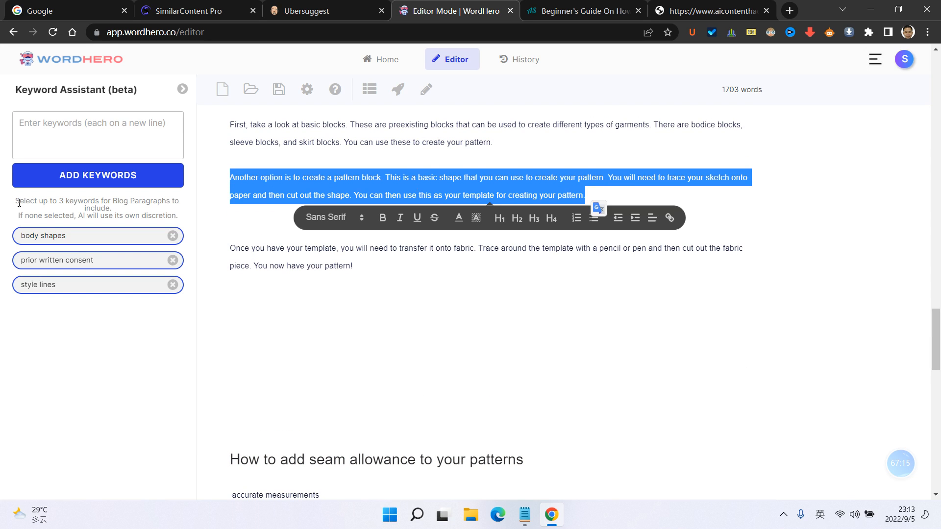
pyautogui.click(397, 89)
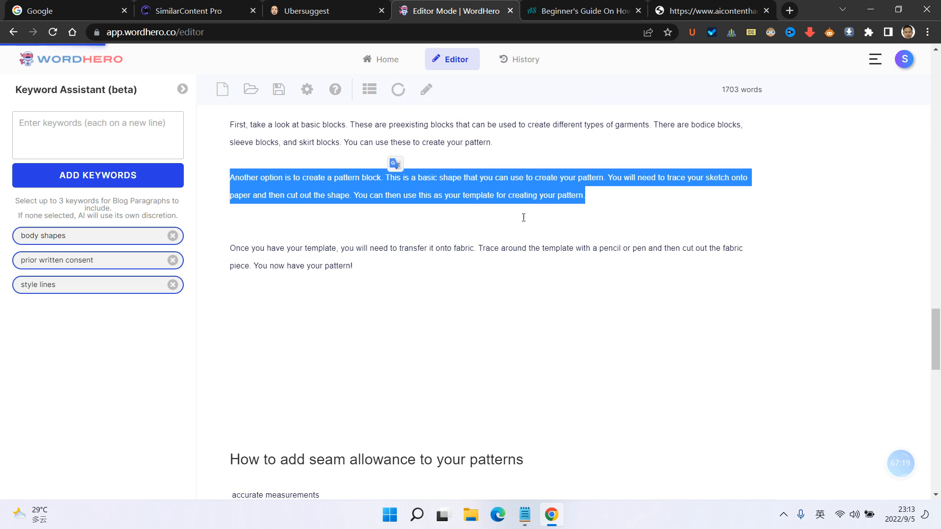
pyautogui.click(485, 220)
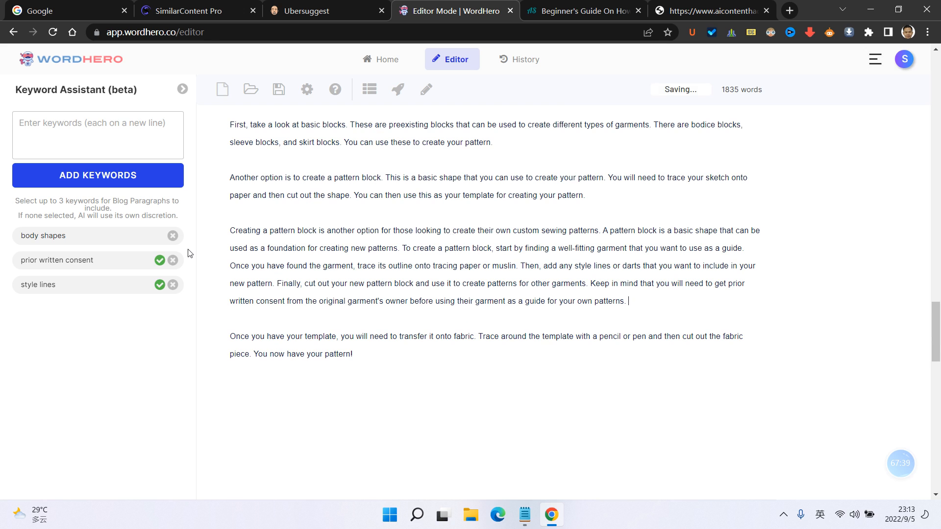
# - Remove the keywords "prior written consent" and "style lines" from the Keyword Assistant and search the page for "shapes"
pyautogui.click(173, 262)
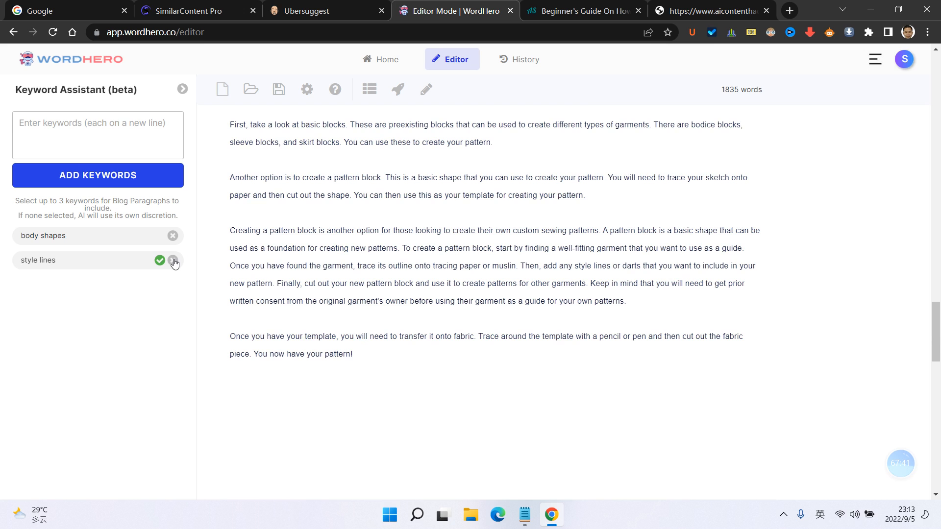
pyautogui.click(173, 261)
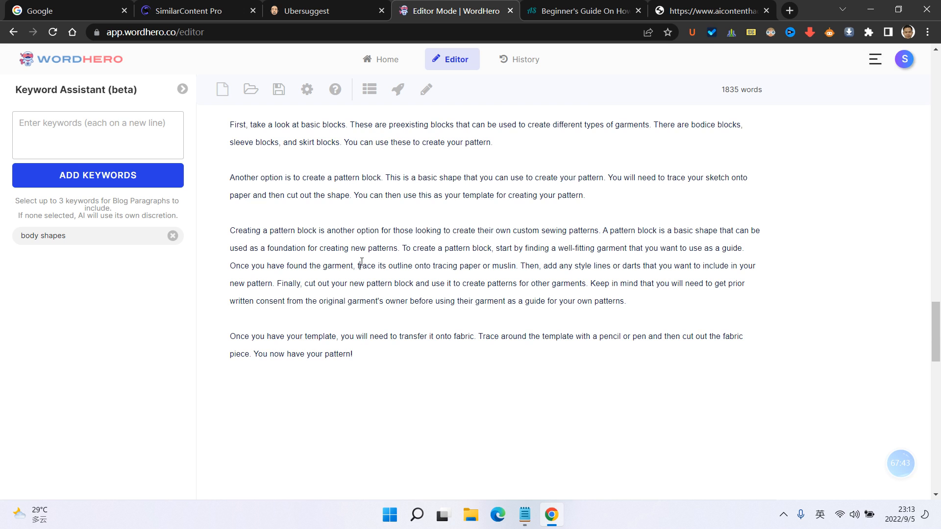
pyautogui.hotkey('ctrl', 'f')
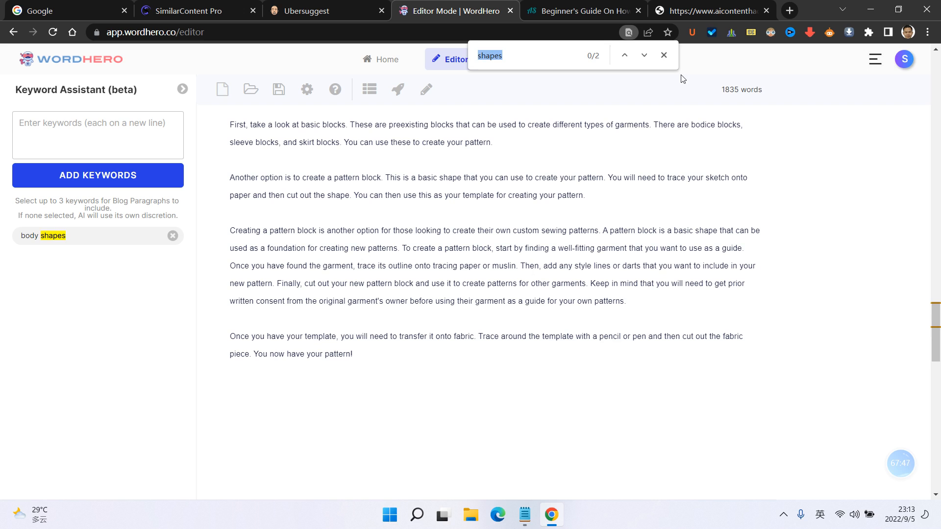
pyautogui.click(644, 55)
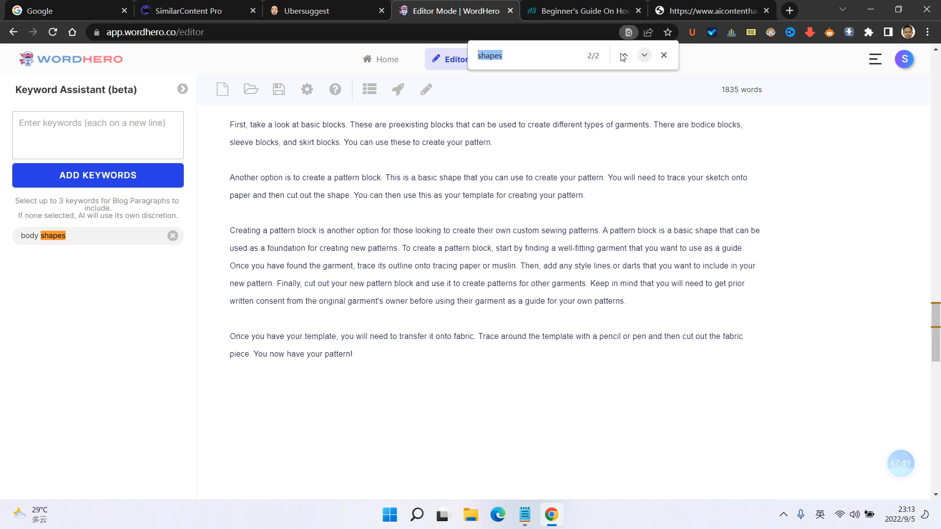
pyautogui.scroll(3, 540, 207)
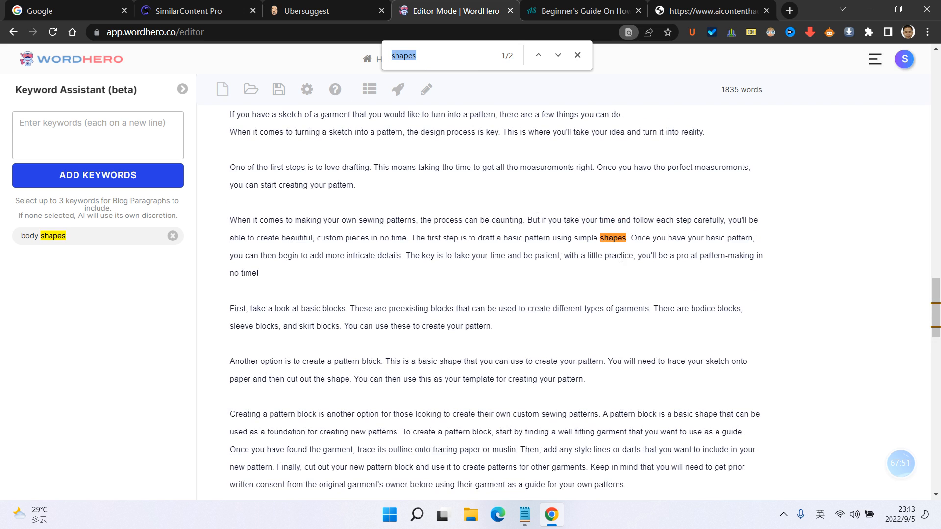
pyautogui.scroll(-5, 599, 253)
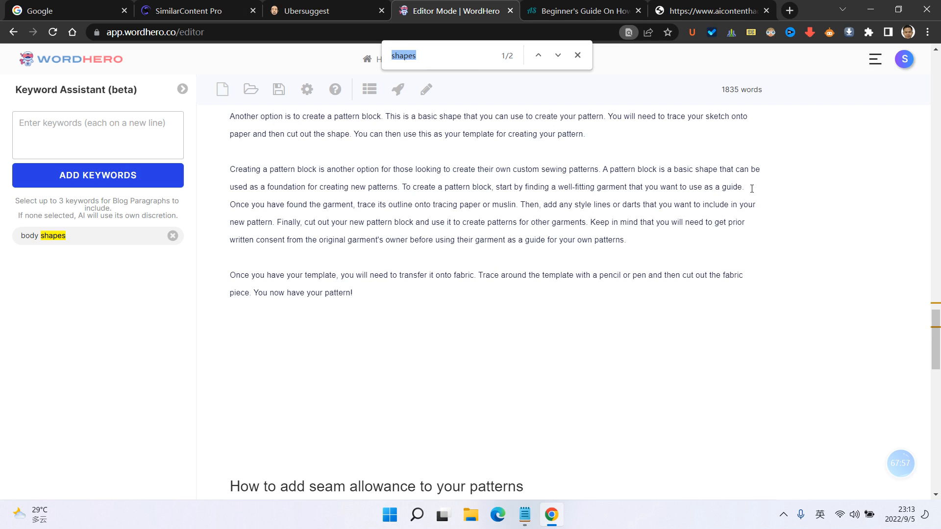
# - Delete the generated paragraph's first three sentences, from "Creating a pattern block is another option" through "use as a guide."
pyautogui.moveTo(752, 189); pyautogui.dragTo(231, 169)
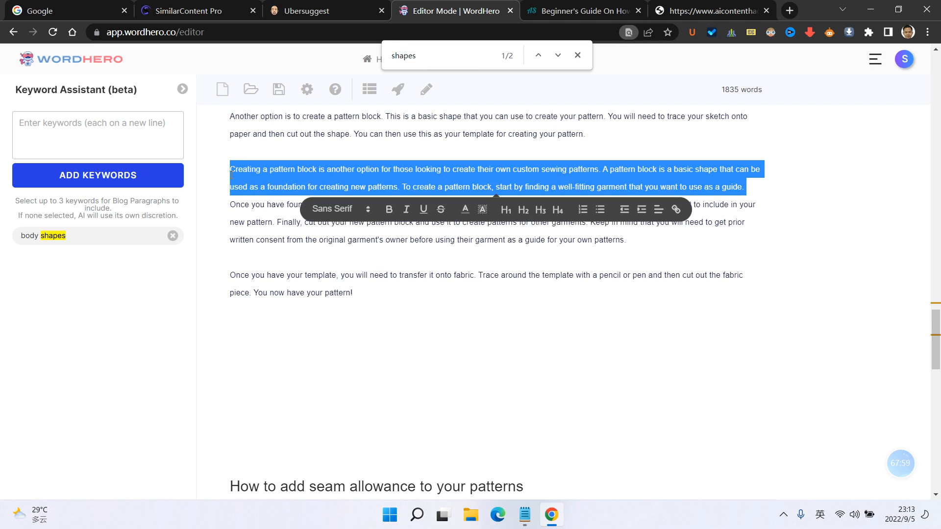
pyautogui.scroll(1, 425, 175)
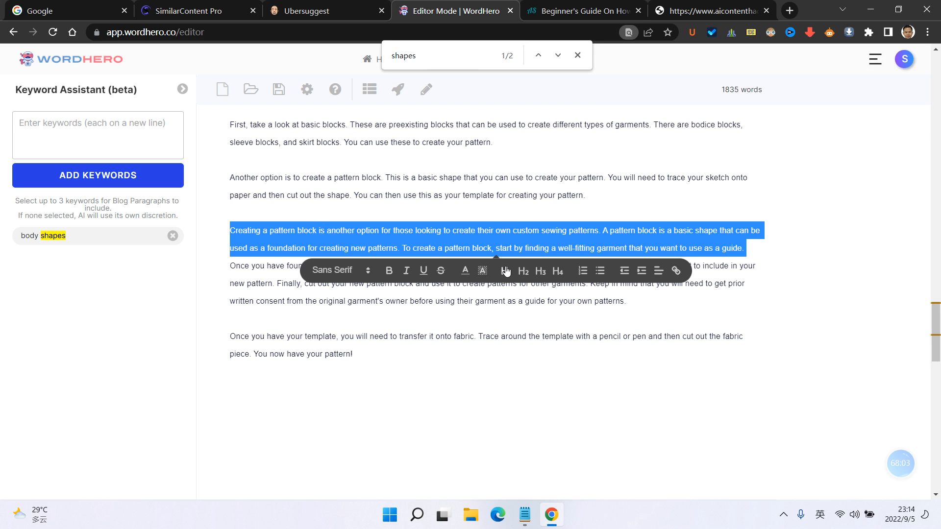
pyautogui.click(482, 271)
pyautogui.click(530, 225)
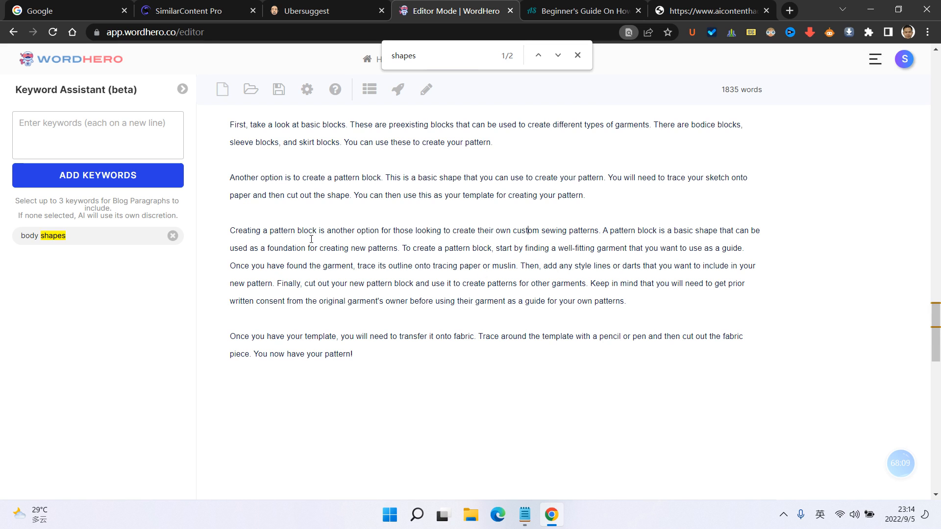
pyautogui.moveTo(231, 230); pyautogui.dragTo(763, 245)
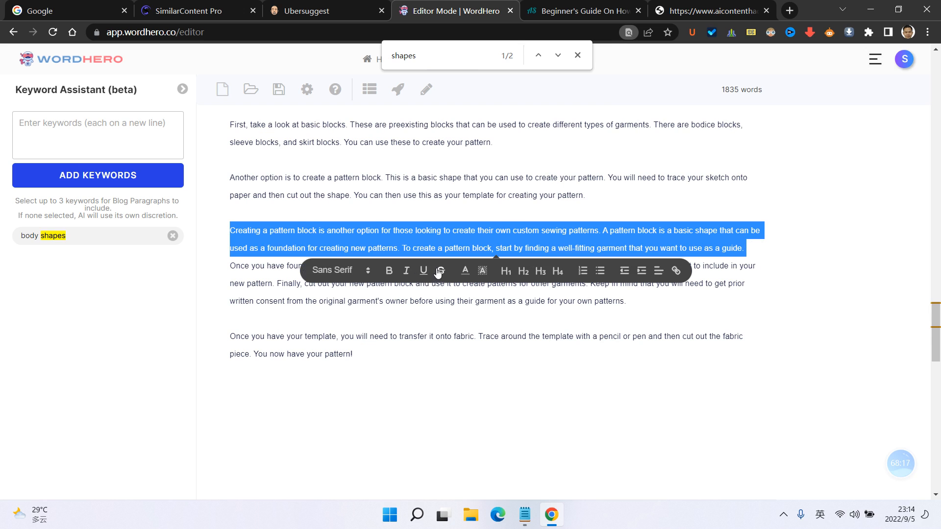
pyautogui.press('Delete')
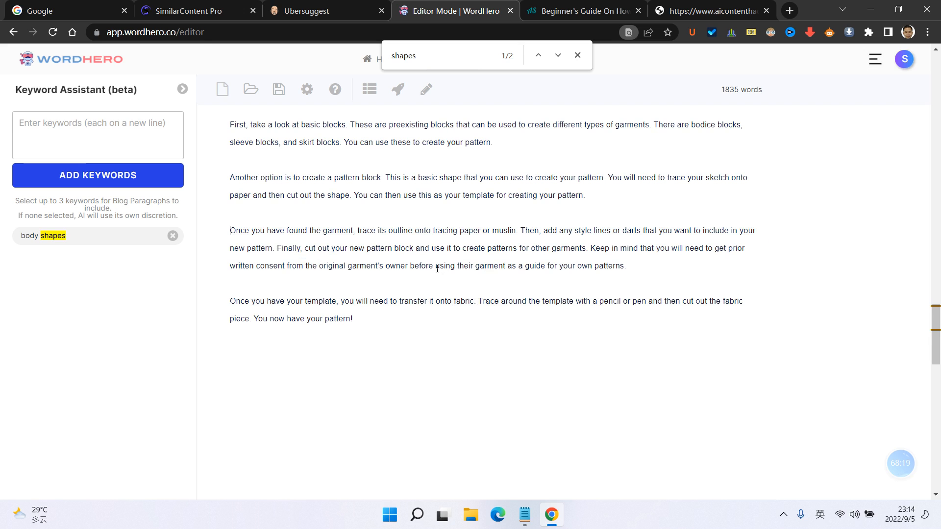
# - Reword "cut out the shape" to "cut out body shapes" in the "Another option is to create a pattern block" paragraph
pyautogui.scroll(-3, 273, 258)
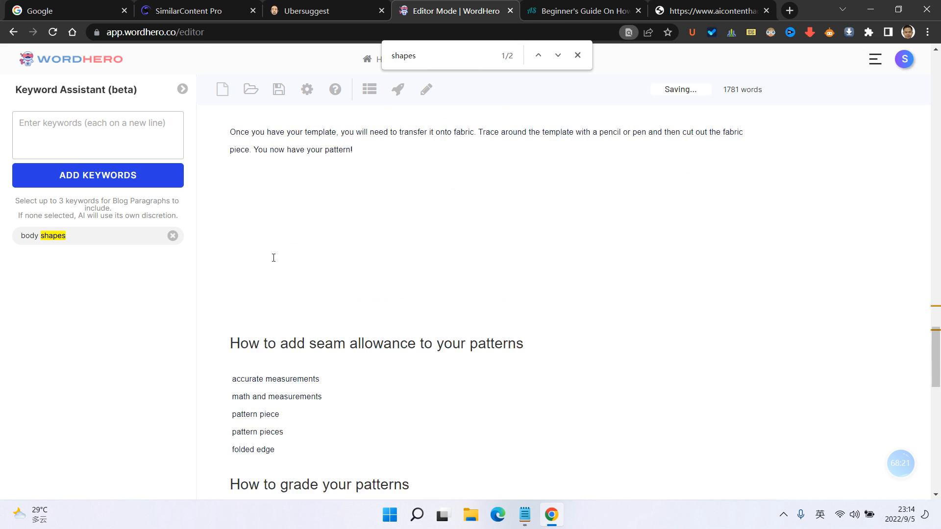
pyautogui.scroll(2, 314, 251)
pyautogui.scroll(2, 490, 234)
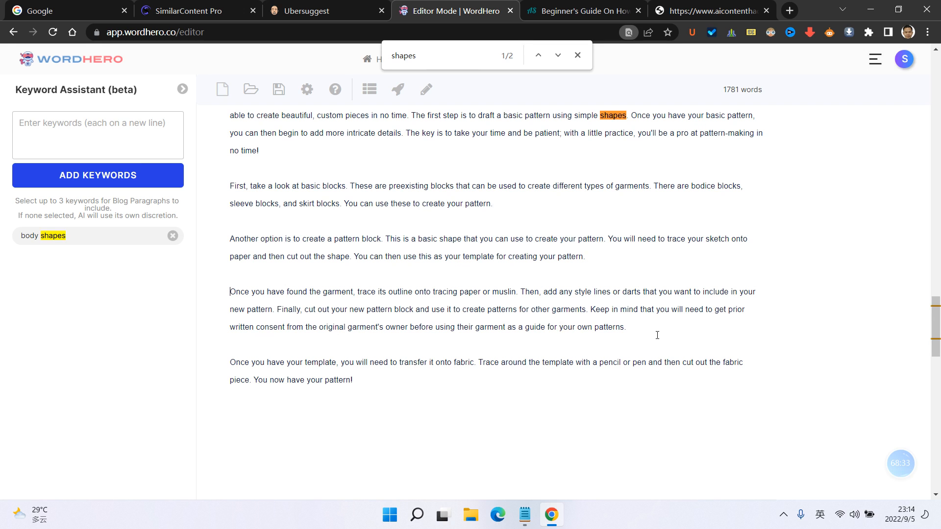
pyautogui.scroll(1, 387, 275)
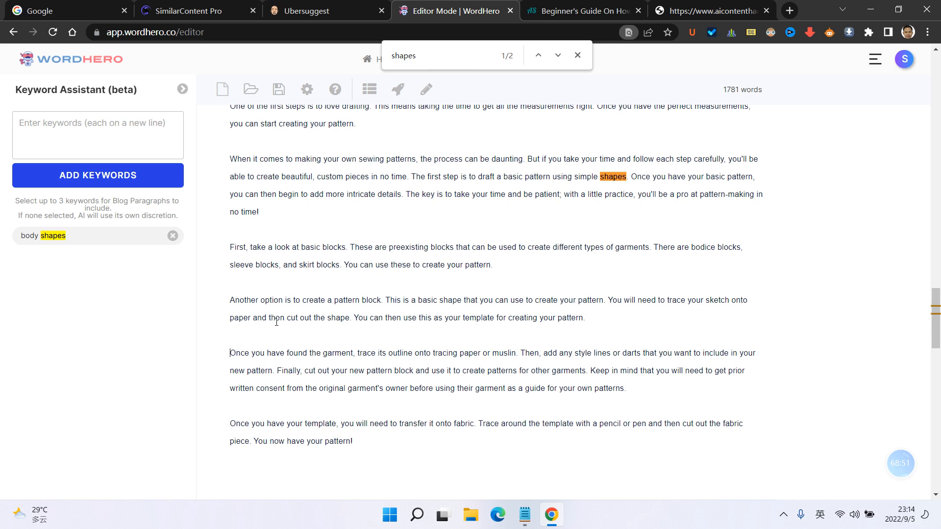
pyautogui.click(325, 318)
pyautogui.press('BackSpace')
pyautogui.press('BackSpace')
pyautogui.press('BackSpace')
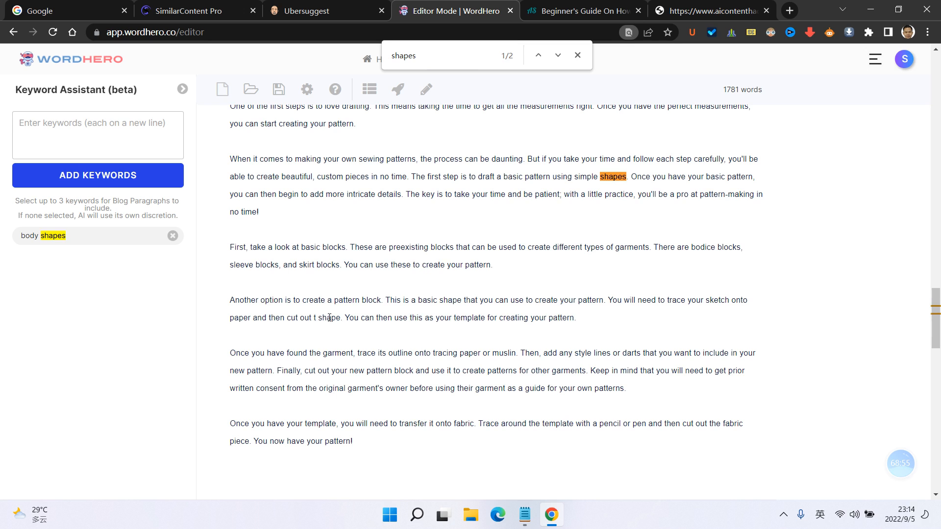
pyautogui.write('by')
pyautogui.press('BackSpace')
pyautogui.write('ody')
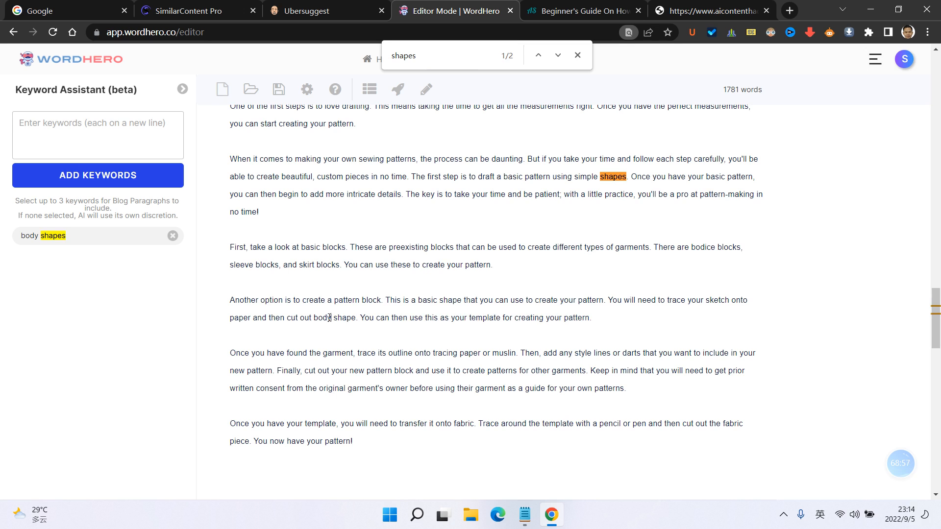
pyautogui.click(354, 318)
pyautogui.write('s')
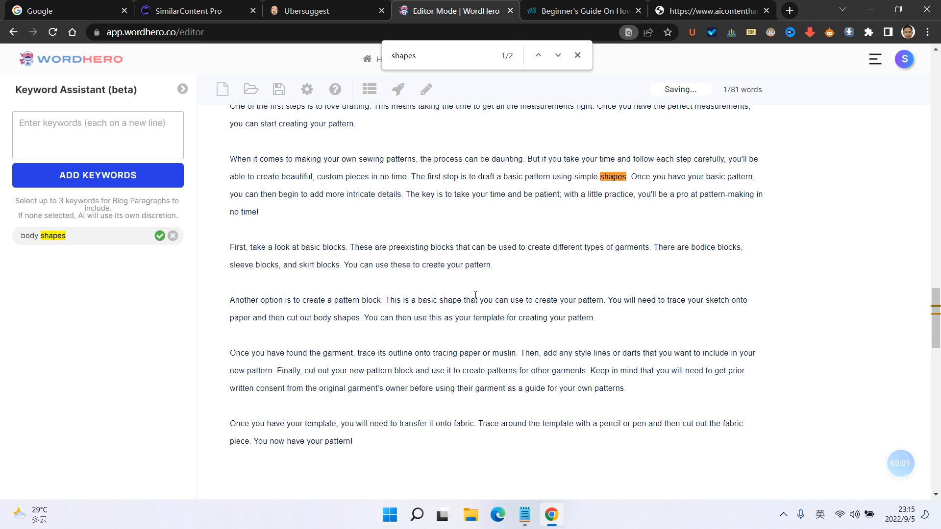
# - Remove the keyword "body shapes" from the Keyword Assistant
pyautogui.scroll(-1, 433, 318)
pyautogui.click(171, 236)
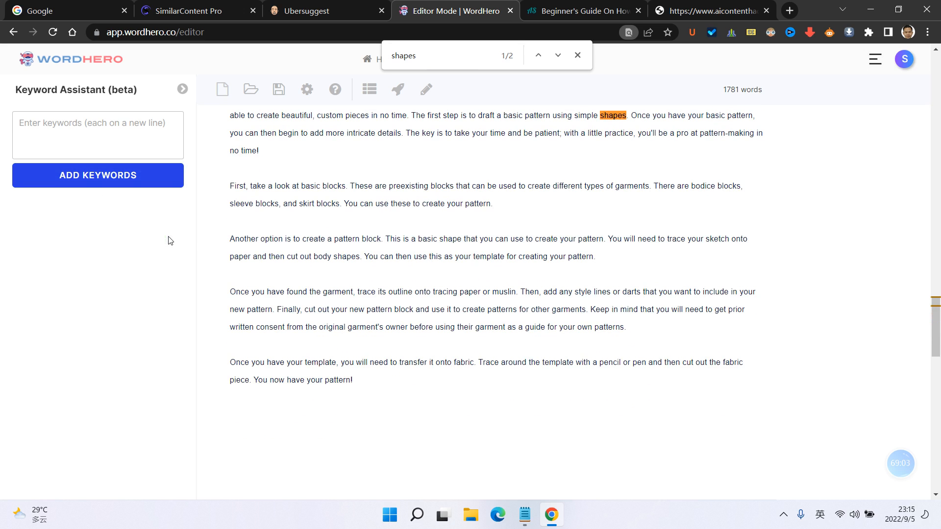
pyautogui.moveTo(597, 257); pyautogui.dragTo(202, 225)
pyautogui.click(396, 253)
# - Delete the surplus empty lines between the "Once you have your template" paragraph and the heading "How to add seam allowance to your patterns"
pyautogui.scroll(-3, 469, 235)
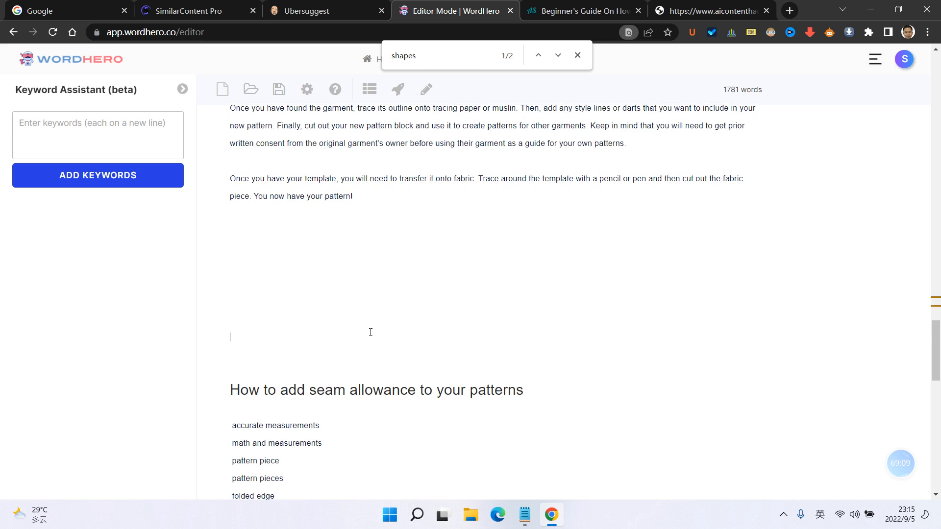
pyautogui.press('BackSpace')
pyautogui.press('BackSpace')
pyautogui.press('BackSpace')
pyautogui.press('BackSpace')
pyautogui.press('BackSpace')
pyautogui.press('BackSpace')
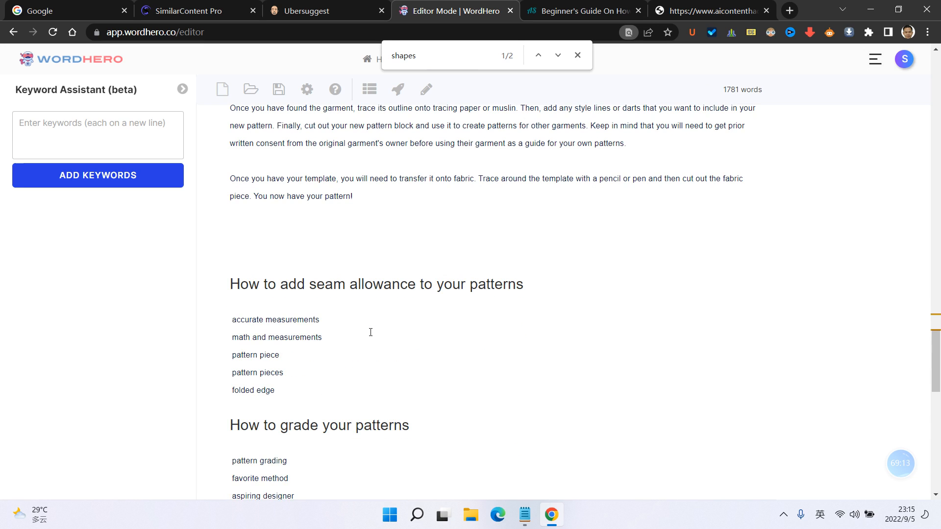
pyautogui.press('BackSpace')
pyautogui.scroll(2, 371, 332)
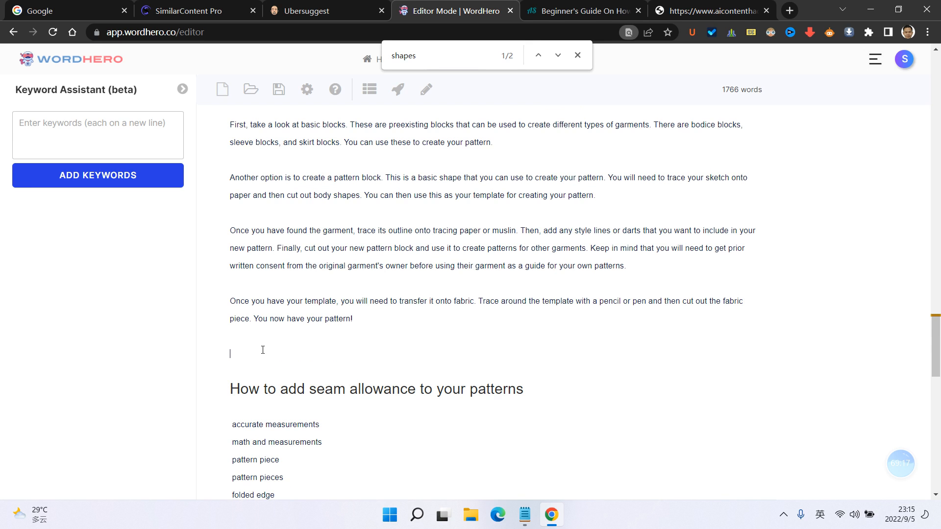
pyautogui.press('Delete')
pyautogui.press('Delete')
# - Review the article's word count, the written sections and the leftover keyword lists under the seam allowance, grading and selling headings
pyautogui.scroll(20, 265, 348)
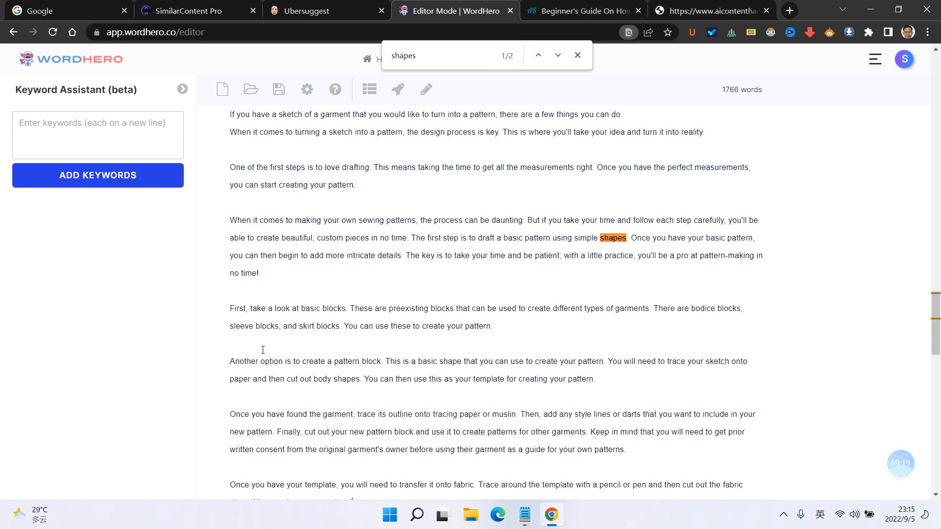
pyautogui.scroll(10, 277, 343)
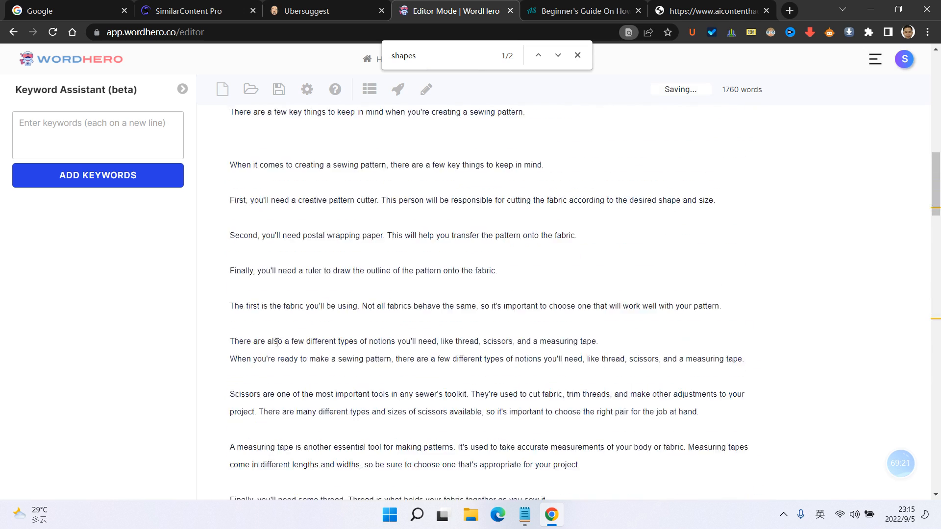
pyautogui.click(183, 89)
pyautogui.scroll(-15, 440, 294)
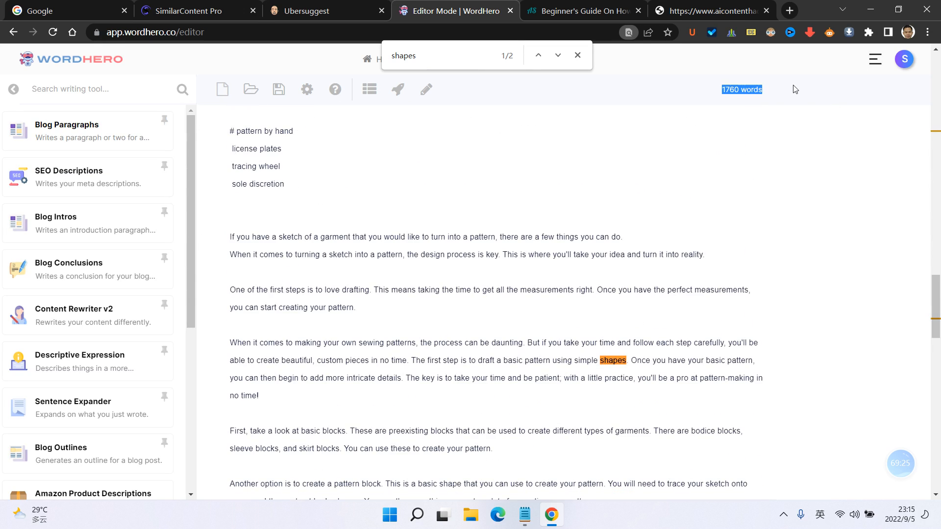
pyautogui.scroll(-12, 493, 244)
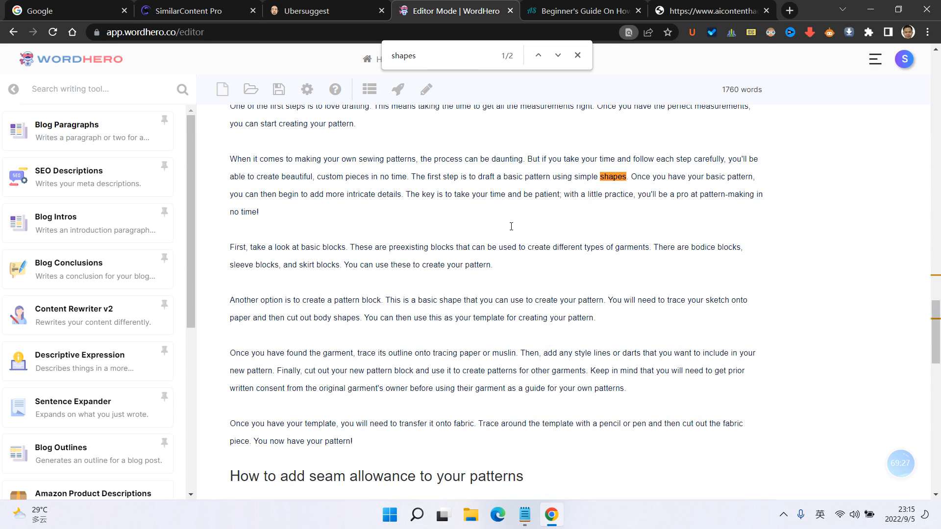
pyautogui.scroll(3, 511, 226)
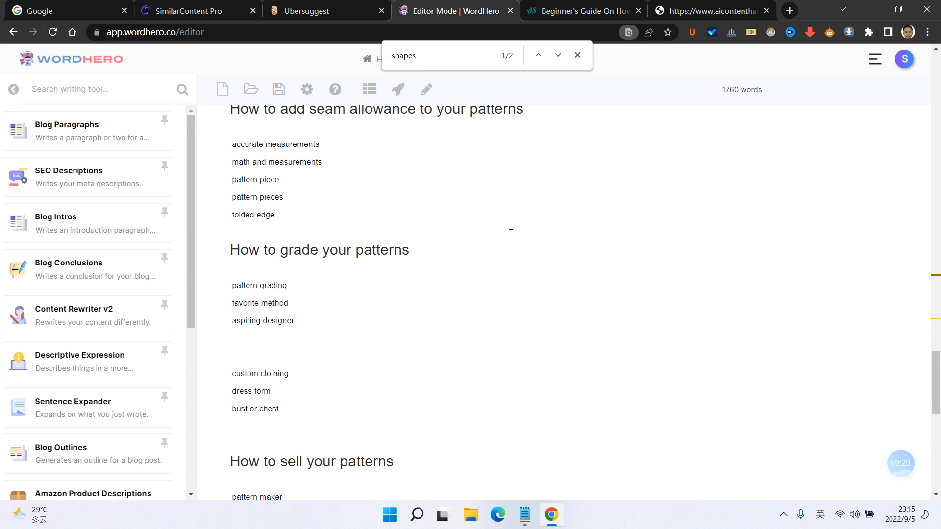
pyautogui.scroll(-12, 511, 226)
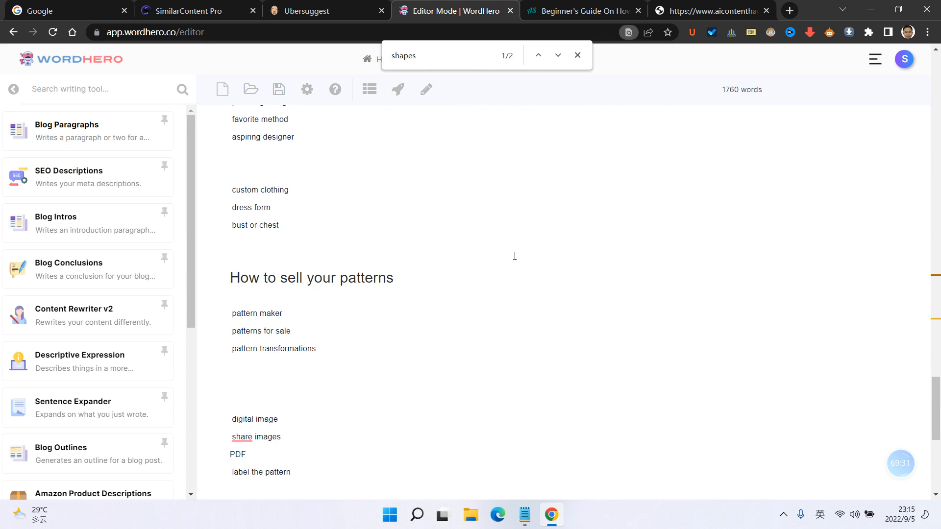
pyautogui.scroll(12, 520, 260)
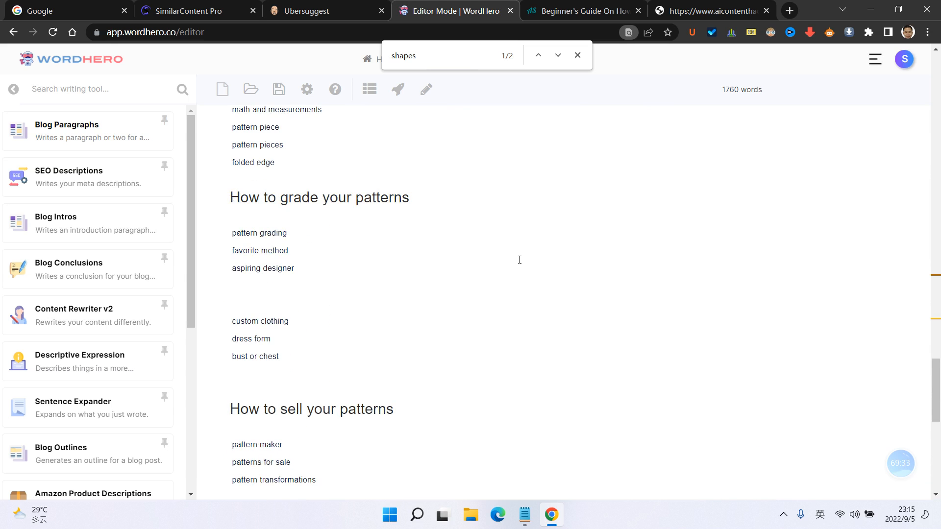
pyautogui.scroll(4, 372, 321)
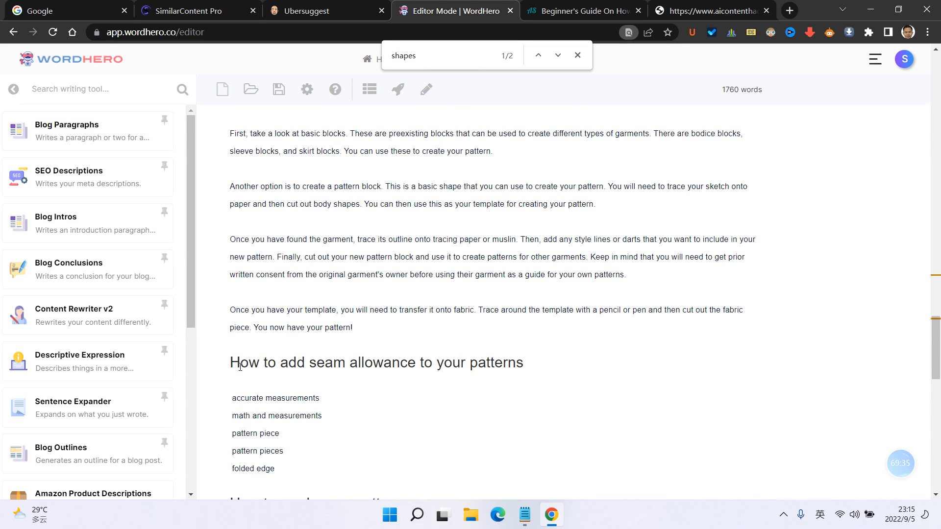
# - Add the five keywords listed under the seam allowance heading, from "accurate measurements" to "folded edge", to the Keyword Assistant
pyautogui.moveTo(240, 366); pyautogui.dragTo(580, 353)
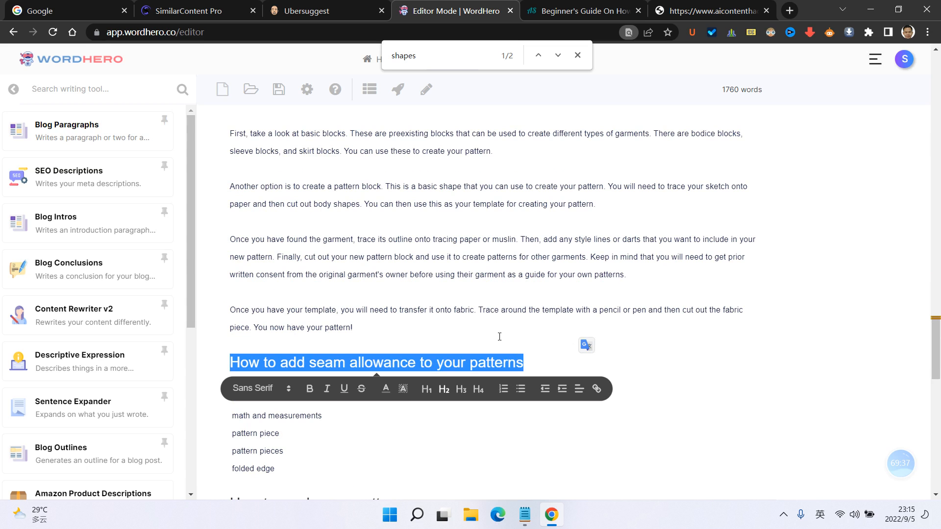
pyautogui.click(13, 88)
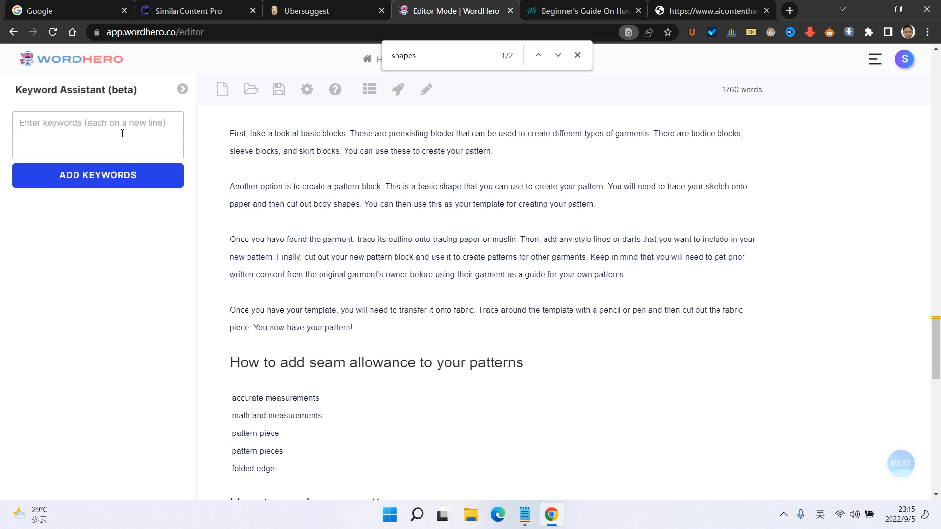
pyautogui.scroll(-2, 374, 321)
pyautogui.moveTo(276, 347); pyautogui.dragTo(236, 273)
pyautogui.hotkey('ctrl', 'c')
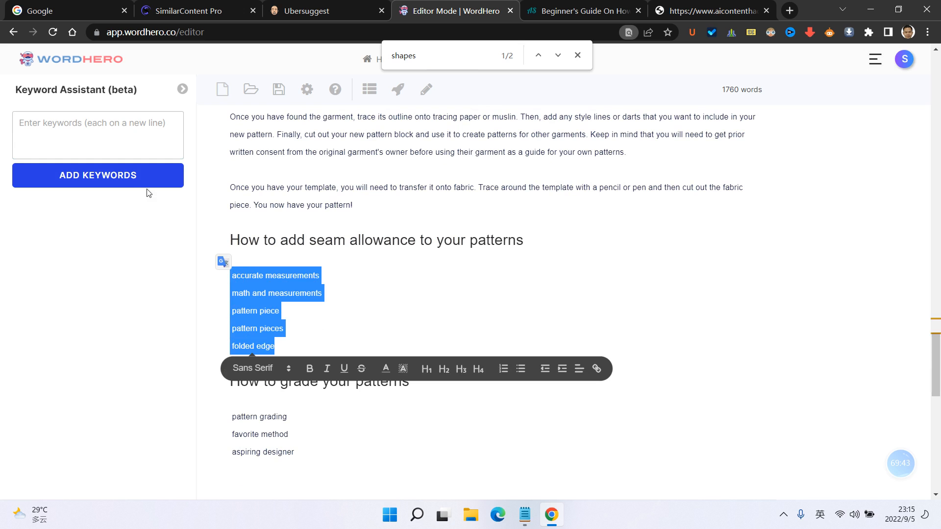
pyautogui.click(132, 133)
pyautogui.hotkey('ctrl', 'v')
pyautogui.click(124, 176)
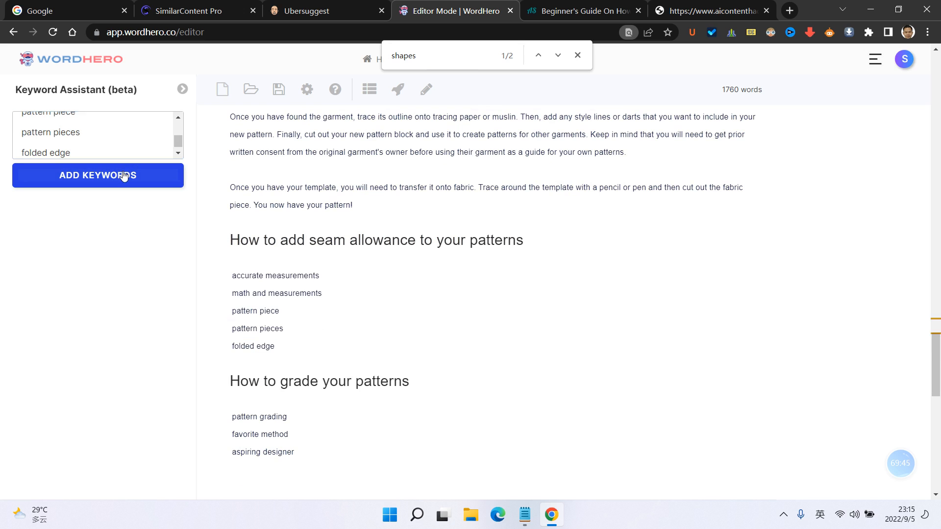
# - Replace the Blog Paragraphs keywords with the five seam allowance keywords and select the heading "How to add seam allowance to your patterns"
pyautogui.click(349, 282)
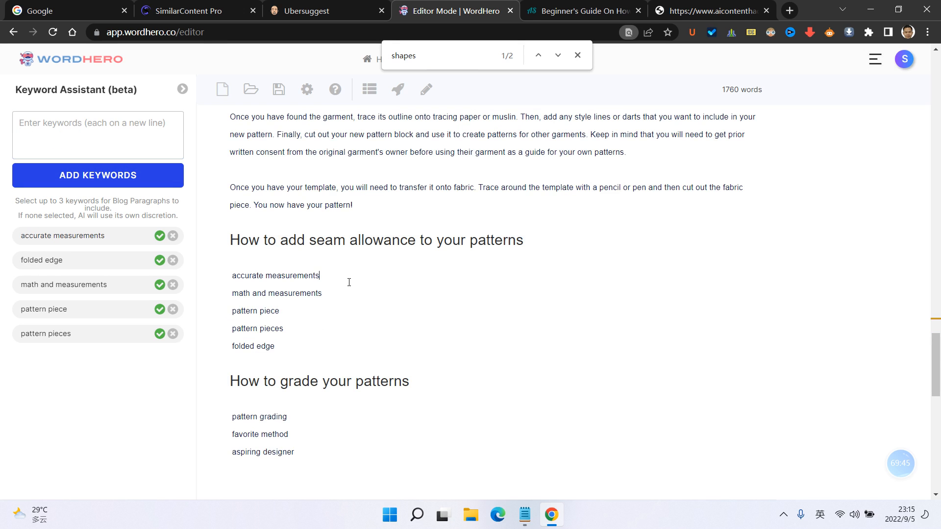
pyautogui.click(182, 89)
pyautogui.moveTo(72, 125); pyautogui.dragTo(142, 157)
pyautogui.click(142, 148)
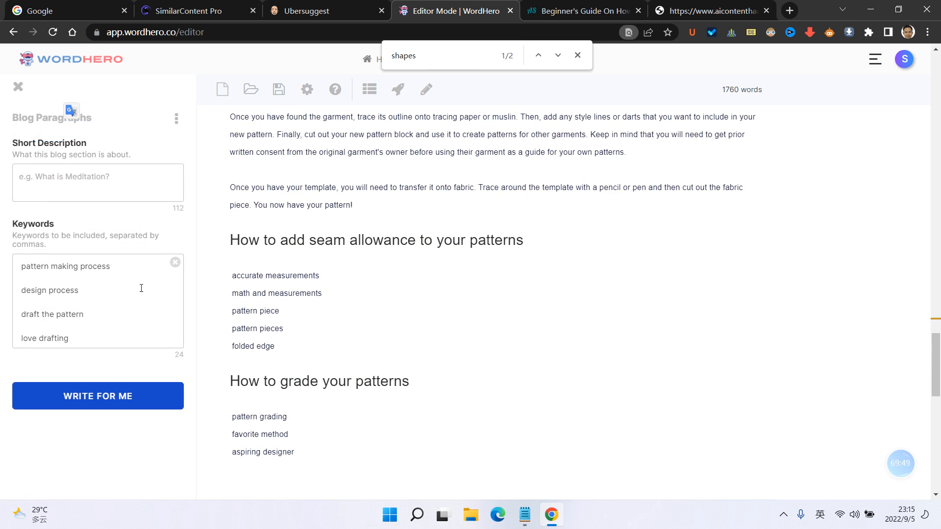
pyautogui.click(166, 268)
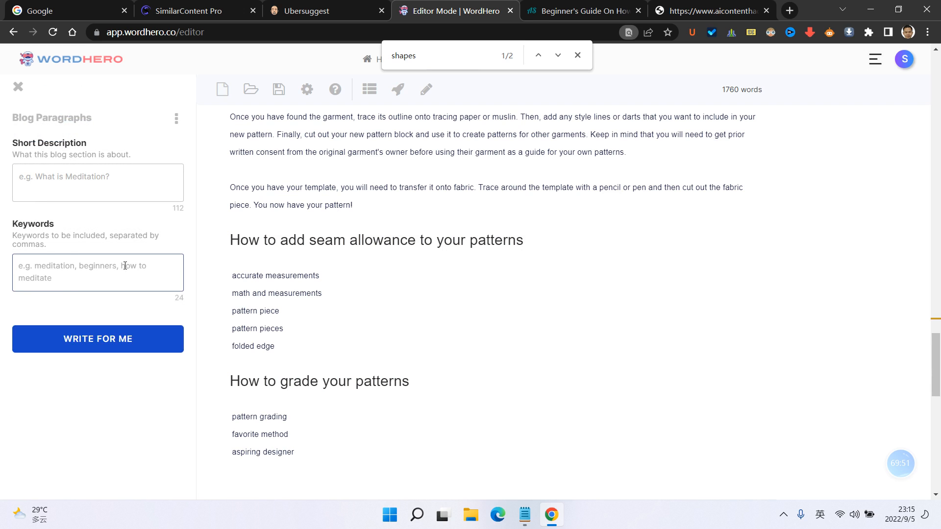
pyautogui.hotkey('ctrl', 'v')
pyautogui.moveTo(230, 240); pyautogui.dragTo(668, 240)
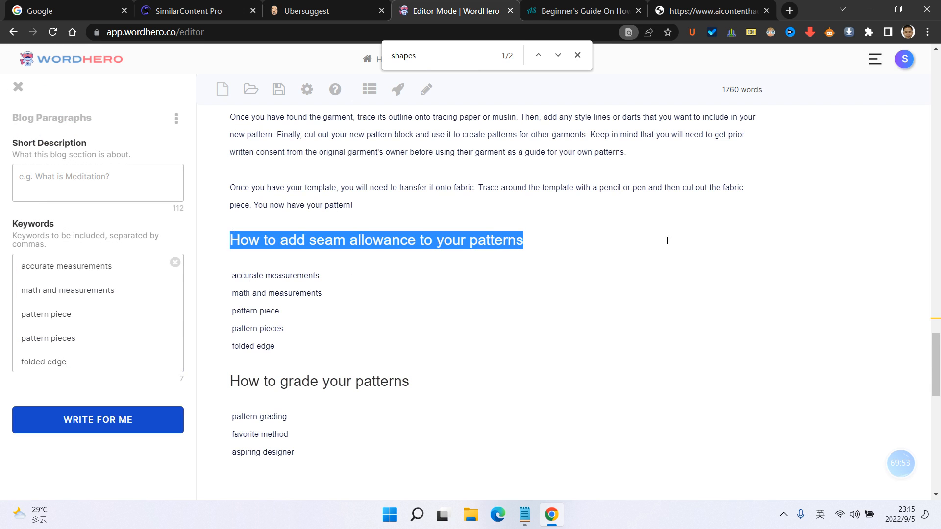
# - Generate blog paragraphs for "How to add seam allowance to your patterns" and insert the result beneath that heading
pyautogui.click(142, 185)
pyautogui.hotkey('ctrl', 'v')
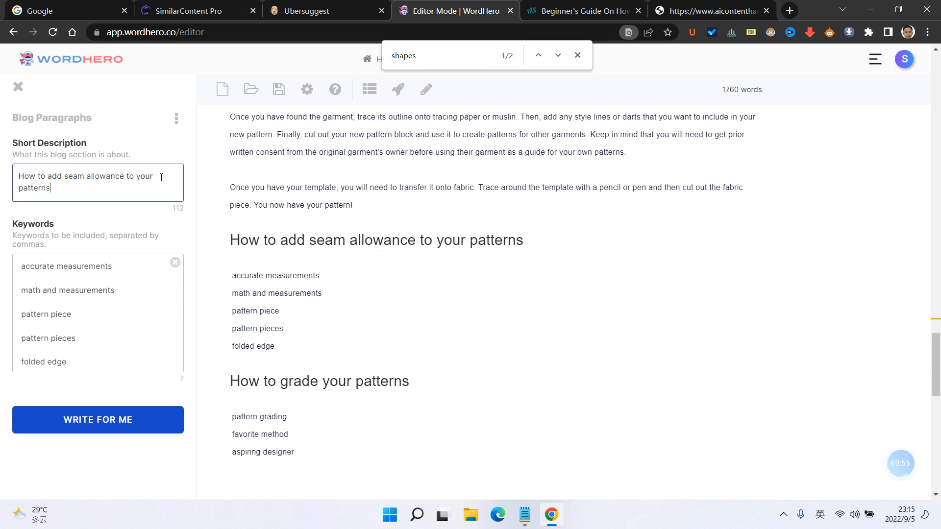
pyautogui.click(145, 421)
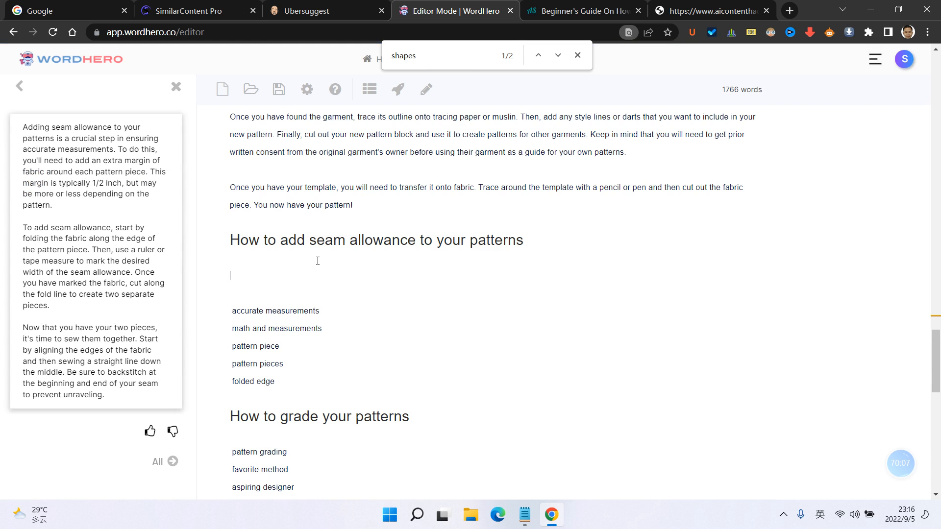
pyautogui.click(133, 261)
pyautogui.hotkey('ctrl', 'v')
# - Cut the five-keyword list below the new seam allowance paragraphs and replace all text in the Notepad file with it
pyautogui.scroll(-3, 293, 290)
pyautogui.moveTo(218, 214); pyautogui.dragTo(223, 183)
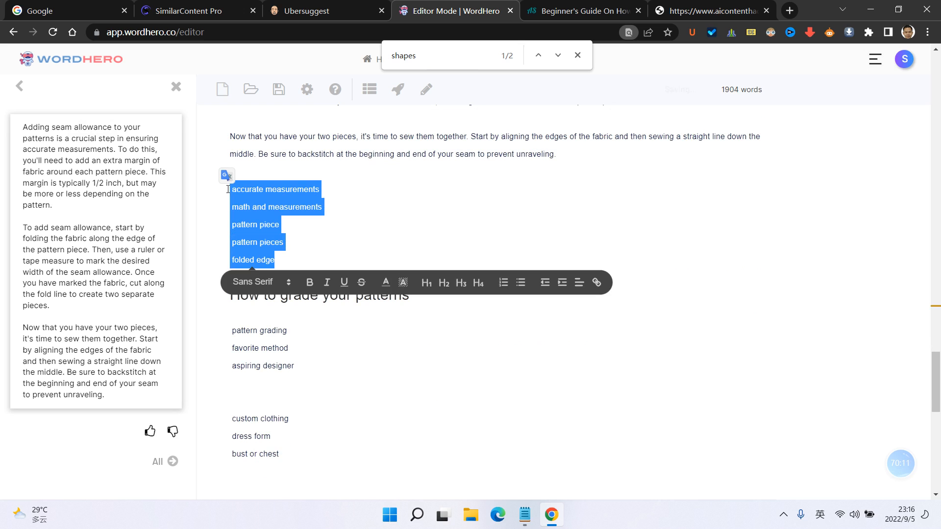
pyautogui.press('BackSpace')
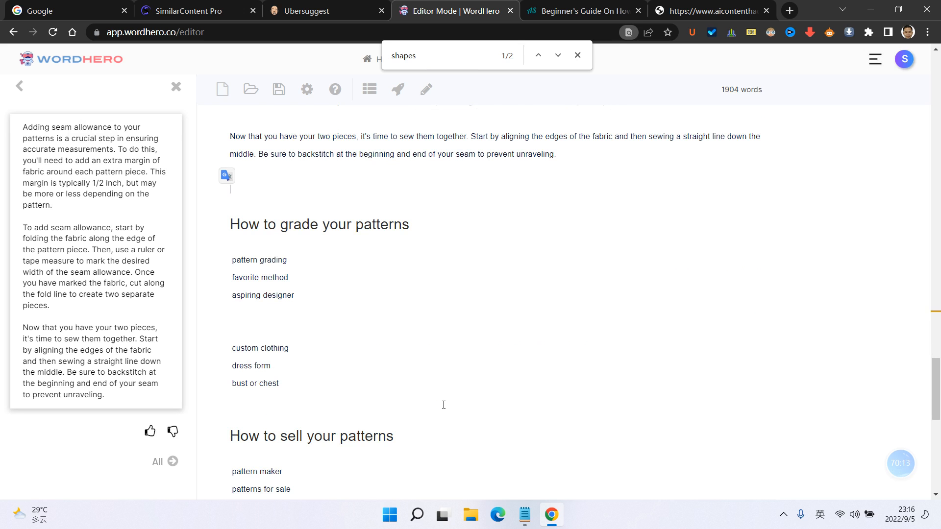
pyautogui.scroll(2, 456, 412)
pyautogui.click(525, 515)
pyautogui.hotkey('ctrl', 'a')
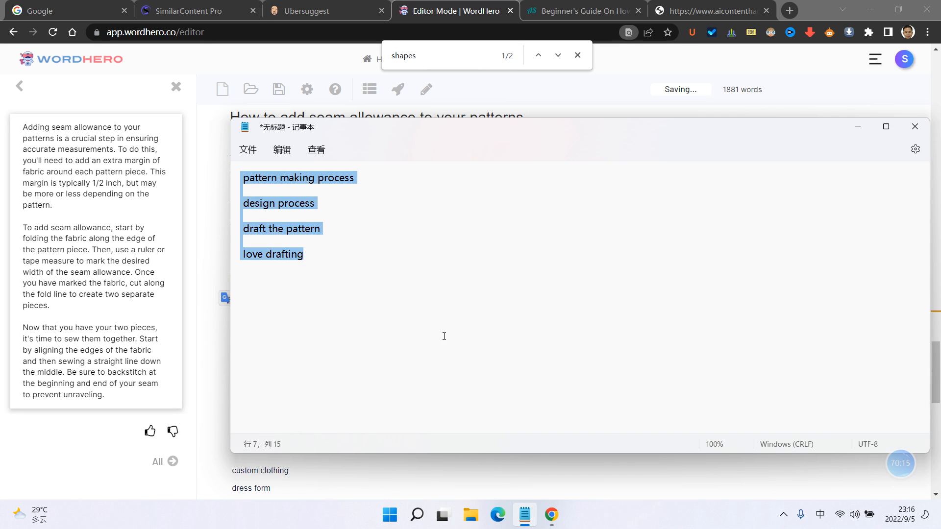
pyautogui.press('BackSpace')
pyautogui.hotkey('ctrl', 'v')
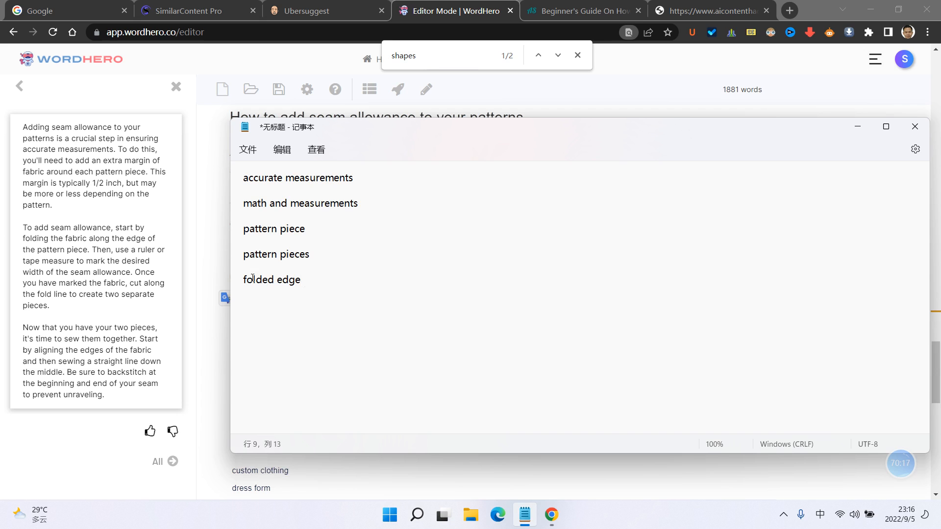
# - Return to the article, close the generated output, and remove the used keywords accurate measurements, pattern piece and pattern pieces
pyautogui.click(212, 251)
pyautogui.click(176, 87)
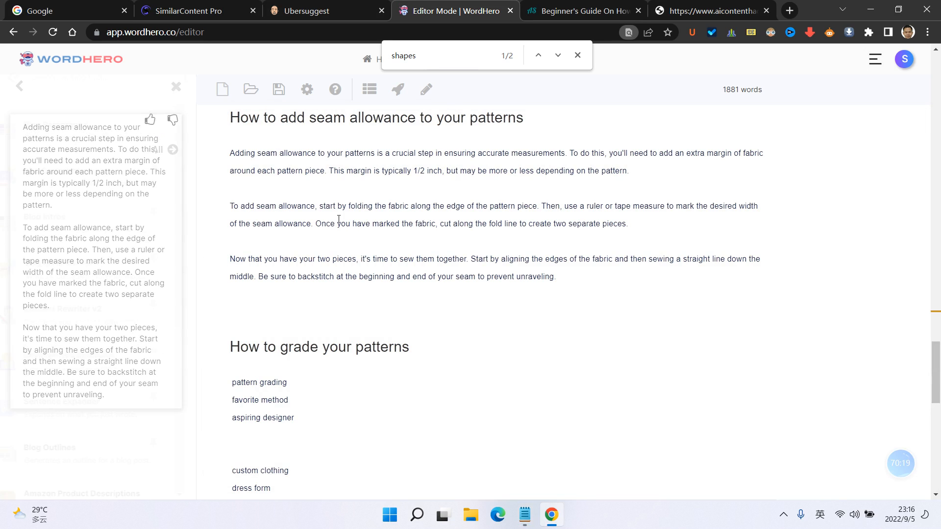
pyautogui.scroll(3, 267, 197)
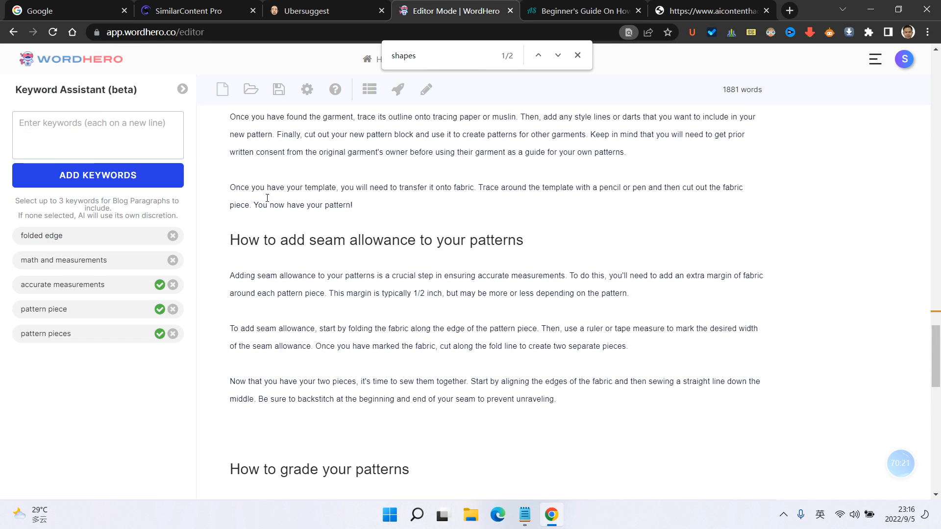
pyautogui.scroll(-4, 268, 198)
pyautogui.scroll(3, 294, 270)
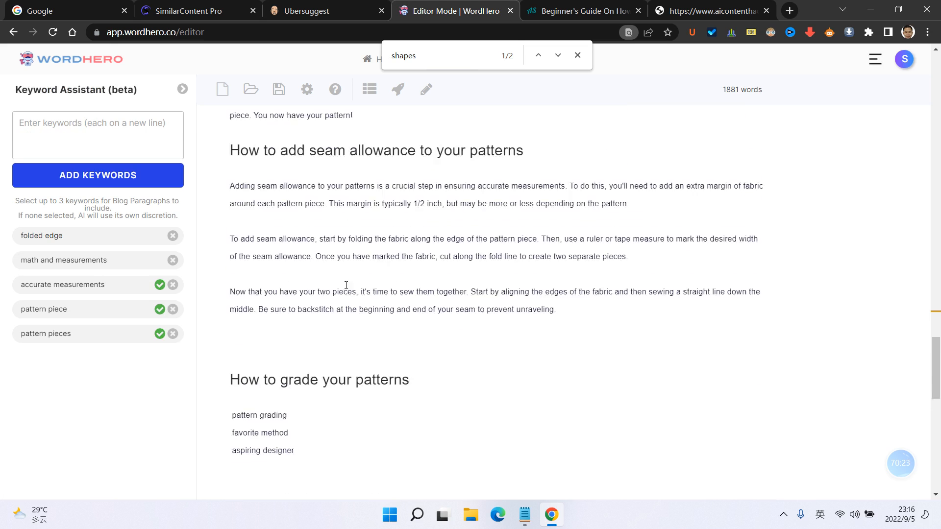
pyautogui.doubleClick(176, 288)
pyautogui.click(176, 288)
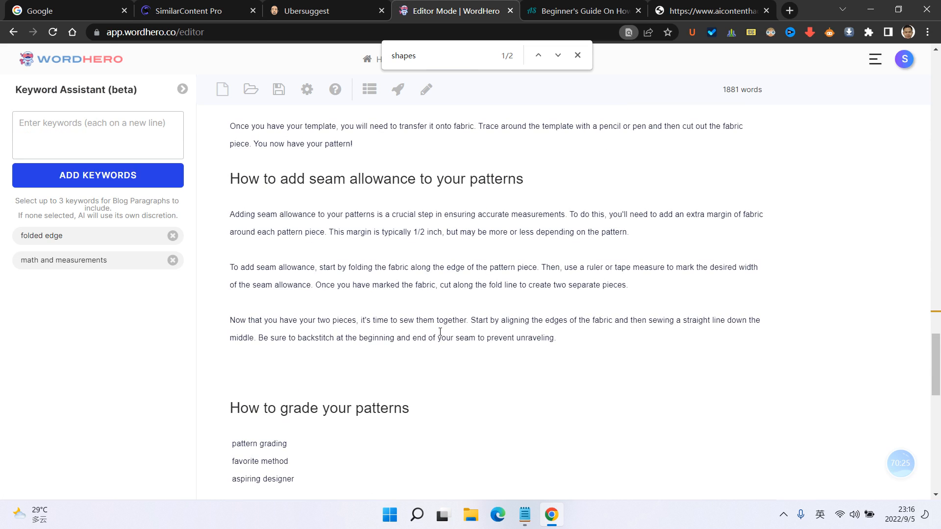
# - Choose the keywords folded edge and math and measurements for inclusion in the AI writing
pyautogui.scroll(-3, 601, 345)
pyautogui.scroll(3, 601, 344)
pyautogui.scroll(3, 595, 277)
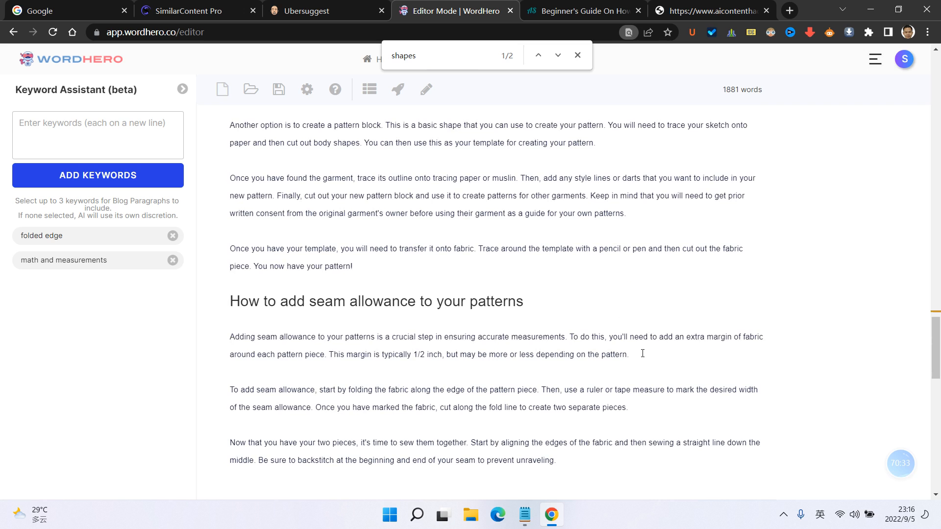
pyautogui.moveTo(643, 353); pyautogui.dragTo(233, 328)
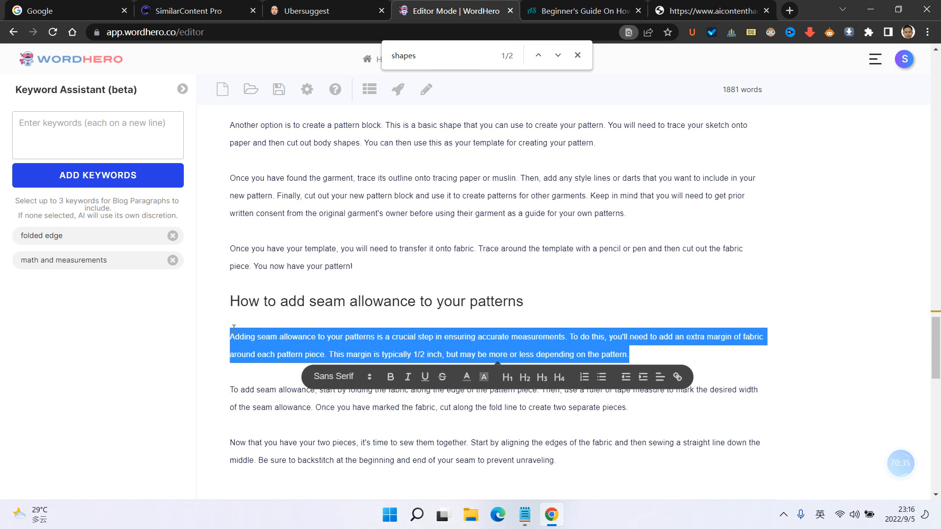
pyautogui.click(234, 328)
pyautogui.click(88, 236)
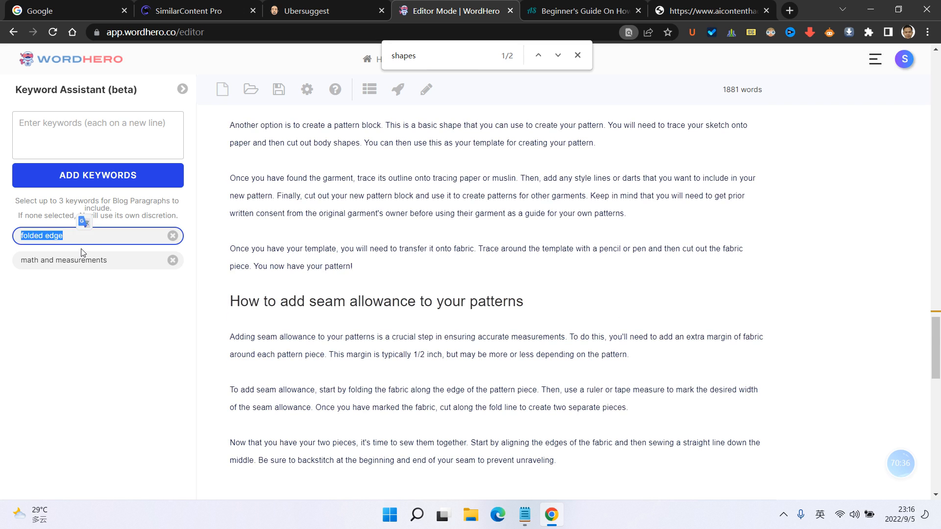
pyautogui.click(106, 262)
# - Generate additional text from the first paragraph of the seam allowance section
pyautogui.scroll(-1, 400, 300)
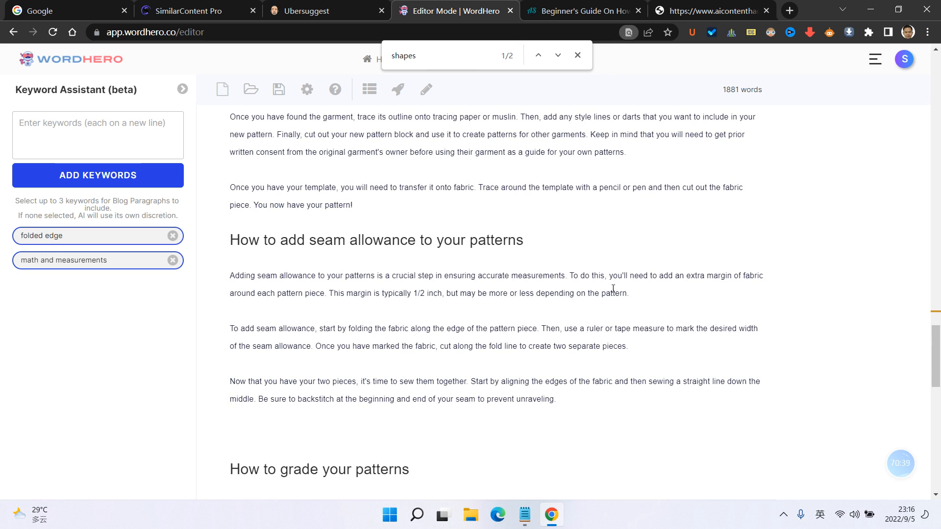
pyautogui.moveTo(231, 278); pyautogui.dragTo(629, 294)
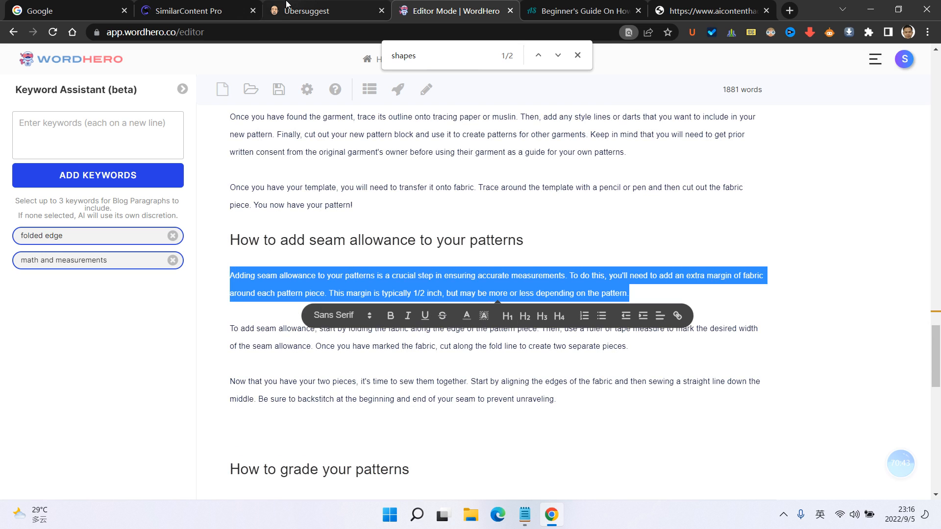
pyautogui.click(398, 90)
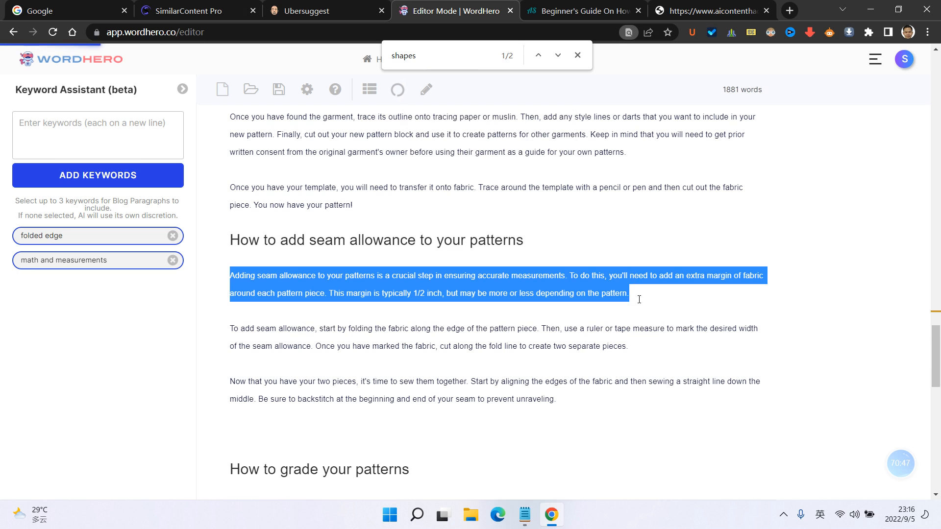
pyautogui.click(639, 299)
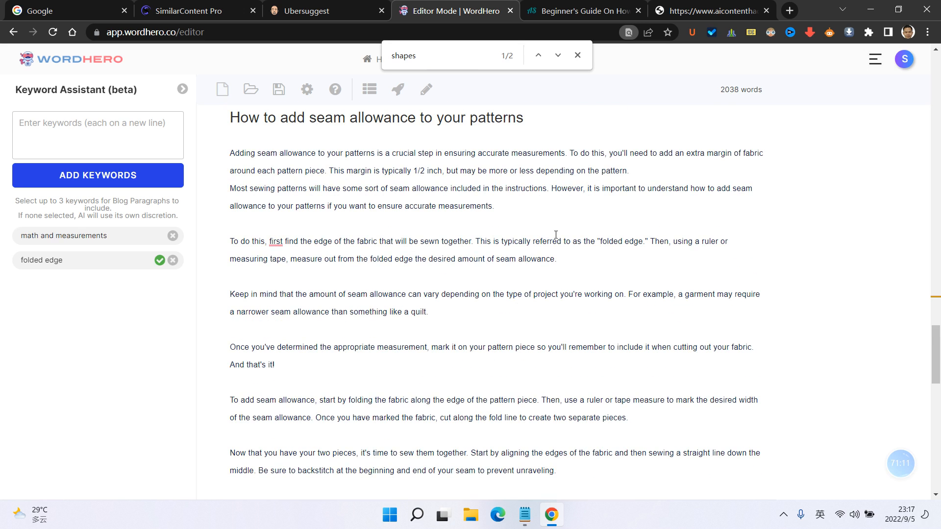
# - Remove the used keyword folded edge and delete the original opening paragraph under the seam allowance heading with its blank line
pyautogui.scroll(1, 555, 235)
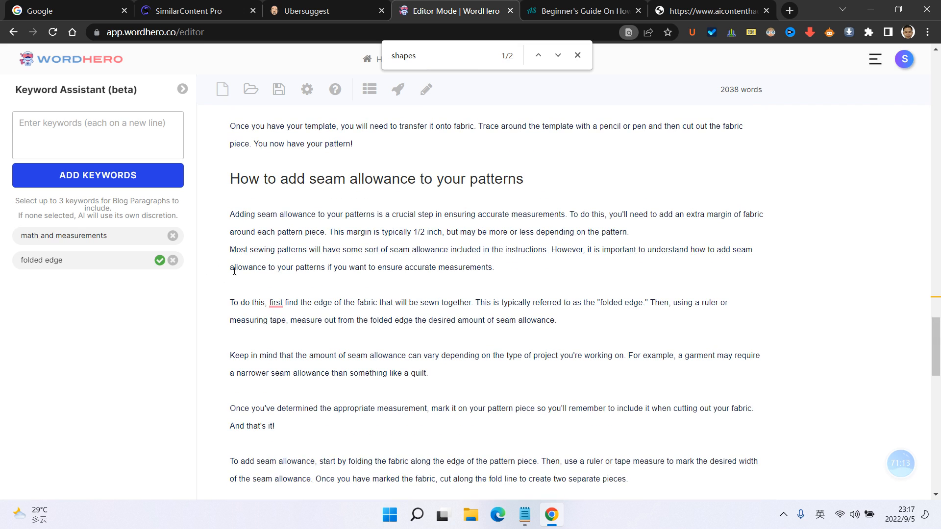
pyautogui.click(174, 261)
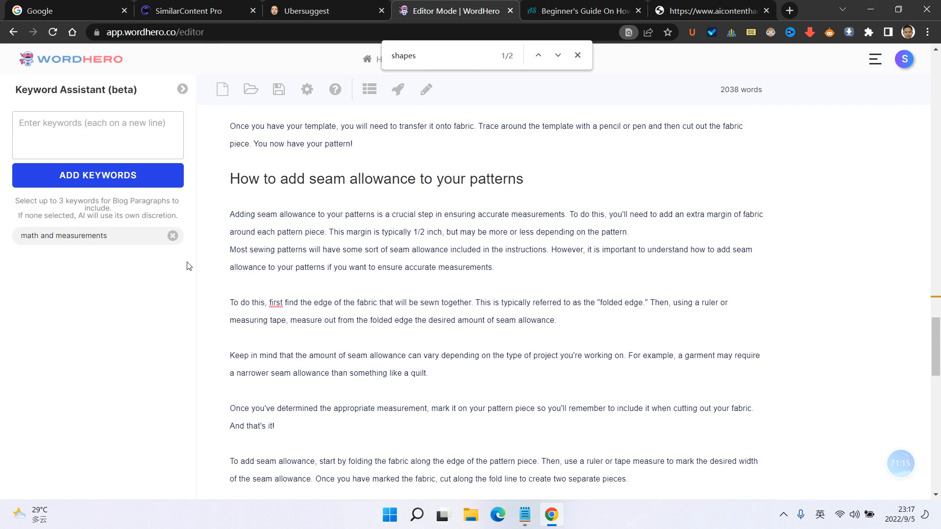
pyautogui.moveTo(638, 241); pyautogui.dragTo(214, 220)
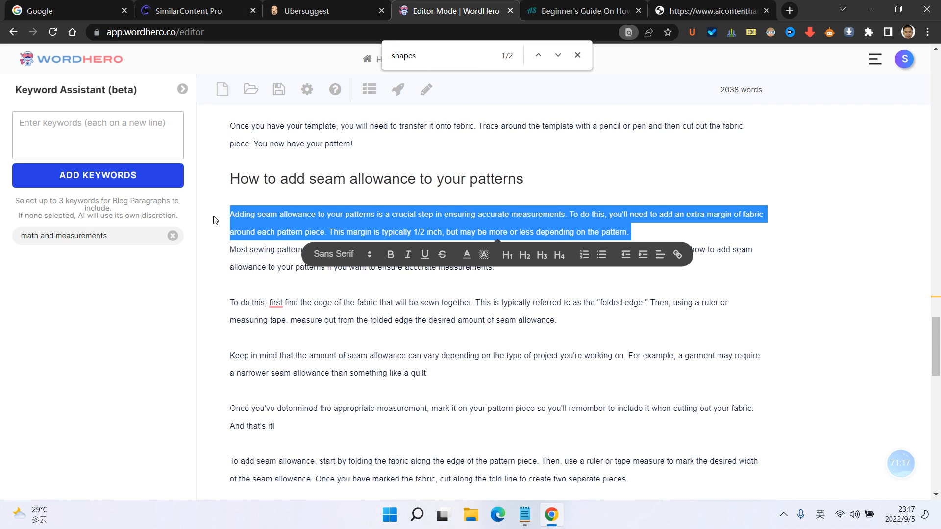
pyautogui.press('BackSpace')
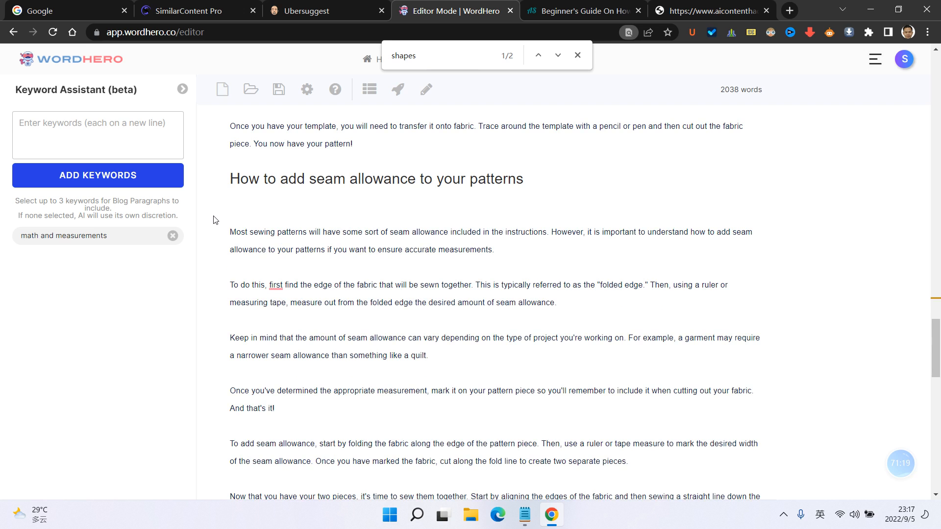
pyautogui.press('BackSpace')
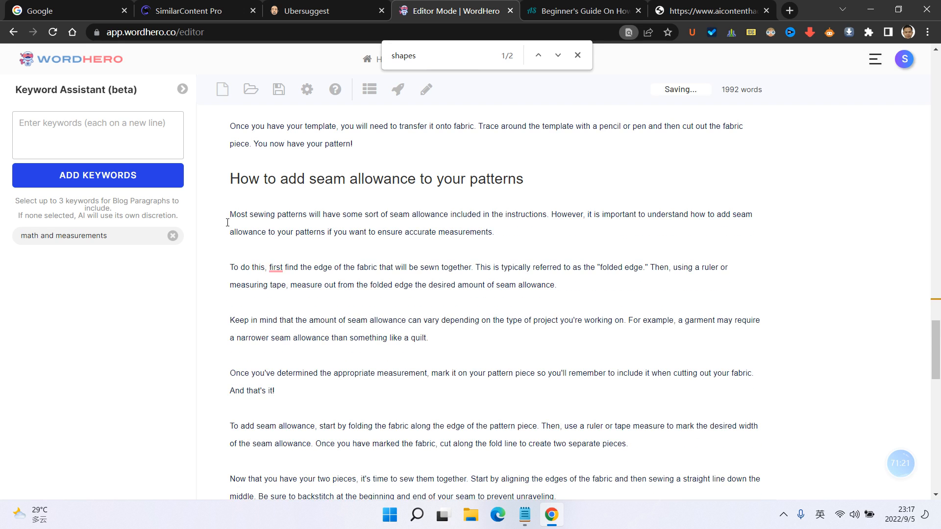
# - Search the article for "measure" and review the matches down to the seam allowance section
pyautogui.hotkey('ctrl', 'f')
pyautogui.write('ma')
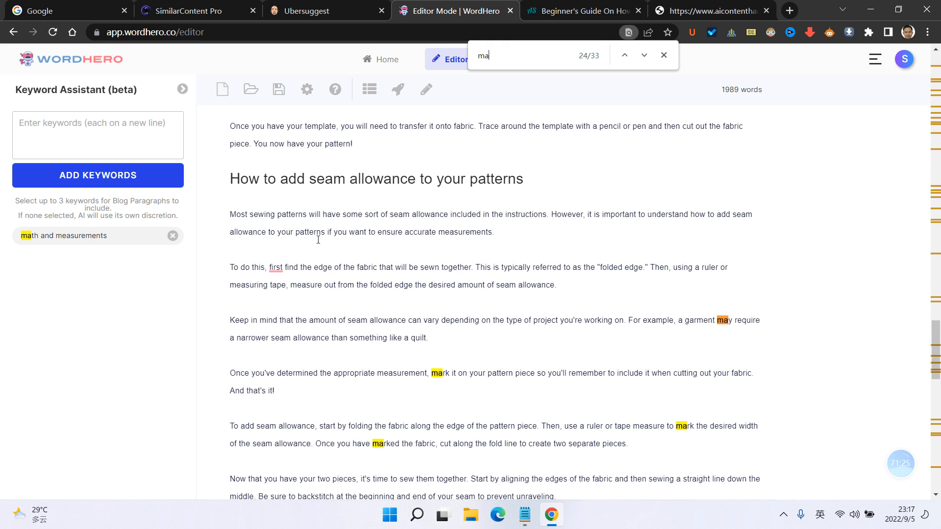
pyautogui.press('BackSpace')
pyautogui.press('BackSpace')
pyautogui.write('measu')
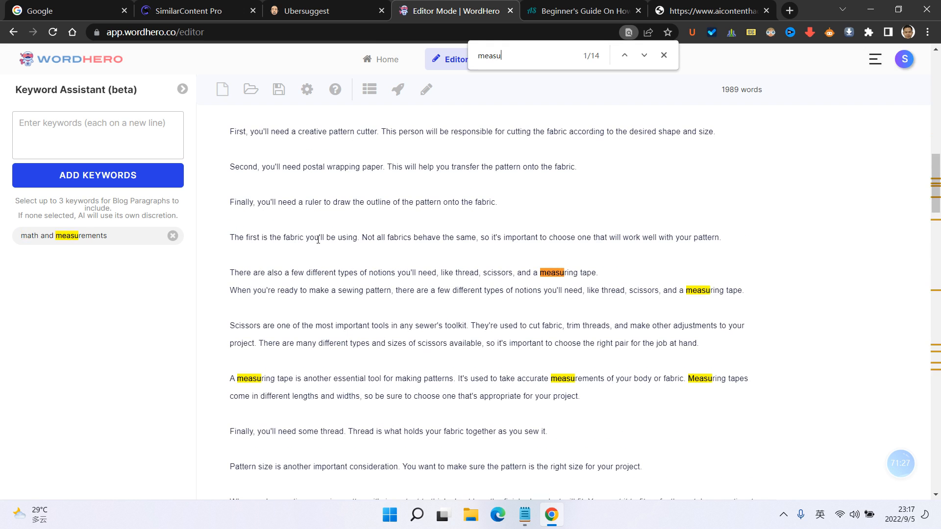
pyautogui.write('re')
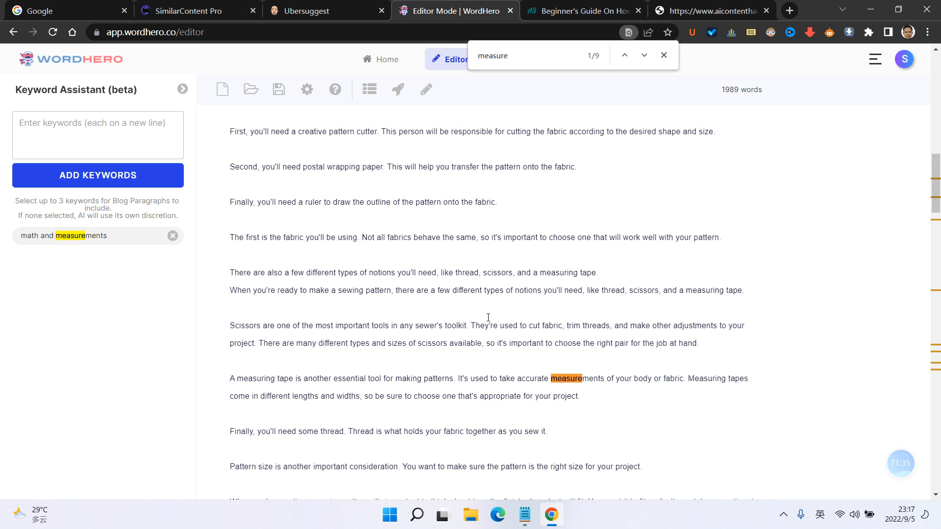
pyautogui.scroll(6, 488, 317)
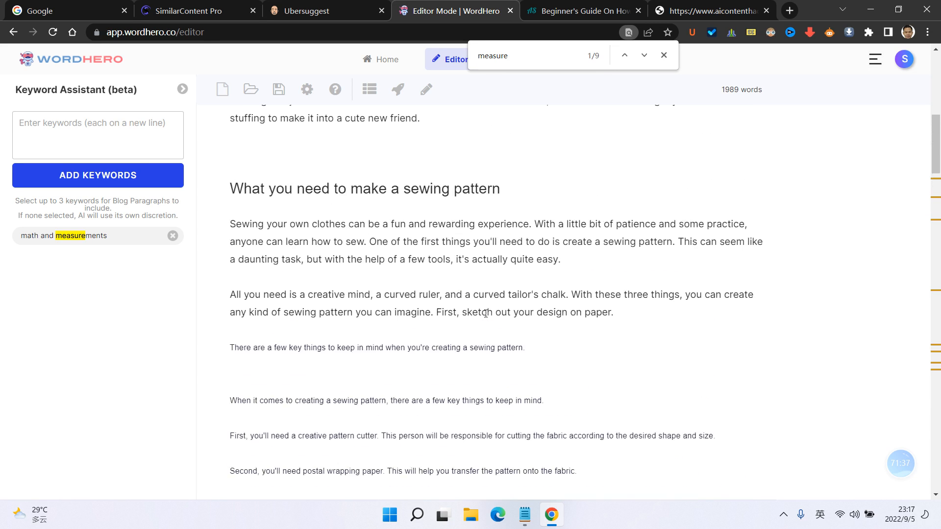
pyautogui.scroll(-4, 486, 313)
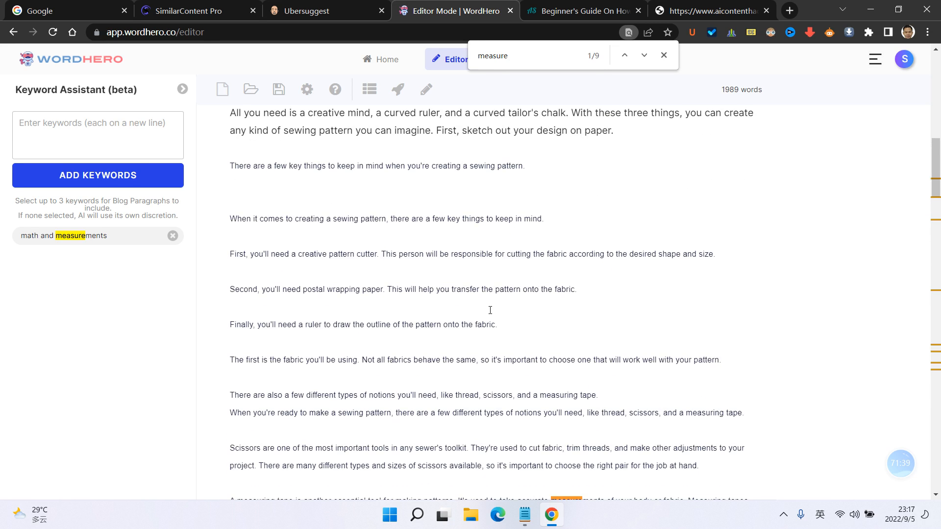
pyautogui.scroll(1, 490, 310)
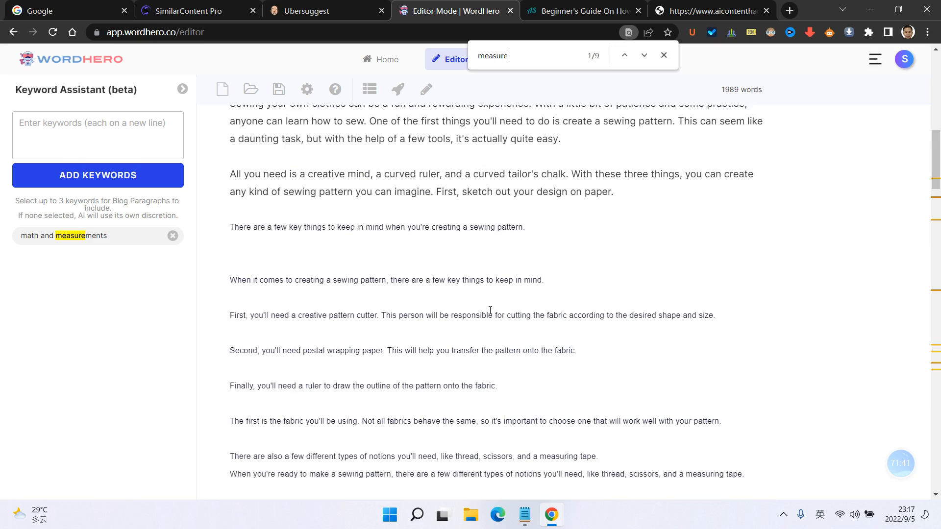
pyautogui.scroll(2, 490, 310)
pyautogui.scroll(-16, 495, 306)
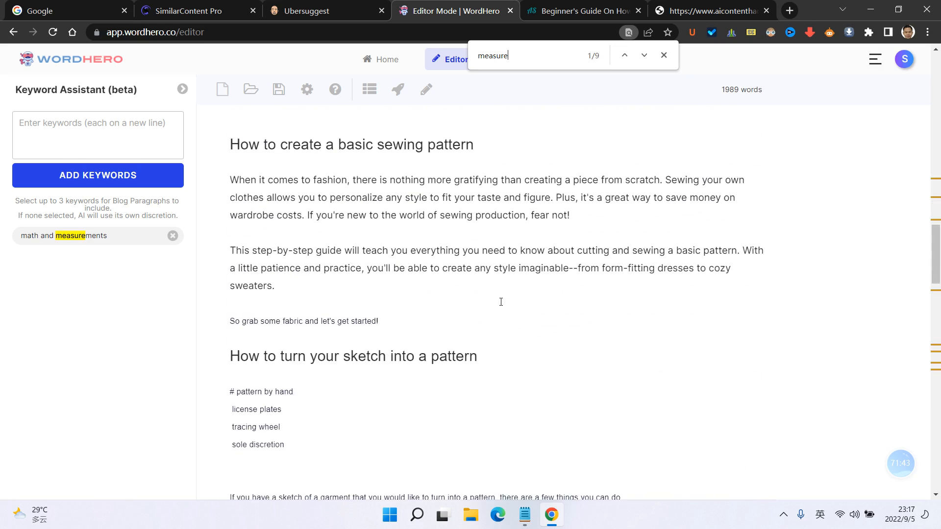
pyautogui.scroll(-8, 500, 302)
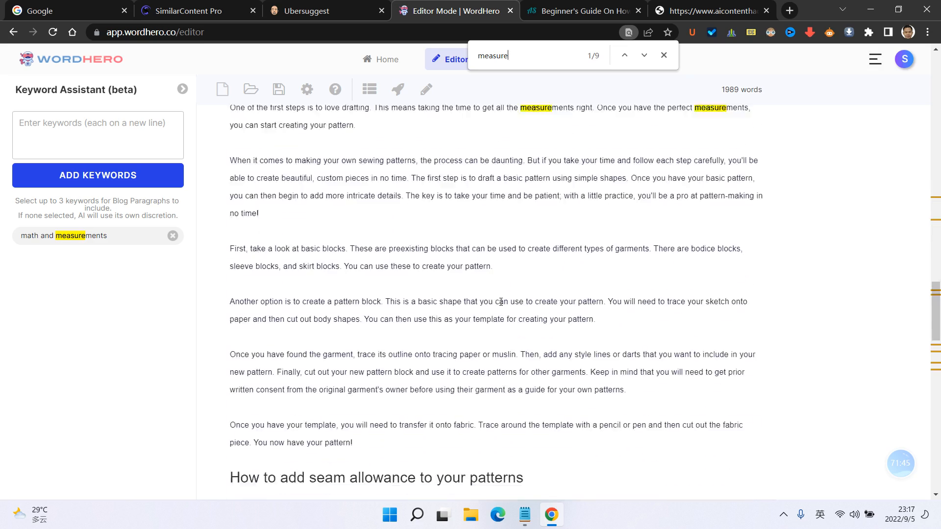
pyautogui.scroll(-7, 501, 302)
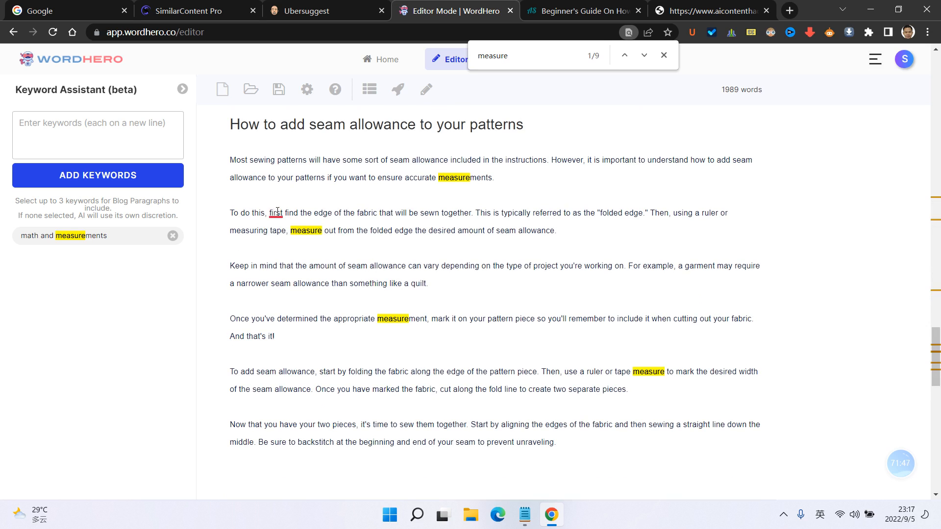
# - Apply the suggested correction "first," in the sentence beginning "To do this"
pyautogui.moveTo(275, 214)
pyautogui.click(278, 268)
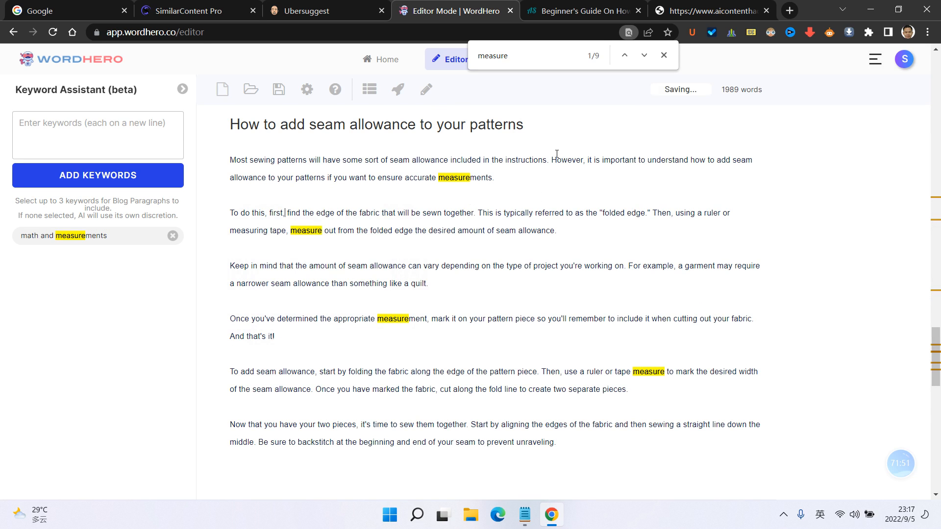
# - Add the sentence "The math here is not that difficult." after "And that's it!" in the seam allowance section
pyautogui.scroll(-3, 557, 154)
pyautogui.scroll(2, 557, 154)
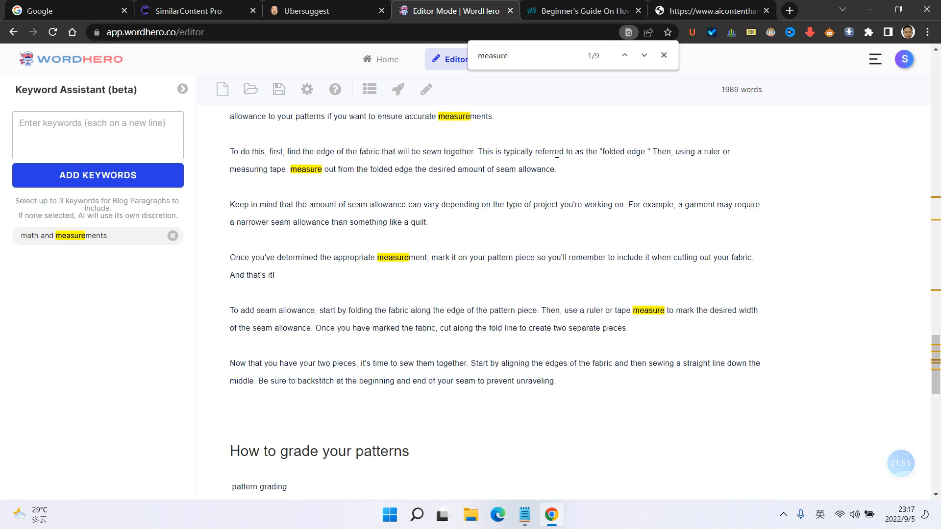
pyautogui.scroll(1, 556, 154)
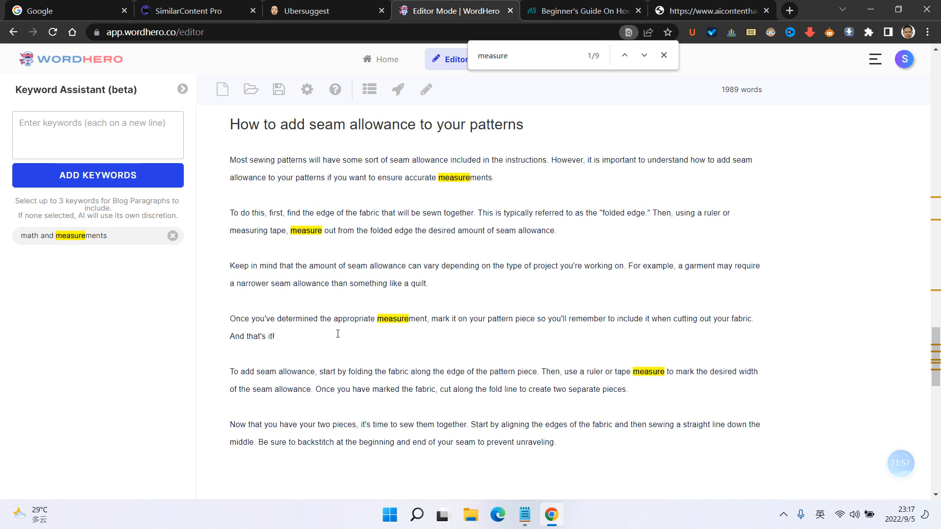
pyautogui.write('I')
pyautogui.write('The math')
pyautogui.write(' here')
pyautogui.write(' is not that')
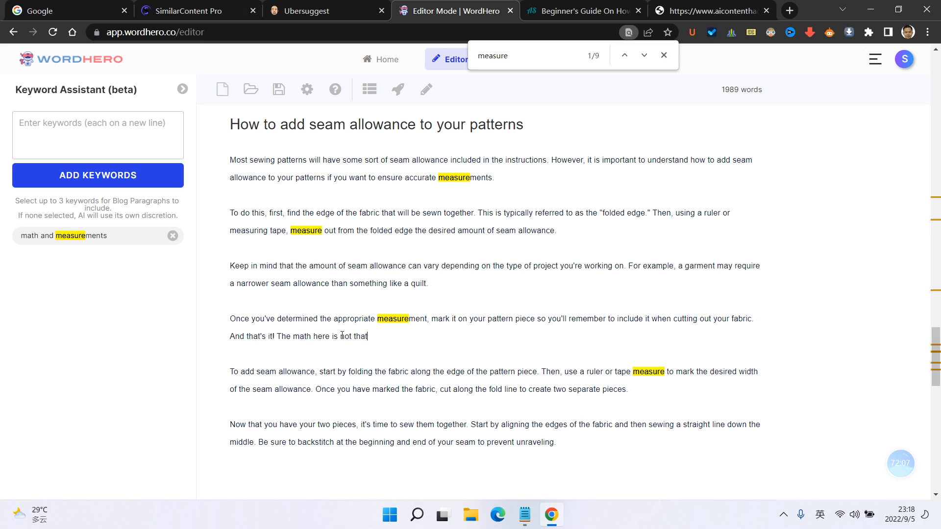
pyautogui.write(' difficult.')
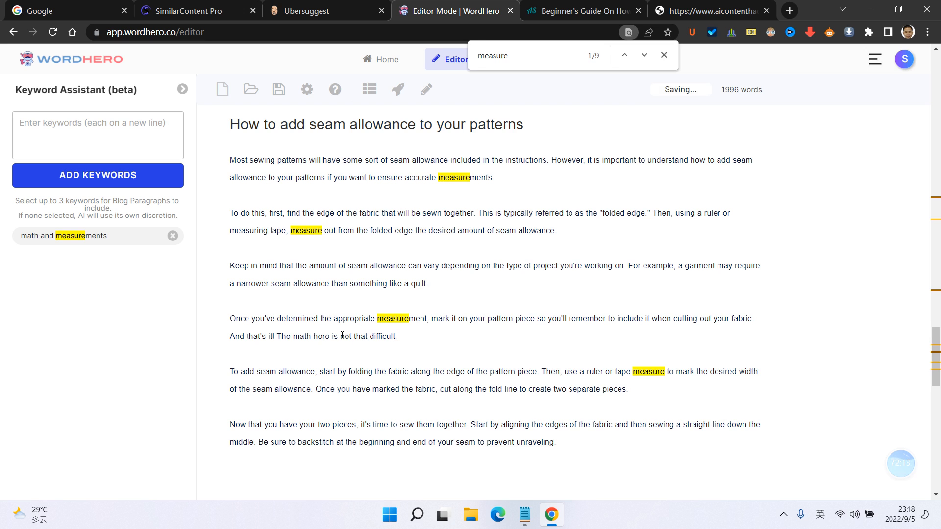
# - Close the page search and remove the used keyword math and measurements from the Keyword Assistant
pyautogui.click(664, 55)
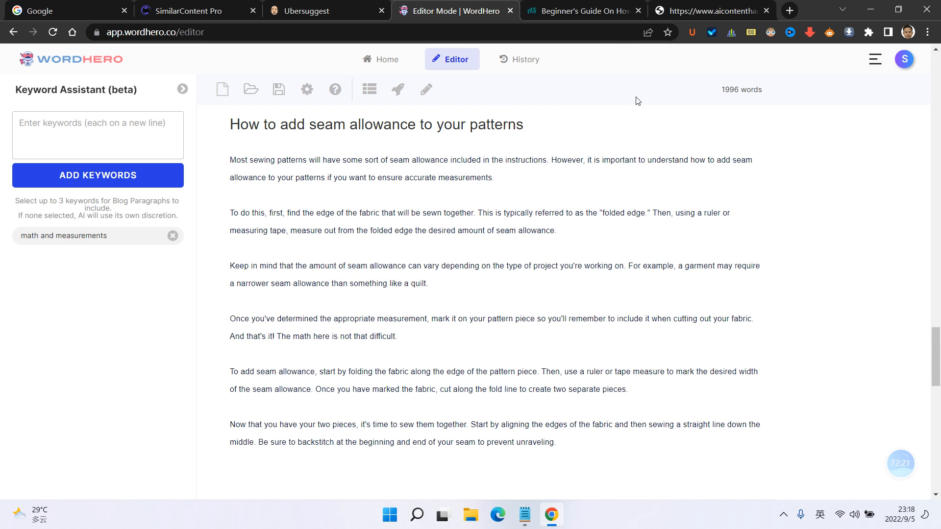
pyautogui.scroll(-3, 244, 144)
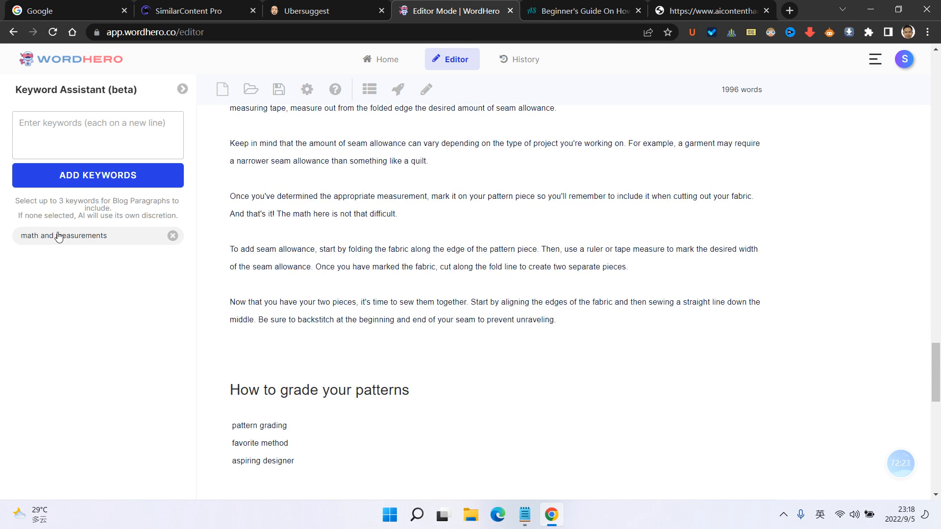
pyautogui.click(172, 236)
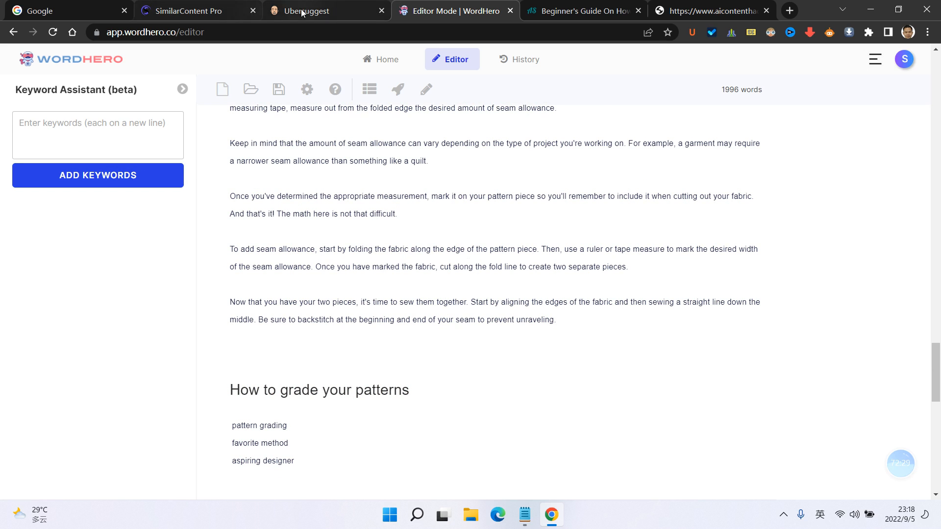
# - Examine the over-used words and keyword coverage in SimilarContent Pro alongside the Ubersuggest keyword ideas, then return to the WordHero article
pyautogui.click(188, 10)
pyautogui.scroll(5, 787, 311)
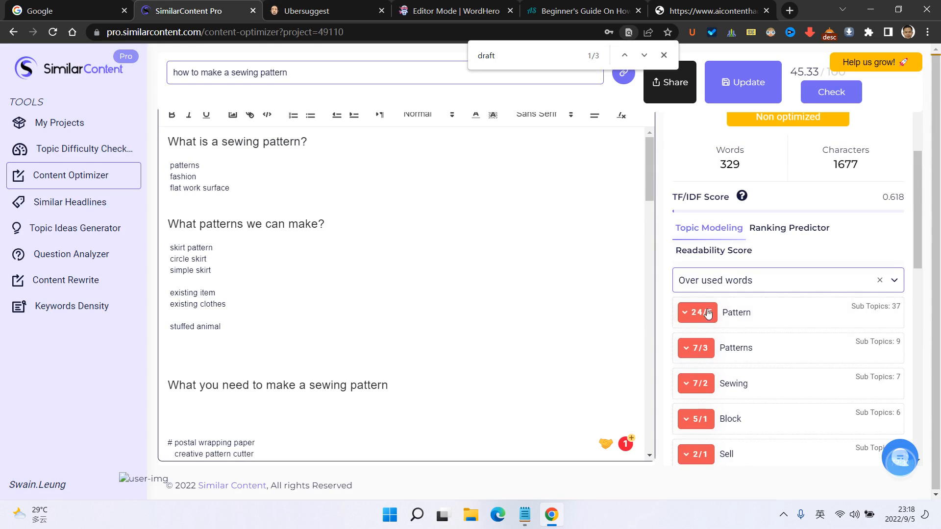
pyautogui.scroll(-4, 773, 335)
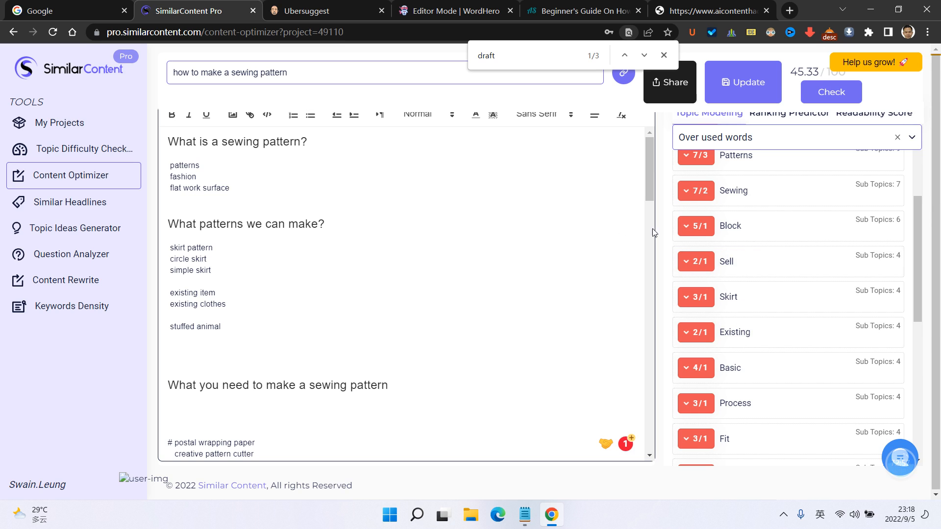
pyautogui.hotkey('ctrl', 'Tab')
pyautogui.scroll(-4, 436, 240)
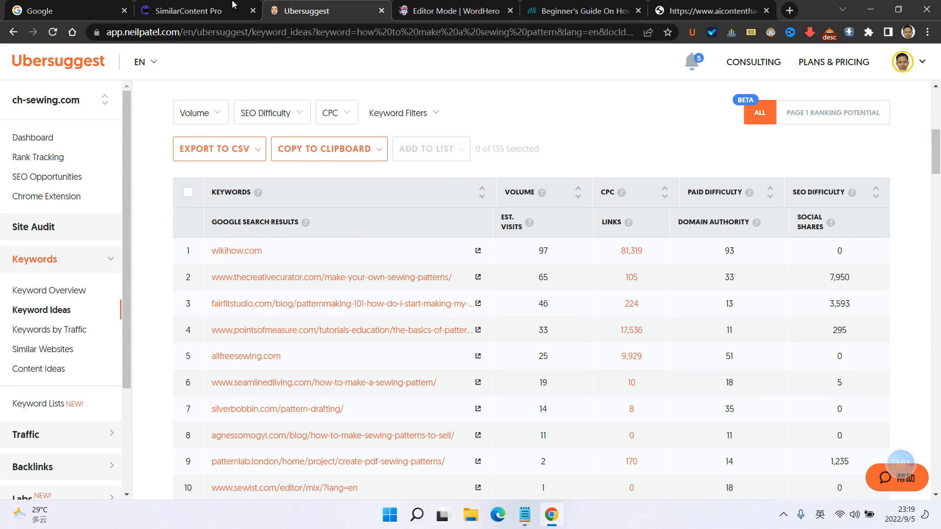
pyautogui.click(196, 10)
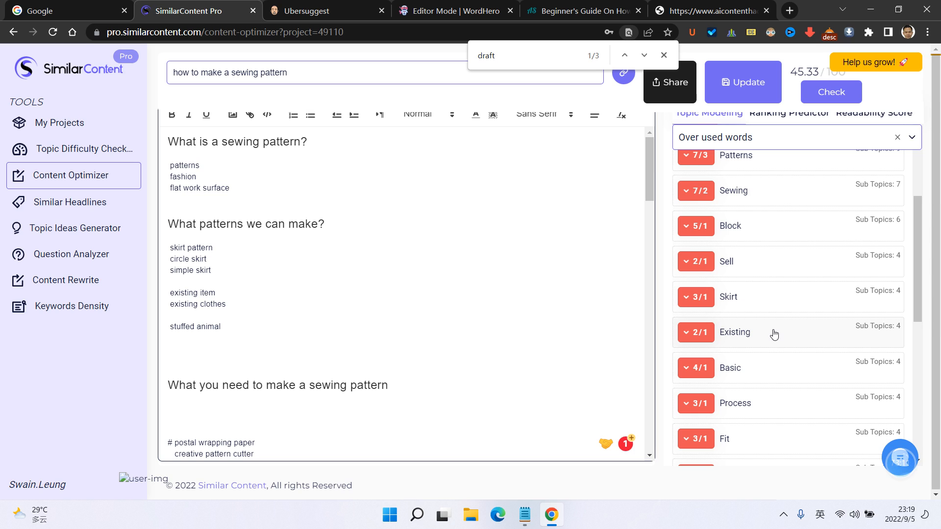
pyautogui.scroll(5, 784, 288)
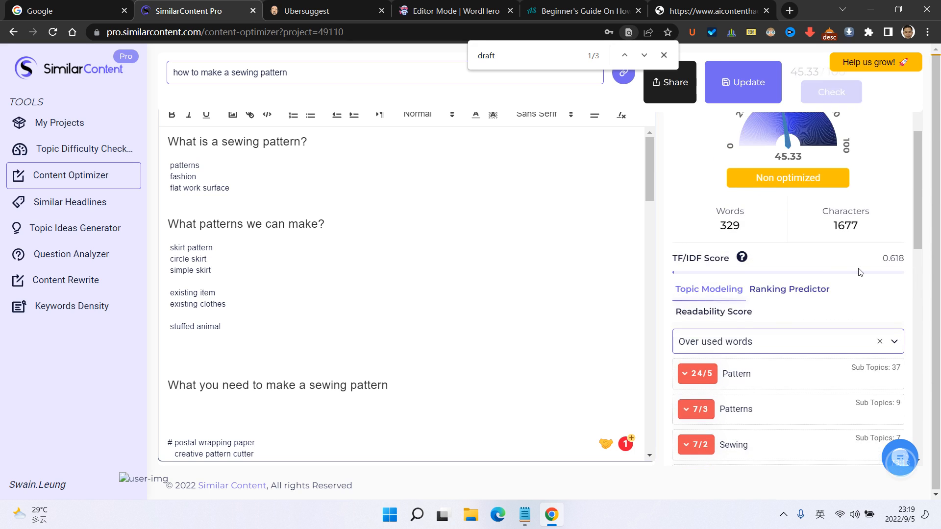
pyautogui.scroll(2, 860, 272)
pyautogui.moveTo(744, 321)
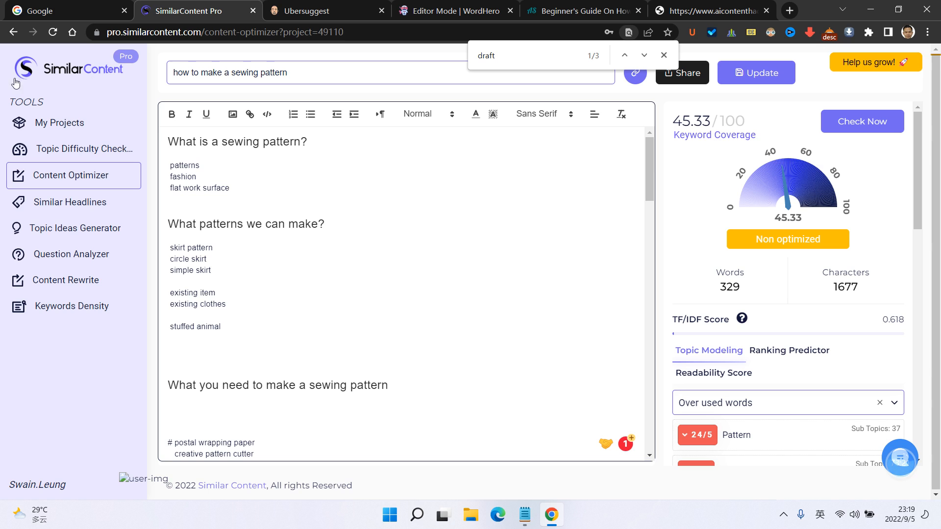
pyautogui.click(329, 5)
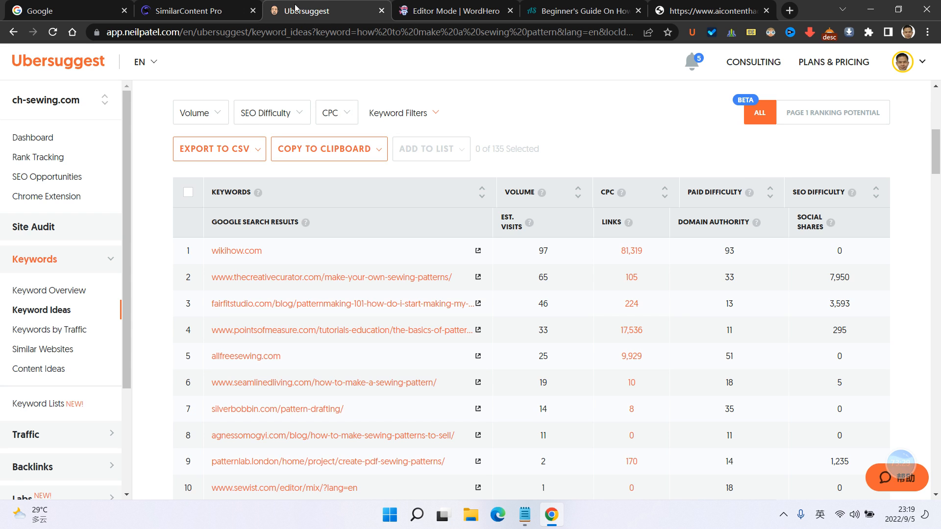
pyautogui.click(208, 5)
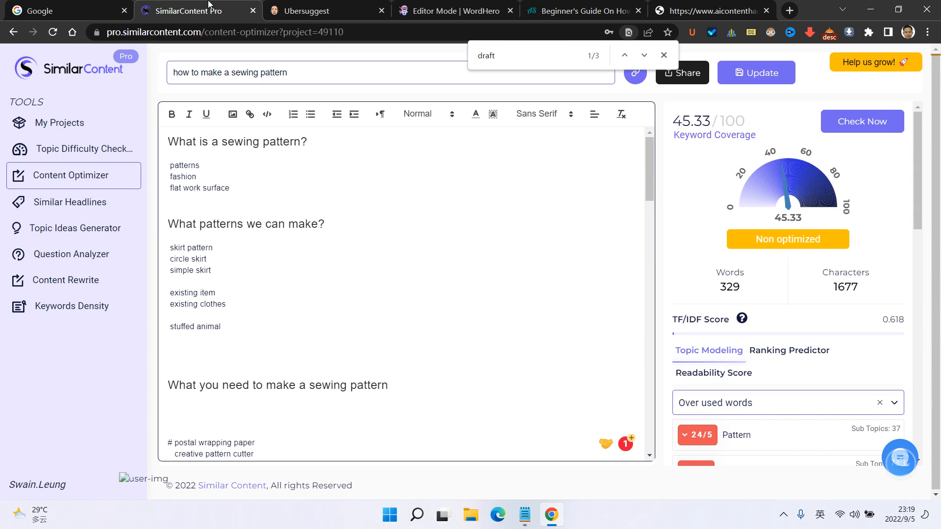
pyautogui.click(329, 7)
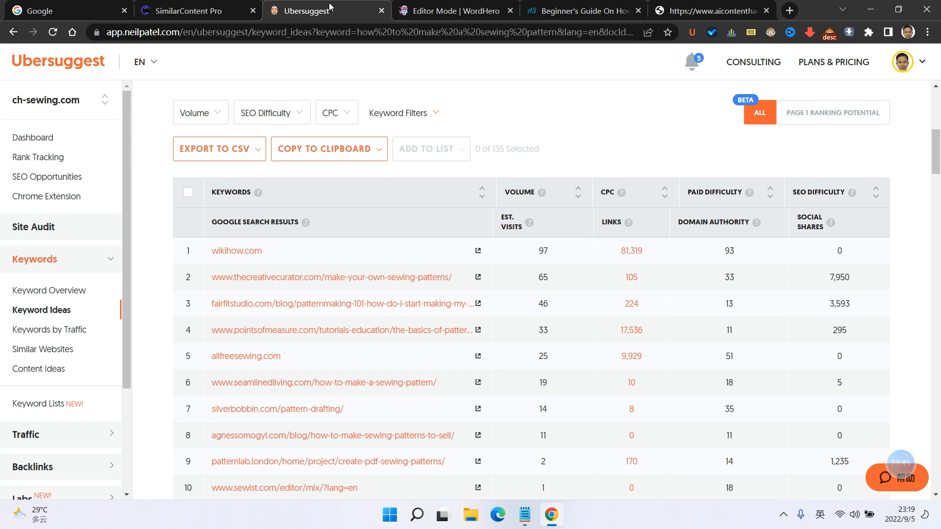
pyautogui.click(205, 14)
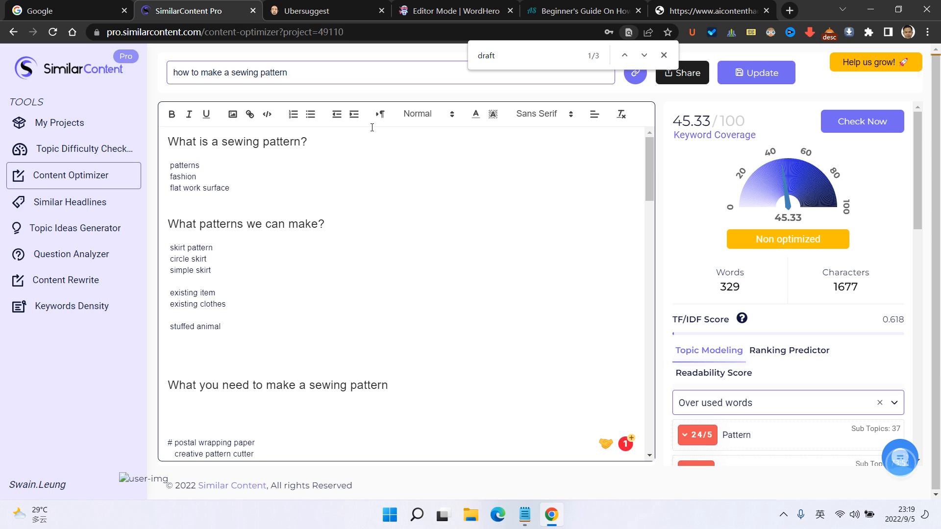
pyautogui.click(453, 15)
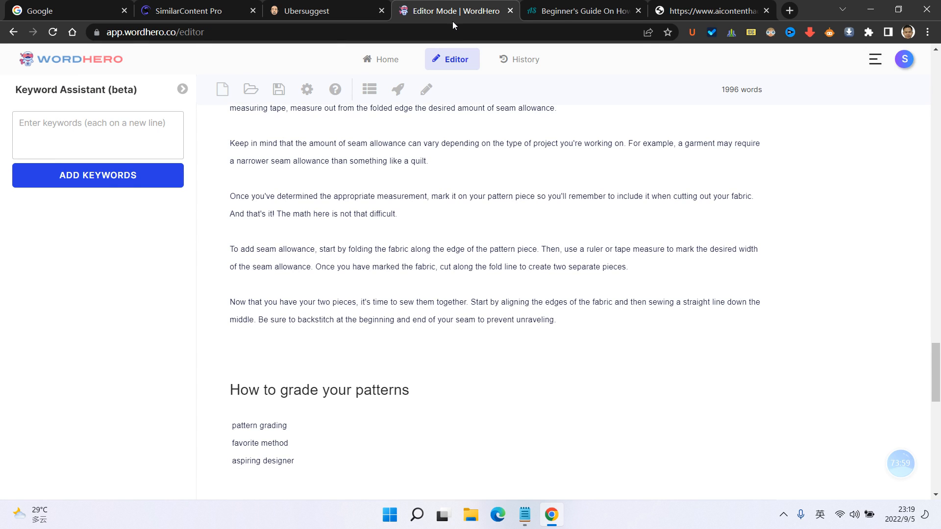
# - Open the Blog Paragraphs writing tool with the heading "How to grade your patterns" as its short description
pyautogui.click(183, 90)
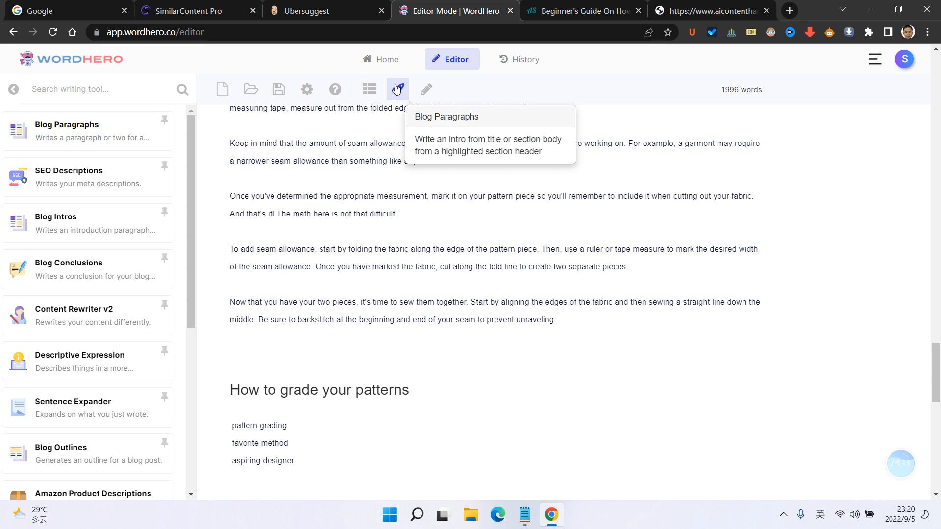
pyautogui.click(344, 14)
pyautogui.click(431, 6)
pyautogui.scroll(-6, 377, 262)
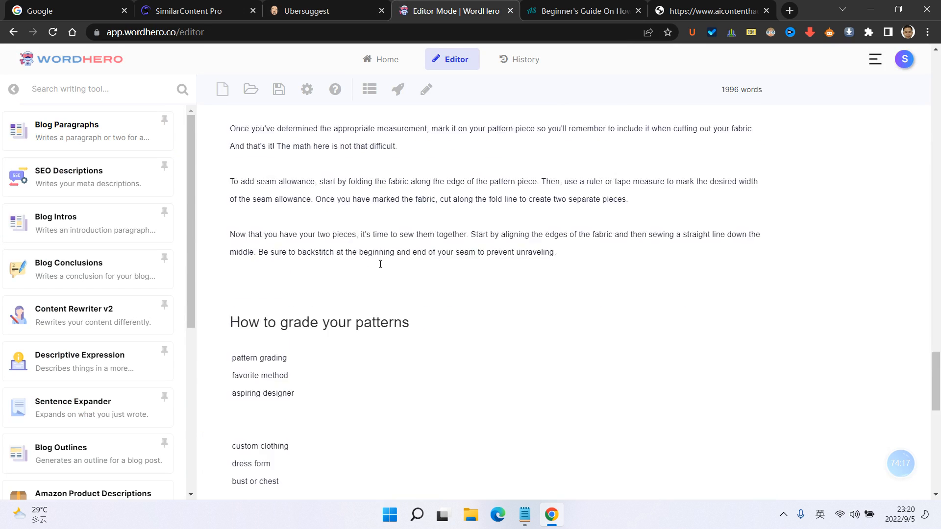
pyautogui.scroll(8, 383, 263)
pyautogui.scroll(-4, 379, 267)
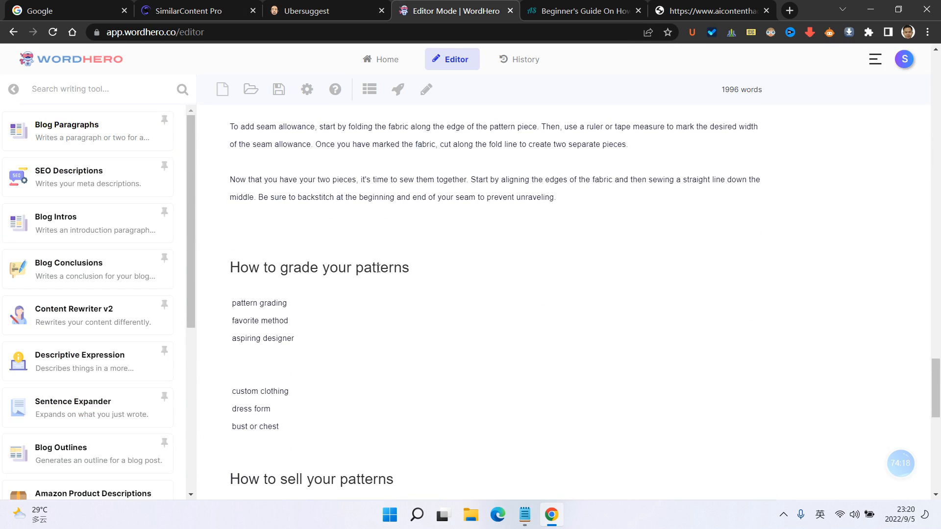
pyautogui.tripleClick(250, 267)
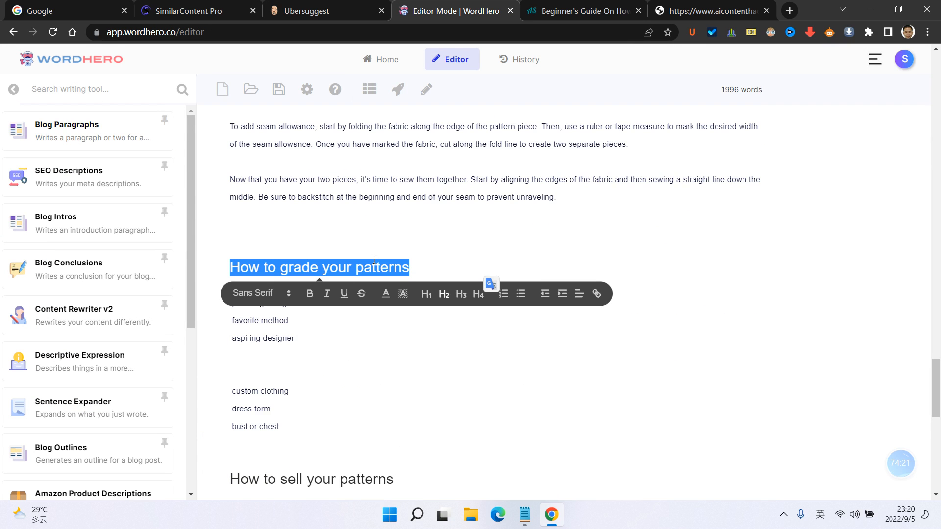
pyautogui.click(147, 132)
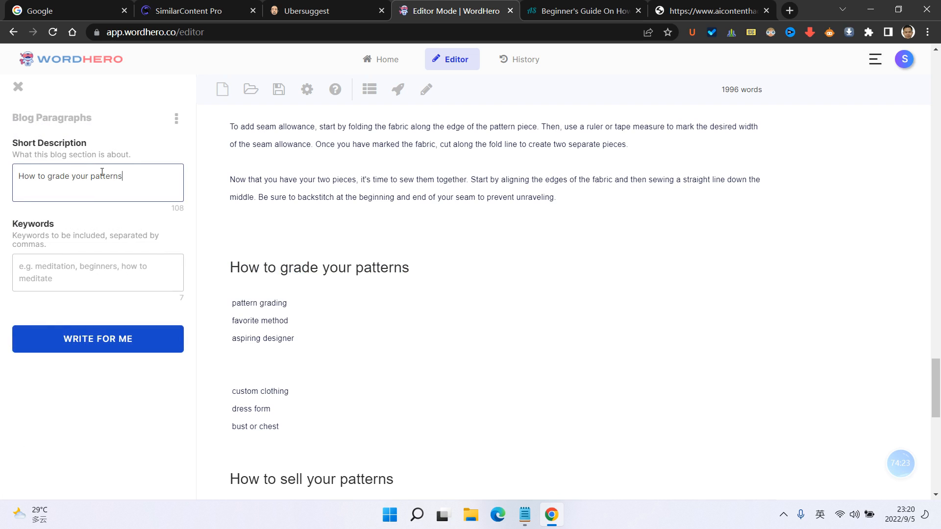
# - Copy the keywords listed under the grading heading into the Blog Paragraphs keywords and generate the text
pyautogui.scroll(-1, 245, 319)
pyautogui.moveTo(284, 370); pyautogui.dragTo(234, 246)
pyautogui.hotkey('ctrl', 'c')
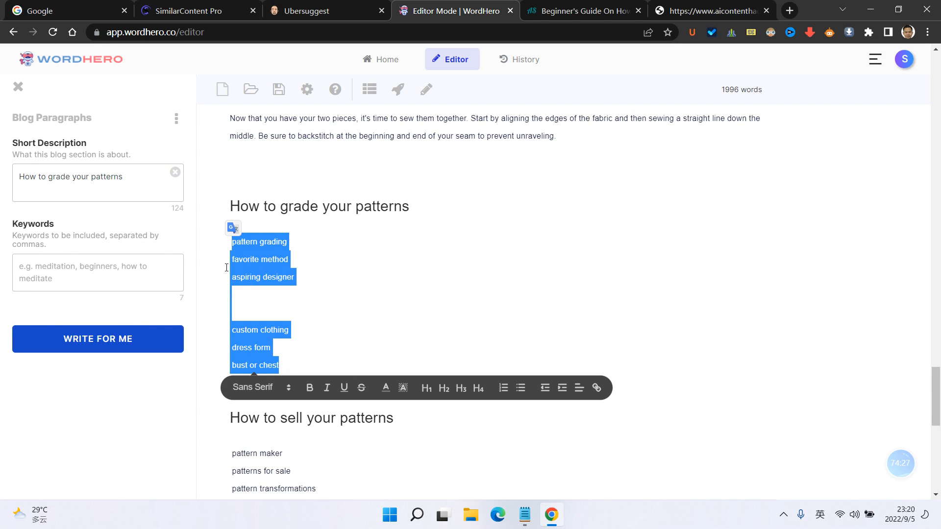
pyautogui.click(98, 265)
pyautogui.hotkey('ctrl', 'v')
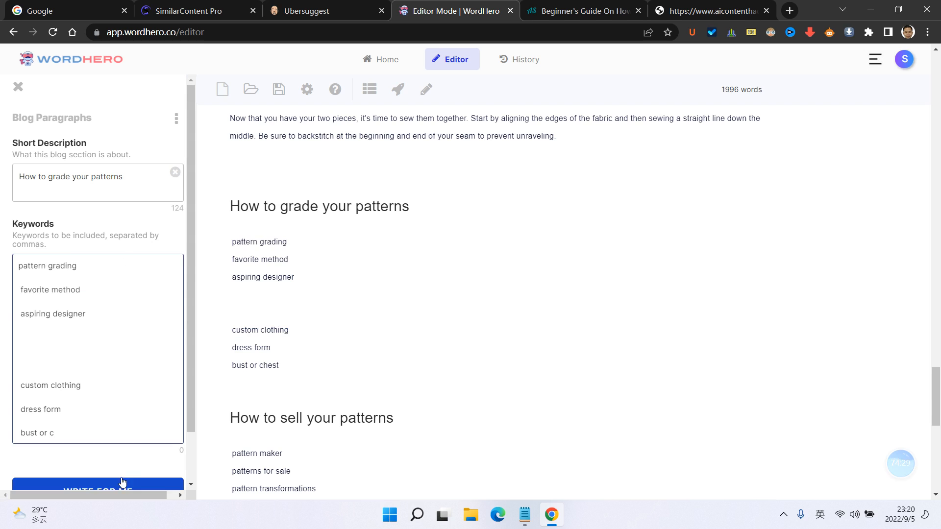
pyautogui.scroll(-3, 229, 283)
pyautogui.scroll(-1, 131, 294)
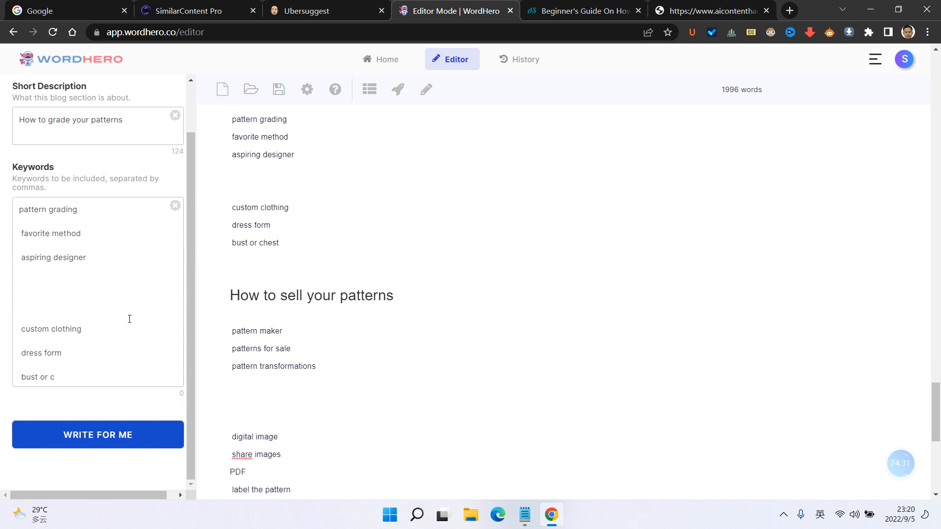
pyautogui.click(110, 438)
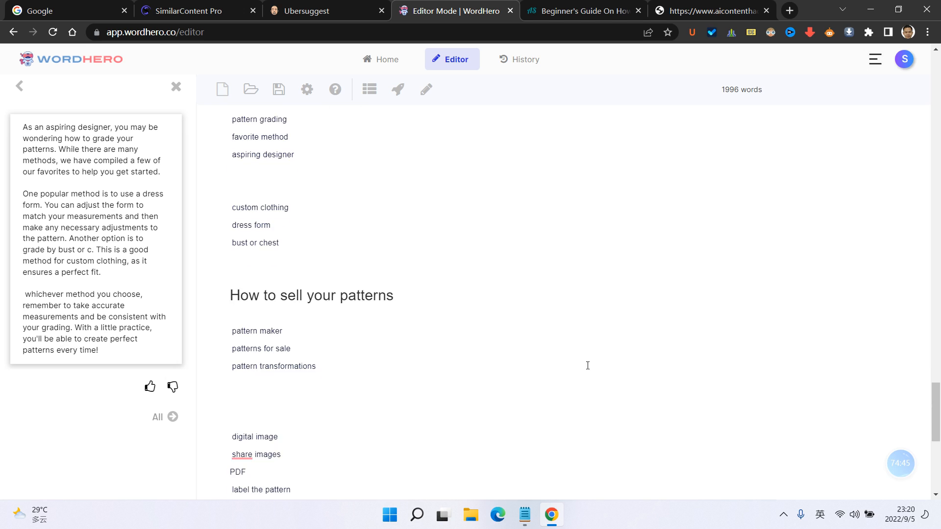
# - Insert the generated paragraphs under "How to grade your patterns" and separate them from the keyword list with a blank line
pyautogui.scroll(3, 444, 375)
pyautogui.click(109, 214)
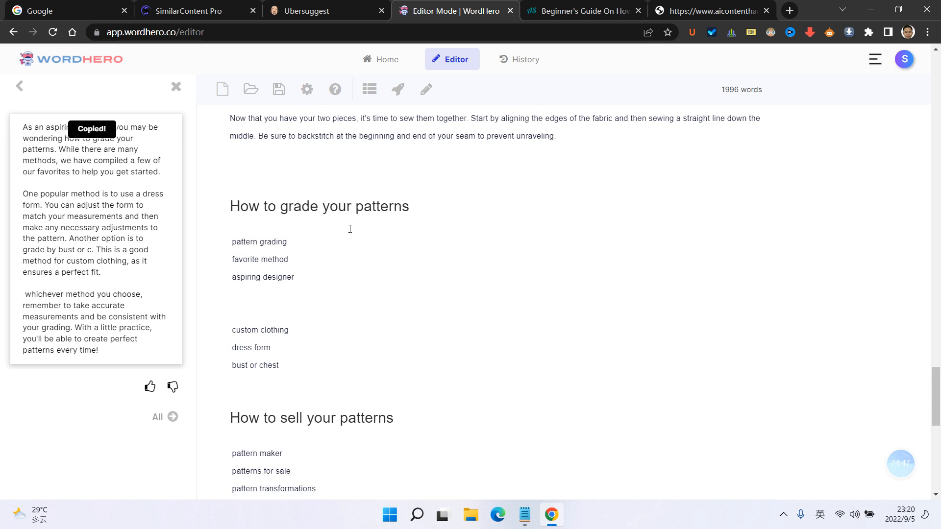
pyautogui.click(347, 226)
pyautogui.hotkey('ctrl', 'v')
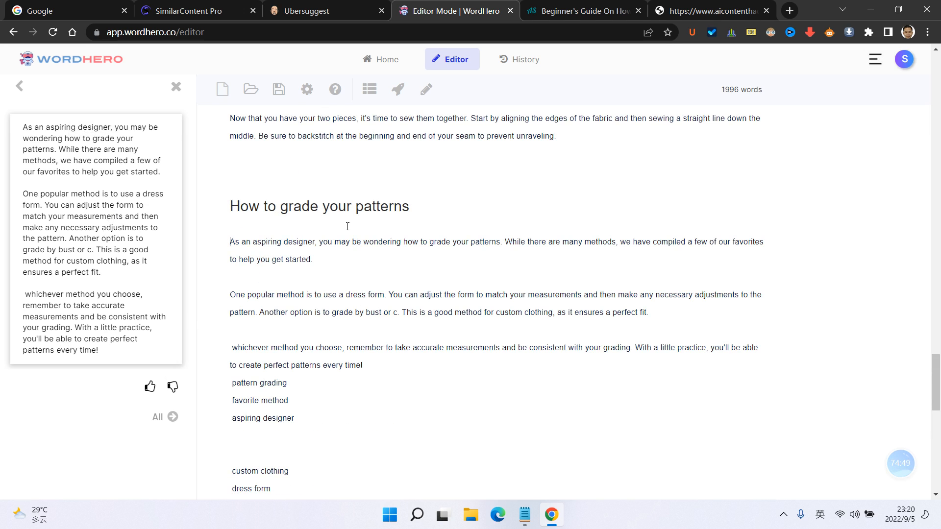
pyautogui.click(393, 362)
pyautogui.press('Return')
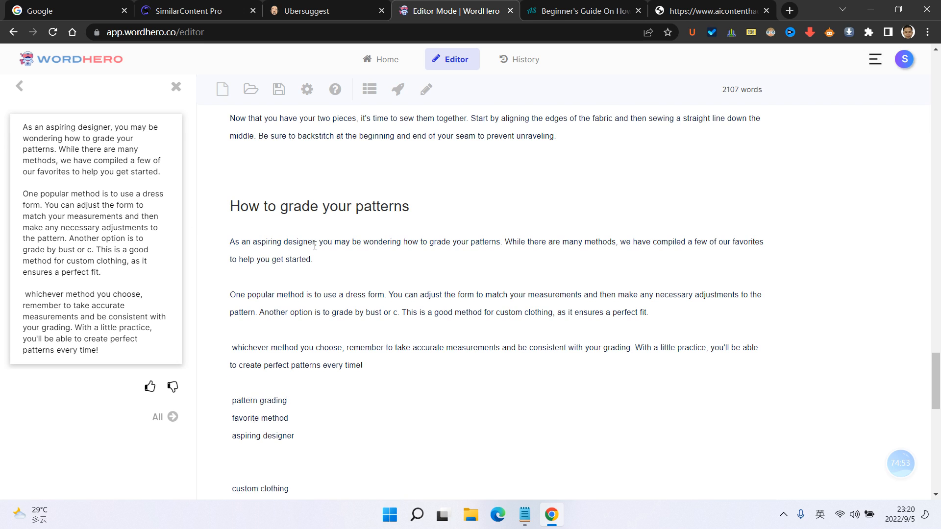
# - Cut the keyword list from pattern grading to bust or chest out of the grading section
pyautogui.scroll(-3, 315, 245)
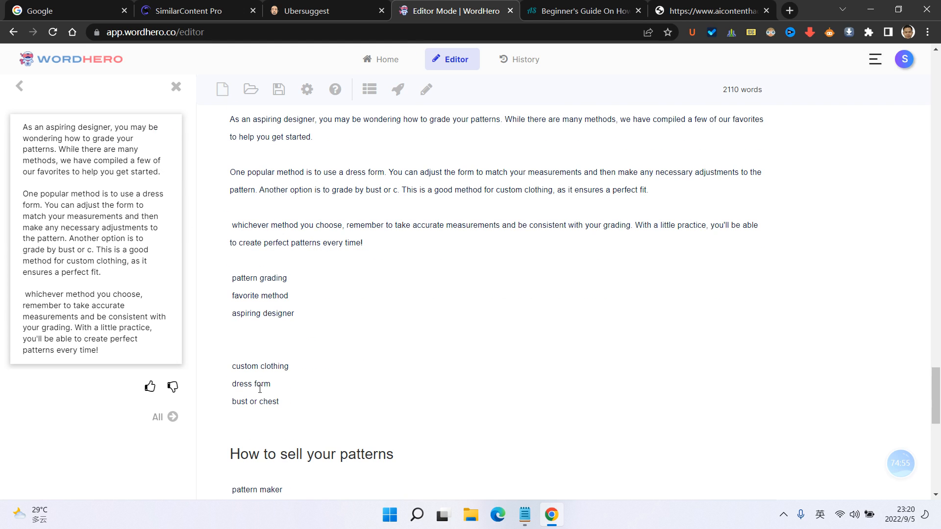
pyautogui.moveTo(284, 401); pyautogui.dragTo(231, 260)
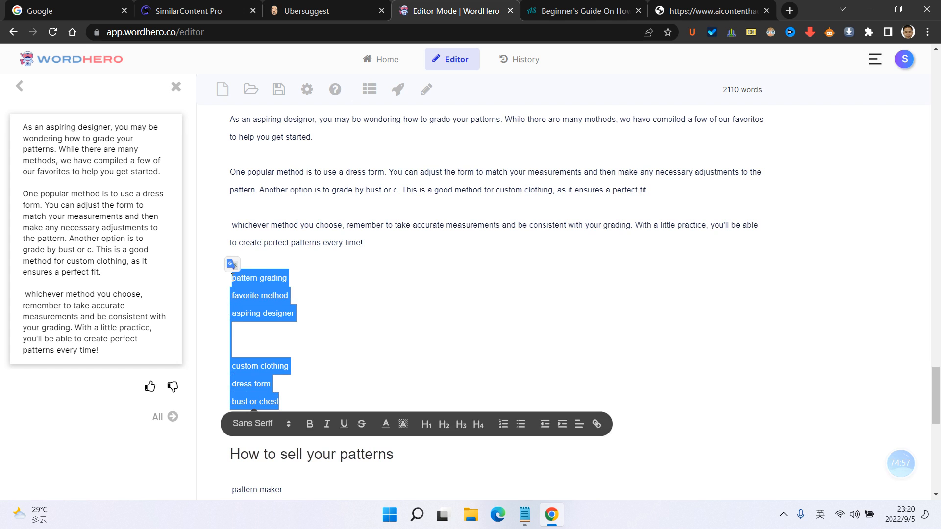
pyautogui.press('BackSpace')
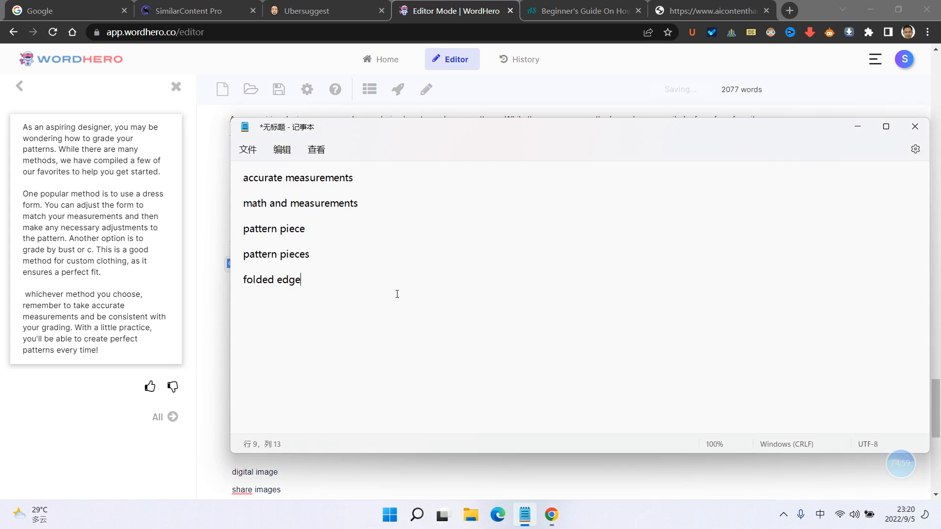
# - Switch to Notepad, replace its old keywords with the cut grading keywords, and close the generated result in WordHero
pyautogui.click(525, 515)
pyautogui.hotkey('ctrl', 'a')
pyautogui.press('BackSpace')
pyautogui.hotkey('ctrl', 'v')
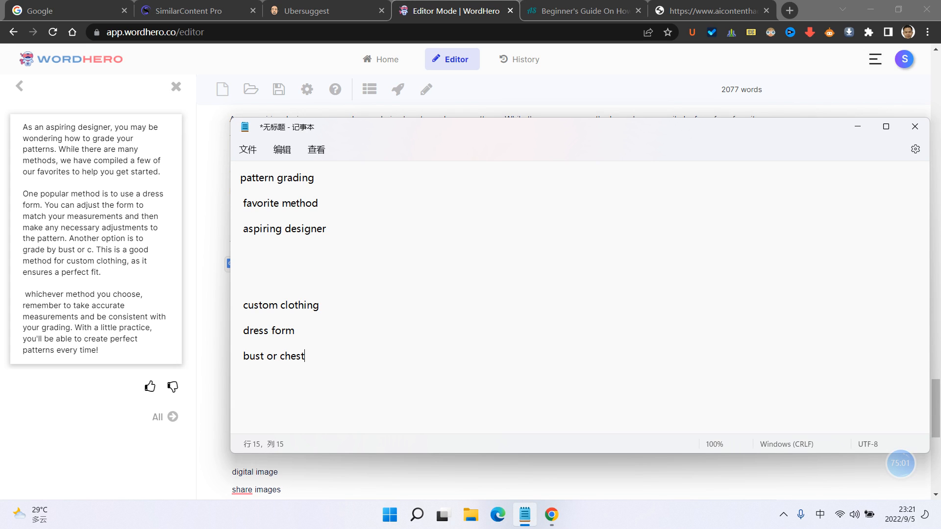
pyautogui.click(175, 87)
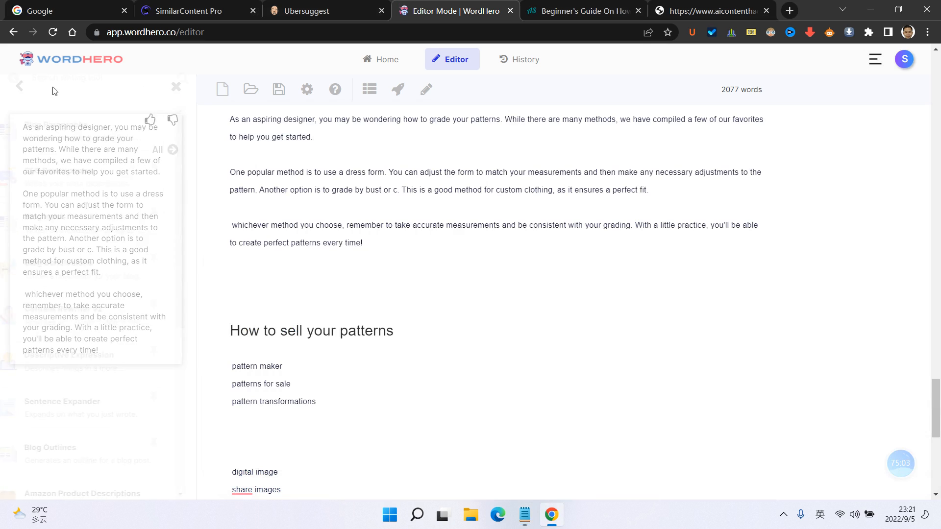
# - Add the cut grading keywords, from pattern grading to bust or chest, to the Keyword Assistant
pyautogui.click(13, 90)
pyautogui.click(88, 132)
pyautogui.hotkey('ctrl', 'v')
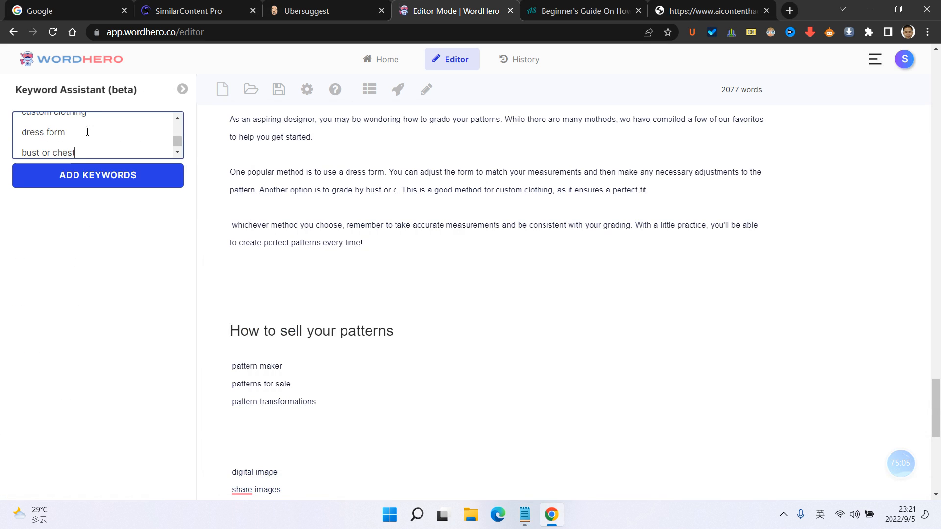
pyautogui.click(120, 177)
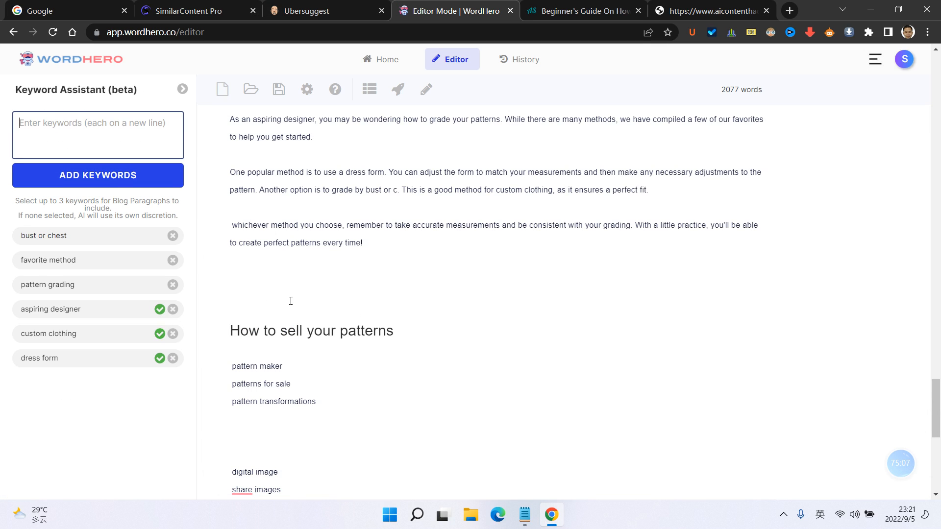
# - Remove the already used keywords aspiring designer, custom clothing and dress form from the Keyword Assistant
pyautogui.scroll(-3, 304, 272)
pyautogui.scroll(4, 385, 261)
pyautogui.scroll(1, 385, 260)
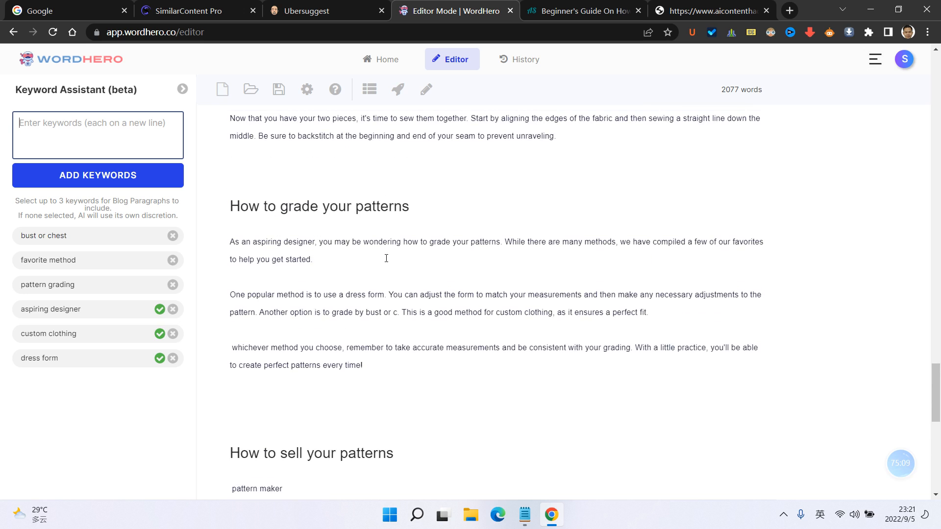
pyautogui.click(172, 310)
pyautogui.click(173, 309)
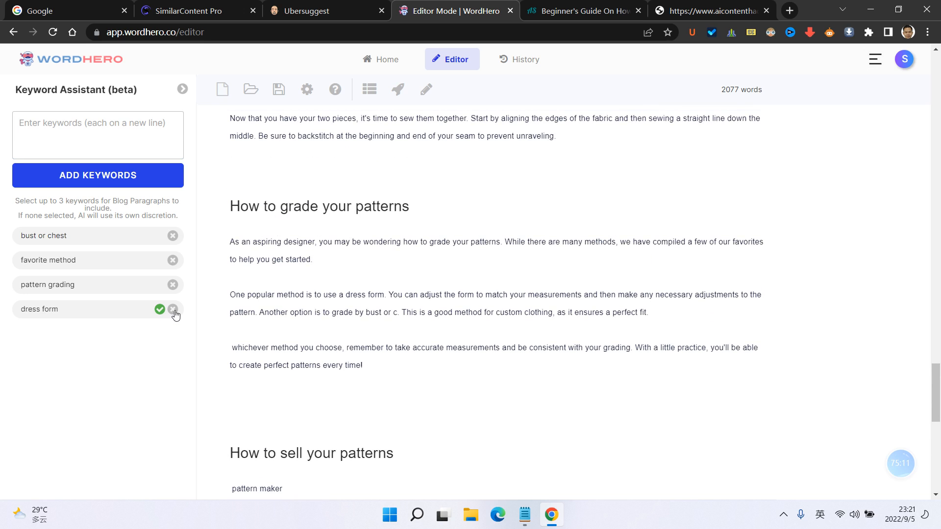
pyautogui.click(172, 309)
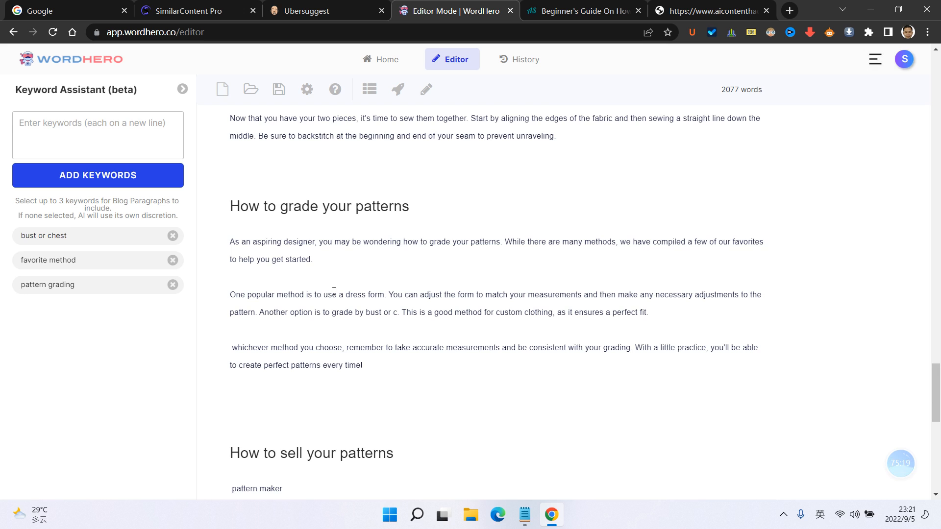
# - Select the keyword "bust or chest" and generate new text from the dress form paragraph under "How to grade your patterns"
pyautogui.click(32, 244)
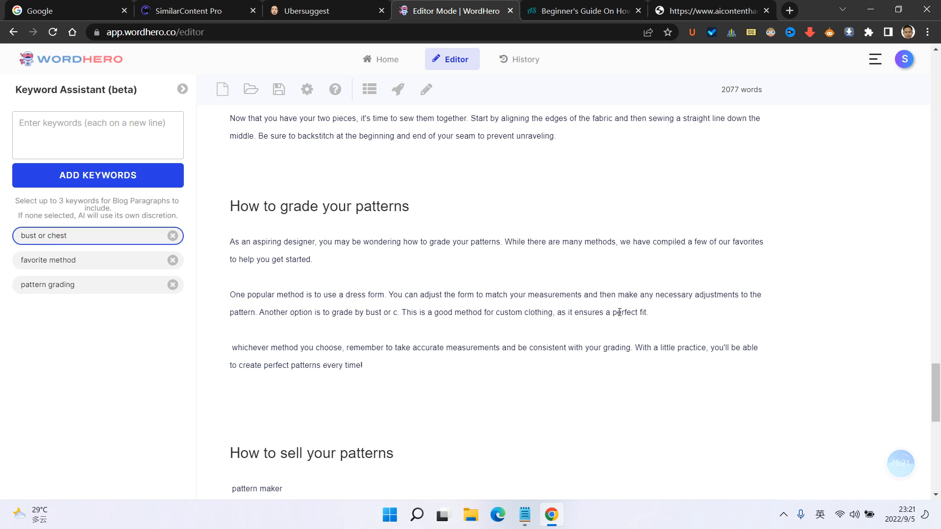
pyautogui.click(653, 313)
pyautogui.click(680, 311)
pyautogui.moveTo(664, 312); pyautogui.dragTo(199, 288)
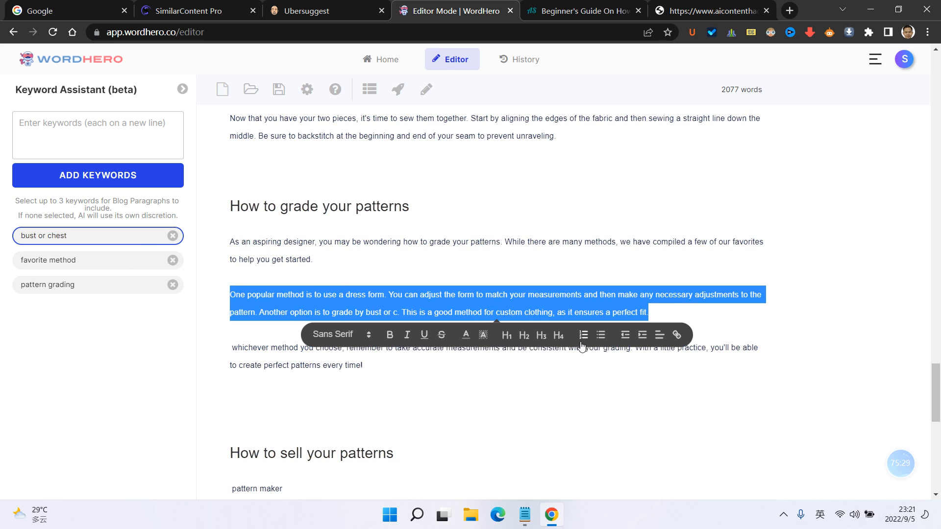
pyautogui.click(398, 89)
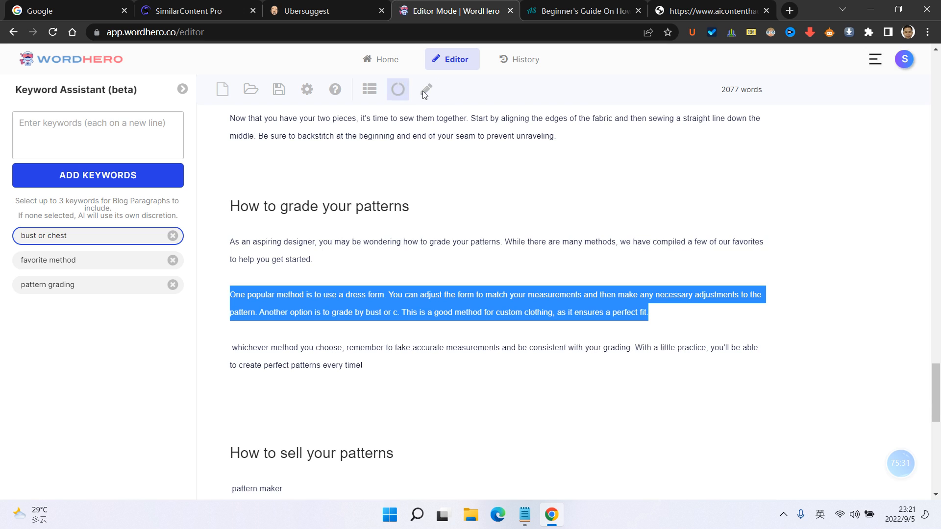
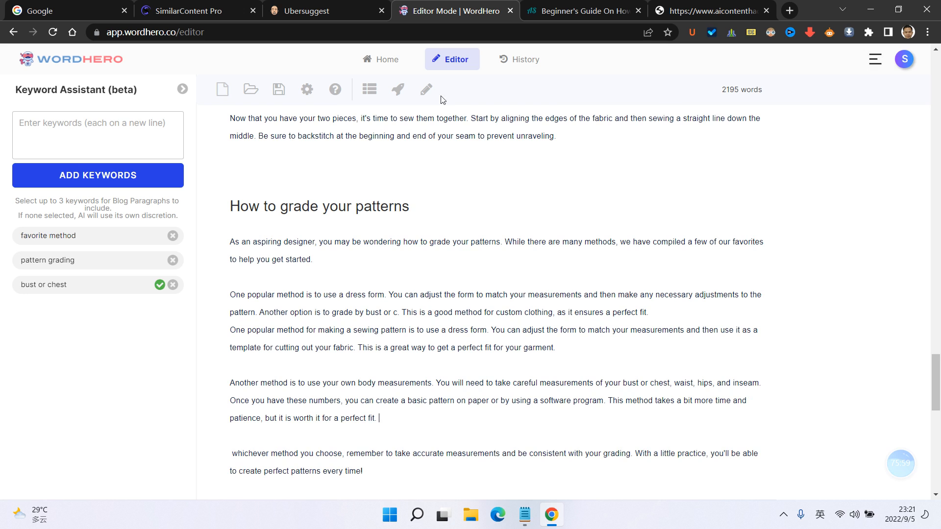
# - Remove "bust or chest" from the Keyword Assistant and delete the original "One popular method is to use a dress form" paragraph
pyautogui.click(172, 285)
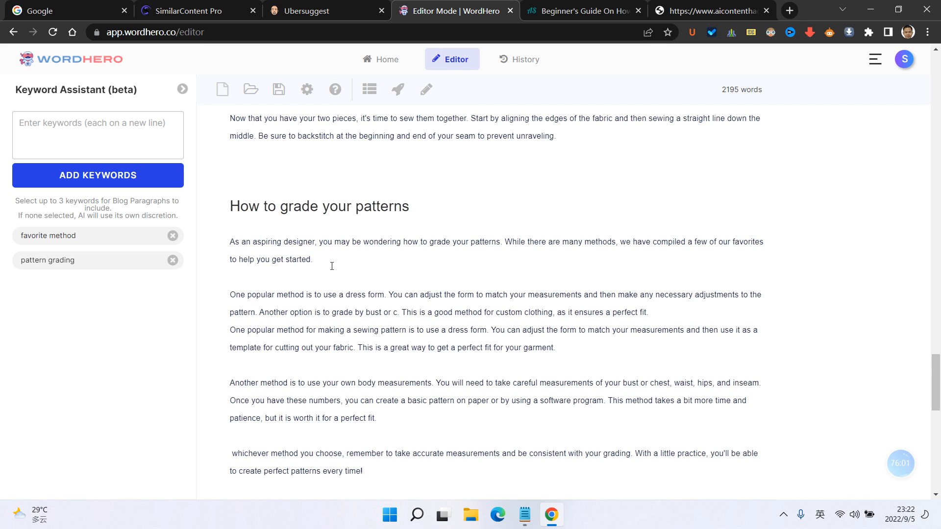
pyautogui.moveTo(332, 266); pyautogui.dragTo(242, 236)
pyautogui.click(285, 293)
pyautogui.moveTo(672, 316); pyautogui.dragTo(218, 289)
pyautogui.press('BackSpace')
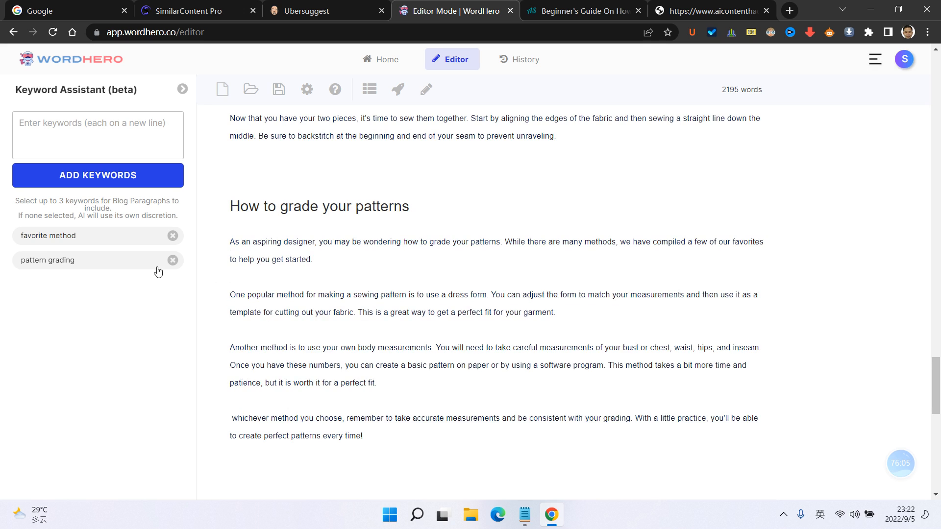
# - Select the keywords "favorite method" and "pattern grading" and generate new text from the opening paragraph of the grading section
pyautogui.click(77, 244)
pyautogui.click(74, 261)
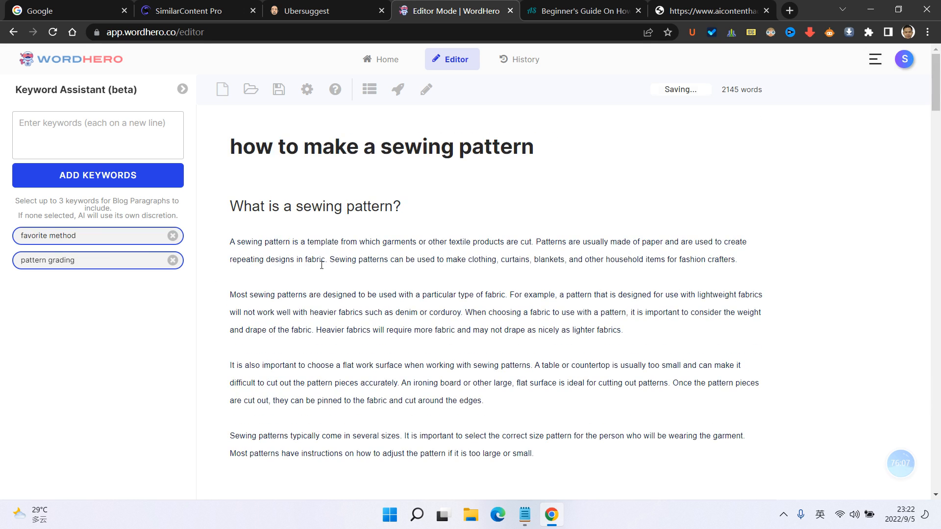
pyautogui.scroll(-20, 321, 265)
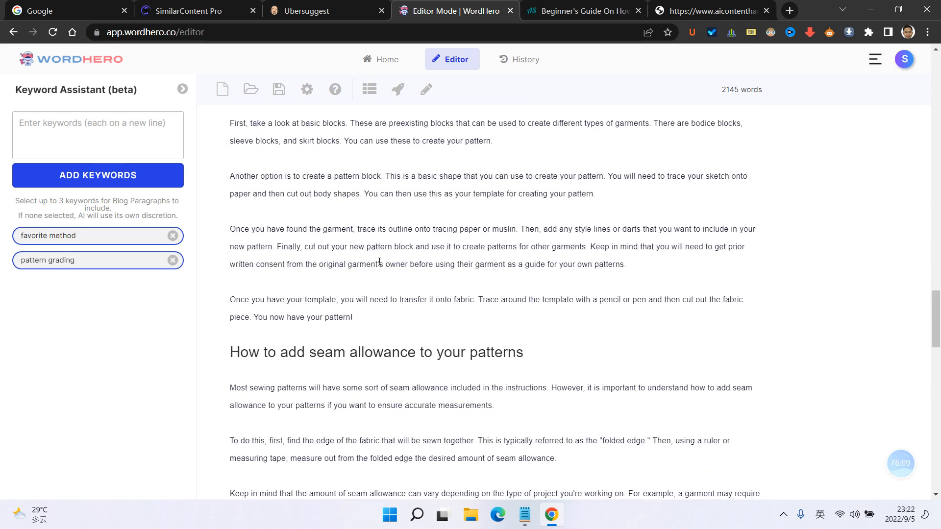
pyautogui.scroll(-18, 380, 262)
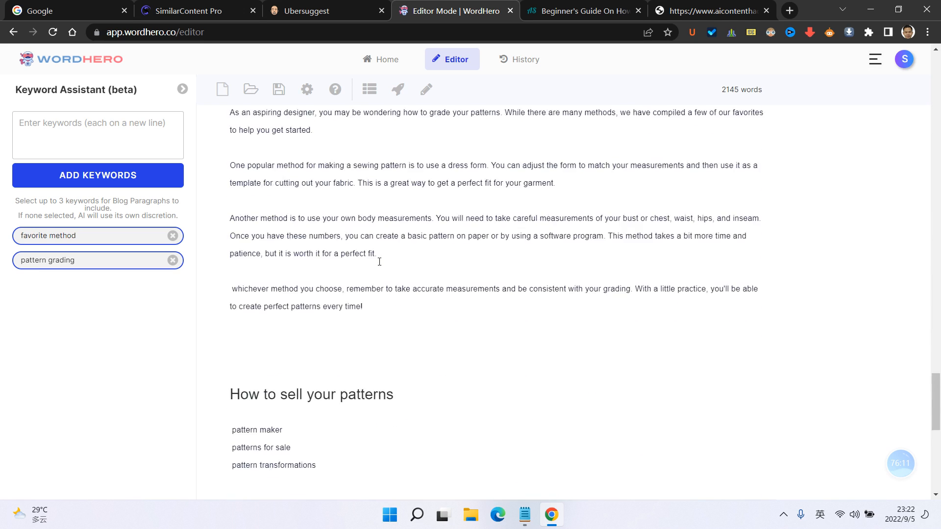
pyautogui.scroll(2, 379, 262)
pyautogui.tripleClick(321, 248)
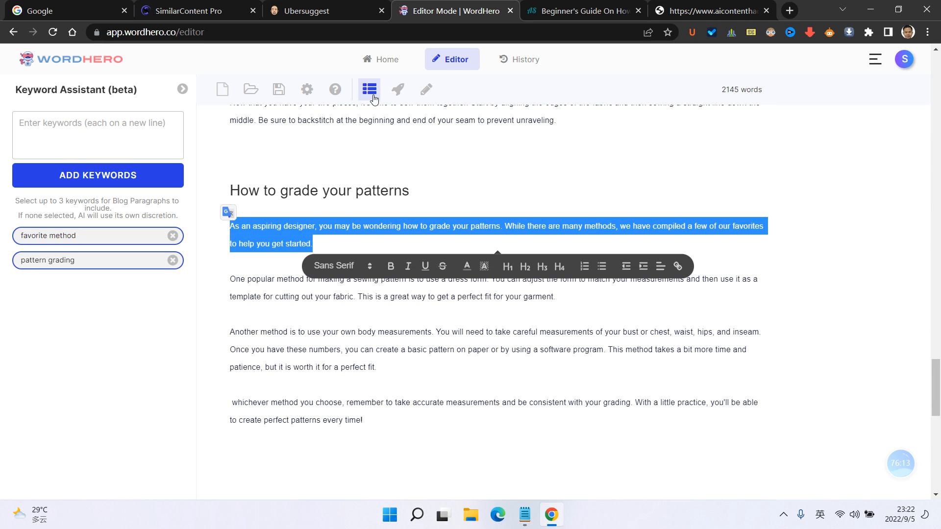
pyautogui.click(397, 89)
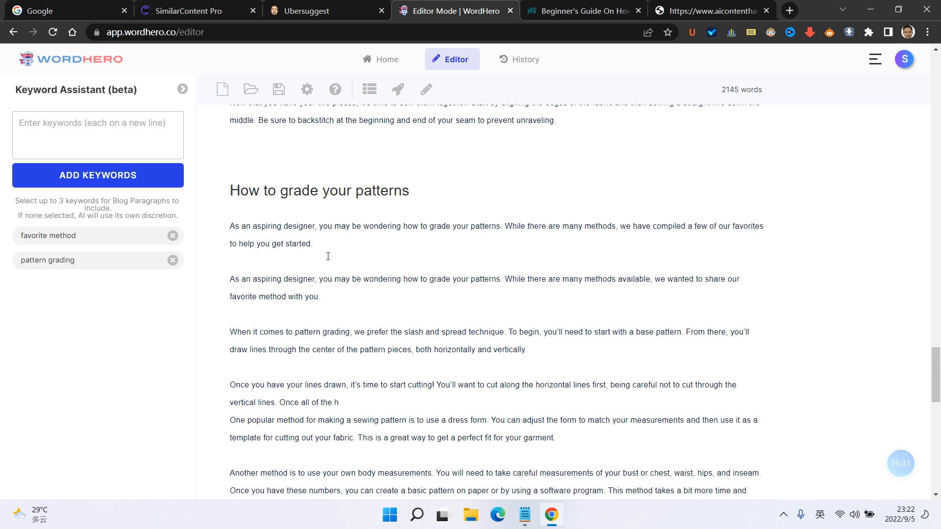
# - Delete the original opening paragraph under "How to grade your patterns" together with the blank line it leaves
pyautogui.scroll(-2, 369, 235)
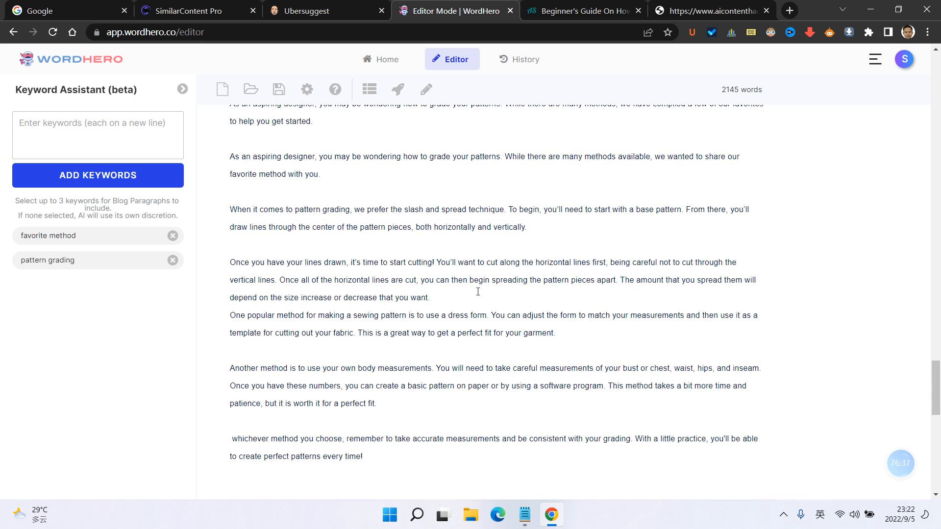
pyautogui.scroll(1, 478, 292)
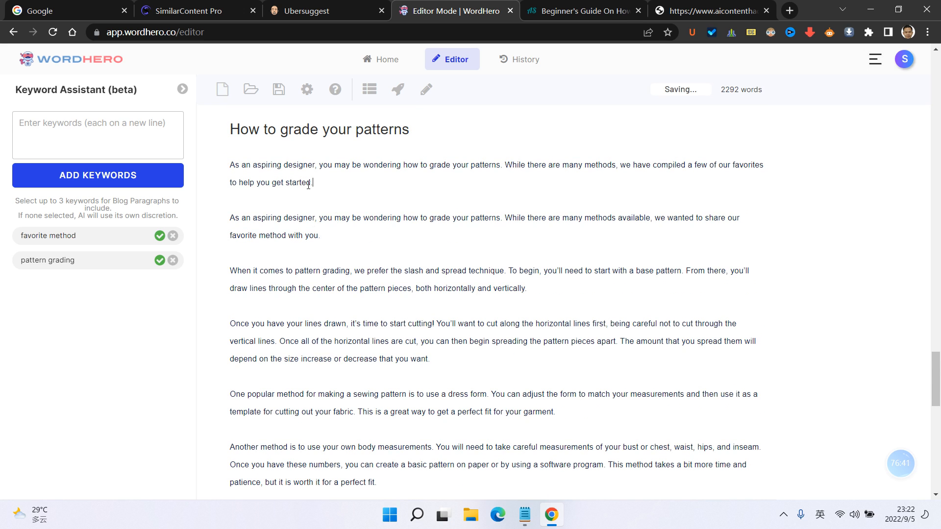
pyautogui.moveTo(312, 184); pyautogui.dragTo(225, 165)
pyautogui.press('BackSpace')
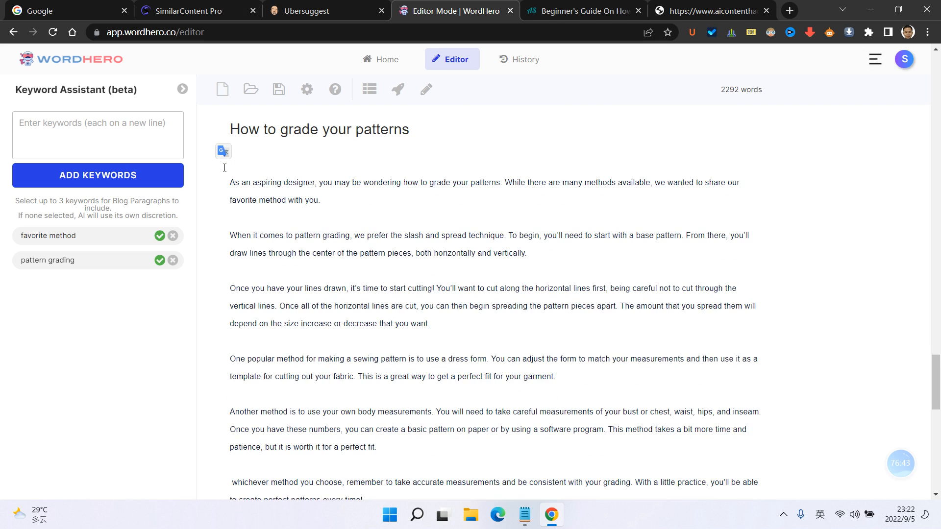
pyautogui.press('Delete')
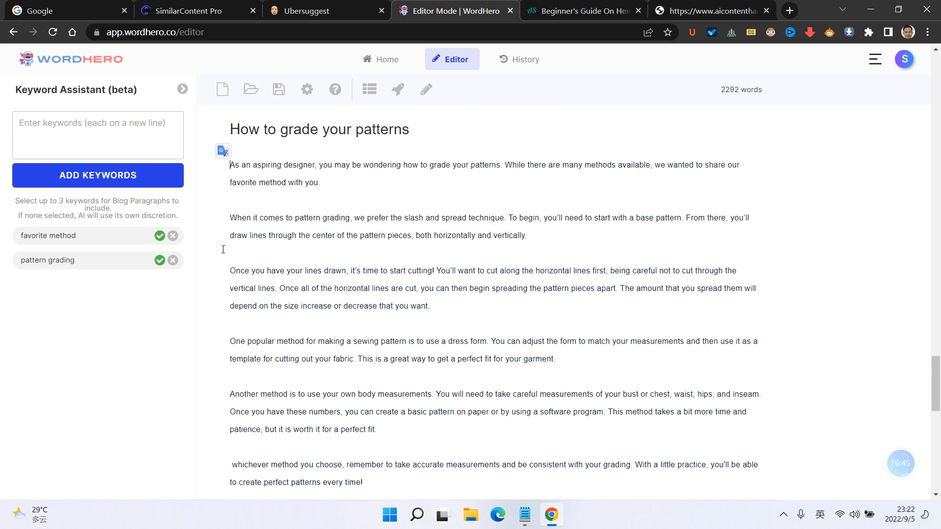
# - Clear the used keywords "favorite method" and "pattern grading" from the Keyword Assistant
pyautogui.scroll(-4, 352, 272)
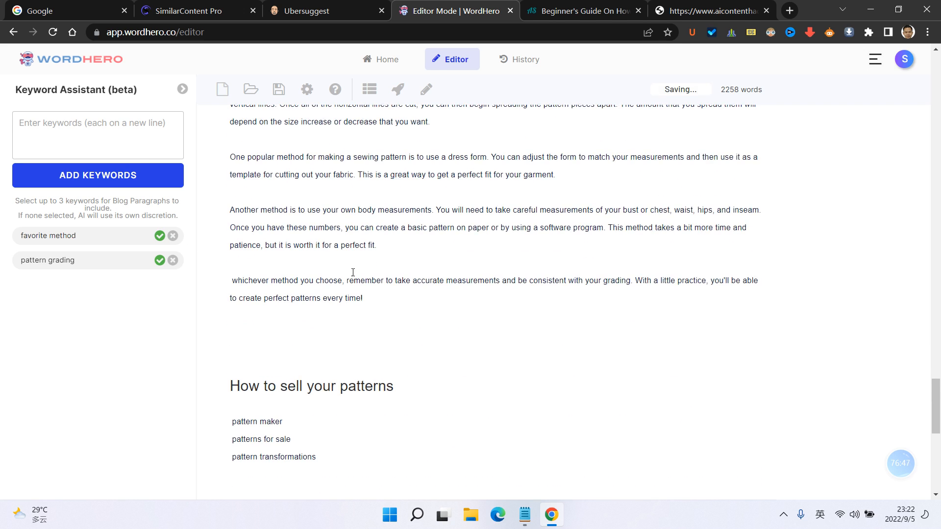
pyautogui.scroll(5, 352, 272)
pyautogui.click(362, 312)
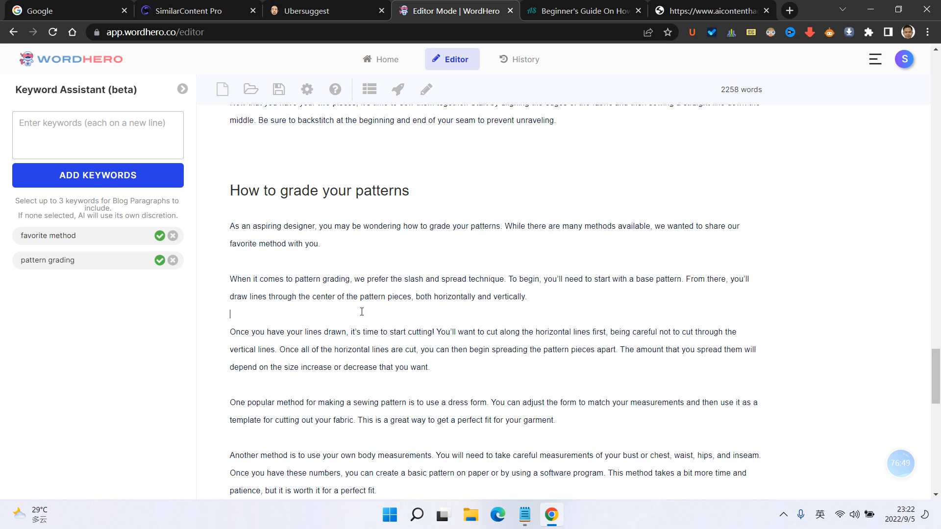
pyautogui.scroll(-3, 372, 315)
pyautogui.scroll(-8, 381, 326)
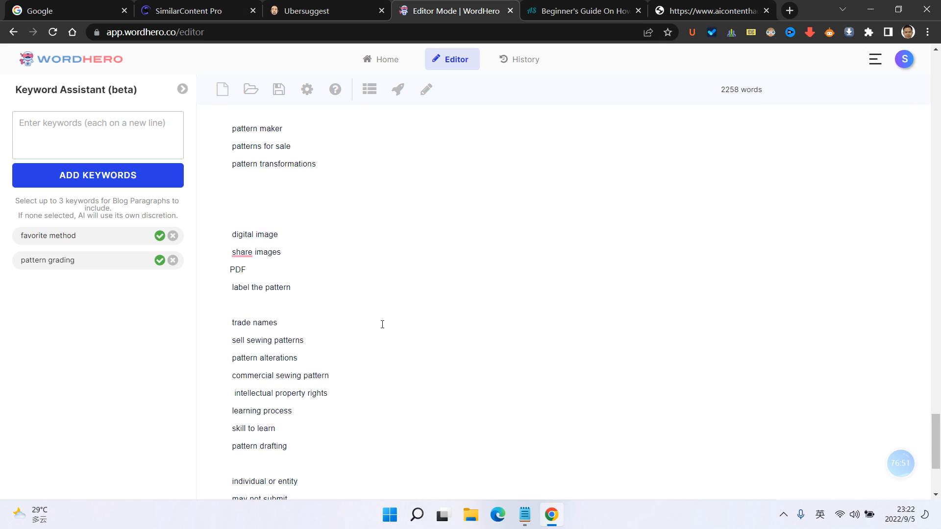
pyautogui.scroll(6, 385, 322)
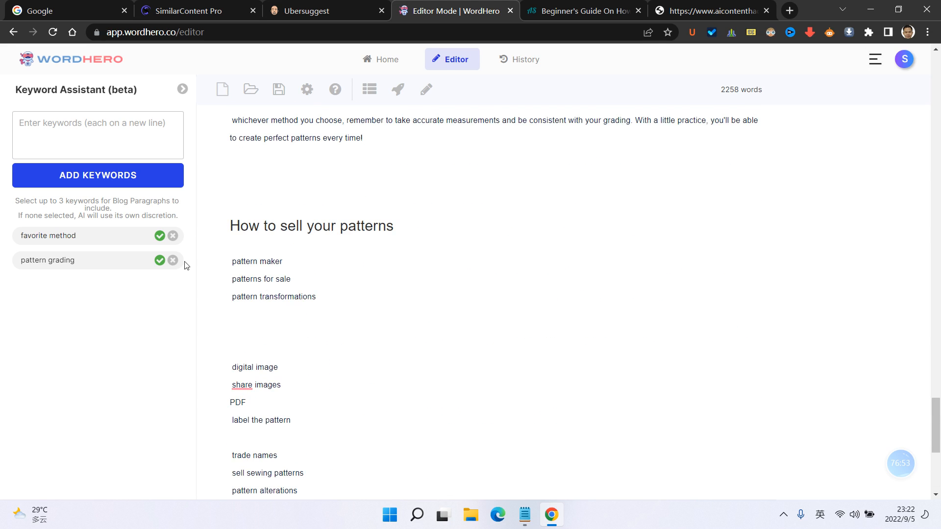
pyautogui.click(172, 236)
pyautogui.click(172, 236)
pyautogui.scroll(4, 315, 251)
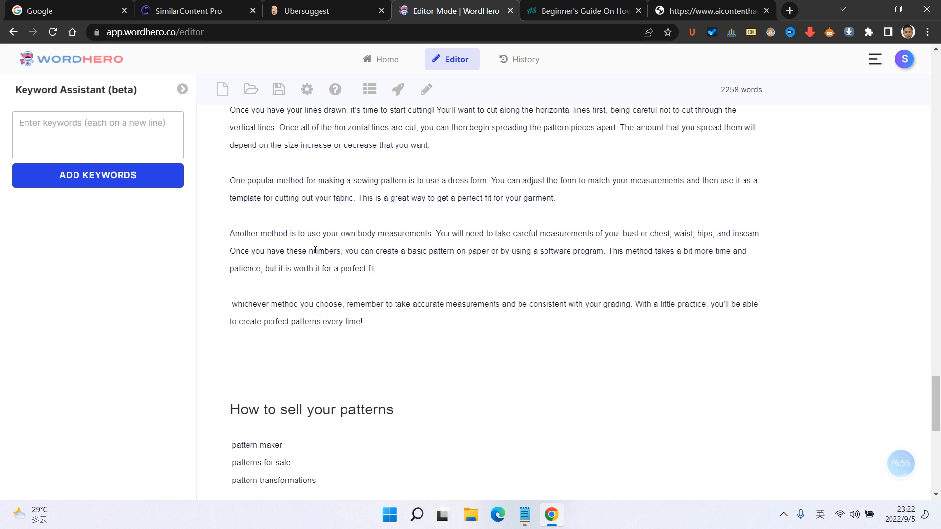
# - Delete the extra blank lines above the "How to sell your patterns" heading
pyautogui.click(270, 358)
pyautogui.press('Delete')
pyautogui.press('Delete')
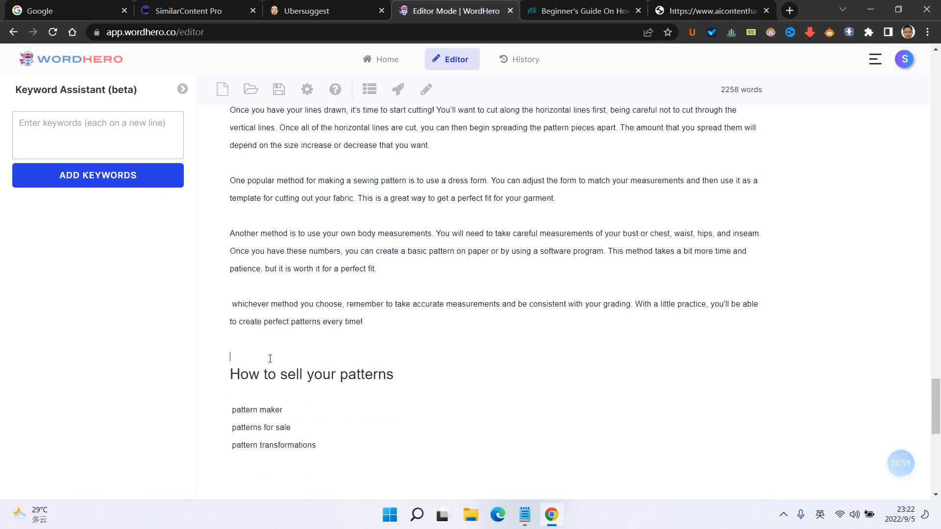
# - Copy the heading "How to sell your patterns" into the short description of the Blog Paragraphs tool
pyautogui.scroll(20, 262, 347)
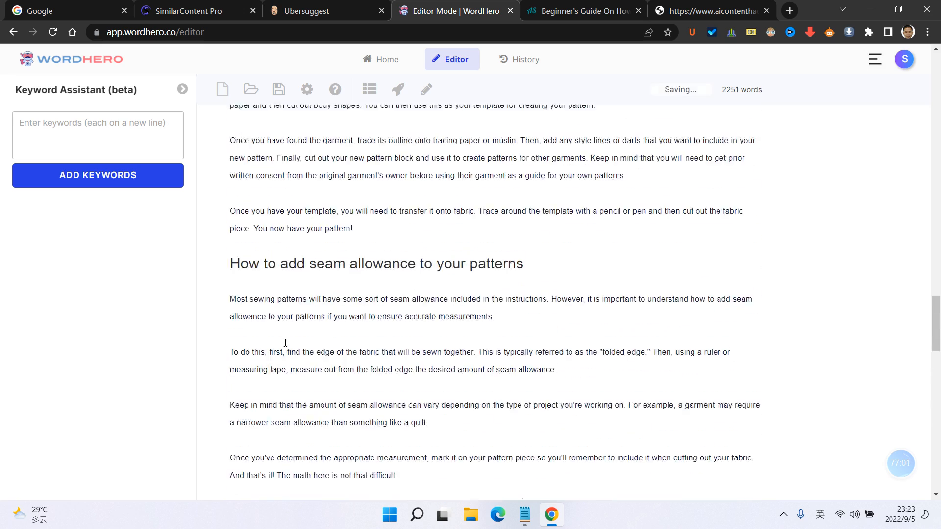
pyautogui.scroll(8, 285, 343)
pyautogui.scroll(-20, 289, 343)
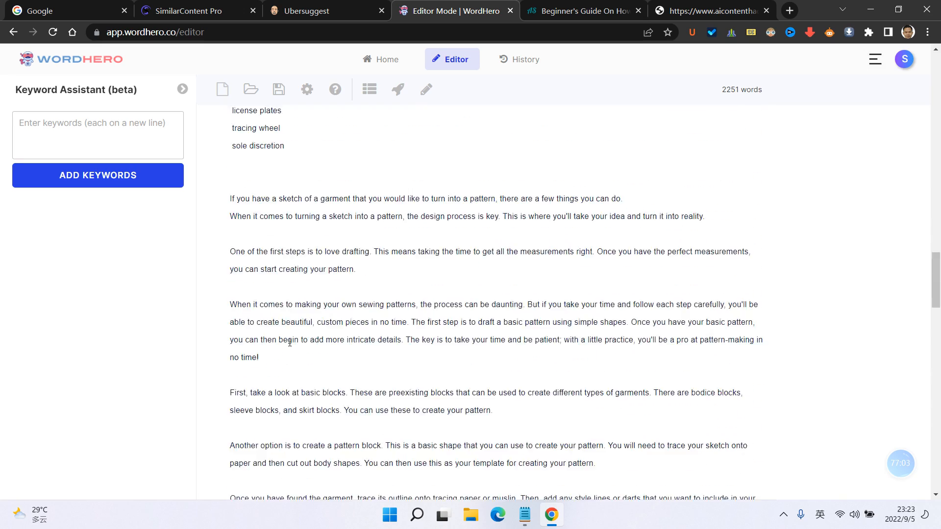
pyautogui.scroll(-15, 292, 343)
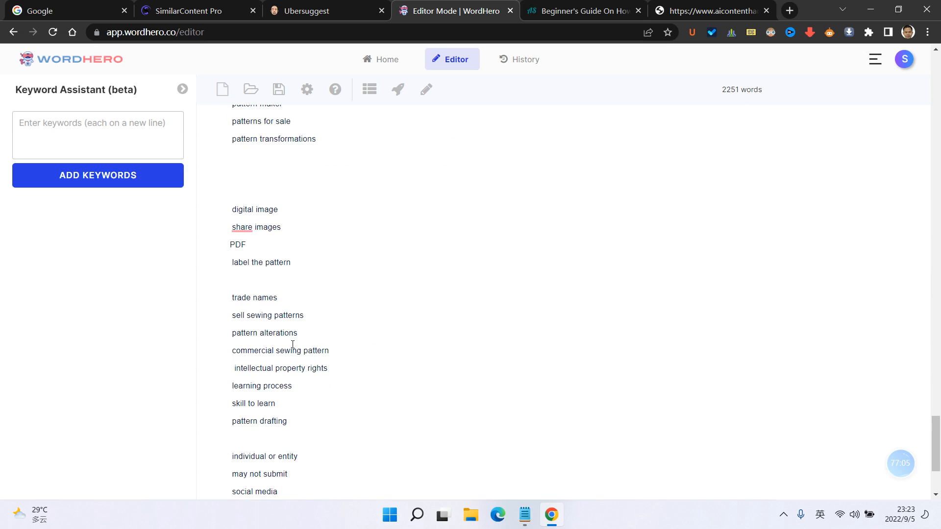
pyautogui.scroll(3, 275, 314)
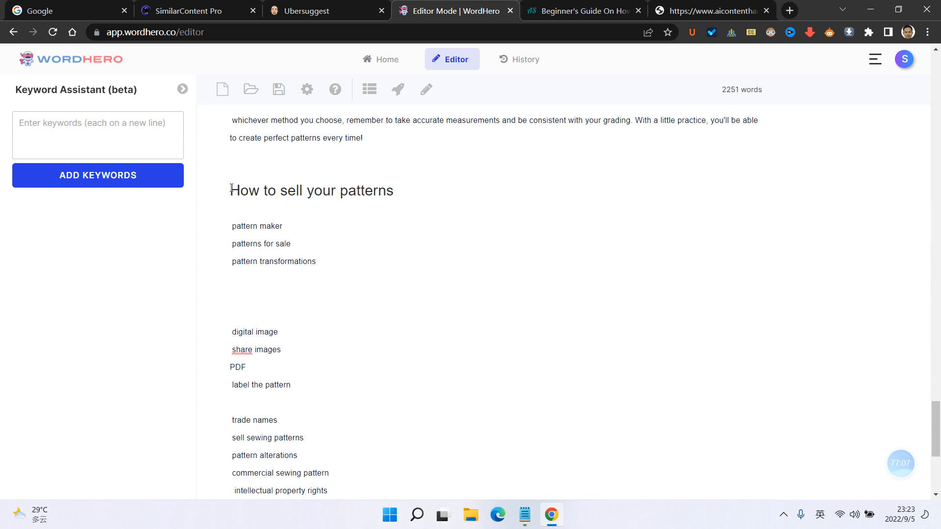
pyautogui.tripleClick(512, 188)
pyautogui.hotkey('ctrl', 'c')
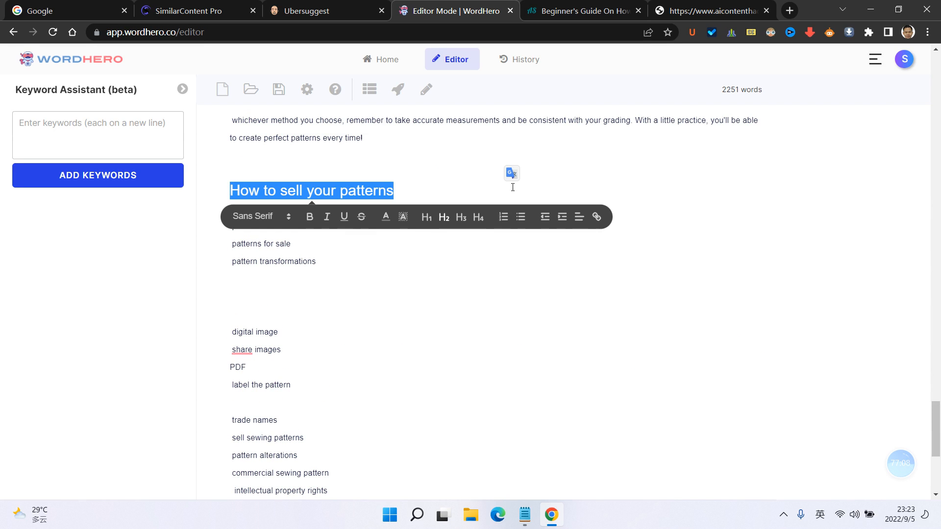
pyautogui.click(182, 90)
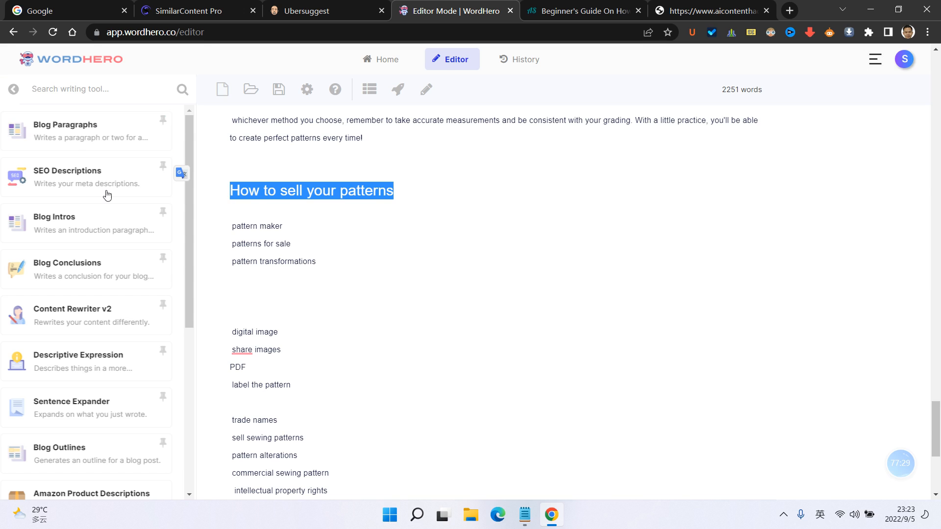
pyautogui.click(93, 130)
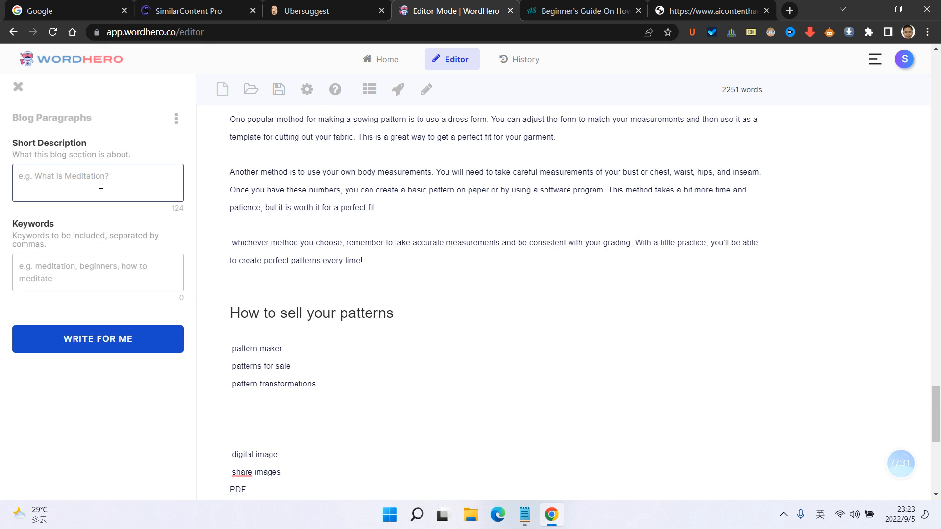
pyautogui.hotkey('ctrl', 'v')
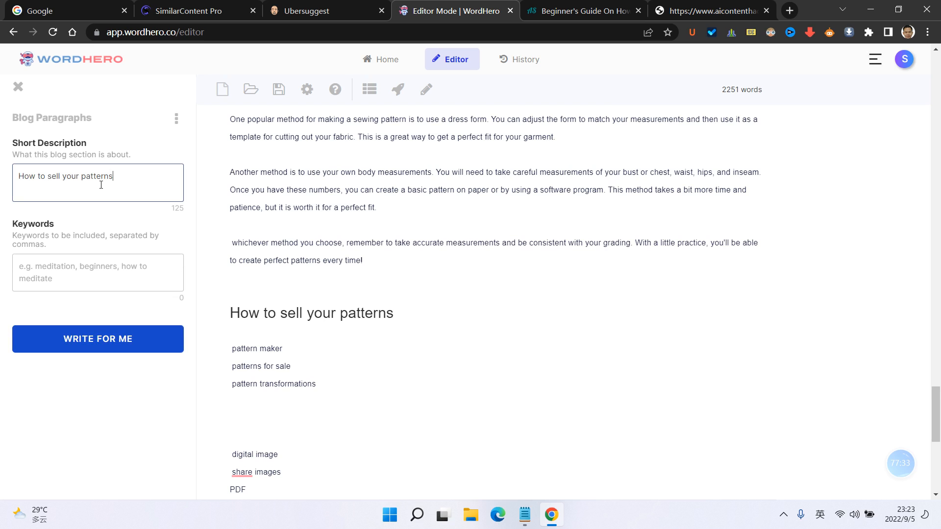
# - Enter "step by step, website, organic traffic," as keywords for the blog paragraph on selling patterns
pyautogui.click(123, 271)
pyautogui.scroll(-1, 211, 283)
pyautogui.scroll(-2, 211, 283)
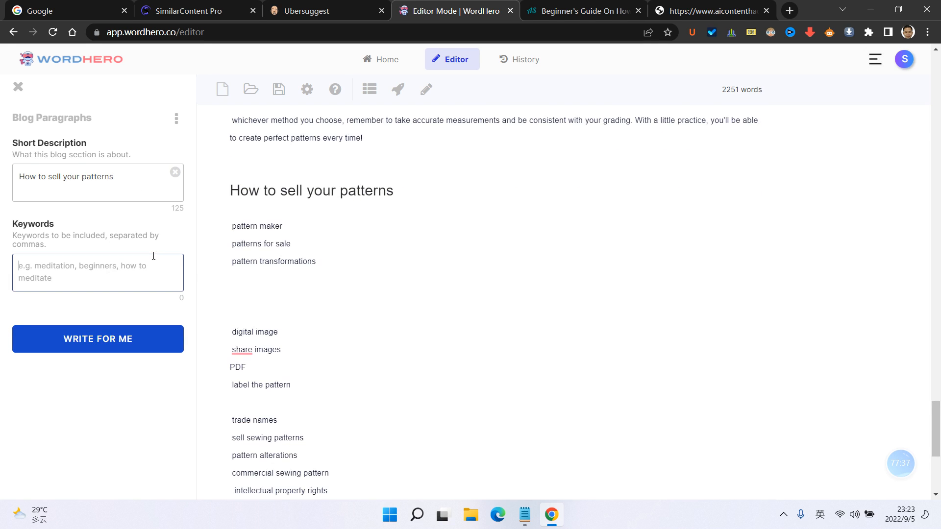
pyautogui.write('step by ')
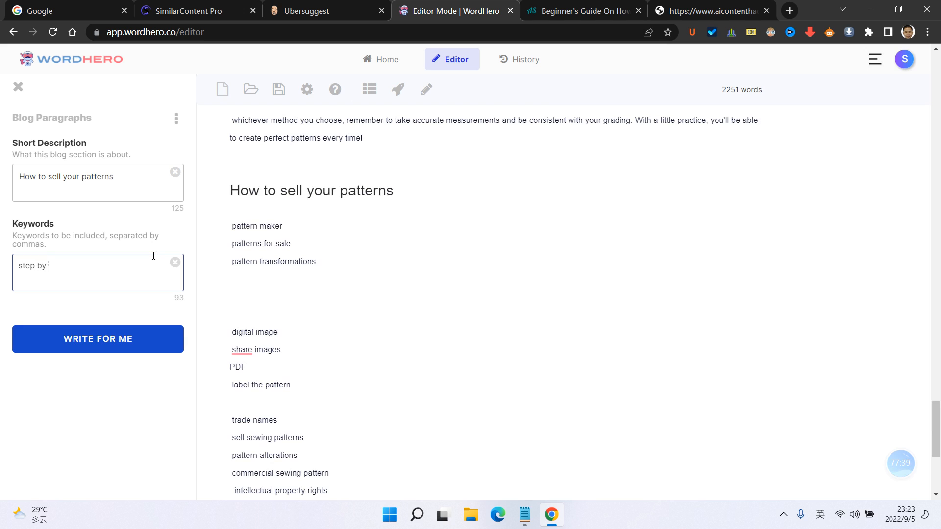
pyautogui.write('step')
pyautogui.write(', website,')
pyautogui.write('organic tr')
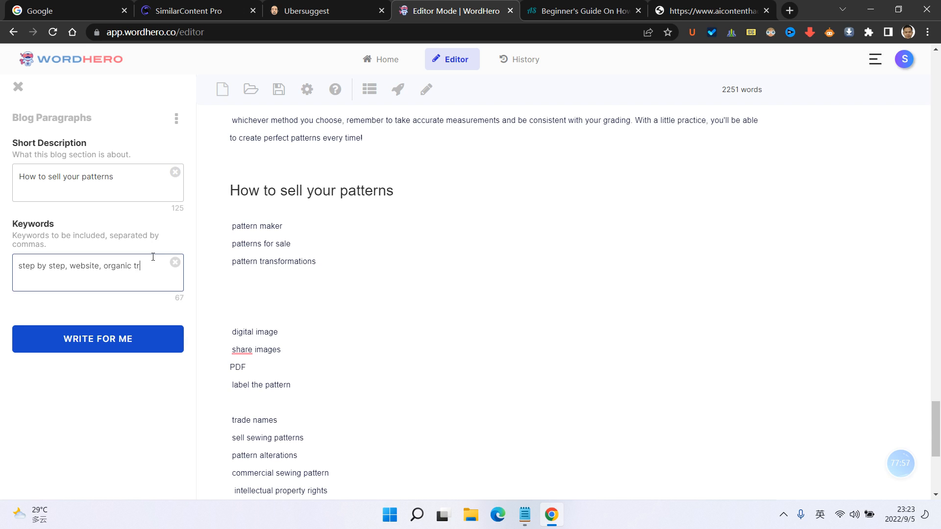
pyautogui.write('affic,')
# - Move "social media" from the keyword list above the Conclusion heading into the paragraph tool's keywords
pyautogui.scroll(-5, 267, 288)
pyautogui.scroll(-1, 283, 332)
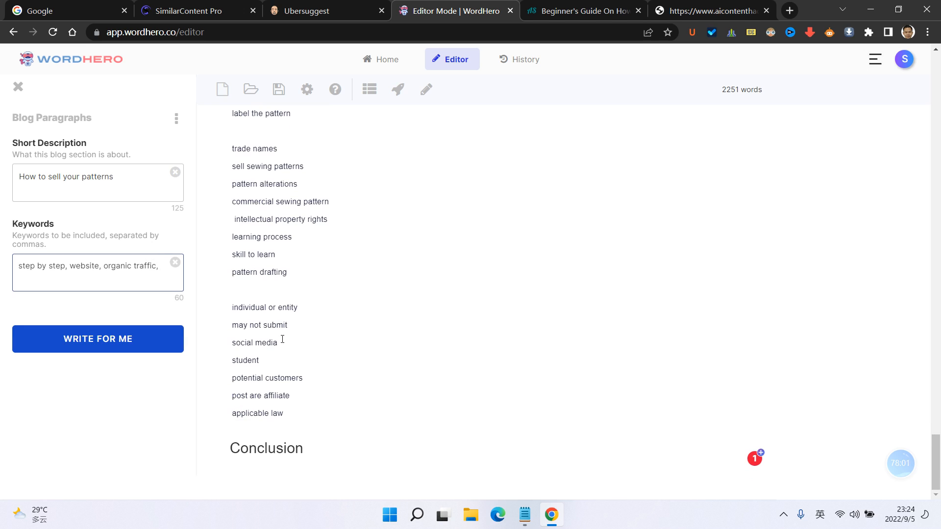
pyautogui.moveTo(287, 344); pyautogui.dragTo(229, 343)
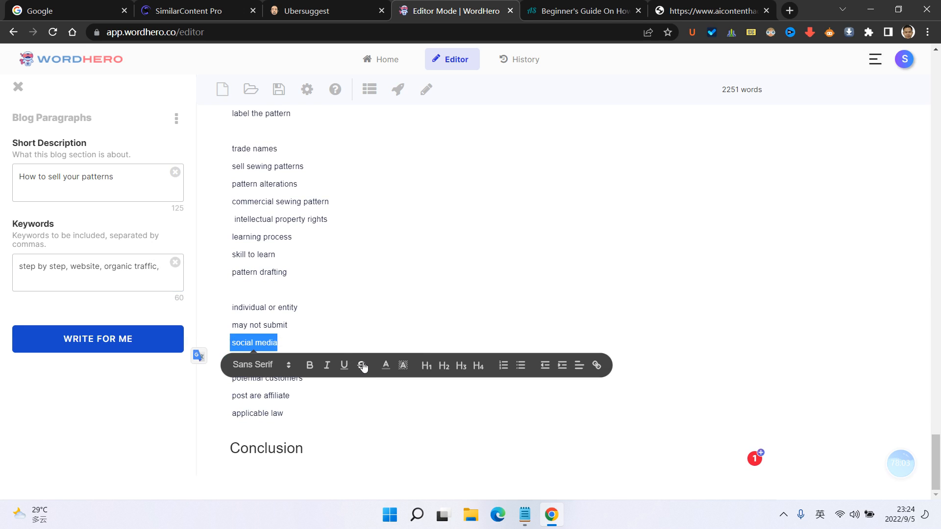
pyautogui.press('BackSpace')
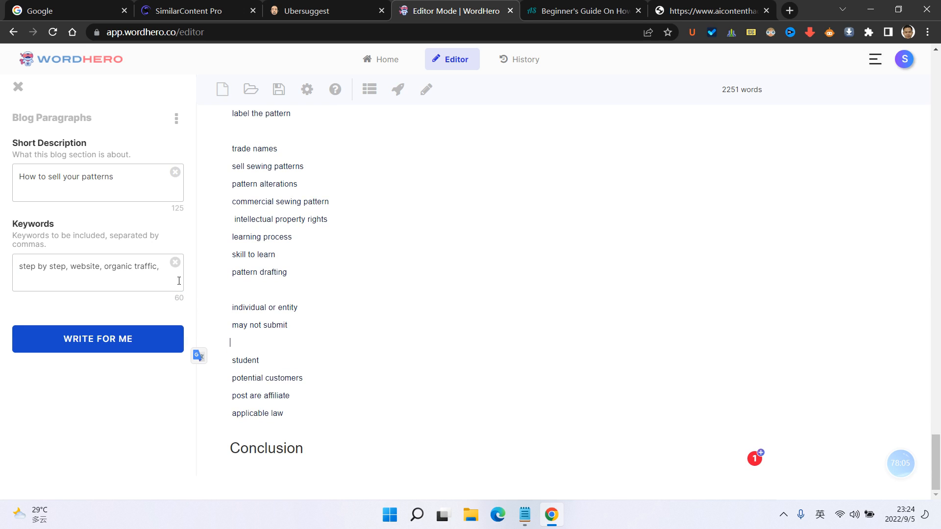
pyautogui.click(164, 270)
pyautogui.write('social media')
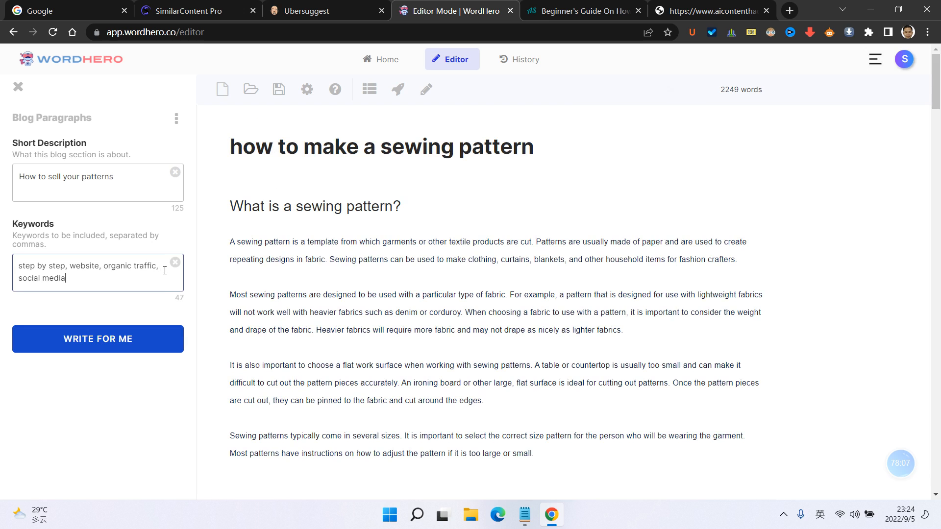
# - Replace the old keyword notes in Notepad with a copy of the four keywords from the paragraph tool
pyautogui.tripleClick(84, 267)
pyautogui.hotkey('ctrl', 'c')
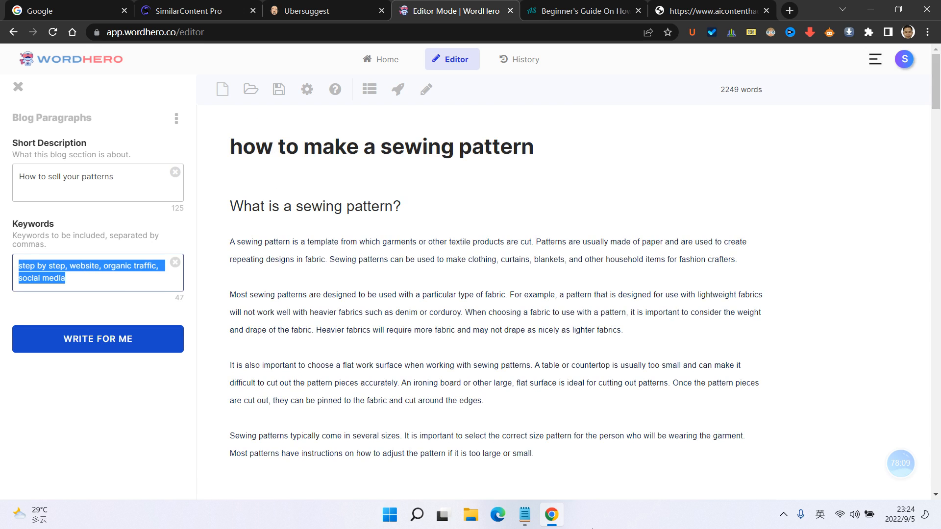
pyautogui.click(535, 509)
pyautogui.hotkey('ctrl', 'a')
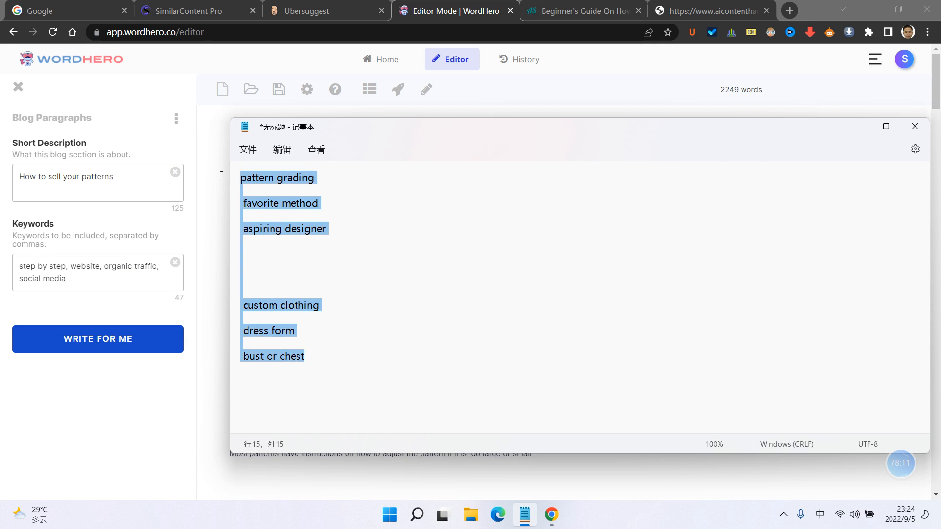
pyautogui.press('BackSpace')
pyautogui.hotkey('ctrl', 'v')
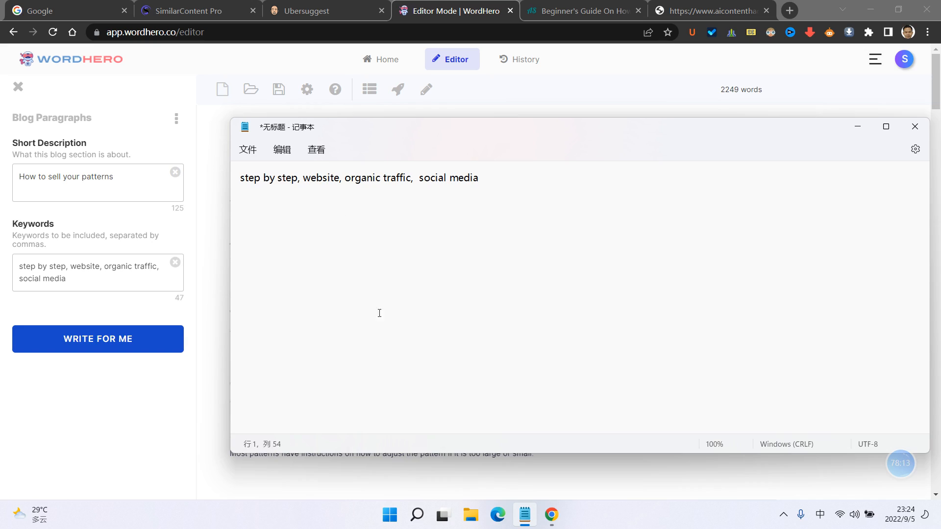
# - Return to WordHero, generate the blog paragraphs and open blank lines beneath the heading "How to sell your patterns"
pyautogui.click(222, 304)
pyautogui.scroll(-20, 201, 327)
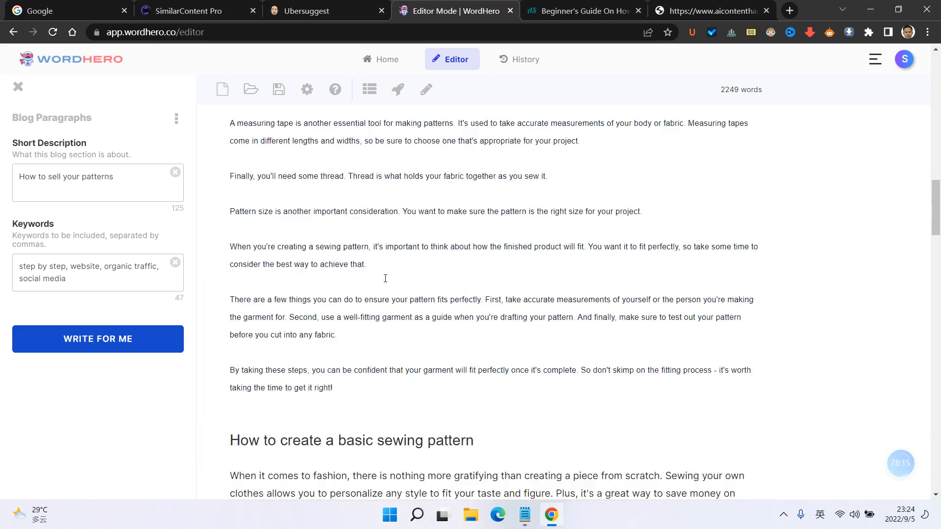
pyautogui.click(180, 337)
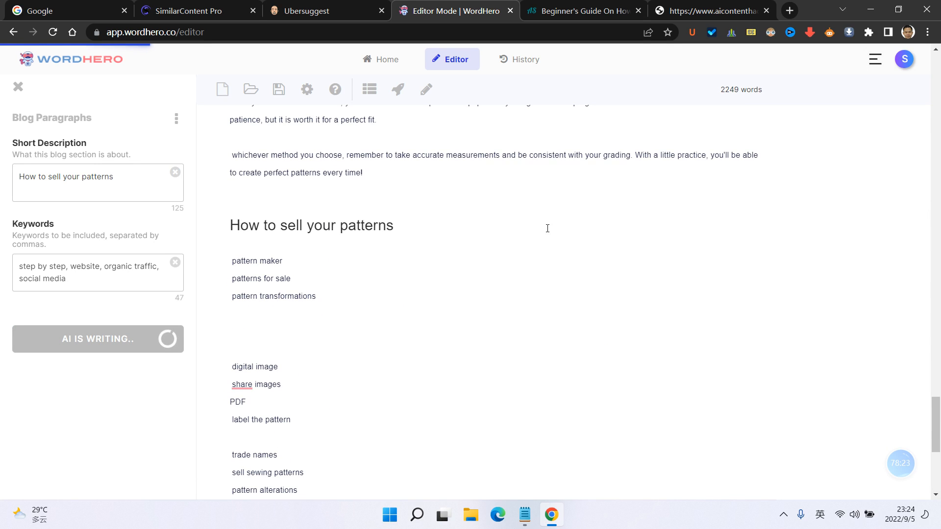
pyautogui.press('Return')
pyautogui.press('Return')
pyautogui.press('Return')
pyautogui.press('Up')
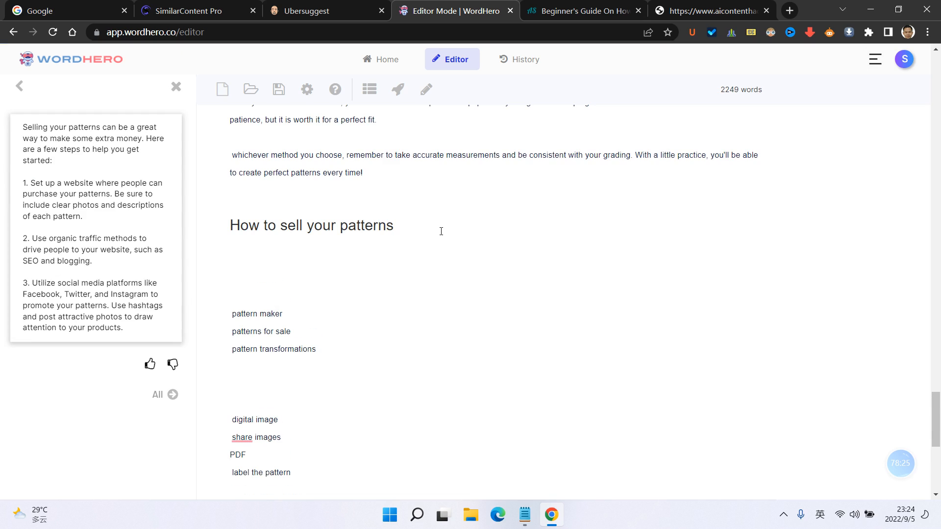
# - Copy the generated text on selling patterns and insert it under the heading "How to sell your patterns"
pyautogui.click(79, 213)
pyautogui.scroll(-20, 328, 324)
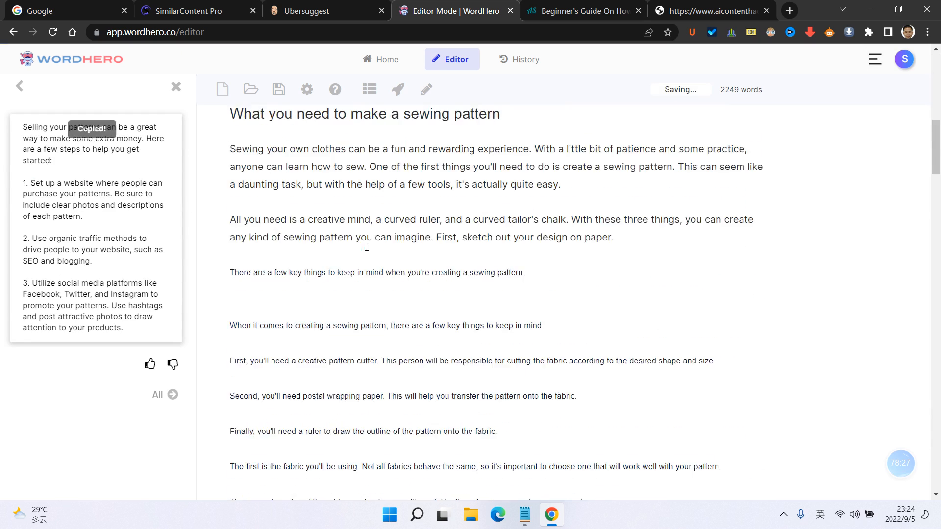
pyautogui.scroll(-20, 384, 231)
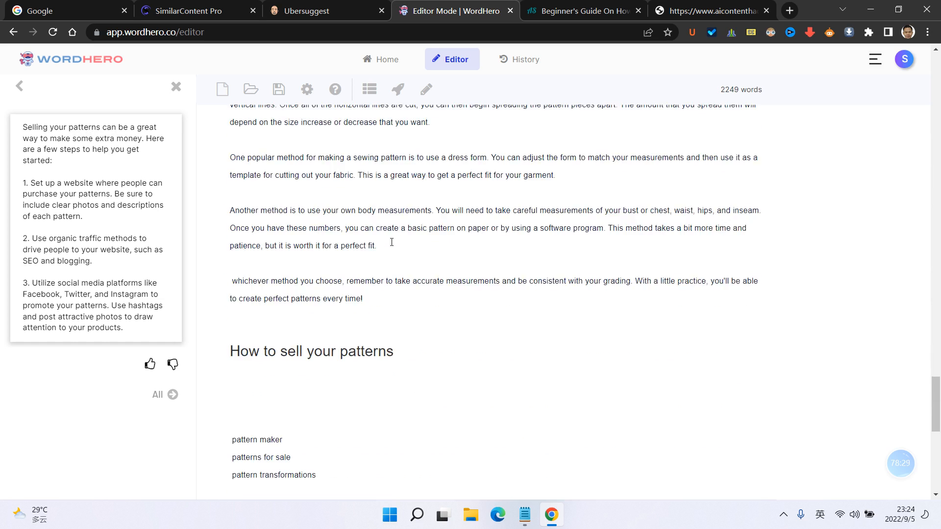
pyautogui.write('Selling your patterns can be a great way to make some extra money. Here are a few steps to help you get started:  1. Set up a website where people can purchase your patterns. Be sure to include clear photos and descriptions of each pattern.  2. Use organic traffic methods to drive people to your website, such as SEO and blogging.  3. Utilize social media platforms like Facebook, Twitter, and Instagram to promote your patterns. Use hashtags and post attractive photos to draw attention to your products.')
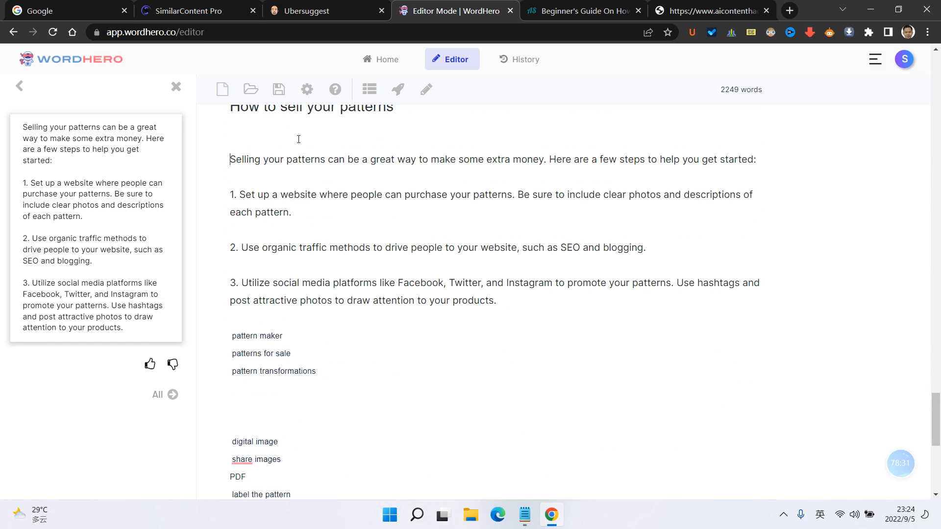
# - Move the keywords "pattern maker", "patterns for sale" and "pattern transformations" directly below item 1 of the selling steps
pyautogui.scroll(-3, 294, 283)
pyautogui.scroll(1, 322, 288)
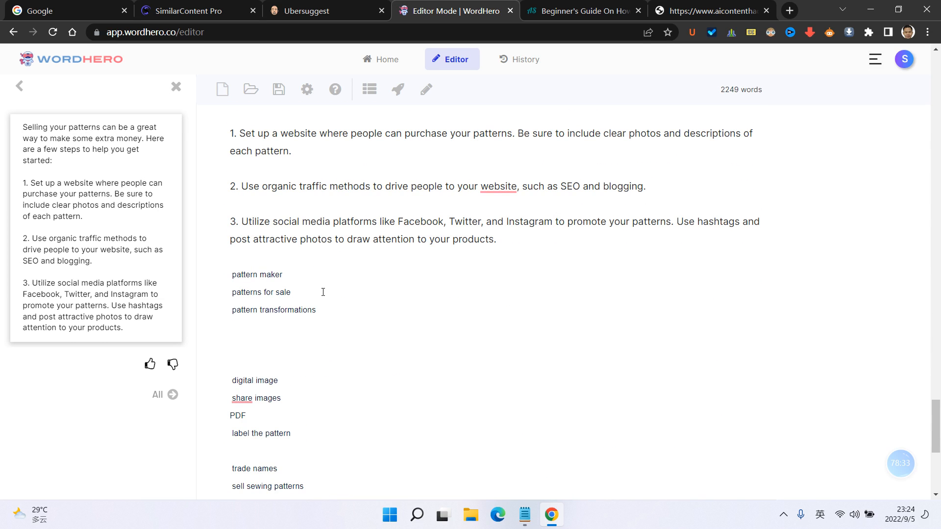
pyautogui.moveTo(329, 316); pyautogui.dragTo(216, 271)
pyautogui.moveTo(353, 308); pyautogui.dragTo(212, 264)
pyautogui.moveTo(316, 309); pyautogui.dragTo(230, 271)
pyautogui.hotkey('ctrl', 'x')
pyautogui.scroll(2, 330, 258)
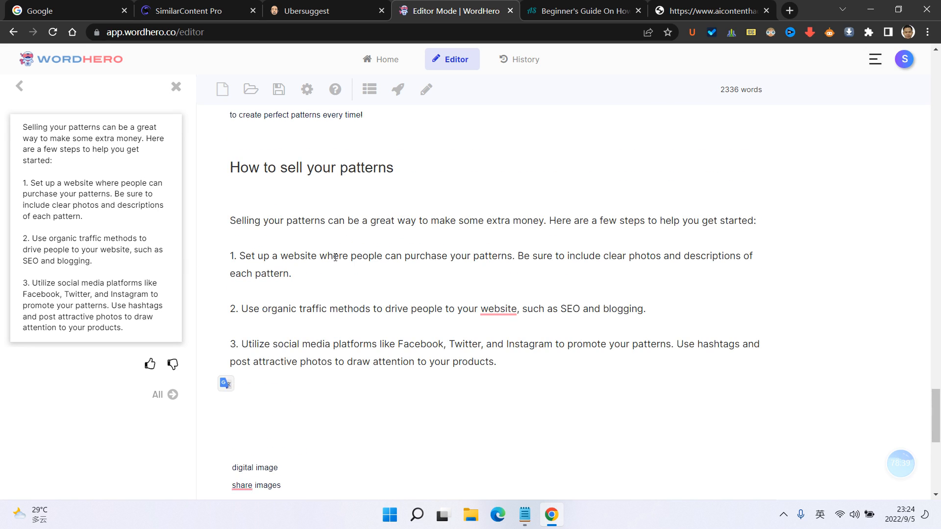
pyautogui.click(315, 272)
pyautogui.press('Return')
pyautogui.hotkey('ctrl', 'v')
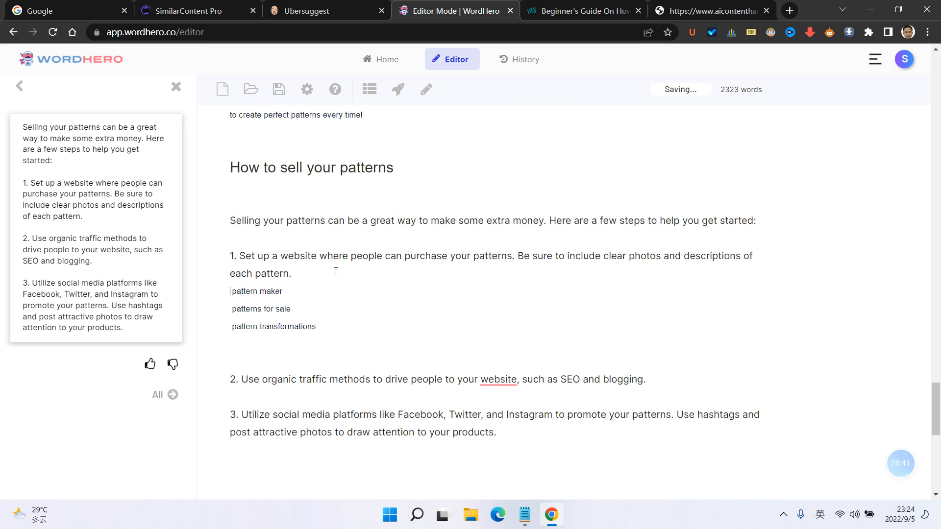
# - Split the opening paragraph before "Here are a few steps" and move "digital image", "share images", "PDF" and "label the pattern" into the gap
pyautogui.scroll(-2, 307, 312)
pyautogui.scroll(-1, 306, 312)
pyautogui.moveTo(317, 428); pyautogui.dragTo(225, 345)
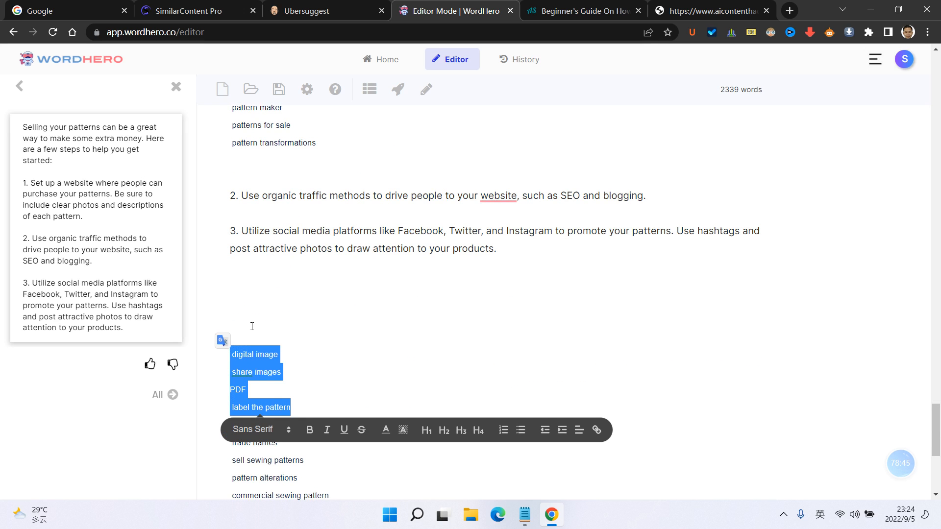
pyautogui.hotkey('ctrl', 'x')
pyautogui.scroll(1, 265, 317)
pyautogui.scroll(2, 536, 264)
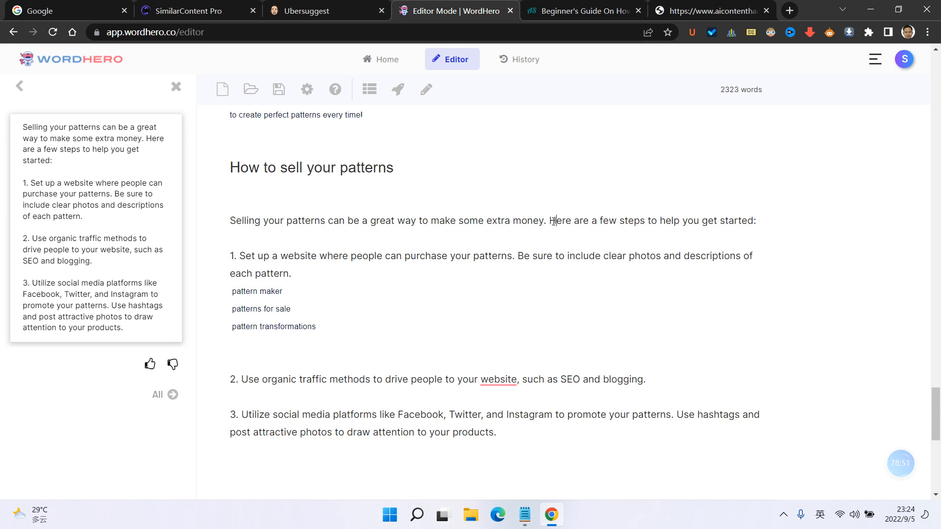
pyautogui.press('Return')
pyautogui.press('Return')
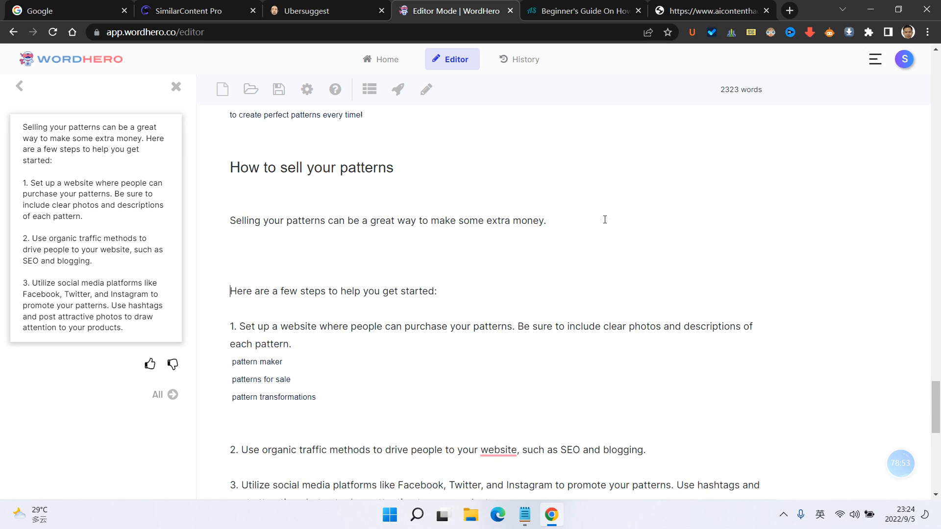
pyautogui.click(331, 247)
pyautogui.hotkey('ctrl', 'v')
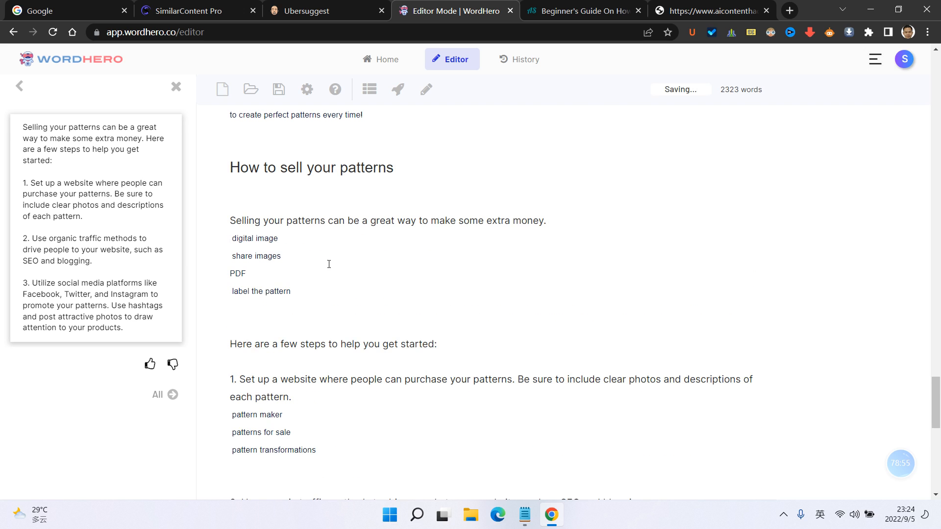
# - Move the keyword "pattern maker" from below item 1 to above "digital image" in the opening part
pyautogui.tripleClick(303, 408)
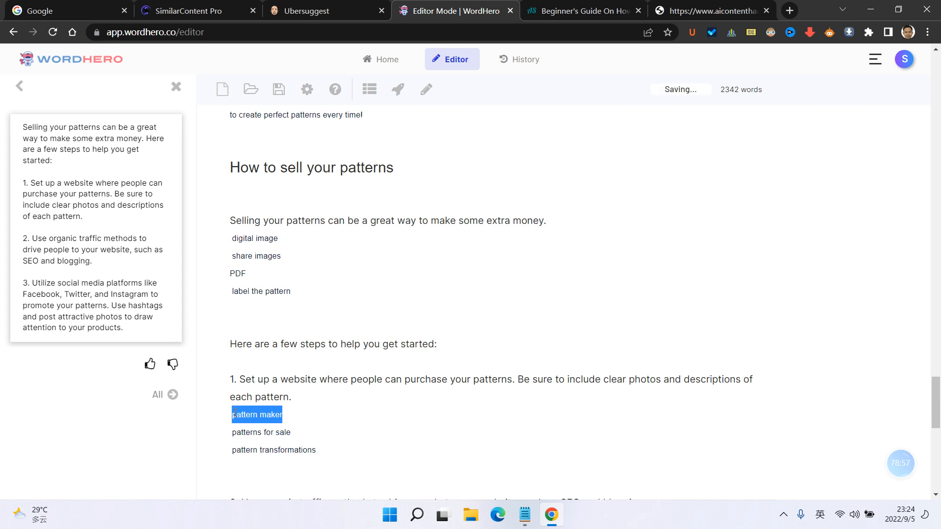
pyautogui.hotkey('ctrl', 'x')
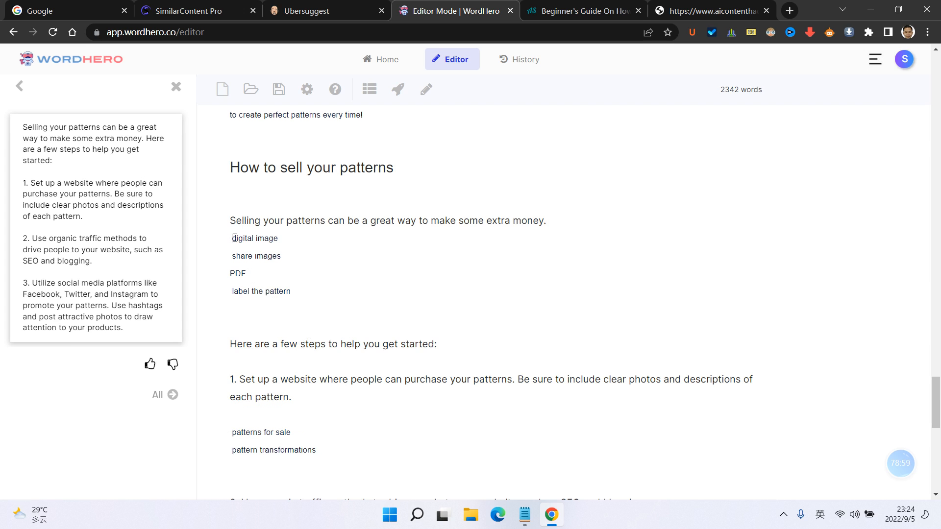
pyautogui.click(561, 220)
pyautogui.hotkey('ctrl', 'v')
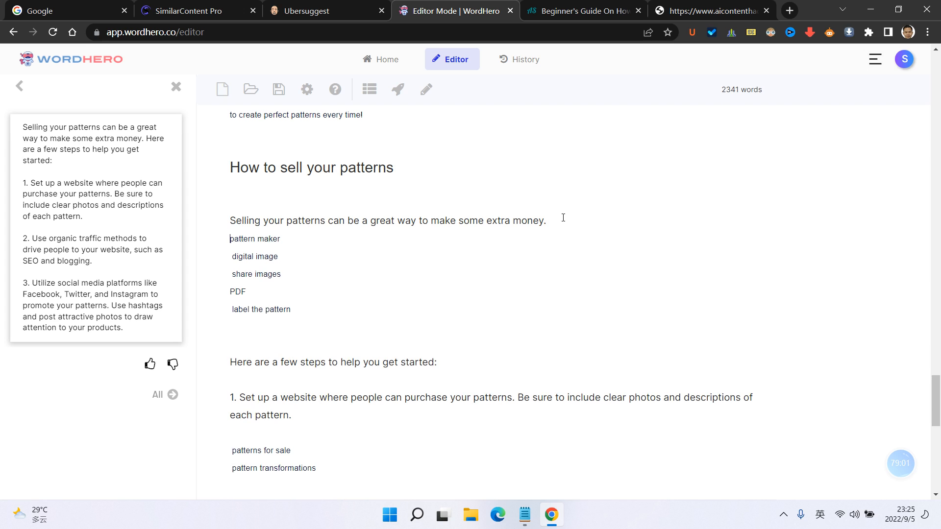
# - Close the generated result, copy "social media" from the Notepad keyword notes and search the article for it
pyautogui.scroll(-5, 388, 235)
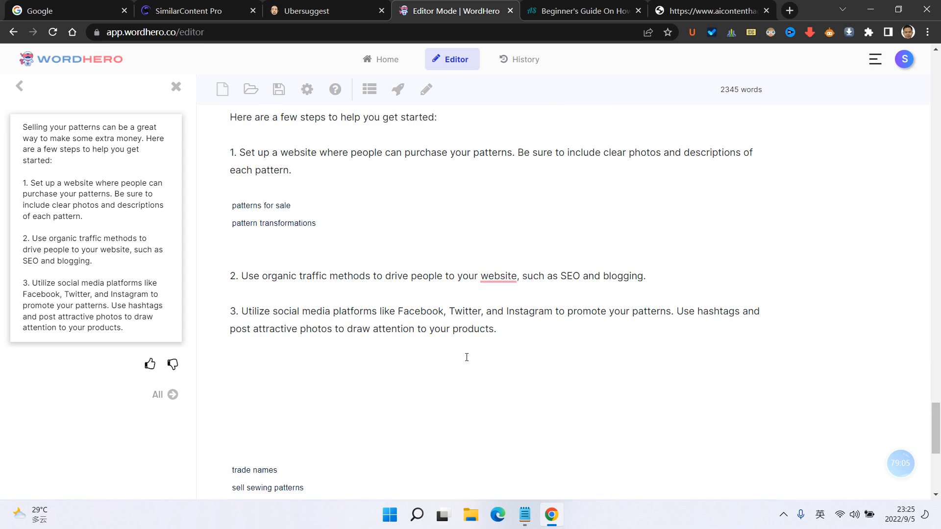
pyautogui.click(176, 86)
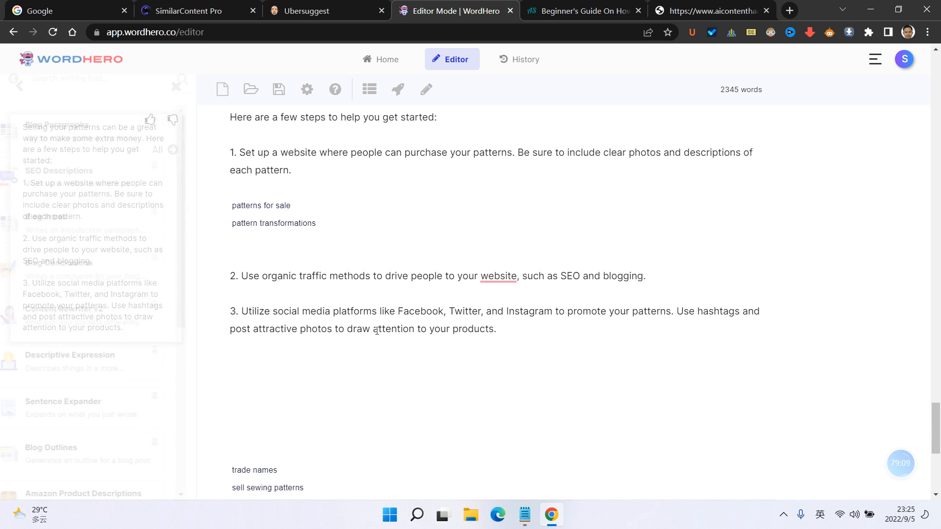
pyautogui.click(524, 516)
pyautogui.moveTo(479, 178); pyautogui.dragTo(416, 177)
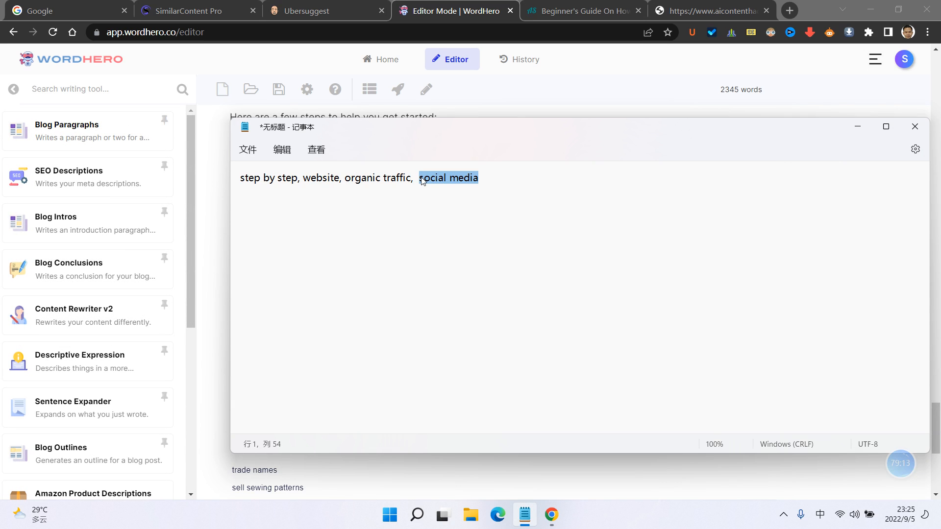
pyautogui.click(216, 212)
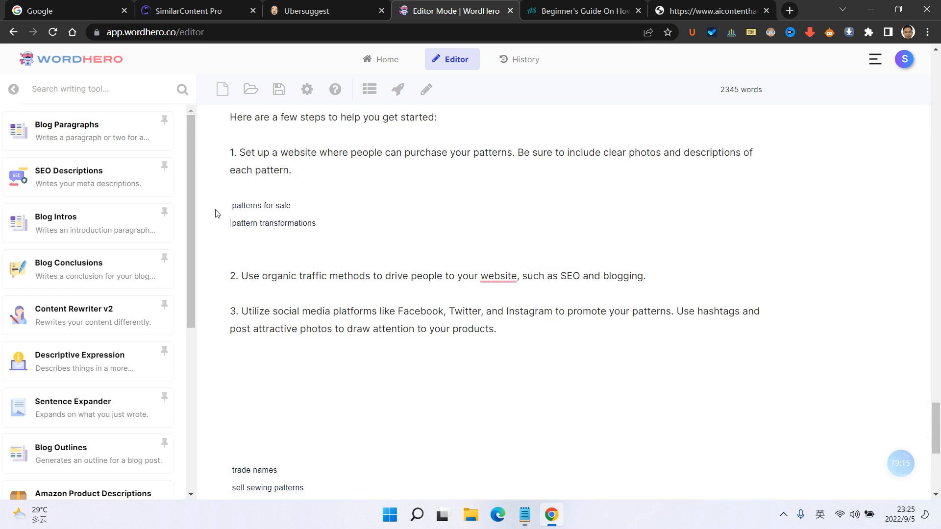
pyautogui.click(106, 137)
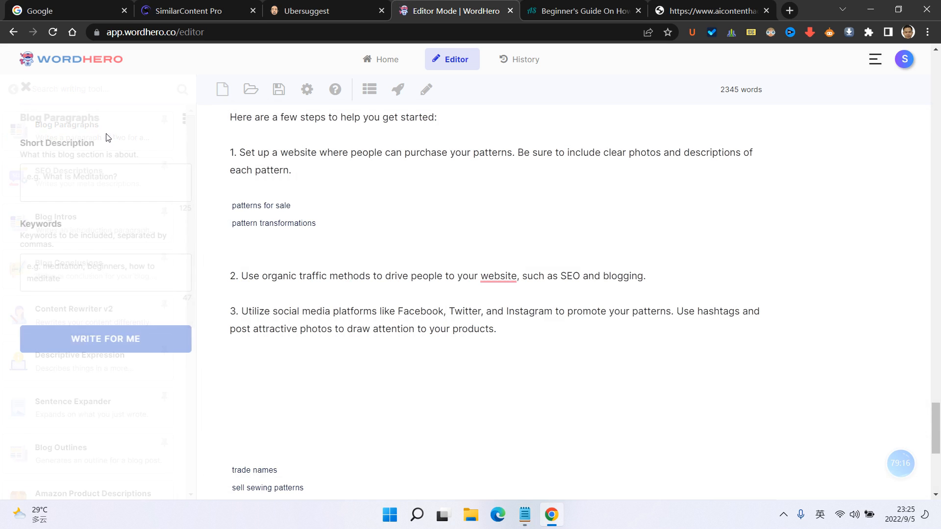
pyautogui.click(24, 90)
pyautogui.hotkey('ctrl', 'f')
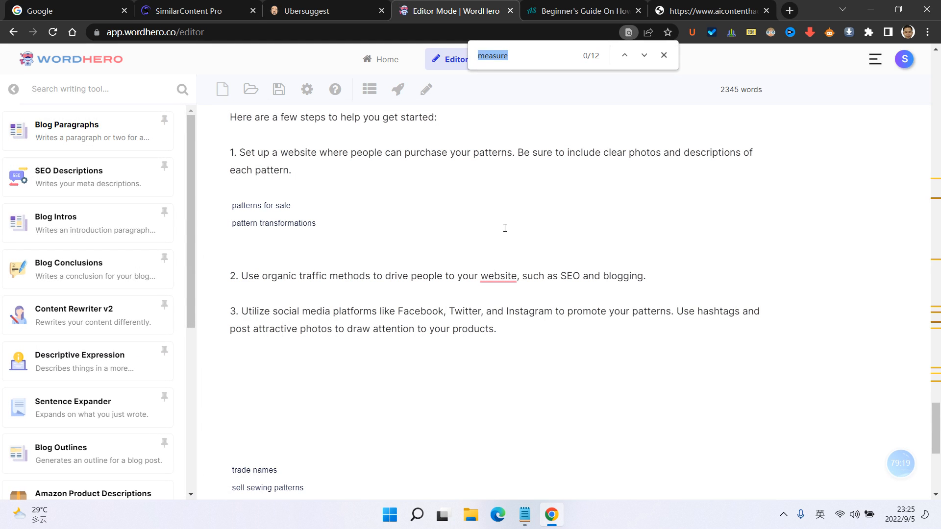
pyautogui.hotkey('ctrl', 'v')
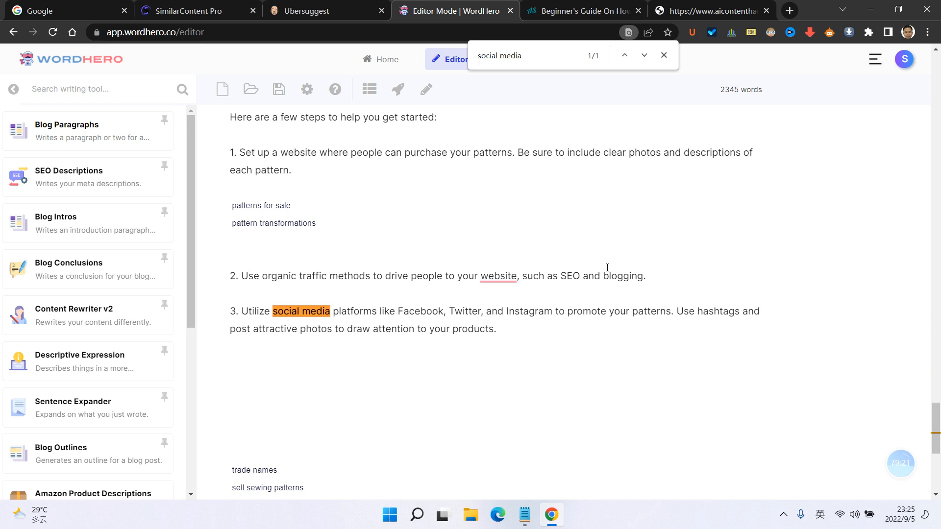
# - Add a blank line after item 2 and correct "website" to "websites" in that item
pyautogui.click(661, 276)
pyautogui.press('Return')
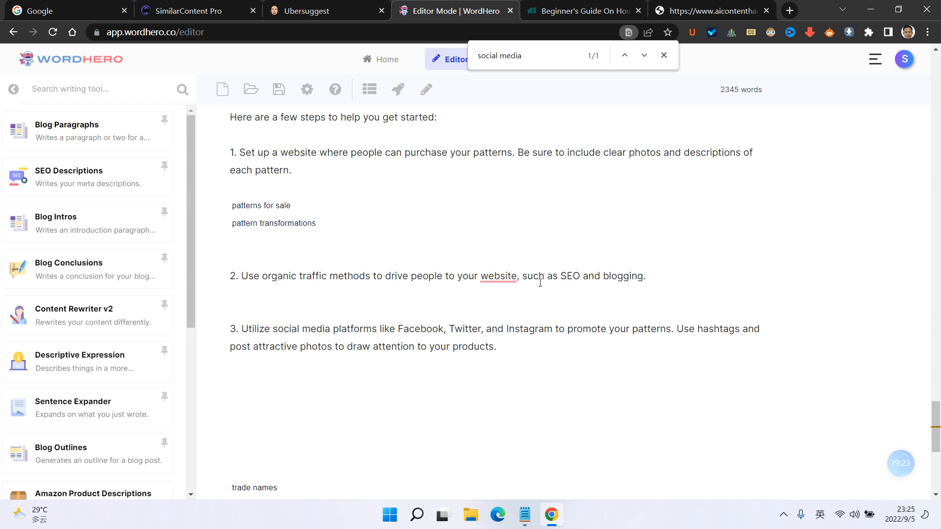
pyautogui.moveTo(499, 277)
pyautogui.click(504, 309)
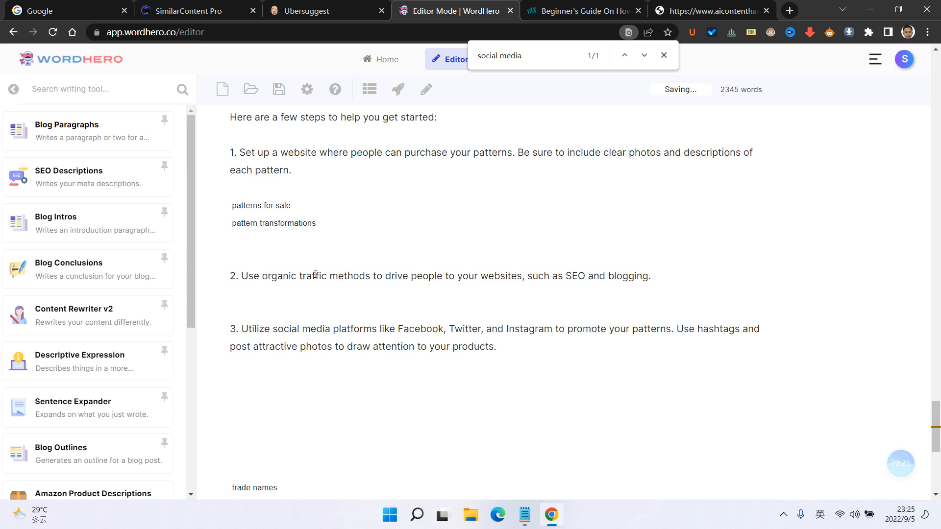
# - Move the keyword "trade names" from the remaining keyword list to just below item 1, above "patterns for sale"
pyautogui.scroll(2, 316, 275)
pyautogui.scroll(-7, 343, 261)
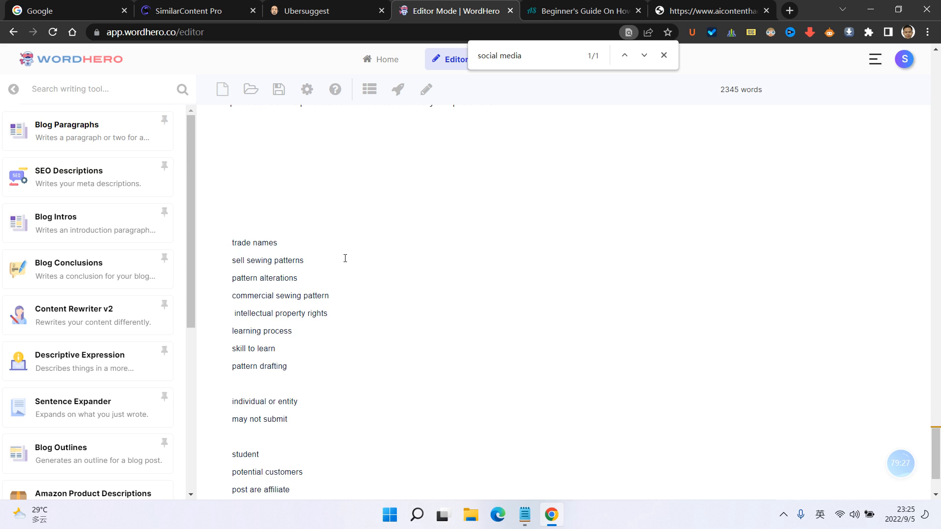
pyautogui.tripleClick(277, 243)
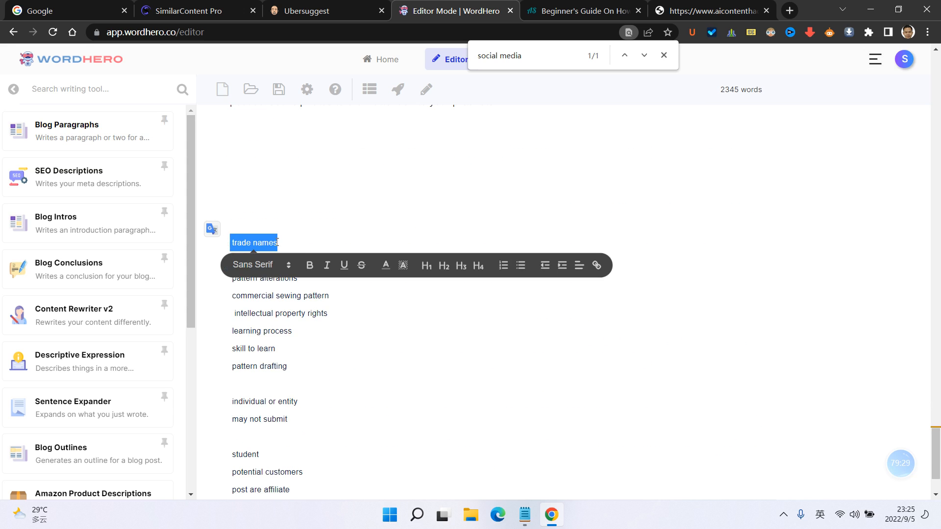
pyautogui.press('BackSpace')
pyautogui.scroll(7, 308, 242)
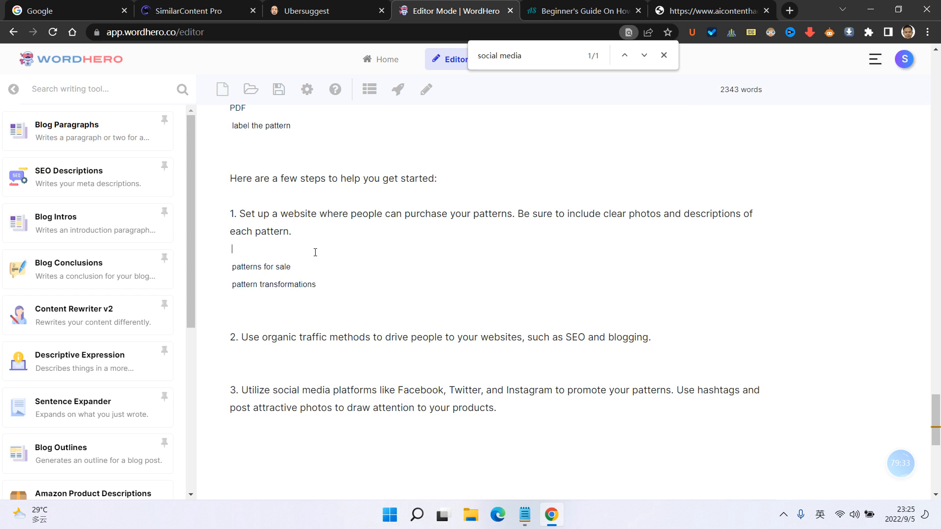
pyautogui.hotkey('ctrl', 'z')
# - Move the keyword "sell sewing patterns" from the remaining keyword list to a new line below "pattern maker"
pyautogui.scroll(-4, 315, 252)
pyautogui.moveTo(305, 383); pyautogui.dragTo(205, 387)
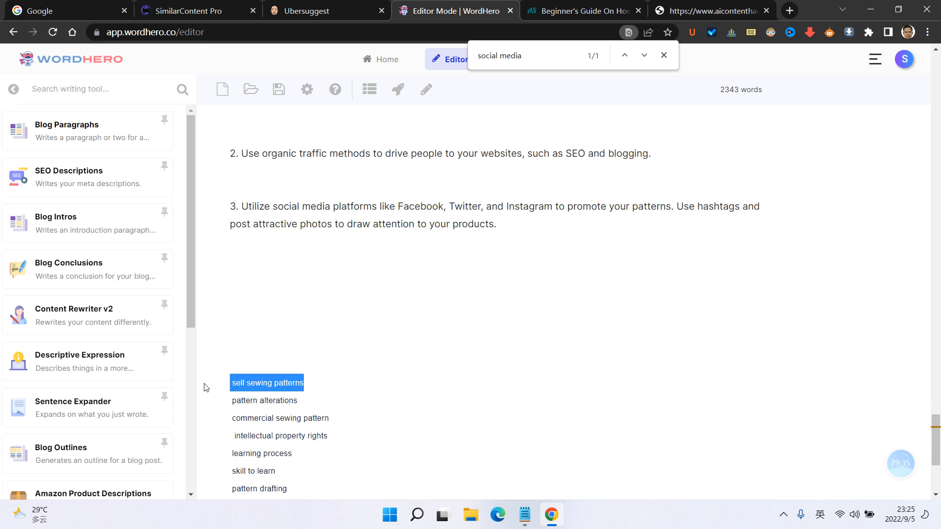
pyautogui.press('BackSpace')
pyautogui.scroll(3, 325, 337)
pyautogui.scroll(2, 258, 202)
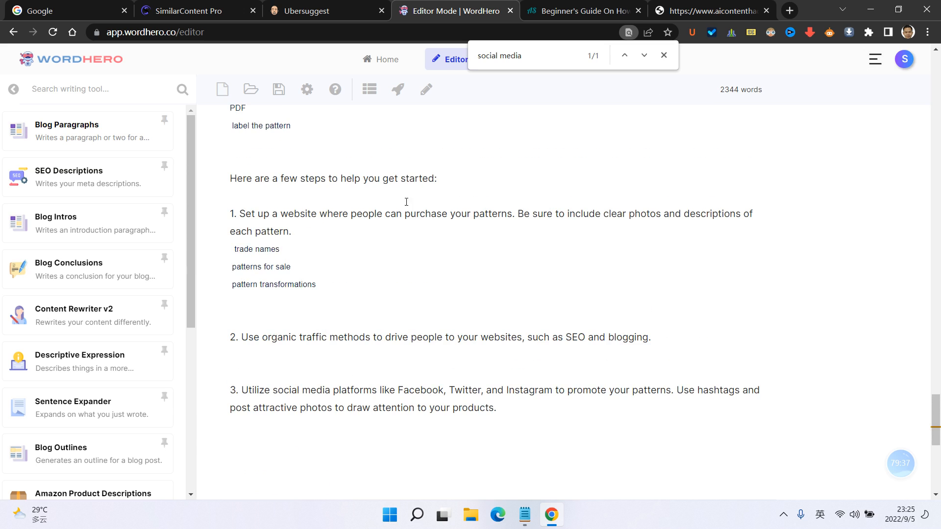
pyautogui.scroll(2, 355, 189)
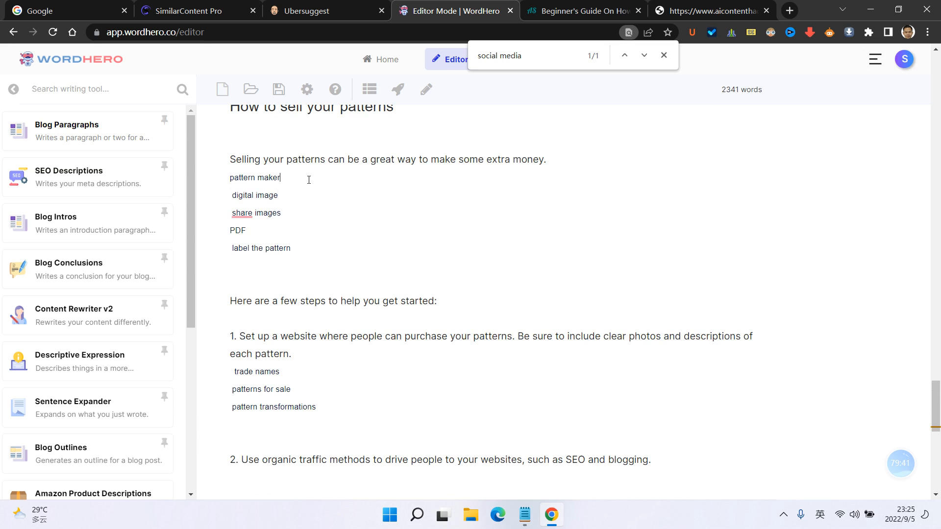
pyautogui.press('Return')
pyautogui.hotkey('ctrl', 'v')
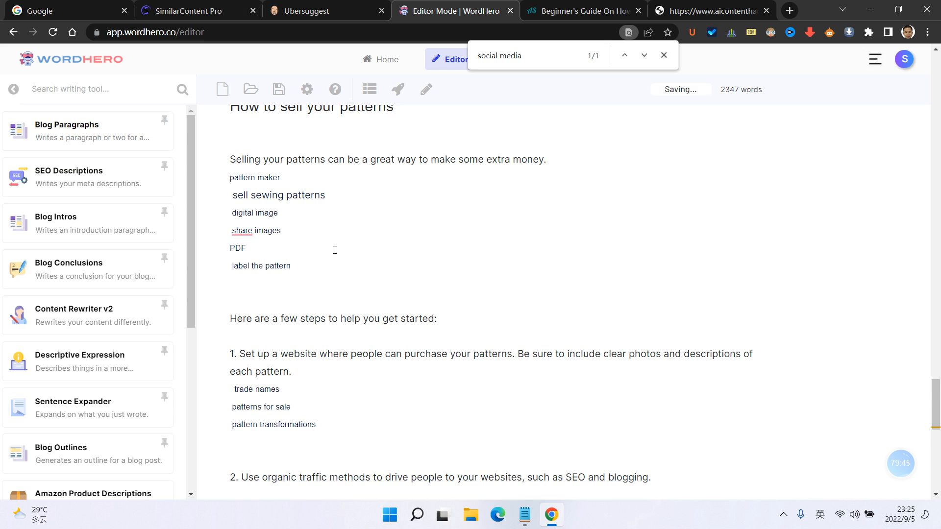
# - Move "label the pattern" to directly below "sell sewing patterns" and add a blank line after it
pyautogui.scroll(-3, 335, 247)
pyautogui.scroll(1, 336, 245)
pyautogui.moveTo(316, 211); pyautogui.dragTo(232, 204)
pyautogui.hotkey('ctrl', 'c')
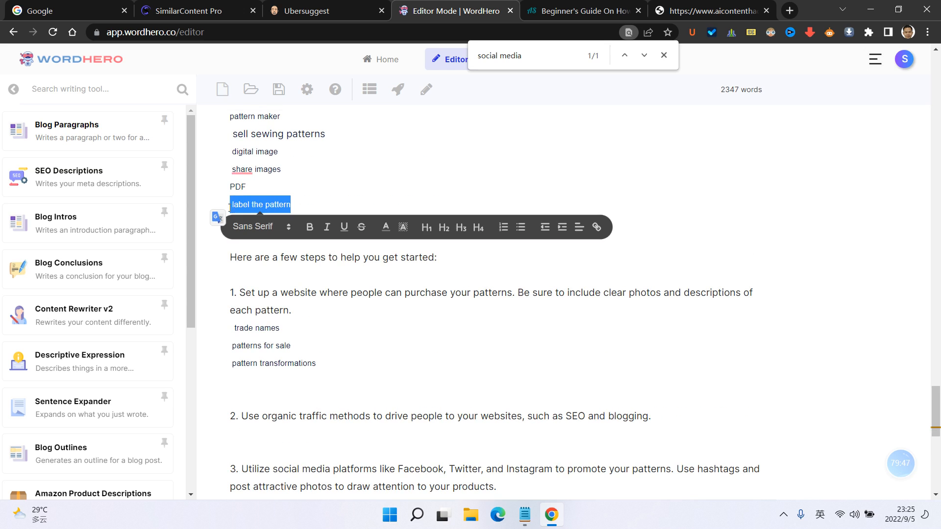
pyautogui.press('BackSpace')
pyautogui.click(347, 137)
pyautogui.press('Return')
pyautogui.hotkey('ctrl', 'v')
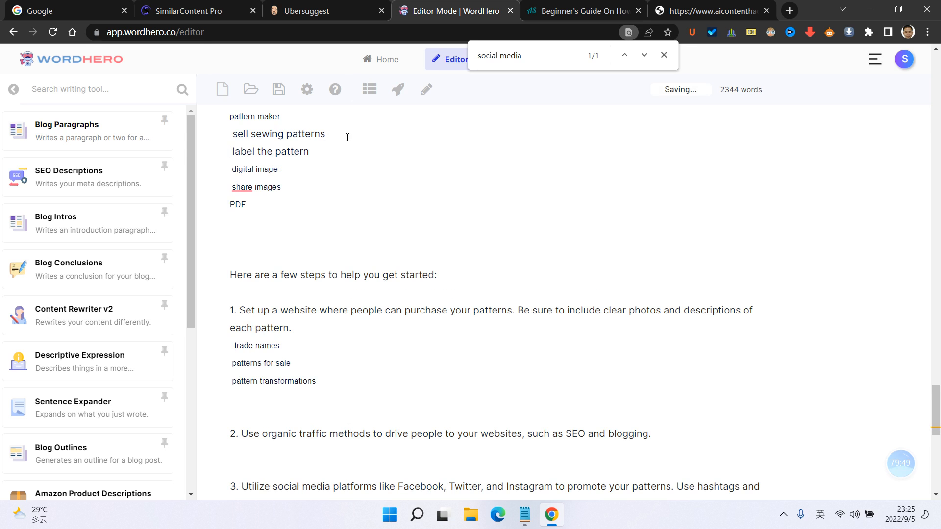
pyautogui.press('Return')
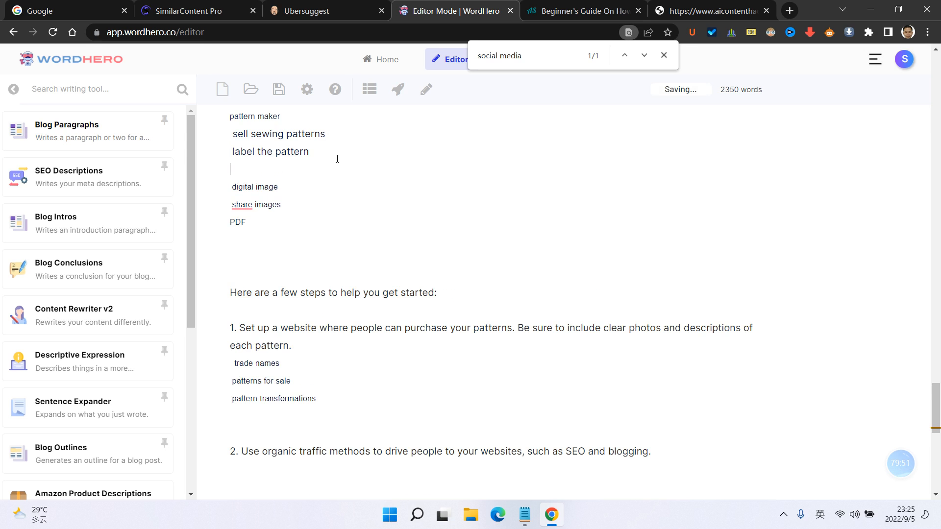
# - Move "digital image", "share images" and "PDF" to directly below "pattern maker", leaving a gap before "sell sewing patterns"
pyautogui.scroll(1, 294, 206)
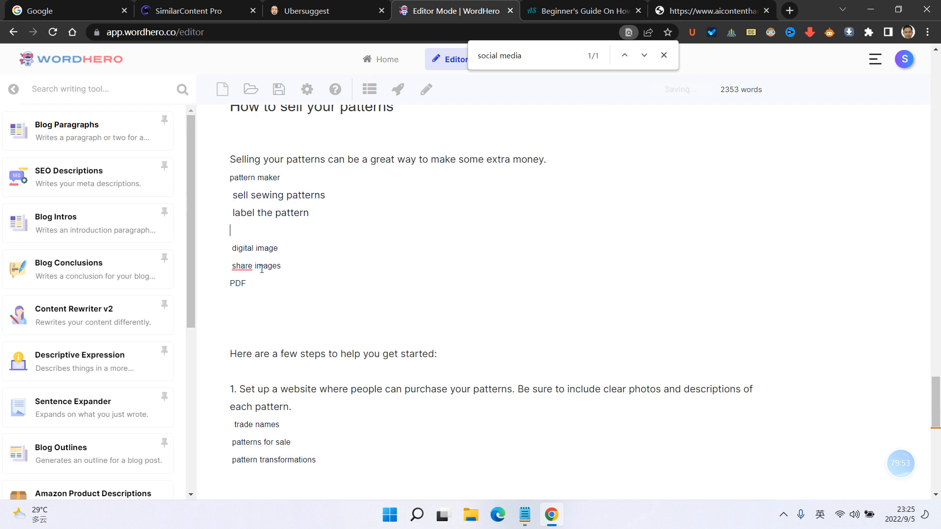
pyautogui.moveTo(253, 284); pyautogui.dragTo(228, 248)
pyautogui.hotkey('ctrl', 'x')
pyautogui.click(288, 176)
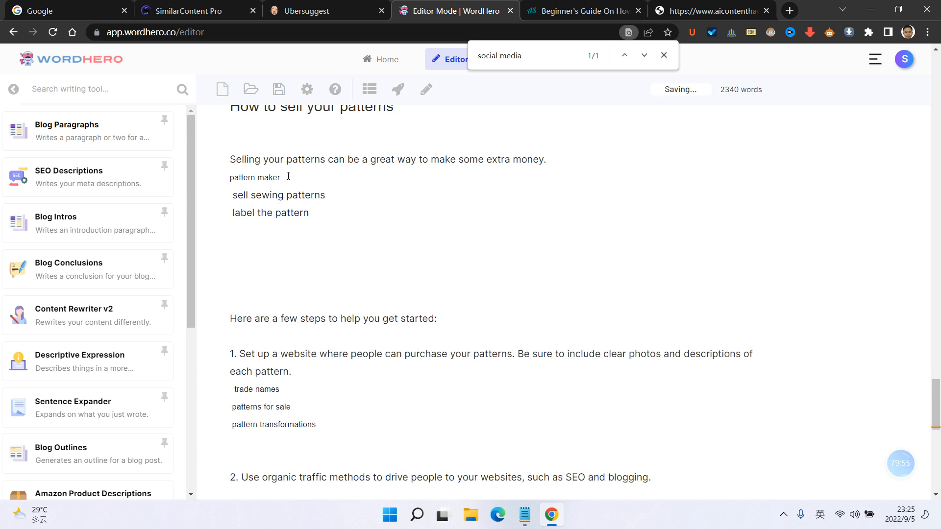
pyautogui.press('Return')
pyautogui.press('Return')
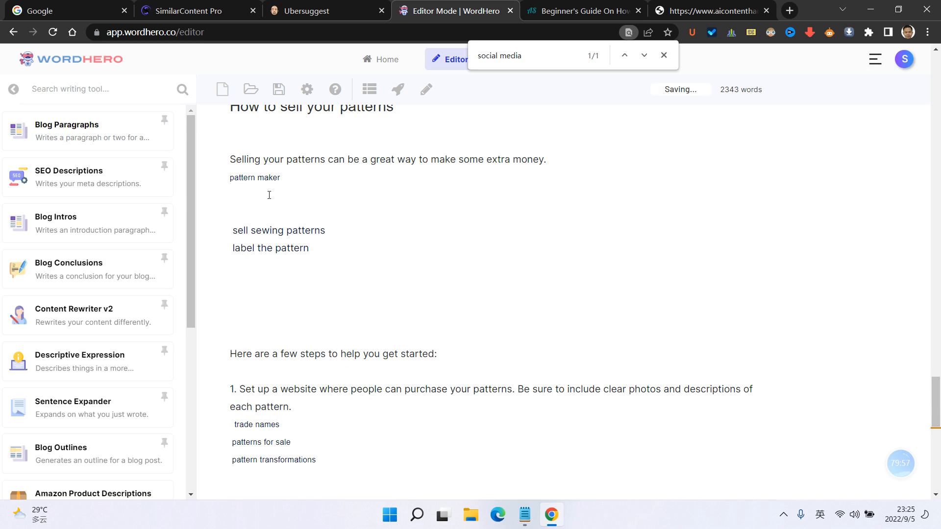
pyautogui.hotkey('ctrl', 'v')
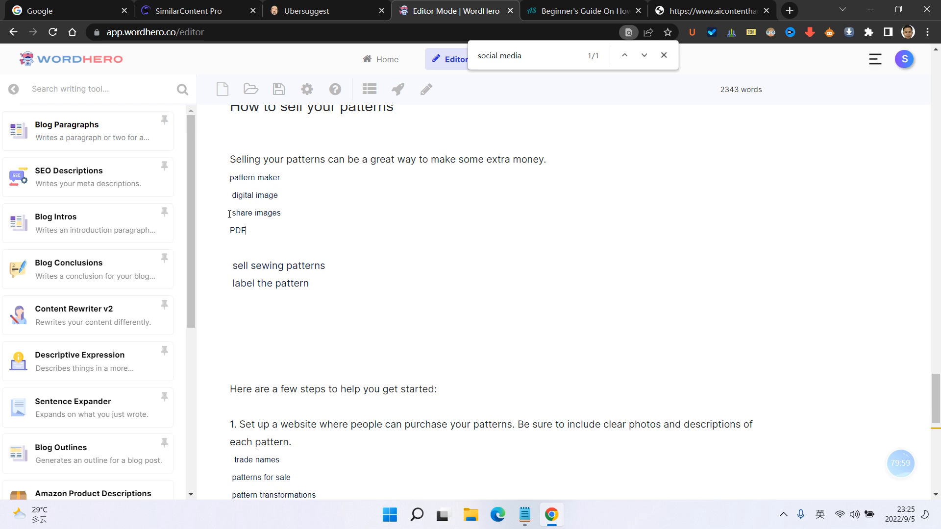
# - Cut "digital image", "share images" and "PDF" from the article and enter them in the Keyword Assistant
pyautogui.moveTo(247, 230); pyautogui.dragTo(212, 201)
pyautogui.press('Delete')
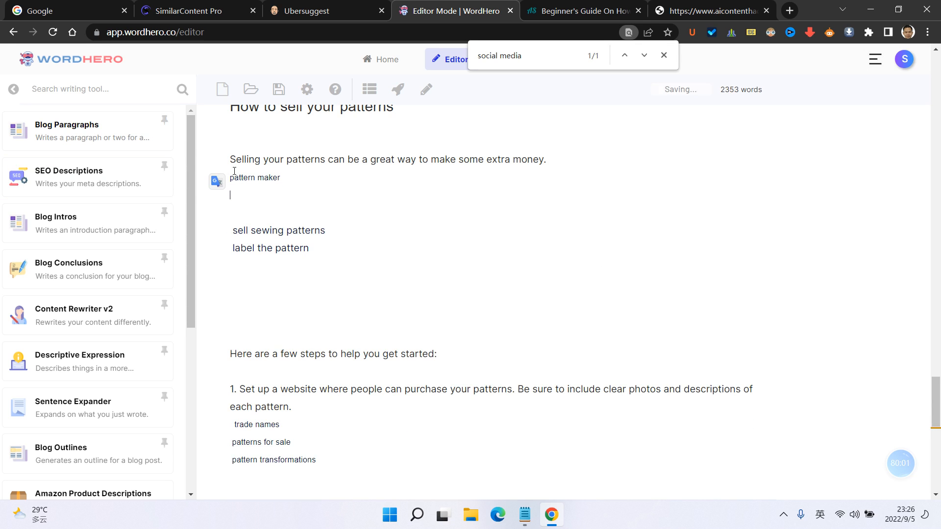
pyautogui.click(9, 93)
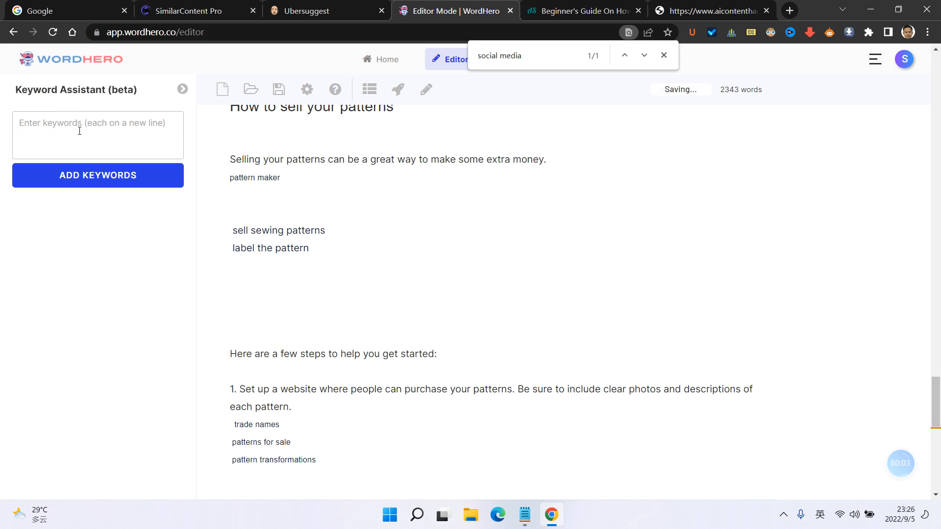
pyautogui.click(78, 130)
pyautogui.hotkey('ctrl', 'v')
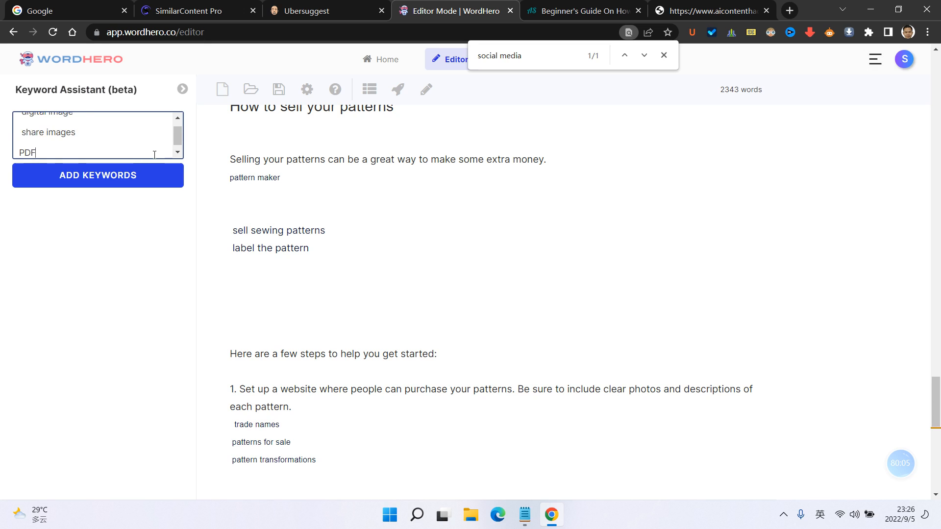
pyautogui.press('Return')
# - Cut "pattern maker" from the article and remove its empty line below the opening sentence
pyautogui.click(280, 181)
pyautogui.moveTo(280, 180); pyautogui.dragTo(215, 184)
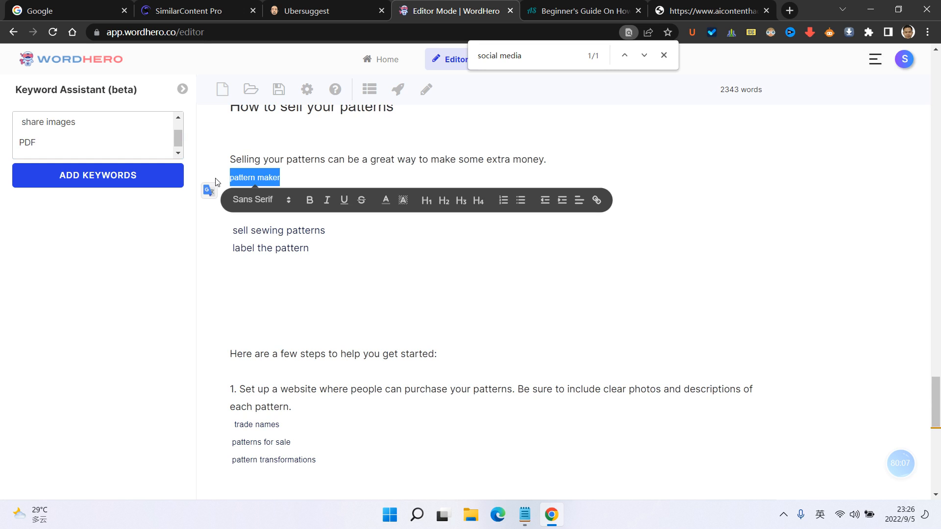
pyautogui.click(326, 163)
pyautogui.moveTo(296, 179); pyautogui.dragTo(230, 173)
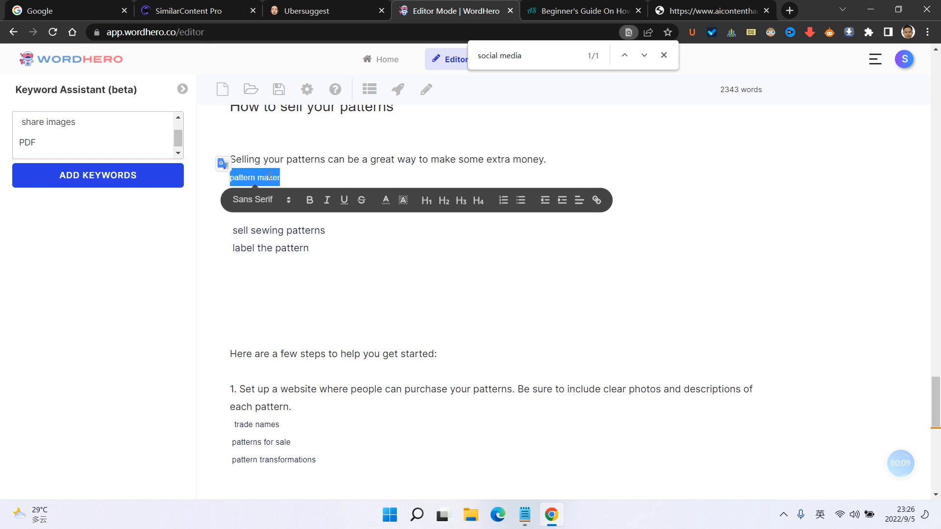
pyautogui.hotkey('ctrl', 'x')
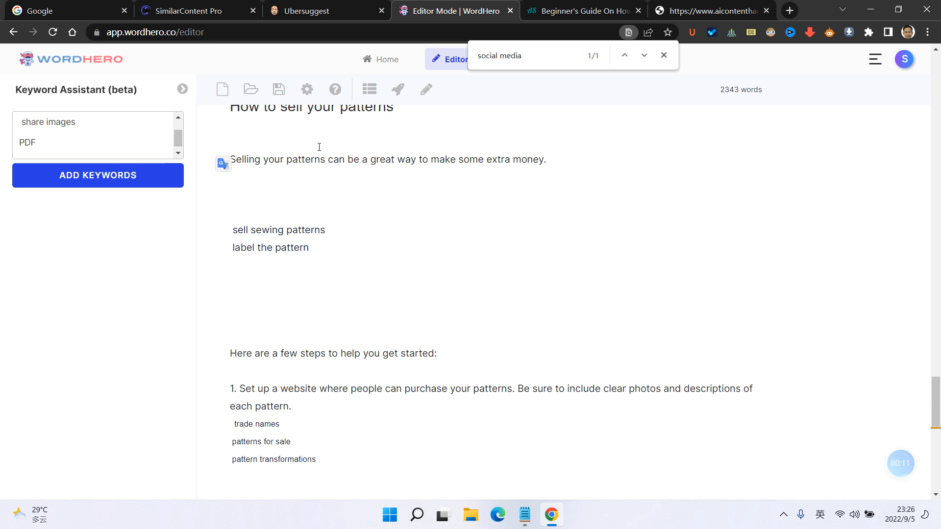
pyautogui.hotkey('ctrl', 'v')
pyautogui.tripleClick(312, 183)
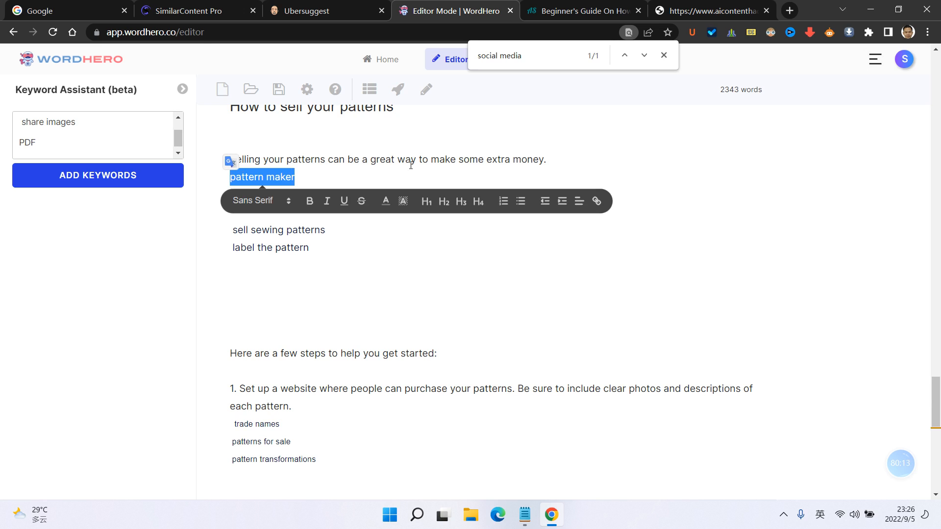
pyautogui.press('BackSpace')
pyautogui.press('BackSpace')
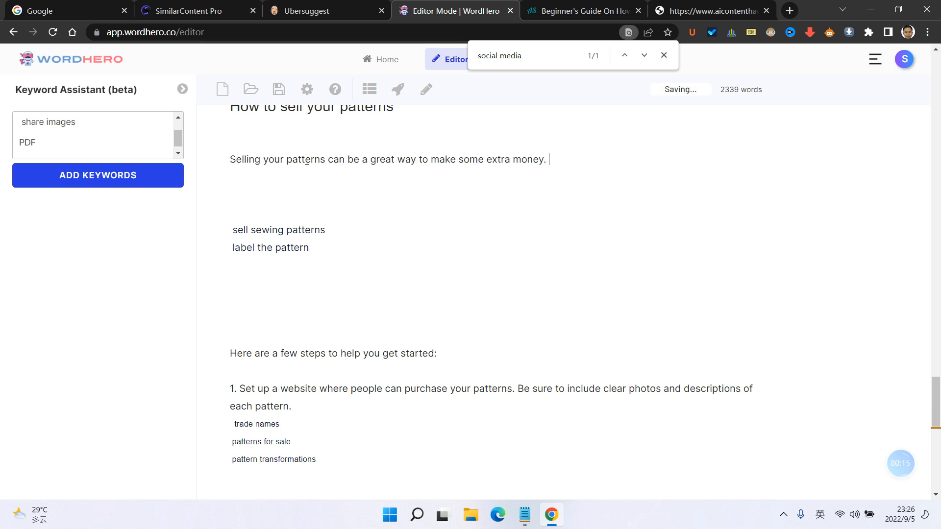
# - Append "pattern maker" to the entered keywords and add the whole list to the Keyword Assistant
pyautogui.click(127, 148)
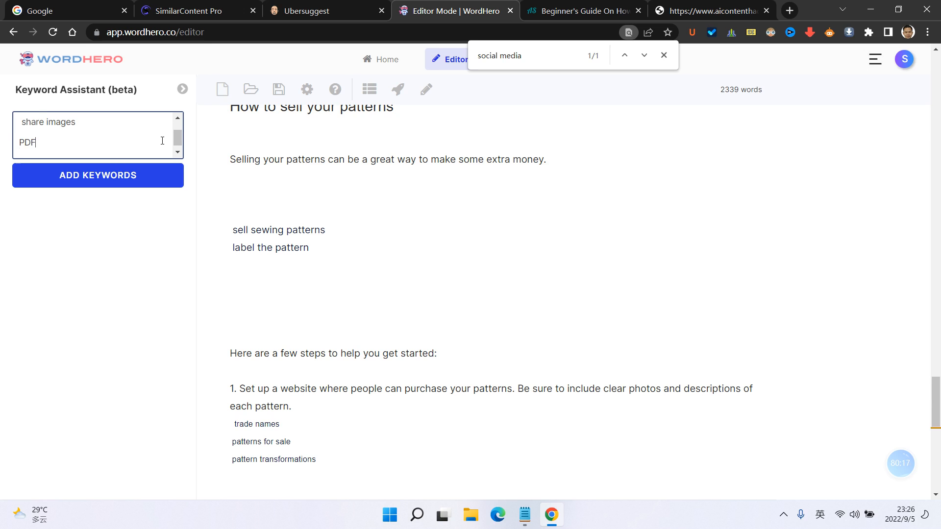
pyautogui.press('Return')
pyautogui.hotkey('ctrl', 'v')
pyautogui.click(134, 177)
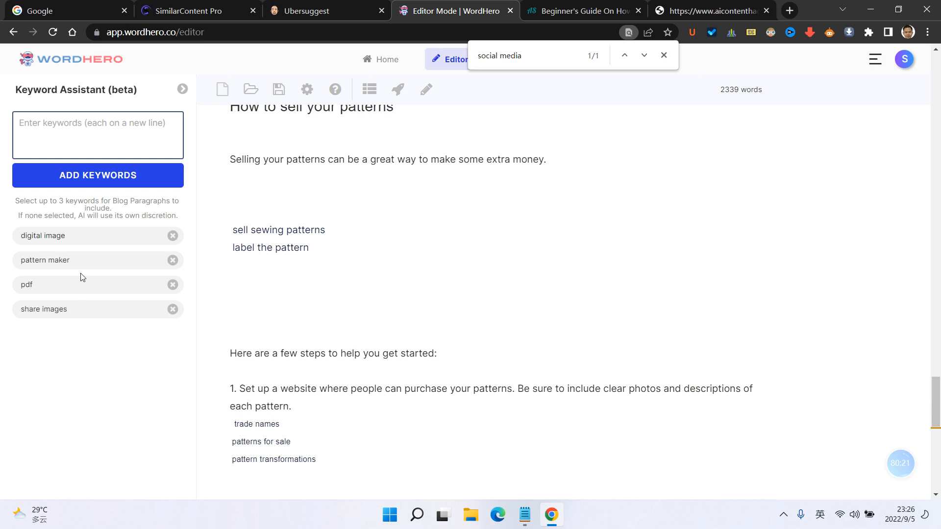
# - Choose the keyword "pattern maker" and generate AI text from the sentence "Selling your patterns can be a great way to make some extra money."
pyautogui.click(136, 259)
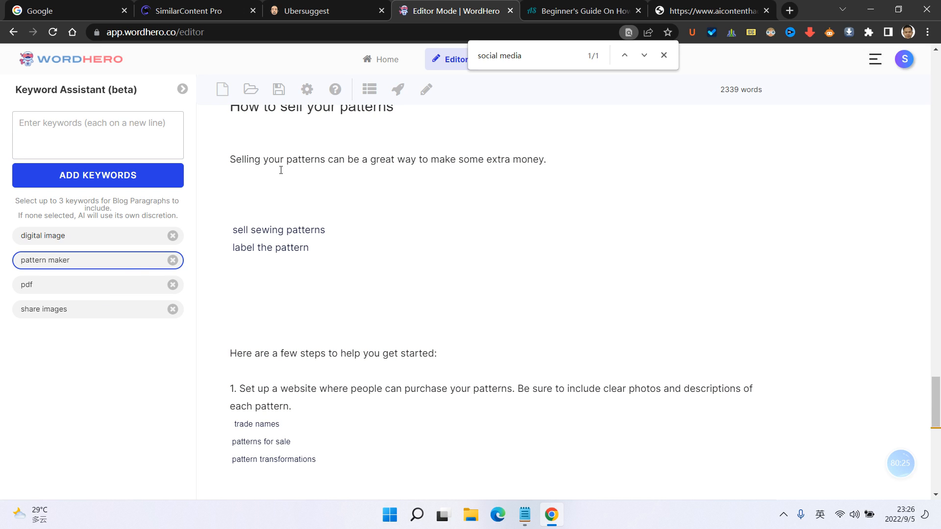
pyautogui.scroll(1, 280, 170)
pyautogui.moveTo(231, 220); pyautogui.dragTo(548, 221)
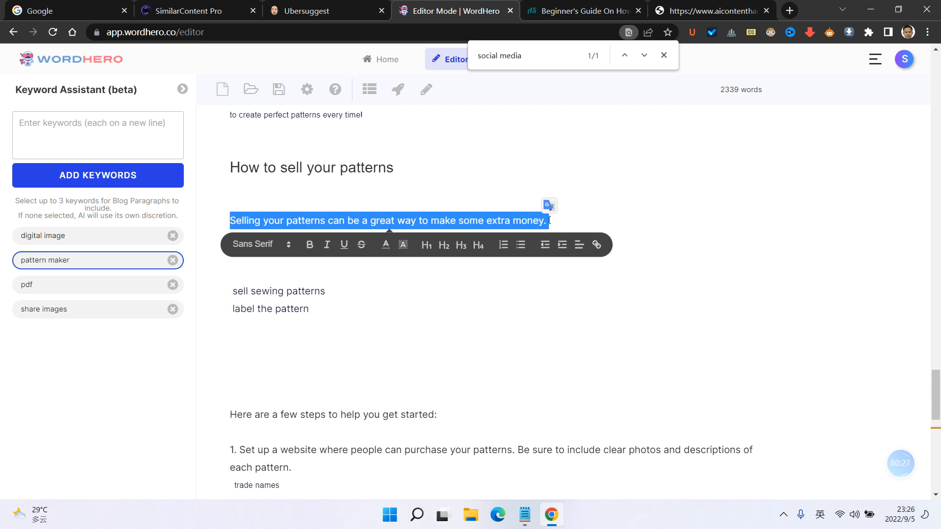
pyautogui.click(400, 91)
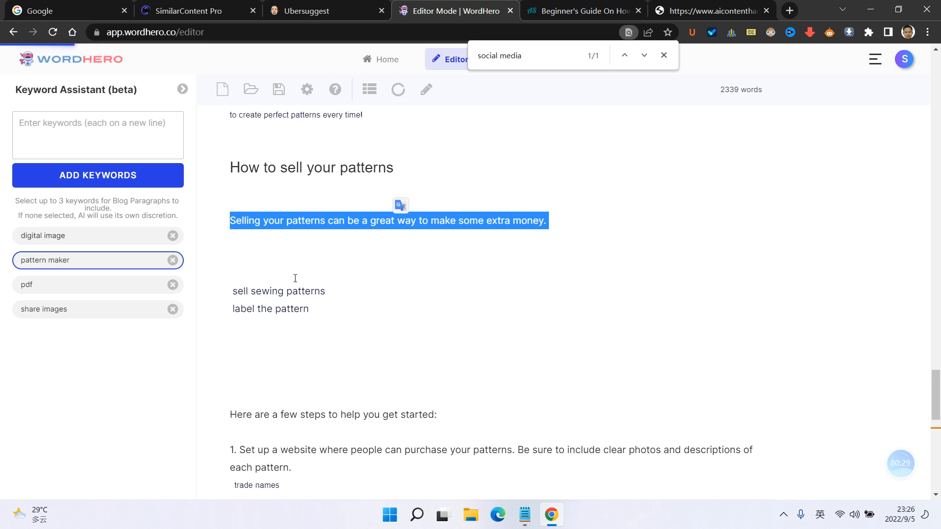
pyautogui.click(281, 248)
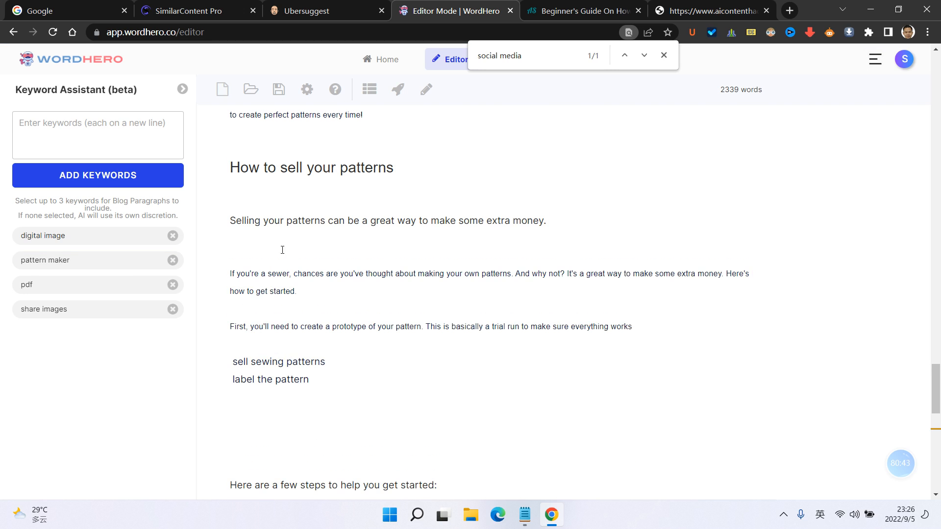
# - Copy "sell sewing patterns" and "label the pattern" from below the generated text and add them to the Keyword Assistant
pyautogui.scroll(-2, 299, 289)
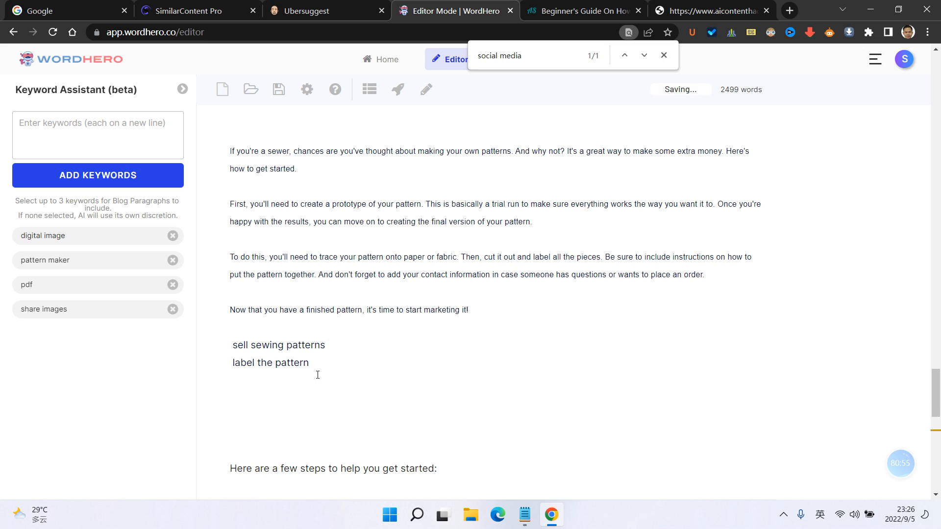
pyautogui.moveTo(326, 369); pyautogui.dragTo(231, 340)
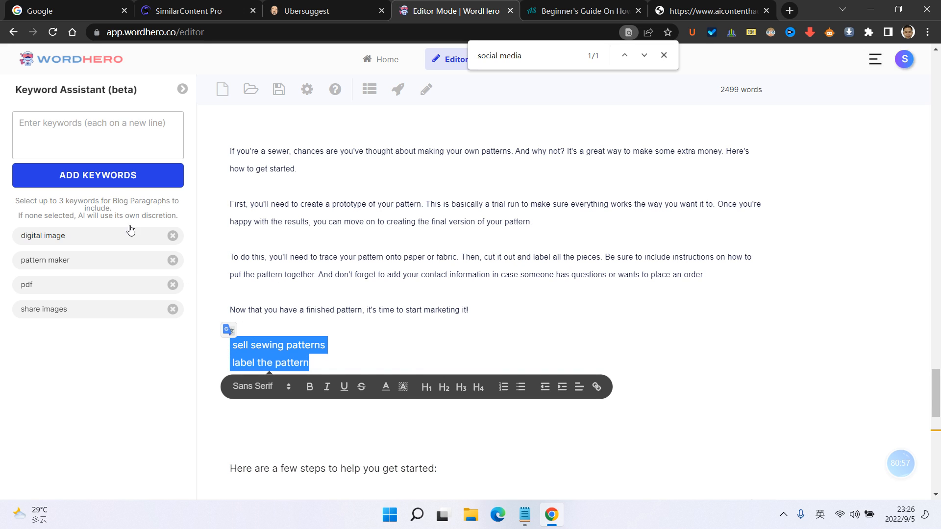
pyautogui.press('BackSpace')
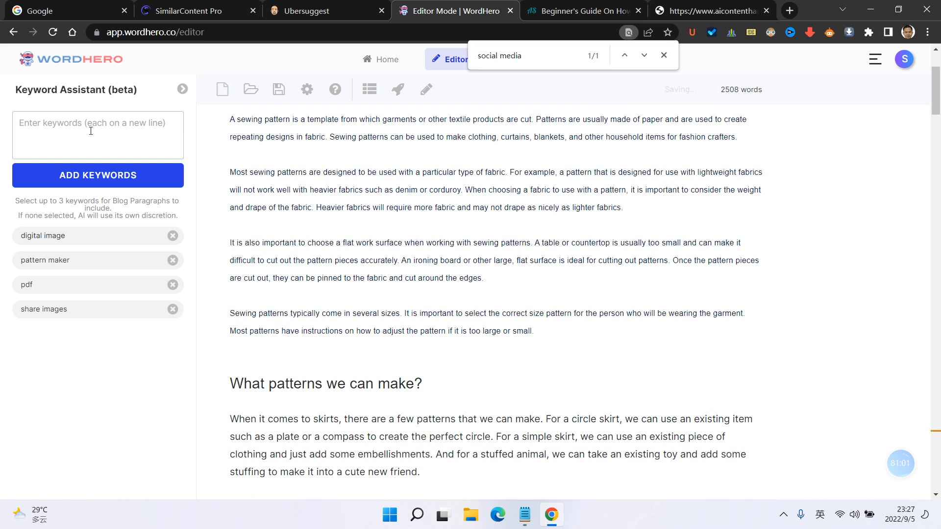
pyautogui.click(83, 131)
pyautogui.hotkey('ctrl', 'v')
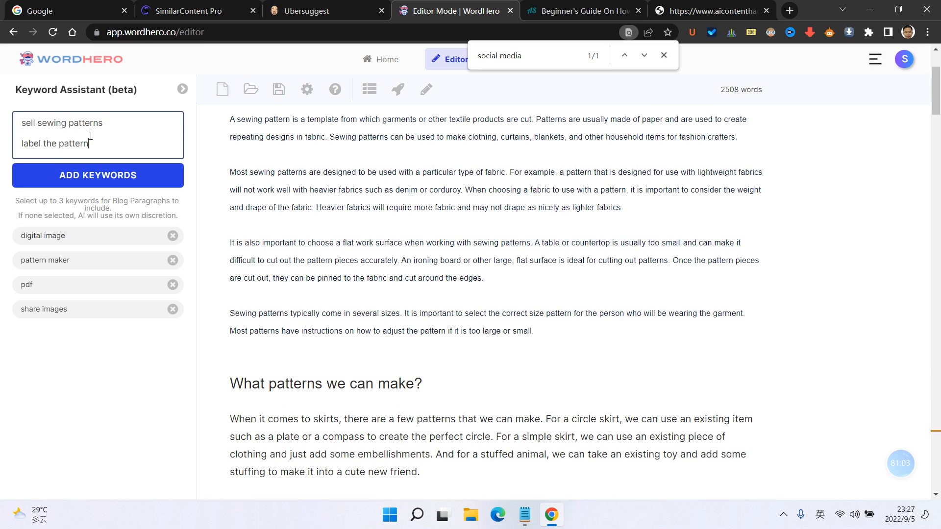
pyautogui.click(111, 188)
pyautogui.scroll(-20, 206, 212)
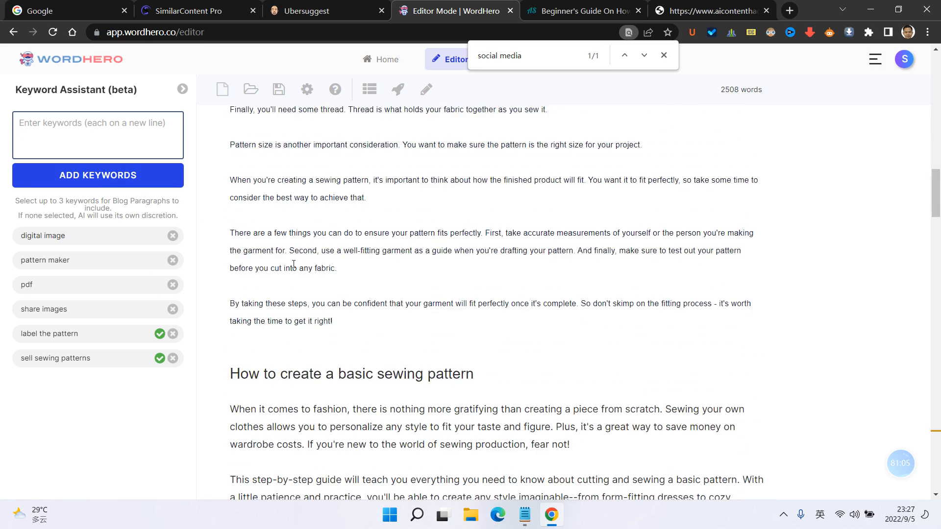
pyautogui.scroll(-20, 301, 261)
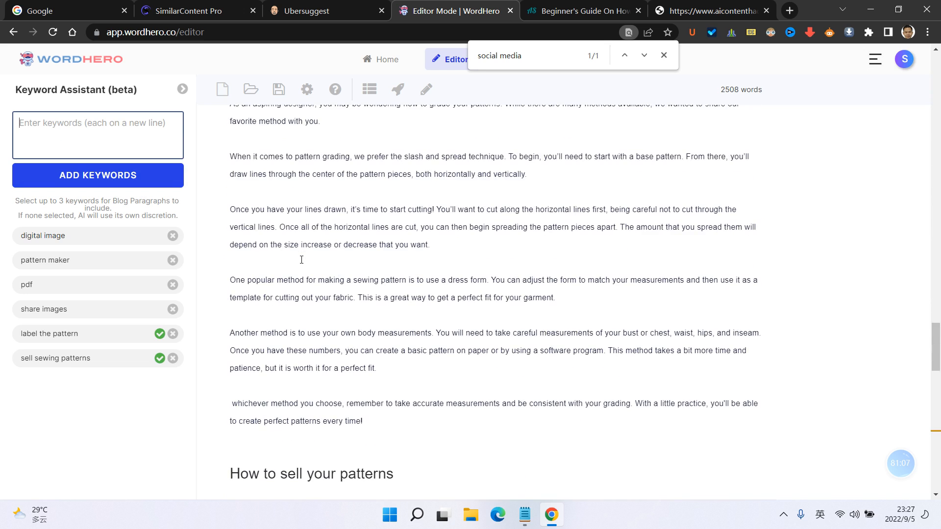
pyautogui.scroll(-5, 301, 260)
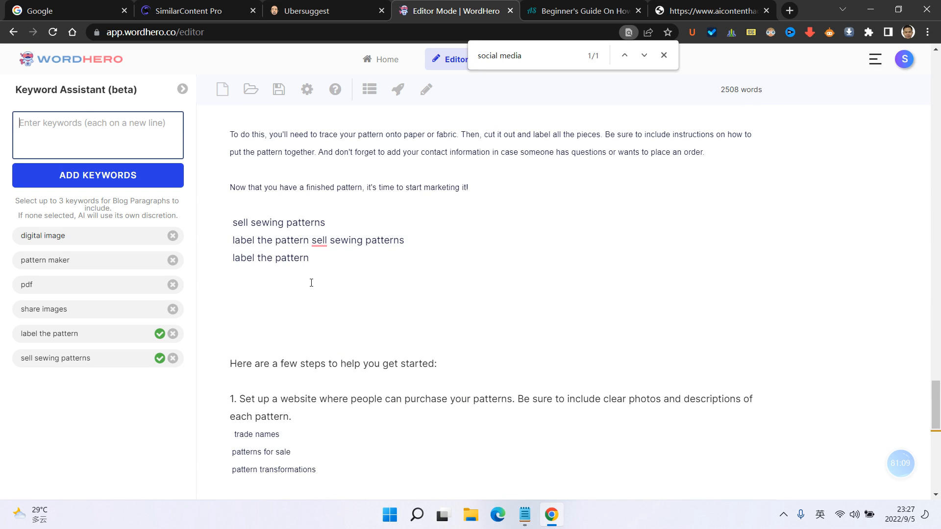
# - Delete the pasted keyword lines and an empty line below the sentence "Now that you have a finished pattern, it's time to start marketing it!"
pyautogui.moveTo(311, 283); pyautogui.dragTo(224, 216)
pyautogui.press('BackSpace')
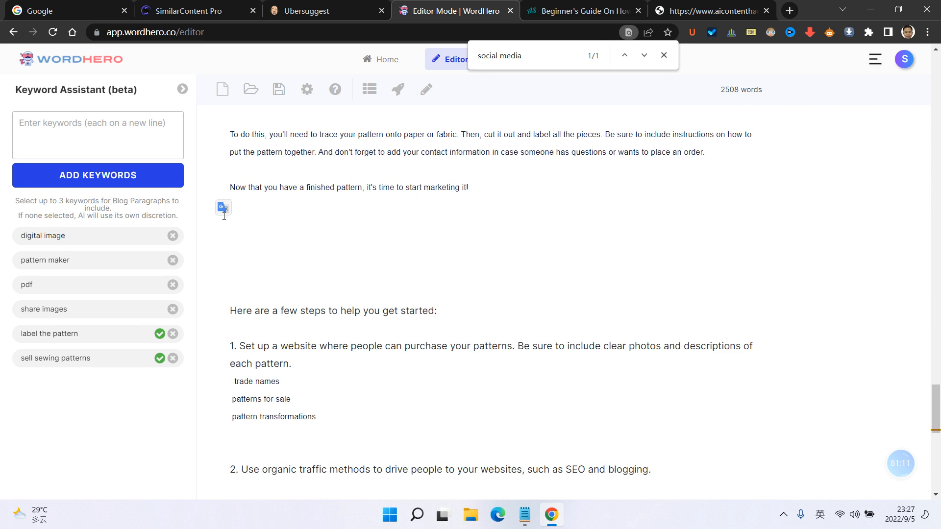
pyautogui.scroll(2, 283, 253)
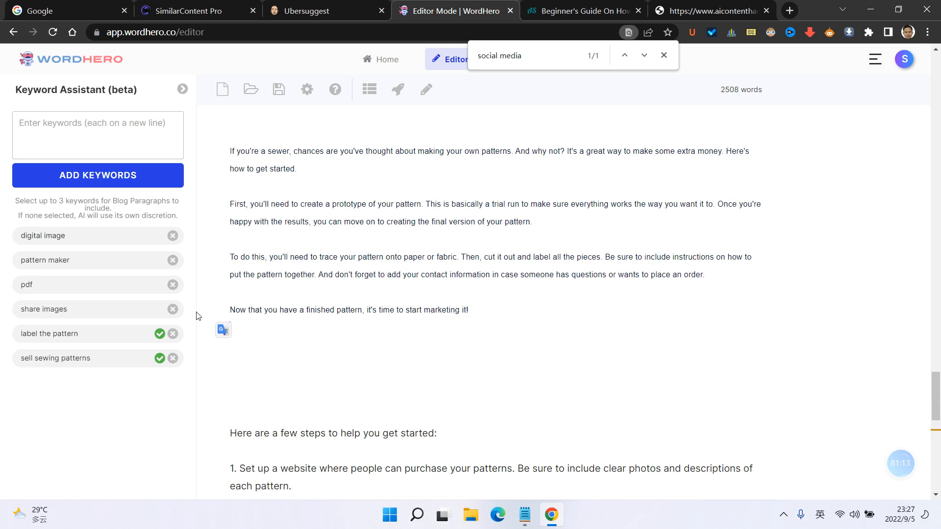
pyautogui.click(253, 341)
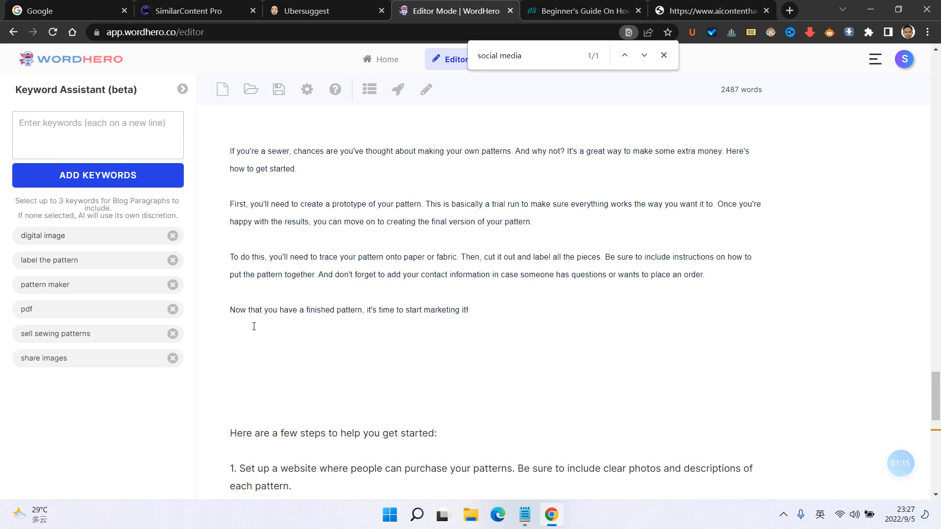
pyautogui.press('BackSpace')
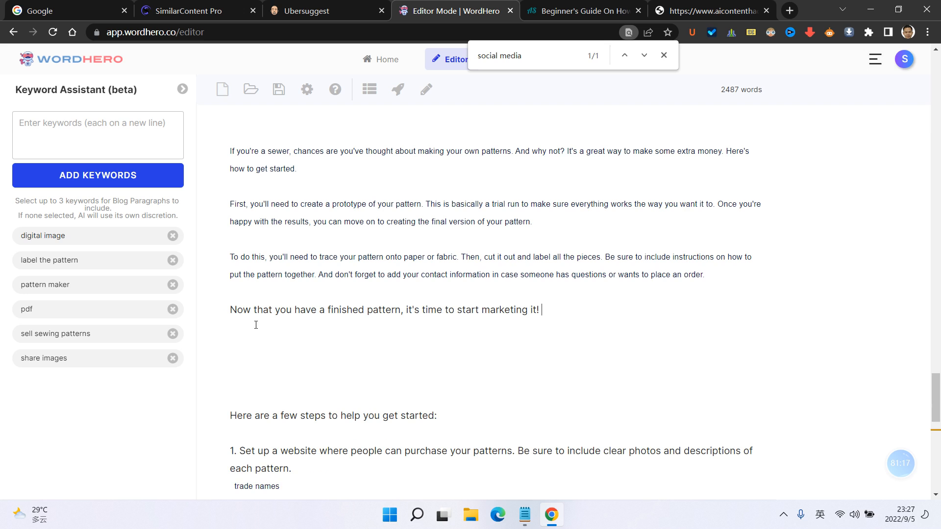
# - Extend the sentence "Here's how to get started" in the selling section with "as a pattern maker"
pyautogui.scroll(1, 262, 360)
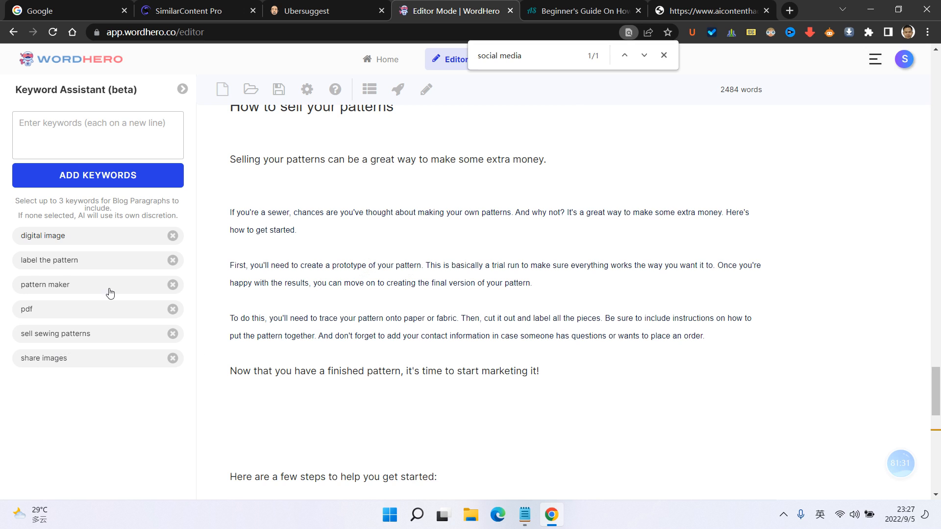
pyautogui.click(49, 287)
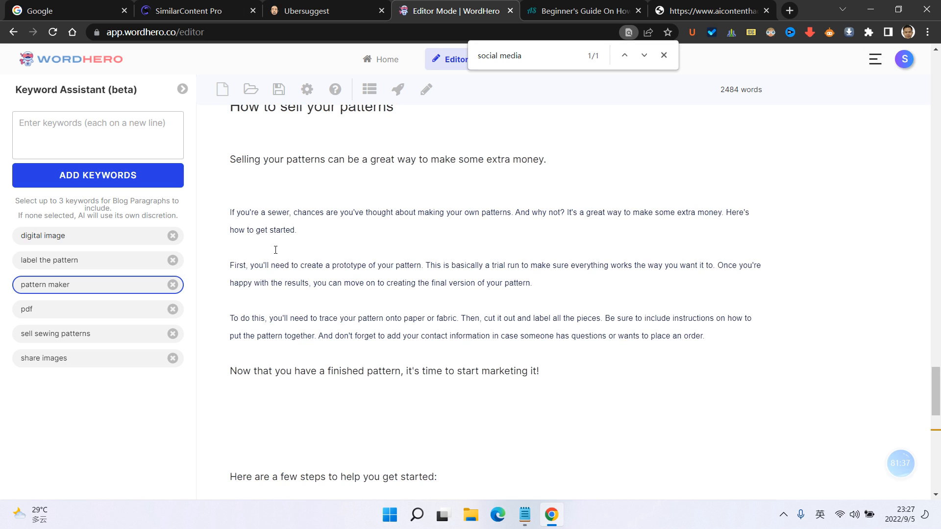
pyautogui.scroll(3, 276, 250)
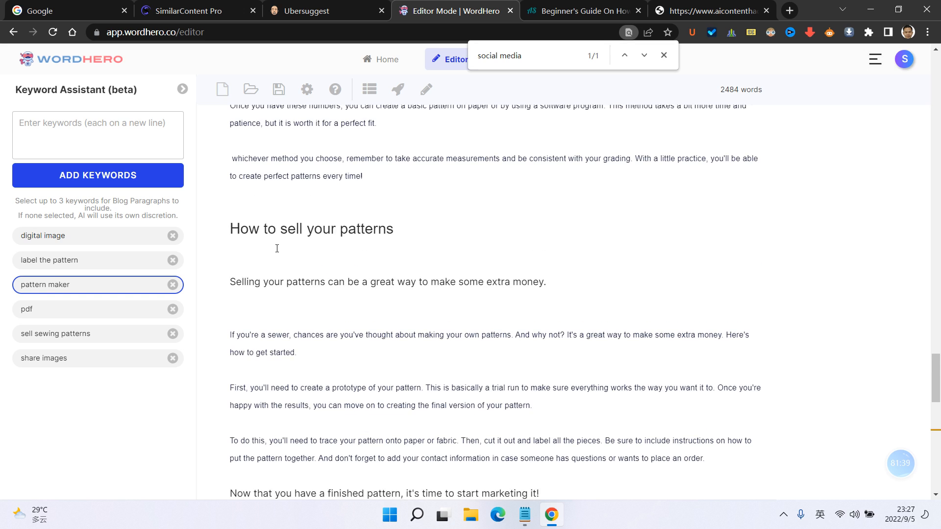
pyautogui.scroll(-3, 277, 249)
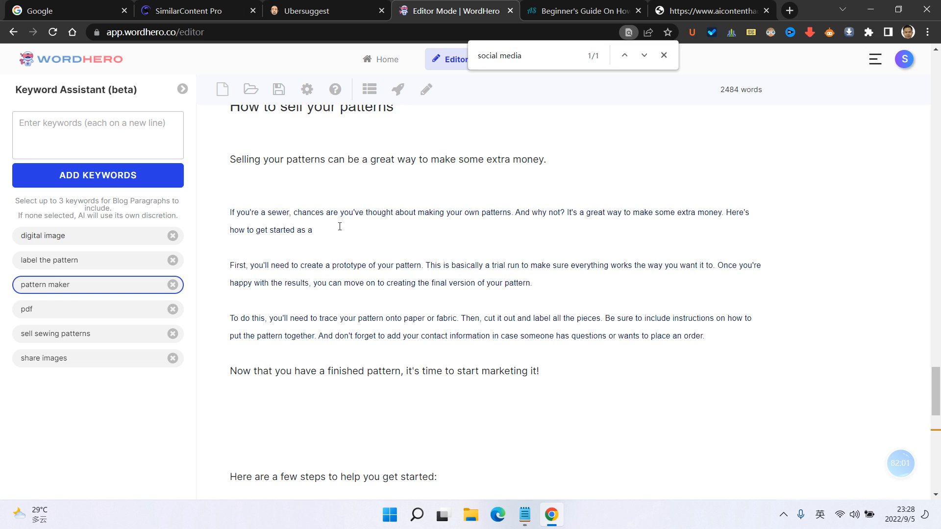
pyautogui.write('pattern maker.')
# - Remove the keywords "pdf" and "pattern maker" from the Keyword Assistant
pyautogui.click(164, 291)
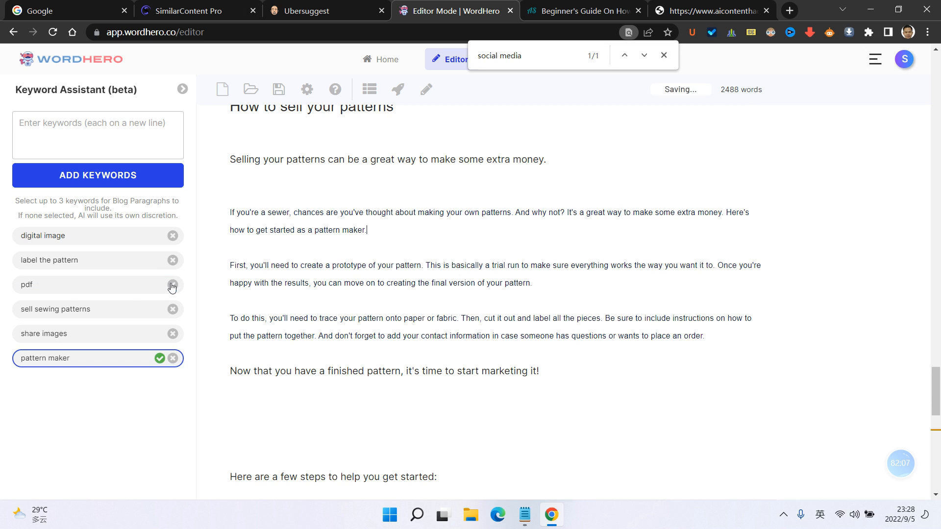
pyautogui.click(172, 286)
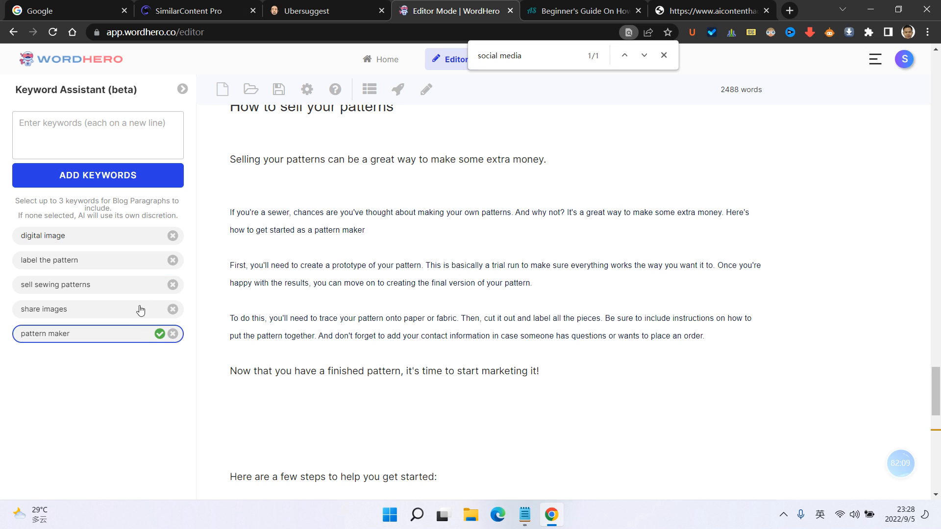
pyautogui.click(171, 333)
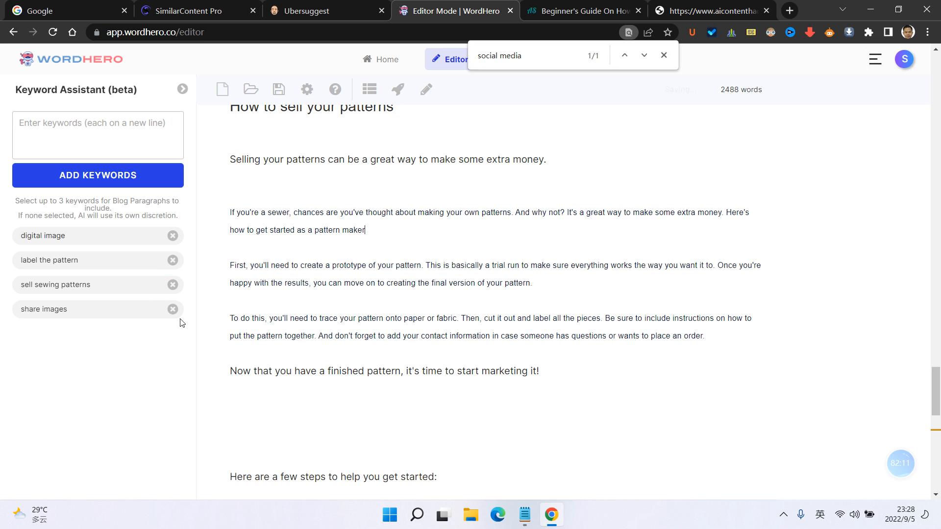
# - Check the keyword notes in Notepad and reread the section on selling patterns in the article
pyautogui.click(524, 515)
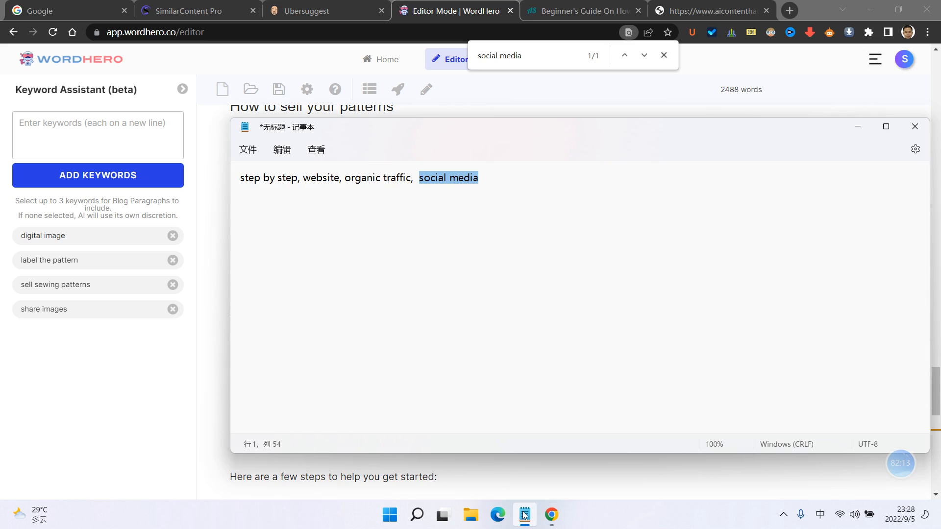
pyautogui.click(525, 515)
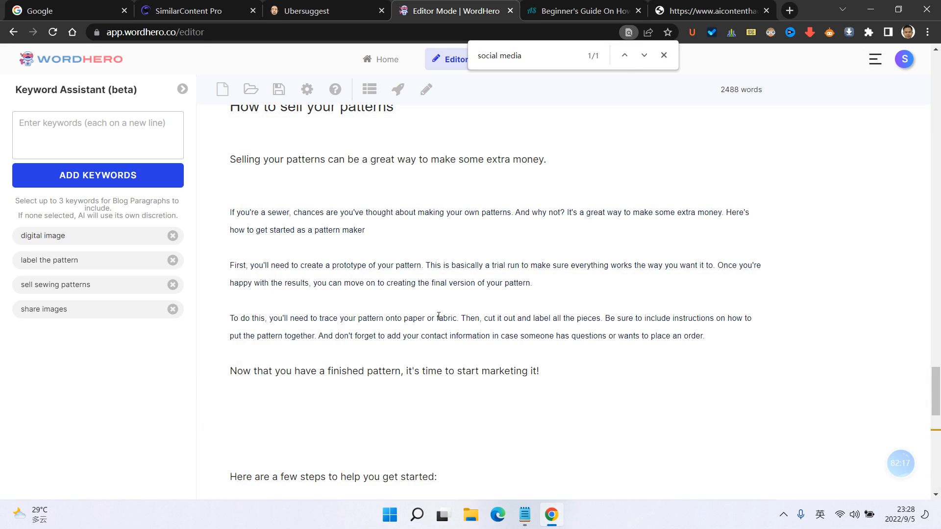
pyautogui.scroll(-2, 448, 299)
pyautogui.scroll(1, 414, 215)
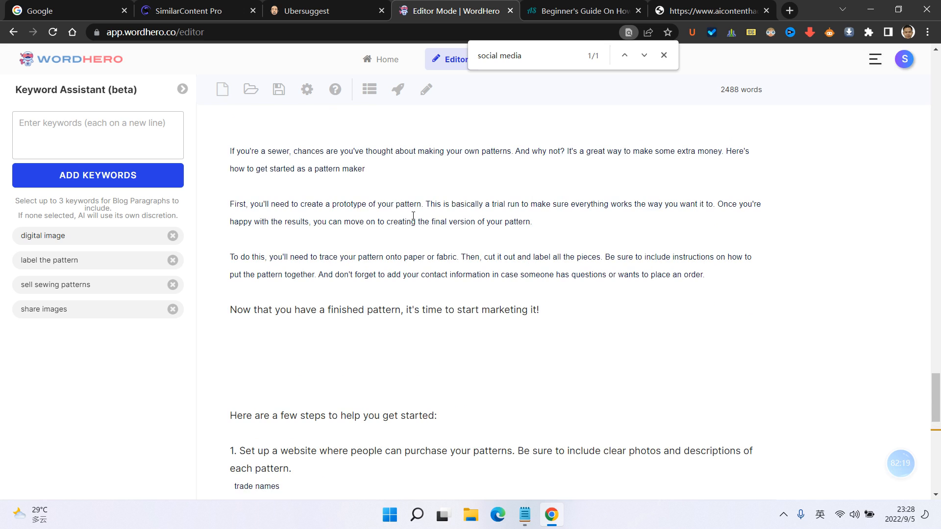
pyautogui.scroll(1, 413, 216)
pyautogui.scroll(1, 413, 216)
pyautogui.scroll(2, 414, 215)
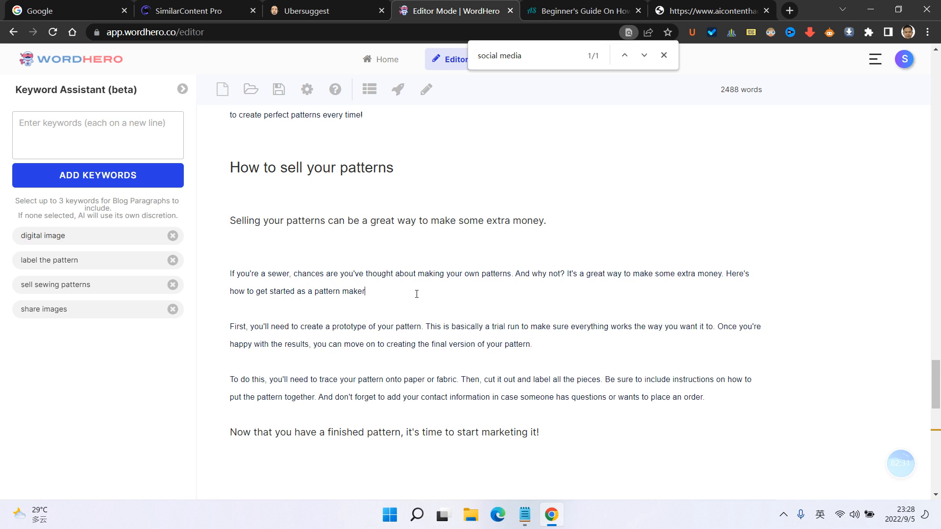
pyautogui.scroll(-1, 417, 294)
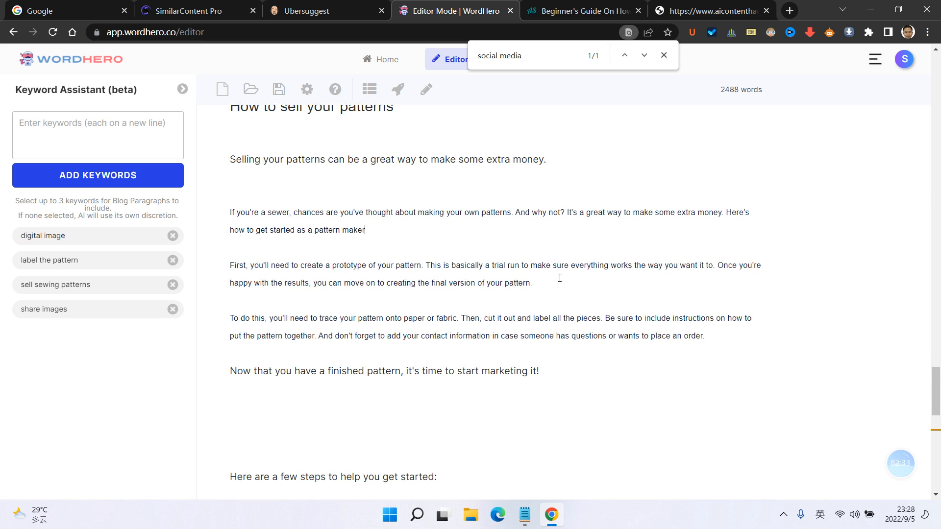
# - Insert an empty line below the prototype paragraph and choose the keywords "digital image", "label the pattern" and "share images"
pyautogui.press('Return')
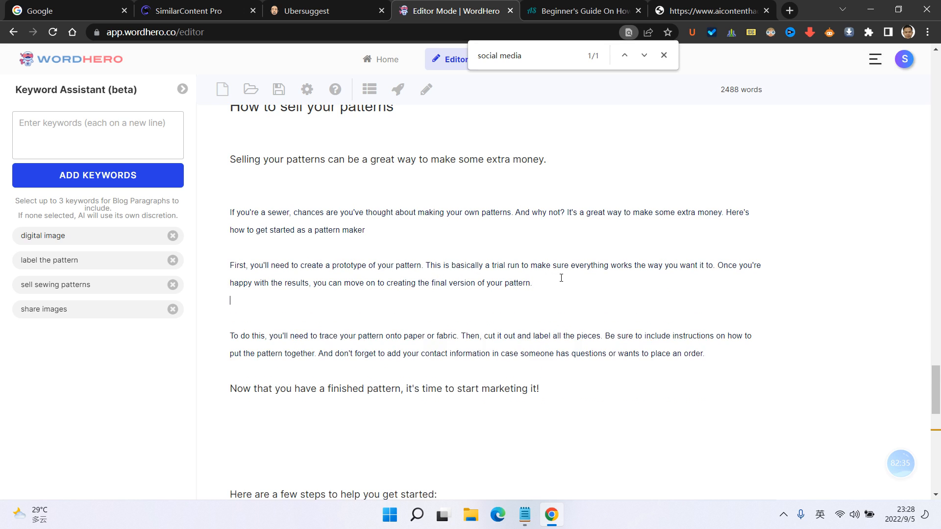
pyautogui.click(65, 264)
pyautogui.click(103, 289)
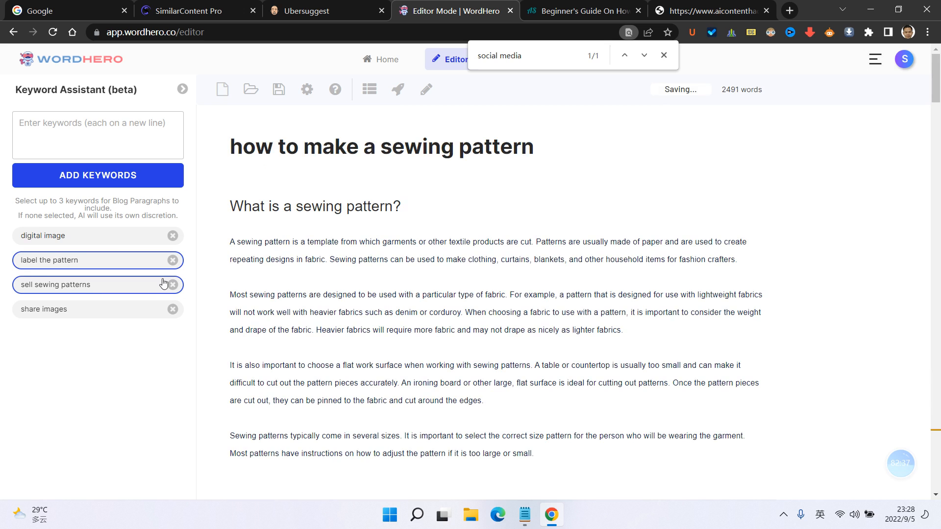
pyautogui.click(114, 289)
pyautogui.click(103, 242)
pyautogui.click(84, 317)
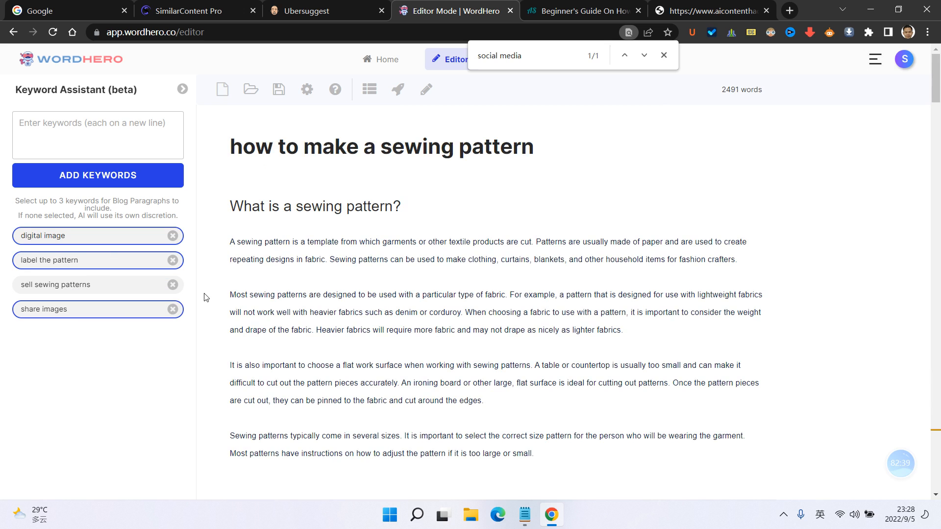
# - Generate AI text from the paragraph beginning "First, you'll need to create a prototype of your pattern" in the selling section
pyautogui.scroll(-6, 395, 245)
pyautogui.scroll(-20, 394, 245)
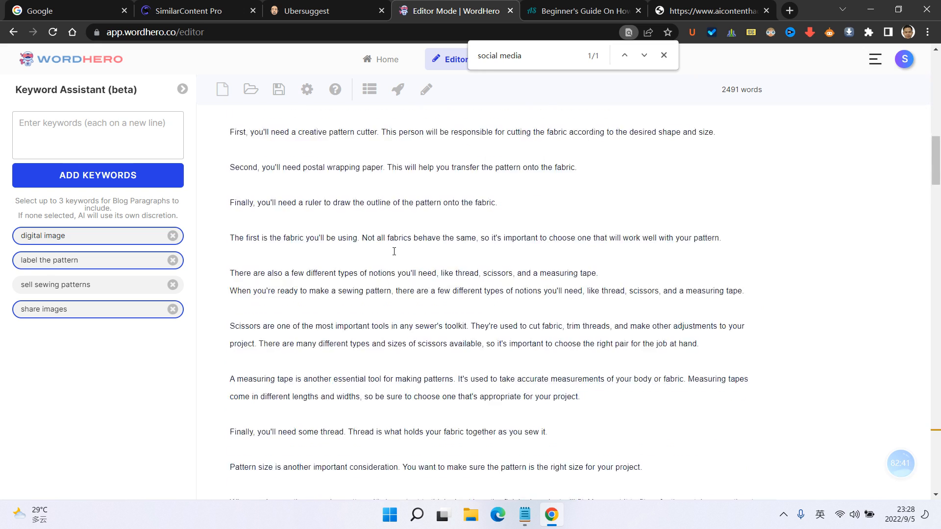
pyautogui.scroll(-15, 420, 298)
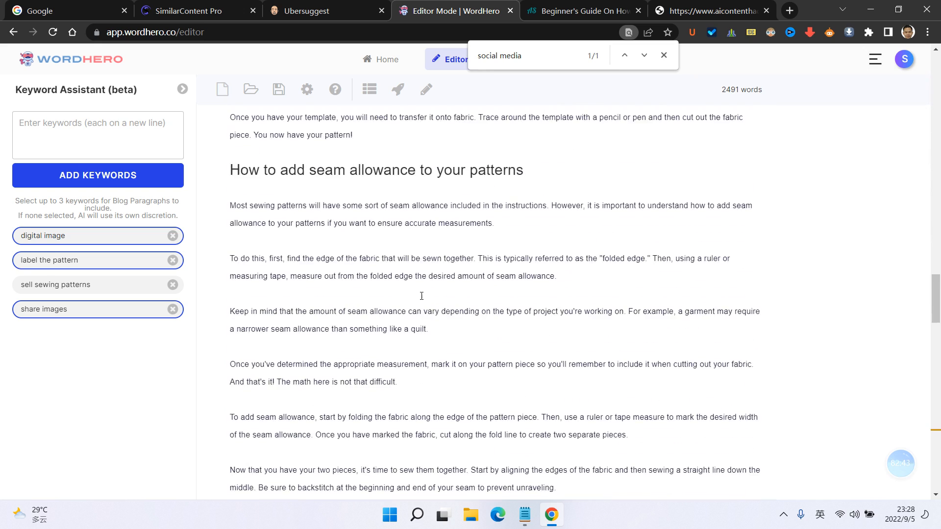
pyautogui.scroll(-5, 423, 296)
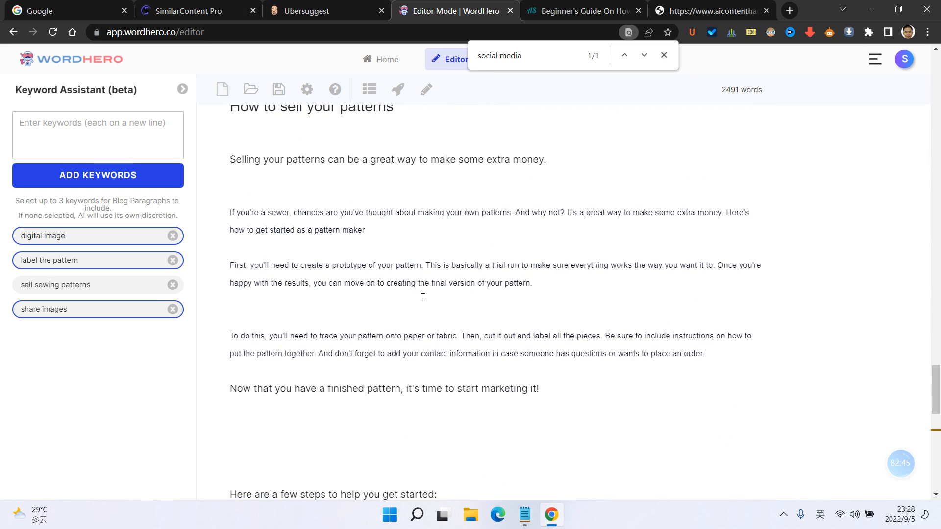
pyautogui.moveTo(397, 290); pyautogui.dragTo(235, 272)
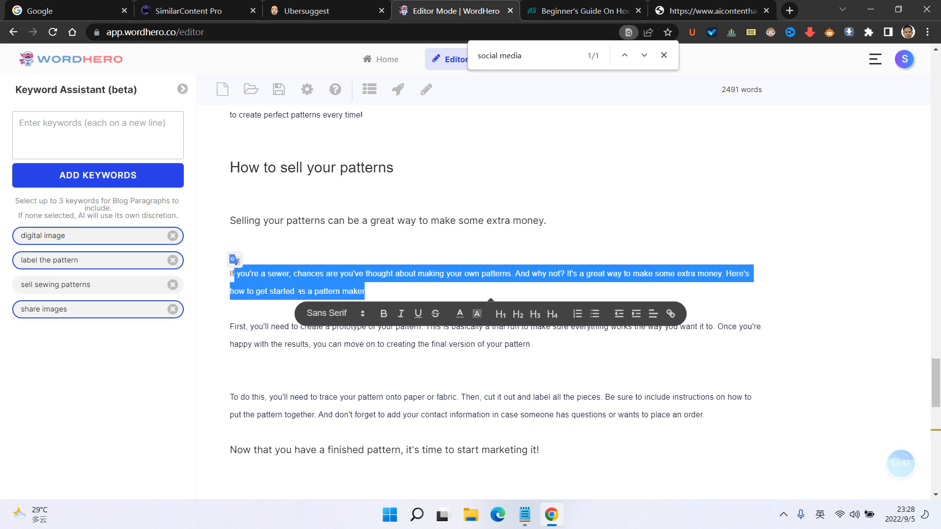
pyautogui.moveTo(231, 324); pyautogui.dragTo(611, 347)
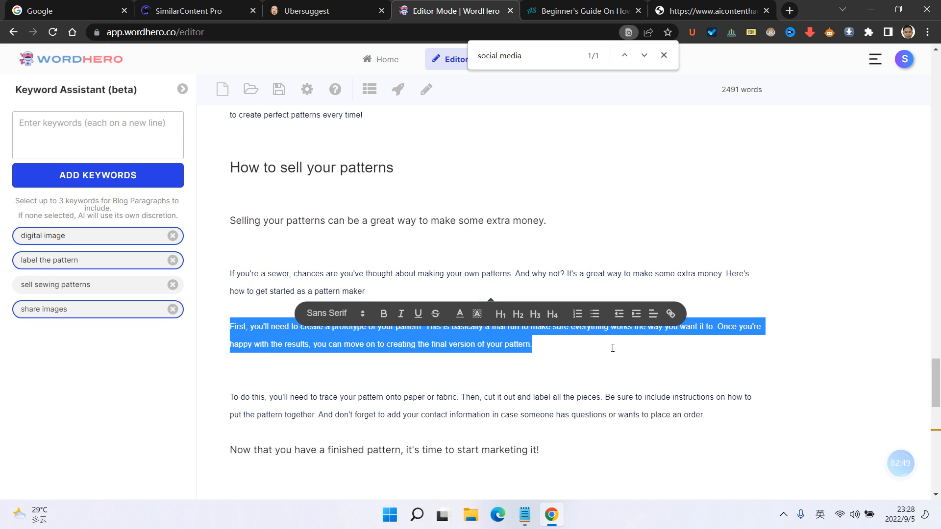
pyautogui.click(398, 90)
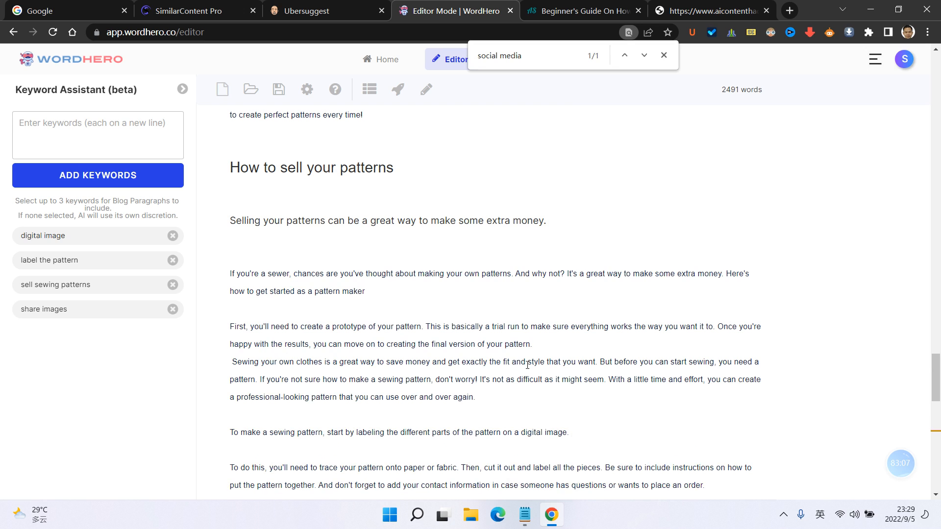
# - Add "And you can share it after payment." after the digital image sentence and remove the keywords "digital image" and "share images"
pyautogui.click(173, 310)
pyautogui.scroll(-1, 313, 388)
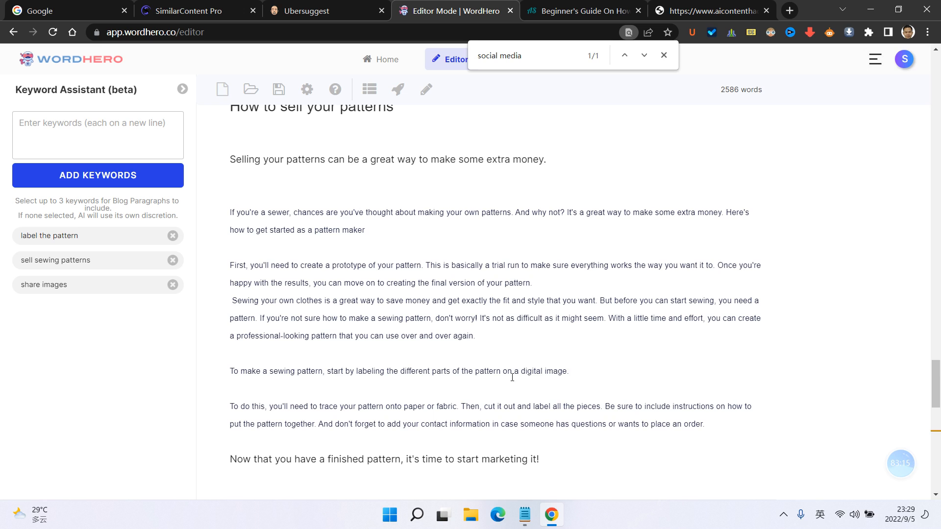
pyautogui.click(575, 371)
pyautogui.write('you can share it ')
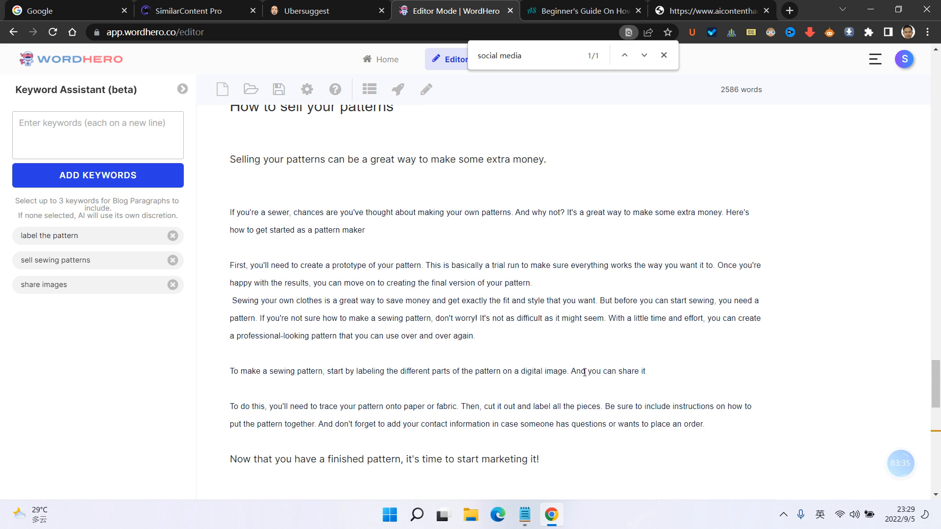
pyautogui.write('after payment.')
pyautogui.click(169, 287)
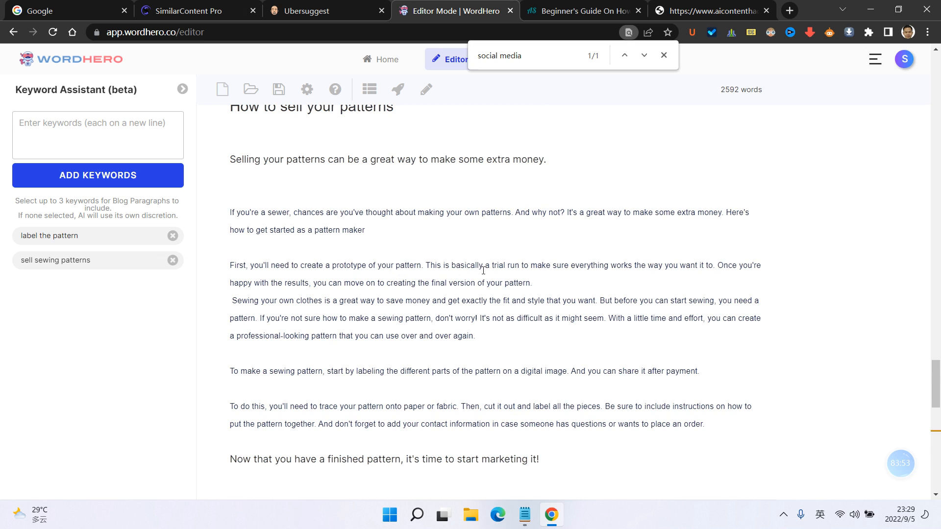
# - Insert an empty line below the prototype paragraph and append "And you should label it." to that paragraph
pyautogui.click(548, 282)
pyautogui.press('Return')
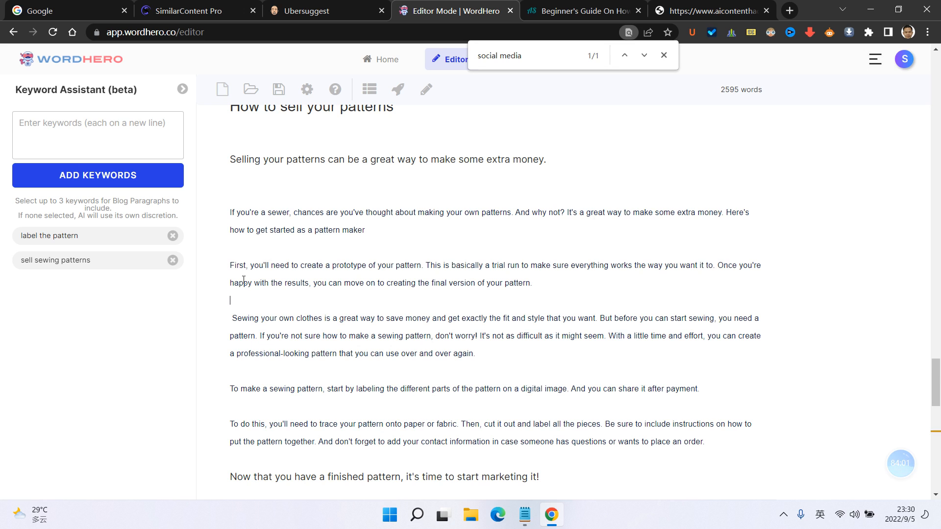
pyautogui.scroll(-1, 311, 255)
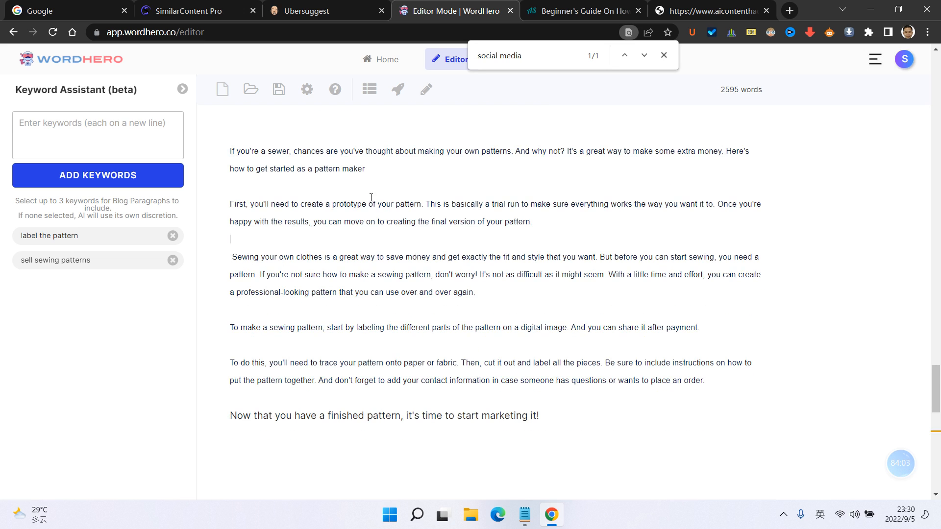
pyautogui.click(490, 151)
pyautogui.moveTo(629, 154); pyautogui.dragTo(725, 153)
pyautogui.click(685, 224)
pyautogui.write('.')
pyautogui.write('And y')
pyautogui.write('ou should la')
pyautogui.write('bey')
pyautogui.write('l it ')
pyautogui.write('.')
# - Move the keyword "applicable law" from the end of the keyword list above the Conclusion to above "pattern alterations"
pyautogui.scroll(-15, 562, 218)
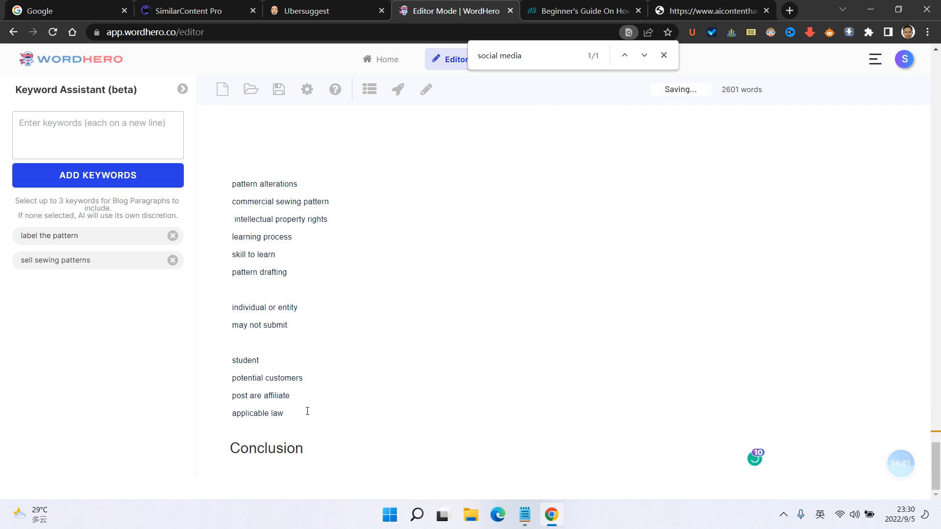
pyautogui.moveTo(306, 413); pyautogui.dragTo(198, 416)
pyautogui.hotkey('ctrl', 'c')
pyautogui.press('BackSpace')
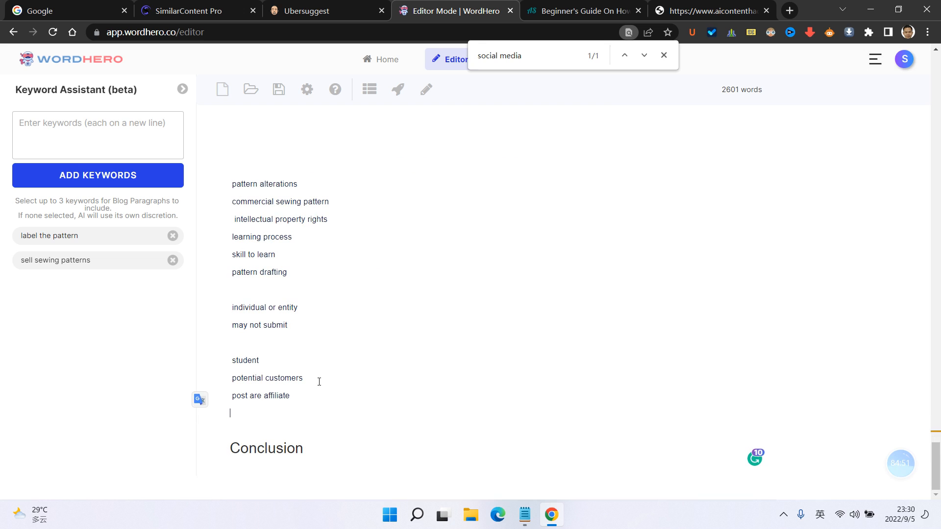
pyautogui.click(309, 341)
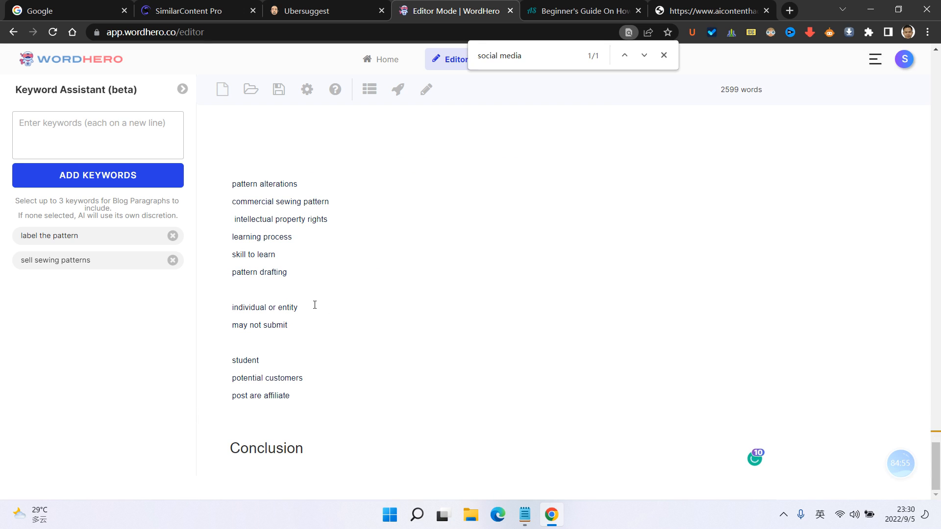
pyautogui.scroll(3, 315, 305)
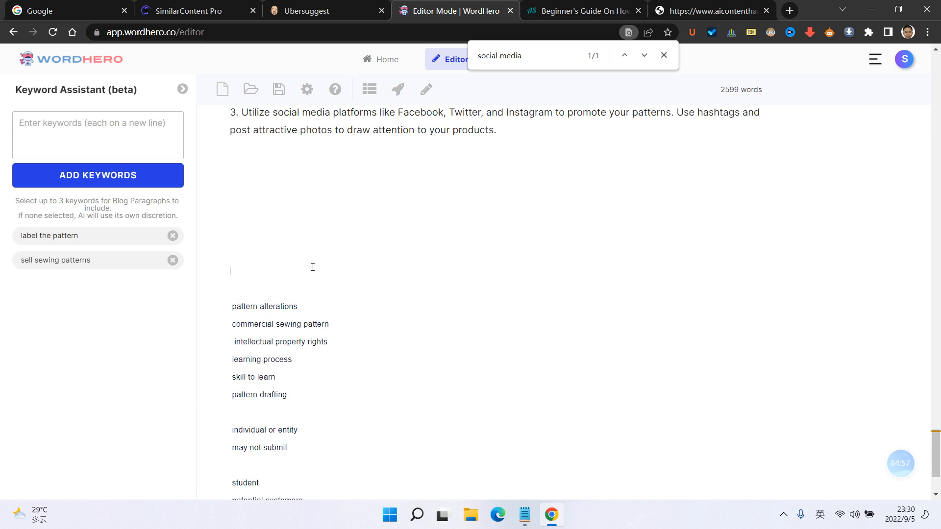
pyautogui.hotkey('ctrl', 'v')
pyautogui.scroll(-1, 296, 372)
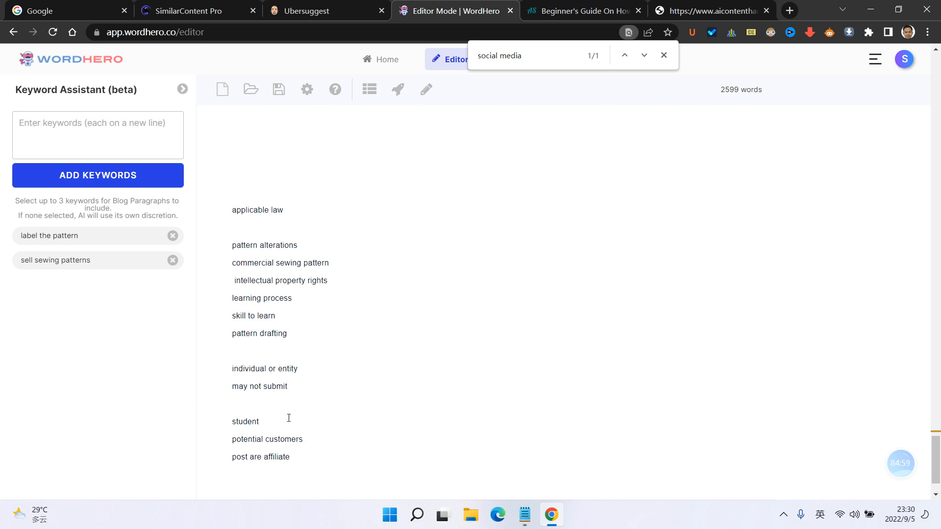
# - Move the keyword "intellectual property rights" from the keyword list onto a new line directly below "applicable law"
pyautogui.scroll(-1, 289, 418)
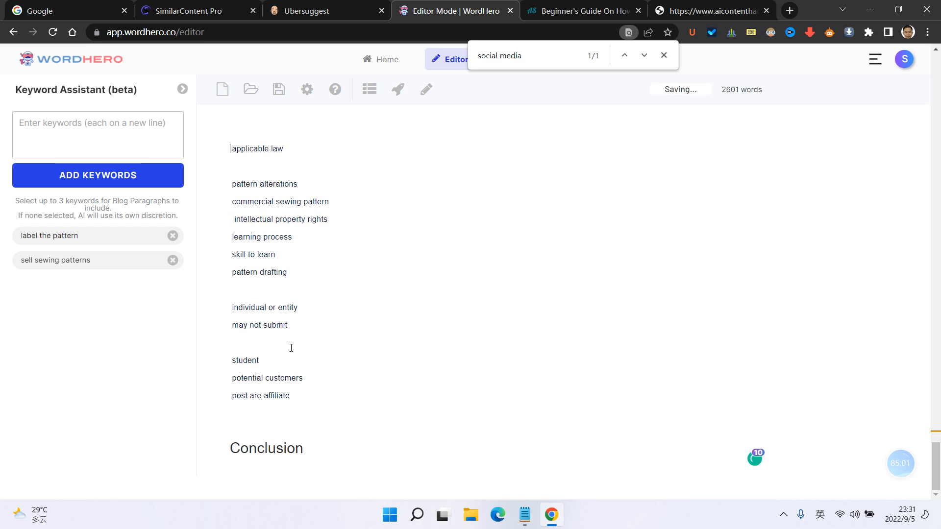
pyautogui.scroll(1, 293, 346)
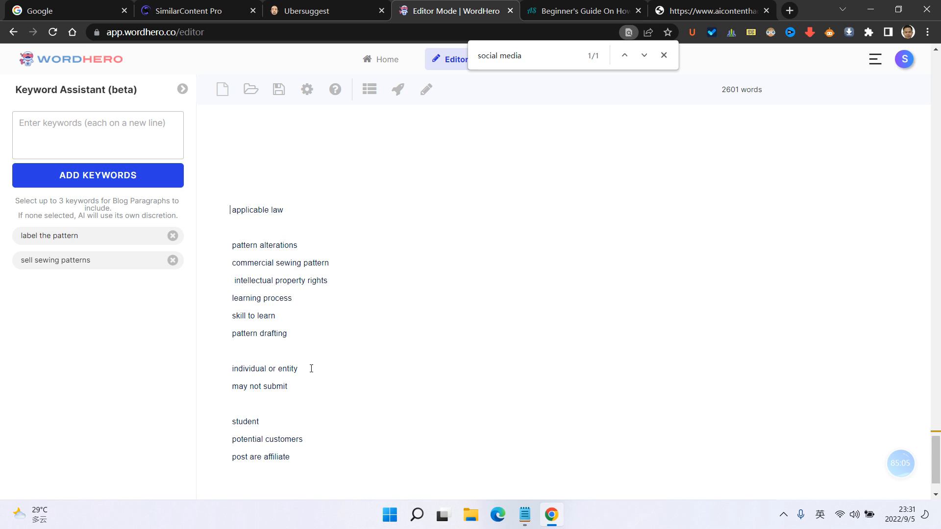
pyautogui.scroll(2, 311, 368)
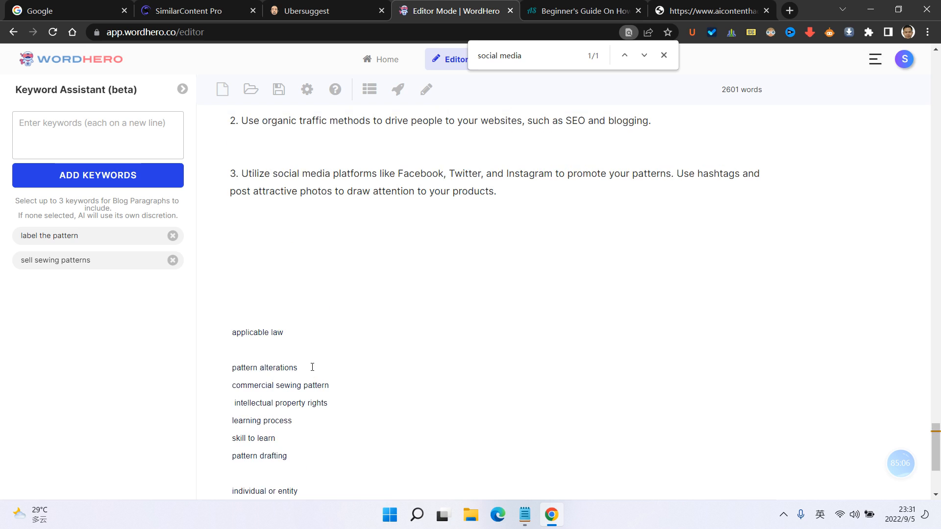
pyautogui.tripleClick(313, 333)
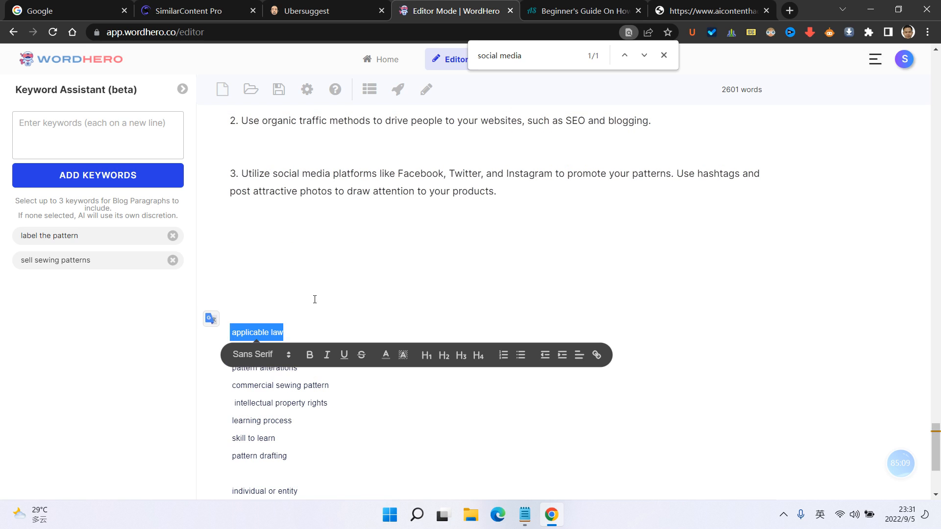
pyautogui.scroll(-2, 300, 372)
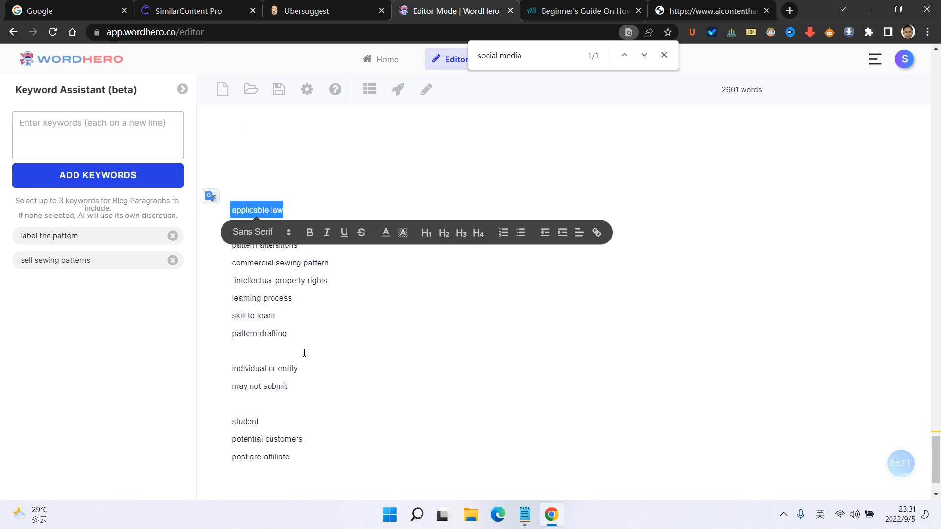
pyautogui.click(305, 352)
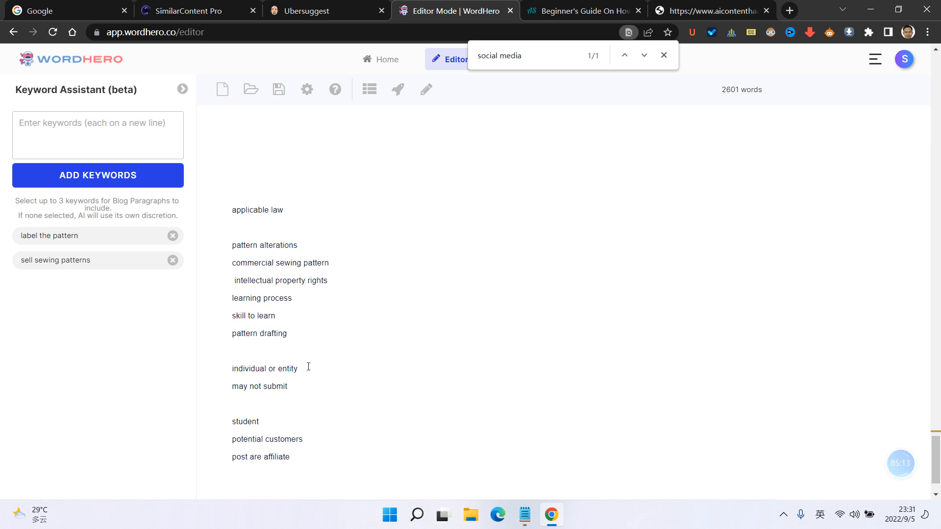
pyautogui.tripleClick(348, 282)
pyautogui.hotkey('ctrl', 'c')
pyautogui.press('BackSpace')
pyautogui.click(309, 216)
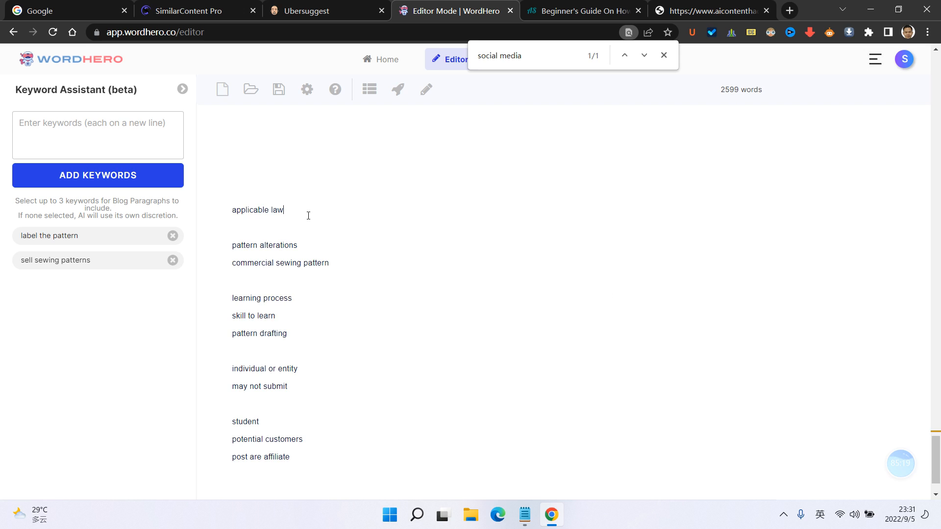
pyautogui.press('Return')
pyautogui.hotkey('ctrl', 'v')
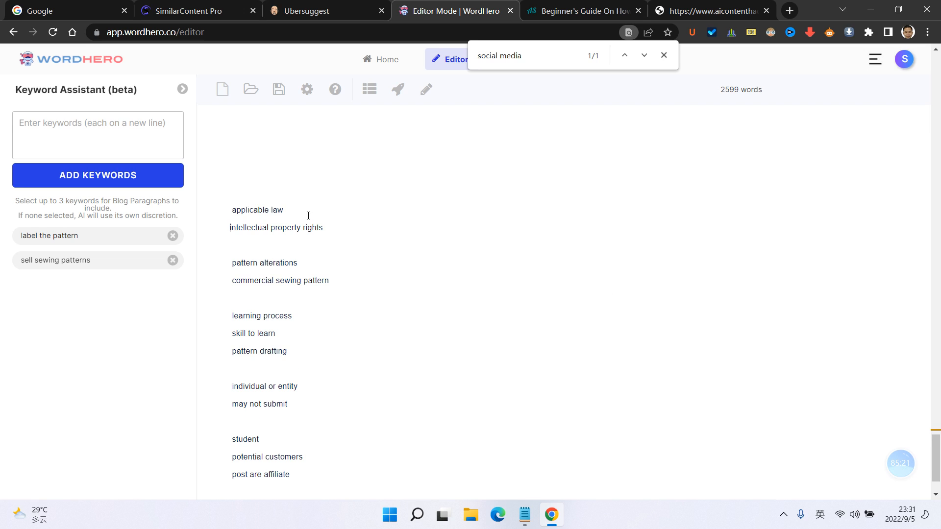
# - Move the keywords "applicable law" and "intellectual property rights" from the keyword list to the end of the prototype paragraph in the selling section
pyautogui.moveTo(338, 224); pyautogui.dragTo(227, 204)
pyautogui.hotkey('ctrl', 'c')
pyautogui.press('BackSpace')
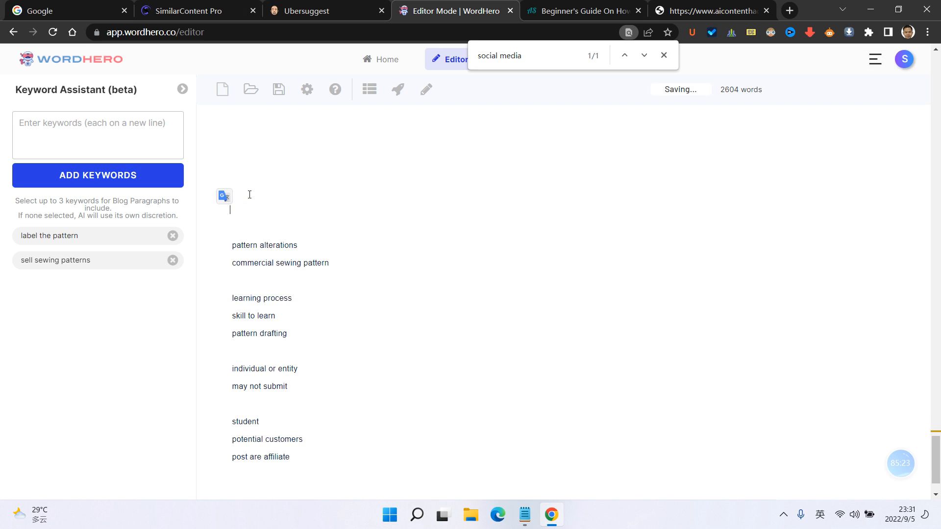
pyautogui.scroll(20, 249, 194)
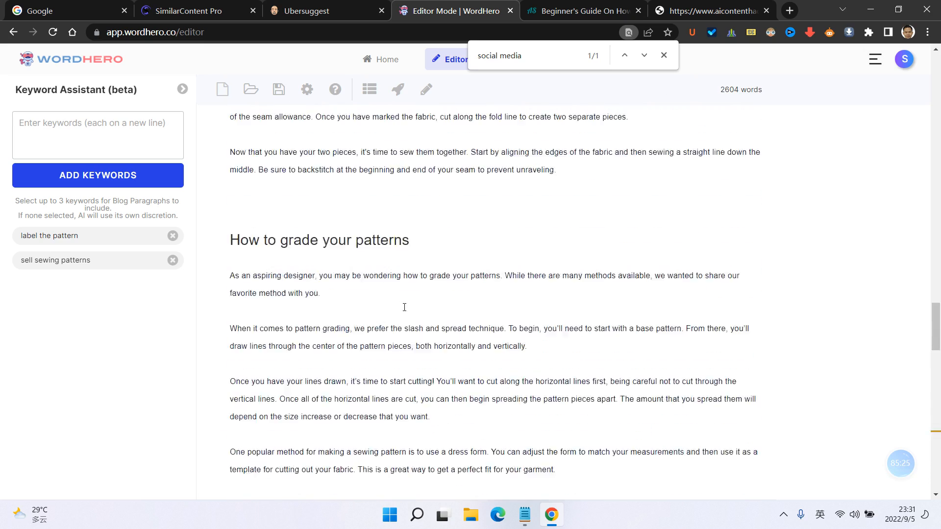
pyautogui.scroll(15, 405, 307)
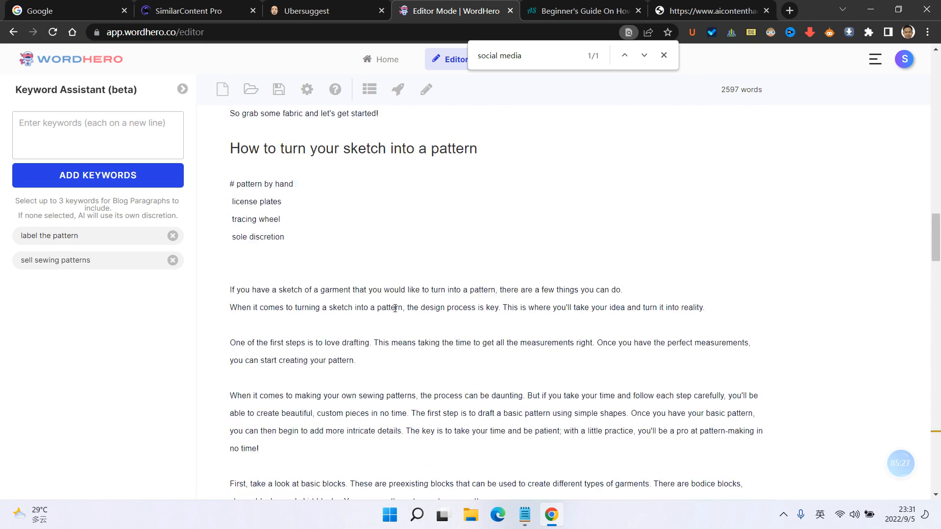
pyautogui.scroll(3, 396, 308)
pyautogui.scroll(-20, 395, 308)
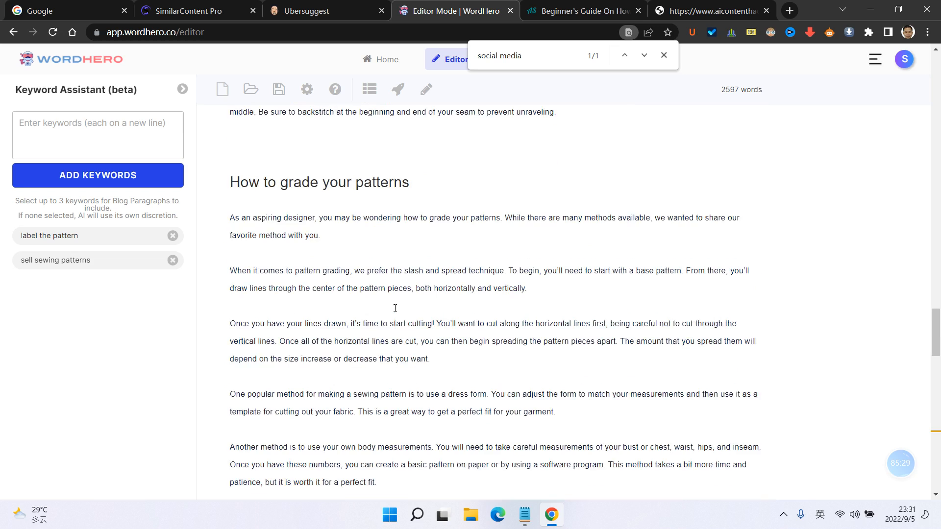
pyautogui.scroll(-5, 395, 308)
pyautogui.scroll(-6, 395, 308)
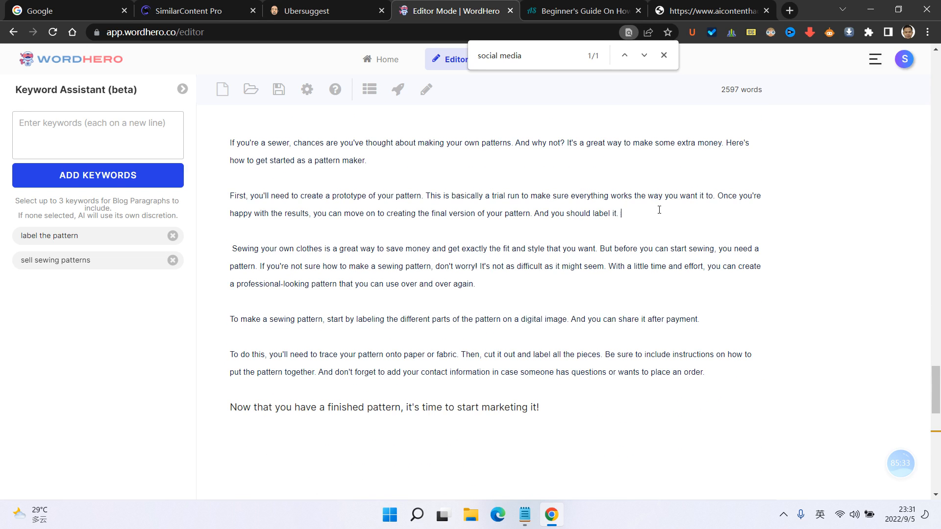
pyautogui.click(660, 208)
pyautogui.hotkey('ctrl', 'v')
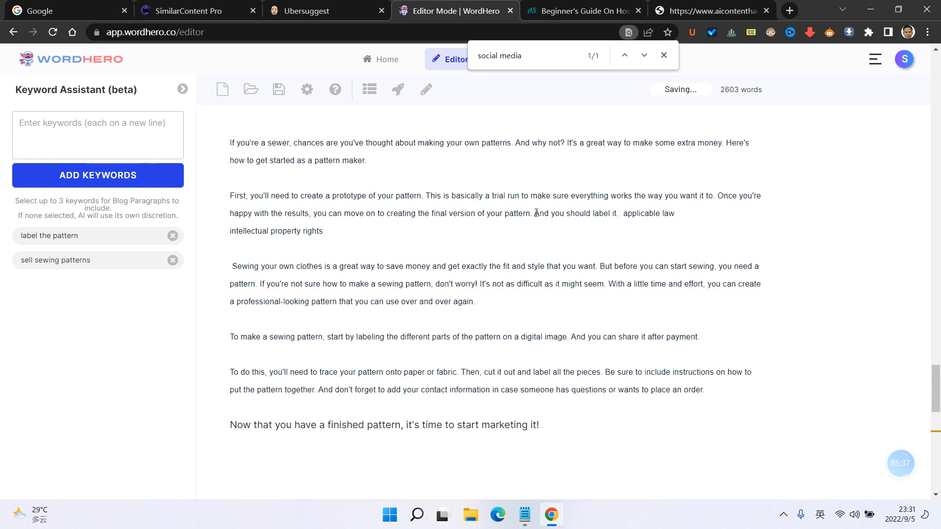
# - Cut "applicable law" and "intellectual property rights" from the prototype paragraph and add them to the Keyword Assistant
pyautogui.click(718, 194)
pyautogui.moveTo(623, 214); pyautogui.dragTo(630, 236)
pyautogui.hotkey('ctrl', 'c')
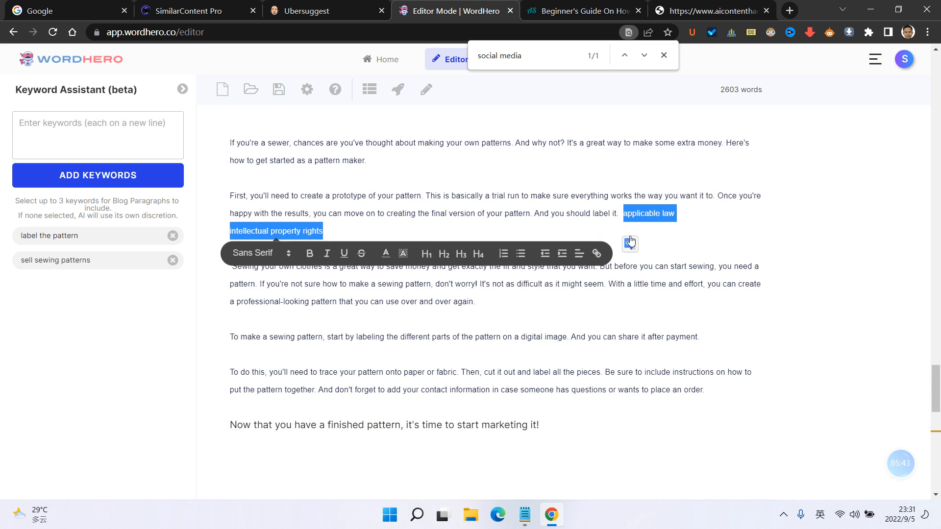
pyautogui.press('BackSpace')
pyautogui.click(78, 136)
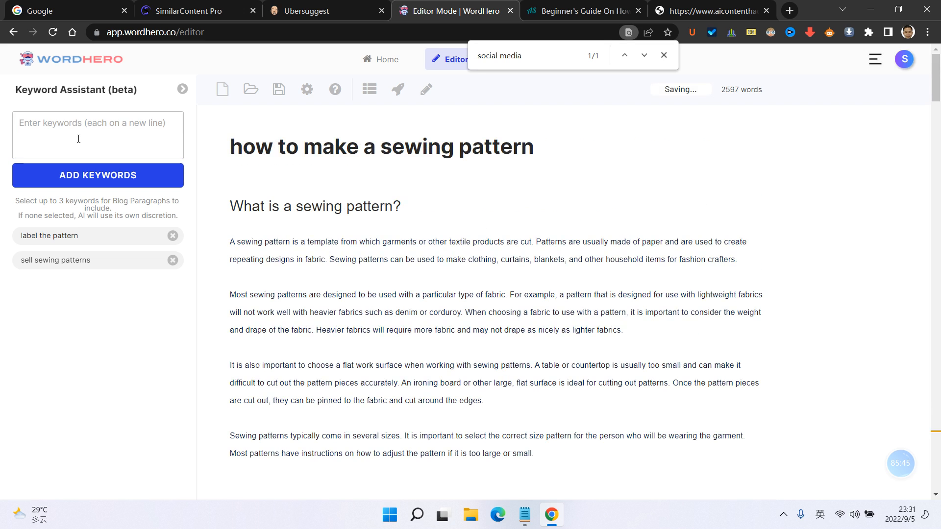
pyautogui.hotkey('ctrl', 'v')
pyautogui.click(76, 174)
# - Remove the keyword "label the pattern" from the Keyword Assistant
pyautogui.scroll(-20, 485, 205)
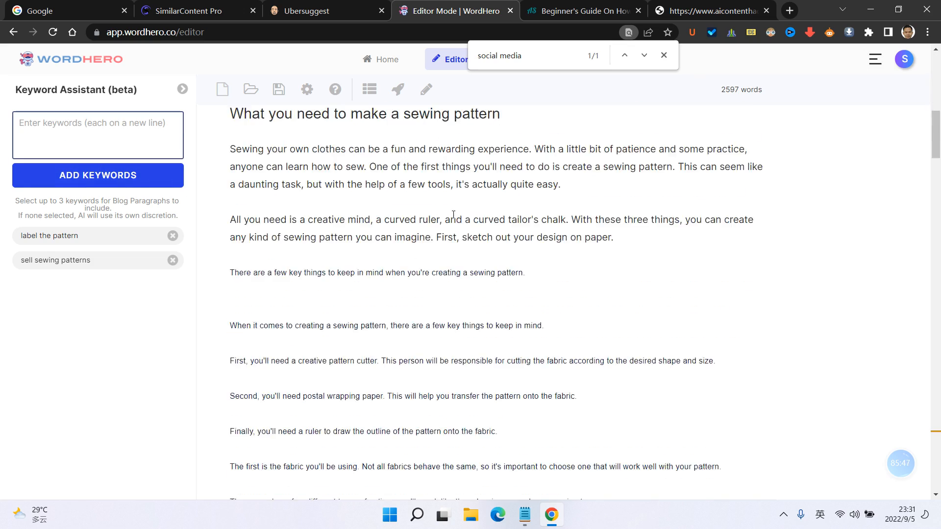
pyautogui.scroll(-15, 488, 201)
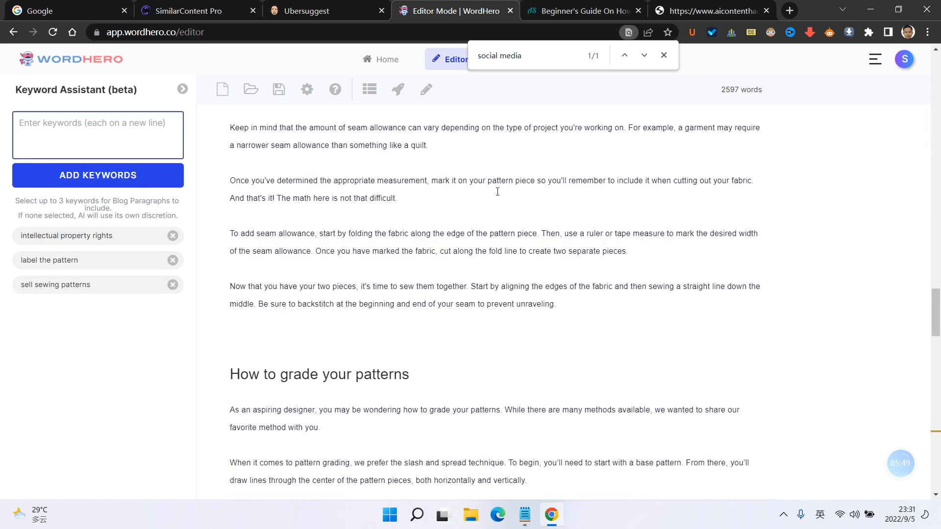
pyautogui.scroll(-8, 498, 190)
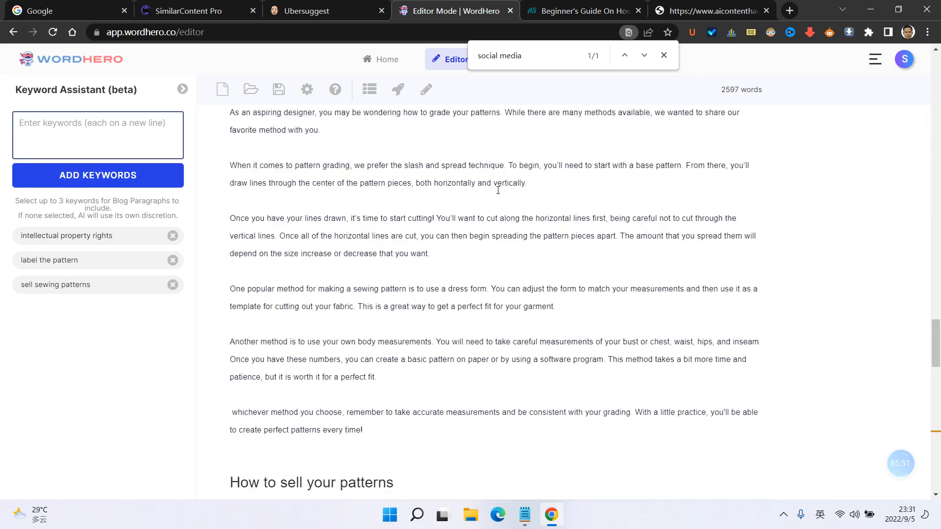
pyautogui.scroll(-3, 498, 190)
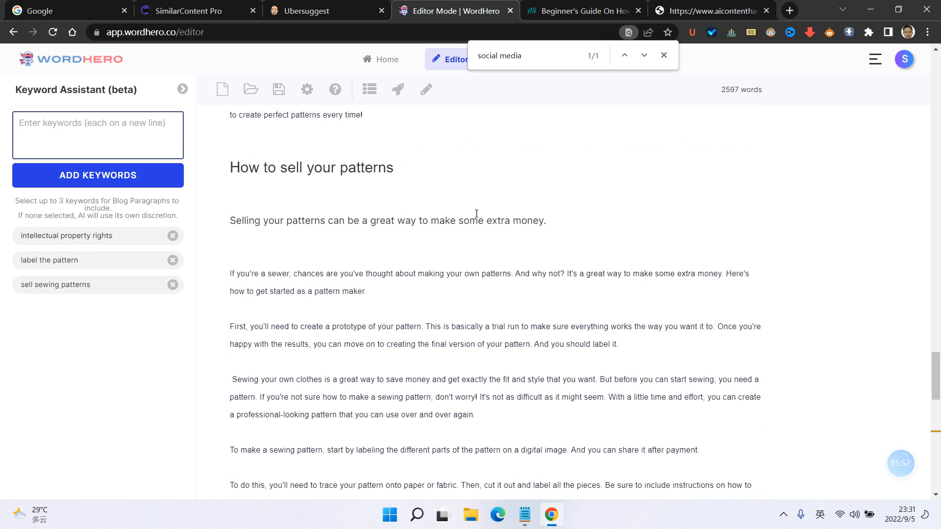
pyautogui.click(173, 260)
# - Review the selling section's paragraphs and numbered steps for a suitable place to cover applicable law and intellectual property rights
pyautogui.scroll(-3, 418, 223)
pyautogui.scroll(-5, 492, 232)
pyautogui.scroll(4, 492, 232)
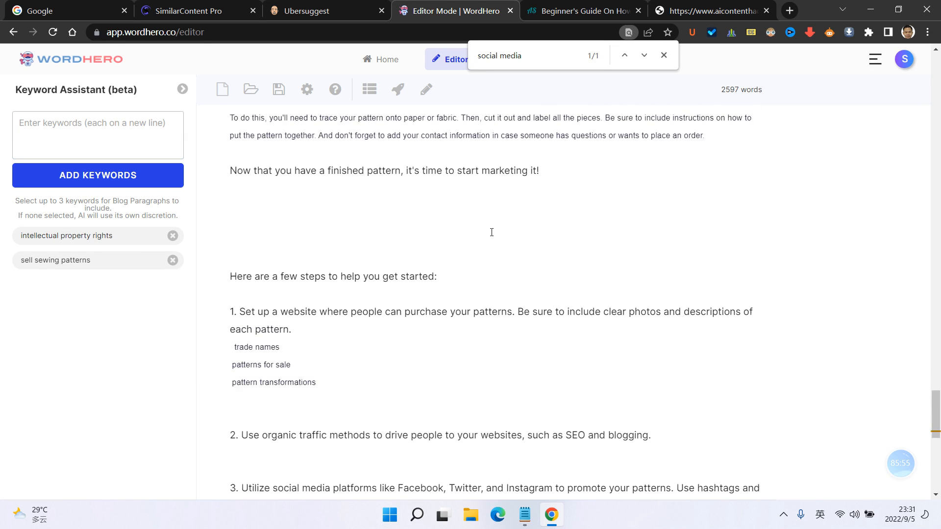
pyautogui.scroll(-4, 469, 263)
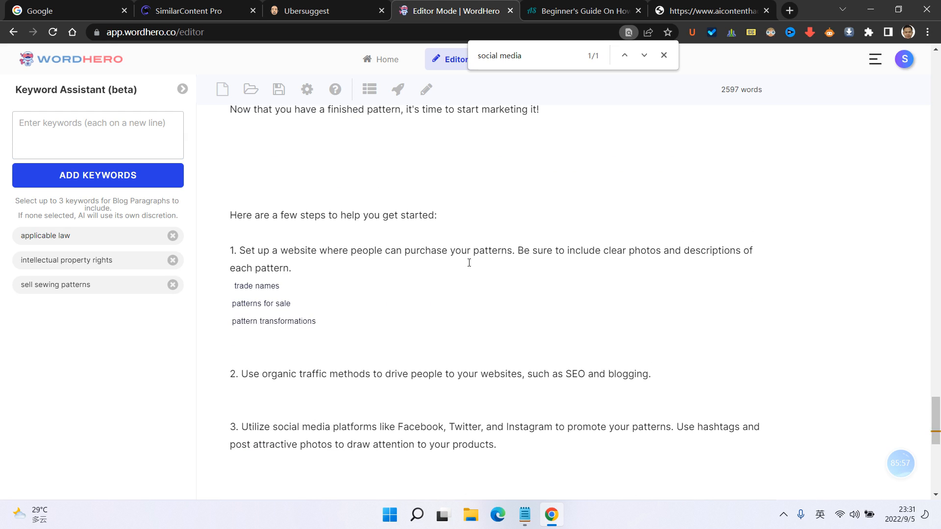
pyautogui.scroll(-3, 461, 266)
pyautogui.scroll(8, 461, 265)
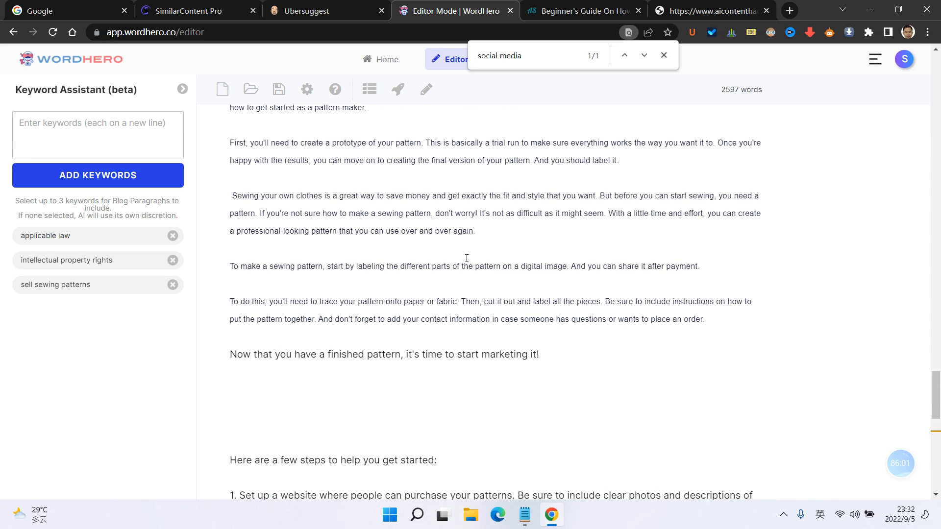
pyautogui.scroll(1, 467, 258)
pyautogui.scroll(-3, 467, 259)
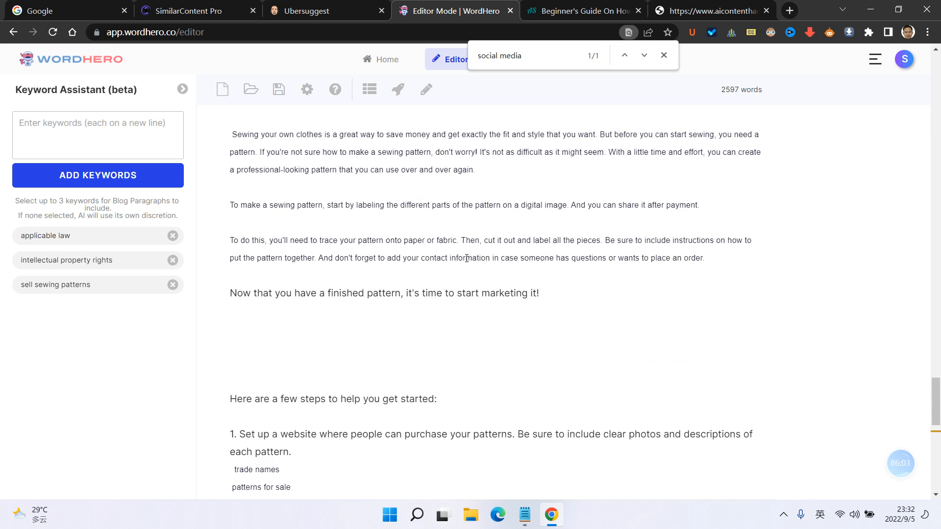
pyautogui.scroll(-2, 466, 259)
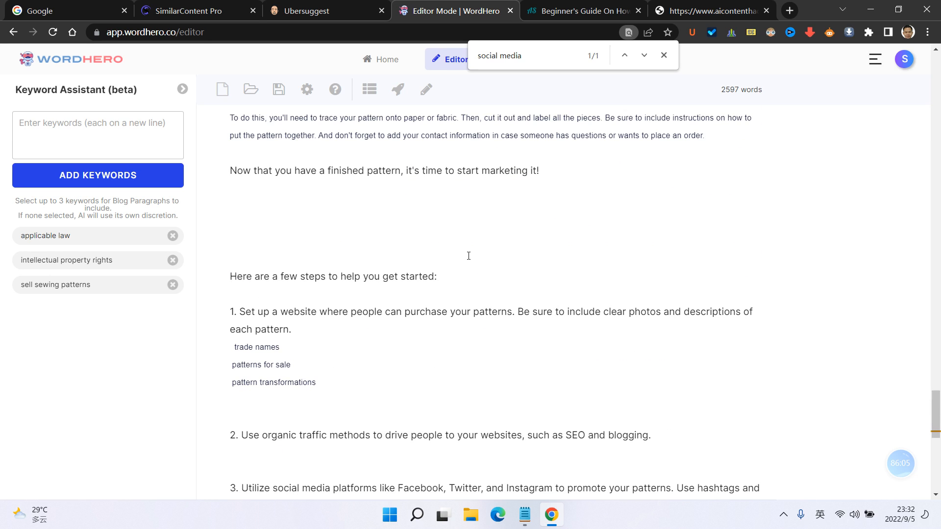
pyautogui.scroll(3, 468, 256)
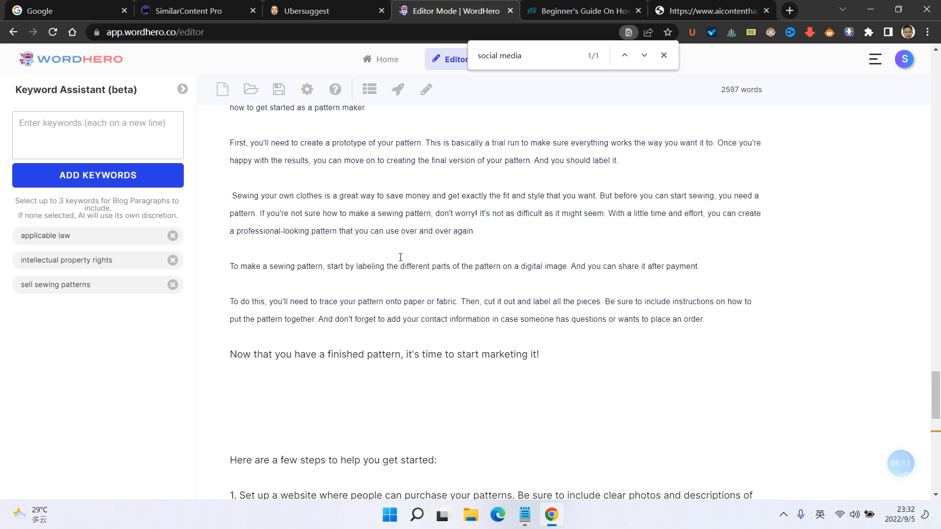
pyautogui.moveTo(356, 267); pyautogui.dragTo(530, 262)
pyautogui.click(578, 262)
pyautogui.scroll(-5, 343, 260)
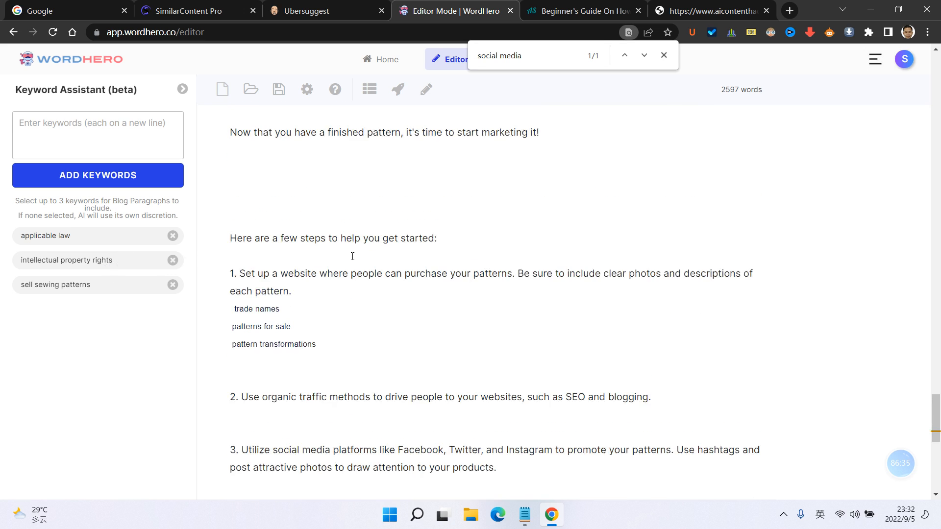
pyautogui.scroll(2, 352, 257)
pyautogui.scroll(1, 352, 256)
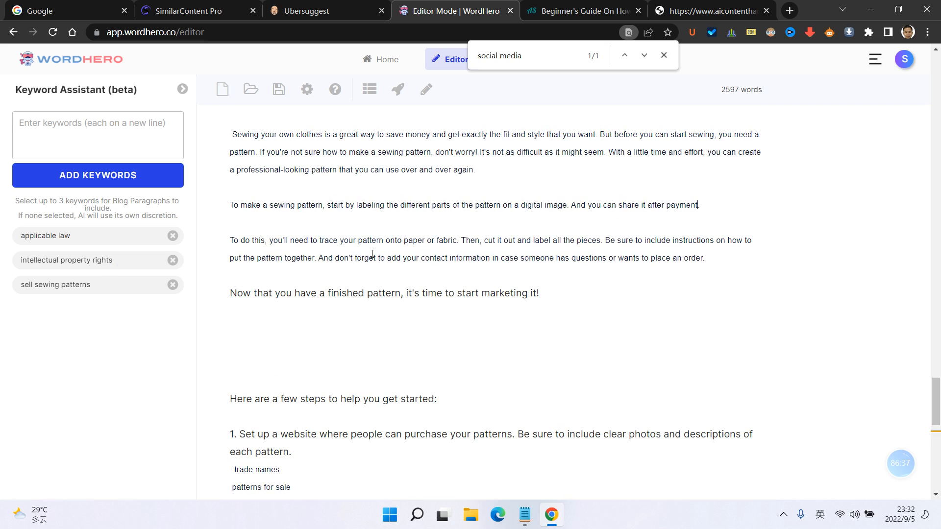
# - Remove "sell sewing patterns" from the assistant and generate AI text from the "To make a sewing pattern" paragraph with "applicable law" and "intellectual property rights"
pyautogui.moveTo(699, 205); pyautogui.dragTo(230, 204)
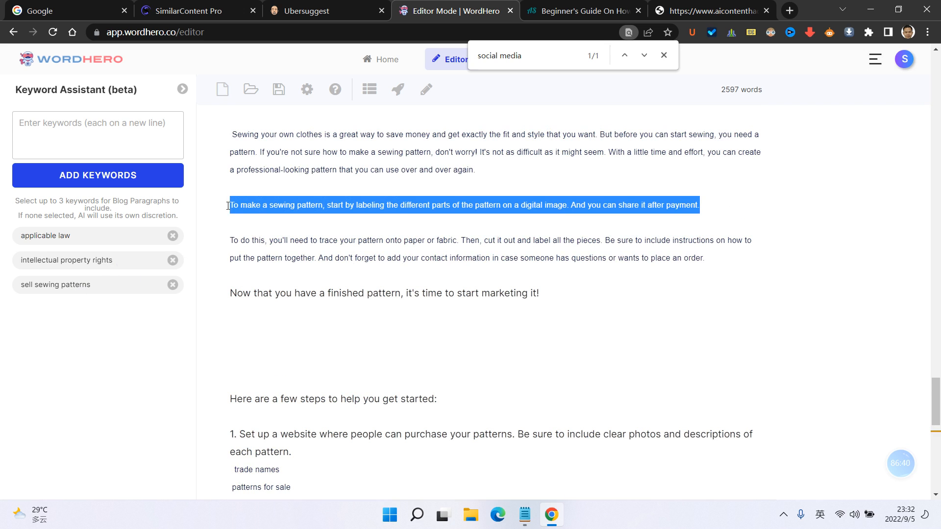
pyautogui.click(96, 267)
pyautogui.click(98, 284)
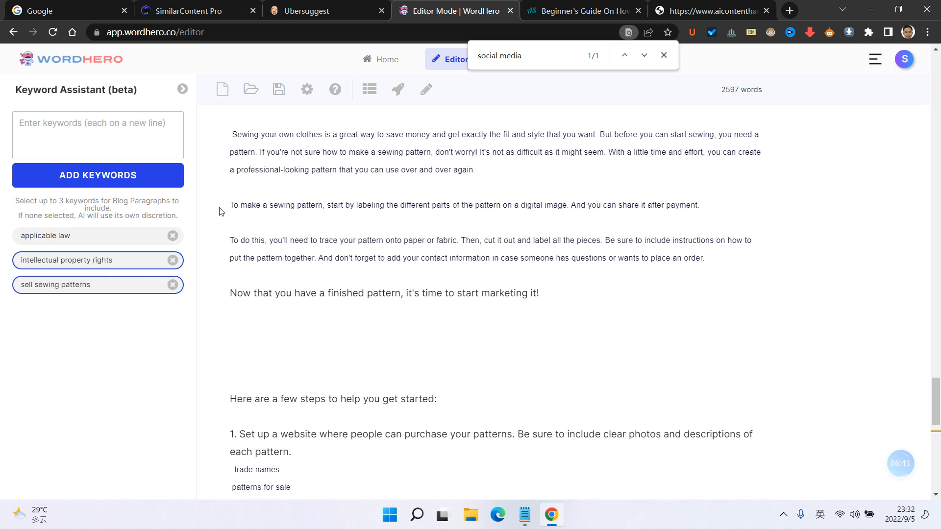
pyautogui.click(96, 262)
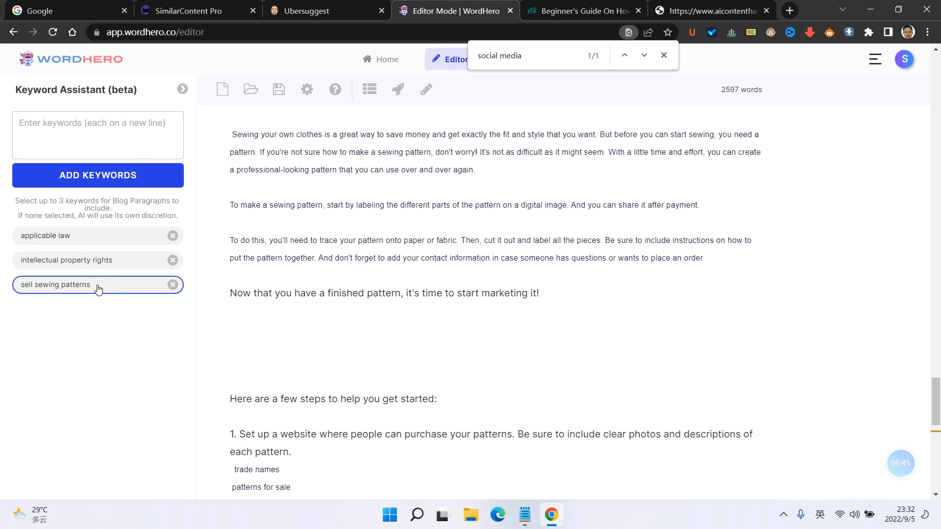
pyautogui.click(98, 287)
pyautogui.click(101, 263)
pyautogui.click(81, 238)
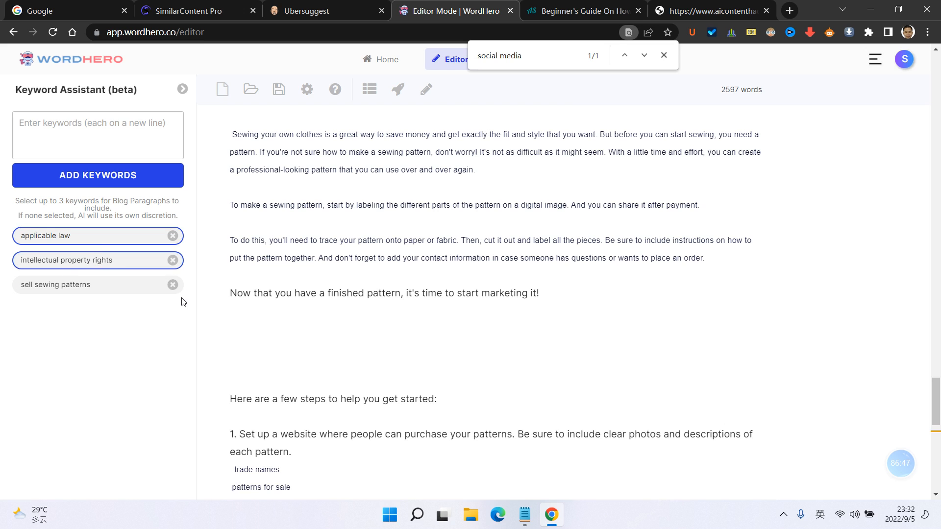
pyautogui.click(173, 286)
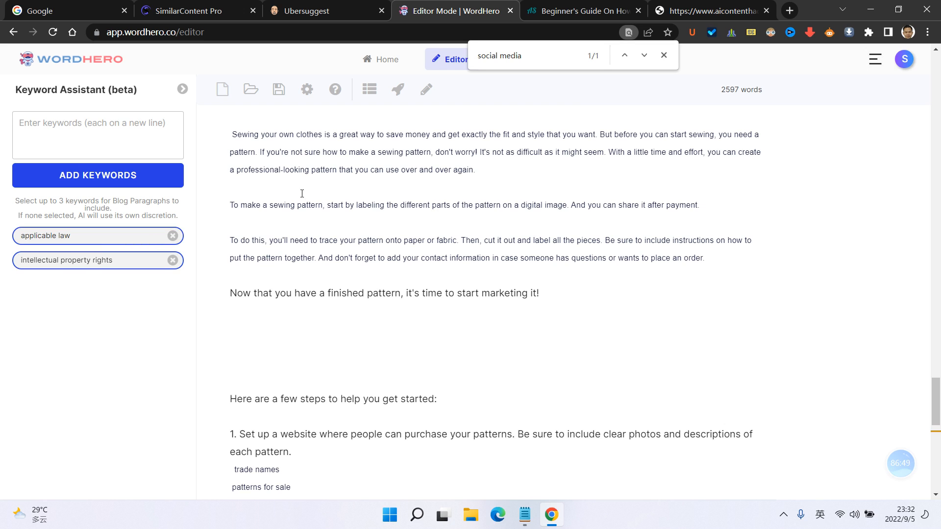
pyautogui.moveTo(231, 205); pyautogui.dragTo(622, 200)
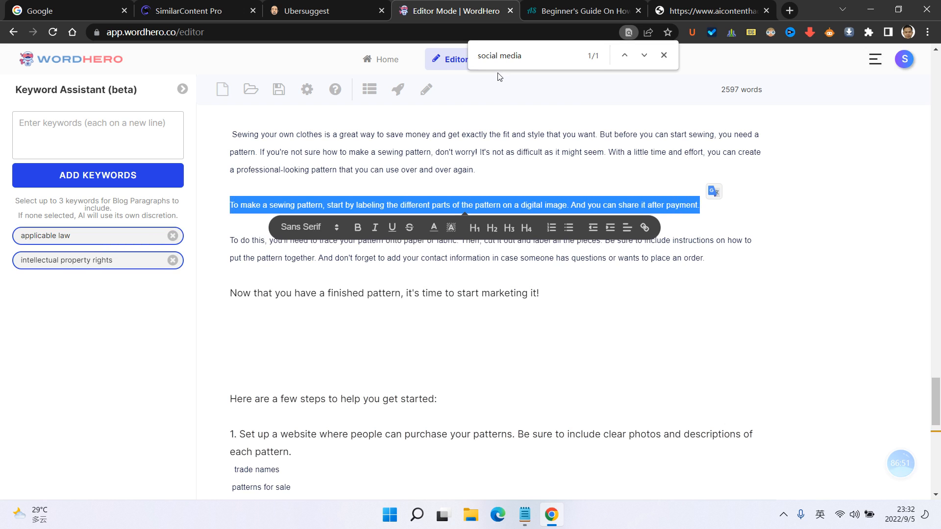
pyautogui.click(397, 89)
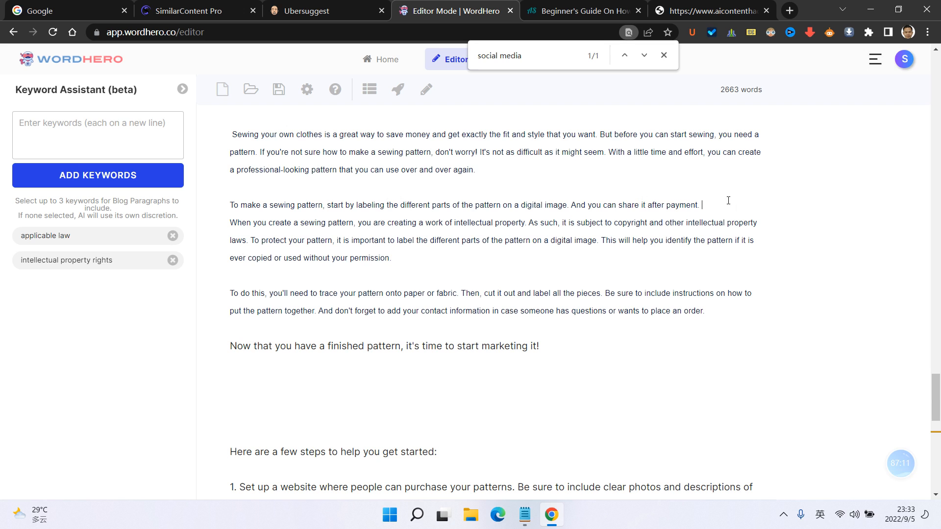
# - Delete the "To make a sewing pattern" paragraph and its leftover empty line above the intellectual property paragraph
pyautogui.moveTo(725, 204); pyautogui.dragTo(226, 205)
pyautogui.press('BackSpace')
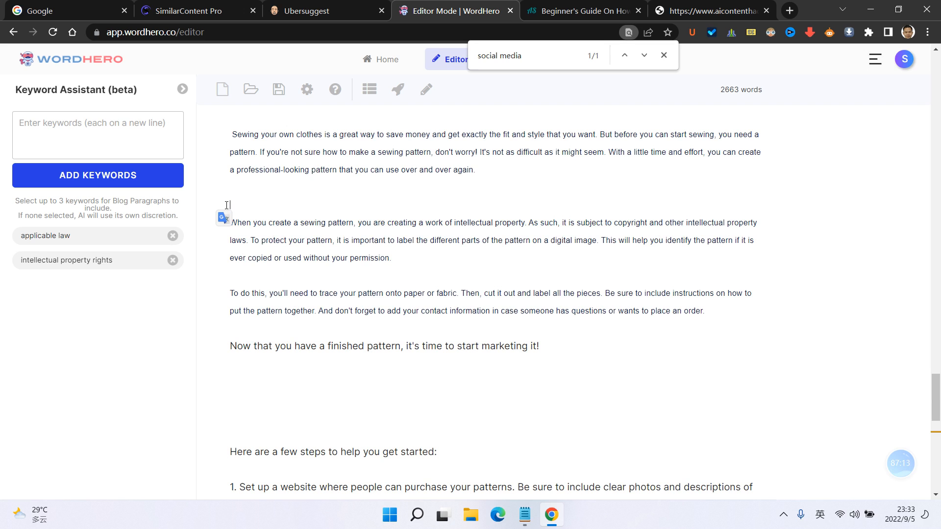
pyautogui.press('BackSpace')
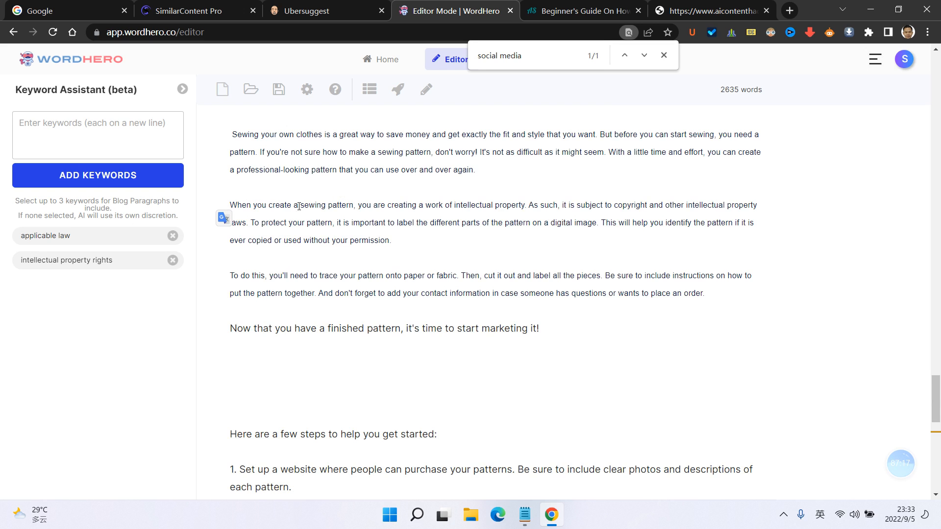
# - Add the sentence "Your creations have the rights to be protected." at the end of the intellectual property paragraph
pyautogui.click(300, 205)
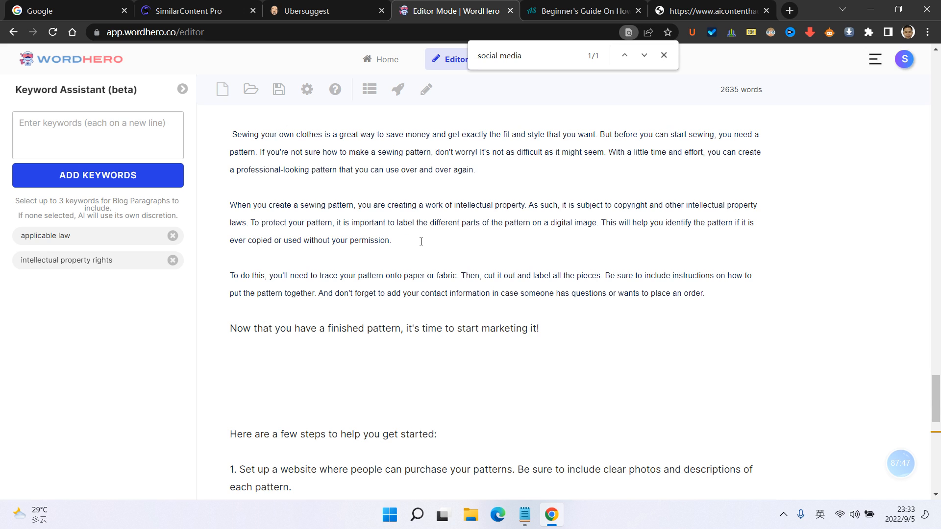
pyautogui.write('OUou have to')
pyautogui.press('BackSpace')
pyautogui.press('BackSpace')
pyautogui.write('he right s to be pro')
pyautogui.write('ted')
pyautogui.press('BackSpace')
pyautogui.write('cted.')
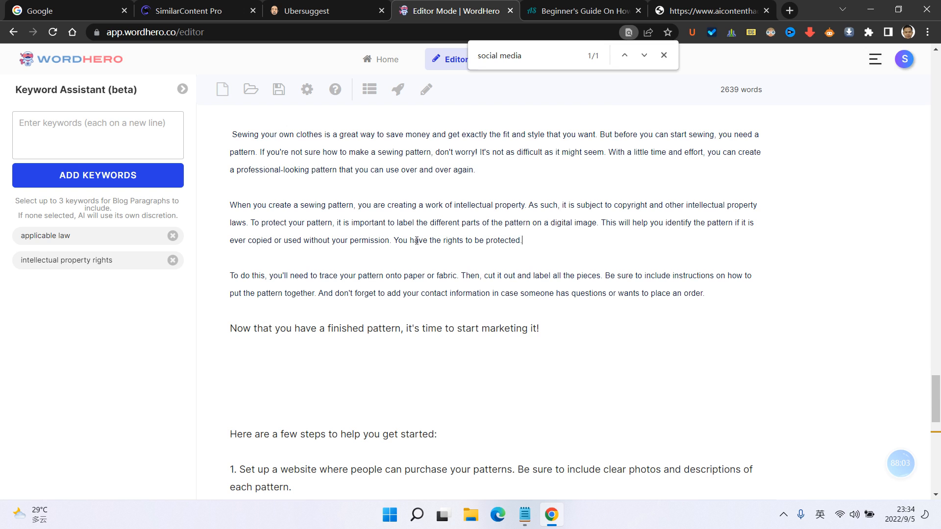
pyautogui.write('r t')
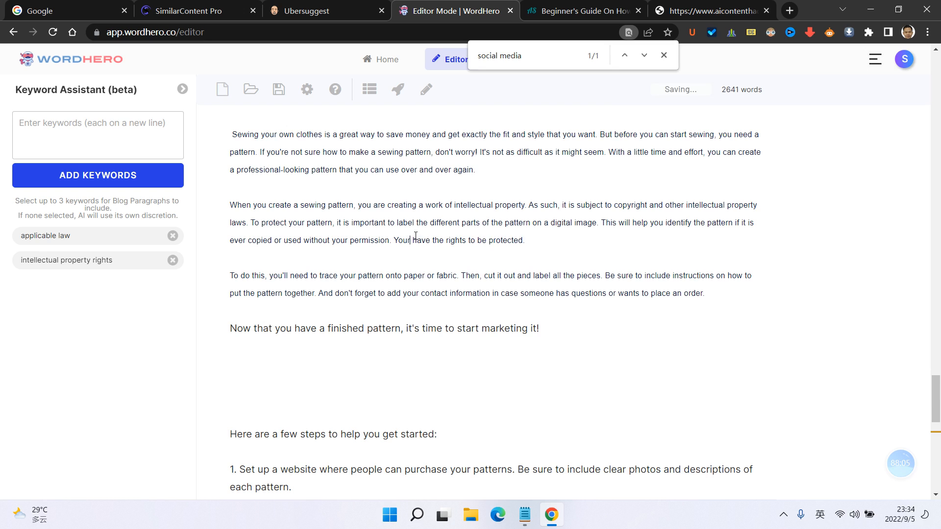
pyautogui.press('BackSpace')
pyautogui.write('c ')
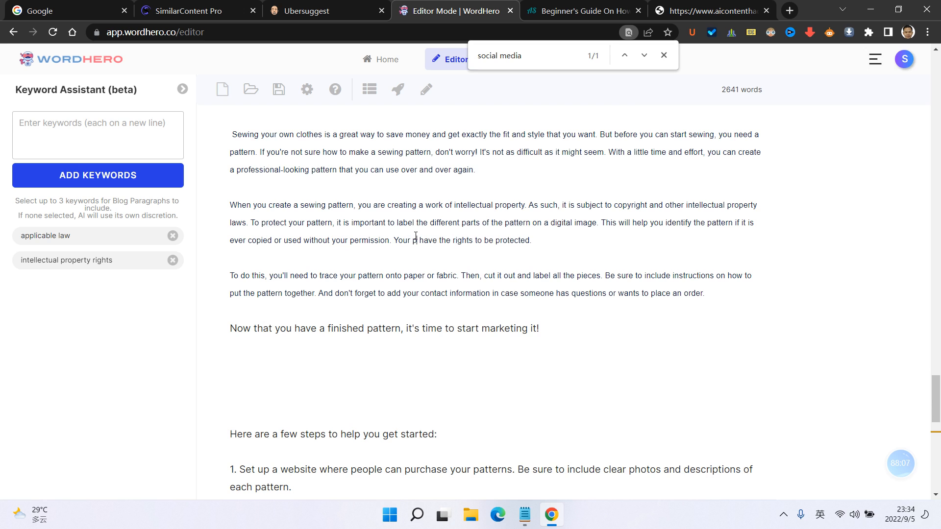
pyautogui.write('reation')
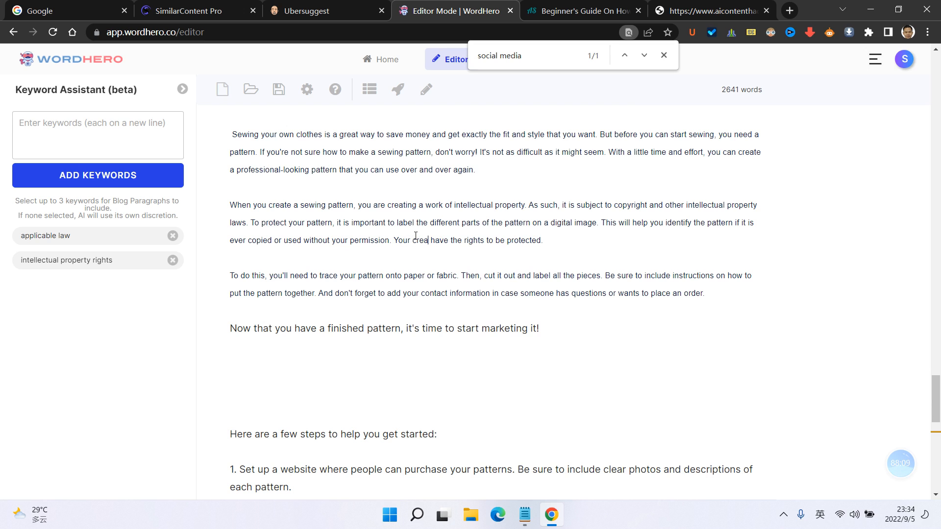
pyautogui.write('s')
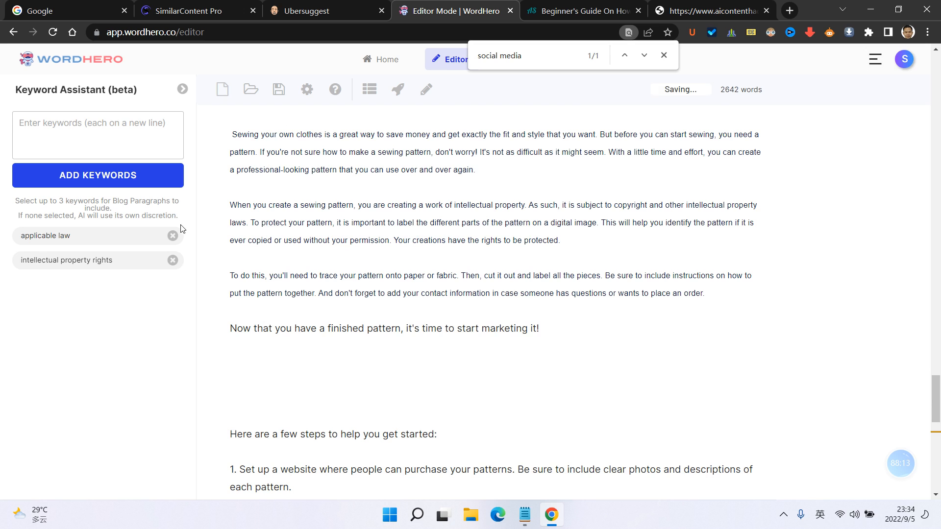
# - Remove the keywords "applicable law" and "intellectual property rights" from the Keyword Assistant
pyautogui.click(176, 240)
pyautogui.click(172, 236)
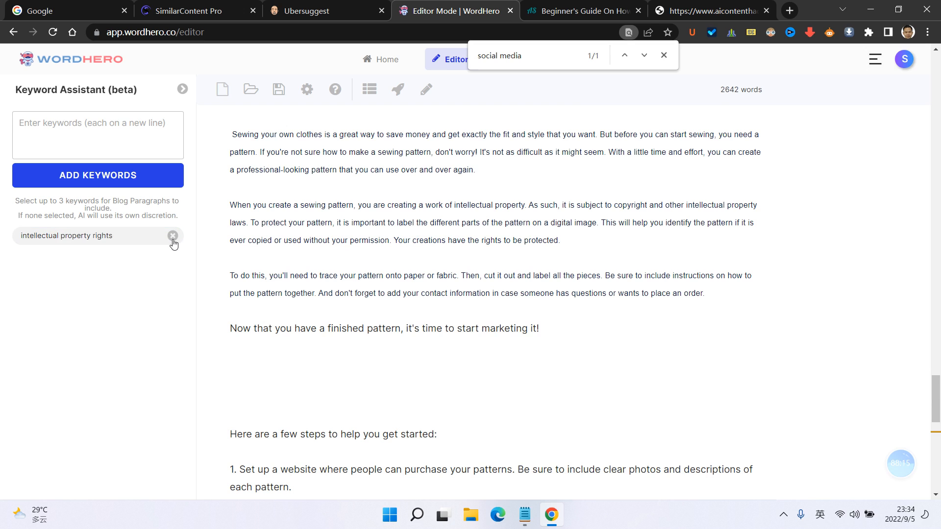
pyautogui.click(173, 235)
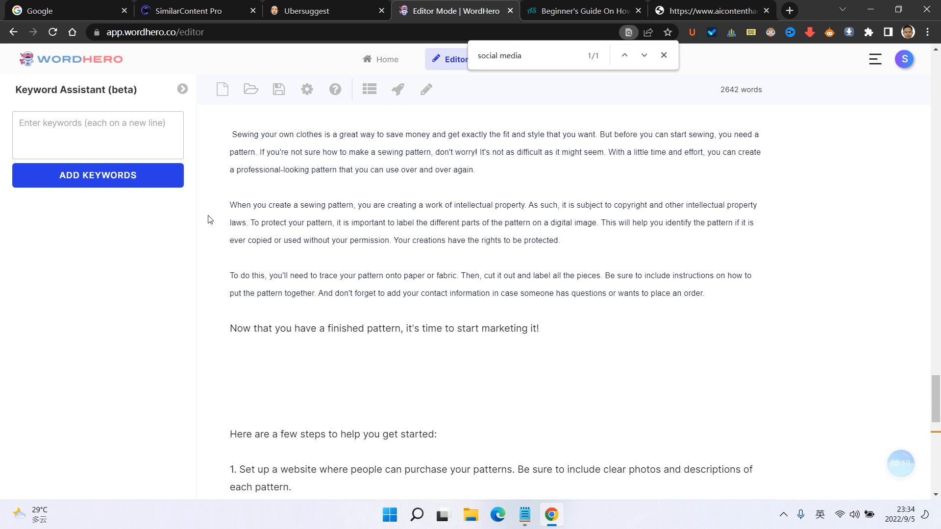
# - Delete the surplus empty lines between "Now that you have a finished pattern" and "Here are a few steps to help you get started"
pyautogui.scroll(8, 338, 221)
pyautogui.scroll(-8, 338, 220)
pyautogui.scroll(15, 337, 220)
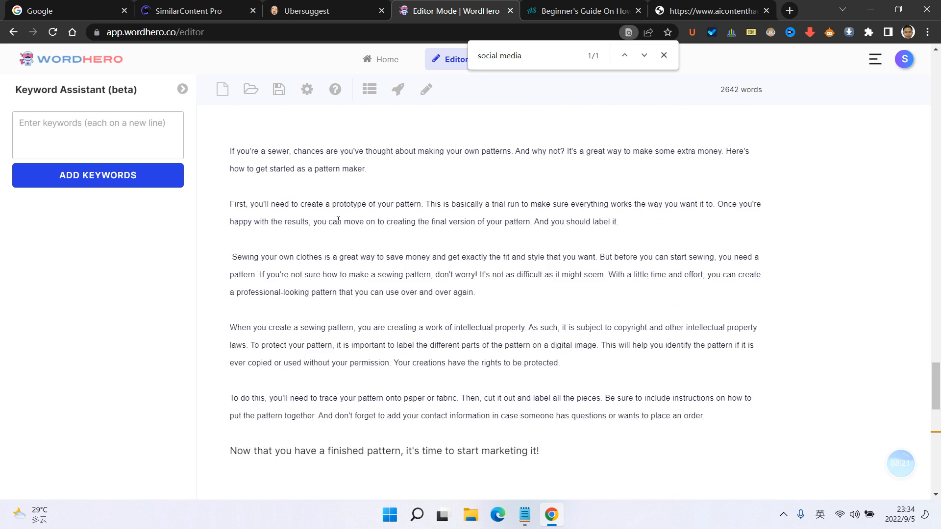
pyautogui.scroll(15, 338, 220)
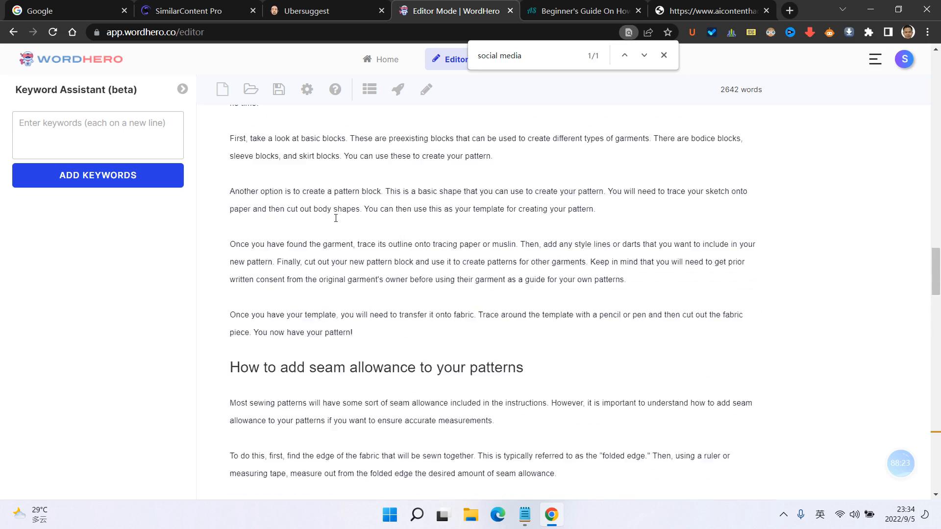
pyautogui.scroll(5, 317, 227)
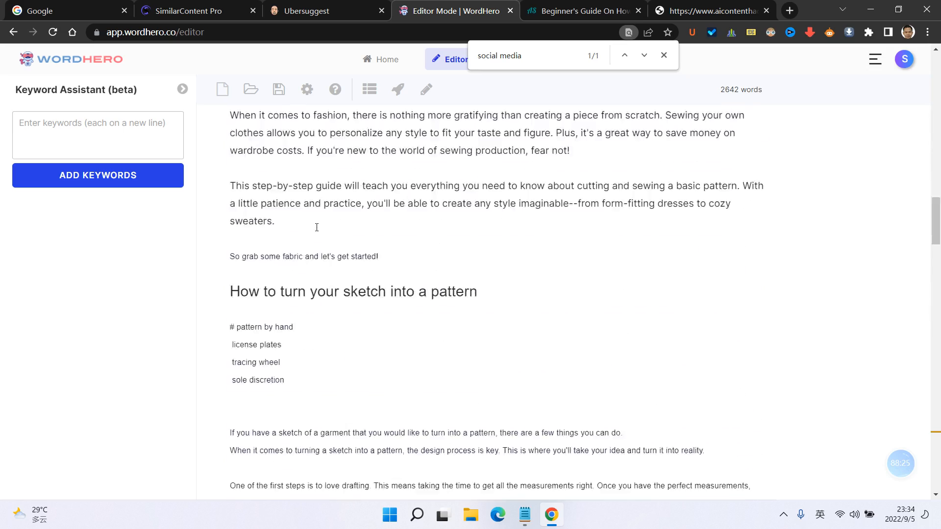
pyautogui.scroll(-15, 317, 227)
pyautogui.scroll(-20, 315, 227)
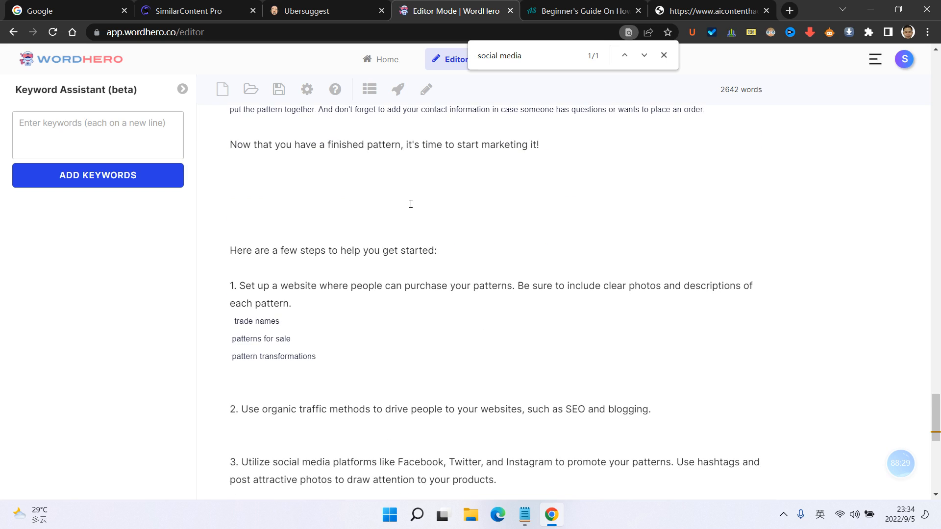
pyautogui.press('BackSpace')
pyautogui.press('BackSpace')
pyautogui.press('BackSpace')
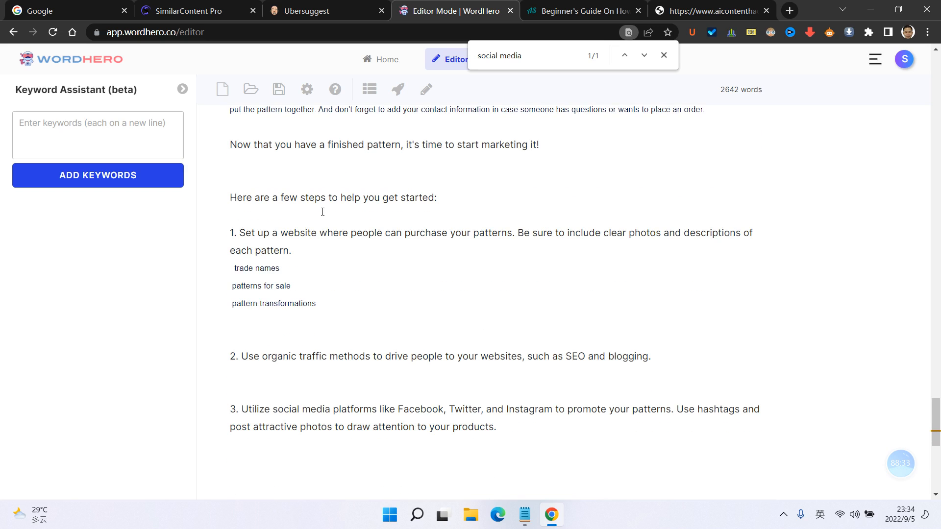
# - Join the two leftover keyword groups by deleting the empty line between "commercial sewing pattern" and "learning process"
pyautogui.scroll(-8, 323, 216)
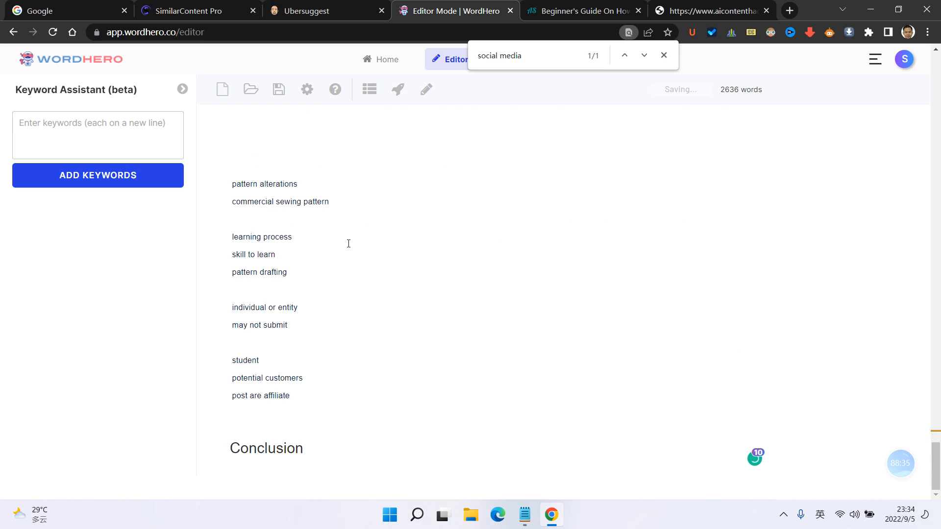
pyautogui.scroll(5, 346, 243)
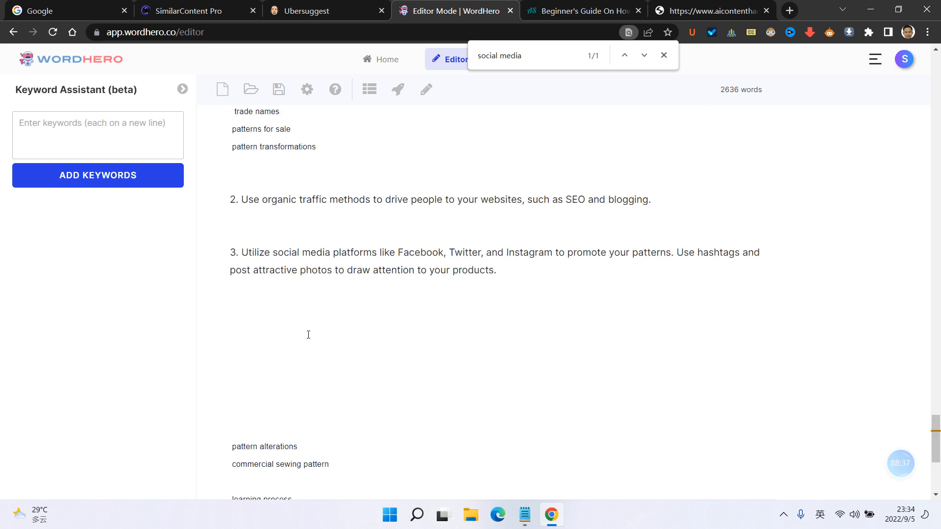
pyautogui.scroll(-3, 319, 340)
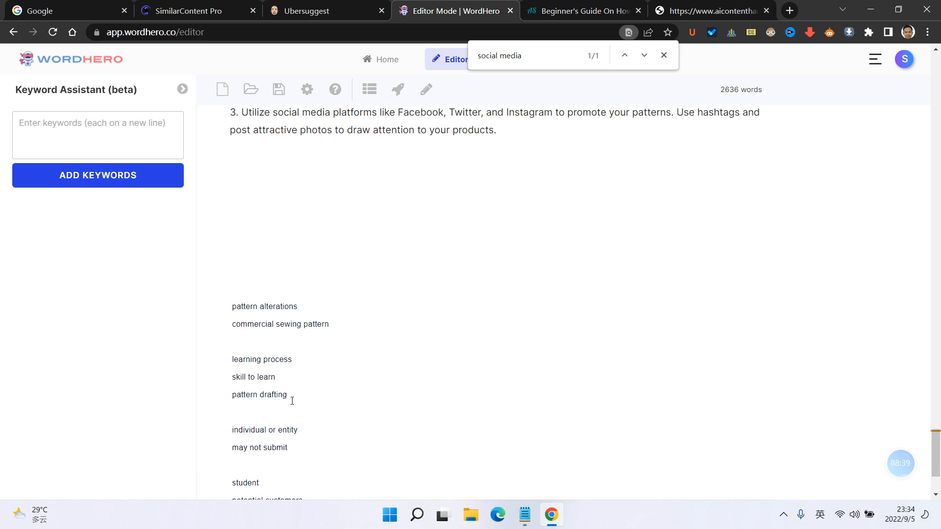
pyautogui.moveTo(299, 397); pyautogui.dragTo(289, 343)
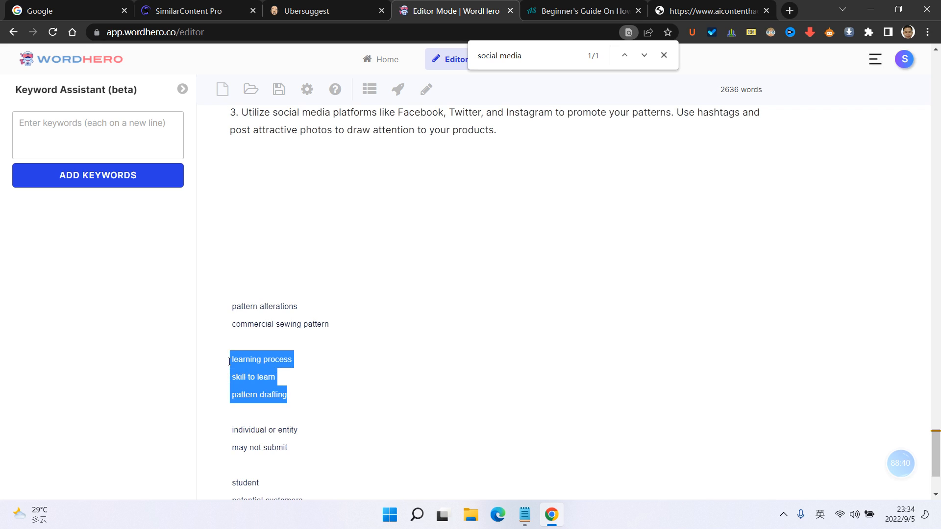
pyautogui.click(329, 361)
pyautogui.scroll(1, 328, 362)
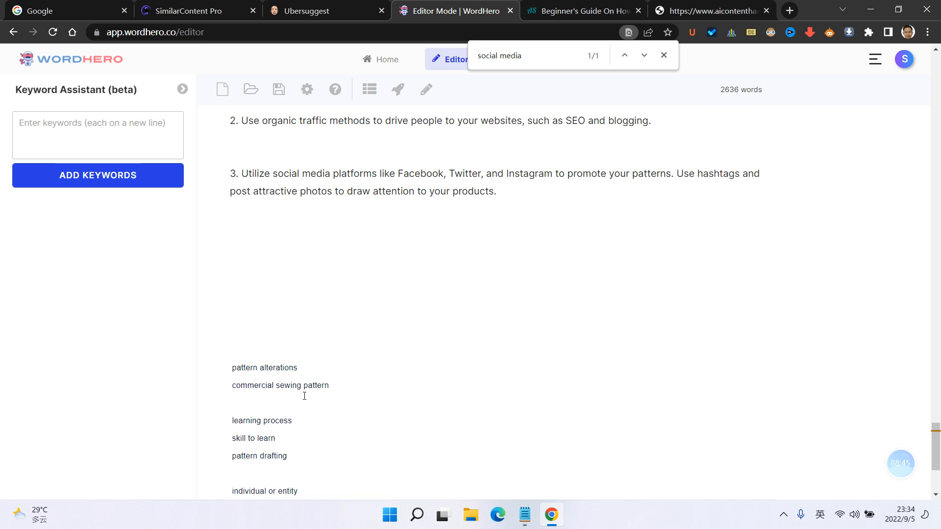
pyautogui.press('BackSpace')
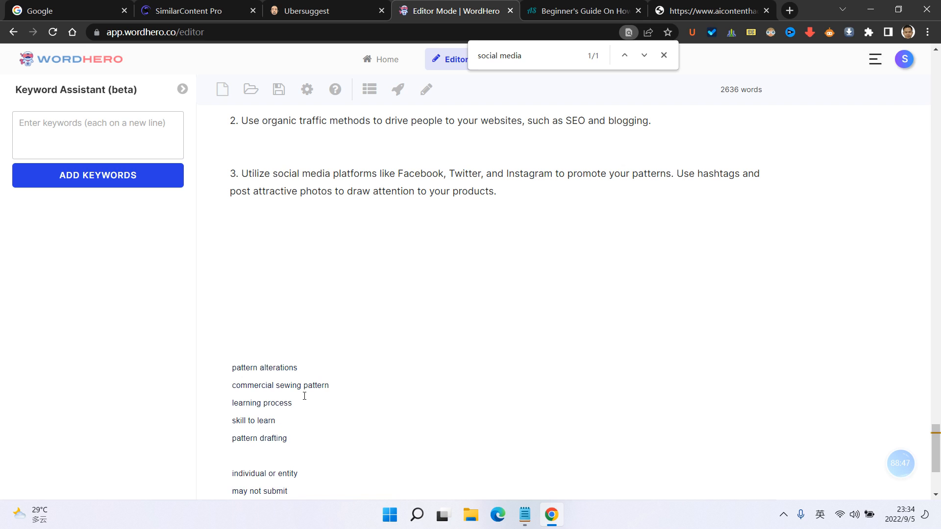
# - Move the keywords from "individual or entity" through "post are affiliate" to below numbered point 2 on organic traffic
pyautogui.scroll(-1, 300, 401)
pyautogui.scroll(-1, 300, 401)
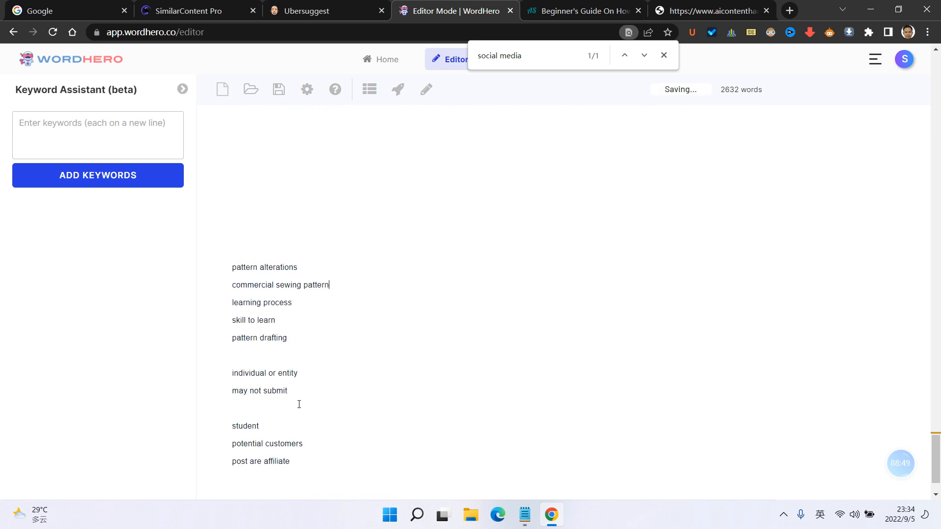
pyautogui.moveTo(303, 436); pyautogui.dragTo(232, 365)
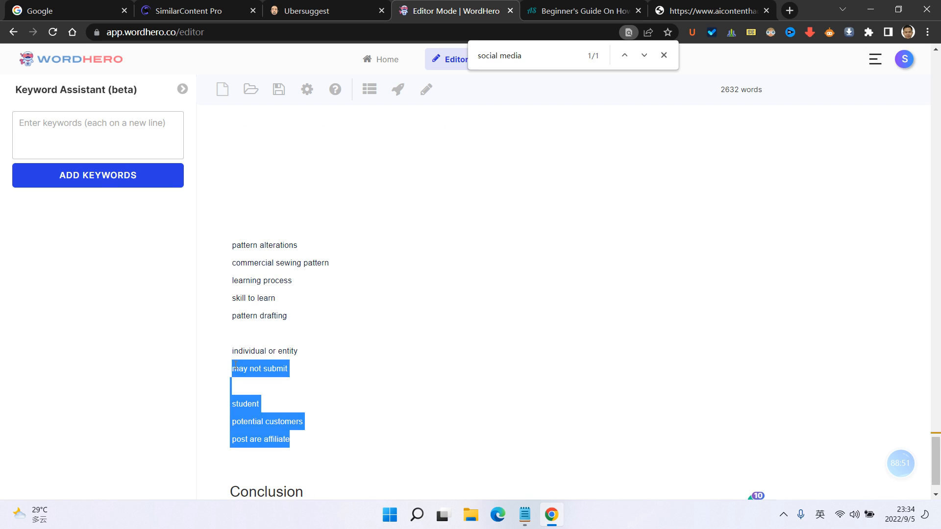
pyautogui.click(290, 368)
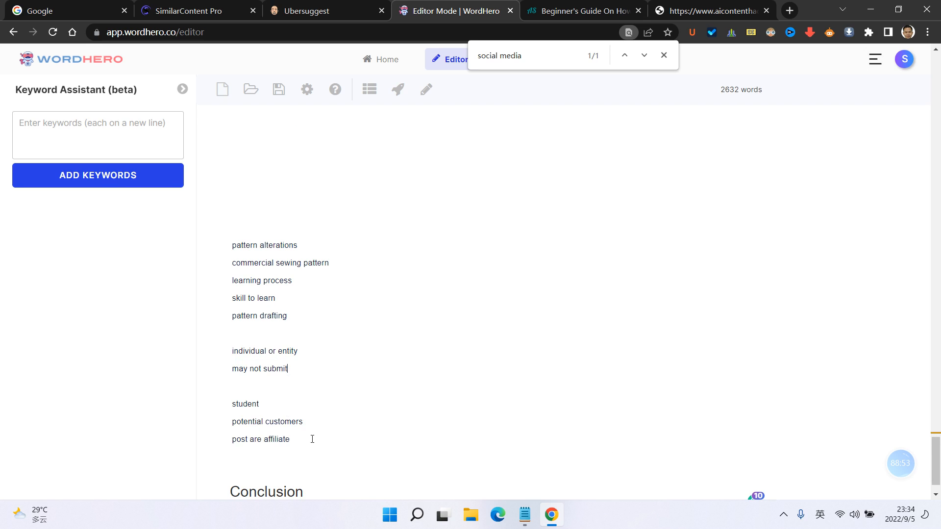
pyautogui.moveTo(312, 440); pyautogui.dragTo(229, 355)
pyautogui.press('BackSpace')
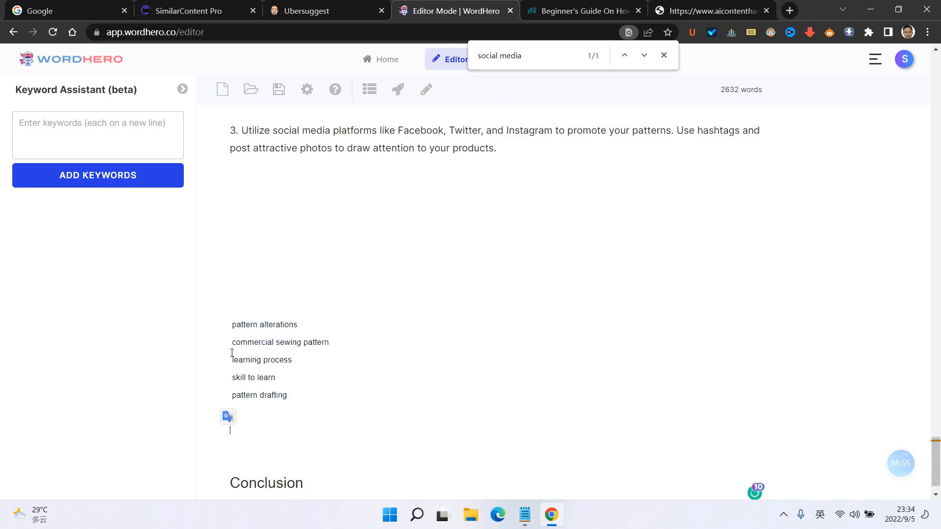
pyautogui.scroll(4, 315, 342)
pyautogui.click(283, 311)
pyautogui.click(283, 308)
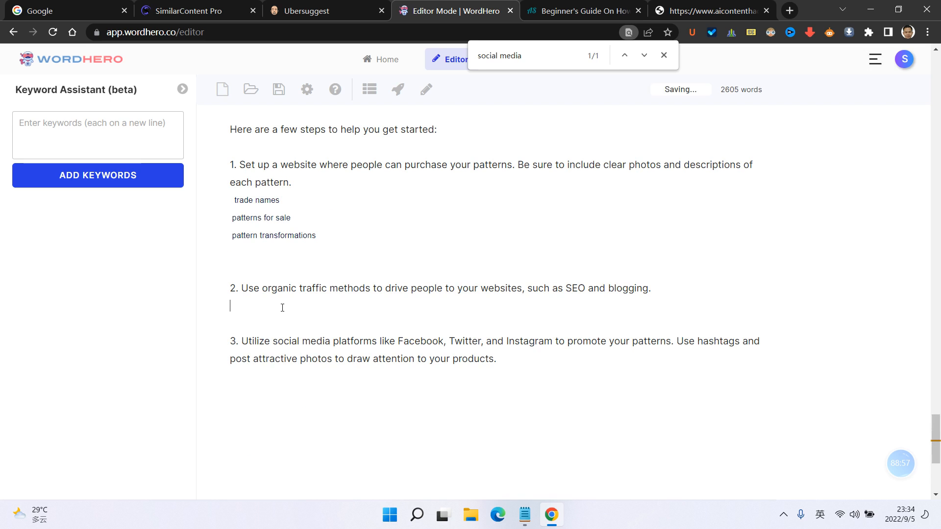
pyautogui.hotkey('ctrl', 'z')
# - Move the keywords from "pattern alterations" through "pattern drafting" to below numbered point 3 on social media platforms
pyautogui.scroll(-6, 282, 307)
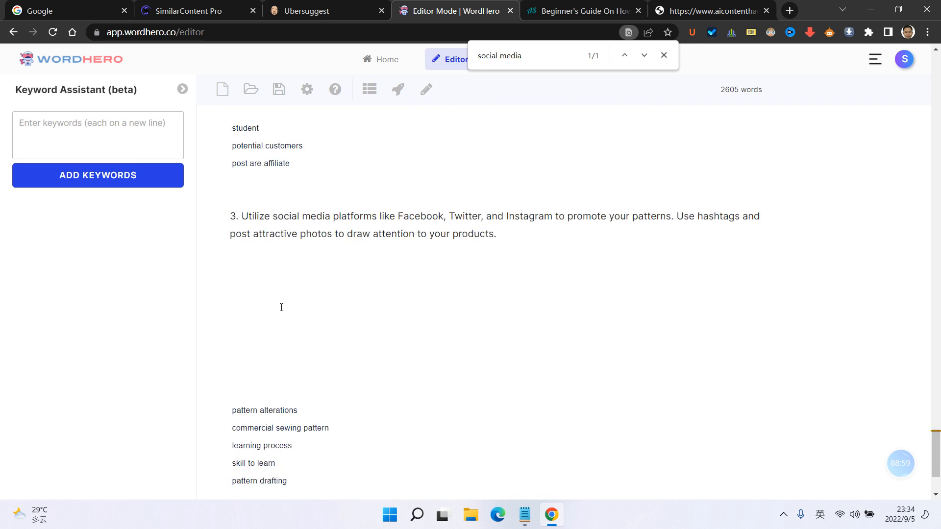
pyautogui.moveTo(301, 470); pyautogui.dragTo(228, 391)
pyautogui.press('BackSpace')
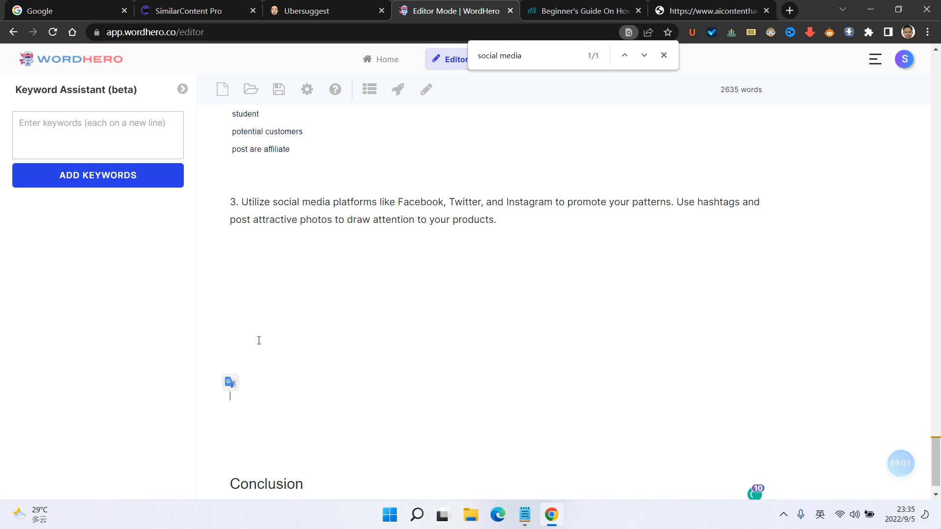
pyautogui.hotkey('ctrl', 'z')
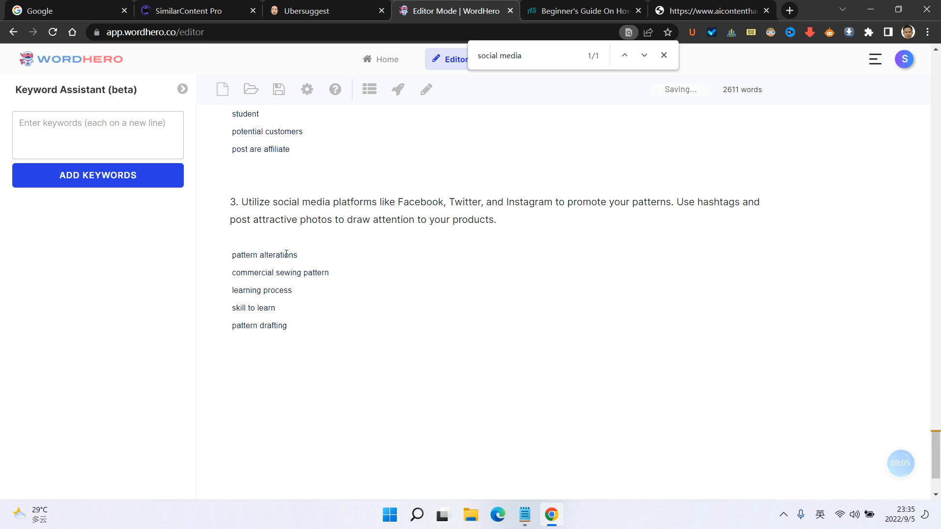
# - Insert a new numbered item "4." between point 3 and the "pattern alterations" keyword group
pyautogui.press('Return')
pyautogui.press('Return')
pyautogui.press('Up')
pyautogui.press('Up')
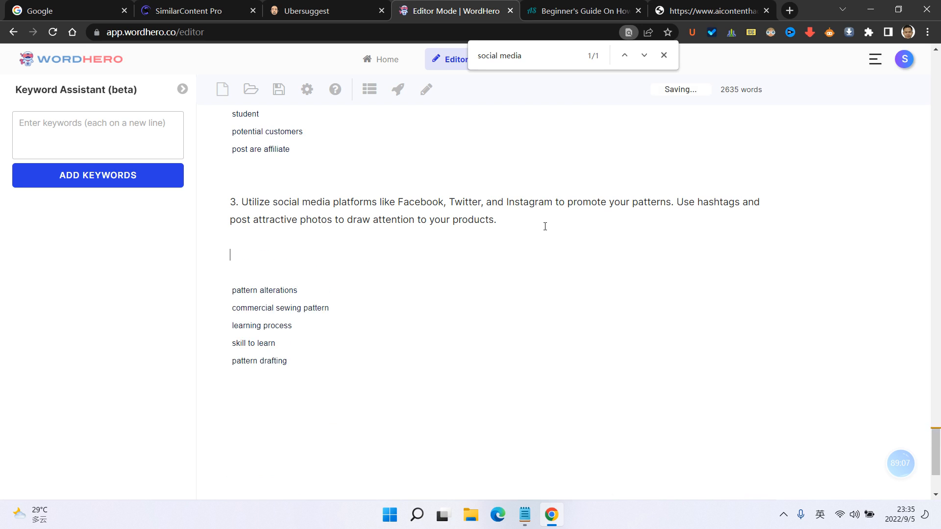
pyautogui.write('4.')
pyautogui.press('BackSpace')
pyautogui.write('4.')
# - Remove "post are affiliate" from the keywords under point 2 and enter "affiliate marketing posts" as the text of point 4
pyautogui.scroll(1, 392, 247)
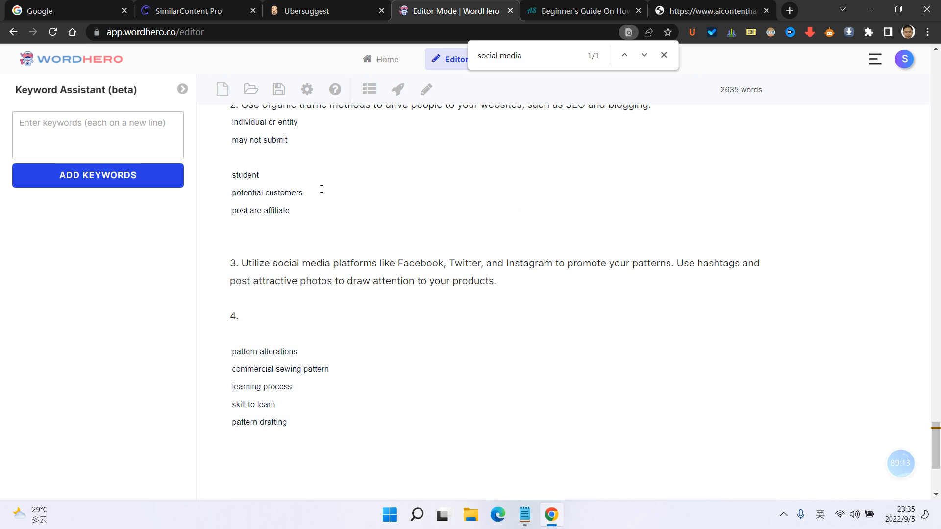
pyautogui.moveTo(316, 202); pyautogui.dragTo(218, 212)
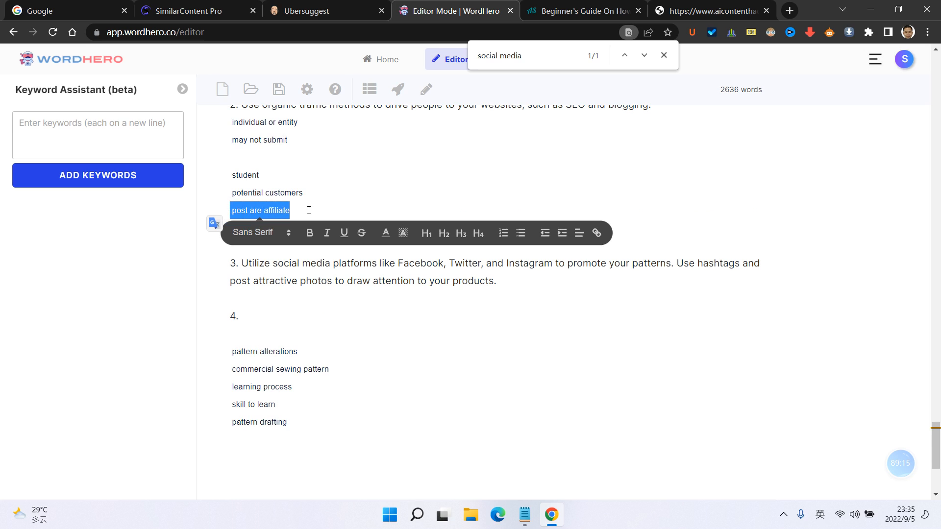
pyautogui.press('BackSpace')
pyautogui.click(274, 315)
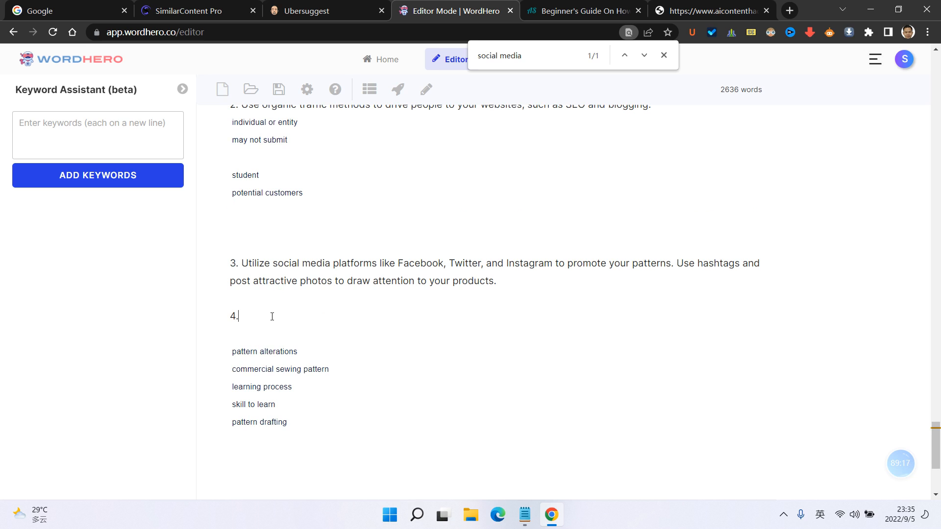
pyautogui.write('affiliate marketing, po')
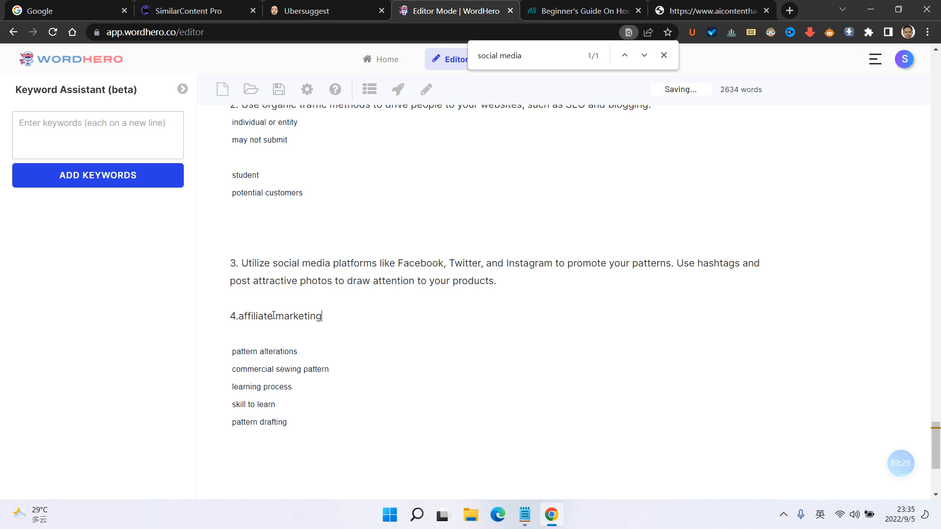
pyautogui.write('posts')
pyautogui.click(273, 315)
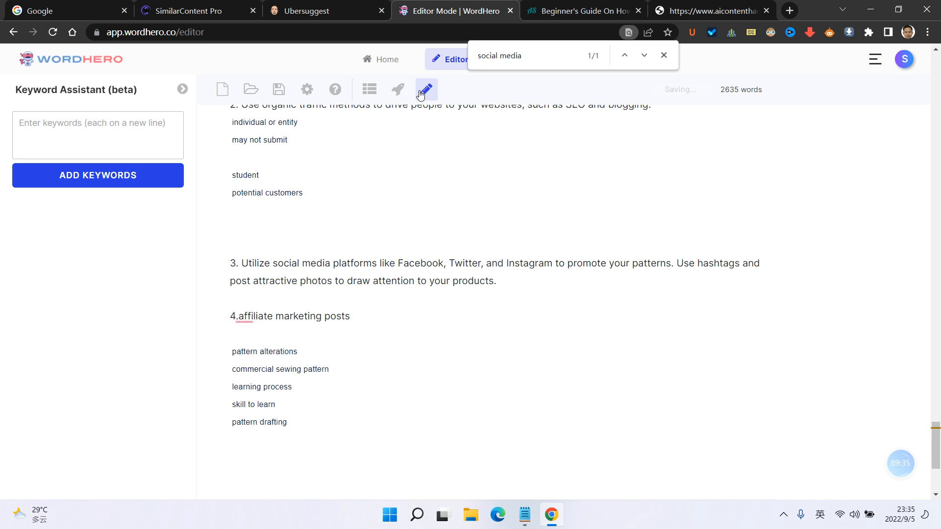
# - Extend point 4 to read "Doing affiliate marketing posts" and have the AI write more text after it
pyautogui.moveTo(255, 321)
pyautogui.click(259, 338)
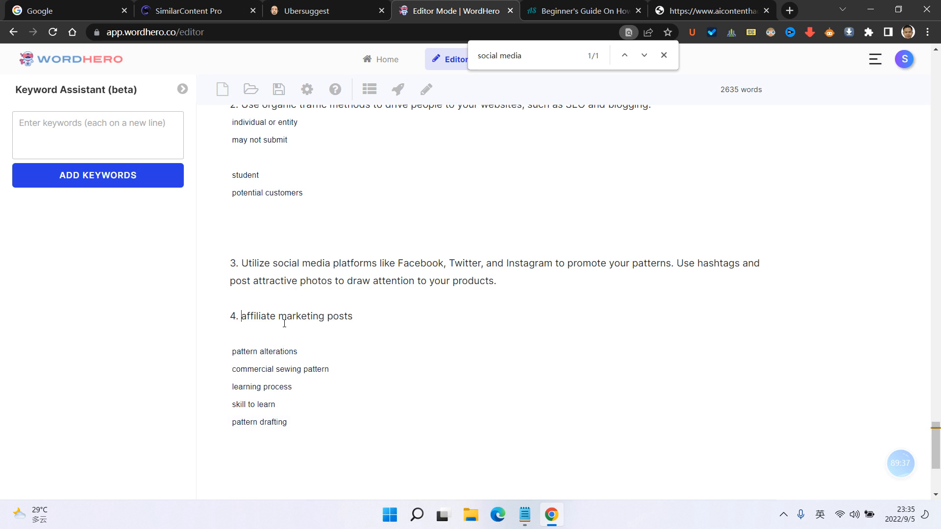
pyautogui.click(248, 316)
pyautogui.press('Left')
pyautogui.write('Doing')
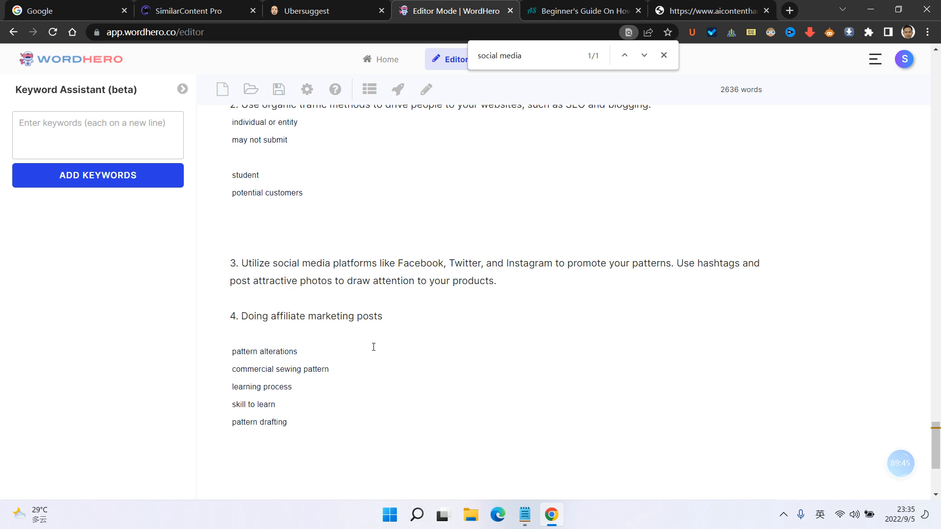
pyautogui.click(426, 89)
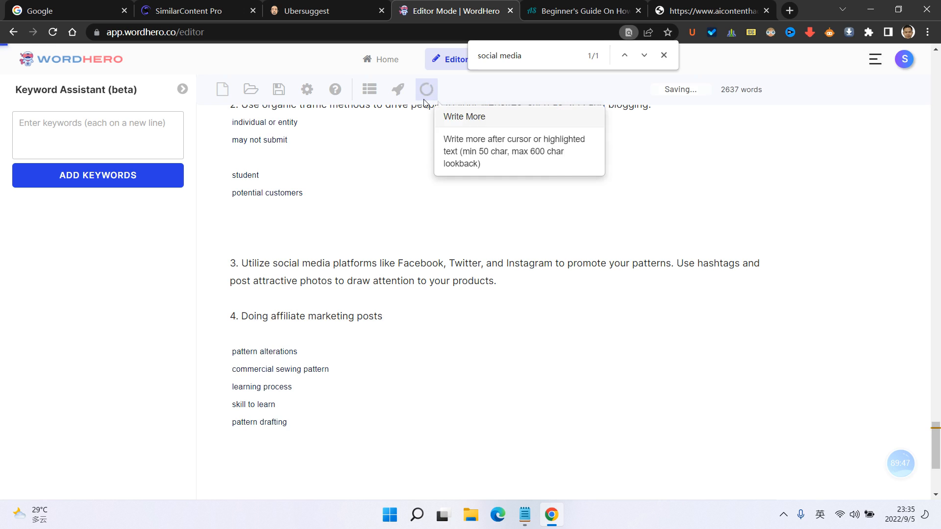
pyautogui.click(399, 316)
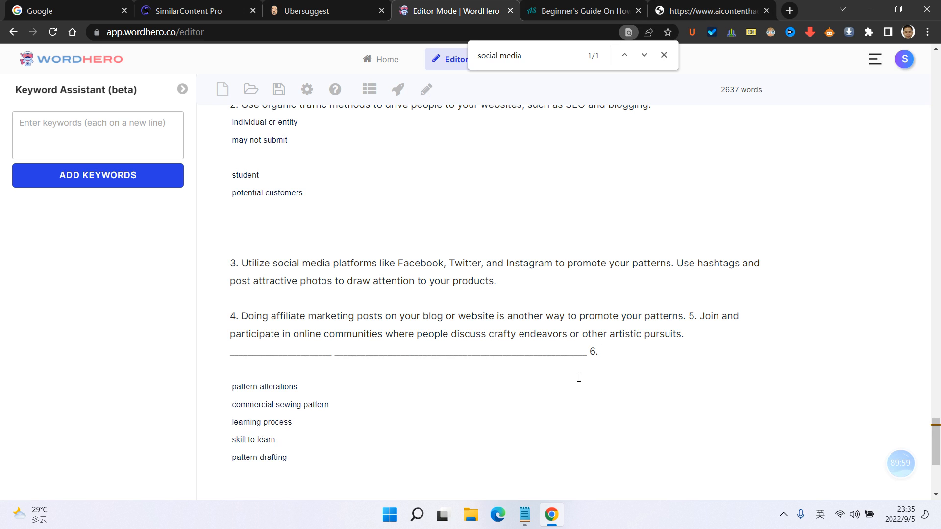
# - Put generated point 5 in its own paragraph and delete the underscore line and stray "6." after it
pyautogui.click(688, 316)
pyautogui.press('Return')
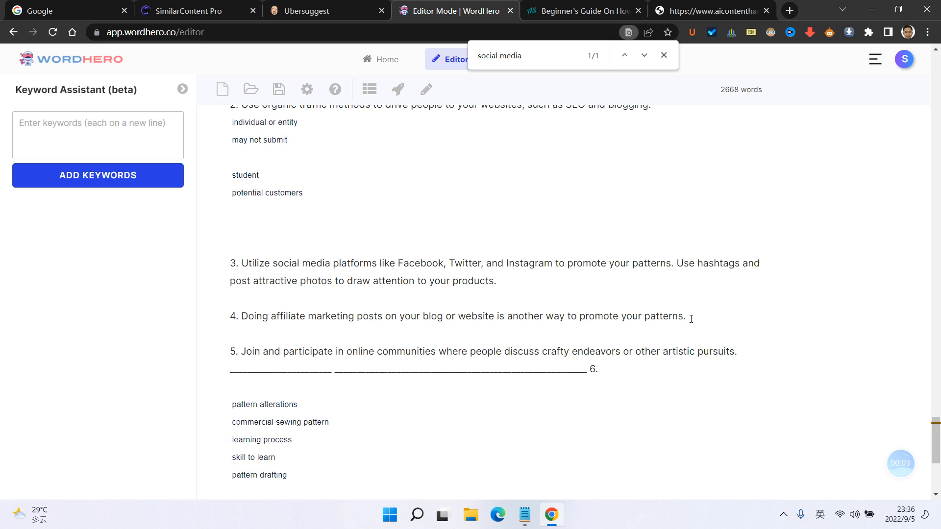
pyautogui.moveTo(613, 374); pyautogui.dragTo(233, 359)
pyautogui.press('BackSpace')
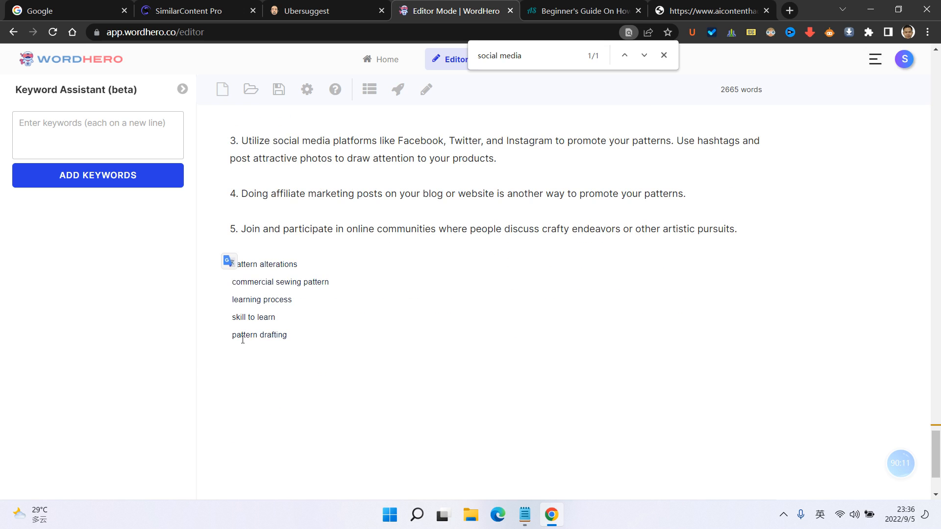
# - Move the keyword "skill to learn" from the leftover keyword list to directly below point 5 on online communities
pyautogui.scroll(4, 294, 319)
pyautogui.scroll(-3, 294, 372)
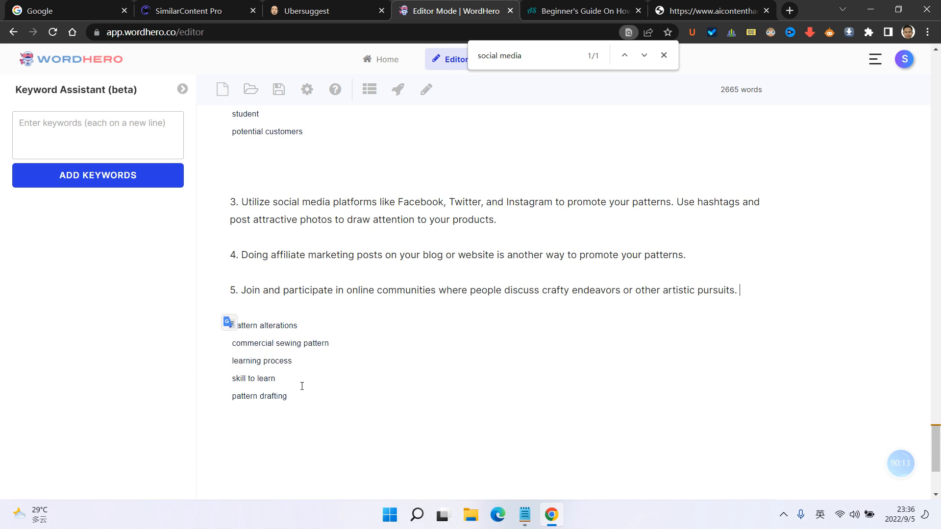
pyautogui.moveTo(289, 396); pyautogui.dragTo(233, 378)
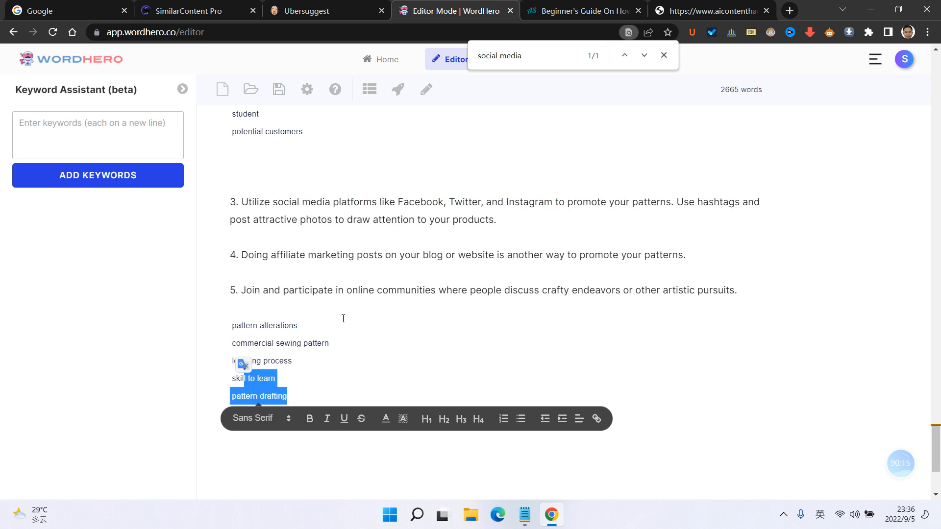
pyautogui.click(516, 322)
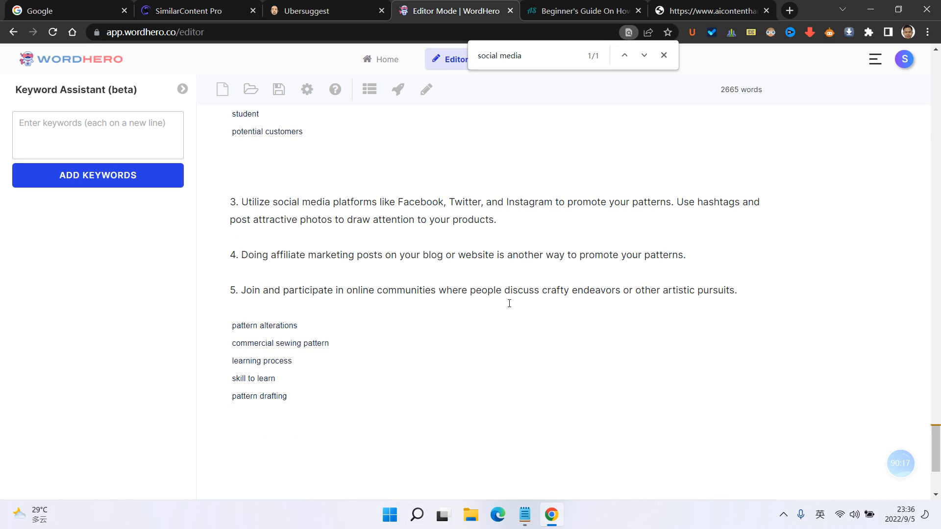
pyautogui.moveTo(294, 383); pyautogui.dragTo(251, 379)
pyautogui.hotkey('ctrl', 'c')
pyautogui.press('BackSpace')
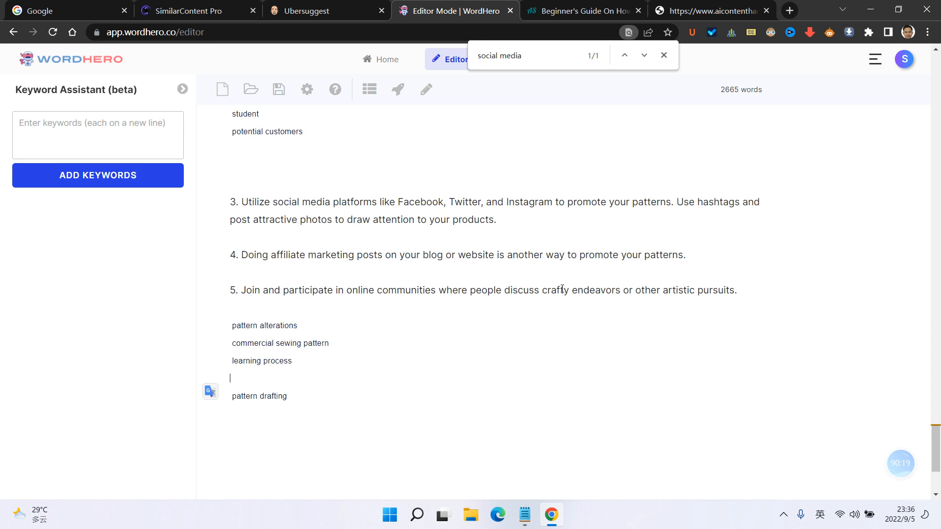
pyautogui.click(762, 291)
pyautogui.hotkey('ctrl', 'v')
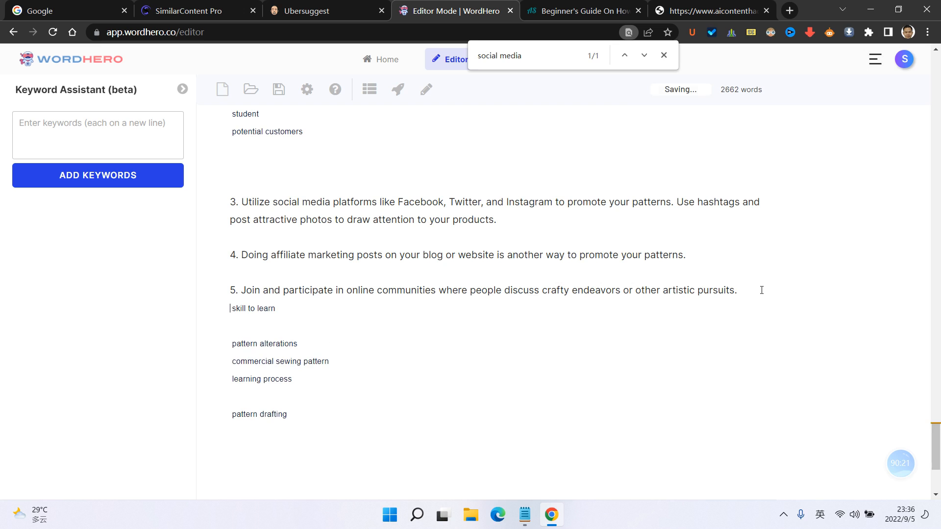
# - Move the keyword "pattern drafting" to a new line below "skill to learn" under point 5
pyautogui.moveTo(329, 422); pyautogui.dragTo(216, 414)
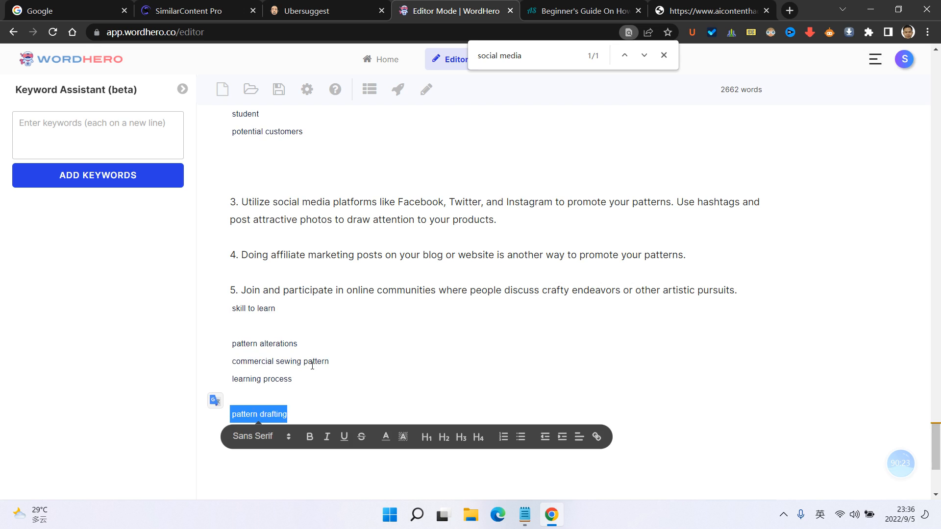
pyautogui.hotkey('ctrl', 'x')
pyautogui.click(303, 315)
pyautogui.press('Return')
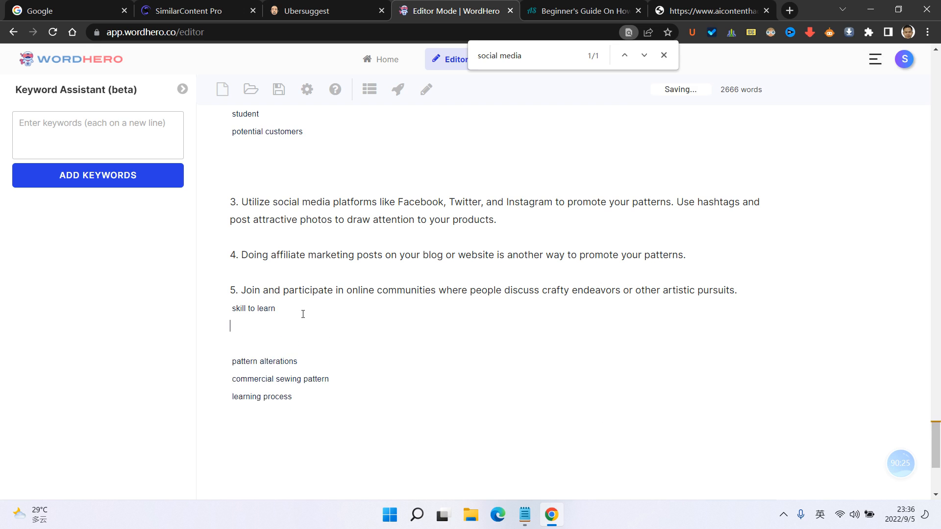
pyautogui.hotkey('ctrl', 'v')
# - Move the keyword "learning process" below point 4 on affiliate marketing, adding blank lines before point 5
pyautogui.moveTo(293, 397); pyautogui.dragTo(231, 397)
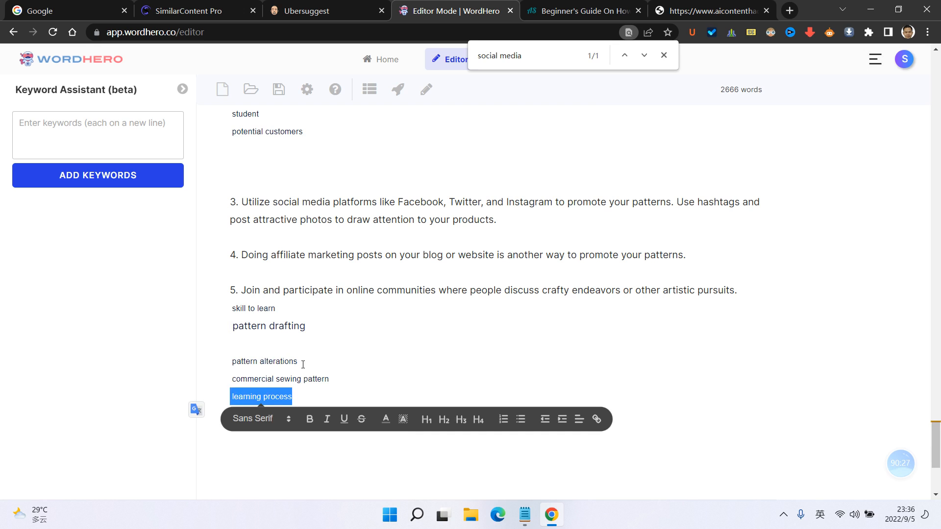
pyautogui.hotkey('ctrl', 'x')
pyautogui.click(327, 272)
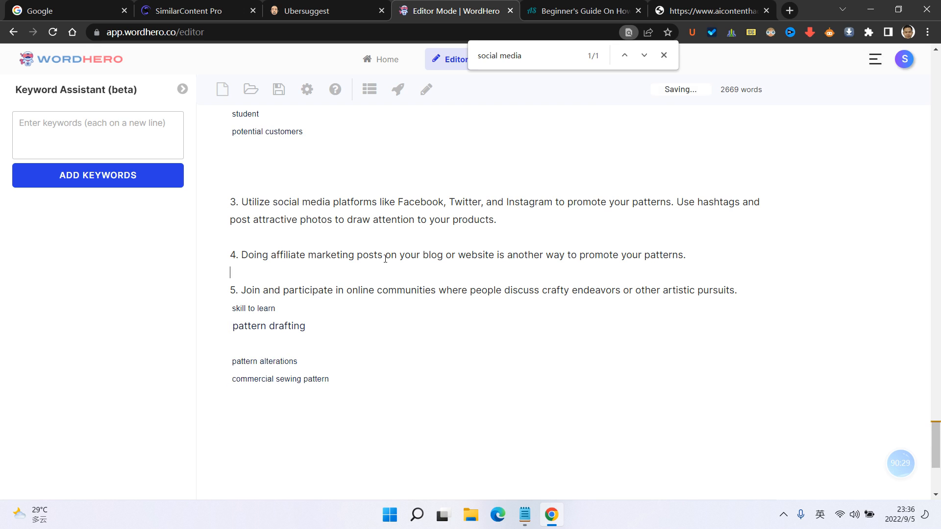
pyautogui.press('Return')
pyautogui.press('Return')
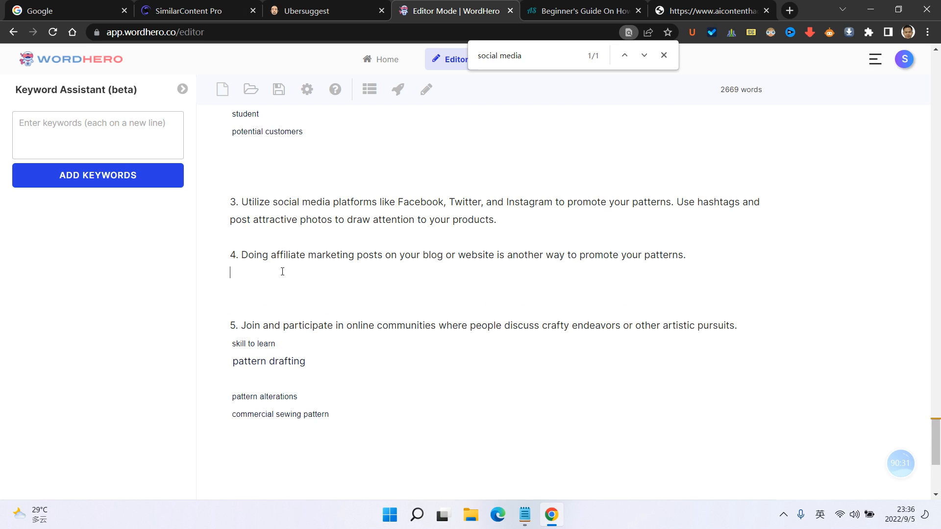
pyautogui.hotkey('ctrl', 'v')
# - Move the keyword "commercial sewing pattern" from the leftover list to below "patterns for sale" under point 1
pyautogui.moveTo(330, 416); pyautogui.dragTo(216, 414)
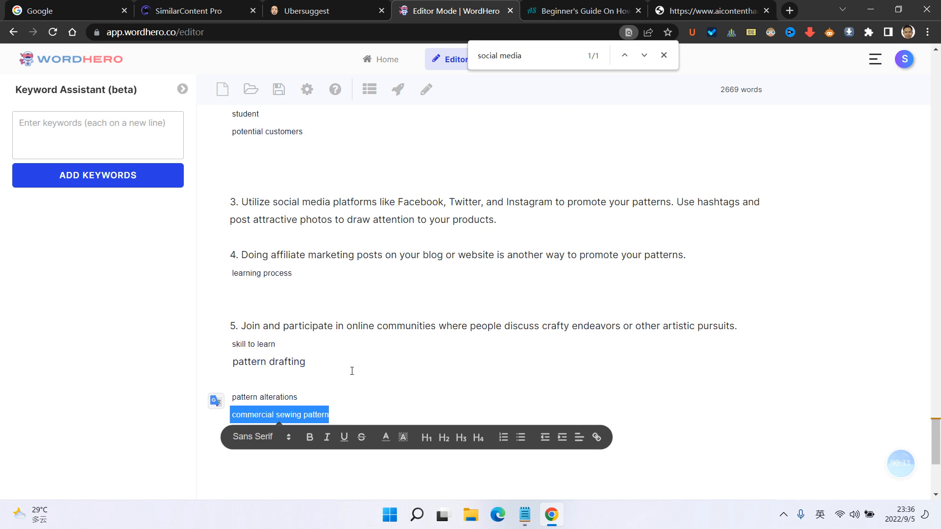
pyautogui.hotkey('ctrl', 'x')
pyautogui.scroll(1, 340, 290)
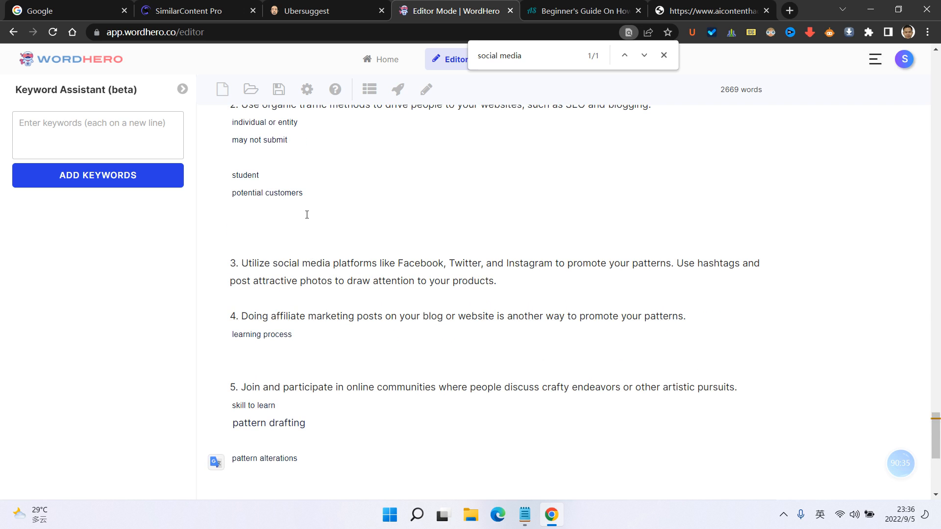
pyautogui.click(309, 212)
pyautogui.hotkey('ctrl', 'v')
pyautogui.scroll(3, 319, 318)
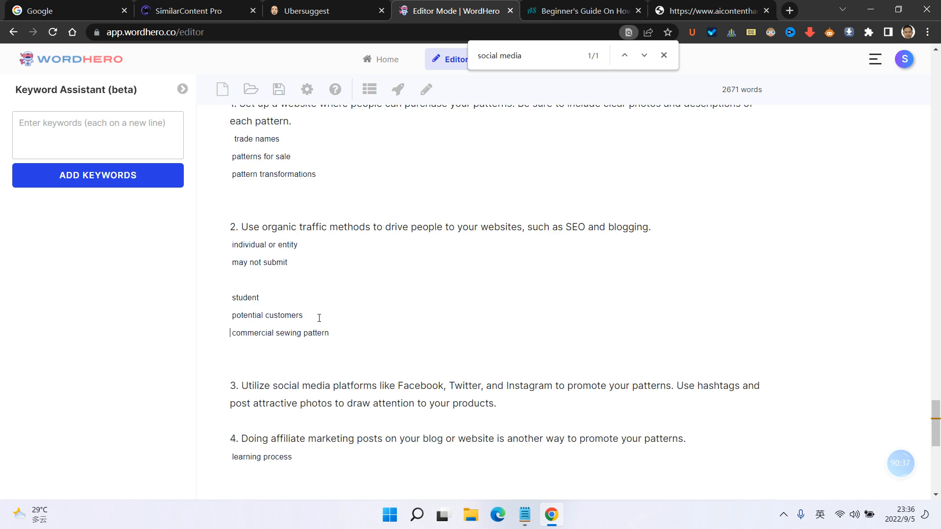
pyautogui.moveTo(329, 395); pyautogui.dragTo(231, 395)
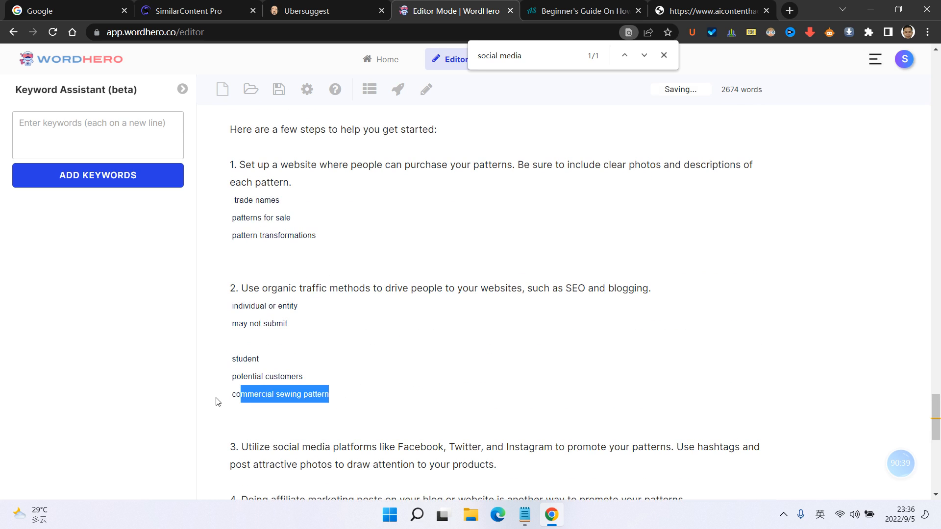
pyautogui.hotkey('ctrl', 'x')
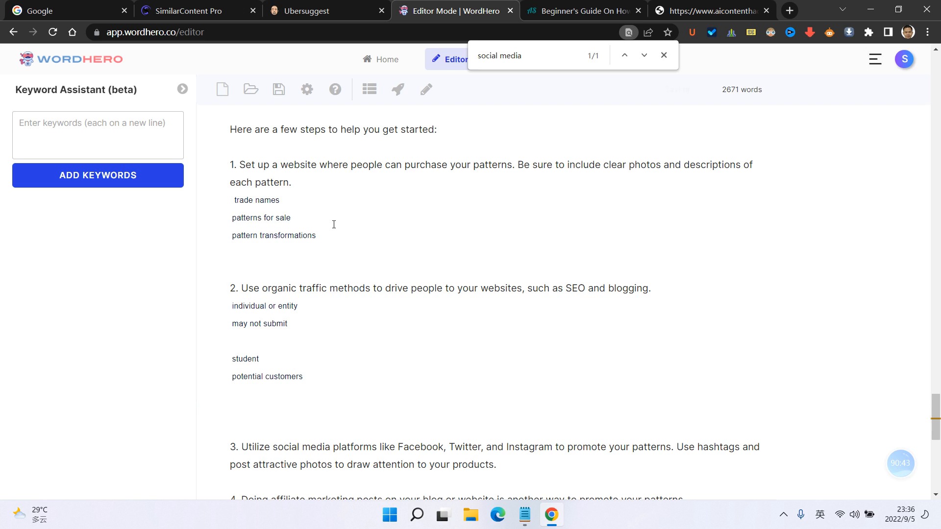
pyautogui.hotkey('ctrl', 'v')
# - Move the keyword "pattern transformations" from point 1 to a new line below "learning process" under point 4
pyautogui.moveTo(316, 253); pyautogui.dragTo(230, 253)
pyautogui.hotkey('ctrl', 'x')
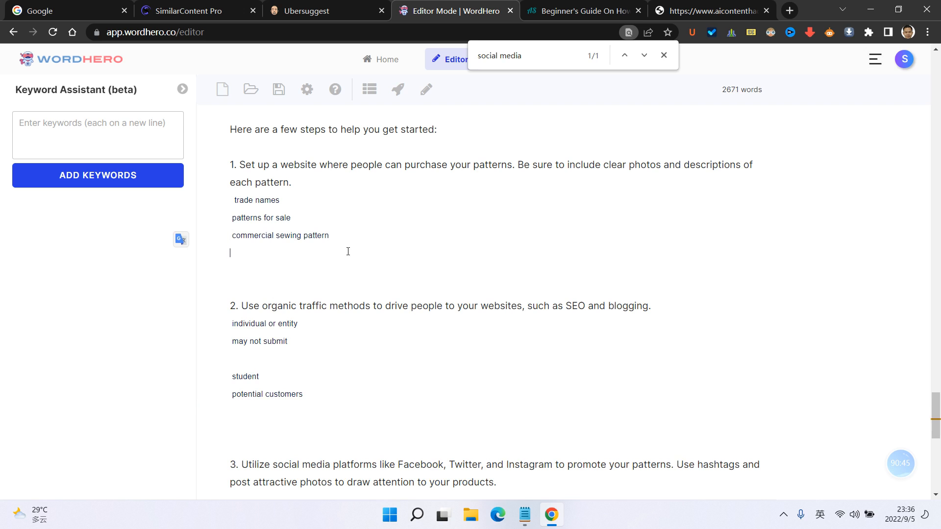
pyautogui.scroll(-4, 303, 371)
pyautogui.click(321, 358)
pyautogui.press('Return')
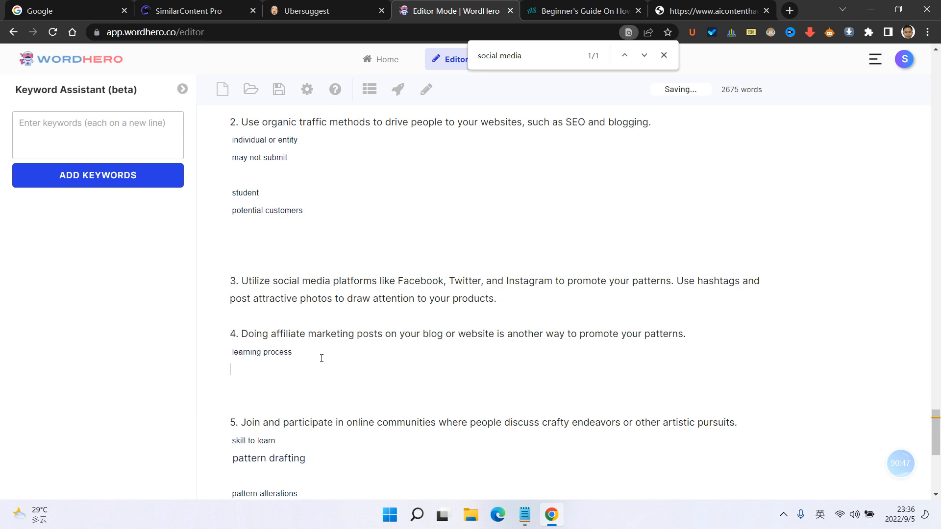
pyautogui.hotkey('ctrl', 'v')
# - Move the keyword "pattern alterations" from below point 5 to below "pattern transformations" under point 4
pyautogui.scroll(-3, 320, 382)
pyautogui.moveTo(313, 377); pyautogui.dragTo(224, 376)
pyautogui.click(325, 337)
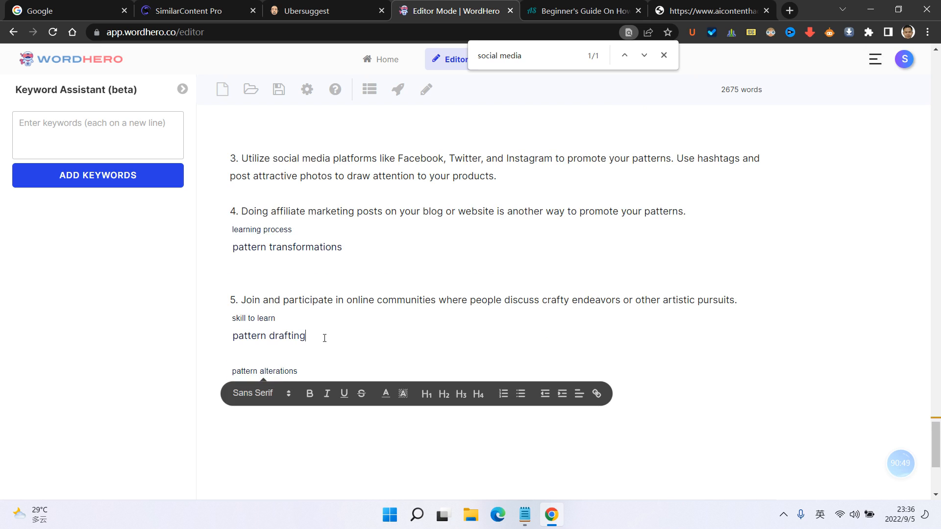
pyautogui.moveTo(312, 373); pyautogui.dragTo(214, 377)
pyautogui.hotkey('ctrl', 'x')
pyautogui.click(344, 269)
pyautogui.hotkey('ctrl', 'v')
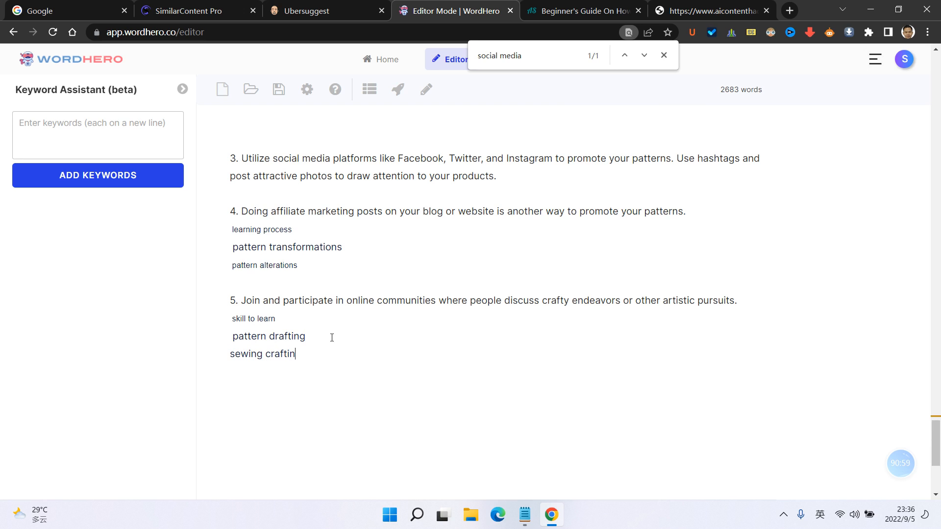
pyautogui.moveTo(322, 362); pyautogui.dragTo(216, 343)
pyautogui.press('BackSpace')
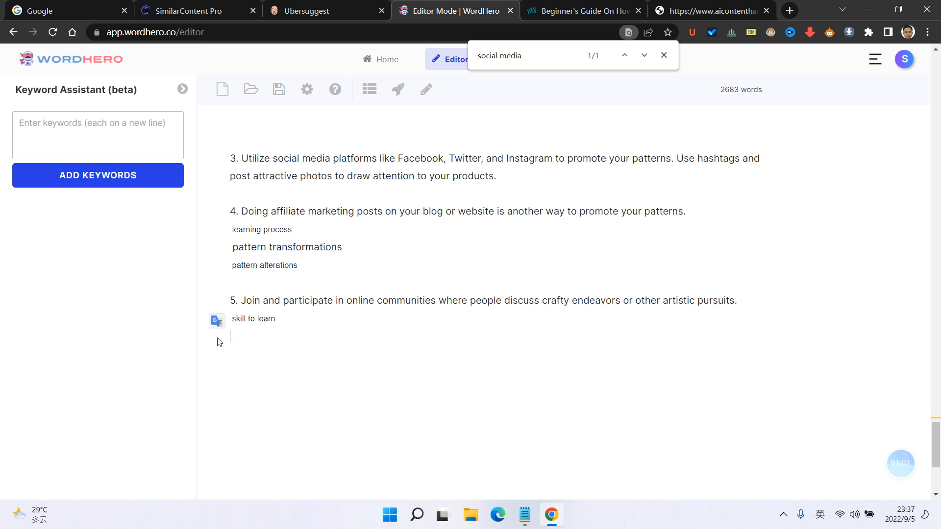
pyautogui.hotkey('ctrl', 'z')
# - Move "skill to learn", "pattern drafting" and "sewing crafting" from under point 5 into the keywords of the Blog Paragraphs generator
pyautogui.moveTo(311, 360); pyautogui.dragTo(227, 318)
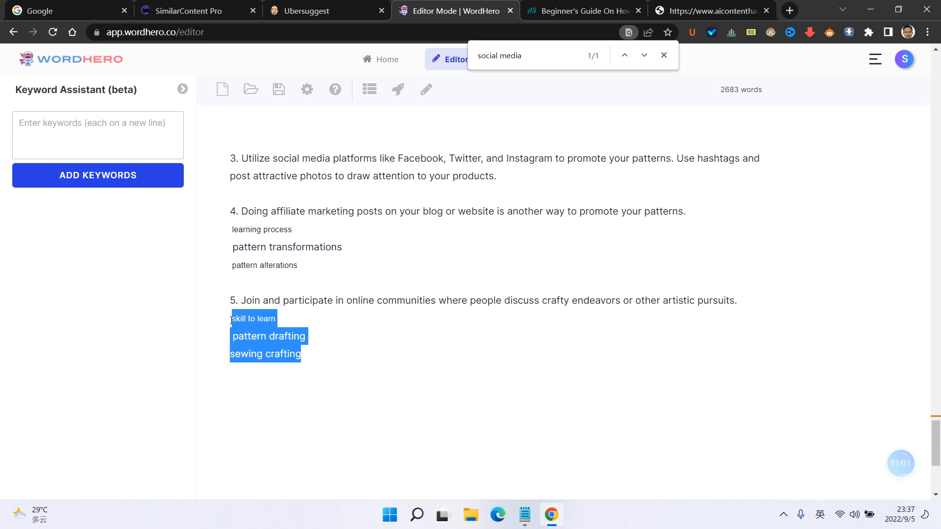
pyautogui.press('BackSpace')
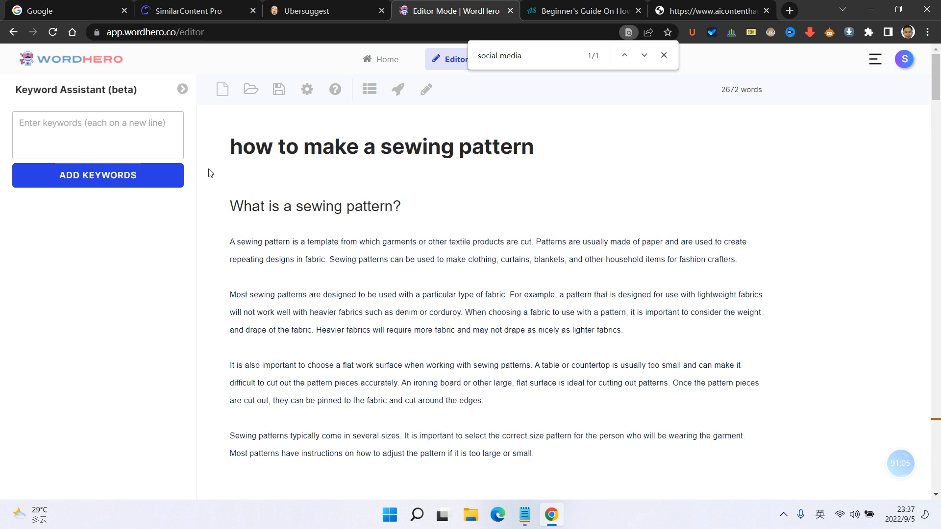
pyautogui.scroll(-4, 297, 215)
pyautogui.scroll(-15, 298, 216)
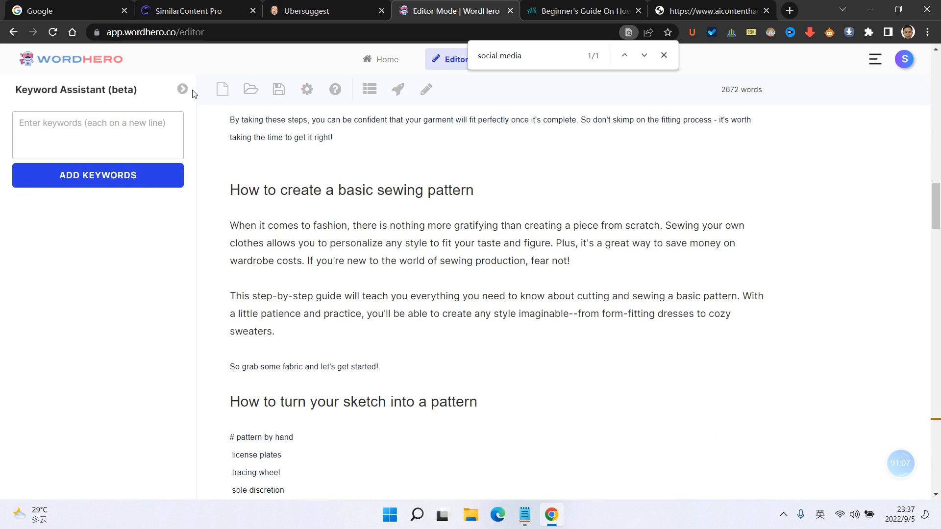
pyautogui.click(182, 89)
pyautogui.click(105, 132)
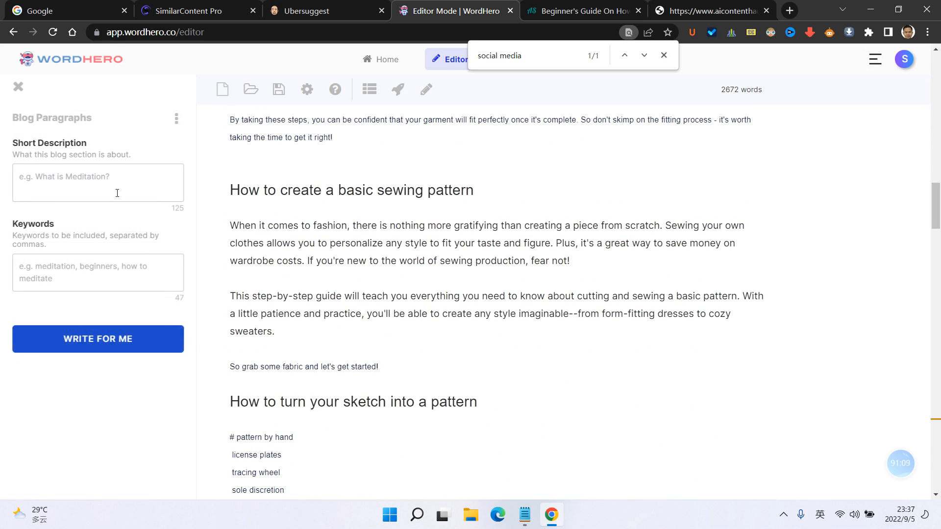
pyautogui.click(116, 265)
pyautogui.hotkey('ctrl', 'v')
# - Delete the surplus blank lines between point 5 and the Conclusion heading
pyautogui.scroll(-20, 449, 336)
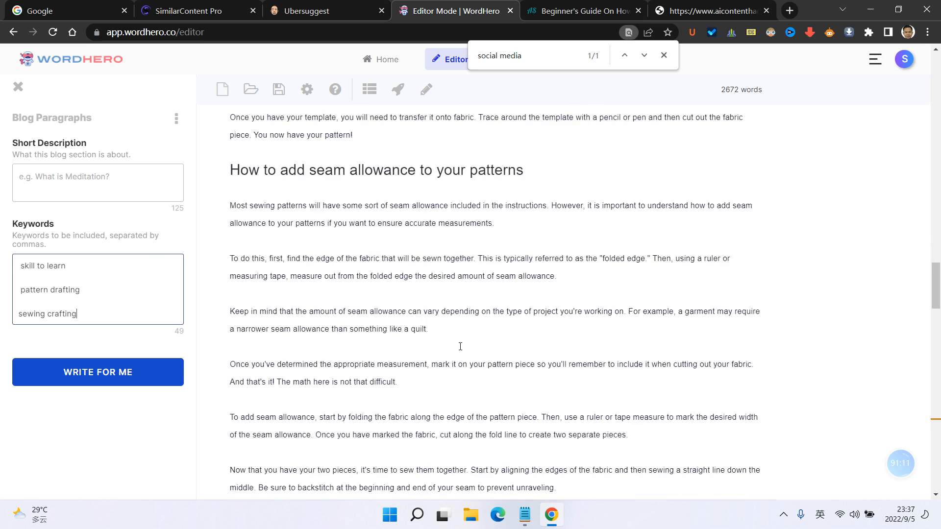
pyautogui.scroll(-10, 449, 336)
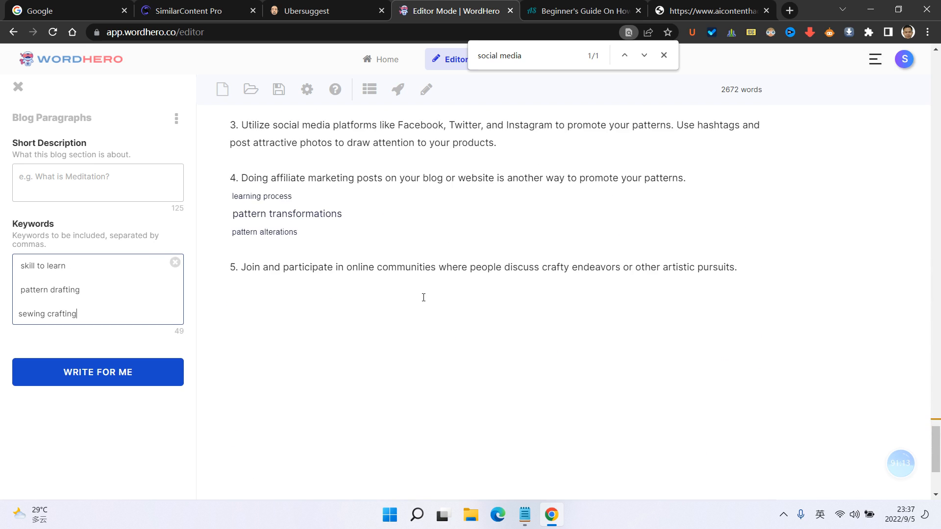
pyautogui.scroll(-4, 473, 343)
pyautogui.click(342, 287)
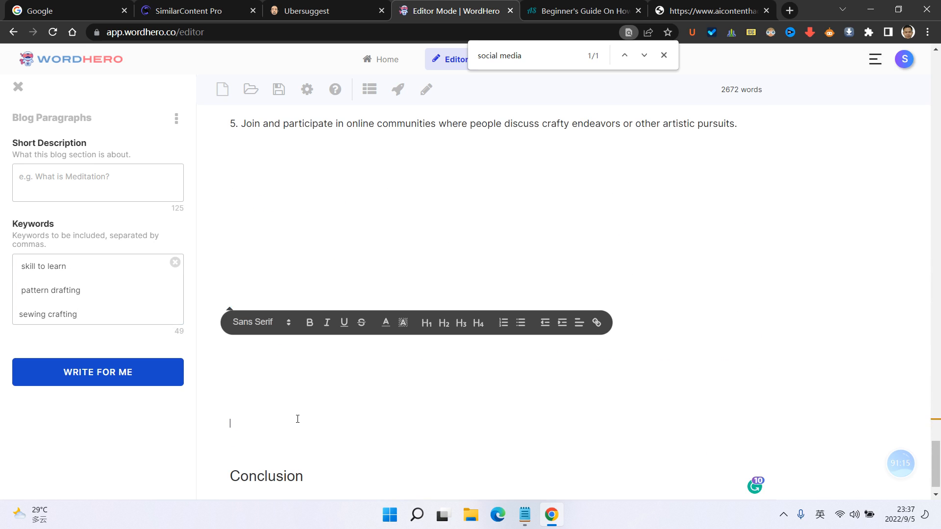
pyautogui.click(297, 439)
pyautogui.press('BackSpace')
pyautogui.press('BackSpace')
pyautogui.press('BackSpace')
pyautogui.press('BackSpace')
pyautogui.press('BackSpace')
pyautogui.press('BackSpace')
pyautogui.press('BackSpace')
pyautogui.press('BackSpace')
pyautogui.press('BackSpace')
pyautogui.press('BackSpace')
pyautogui.press('BackSpace')
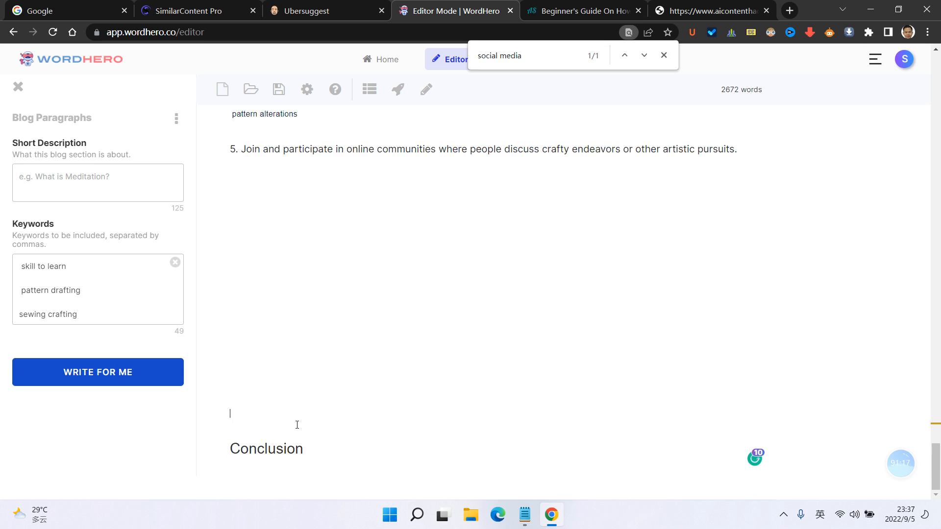
pyautogui.press('BackSpace')
pyautogui.press('BackSpace')
pyautogui.press('BackSpace')
pyautogui.press('BackSpace')
pyautogui.press('BackSpace')
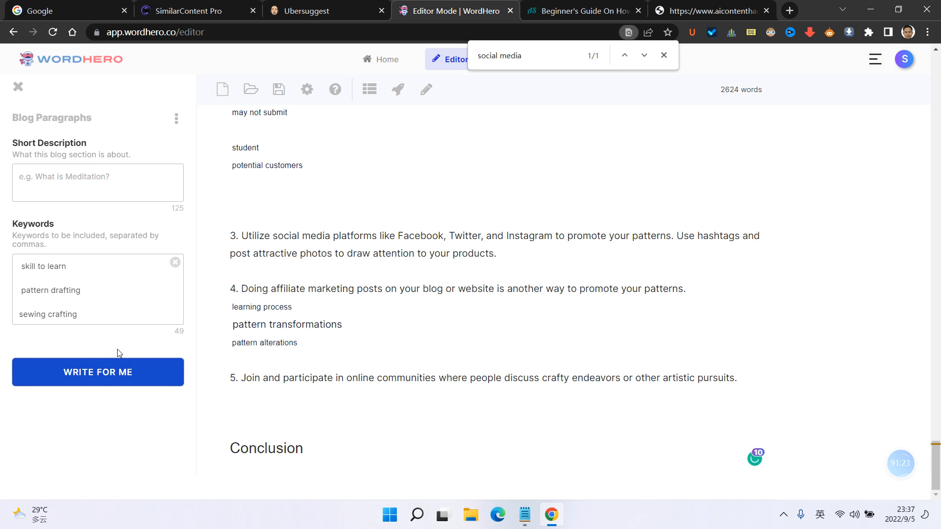
# - Close the Blog Paragraphs generator and add "skill to learn", "pattern drafting" and "sewing crafting" to the Keyword Assistant
pyautogui.click(124, 370)
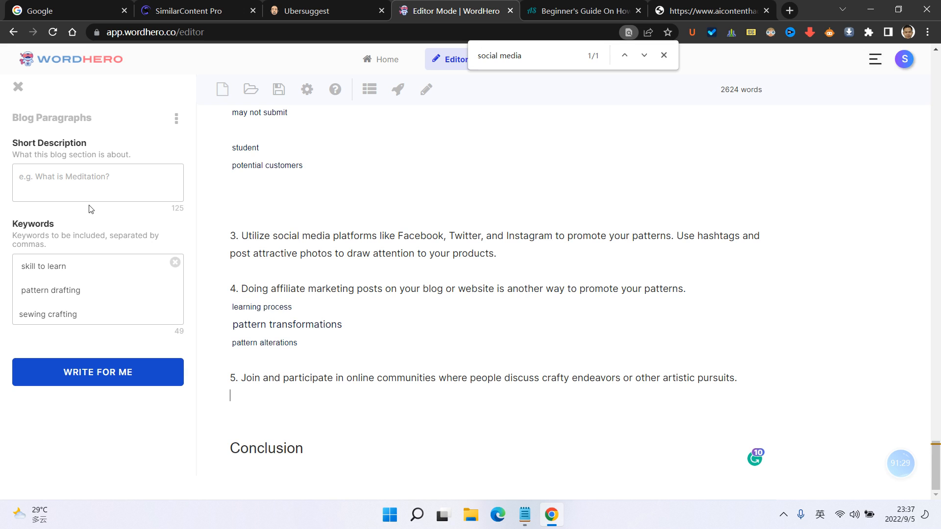
pyautogui.click(18, 87)
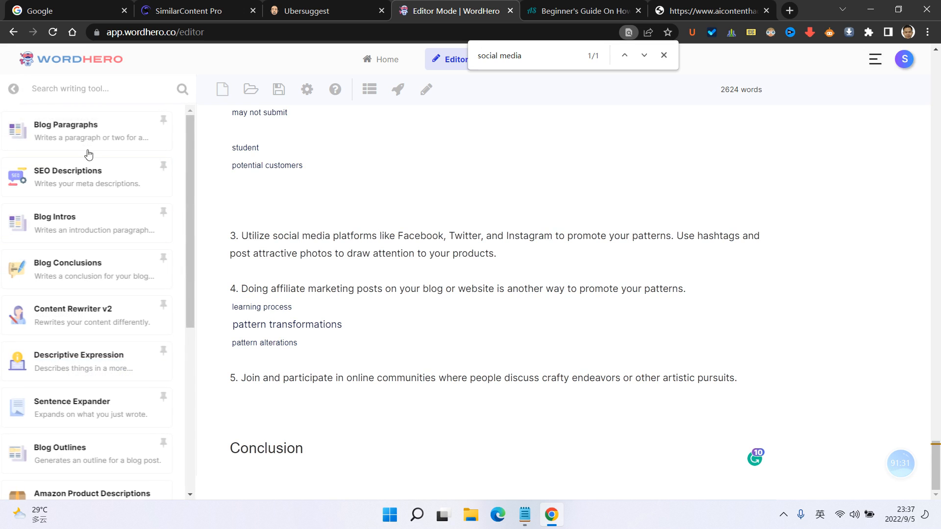
pyautogui.scroll(2, 101, 203)
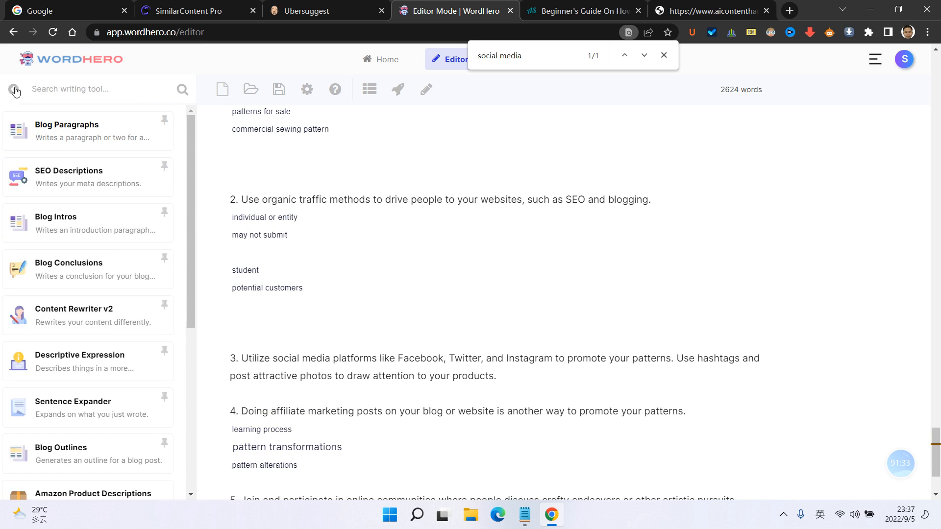
pyautogui.click(13, 89)
pyautogui.click(102, 135)
pyautogui.hotkey('ctrl', 'v')
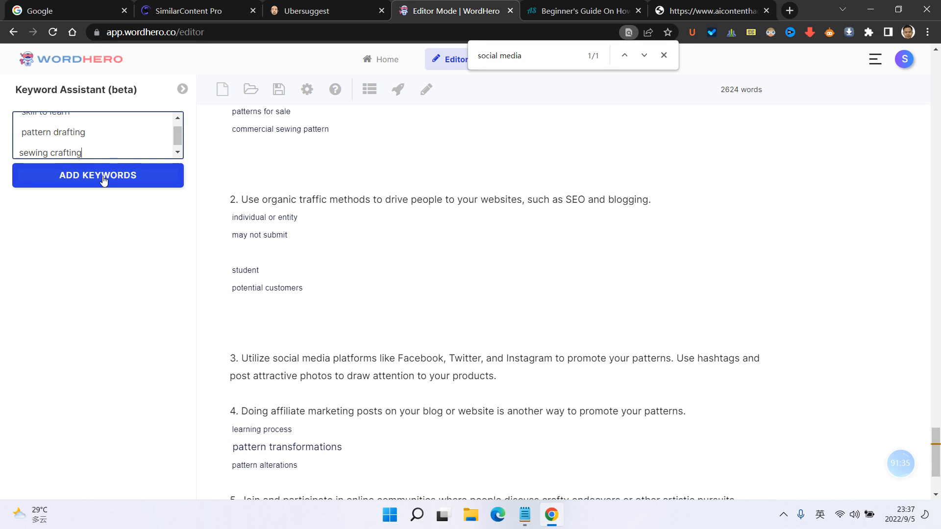
pyautogui.click(103, 175)
# - Generate AI paragraphs for the point 5 sentence on online communities with "pattern drafting", "sewing crafting" and "skill to learn" selected as keywords
pyautogui.scroll(-3, 435, 353)
pyautogui.click(245, 384)
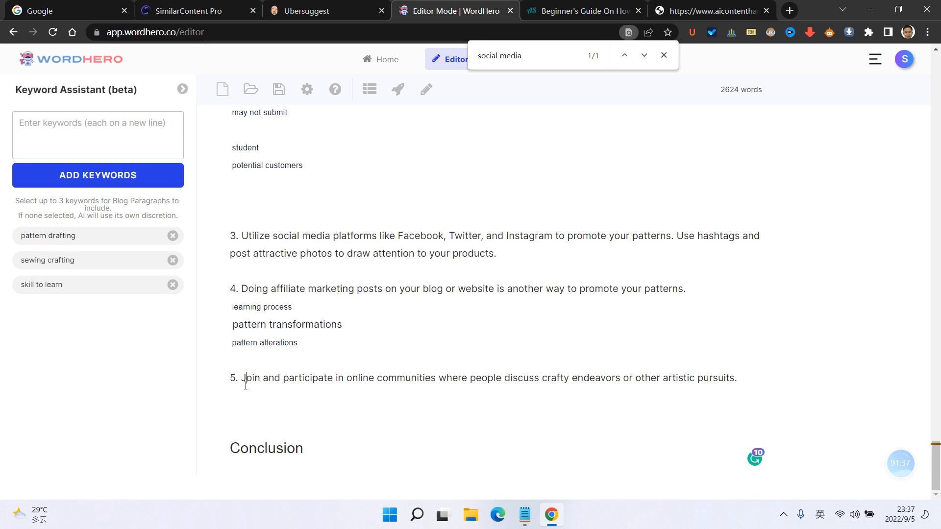
pyautogui.click(70, 237)
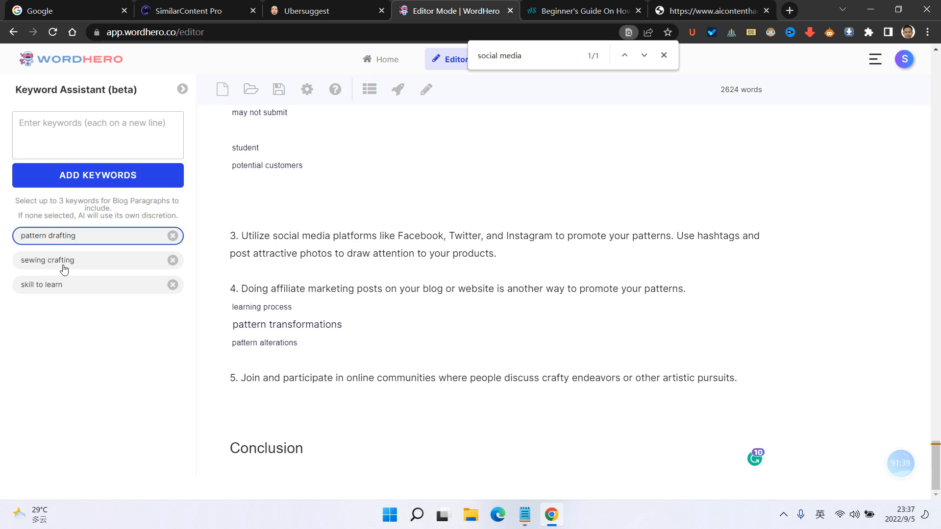
pyautogui.click(64, 262)
pyautogui.click(60, 285)
pyautogui.moveTo(247, 390); pyautogui.dragTo(851, 382)
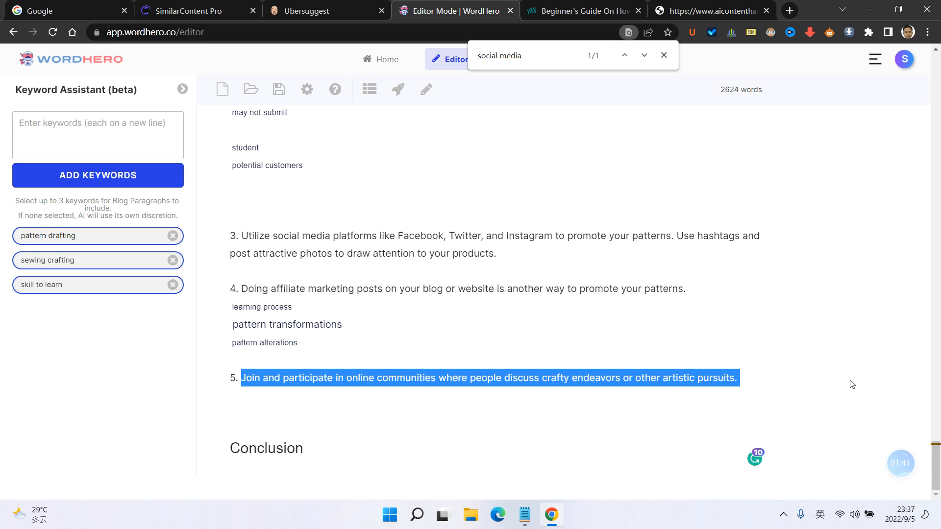
pyautogui.click(398, 89)
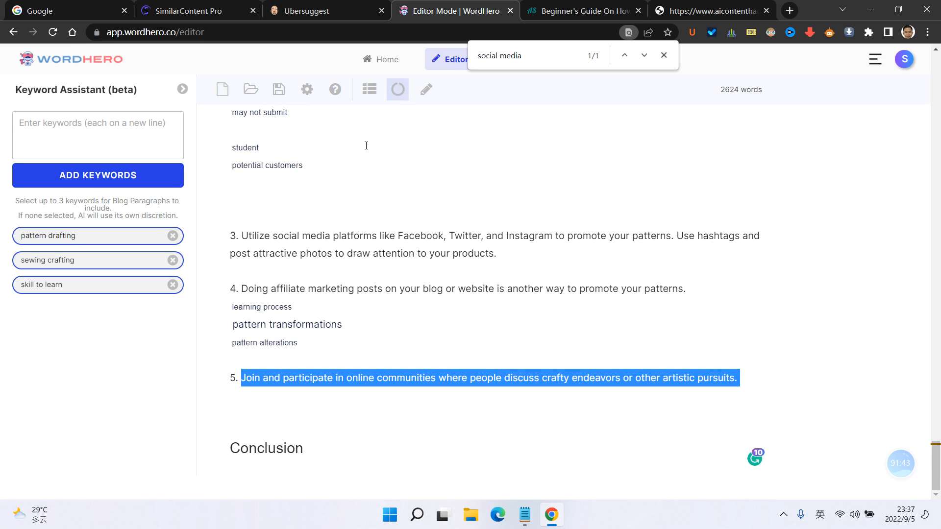
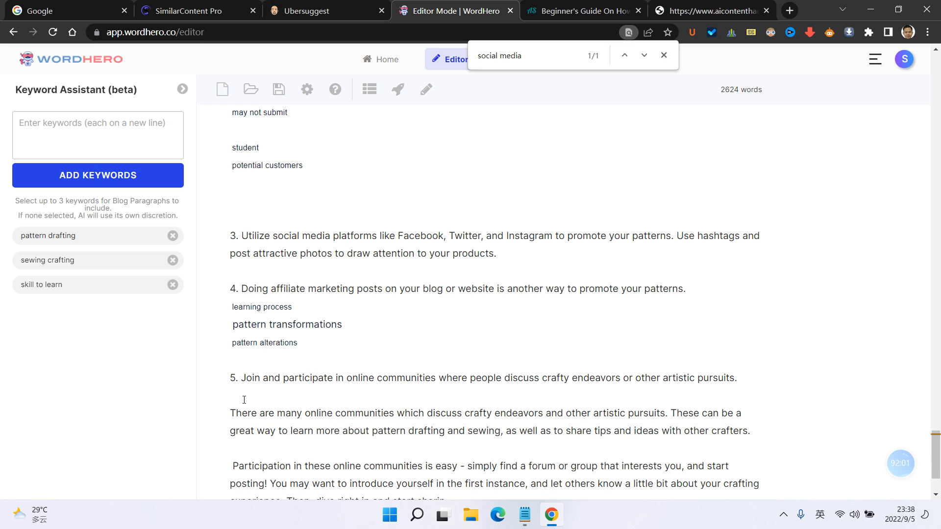
# - Accept the Grammarly correction "that discuss" in the first paragraph under point 5
pyautogui.scroll(-2, 244, 400)
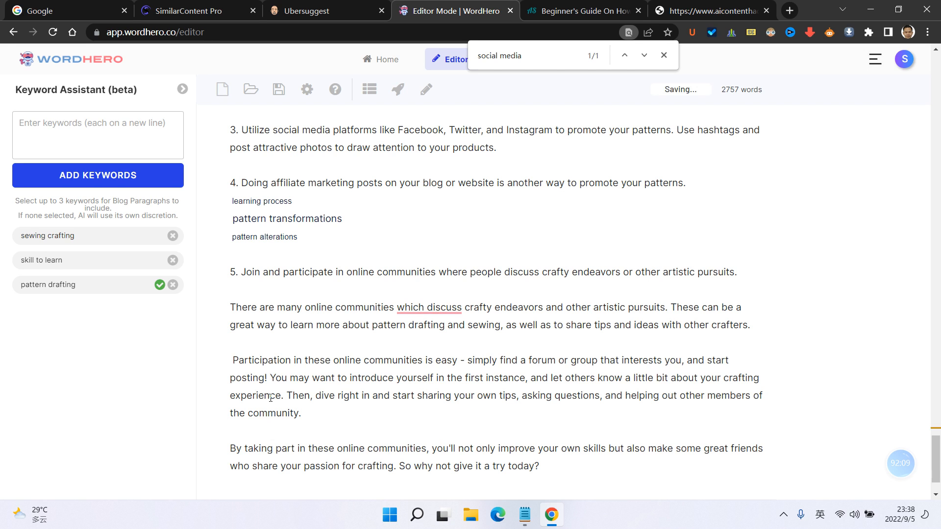
pyautogui.scroll(-1, 240, 441)
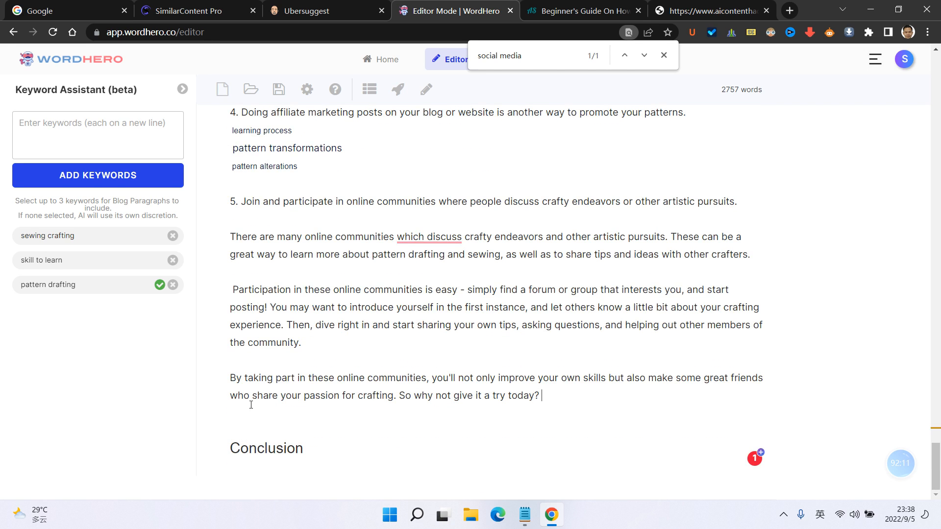
pyautogui.moveTo(445, 240)
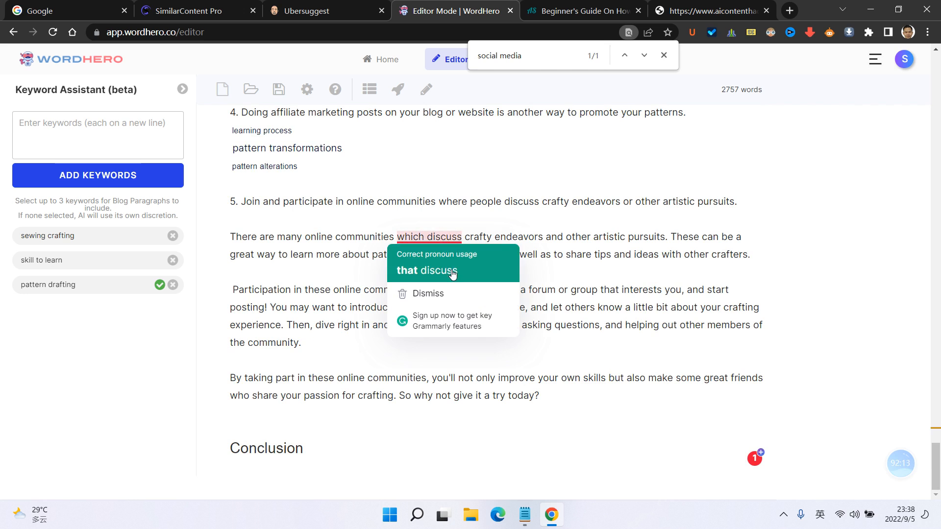
pyautogui.click(452, 272)
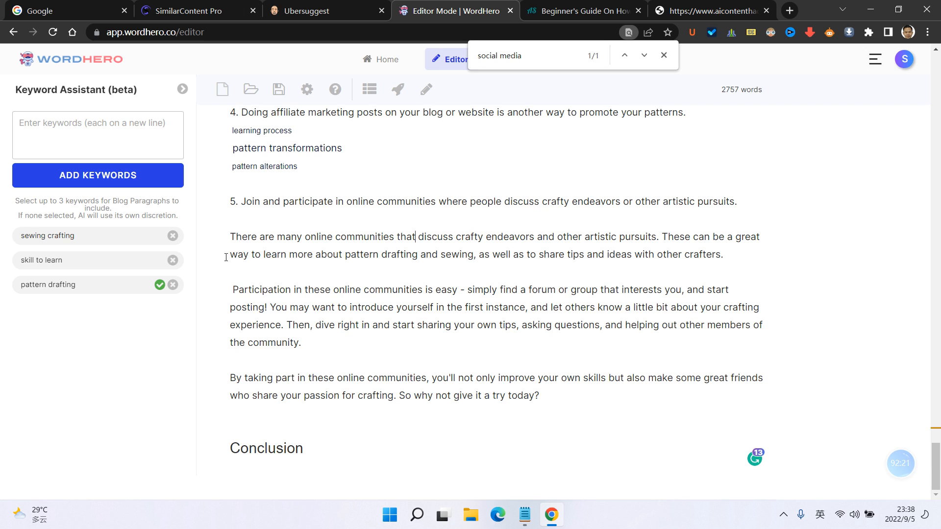
# - Remove "pattern drafting", "skill to learn" and "sewing crafting" from the Keyword Assistant
pyautogui.moveTo(226, 257); pyautogui.dragTo(297, 255)
pyautogui.click(172, 285)
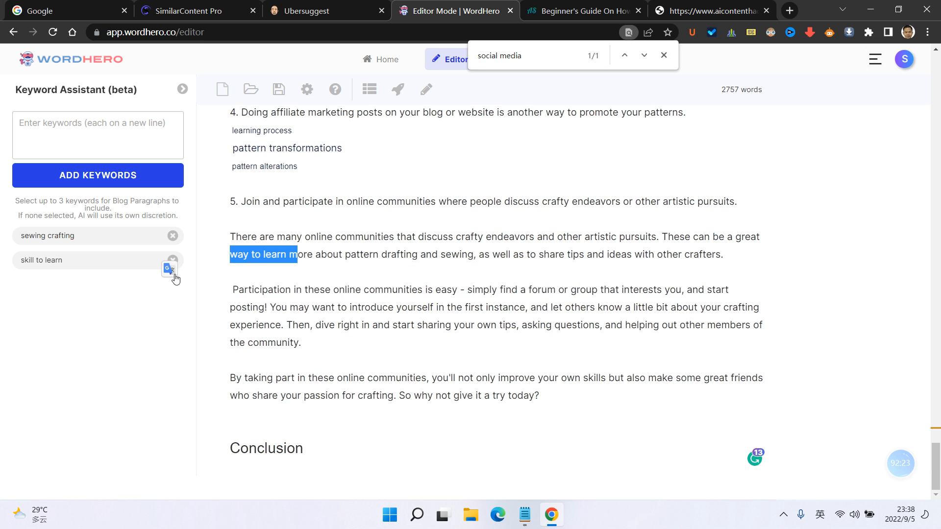
pyautogui.click(173, 260)
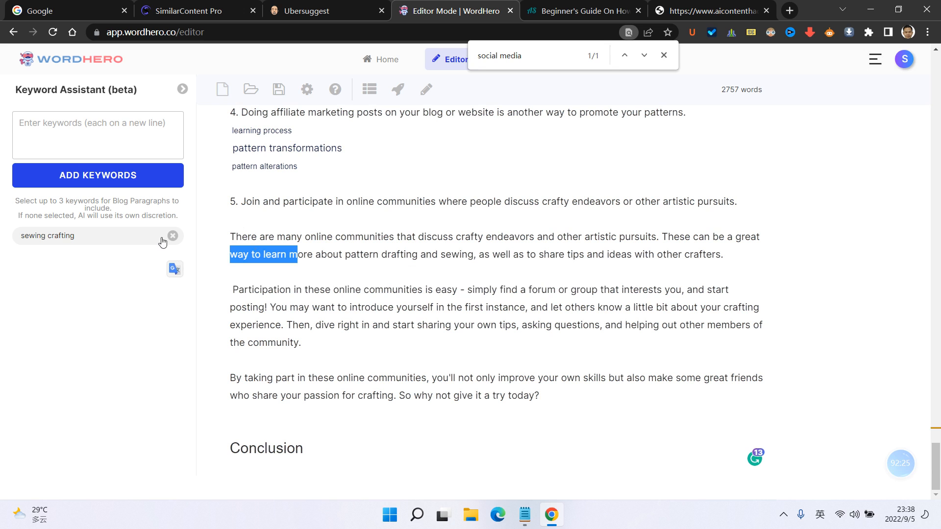
pyautogui.click(379, 277)
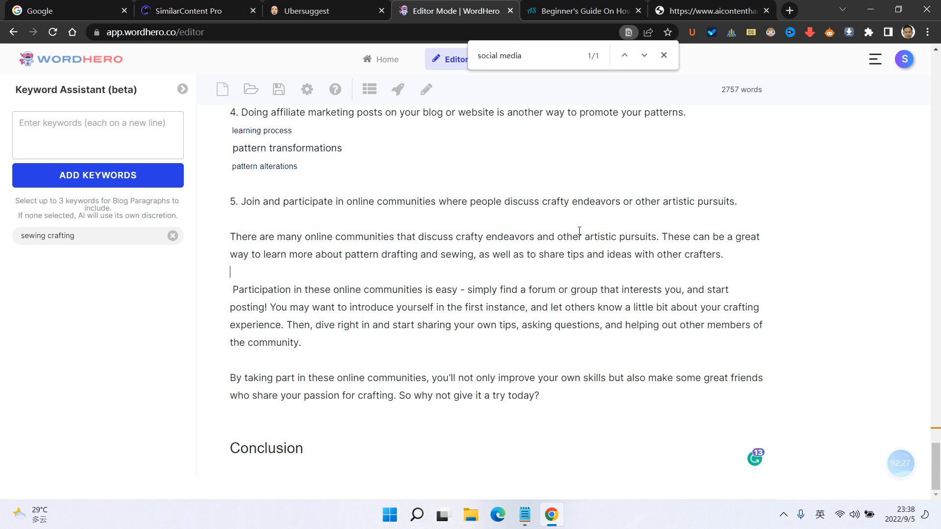
pyautogui.moveTo(539, 201); pyautogui.dragTo(642, 201)
pyautogui.click(141, 213)
pyautogui.click(172, 235)
# - Add point 4's keywords "learning process", "pattern transformations" and "pattern alterations" to the Keyword Assistant
pyautogui.scroll(3, 405, 216)
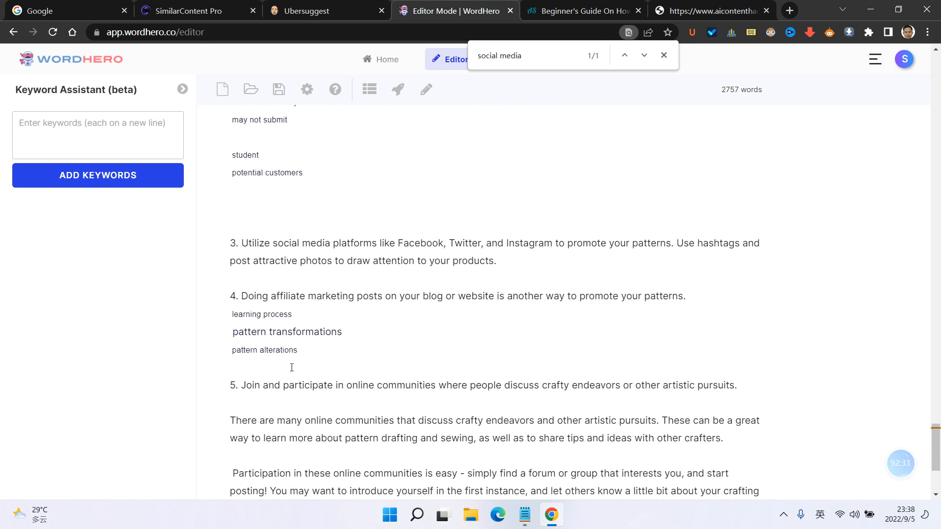
pyautogui.moveTo(292, 367); pyautogui.dragTo(210, 316)
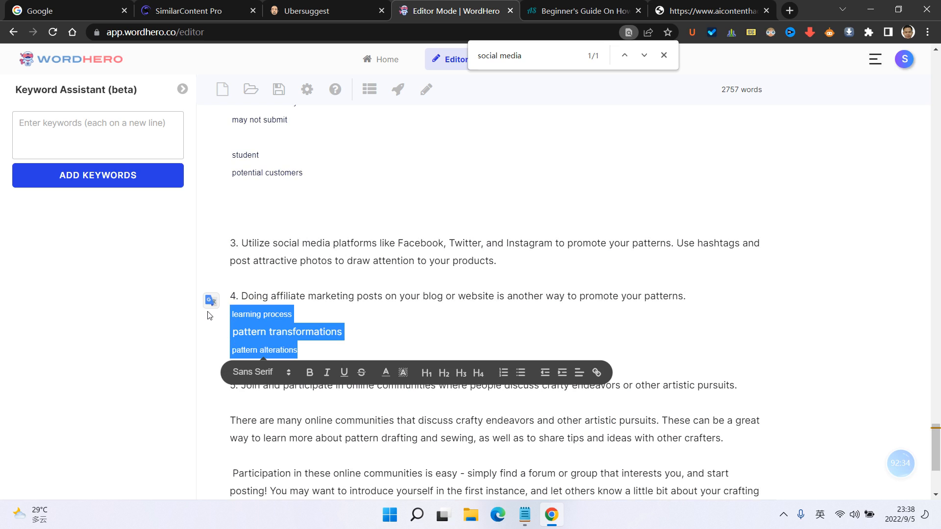
pyautogui.click(145, 180)
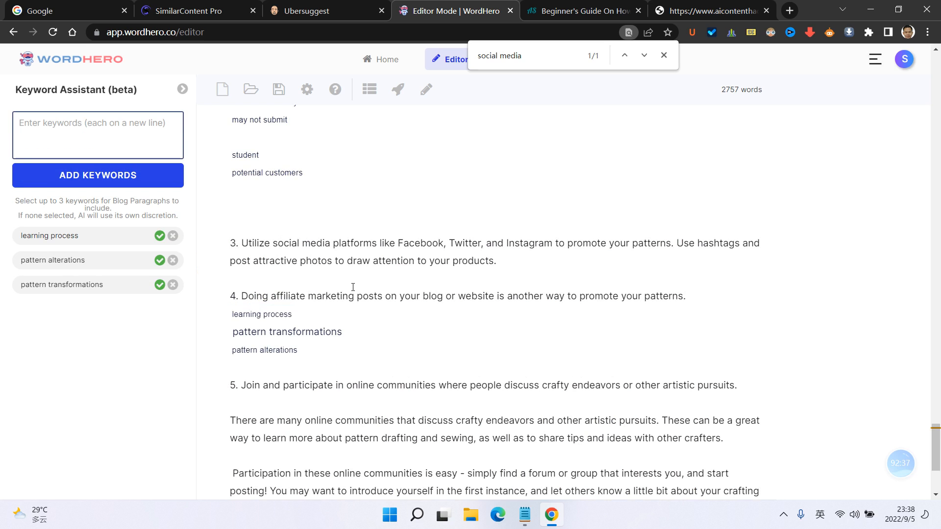
# - Insert three blank lines between the point 4 sentence and its keyword list
pyautogui.moveTo(300, 369); pyautogui.dragTo(450, 315)
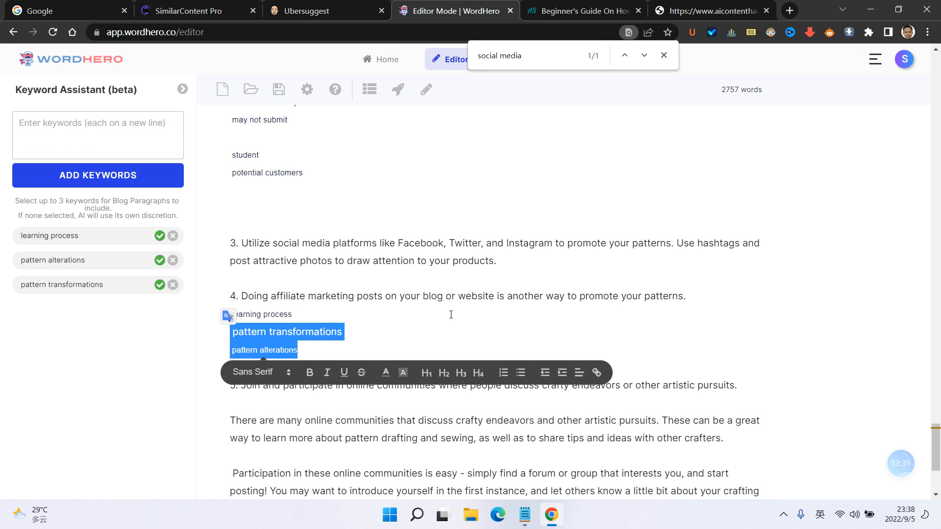
pyautogui.click(705, 296)
pyautogui.press('Return')
pyautogui.press('Return')
pyautogui.press('Return')
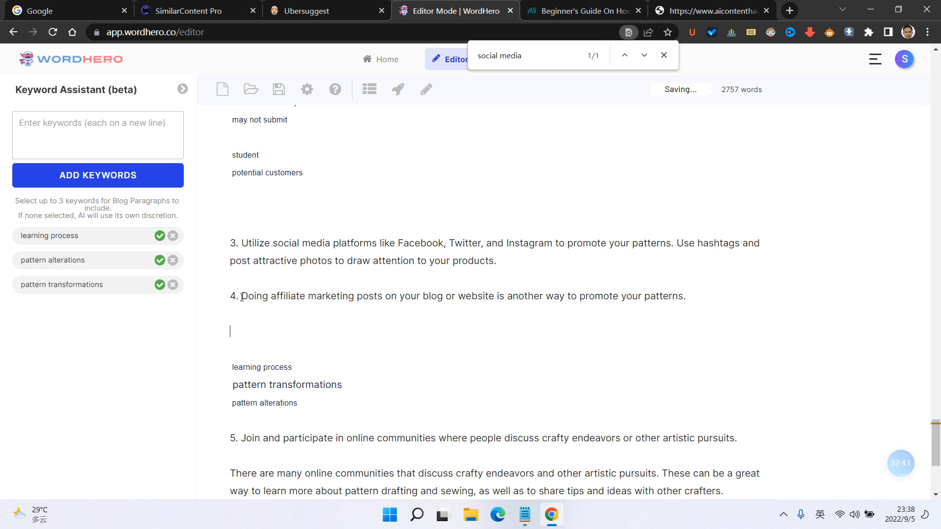
# - Move "learning process", "pattern transformations" and "pattern alterations" from under point 4 into the Notepad note, replacing its text
pyautogui.moveTo(242, 297); pyautogui.dragTo(693, 296)
pyautogui.moveTo(231, 416); pyautogui.dragTo(255, 359)
pyautogui.hotkey('ctrl', 'c')
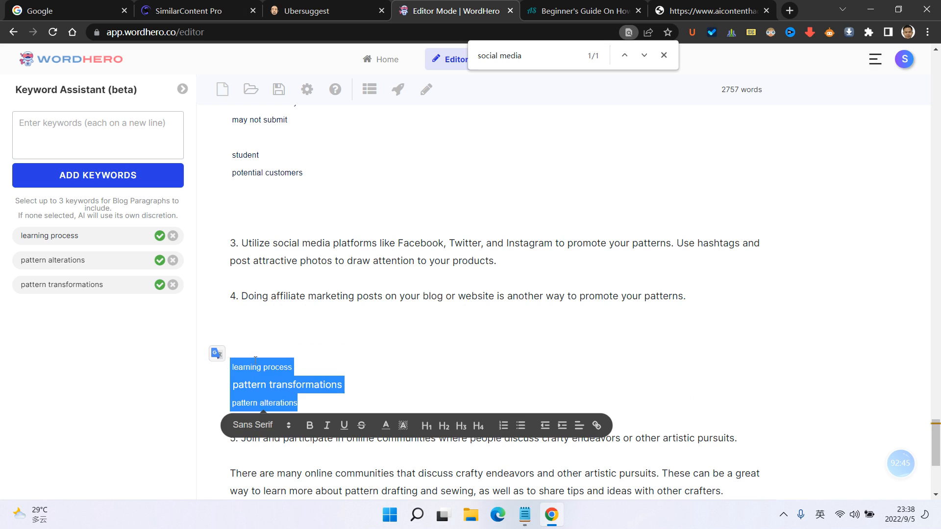
pyautogui.press('BackSpace')
pyautogui.click(525, 514)
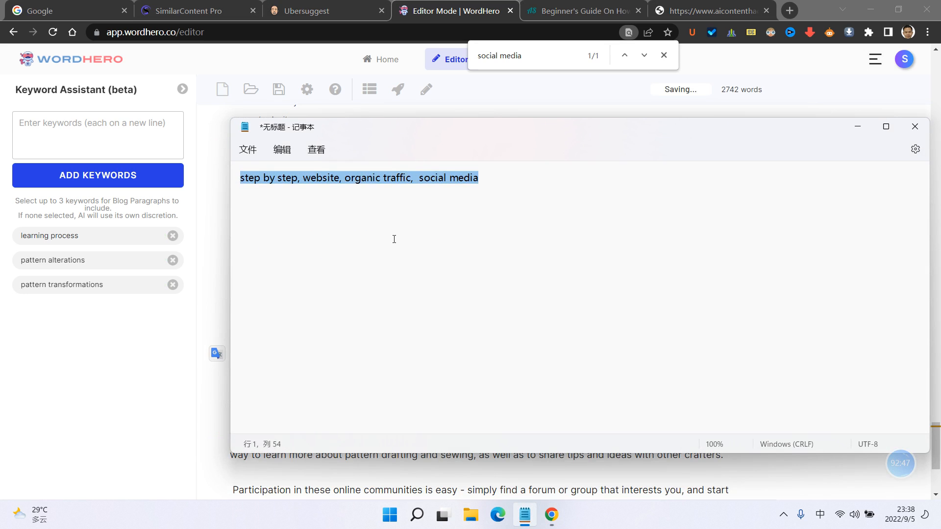
pyautogui.press('BackSpace')
pyautogui.hotkey('ctrl', 'v')
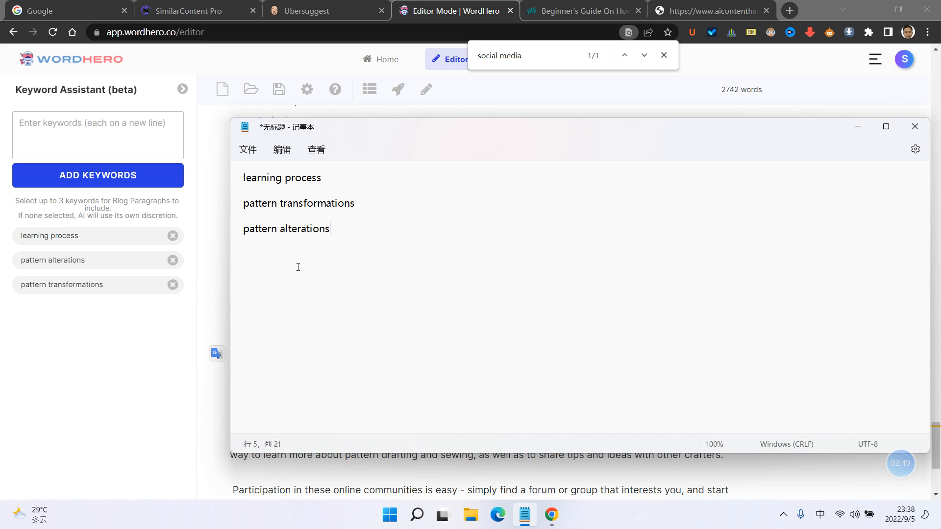
# - Back in WordHero, generate AI paragraphs for the point 4 affiliate marketing sentence with all three listed keywords selected
pyautogui.hotkey('alt', 'Tab')
pyautogui.click(118, 237)
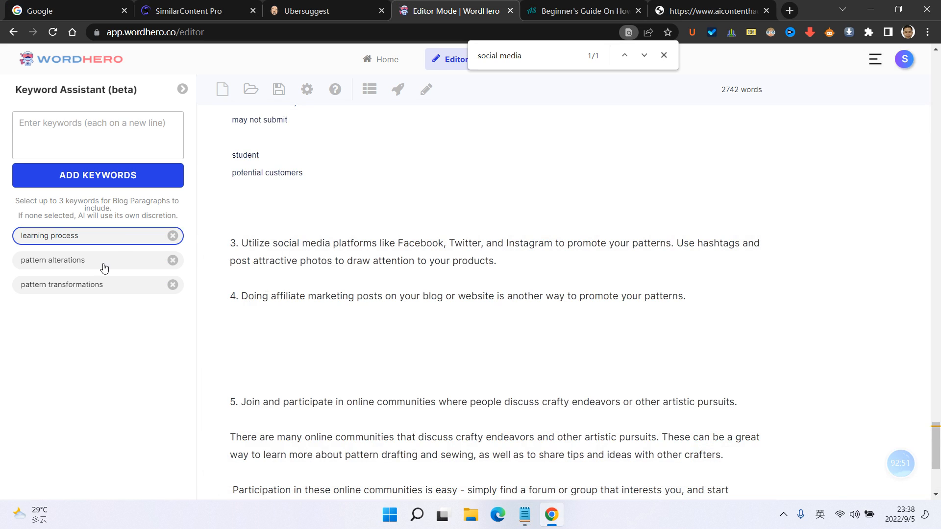
pyautogui.click(101, 261)
pyautogui.click(101, 285)
pyautogui.moveTo(241, 296); pyautogui.dragTo(691, 296)
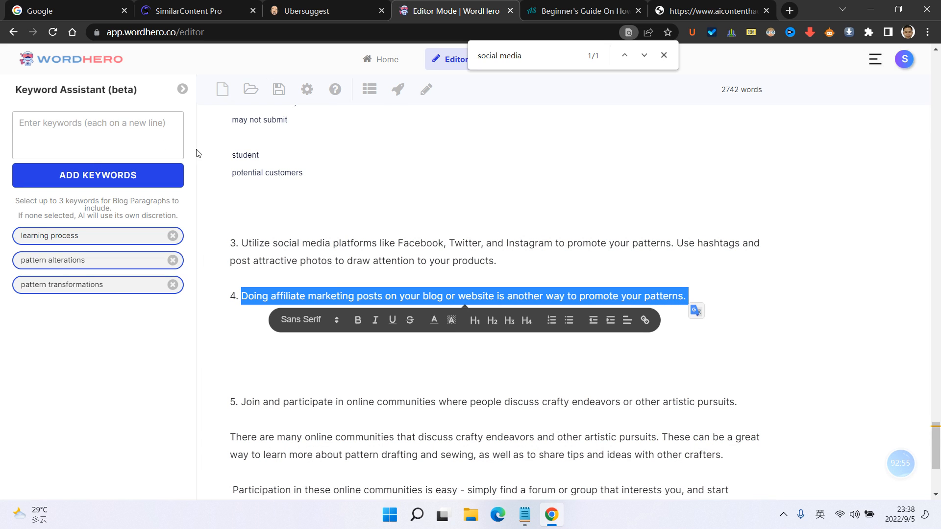
pyautogui.click(393, 93)
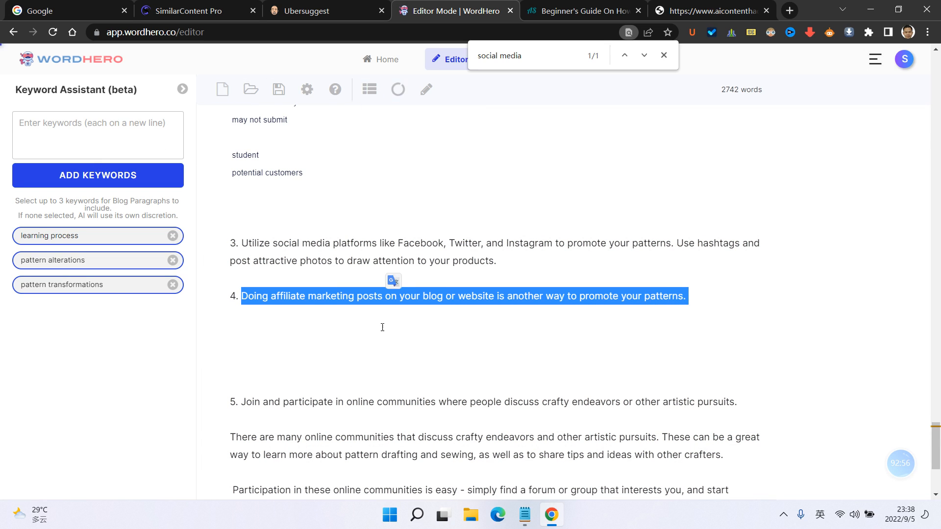
pyautogui.click(320, 328)
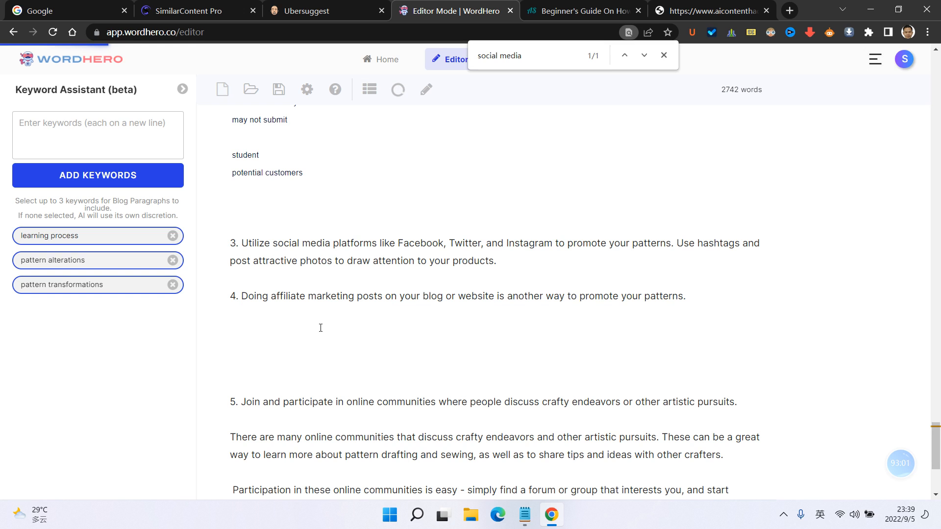
# - Move the generated affiliate marketing paragraphs from under point 5 to the blank space beneath the point 4 sentence
pyautogui.scroll(-1, 304, 319)
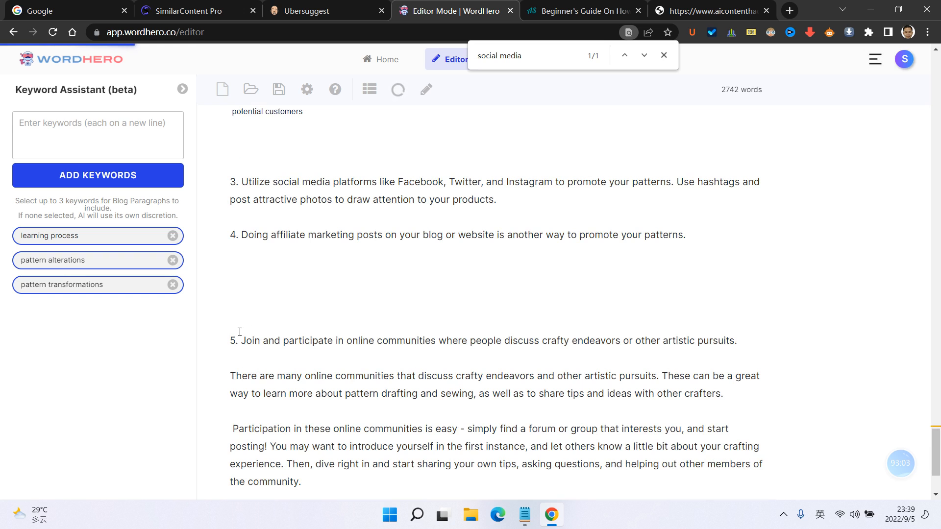
pyautogui.moveTo(242, 339); pyautogui.dragTo(753, 338)
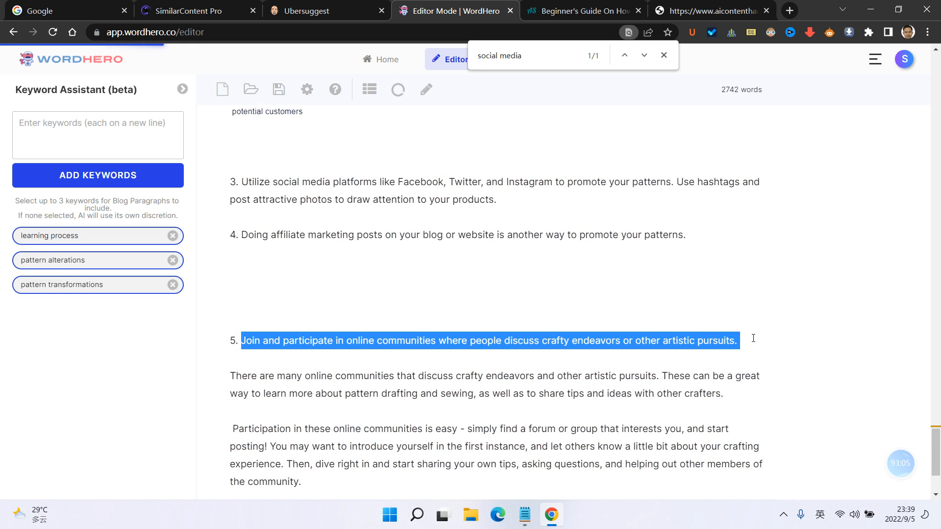
pyautogui.scroll(-2, 525, 288)
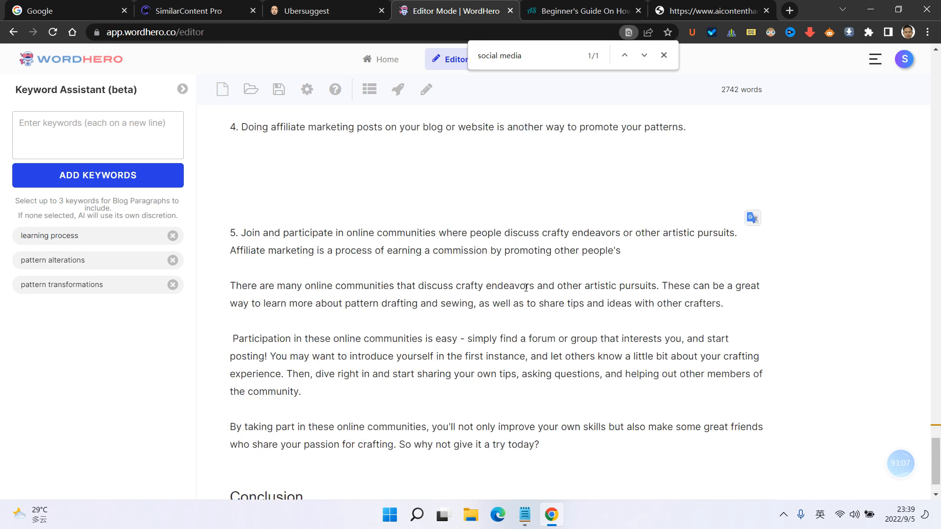
pyautogui.scroll(1, 549, 301)
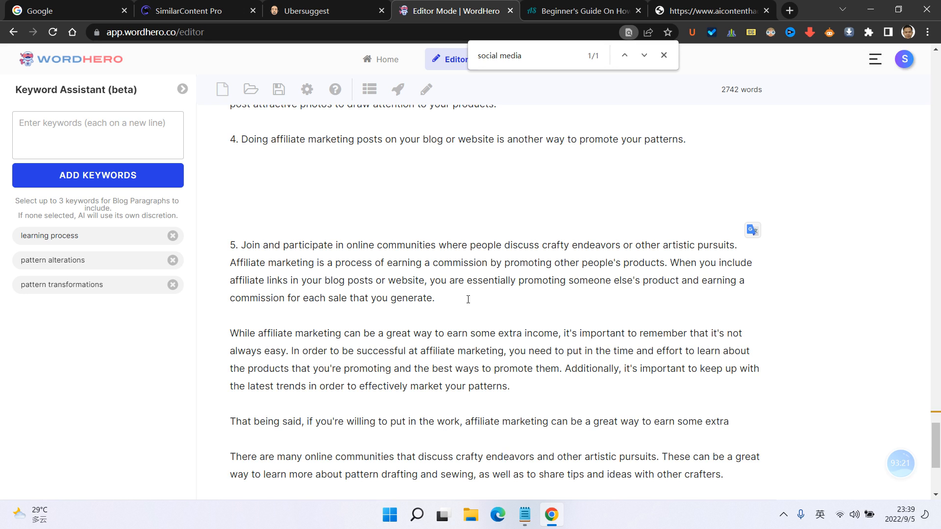
pyautogui.scroll(-3, 343, 299)
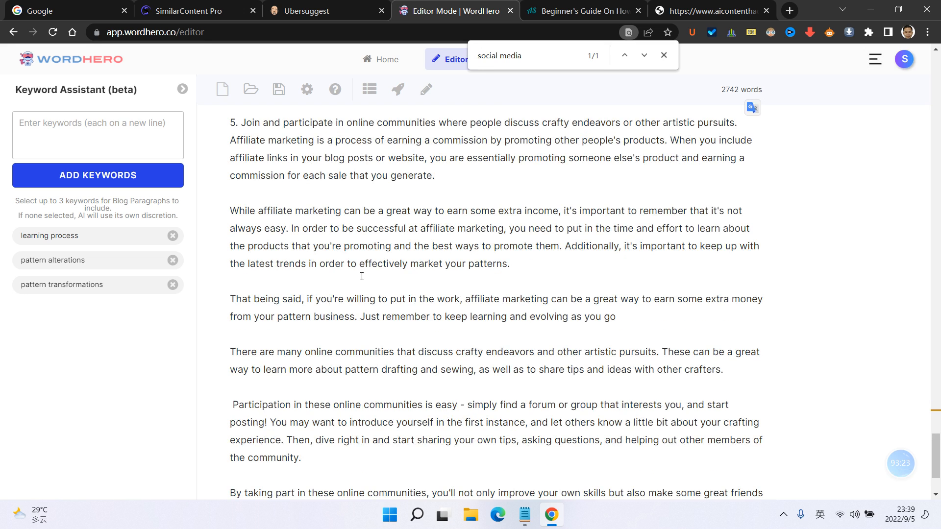
pyautogui.moveTo(230, 142); pyautogui.dragTo(619, 378)
pyautogui.press('BackSpace')
pyautogui.scroll(2, 289, 233)
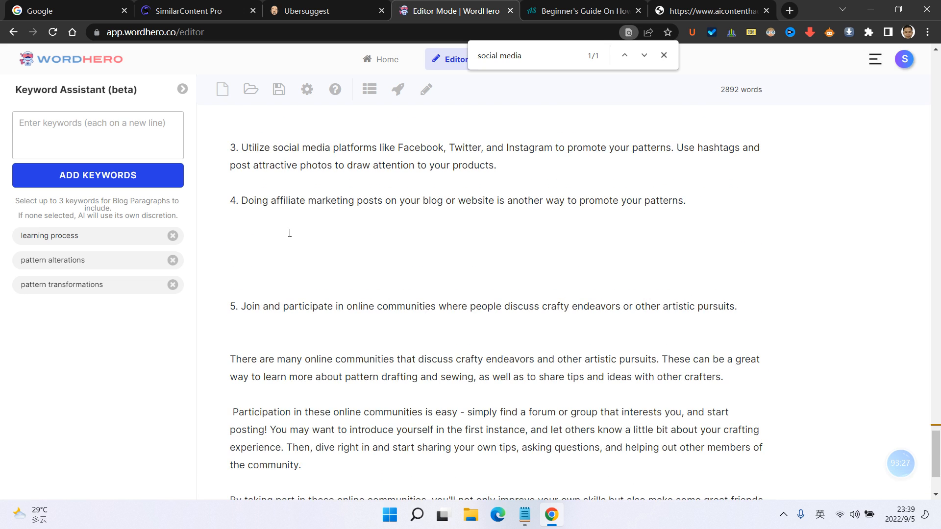
pyautogui.hotkey('ctrl', 'z')
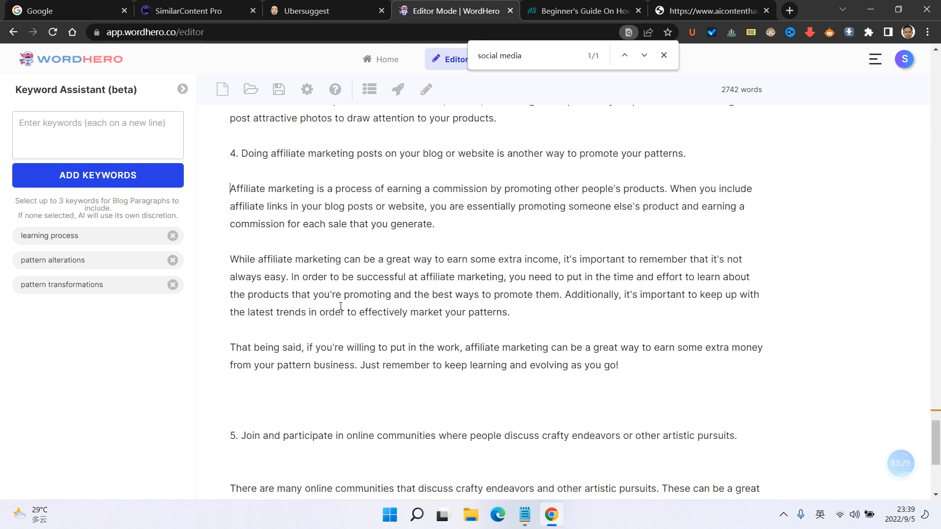
# - Remove the surplus blank lines between the last affiliate marketing paragraph of point 4 and the point 5 sentence
pyautogui.scroll(-3, 346, 302)
pyautogui.click(294, 268)
pyautogui.press('BackSpace')
pyautogui.press('BackSpace')
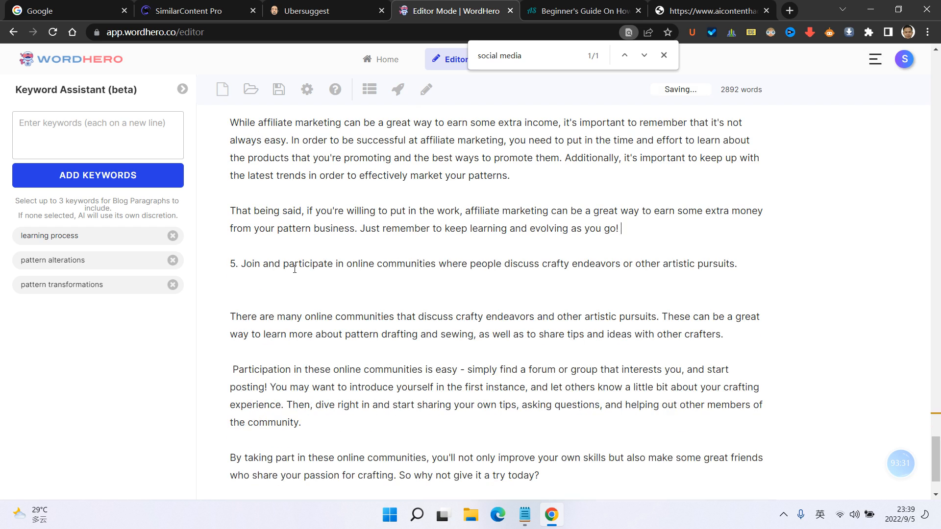
# - Insert three blank lines beneath the point 3 sentence about promoting patterns on social media platforms
pyautogui.scroll(2, 295, 269)
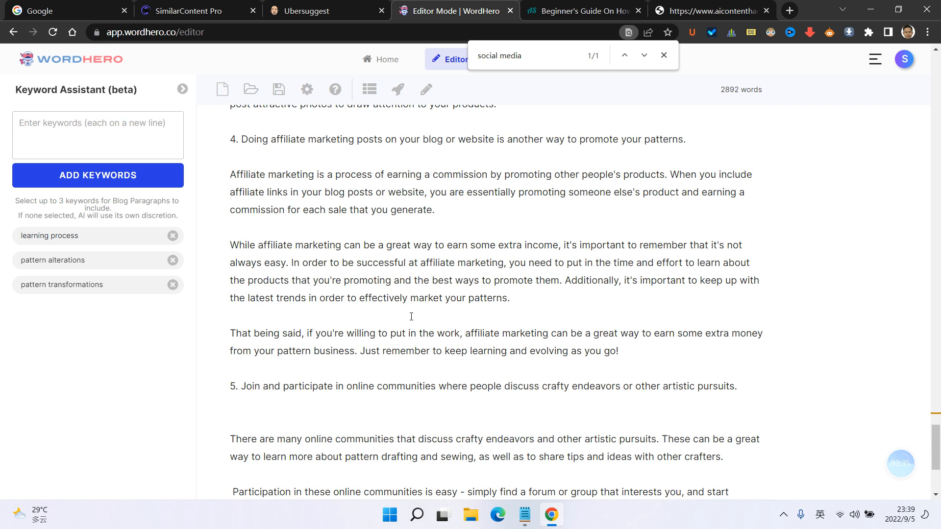
pyautogui.scroll(2, 372, 317)
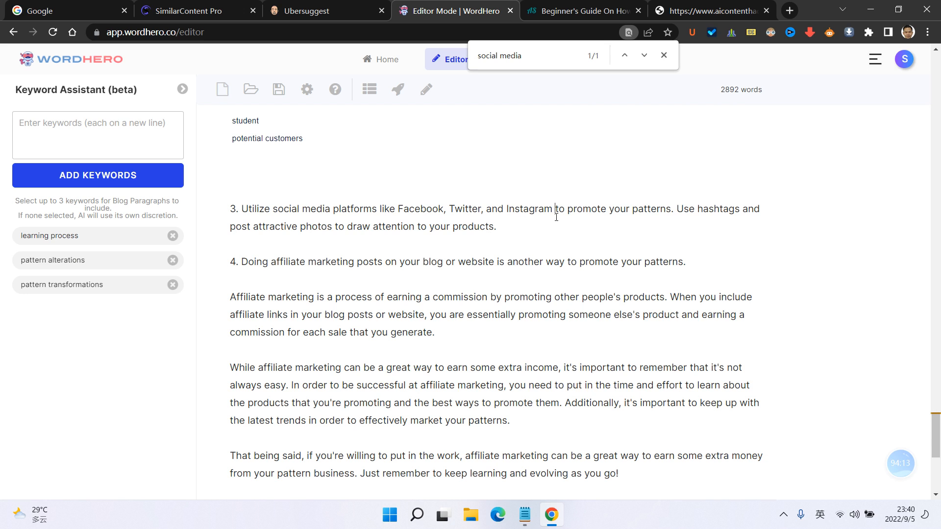
pyautogui.click(531, 225)
pyautogui.press('Return')
pyautogui.press('Return')
pyautogui.press('Return')
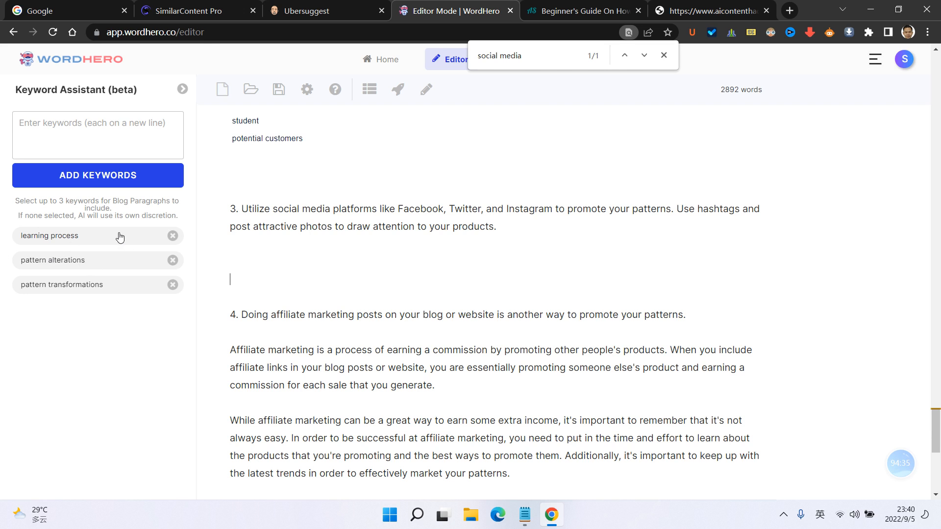
# - Review the online communities paragraphs under point 5 and the generated affiliate marketing paragraphs under point 4
pyautogui.scroll(-8, 206, 250)
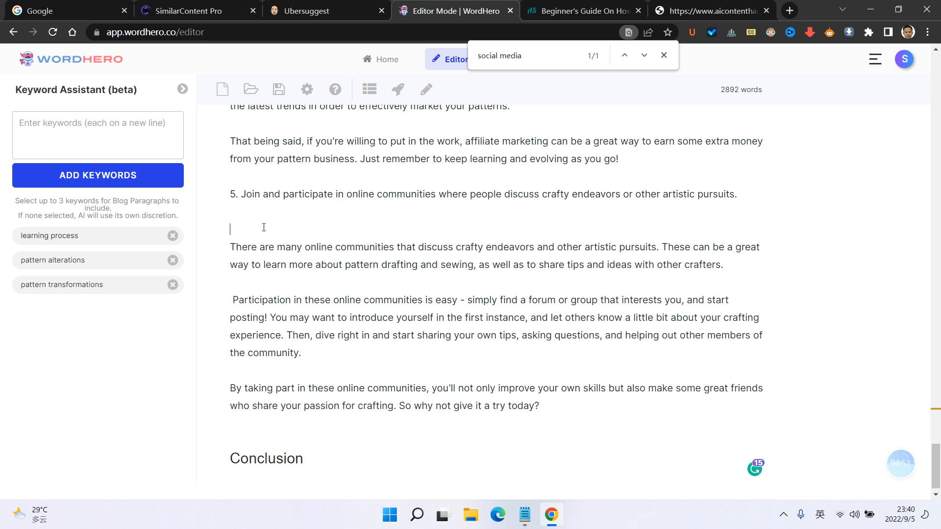
pyautogui.click(264, 227)
pyautogui.scroll(-1, 387, 245)
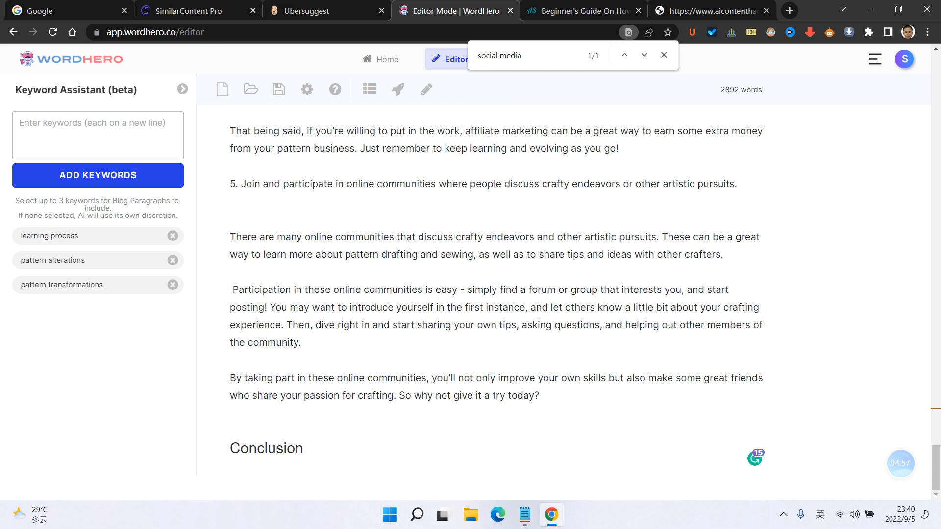
pyautogui.scroll(3, 406, 231)
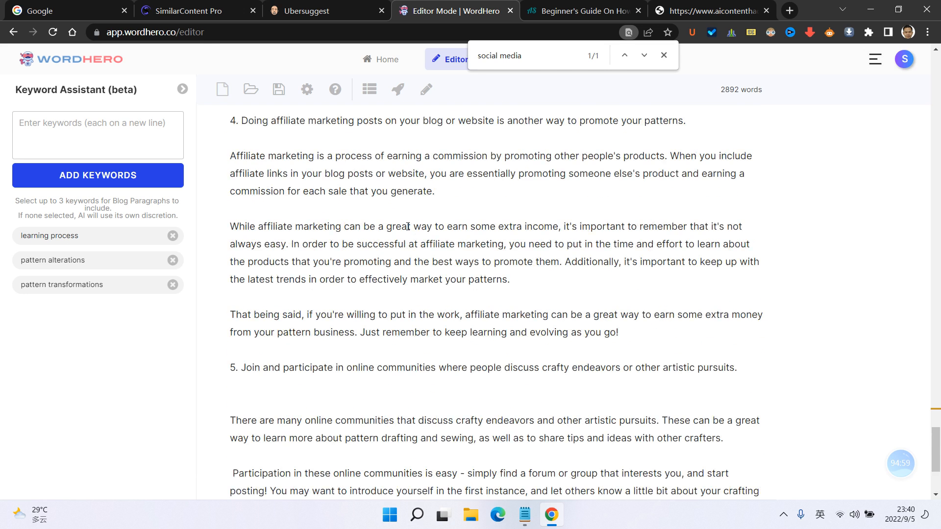
pyautogui.scroll(2, 408, 226)
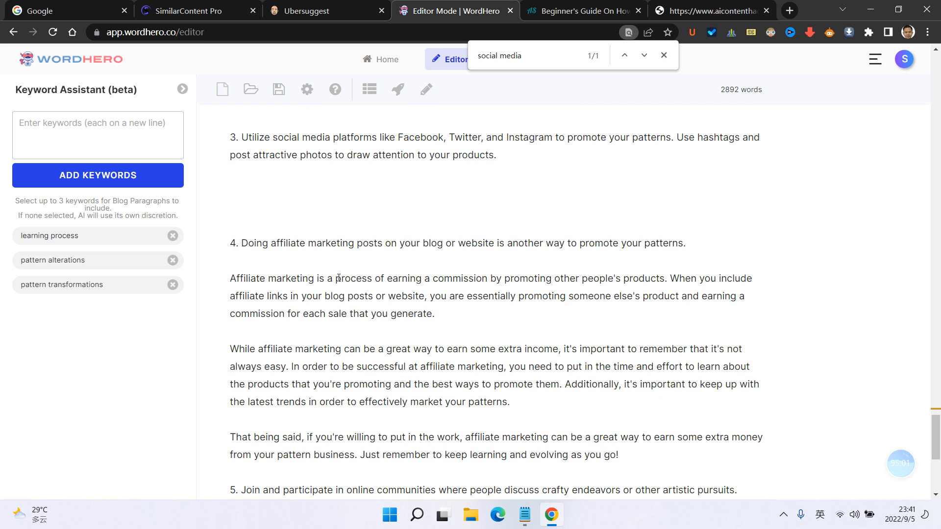
pyautogui.moveTo(338, 278); pyautogui.dragTo(501, 278)
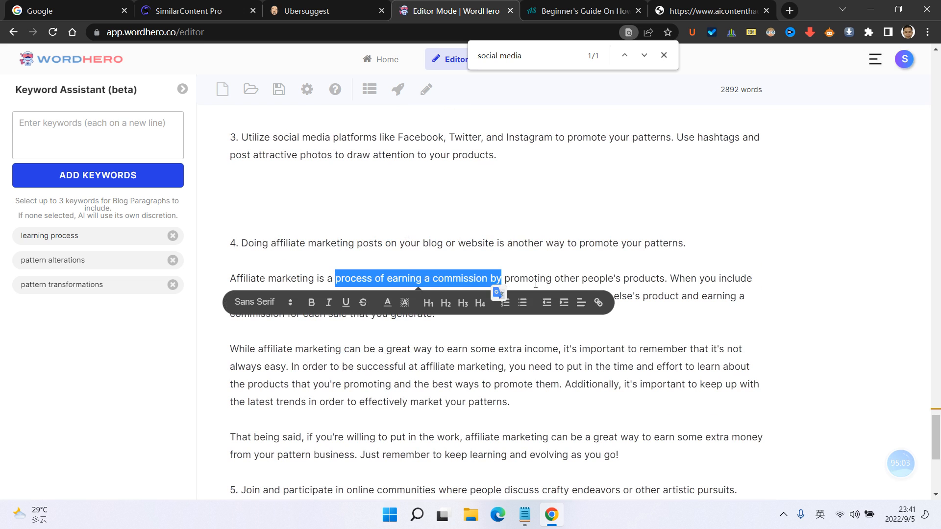
pyautogui.click(594, 281)
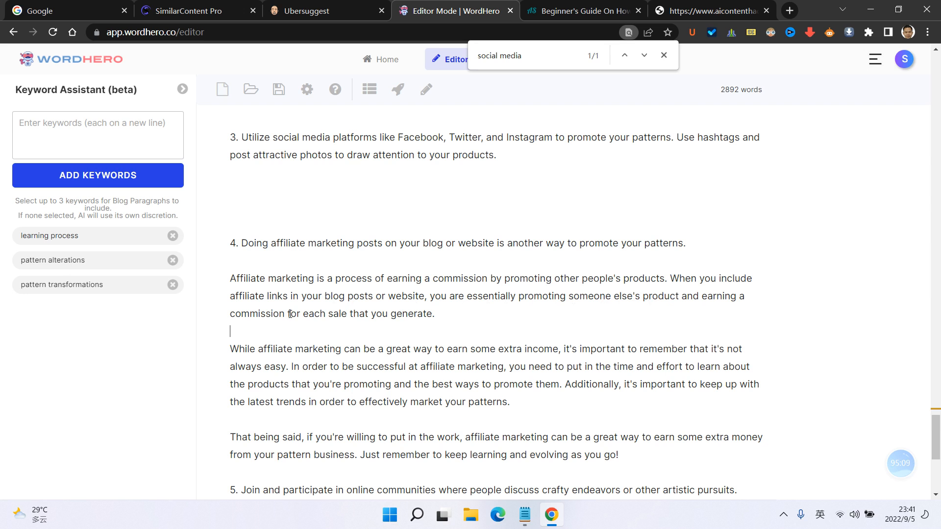
pyautogui.scroll(-1, 274, 311)
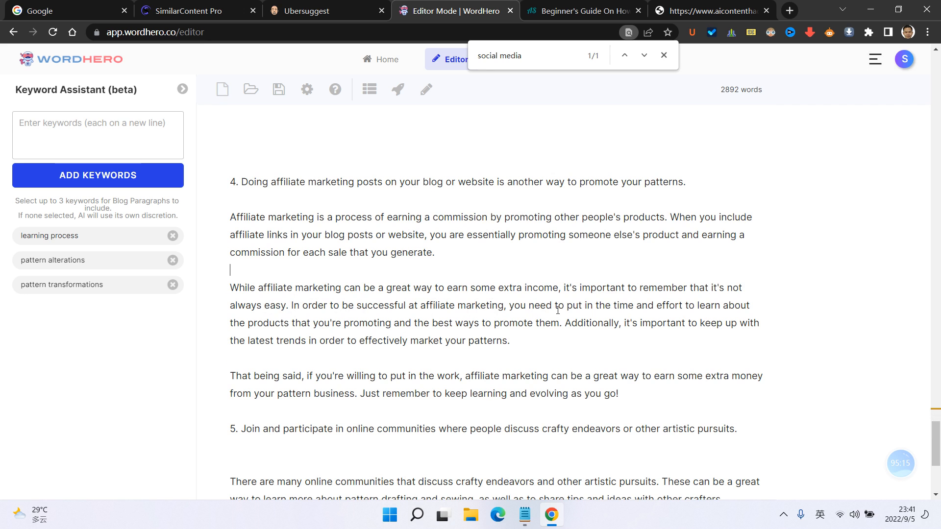
pyautogui.scroll(-1, 315, 336)
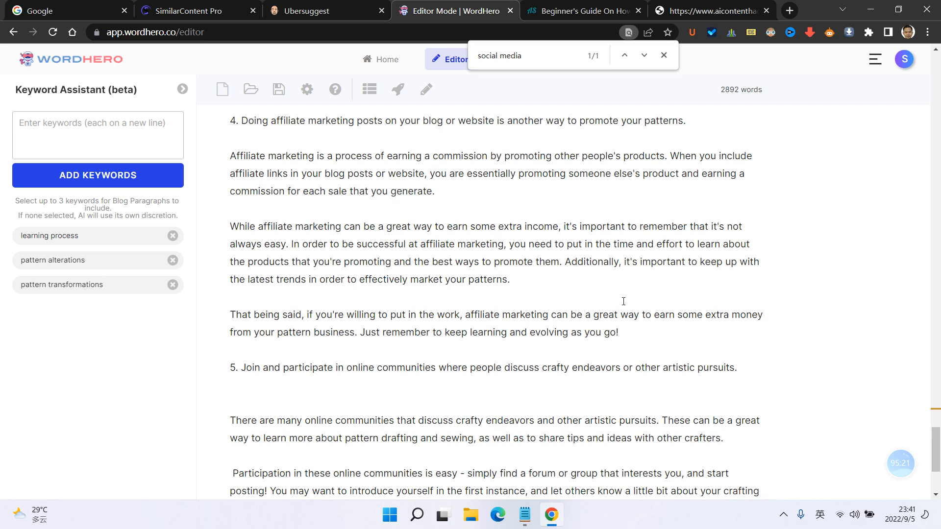
pyautogui.click(662, 338)
pyautogui.scroll(2, 663, 338)
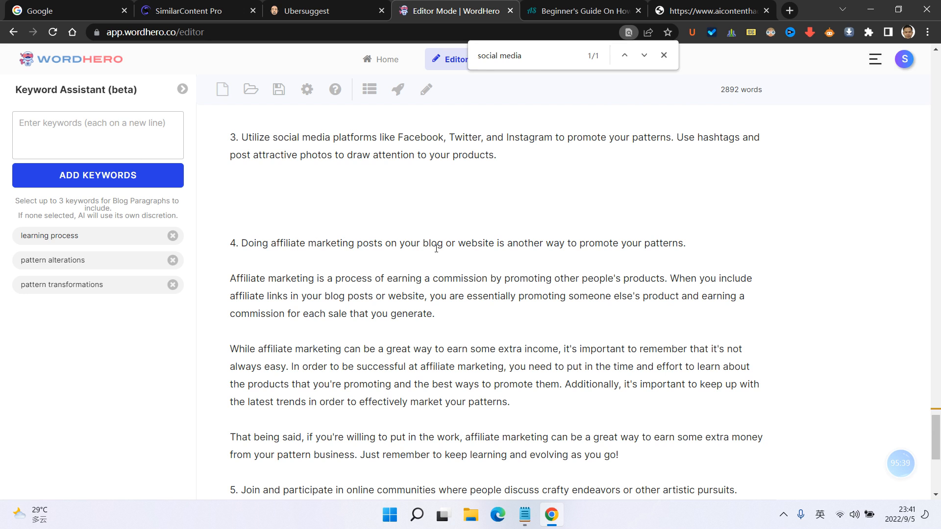
# - Delete the second paragraph under point 4, beginning "While affiliate marketing can be a great way to earn some extra income"
pyautogui.click(436, 249)
pyautogui.scroll(-3, 420, 260)
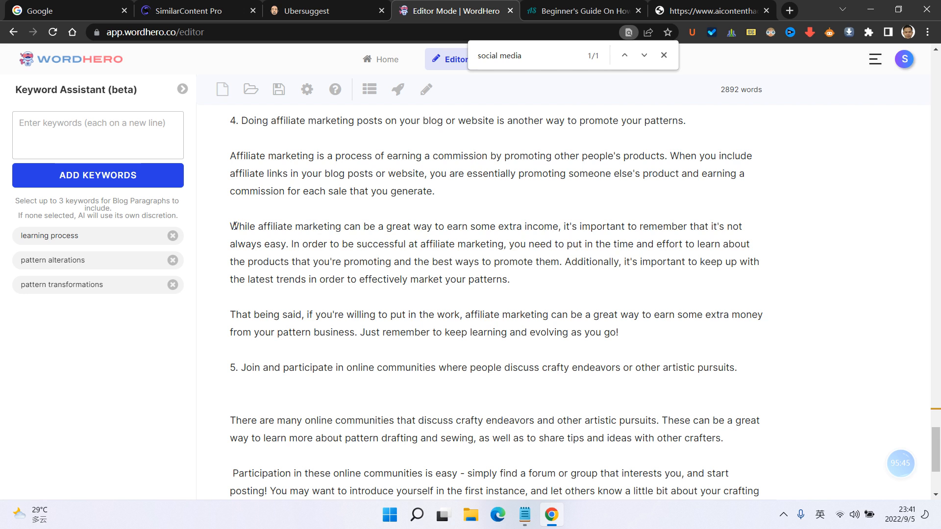
pyautogui.moveTo(230, 227); pyautogui.dragTo(513, 277)
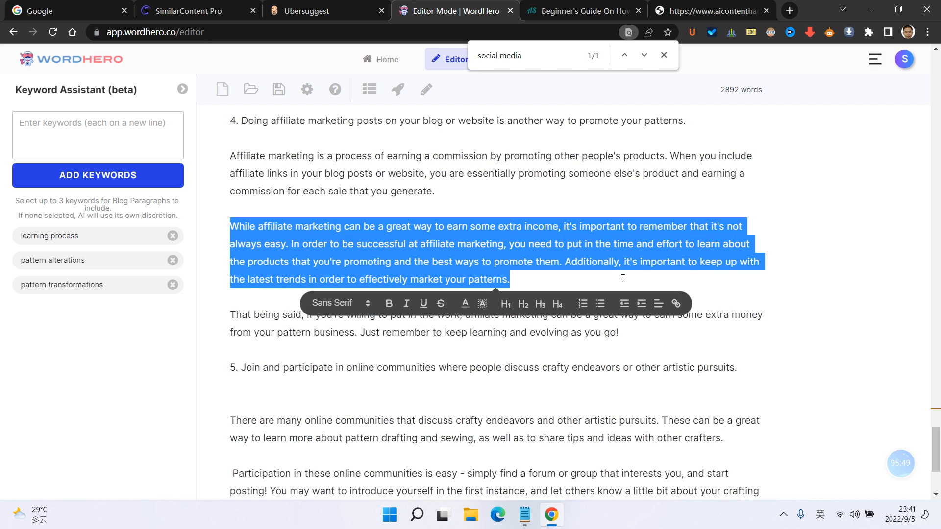
pyautogui.press('BackSpace')
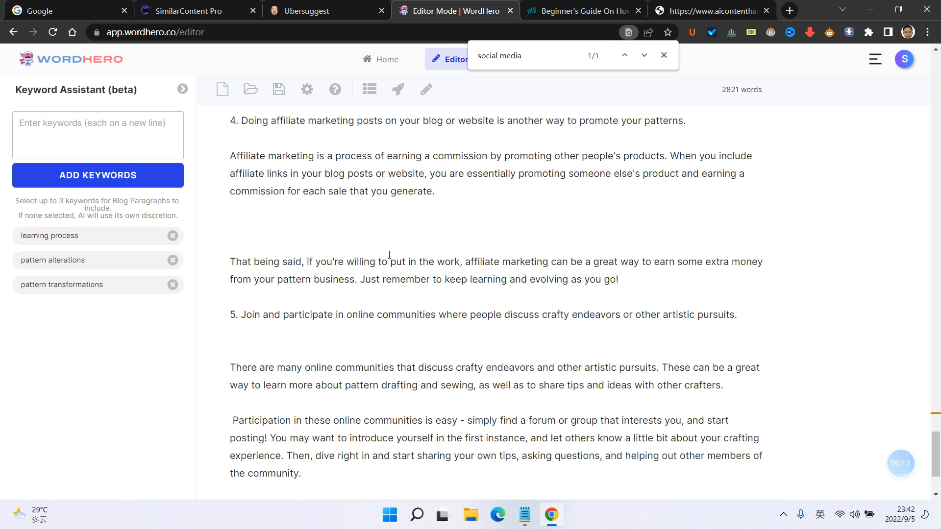
# - Write "There will be other poeple doing the sewing" in the empty space between the two remaining point 4 paragraphs
pyautogui.write('Thae')
pyautogui.press('BackSpace')
pyautogui.write('re')
pyautogui.press('BackSpace')
pyautogui.press('BackSpace')
pyautogui.press('BackSpace')
pyautogui.write('e')
pyautogui.write('re')
pyautogui.write(' a')
pyautogui.press('BackSpace')
pyautogui.write('will be w')
pyautogui.press('BackSpace')
pyautogui.write('other poeple ')
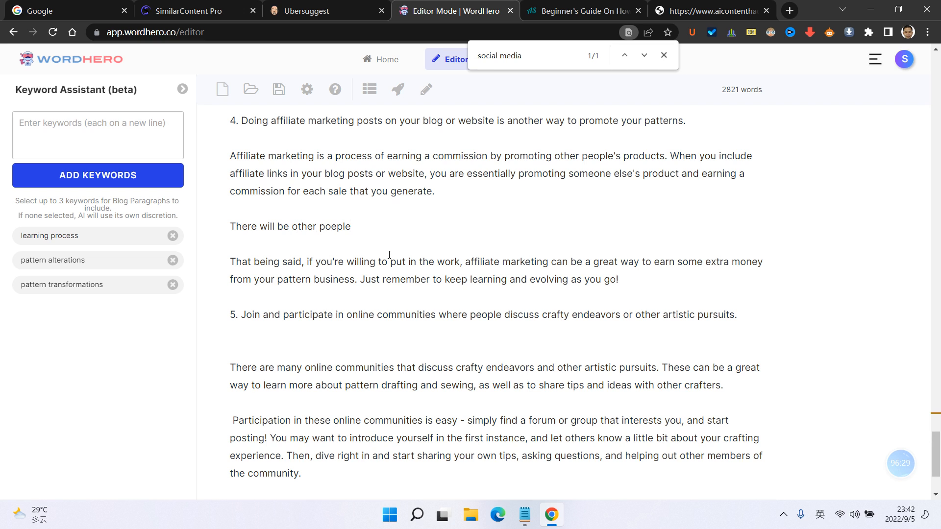
pyautogui.write('doing the sewing')
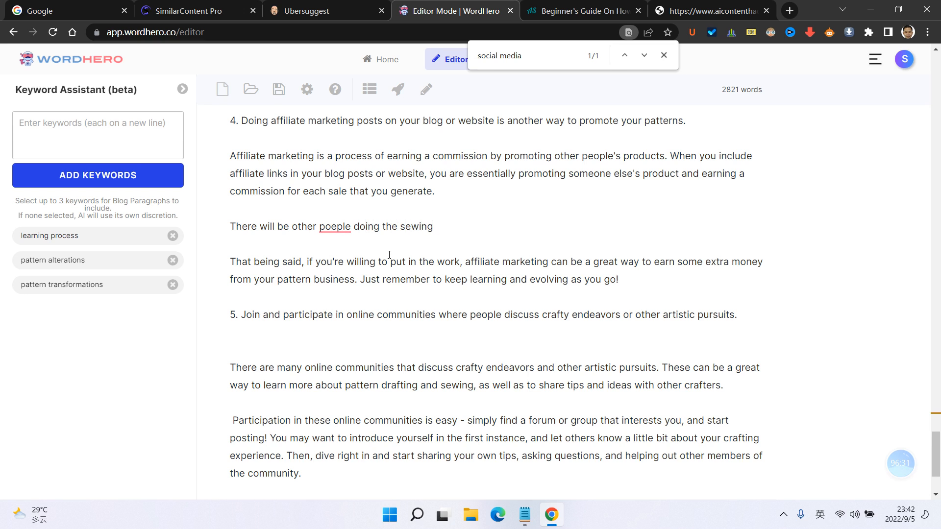
# - Extend the partial sentence under point 4 with "affiliate marketing" and correct the misspelled word to "people"
pyautogui.write(' affiliate marketing')
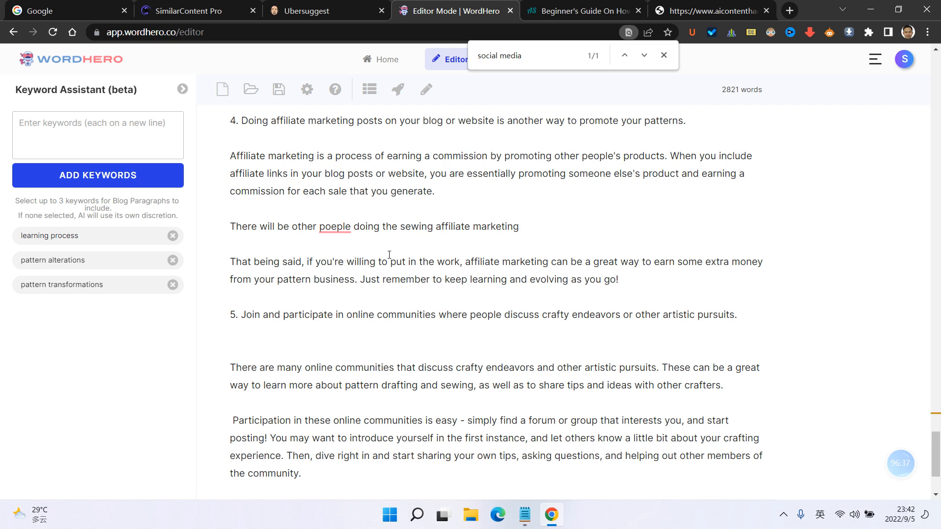
pyautogui.moveTo(335, 227)
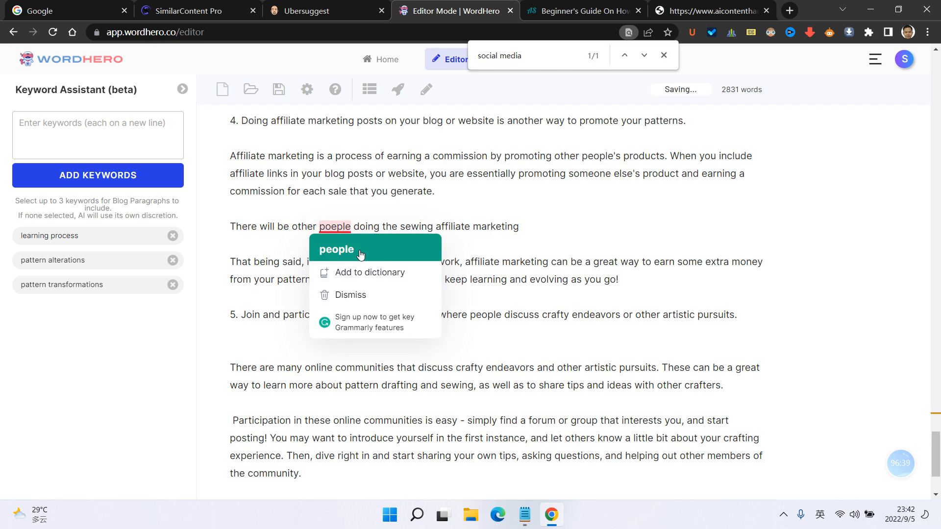
pyautogui.click(337, 248)
pyautogui.click(559, 223)
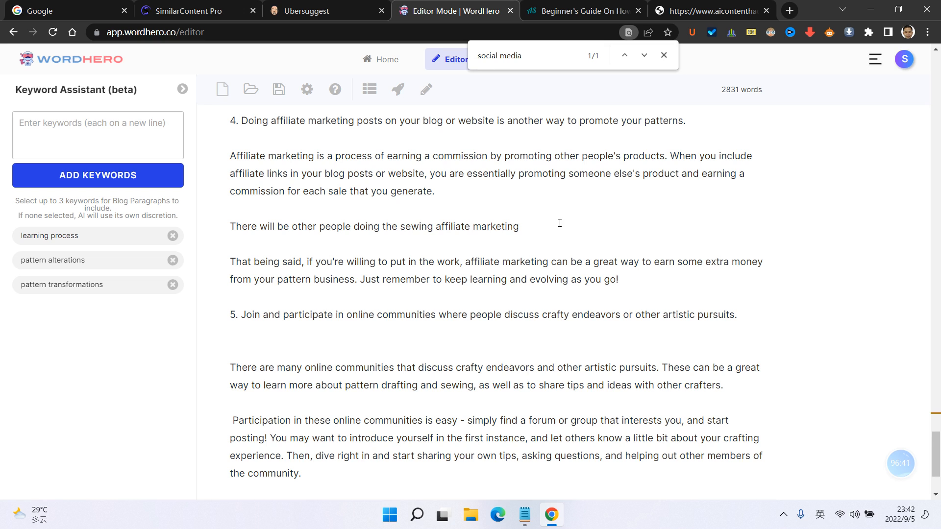
# - Continue the sentence with ", you can reach out and talk about cooperations for pattern alterations and transformations"
pyautogui.write(', you can reach out and talk')
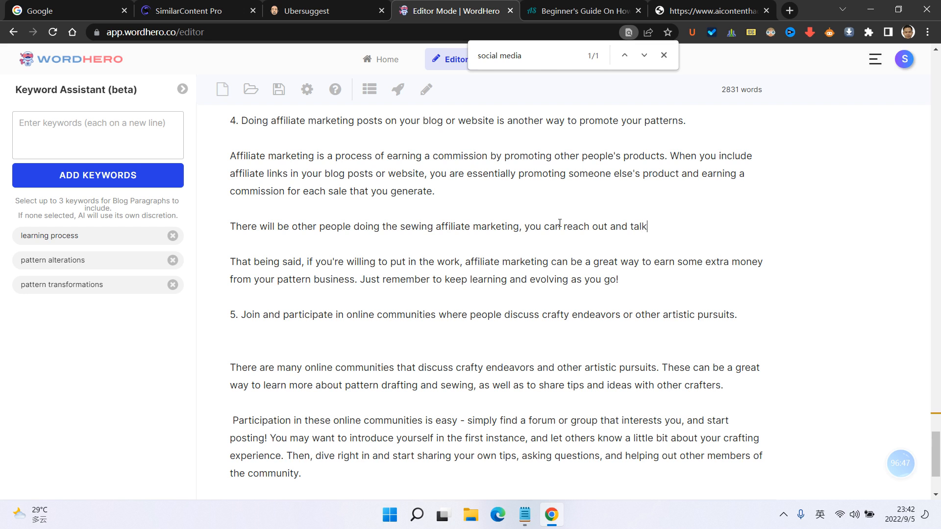
pyautogui.write(' about')
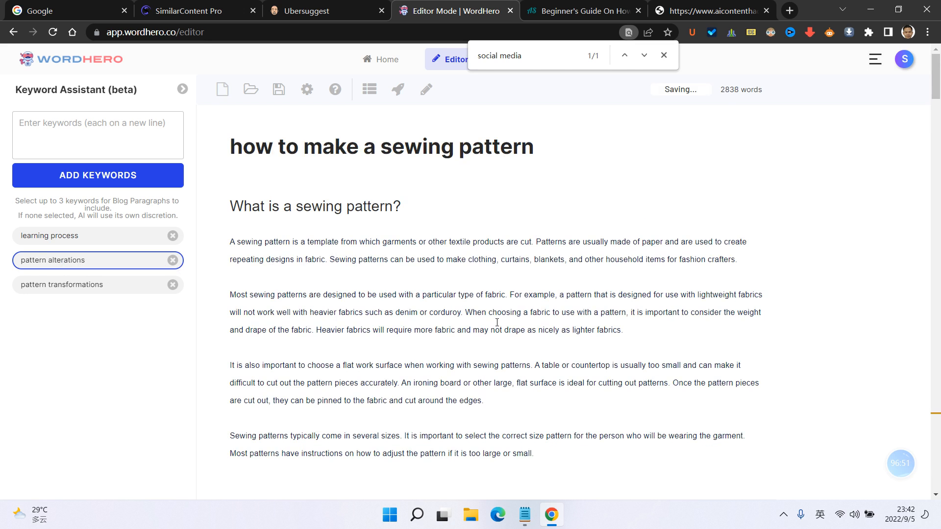
pyautogui.scroll(-15, 206, 269)
pyautogui.scroll(-10, 838, 333)
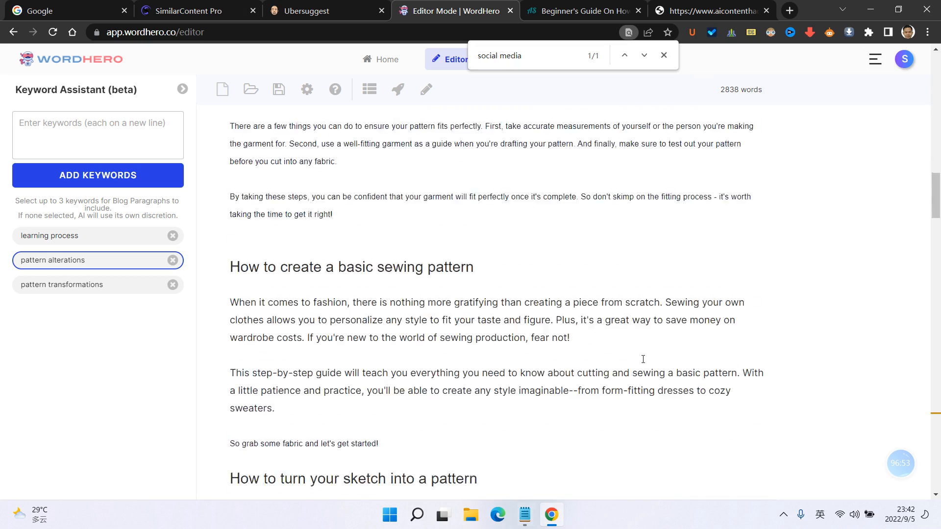
pyautogui.moveTo(936, 241); pyautogui.dragTo(939, 491)
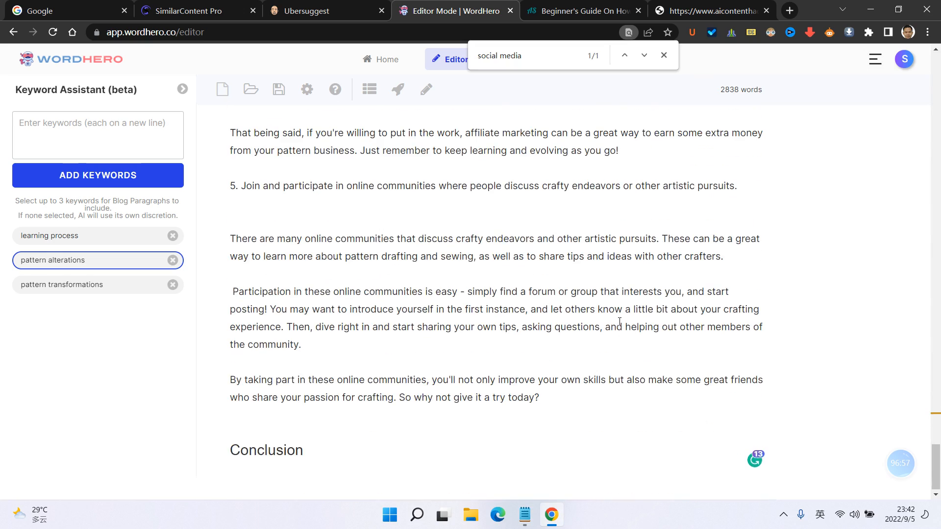
pyautogui.scroll(4, 632, 336)
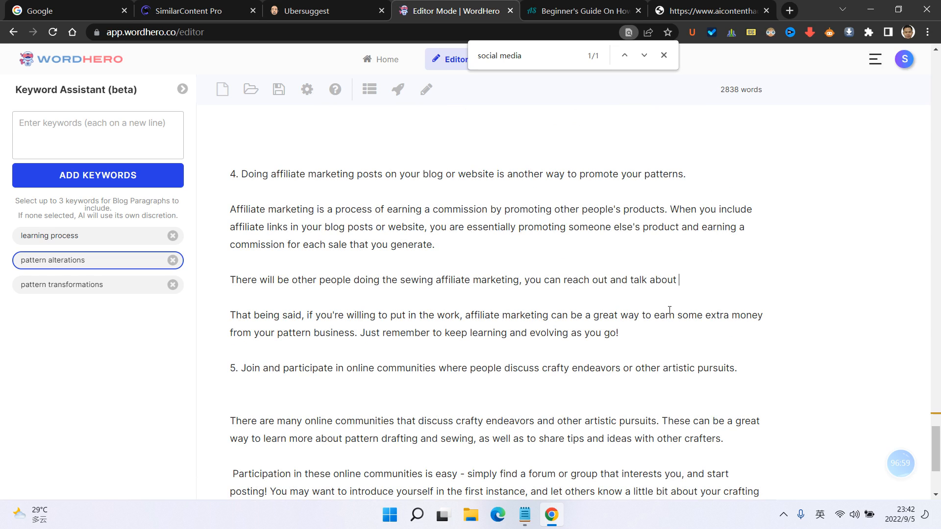
pyautogui.write('cooperation f')
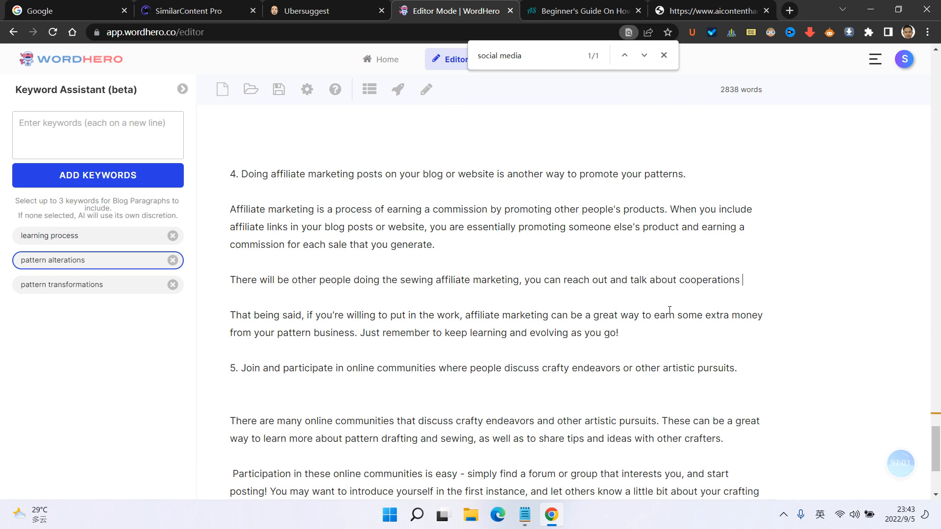
pyautogui.write('f')
pyautogui.write('or pattern lat')
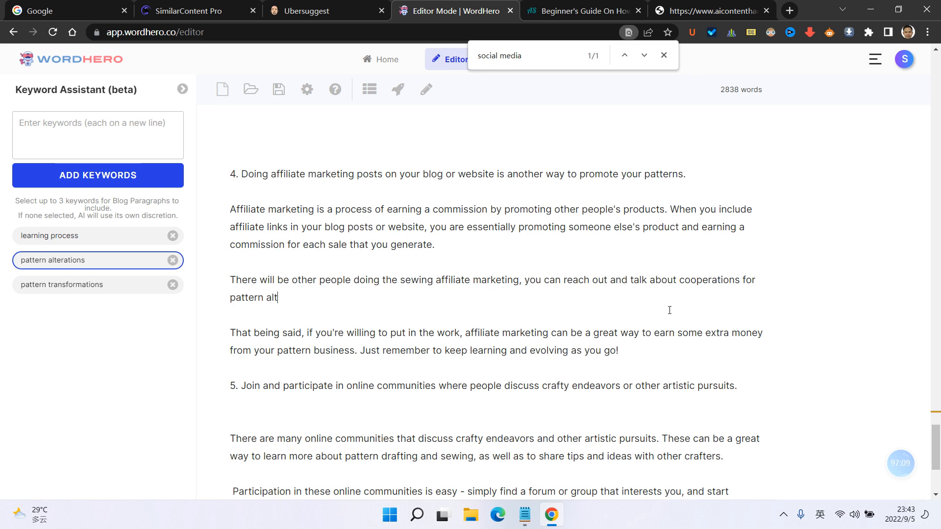
pyautogui.write('erations and tranformatnions,')
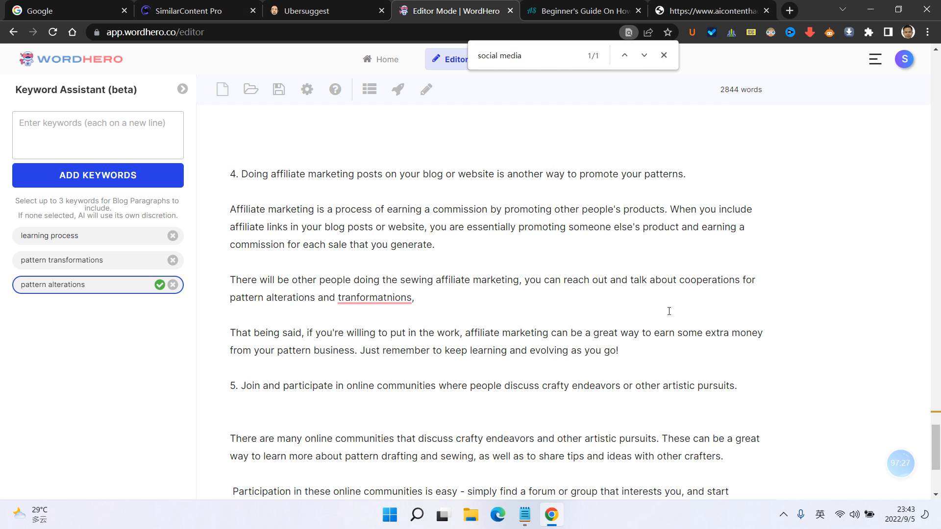
# - Correct the flagged words in that sentence to "transformations" and "cooperation"
pyautogui.moveTo(375, 298)
pyautogui.click(380, 320)
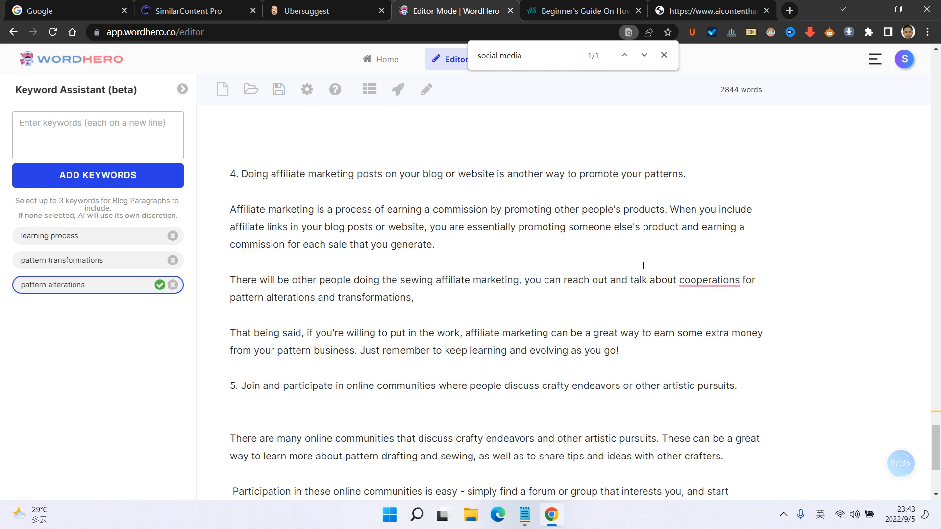
pyautogui.moveTo(709, 281)
pyautogui.click(710, 313)
# - Add the sentence "They would love to help their customers for the easier learning process." to the end of the paragraph
pyautogui.write('They')
pyautogui.press('BackSpace')
pyautogui.write('y ou')
pyautogui.write(' would l')
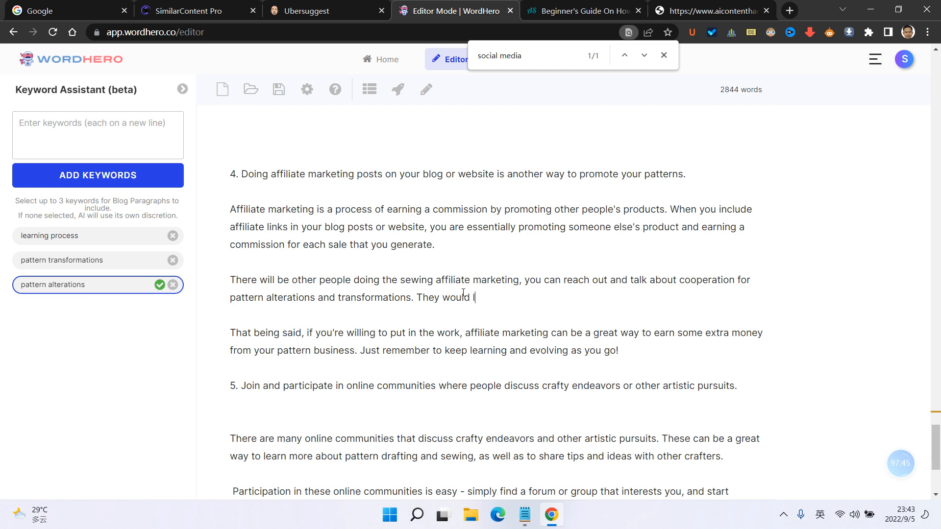
pyautogui.write('ove to workd ')
pyautogui.write('help their cu')
pyautogui.write('stoemr')
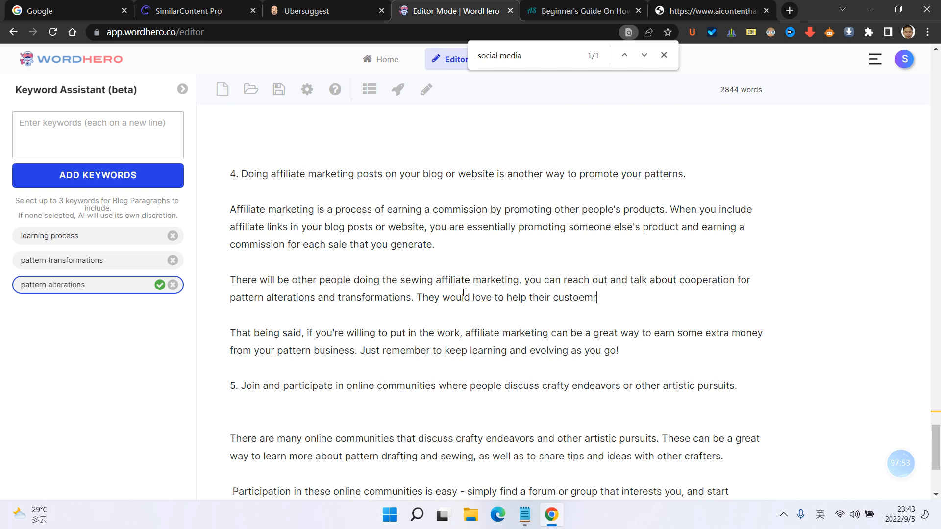
pyautogui.write('omers for the')
pyautogui.write('eas')
pyautogui.press('BackSpace')
pyautogui.press('BackSpace')
pyautogui.write('er le')
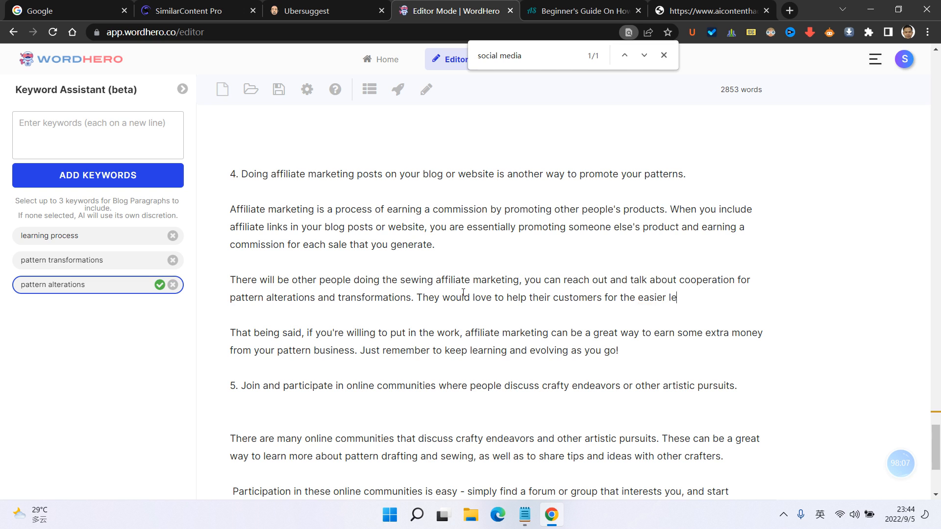
pyautogui.write('arning process.')
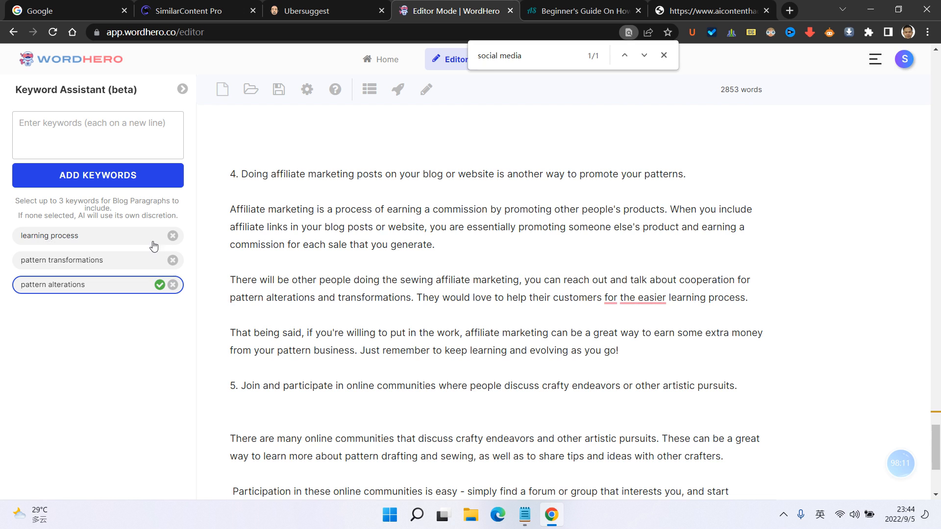
# - Remove the keywords learning process, pattern transformations and pattern alterations from the Keyword Assistant
pyautogui.click(172, 238)
pyautogui.click(172, 238)
pyautogui.click(171, 238)
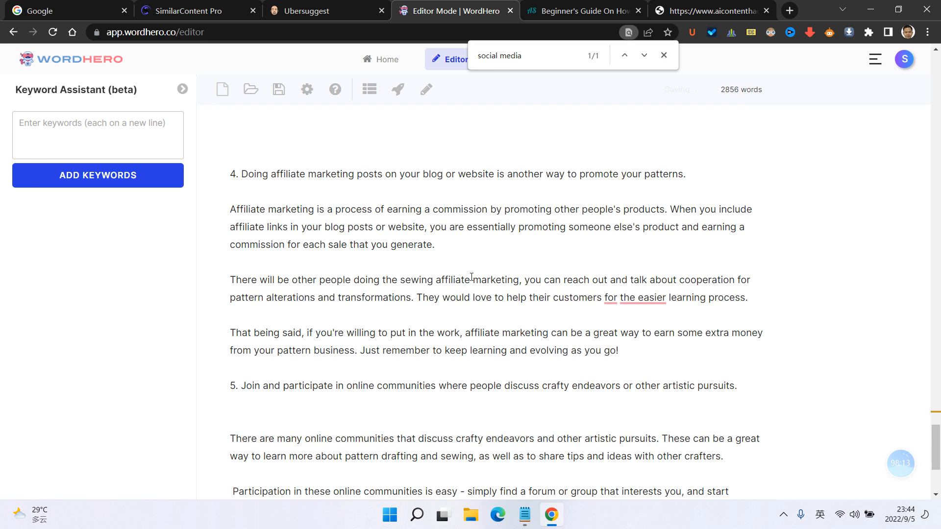
# - Replace "for" with "with" before "the easier learning process" using the grammar suggestion
pyautogui.click(610, 298)
pyautogui.click(615, 332)
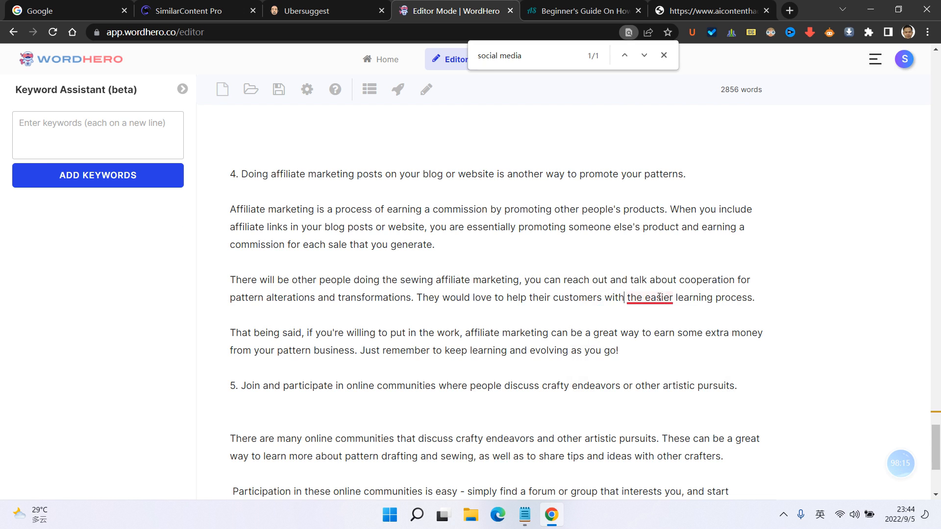
# - Copy the phrases listed under point 2, from individual or entity to potential customers, into the Keyword Assistant's keyword entry
pyautogui.scroll(-4, 412, 309)
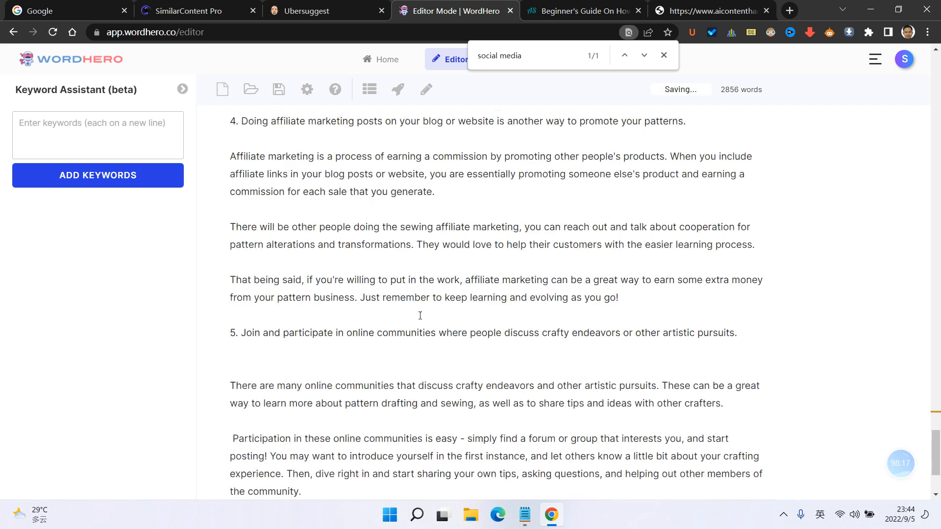
pyautogui.scroll(10, 319, 216)
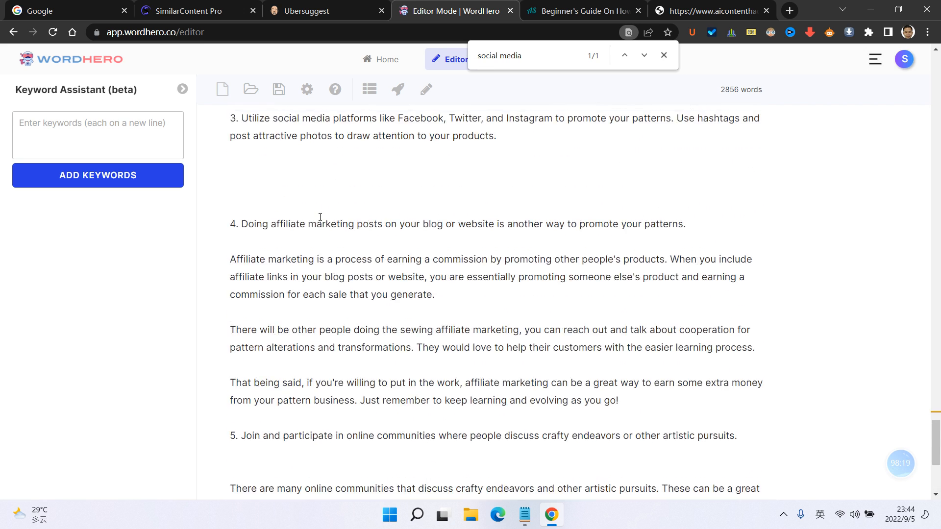
pyautogui.scroll(1, 243, 246)
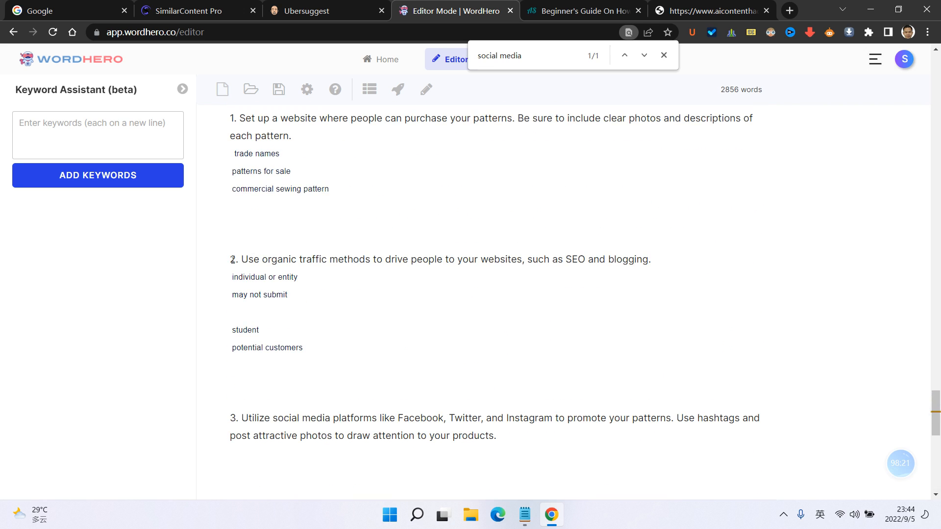
pyautogui.click(182, 89)
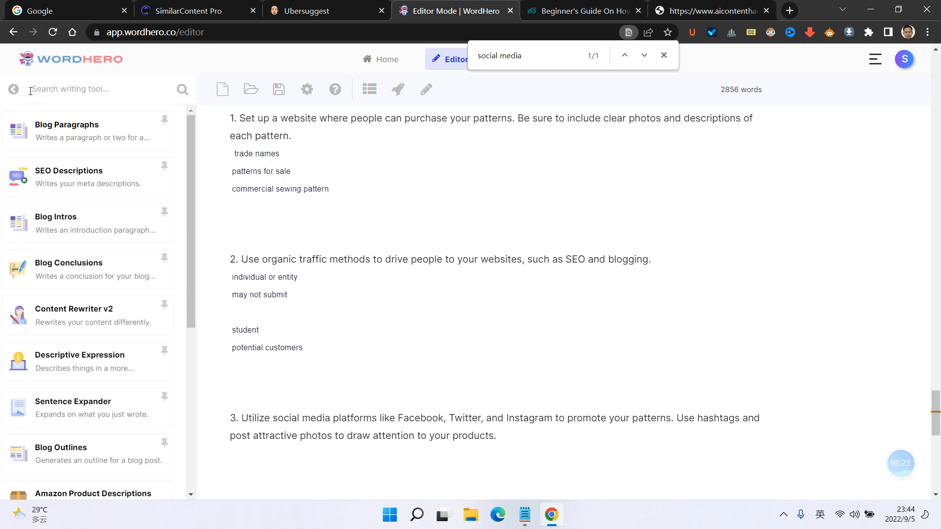
pyautogui.click(13, 89)
pyautogui.scroll(2, 340, 284)
pyautogui.scroll(-10, 323, 268)
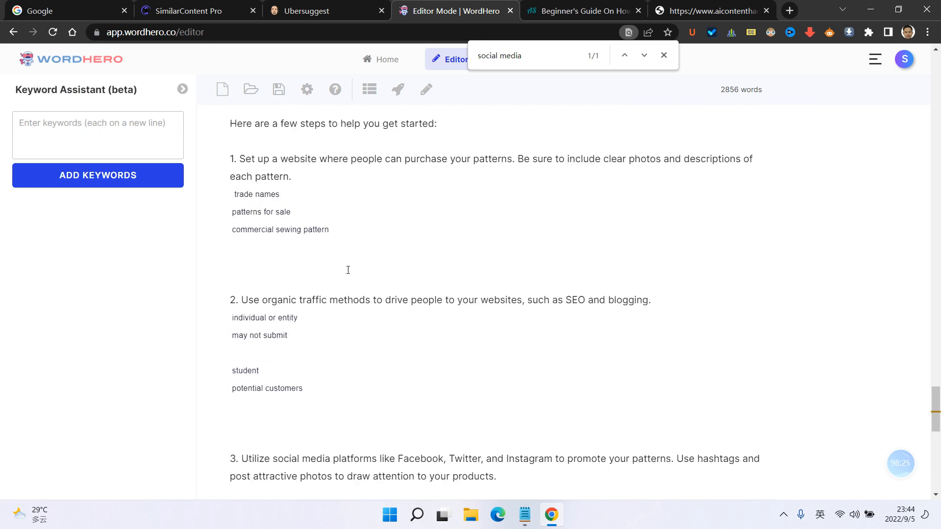
pyautogui.scroll(10, 357, 266)
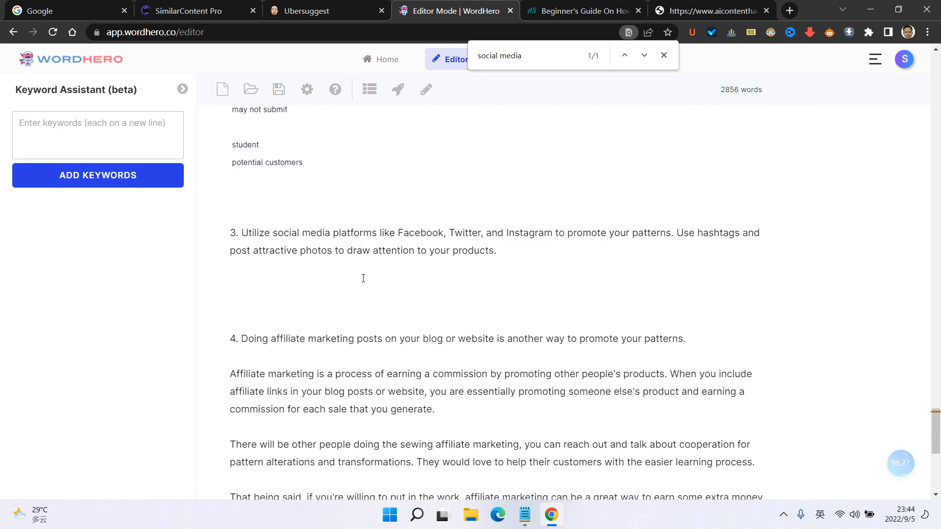
pyautogui.moveTo(310, 283); pyautogui.dragTo(231, 215)
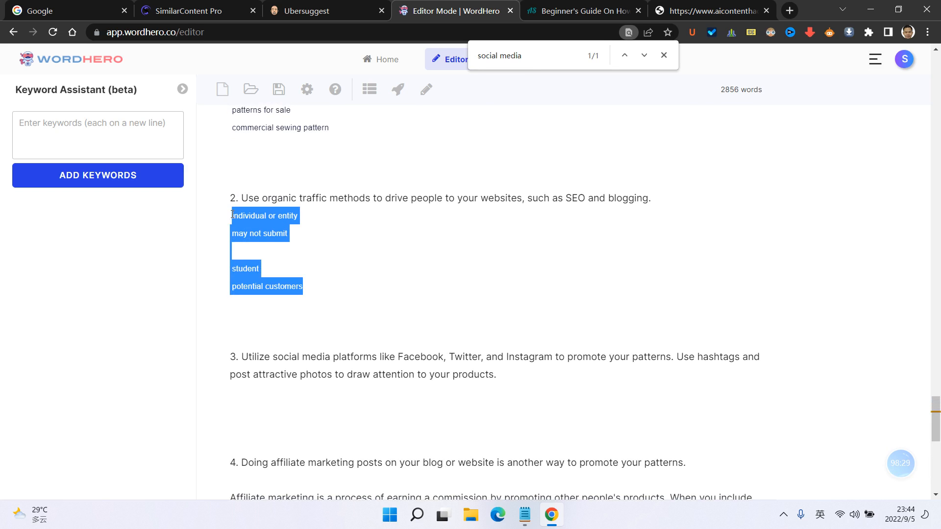
pyautogui.hotkey('ctrl', 'x')
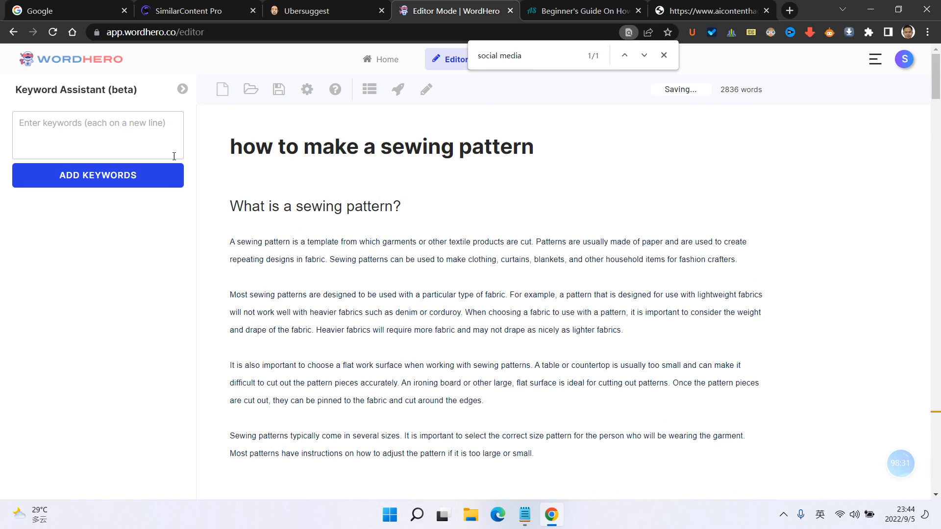
pyautogui.click(106, 131)
pyautogui.hotkey('ctrl', 'v')
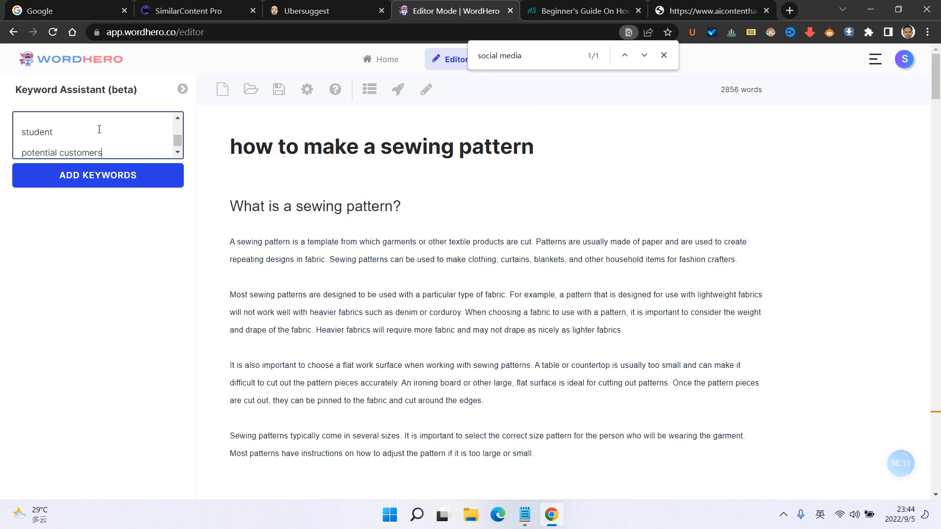
# - Add the entered phrases individual or entity, may not submit, student and potential customers as Keyword Assistant keywords
pyautogui.moveTo(936, 103); pyautogui.dragTo(937, 403)
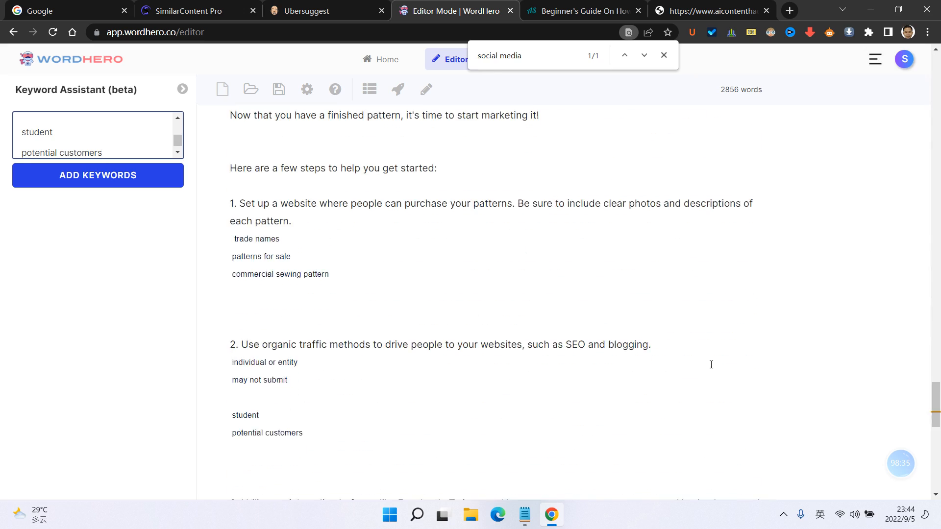
pyautogui.scroll(-2, 490, 314)
pyautogui.scroll(3, 358, 274)
pyautogui.scroll(-2, 358, 273)
pyautogui.scroll(2, 359, 273)
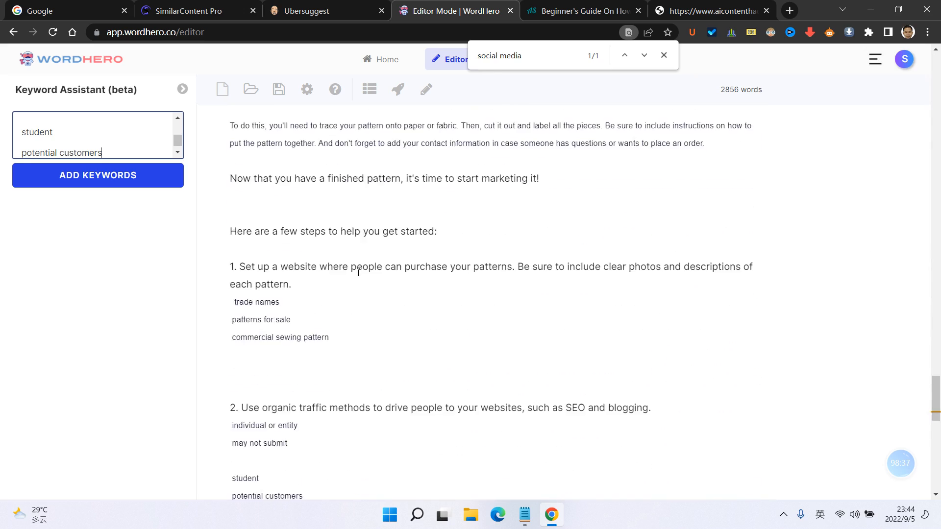
pyautogui.scroll(-4, 358, 273)
pyautogui.scroll(-4, 358, 272)
pyautogui.scroll(1, 322, 255)
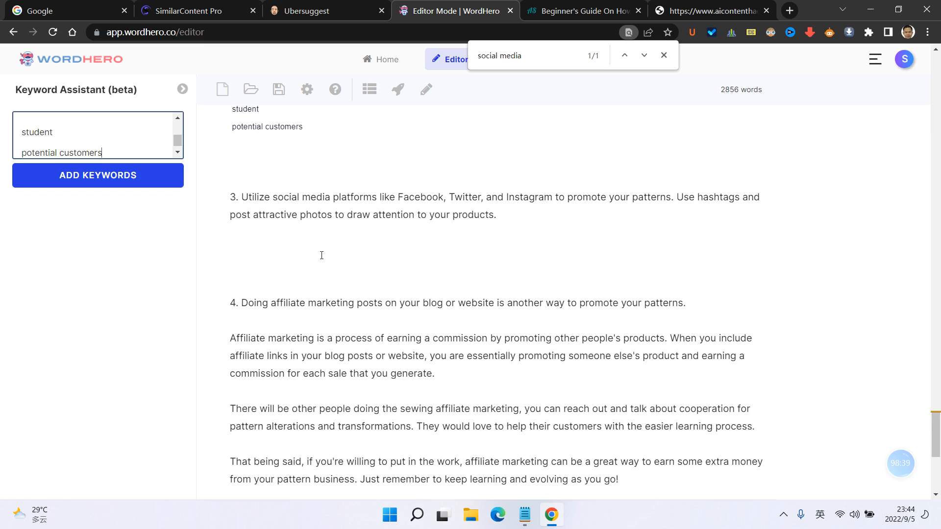
pyautogui.click(157, 177)
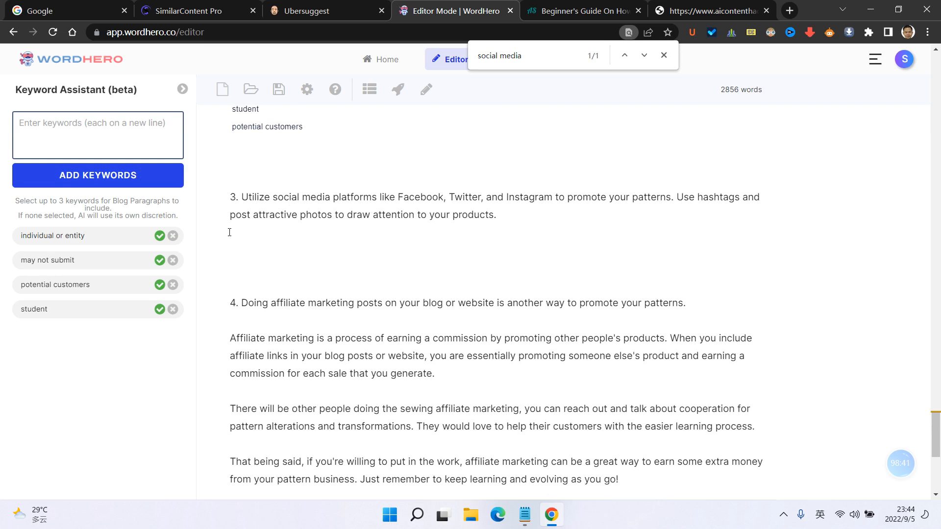
# - Remove the phrases listed under point 2, from individual or entity to potential customers
pyautogui.scroll(3, 320, 249)
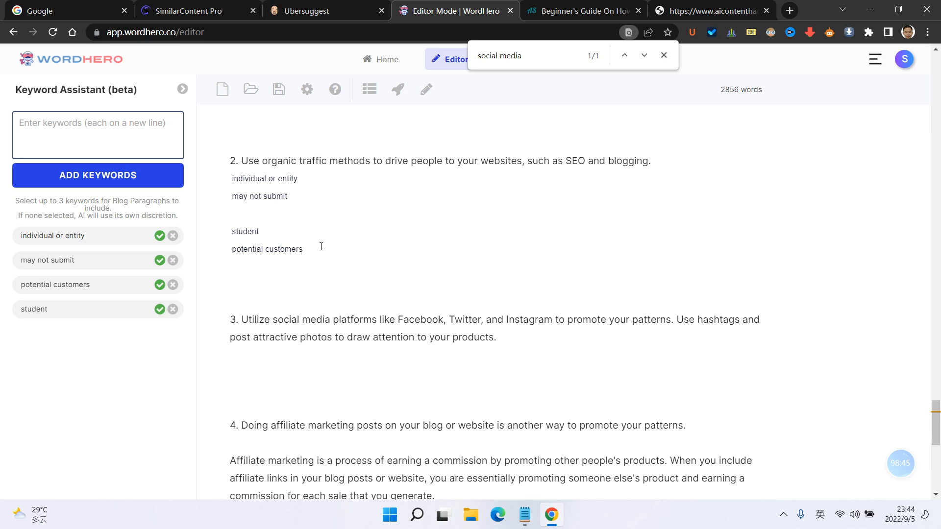
pyautogui.scroll(-3, 321, 247)
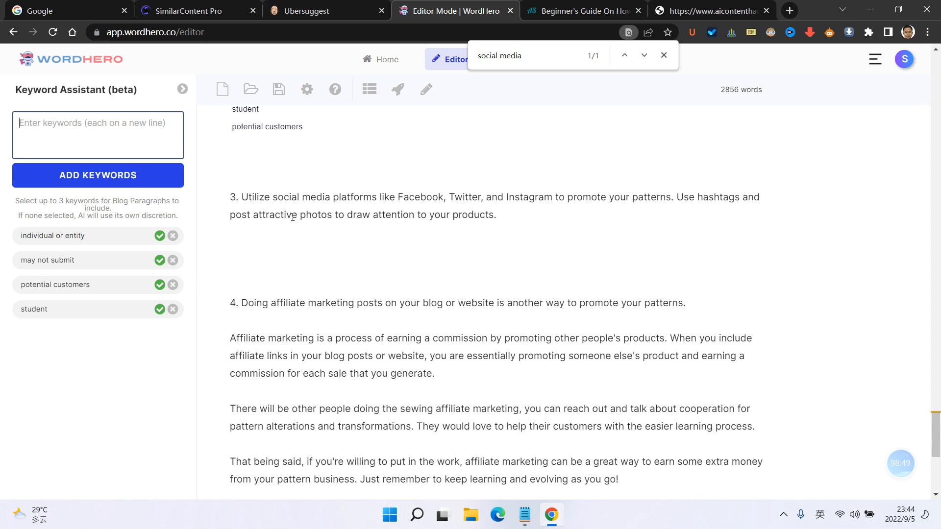
pyautogui.click(305, 251)
pyautogui.scroll(-5, 305, 251)
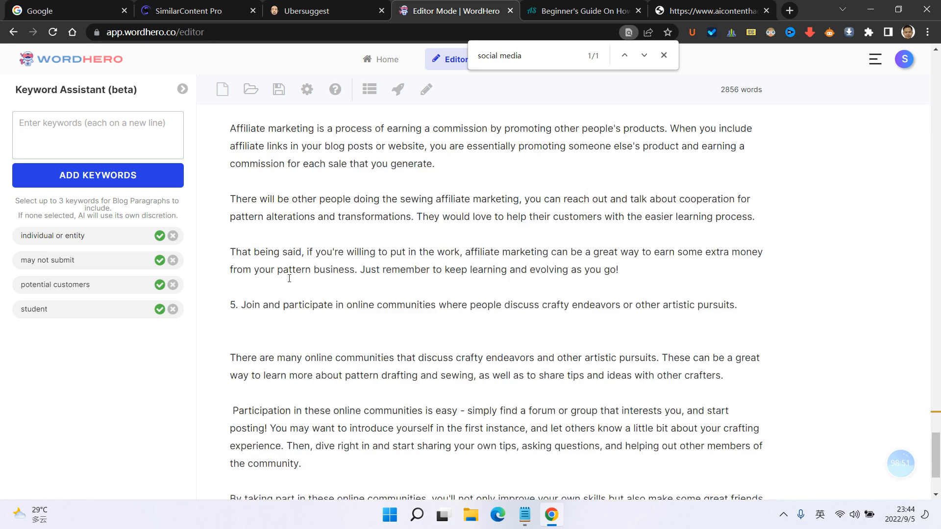
pyautogui.scroll(-3, 289, 276)
pyautogui.scroll(5, 294, 269)
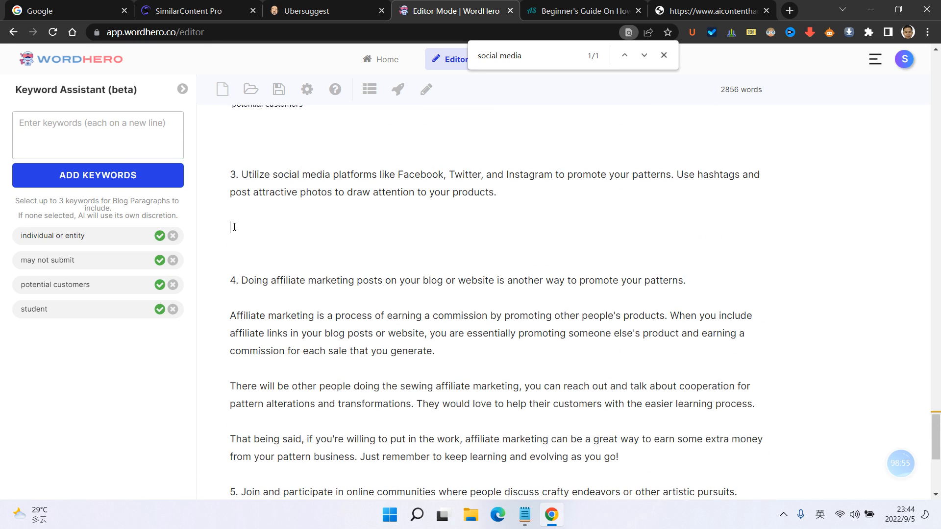
pyautogui.scroll(3, 231, 227)
pyautogui.moveTo(302, 225); pyautogui.dragTo(202, 160)
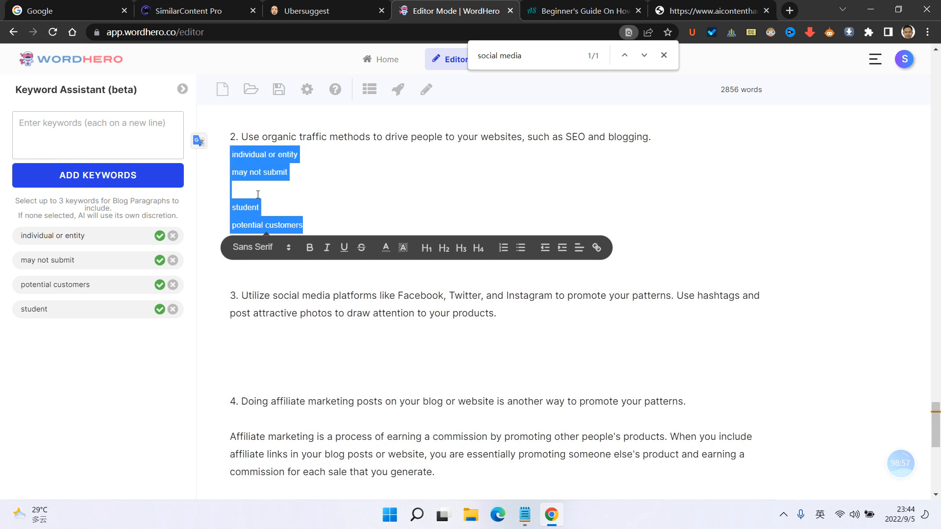
pyautogui.press('BackSpace')
# - Switch to Notepad and replace its text with the phrases individual or entity, may not submit, student and potential customers
pyautogui.hotkey('alt', 'Tab')
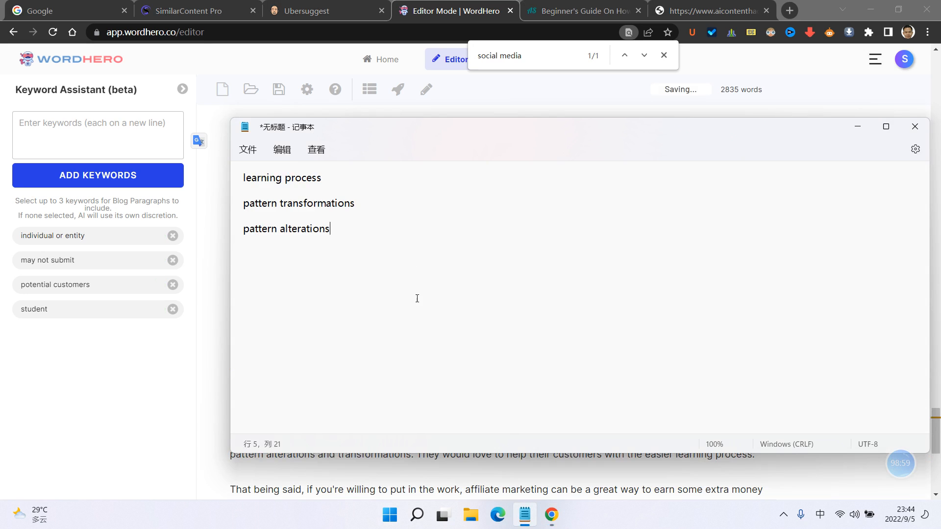
pyautogui.hotkey('ctrl', 'a')
pyautogui.hotkey('ctrl', 'v')
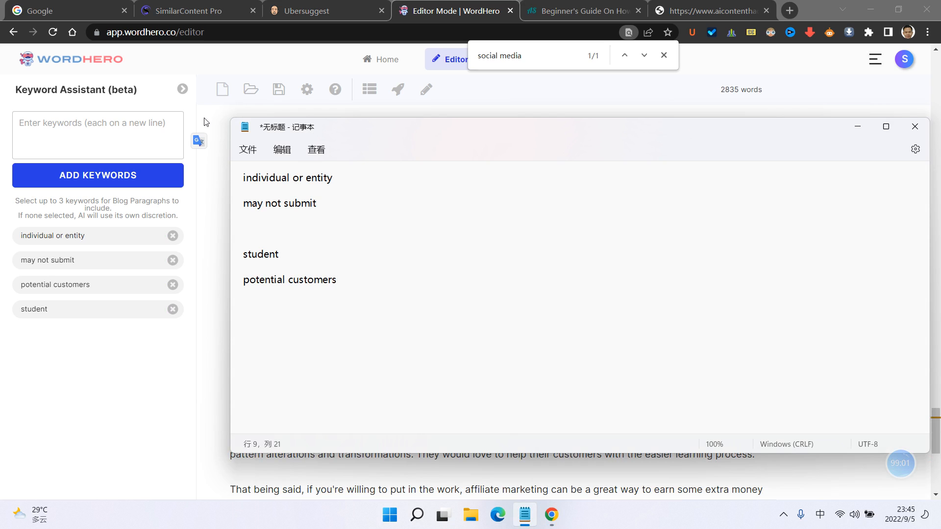
# - Return to WordHero and select only individual or entity and potential customers as the keywords to include
pyautogui.hotkey('alt', 'Tab')
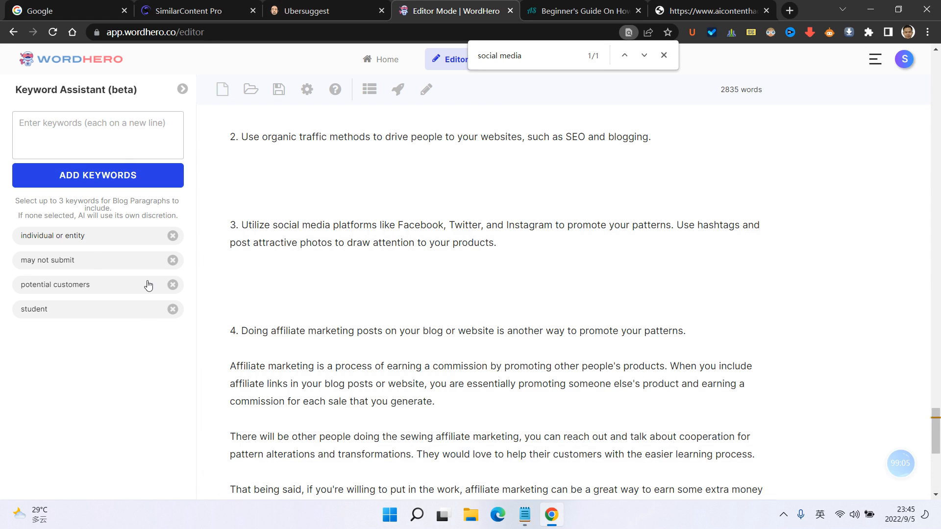
pyautogui.click(74, 241)
pyautogui.click(74, 264)
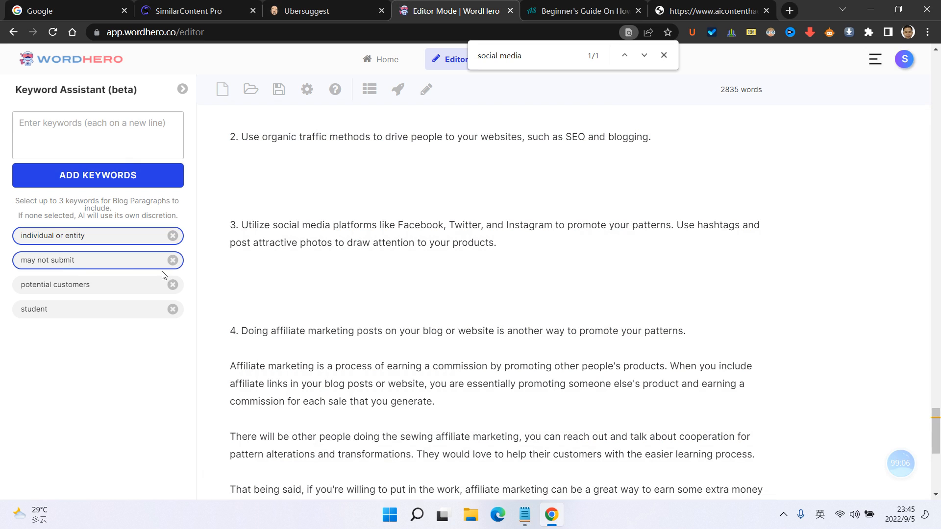
pyautogui.click(74, 265)
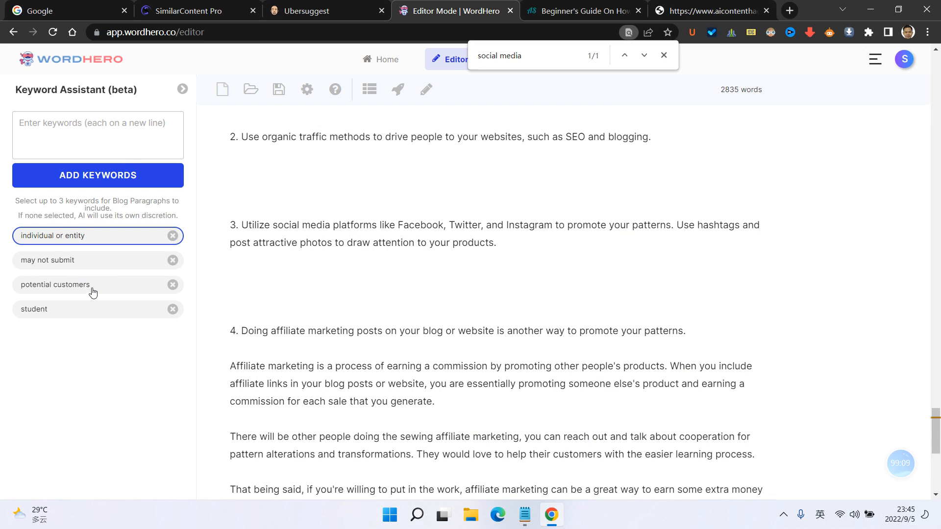
pyautogui.click(94, 292)
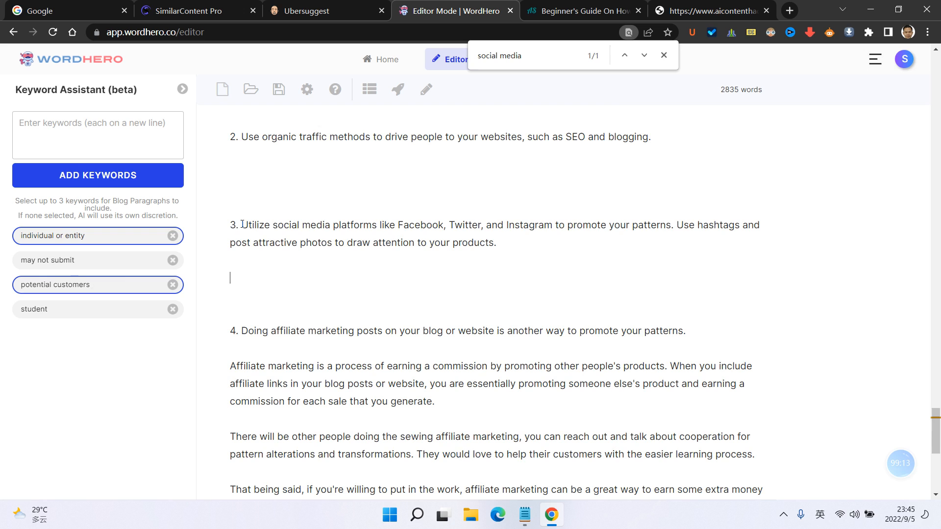
# - Generate blog paragraphs from the point 3 text on social media platforms, placing them in the blank space below it
pyautogui.moveTo(242, 224); pyautogui.dragTo(498, 243)
pyautogui.click(397, 89)
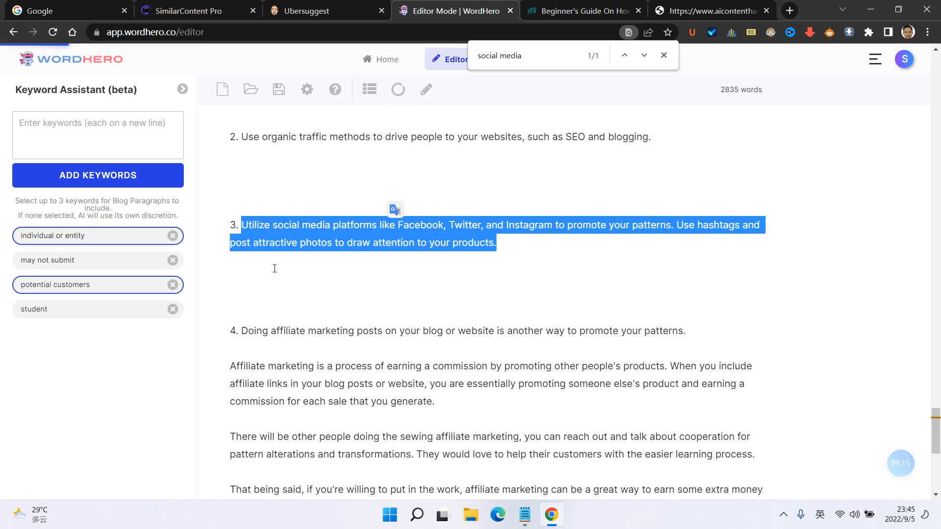
pyautogui.click(258, 270)
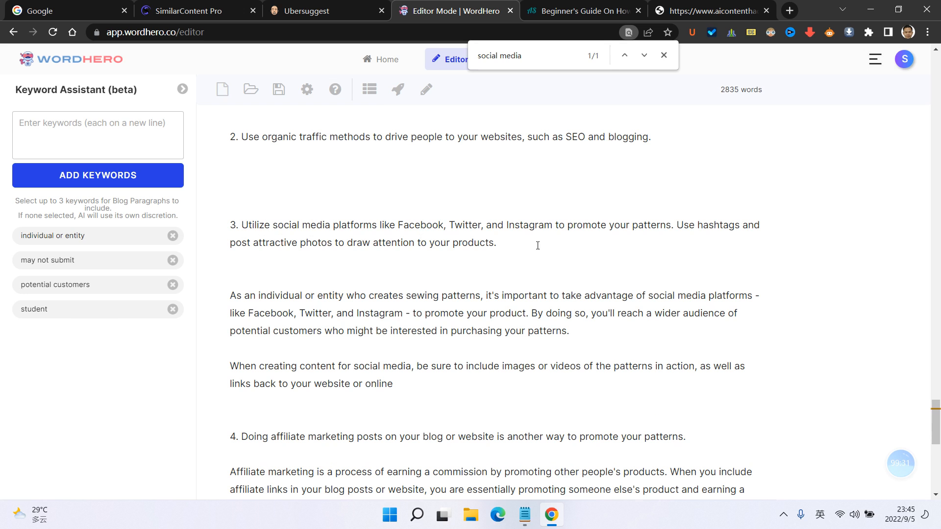
# - Format the complete point 3 text, including its number, as Heading 3
pyautogui.moveTo(242, 225); pyautogui.dragTo(530, 253)
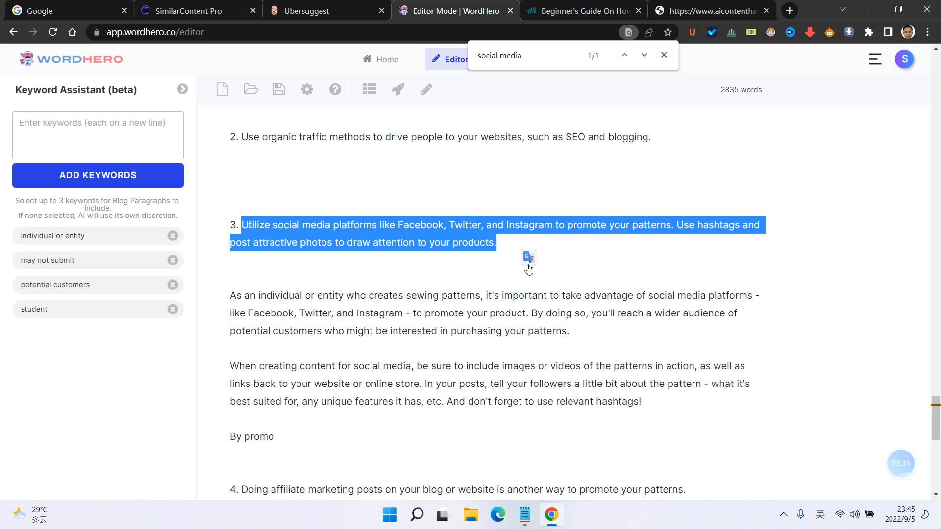
pyautogui.scroll(-1, 470, 262)
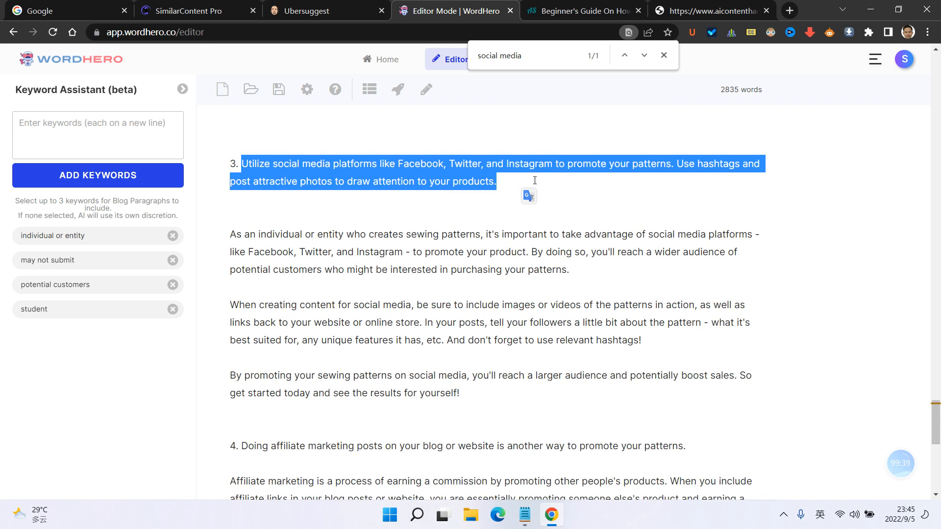
pyautogui.click(444, 190)
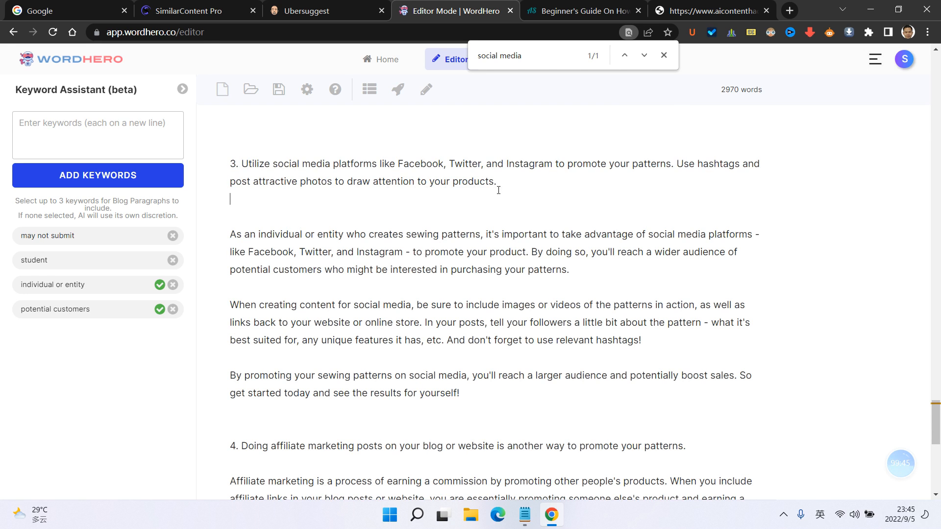
pyautogui.moveTo(498, 190); pyautogui.dragTo(230, 164)
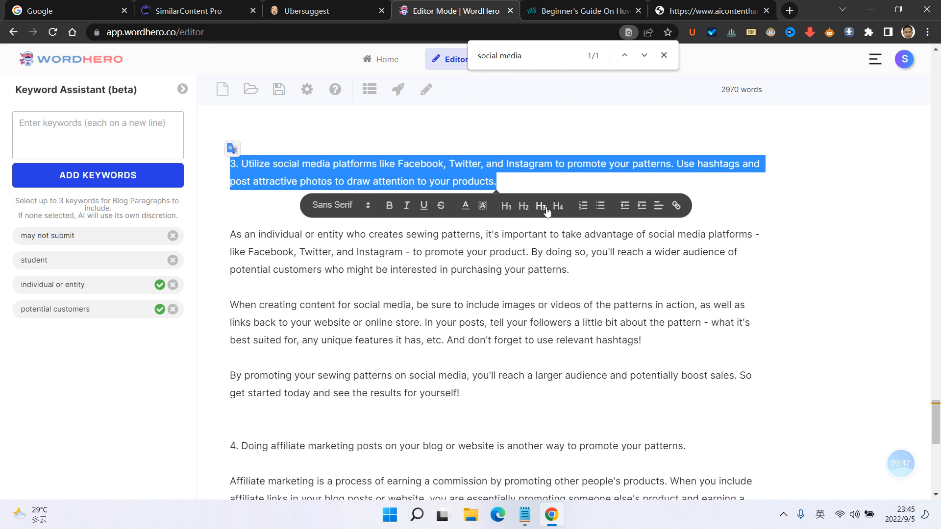
pyautogui.click(546, 208)
pyautogui.click(597, 179)
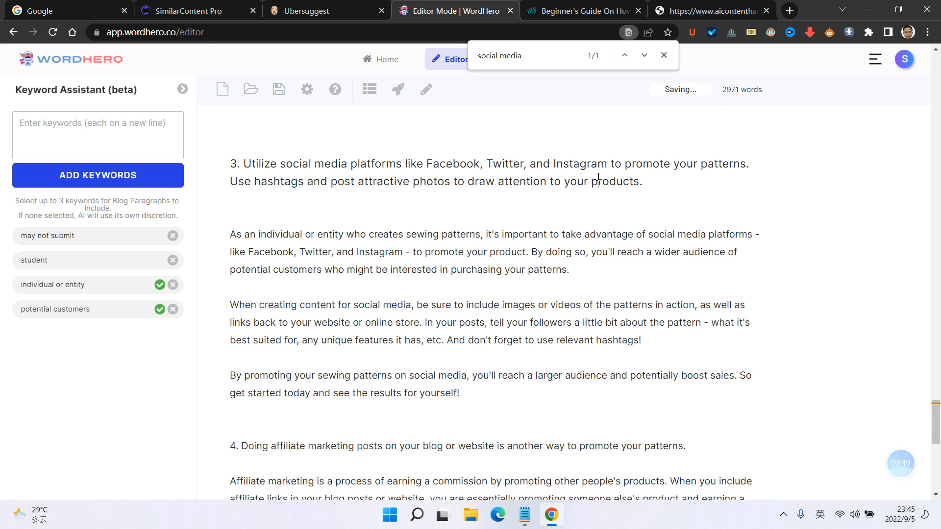
# - Generate a paragraph under point 2 from its sentence on organic traffic methods, with the keywords may not submit and student selected
pyautogui.scroll(-3, 574, 216)
pyautogui.scroll(2, 395, 321)
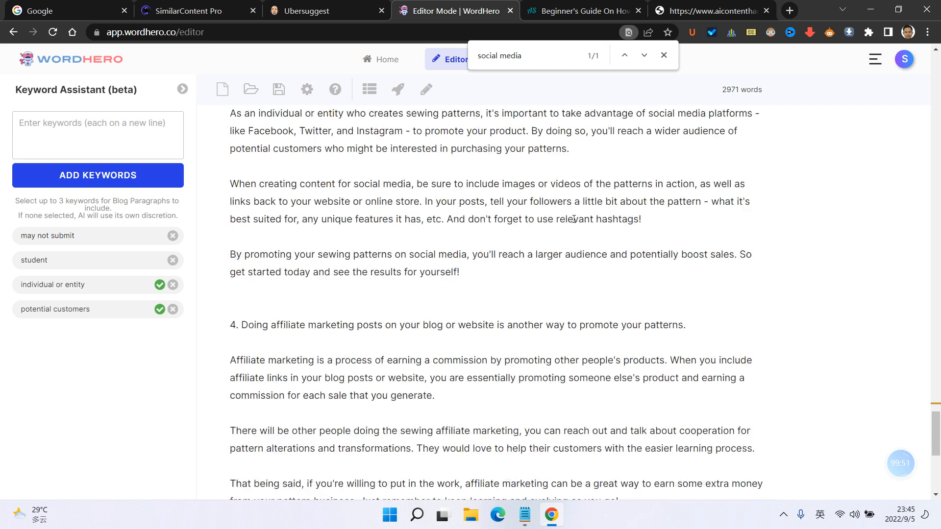
pyautogui.scroll(8, 395, 321)
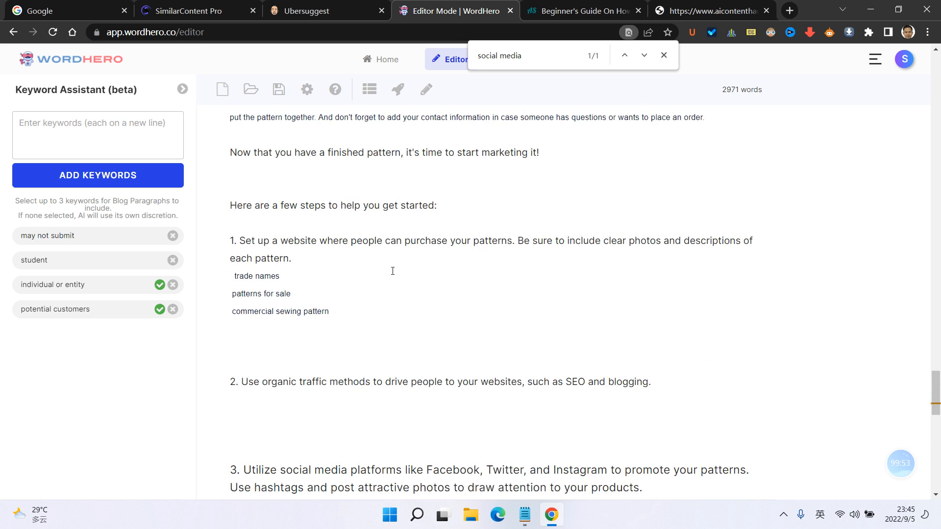
pyautogui.scroll(-2, 391, 270)
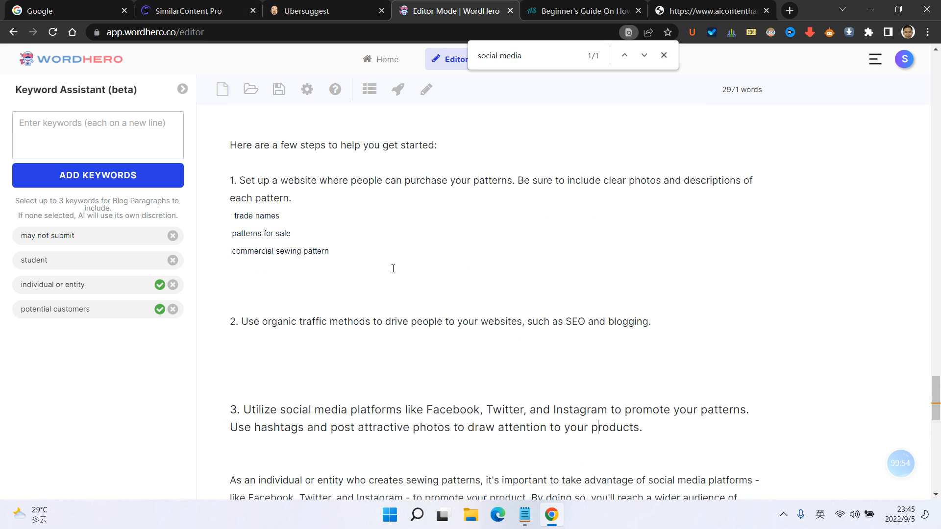
pyautogui.click(118, 260)
pyautogui.click(118, 237)
pyautogui.moveTo(241, 320); pyautogui.dragTo(655, 319)
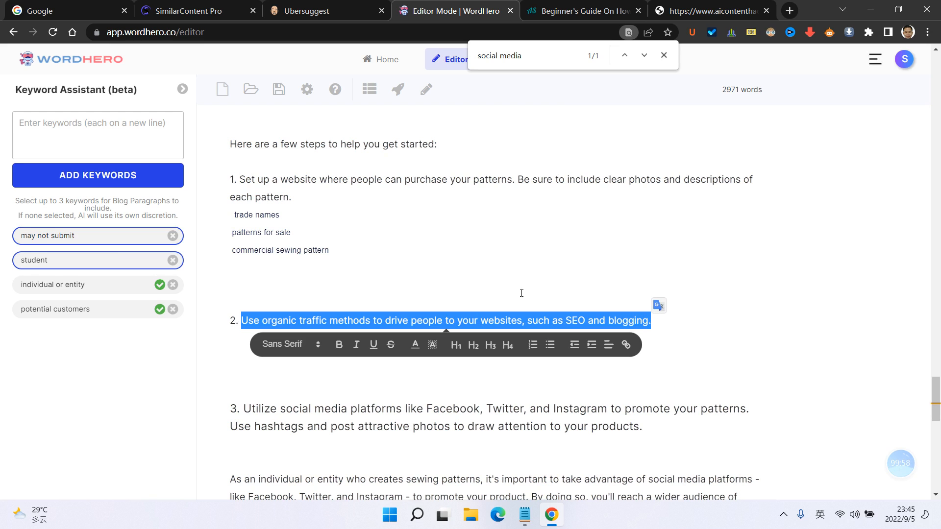
pyautogui.click(398, 89)
pyautogui.click(263, 343)
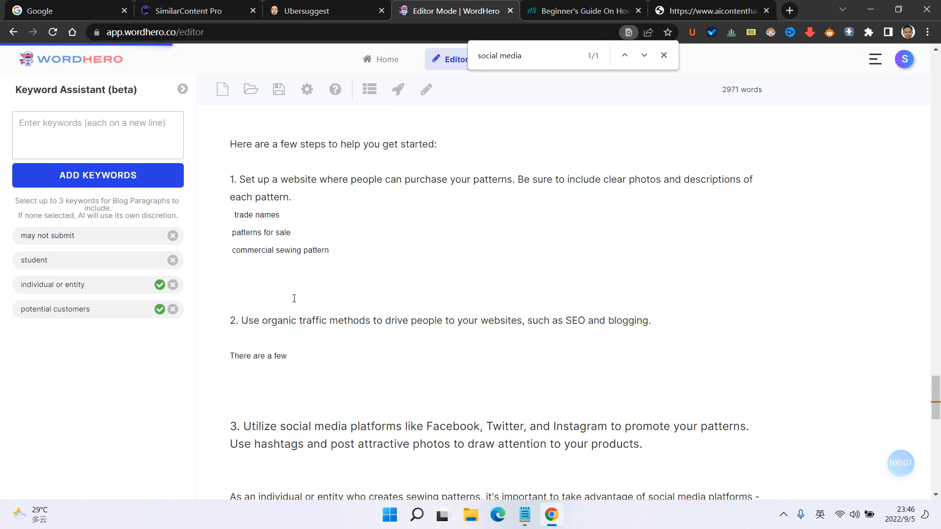
# - Remove the keywords individual or entity and potential customers from the Keyword Assistant
pyautogui.click(173, 286)
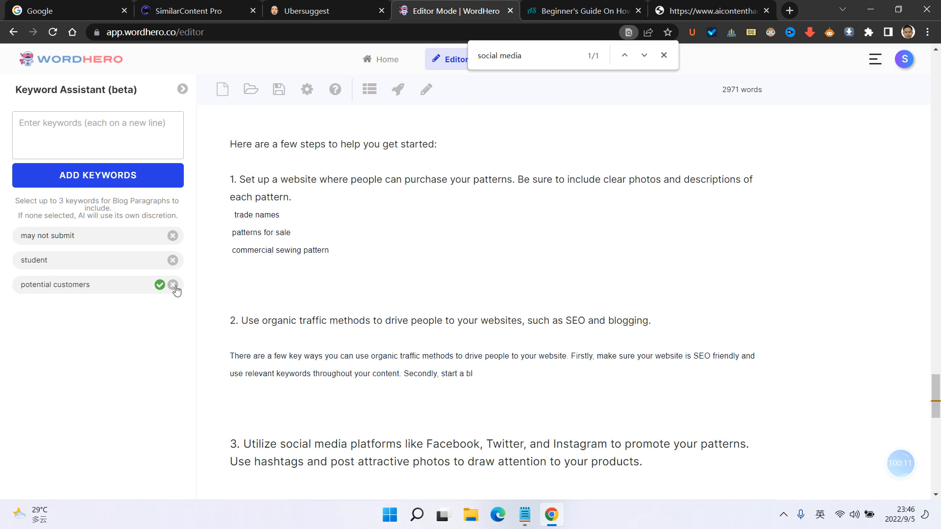
pyautogui.click(173, 284)
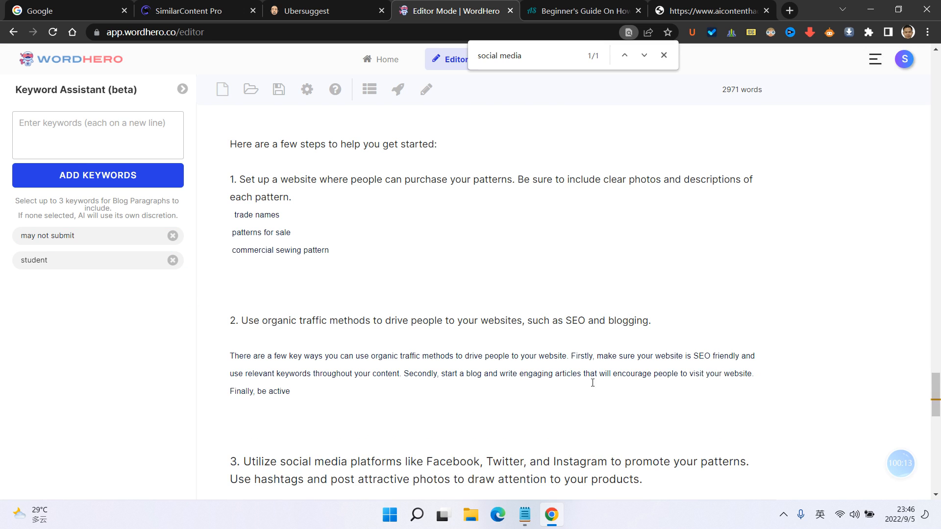
# - Split the paragraph under point 2 onto new lines before the sentences starting with Firstly, Secondly and Finally
pyautogui.scroll(-3, 583, 372)
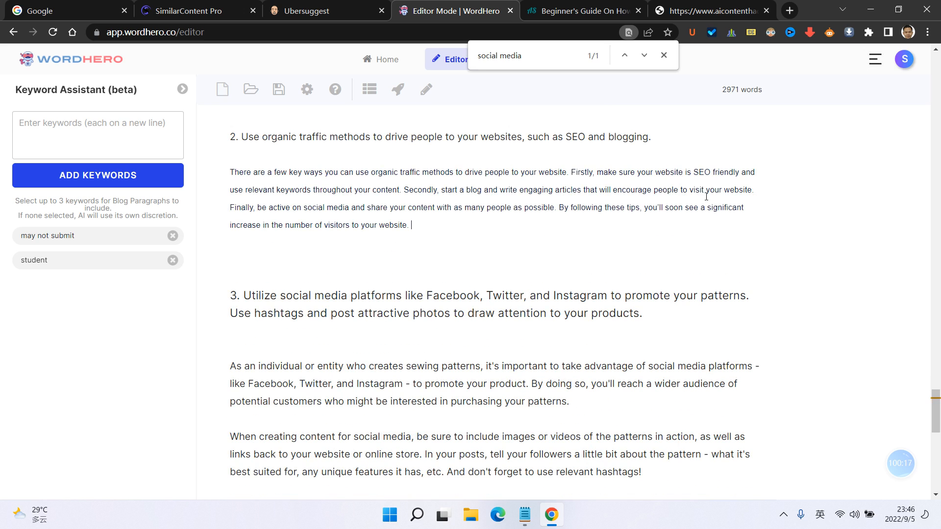
pyautogui.click(570, 173)
pyautogui.press('Return')
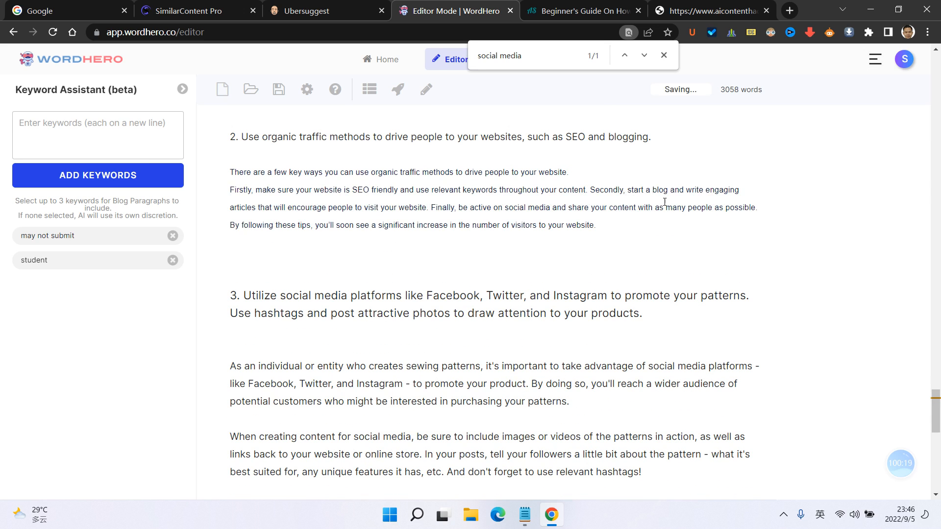
pyautogui.click(431, 207)
pyautogui.press('Return')
pyautogui.click(589, 190)
pyautogui.press('Return')
# - Try to format the point 4 sentence on affiliate marketing posts as Heading 2, and switch it to Heading 3
pyautogui.scroll(10, 579, 190)
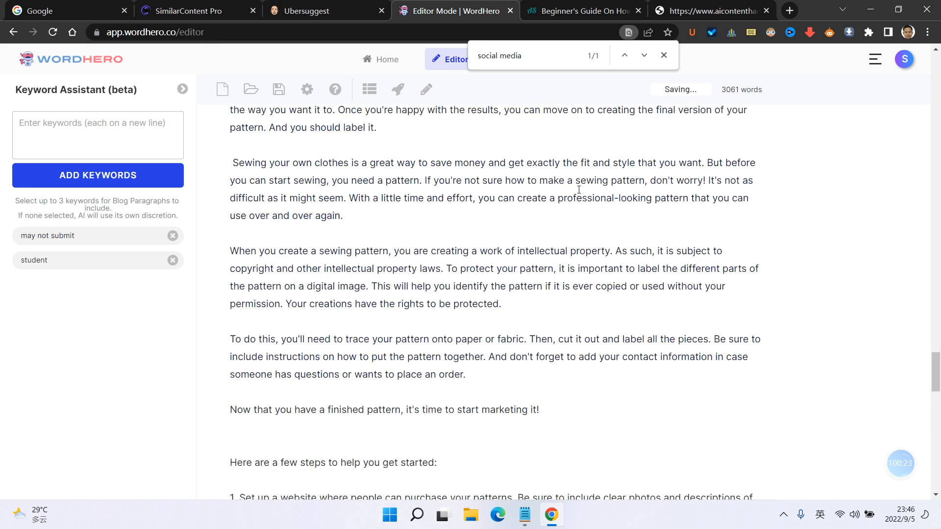
pyautogui.scroll(-20, 596, 248)
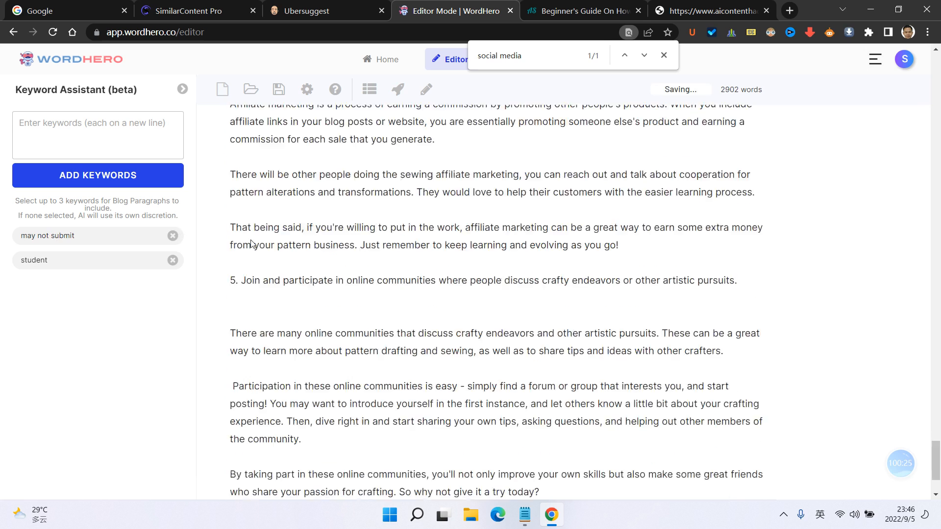
pyautogui.scroll(3, 426, 258)
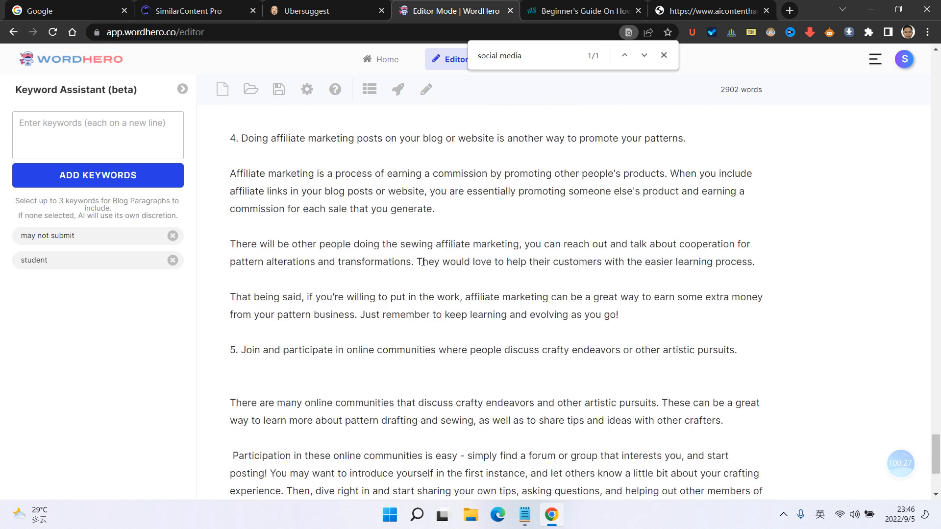
pyautogui.scroll(-3, 426, 258)
pyautogui.scroll(10, 426, 258)
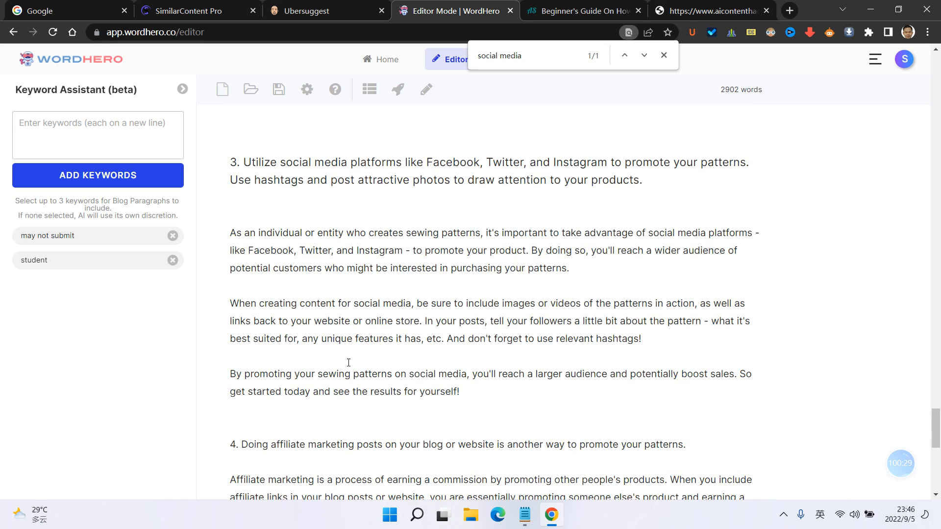
pyautogui.moveTo(698, 444); pyautogui.dragTo(210, 444)
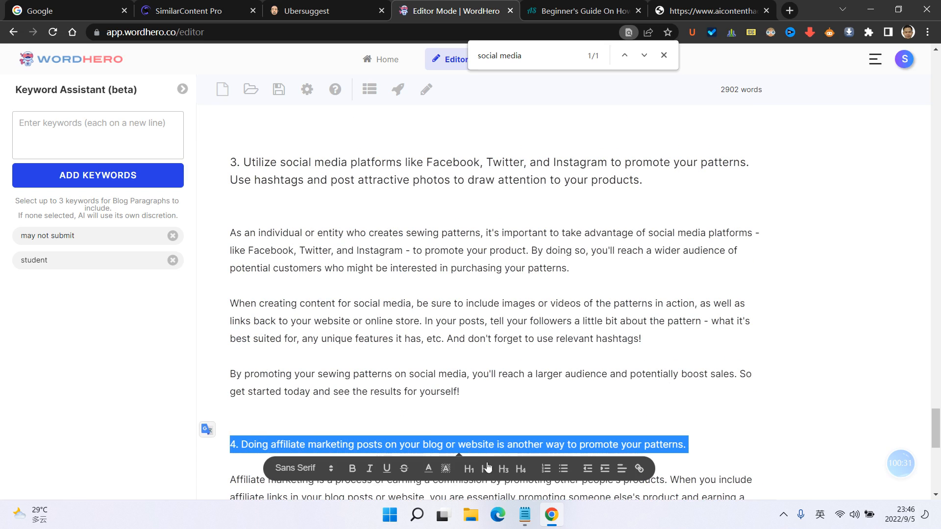
pyautogui.click(492, 469)
pyautogui.scroll(-1, 498, 467)
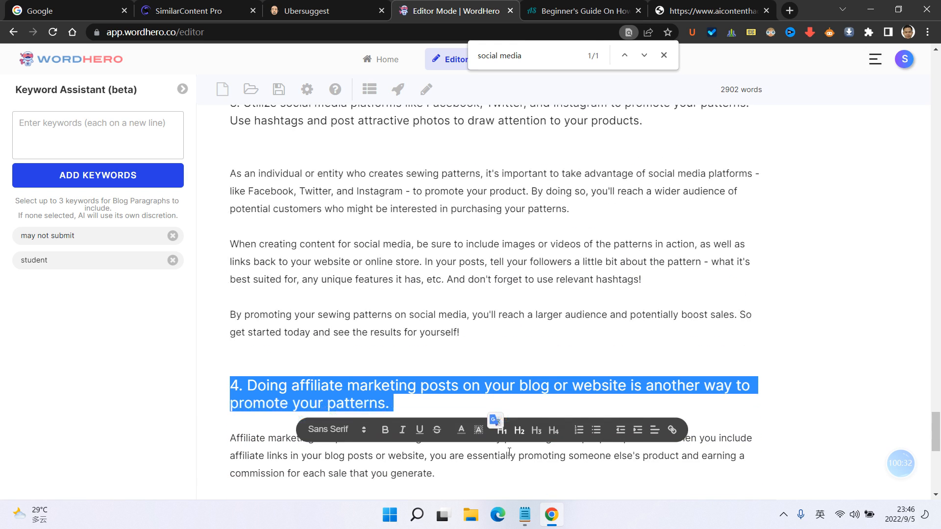
pyautogui.click(539, 428)
pyautogui.scroll(-2, 533, 408)
pyautogui.click(432, 278)
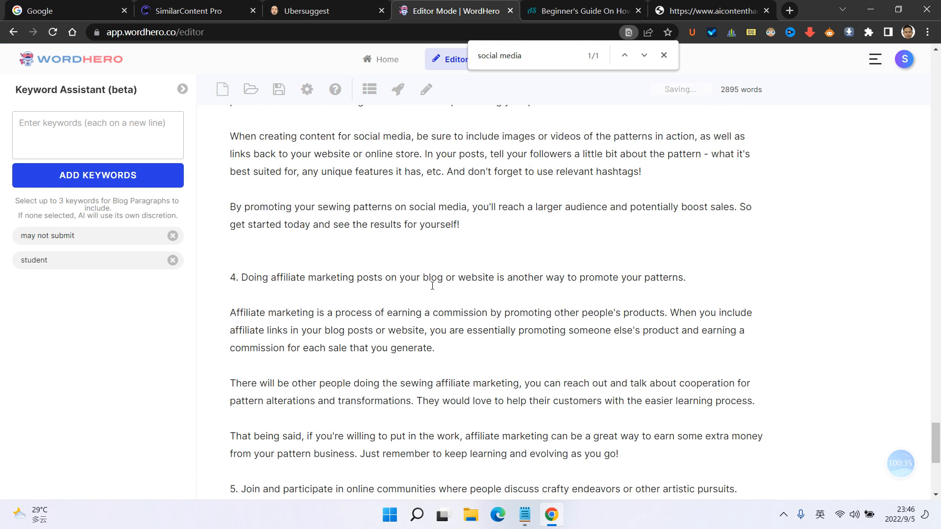
# - Format the point 4 sentence on doing affiliate marketing posts as Heading 3
pyautogui.scroll(1, 432, 282)
pyautogui.moveTo(691, 338); pyautogui.dragTo(226, 339)
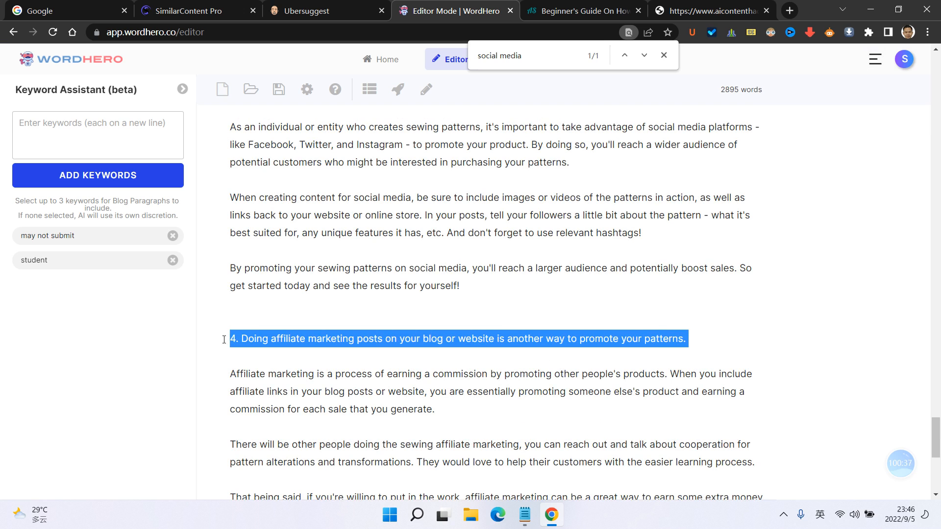
pyautogui.click(506, 365)
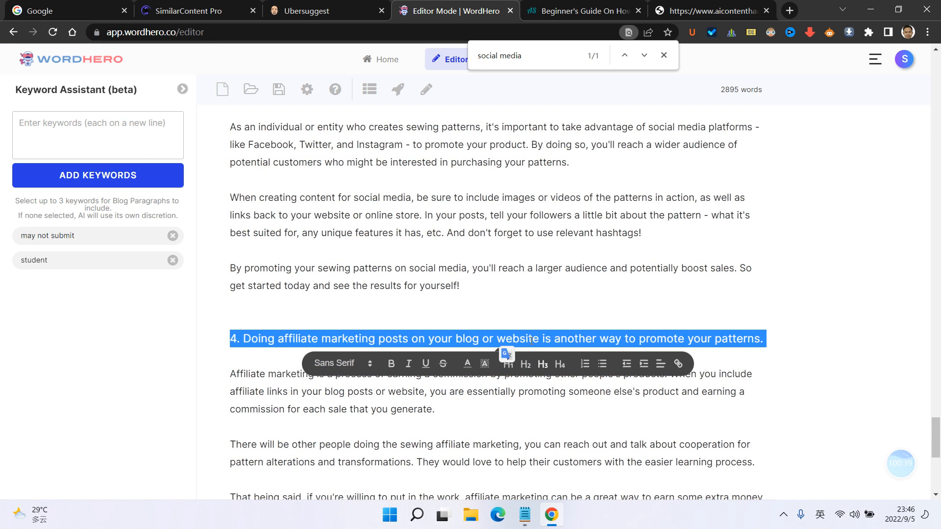
pyautogui.click(540, 321)
# - Format the point 2 sentence on using organic traffic methods as Heading 3
pyautogui.scroll(6, 530, 352)
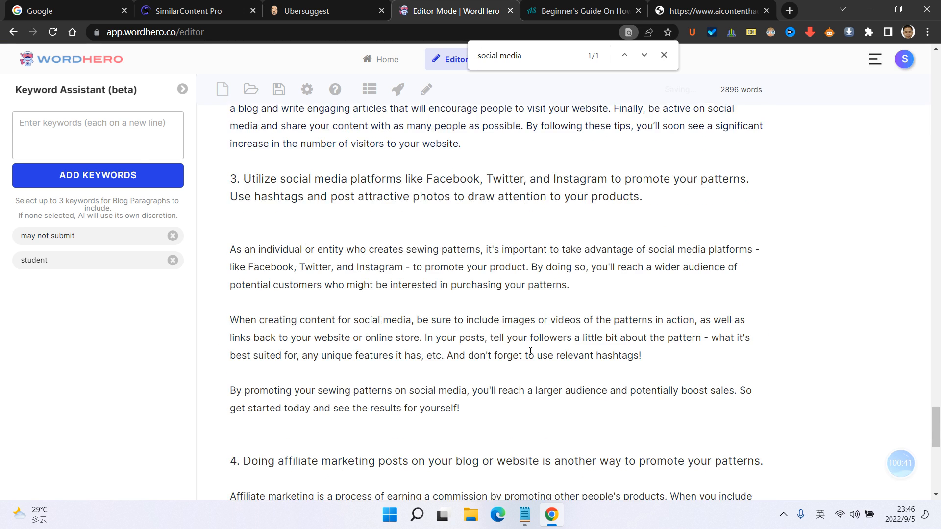
pyautogui.scroll(1, 530, 351)
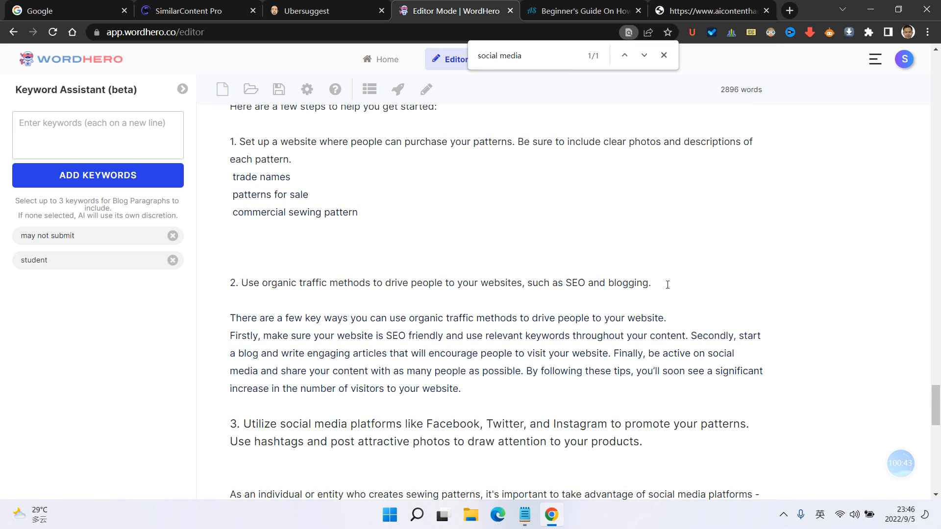
pyautogui.moveTo(667, 285); pyautogui.dragTo(228, 283)
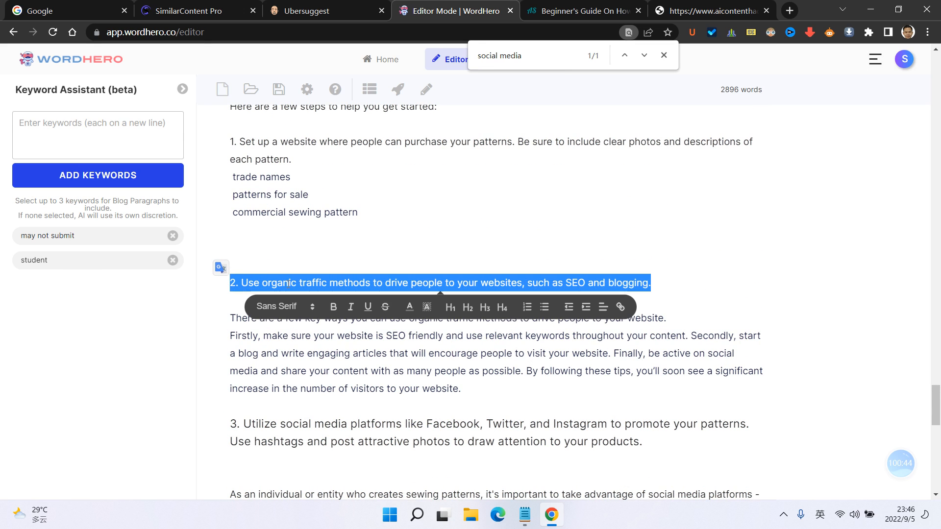
pyautogui.click(485, 308)
pyautogui.click(360, 338)
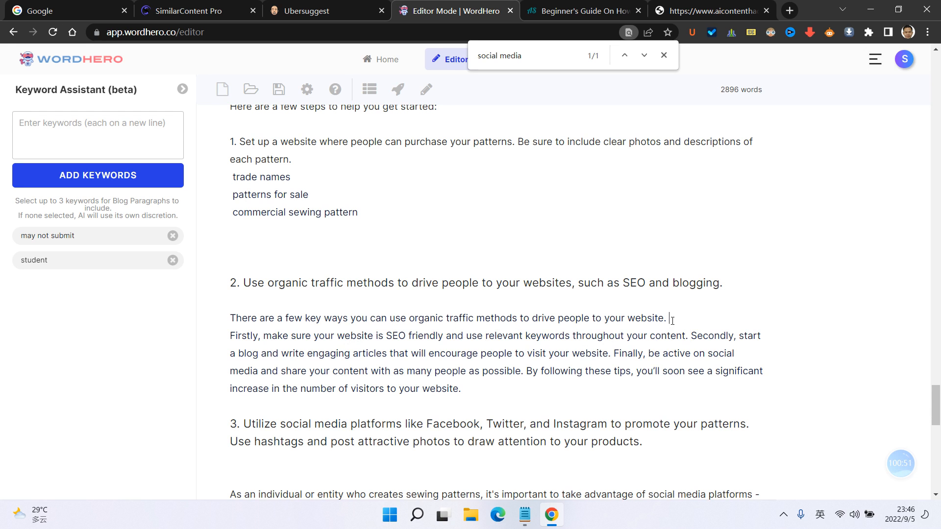
# - Separate the text under point 2 with blank lines before the sentences starting with Firstly, Secondly and Finally
pyautogui.press('Return')
pyautogui.click(691, 353)
pyautogui.press('Return')
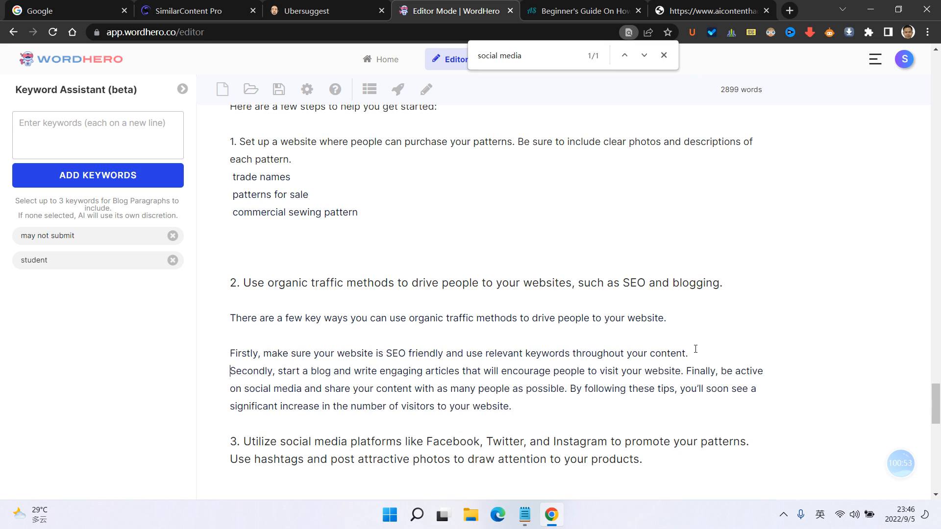
pyautogui.press('Return')
pyautogui.click(687, 389)
pyautogui.press('Return')
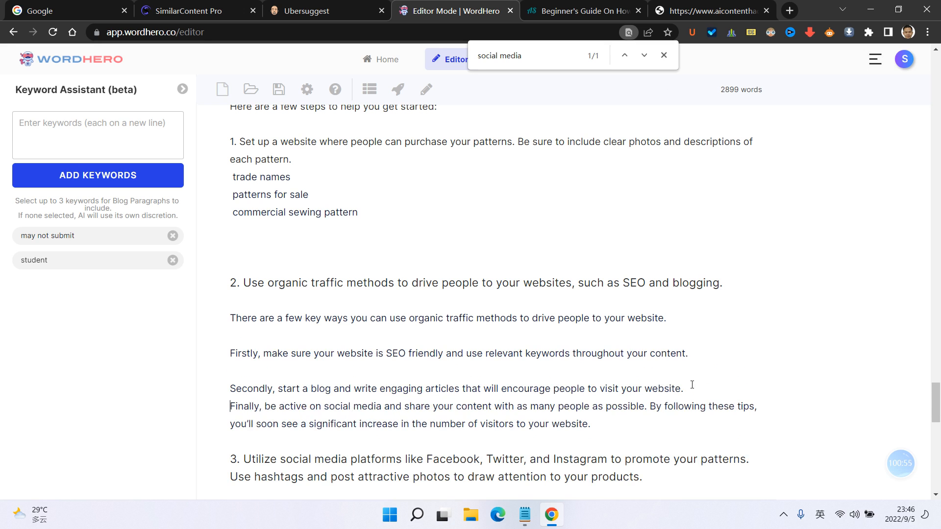
pyautogui.press('Return')
# - Read through the paragraphs under point 2 and the keyword notes listed under point 1
pyautogui.scroll(-2, 694, 379)
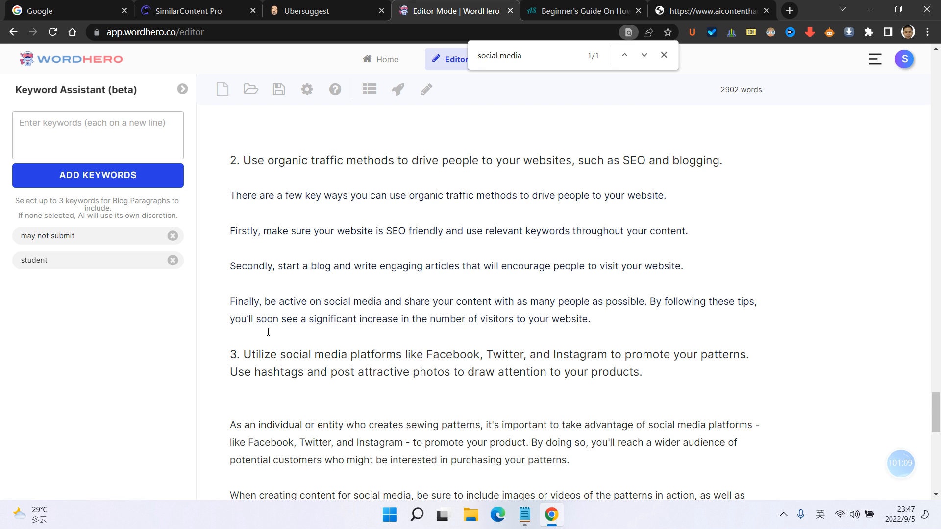
pyautogui.click(260, 240)
pyautogui.moveTo(230, 195); pyautogui.dragTo(612, 315)
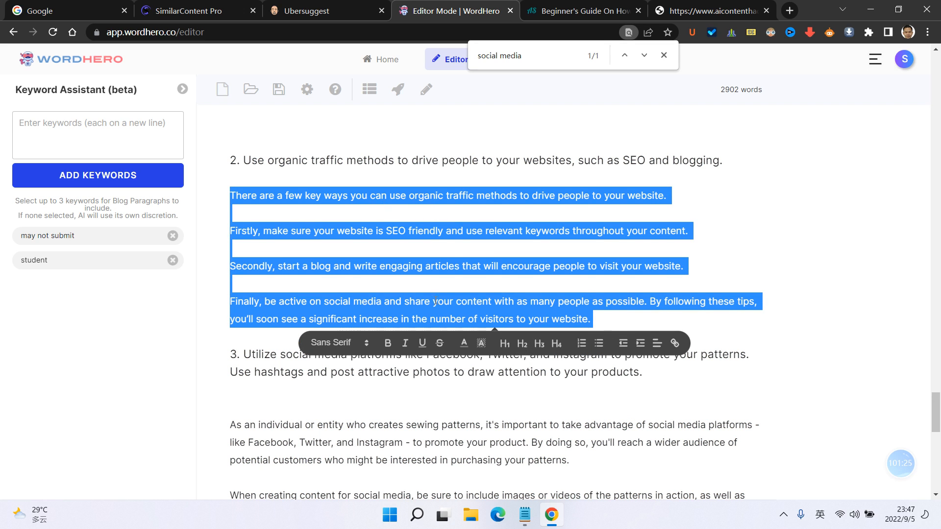
pyautogui.click(445, 231)
pyautogui.scroll(4, 445, 231)
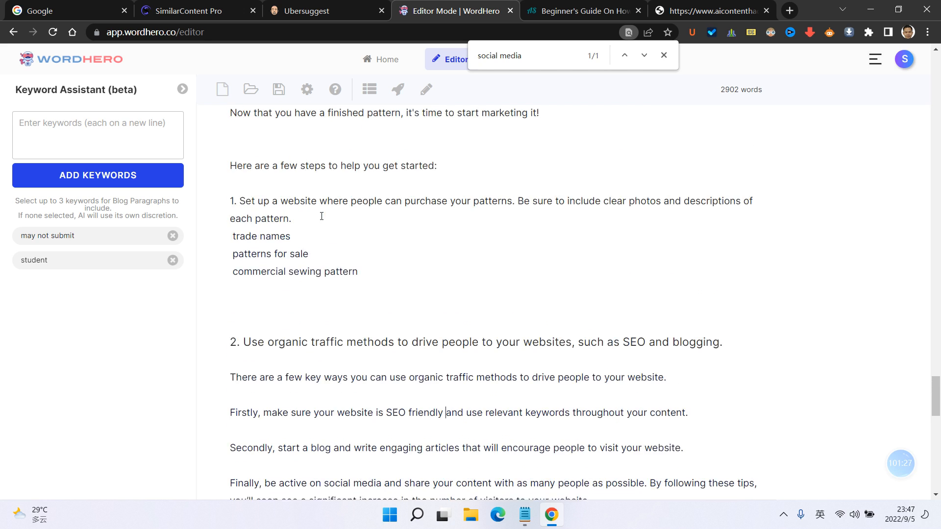
pyautogui.scroll(-2, 280, 239)
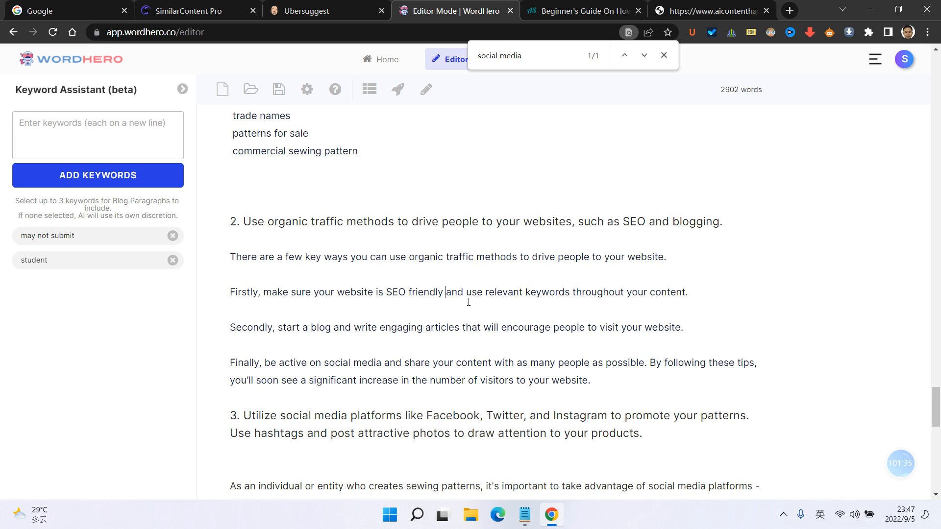
pyautogui.scroll(-1, 468, 302)
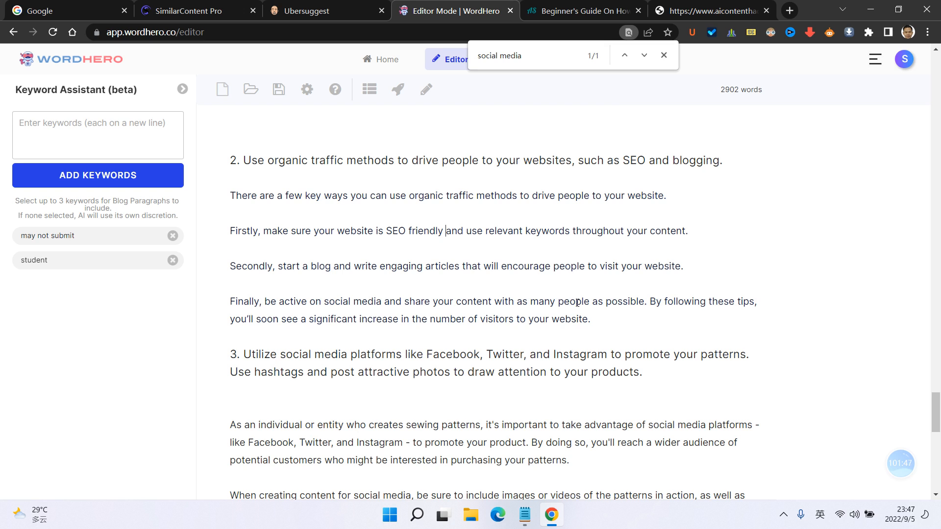
# - Reword the Finally sentence to "attract people to submit your content as many people as possible" and remove the keyword may not submit
pyautogui.moveTo(273, 301); pyautogui.dragTo(396, 301)
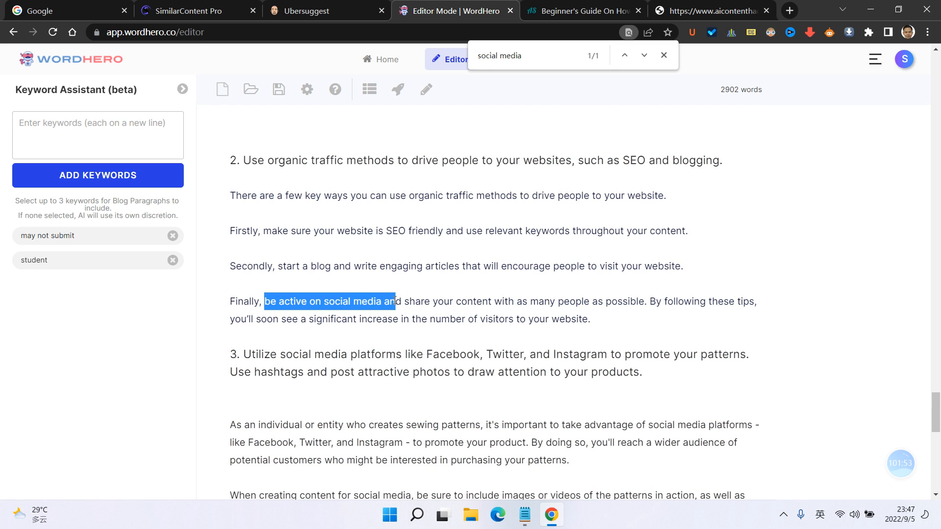
pyautogui.moveTo(395, 301); pyautogui.dragTo(429, 299)
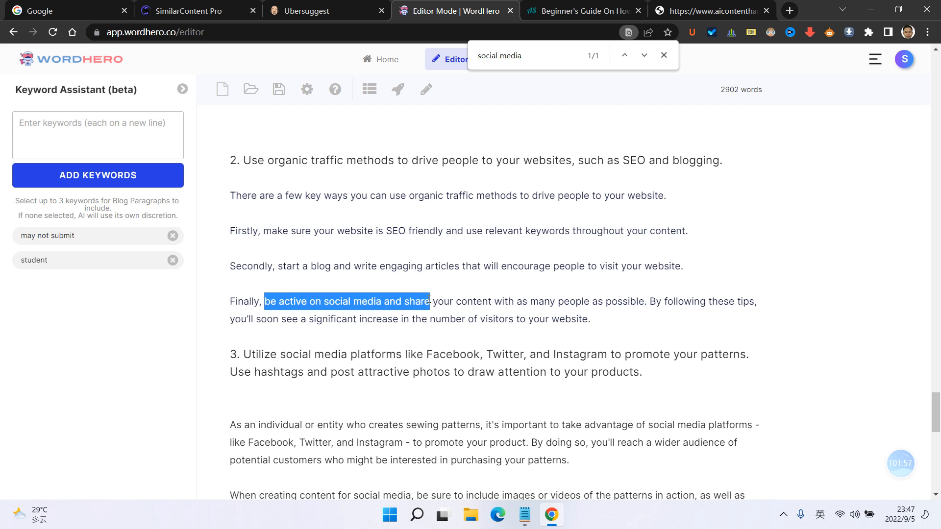
pyautogui.write('attract ')
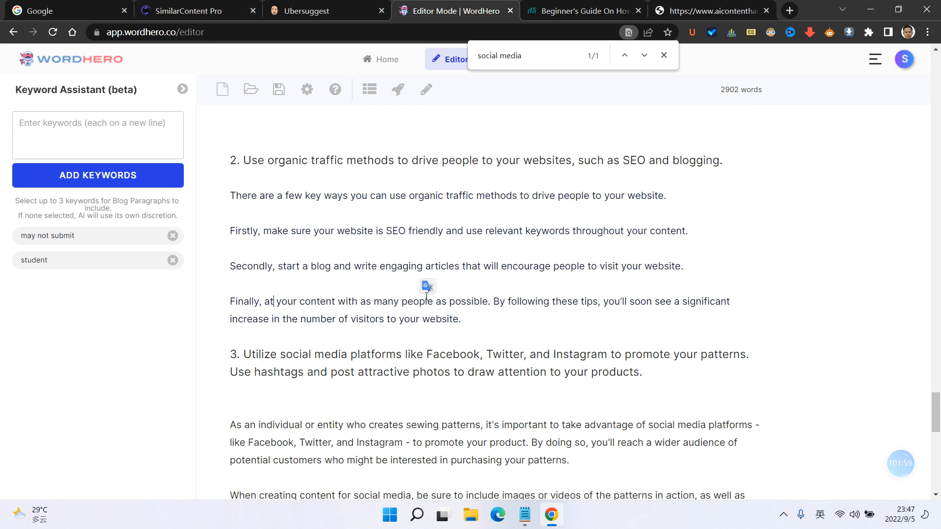
pyautogui.write('people ')
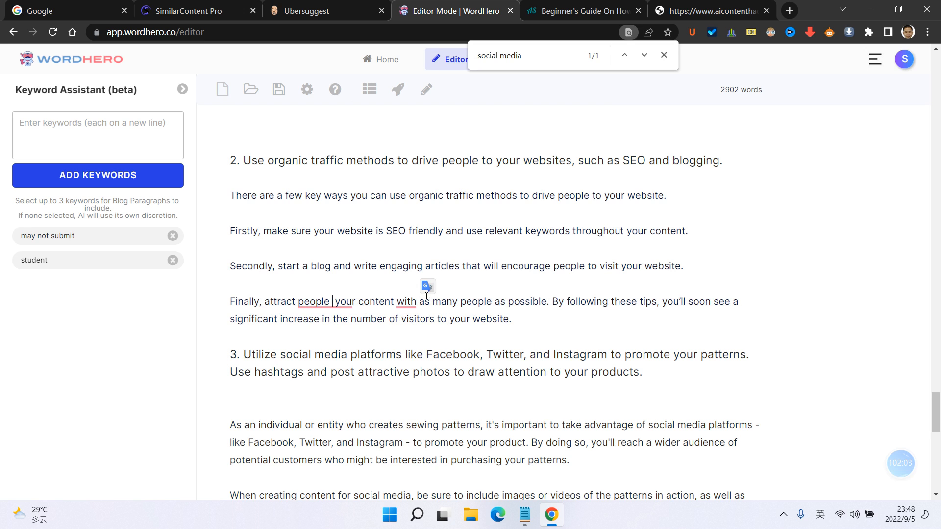
pyautogui.write('to sub')
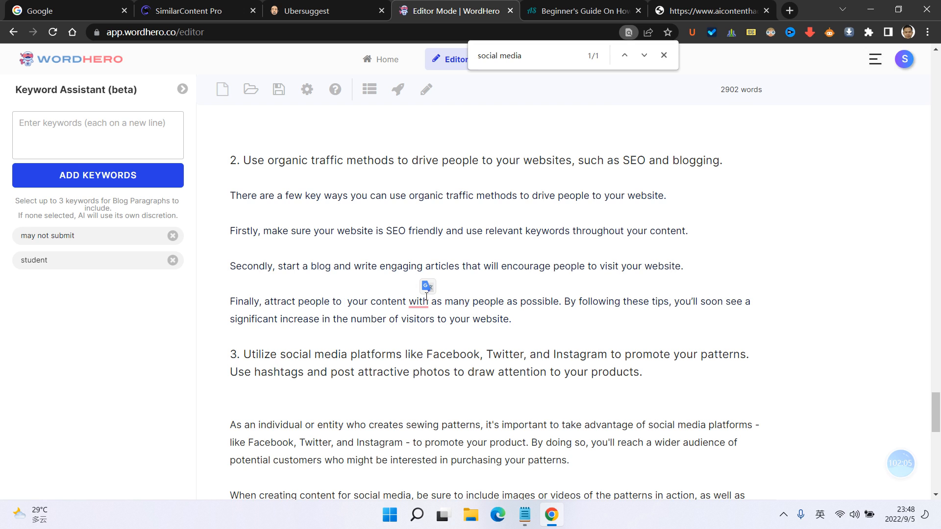
pyautogui.write('mit')
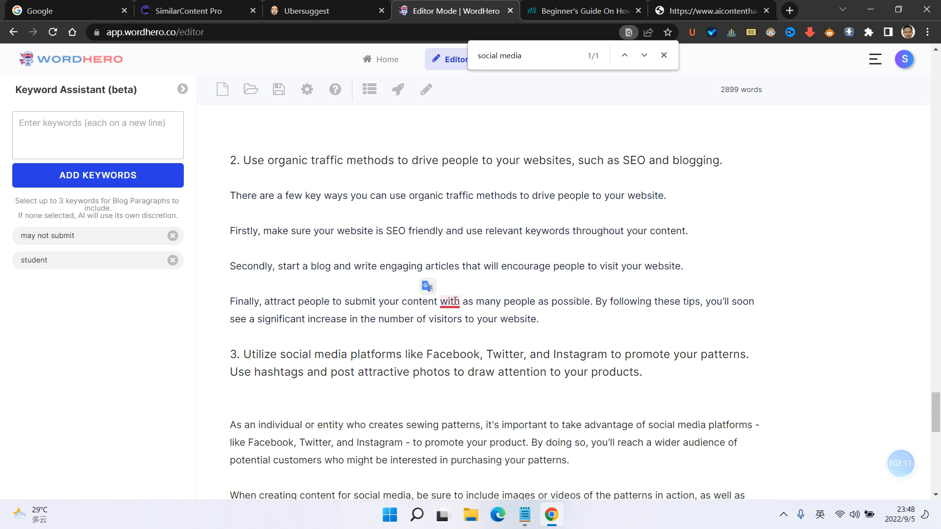
pyautogui.moveTo(456, 301)
pyautogui.click(465, 326)
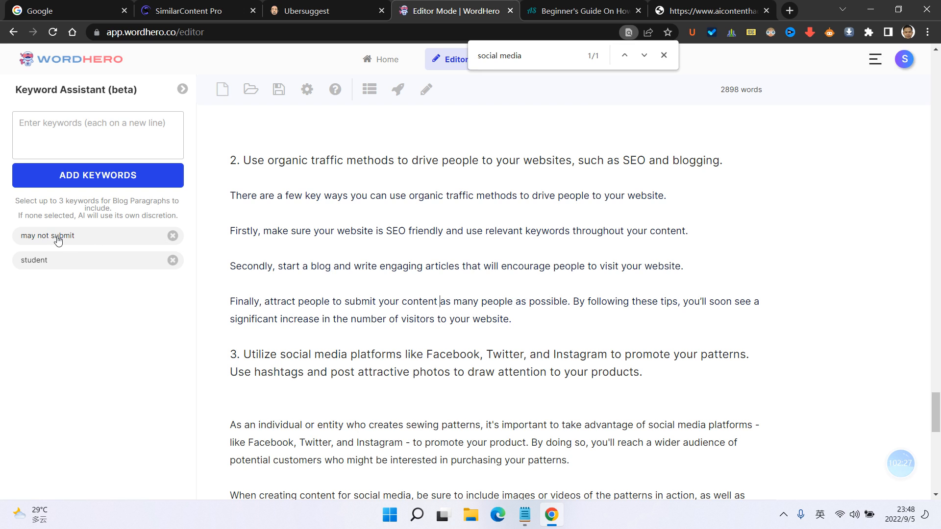
pyautogui.click(173, 236)
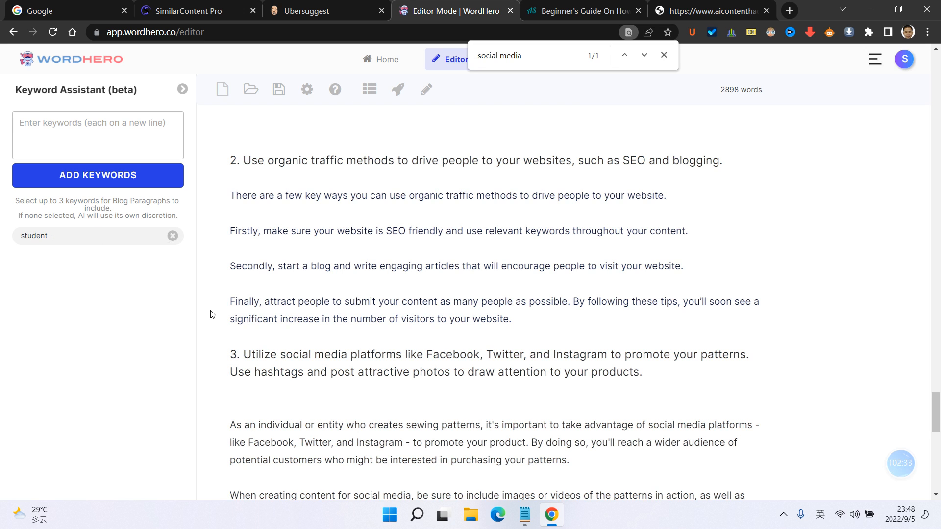
# - Look up the Chinese translation of submit from the Finally sentence with a Google search for "submitted 中文"
pyautogui.doubleClick(376, 302)
pyautogui.hotkey('ctrl', 'c')
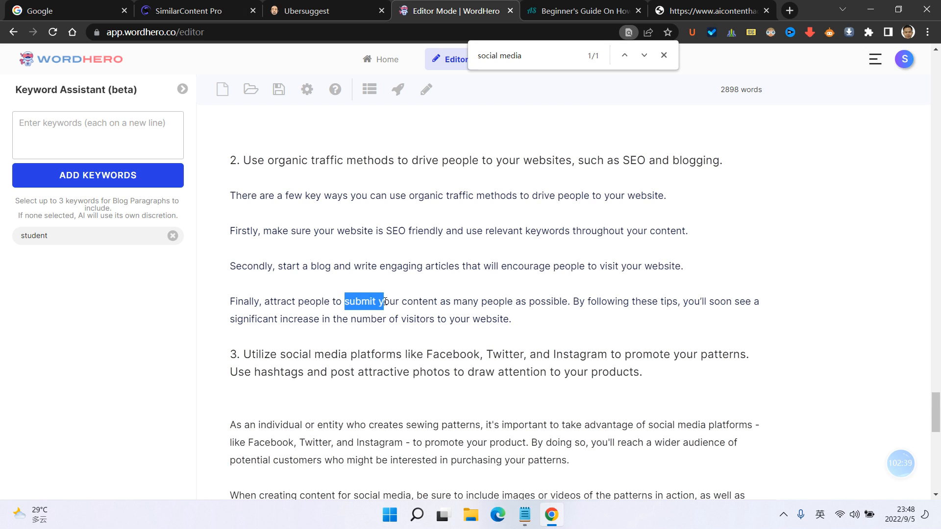
pyautogui.hotkey('ctrl', 't')
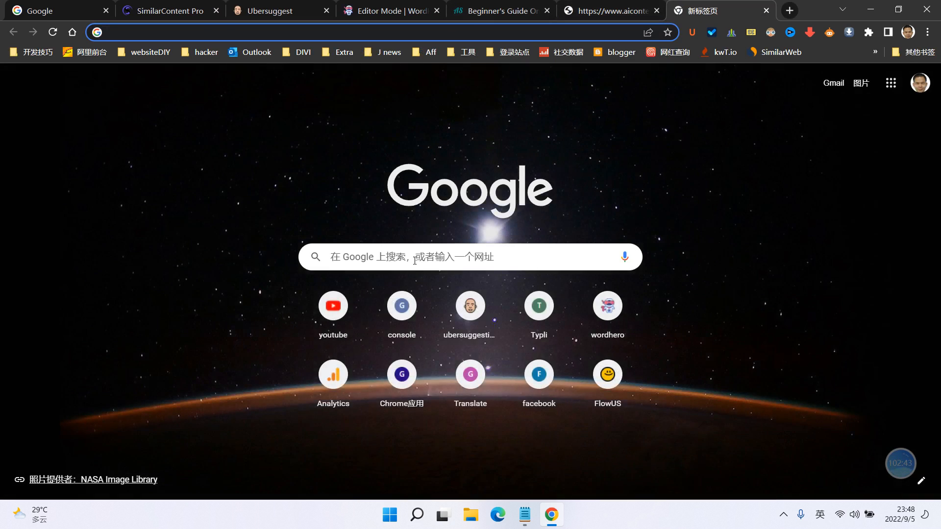
pyautogui.click(414, 261)
pyautogui.hotkey('ctrl', 'v')
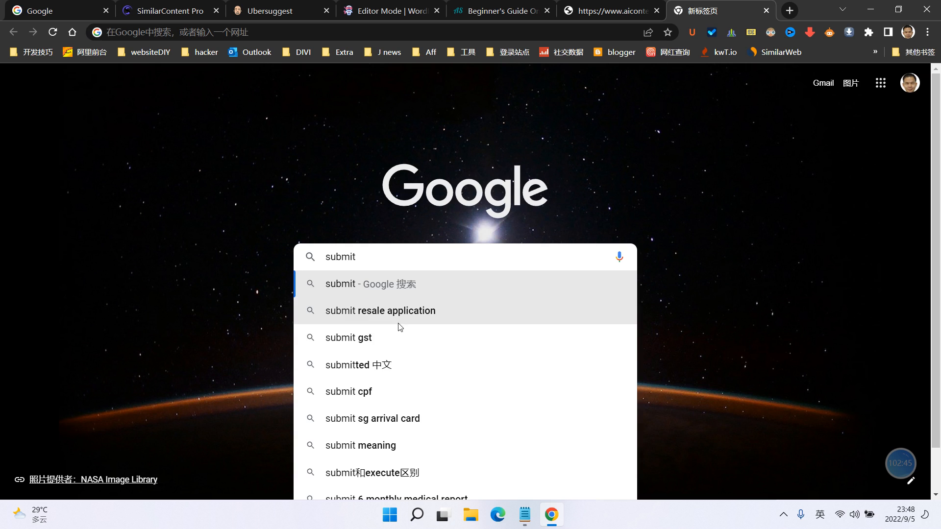
pyautogui.click(401, 360)
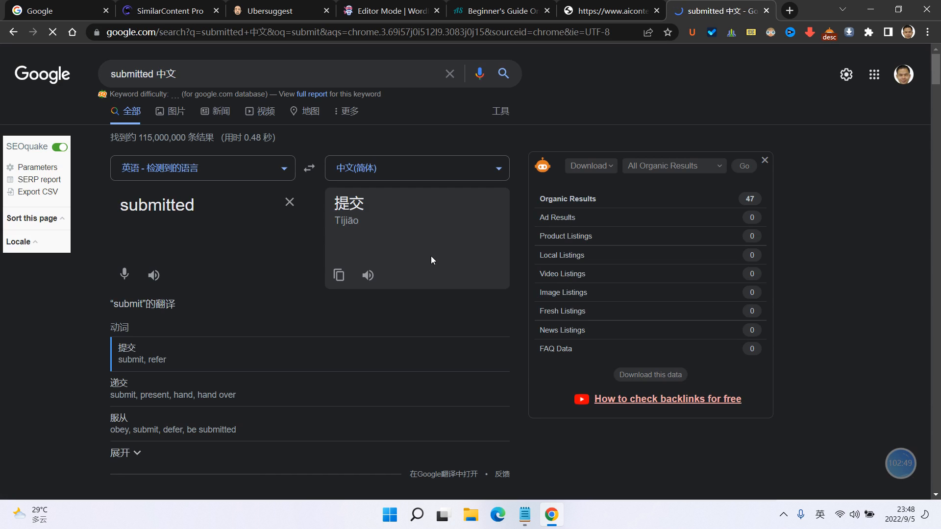
pyautogui.hotkey('alt', 'Tab')
pyautogui.hotkey('alt', 'Tab')
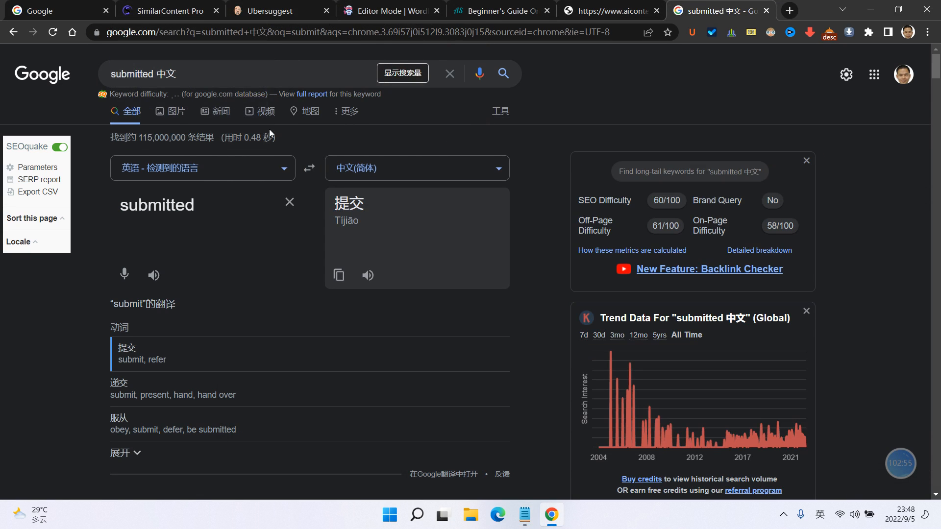
# - Return to the WordHero editor and highlight the word submit in the Finally sentence with an orange background
pyautogui.click(389, 10)
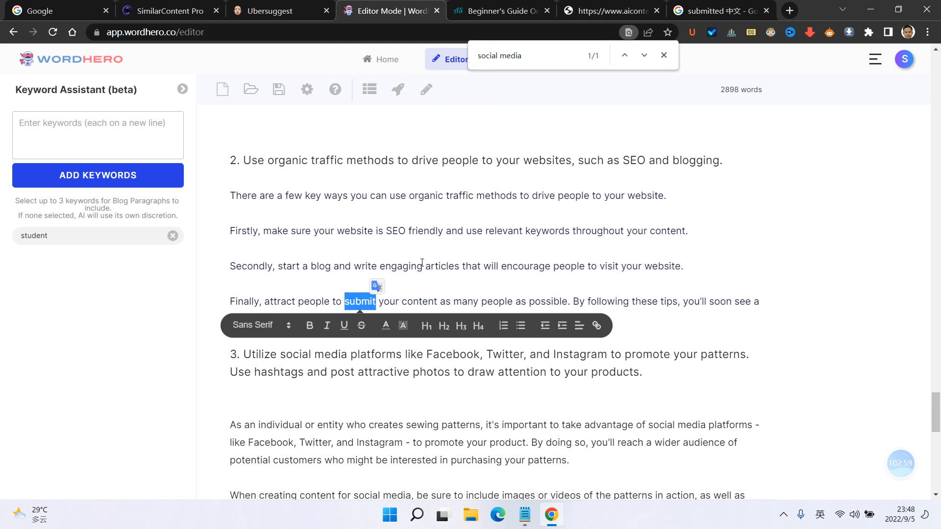
pyautogui.click(403, 326)
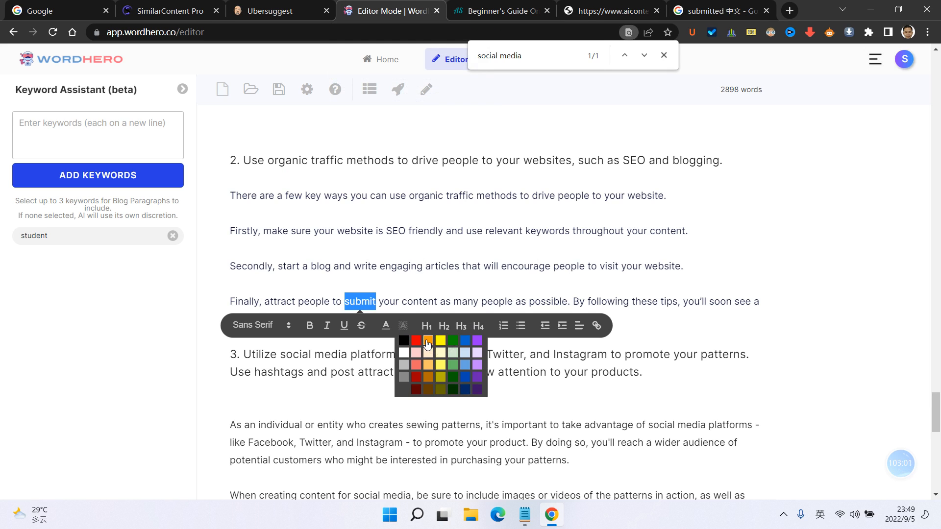
pyautogui.click(428, 340)
pyautogui.click(460, 360)
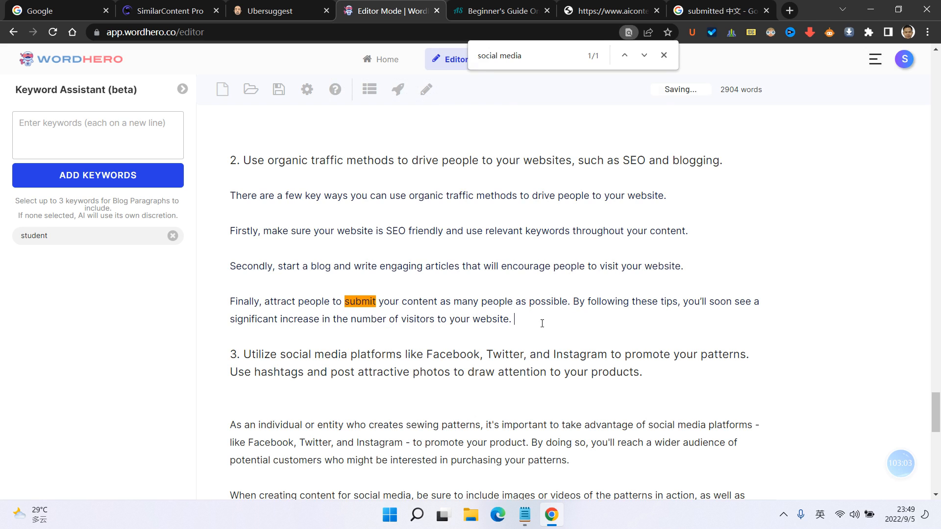
# - Insert "email list" after visitors in the last sentence under point 2
pyautogui.click(403, 319)
pyautogui.moveTo(402, 319); pyautogui.dragTo(423, 318)
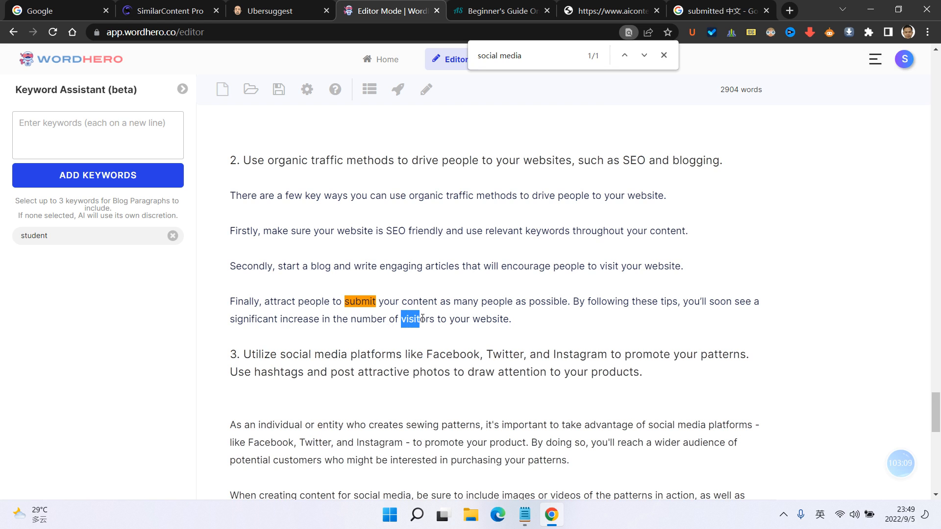
pyautogui.click(436, 318)
pyautogui.write('email list')
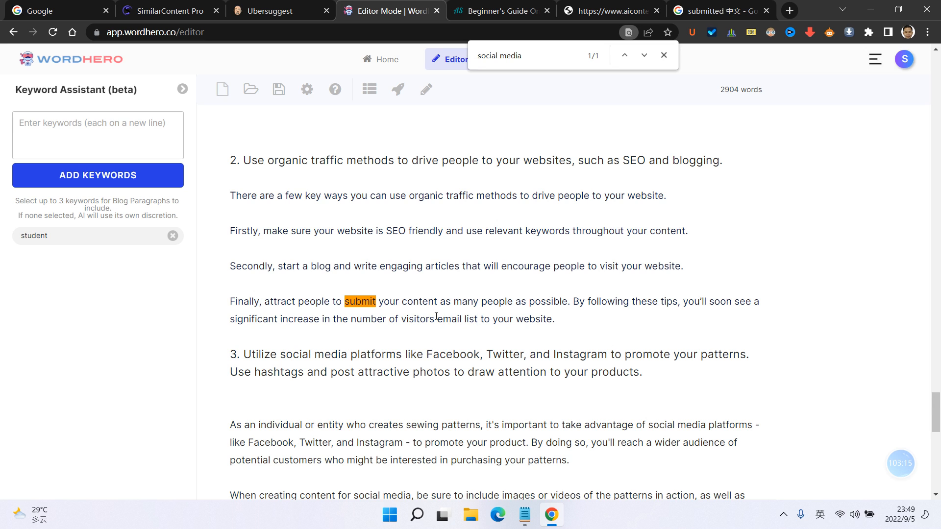
pyautogui.click(445, 320)
pyautogui.moveTo(437, 319); pyautogui.dragTo(479, 319)
pyautogui.press('BackSpace')
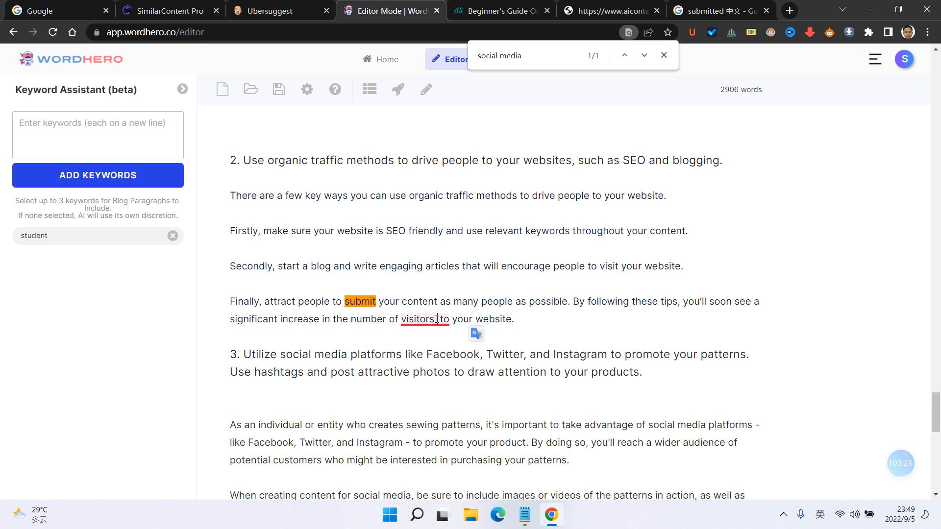
pyautogui.moveTo(437, 319)
pyautogui.hotkey('ctrl', 'z')
pyautogui.click(565, 323)
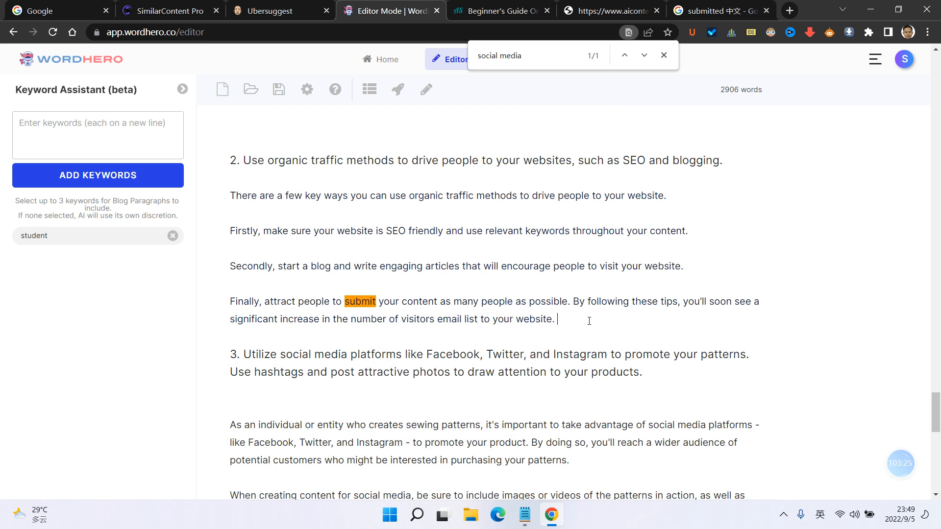
# - Remove the keyword student and append "They can be your students, you share your free patterns regularly via Email." to the Finally paragraph under point 2
pyautogui.click(172, 236)
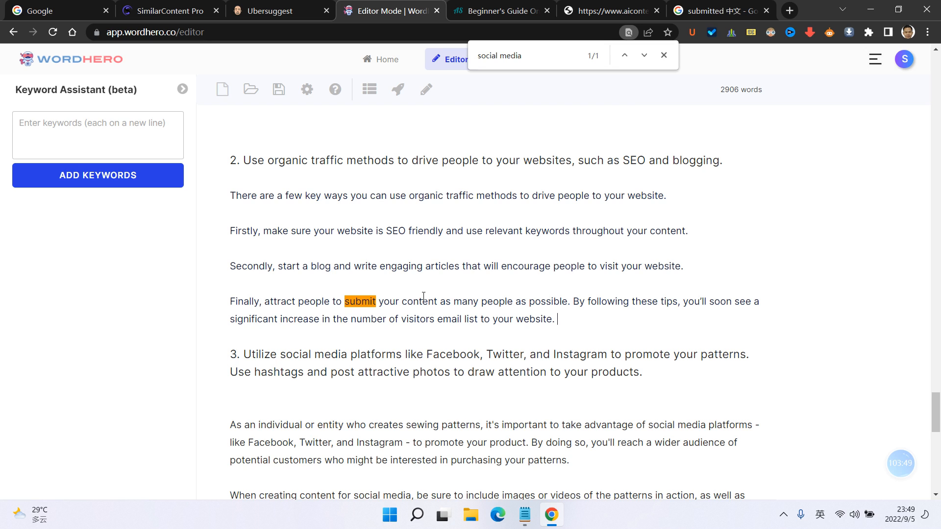
pyautogui.write('They can be yor')
pyautogui.press('BackSpace')
pyautogui.write('u')
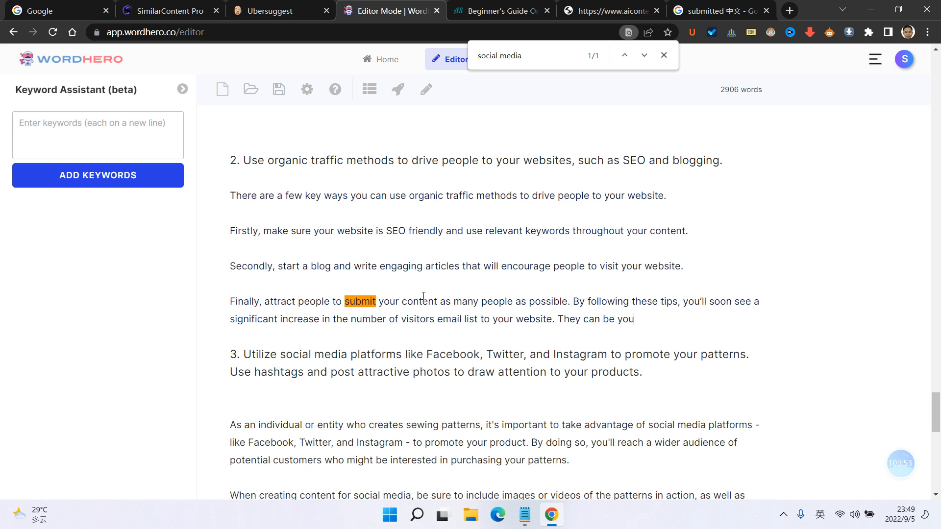
pyautogui.write('r steudenst')
pyautogui.press('BackSpace')
pyautogui.write('ts, you share t')
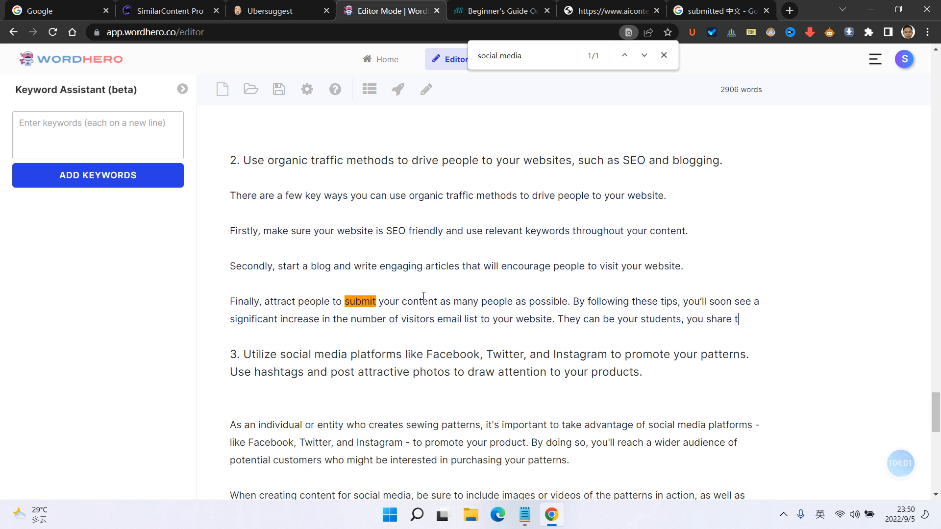
pyautogui.write('o')
pyautogui.press('BackSpace')
pyautogui.press('BackSpace')
pyautogui.write('your free patter')
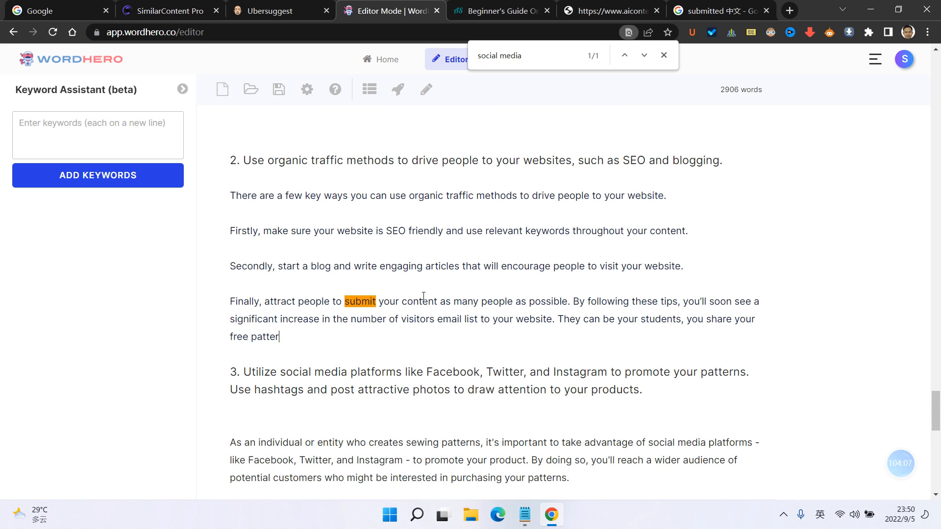
pyautogui.write('ns regual')
pyautogui.press('BackSpace')
pyautogui.press('BackSpace')
pyautogui.write('larly via Email.')
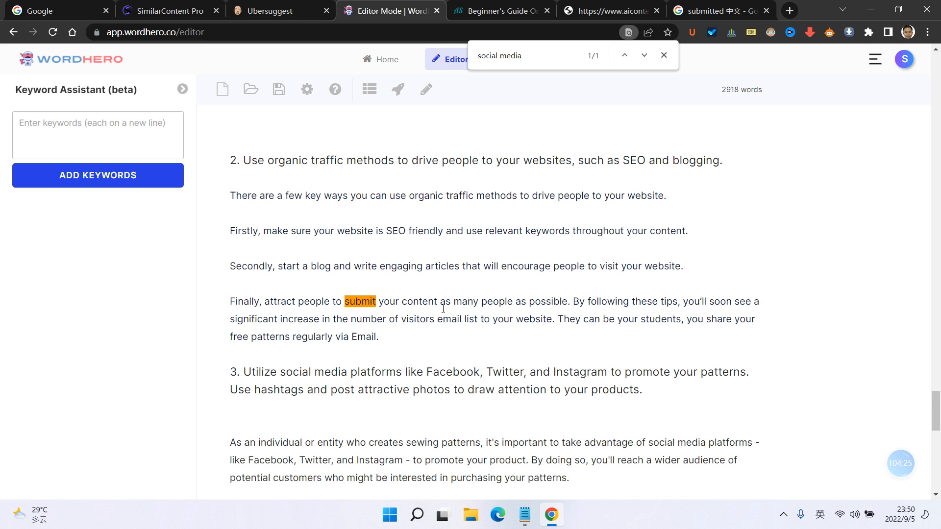
# - In the Finally paragraph, replace the word content with "email list" and delete "email list" after visitors
pyautogui.moveTo(439, 301); pyautogui.dragTo(404, 302)
pyautogui.write('em')
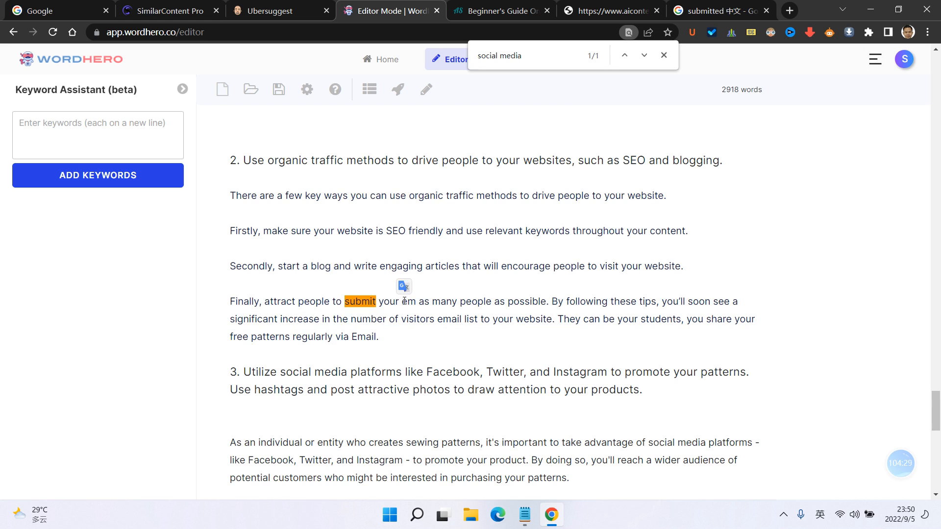
pyautogui.write('ail lis')
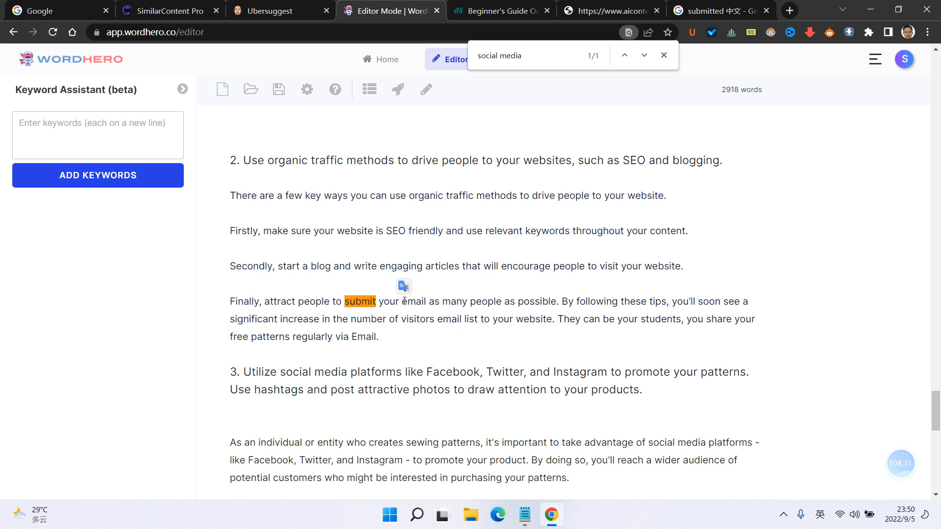
pyautogui.write('t')
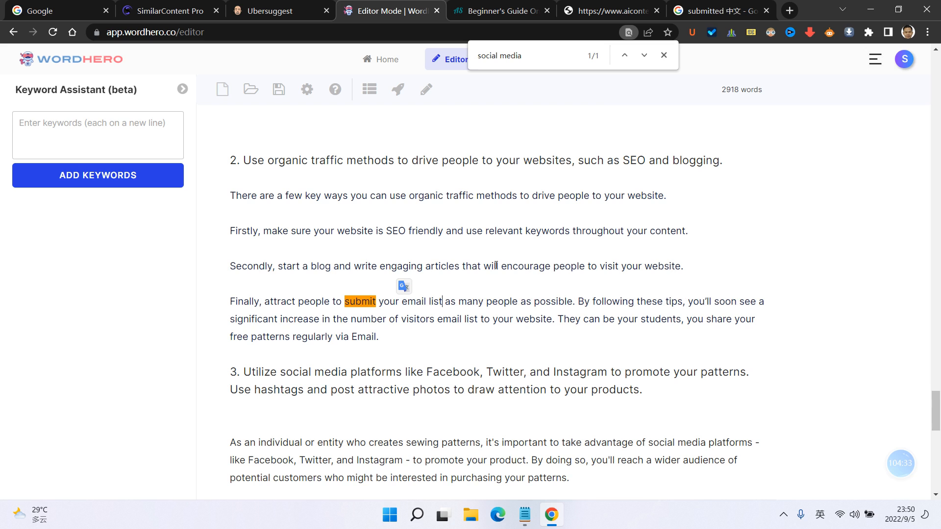
pyautogui.click(352, 336)
pyautogui.moveTo(438, 319); pyautogui.dragTo(480, 319)
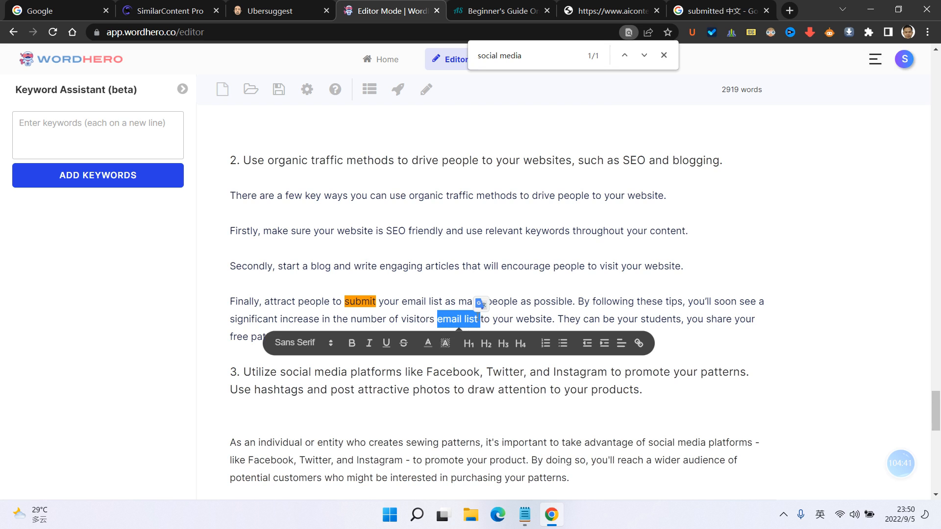
pyautogui.press('BackSpace')
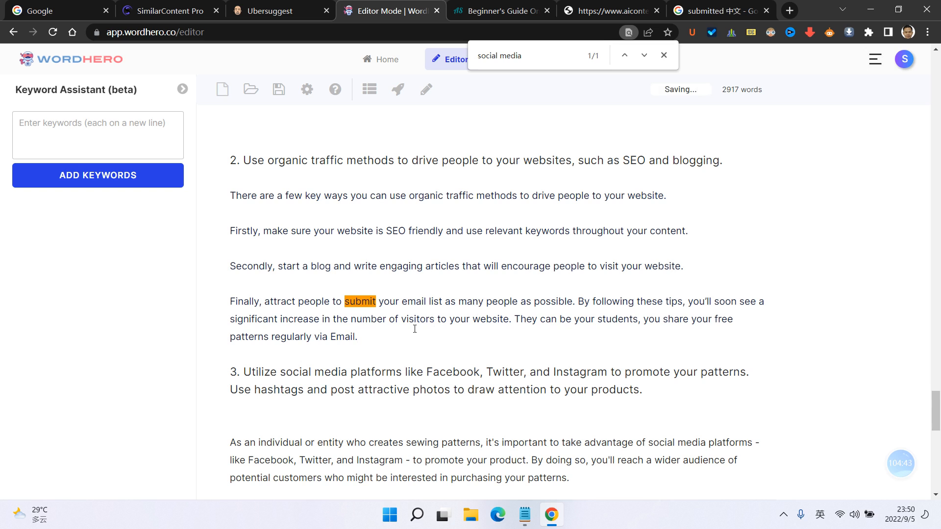
# - Cut "each pattern." and the lines trade names, patterns for sale and commercial sewing pattern from point 1, and add them to the Keyword Assistant
pyautogui.scroll(-3, 493, 271)
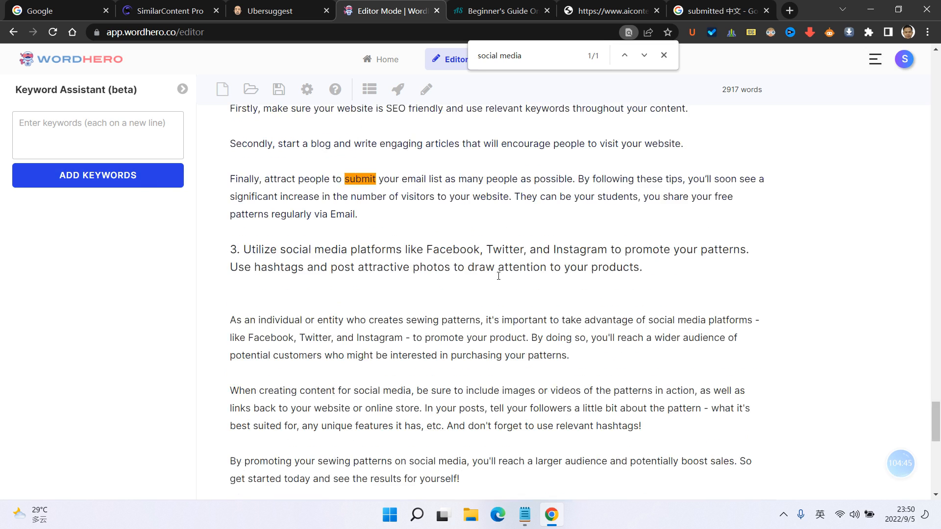
pyautogui.scroll(12, 499, 276)
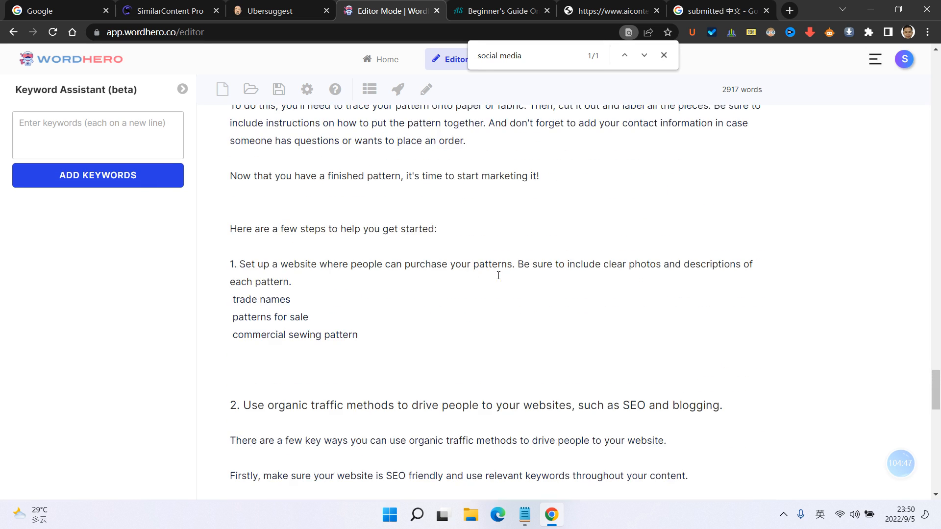
pyautogui.scroll(4, 421, 270)
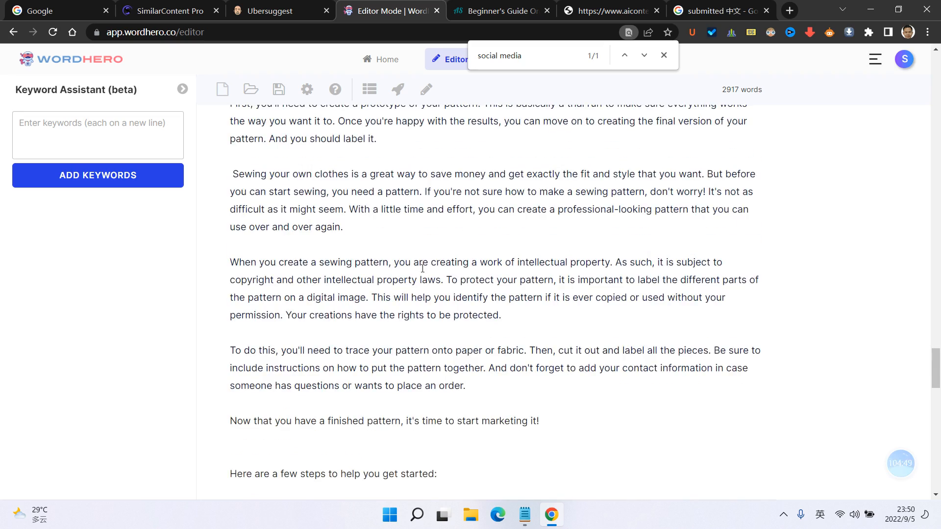
pyautogui.scroll(-7, 414, 275)
pyautogui.scroll(-15, 411, 276)
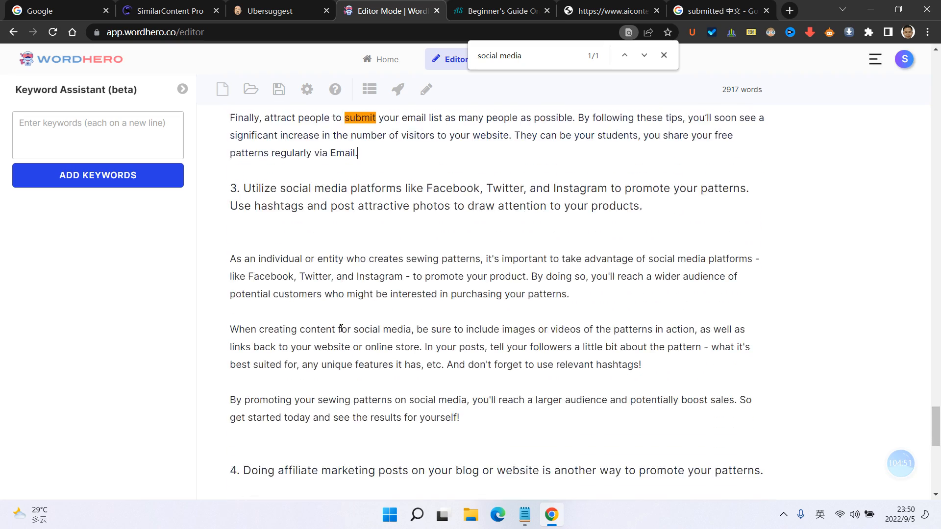
pyautogui.scroll(-5, 328, 330)
pyautogui.scroll(10, 327, 329)
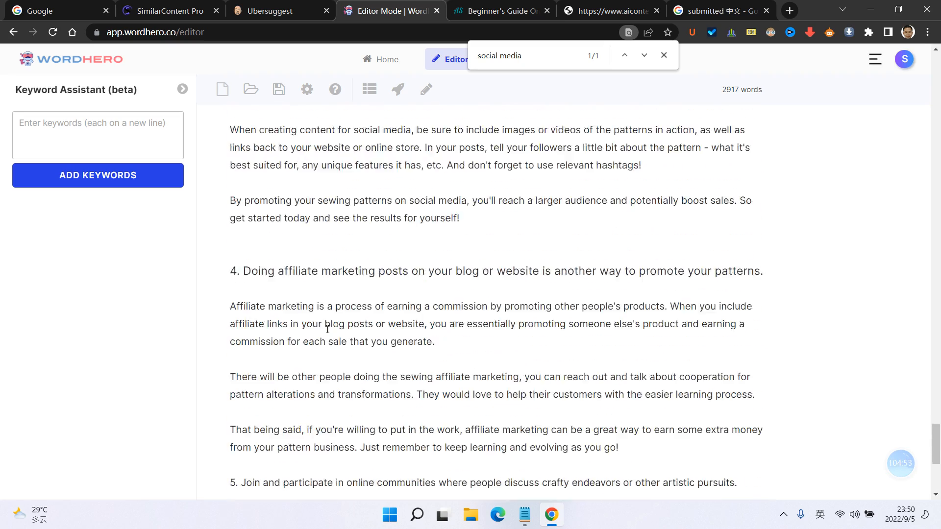
pyautogui.scroll(7, 328, 329)
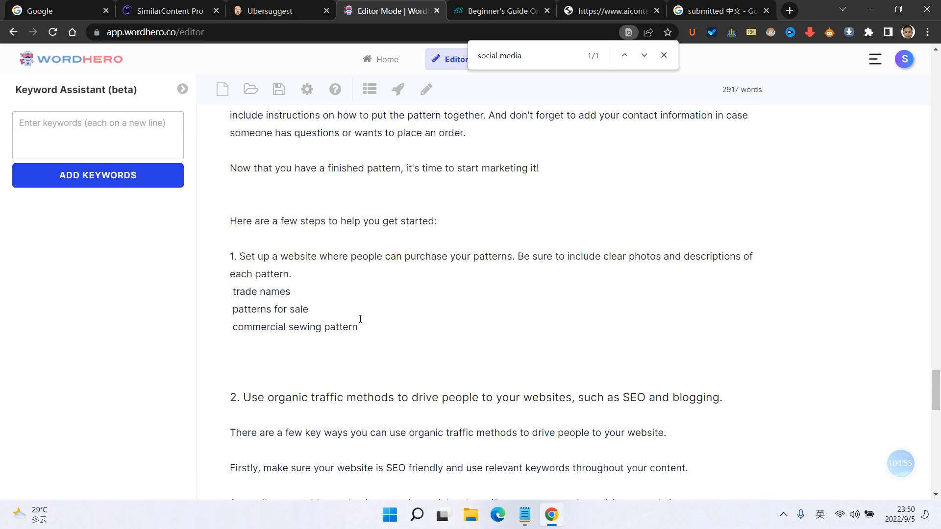
pyautogui.moveTo(370, 325); pyautogui.dragTo(199, 283)
pyautogui.hotkey('ctrl', 'c')
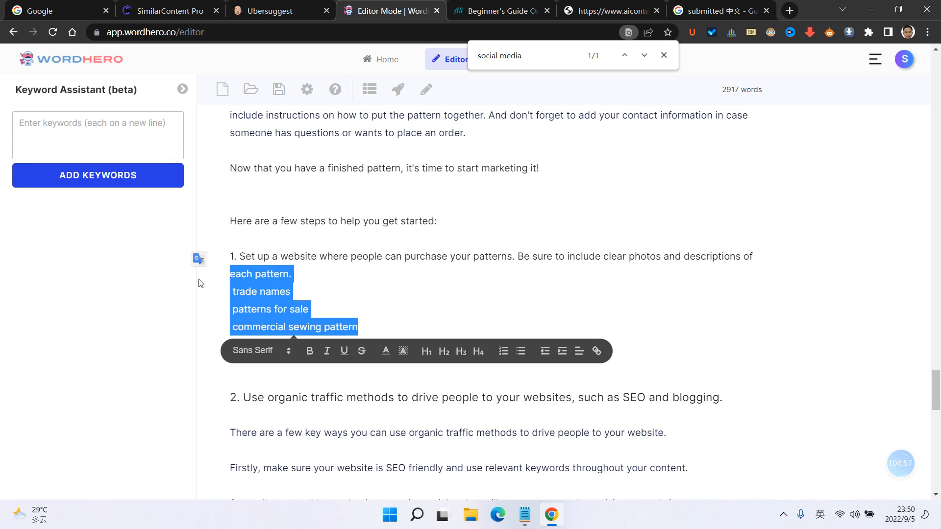
pyautogui.press('BackSpace')
pyautogui.click(142, 128)
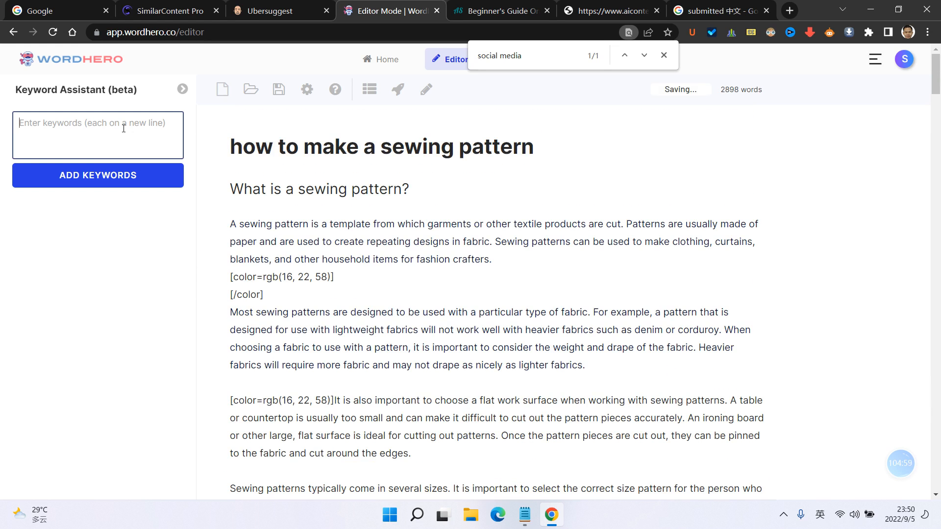
pyautogui.hotkey('ctrl', 'v')
pyautogui.click(136, 175)
# - Return to point 1 and select the keywords commercial sewing pattern, patterns for sale and trade names for inclusion
pyautogui.scroll(-20, 412, 289)
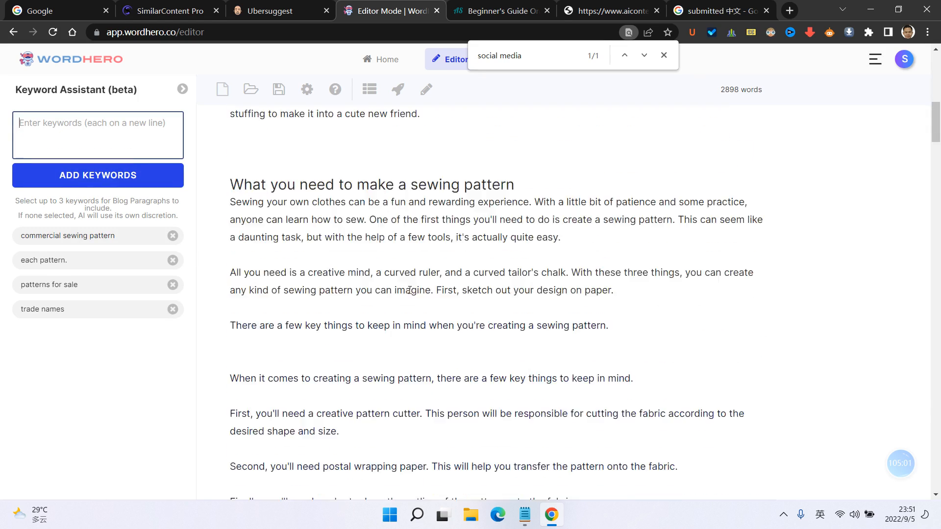
pyautogui.scroll(-20, 412, 289)
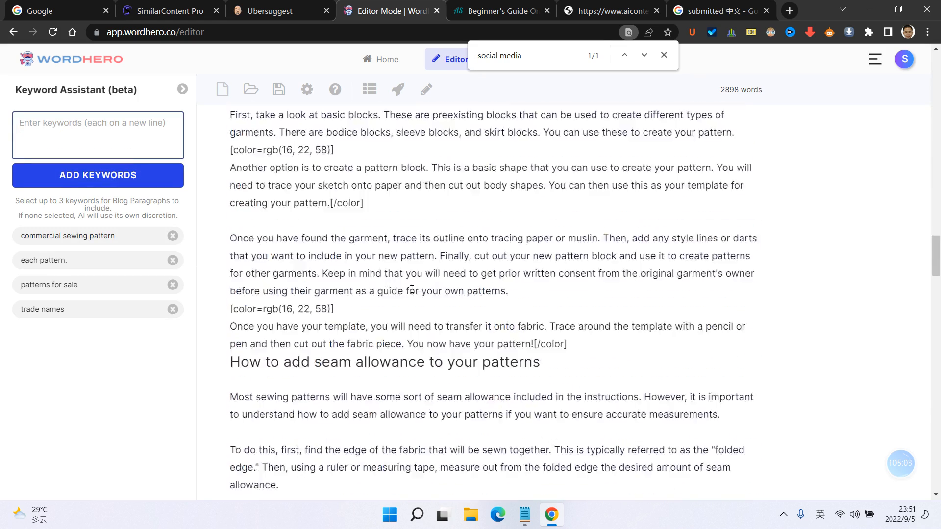
pyautogui.scroll(-10, 412, 289)
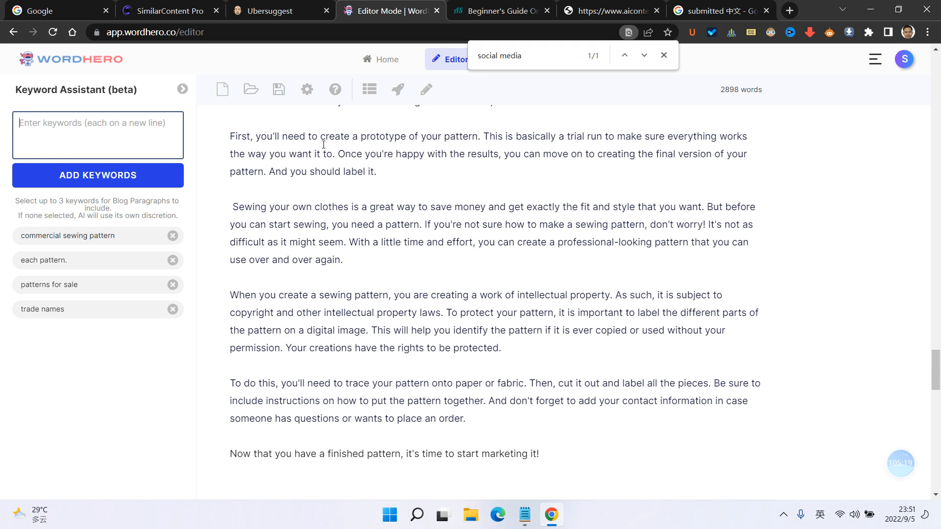
pyautogui.scroll(-20, 324, 144)
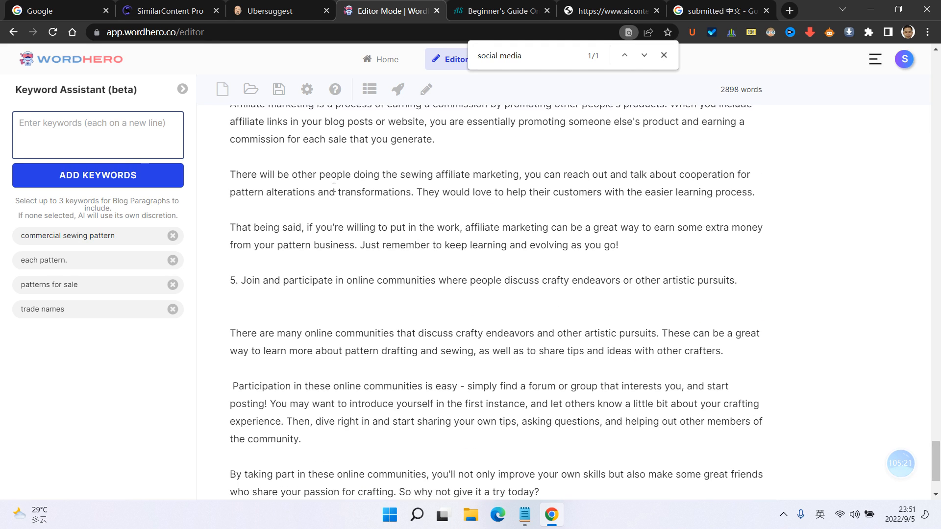
pyautogui.scroll(11, 392, 246)
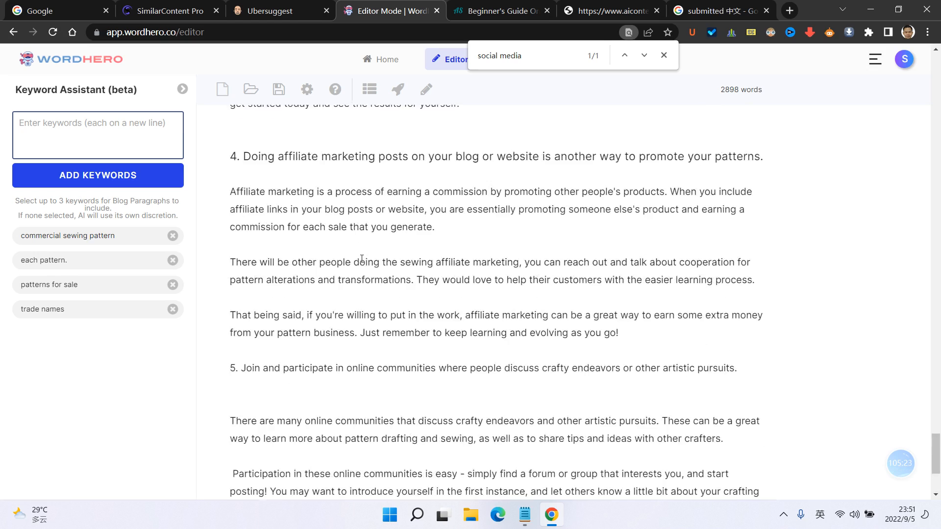
pyautogui.scroll(15, 361, 259)
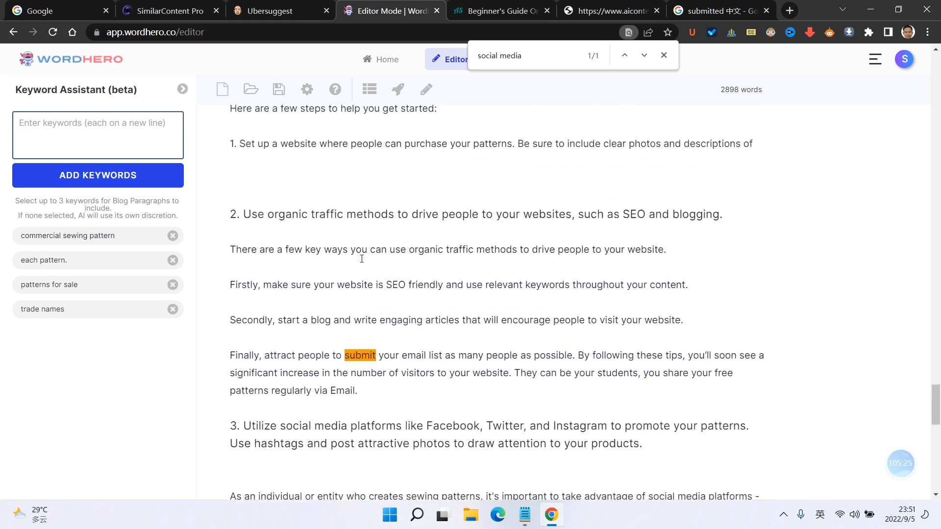
pyautogui.scroll(-1, 362, 258)
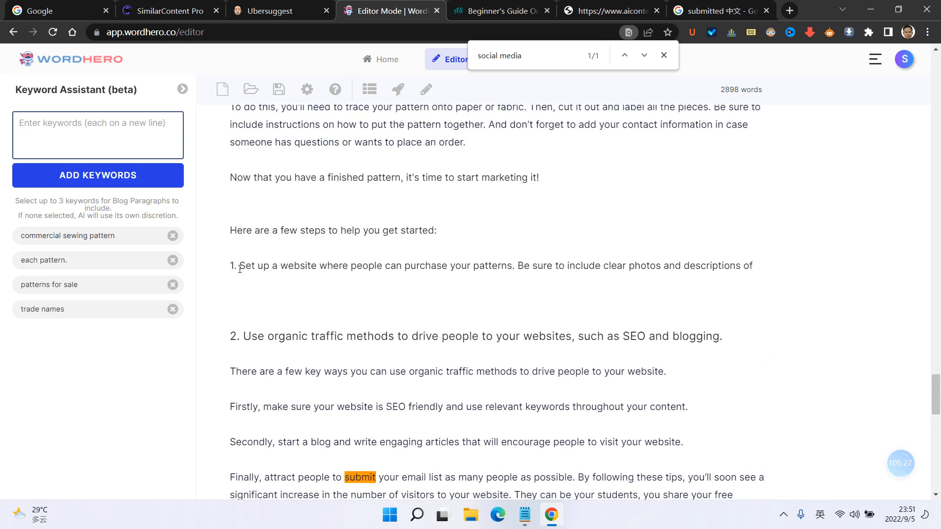
pyautogui.moveTo(240, 269); pyautogui.dragTo(357, 267)
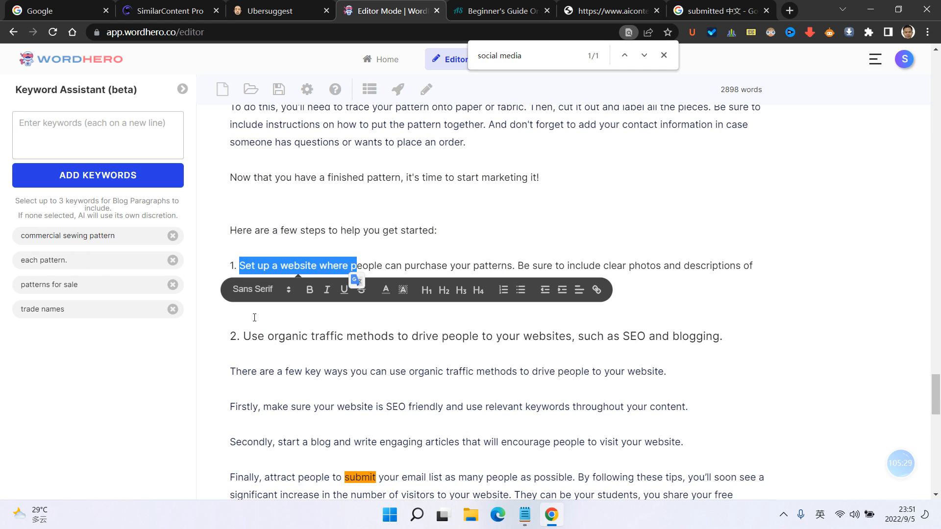
pyautogui.click(279, 336)
pyautogui.click(90, 238)
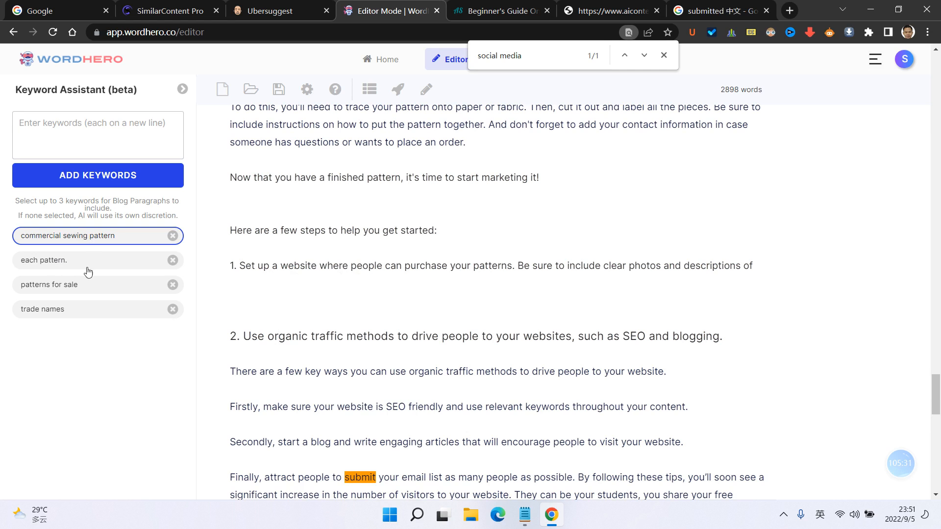
pyautogui.click(73, 286)
pyautogui.click(100, 345)
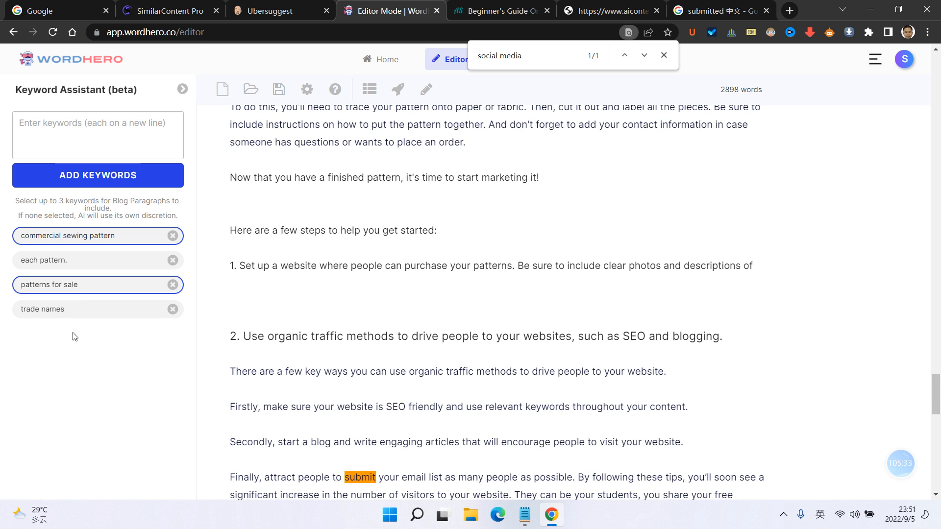
pyautogui.click(72, 288)
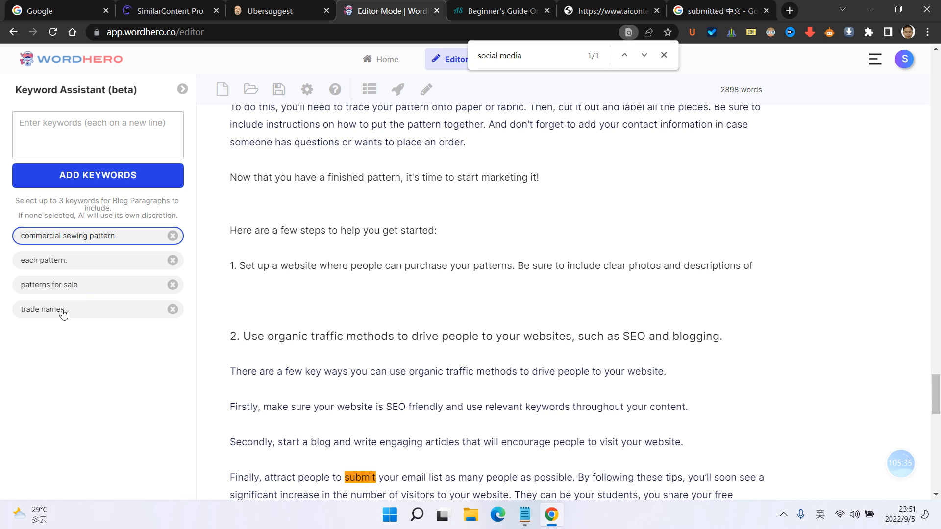
pyautogui.click(60, 311)
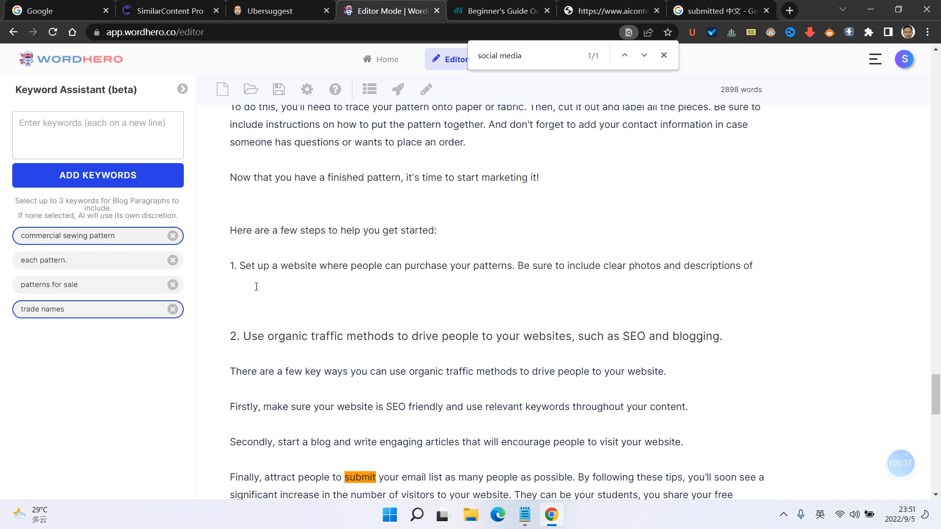
pyautogui.click(85, 291)
# - Remove "each pattern." from the keyword list and add "each pattern." back at the end of point 1
pyautogui.moveTo(240, 265); pyautogui.dragTo(801, 268)
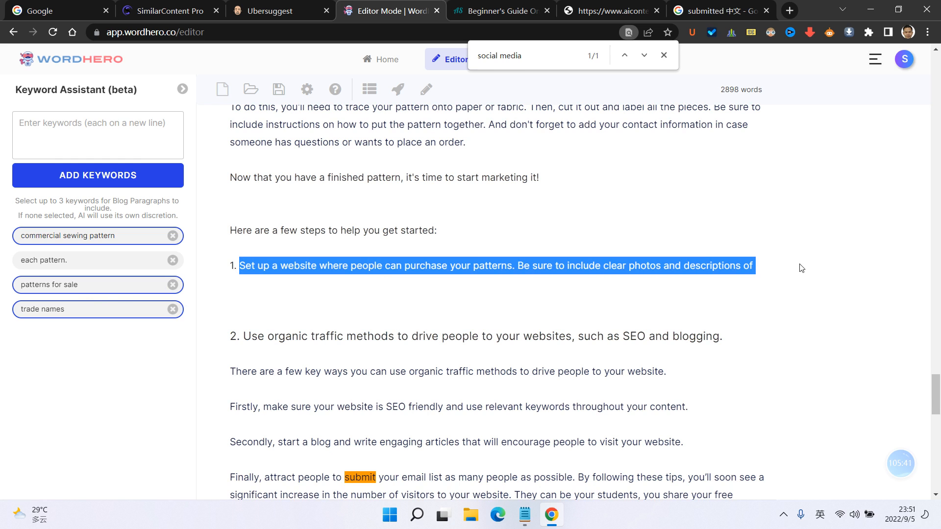
pyautogui.click(616, 233)
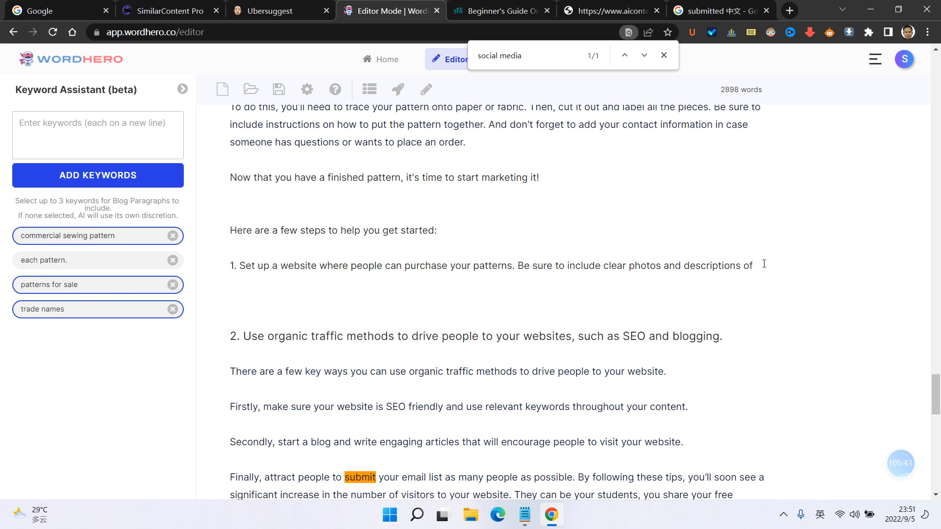
pyautogui.click(173, 260)
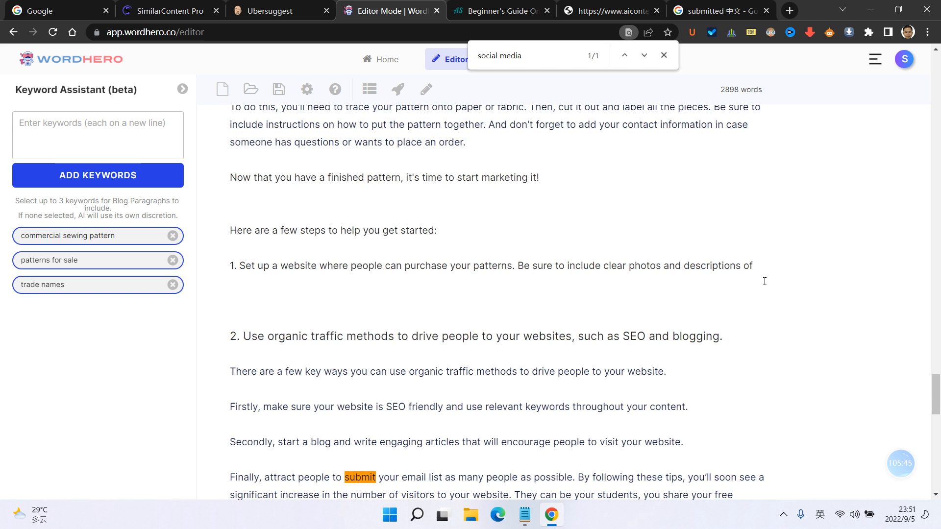
pyautogui.click(763, 269)
pyautogui.write('each ')
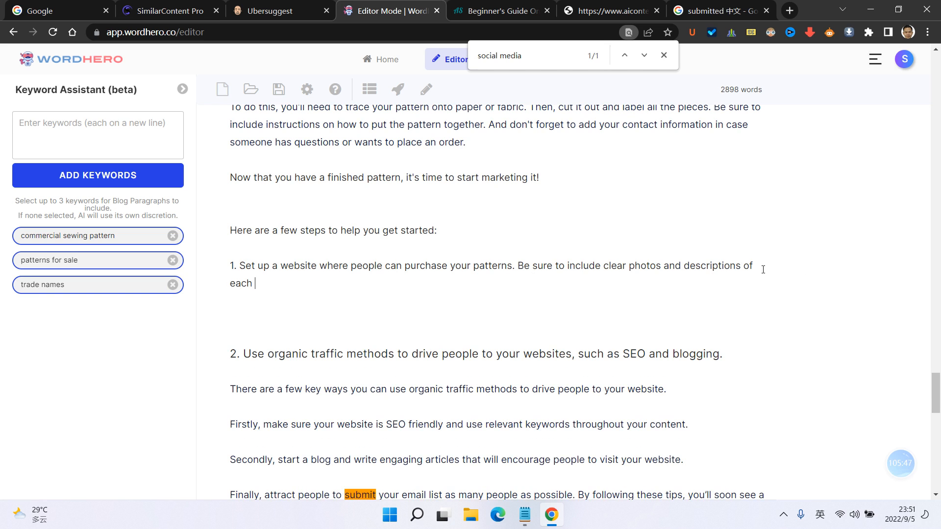
pyautogui.write('pattern.')
# - Generate a paragraph from point 1's text with commercial sewing pattern, patterns for sale and trade names as the selected keywords
pyautogui.moveTo(304, 286); pyautogui.dragTo(239, 267)
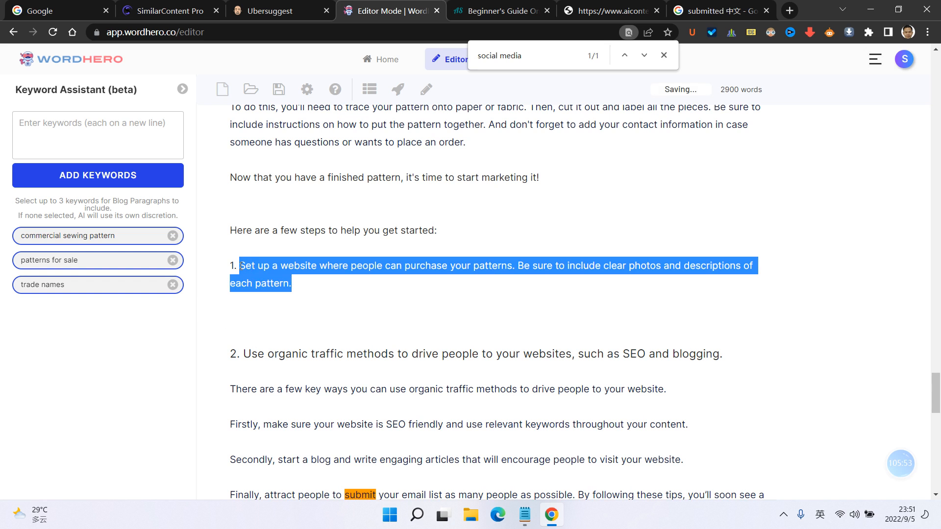
pyautogui.click(398, 89)
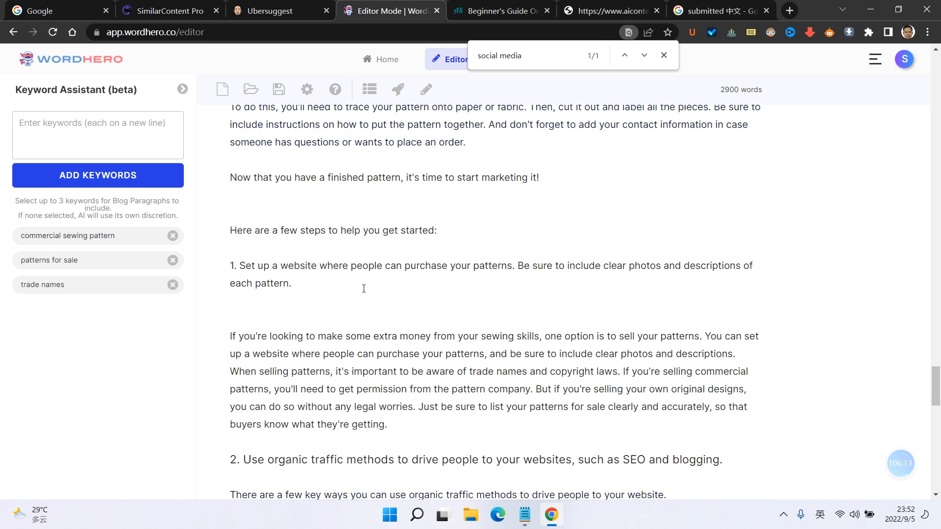
pyautogui.click(327, 308)
# - Insert "commercial sewing" before "patterns" in the first sentence of the generated paragraph under point 1
pyautogui.moveTo(472, 372); pyautogui.dragTo(549, 372)
pyautogui.click(254, 301)
pyautogui.write('commercial')
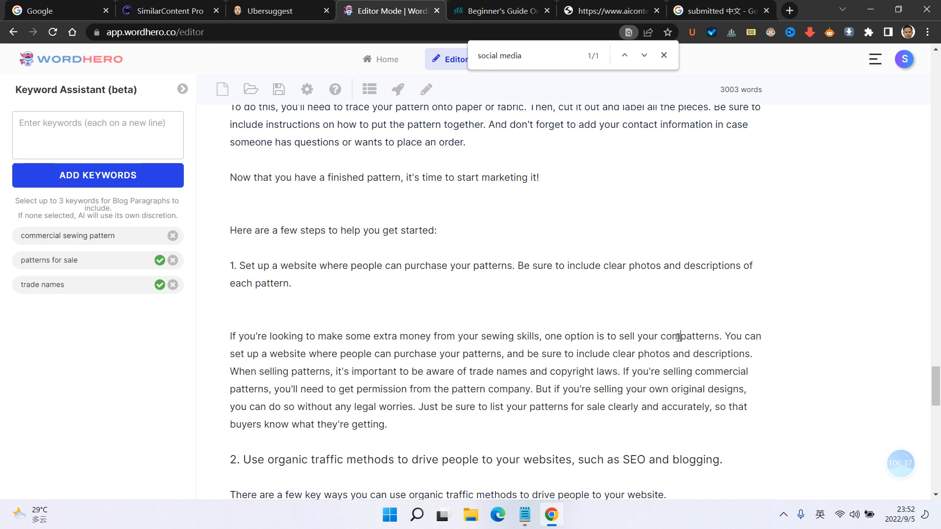
pyautogui.write(' sewing')
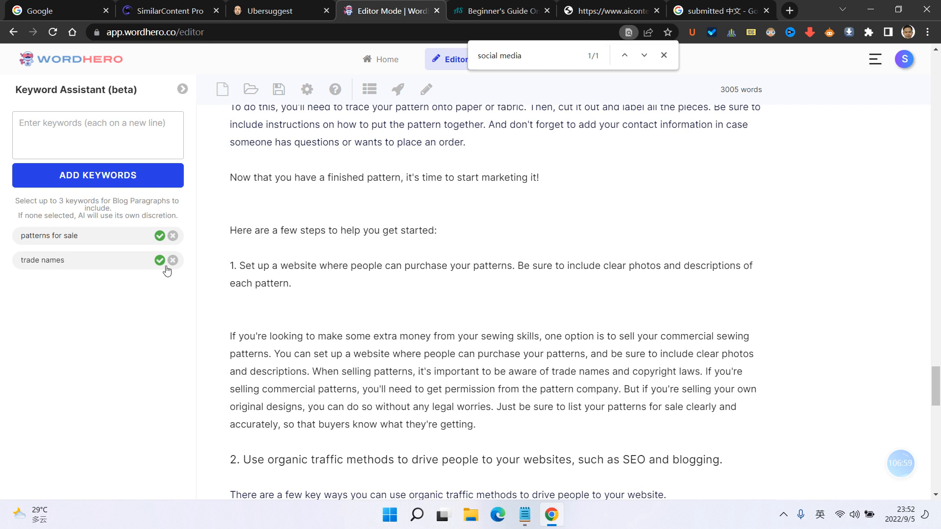
# - Clear the remaining keywords from the Keyword Assistant and return to the list of writing tools
pyautogui.click(173, 236)
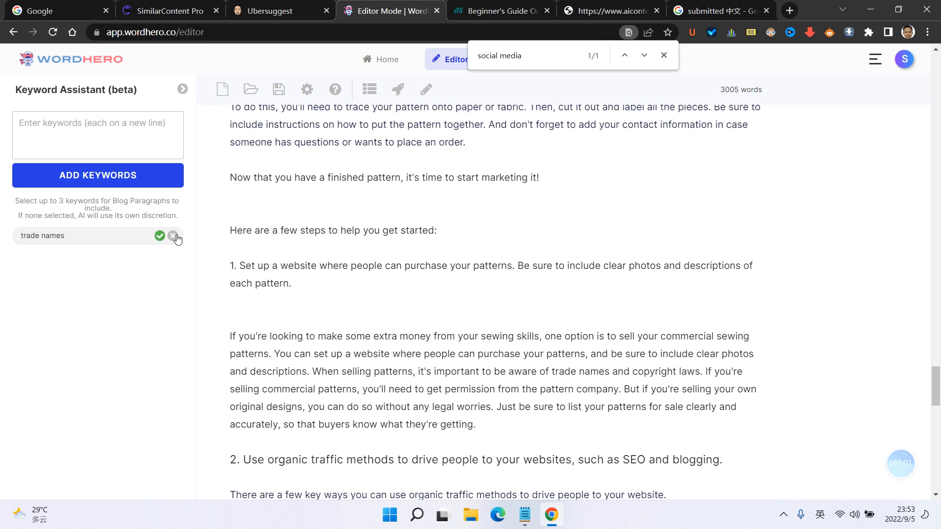
pyautogui.click(173, 236)
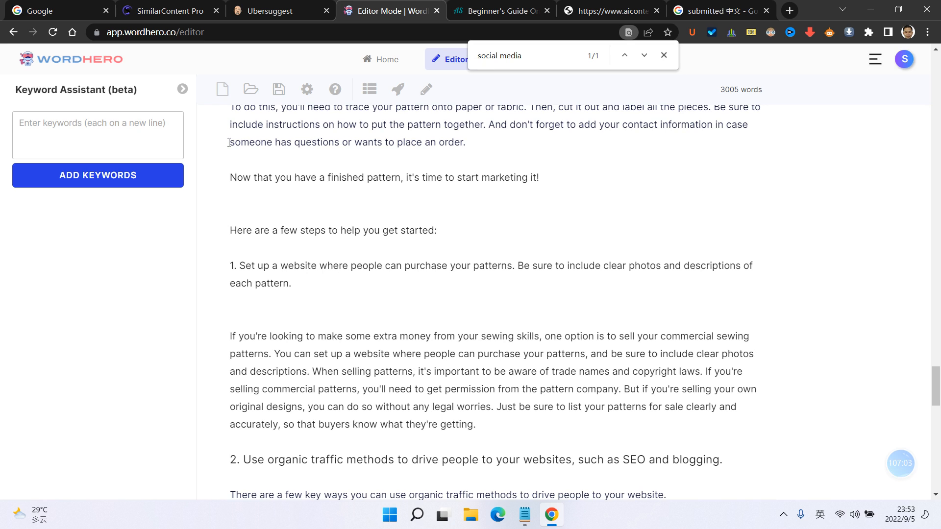
pyautogui.click(183, 90)
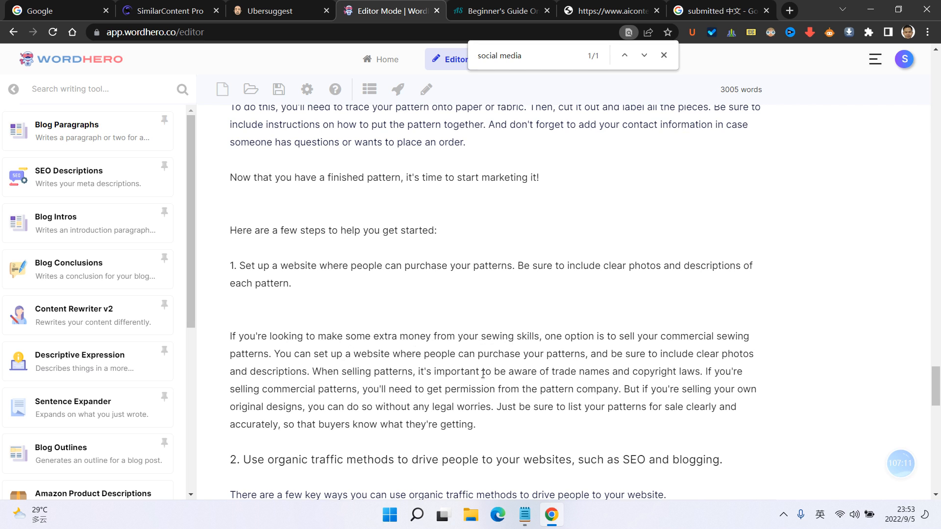
# - Split the paragraph under point 1 before "When selling patterns" and close the page search for social media
pyautogui.click(318, 372)
pyautogui.press('Return')
pyautogui.scroll(-2, 355, 337)
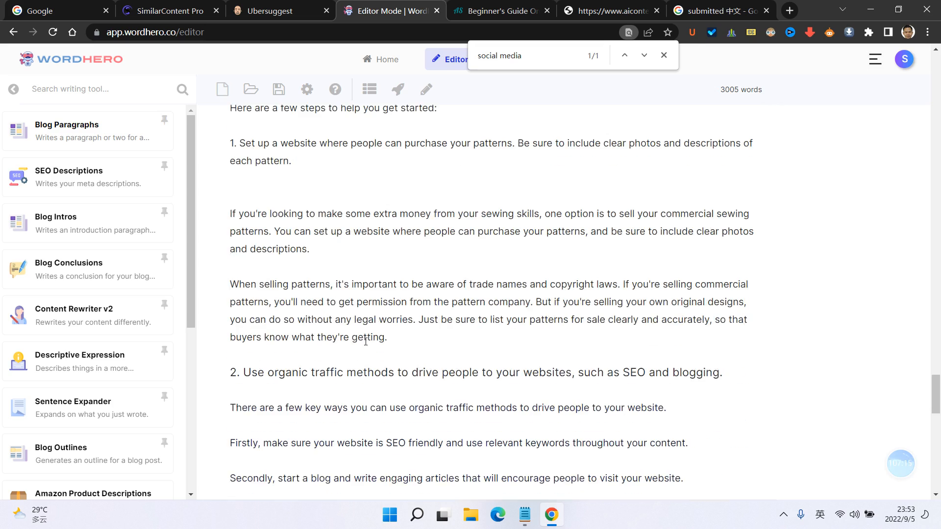
pyautogui.scroll(-1, 357, 331)
pyautogui.scroll(-12, 355, 326)
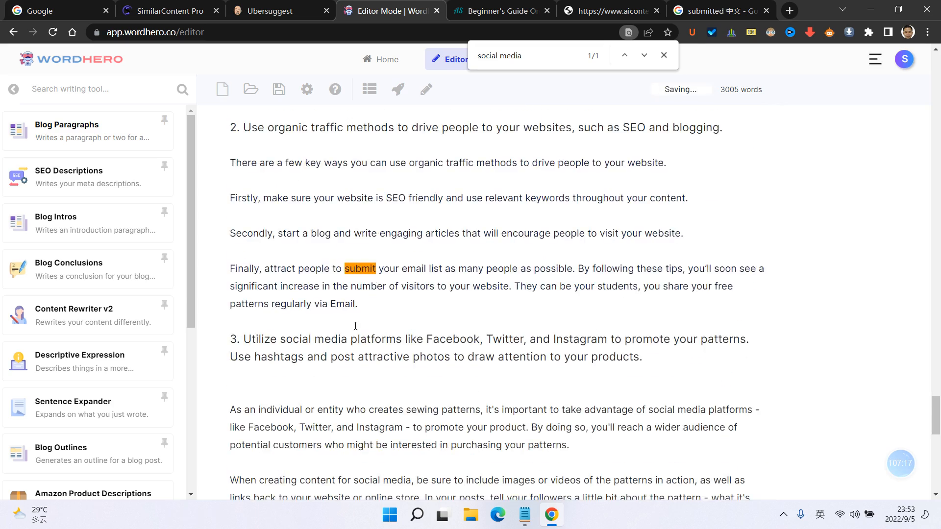
pyautogui.scroll(-2, 355, 326)
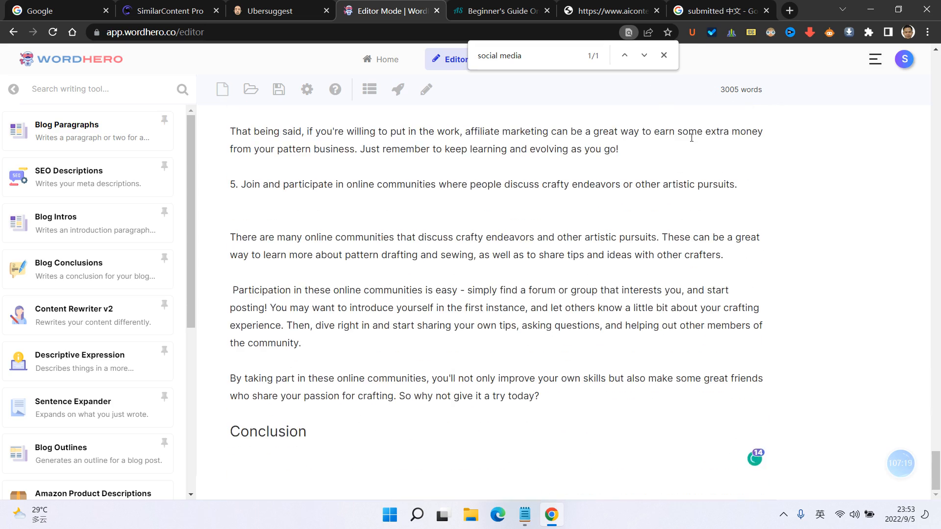
pyautogui.click(664, 55)
# - Insert an empty line between the article title and the "What is a sewing pattern?" heading
pyautogui.scroll(20, 490, 288)
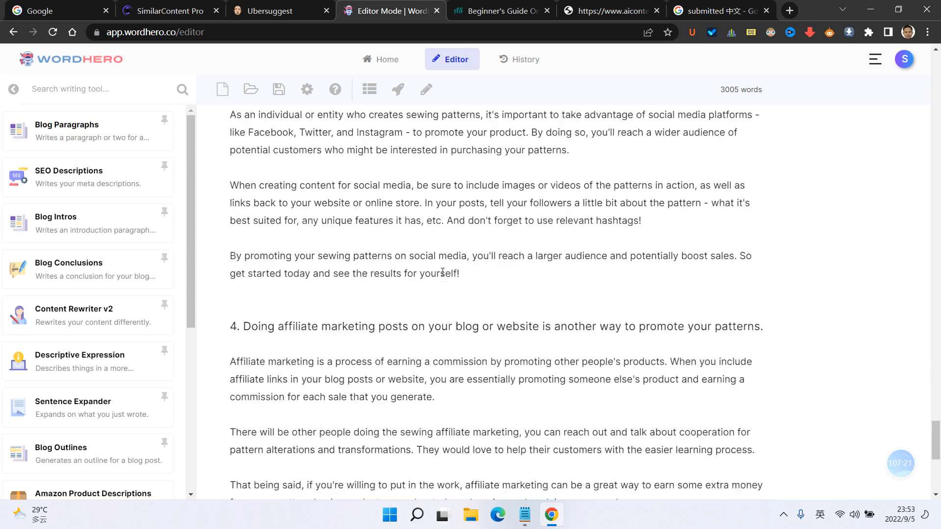
pyautogui.scroll(20, 441, 256)
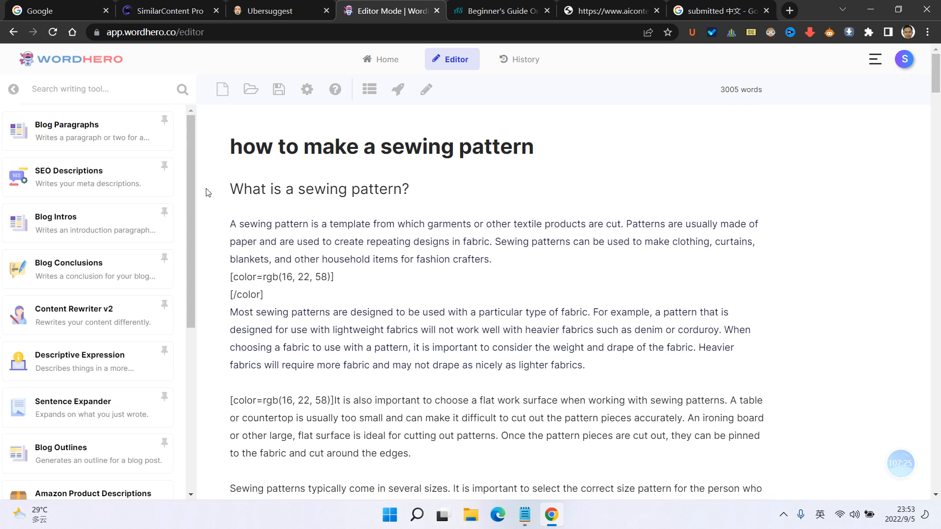
pyautogui.click(229, 188)
pyautogui.press('Return')
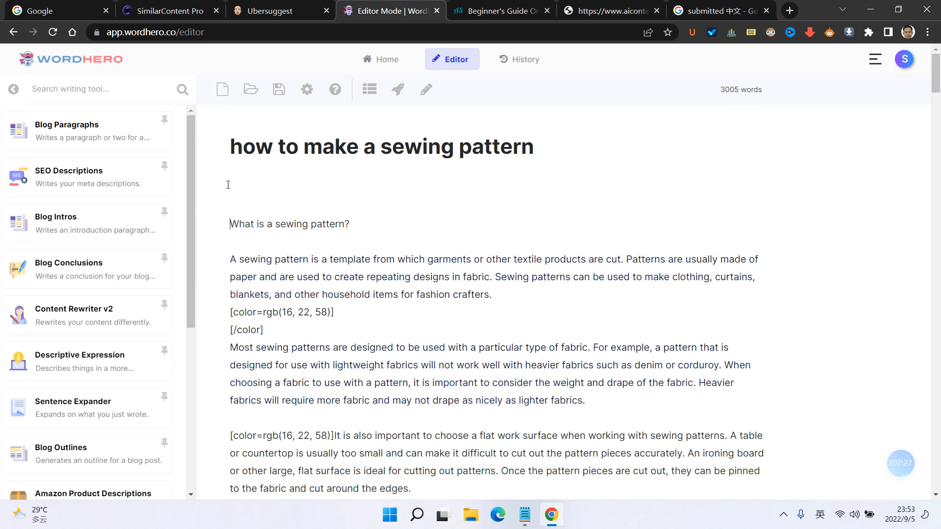
# - Examine the introduction and table of contents of the Beginner's Guide reference article, and return to the WordHero editor
pyautogui.click(520, 10)
pyautogui.scroll(5, 437, 215)
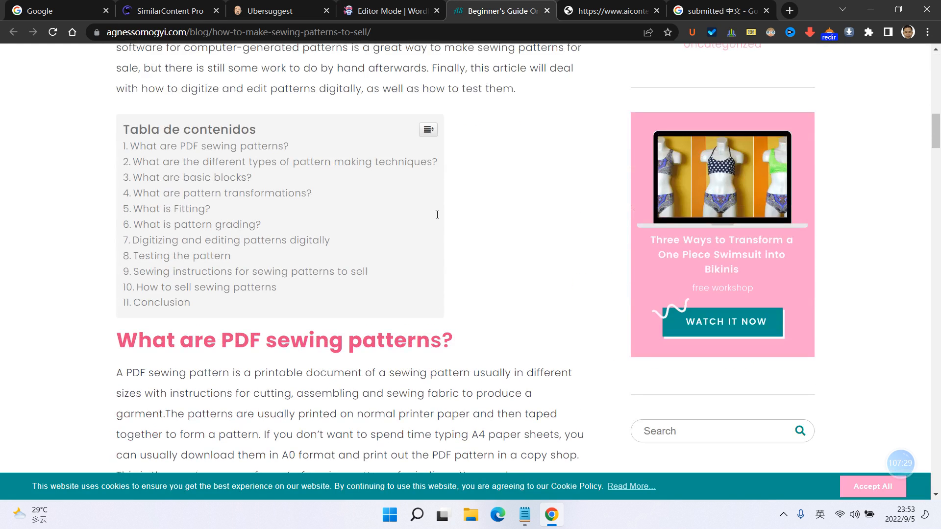
pyautogui.scroll(15, 437, 214)
pyautogui.scroll(-10, 423, 210)
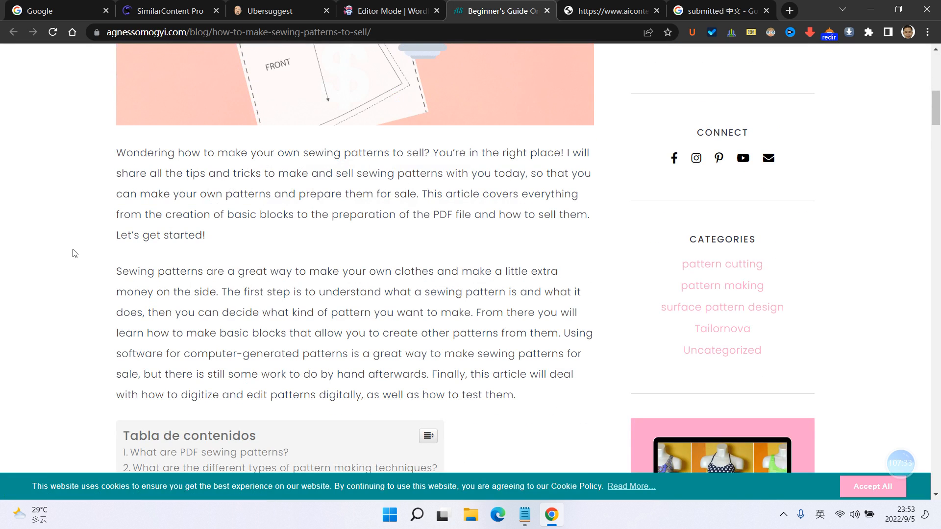
pyautogui.scroll(-3, 218, 210)
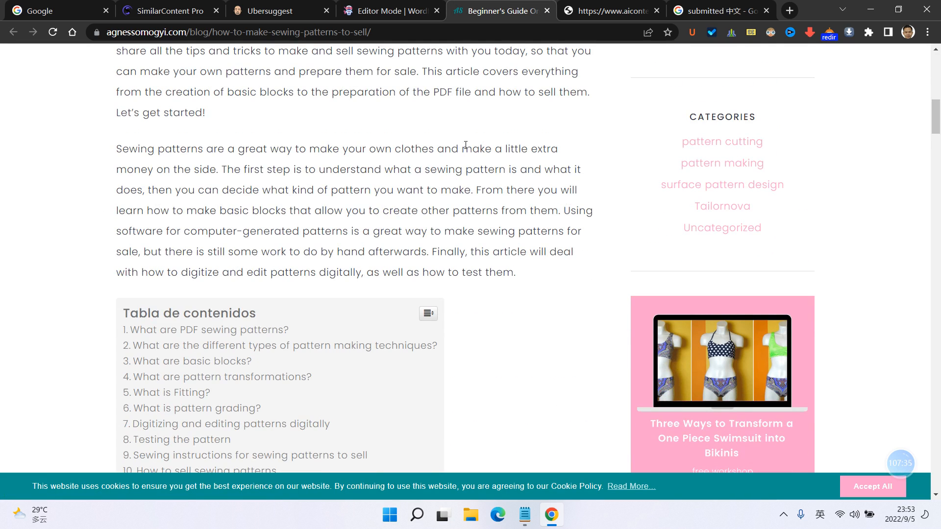
pyautogui.click(371, 10)
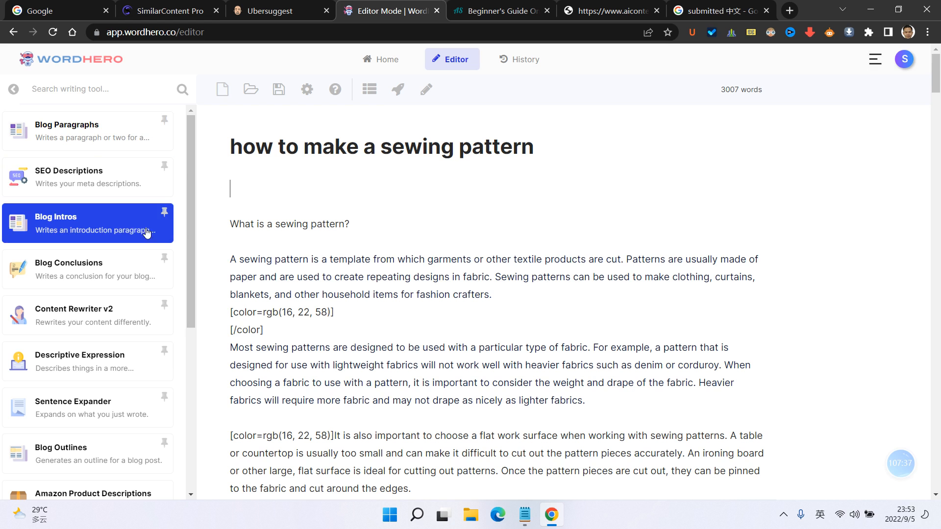
# - Generate Blog Intros using the copied article title "how to make a sewing pattern" as the topic
pyautogui.tripleClick(669, 146)
pyautogui.hotkey('ctrl', 'c')
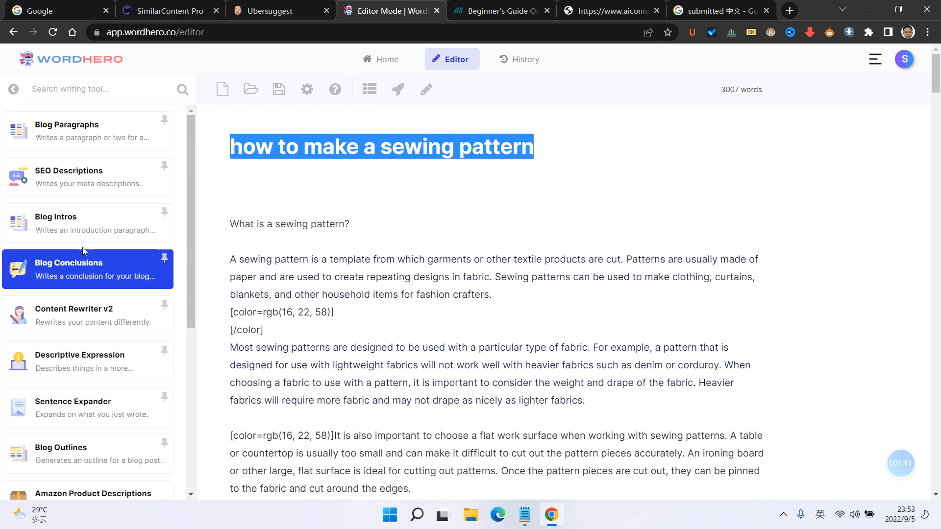
pyautogui.click(141, 226)
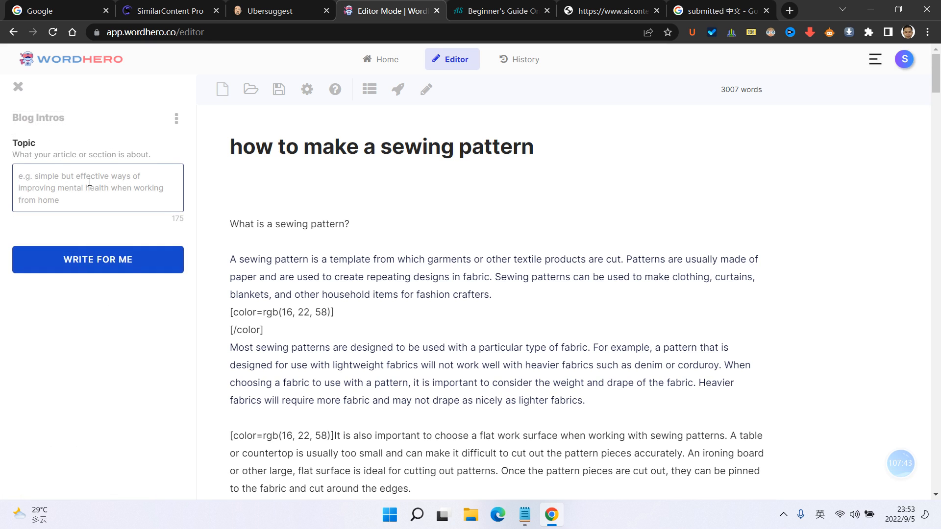
pyautogui.click(90, 182)
pyautogui.hotkey('ctrl', 'v')
pyautogui.click(131, 248)
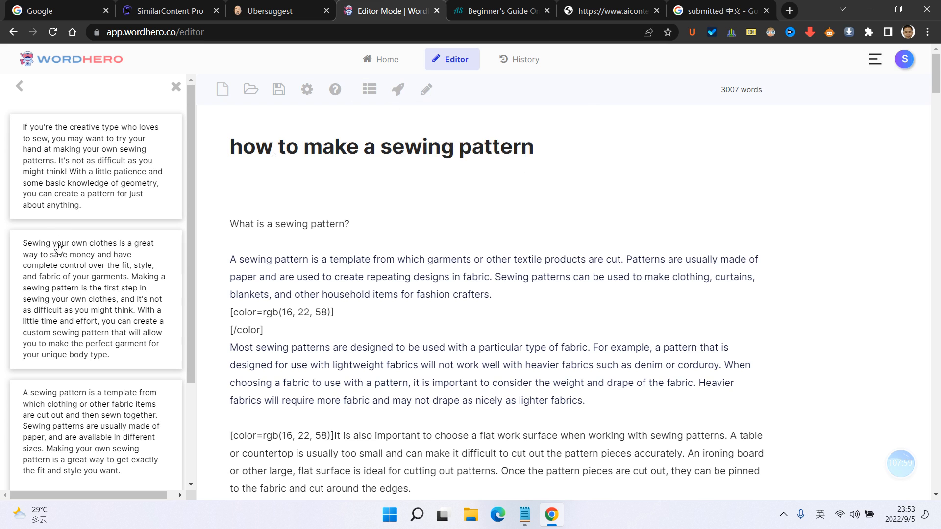
# - Insert the generated intro beginning "Sewing your own clothes is a great way to save money" below the title and turn it into body text
pyautogui.click(139, 310)
pyautogui.click(304, 175)
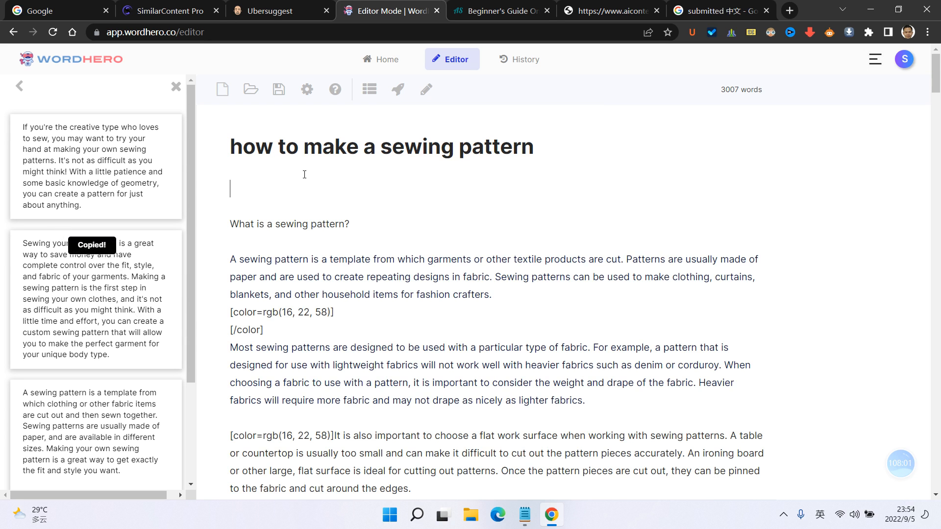
pyautogui.hotkey('ctrl', 'v')
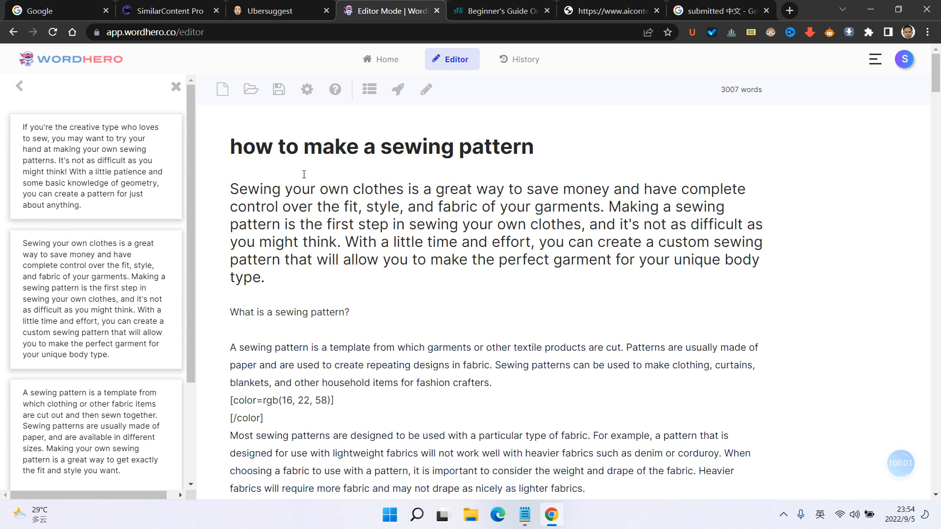
pyautogui.moveTo(289, 269); pyautogui.dragTo(227, 185)
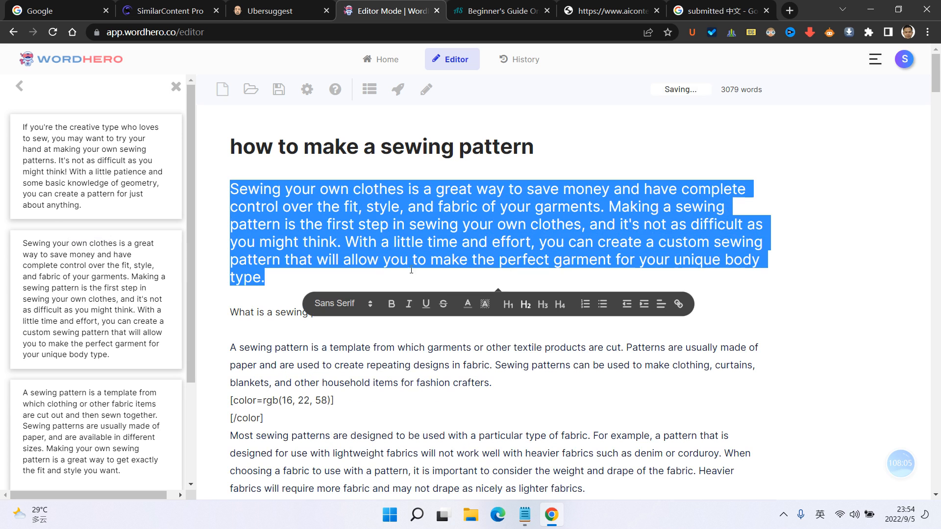
pyautogui.click(525, 304)
pyautogui.click(469, 237)
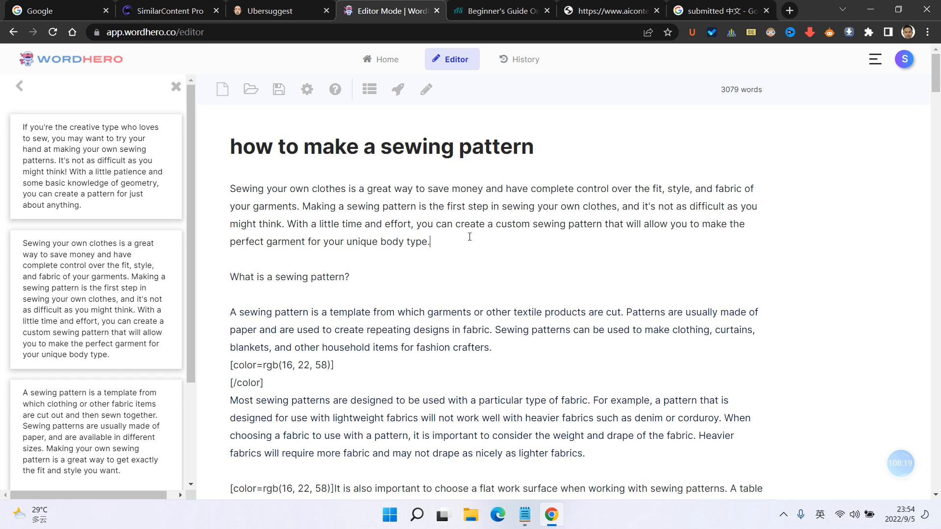
# - Format the line "What is a sewing pattern?" as an H2 heading
pyautogui.moveTo(351, 278); pyautogui.dragTo(229, 277)
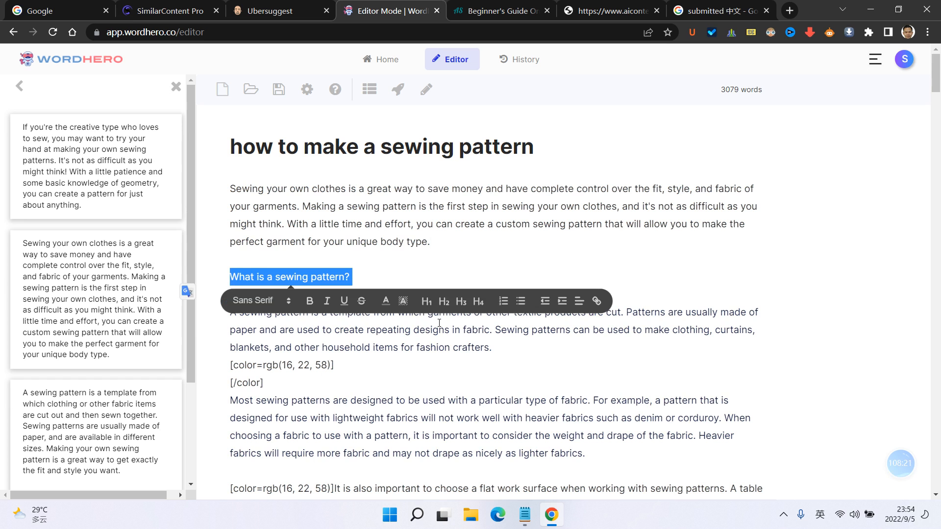
pyautogui.click(444, 303)
pyautogui.click(466, 269)
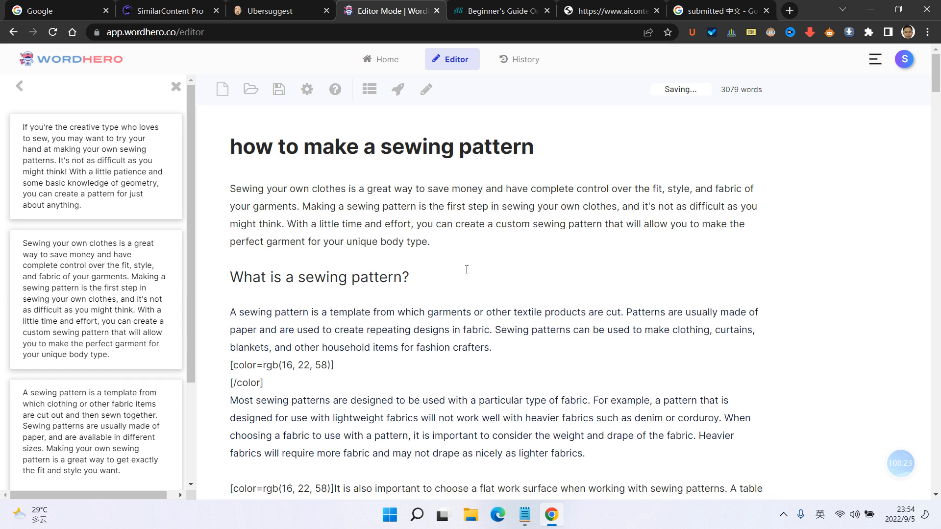
pyautogui.click(476, 254)
pyautogui.click(463, 245)
# - Close the generated intros and delete an extra empty line below point 1 in the marketing section
pyautogui.scroll(-15, 462, 240)
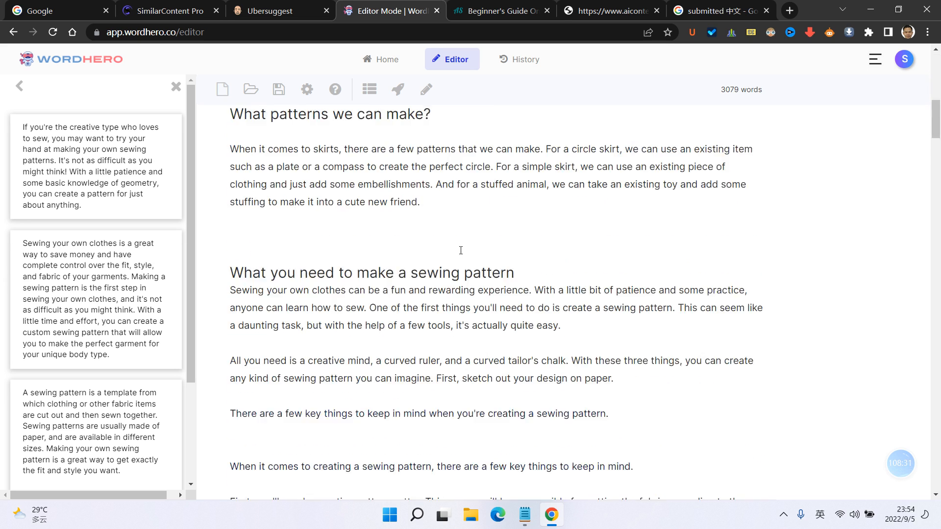
pyautogui.scroll(-10, 460, 250)
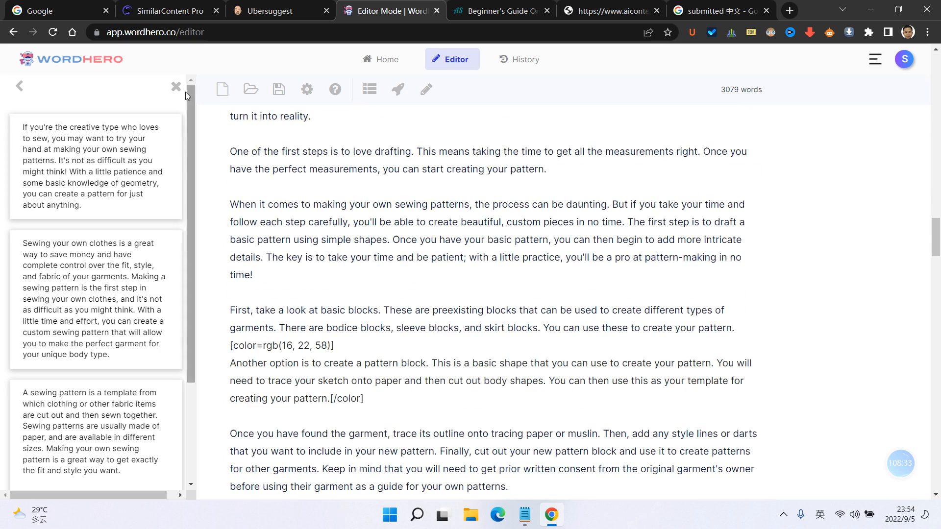
pyautogui.scroll(-15, 274, 148)
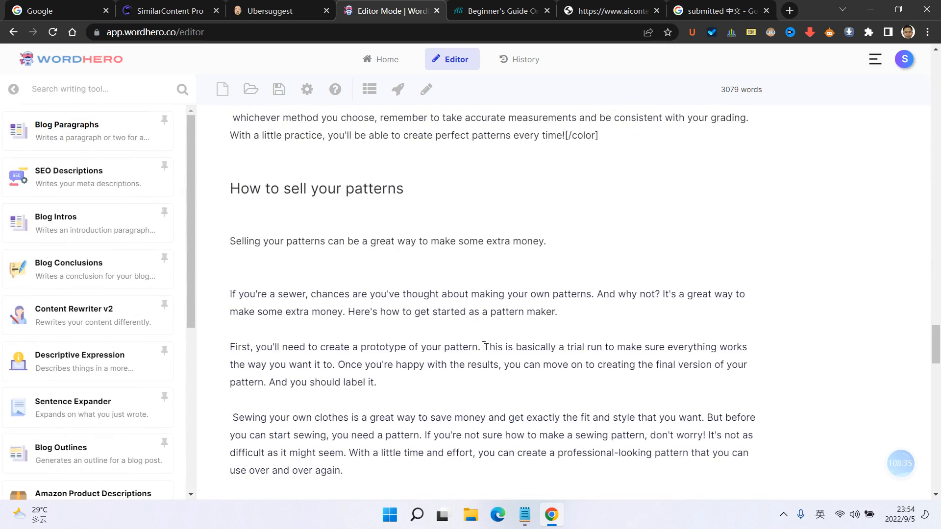
pyautogui.scroll(-8, 434, 276)
pyautogui.scroll(4, 434, 276)
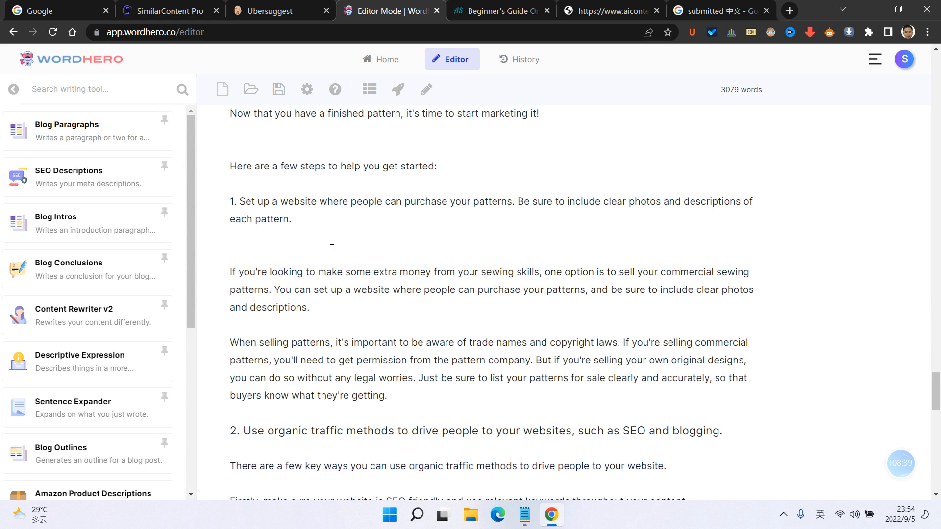
pyautogui.press('BackSpace')
# - Generate Blog Conclusions using the copied article title "how to make a sewing pattern" as the short description
pyautogui.scroll(-2, 385, 315)
pyautogui.scroll(-15, 385, 315)
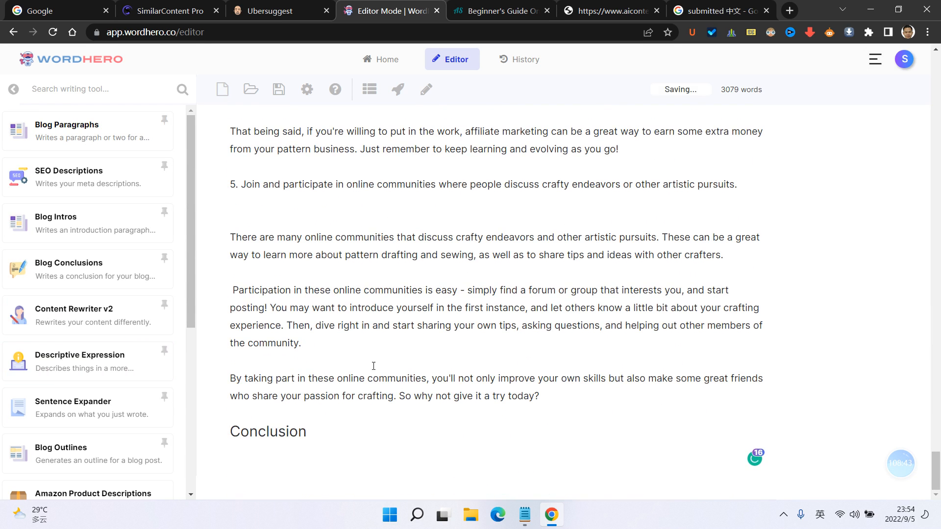
pyautogui.scroll(20, 414, 280)
pyautogui.scroll(20, 414, 280)
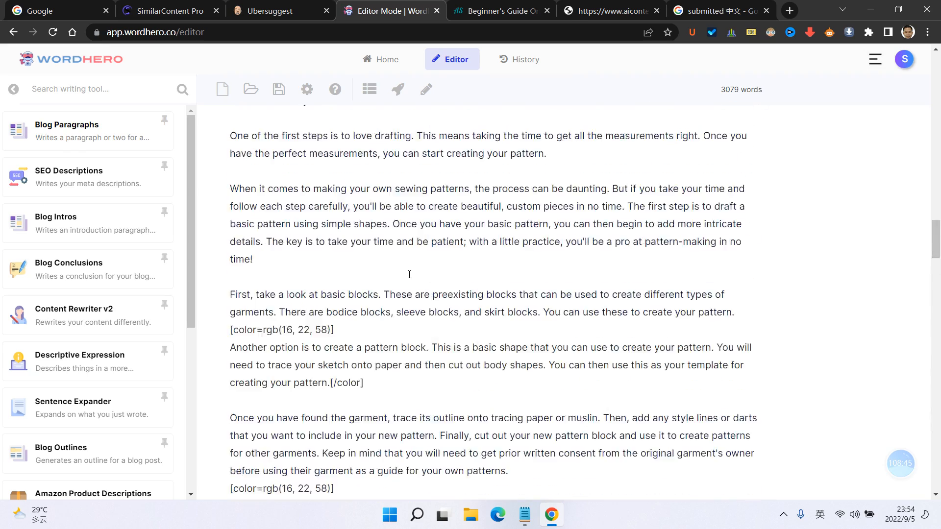
pyautogui.scroll(2, 395, 232)
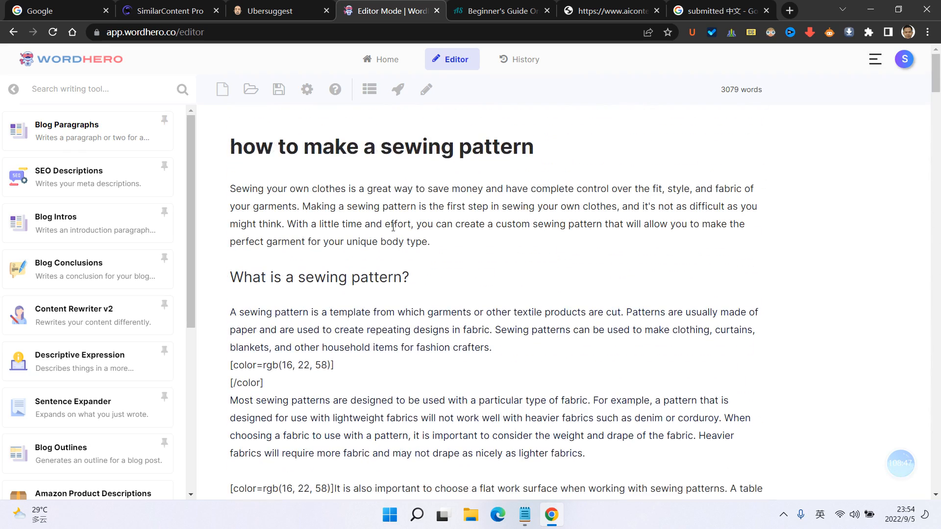
pyautogui.moveTo(231, 145); pyautogui.dragTo(692, 141)
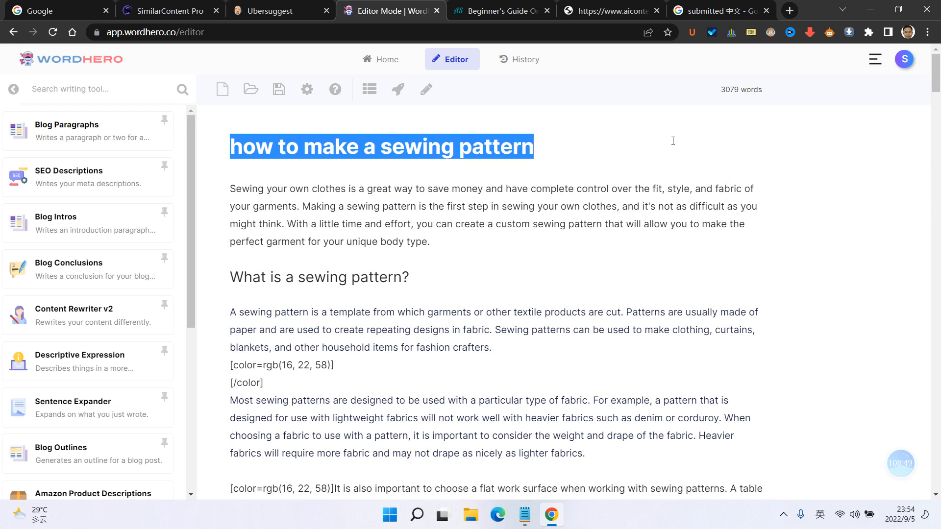
pyautogui.click(97, 285)
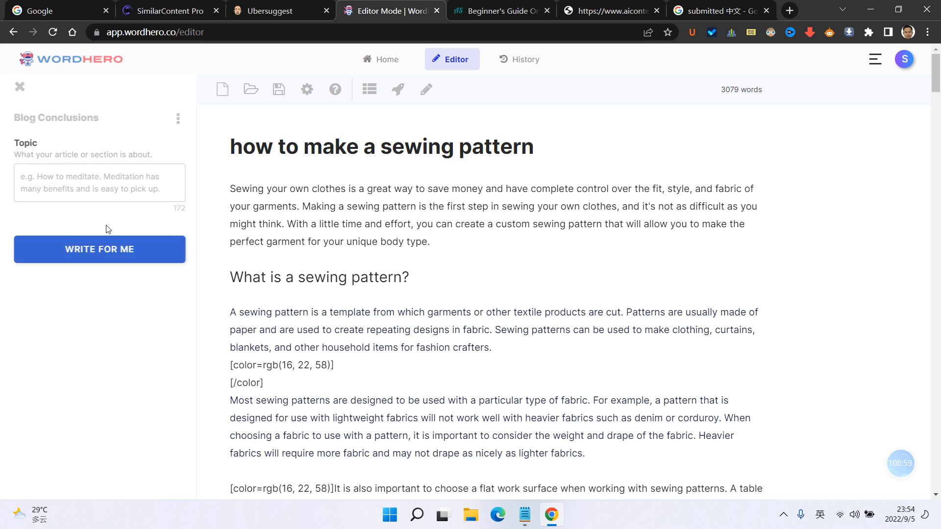
pyautogui.hotkey('ctrl', 'v')
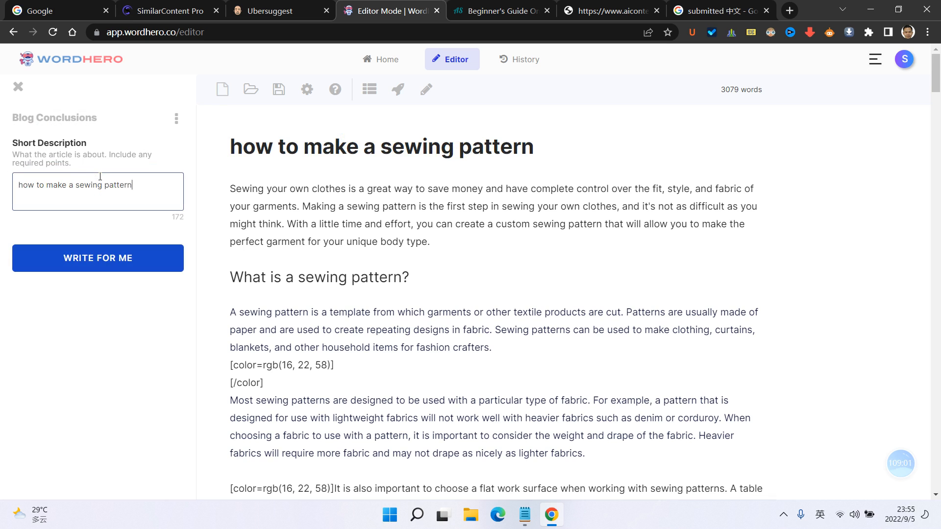
pyautogui.click(96, 263)
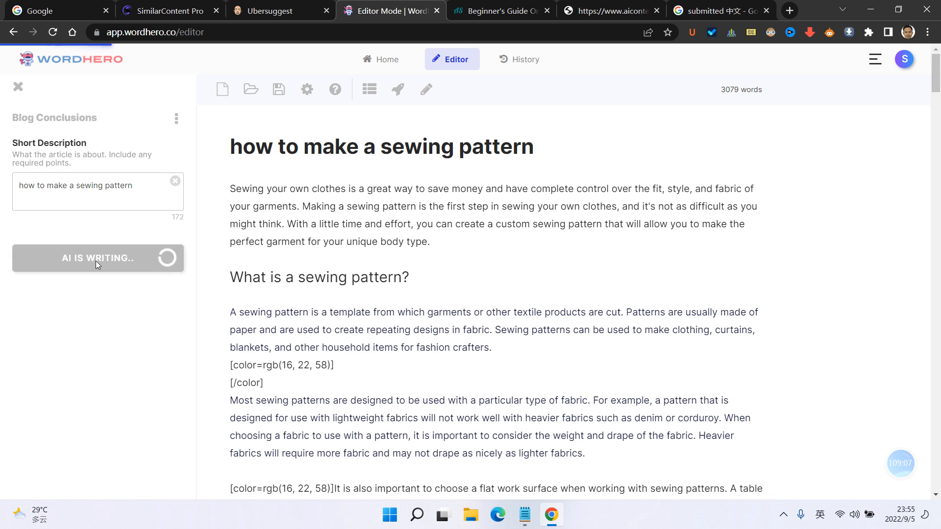
# - Insert the generated conclusion about getting the perfect fit for your garments below the Conclusion heading, separated by an empty line
pyautogui.scroll(-15, 725, 294)
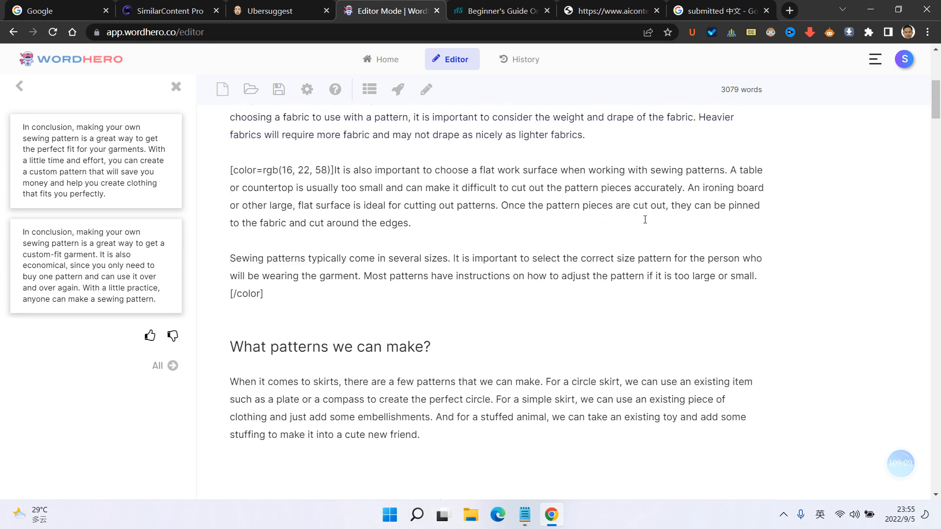
pyautogui.moveTo(934, 149); pyautogui.dragTo(845, 427)
pyautogui.scroll(-6, 614, 350)
pyautogui.click(336, 451)
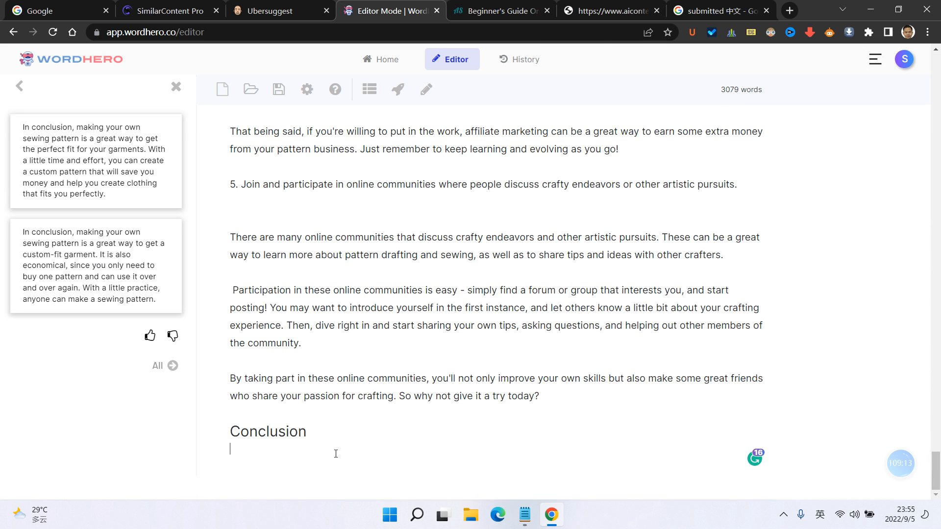
pyautogui.click(68, 164)
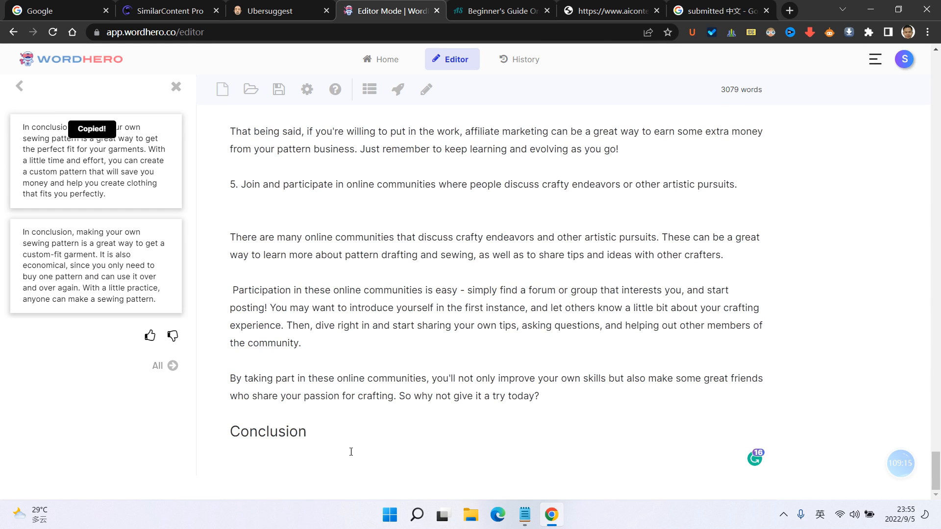
pyautogui.hotkey('ctrl', 'v')
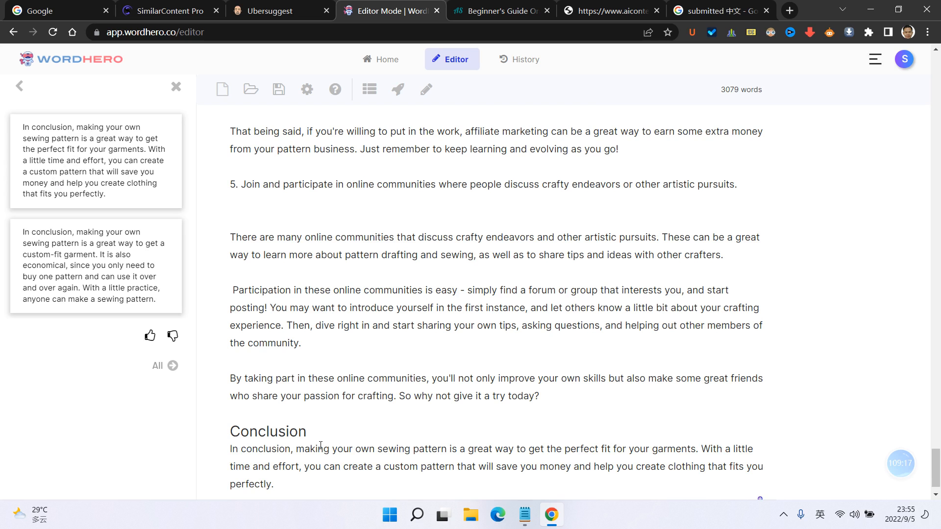
pyautogui.scroll(-1, 344, 440)
pyautogui.press('Return')
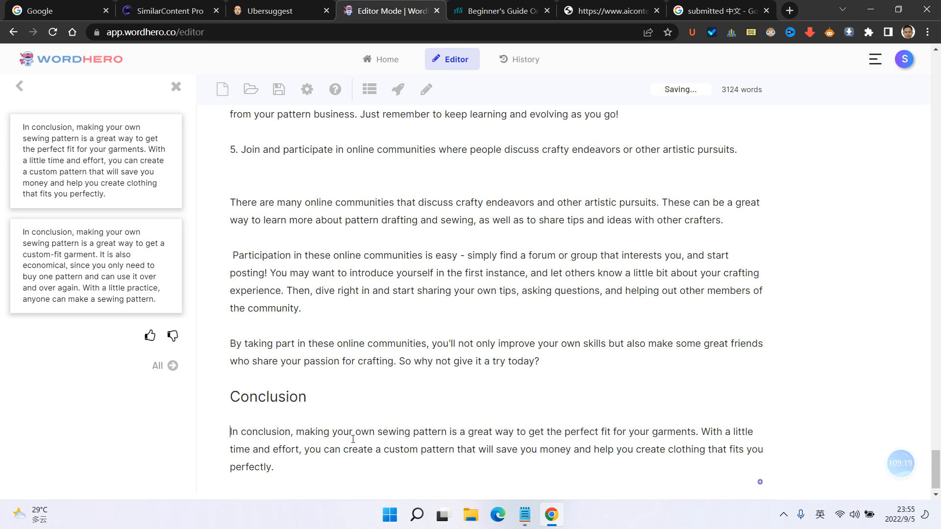
# - Append the second generated conclusion, about a custom-fit garment, to the end of the Conclusion paragraph
pyautogui.click(129, 297)
pyautogui.scroll(-9, 339, 418)
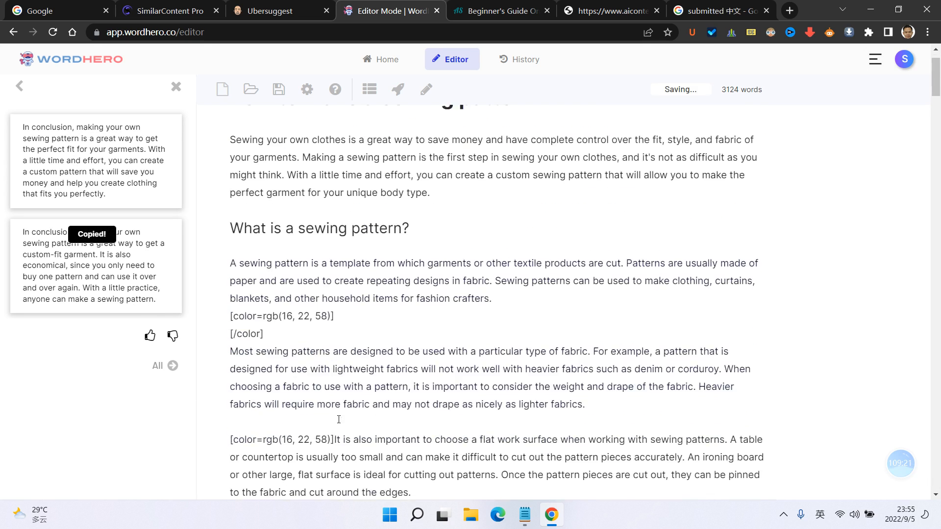
pyautogui.moveTo(936, 136); pyautogui.dragTo(936, 488)
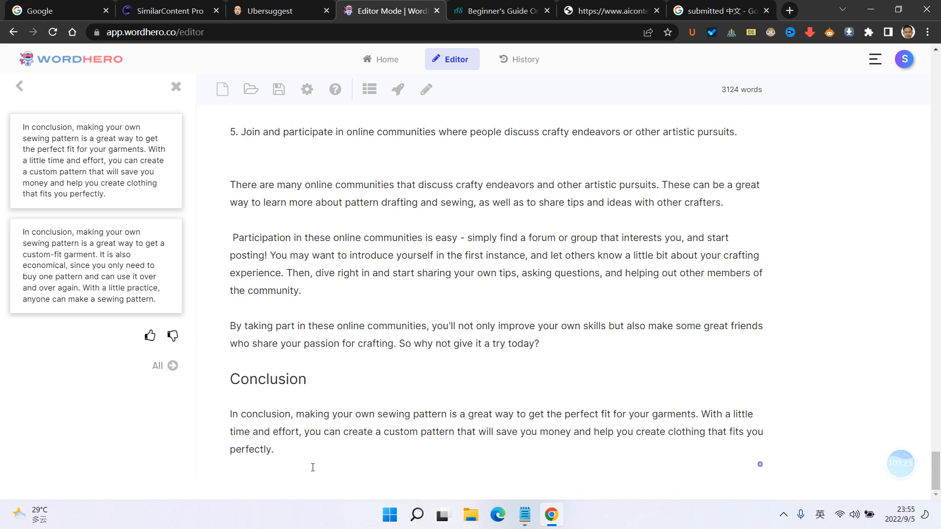
pyautogui.click(327, 450)
pyautogui.hotkey('ctrl', 'v')
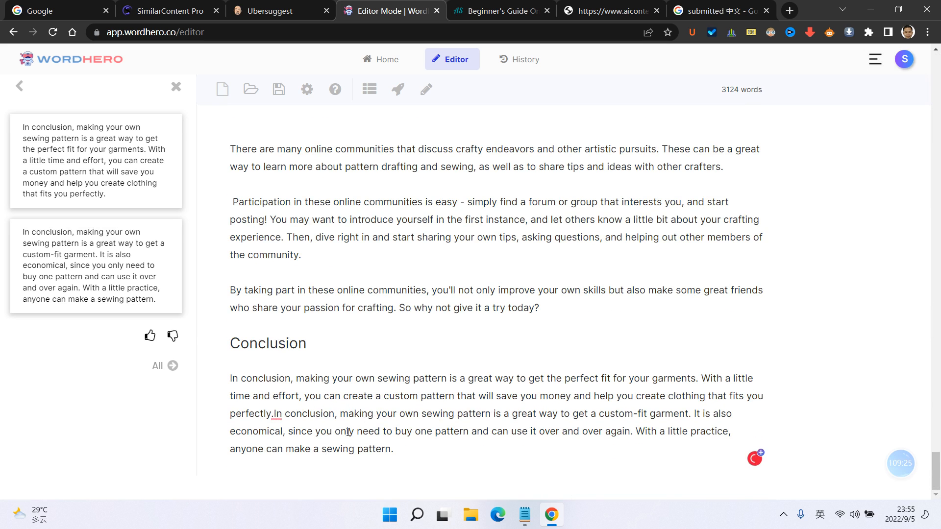
# - Separate the two joined conclusions with a space and replace the repeated opening from "In conclusion" through "since you" with "You"
pyautogui.click(275, 414)
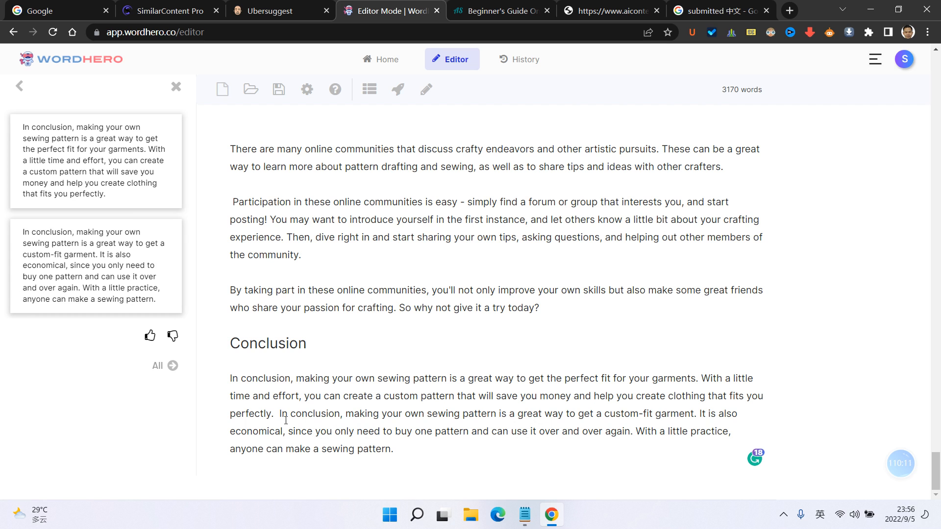
pyautogui.moveTo(280, 413); pyautogui.dragTo(324, 437)
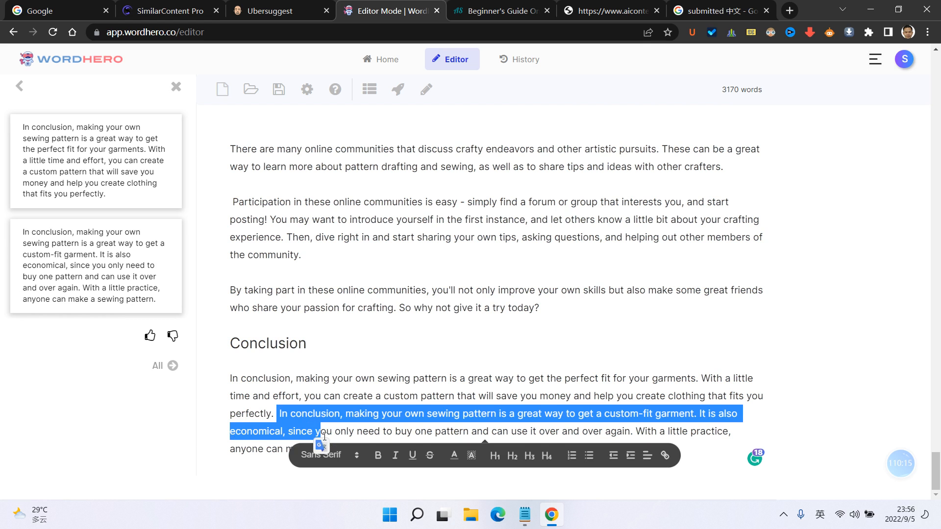
pyautogui.write('Y')
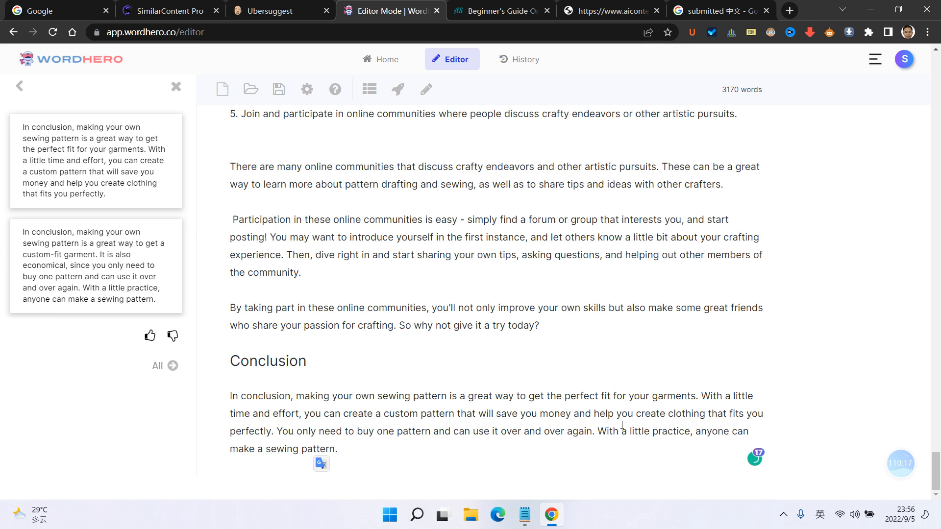
# - Review the merged Conclusion paragraph and check the article's total word count
pyautogui.click(617, 448)
pyautogui.scroll(2, 620, 441)
pyautogui.scroll(-2, 621, 438)
pyautogui.moveTo(279, 429); pyautogui.dragTo(361, 447)
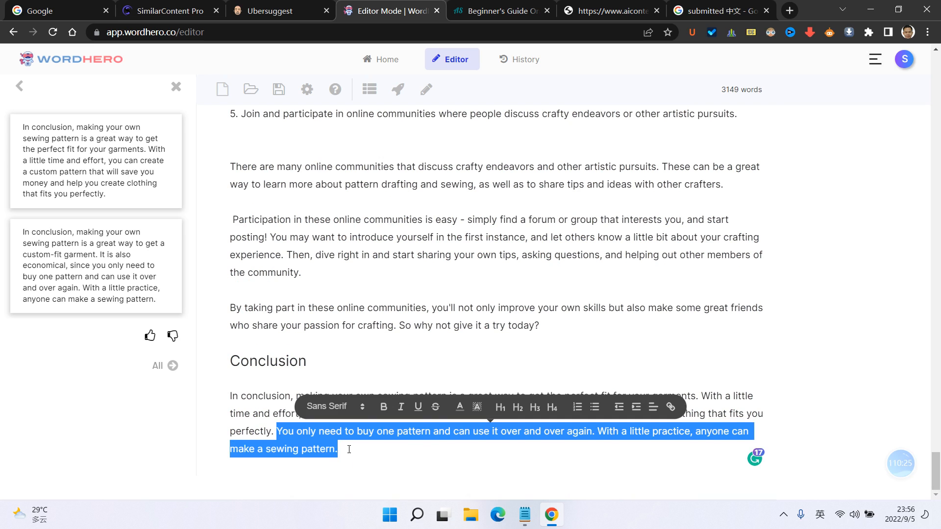
pyautogui.click(346, 449)
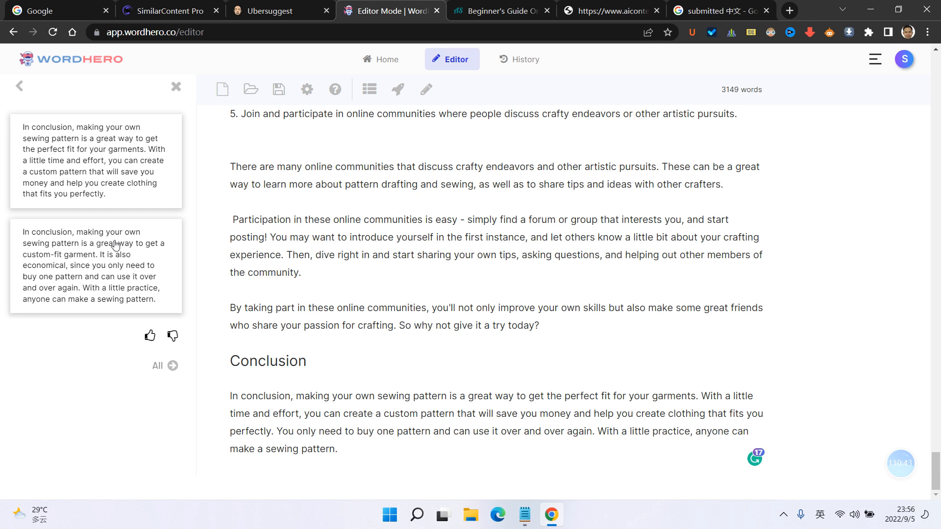
pyautogui.moveTo(233, 390); pyautogui.dragTo(302, 408)
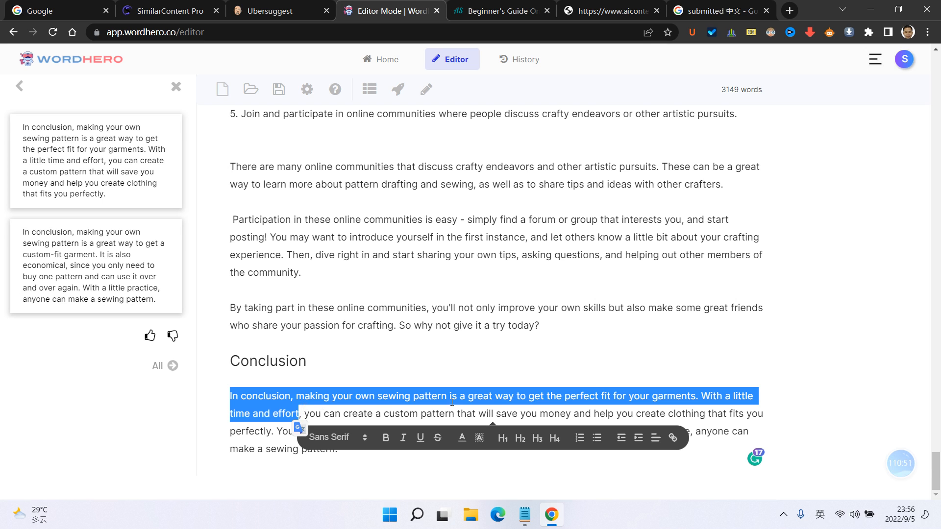
pyautogui.click(394, 445)
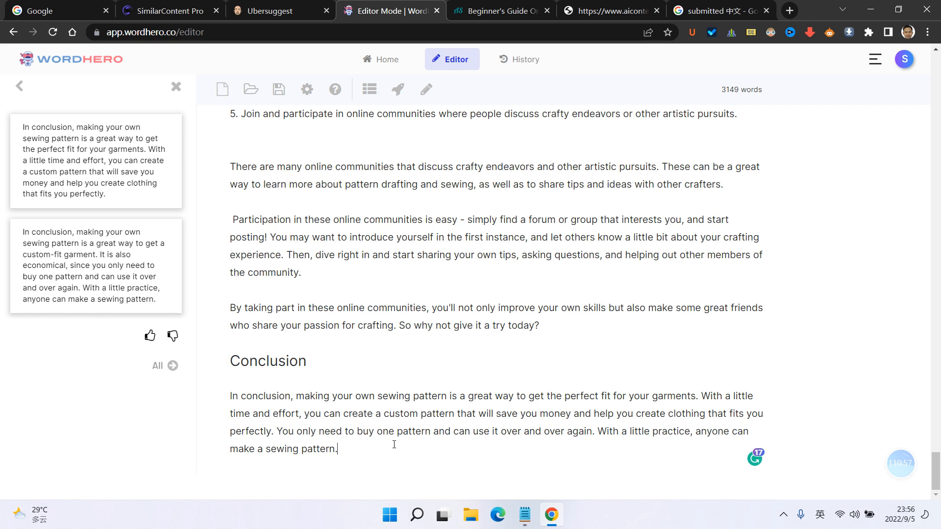
pyautogui.scroll(15, 706, 302)
pyautogui.scroll(5, 706, 303)
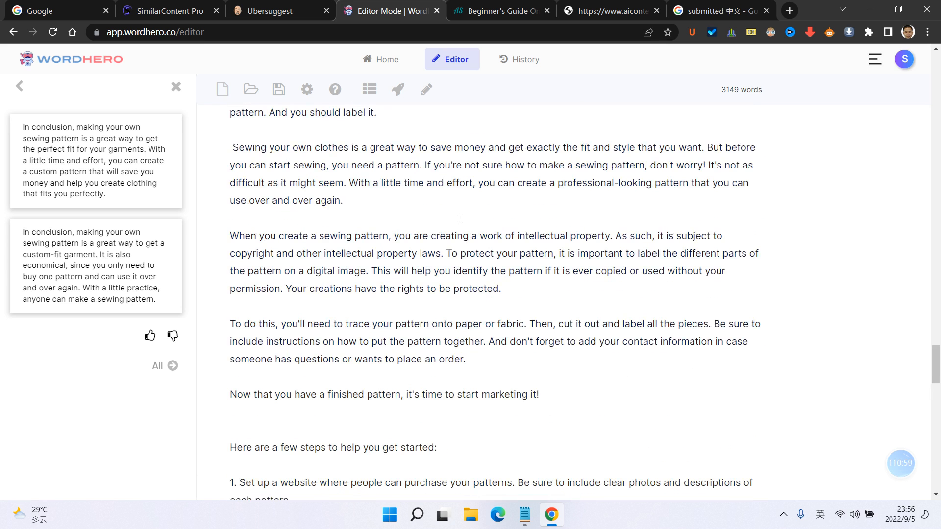
pyautogui.moveTo(711, 89); pyautogui.dragTo(787, 89)
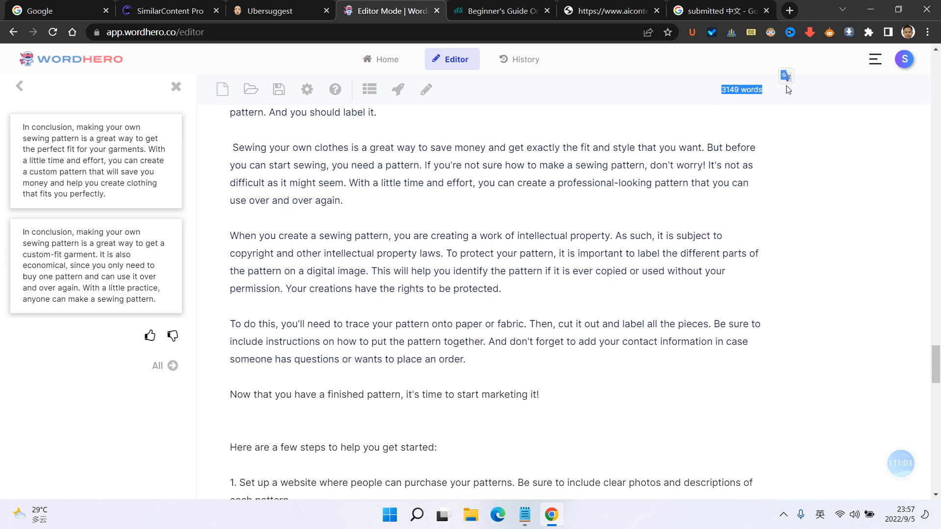
# - Delete the stray "[color=rgb(16, 22, 58)]" and "[/color]" lines above "One popular method" in the "How to grade your patterns" section
pyautogui.scroll(5, 775, 88)
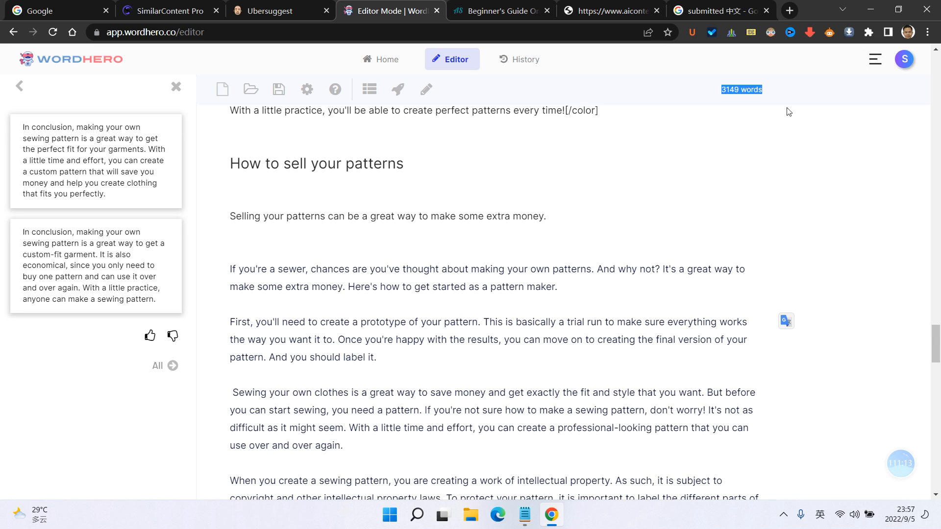
pyautogui.scroll(8, 477, 108)
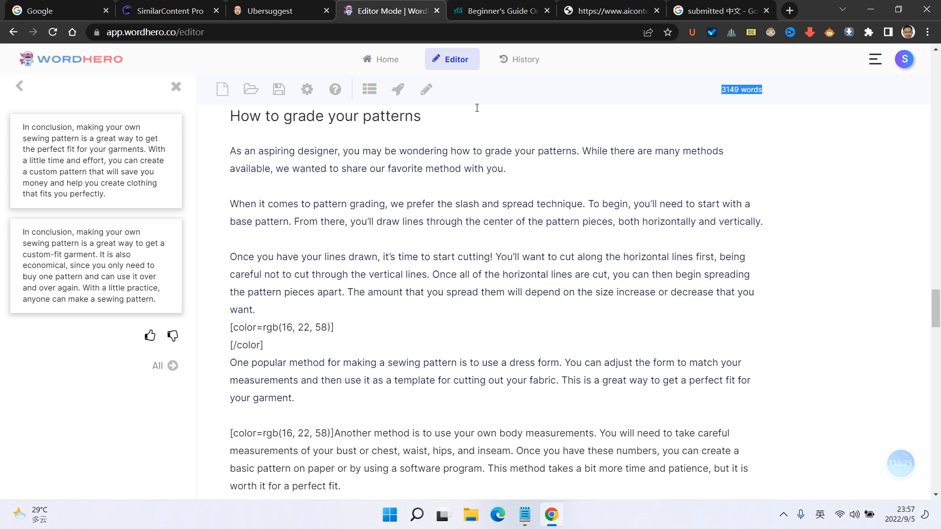
pyautogui.moveTo(273, 343); pyautogui.dragTo(204, 342)
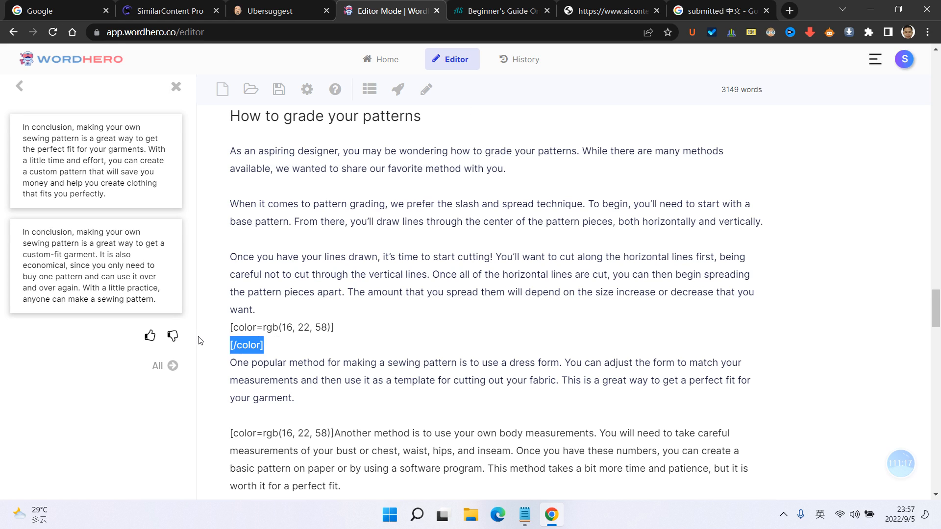
pyautogui.click(292, 332)
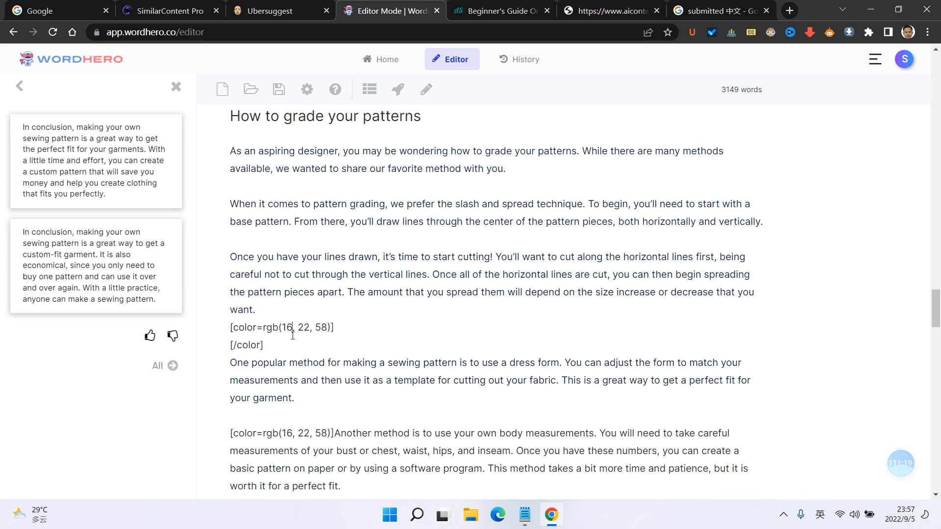
pyautogui.moveTo(285, 341); pyautogui.dragTo(231, 324)
pyautogui.press('BackSpace')
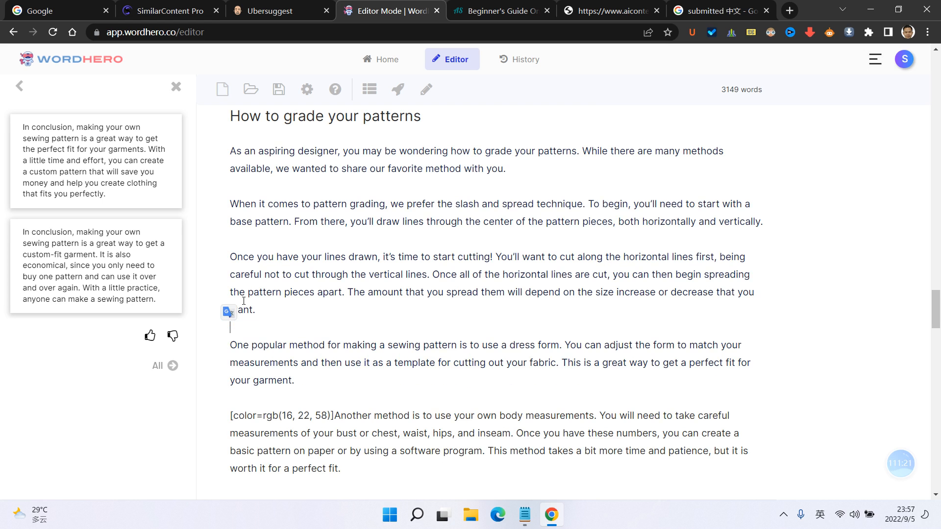
# - Remove the stray "[color=rgb(16, 22, 58)]" and "[/color]" tags from the "How to add seam allowance to your patterns" section
pyautogui.scroll(13, 244, 300)
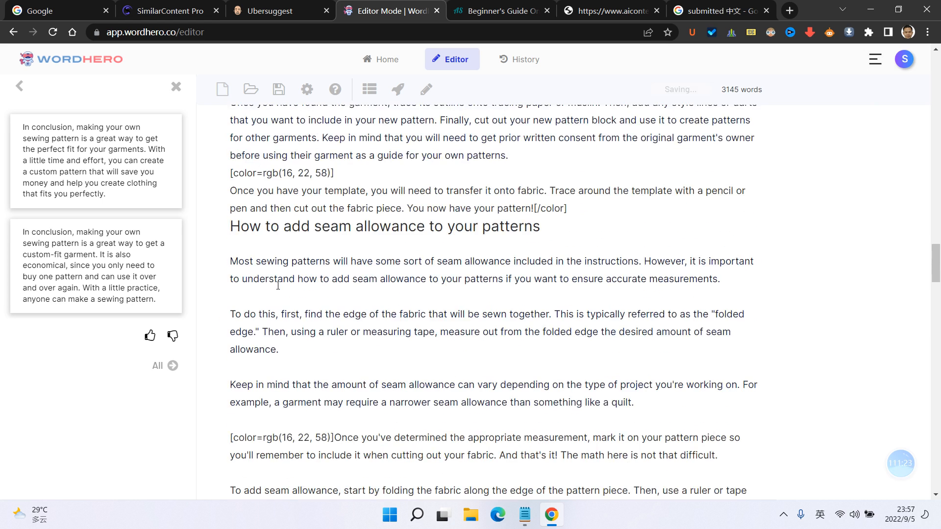
pyautogui.scroll(-2, 294, 314)
pyautogui.keyDown('shift'); pyautogui.click(226, 315); pyautogui.keyUp('shift')
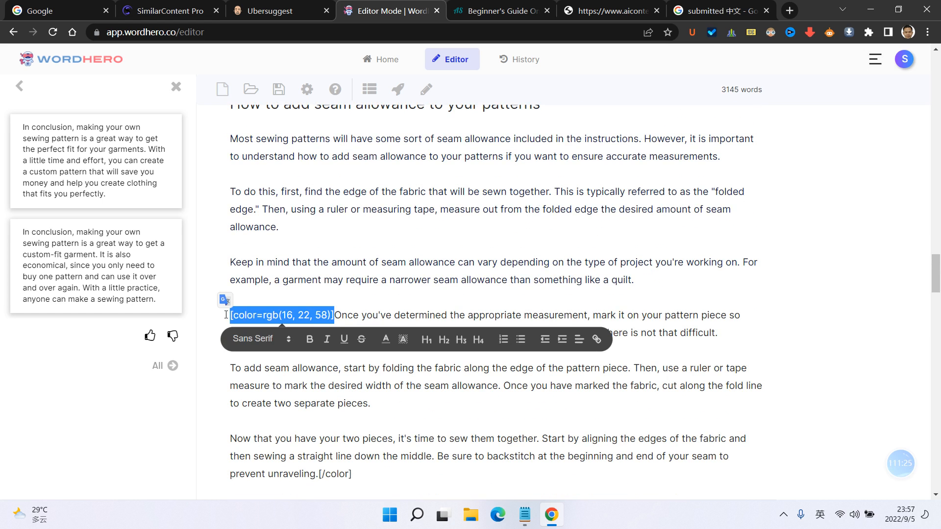
pyautogui.press('BackSpace')
pyautogui.scroll(-3, 572, 332)
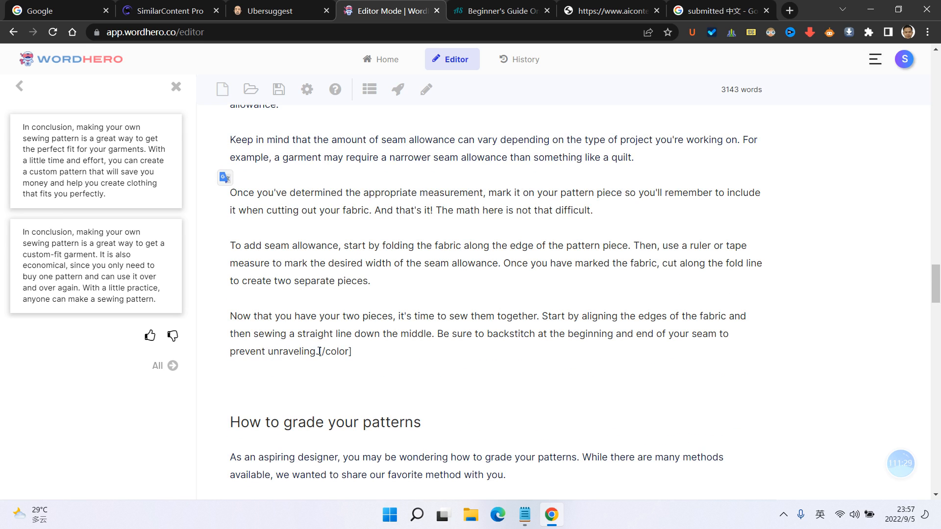
pyautogui.moveTo(319, 352); pyautogui.dragTo(382, 361)
pyautogui.press('BackSpace')
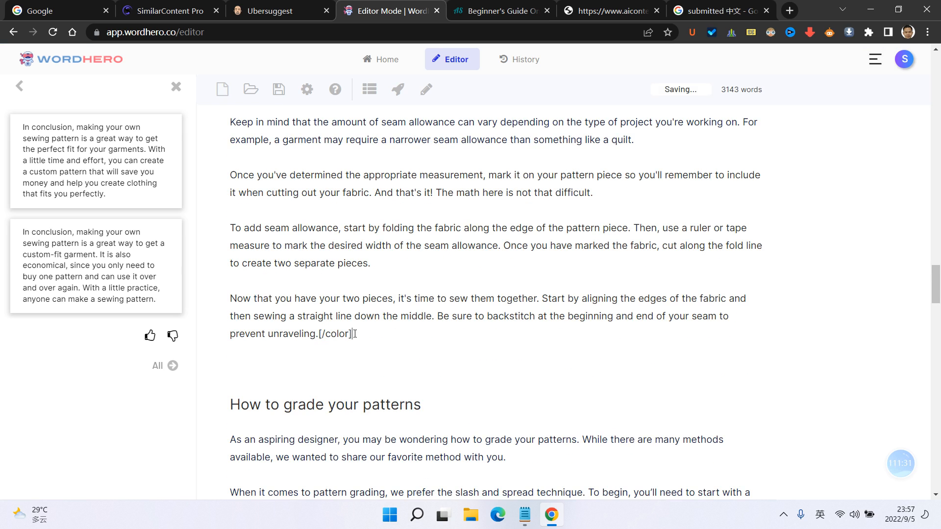
pyautogui.moveTo(353, 334); pyautogui.dragTo(319, 334)
pyautogui.press('BackSpace')
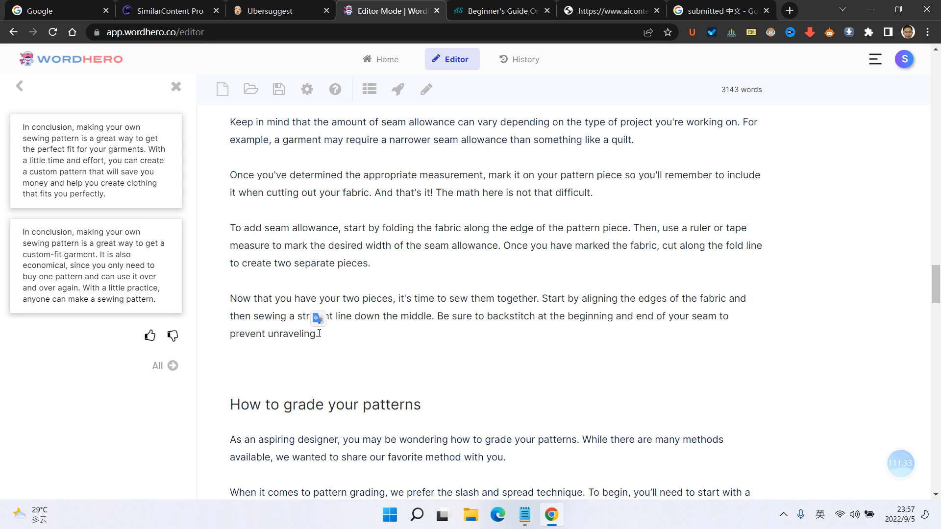
pyautogui.scroll(9, 343, 331)
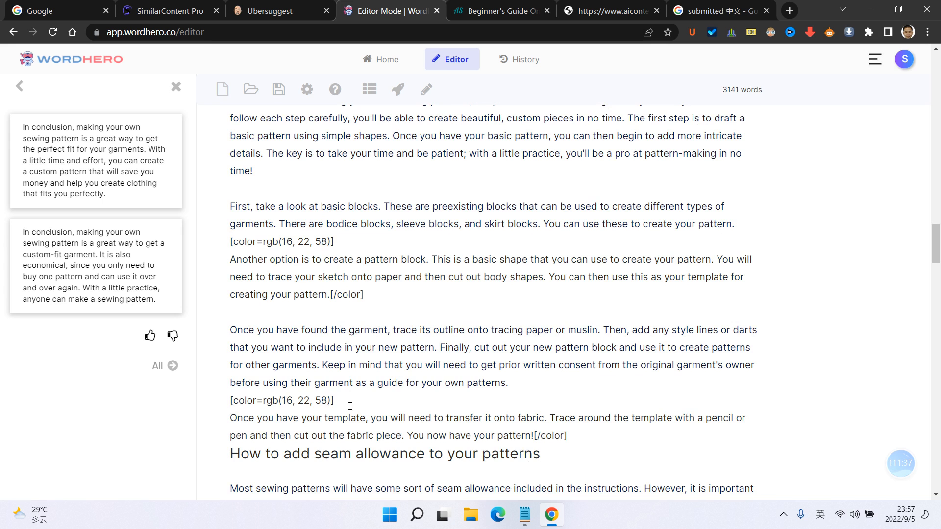
# - Remove the "[color=rgb(16, 22, 58)]" and "[/color]" tags around the paragraph starting "Once you have your template"
pyautogui.moveTo(350, 405); pyautogui.dragTo(230, 397)
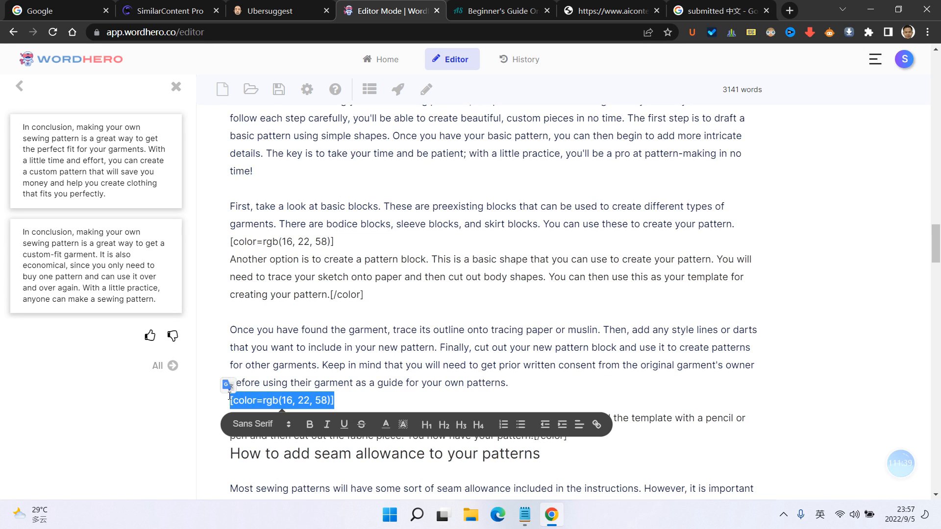
pyautogui.press('Delete')
pyautogui.moveTo(567, 436); pyautogui.dragTo(533, 435)
pyautogui.press('Delete')
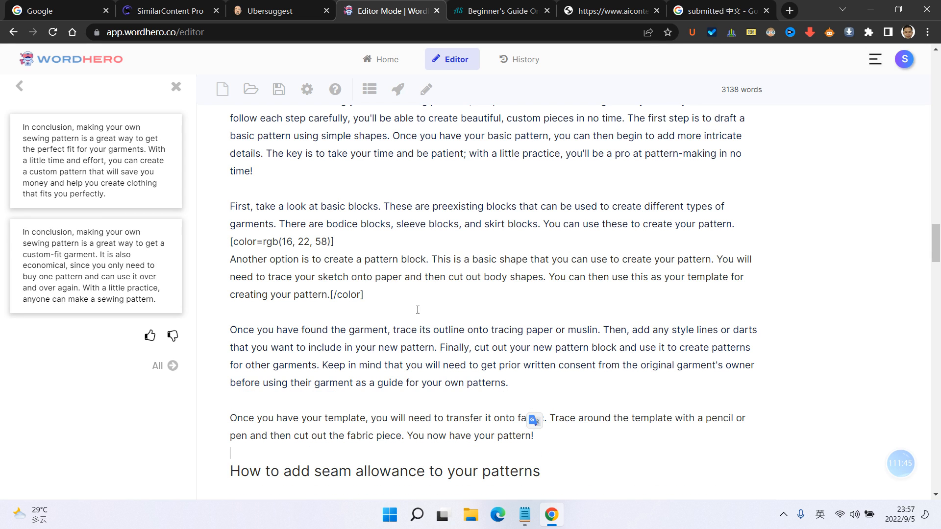
# - Delete the "[color=rgb(16, 22, 58)]" and "[/color]" tags around the "Another option is to create a pattern block" paragraph
pyautogui.moveTo(366, 295); pyautogui.dragTo(331, 295)
pyautogui.press('Delete')
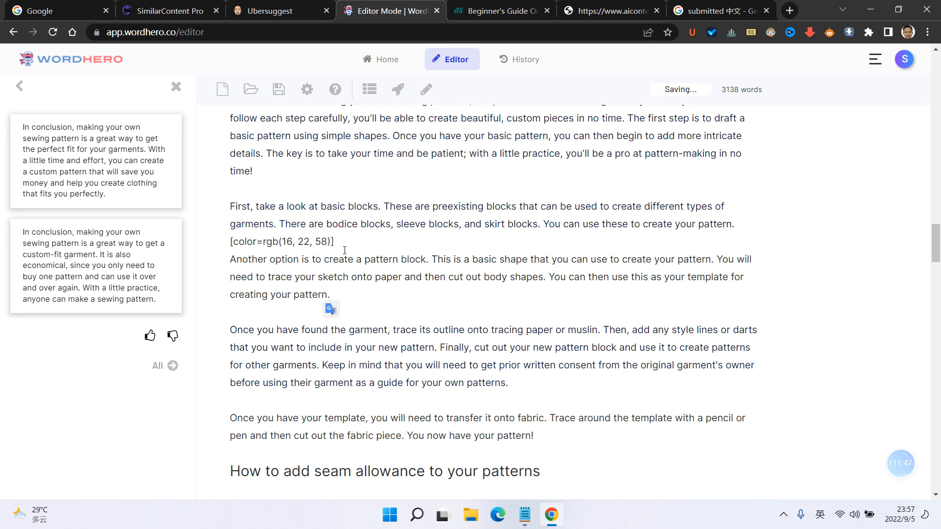
pyautogui.moveTo(335, 242); pyautogui.dragTo(229, 242)
pyautogui.press('Delete')
# - Insert a blank line between the "What you need to make a sewing pattern" heading and its first paragraph
pyautogui.scroll(3, 458, 262)
pyautogui.scroll(10, 459, 263)
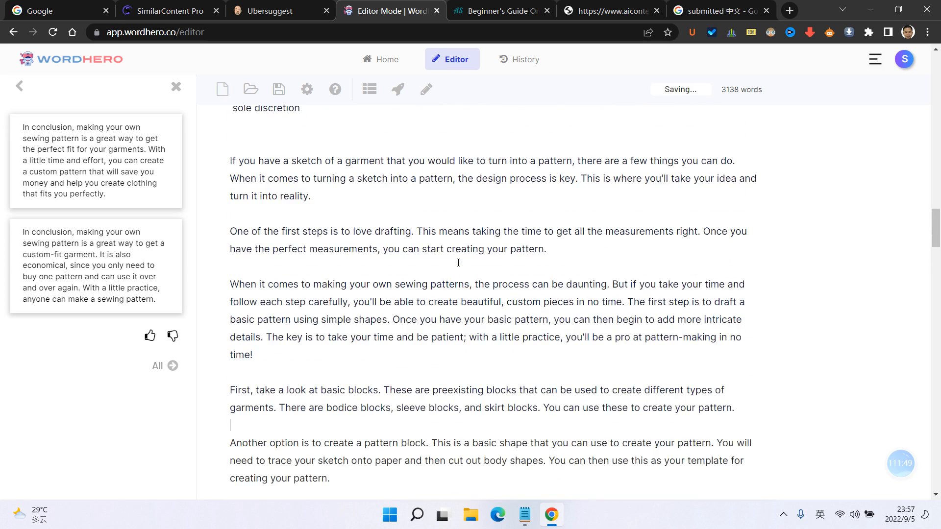
pyautogui.scroll(15, 459, 263)
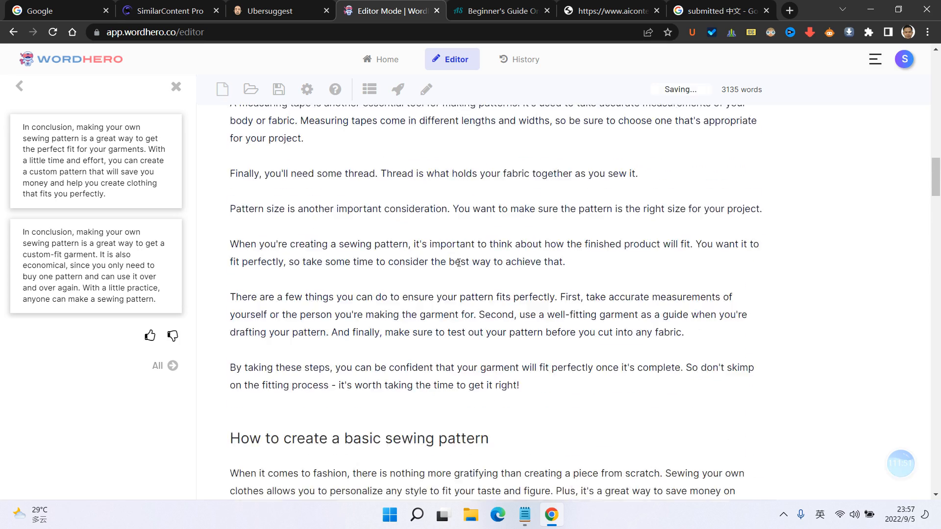
pyautogui.scroll(5, 461, 263)
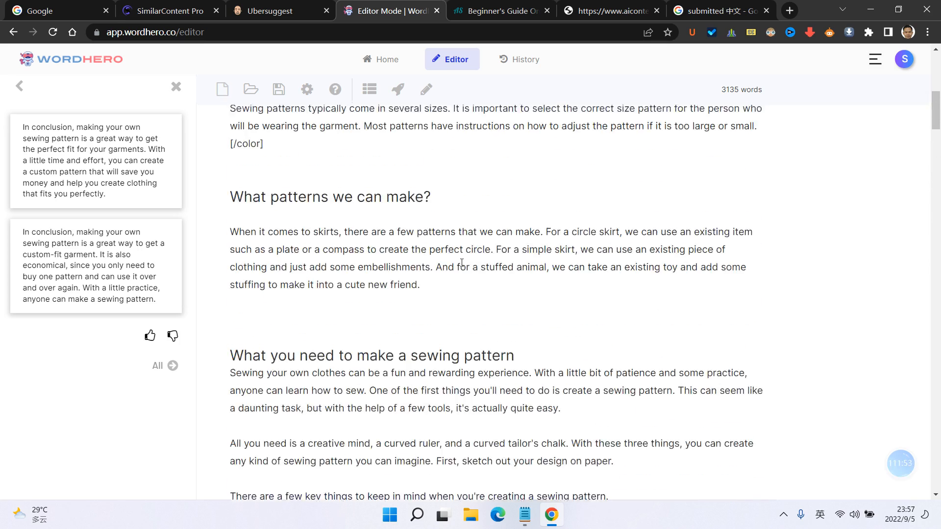
pyautogui.scroll(-5, 462, 263)
pyautogui.click(541, 223)
pyautogui.press('Return')
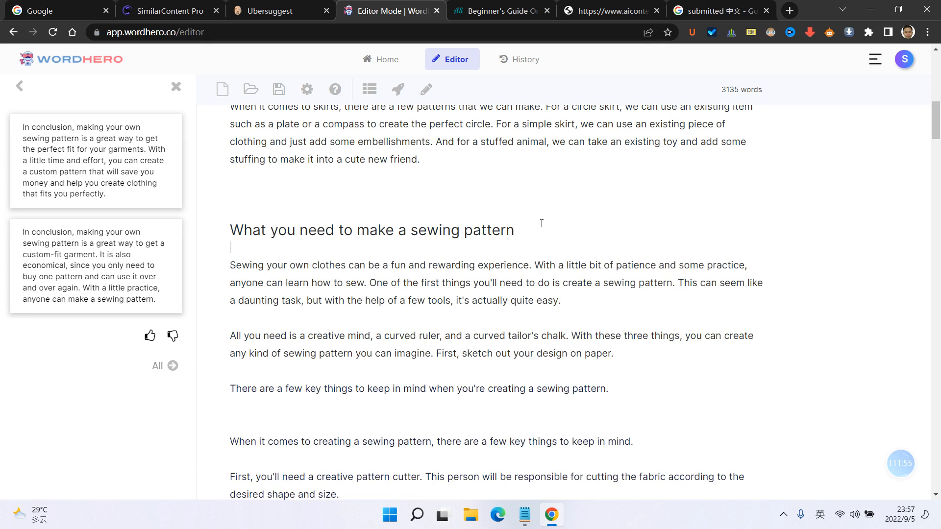
# - Remove the stray "[color=rgb(16, 22, 58)]" tag in front of "It is also important to choose a flat work surface"
pyautogui.scroll(9, 540, 224)
pyautogui.scroll(-1, 429, 272)
pyautogui.scroll(-3, 430, 272)
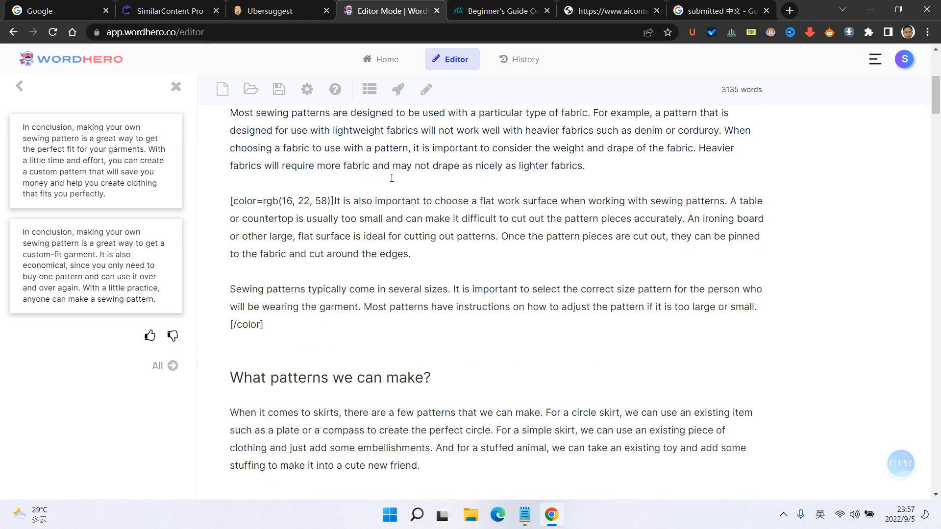
pyautogui.moveTo(334, 201); pyautogui.dragTo(230, 203)
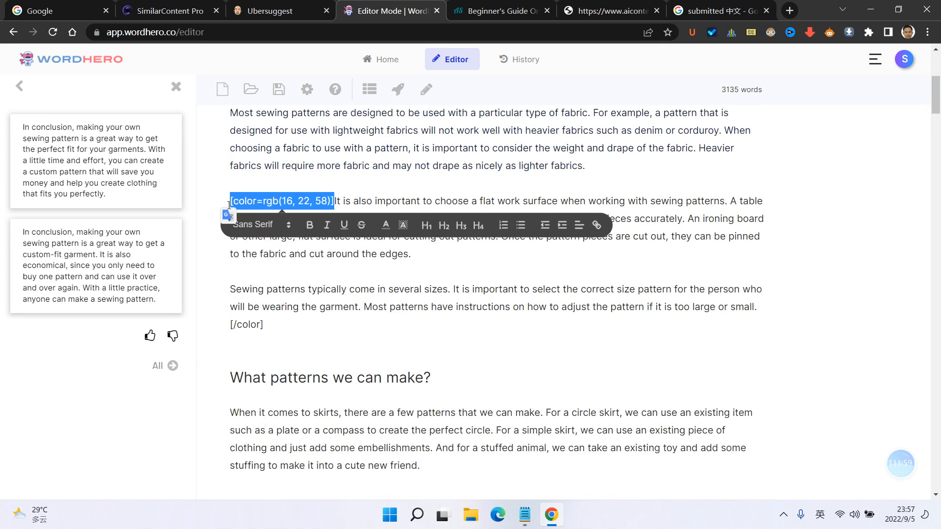
pyautogui.press('BackSpace')
pyautogui.scroll(5, 334, 237)
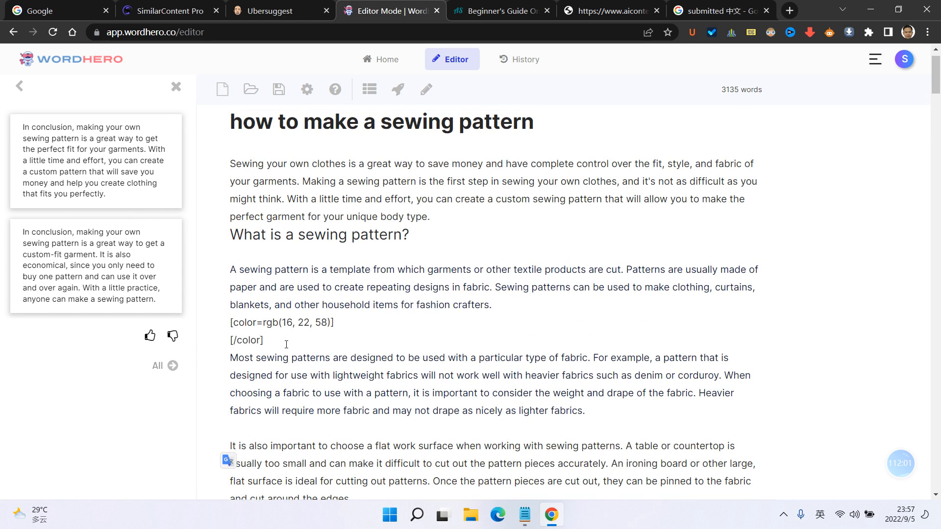
pyautogui.moveTo(286, 345); pyautogui.dragTo(230, 323)
pyautogui.press('BackSpace')
pyautogui.scroll(1, 422, 272)
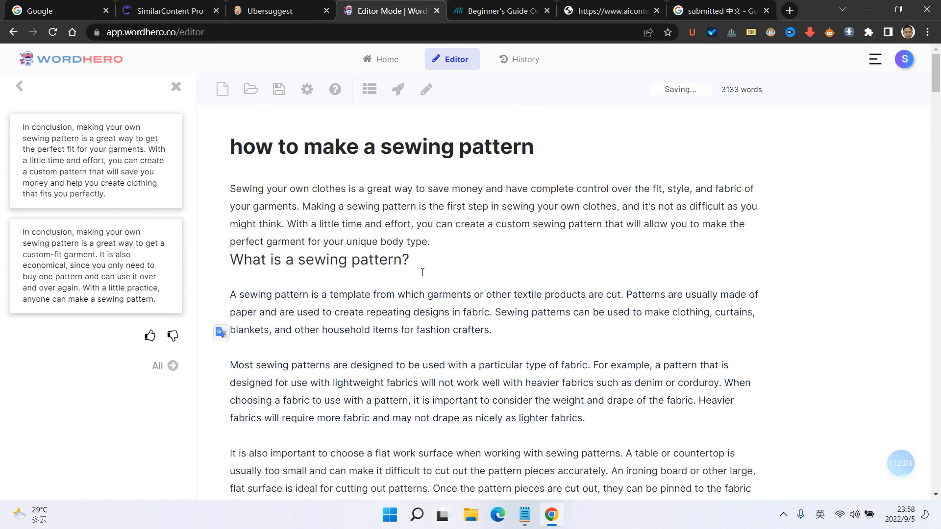
pyautogui.hotkey('ctrl', 'z')
pyautogui.hotkey('ctrl', 'z')
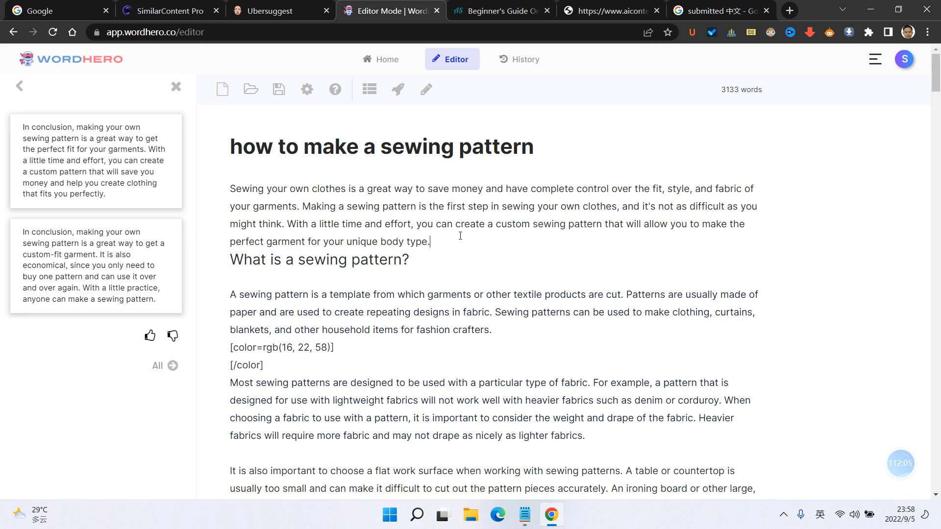
# - Delete the "[color=rgb(16, 22, 58)]" and "[/color]" lines above "Most sewing patterns are designed" in the "What is a sewing pattern?" section
pyautogui.scroll(-10, 495, 248)
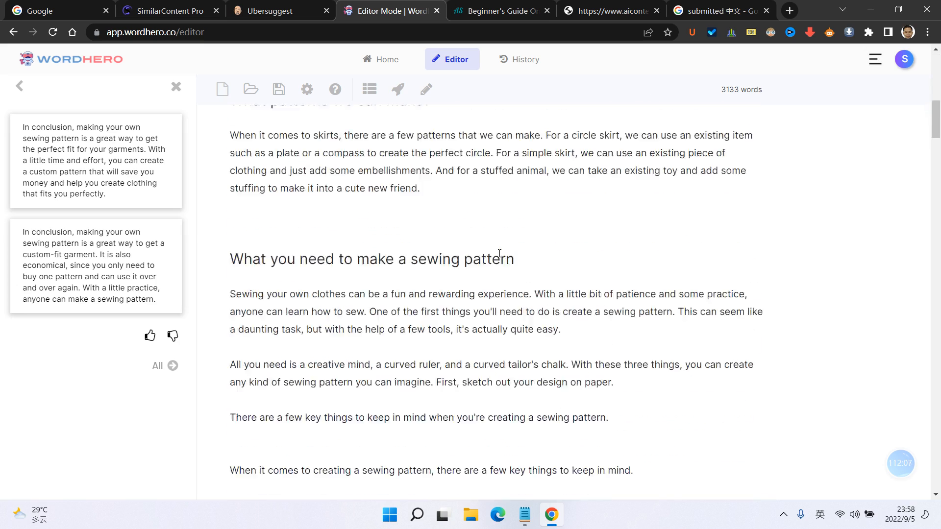
pyautogui.scroll(10, 499, 254)
pyautogui.moveTo(263, 260); pyautogui.dragTo(217, 243)
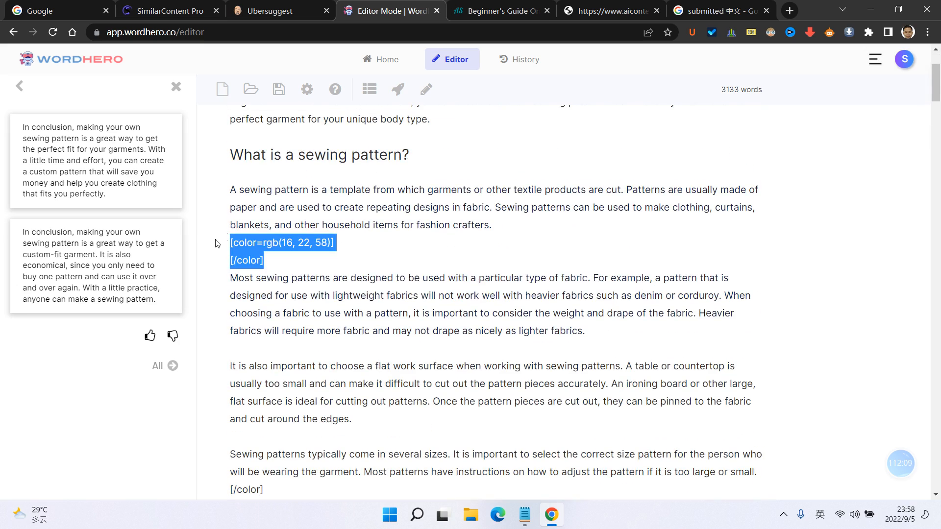
pyautogui.press('BackSpace')
pyautogui.scroll(-4, 354, 235)
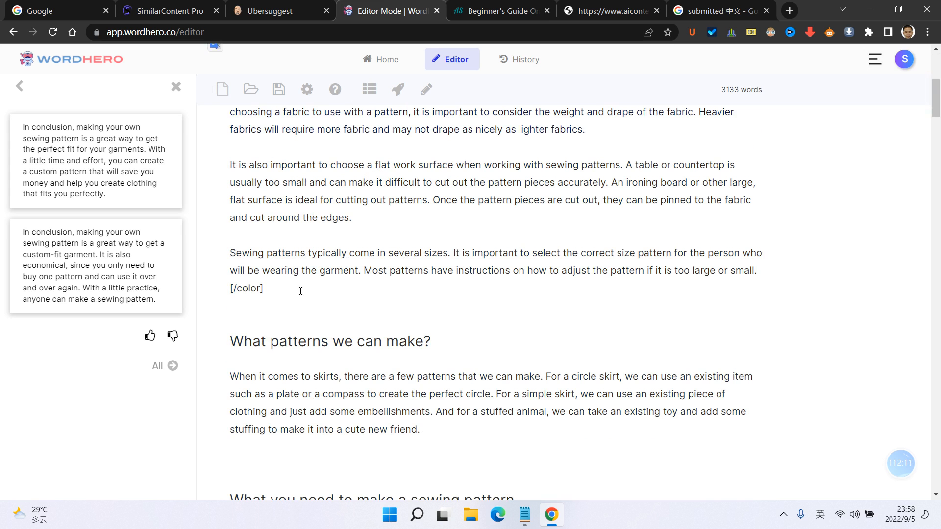
# - Remove the leftover "[/color]" tag at the end of the "What is a sewing pattern?" section and save the article
pyautogui.moveTo(300, 291); pyautogui.dragTo(227, 285)
pyautogui.press('BackSpace')
pyautogui.scroll(-2, 414, 264)
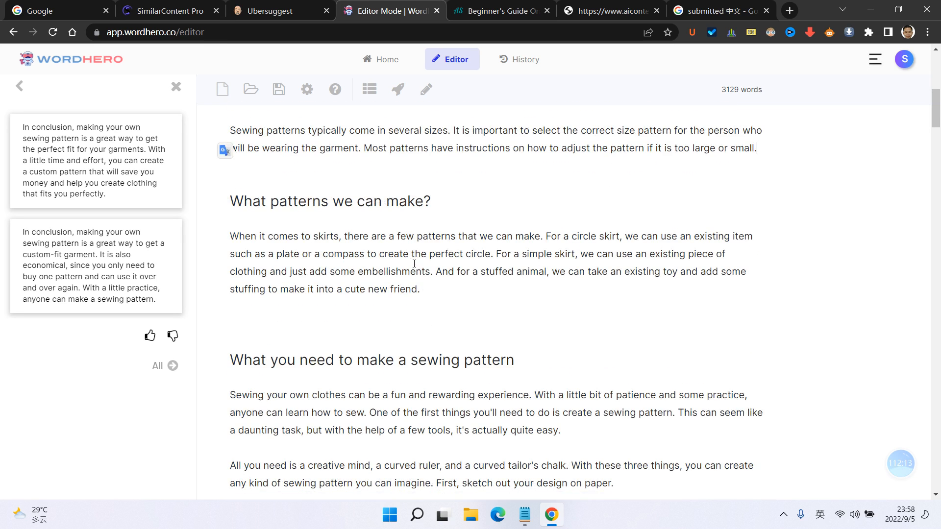
pyautogui.scroll(-4, 414, 264)
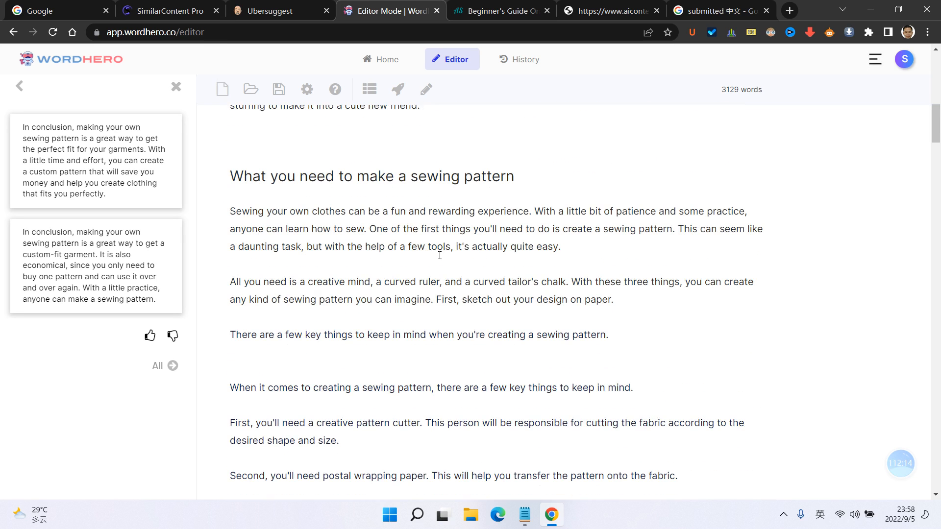
pyautogui.click(279, 89)
# - Insert one blank line between "So grab some fabric and let's get started!" and the heading "How to turn your sketch into a pattern"
pyautogui.scroll(-10, 538, 248)
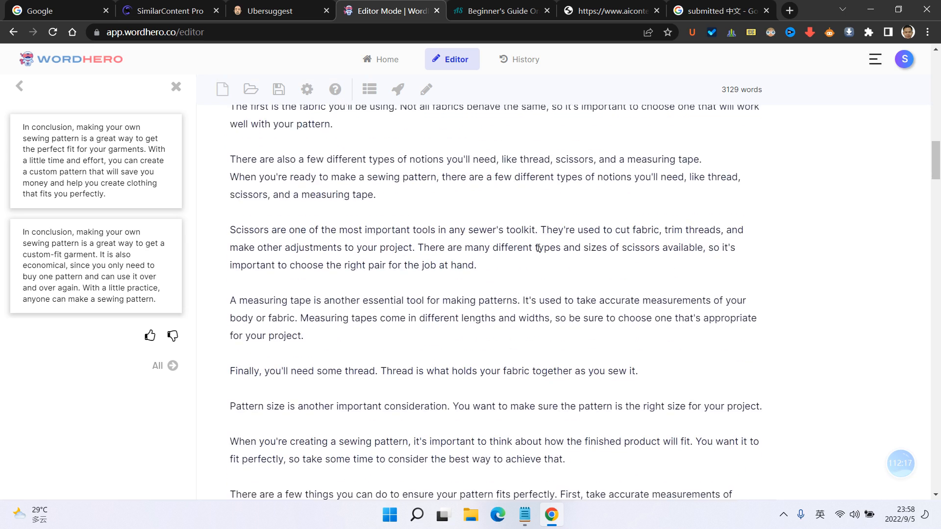
pyautogui.scroll(-14, 539, 248)
pyautogui.scroll(4, 536, 249)
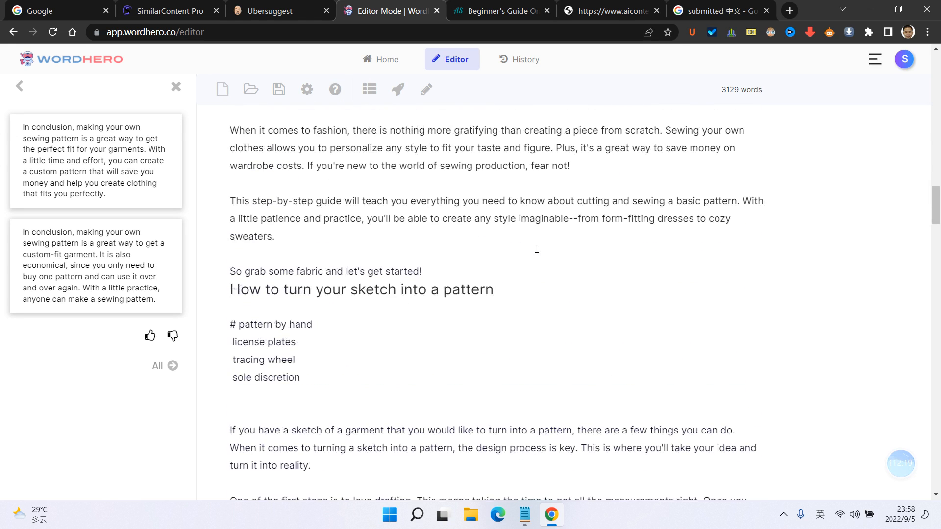
pyautogui.press('Return')
pyautogui.press('Return')
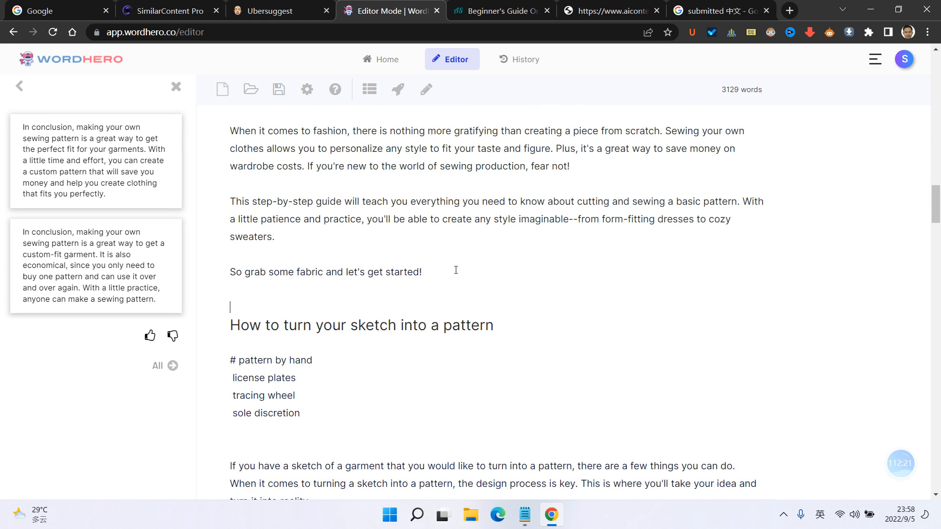
pyautogui.press('BackSpace')
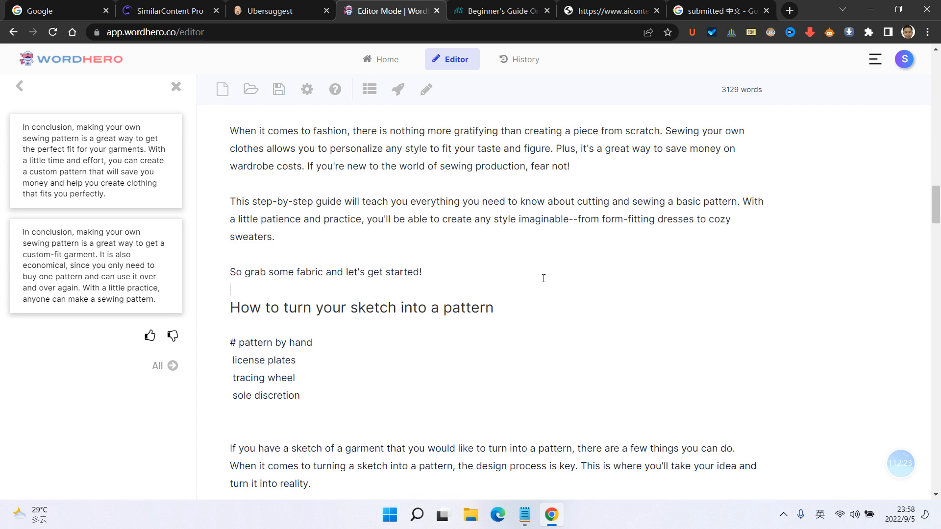
# - Switch to the agnessomogyi.com article on making sewing patterns to sell and examine its table of contents
pyautogui.scroll(-3, 545, 267)
pyautogui.click(498, 11)
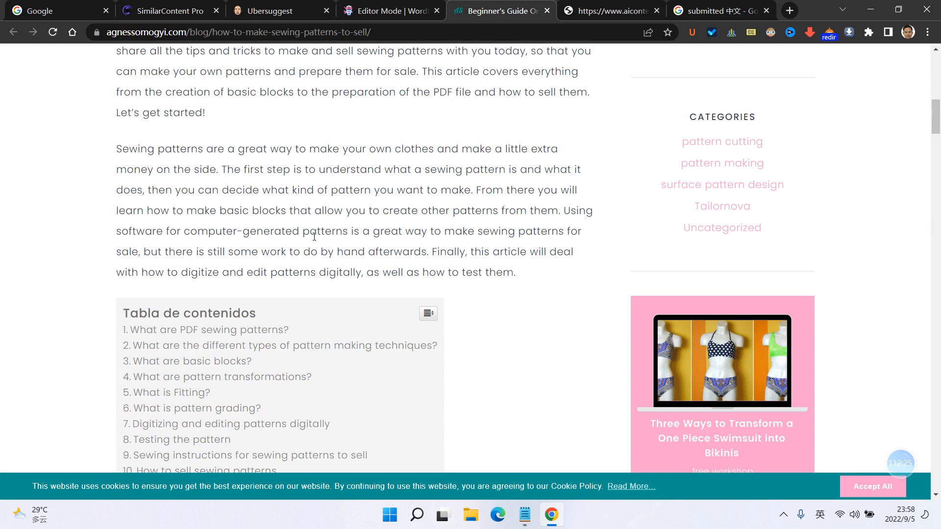
pyautogui.scroll(-4, 260, 279)
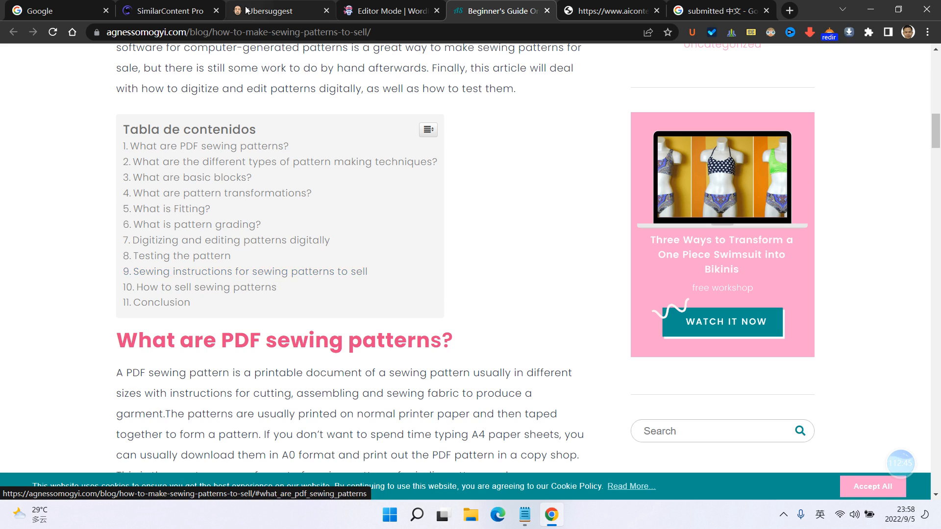
# - Switch to Ubersuggest and examine the Google search results ranking for "how to make a sewing pattern"
pyautogui.click(269, 10)
pyautogui.scroll(-4, 694, 290)
pyautogui.scroll(1, 741, 296)
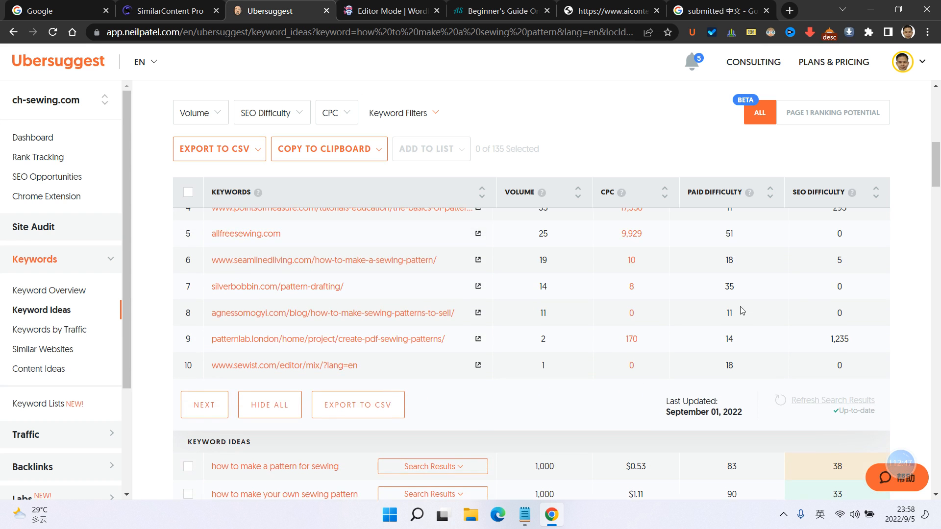
pyautogui.scroll(5, 382, 309)
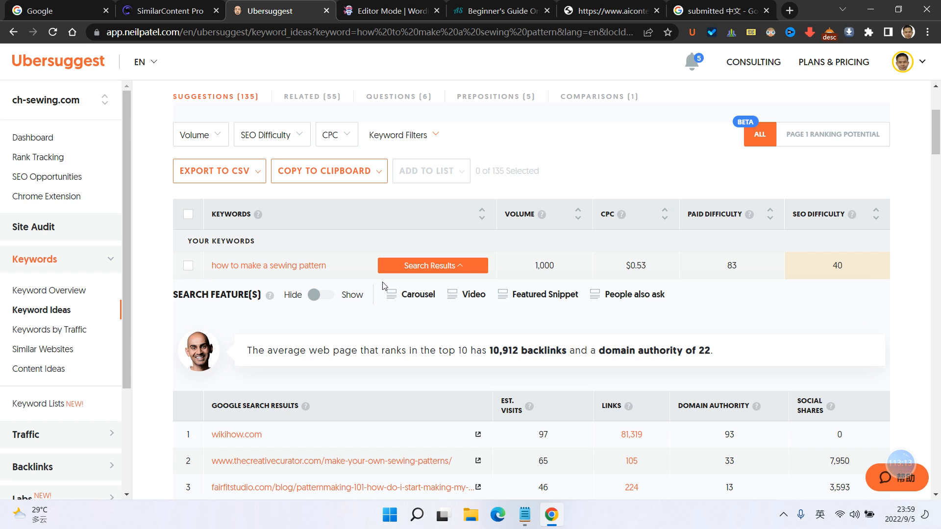
# - Return to the WordHero article and copy the heading "How to create a basic sewing pattern"
pyautogui.click(401, 5)
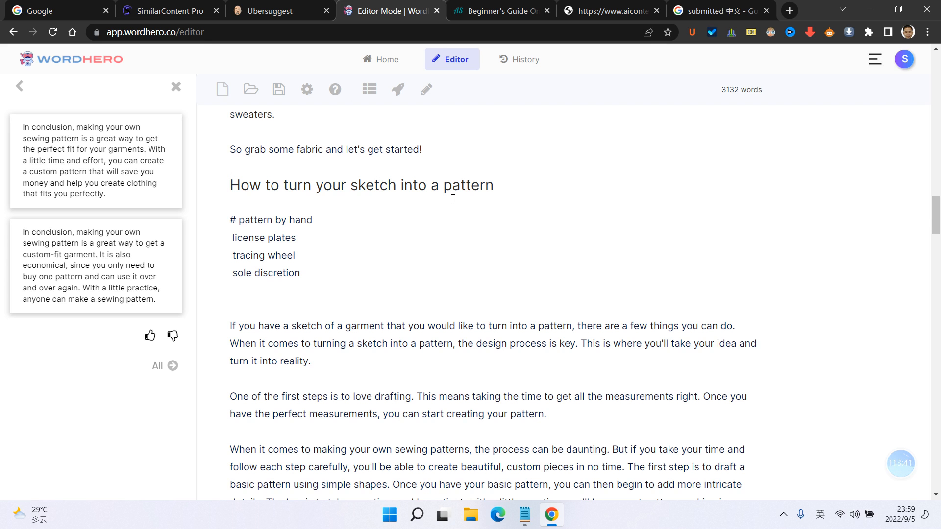
pyautogui.scroll(6, 448, 199)
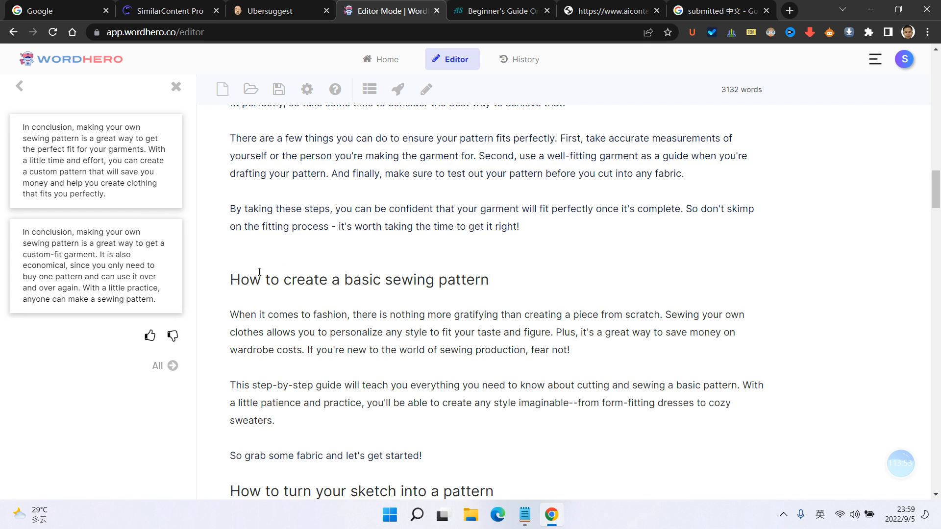
pyautogui.moveTo(254, 280); pyautogui.dragTo(546, 279)
pyautogui.hotkey('ctrl', 'c')
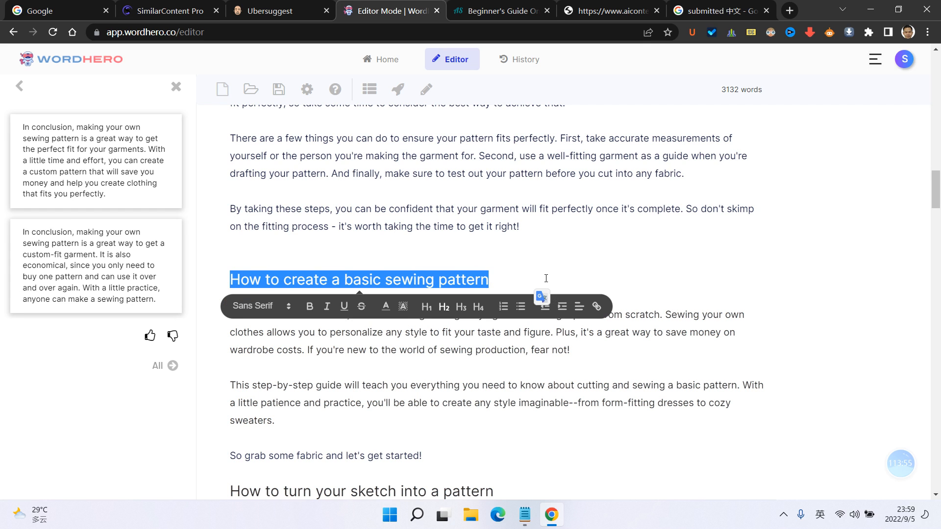
pyautogui.click(526, 266)
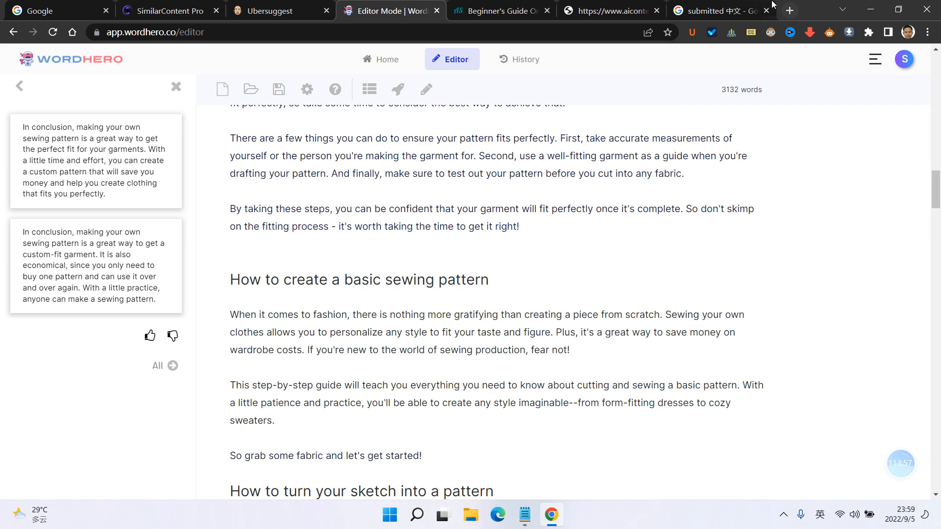
# - Open youtube.com in a new browser tab and select the first sewing machines channel as the active account
pyautogui.click(790, 11)
pyautogui.write('youtube.com')
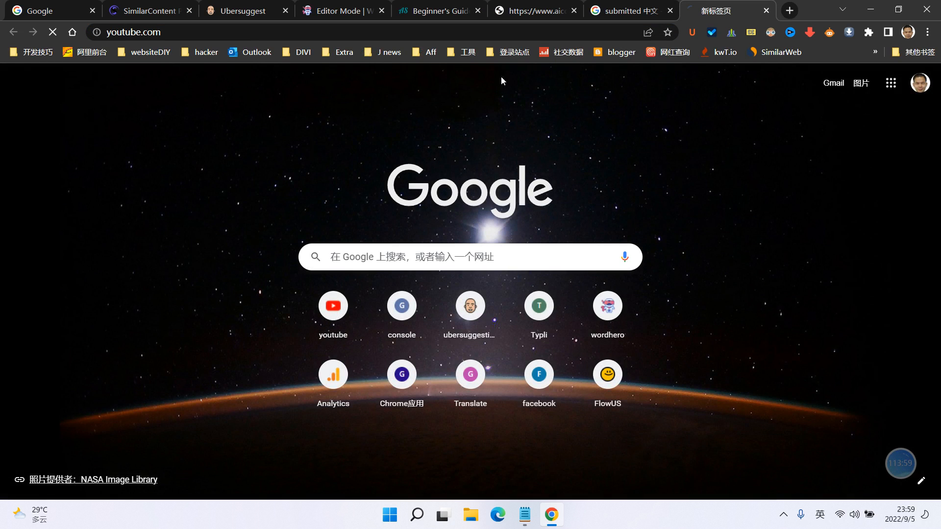
pyautogui.press('Return')
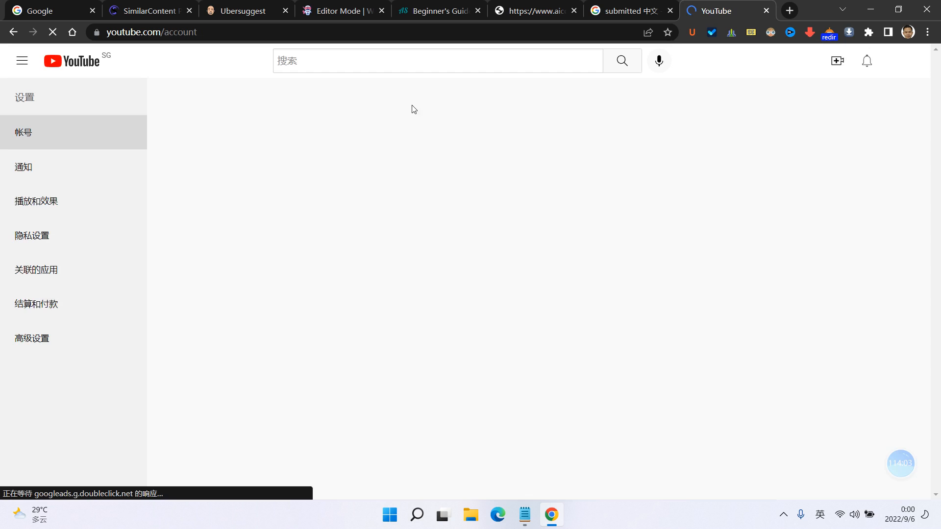
pyautogui.click(408, 61)
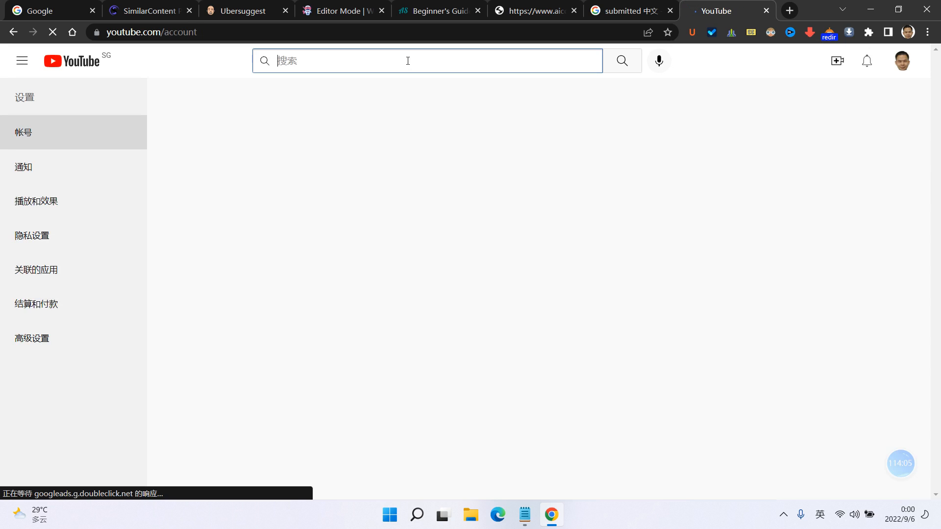
pyautogui.hotkey('ctrl', 'v')
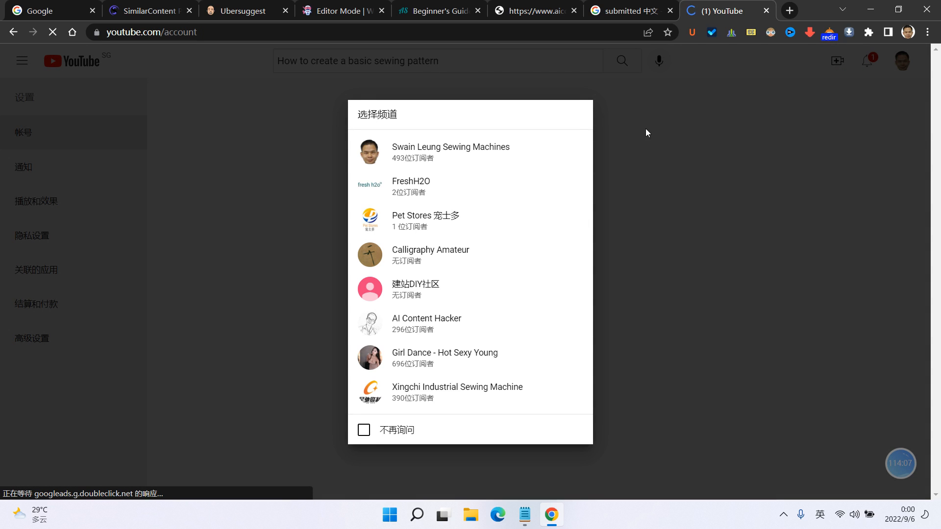
pyautogui.click(447, 165)
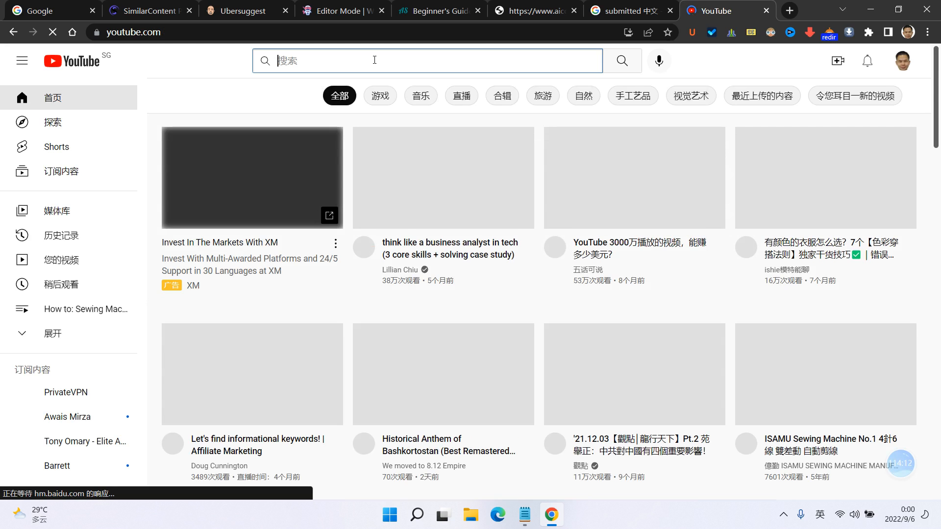
# - Search YouTube for "How to create a basic sewing pattern" and copy the link of the "3 Minute Guide to Home Made Sewing Patterns" video
pyautogui.click(374, 60)
pyautogui.hotkey('ctrl', 'v')
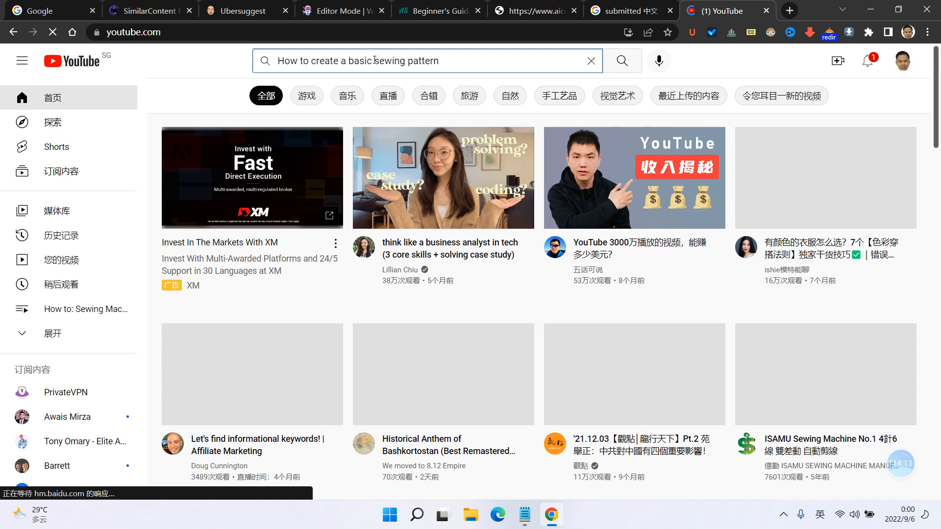
pyautogui.press('Return')
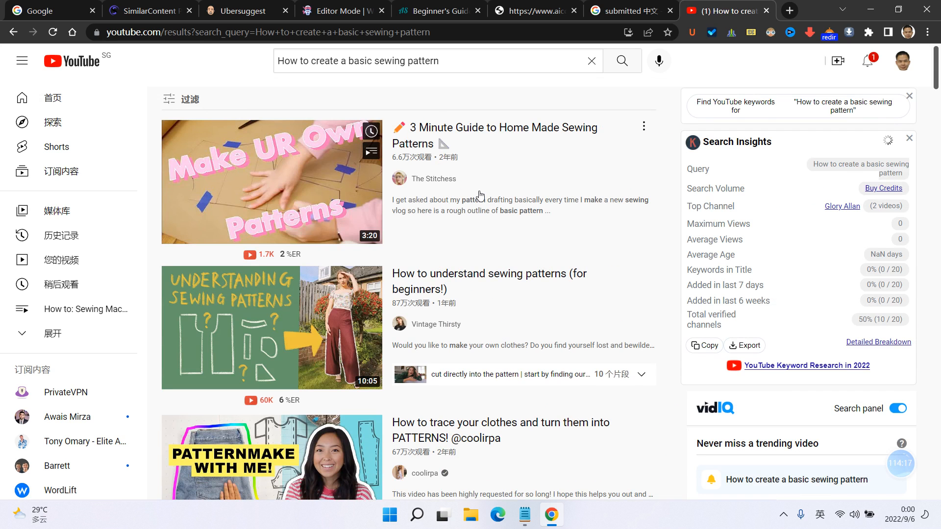
pyautogui.rightClick(296, 170)
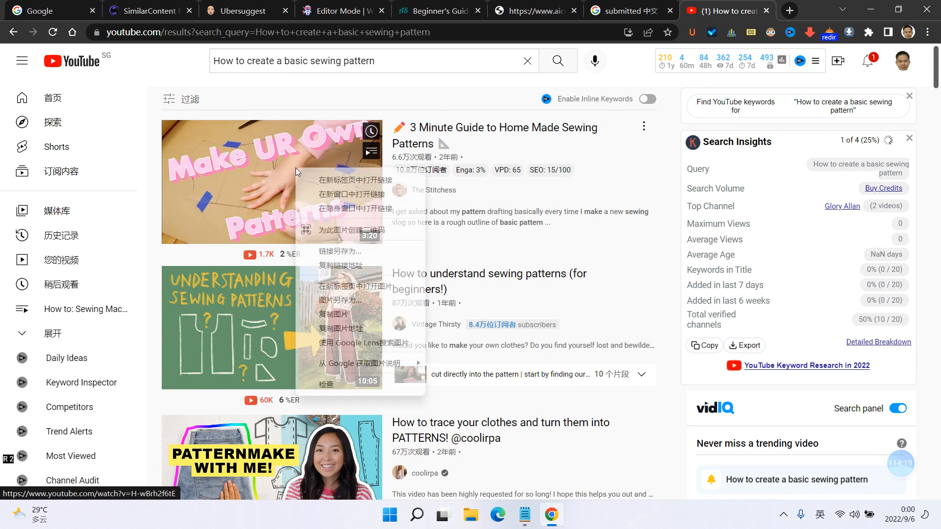
pyautogui.click(361, 265)
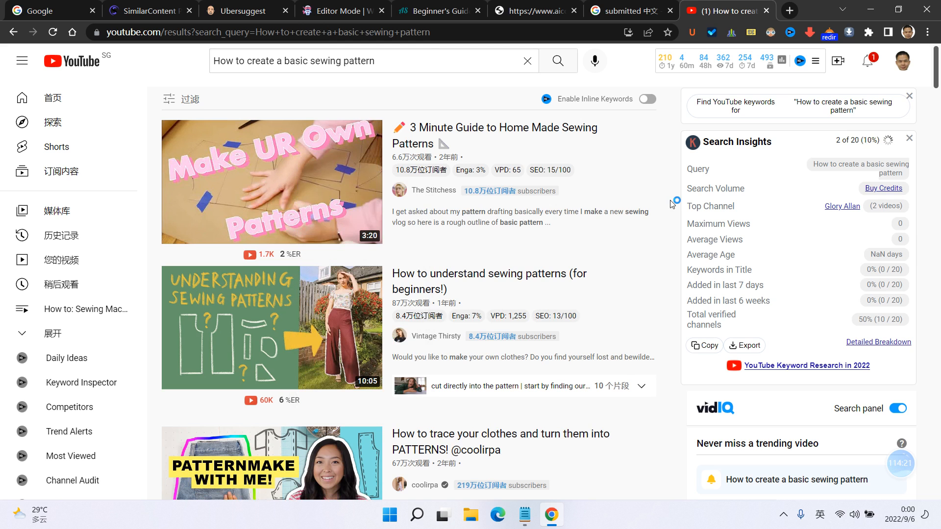
# - Switch to the WordHero article and paste the video link under the heading "How to create a basic sewing pattern", separated by a blank line
pyautogui.click(373, 6)
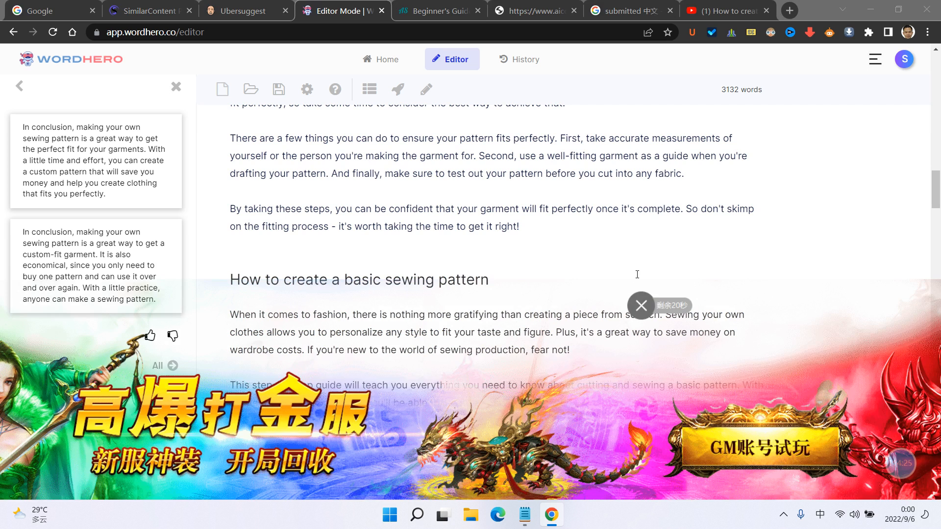
pyautogui.click(640, 305)
pyautogui.press('Return')
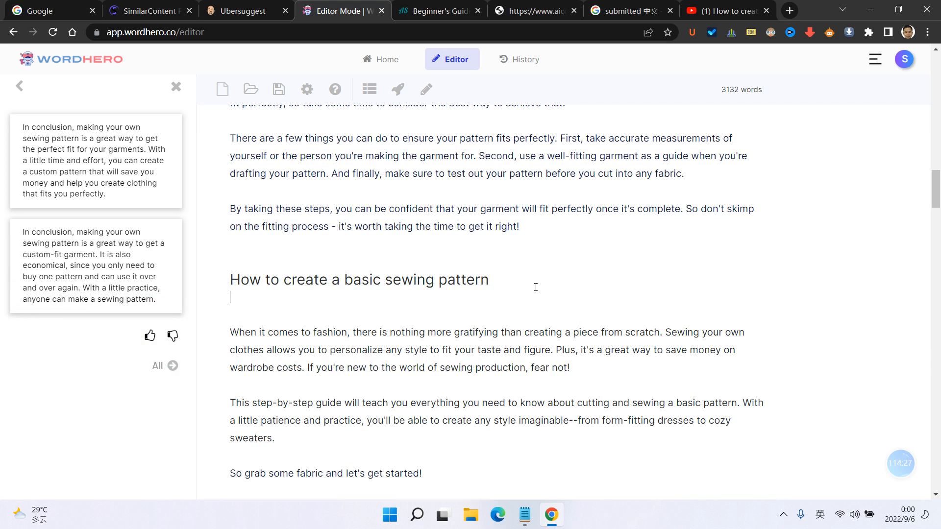
pyautogui.write('https://www.youtube.com/watch?v=H-wBrh2f6tE')
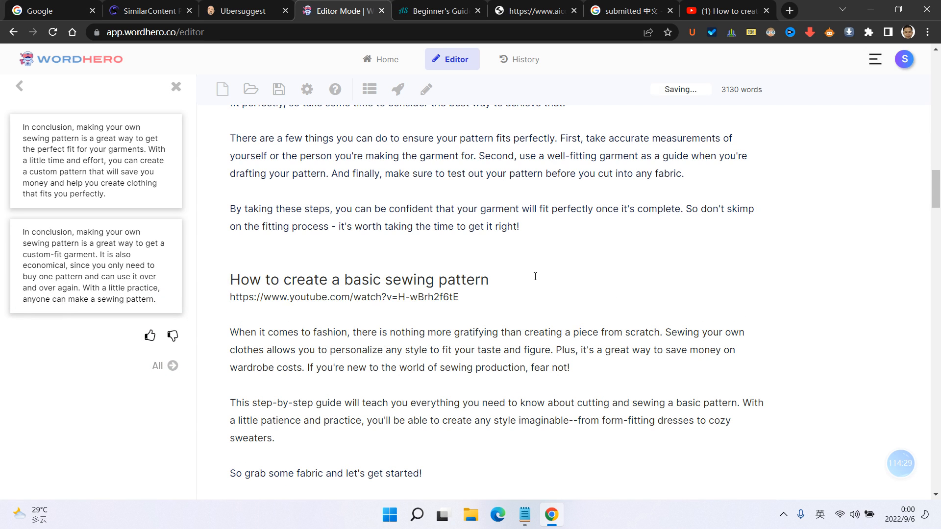
pyautogui.press('Return')
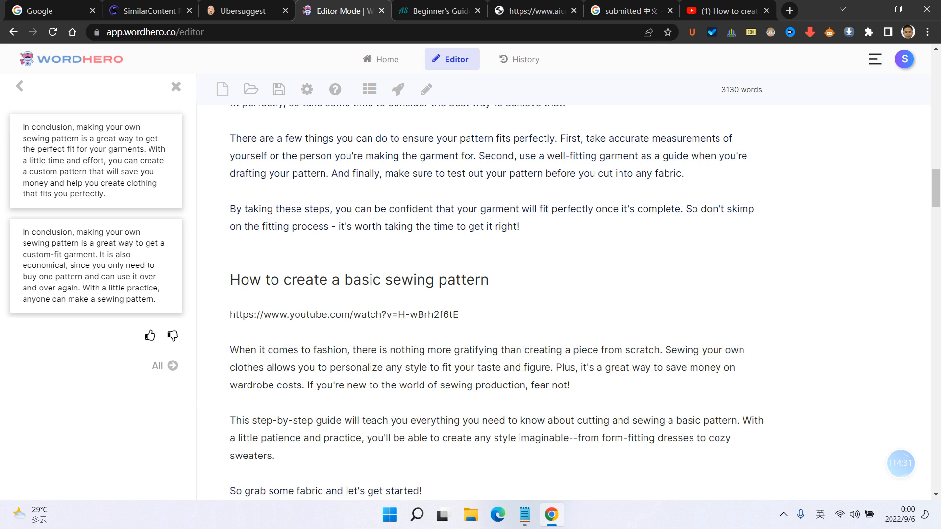
# - Return to YouTube and look through the other video results for creating a basic sewing pattern
pyautogui.click(702, 13)
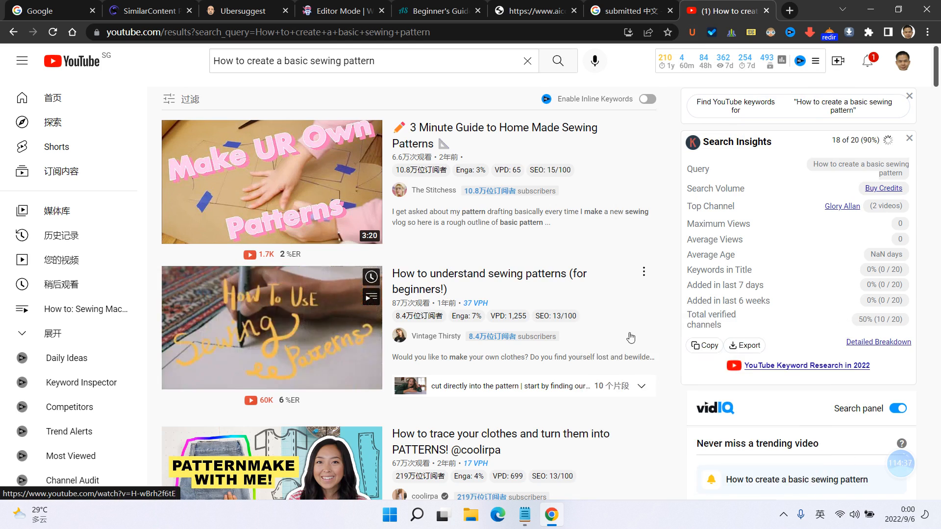
pyautogui.scroll(-3, 631, 337)
pyautogui.scroll(3, 619, 355)
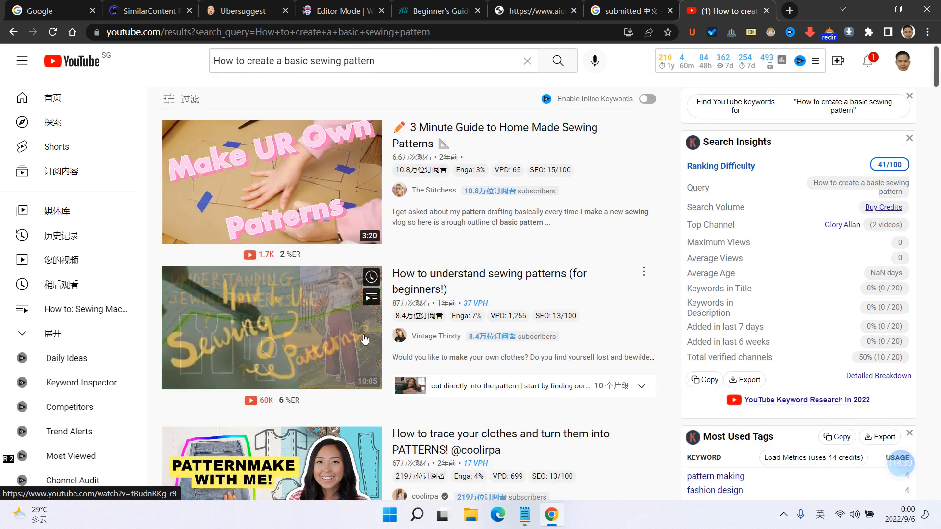
pyautogui.scroll(-5, 334, 354)
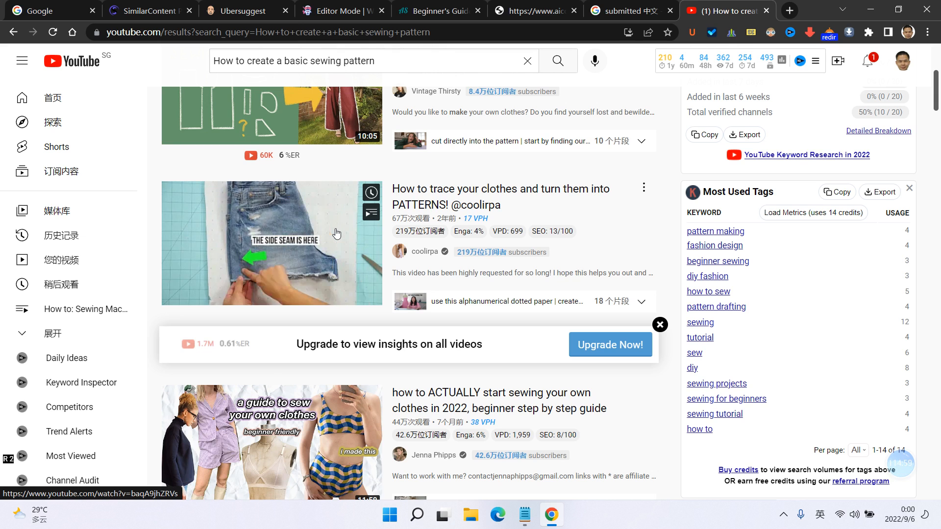
# - Copy the entire WordHero article and replace all text in the SimilarContent Content Optimizer project with it, closing the find bar
pyautogui.click(327, 7)
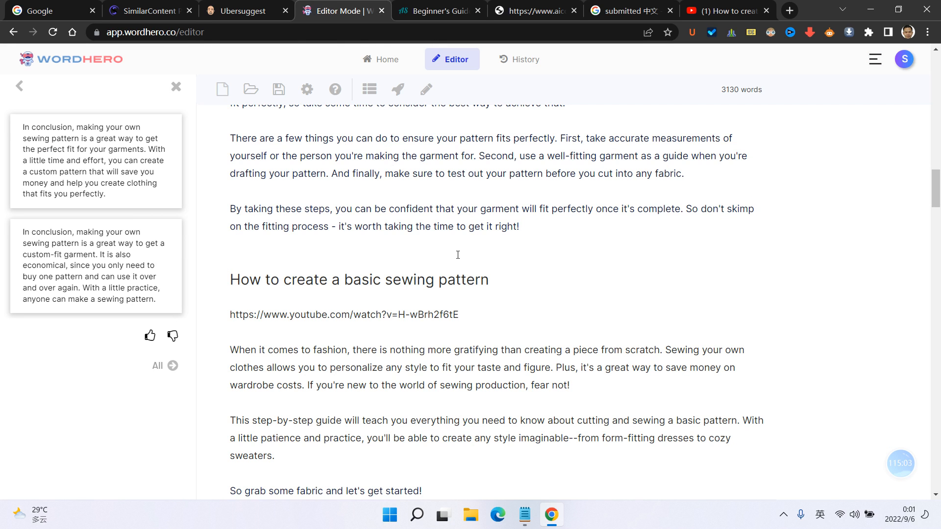
pyautogui.hotkey('ctrl', 'a')
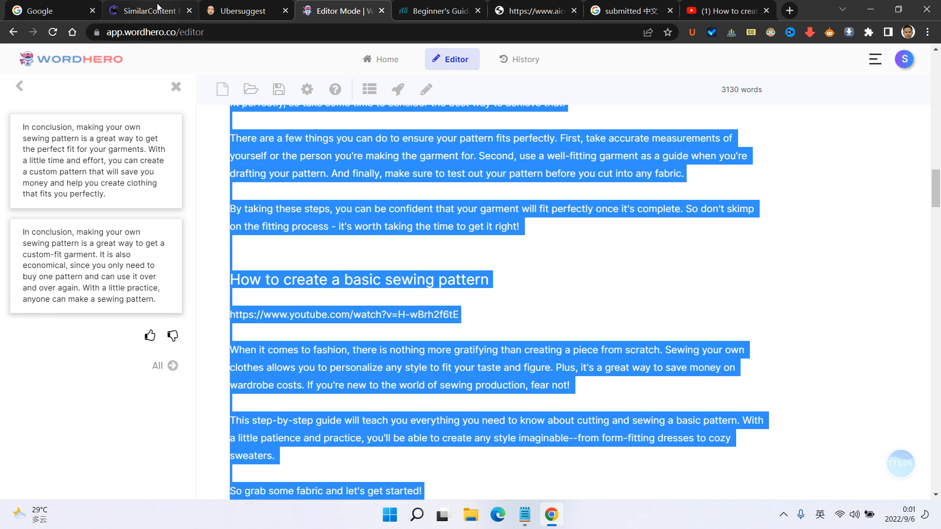
pyautogui.click(157, 7)
pyautogui.click(388, 215)
pyautogui.hotkey('ctrl', 'a')
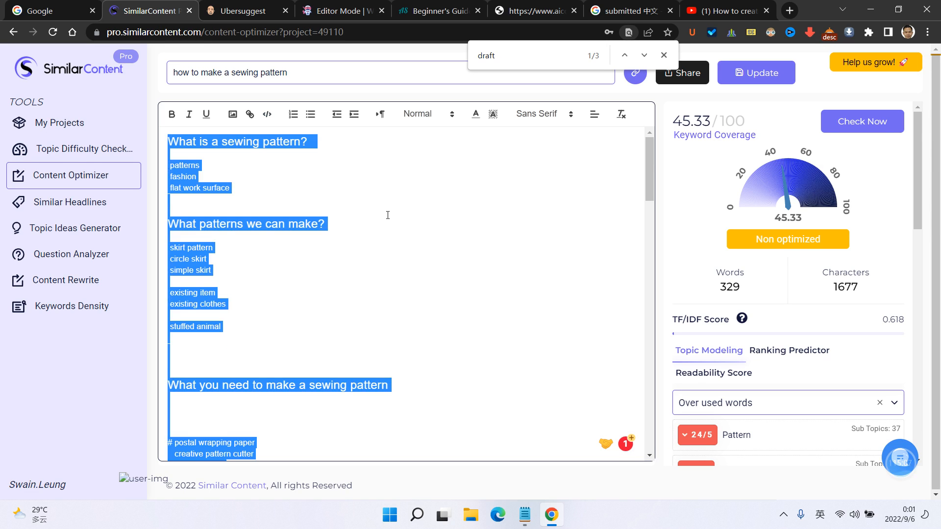
pyautogui.press('Delete')
pyautogui.hotkey('ctrl', 'v')
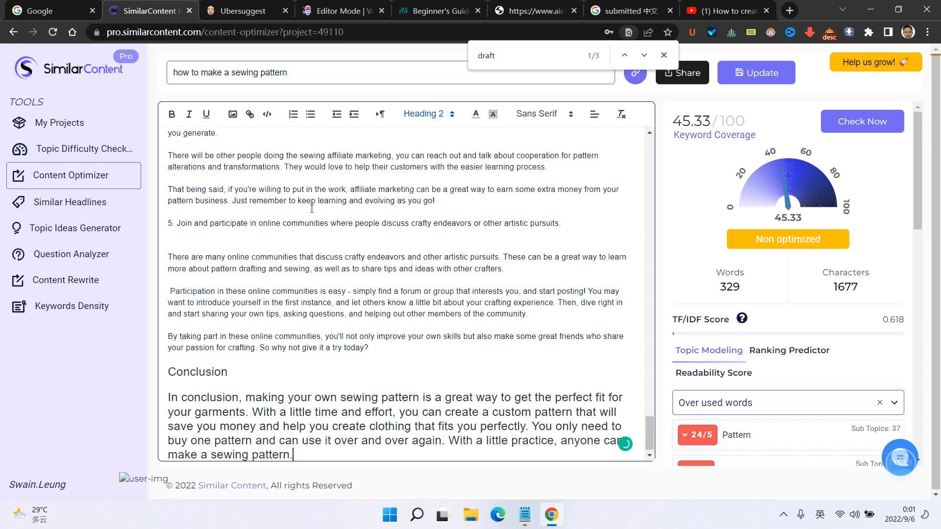
pyautogui.scroll(10, 441, 245)
pyautogui.scroll(15, 440, 245)
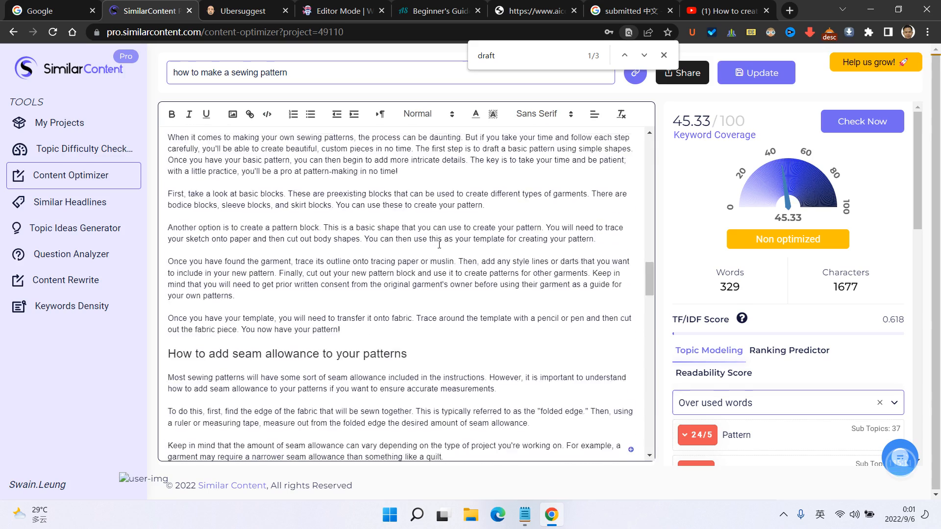
pyautogui.scroll(8, 648, 198)
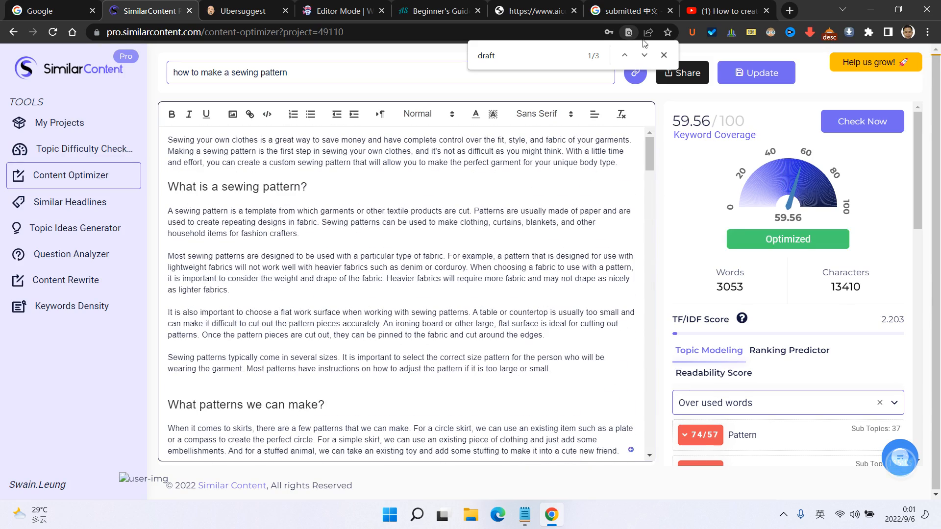
pyautogui.press('Escape')
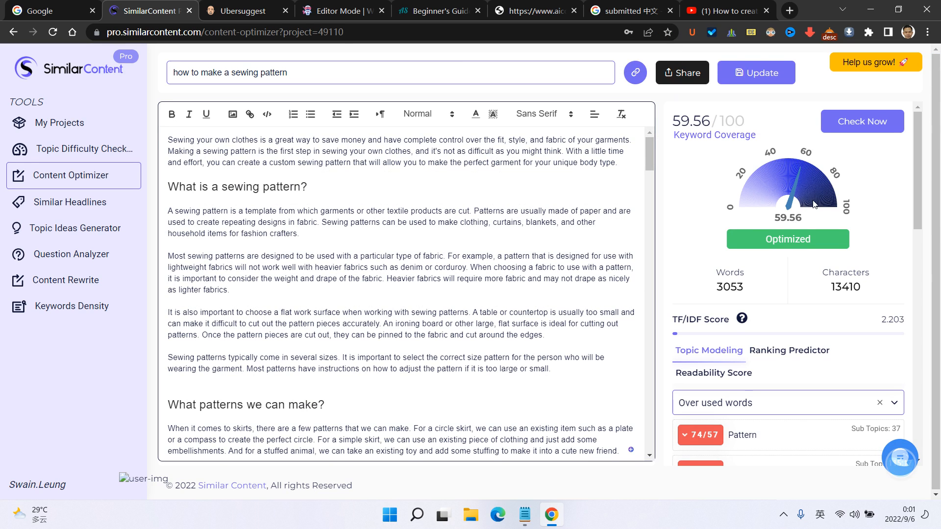
# - Examine the article's keyword coverage score and its topic modeling list
pyautogui.scroll(-5, 812, 208)
pyautogui.scroll(5, 824, 220)
pyautogui.moveTo(681, 121); pyautogui.dragTo(711, 121)
pyautogui.click(713, 122)
pyautogui.scroll(-10, 789, 269)
pyautogui.scroll(10, 796, 310)
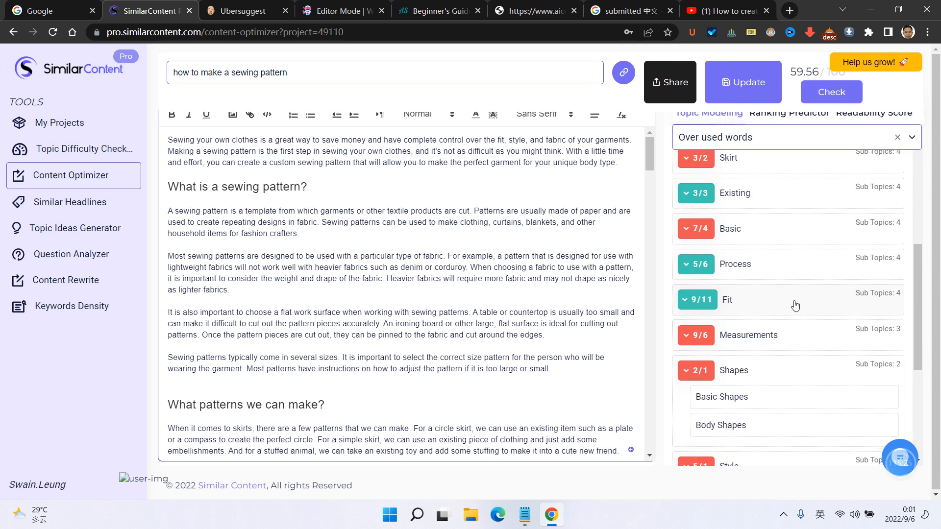
# - Reset the topic list to Filter topics, restrict it to Over used words and examine the overused topics
pyautogui.click(890, 321)
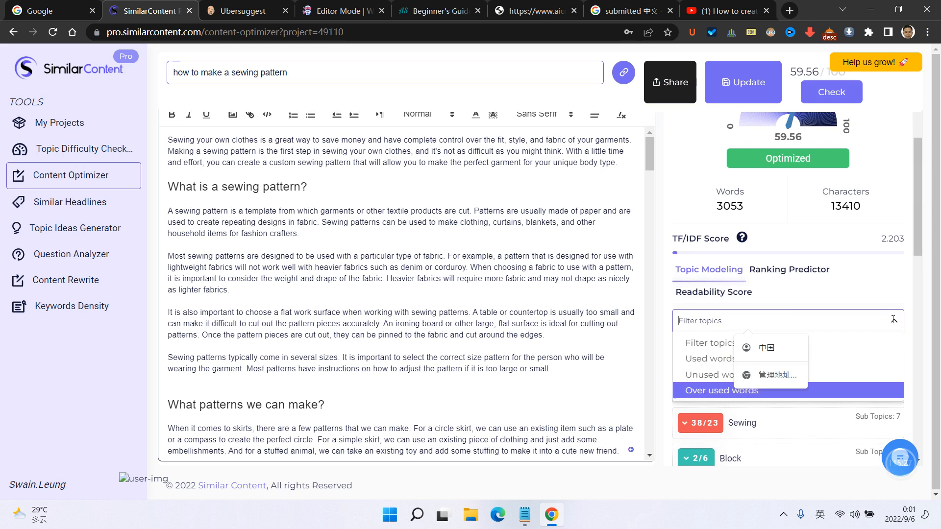
pyautogui.click(717, 346)
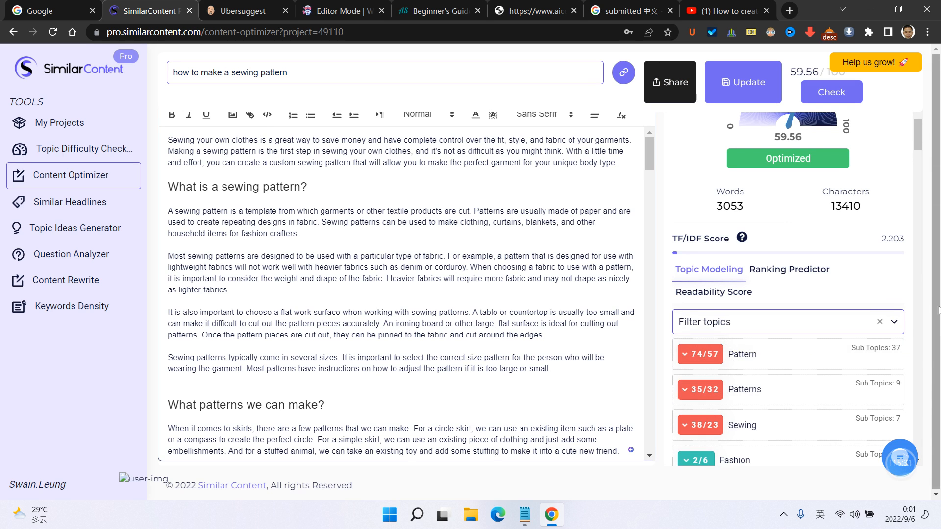
pyautogui.click(784, 321)
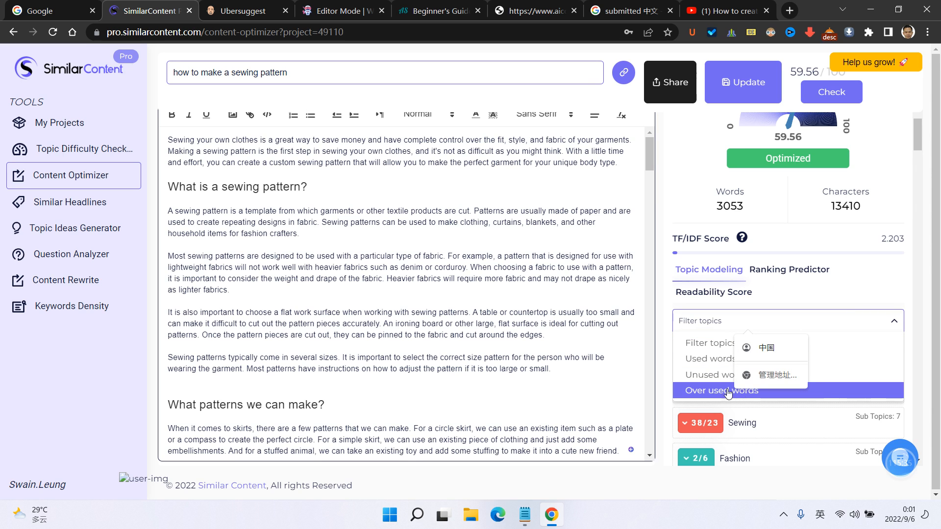
pyautogui.click(708, 391)
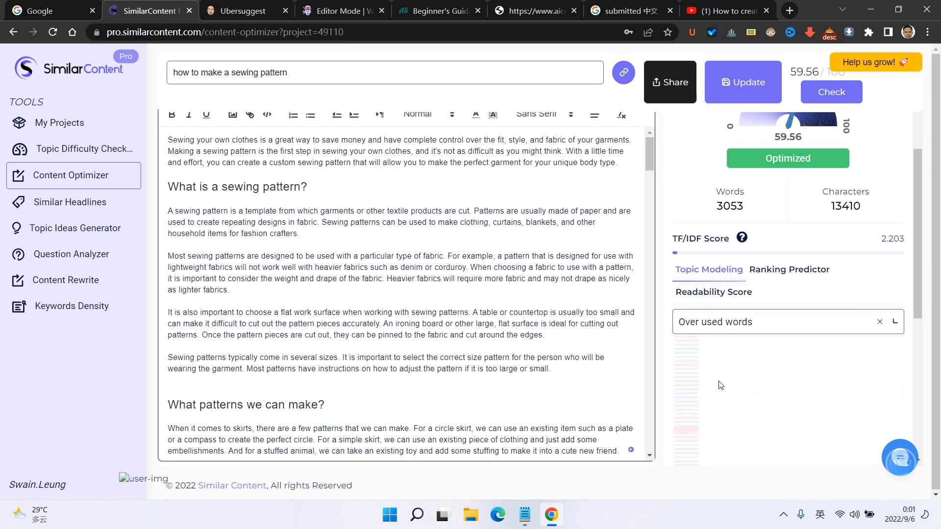
pyautogui.scroll(-10, 784, 343)
pyautogui.scroll(-10, 788, 367)
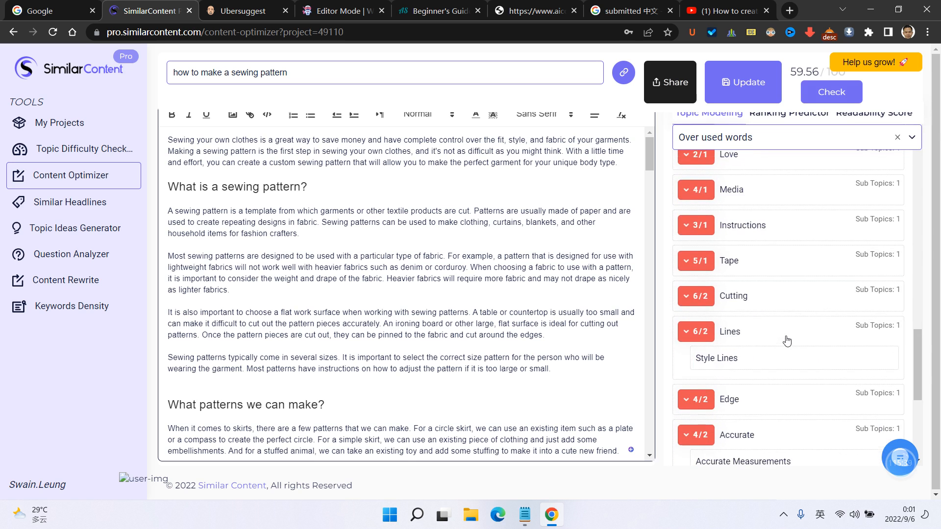
pyautogui.scroll(7, 774, 343)
pyautogui.scroll(10, 765, 338)
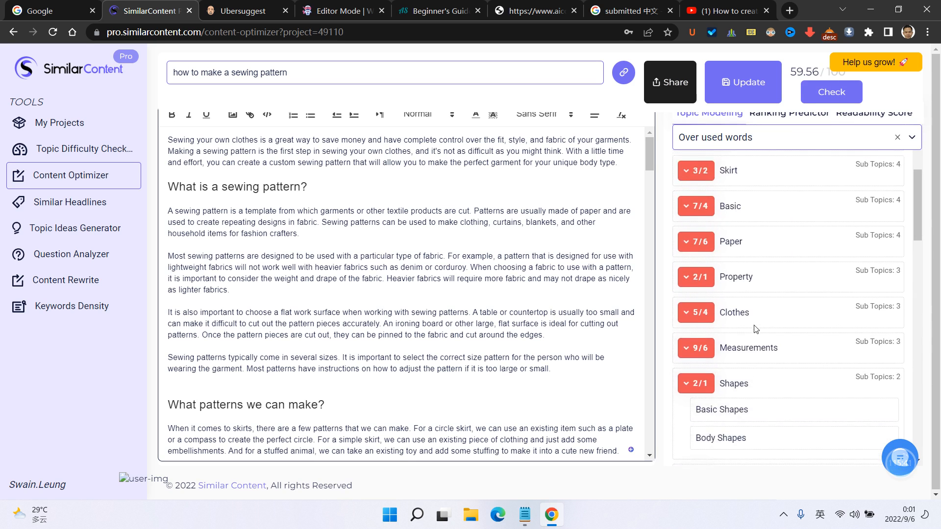
# - Filter the topic list to Unused words and view the subtopic under Skill
pyautogui.click(801, 398)
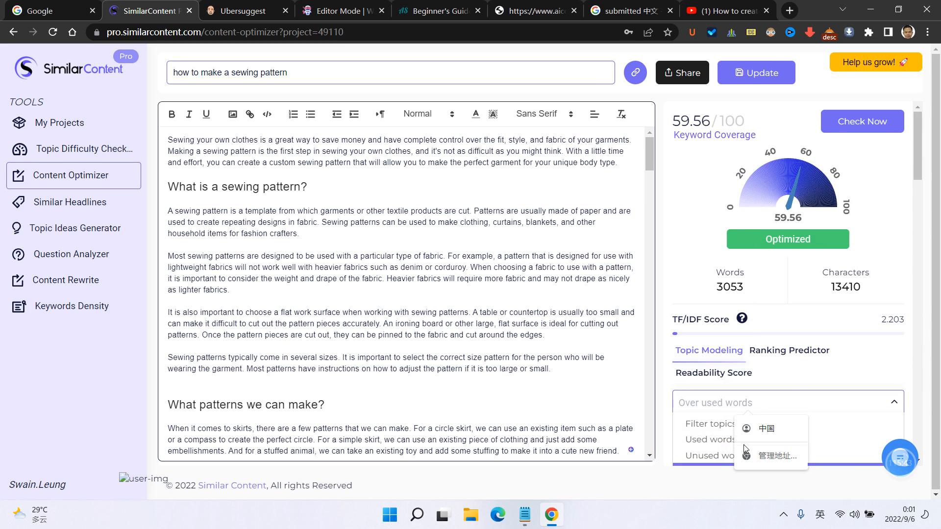
pyautogui.click(706, 455)
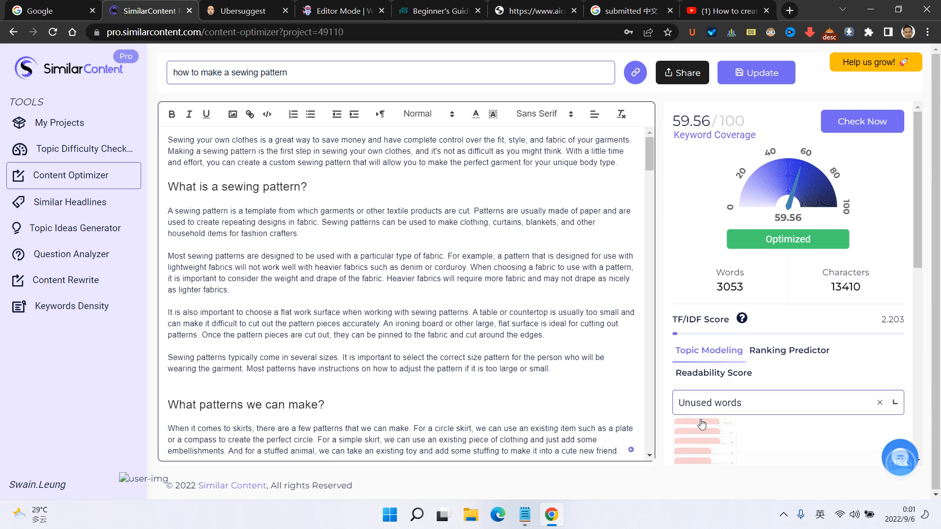
pyautogui.scroll(-2, 782, 359)
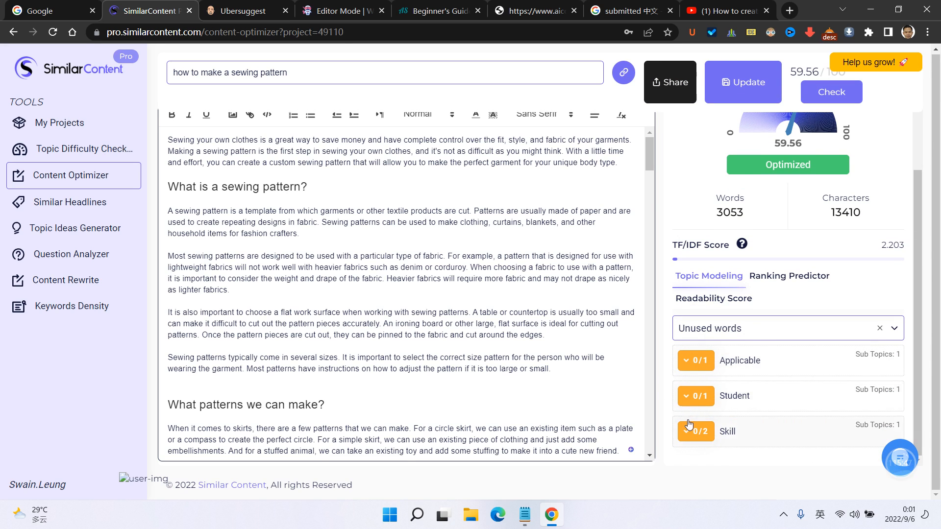
pyautogui.click(688, 443)
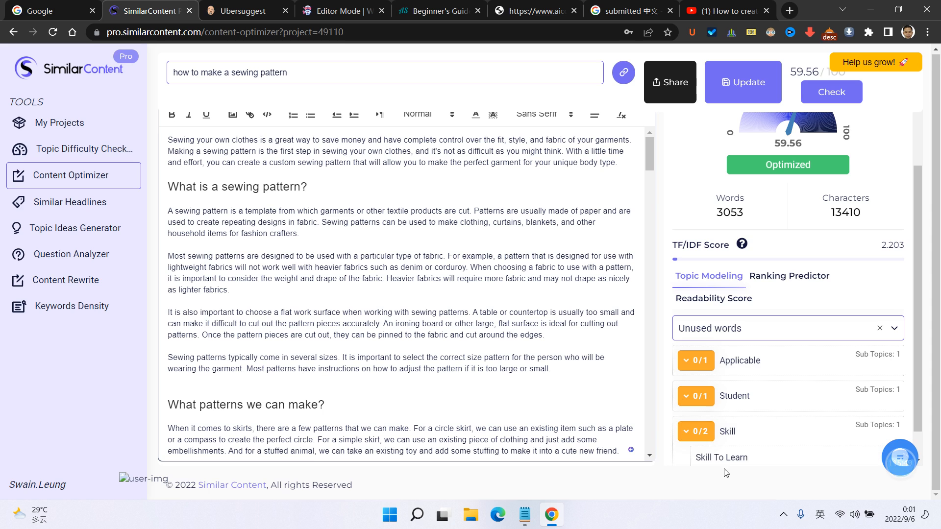
pyautogui.click(689, 431)
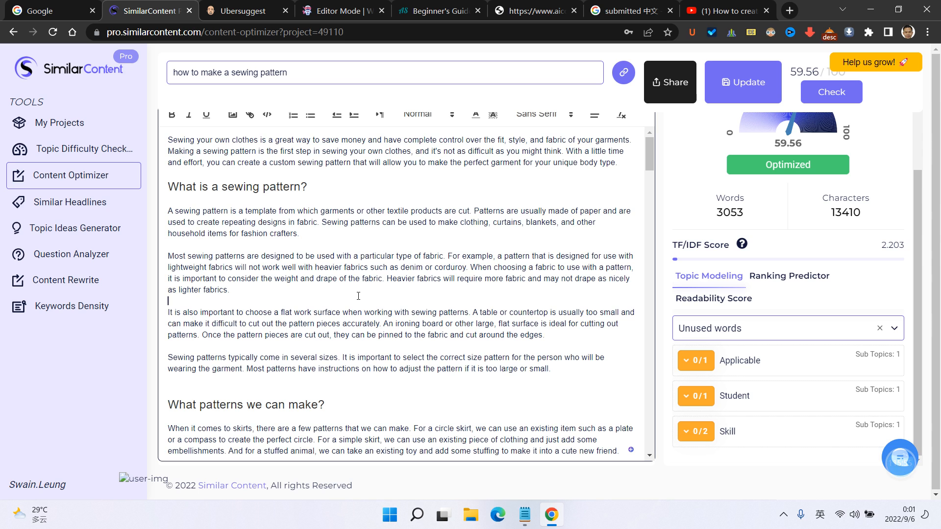
# - Search the article for "skills", check the matching passages through to the conclusion, and close the search
pyautogui.hotkey('ctrl', 'f')
pyautogui.write('skills')
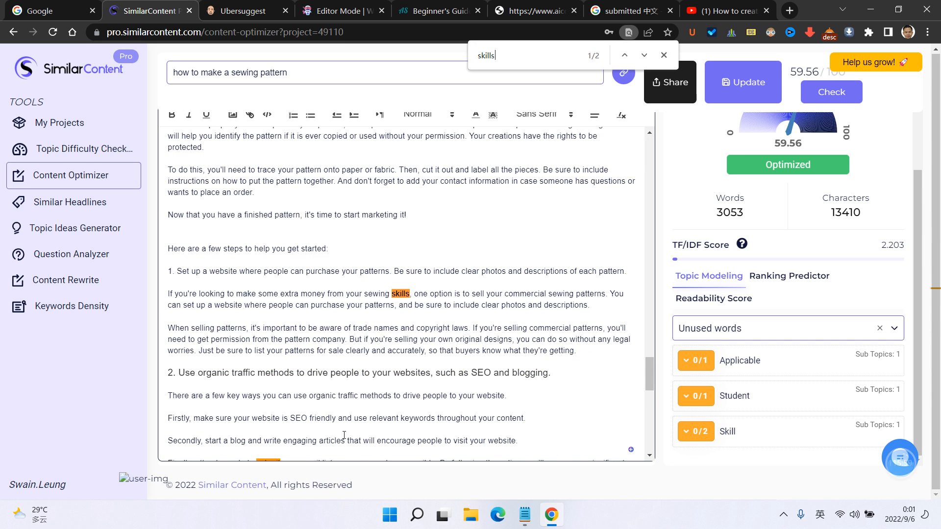
pyautogui.scroll(-5, 392, 284)
pyautogui.scroll(2, 432, 267)
pyautogui.scroll(2, 431, 267)
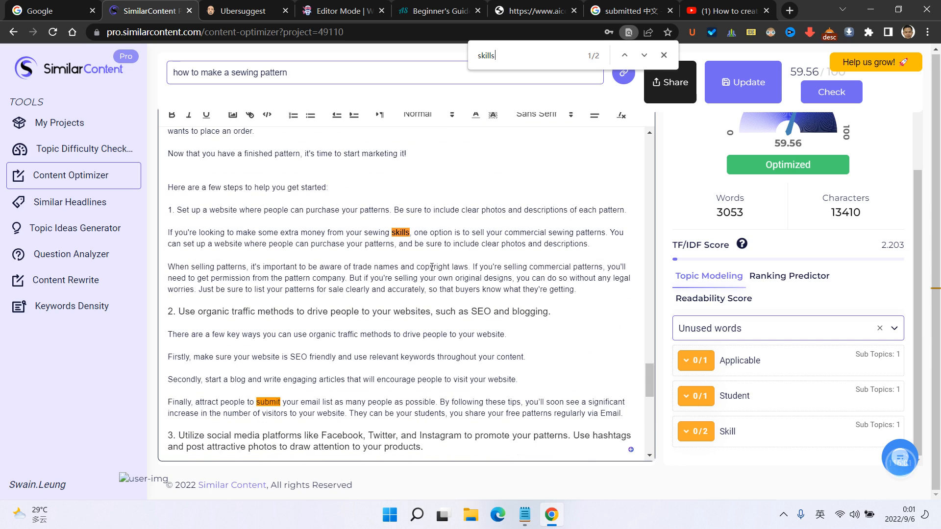
pyautogui.scroll(-14, 432, 227)
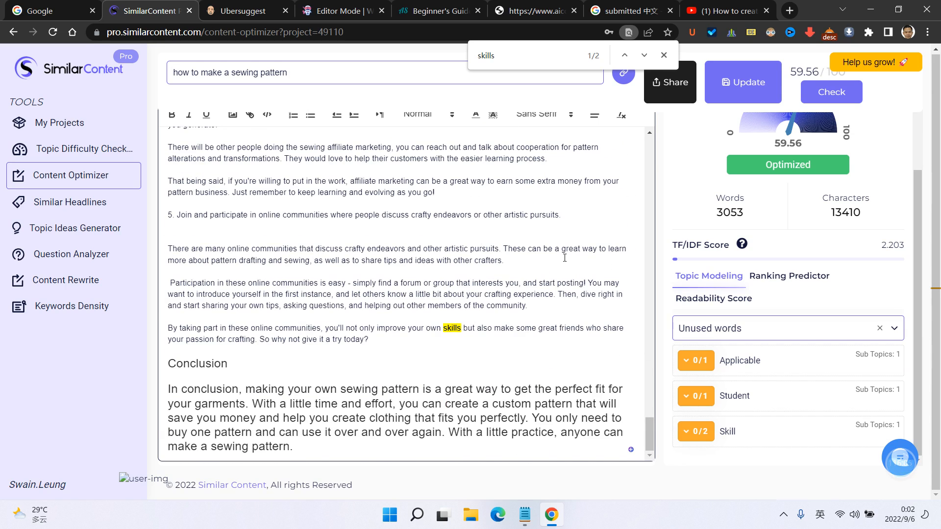
pyautogui.scroll(2, 566, 255)
pyautogui.click(665, 55)
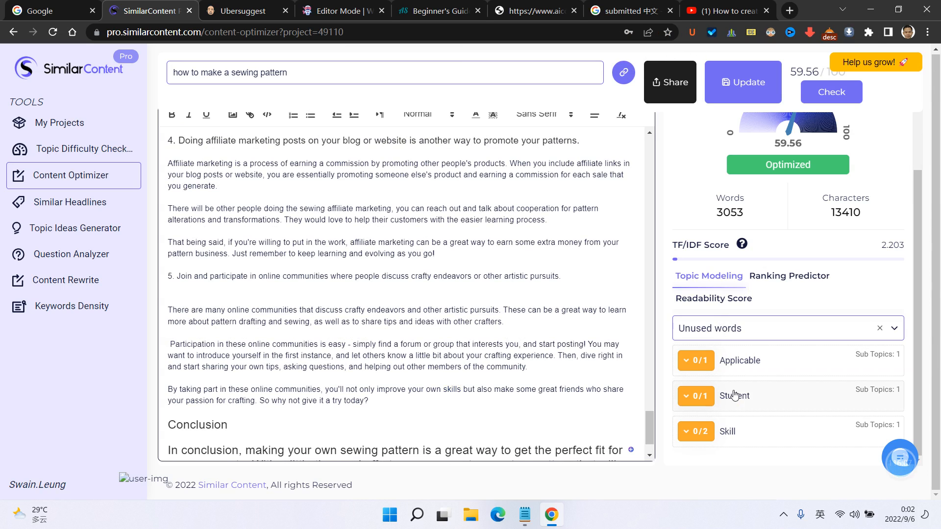
# - Expand the unused words Applicable and Student to view their subtopics
pyautogui.click(697, 366)
pyautogui.click(699, 436)
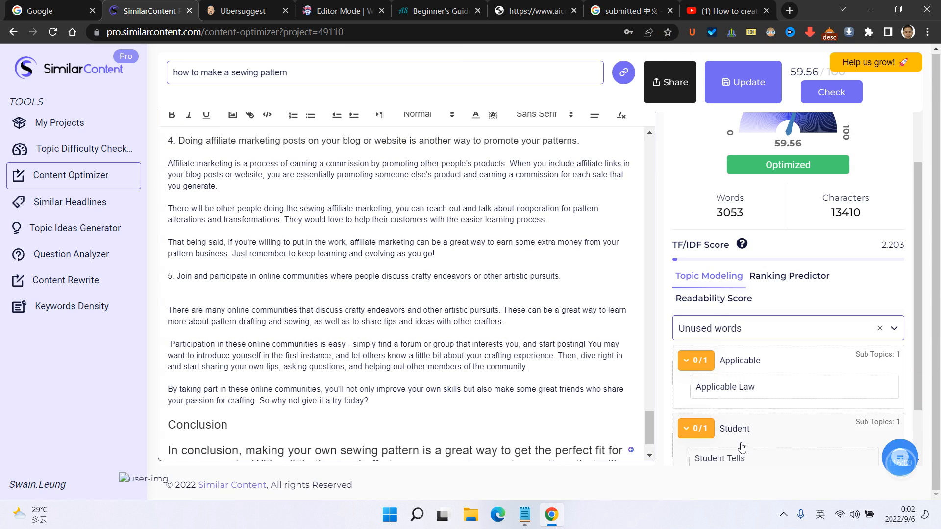
# - Collapse the subtopics of the unused words Applicable and Student
pyautogui.click(703, 369)
pyautogui.click(700, 398)
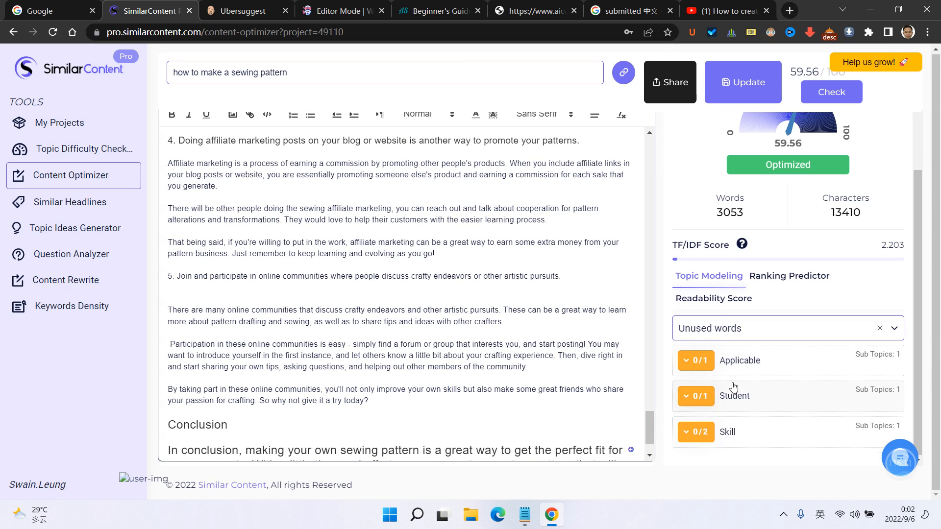
pyautogui.scroll(2, 775, 255)
pyautogui.scroll(-1, 537, 326)
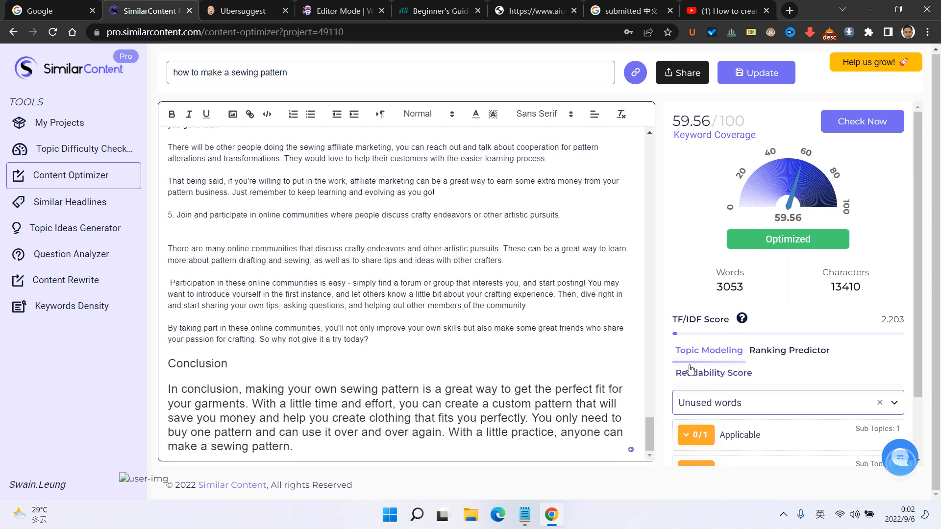
# - Change the concluding paragraph below the Conclusion heading from Heading 2 to Normal text
pyautogui.moveTo(304, 442); pyautogui.dragTo(164, 378)
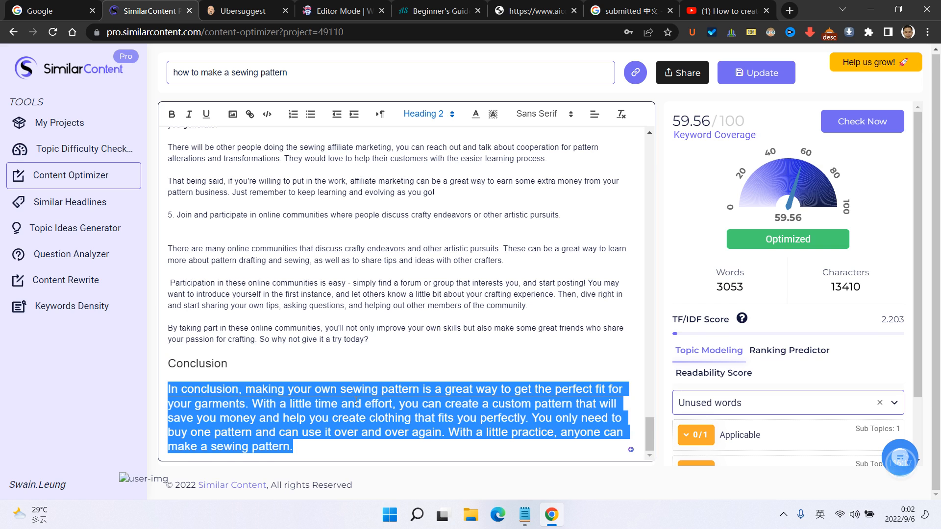
pyautogui.click(417, 352)
pyautogui.keyDown('shift'); pyautogui.click(170, 389); pyautogui.keyUp('shift')
pyautogui.click(442, 116)
pyautogui.click(420, 268)
# - Look back through the article to its introduction and examine the TF/IDF score
pyautogui.scroll(10, 421, 265)
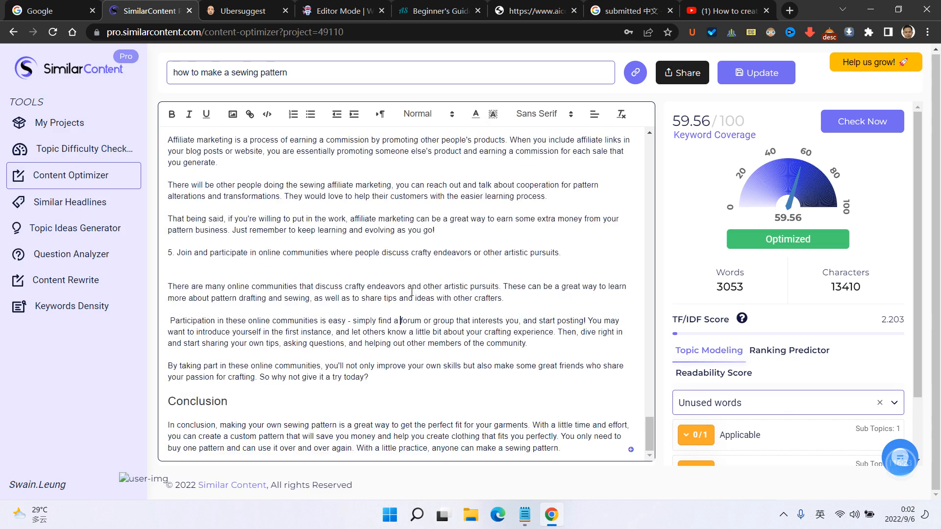
pyautogui.scroll(20, 421, 263)
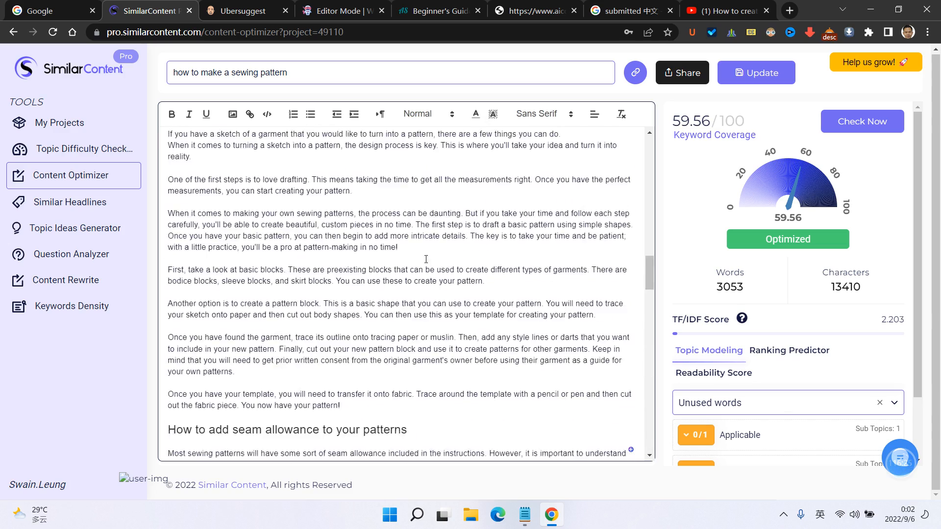
pyautogui.scroll(2, 420, 251)
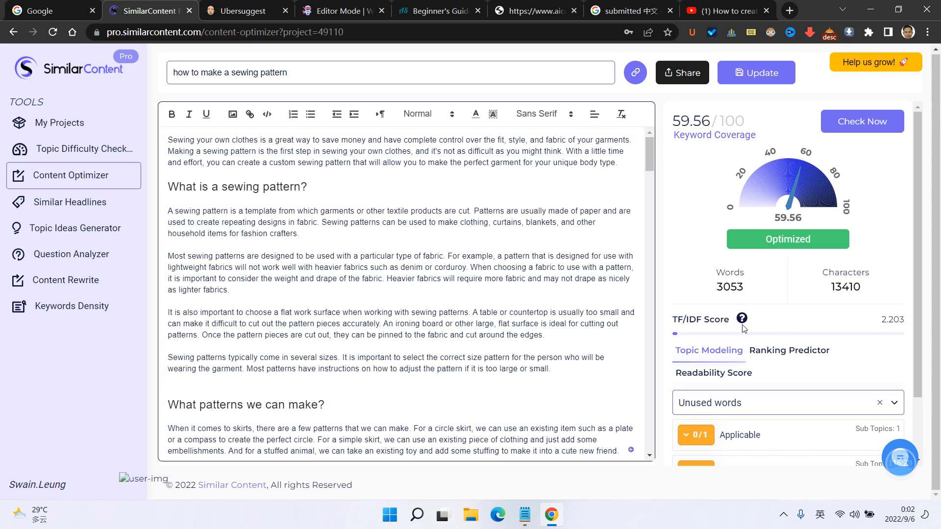
pyautogui.moveTo(891, 318); pyautogui.dragTo(820, 330)
pyautogui.click(820, 331)
pyautogui.moveTo(906, 321); pyautogui.dragTo(901, 320)
# - Analyze the article with the Ranking Predictor
pyautogui.click(789, 350)
pyautogui.scroll(-1, 792, 417)
pyautogui.click(792, 415)
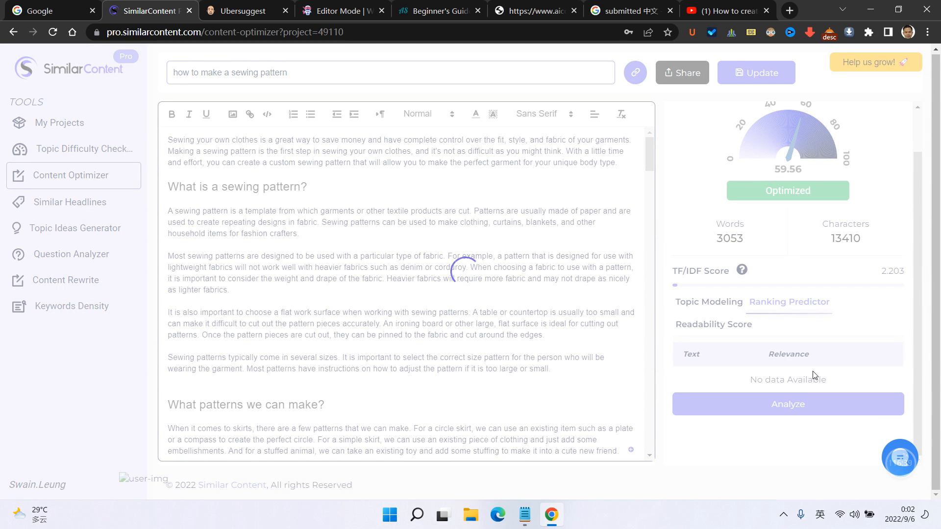
# - Examine the relevance scores of the predicted ranking phrases, from "sewing pattern" down to "social media platforms"
pyautogui.scroll(-1, 814, 376)
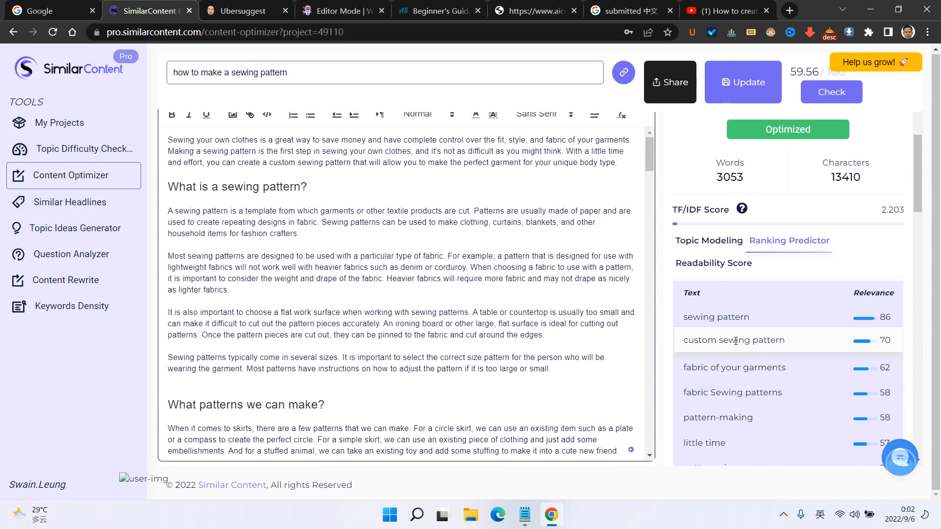
pyautogui.scroll(-1, 810, 365)
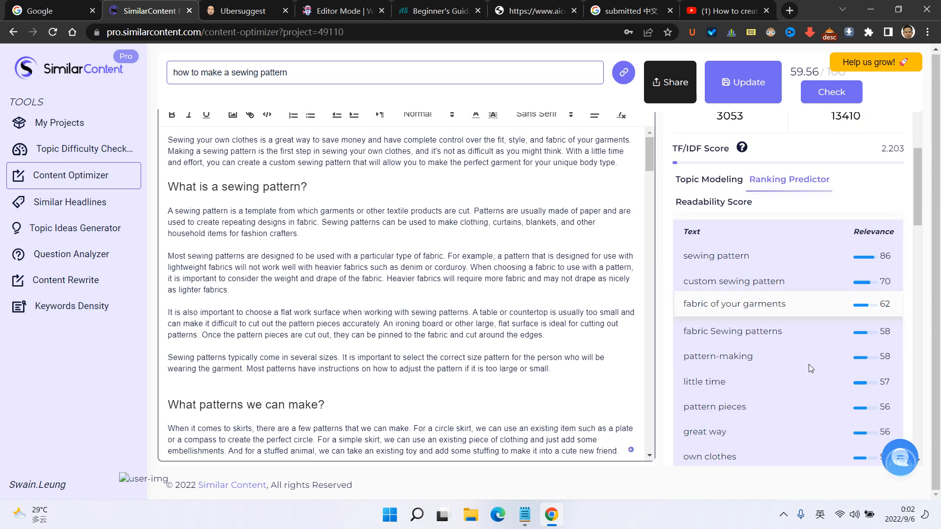
pyautogui.moveTo(684, 279); pyautogui.dragTo(785, 279)
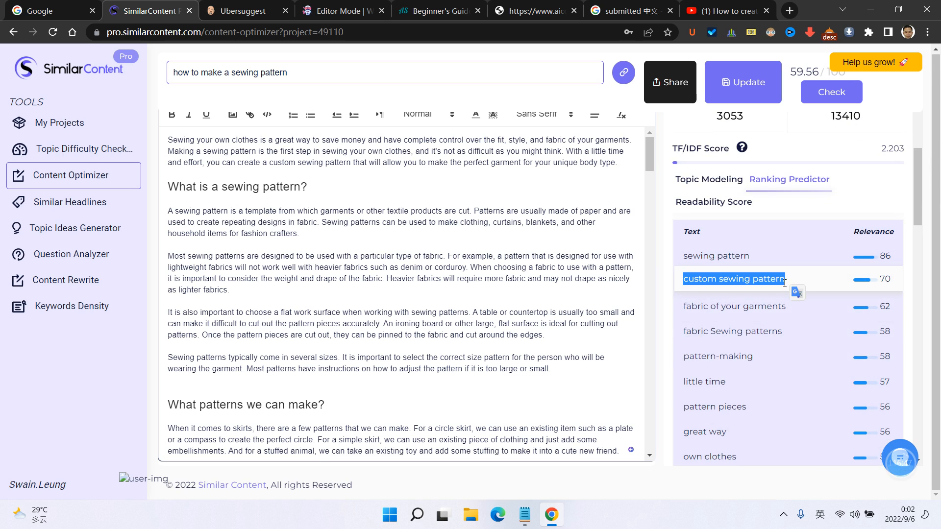
pyautogui.moveTo(684, 255); pyautogui.dragTo(749, 256)
pyautogui.tripleClick(810, 305)
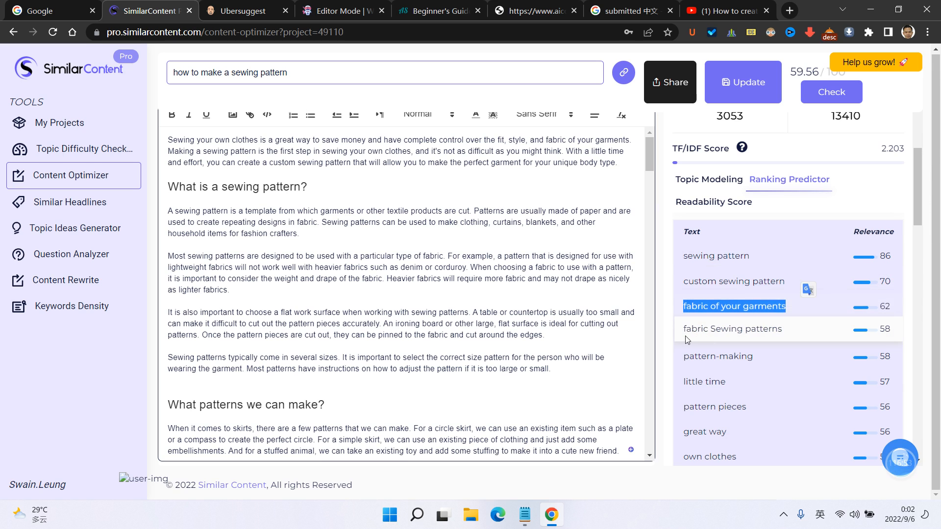
pyautogui.tripleClick(816, 332)
pyautogui.moveTo(689, 354); pyautogui.dragTo(757, 353)
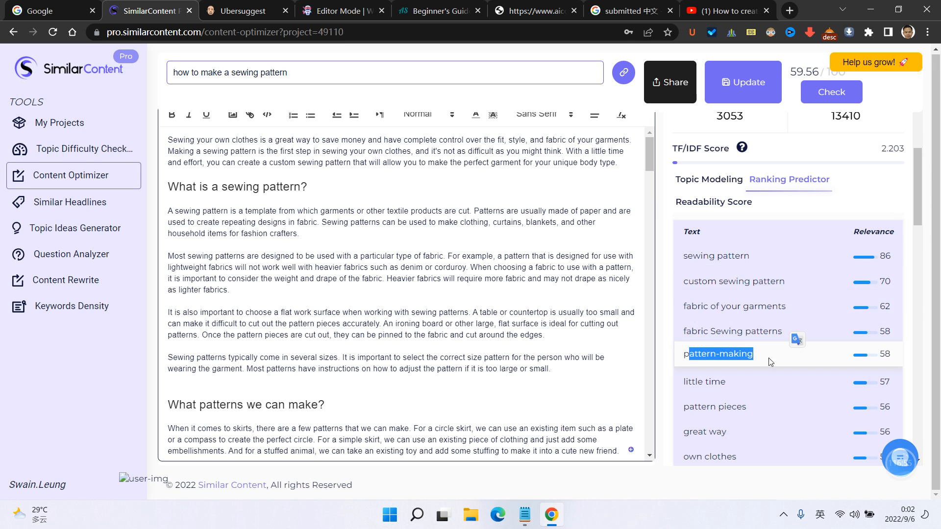
pyautogui.tripleClick(787, 385)
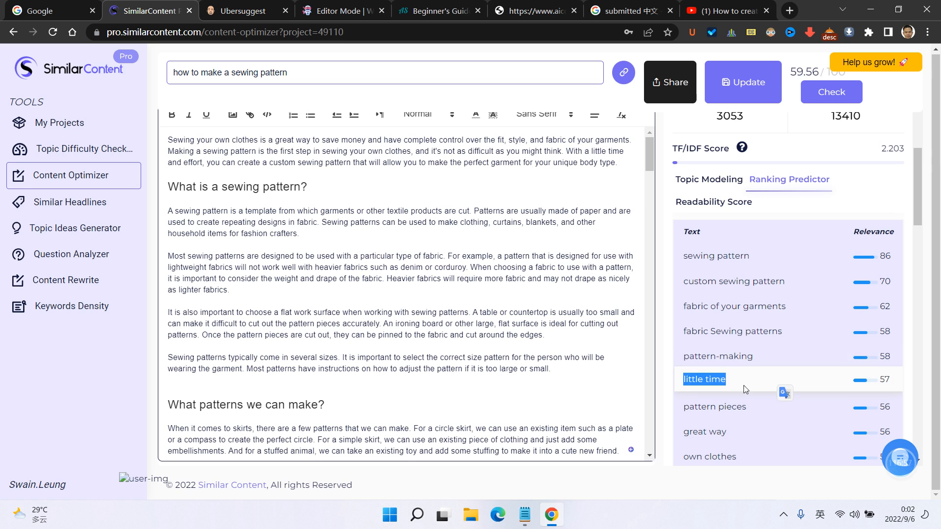
pyautogui.tripleClick(701, 408)
pyautogui.scroll(-3, 715, 372)
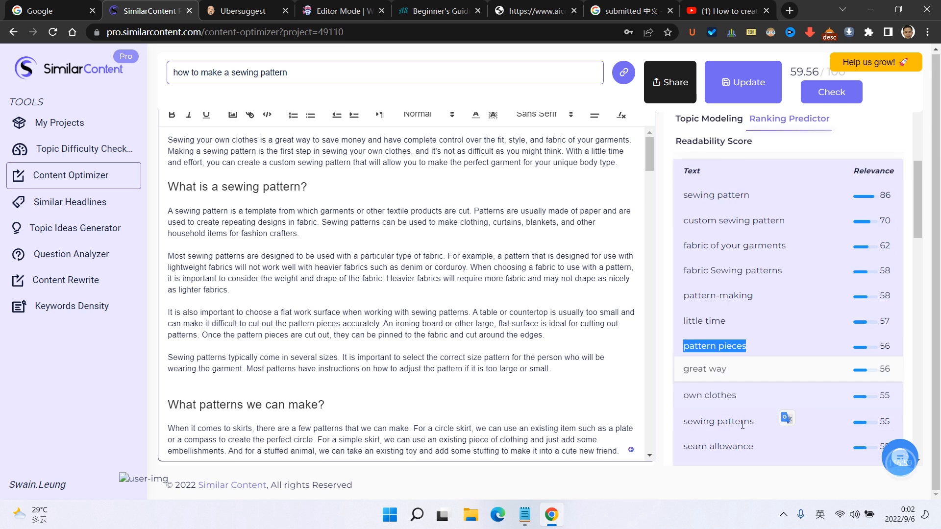
pyautogui.moveTo(681, 389); pyautogui.dragTo(784, 389)
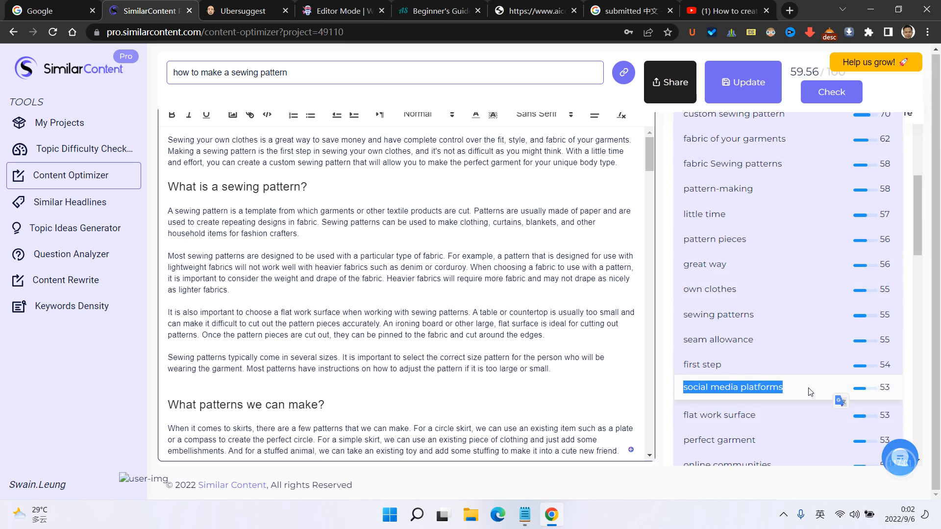
pyautogui.moveTo(750, 363); pyautogui.dragTo(658, 362)
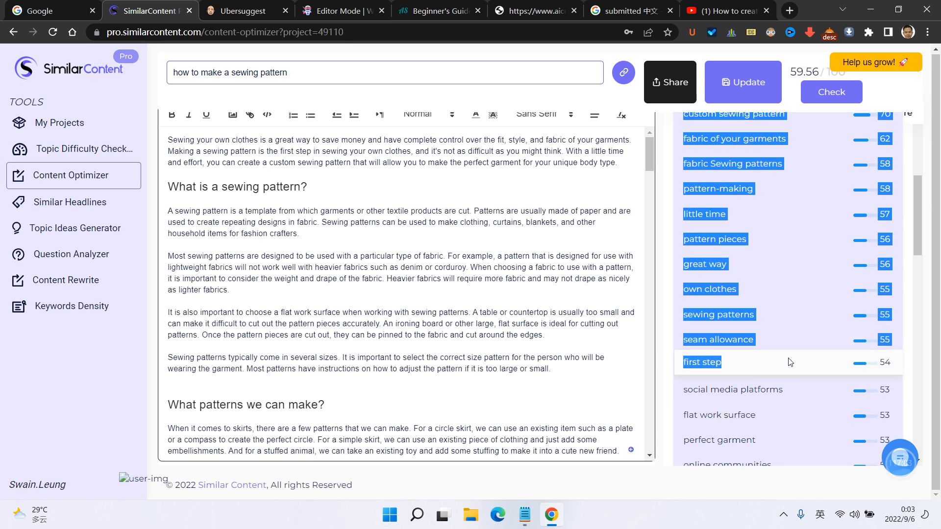
pyautogui.doubleClick(765, 343)
pyautogui.scroll(7, 840, 336)
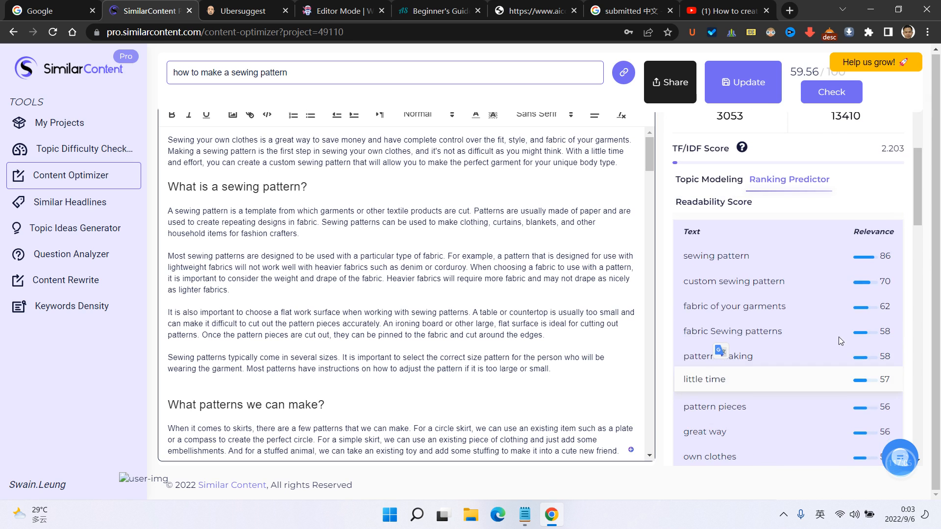
# - Save the updated project and run the Readability Score analysis on the article
pyautogui.click(756, 73)
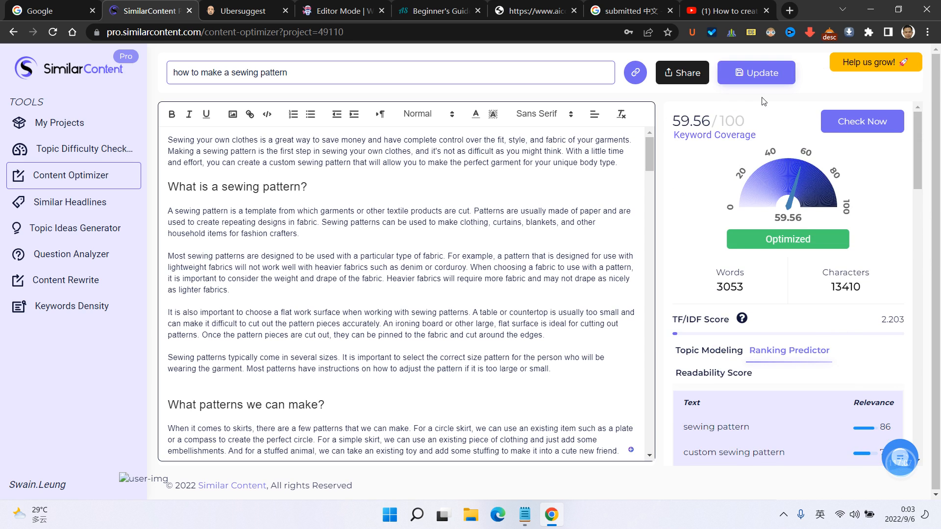
pyautogui.click(714, 373)
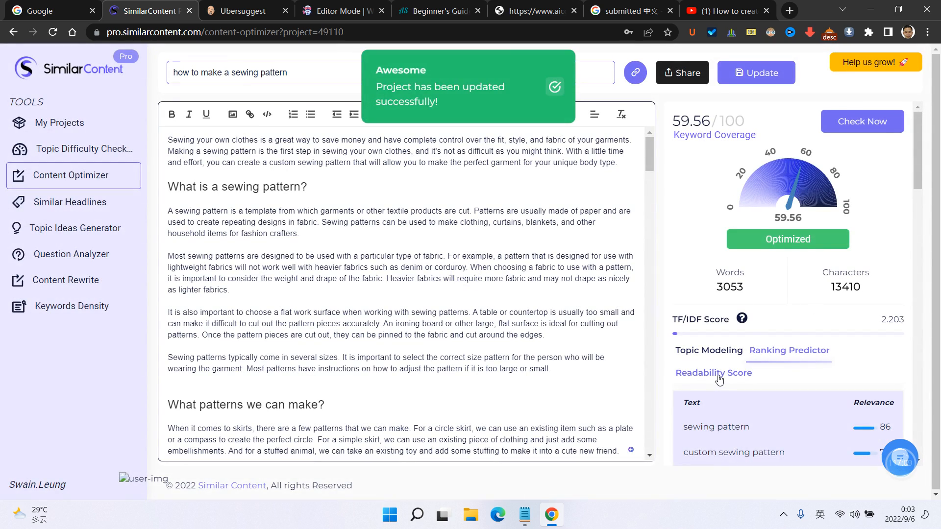
pyautogui.scroll(-1, 764, 368)
pyautogui.click(764, 368)
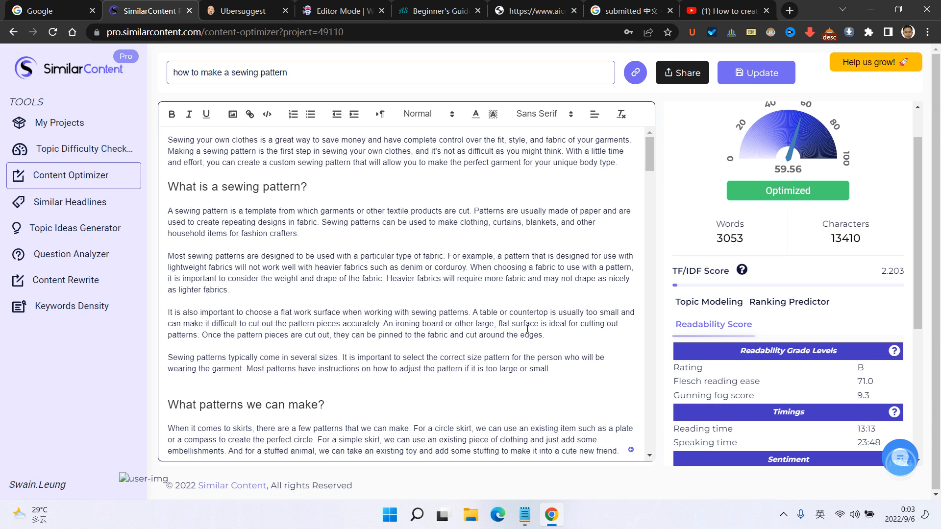
# - Examine the readability text statistics, especially words per sentence and sentence count, against the article's sentences
pyautogui.moveTo(448, 254); pyautogui.dragTo(168, 256)
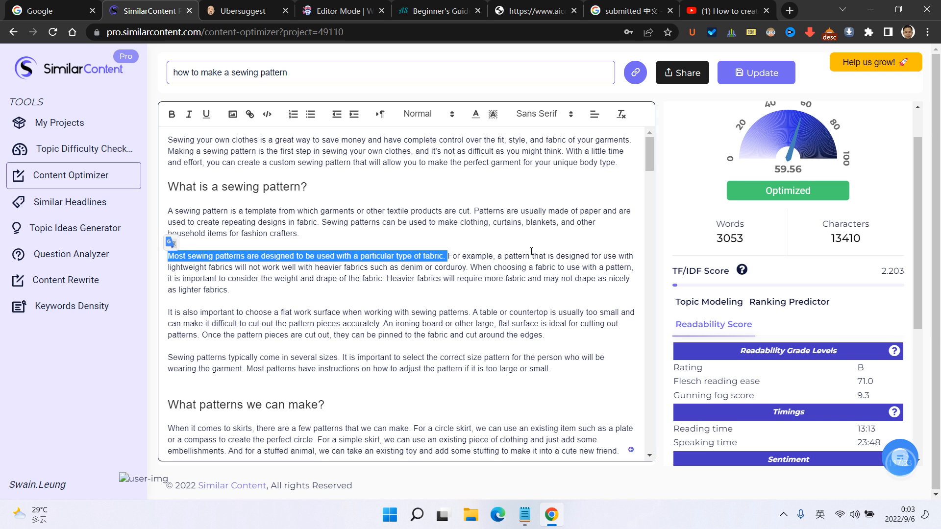
pyautogui.scroll(-3, 531, 251)
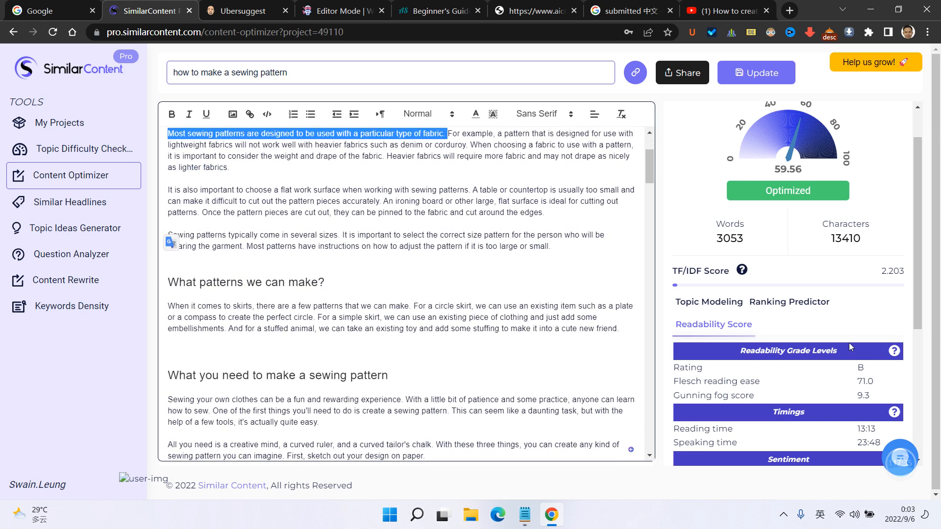
pyautogui.scroll(-1, 821, 360)
pyautogui.scroll(-5, 821, 360)
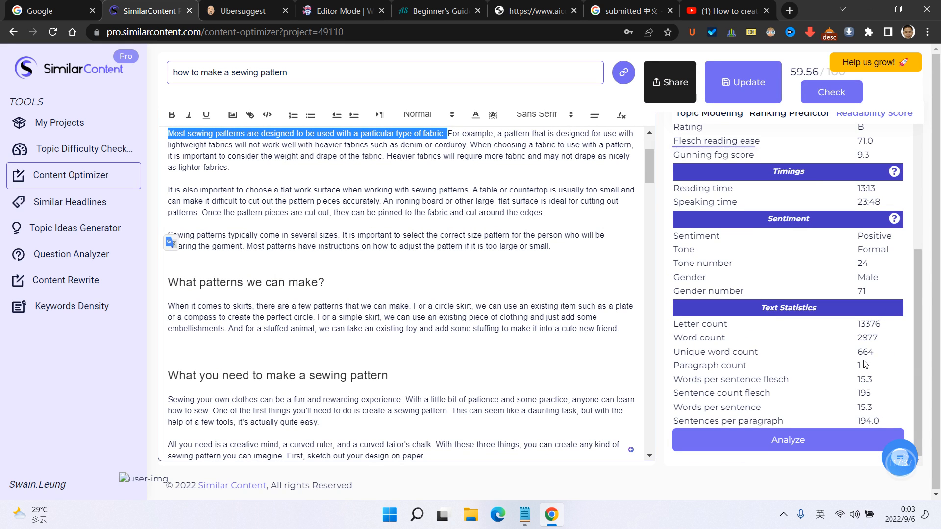
pyautogui.moveTo(874, 380); pyautogui.dragTo(846, 380)
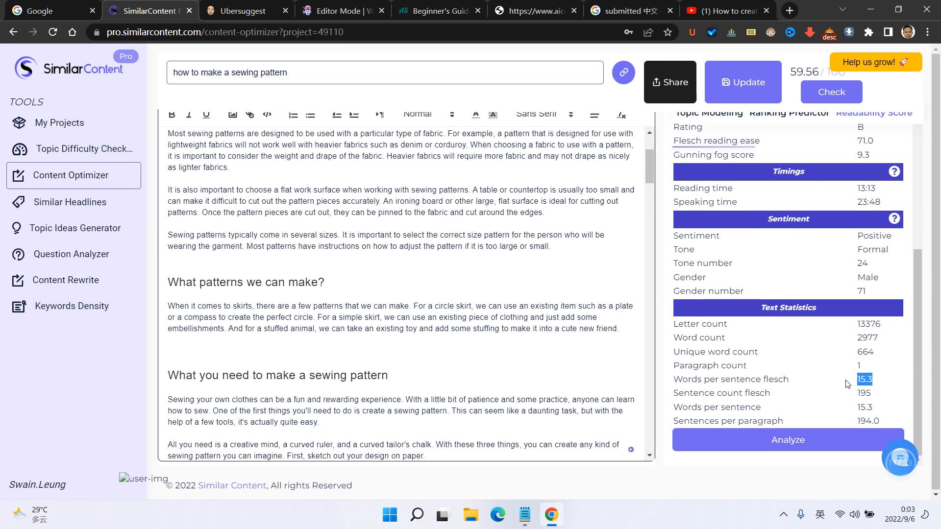
pyautogui.click(875, 397)
pyautogui.moveTo(678, 393); pyautogui.dragTo(858, 394)
pyautogui.click(725, 419)
pyautogui.moveTo(674, 415); pyautogui.dragTo(753, 408)
pyautogui.moveTo(856, 408); pyautogui.dragTo(876, 411)
pyautogui.click(890, 408)
pyautogui.scroll(-3, 603, 381)
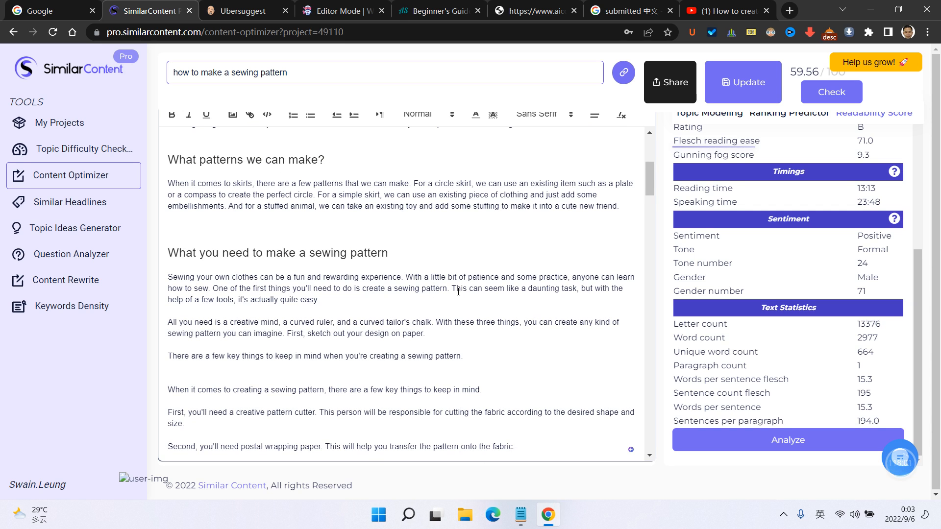
# - Review the readability grade levels and the Gunning fog score explanation, and return to the Ranking Predictor results
pyautogui.scroll(5, 448, 235)
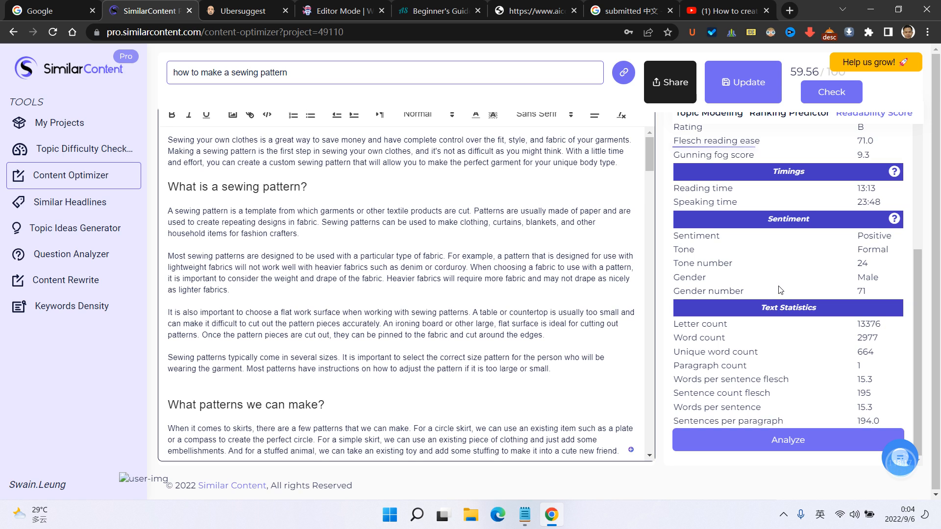
pyautogui.scroll(4, 739, 316)
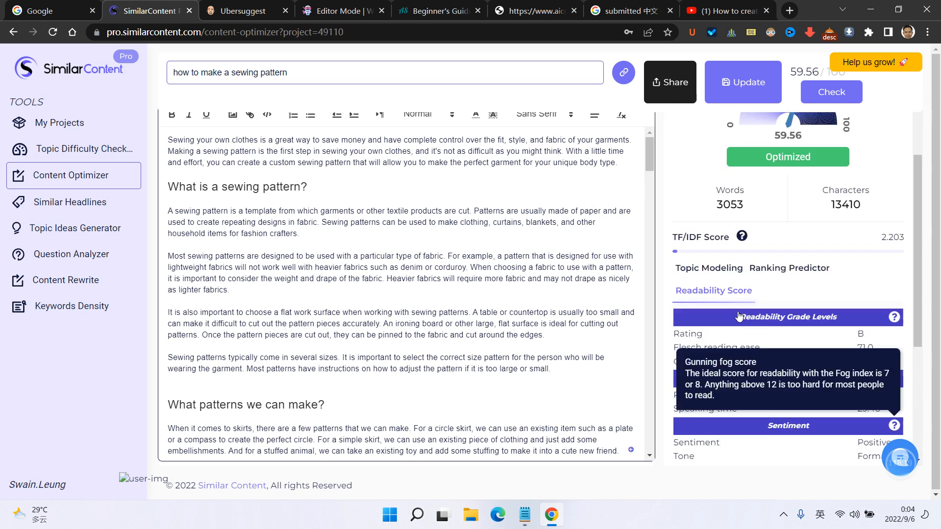
pyautogui.scroll(1, 740, 316)
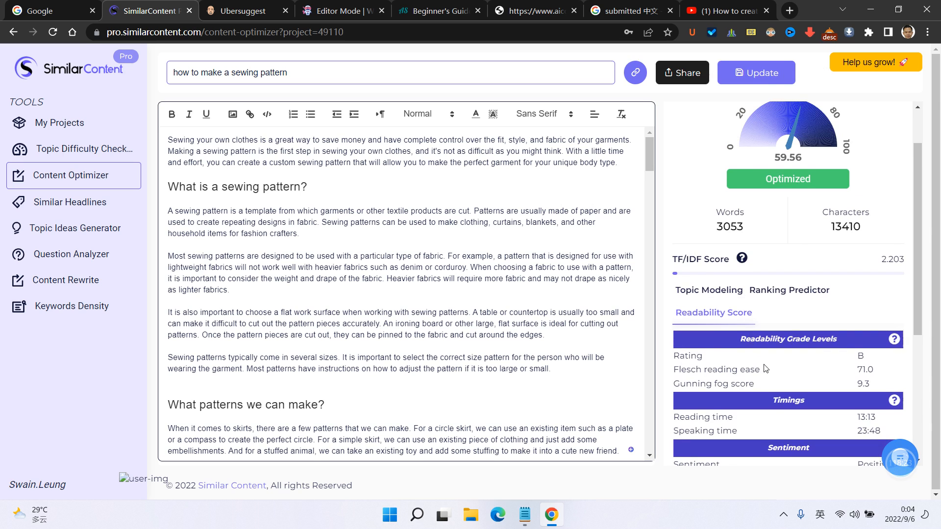
pyautogui.scroll(-1, 760, 363)
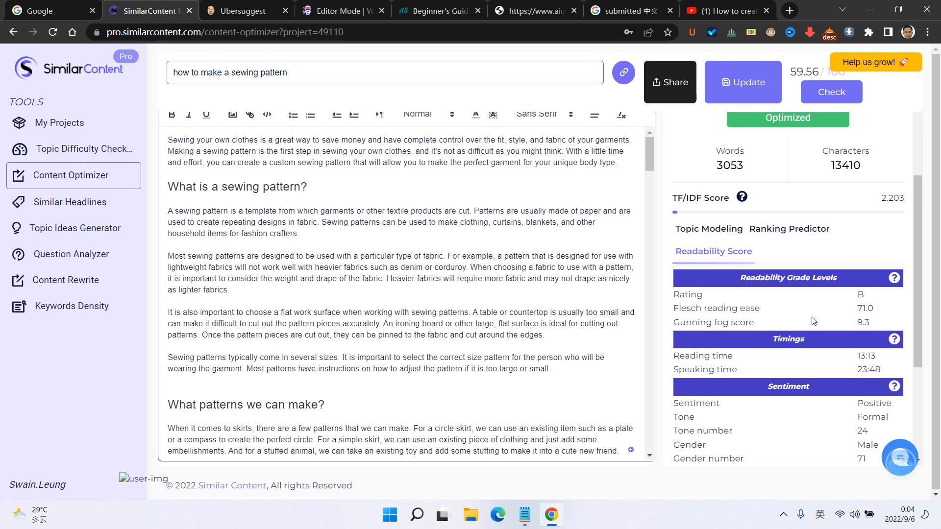
pyautogui.click(814, 229)
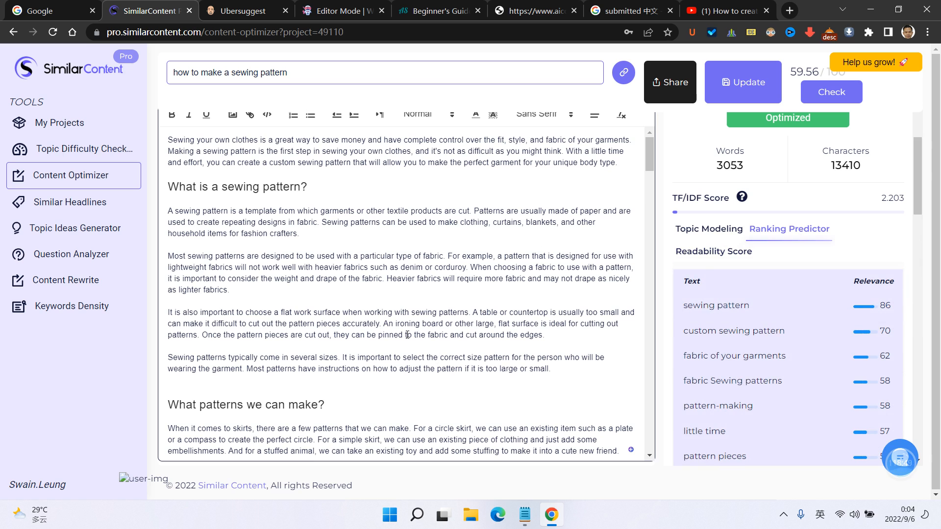
pyautogui.click(364, 280)
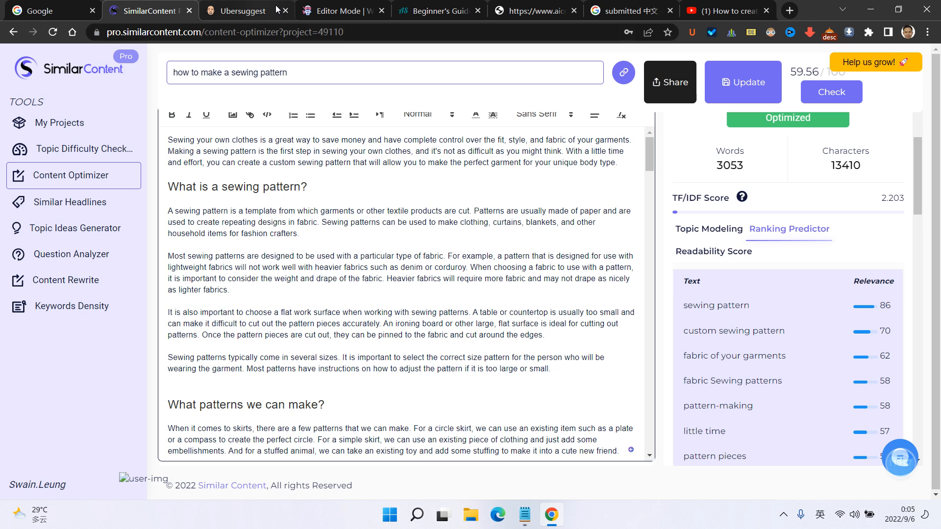
# - Revisit the WordHero draft, the SimilarContent article and the Ubersuggest keyword ideas, and return to the WordHero editor
pyautogui.click(350, 10)
pyautogui.click(454, 279)
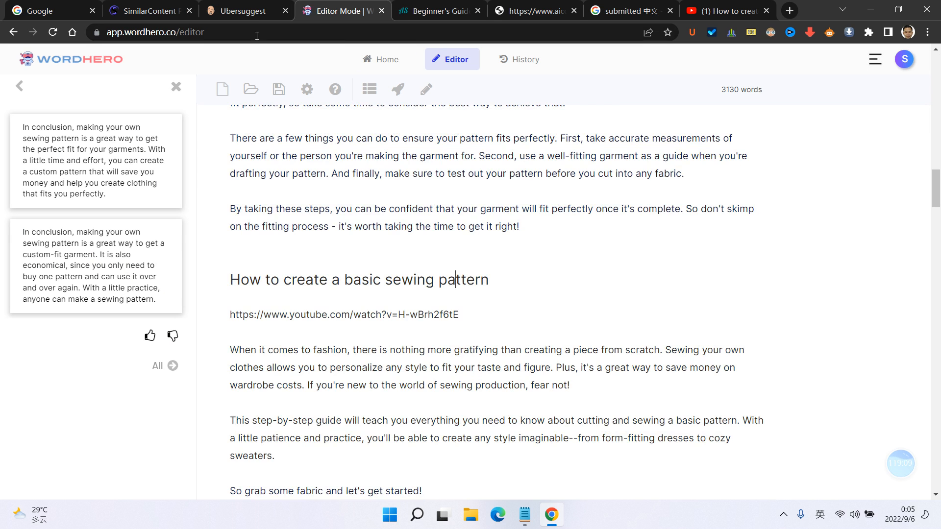
pyautogui.click(147, 11)
pyautogui.click(529, 293)
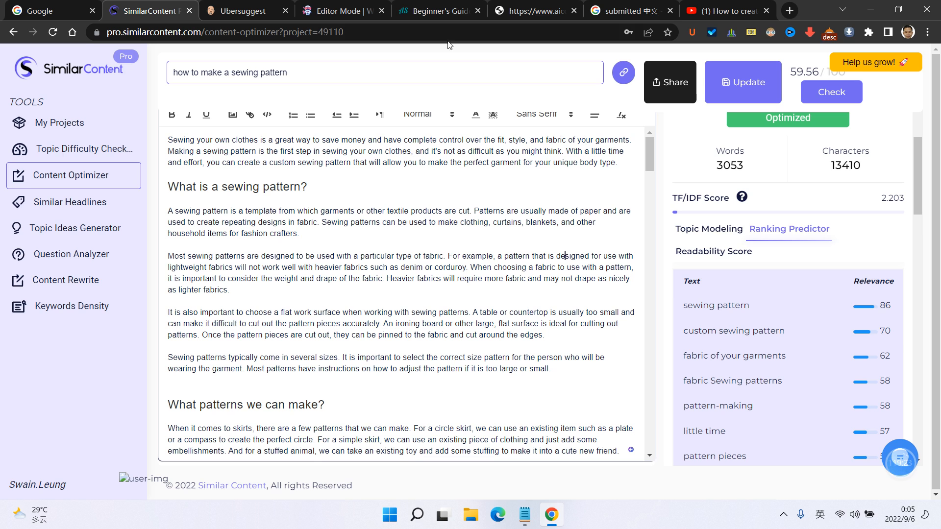
pyautogui.click(247, 10)
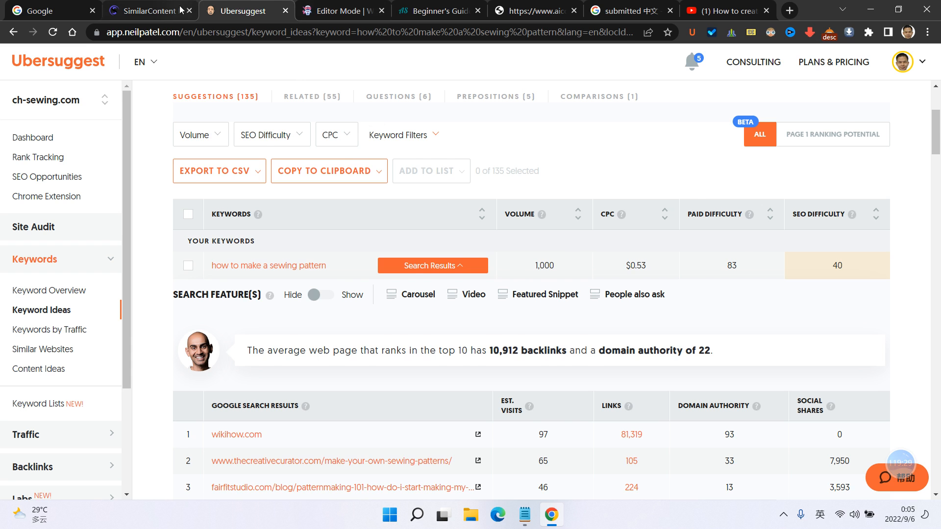
pyautogui.click(147, 11)
pyautogui.click(340, 10)
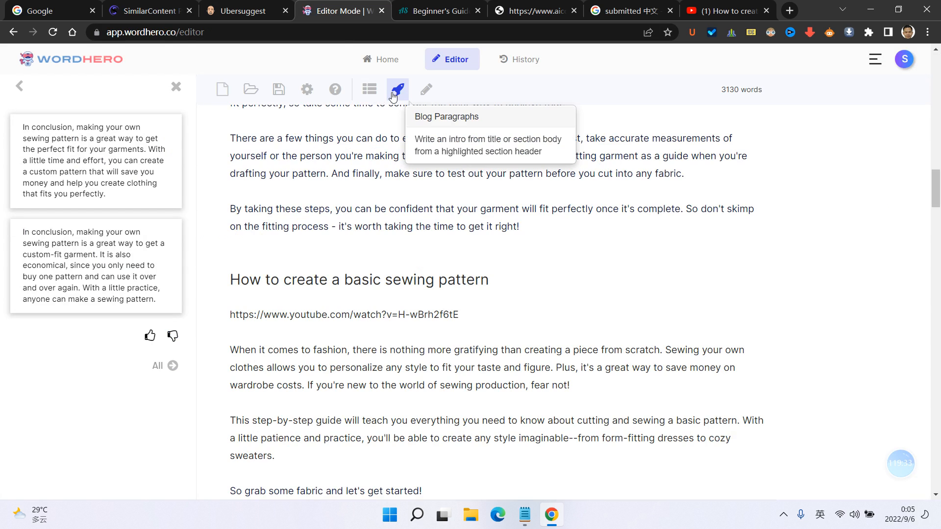
# - Review the materials section of the WordHero draft, and show the unused words under Topic Modeling for the article in SimilarContent
pyautogui.scroll(15, 442, 265)
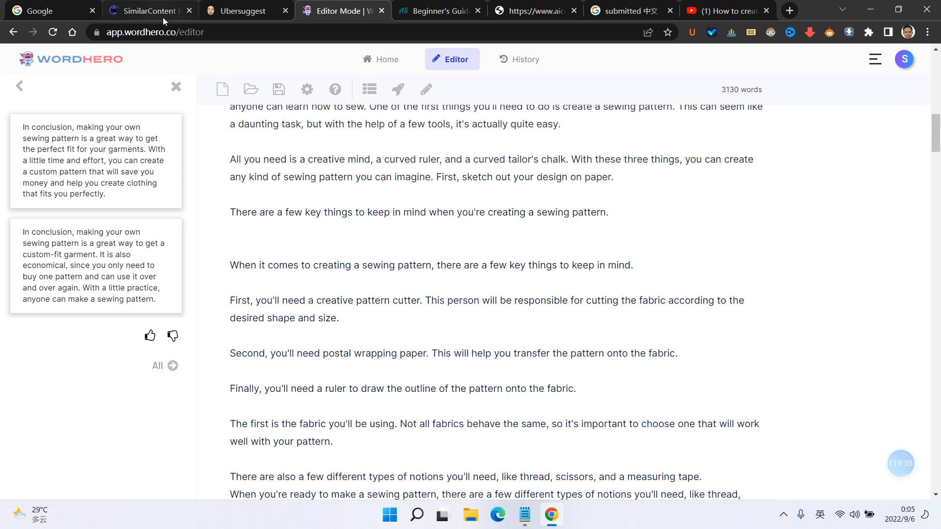
pyautogui.moveTo(163, 17)
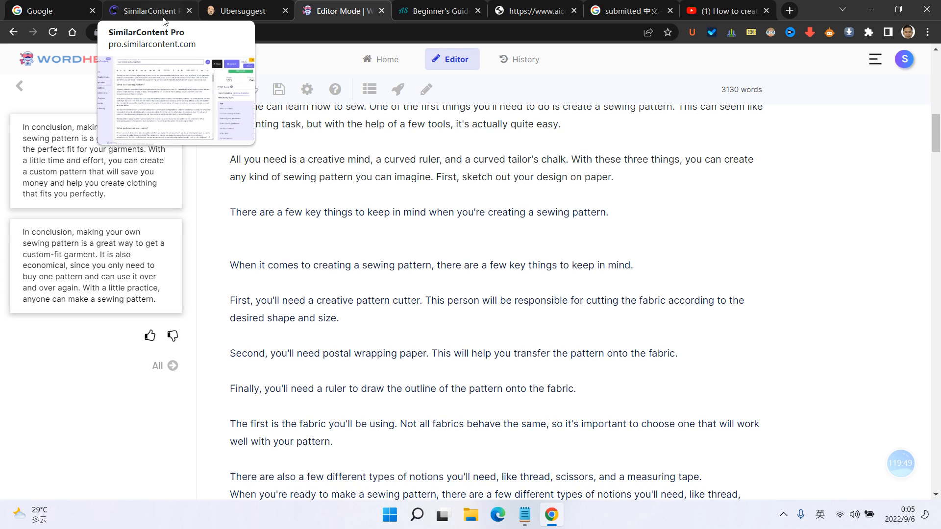
pyautogui.click(318, 193)
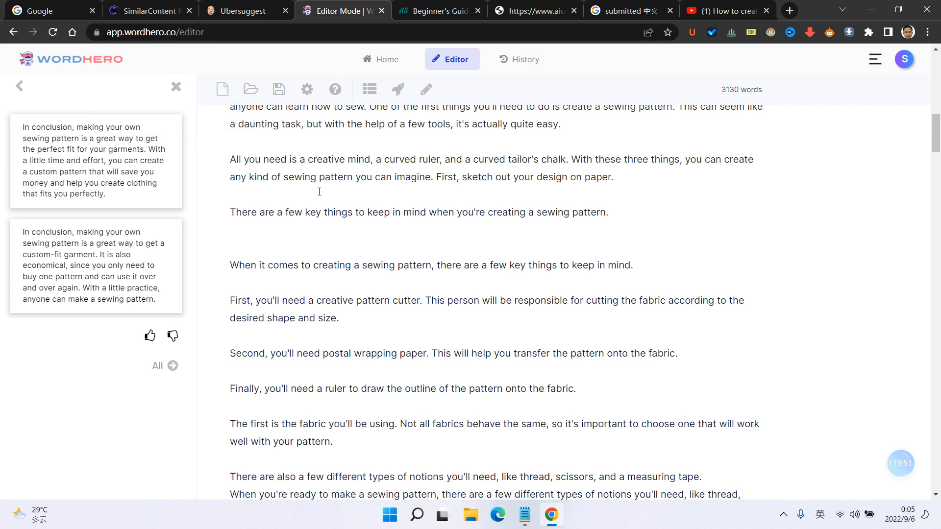
pyautogui.scroll(3, 514, 332)
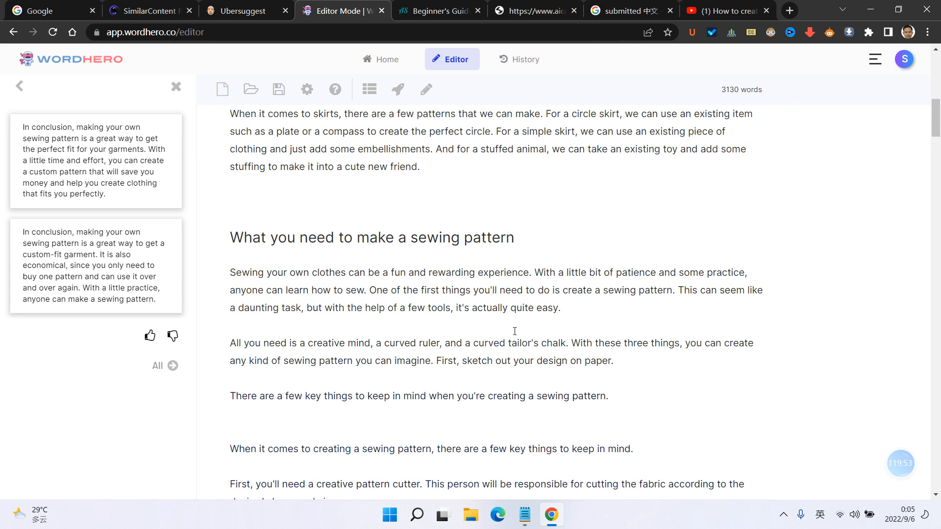
pyautogui.click(572, 244)
pyautogui.click(157, 10)
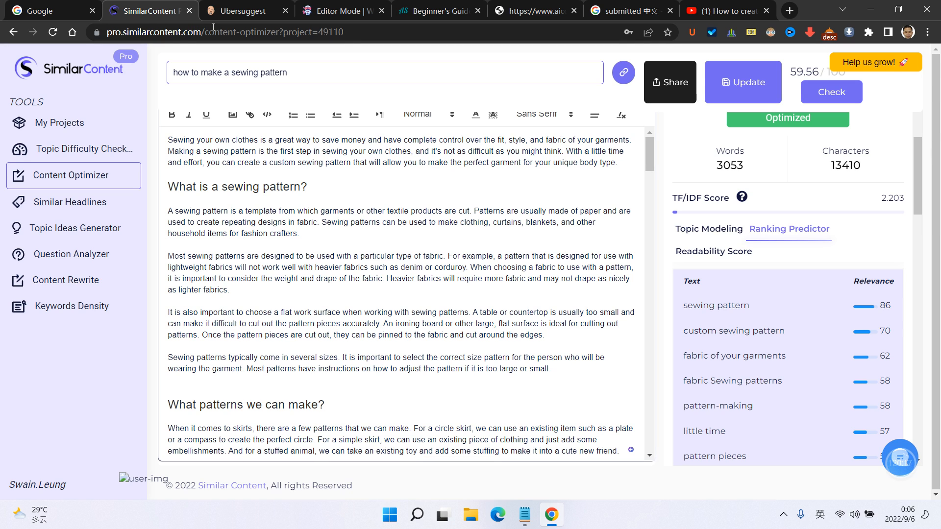
pyautogui.hotkey('ctrl', 'Tab')
pyautogui.hotkey('ctrl', 'Tab')
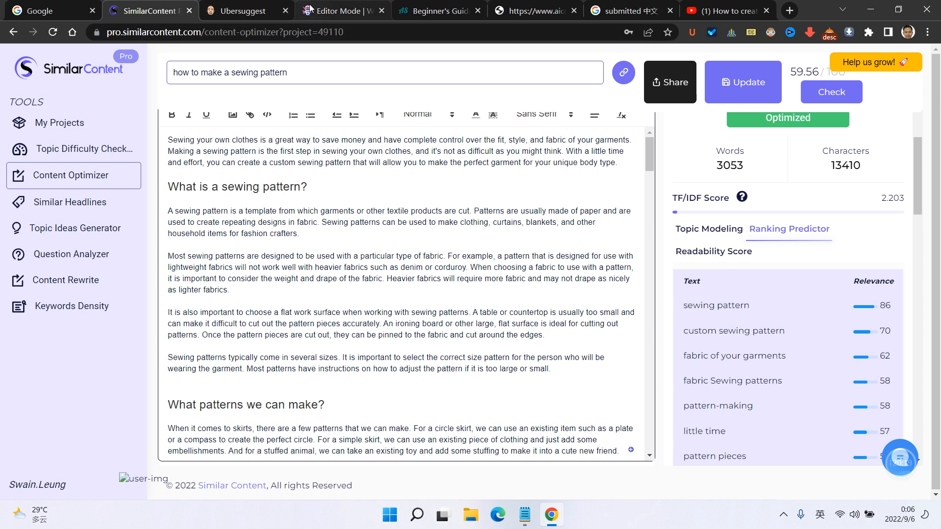
pyautogui.click(154, 4)
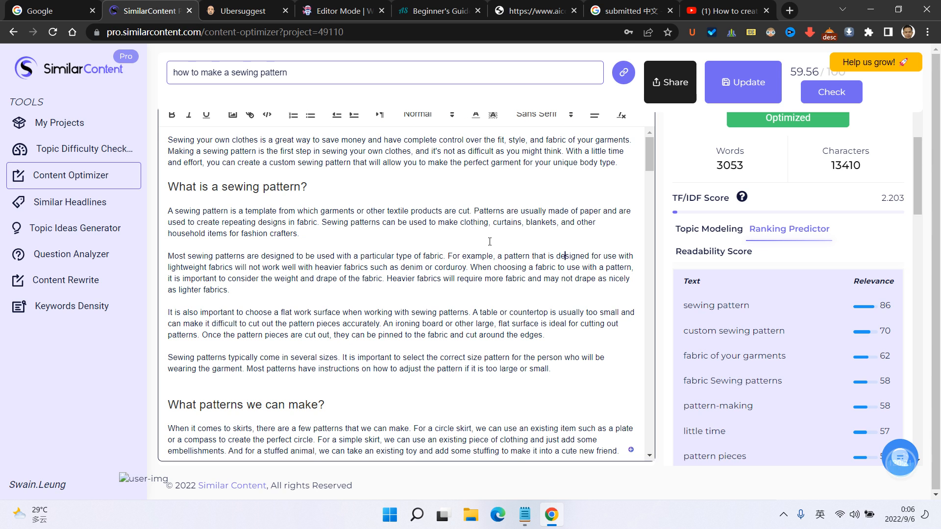
pyautogui.click(717, 229)
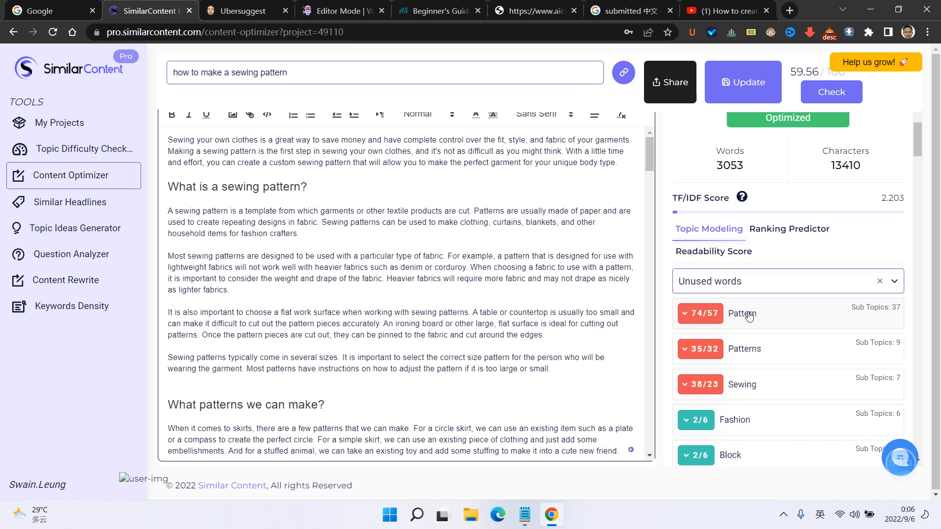
# - Add the note "Enity Entities" after the "What is a sewing pattern?" heading, and delete it again
pyautogui.click(408, 190)
pyautogui.write('Enity E')
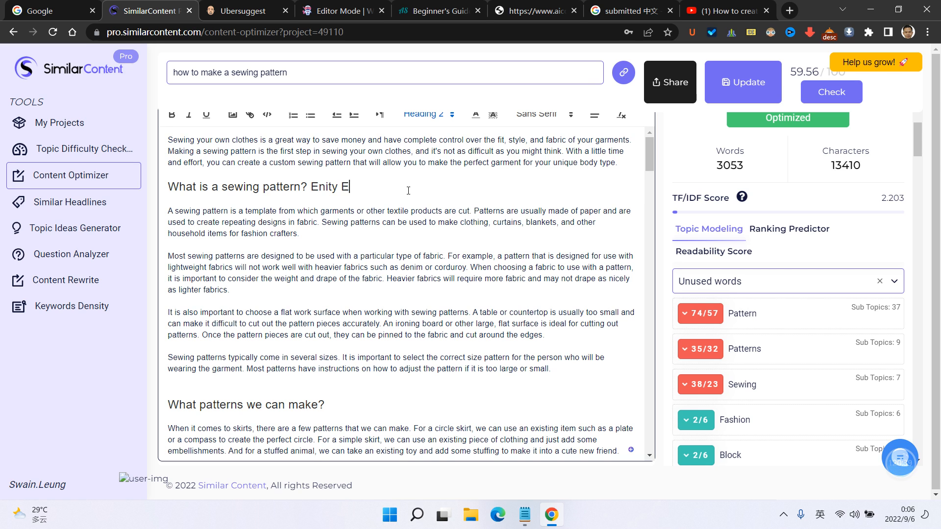
pyautogui.write('ntities')
pyautogui.moveTo(311, 186); pyautogui.dragTo(415, 185)
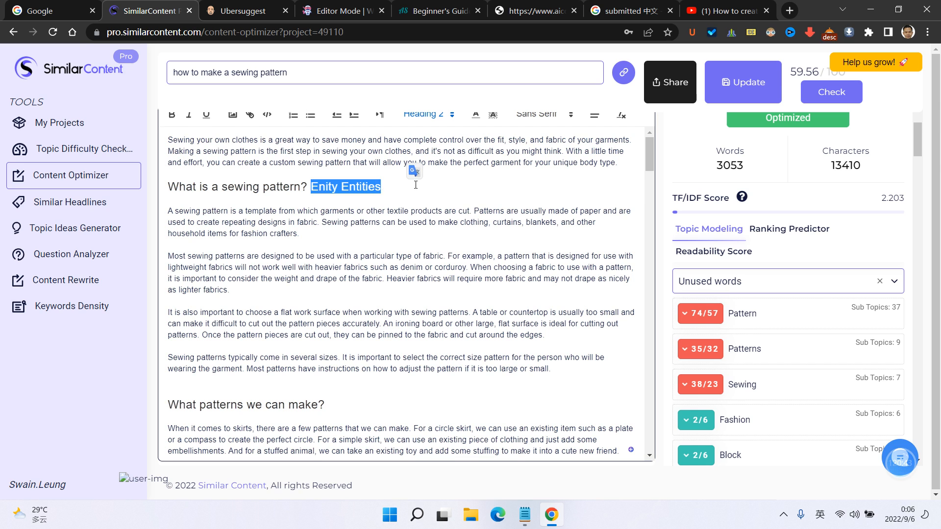
pyautogui.press('BackSpace')
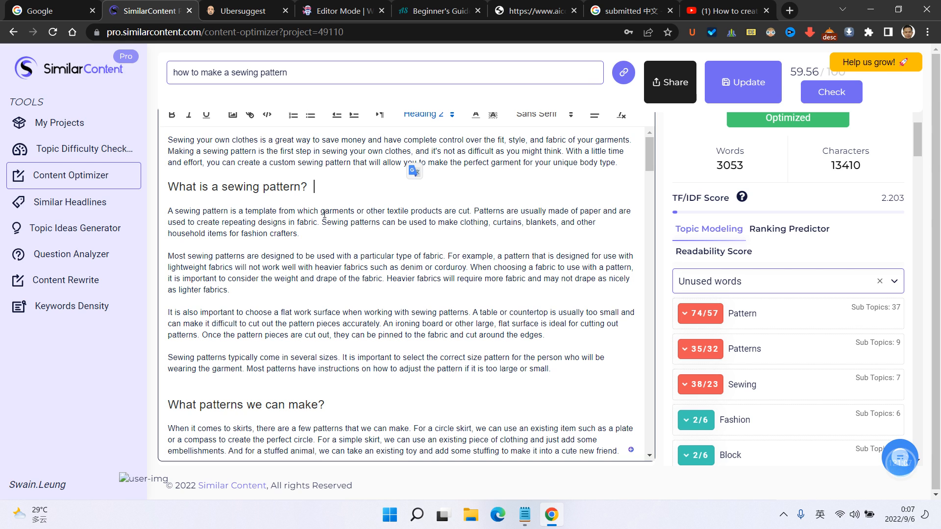
# - Switch to the WordHero editor, open the Keyword Assistant and highlight the "What you need to make a sewing pattern" heading
pyautogui.click(345, 10)
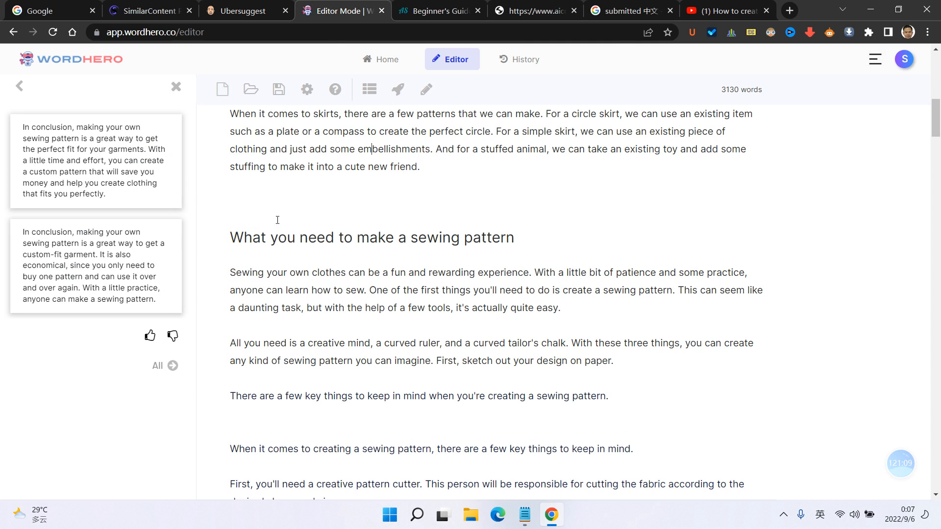
pyautogui.click(176, 86)
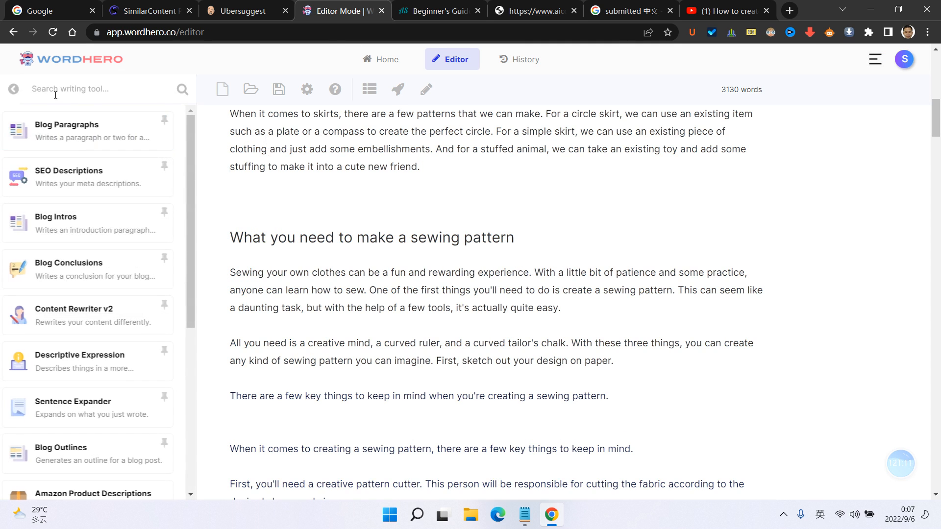
pyautogui.click(15, 89)
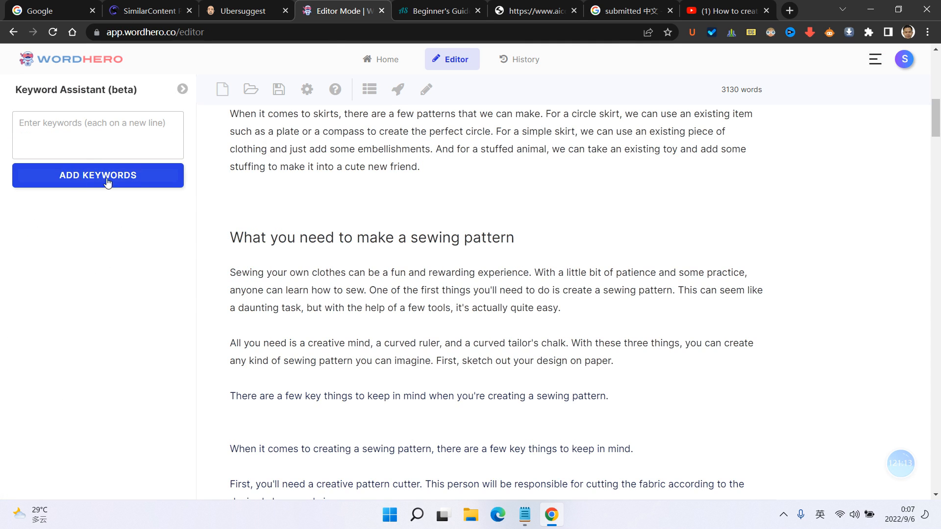
pyautogui.moveTo(60, 91); pyautogui.dragTo(112, 92)
pyautogui.click(140, 100)
pyautogui.moveTo(230, 237); pyautogui.dragTo(520, 236)
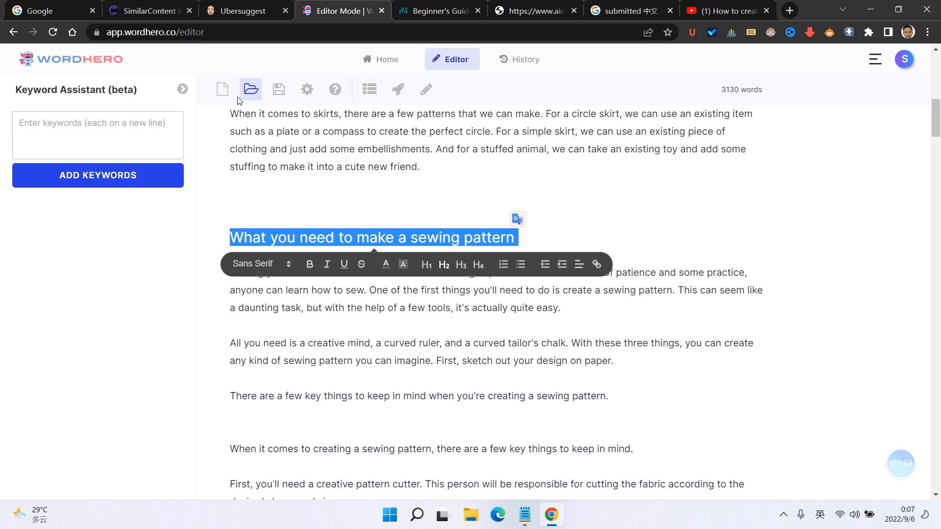
pyautogui.click(182, 92)
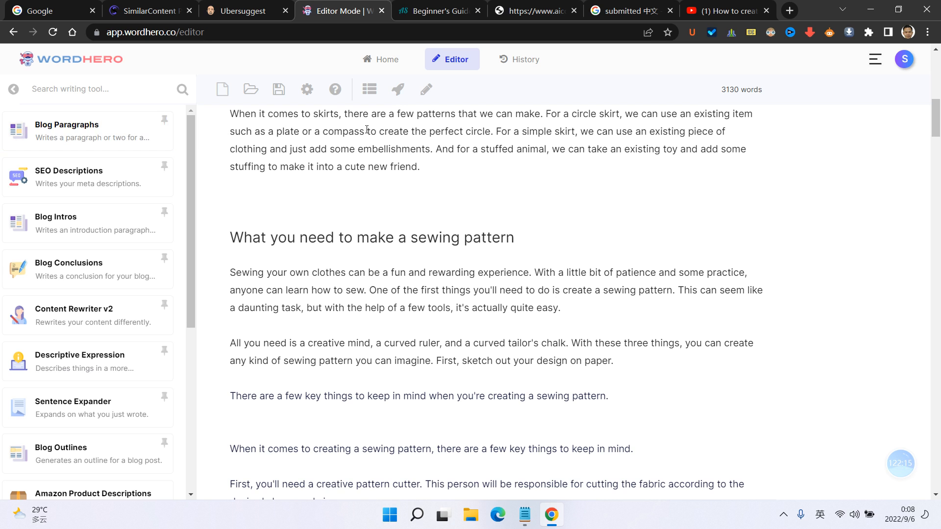
pyautogui.click(14, 89)
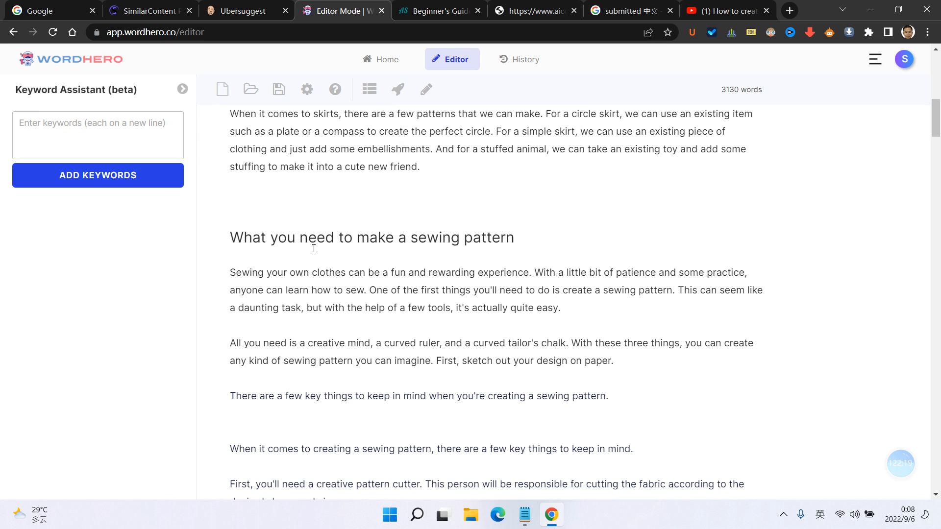
pyautogui.moveTo(243, 237); pyautogui.dragTo(629, 219)
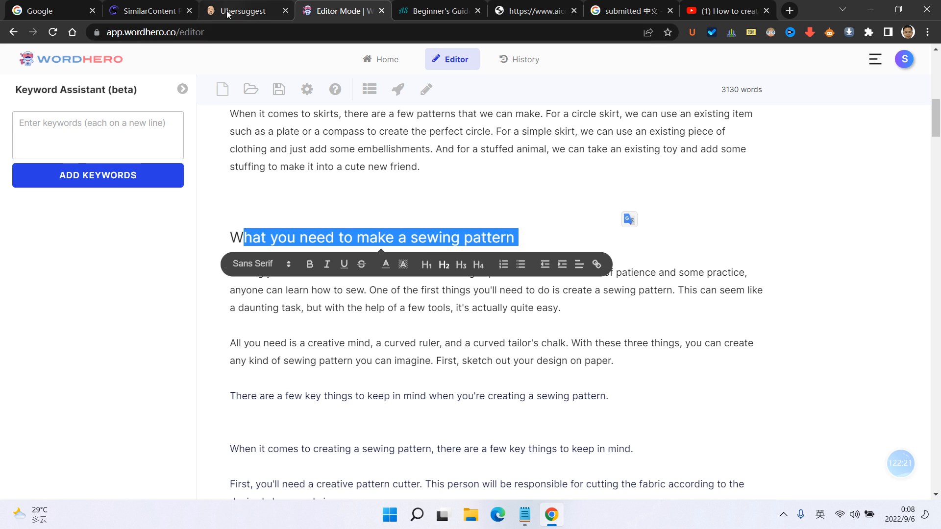
# - Switch to SimilarContent and open the "how to make a sewing pattern" report from the Topic Difficulty Checker's search history
pyautogui.click(147, 10)
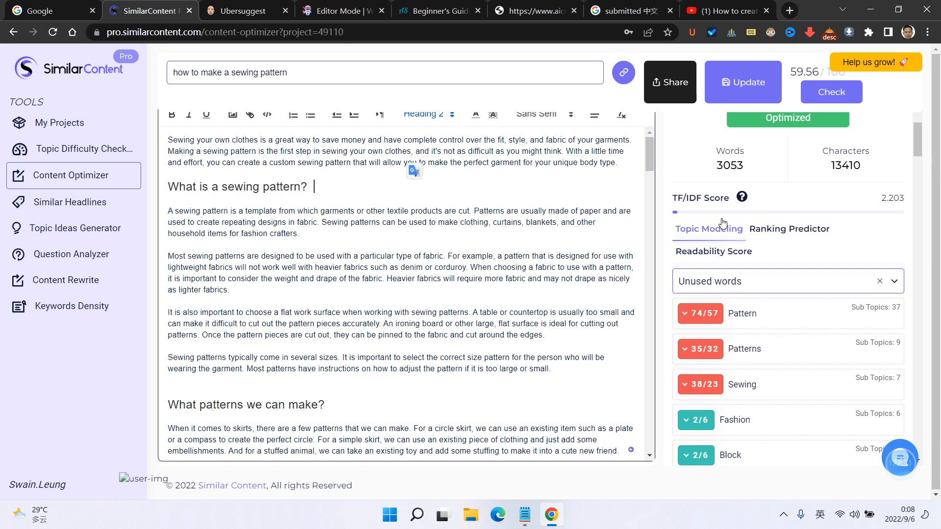
pyautogui.click(109, 159)
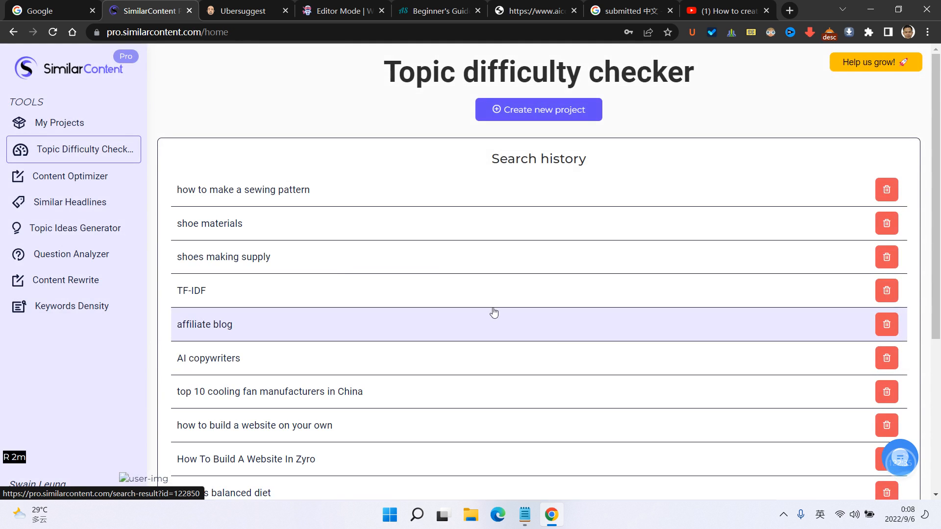
pyautogui.click(294, 193)
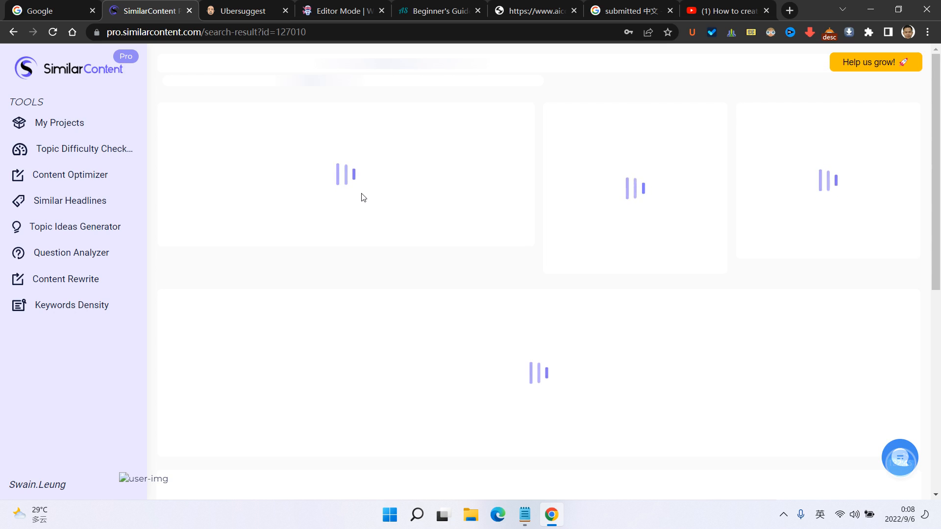
# - Review the Google search results for "how to make a sewing pattern" in Ubersuggest, and return to WordHero's keyword entry field
pyautogui.click(263, 10)
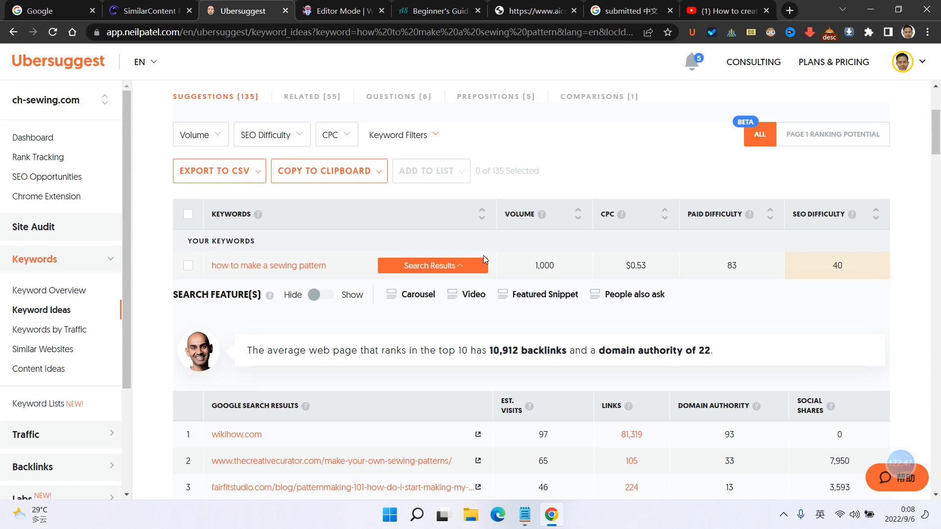
pyautogui.scroll(-2, 675, 366)
pyautogui.scroll(-1, 675, 366)
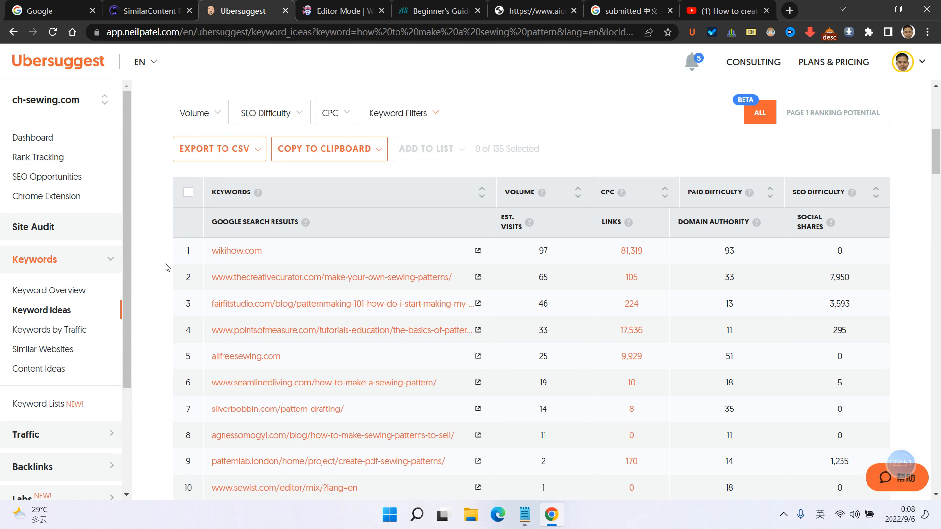
pyautogui.scroll(-1, 201, 446)
pyautogui.scroll(-1, 205, 443)
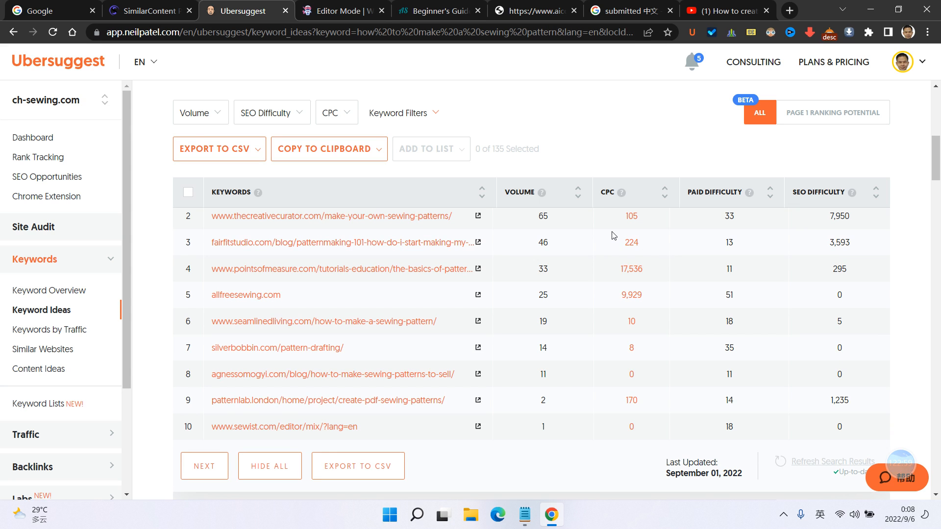
pyautogui.click(353, 6)
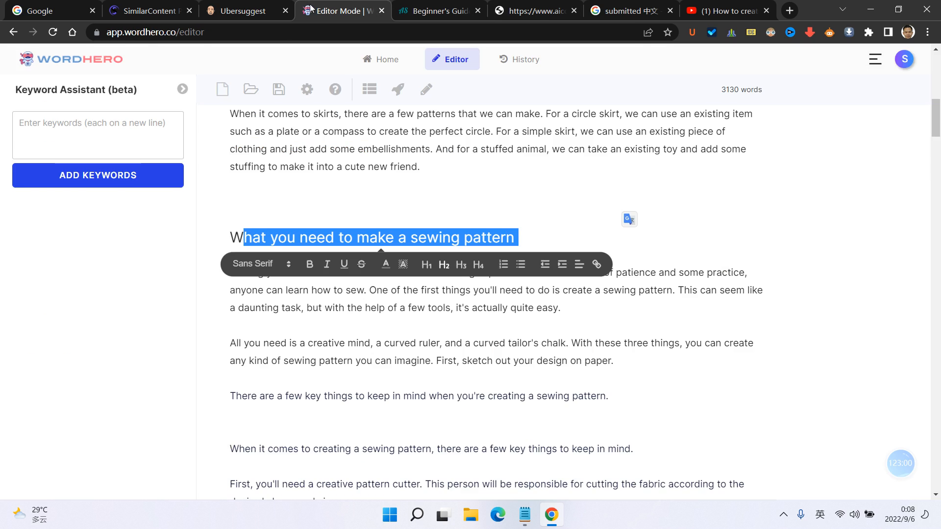
pyautogui.click(164, 10)
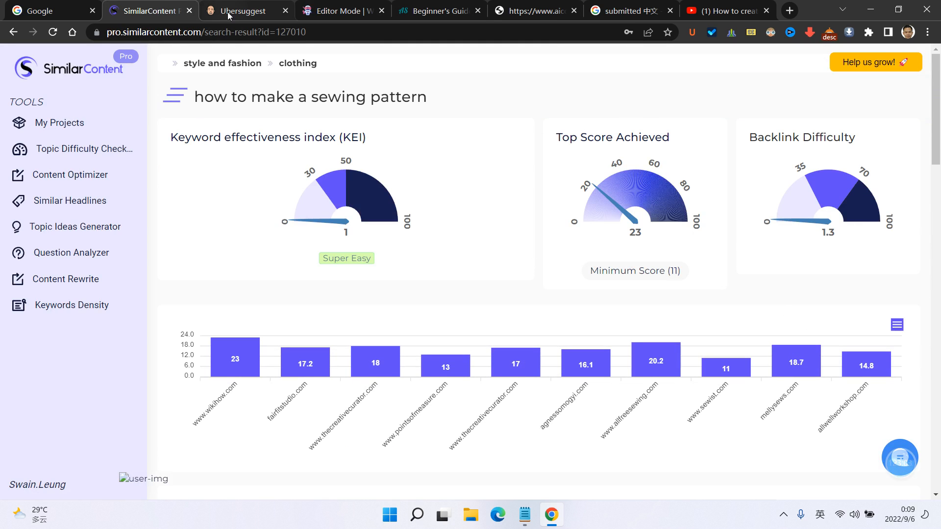
pyautogui.click(313, 11)
pyautogui.click(27, 126)
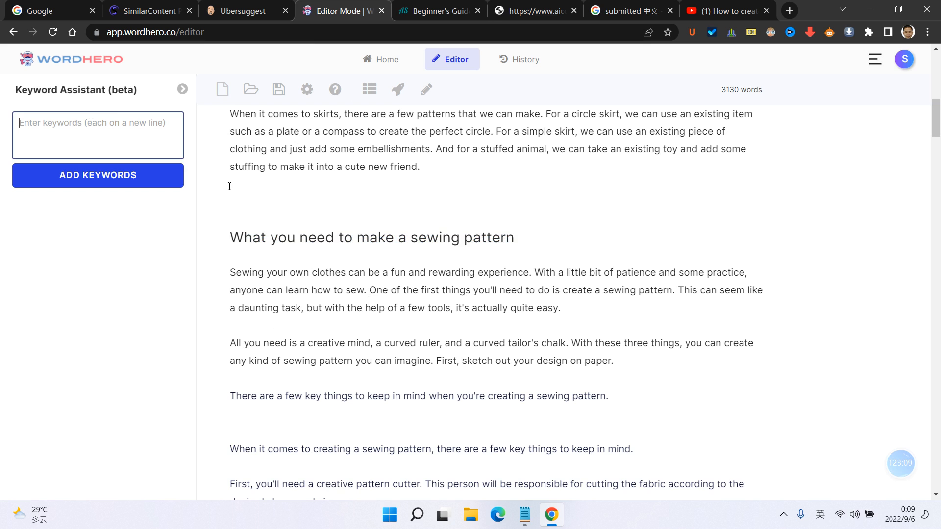
# - Examine the one-, two- and three-word keywords in SimilarContent's To Optimize Content table and its Excel export options, and return to WordHero
pyautogui.click(148, 11)
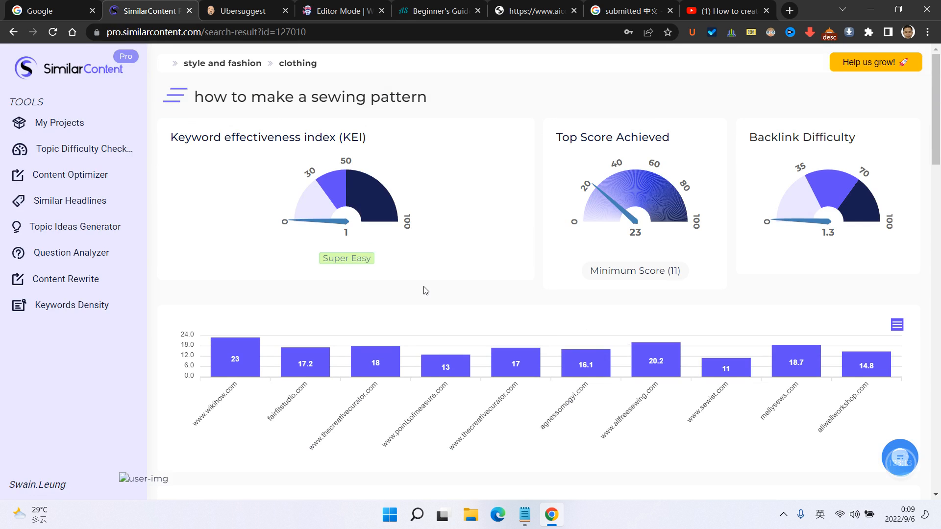
pyautogui.scroll(-4, 427, 288)
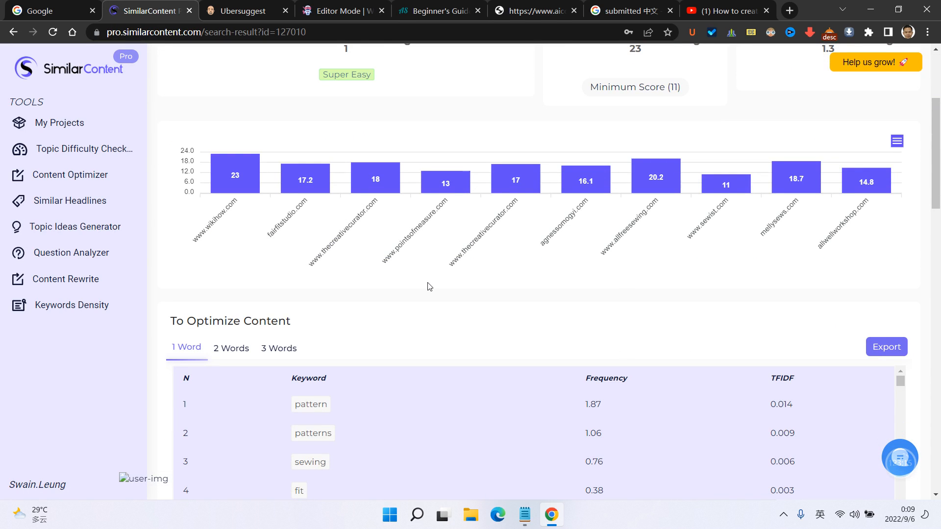
pyautogui.scroll(-1, 353, 280)
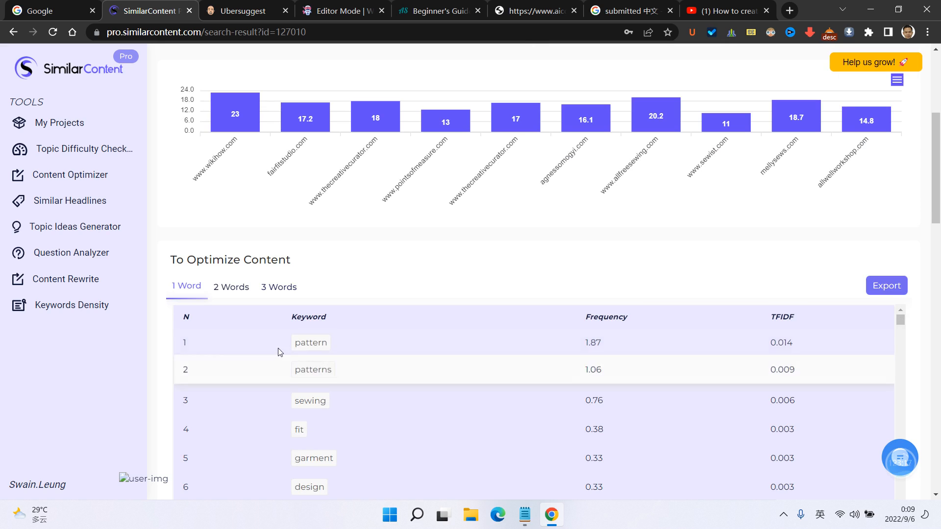
pyautogui.scroll(-3, 304, 341)
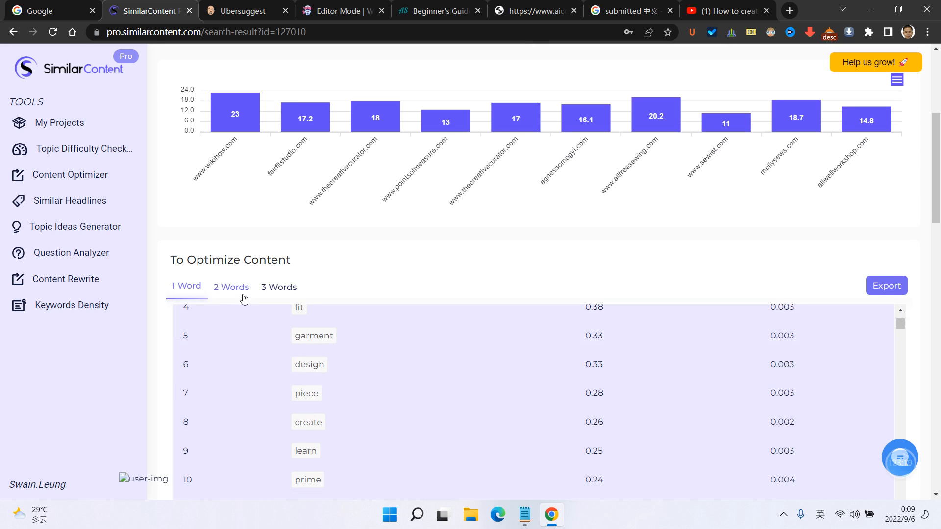
pyautogui.click(231, 287)
pyautogui.click(278, 287)
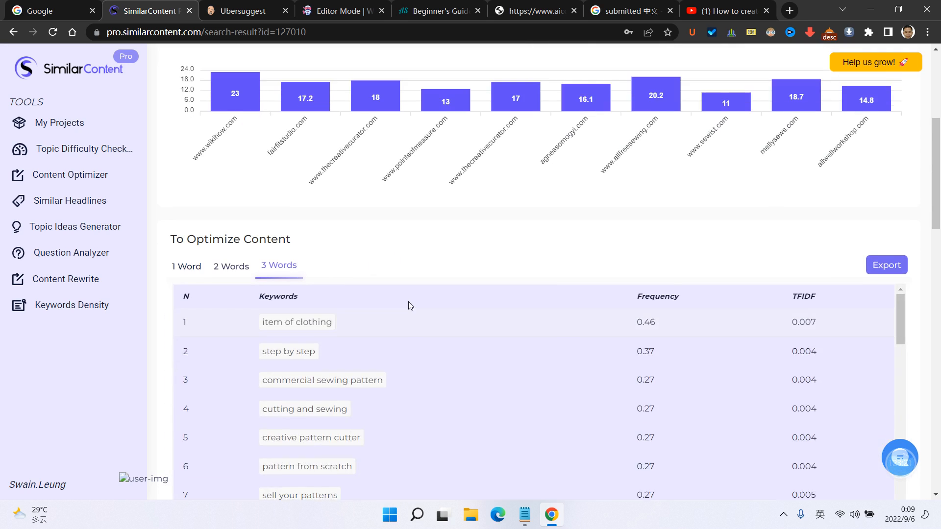
pyautogui.scroll(-4, 539, 284)
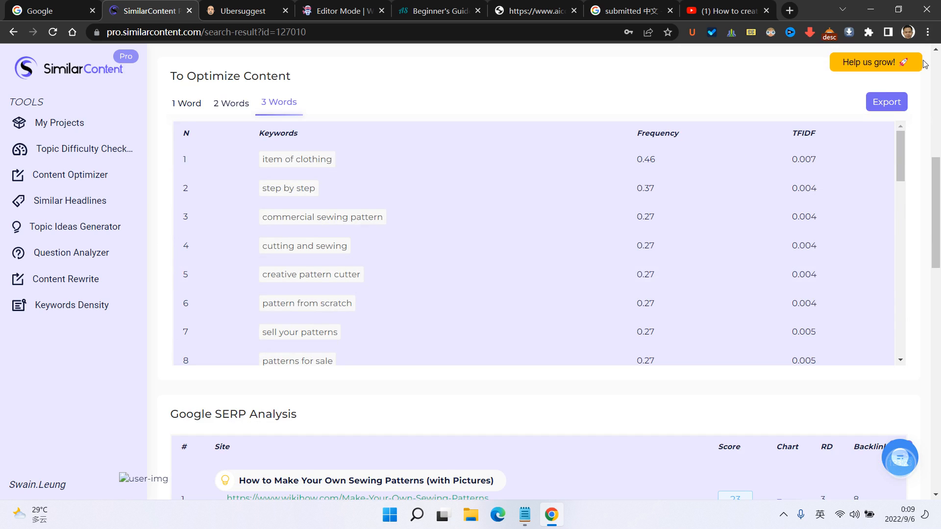
pyautogui.click(901, 107)
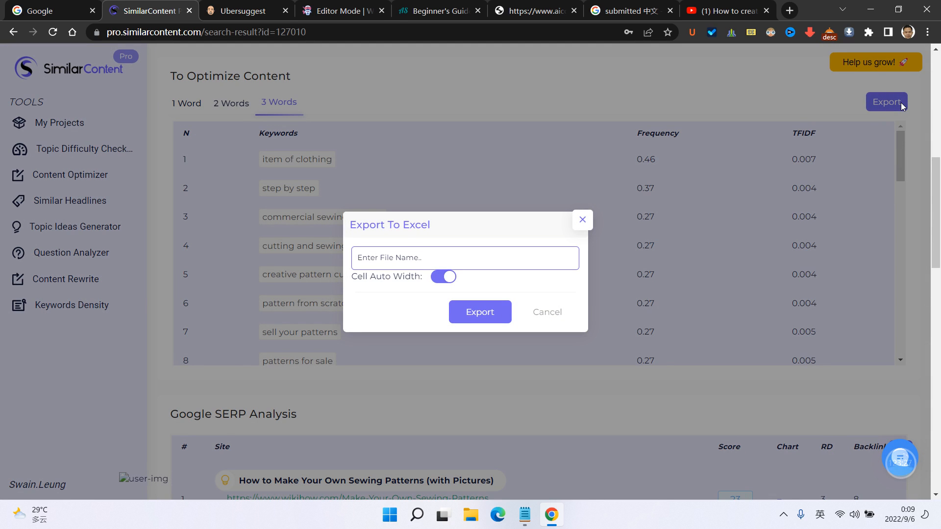
pyautogui.click(343, 9)
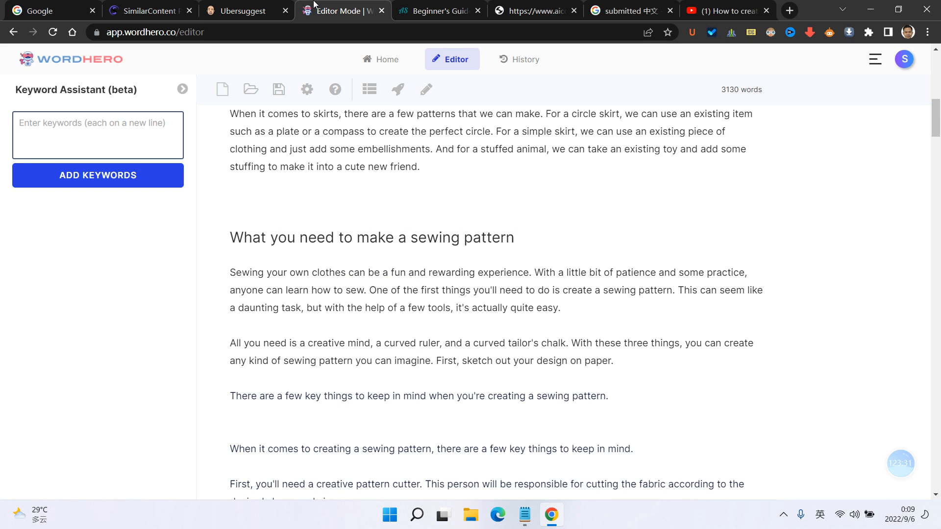
# - Switch to SimilarContent, dismiss the Excel export dialog, and open the "how to make a sewing pattern" project from My Projects to review its article
pyautogui.click(154, 10)
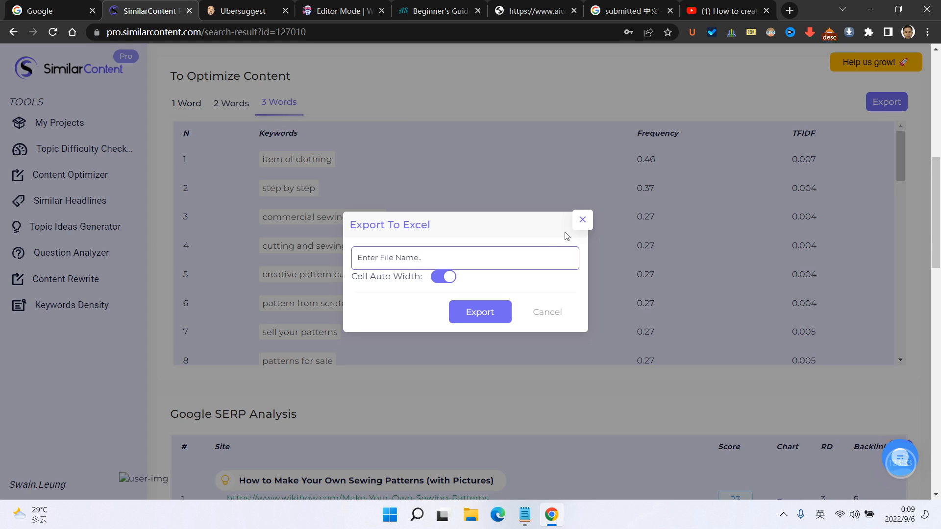
pyautogui.click(83, 203)
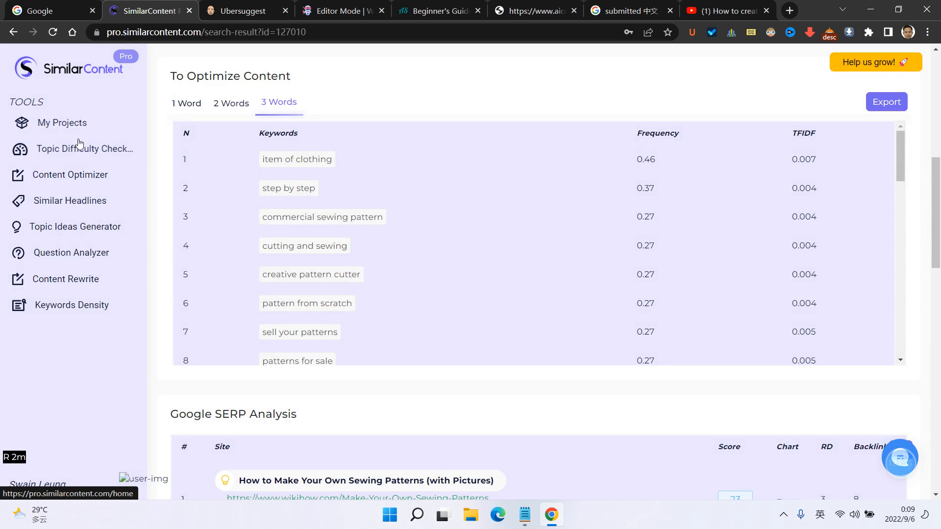
pyautogui.click(119, 134)
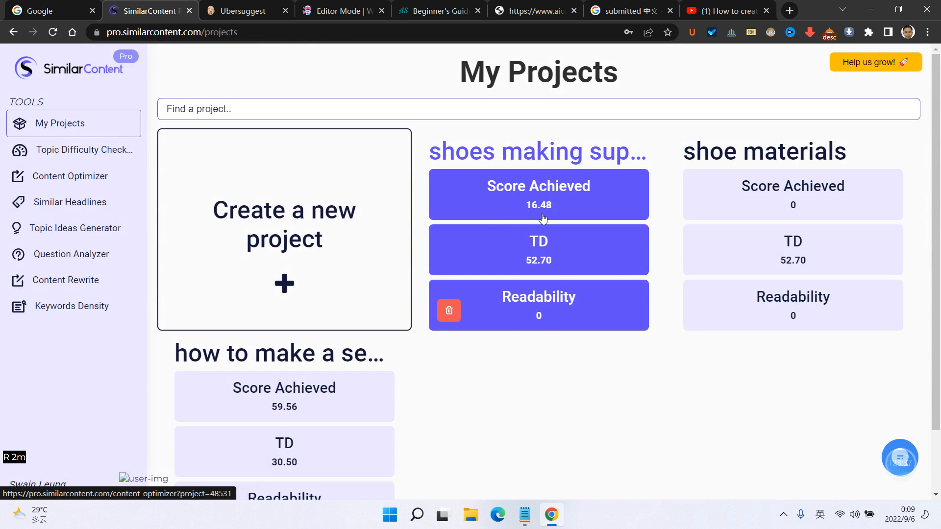
pyautogui.click(324, 379)
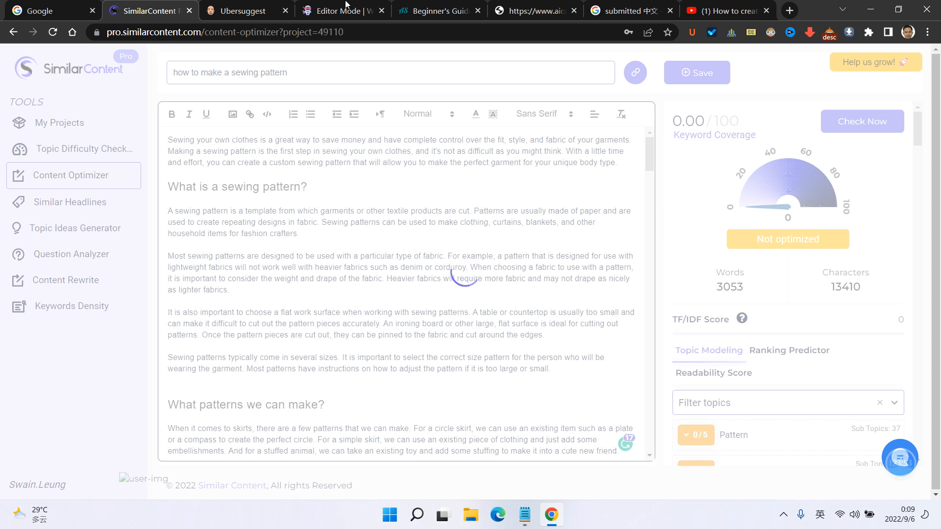
pyautogui.scroll(-10, 389, 194)
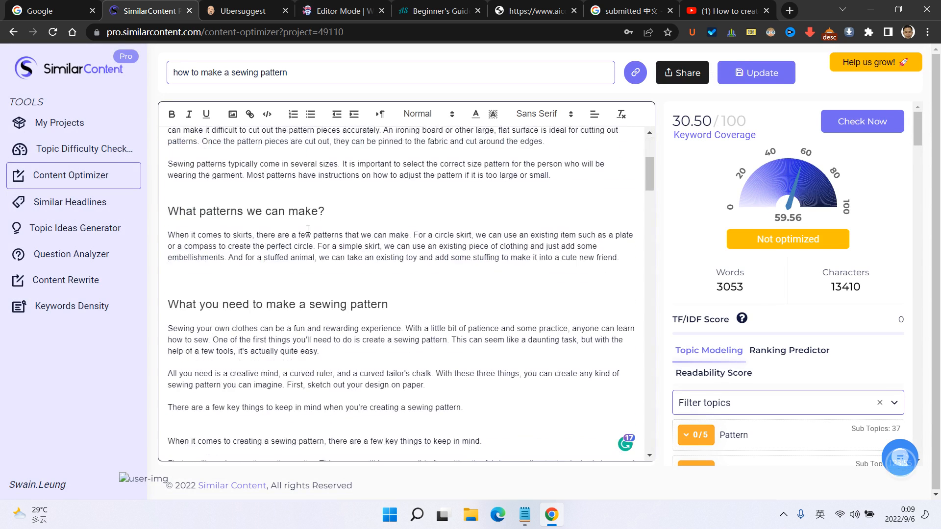
pyautogui.scroll(-6, 422, 319)
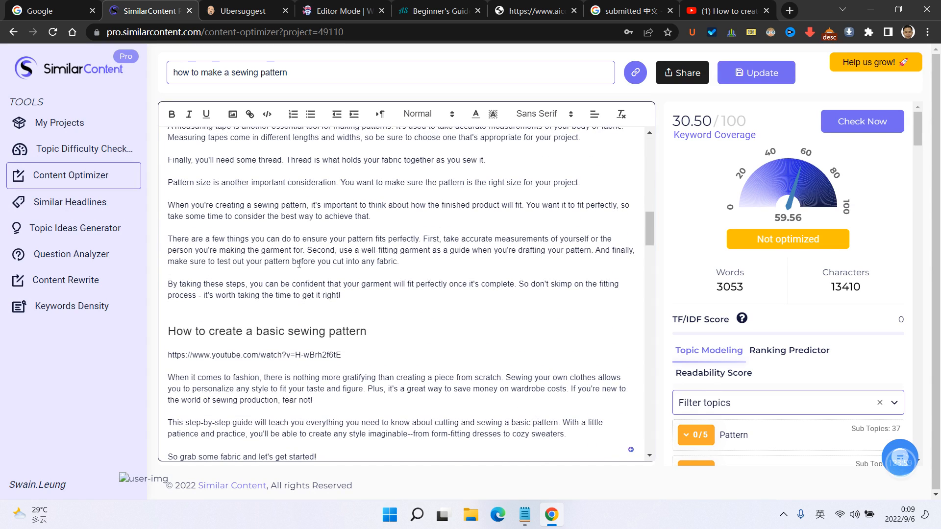
pyautogui.scroll(15, 299, 263)
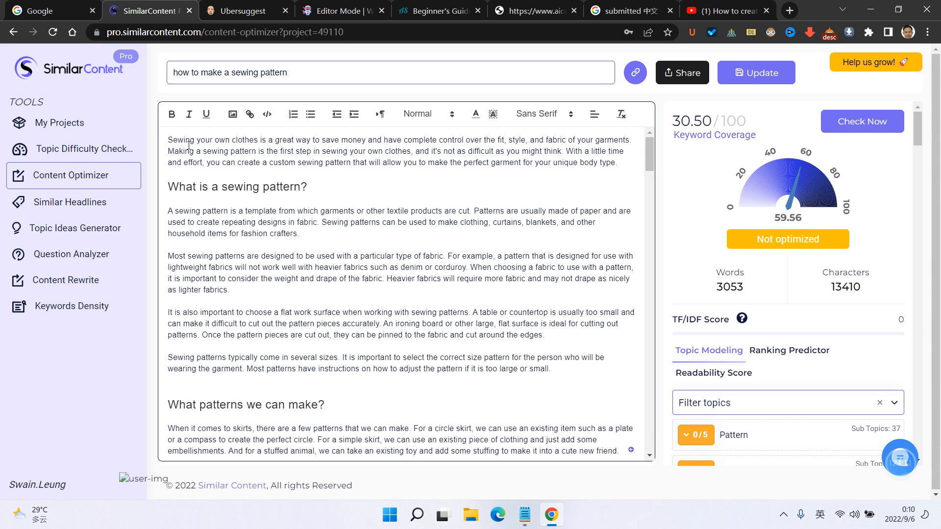
# - Reopen the "how to make a sewing pattern" report from the Topic Difficulty Checker's history and examine the competitors' content scores and Google SERP Analysis
pyautogui.click(114, 150)
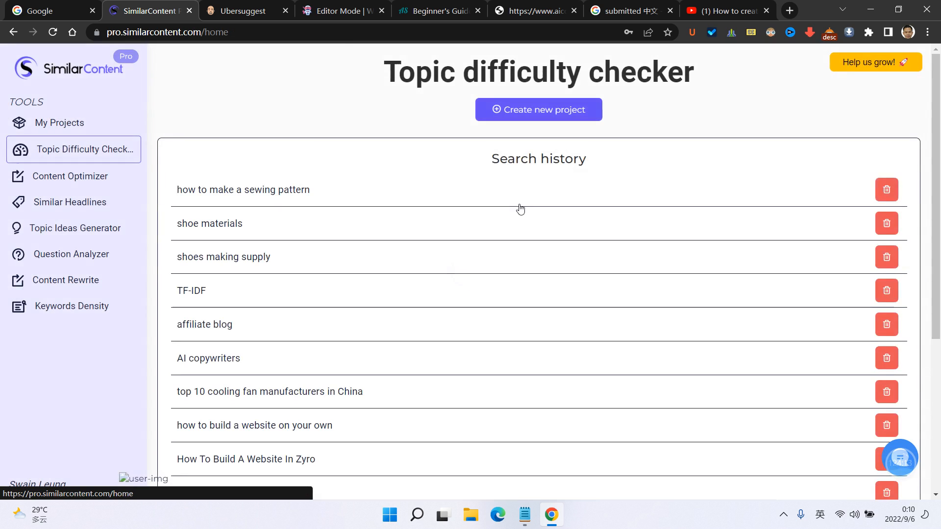
pyautogui.click(286, 187)
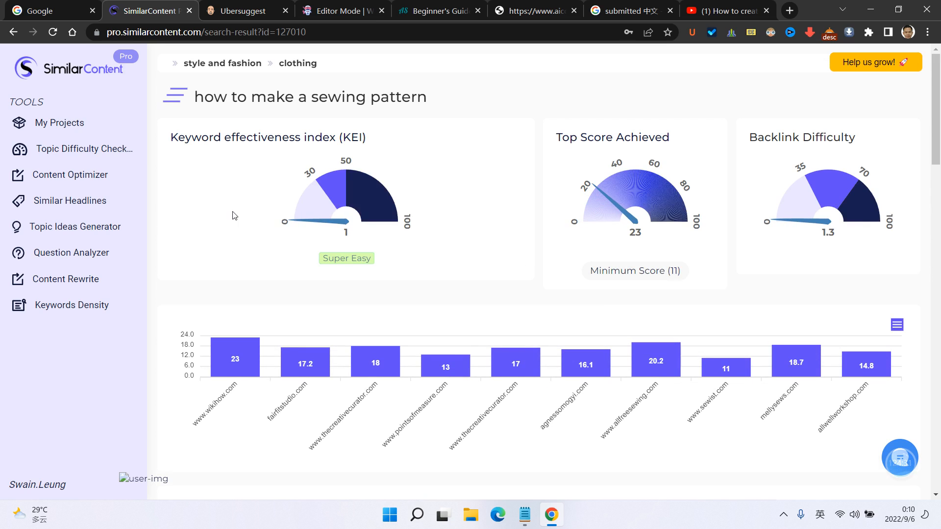
pyautogui.moveTo(241, 364)
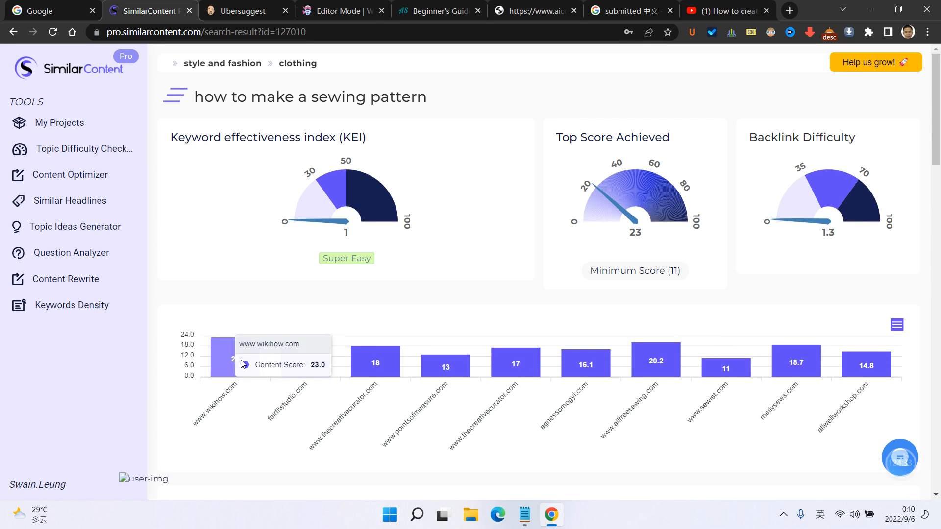
pyautogui.scroll(-2, 287, 328)
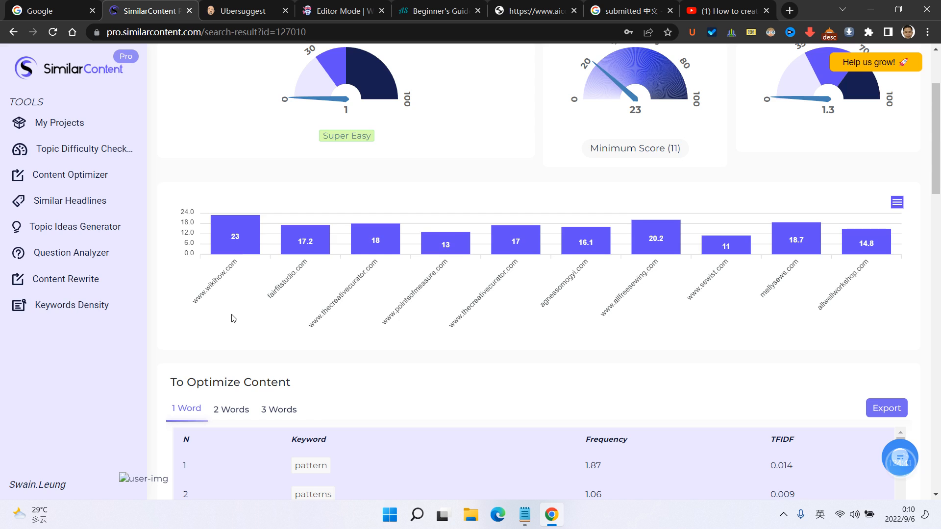
pyautogui.scroll(-2, 235, 299)
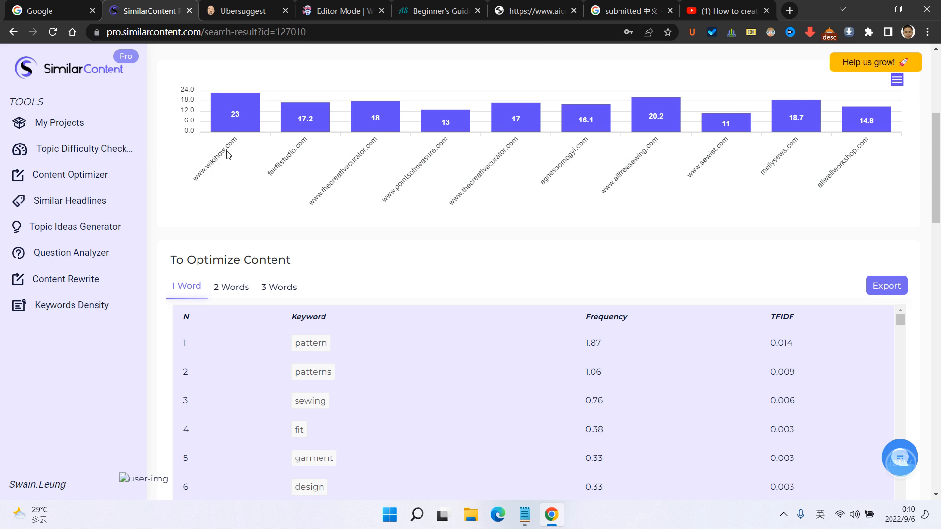
pyautogui.moveTo(240, 131)
pyautogui.scroll(-7, 441, 225)
pyautogui.scroll(-3, 524, 269)
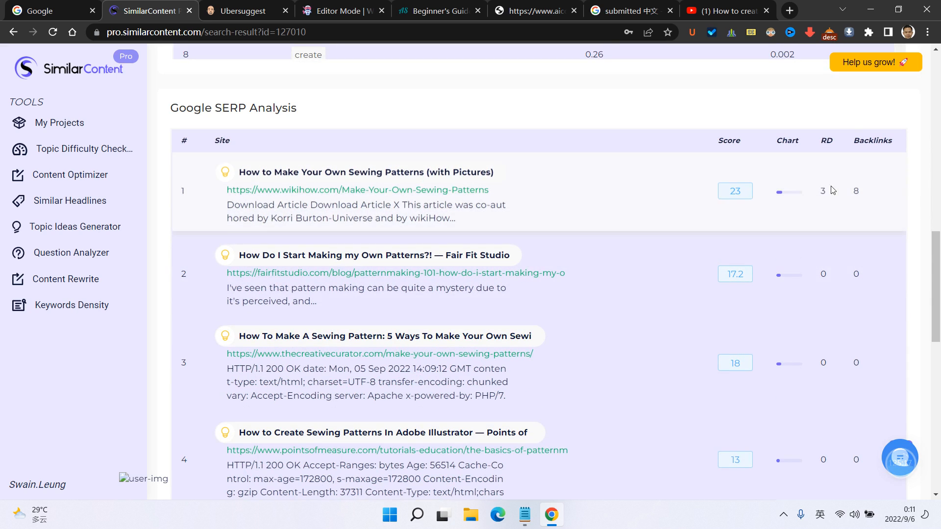
pyautogui.scroll(-10, 904, 198)
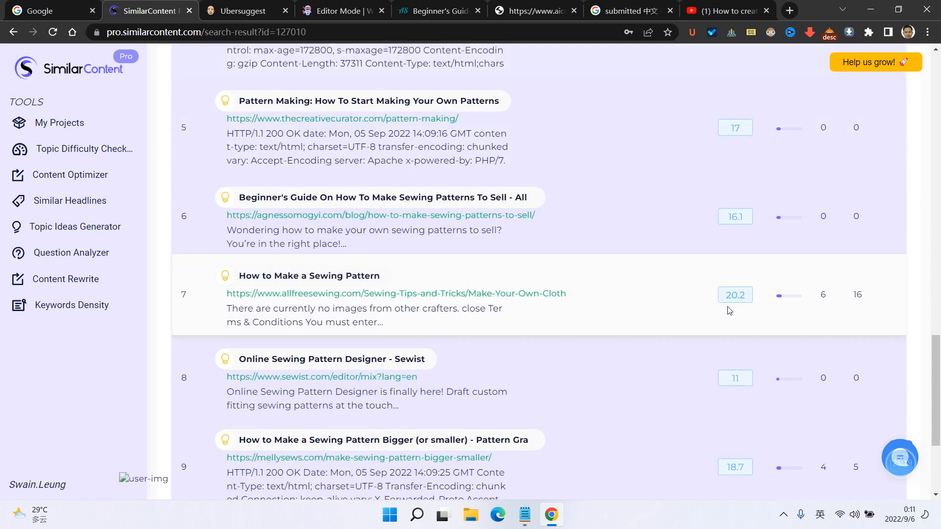
pyautogui.scroll(12, 570, 272)
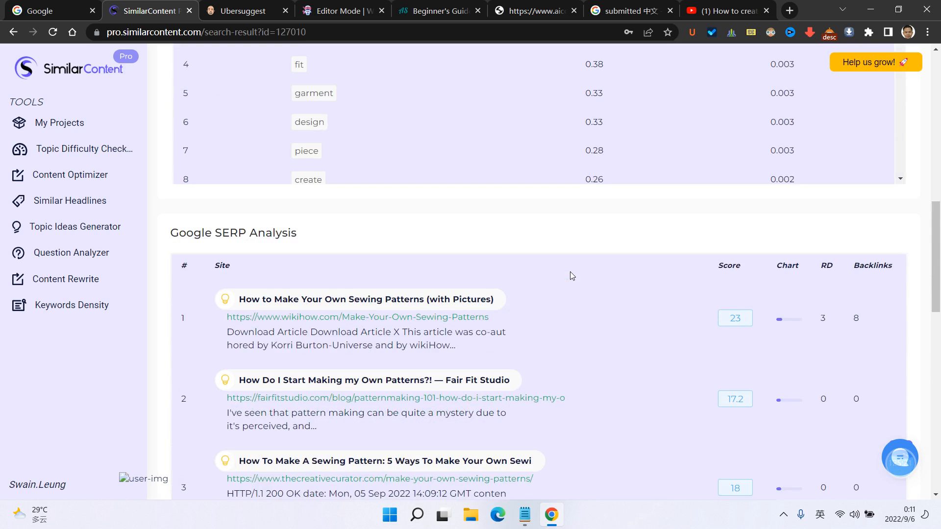
# - Switch to Ubersuggest and examine the link counts and domain authority of the top-ranking Google results, starting with wikihow.com
pyautogui.click(247, 11)
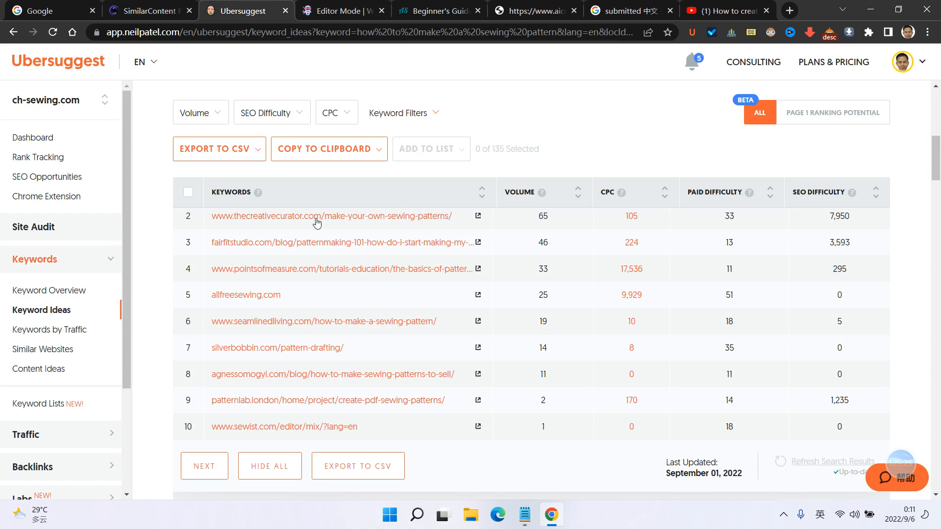
pyautogui.scroll(3, 315, 221)
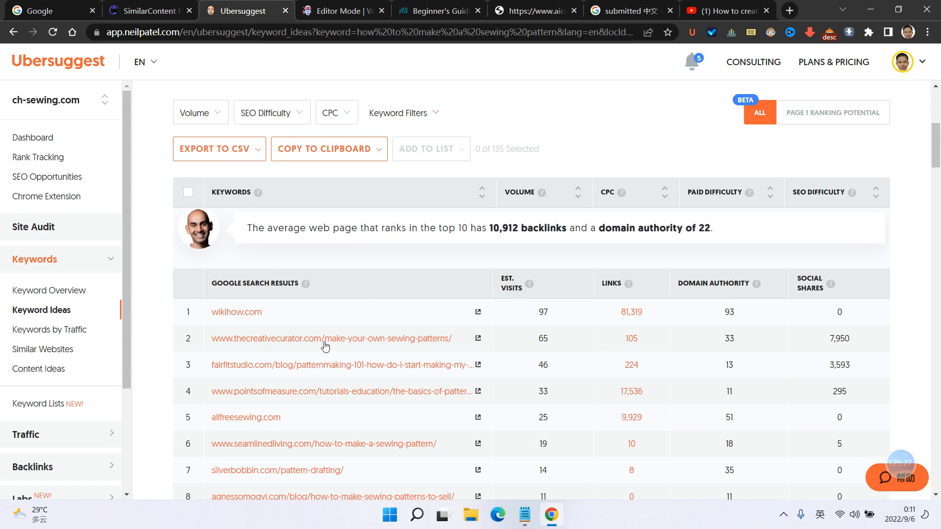
pyautogui.doubleClick(729, 338)
pyautogui.doubleClick(726, 311)
pyautogui.doubleClick(631, 312)
pyautogui.moveTo(614, 317); pyautogui.dragTo(658, 314)
pyautogui.click(632, 322)
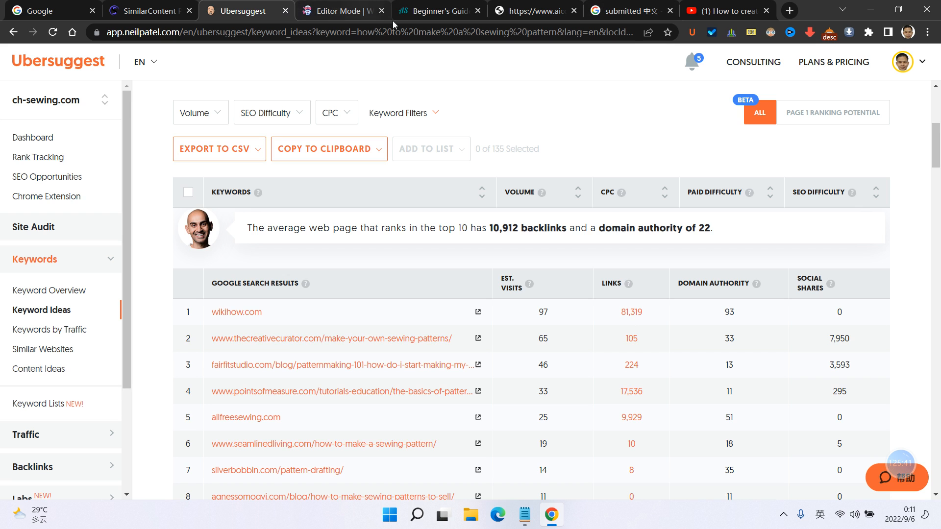
pyautogui.moveTo(618, 311); pyautogui.dragTo(709, 311)
pyautogui.click(679, 324)
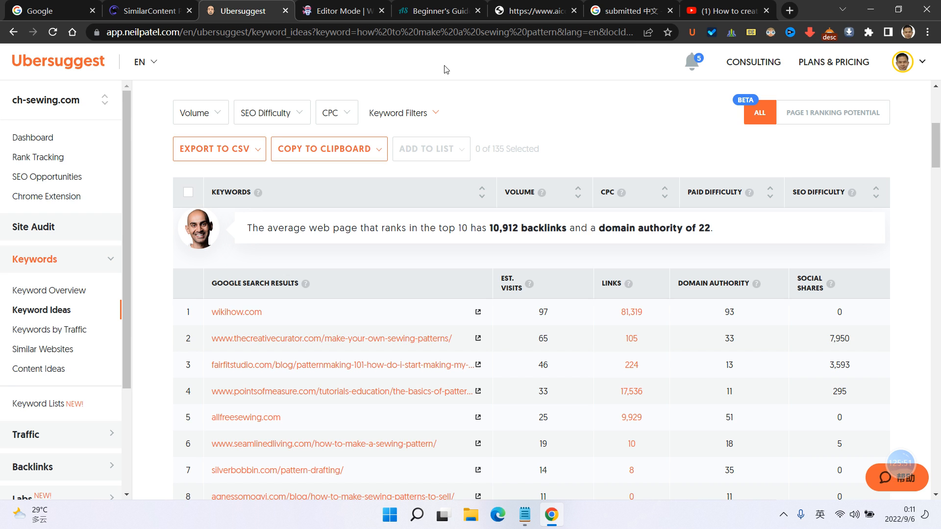
# - Return to SimilarContent's report and check the backlinks and scores of the ranking pages in the Google SERP Analysis, ending at the report's overview gauges
pyautogui.click(358, 12)
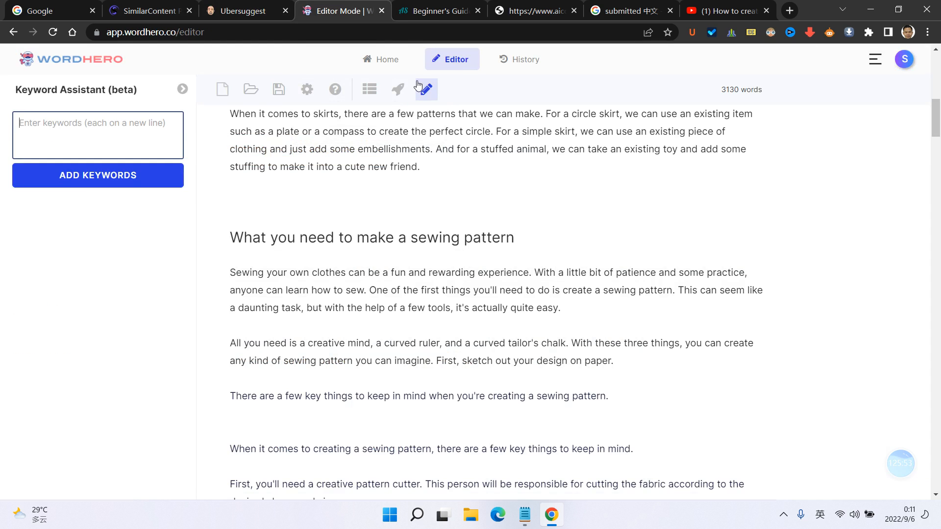
pyautogui.click(141, 11)
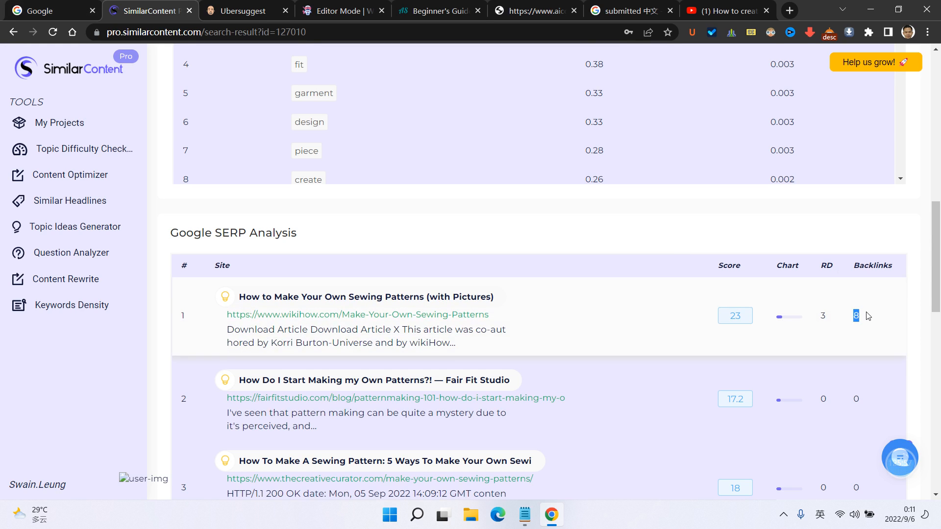
pyautogui.scroll(-6, 862, 328)
pyautogui.scroll(-7, 864, 338)
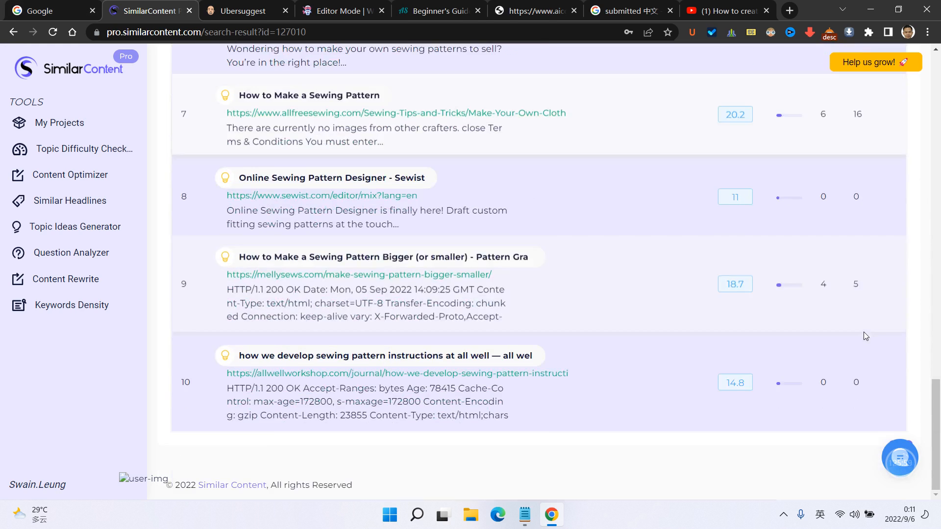
pyautogui.scroll(1, 854, 238)
pyautogui.moveTo(871, 184); pyautogui.dragTo(842, 190)
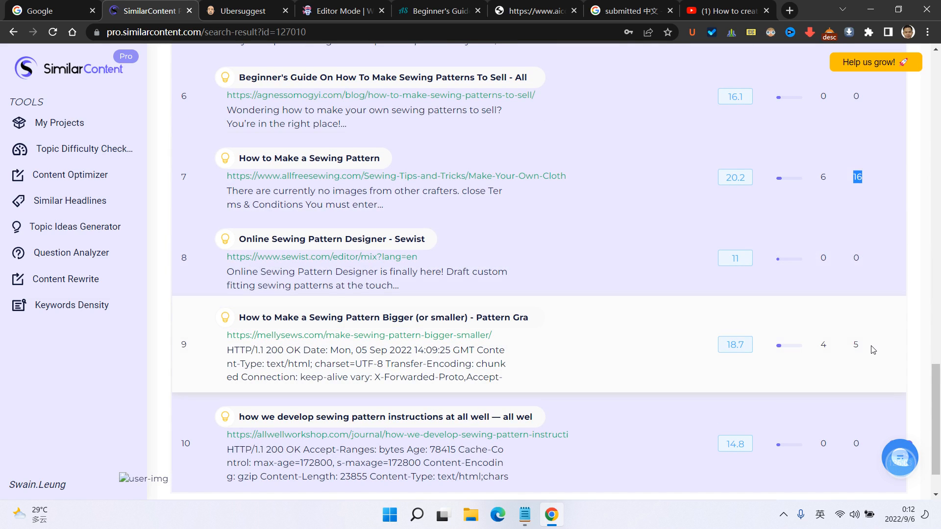
pyautogui.moveTo(872, 348); pyautogui.dragTo(854, 349)
pyautogui.click(853, 256)
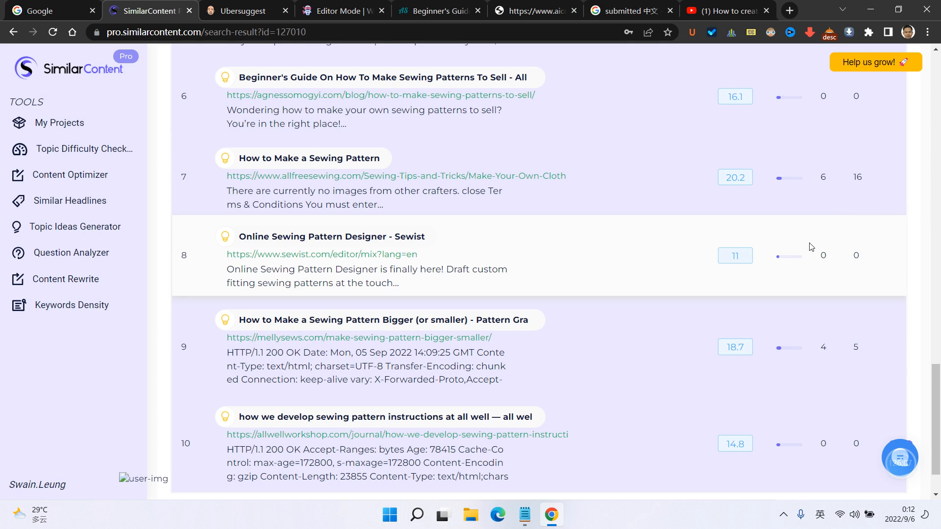
pyautogui.scroll(-2, 775, 302)
pyautogui.scroll(-2, 776, 302)
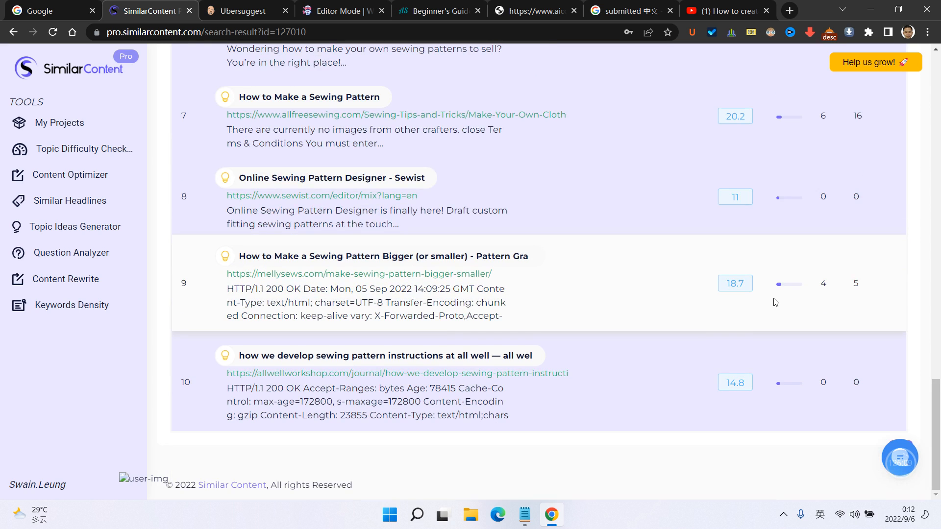
pyautogui.scroll(3, 696, 279)
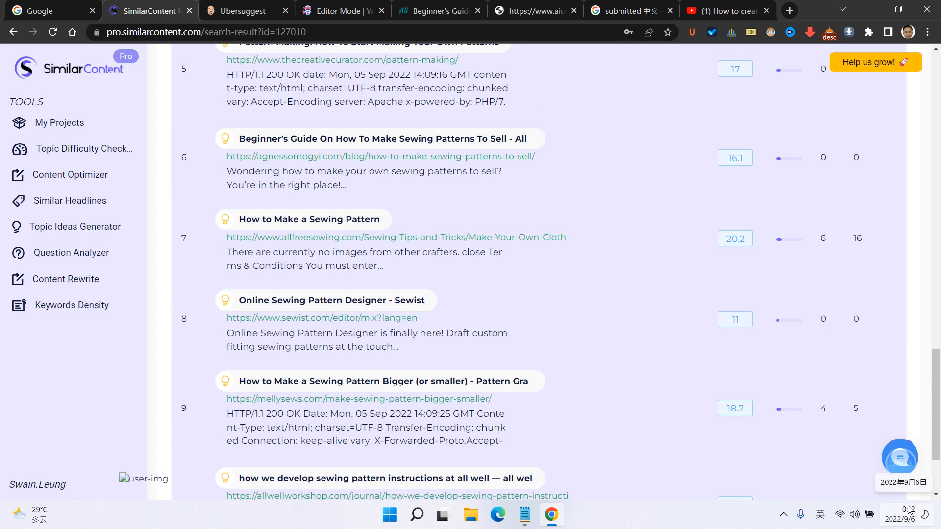
pyautogui.scroll(10, 649, 329)
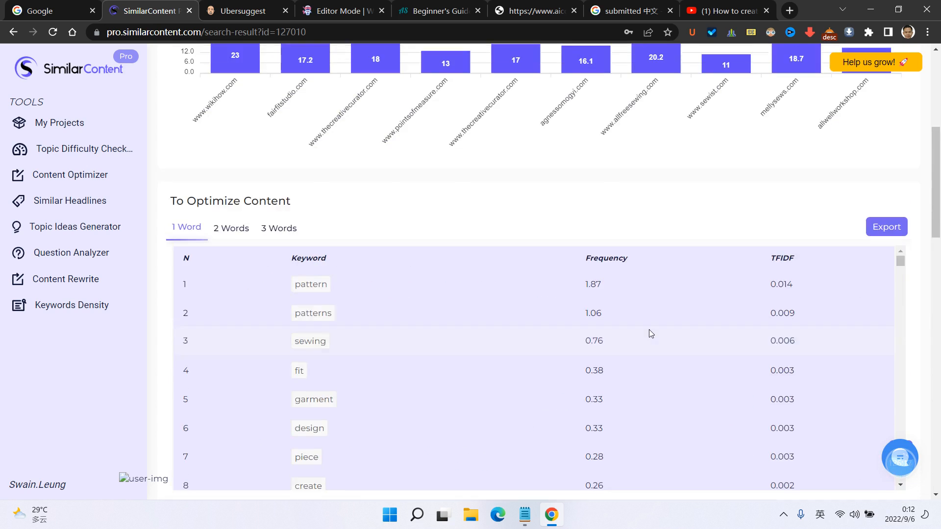
pyautogui.scroll(6, 649, 330)
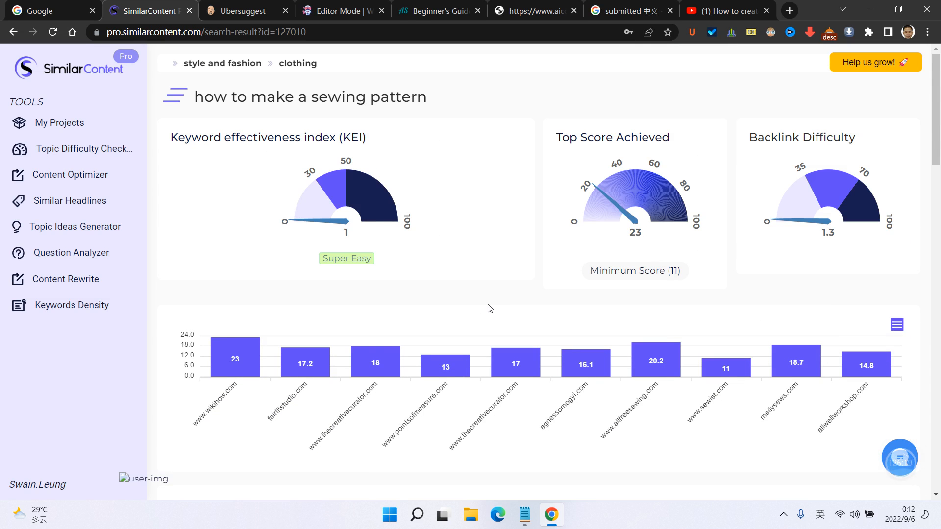